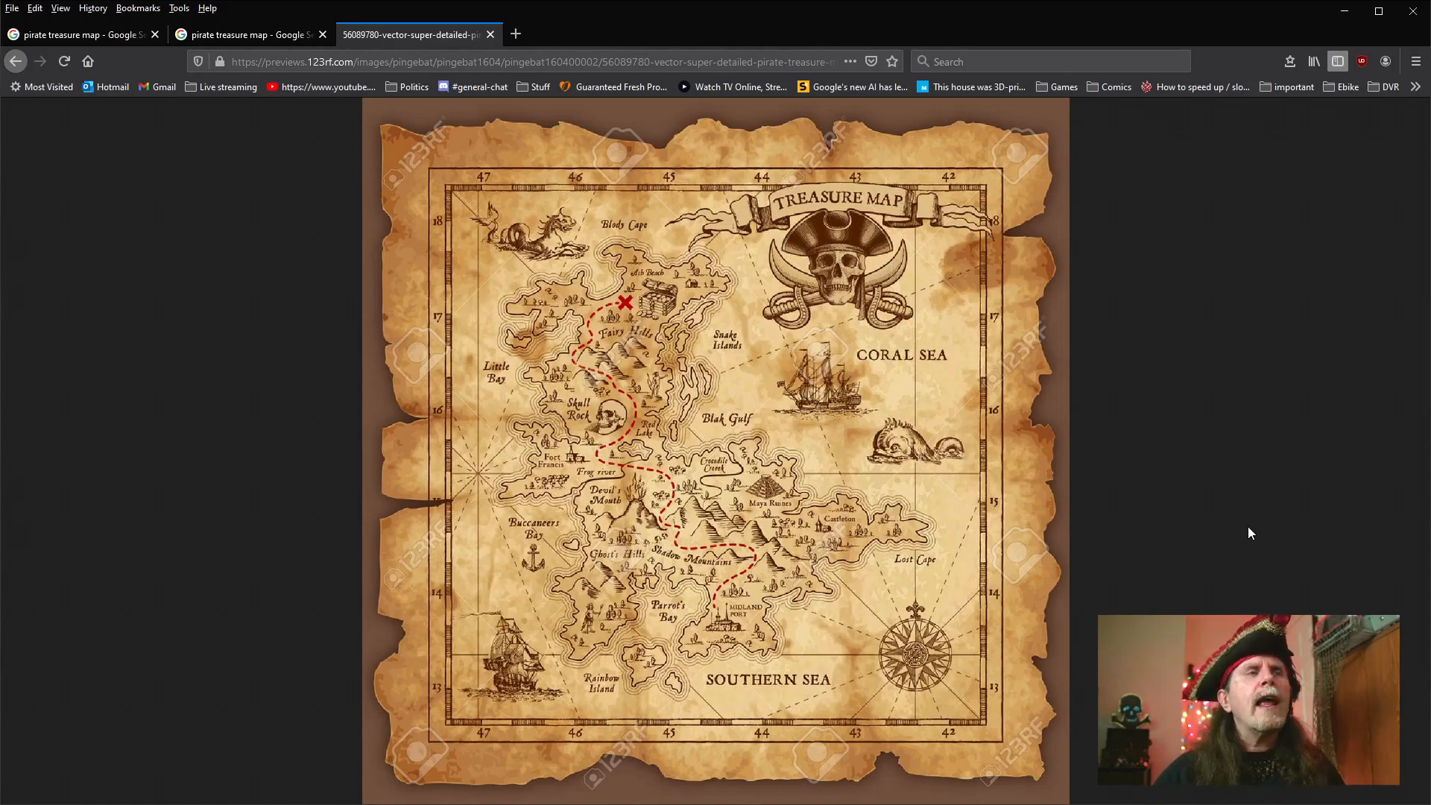
Enlarge the pirate treasure map image to study its coastline contours, and minimize the browser to return to Natron.
left_click(768, 528)
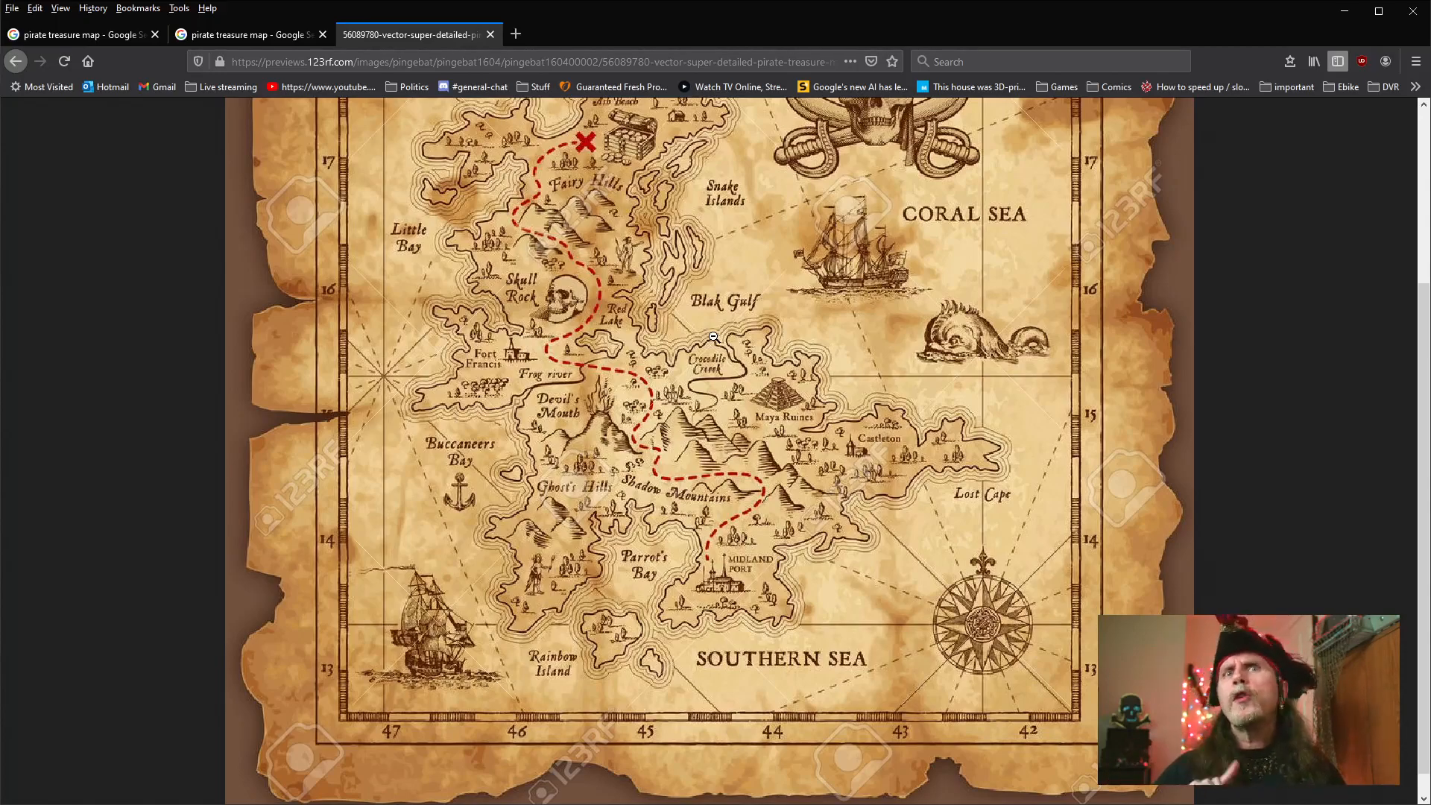
left_click(1343, 13)
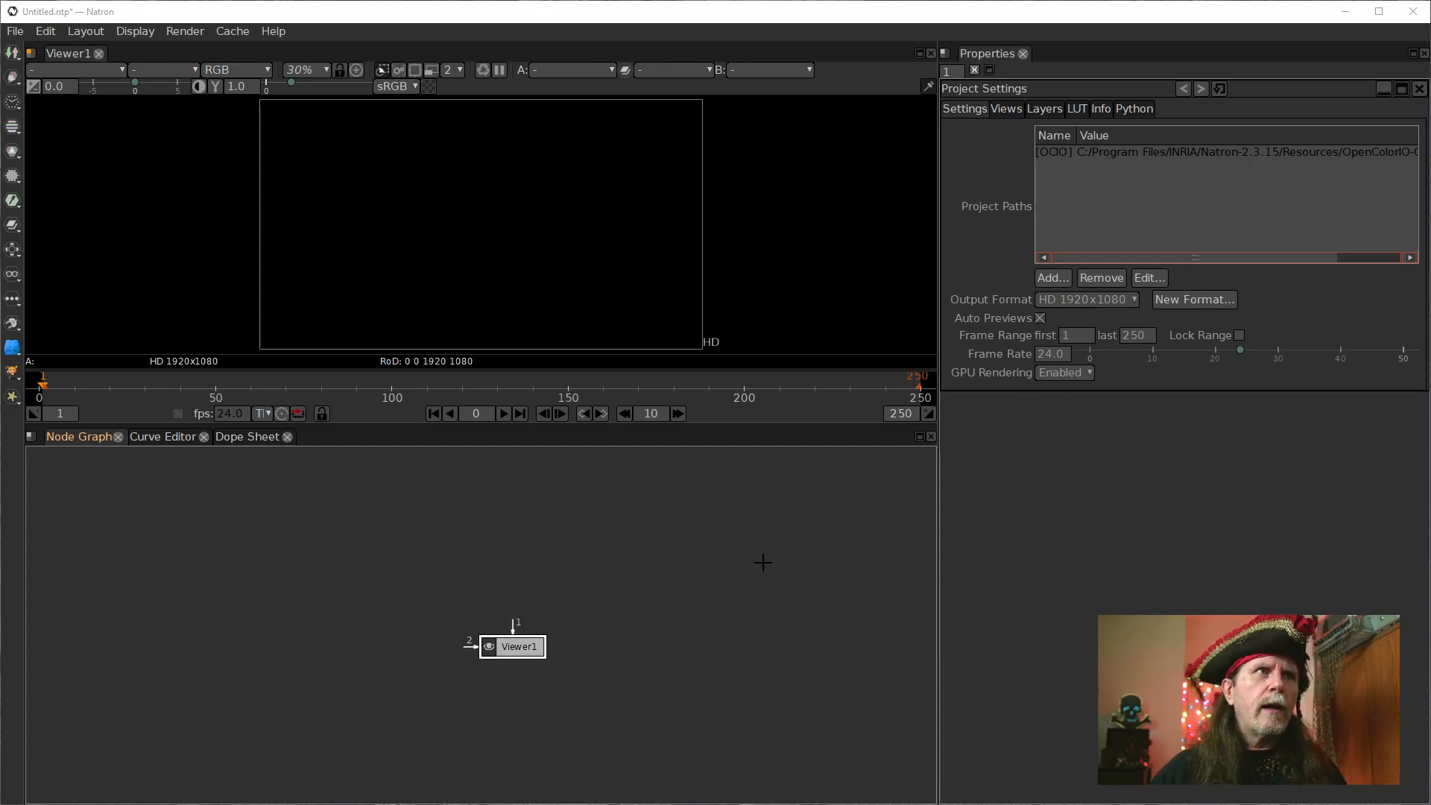
left_click_drag(654, 547, 640, 594)
scroll(639, 594, "up", 1)
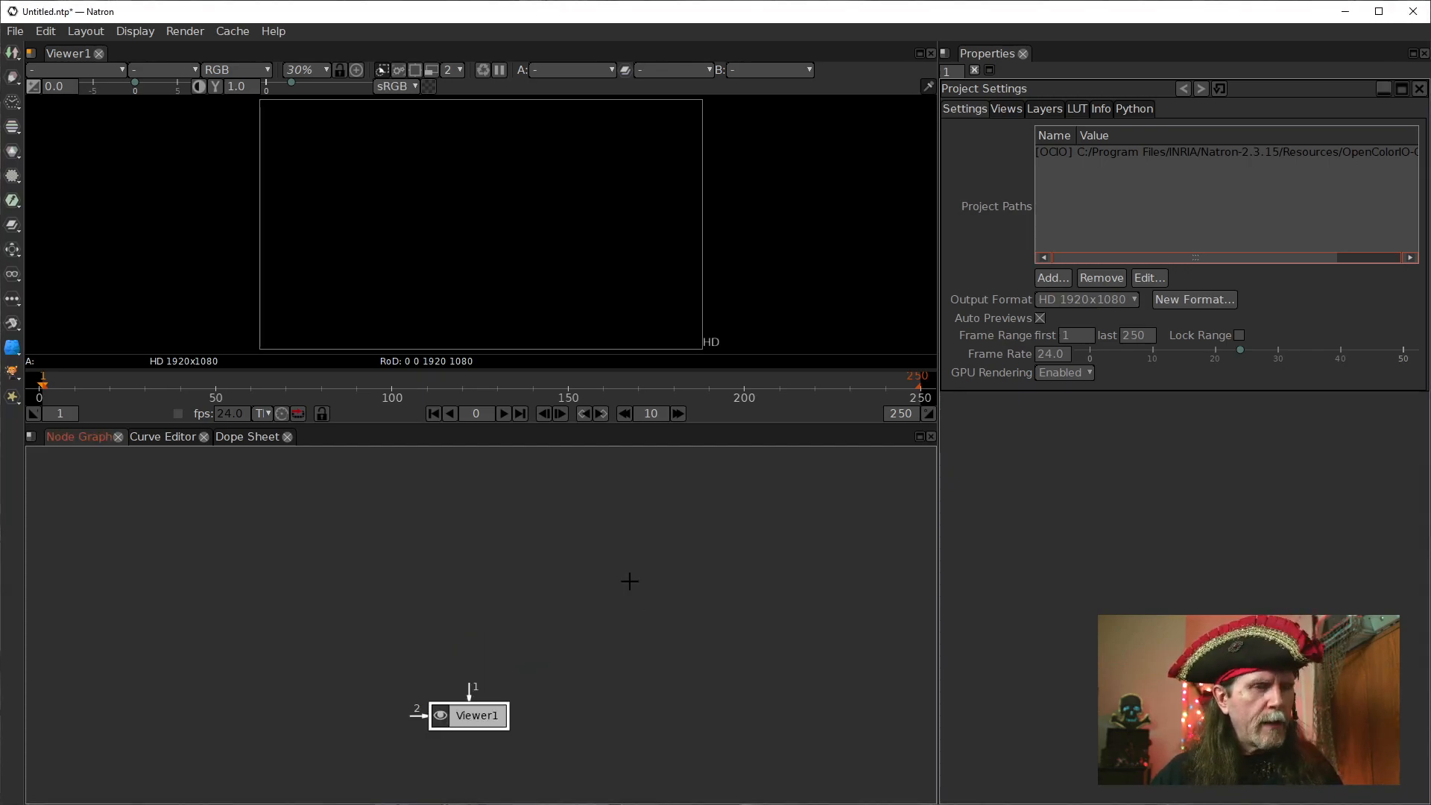
left_click(547, 612)
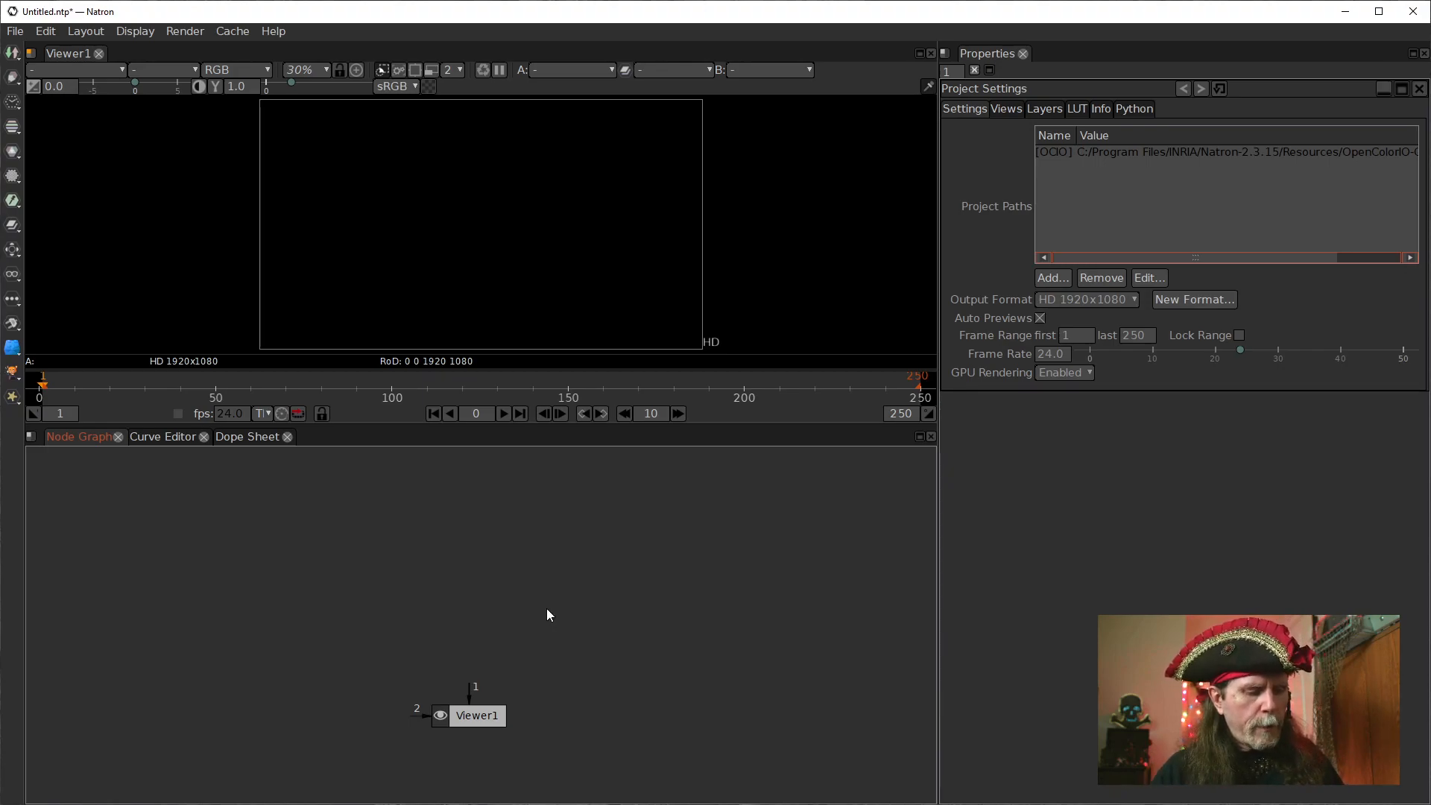
key("Tab")
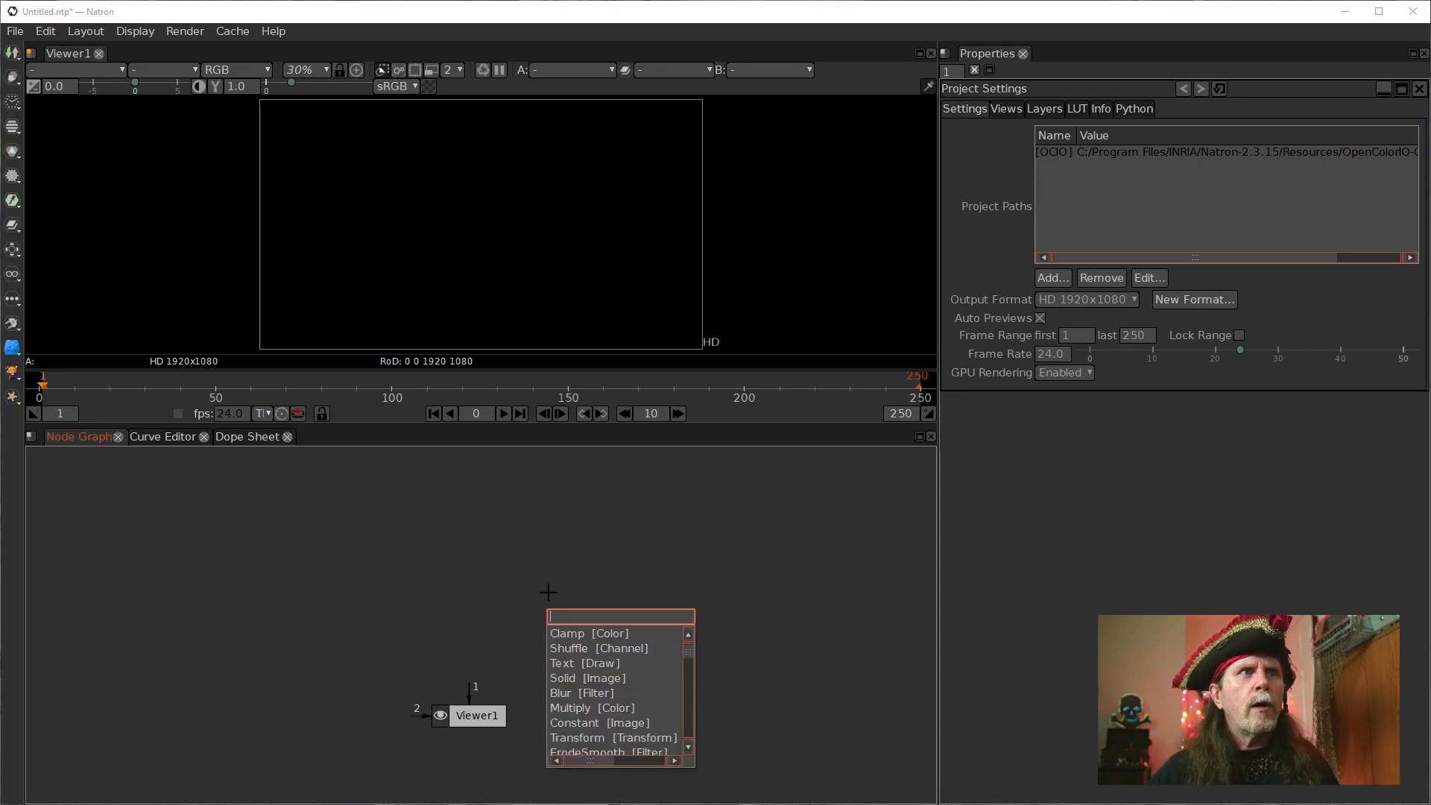
key("Escape")
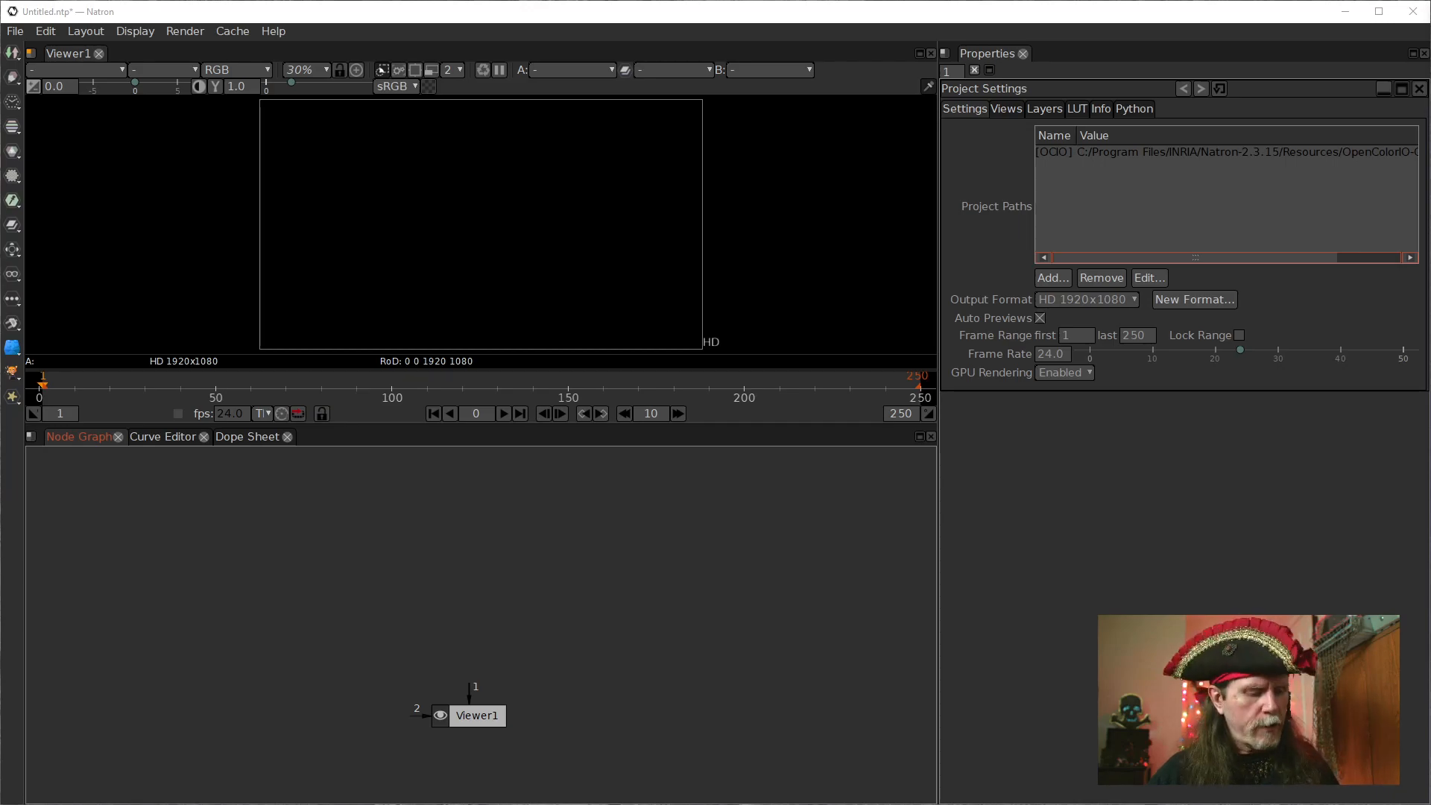
Paste the copied "Treasure Map" text node into the node graph above Viewer1 and connect it to the viewer.
left_click(456, 543)
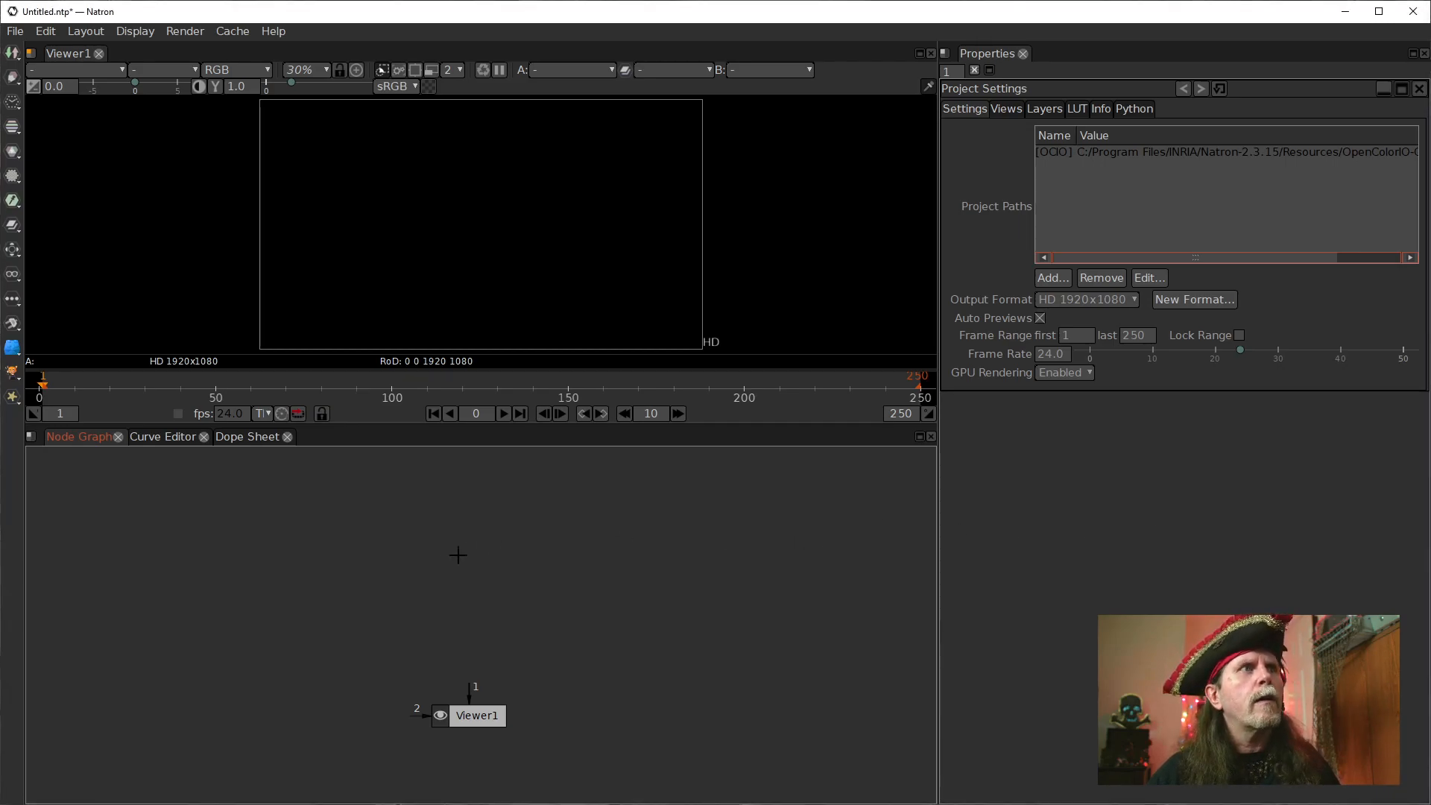
key("ctrl+v")
left_click_drag(518, 572, 481, 567)
key("1")
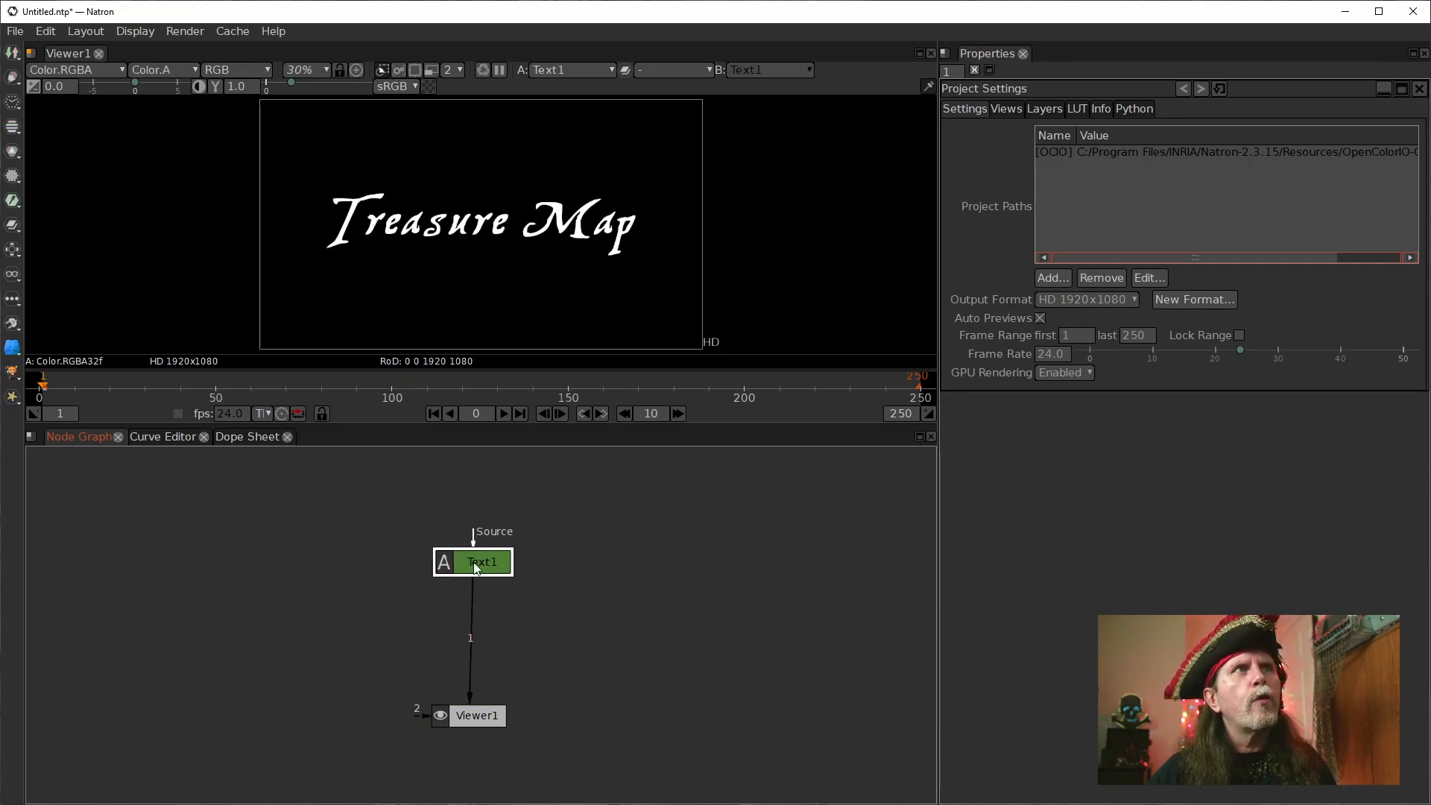
Open the Text1 node's settings and review its text, font and font size.
double_click(472, 564)
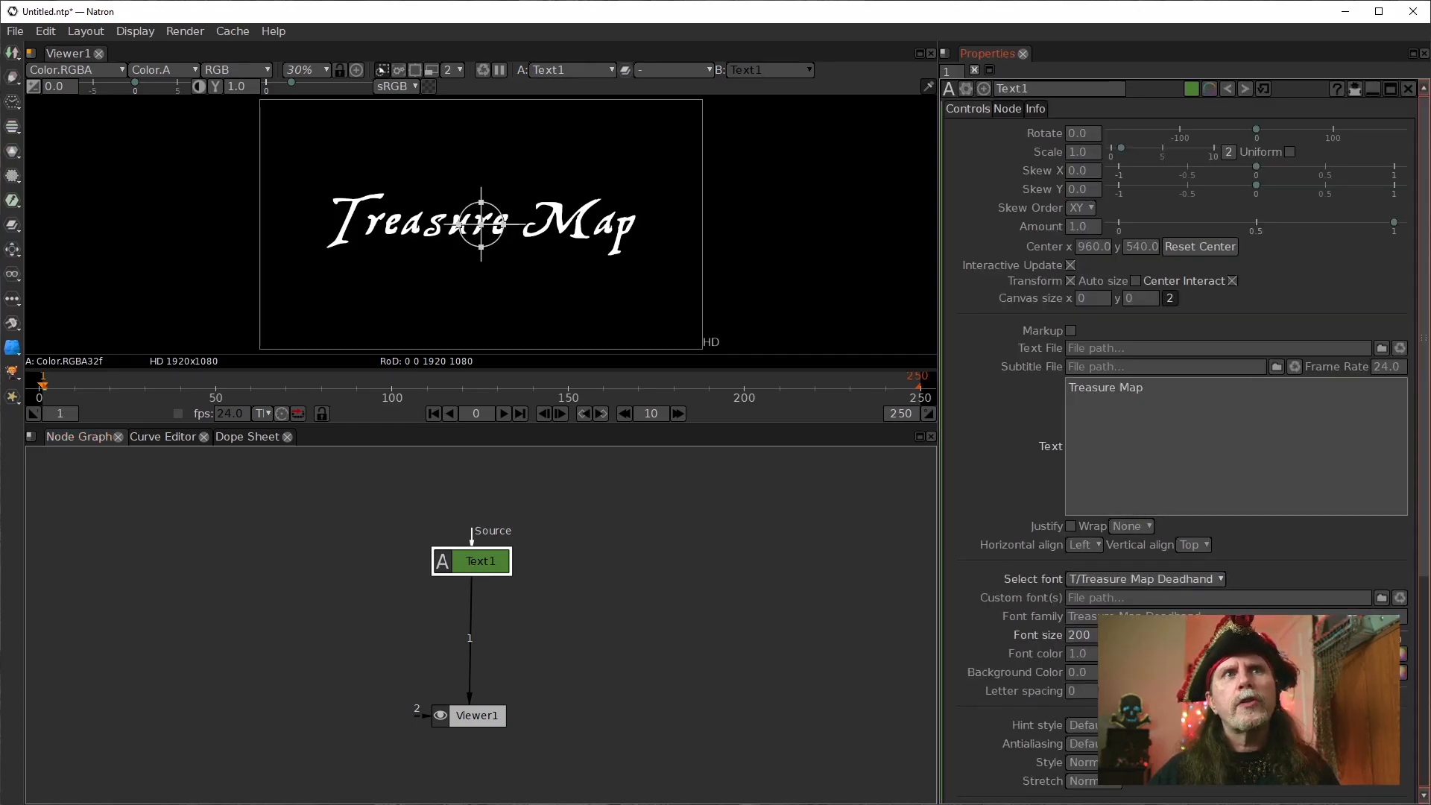
scroll(1066, 537, "down", 5)
left_click(1071, 412)
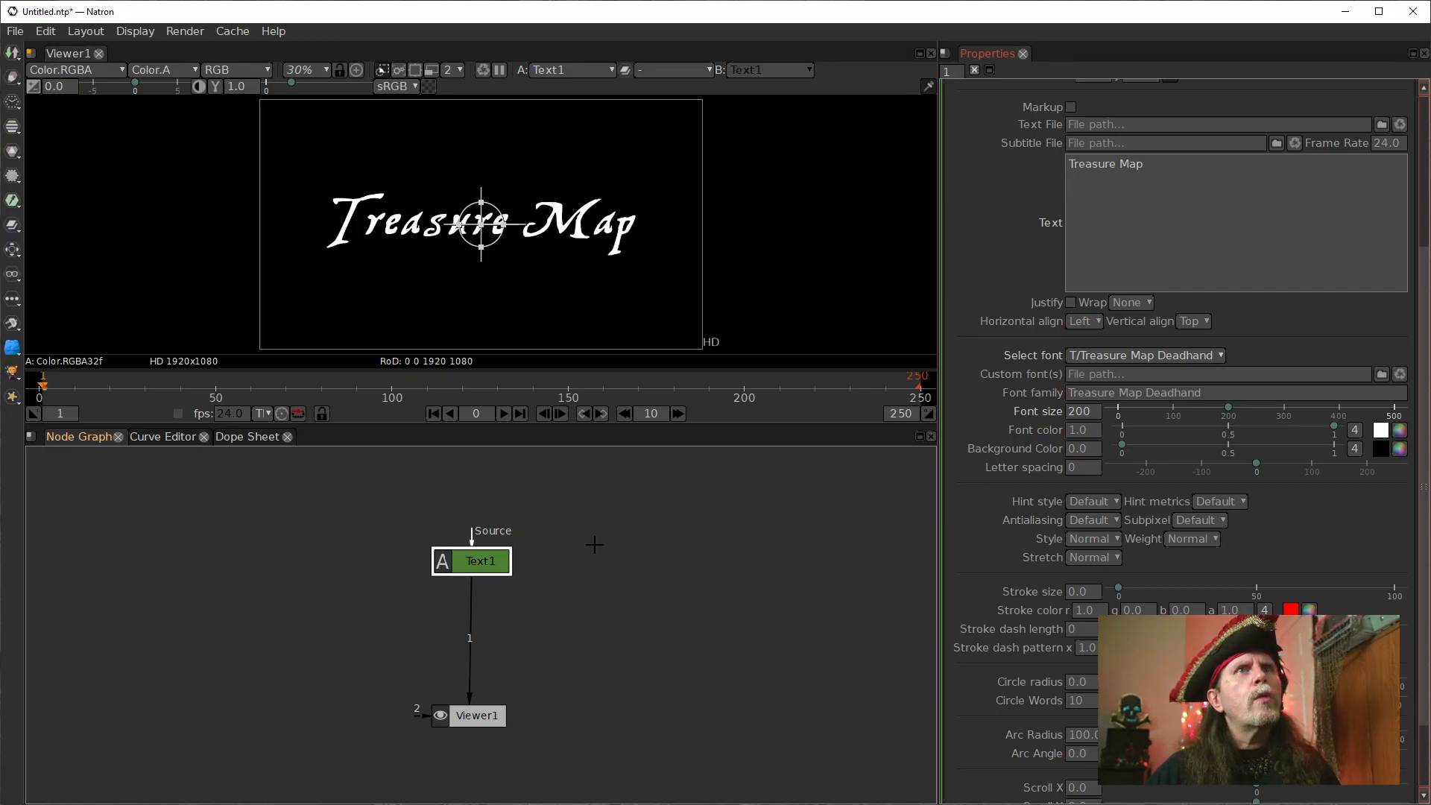
Move the Text1 node up a little and add a G'MIC Edges Offsets node between it and the viewer.
left_click_drag(474, 563, 472, 537)
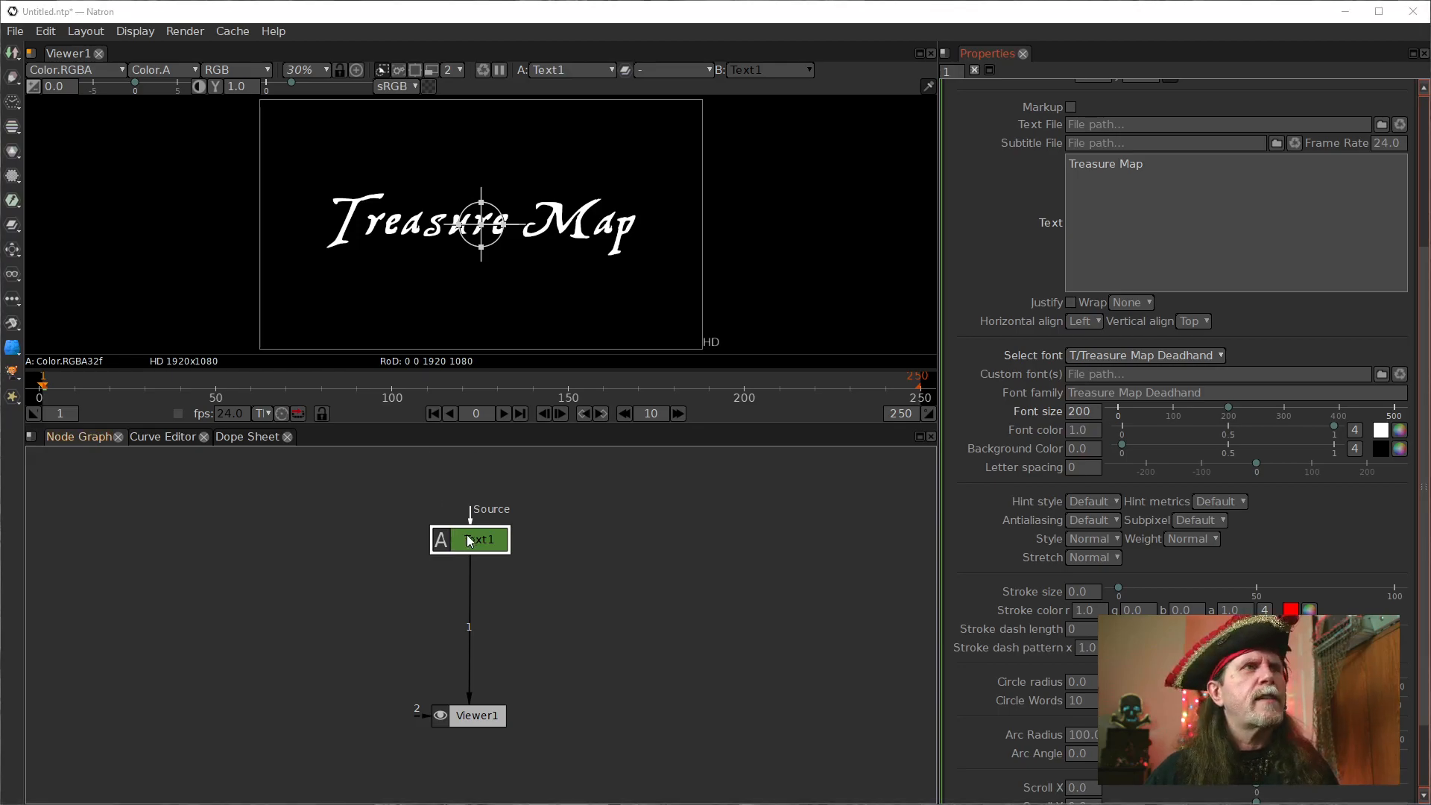
left_click_drag(469, 535, 465, 535)
right_click(582, 604)
left_click(466, 572)
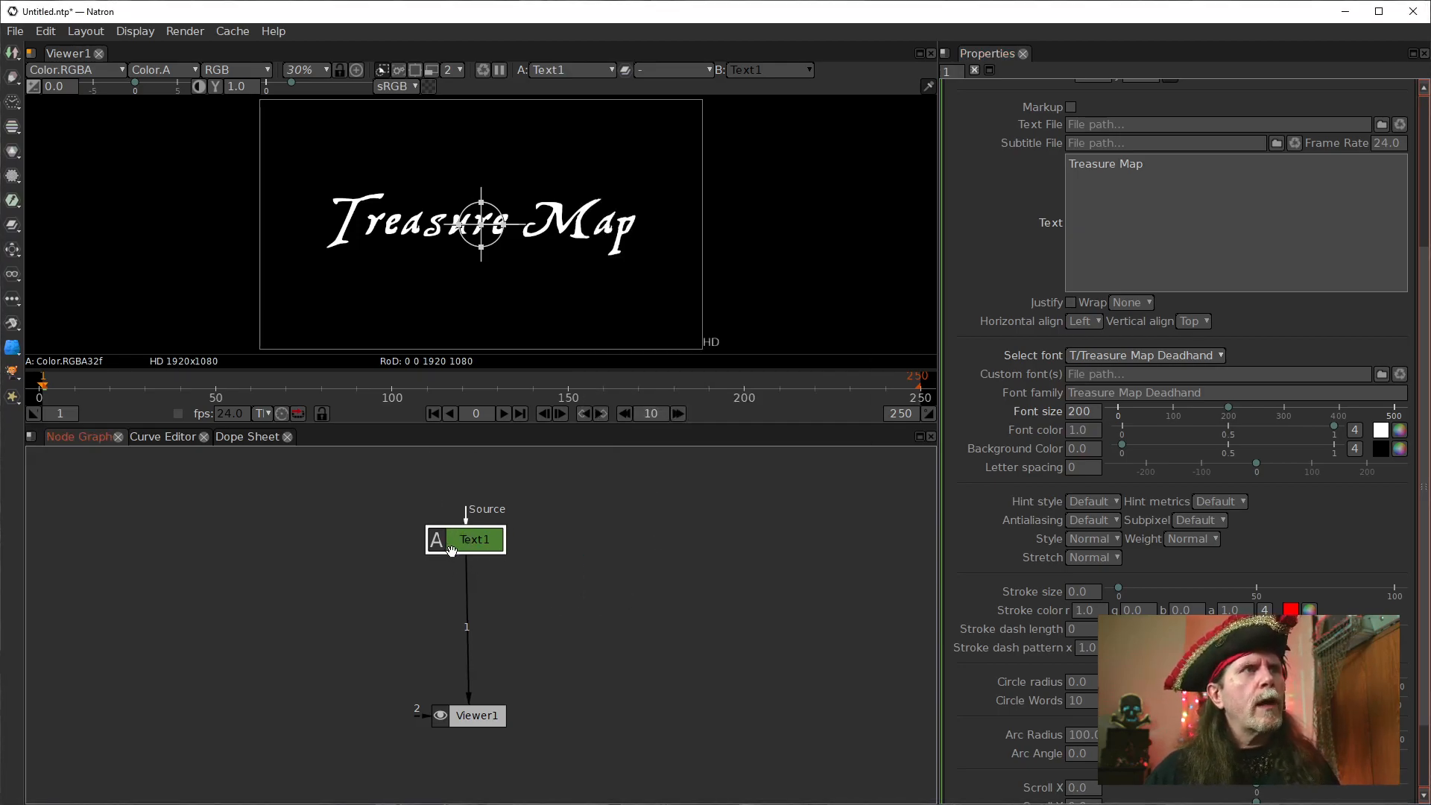
right_click(462, 540)
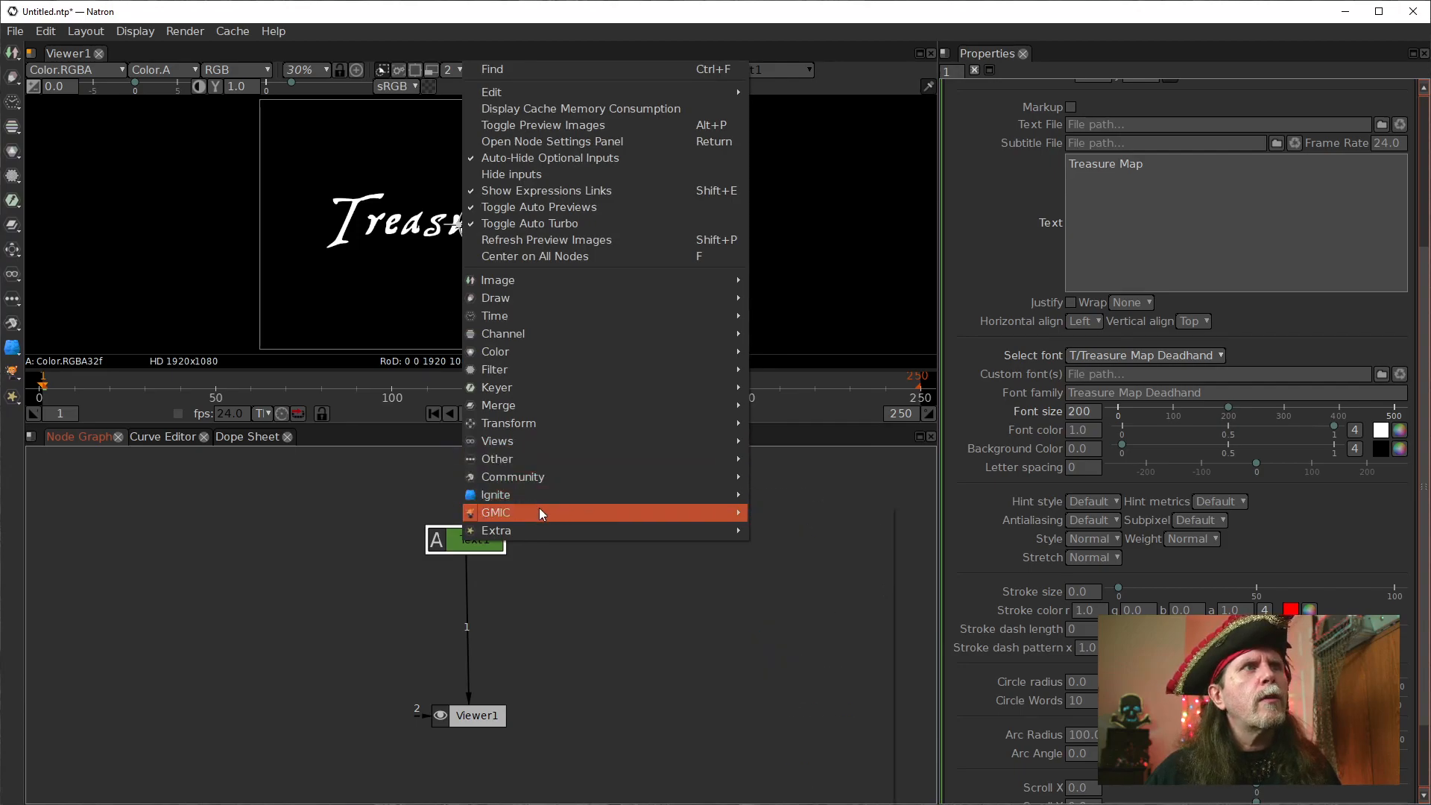
mouse_move(539, 510)
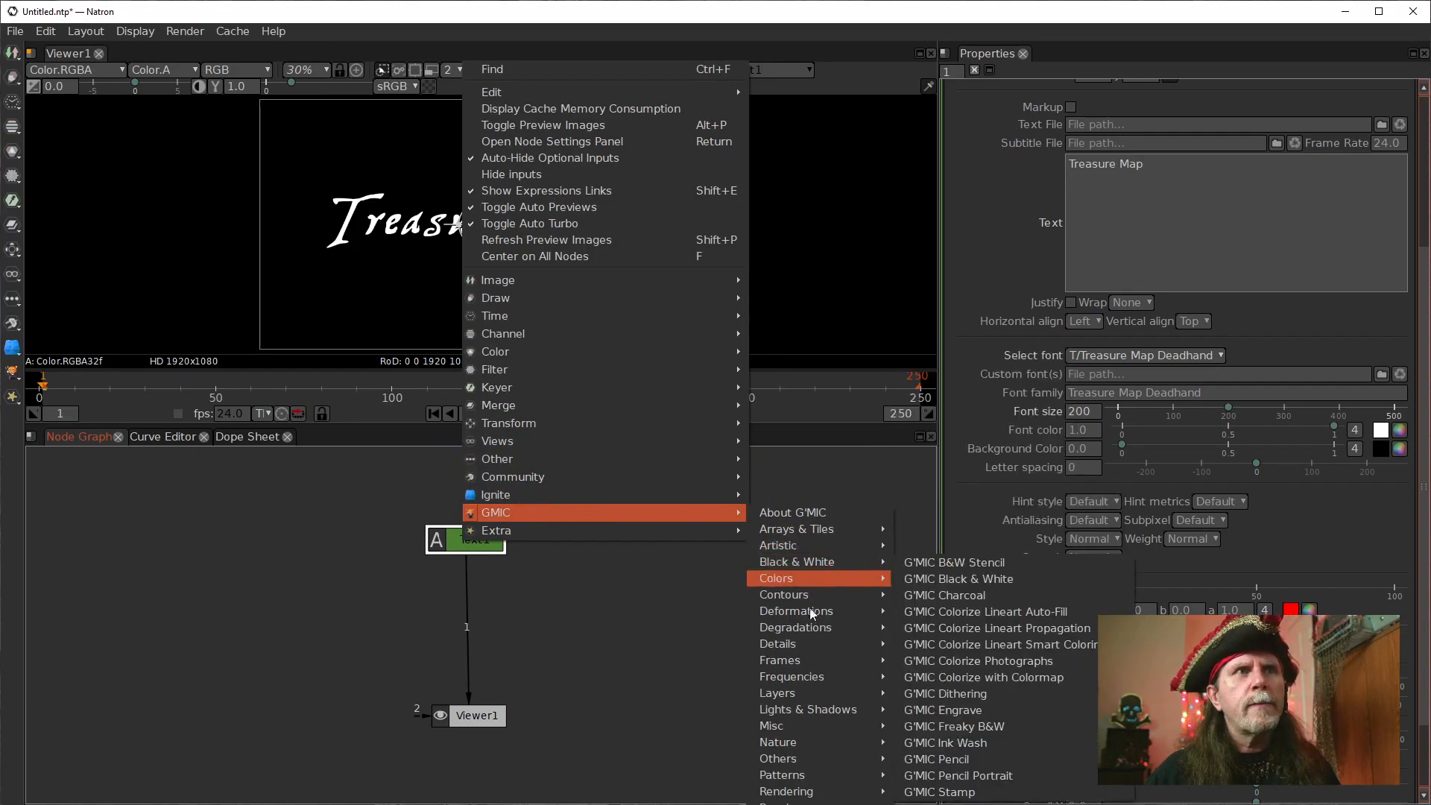
mouse_move(803, 616)
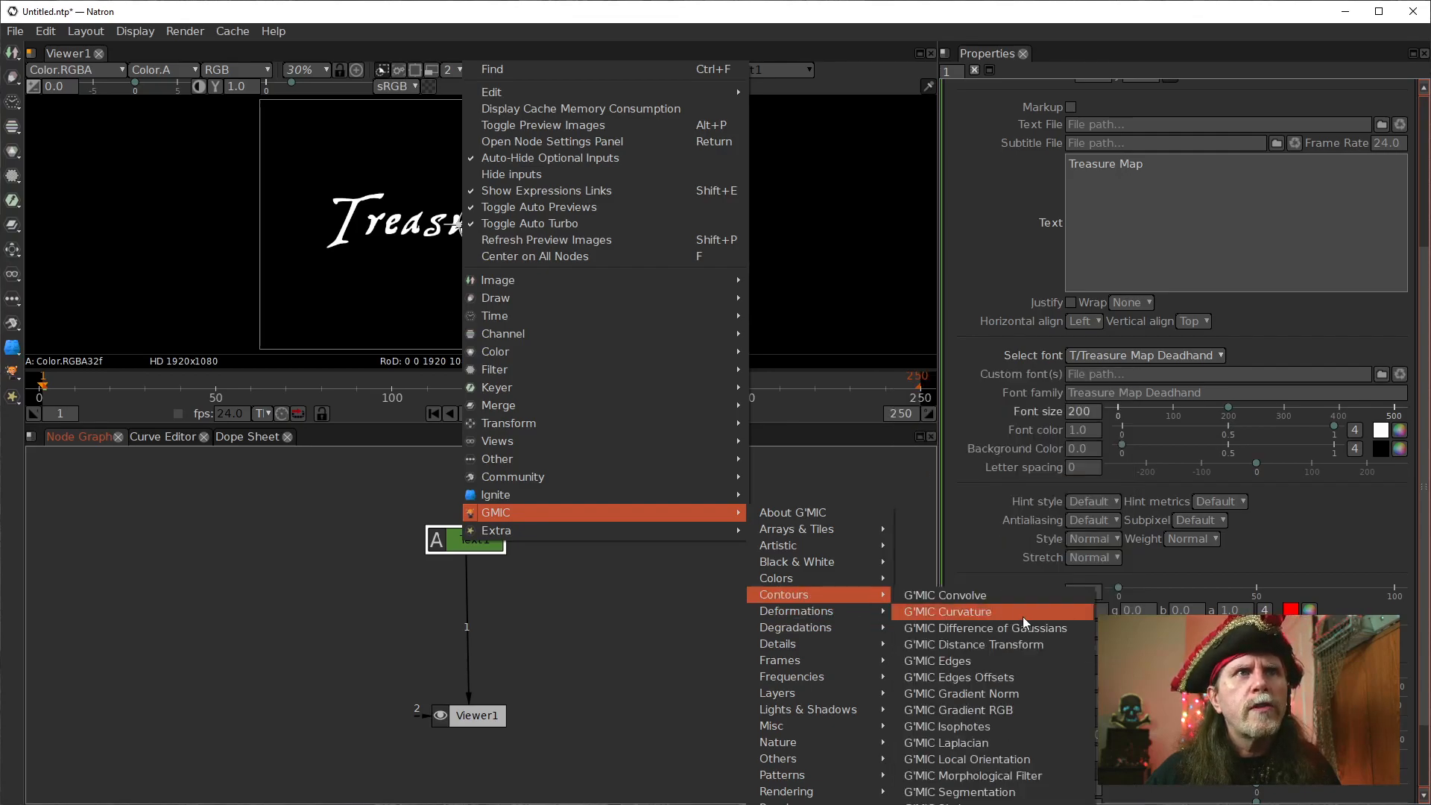
left_click(933, 680)
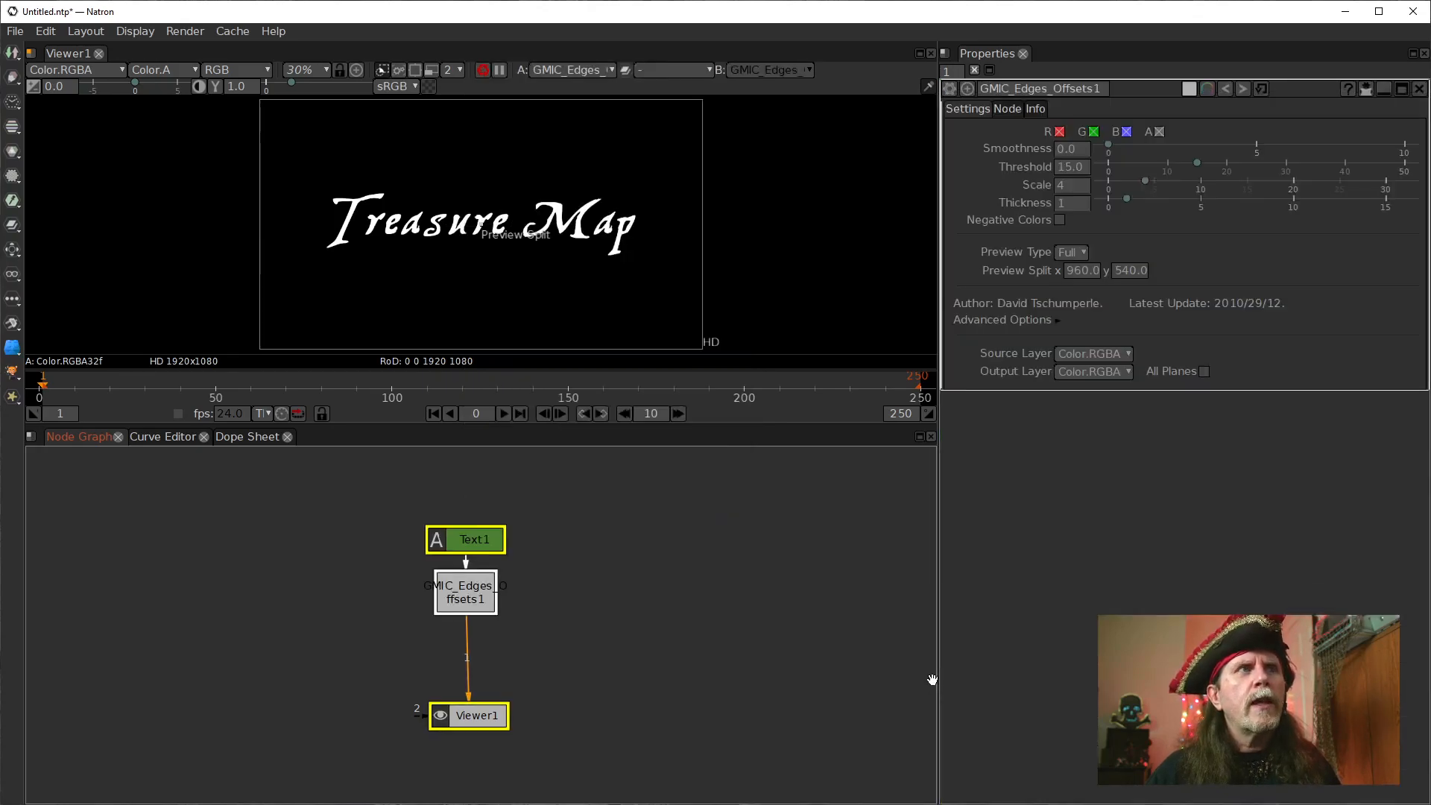
View the edge offsets result at 100% and closer, and examine the contour lines surrounding the lettering.
left_click(416, 275)
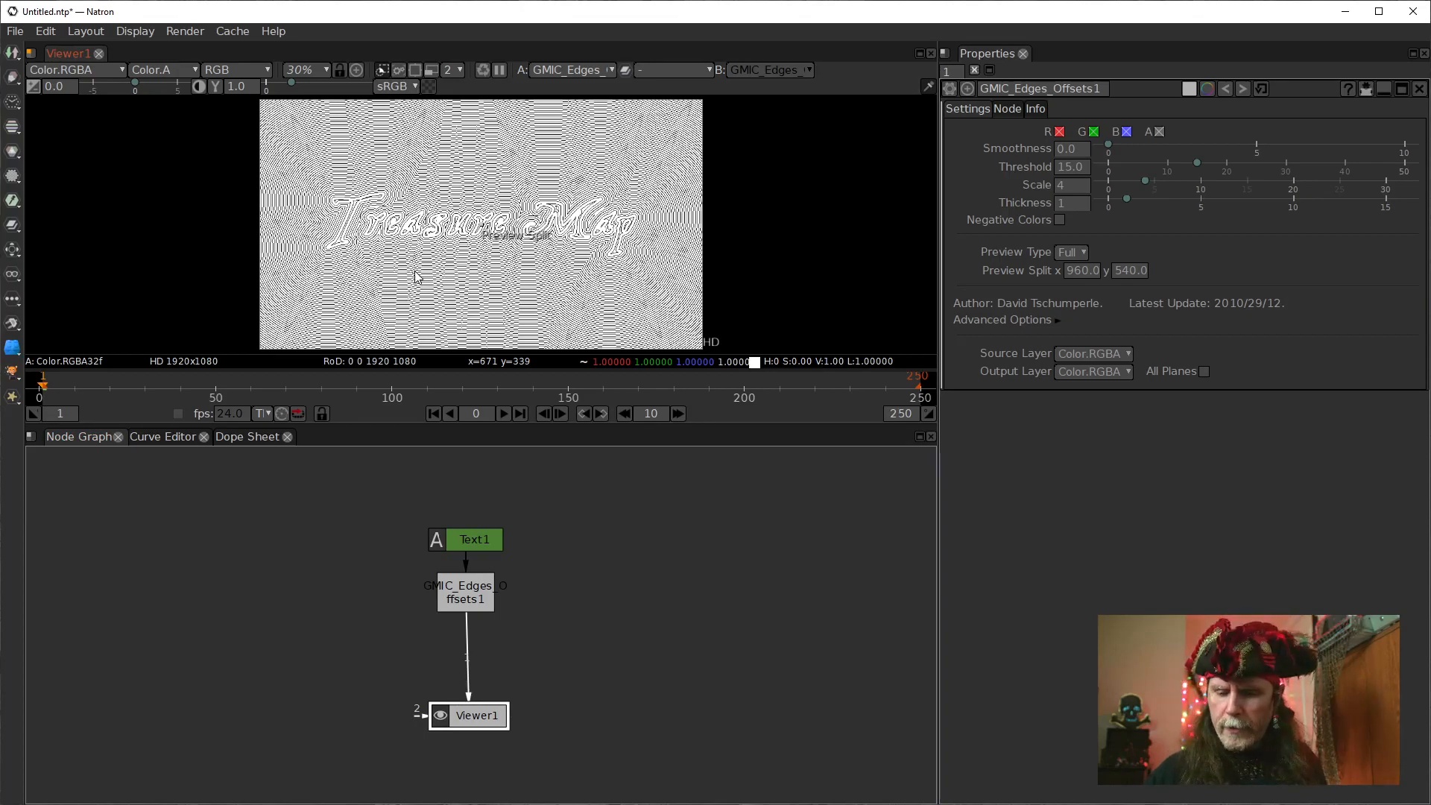
key("ctrl+1")
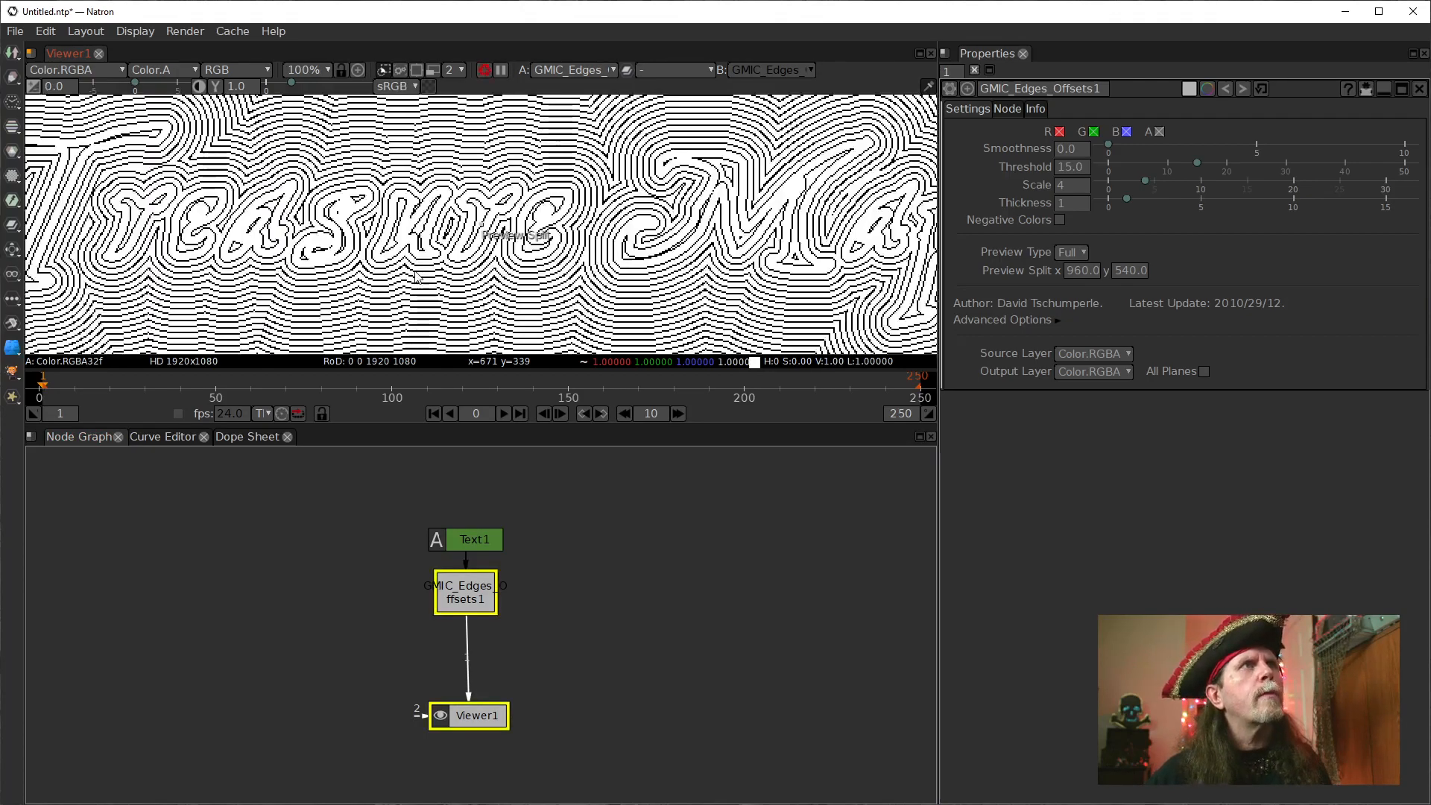
left_click_drag(359, 267, 466, 278)
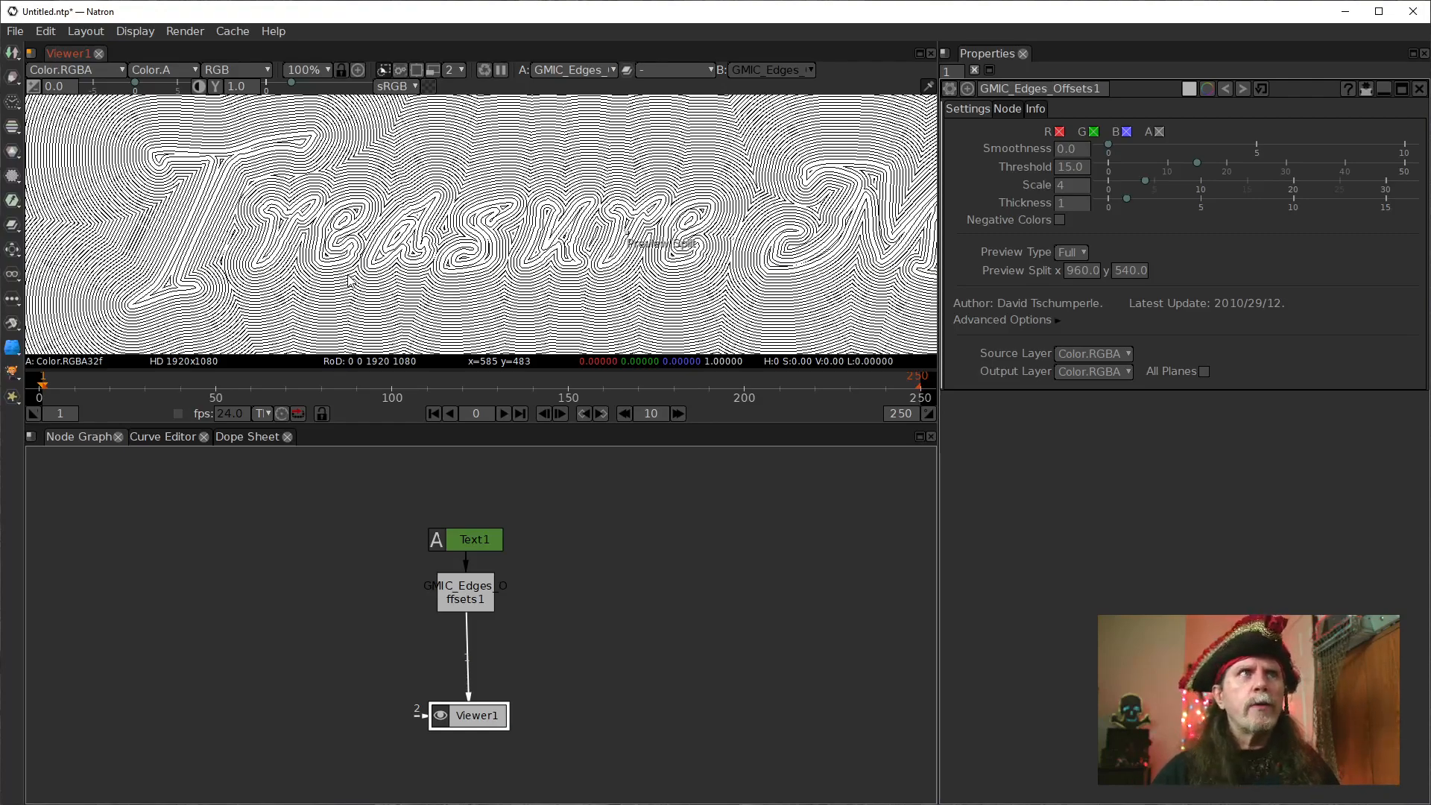
scroll(418, 280, "up", 4)
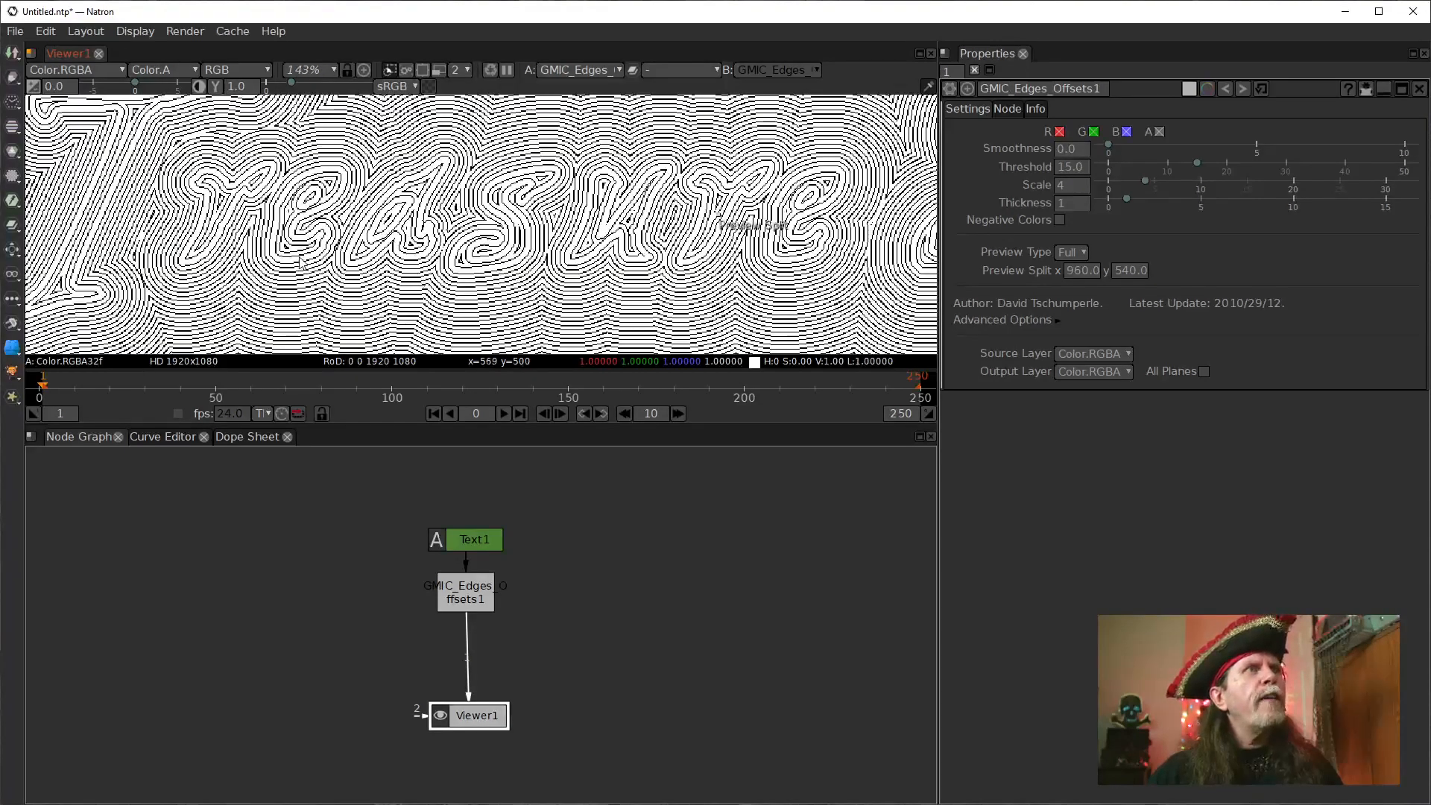
scroll(301, 263, "up", 10)
left_click_drag(321, 252, 428, 208)
scroll(430, 161, "down", 1)
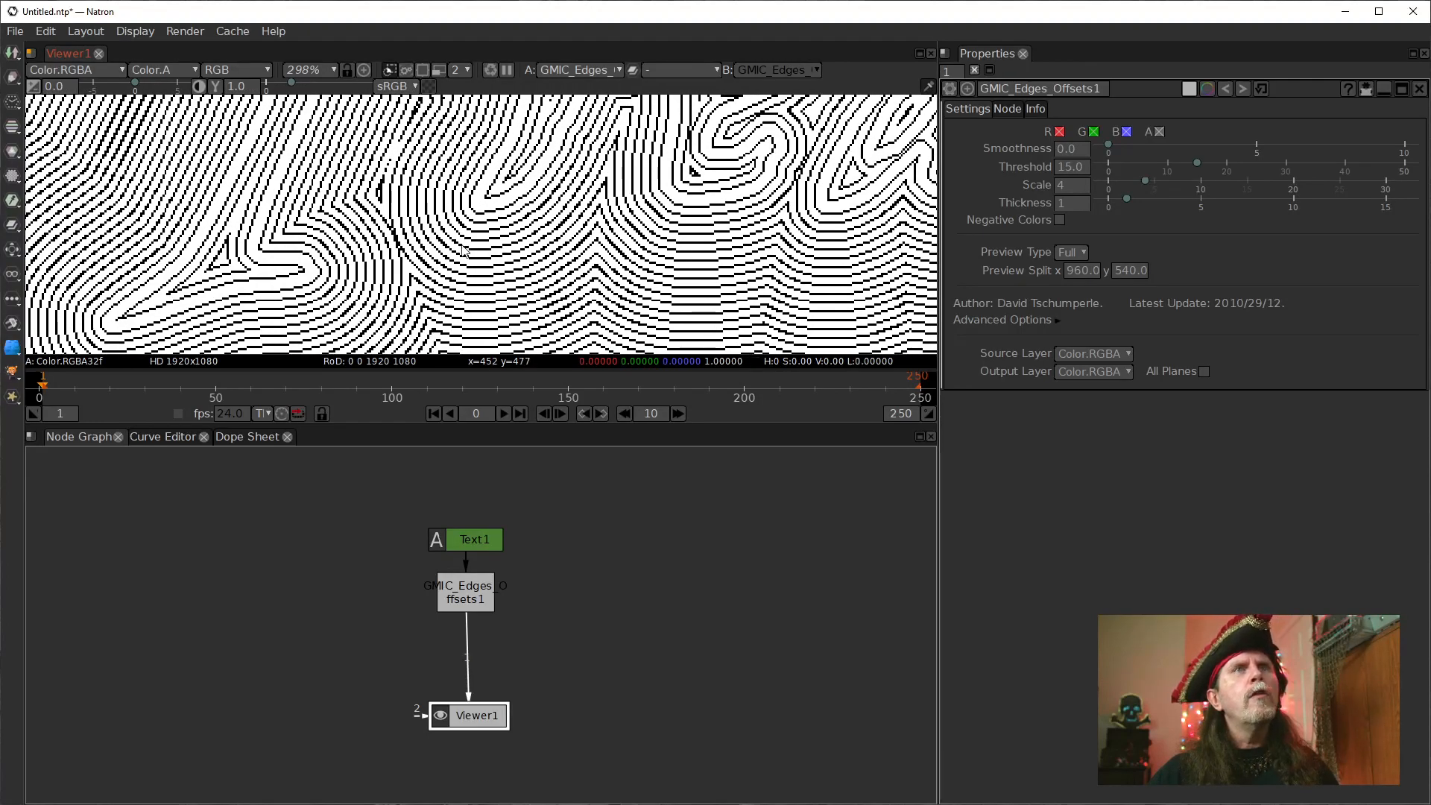
scroll(461, 251, "down", 4)
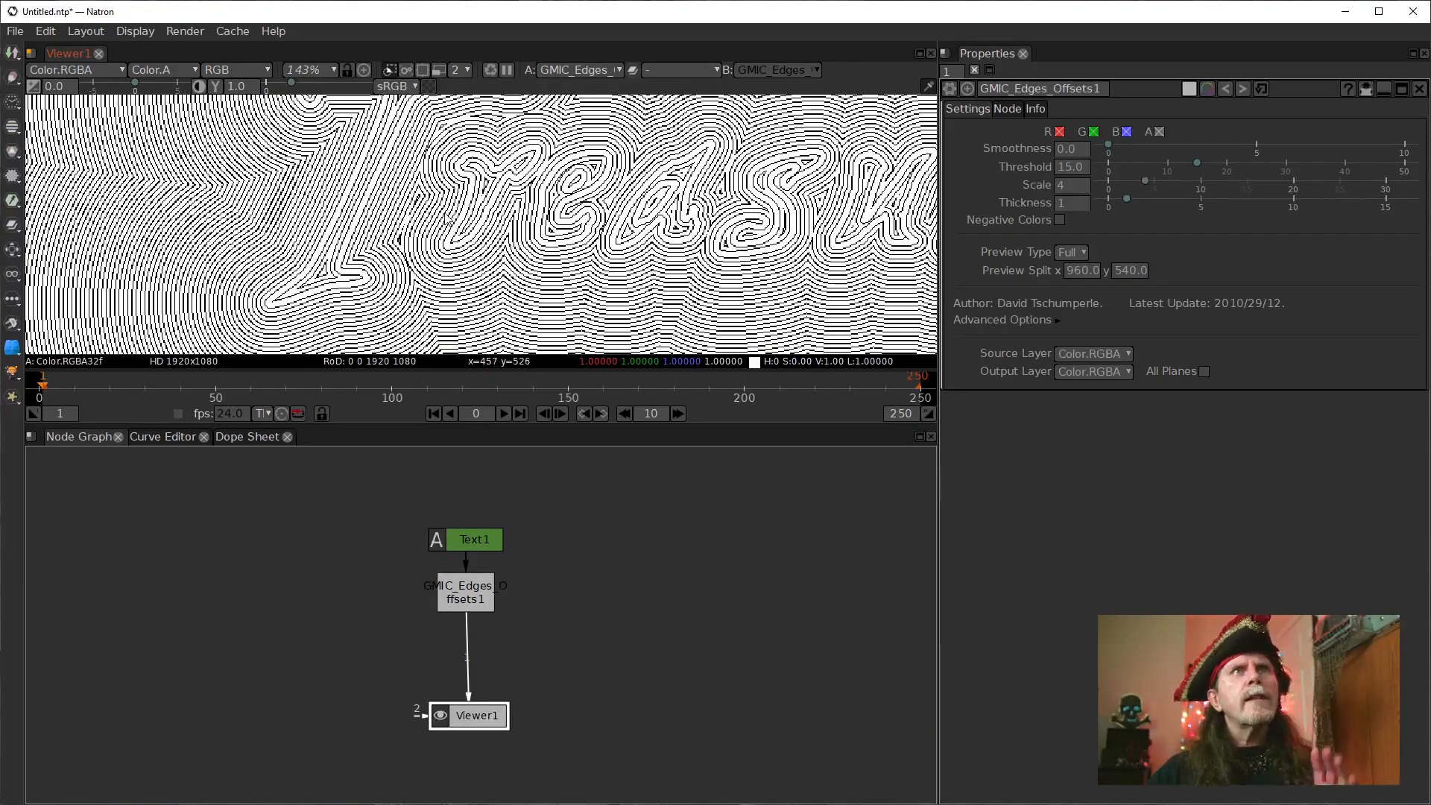
scroll(582, 200, "down", 2)
left_click_drag(582, 201, 418, 212)
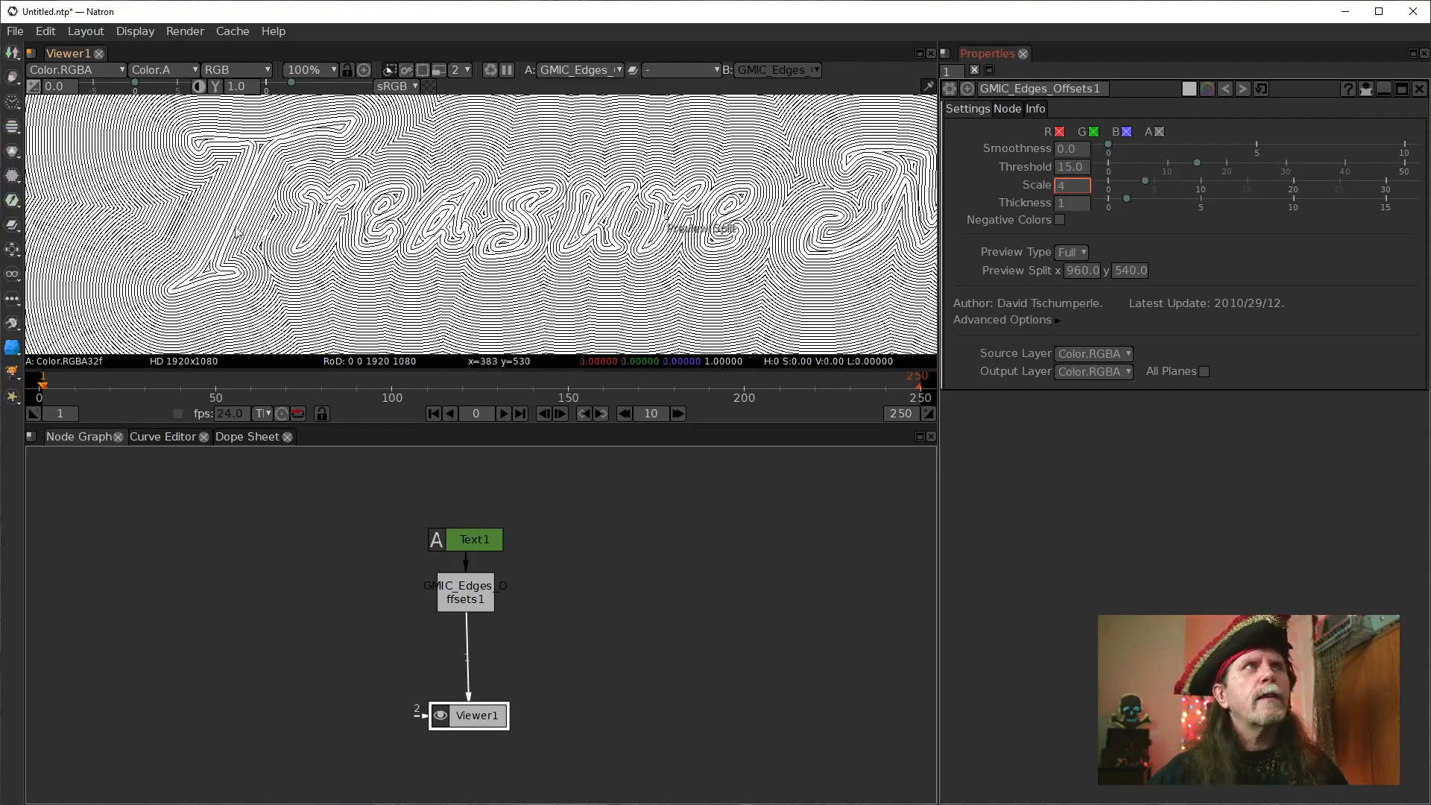
scroll(263, 248, "up", 2)
scroll(262, 248, "down", 2)
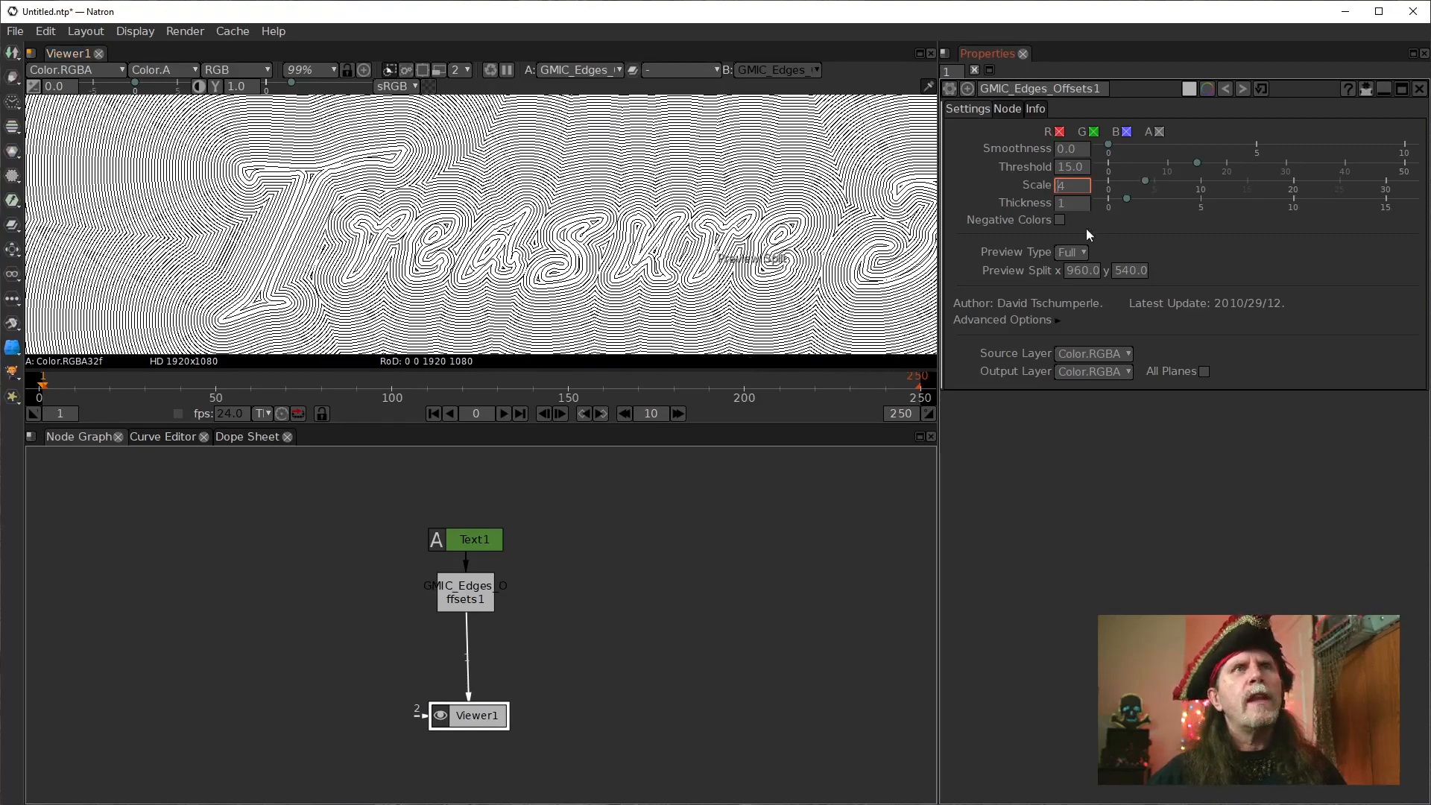
Try a Scale of 11 and a Thickness of 3 on the edge offsets, and reset both to their defaults.
scroll(1059, 184, "up", 5)
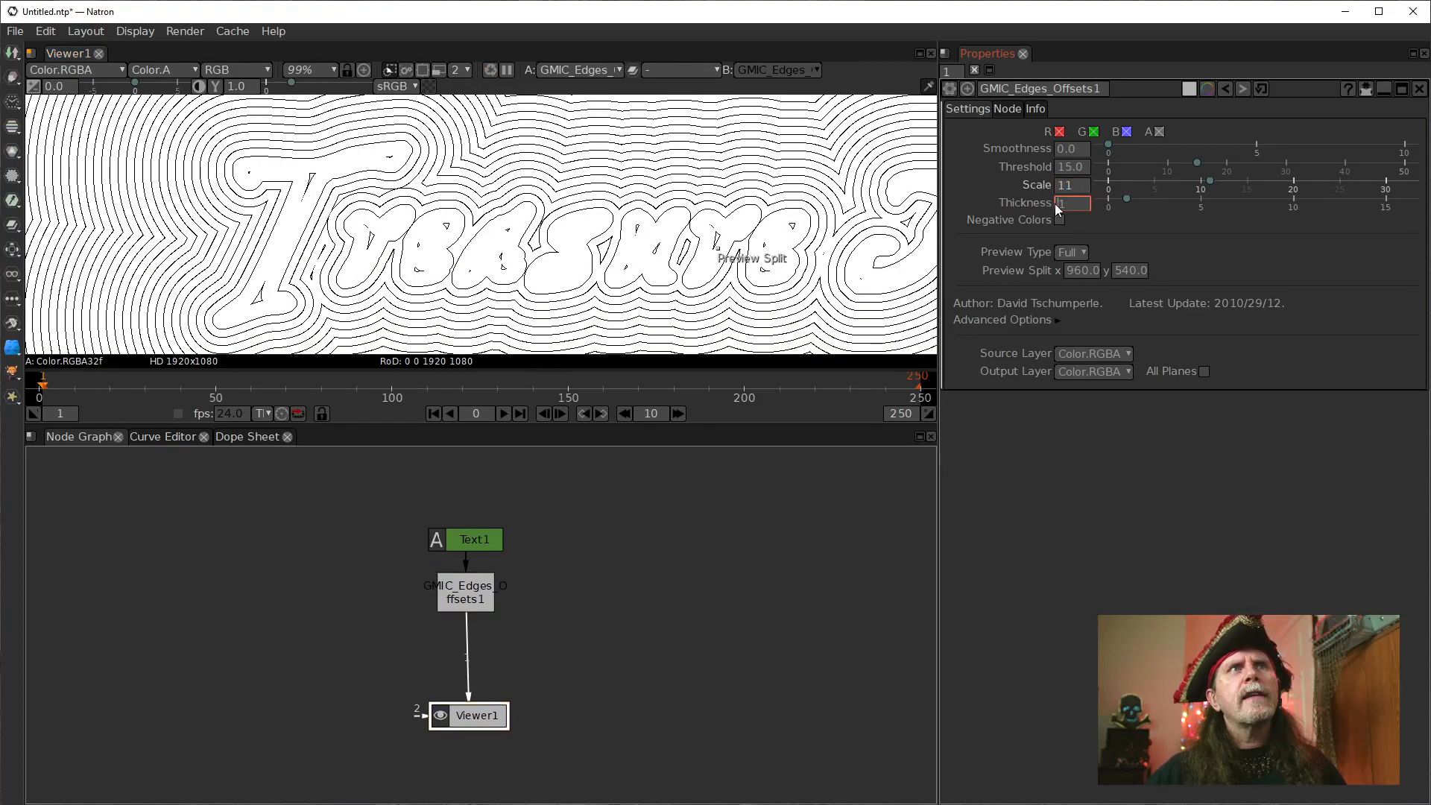
scroll(1060, 208, "up", 1)
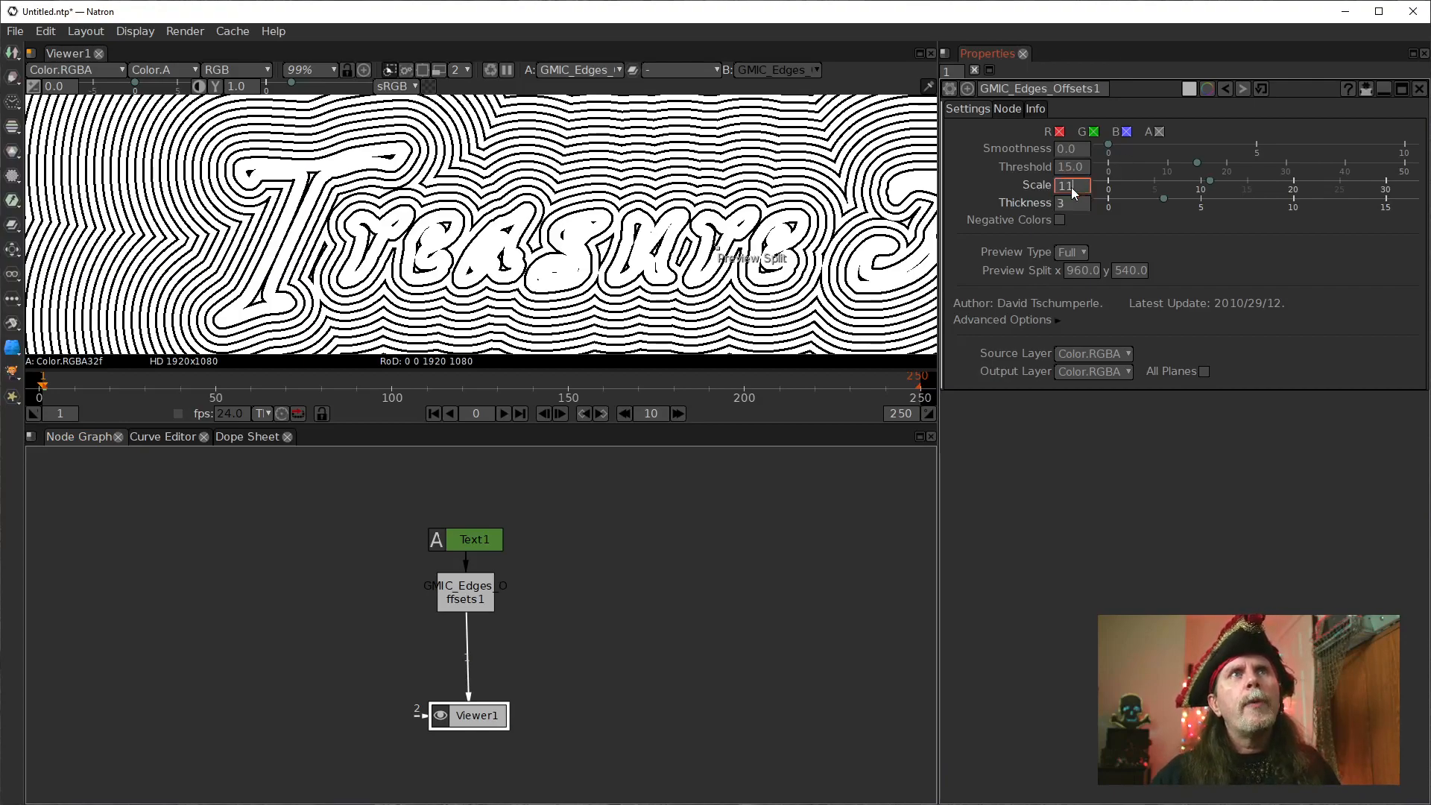
right_click(1148, 188)
left_click(1174, 234)
right_click(1054, 202)
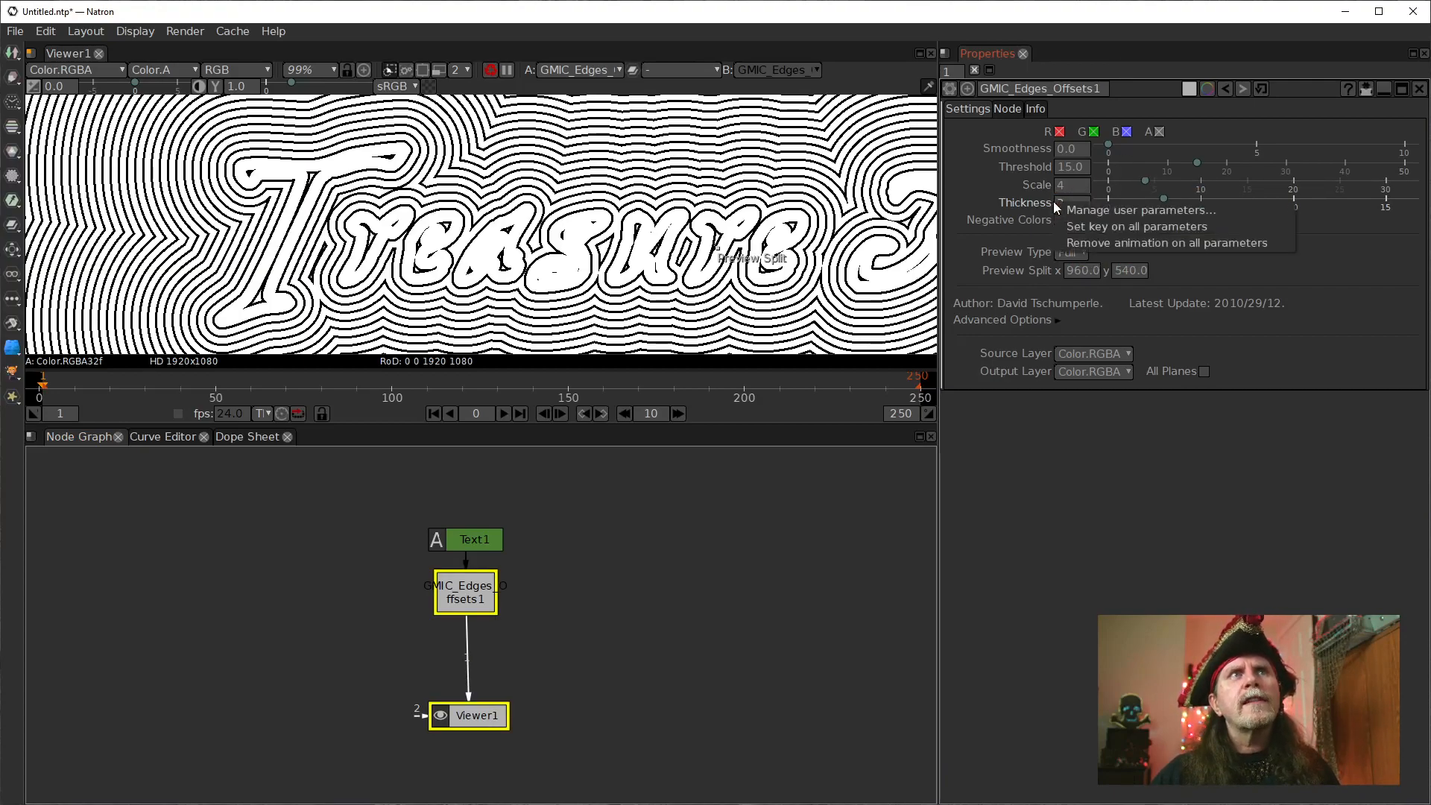
left_click(966, 198)
right_click(1063, 203)
left_click(1093, 253)
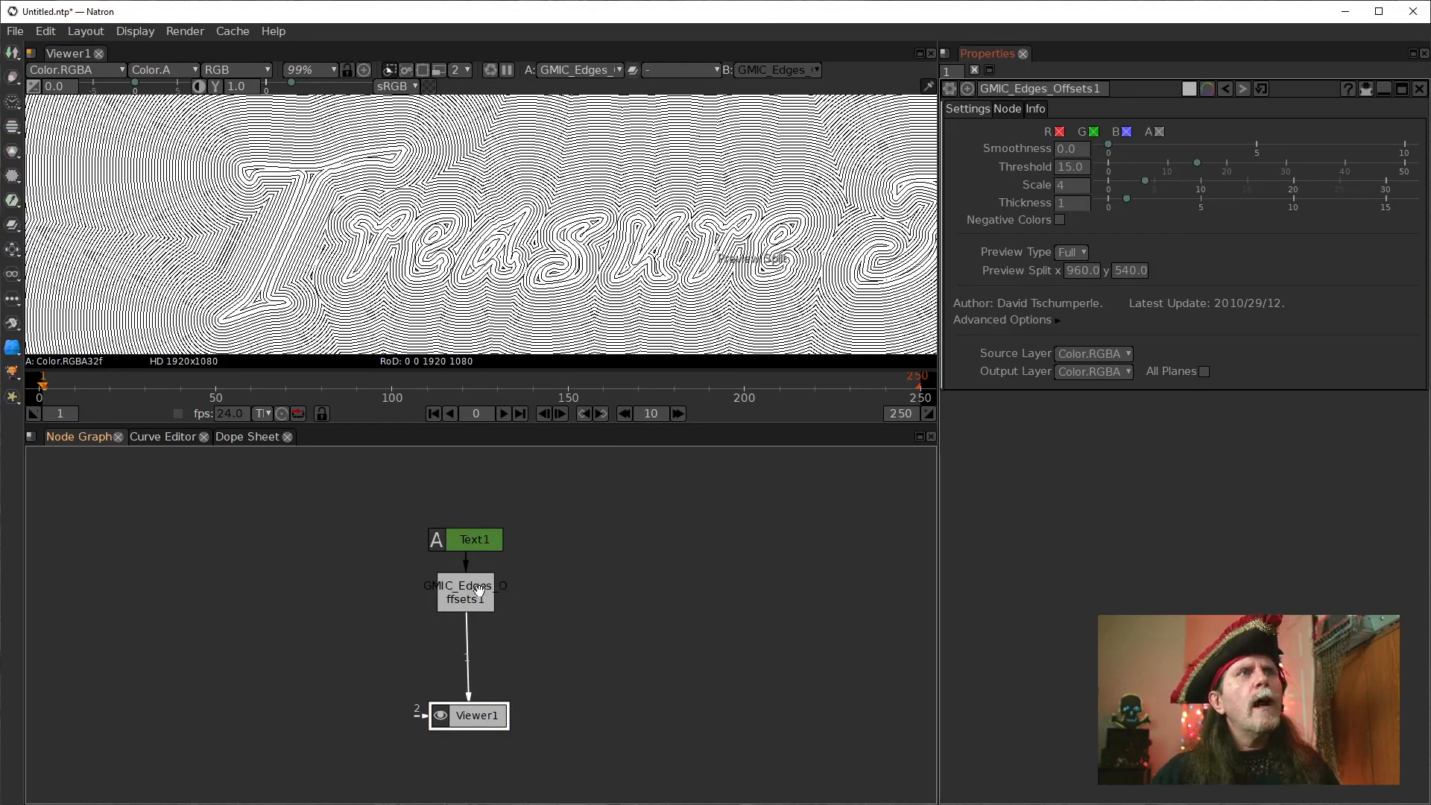
Move the Text1 node aside in the graph and examine the contour lines around the first letters up close.
left_click_drag(475, 541, 304, 547)
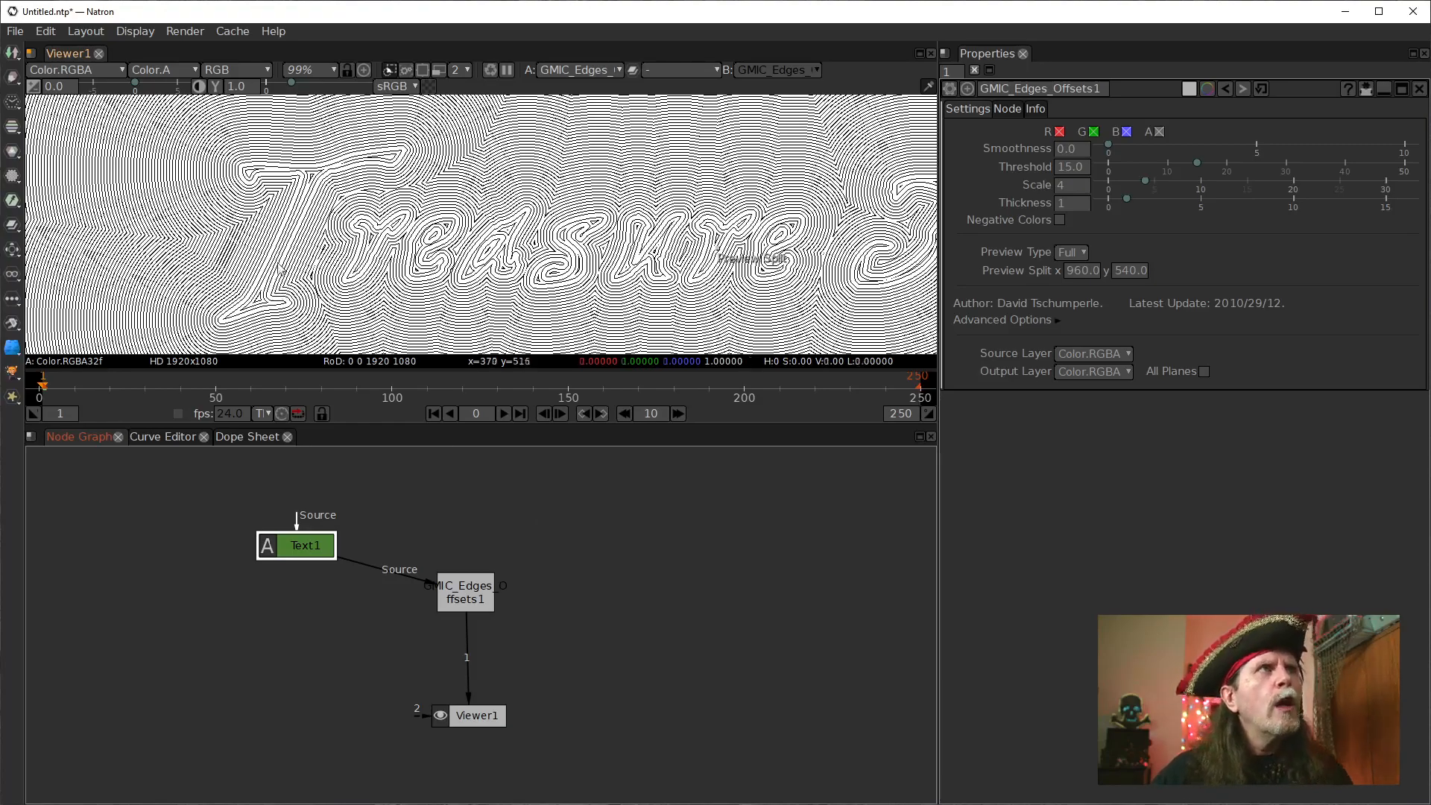
scroll(279, 265, "up", 4)
left_click_drag(301, 277, 350, 281)
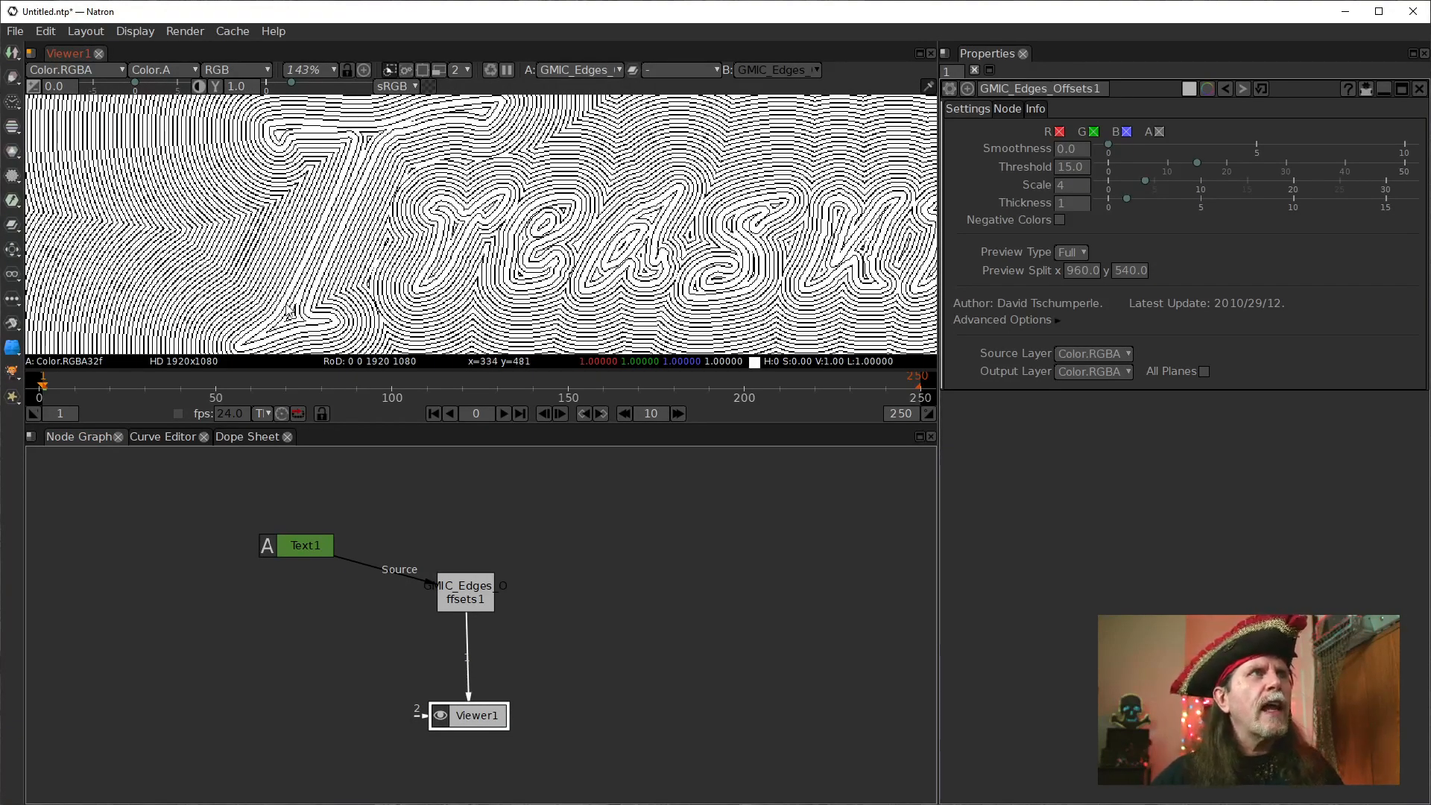
scroll(283, 307, "up", 3)
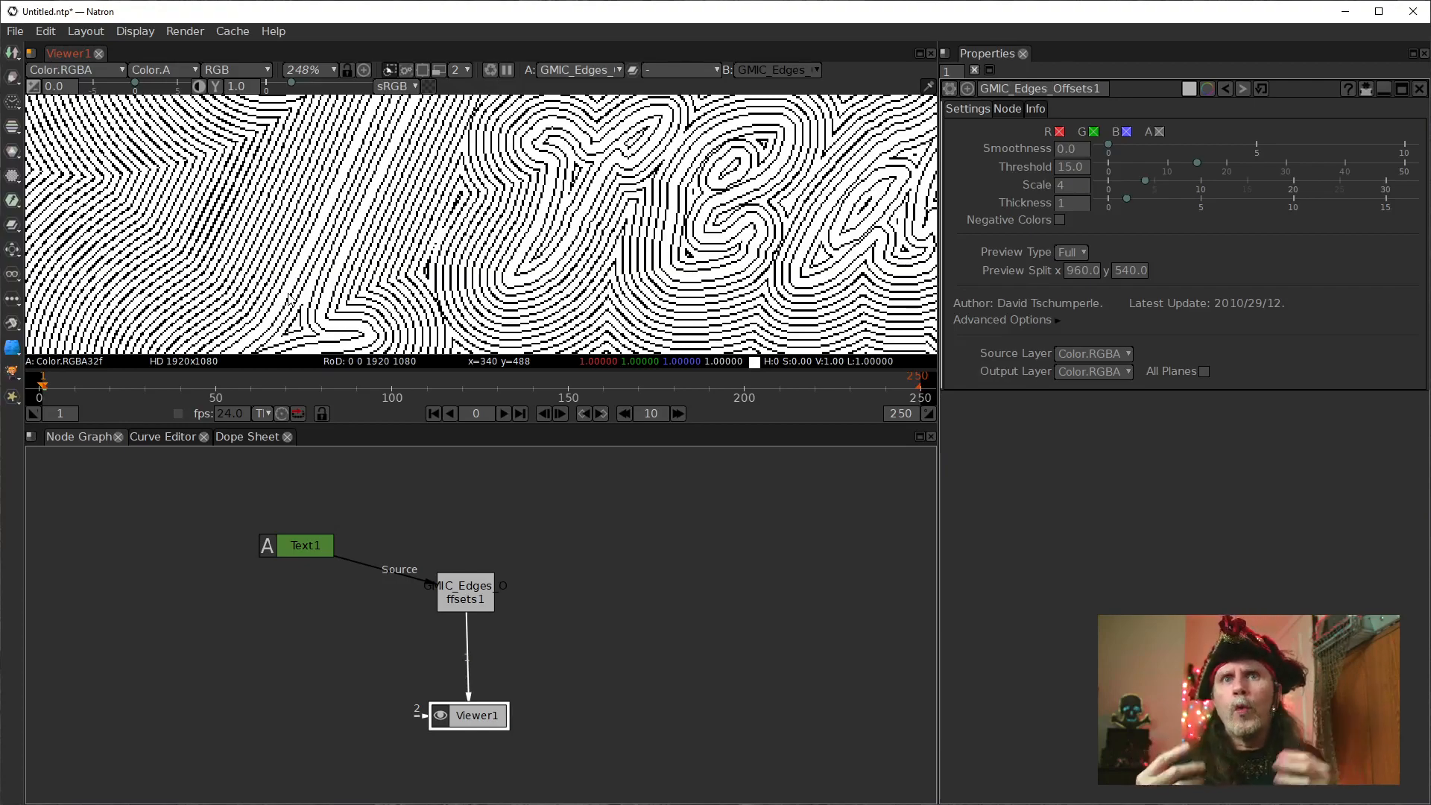
scroll(321, 273, "down", 5)
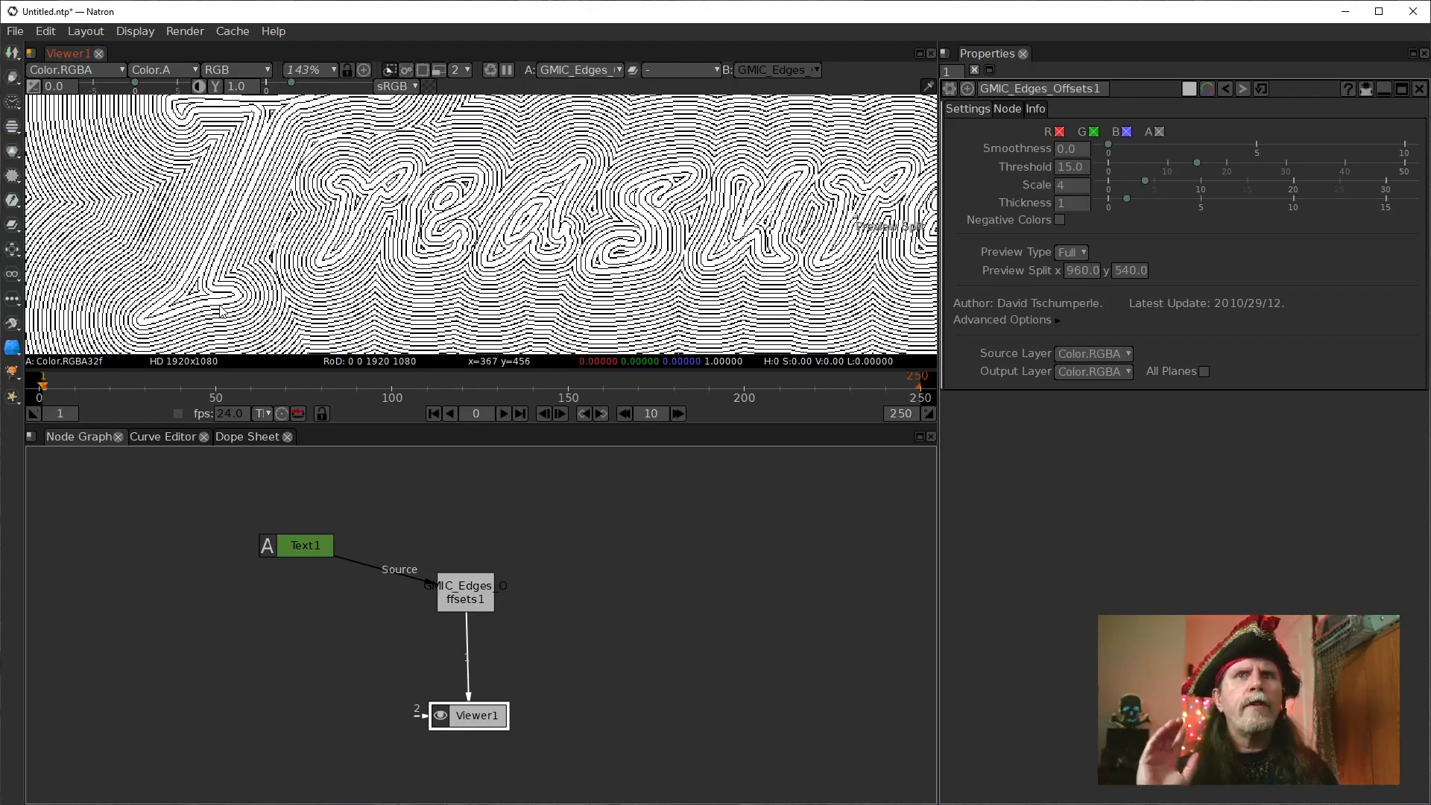
Move the edge offsets node closer to Viewer1 and place the Text1 node nearer to it, above and slightly to its left.
mouse_move(462, 601)
left_mouse_down()
mouse_move(471, 577)
mouse_move(448, 623)
left_mouse_up()
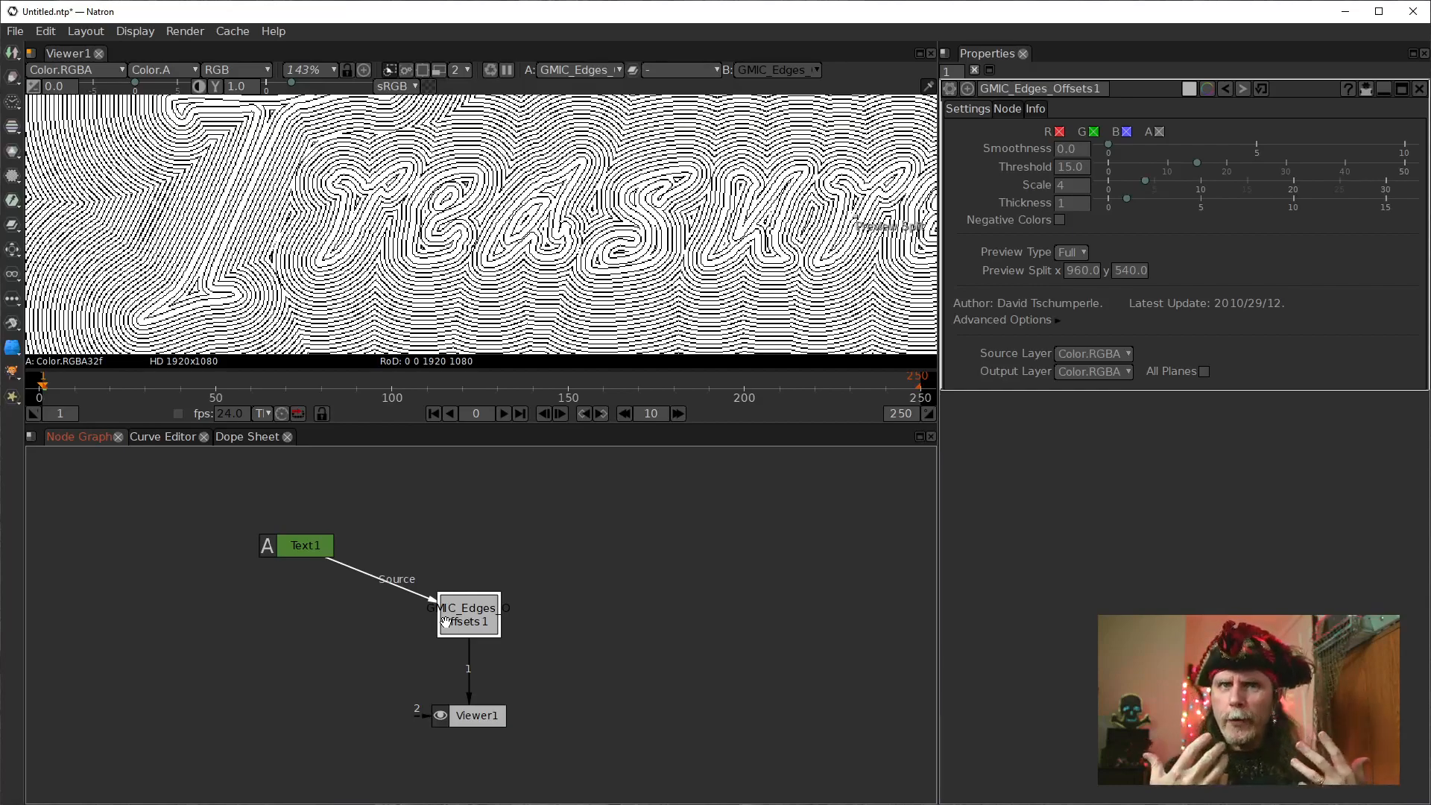
left_click_drag(470, 605, 465, 618)
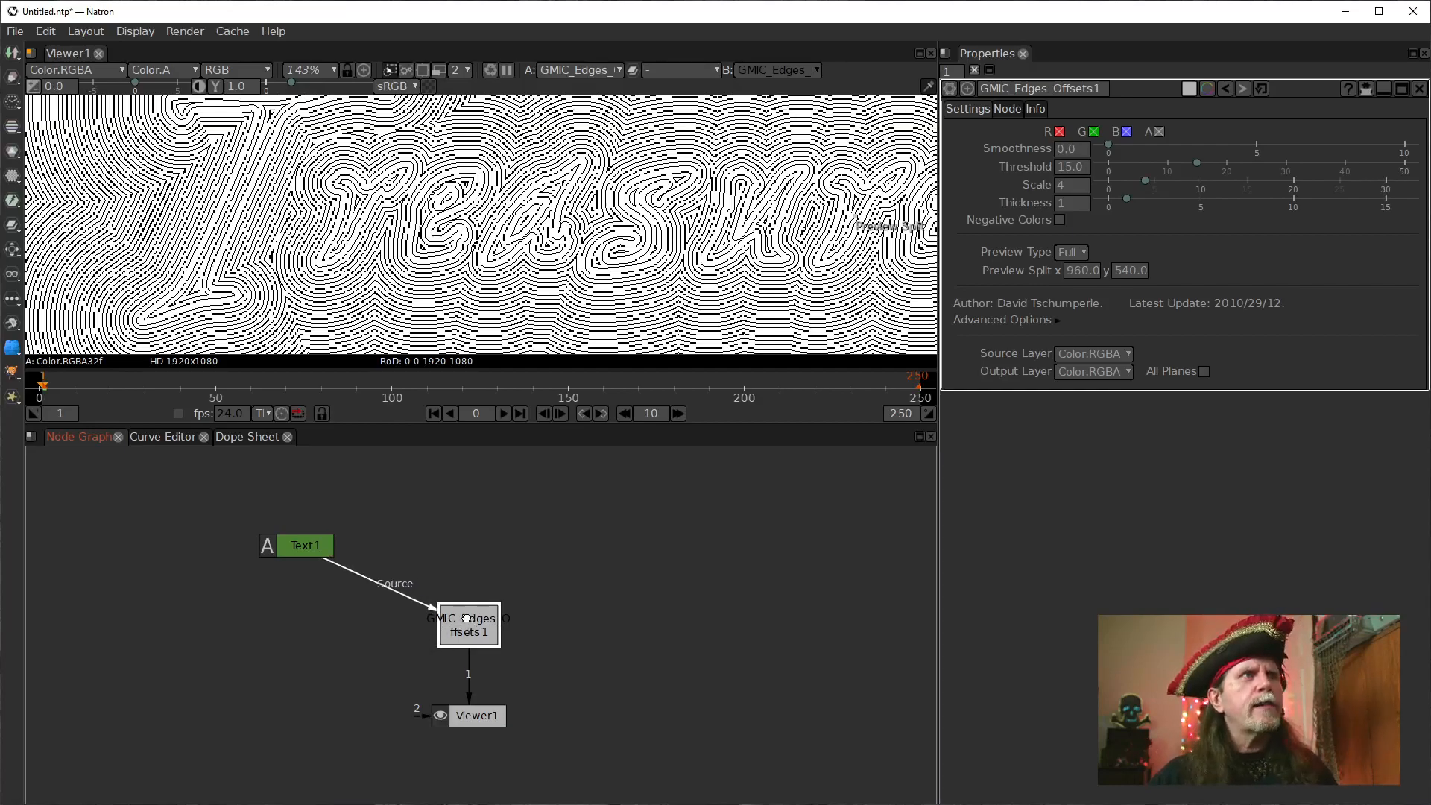
left_click_drag(288, 545, 368, 542)
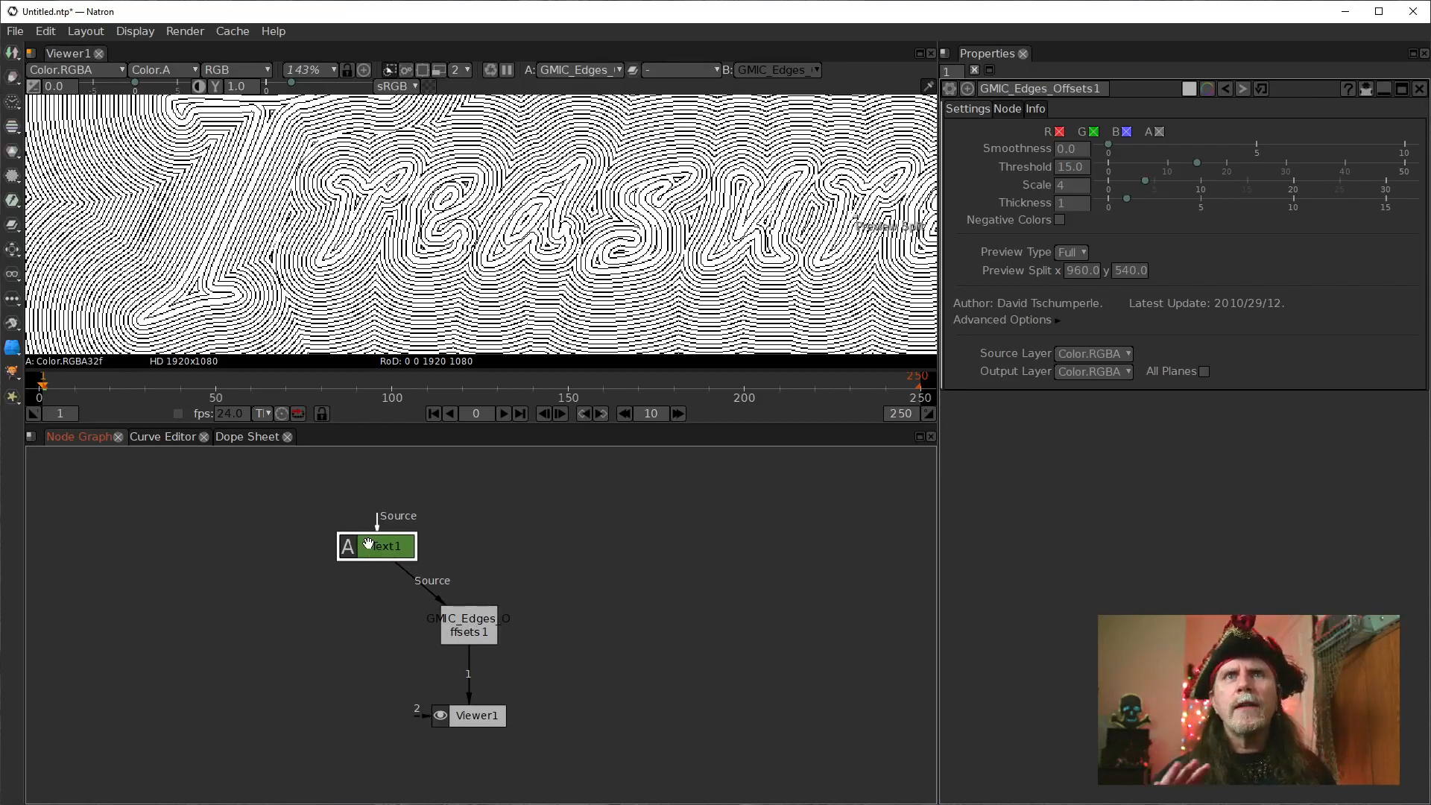
Align Text1 directly above the edge offsets node and examine the contour lines around the foot of the T and the full lettering.
left_click_drag(368, 542, 445, 544)
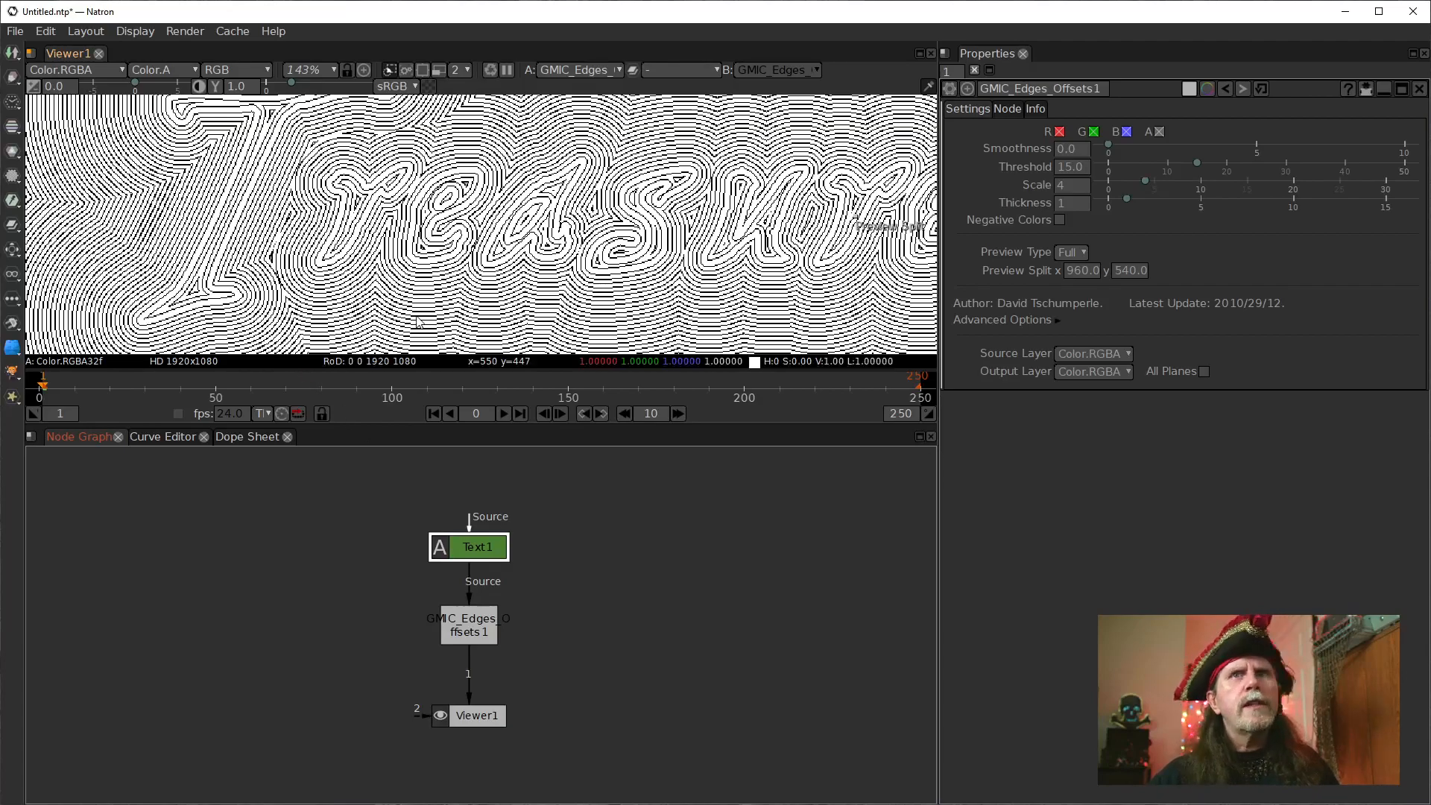
left_click_drag(162, 277, 287, 260)
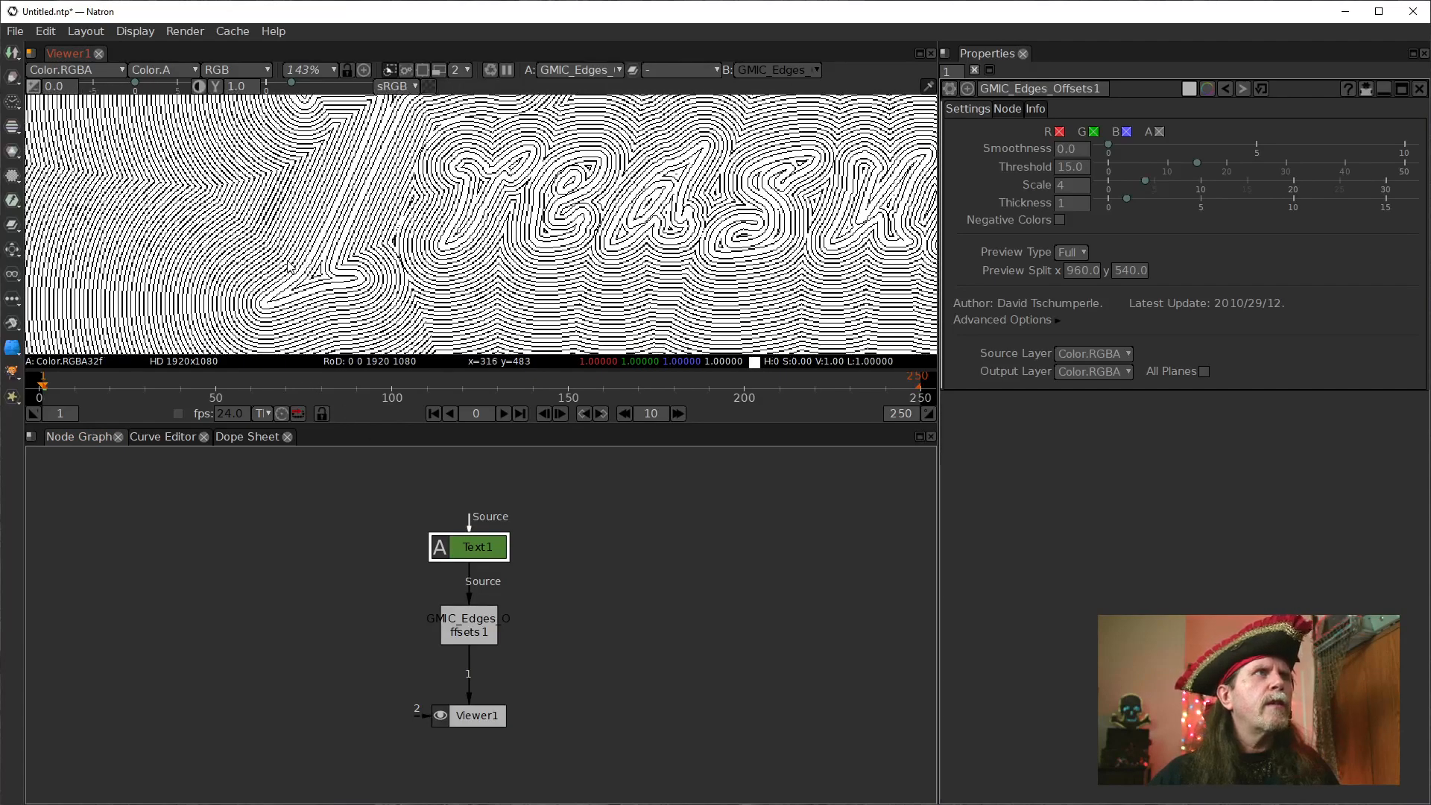
scroll(296, 314, "up", 10)
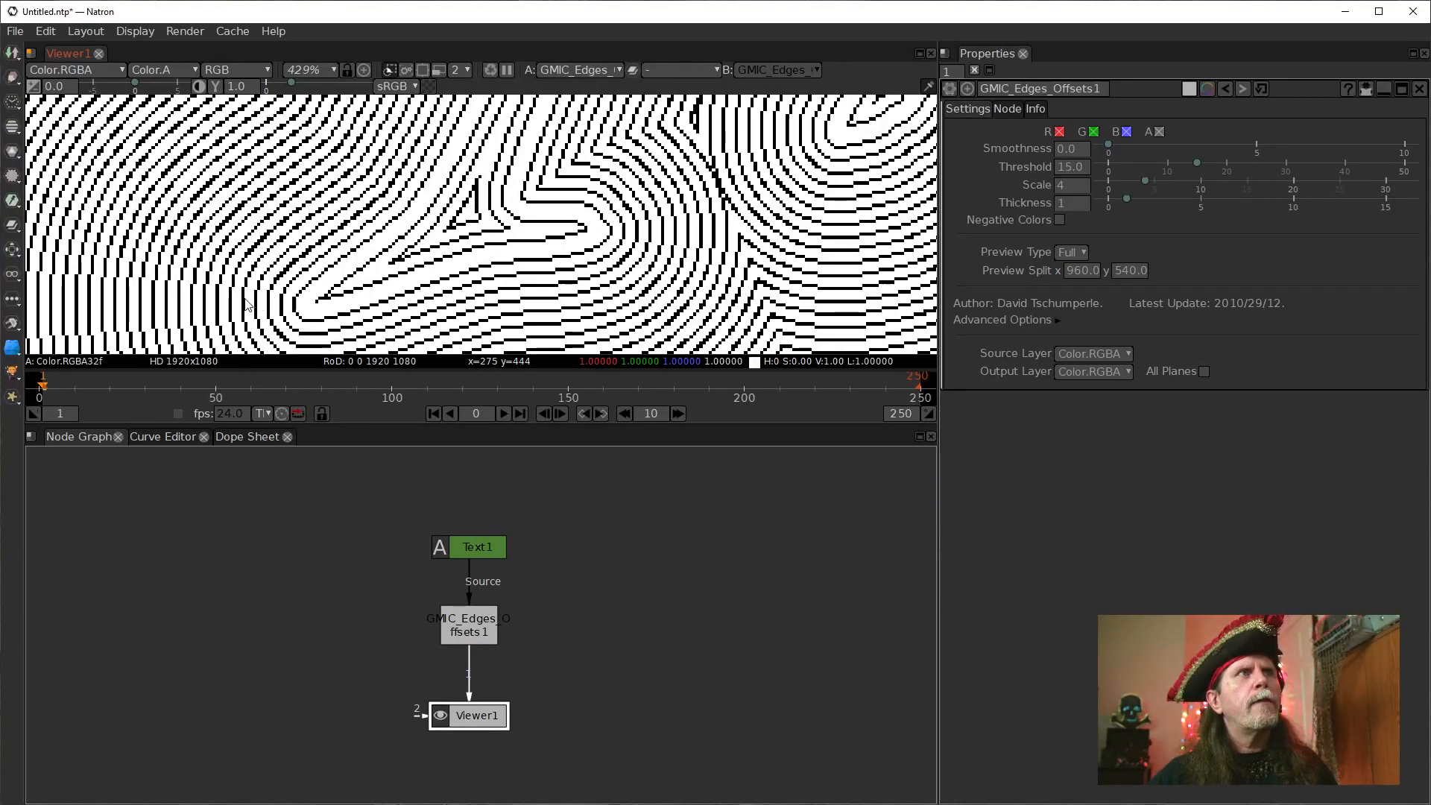
left_click(473, 547)
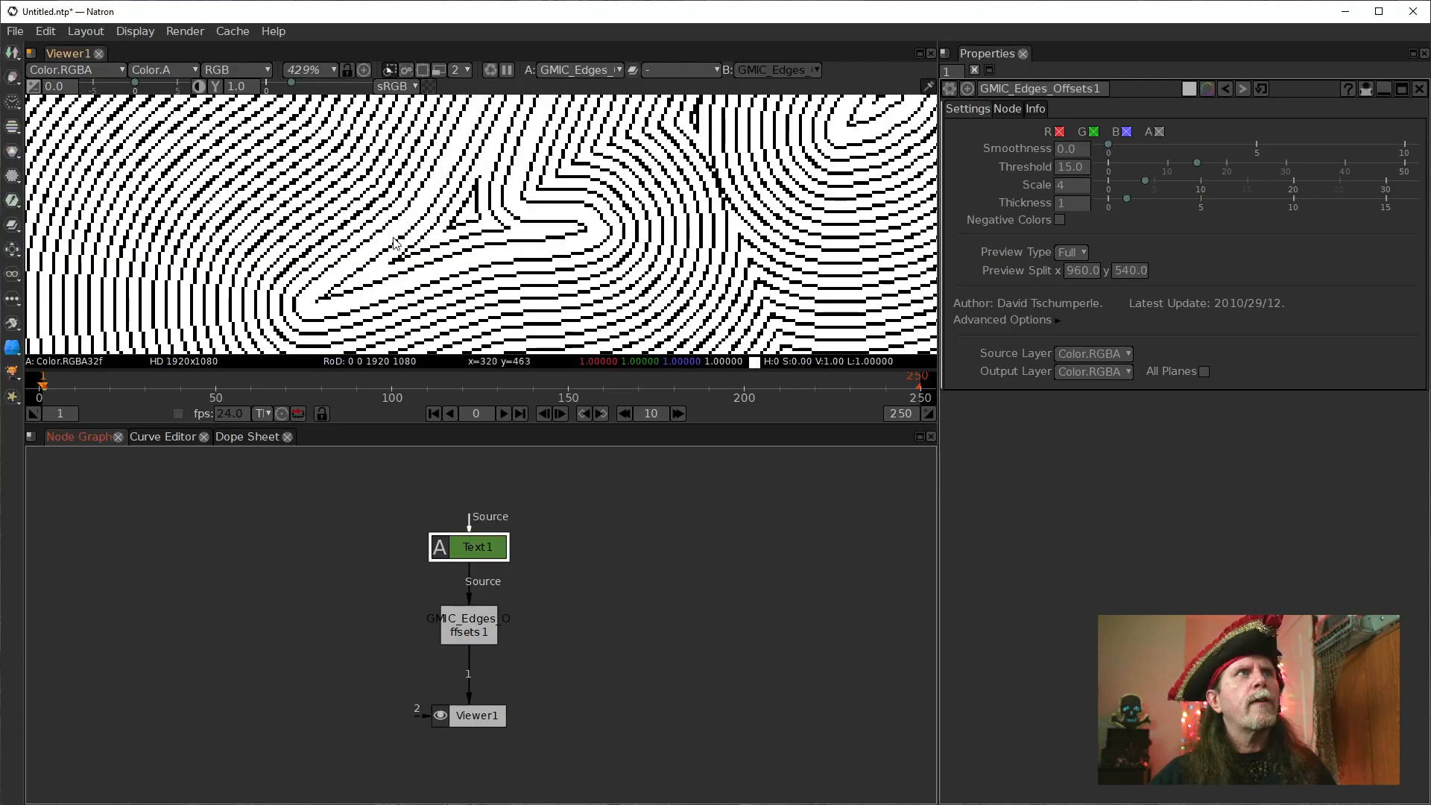
scroll(531, 278, "down", 12)
scroll(530, 278, "down", 5)
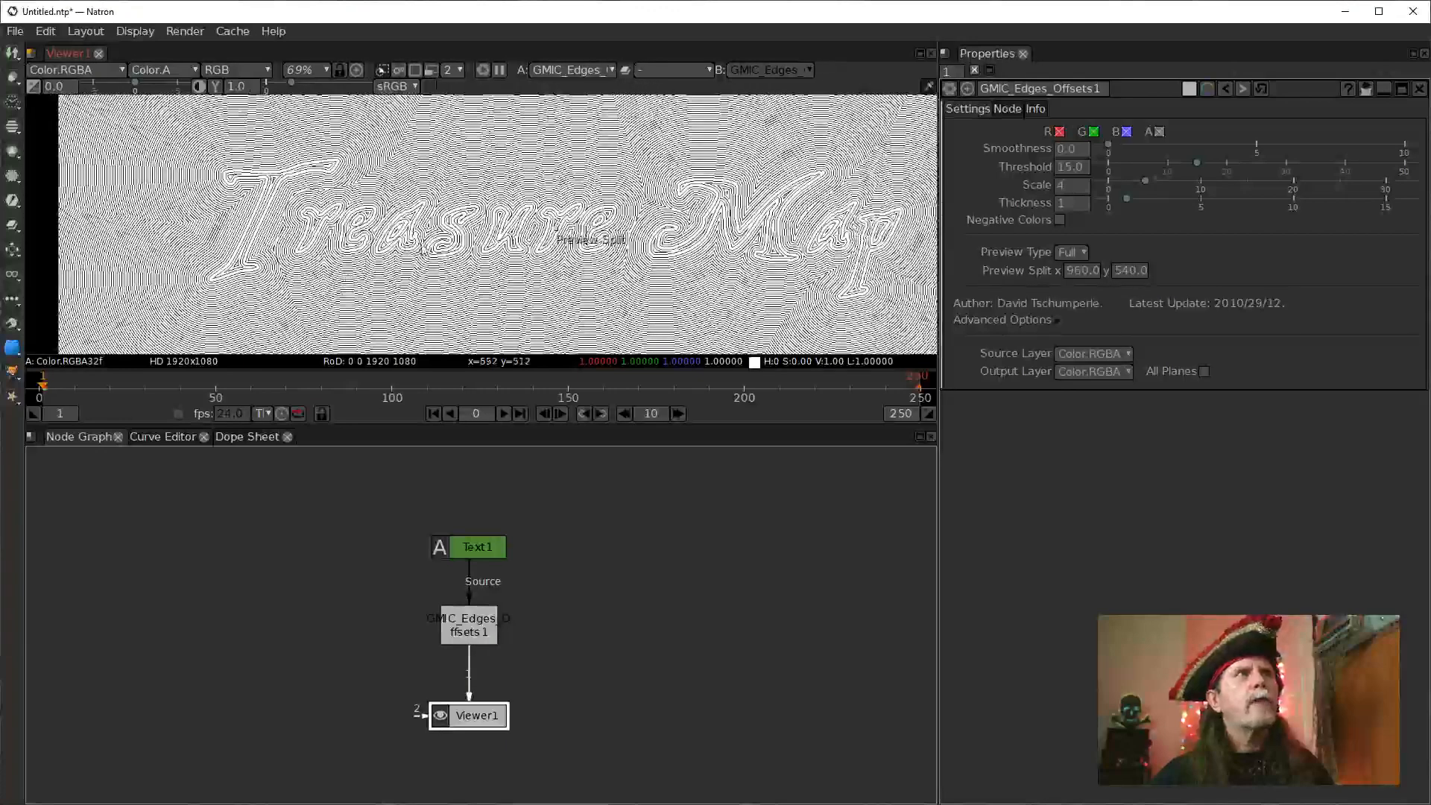
left_click_drag(407, 247, 398, 248)
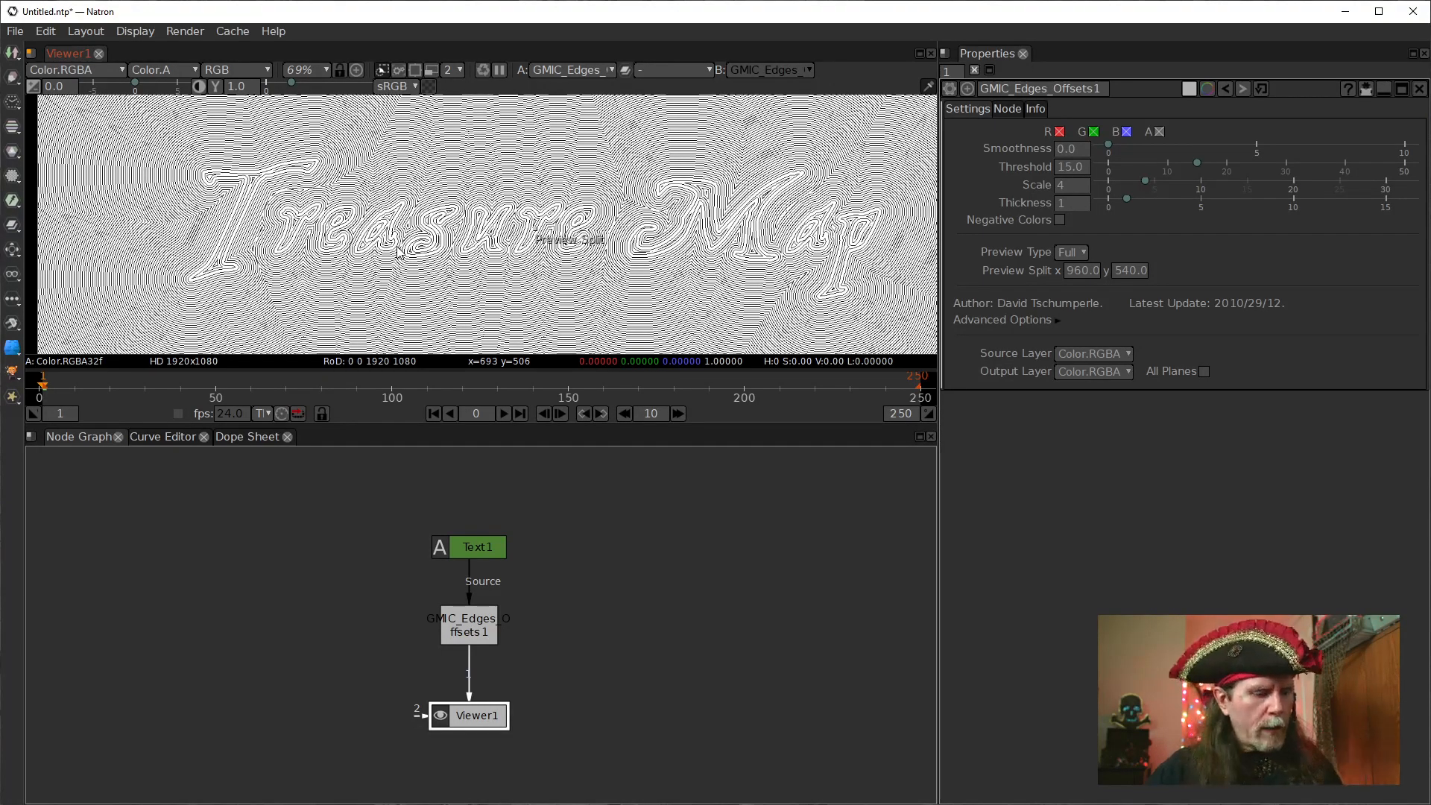
Move Text1 up and to the right of the edge offsets node and add a Merge node straight below it.
left_click_drag(468, 552, 570, 547)
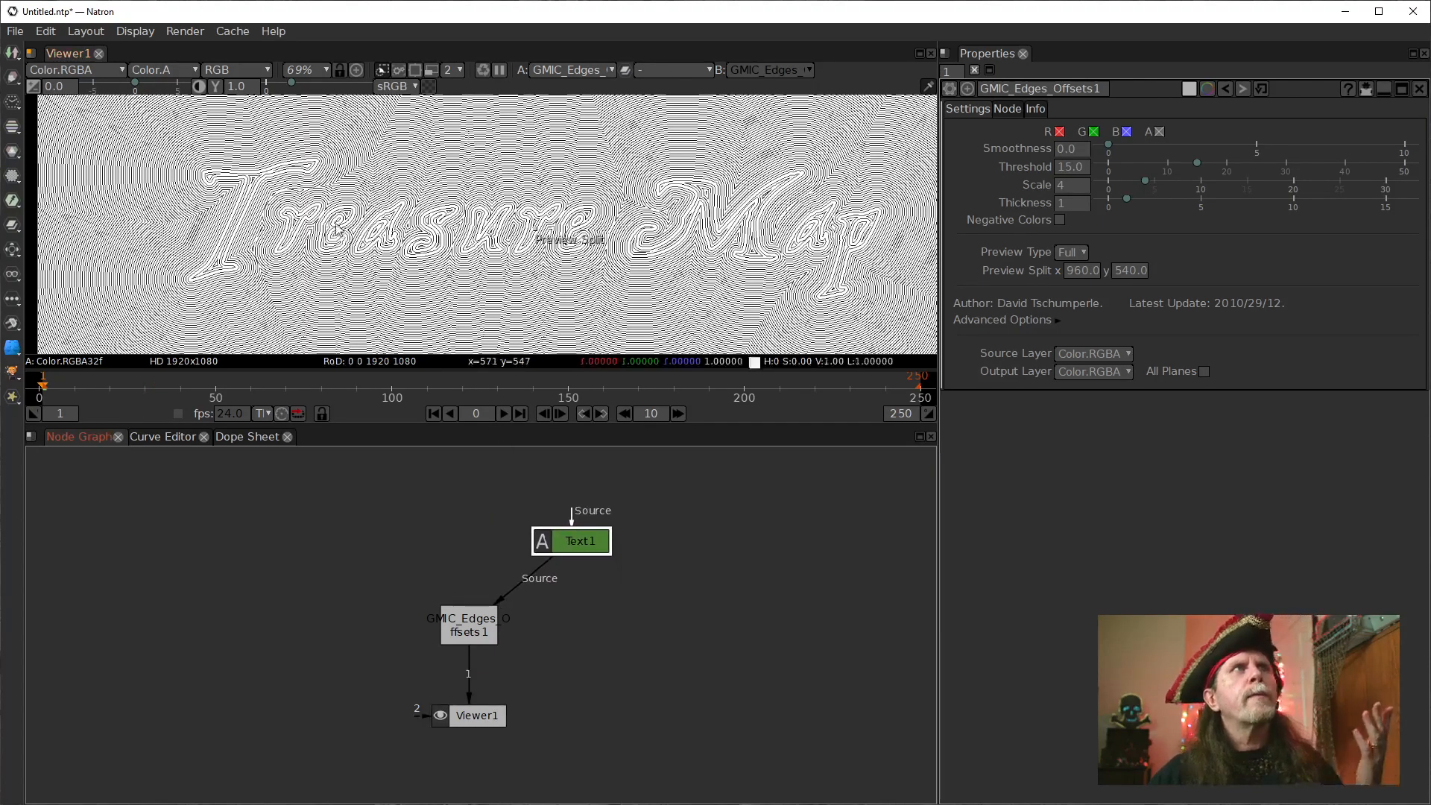
scroll(269, 218, "up", 5)
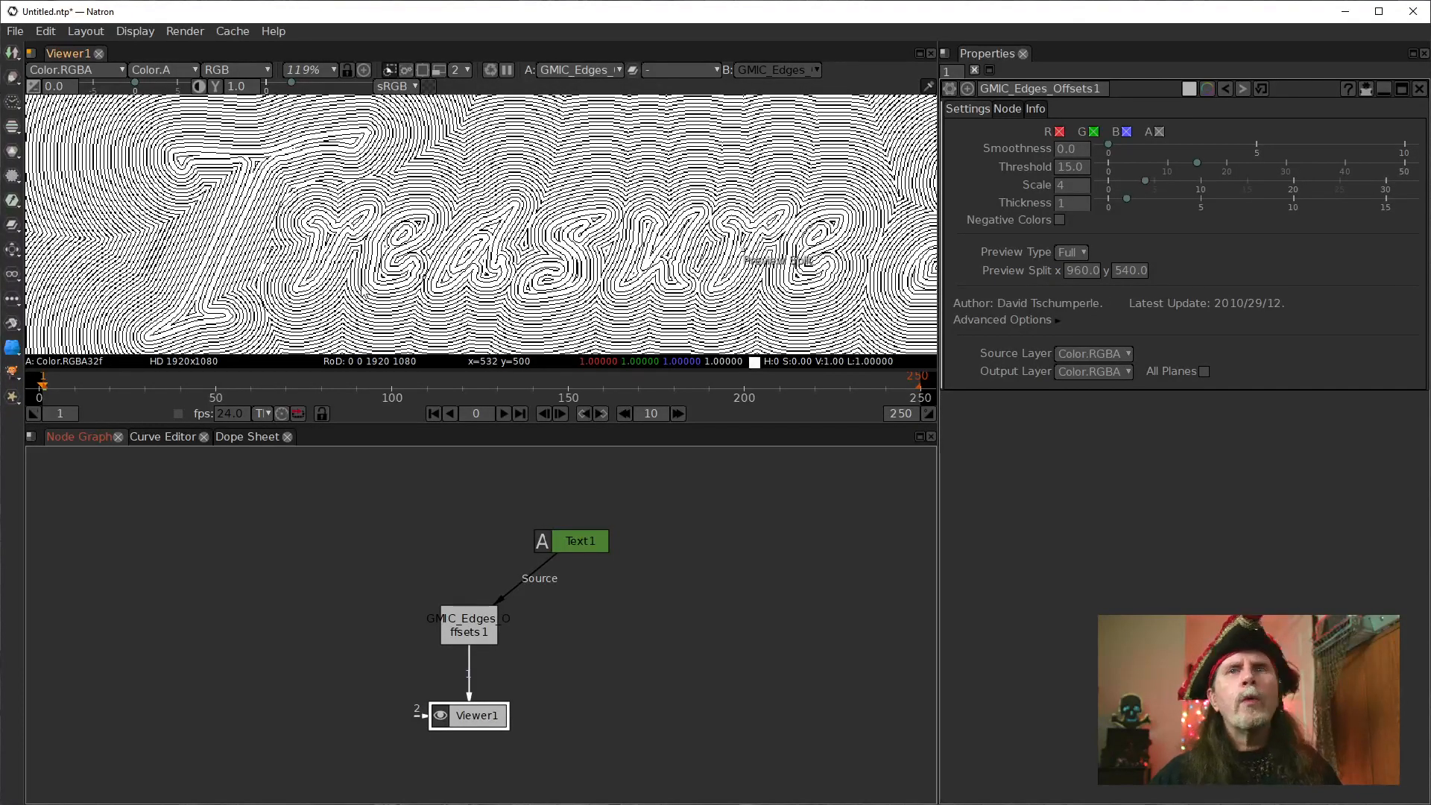
left_click(580, 544)
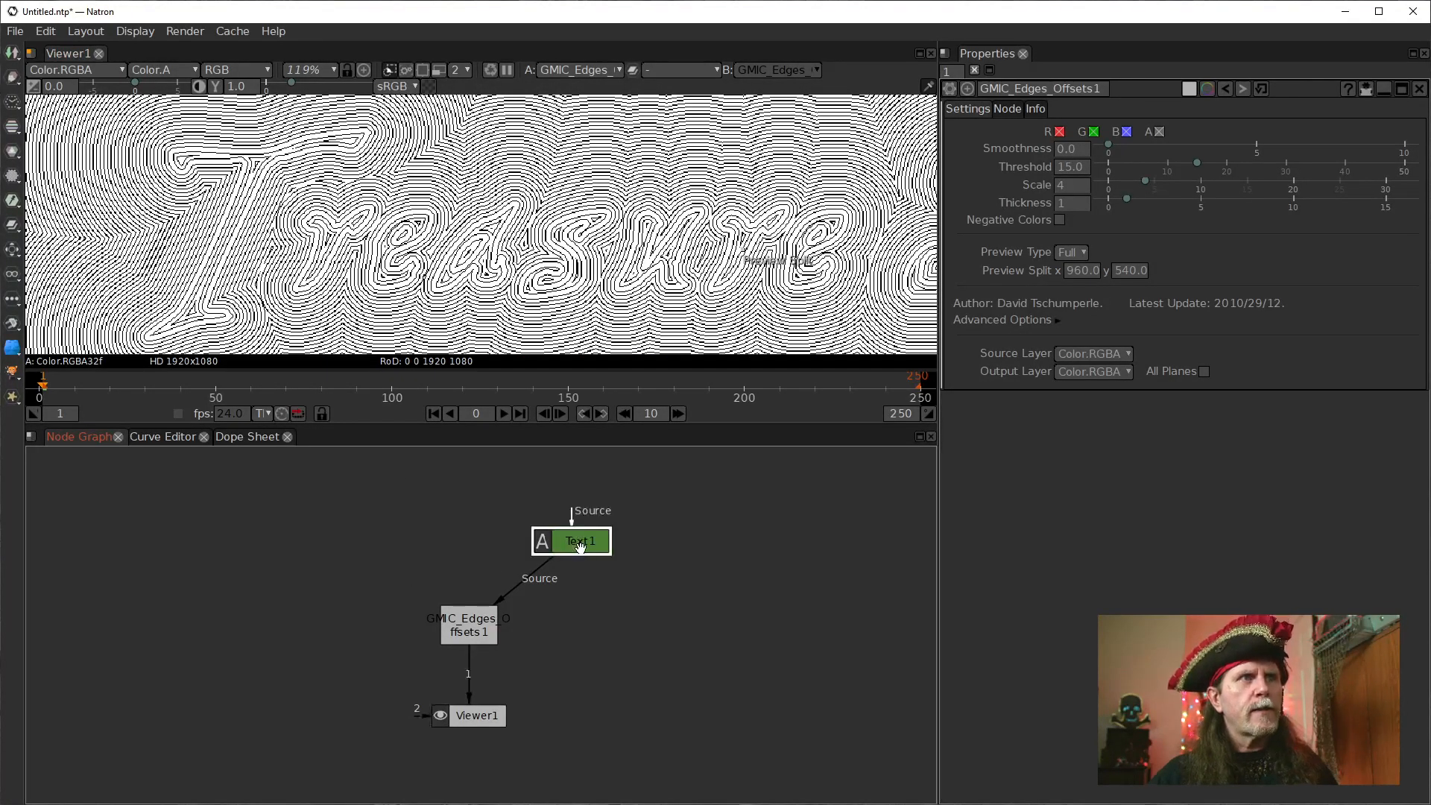
left_click_drag(578, 547, 580, 553)
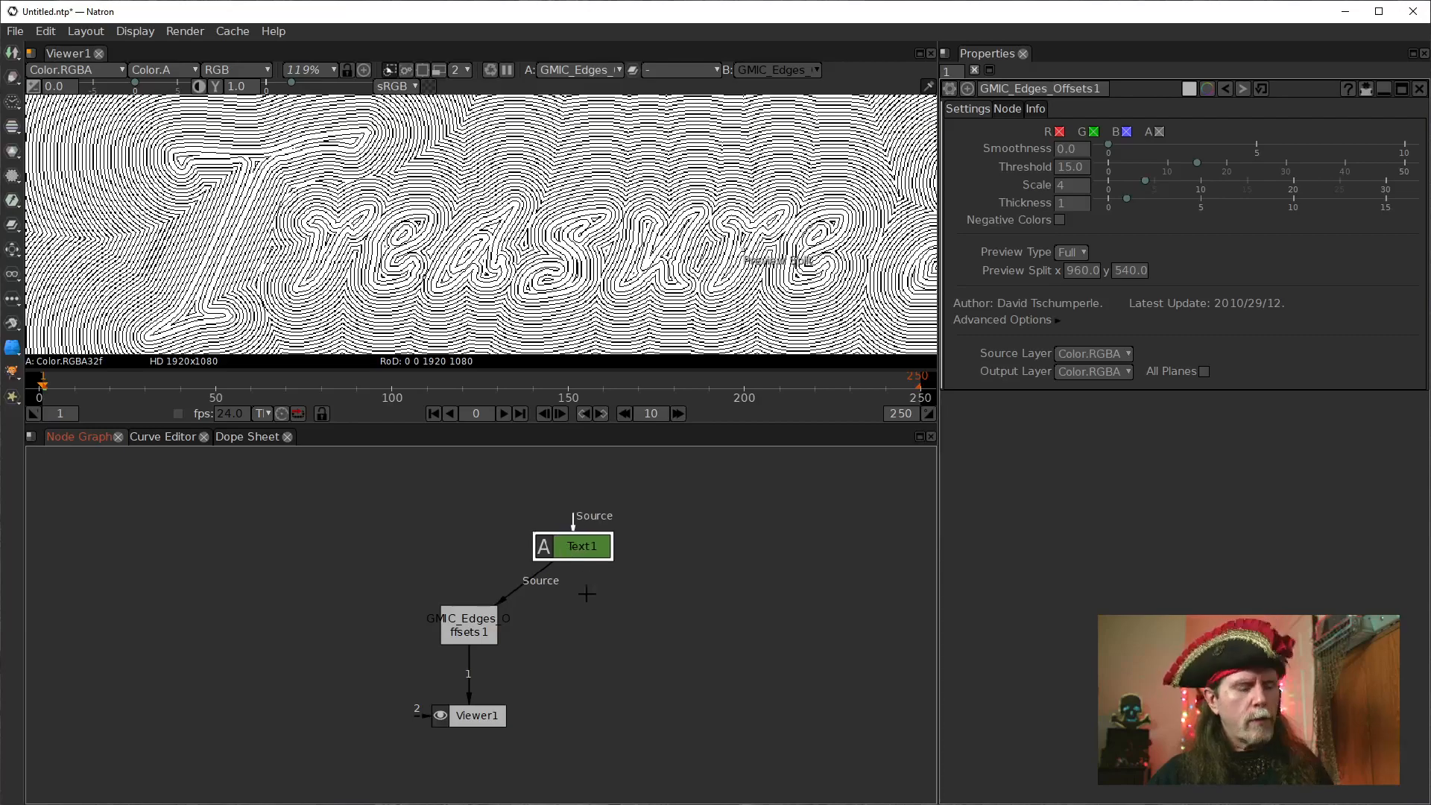
key("m")
left_click_drag(646, 653, 581, 547)
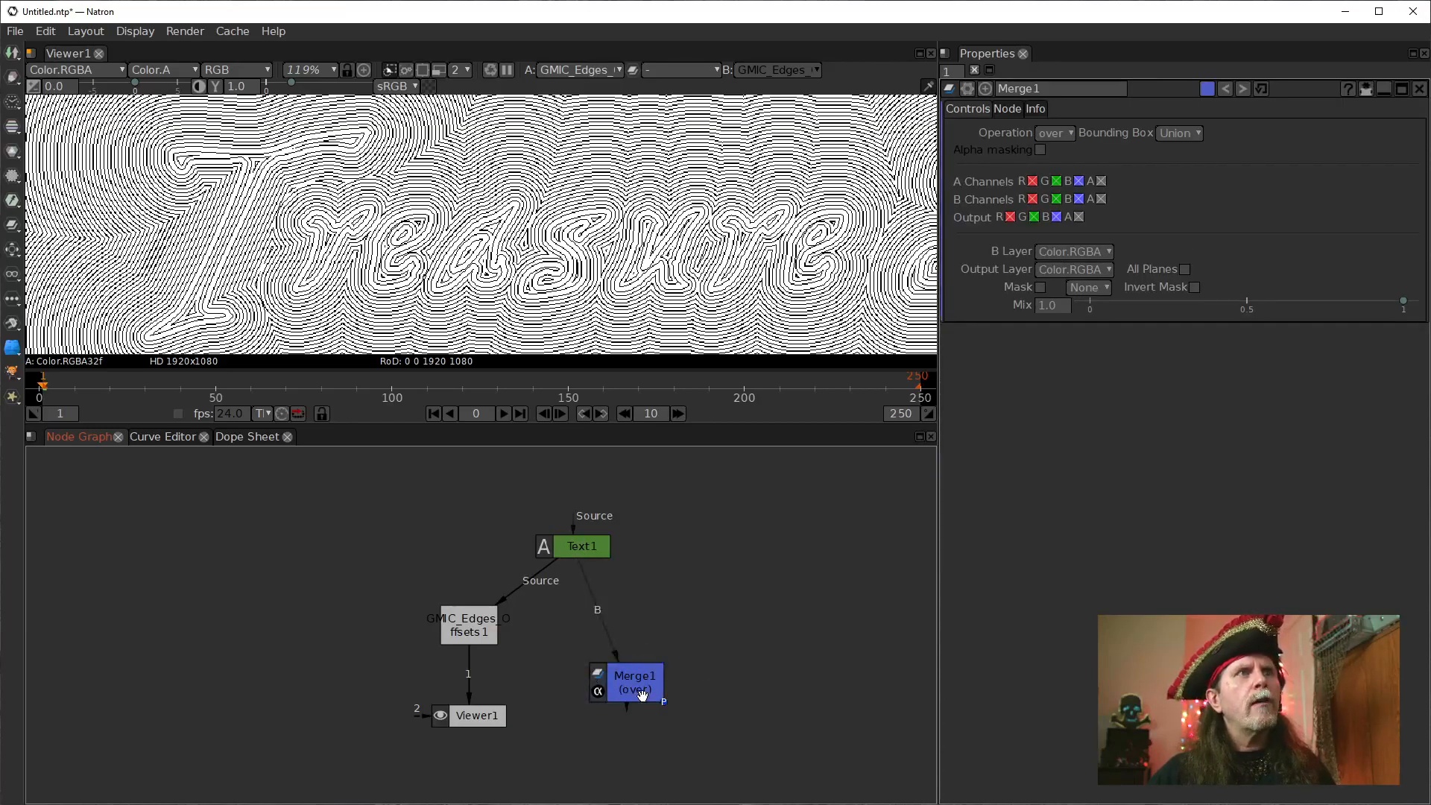
left_click_drag(640, 695, 578, 690)
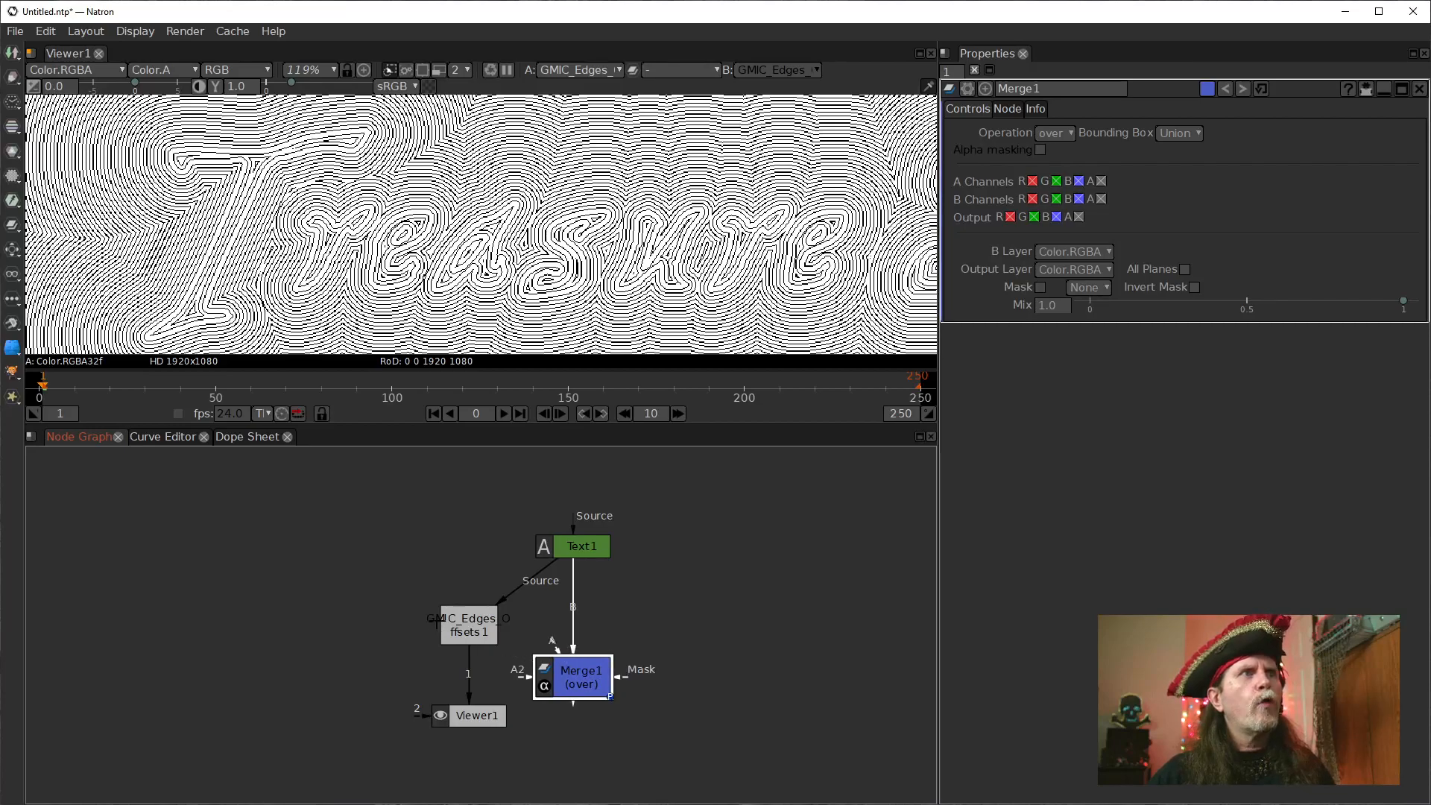
Insert Merge1 between the edge offsets node and Viewer1, with Text1 on input A and the edge offsets on input B.
left_click_drag(490, 632, 488, 633)
left_click(471, 676)
left_click_drag(555, 680, 456, 614)
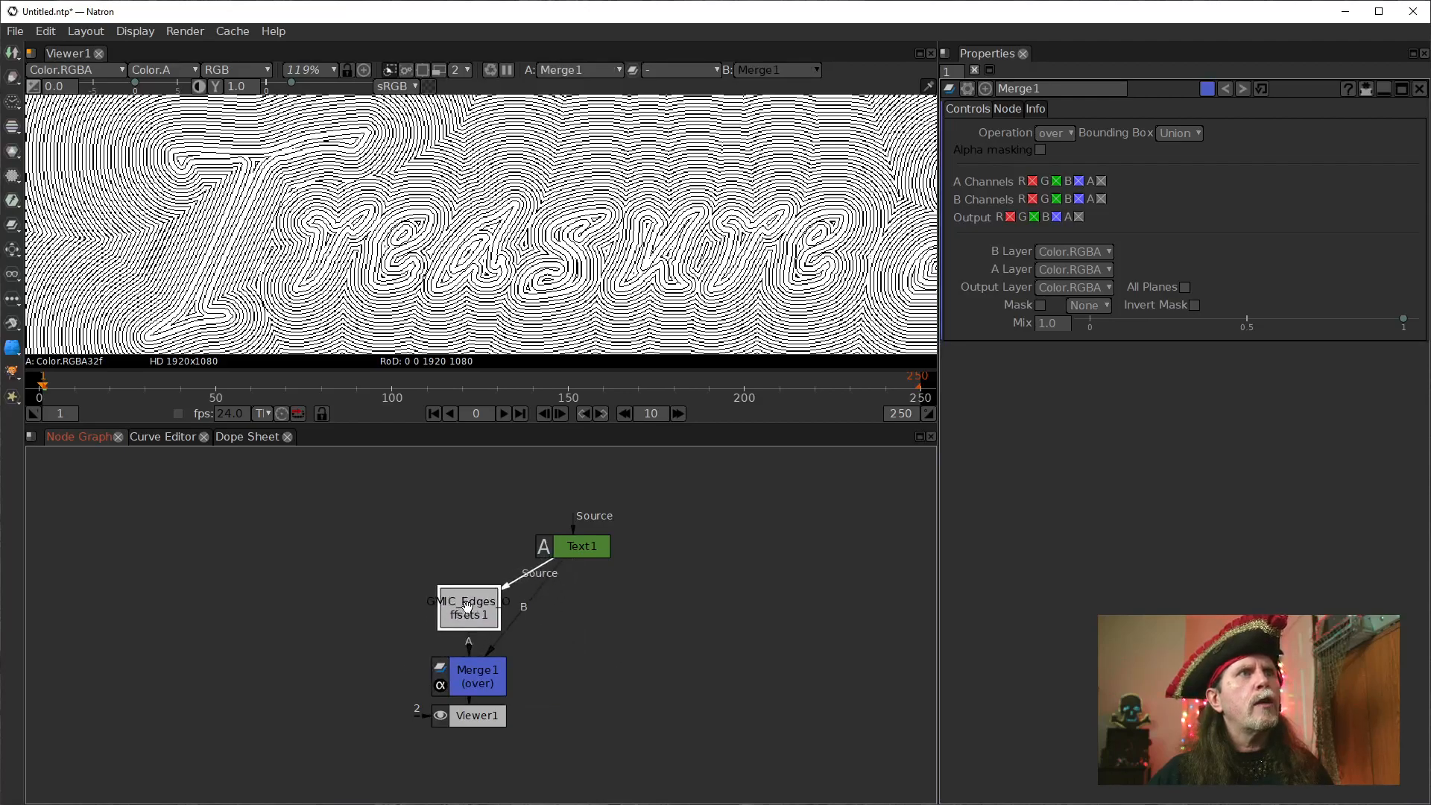
left_click_drag(571, 546, 400, 468)
left_click_drag(431, 565, 310, 584)
left_click_drag(472, 654, 319, 524)
left_click(476, 664)
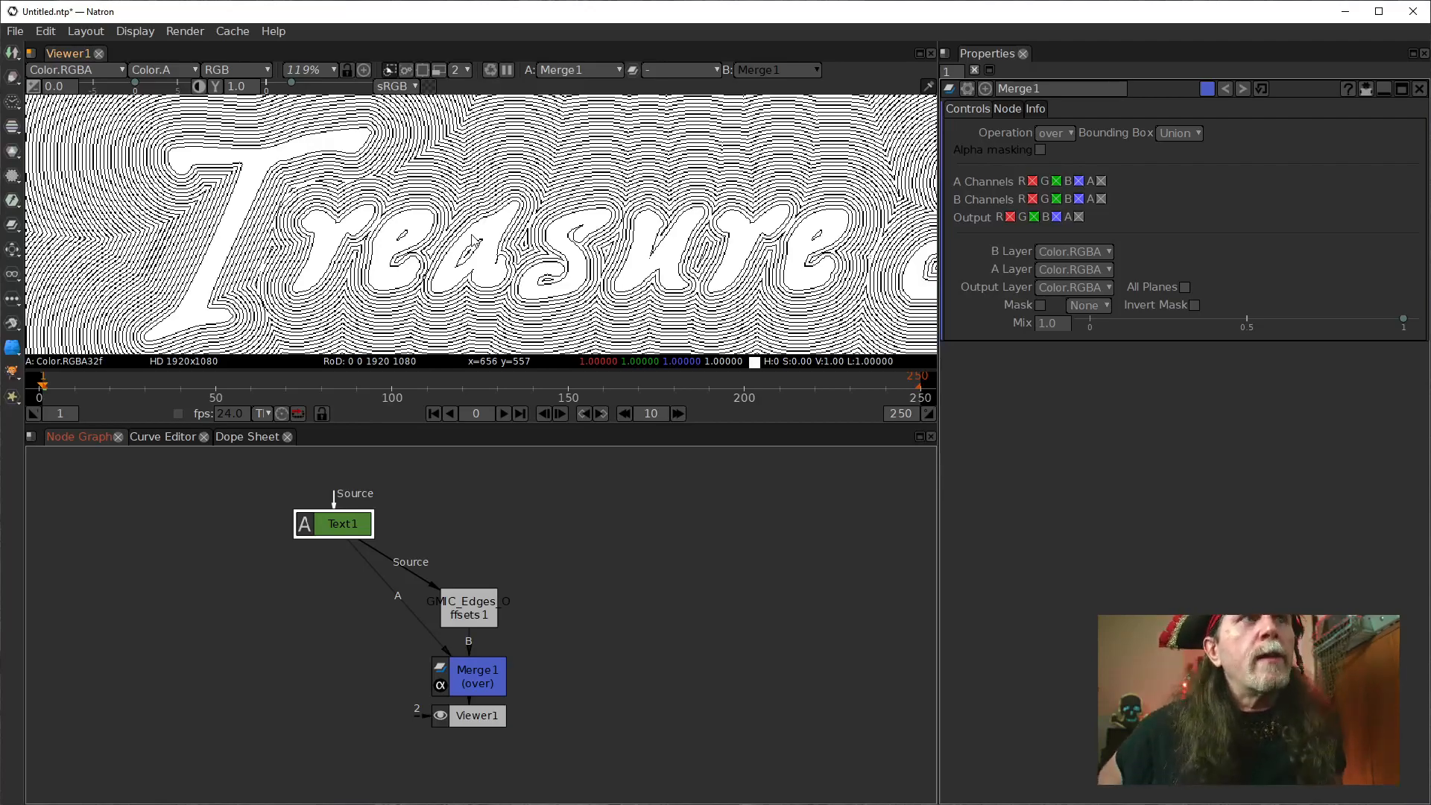
Add a Solid node beside Merge1 and connect it to Merge1's input A in place of Text1.
left_click(233, 701)
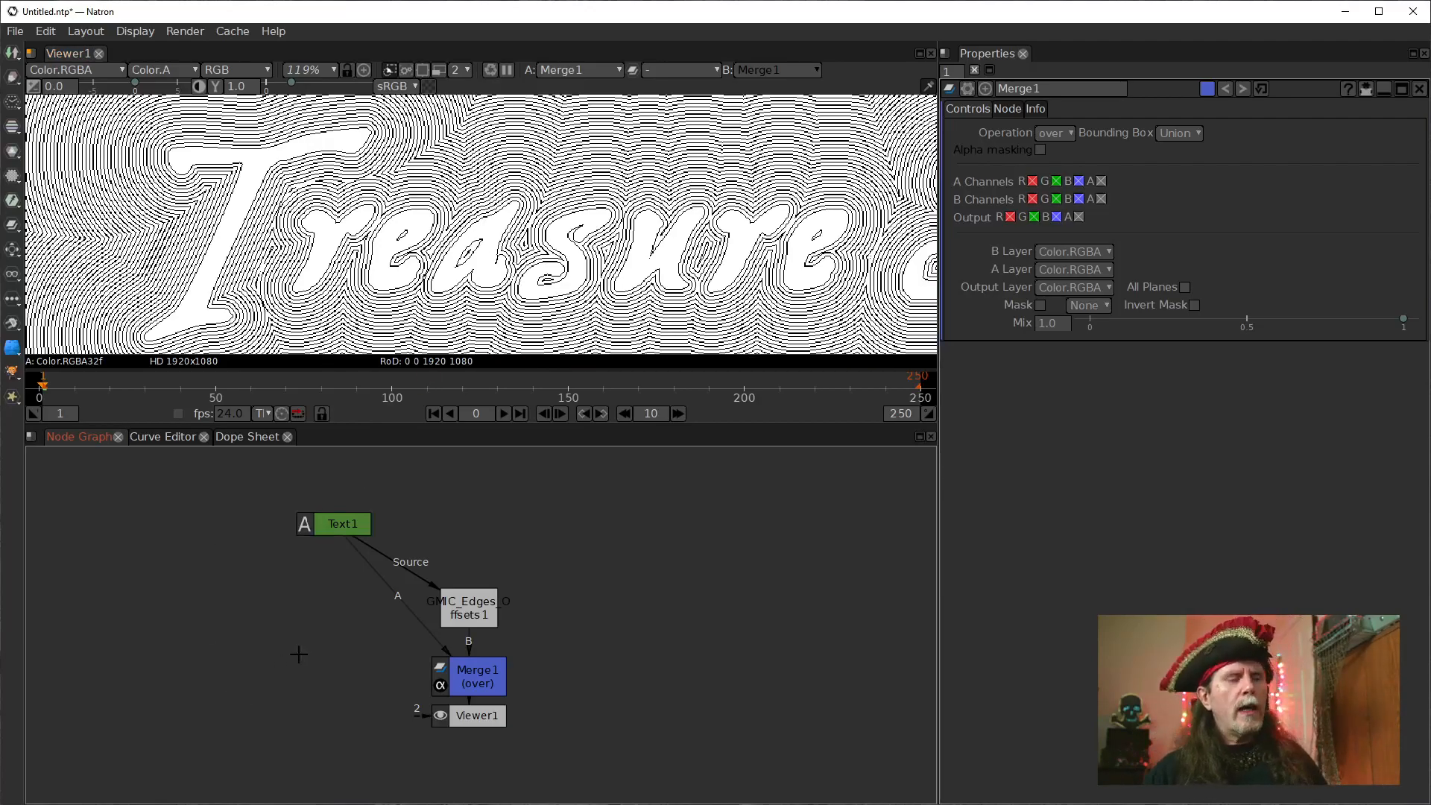
key("Tab")
type("sol")
key("Return")
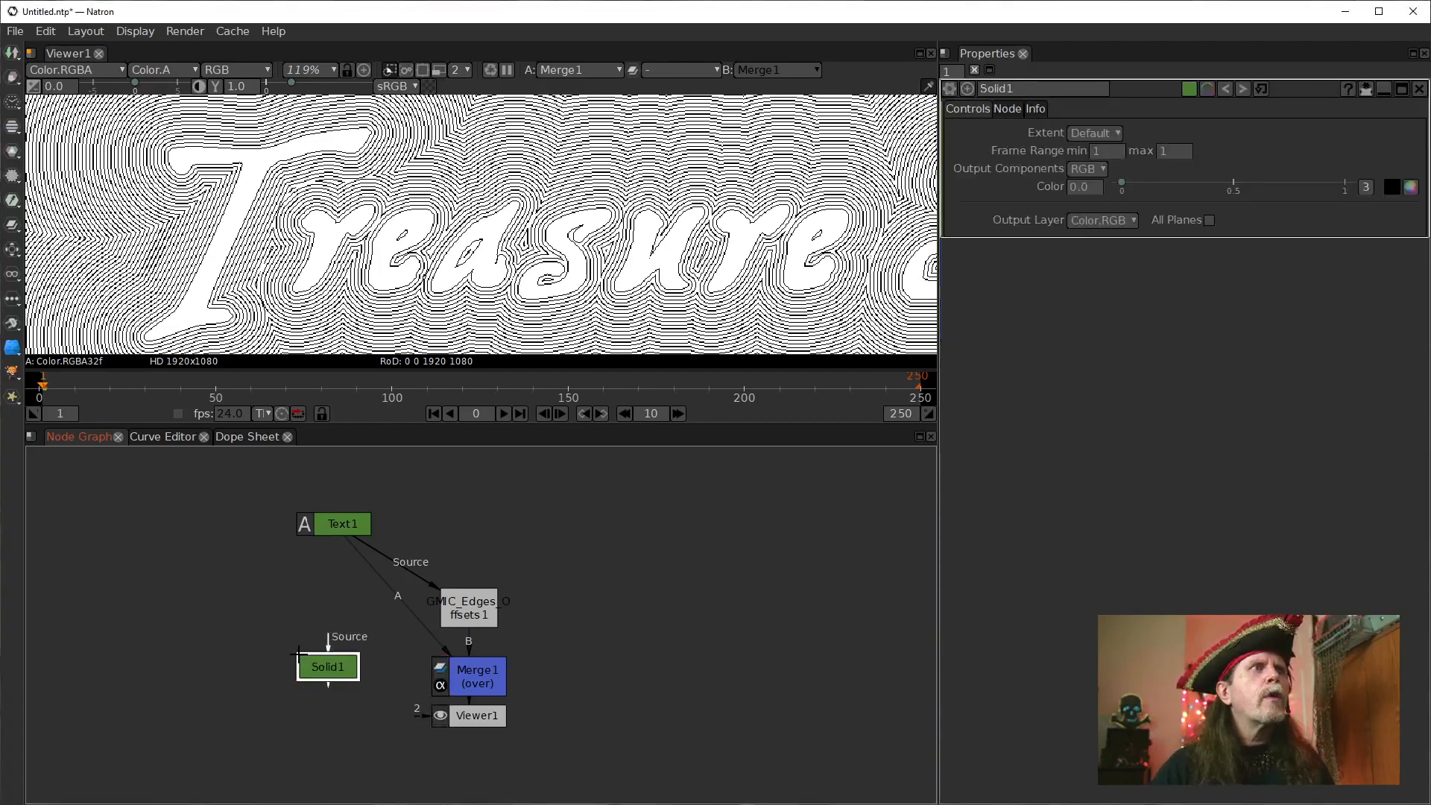
left_click_drag(328, 684, 431, 672)
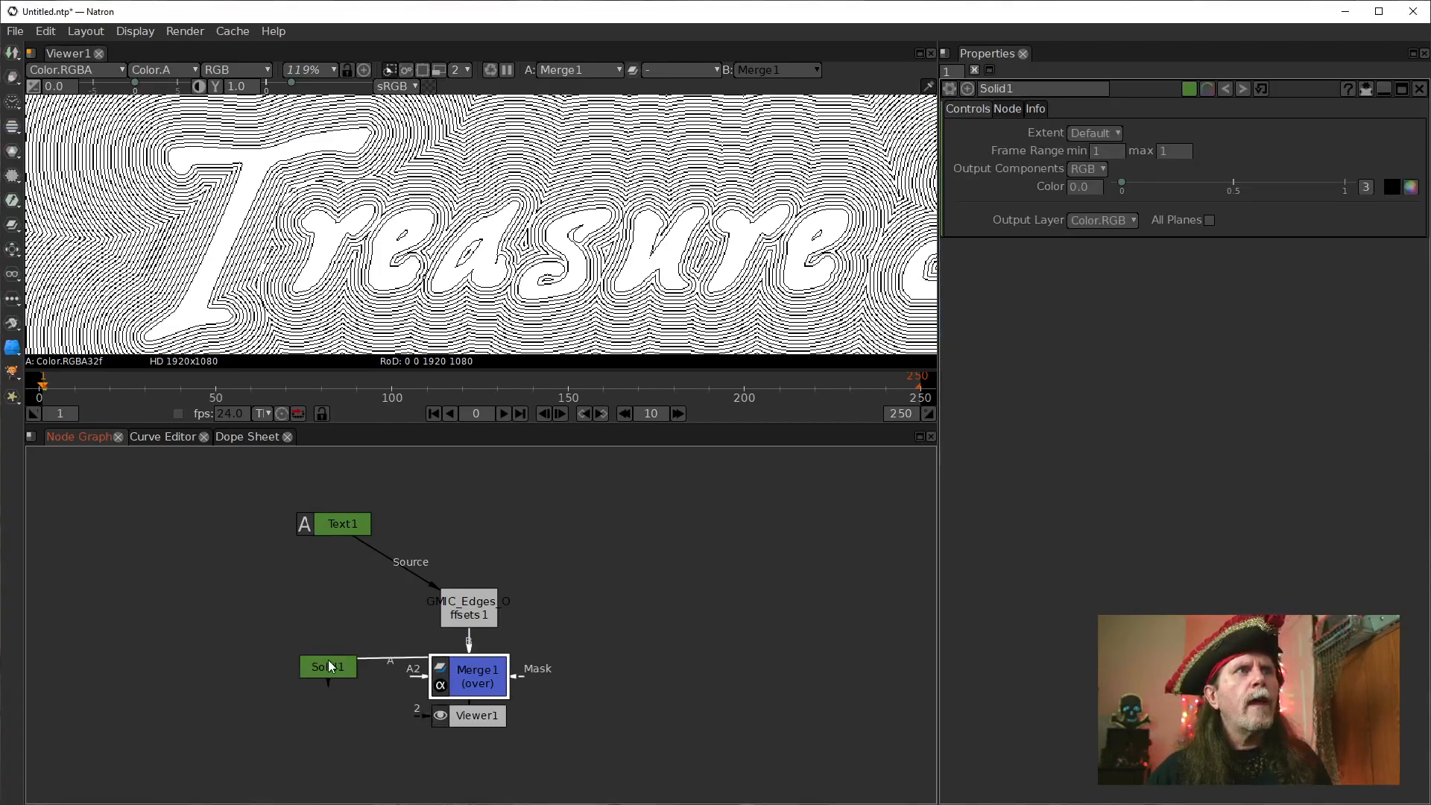
Place Text1 above the edge offsets node and connect it to Merge1's mask input through a dot on the link.
left_click_drag(343, 524, 478, 516)
left_click_drag(498, 680, 498, 670)
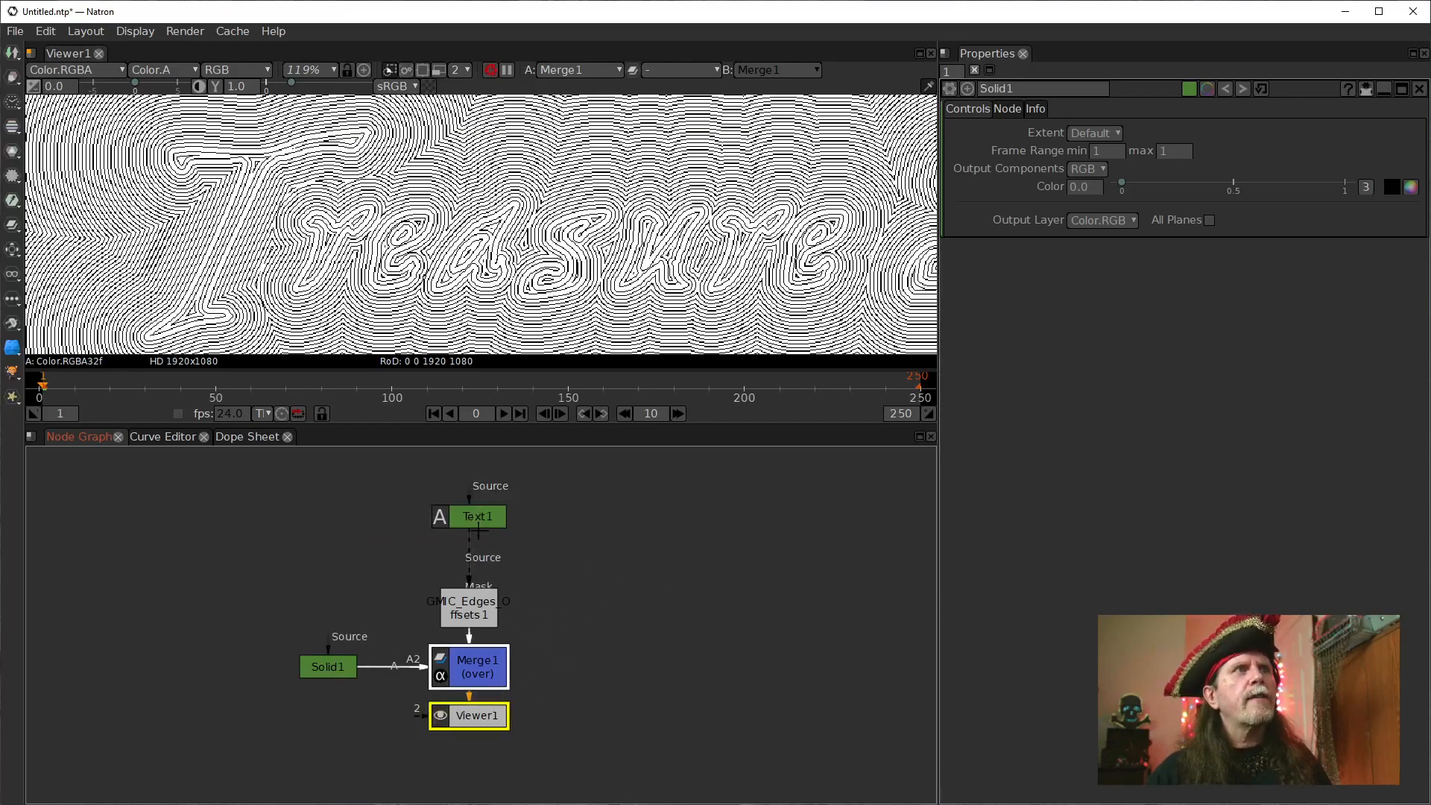
left_click_drag(459, 619, 657, 585)
left_click(469, 589, "ctrl")
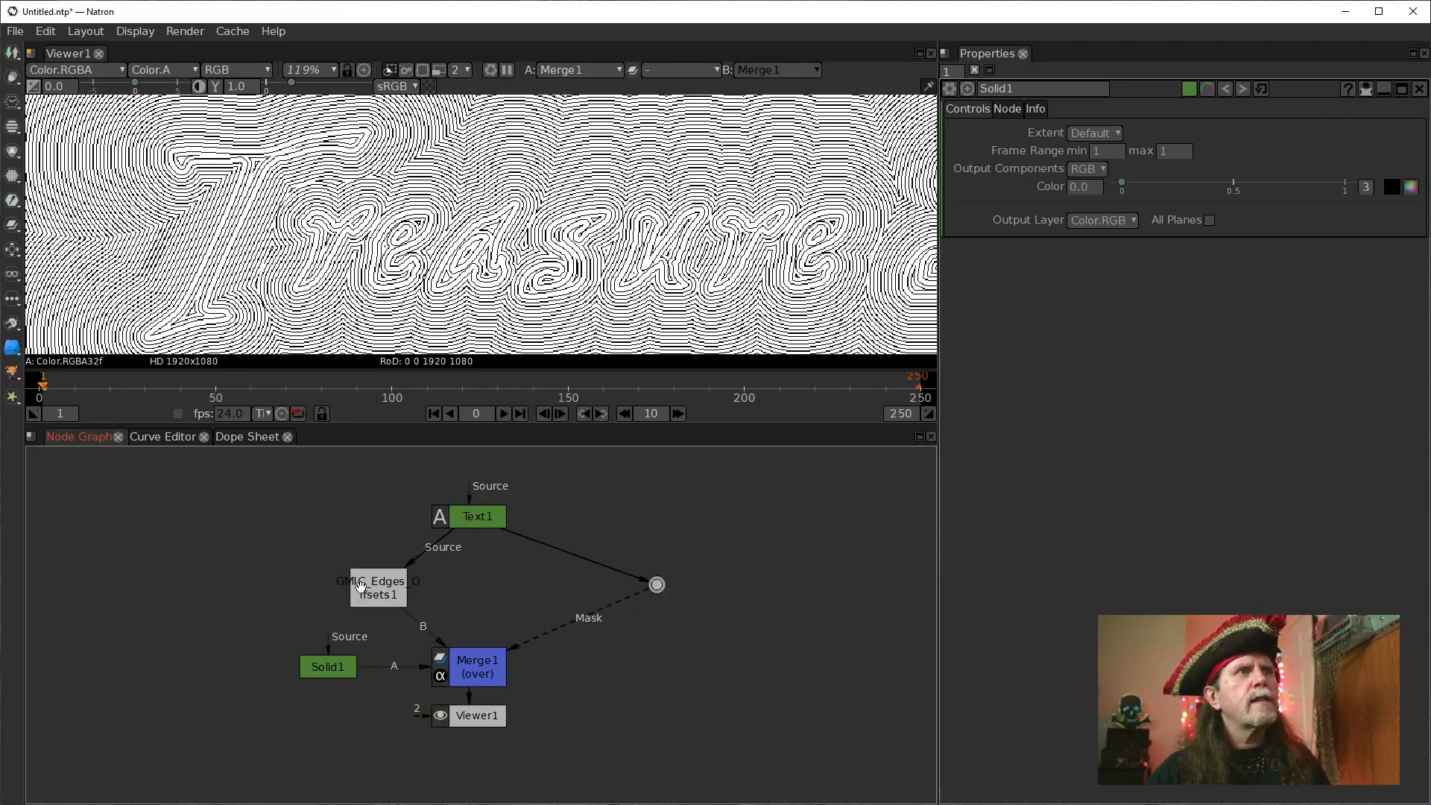
Realign the edge offsets node under Text1 and route the mask link at right angles with a second dot beside Merge1.
left_click_drag(367, 584, 461, 580)
left_click(656, 585)
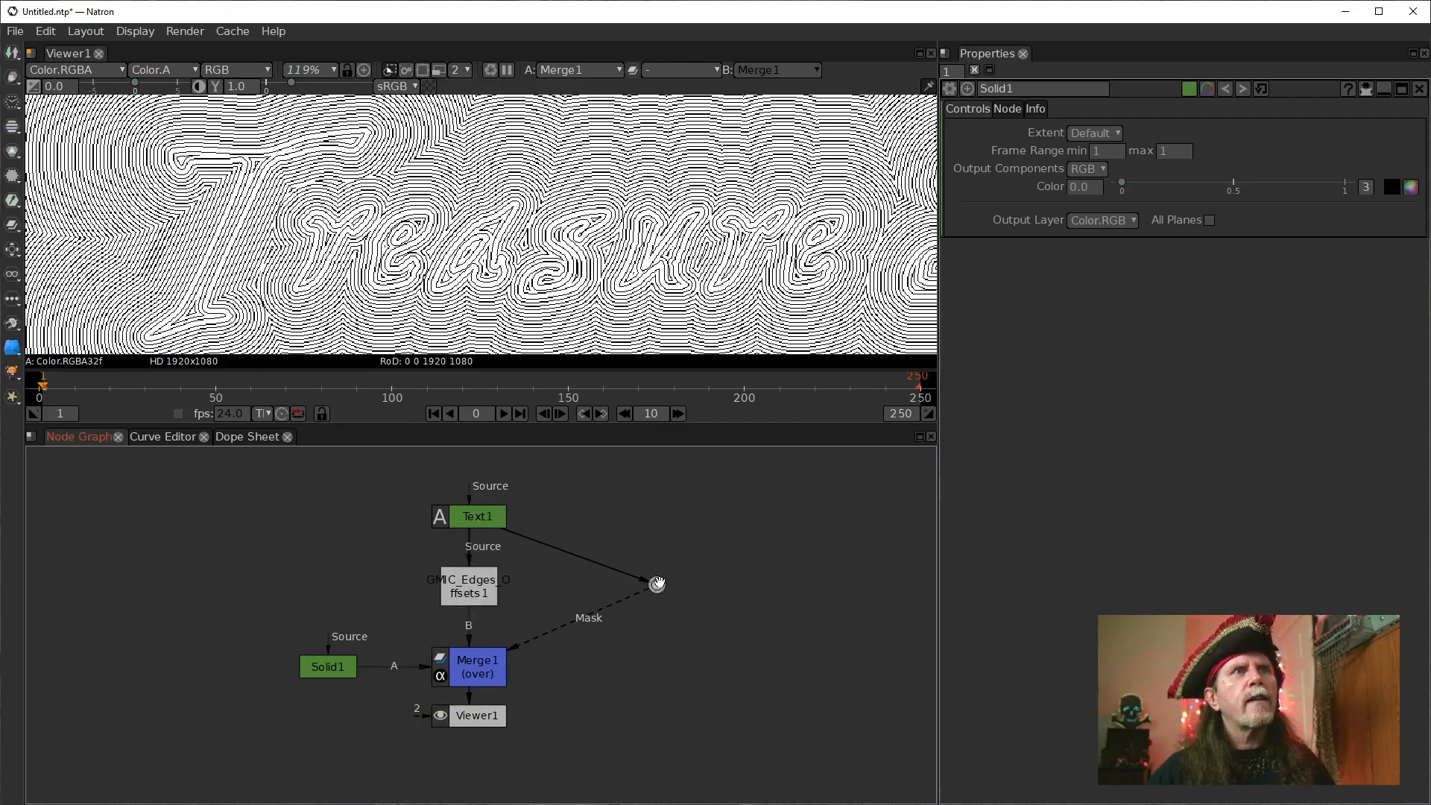
left_click_drag(656, 584, 579, 516)
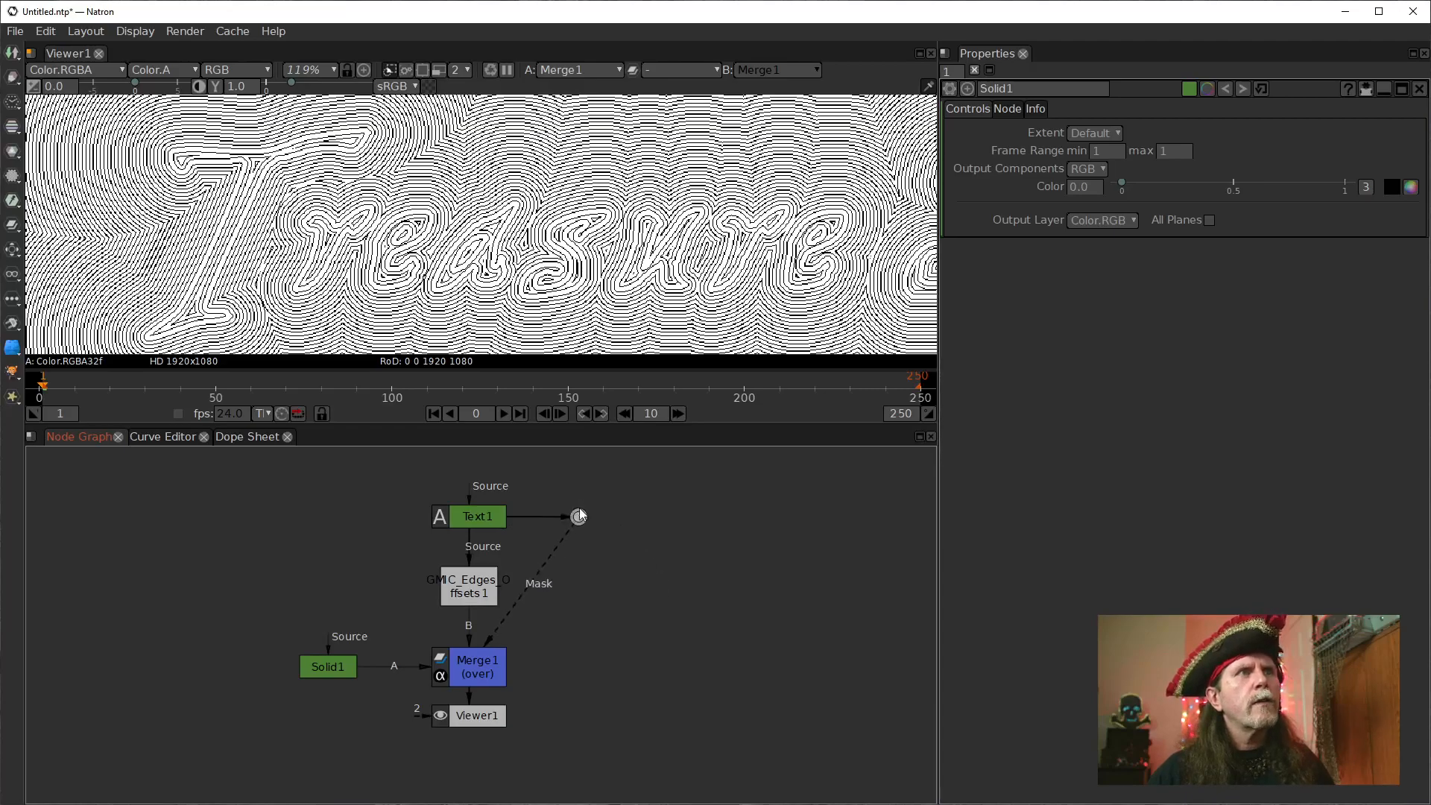
left_click(579, 555, "ctrl")
left_click_drag(578, 559, 579, 666)
Open Merge1's settings and enable the alpha channel for its A input.
left_click(457, 675)
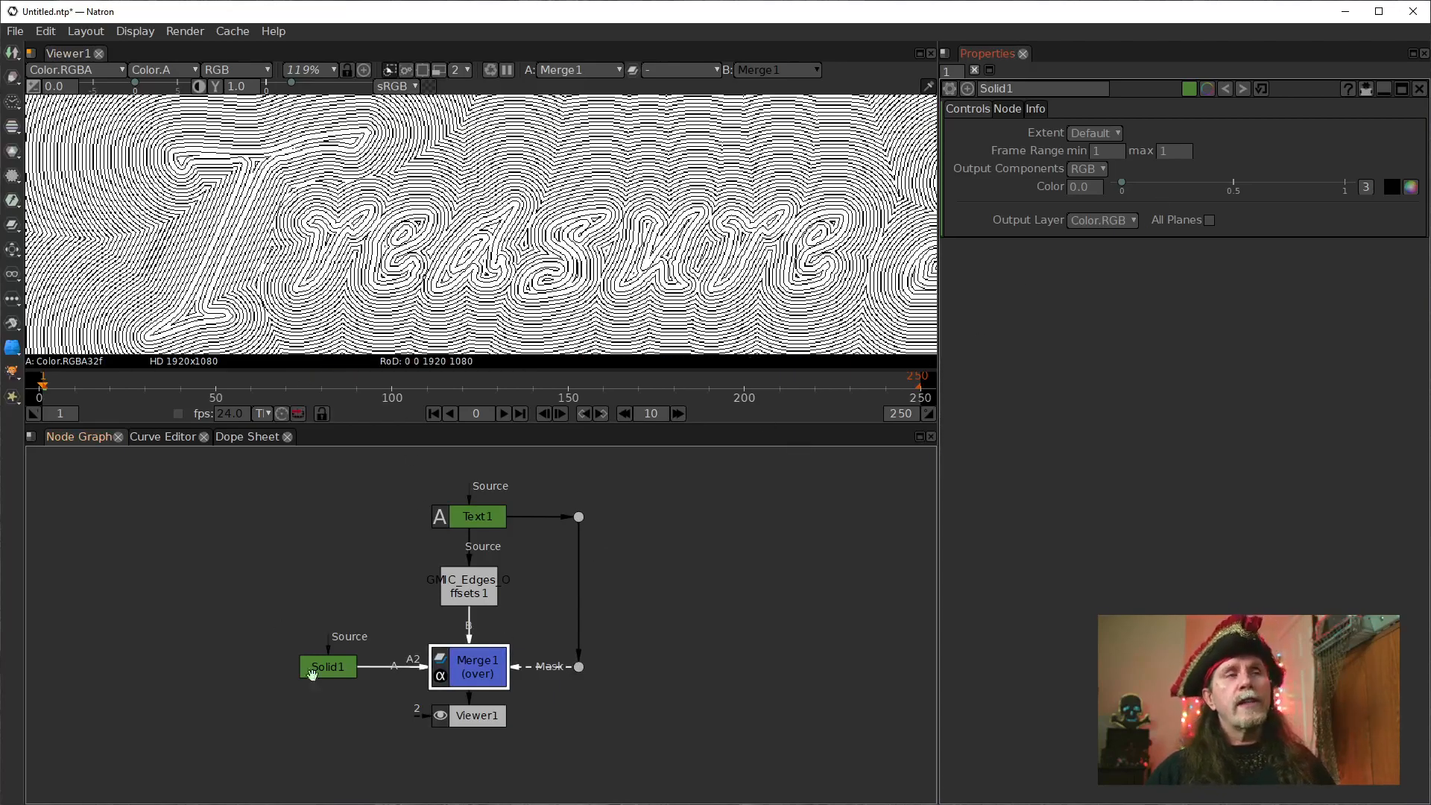
double_click(477, 667)
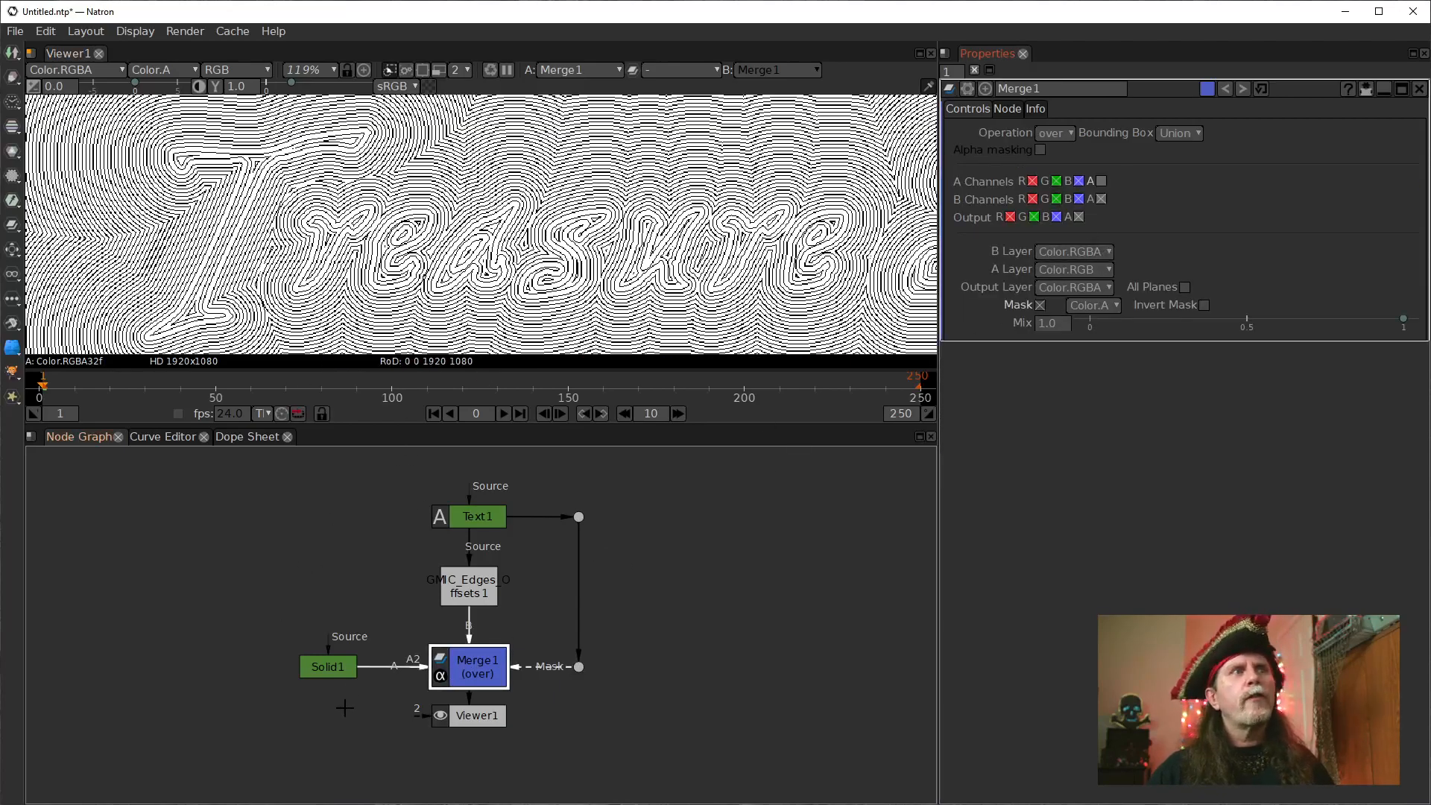
left_click(1102, 182)
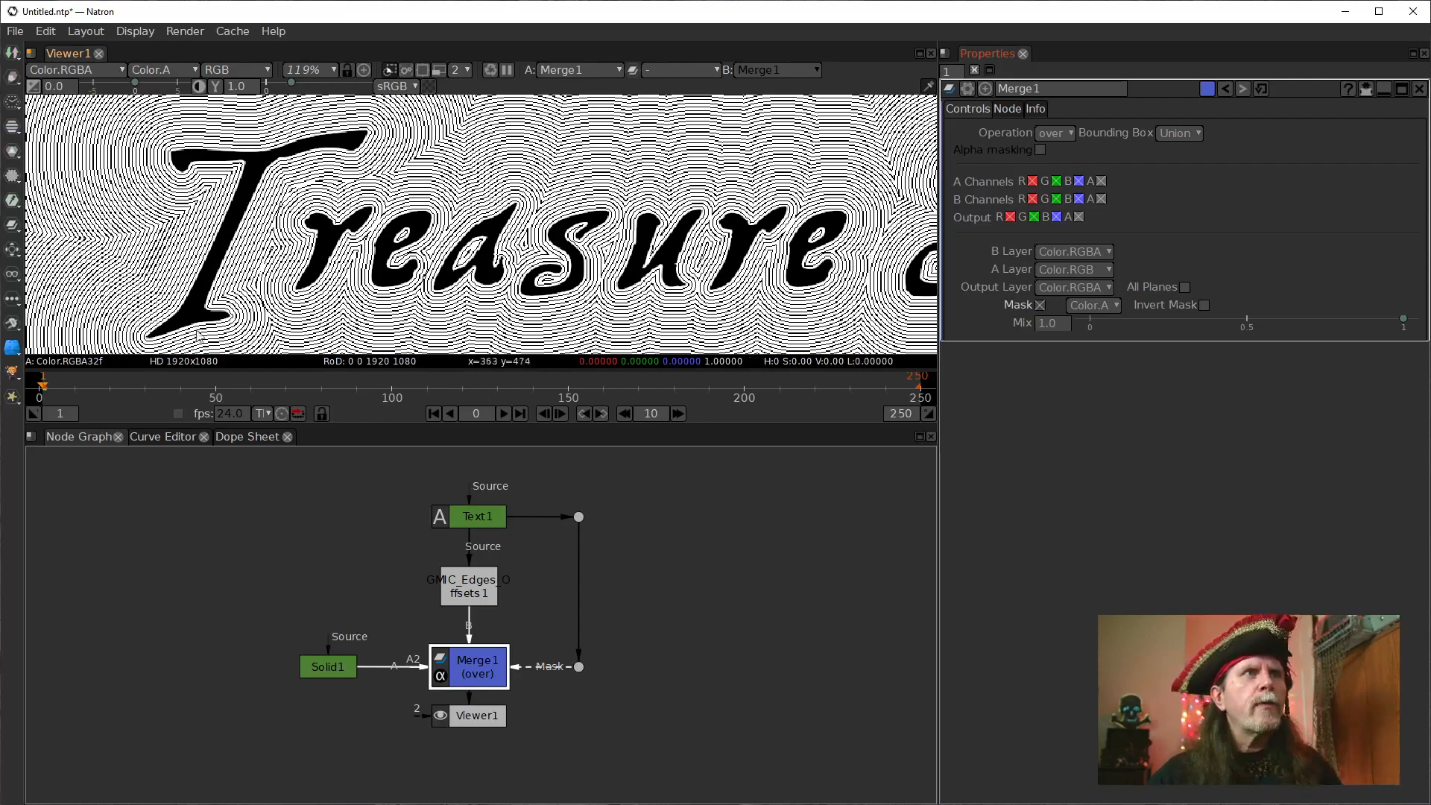
Move Viewer1, Merge1, its mask dot and Solid1 down to leave room below the edge offsets node.
left_click_drag(687, 701, 674, 607)
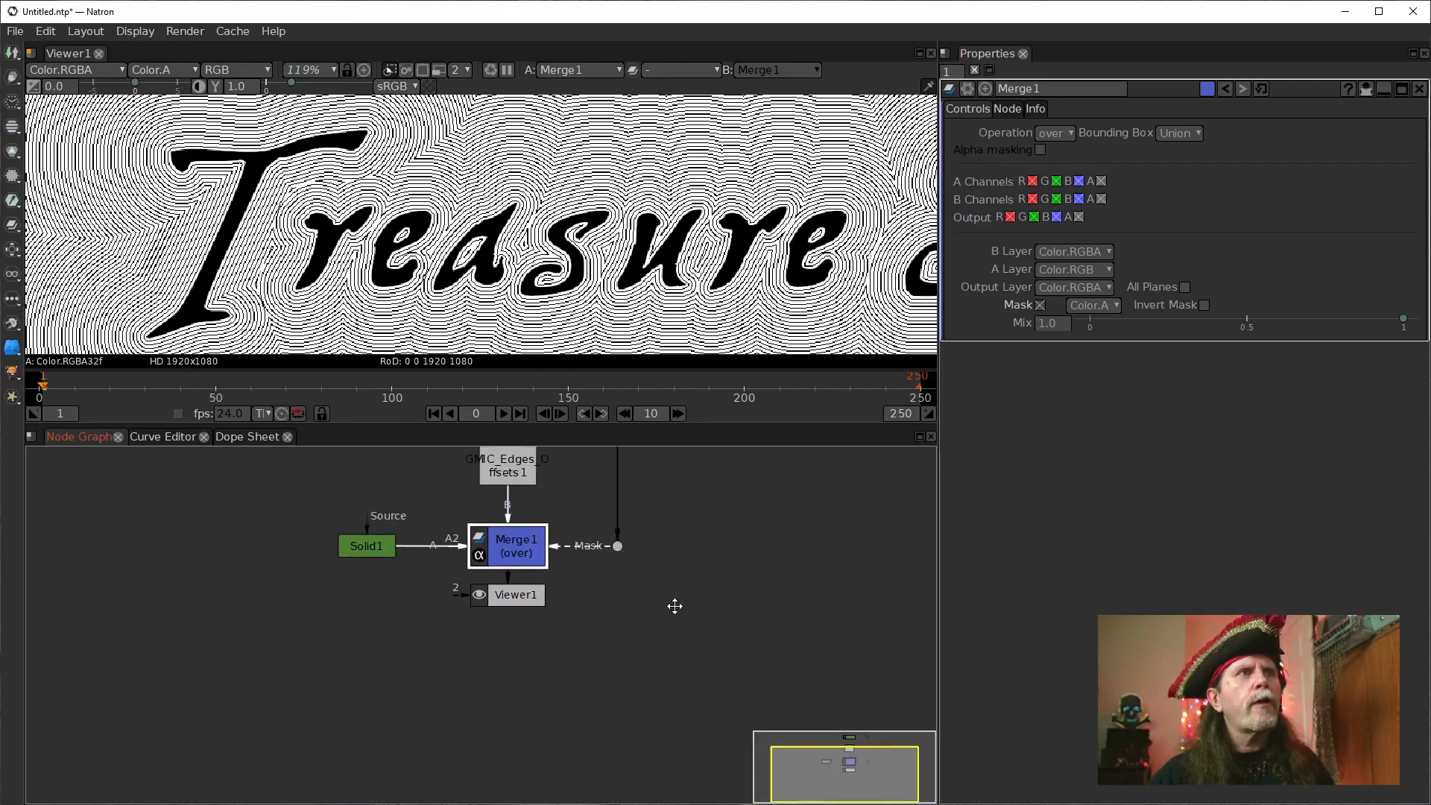
left_click(487, 623)
left_click_drag(487, 623, 488, 728)
left_click_drag(492, 568, 490, 654)
left_click_drag(598, 570, 602, 653)
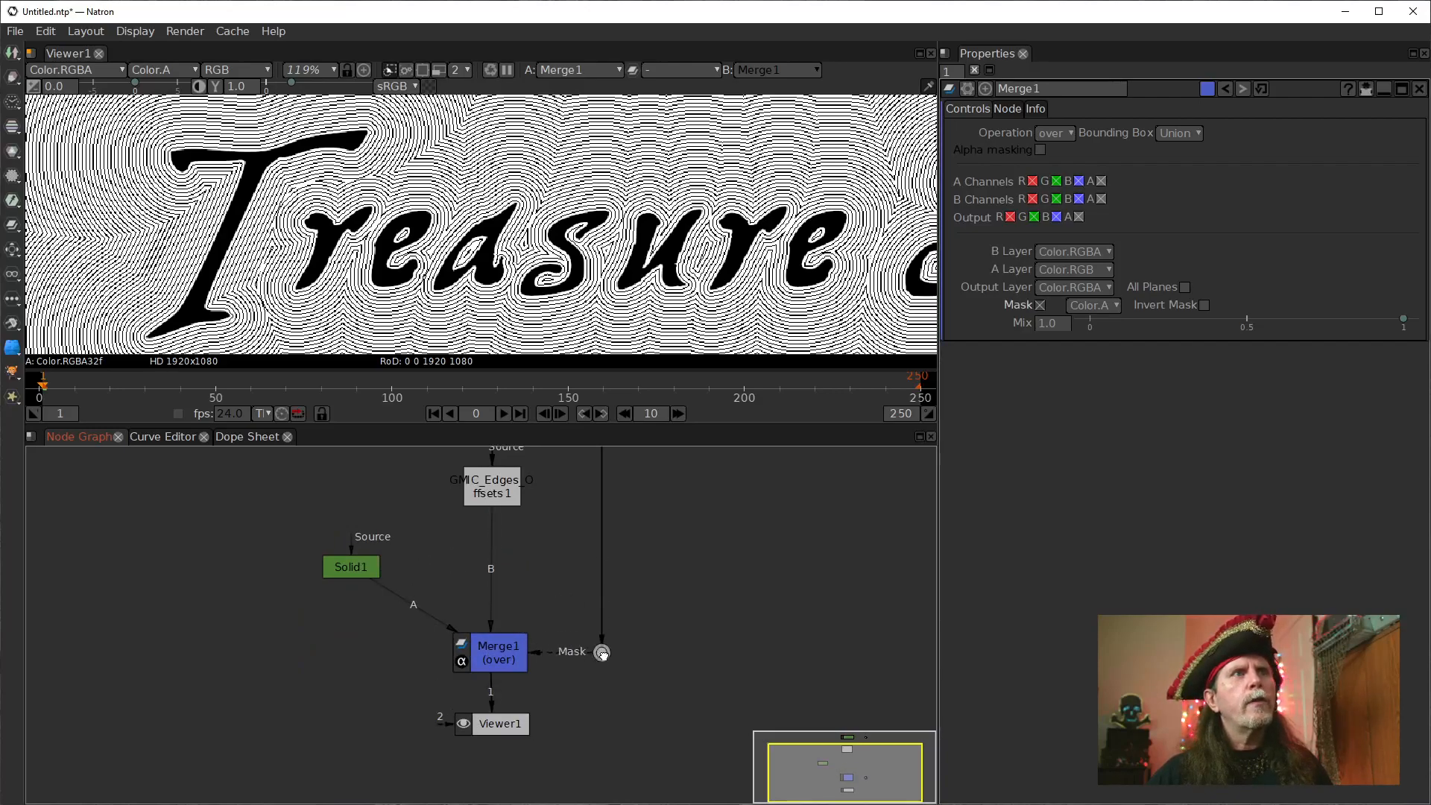
left_click_drag(350, 562, 354, 647)
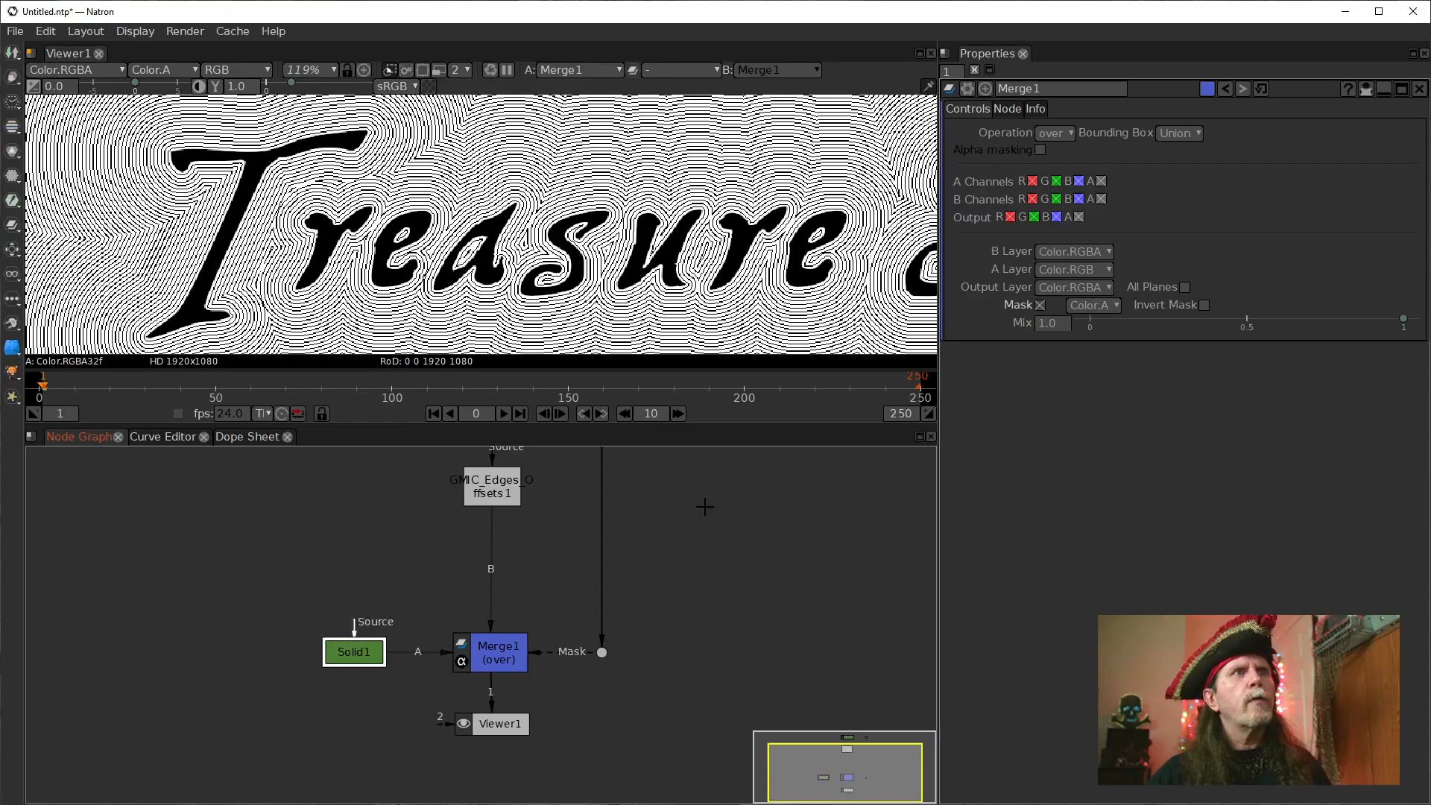
left_click_drag(703, 504, 616, 591)
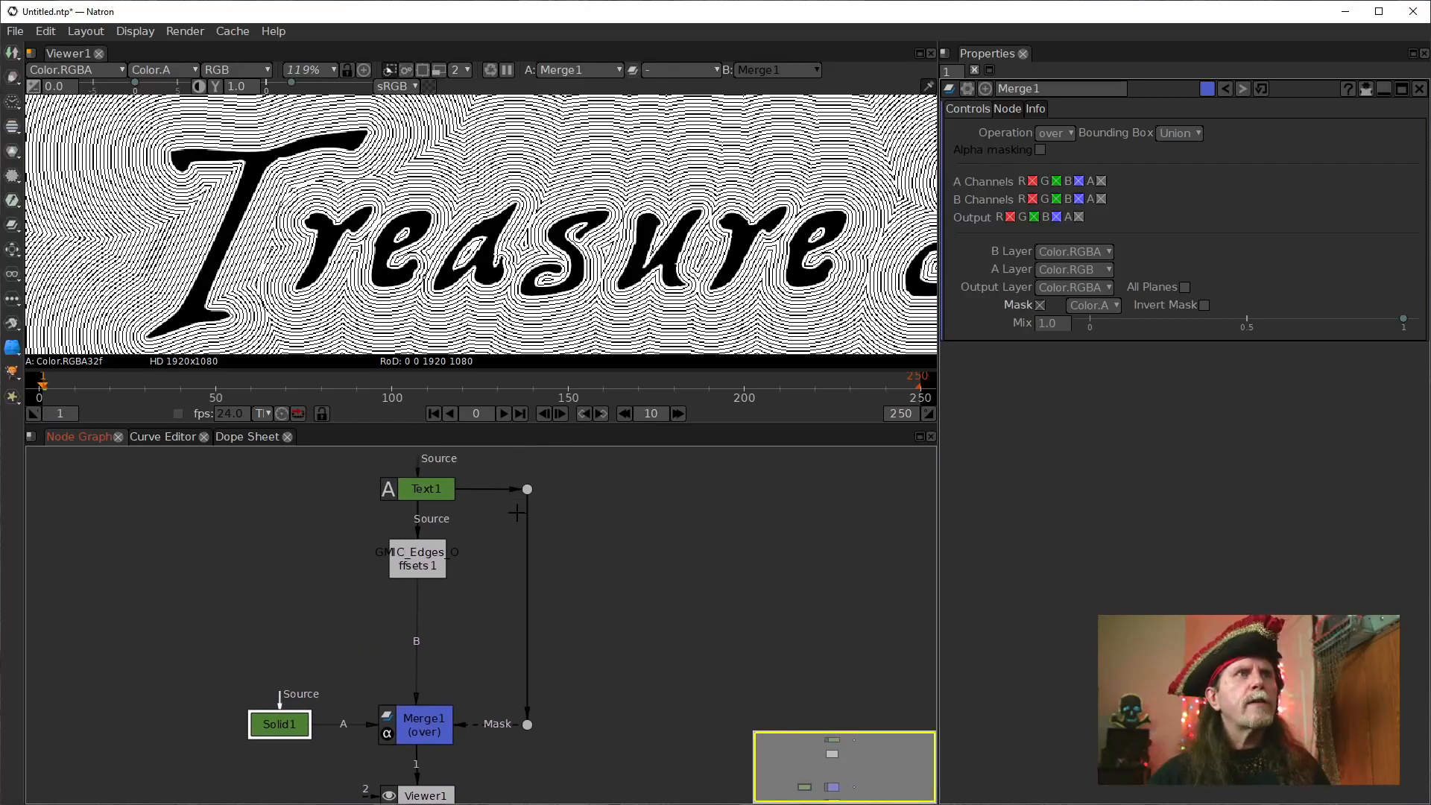
Insert a second Merge node between the edge offsets node and Merge1.
left_click(424, 576)
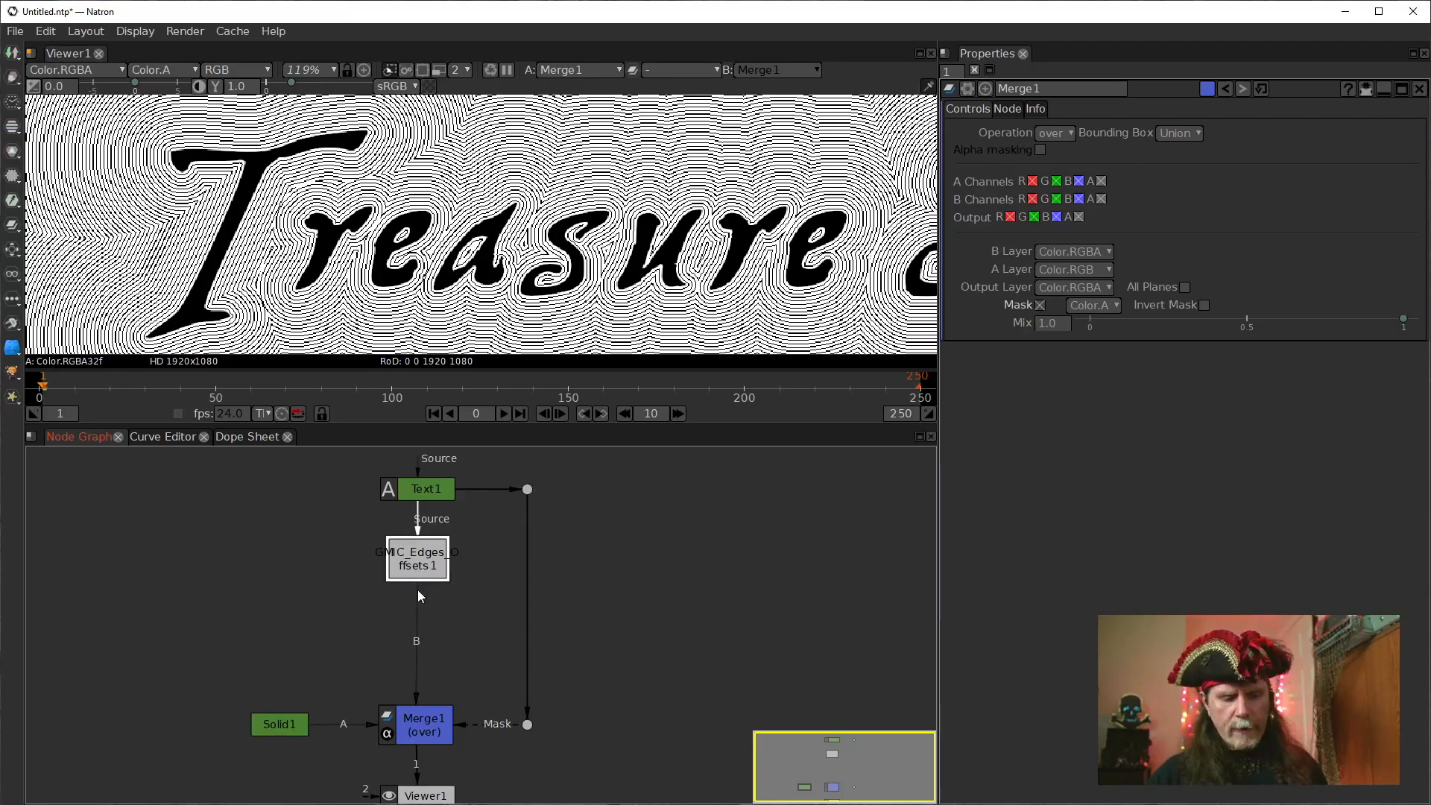
key("m")
left_click_drag(419, 623, 418, 656)
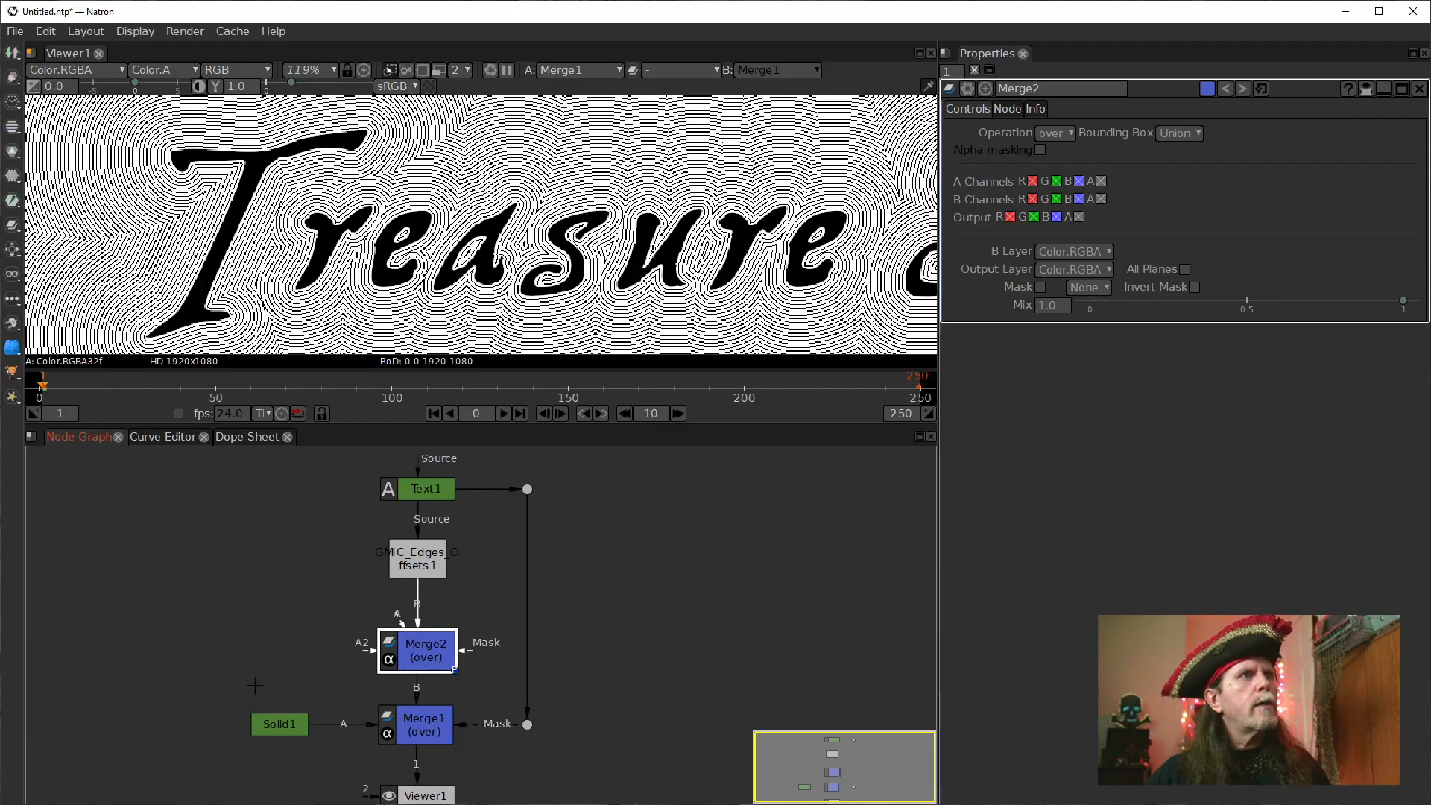
Duplicate the Solid1 node, place the copy above the original, and set its color to 1.0 (white).
left_click(267, 727)
key("ctrl+c")
key("ctrl+v")
left_click_drag(299, 640, 279, 633)
double_click(277, 631)
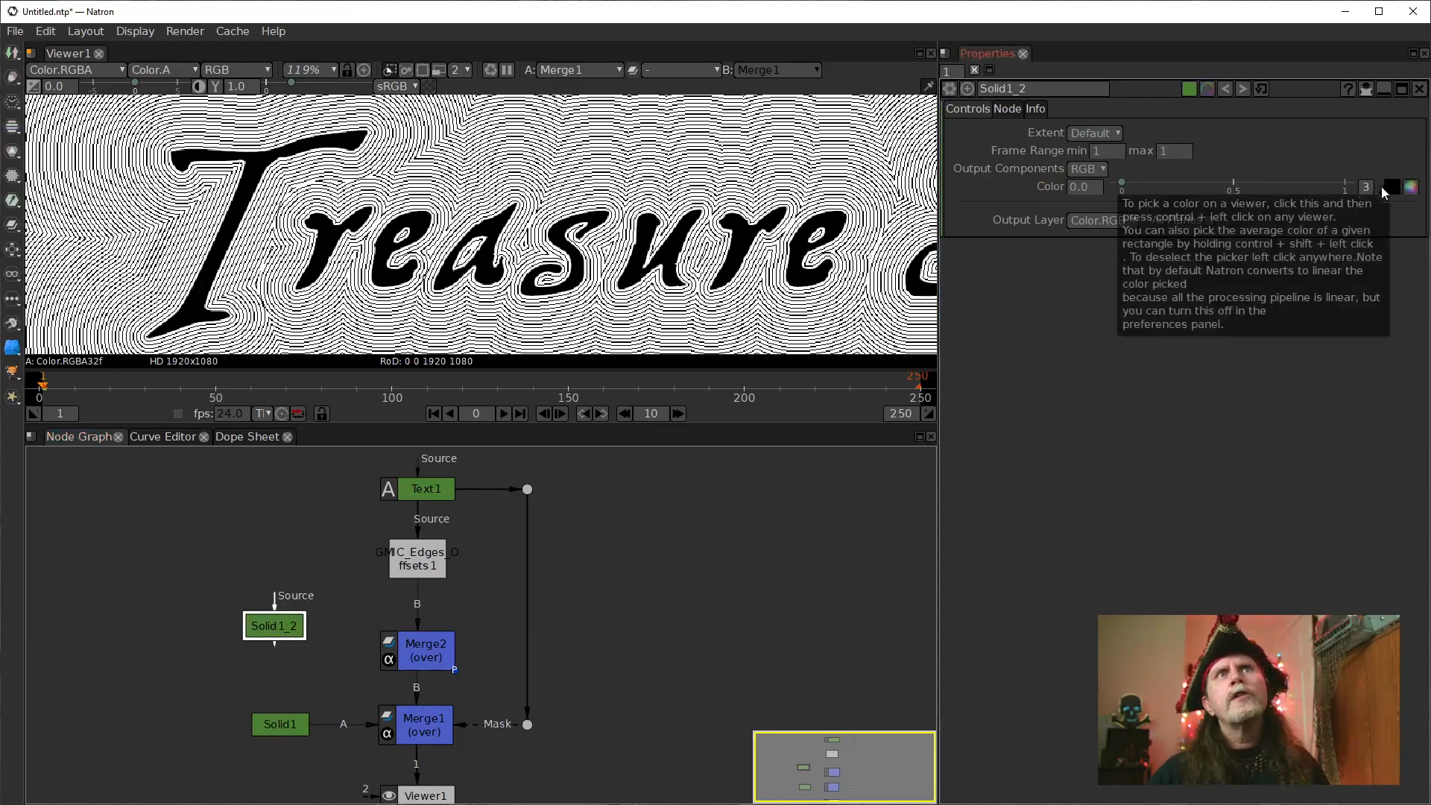
left_click_drag(1122, 183, 1417, 207)
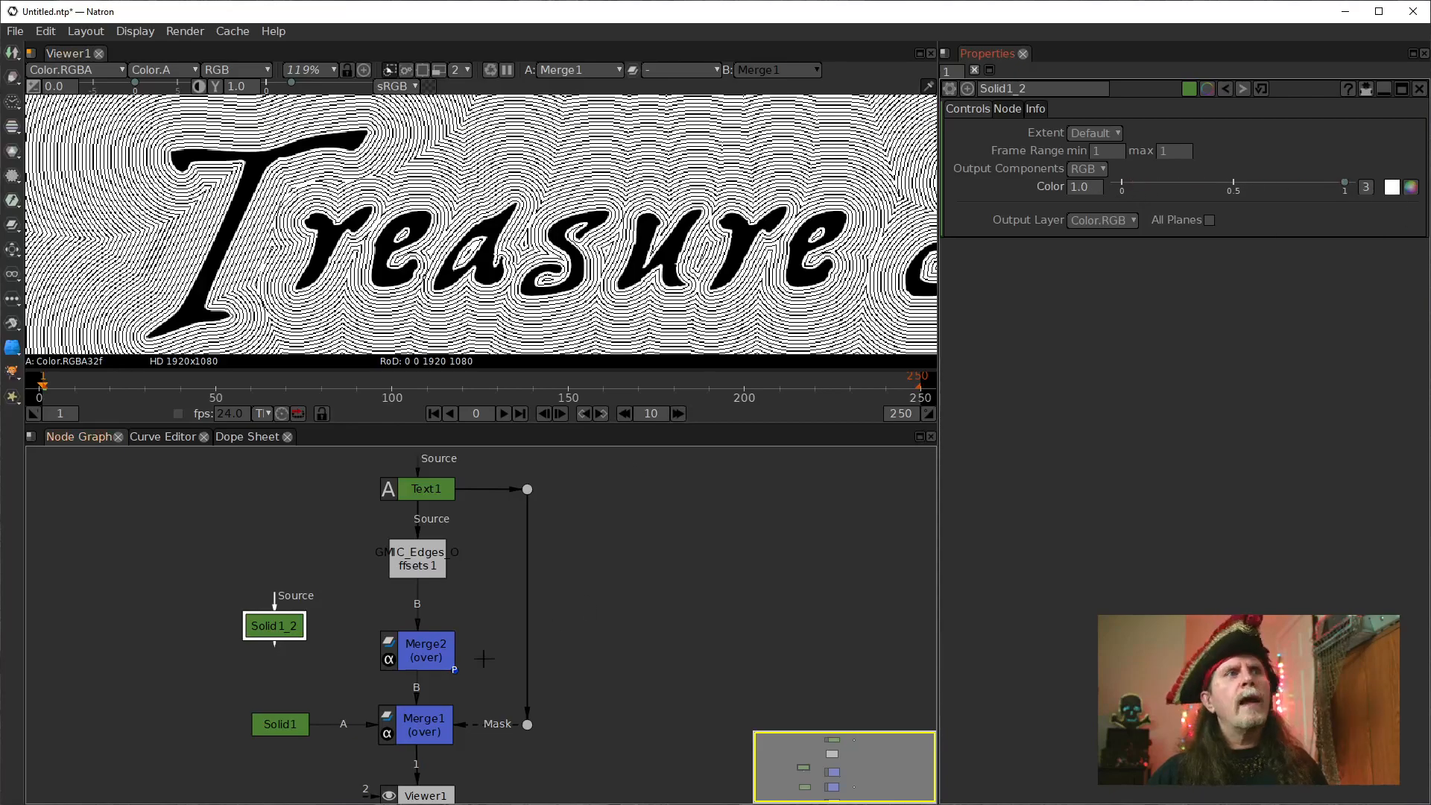
Connect the white solid to Merge2's input A and feed Merge2's mask from Text1 through a new dot on the mask line.
left_click(416, 645)
left_click_drag(265, 626, 291, 646)
left_click(458, 656)
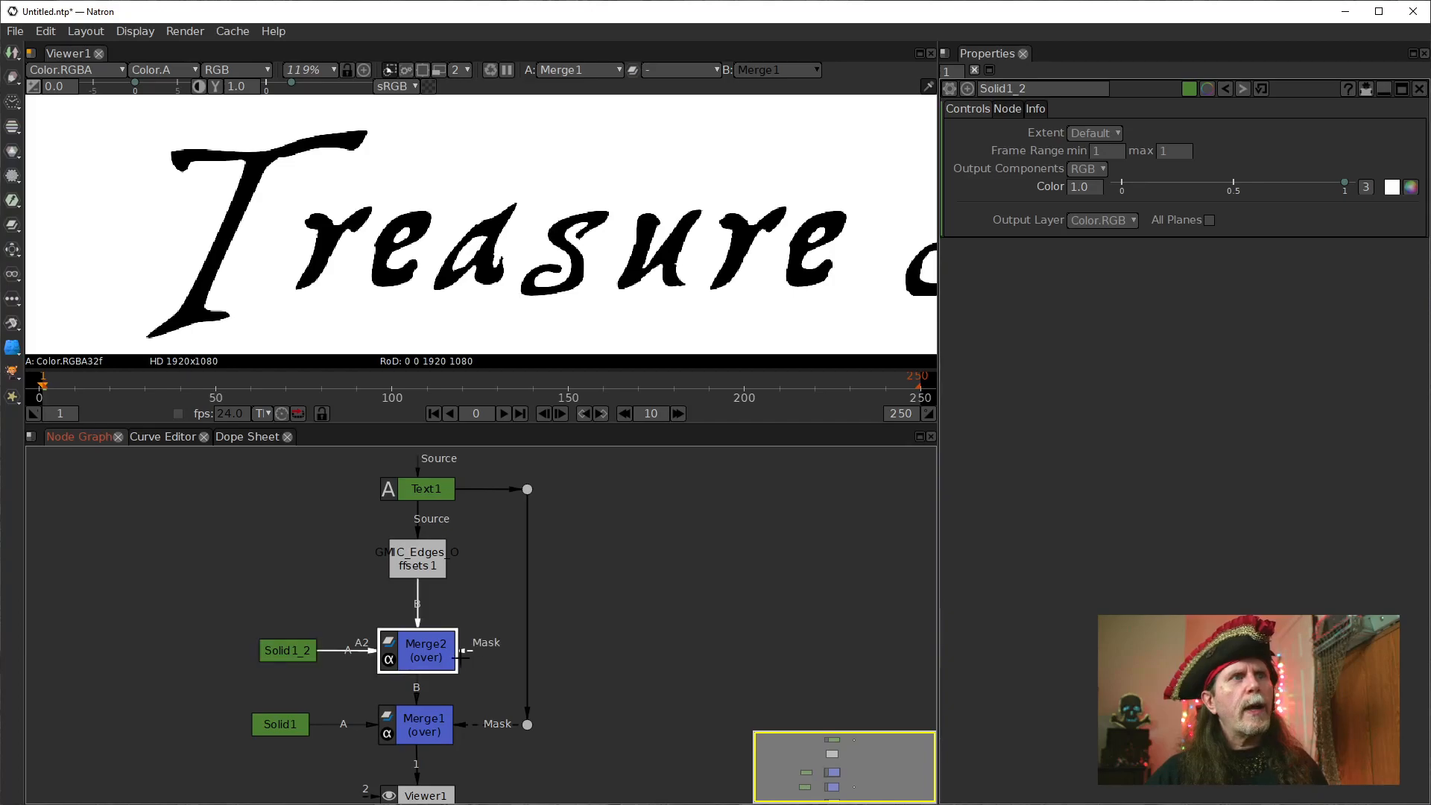
left_click(530, 510)
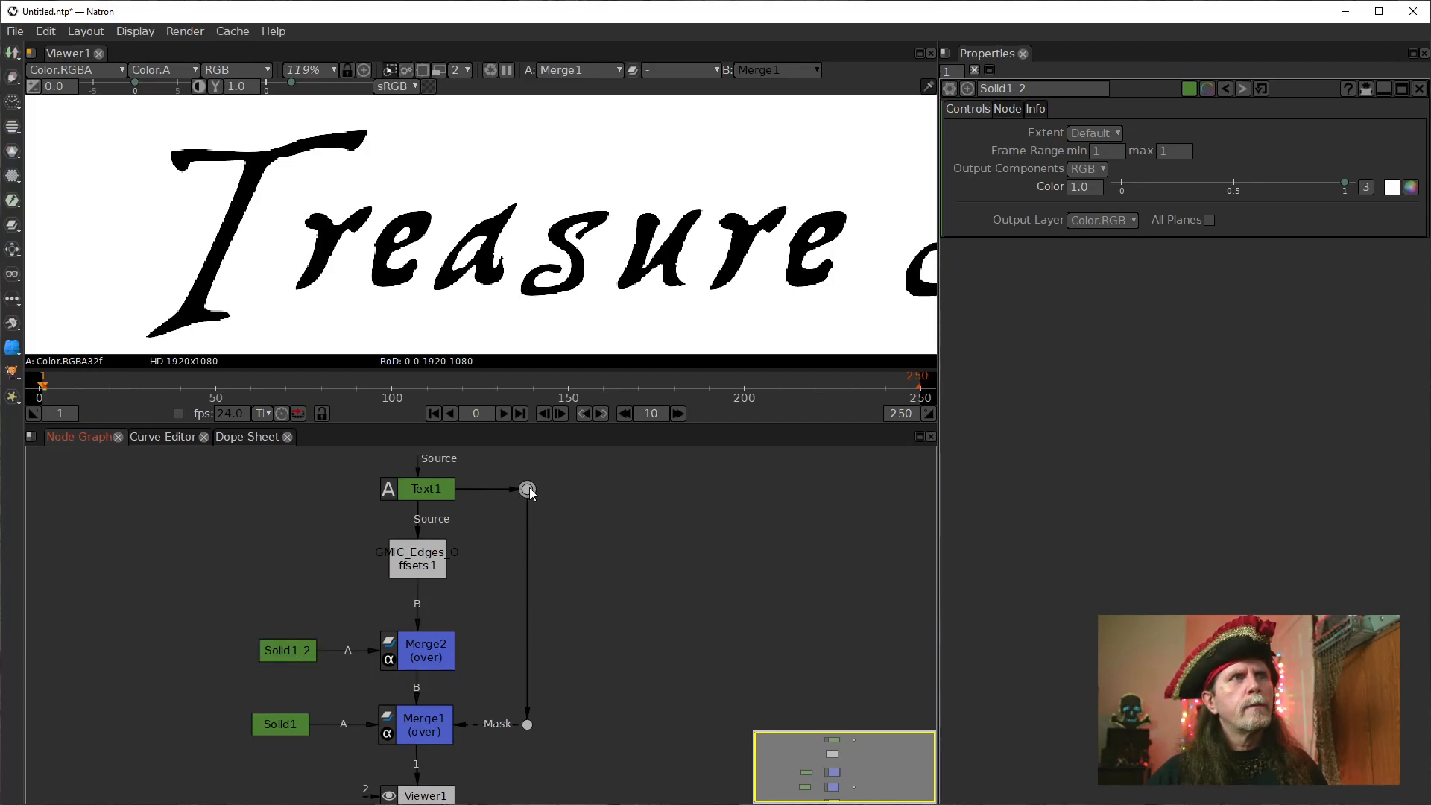
mouse_move(528, 532)
left_mouse_down()
mouse_move(529, 664)
mouse_move(527, 650)
left_mouse_up()
left_click(448, 654)
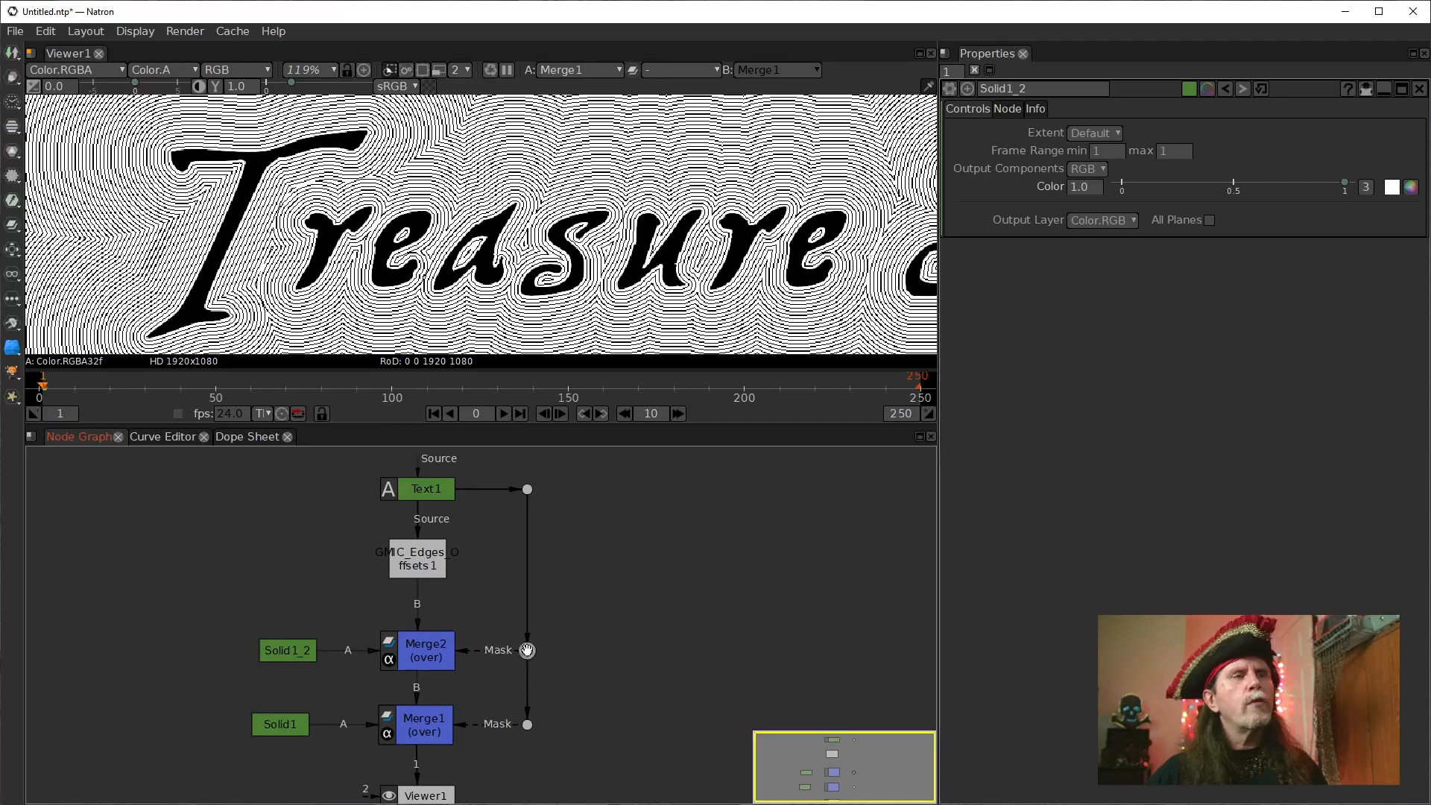
Disable and re-enable Merge1 to compare the lettering with white and black fill, and review the merge setup.
left_click(437, 718)
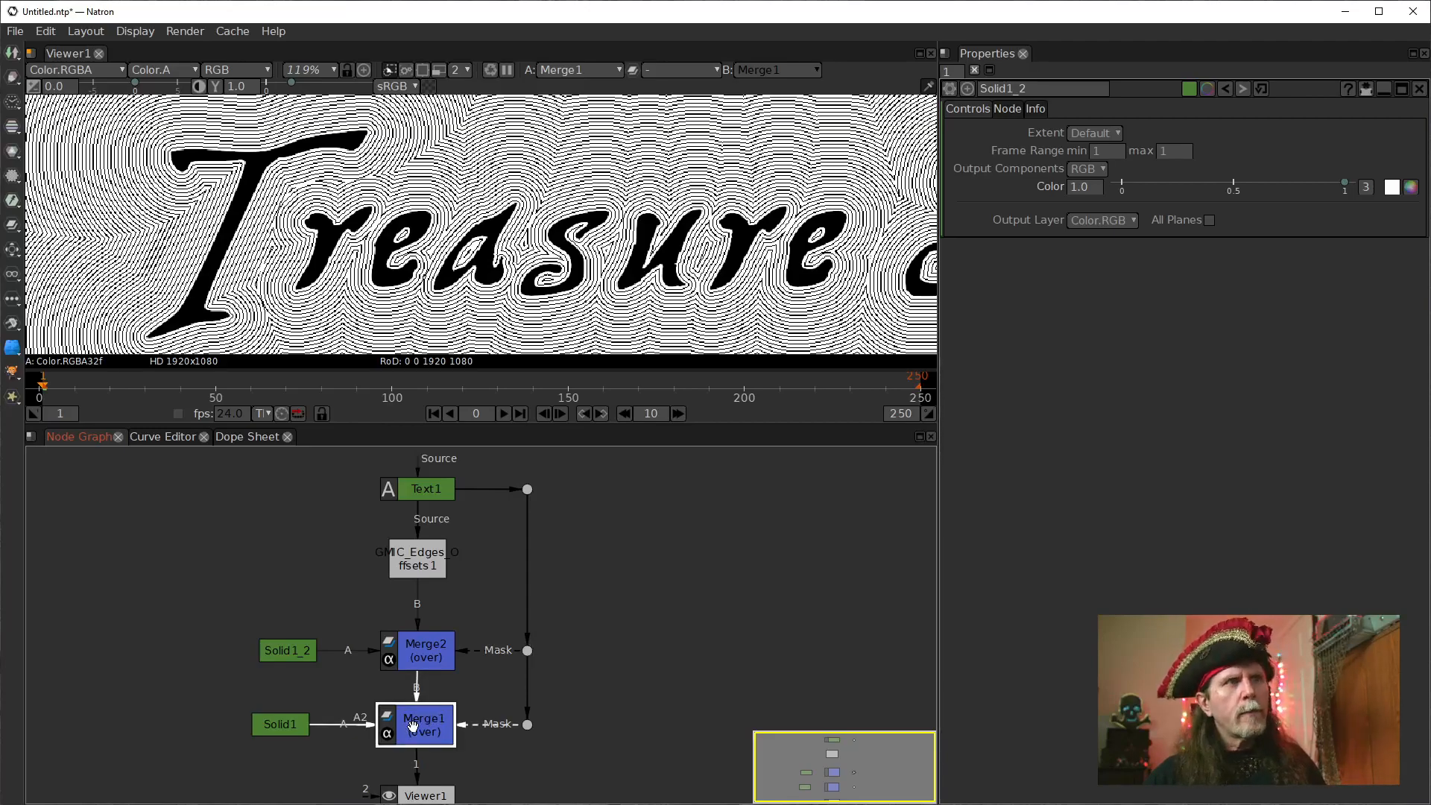
key("d")
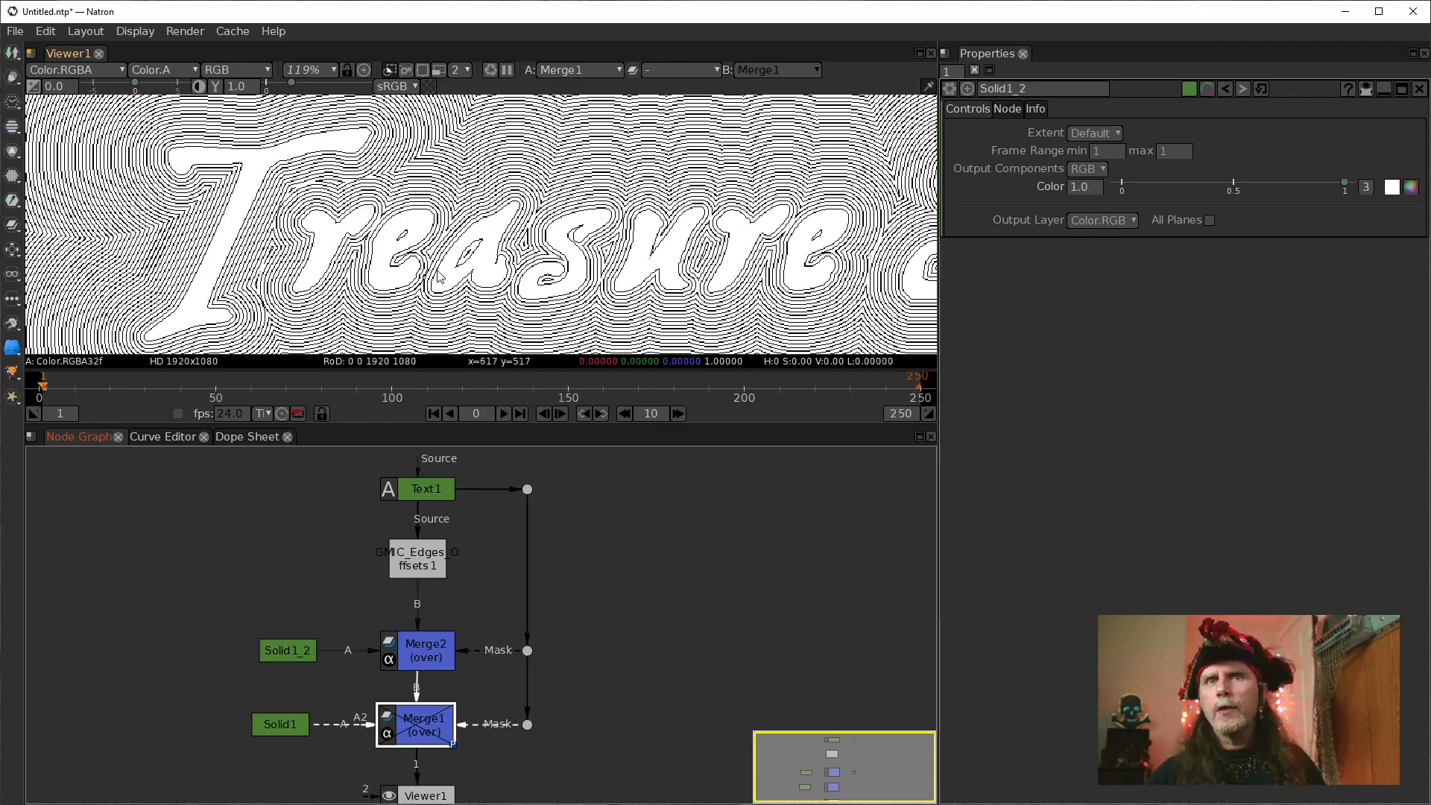
key("d")
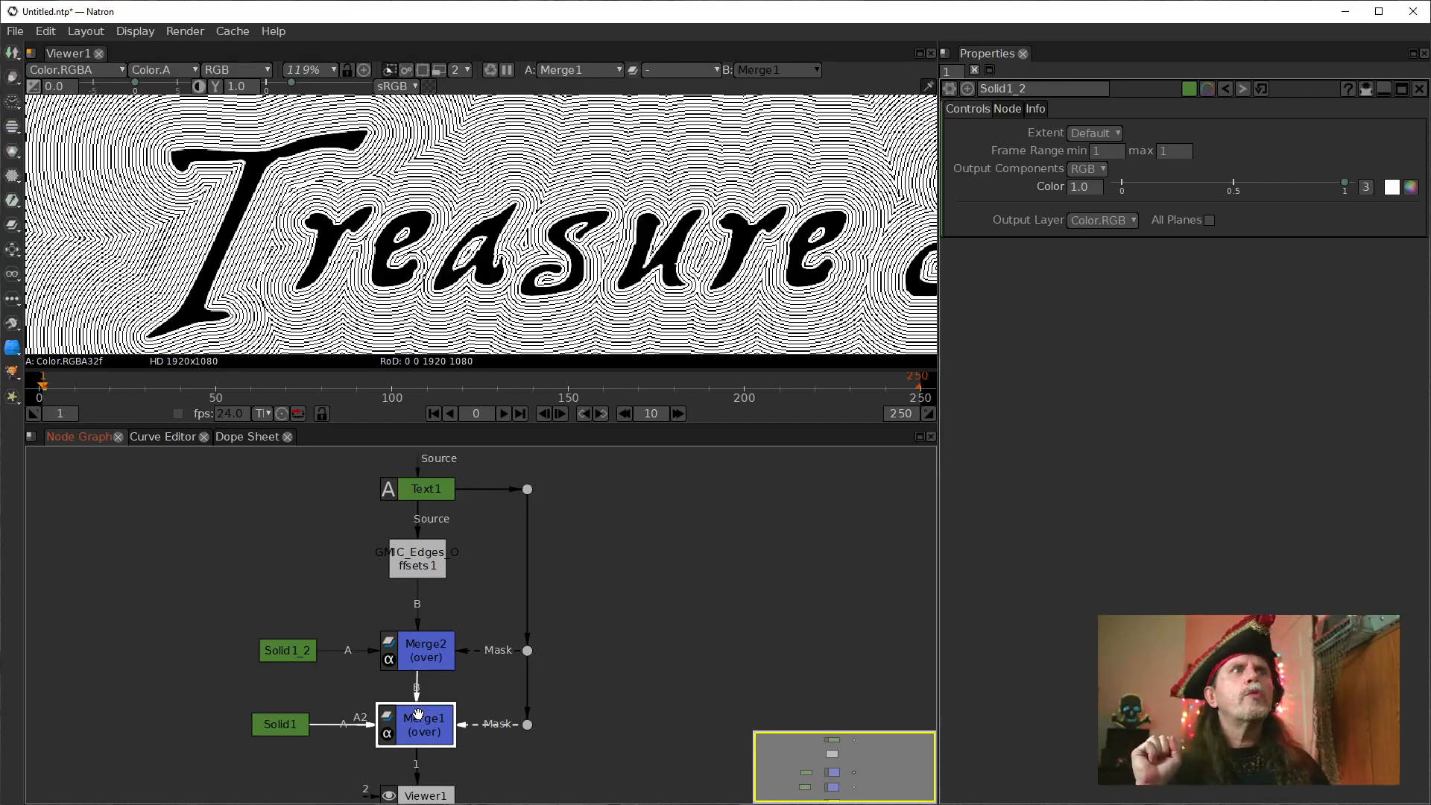
left_click(416, 645)
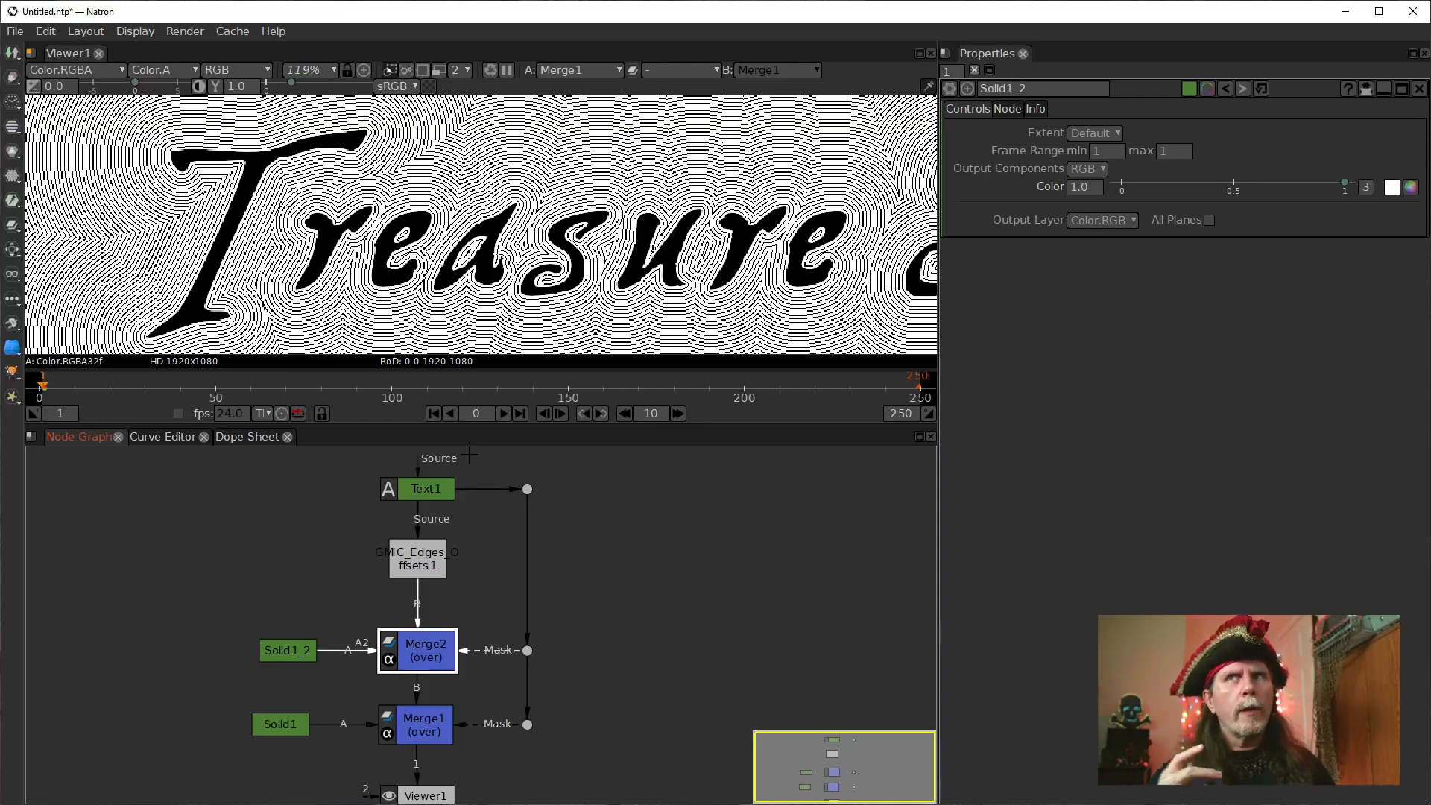
left_click(419, 491)
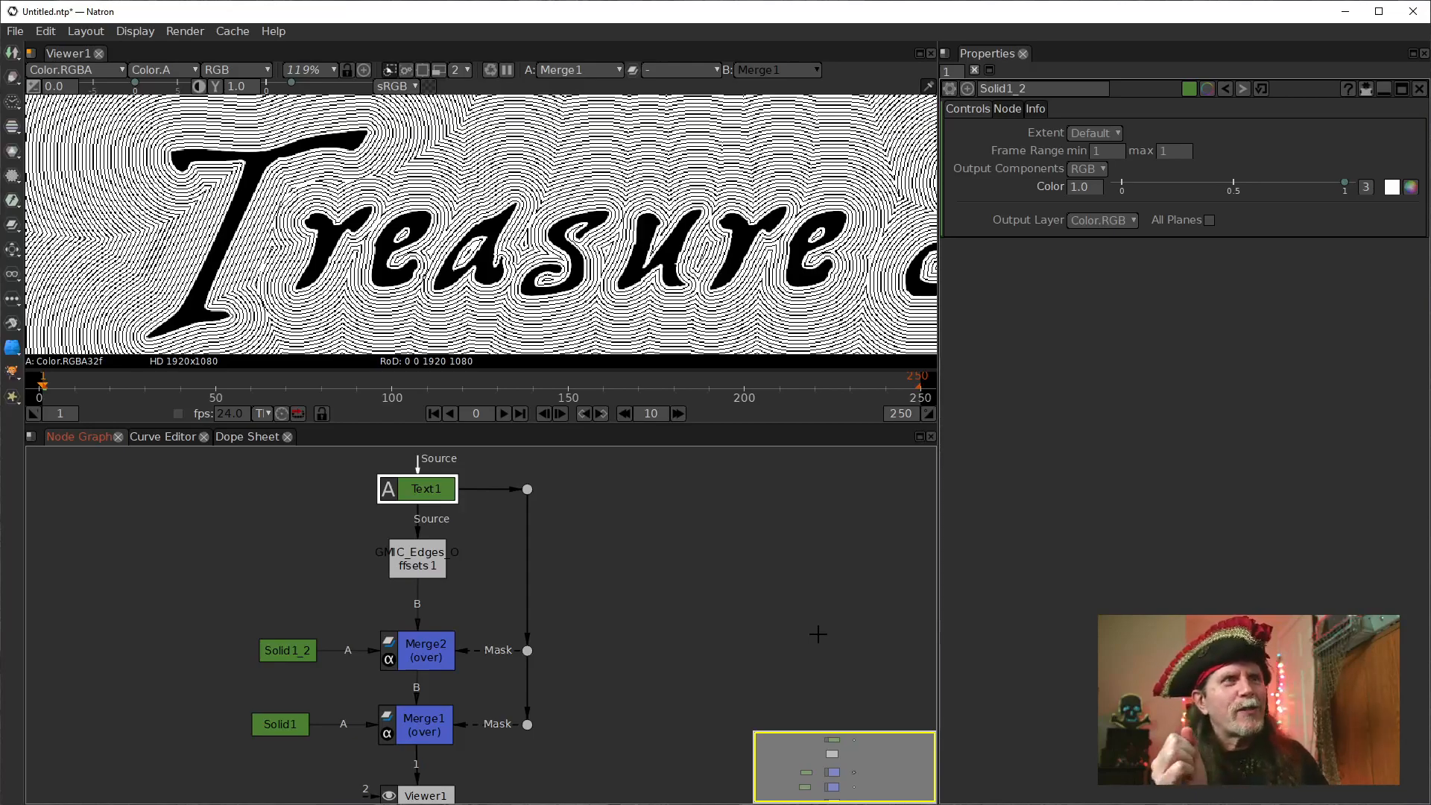
left_click(633, 549)
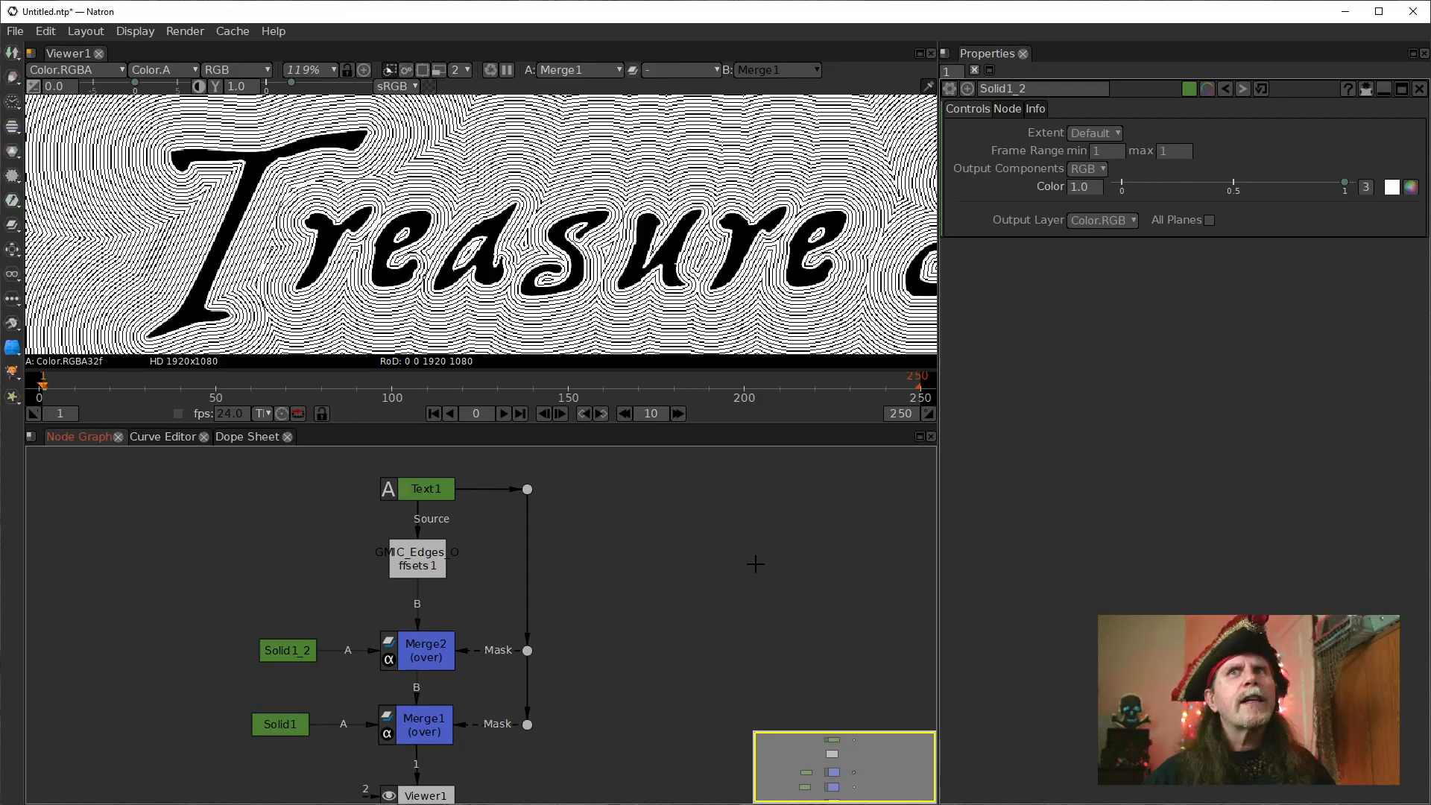
Fit the whole frame in the viewer to inspect the complete Treasure Map lettering and contour lines.
left_click_drag(419, 564, 419, 574)
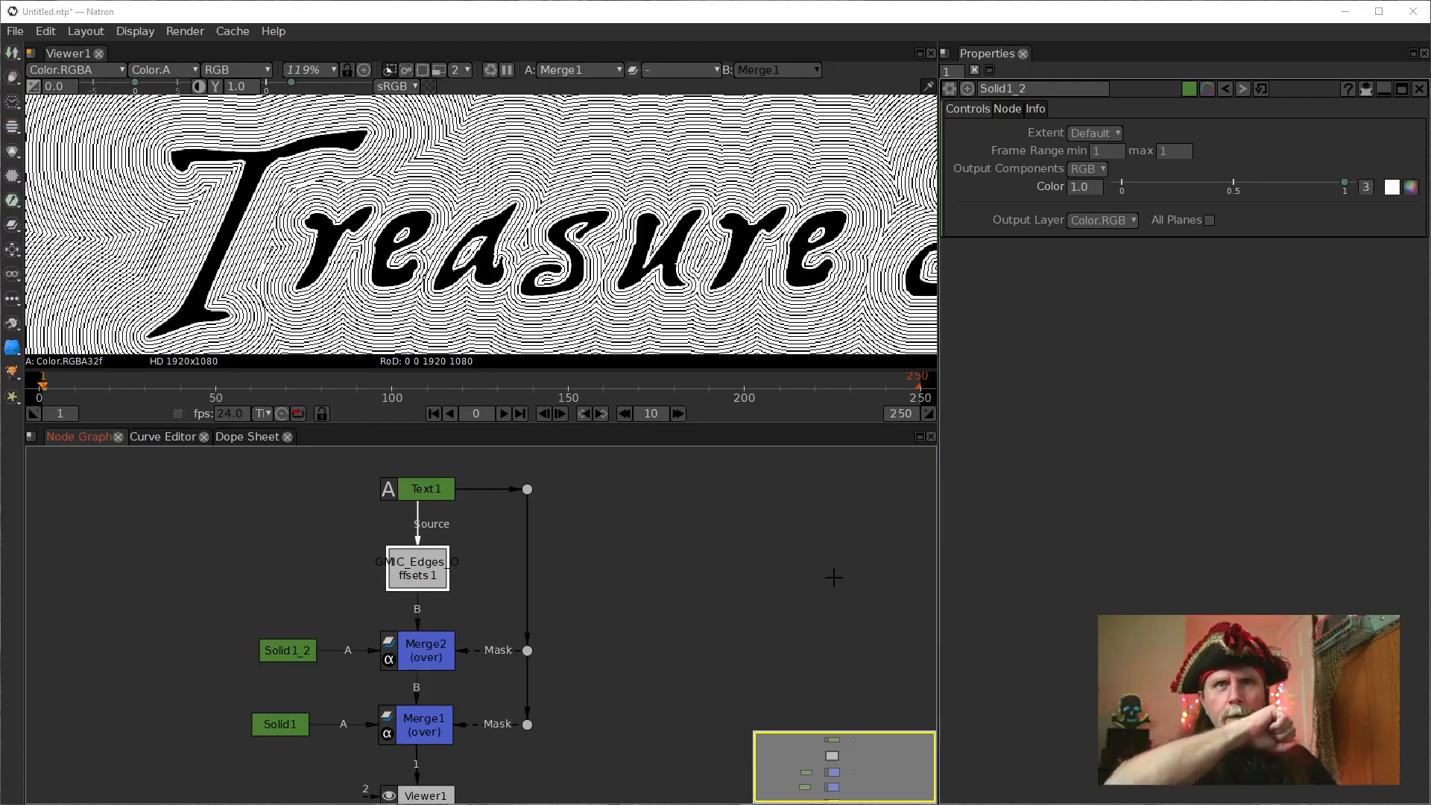
left_click_drag(566, 559, 575, 588)
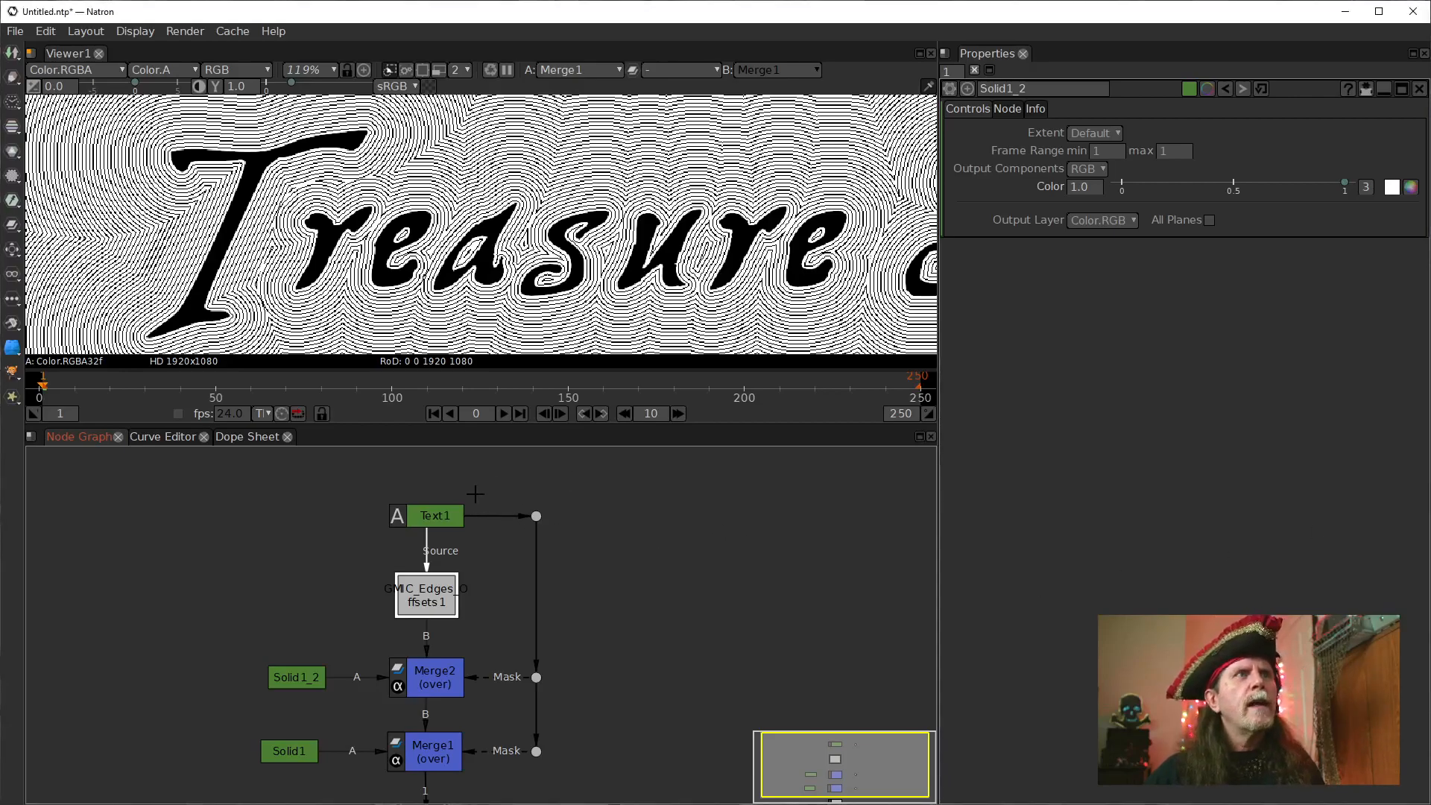
left_click(401, 514)
left_click(544, 259)
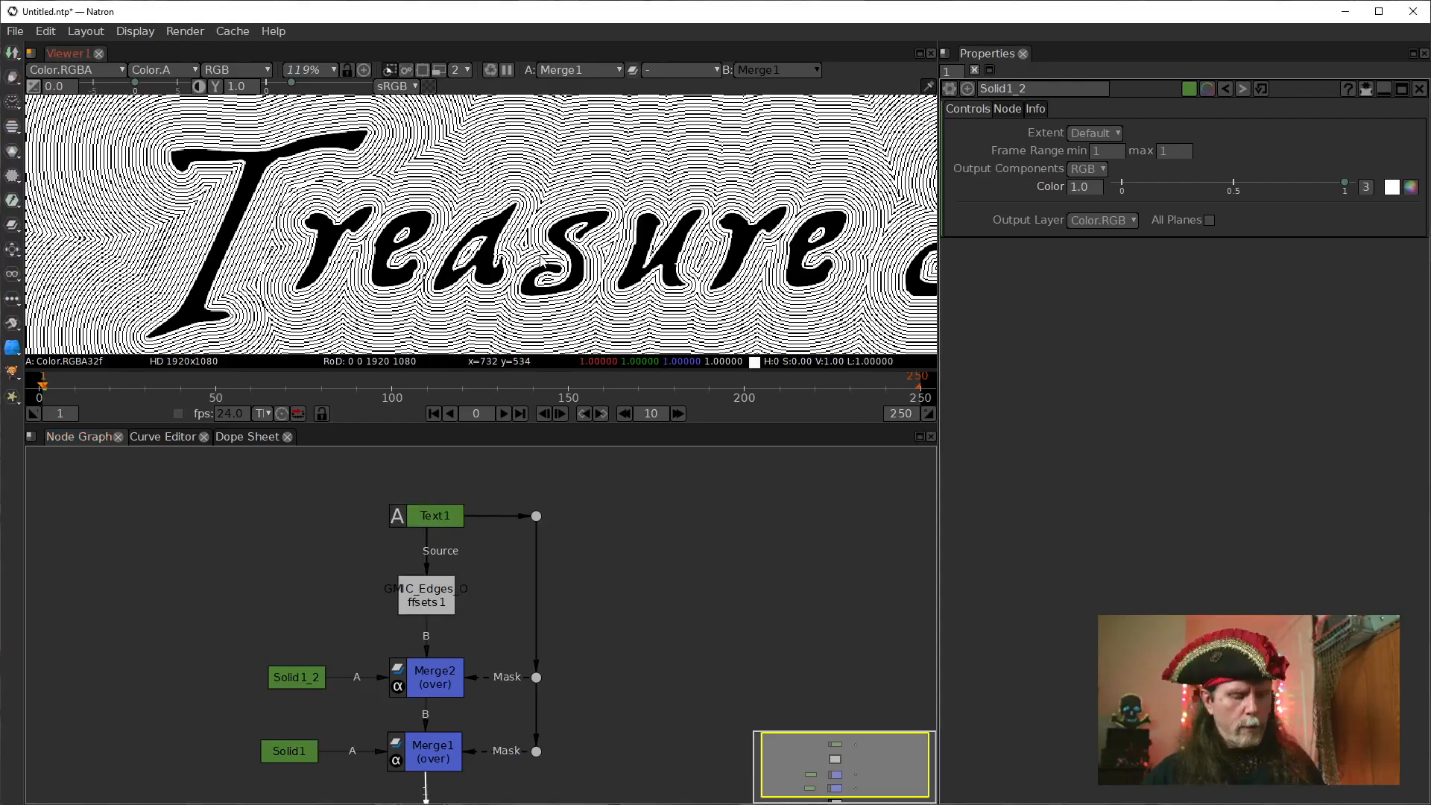
key("f")
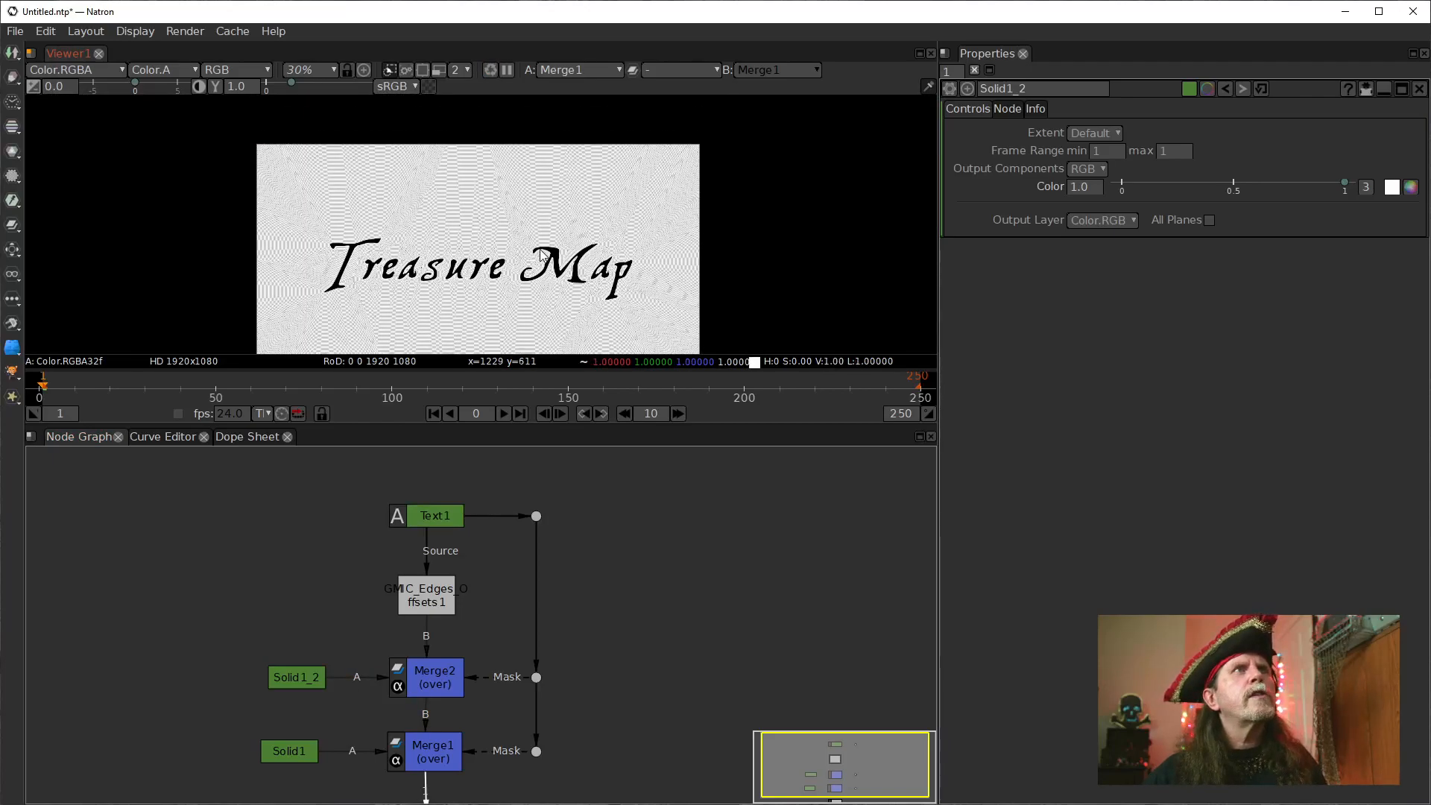
left_click_drag(517, 298, 515, 218)
key("f")
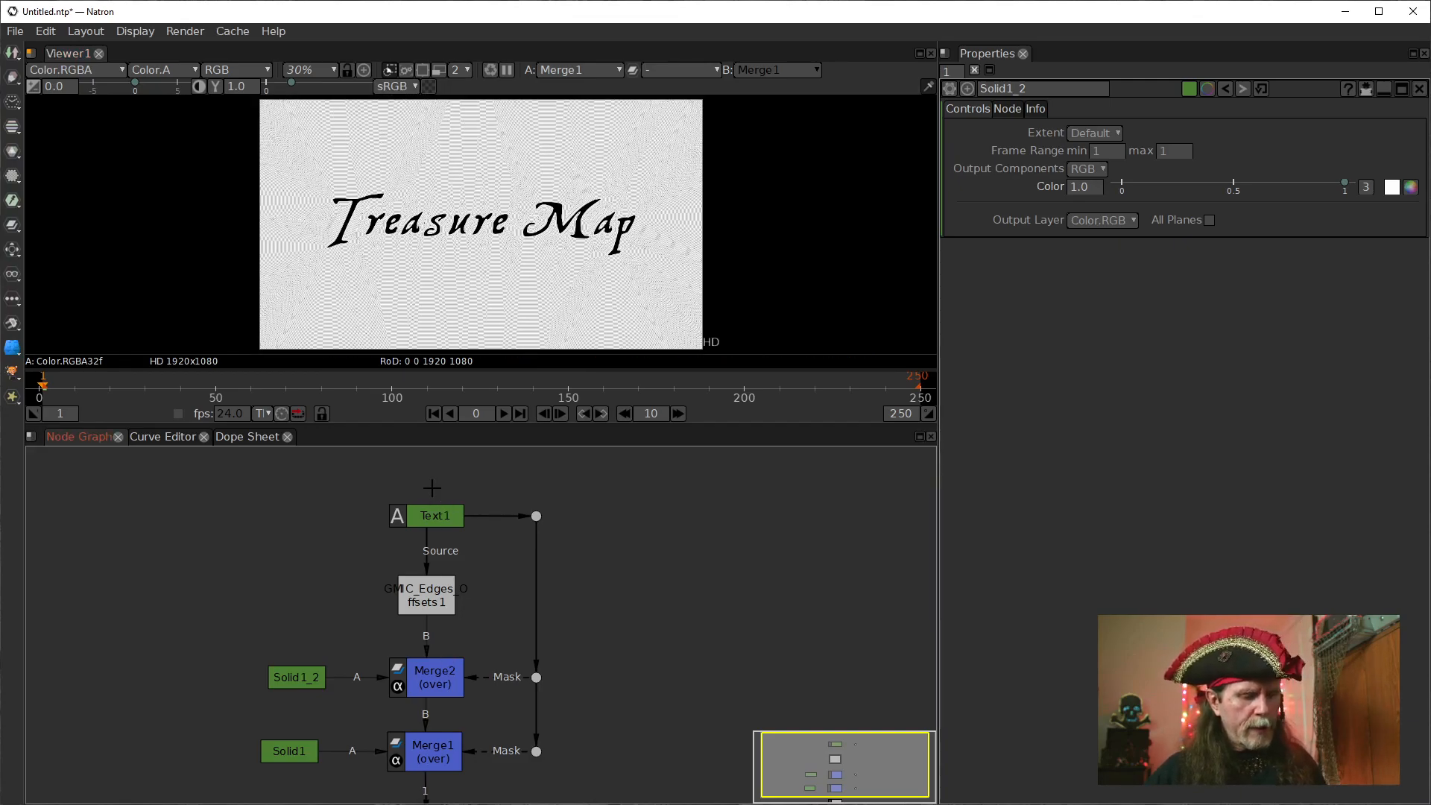
Add a new Solid node above Text1 and use it as the text's source.
key("Tab")
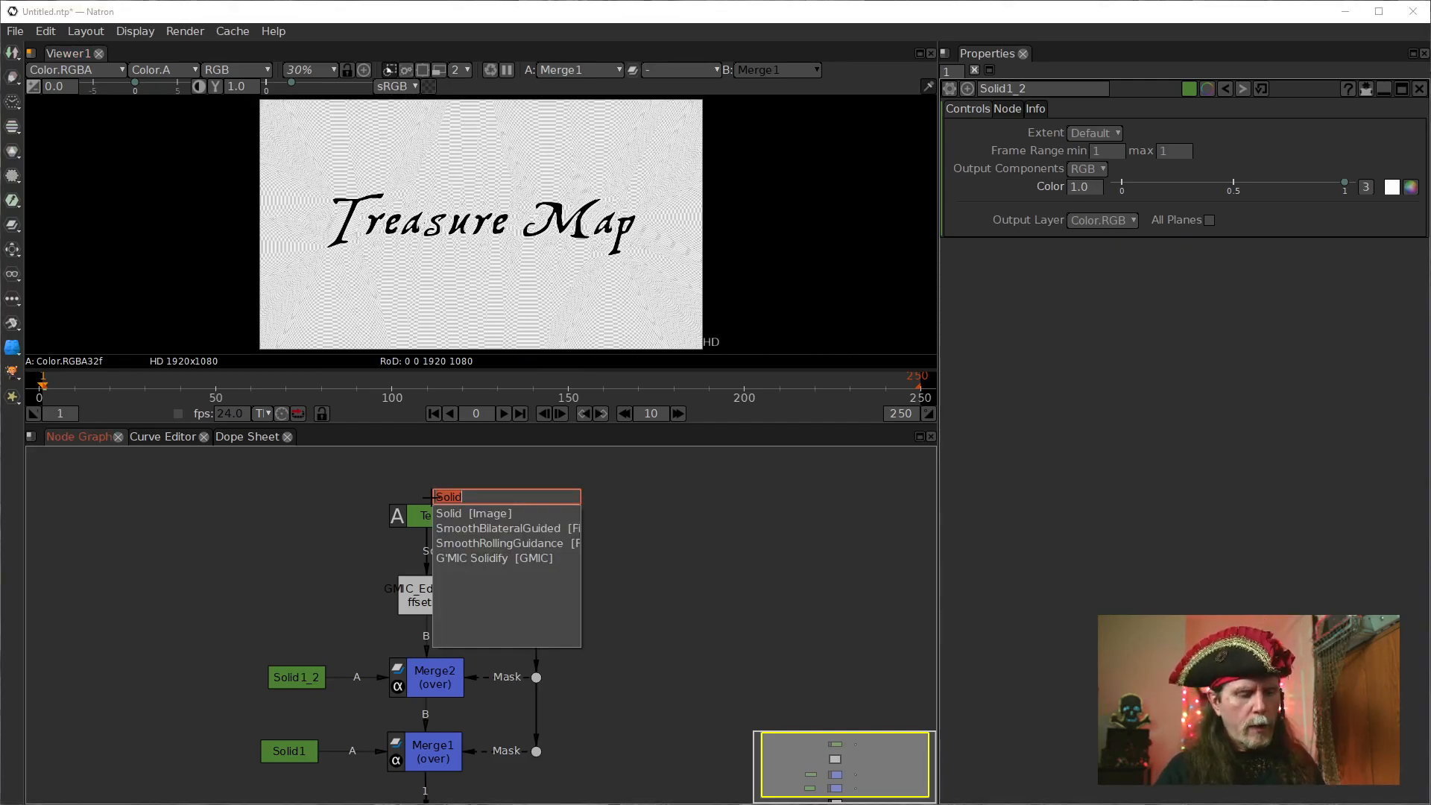
key("Return")
left_click_drag(474, 508, 438, 466)
left_click(426, 504)
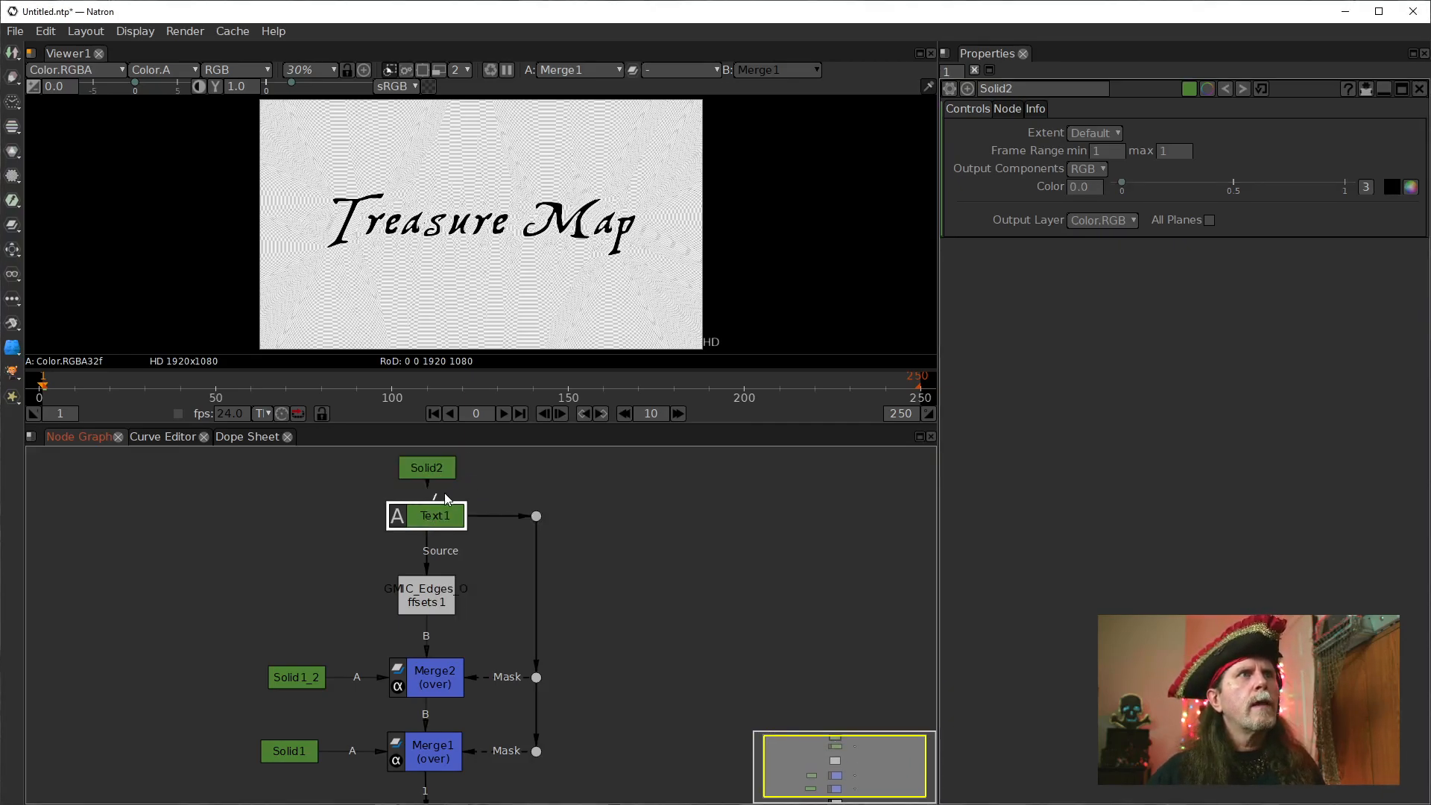
Shift Text1 and the three mask dots to the right, aligning the dots in one vertical column.
left_click_drag(430, 492, 673, 494)
left_click_drag(536, 675, 593, 677)
left_click_drag(542, 743, 646, 743)
left_click_drag(593, 675, 668, 686)
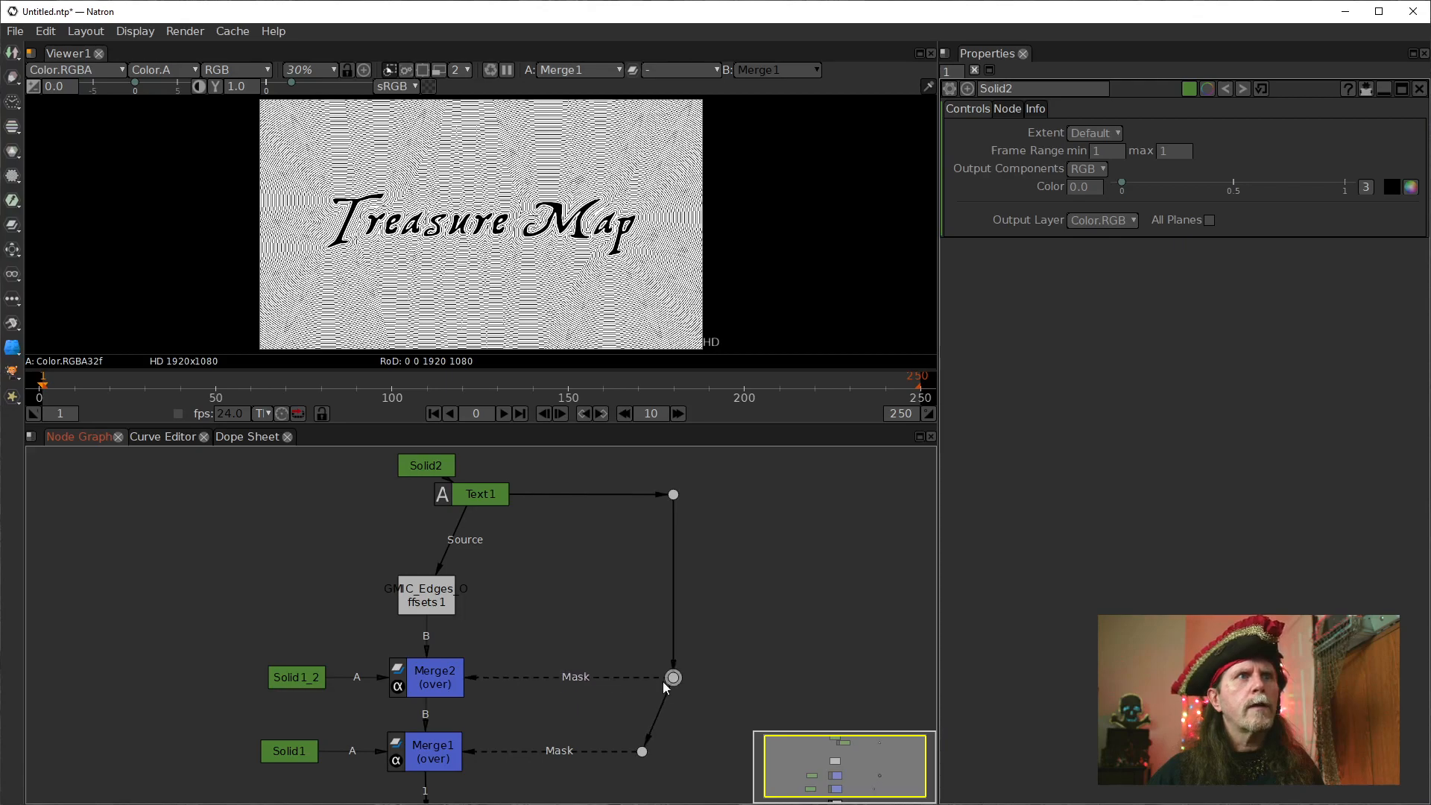
left_click_drag(640, 751, 660, 753)
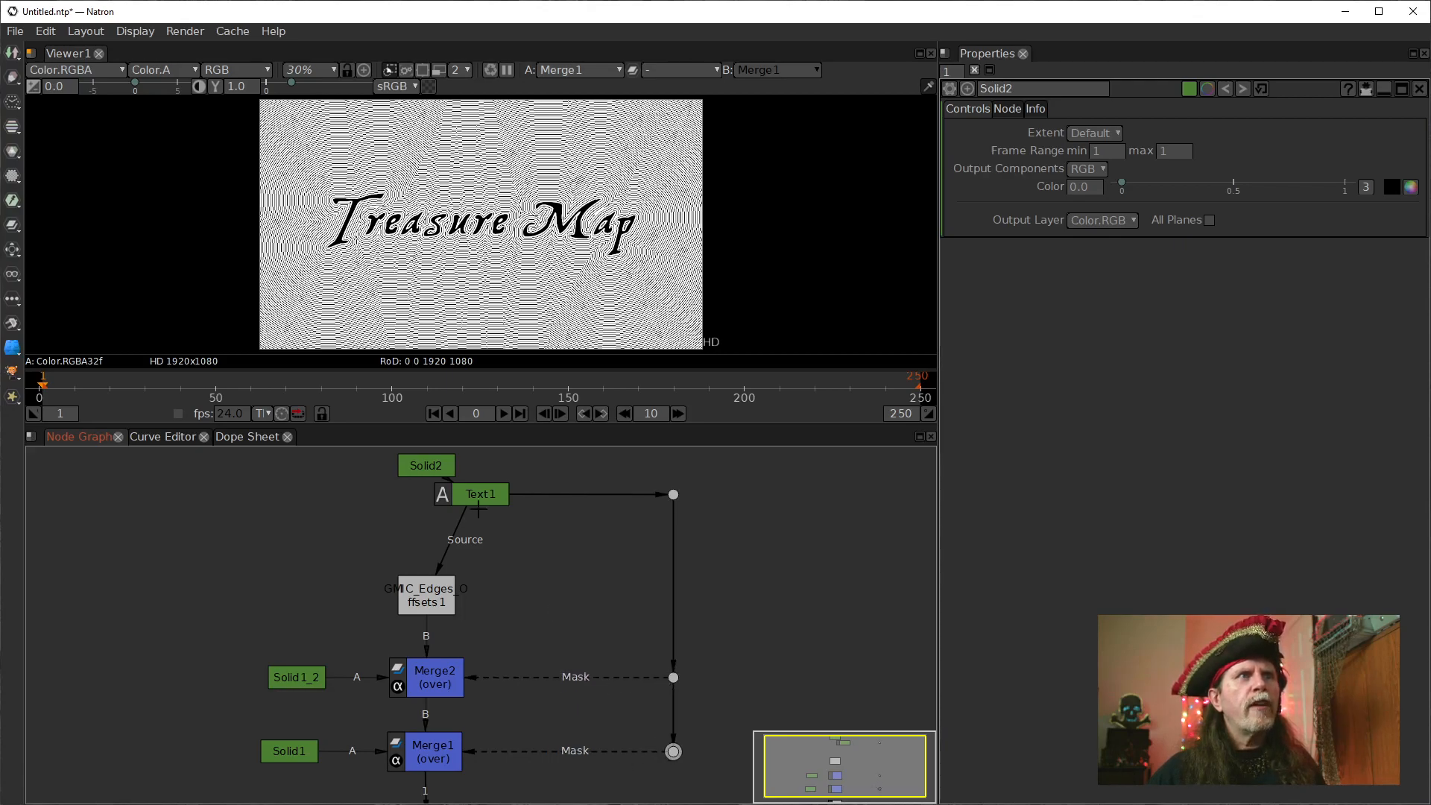
Move Text1 farther right and Solid2 up, and insert a dot at the corner of their connection.
left_click_drag(462, 486, 556, 500)
left_click_drag(425, 471, 424, 453)
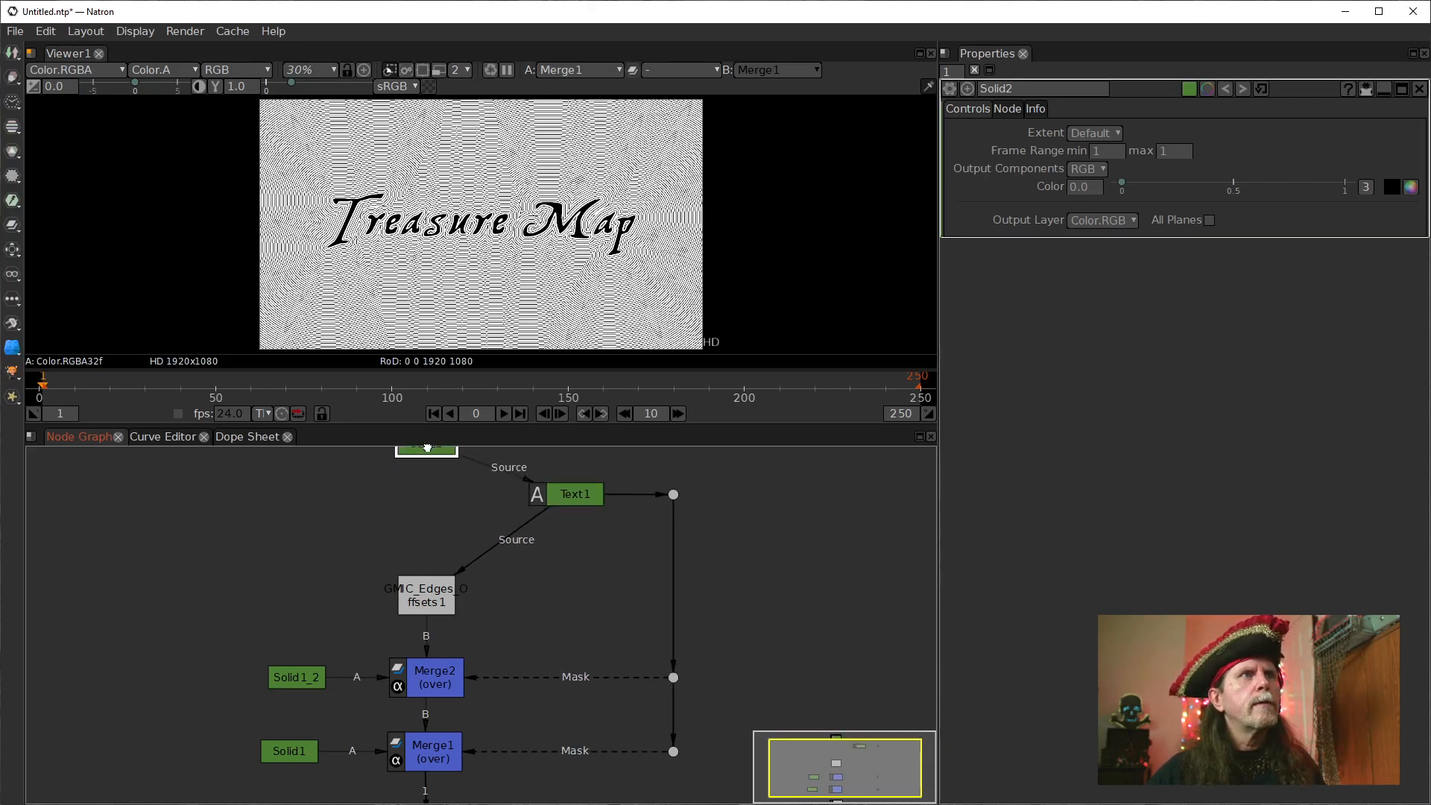
left_click_drag(458, 531, 425, 558)
key("shift+period")
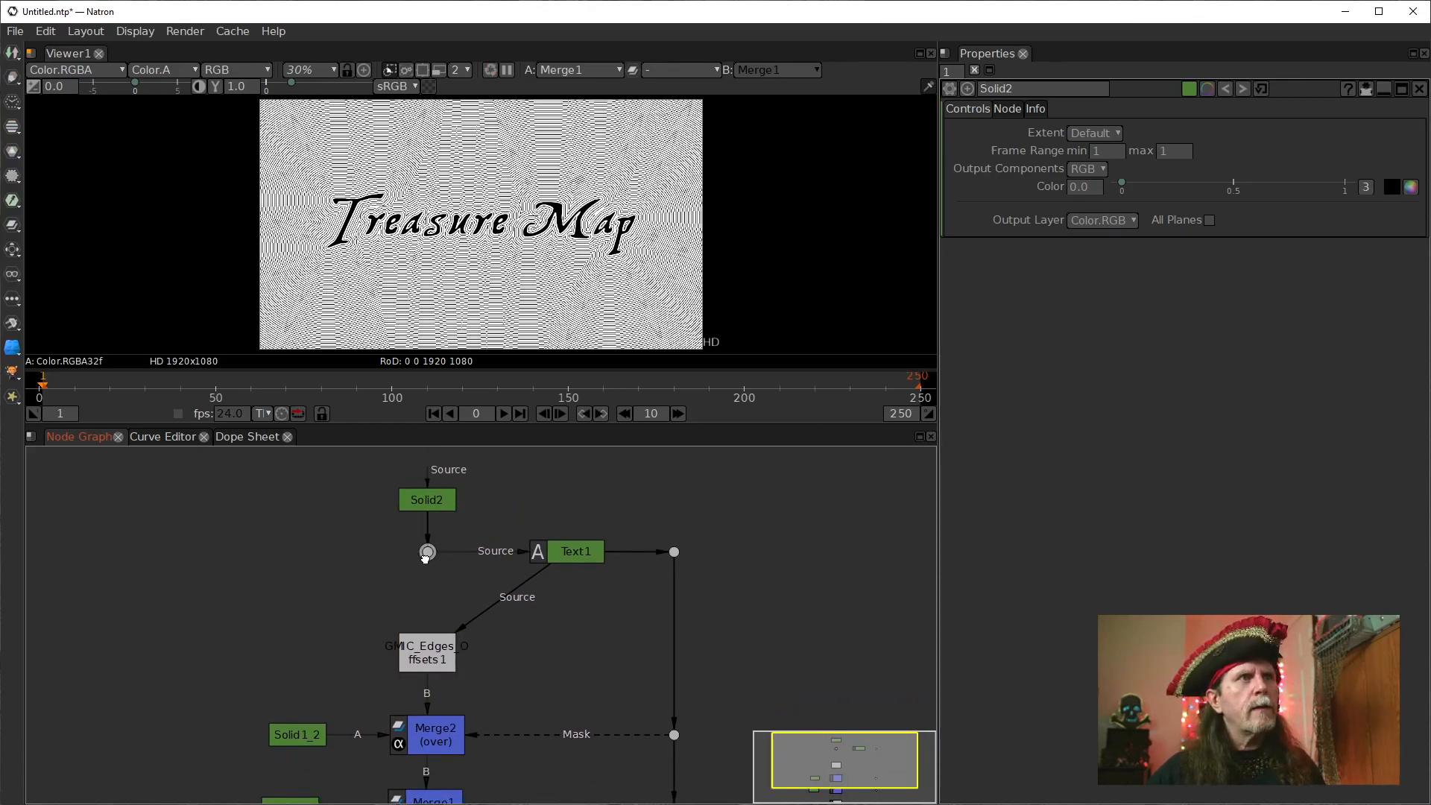
Add a SeNoise node left of the dot below Solid2 and connect its source to that dot.
left_click_drag(544, 628, 550, 534)
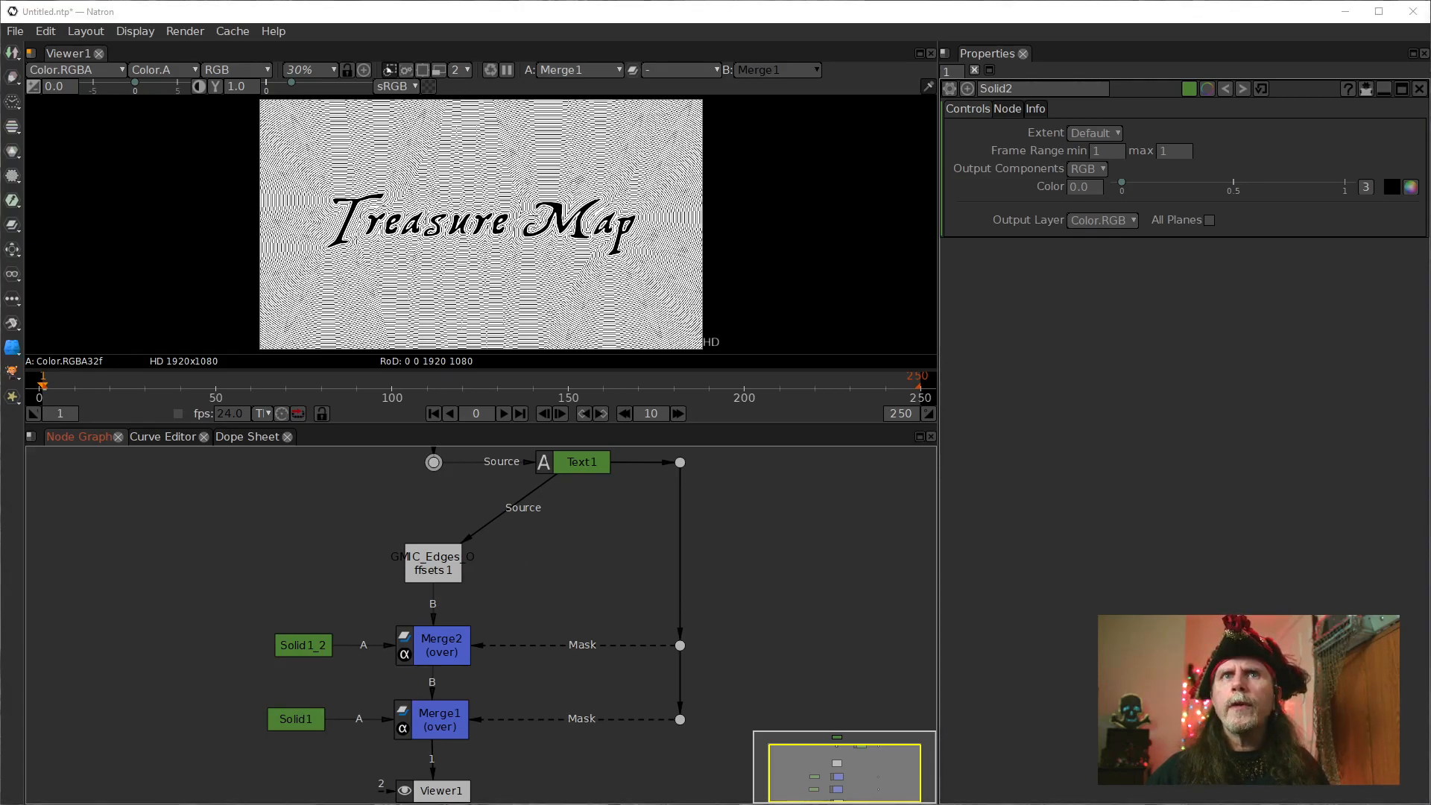
left_click_drag(464, 496, 549, 562)
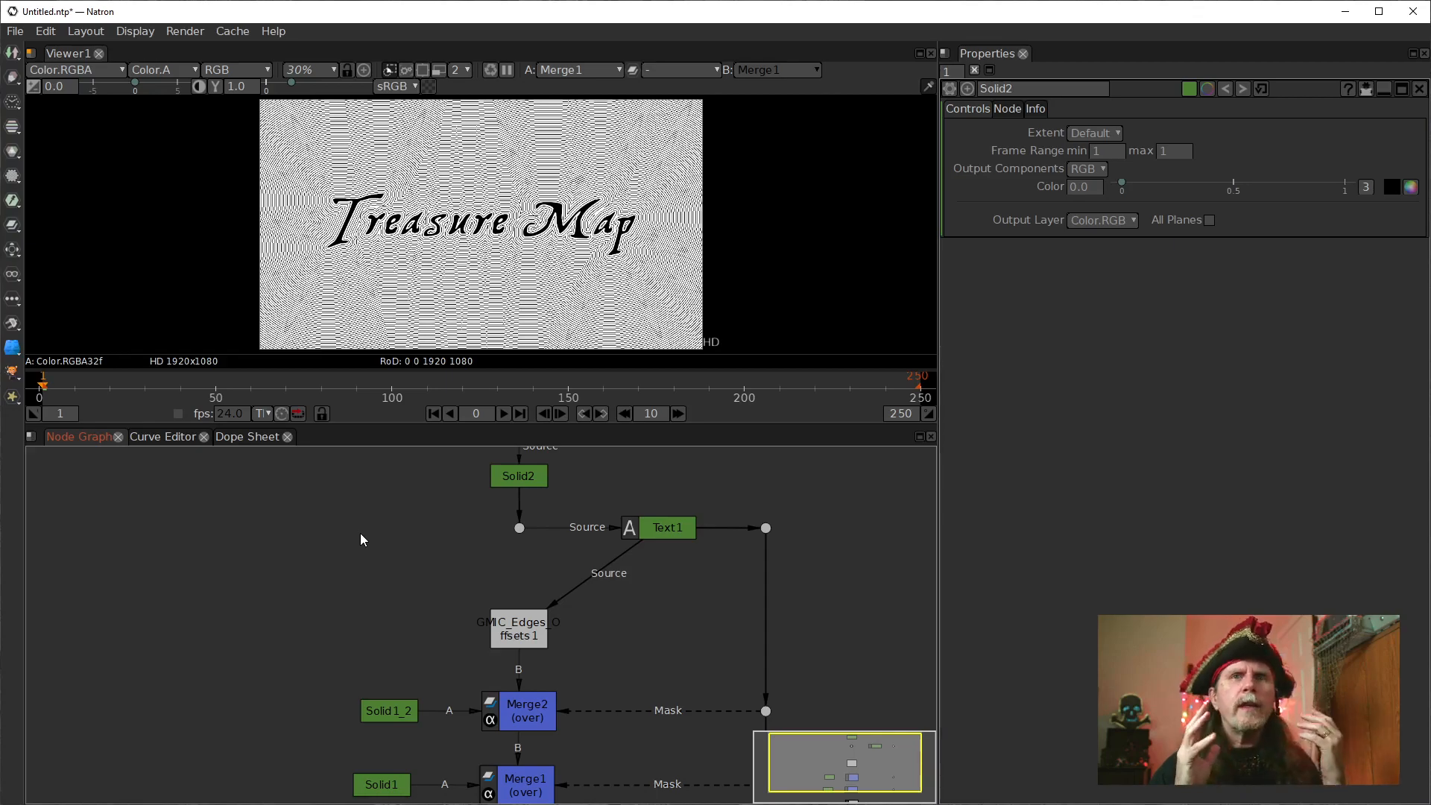
scroll(403, 224, "up", 10)
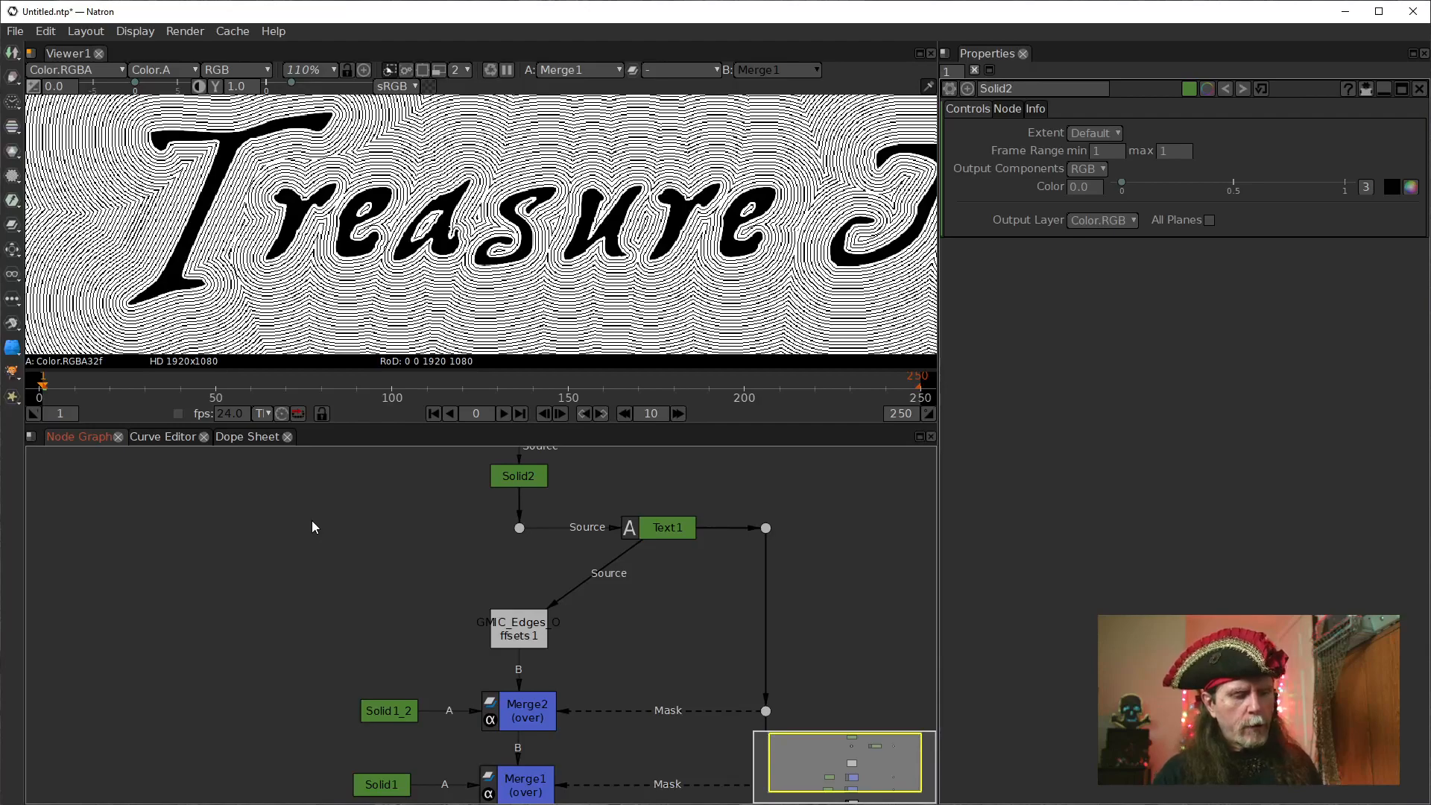
key("Tab")
type("seno")
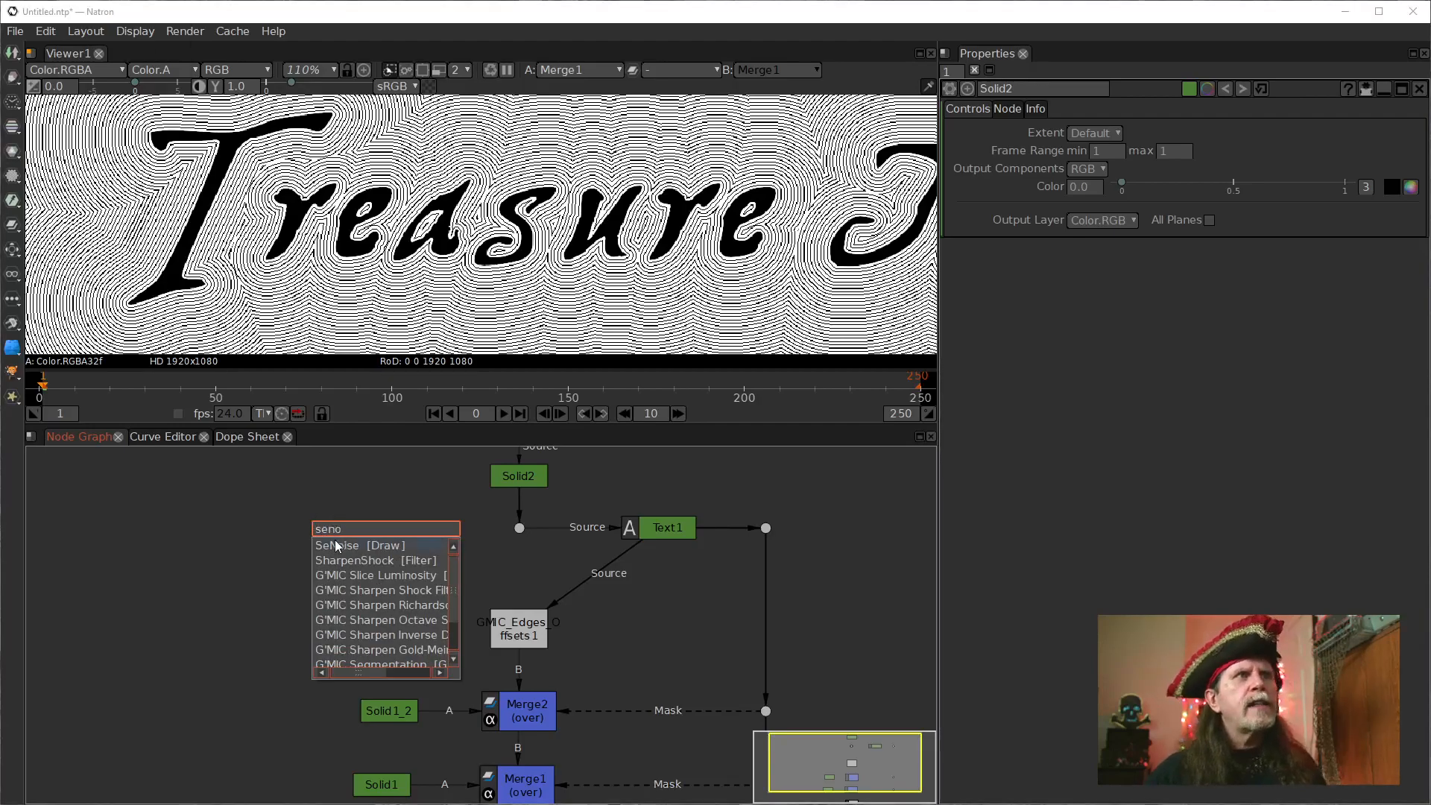
left_click(335, 546)
left_click_drag(388, 553, 516, 534)
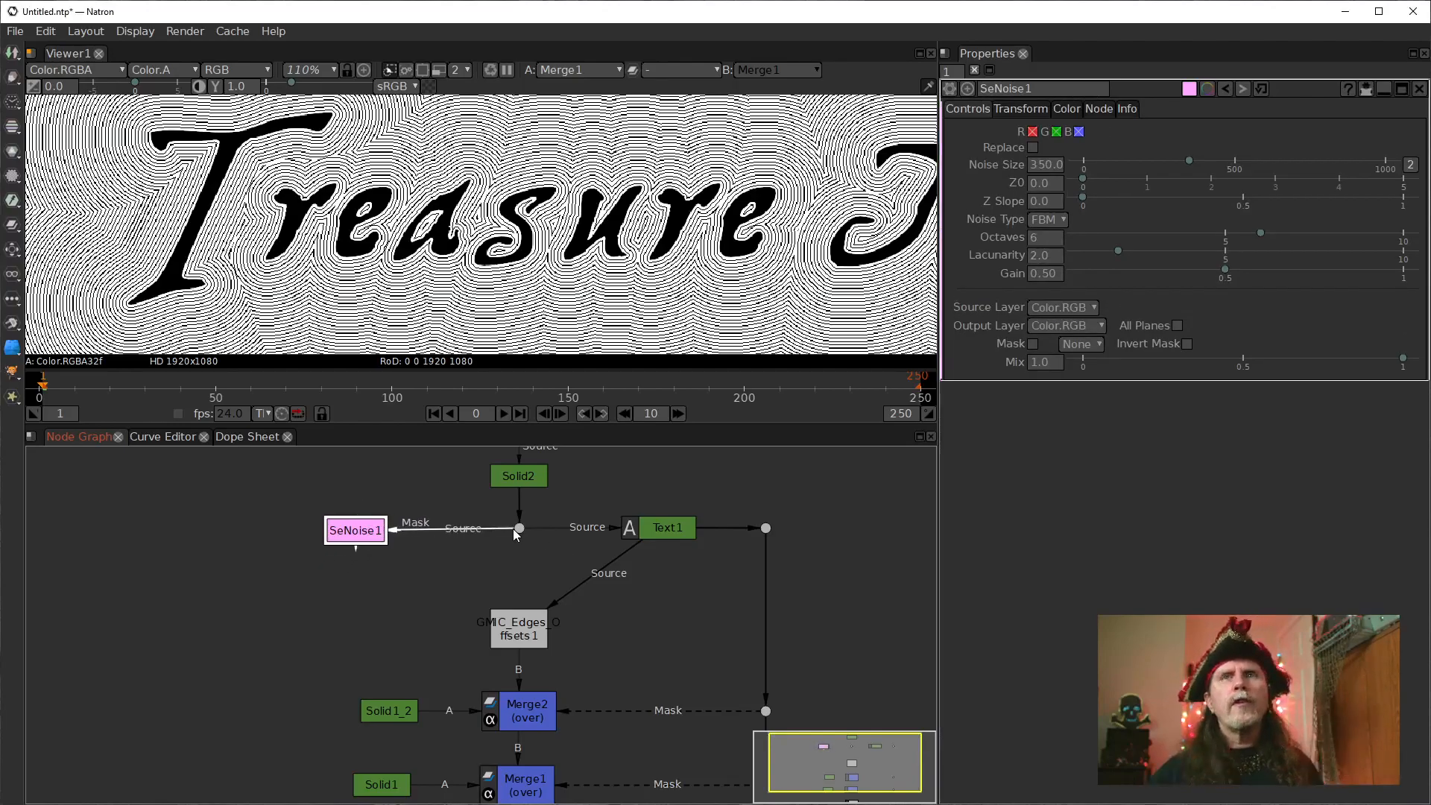
Make room around the edges offsets node, add a Merge with input B from the dot under Solid2, and show it in the viewer.
left_click_drag(522, 630, 618, 628)
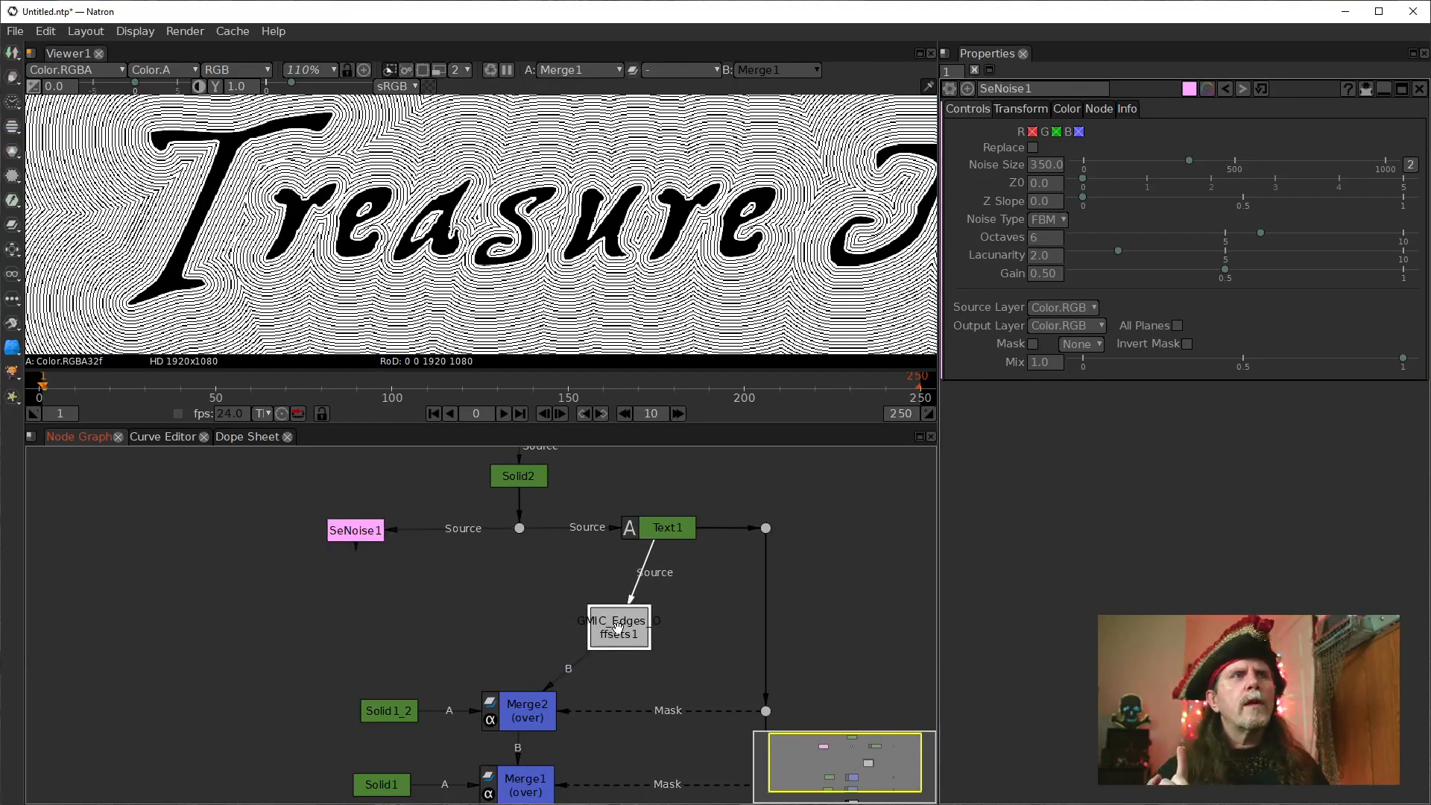
left_click_drag(356, 530, 307, 530)
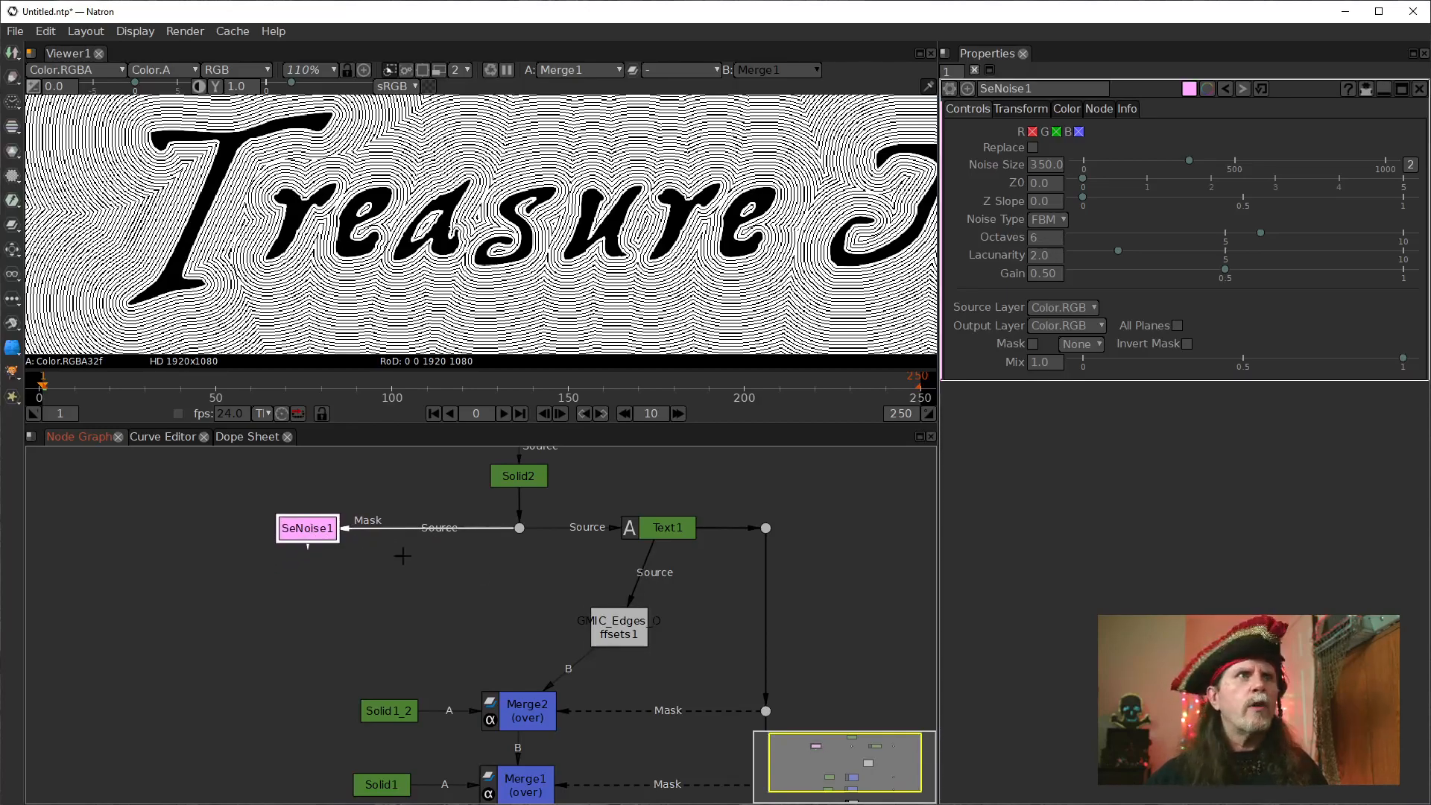
left_click(521, 591)
key("m")
left_click_drag(561, 607, 519, 529)
left_click_drag(507, 614, 425, 575)
key("1")
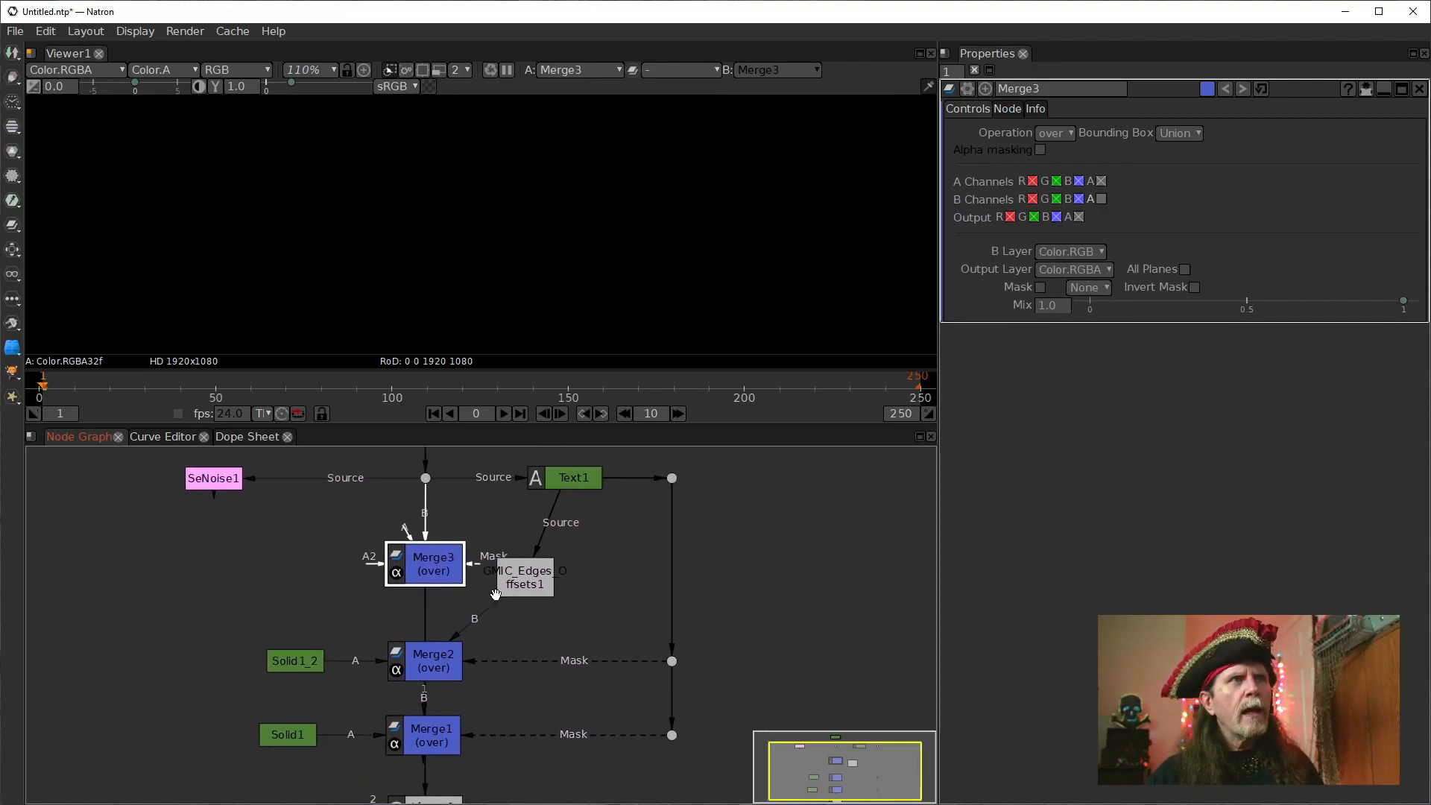
Move Viewer1 beside Merge3 below SeNoise1, and place the edges offsets node between Text1 and Merge2.
scroll(569, 651, "down", 5)
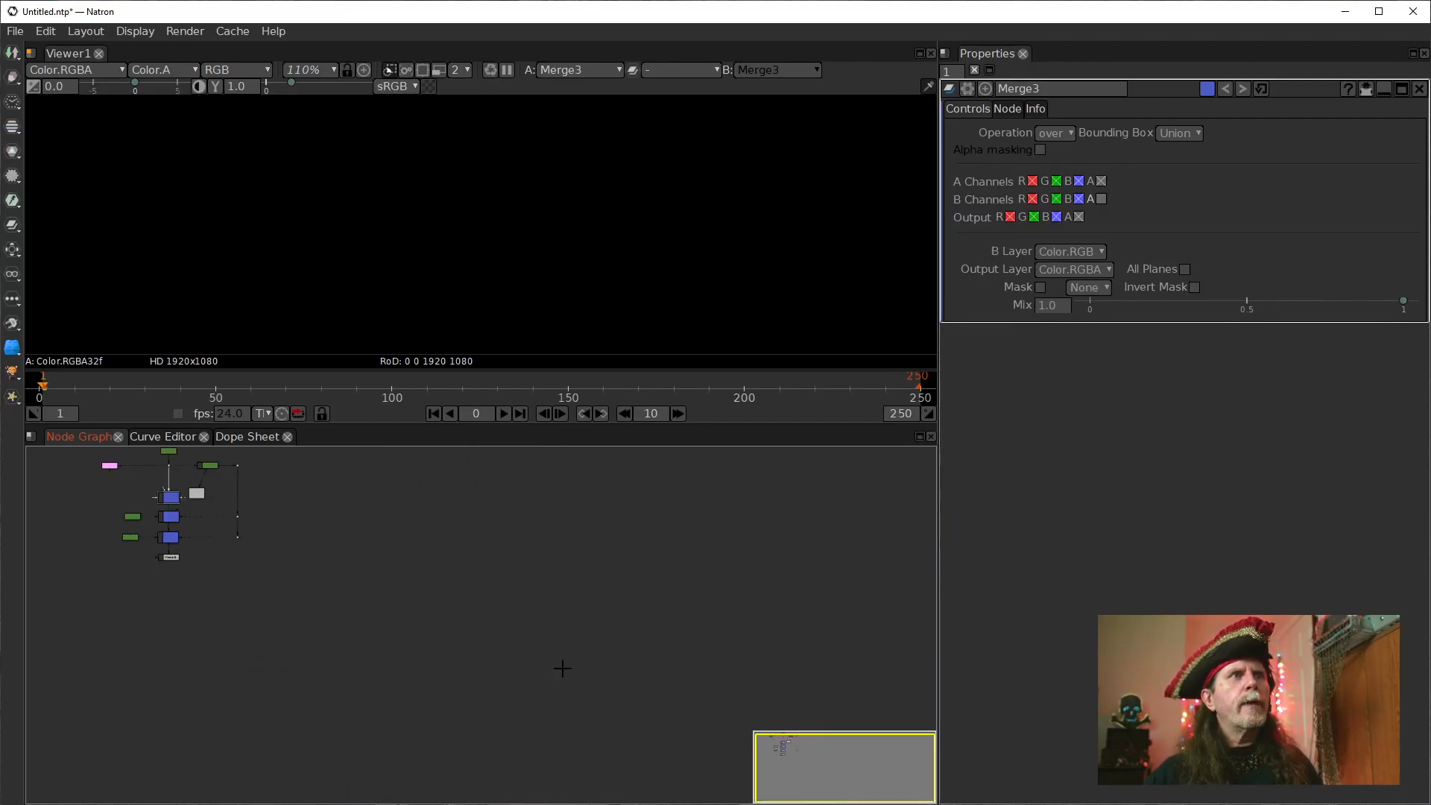
scroll(473, 616, "up", 1)
scroll(670, 709, "up", 2)
scroll(511, 681, "up", 2)
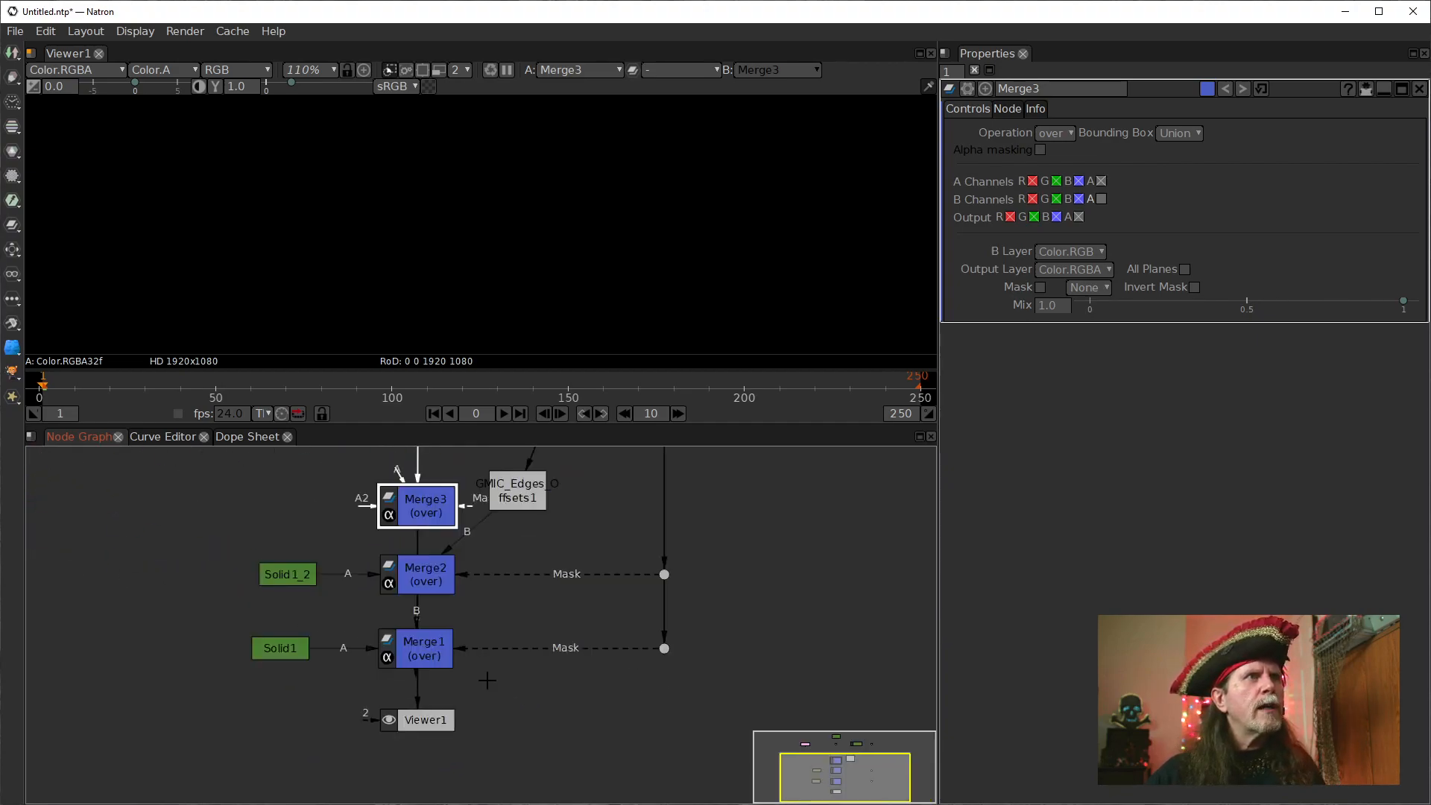
left_click_drag(422, 712, 233, 474)
left_click_drag(503, 472, 566, 626)
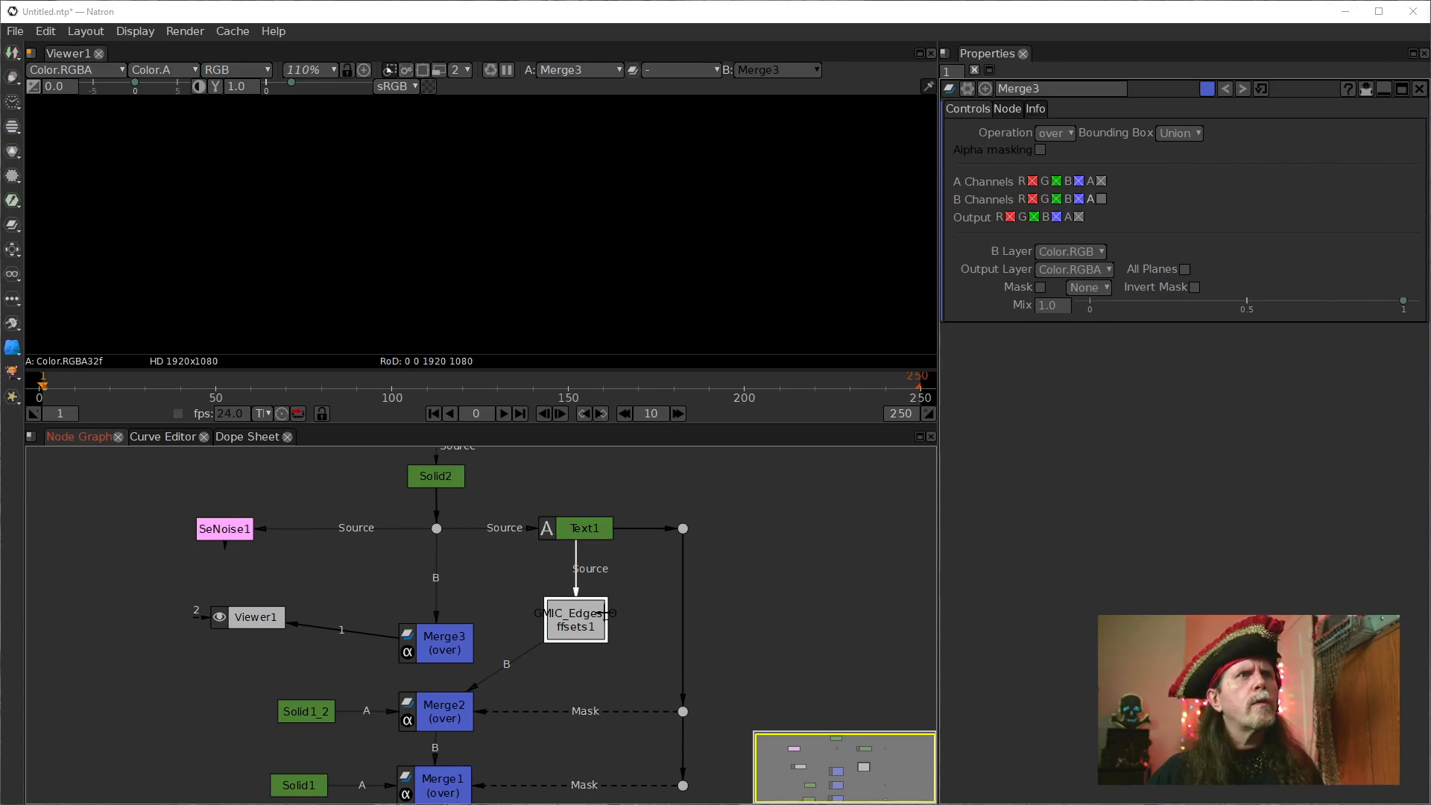
left_click_drag(594, 612, 538, 617)
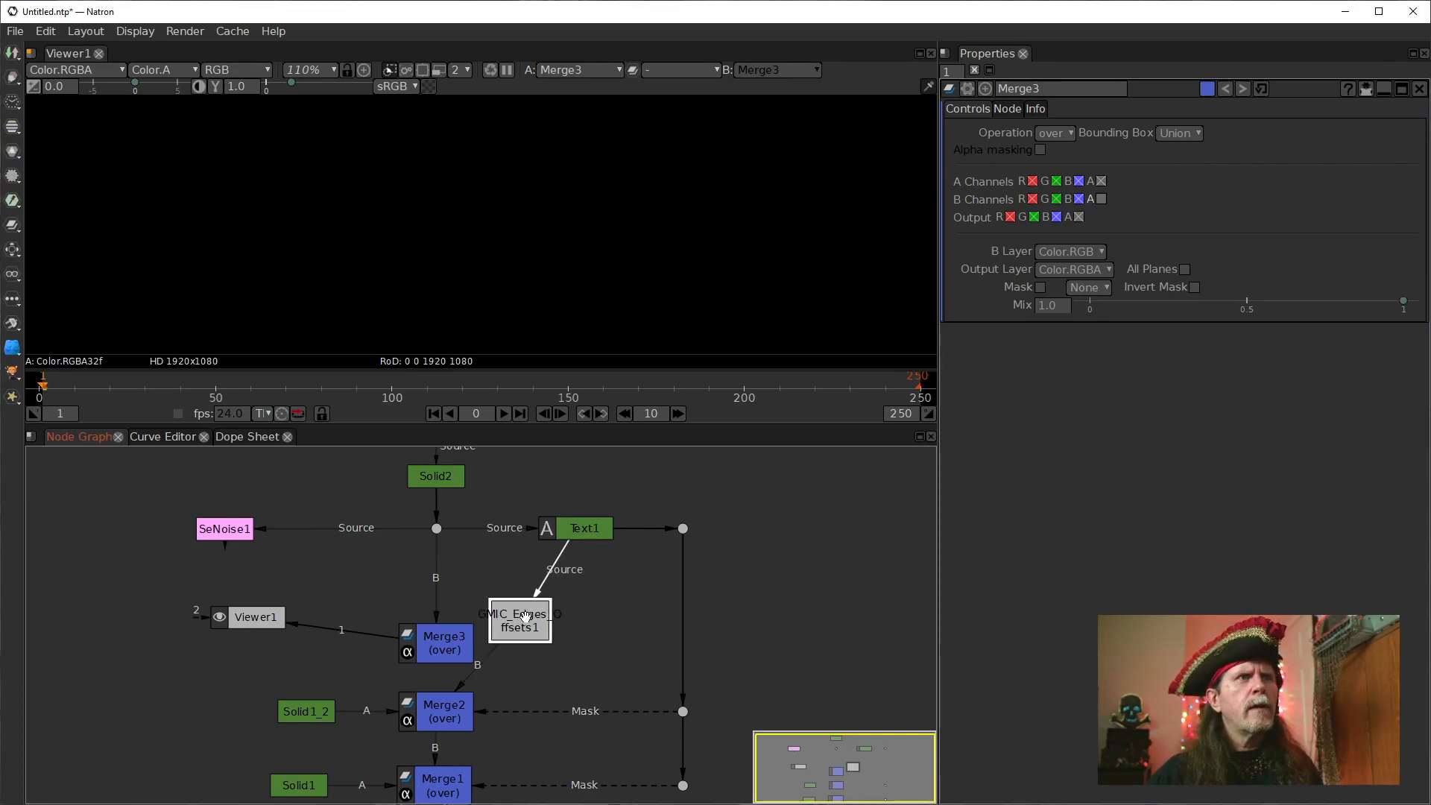
left_click(587, 539)
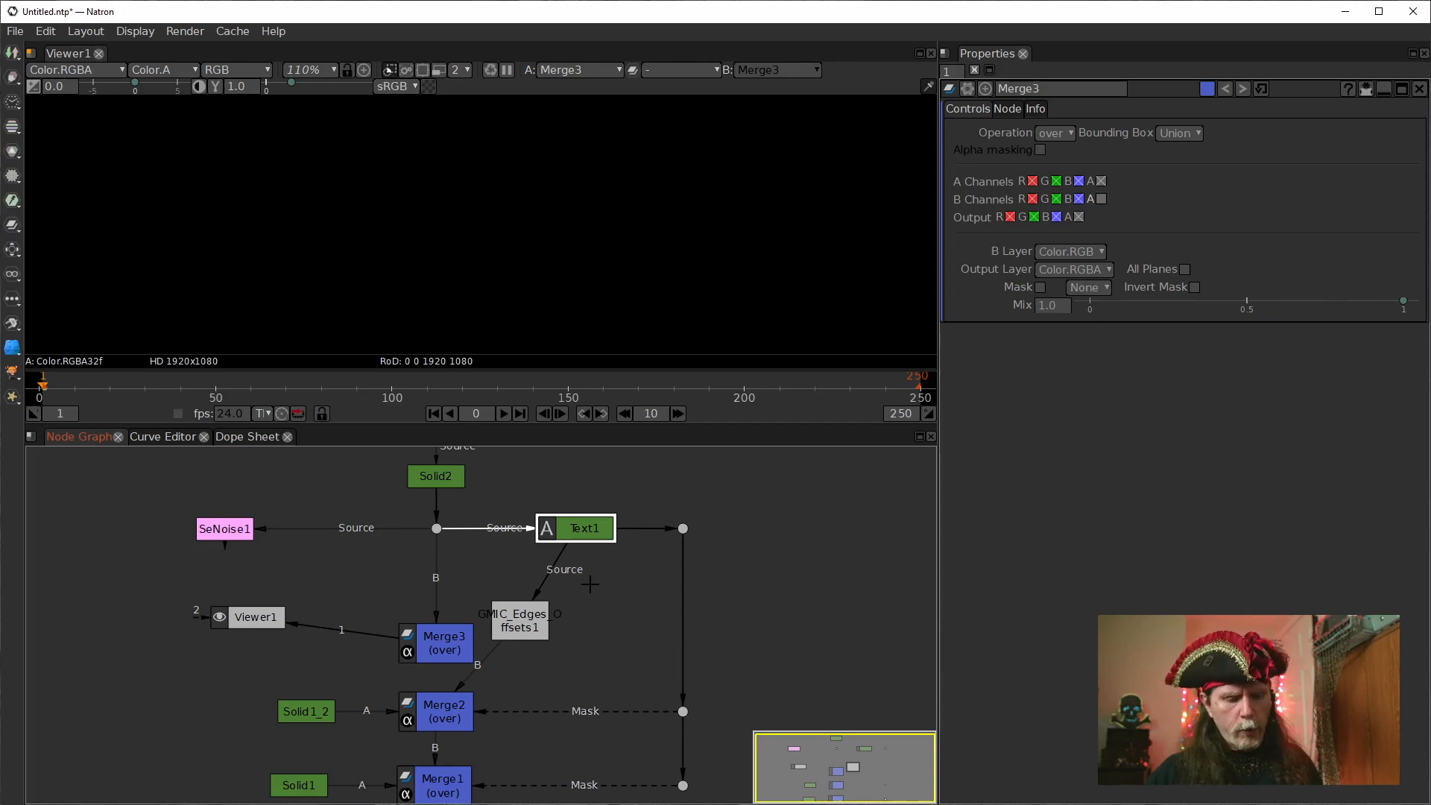
key("Tab")
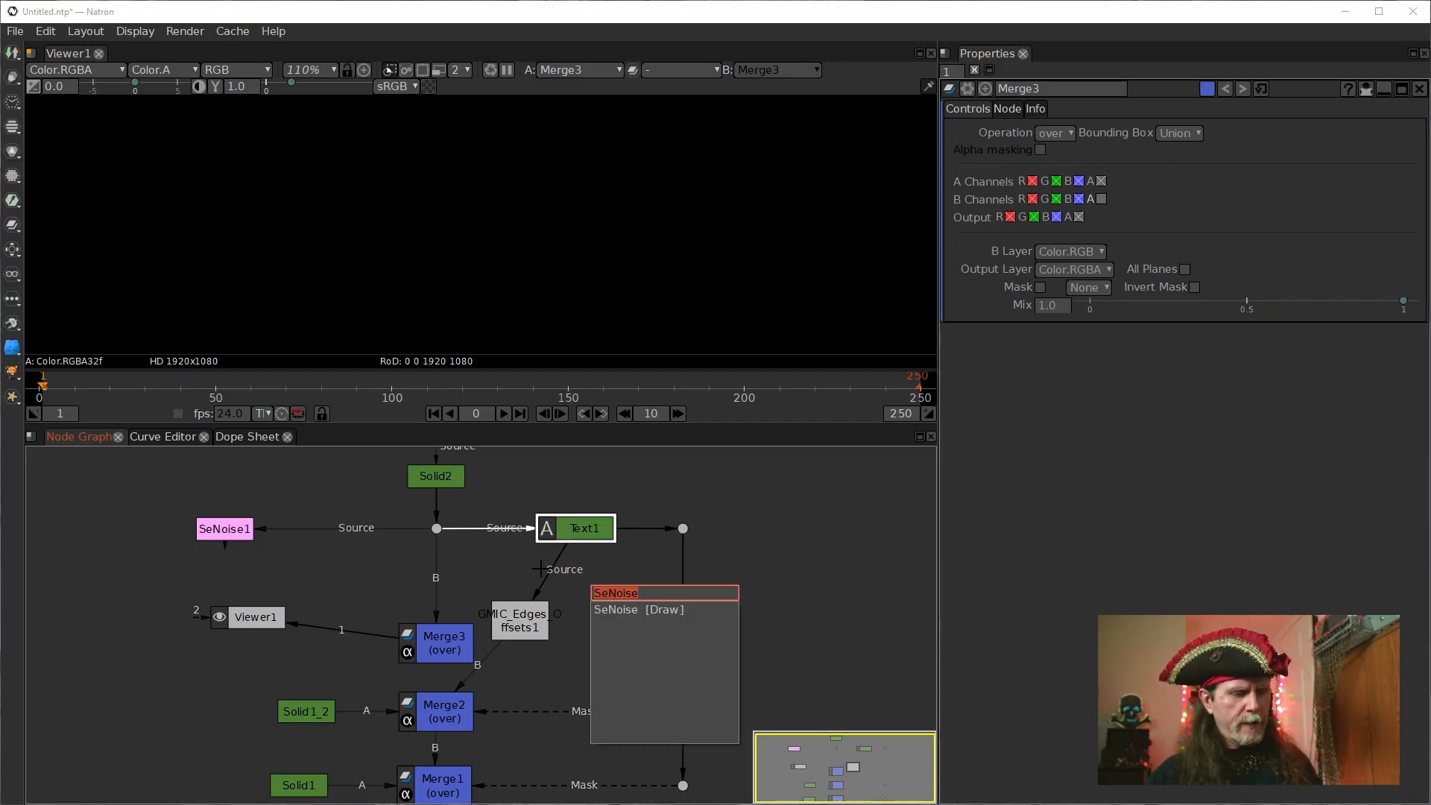
left_click(573, 581)
Show Text1 in the viewer and insert an ErodeSmooth node directly after it.
left_click(570, 531)
key("1")
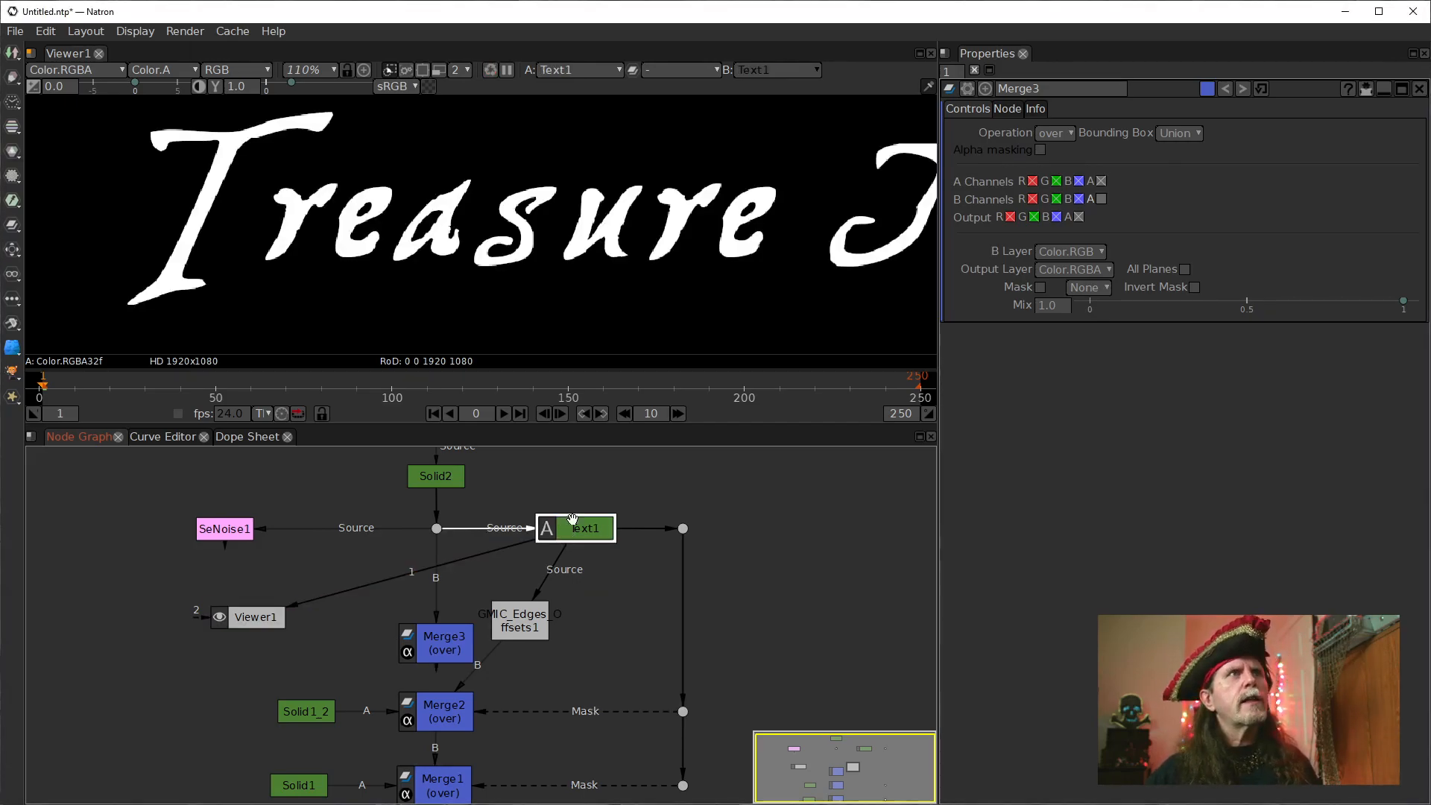
left_click(573, 536)
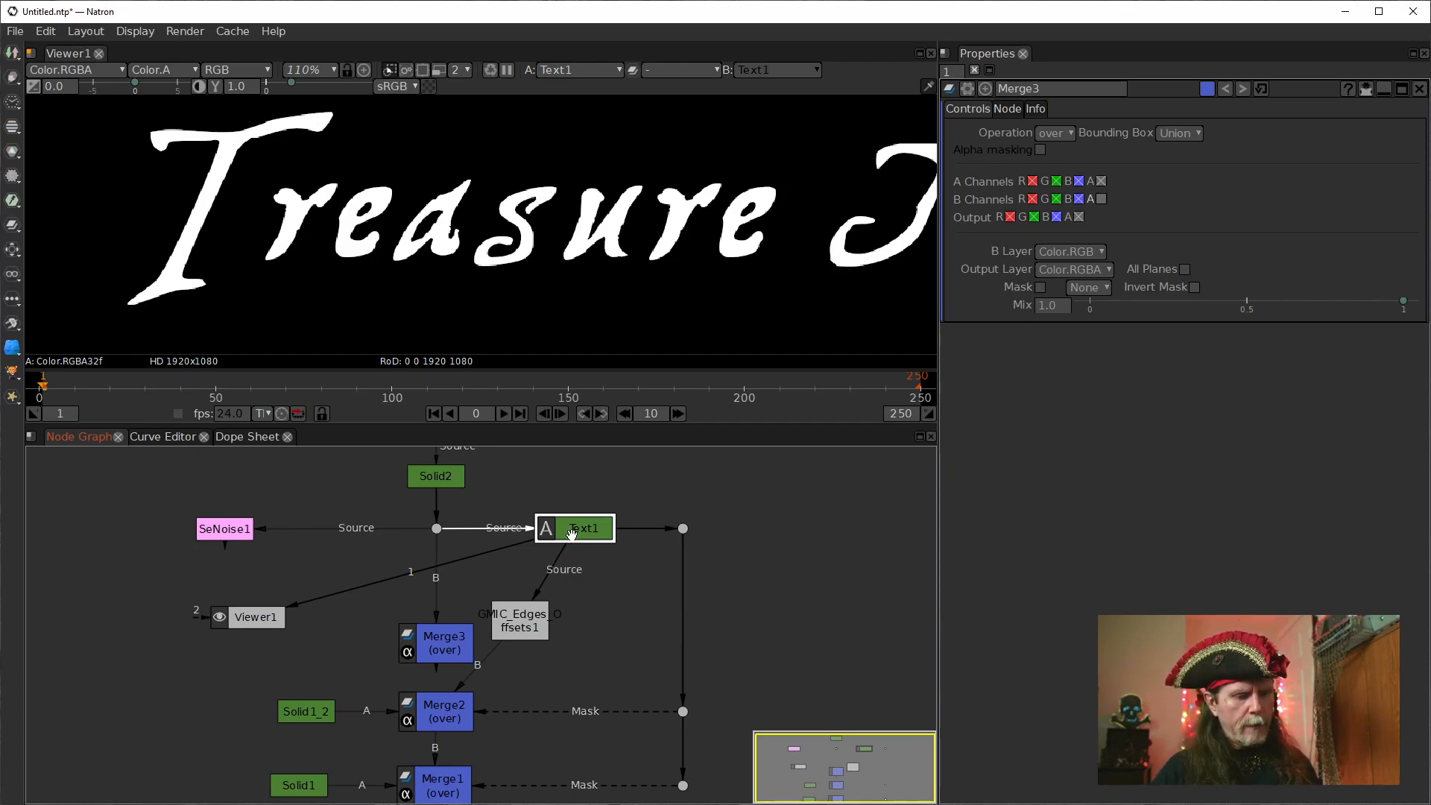
key("Tab")
type("erdo")
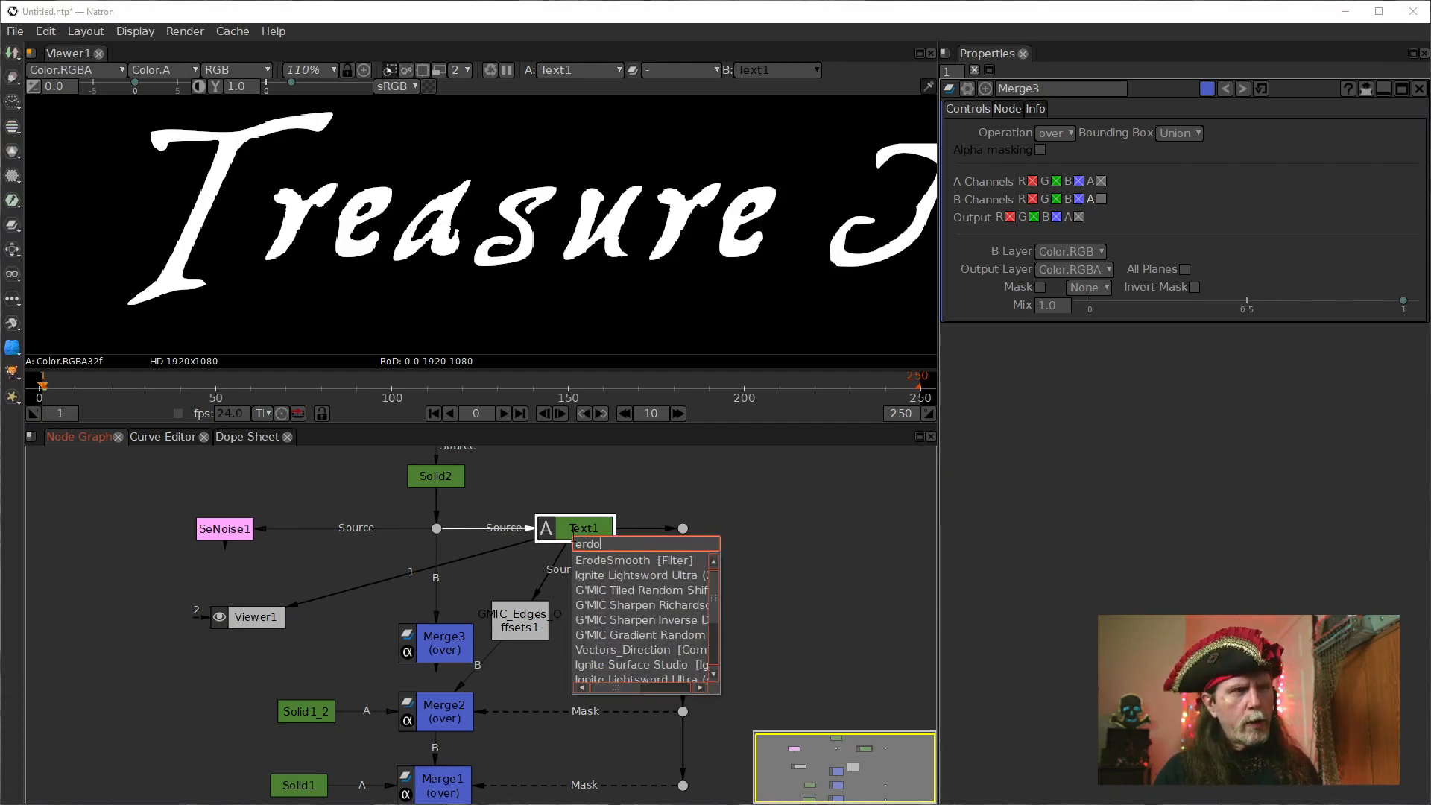
left_click(616, 560)
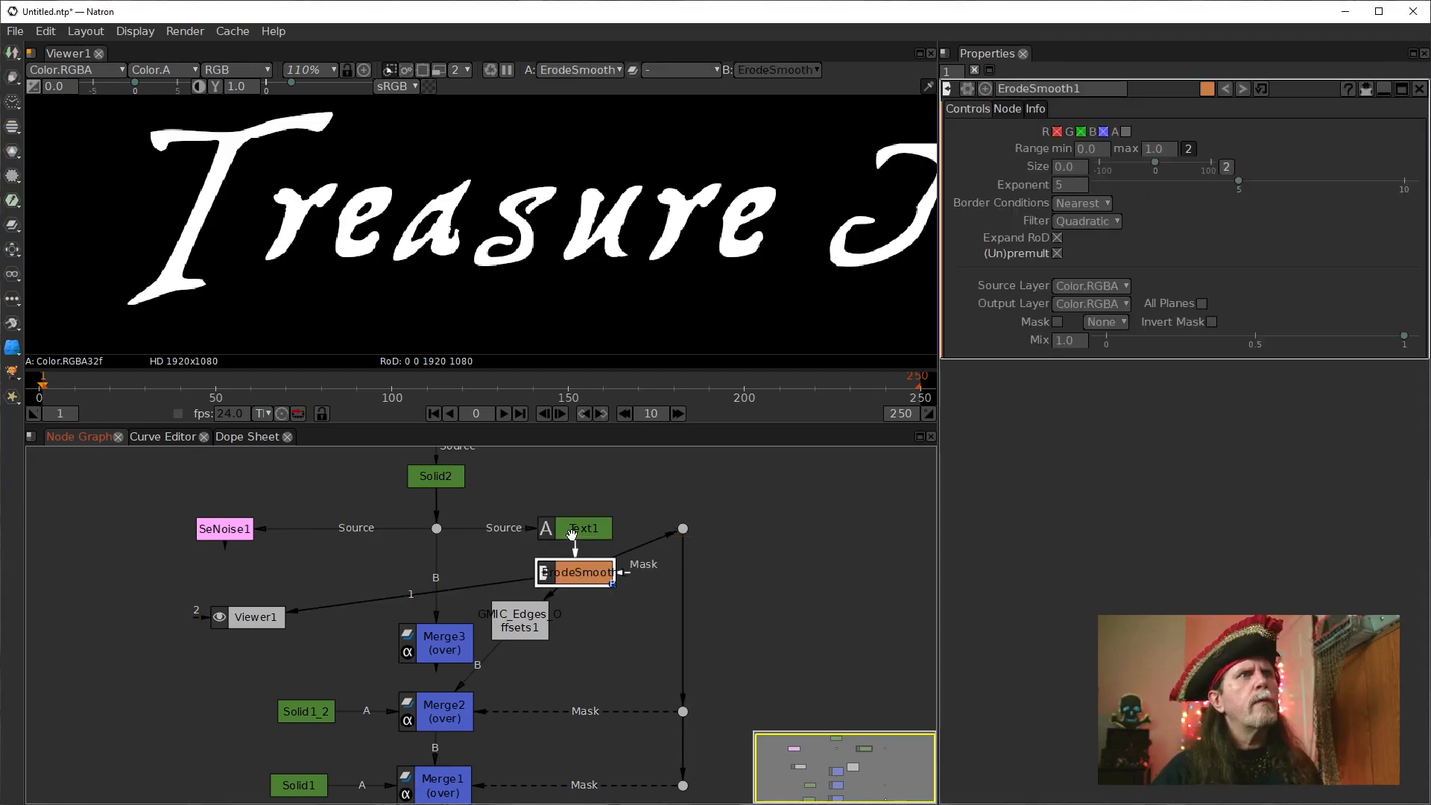
Arrange ErodeSmooth1 directly below Text1, to the right of the edges offsets node.
left_click_drag(615, 561, 606, 528)
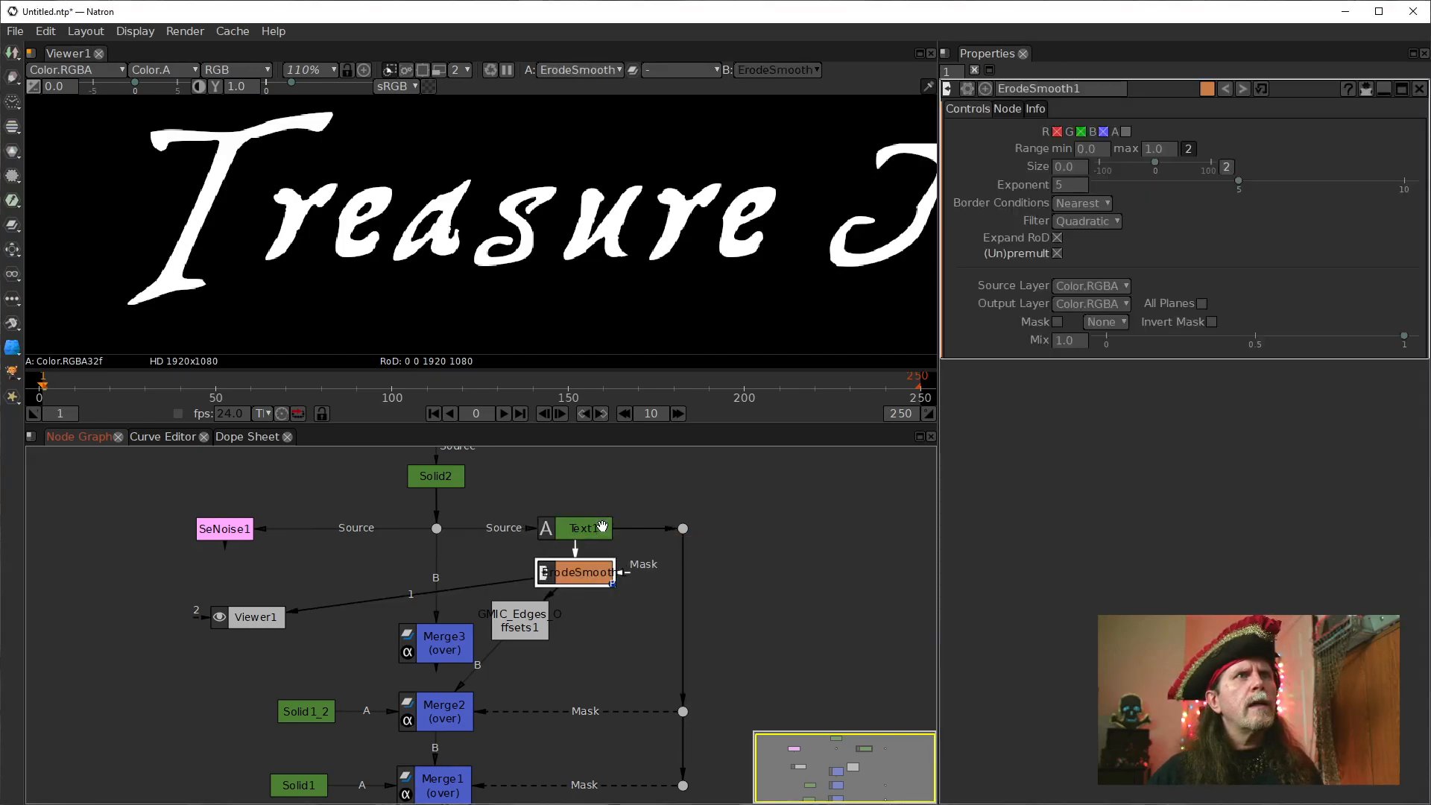
mouse_move(597, 581)
left_mouse_down()
mouse_move(630, 585)
mouse_move(589, 591)
left_mouse_up()
left_click_drag(753, 667, 748, 636)
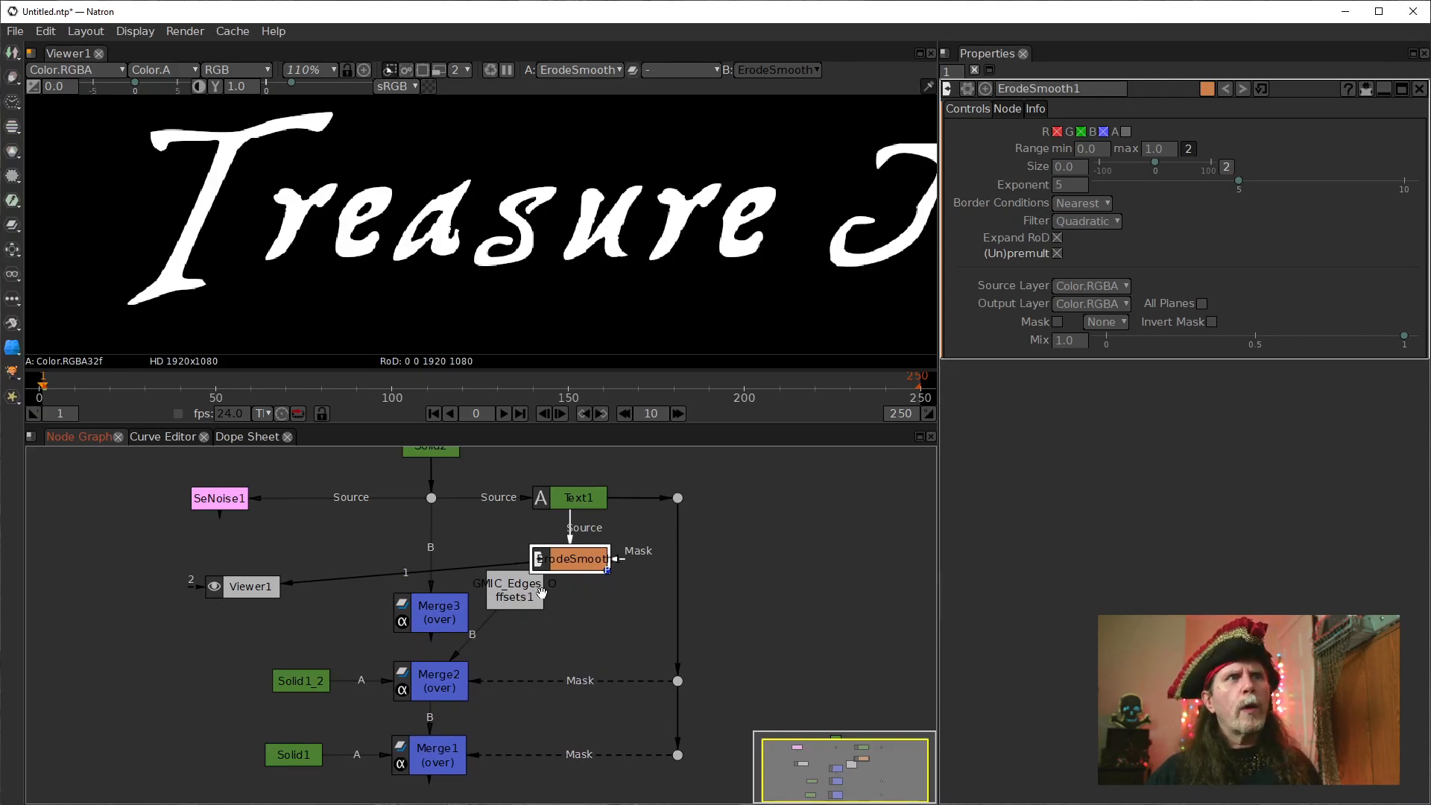
left_click_drag(575, 563, 597, 590)
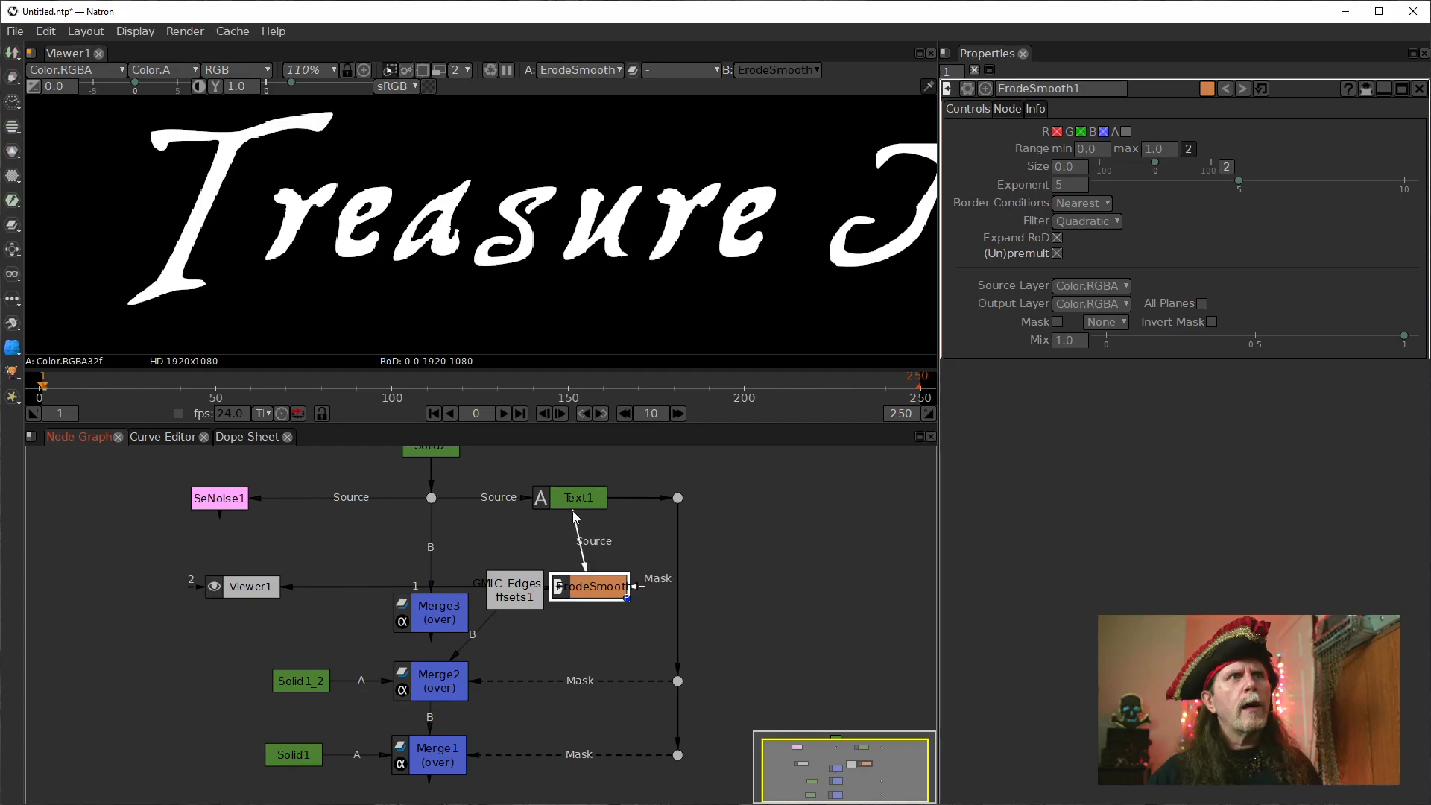
left_click_drag(563, 505, 582, 505)
left_click_drag(593, 580, 595, 556)
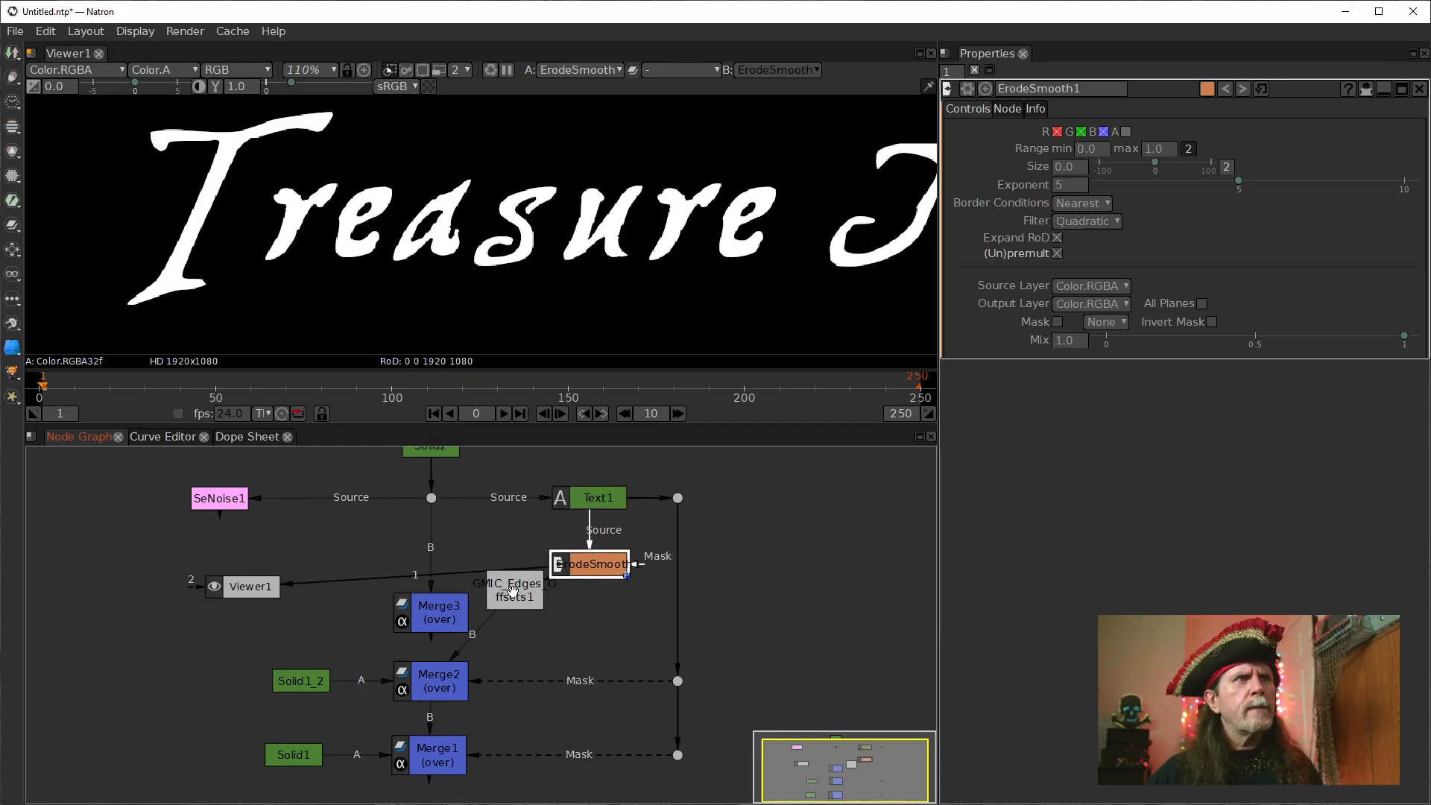
Place Merge3 just below the dot under Solid2 and insert the edges offsets node between Merge3 and Merge2.
left_click_drag(435, 613, 429, 555)
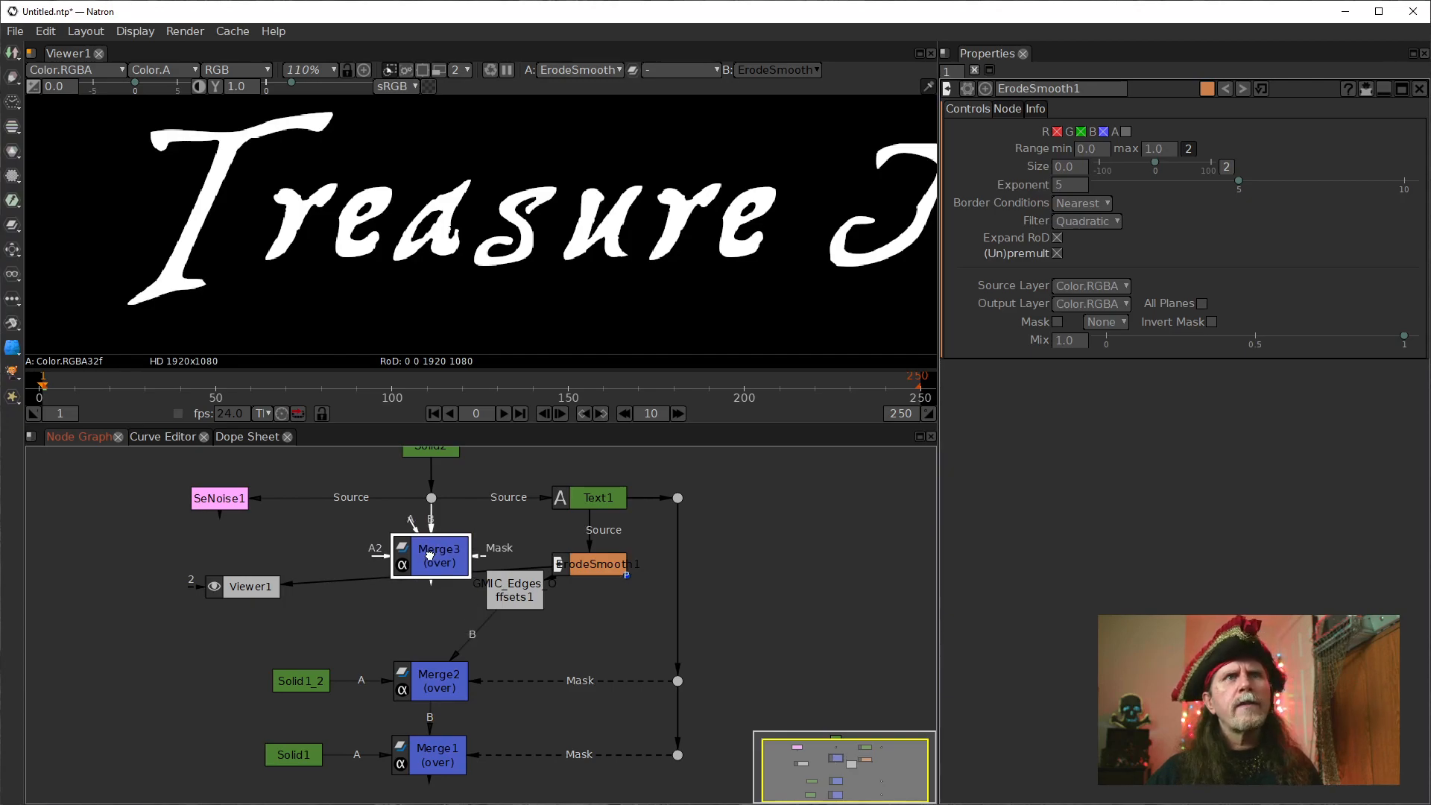
left_click_drag(525, 596, 469, 634)
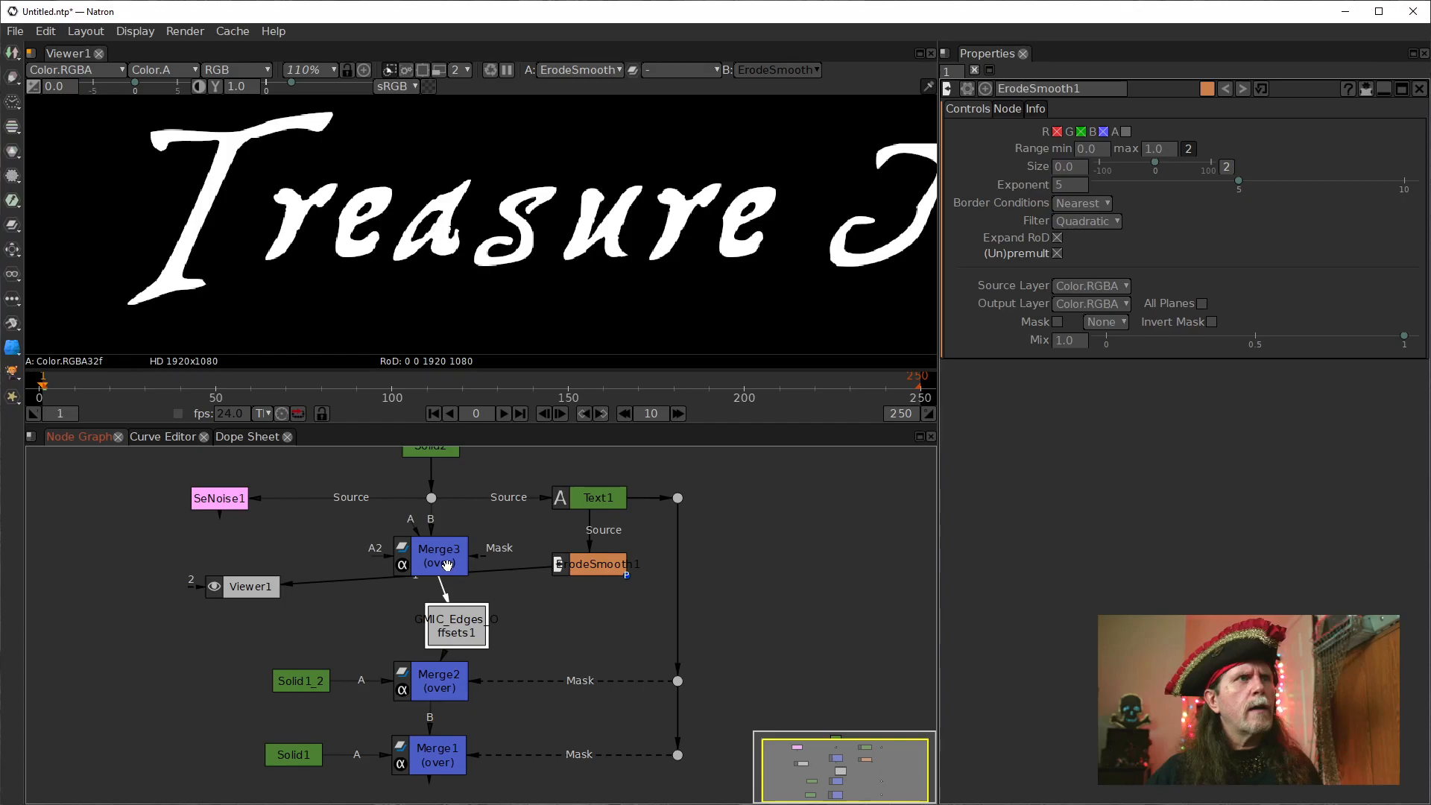
left_click_drag(429, 555, 429, 547)
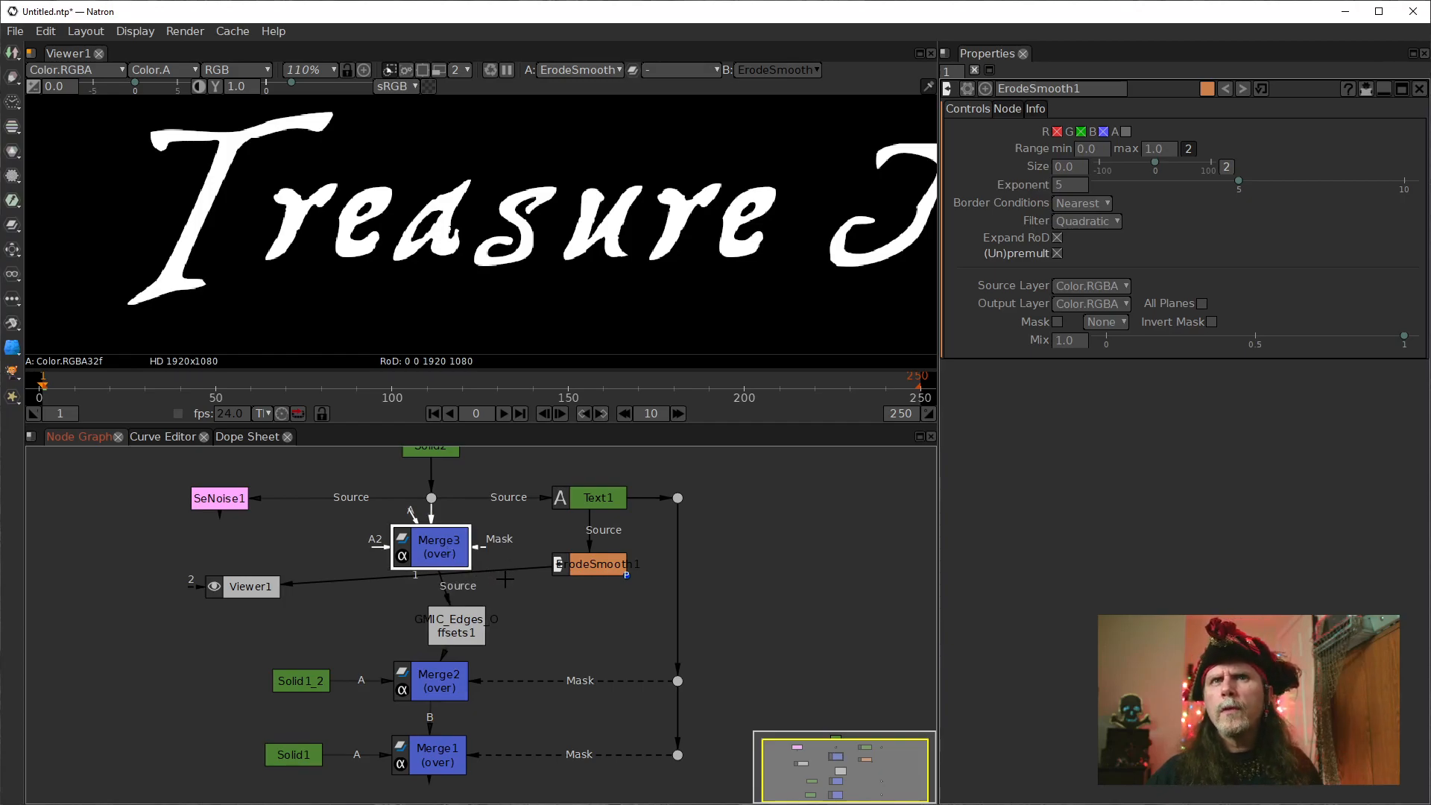
Connect Merge3's A input to ErodeSmooth1 and align the two nodes horizontally.
key("1")
left_click_drag(487, 541, 596, 547)
key("1")
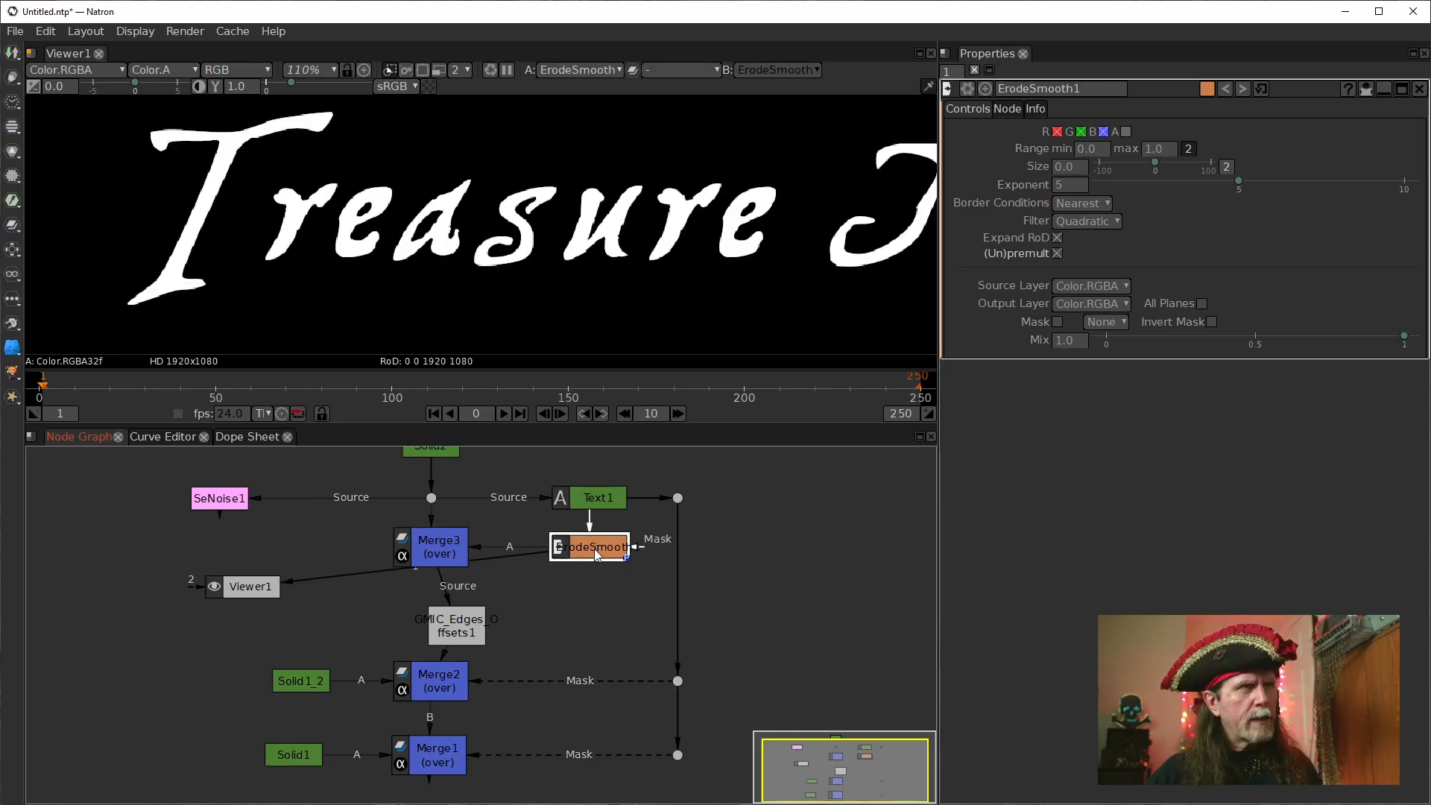
left_click(459, 542)
left_click(606, 549)
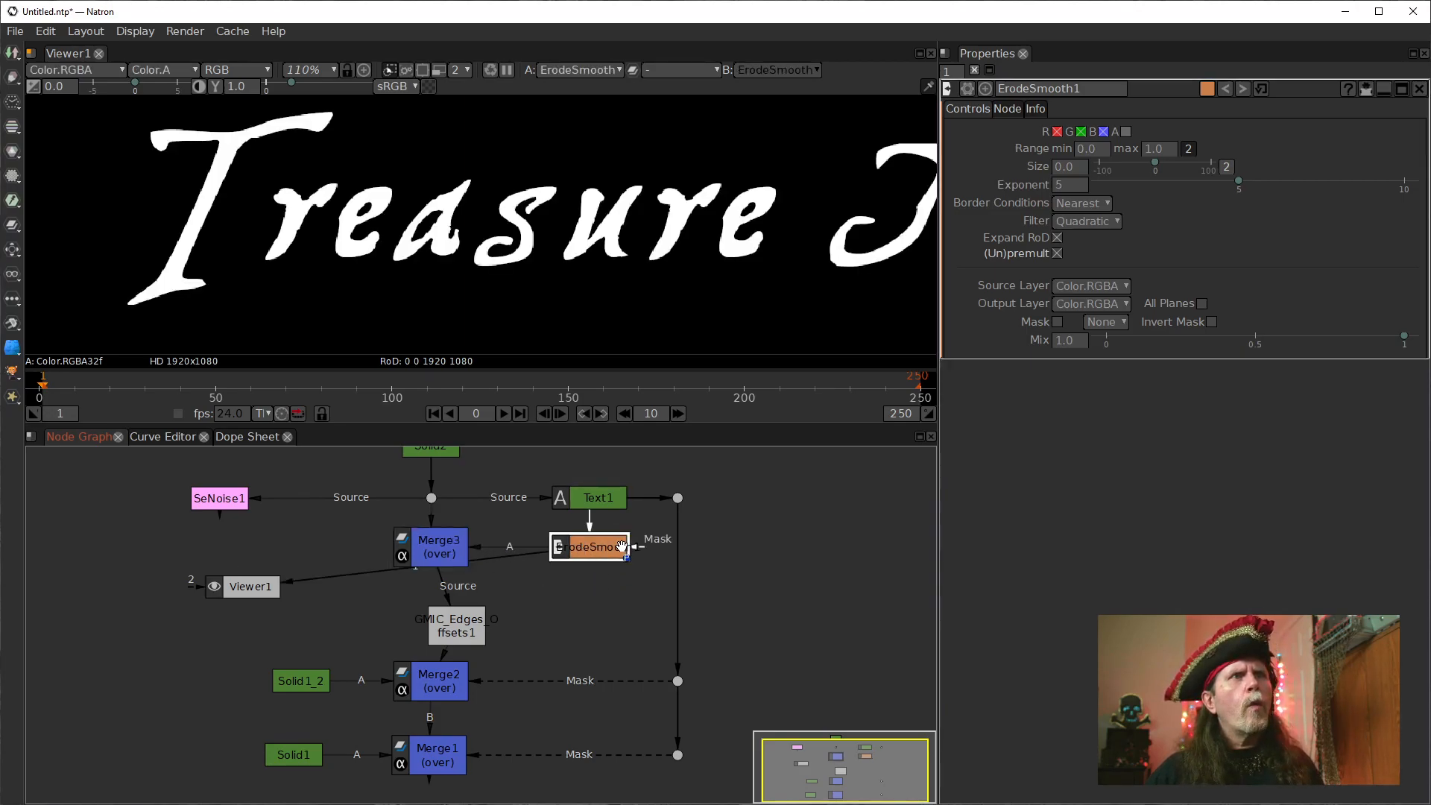
left_click(441, 558)
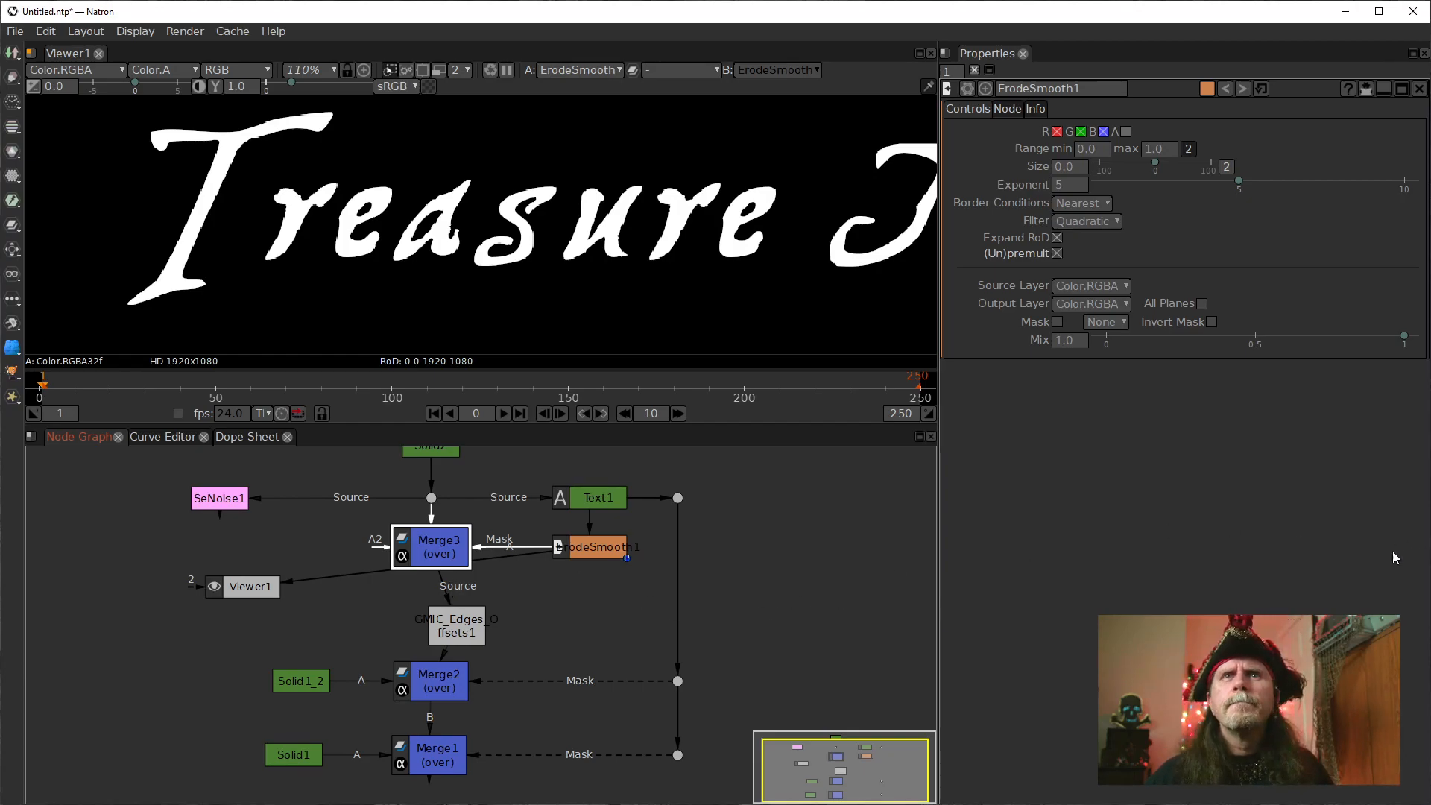
Disconnect Merge3's B input, delete Merge3, and align the edges offsets node above Merge2.
left_click_drag(432, 519, 283, 602)
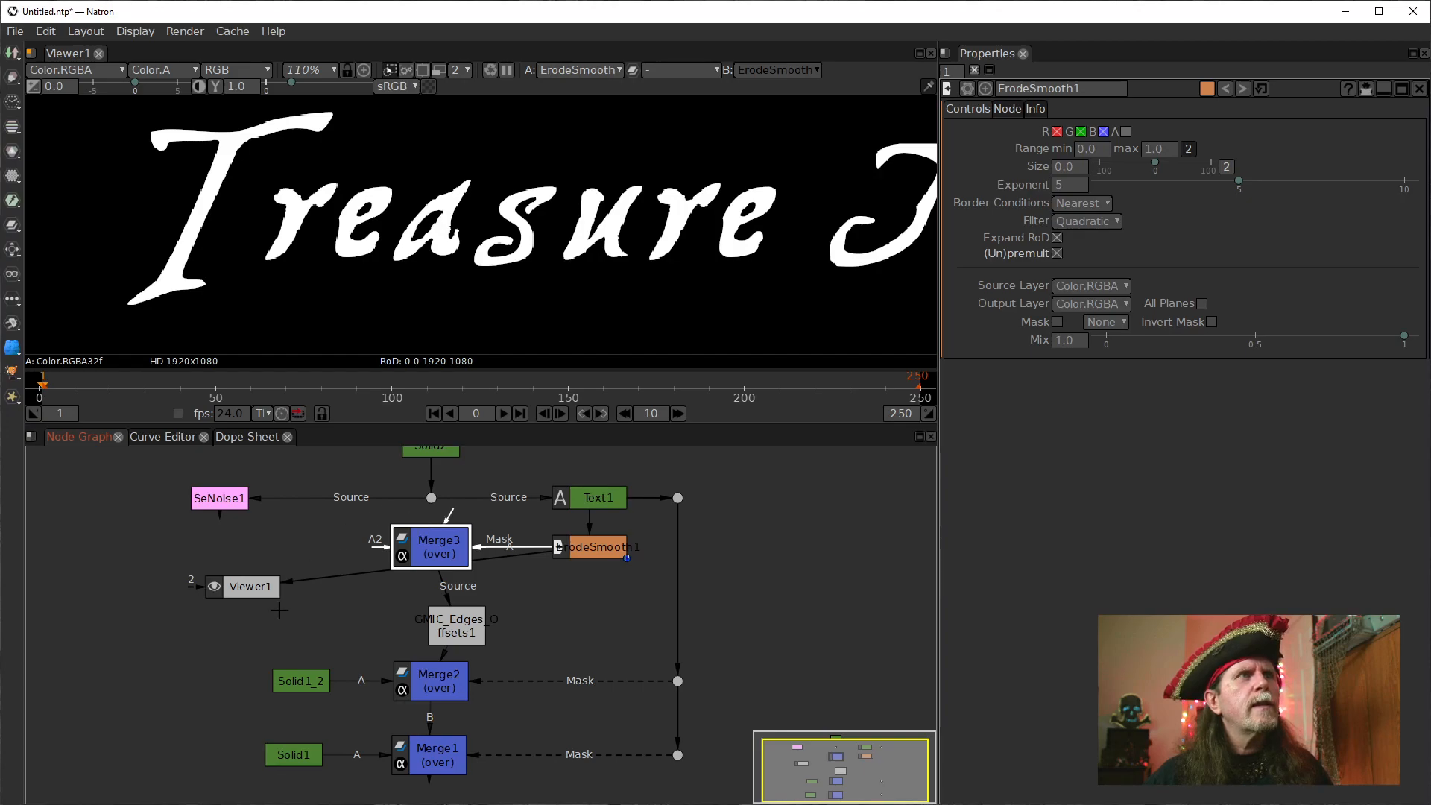
key("Delete")
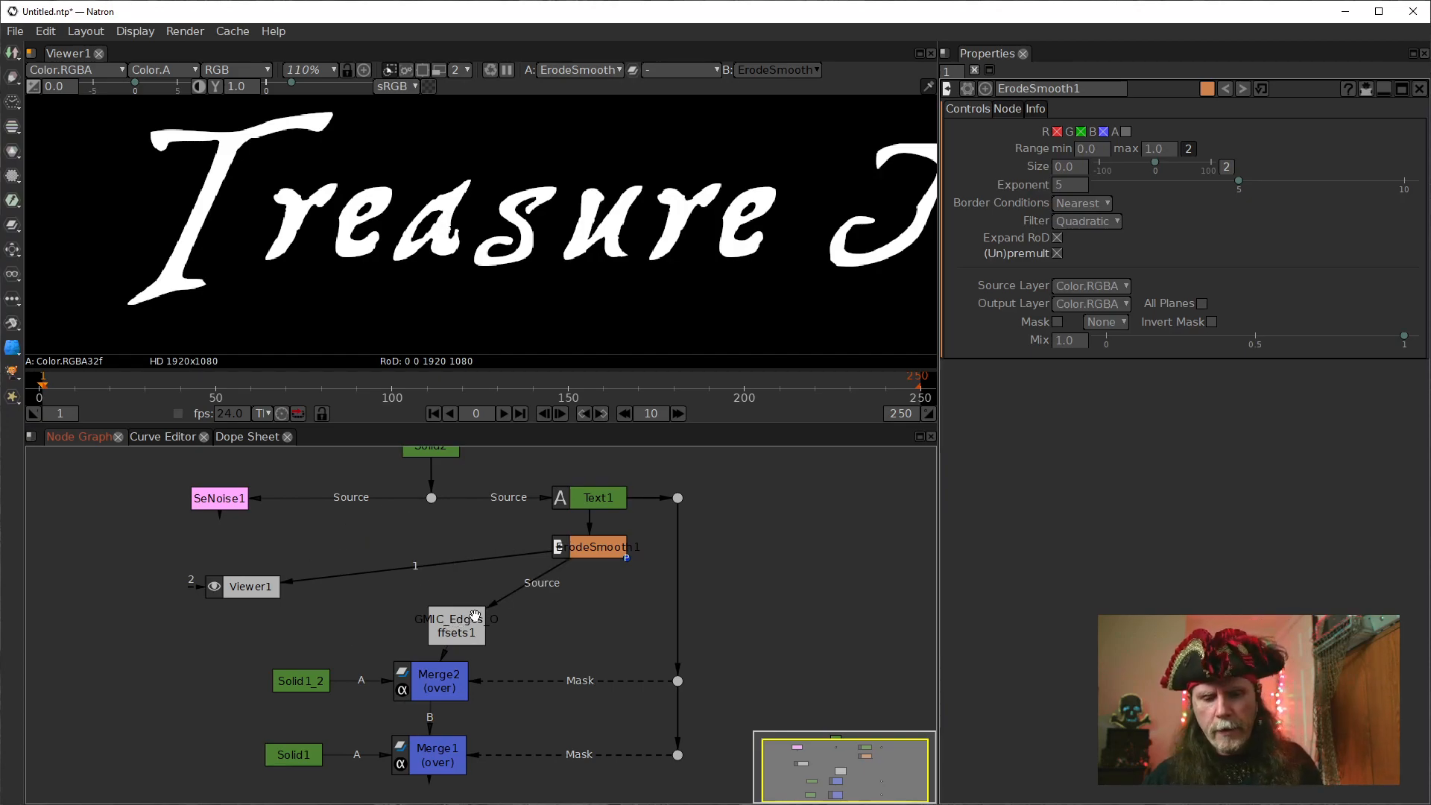
mouse_move(457, 625)
left_mouse_down()
mouse_move(430, 616)
mouse_move(432, 632)
left_mouse_up()
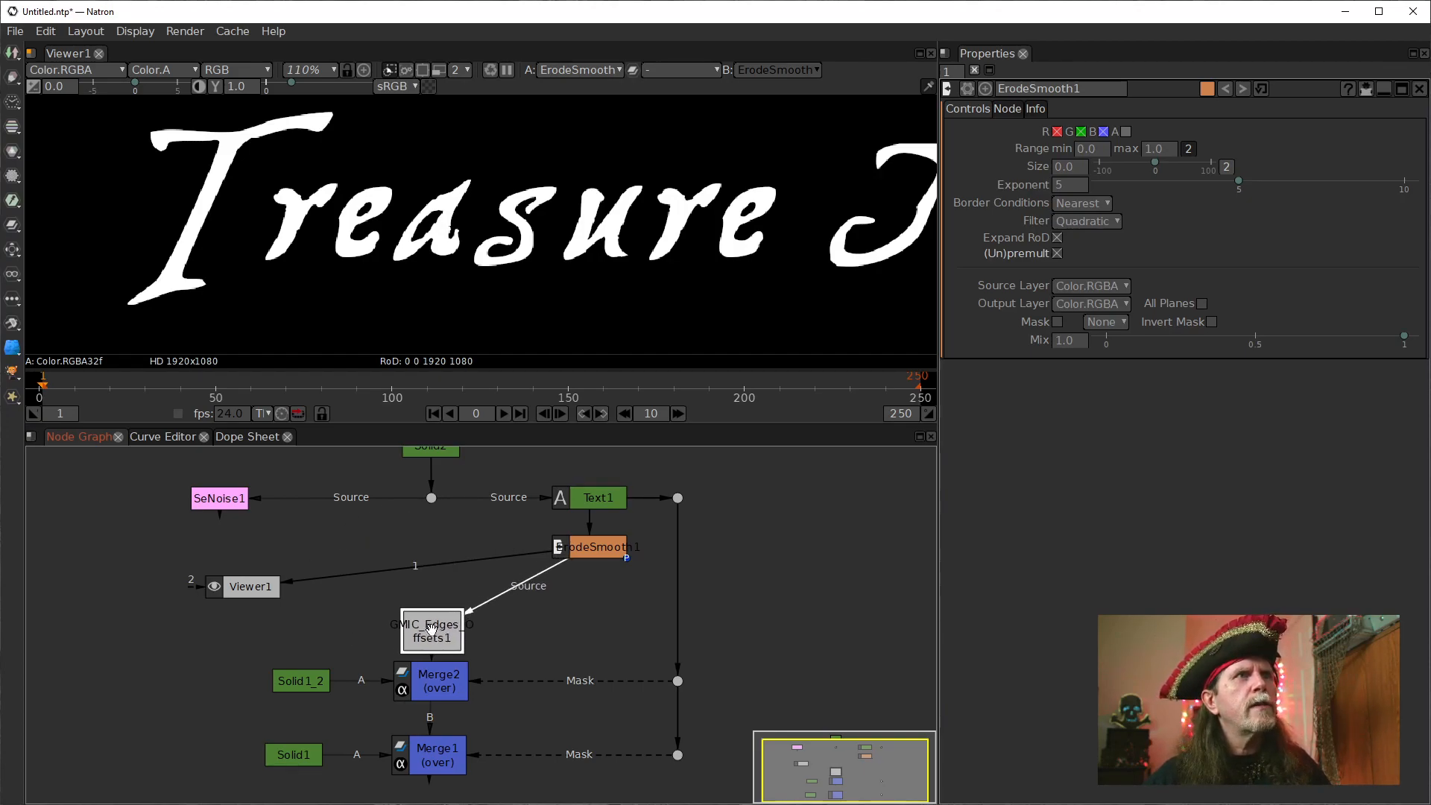
Stack Text1 and ErodeSmooth1 vertically between the dot below Solid2 and the edges offsets node.
left_click_drag(613, 551, 546, 551)
left_click(600, 497)
left_click_drag(600, 497, 427, 526)
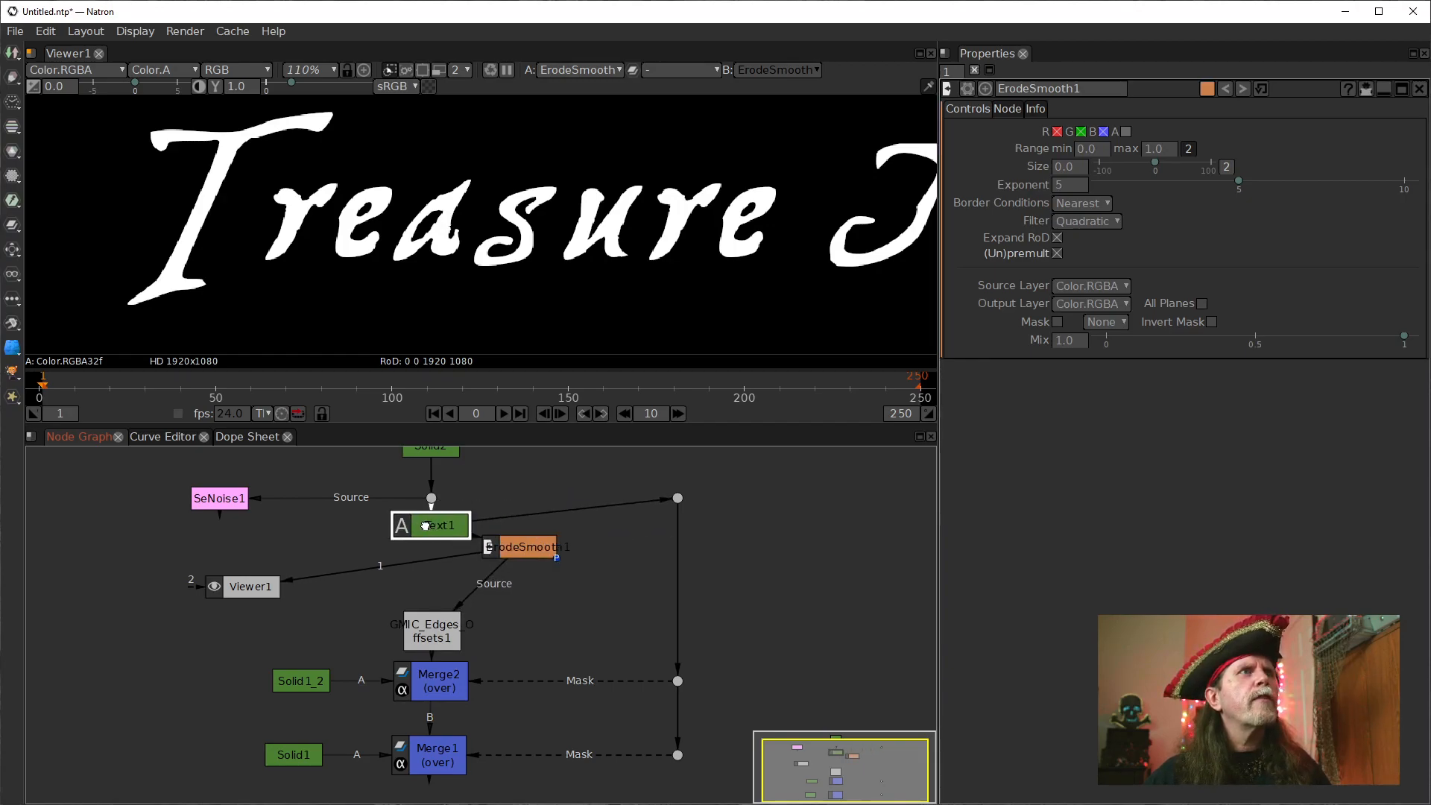
left_click_drag(510, 548, 422, 549)
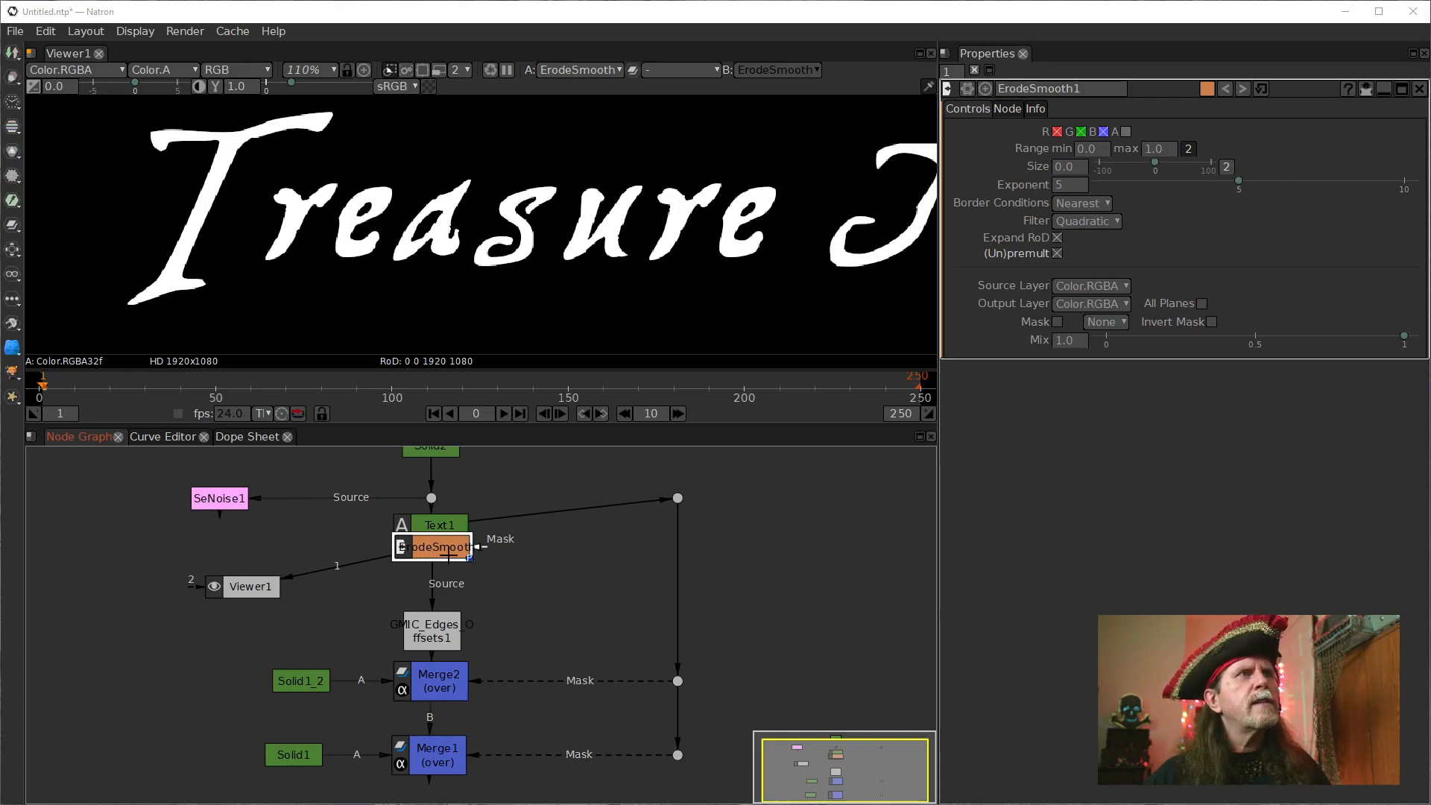
left_click_drag(445, 539, 447, 579)
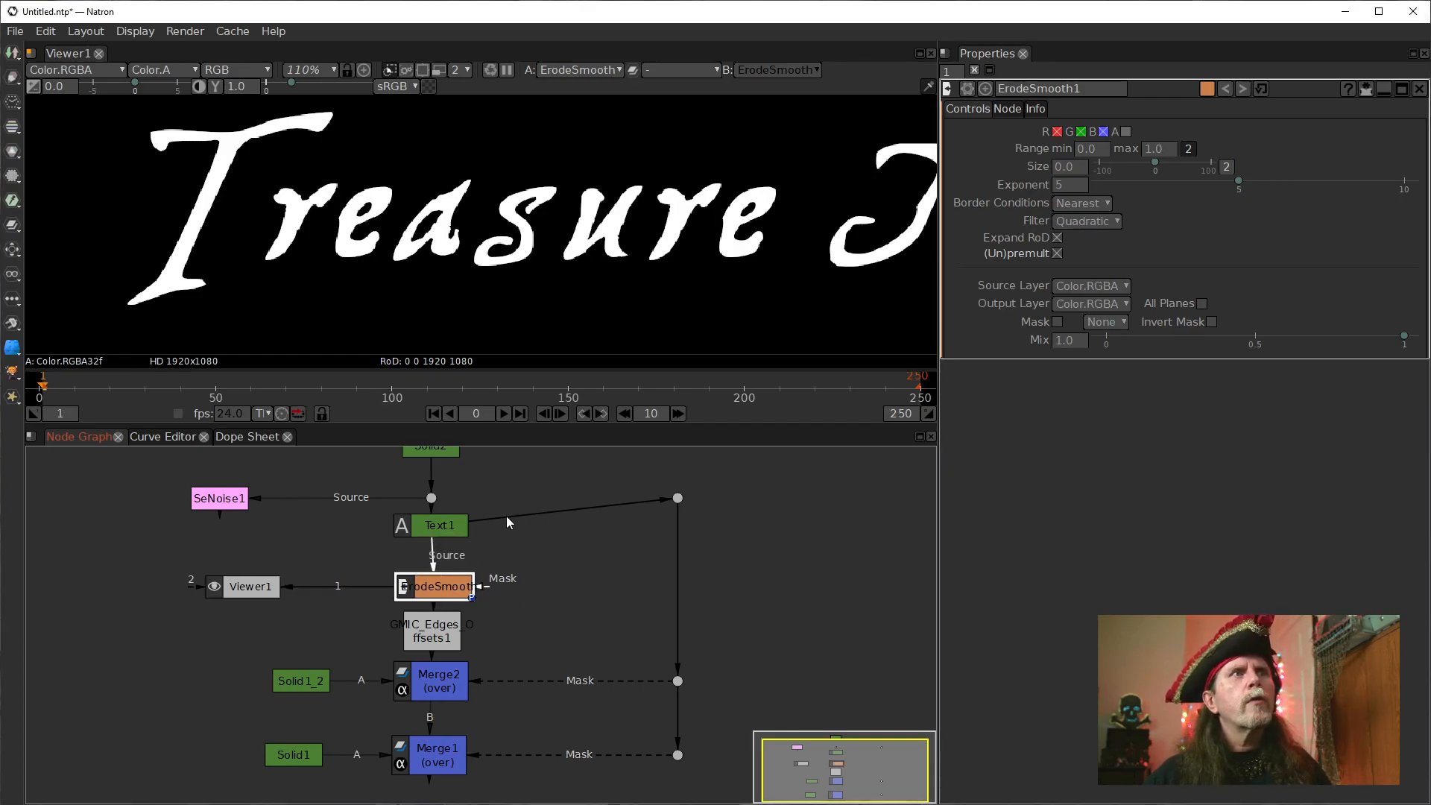
Align the mask dot horizontally with Text1, and line up ErodeSmooth1 and Viewer1 on one row below.
left_click(678, 498)
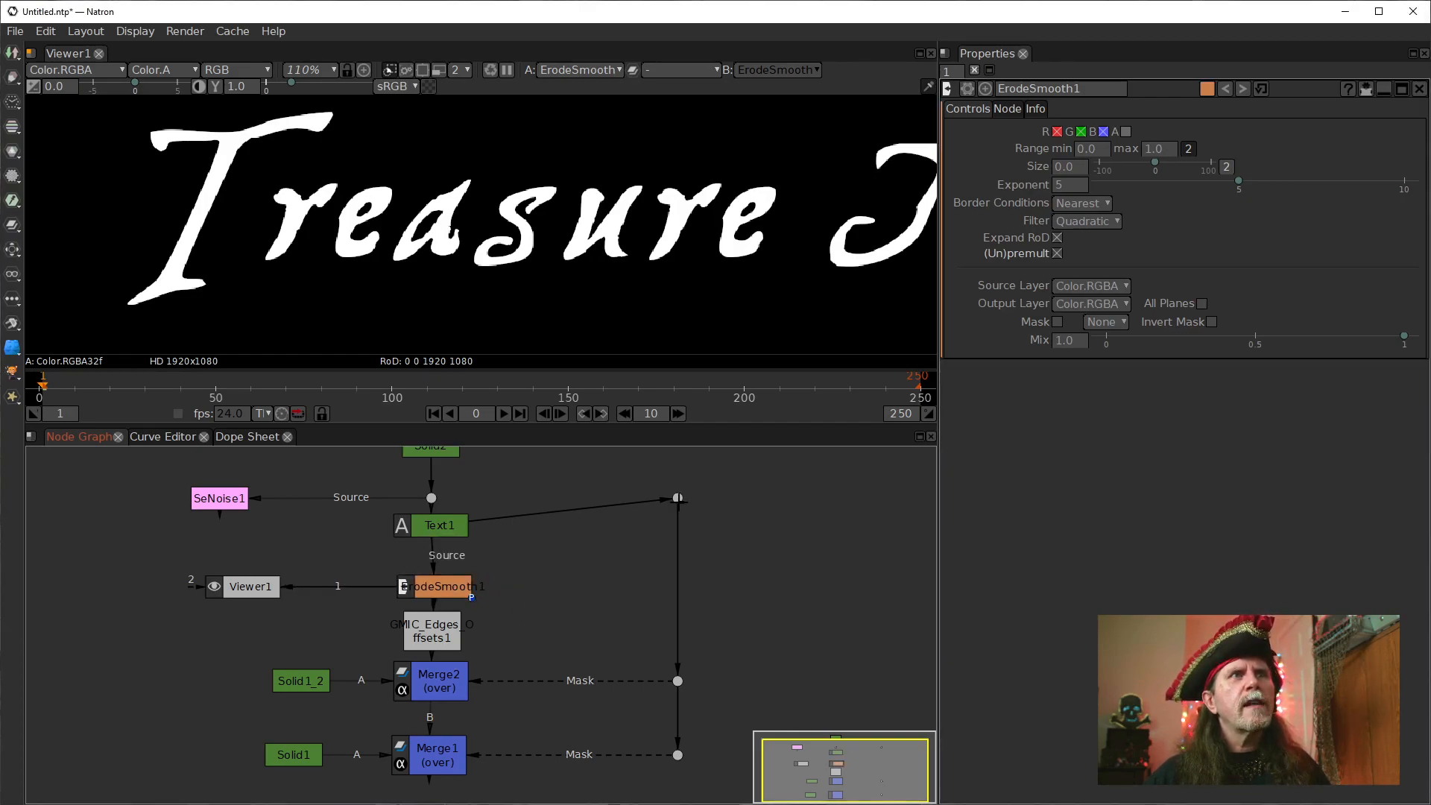
left_click_drag(678, 498, 678, 525)
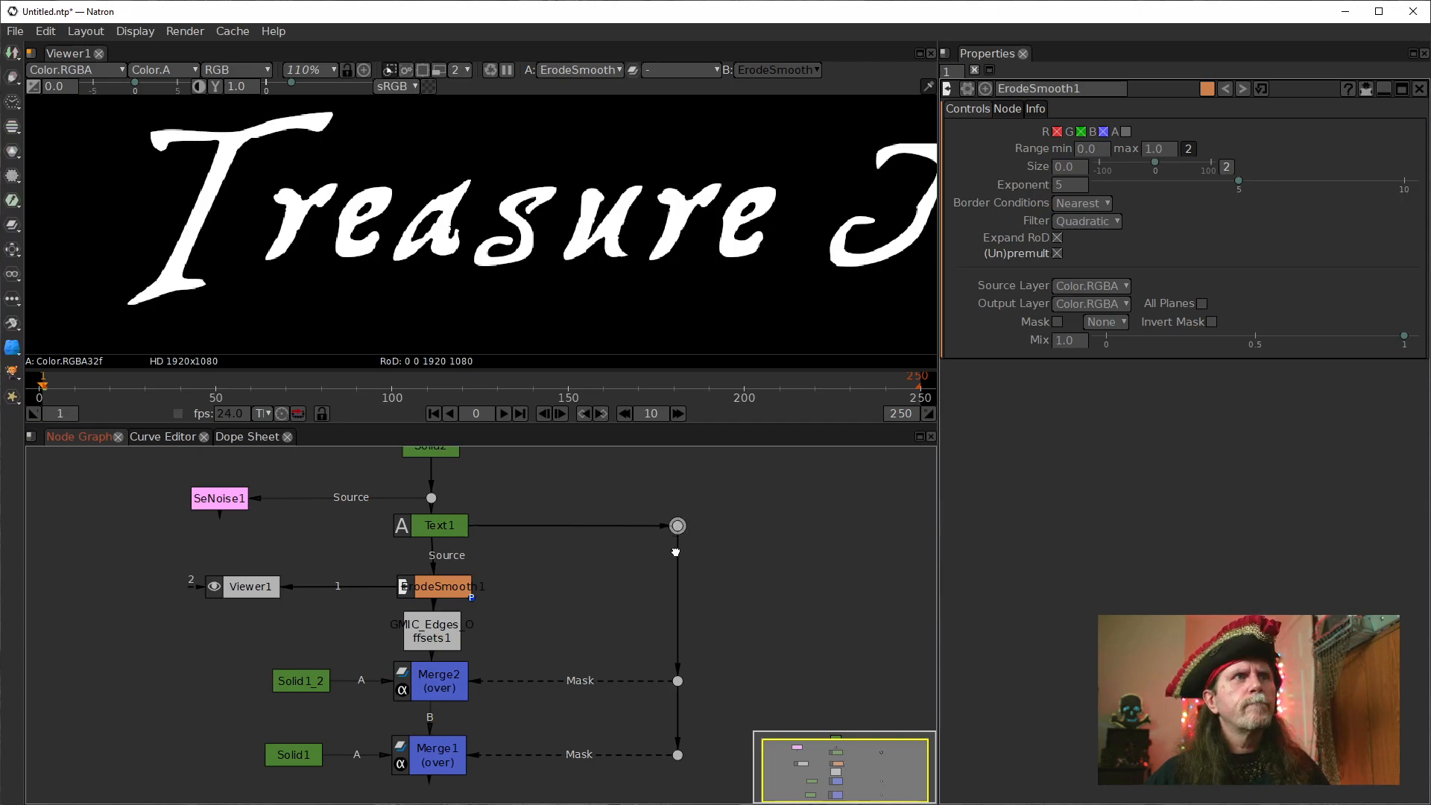
left_click_drag(442, 596, 428, 559)
left_click_drag(250, 585, 249, 566)
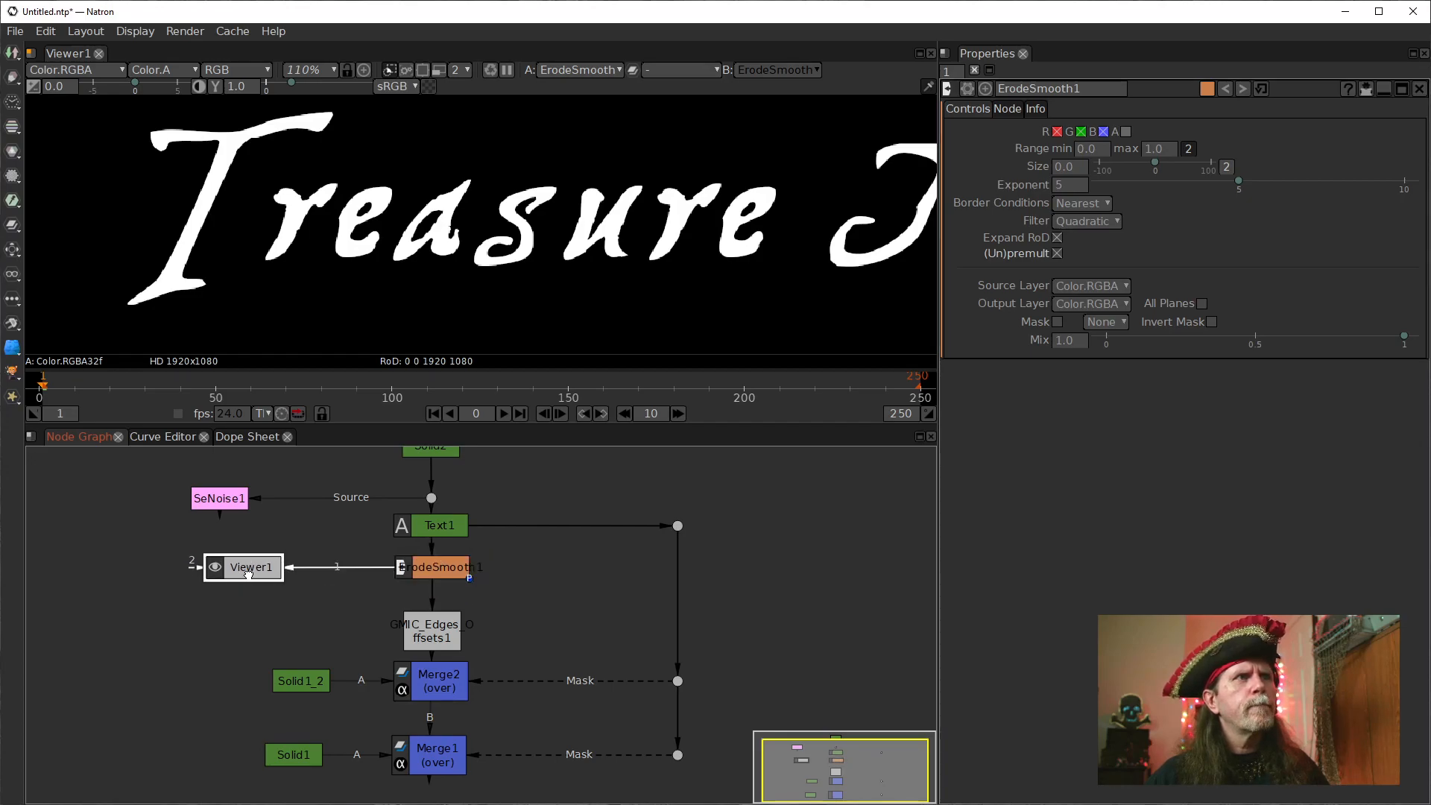
Set ErodeSmooth1's exponent to 14 and enable processing of its alpha channel.
left_click(425, 568)
left_click(1060, 187)
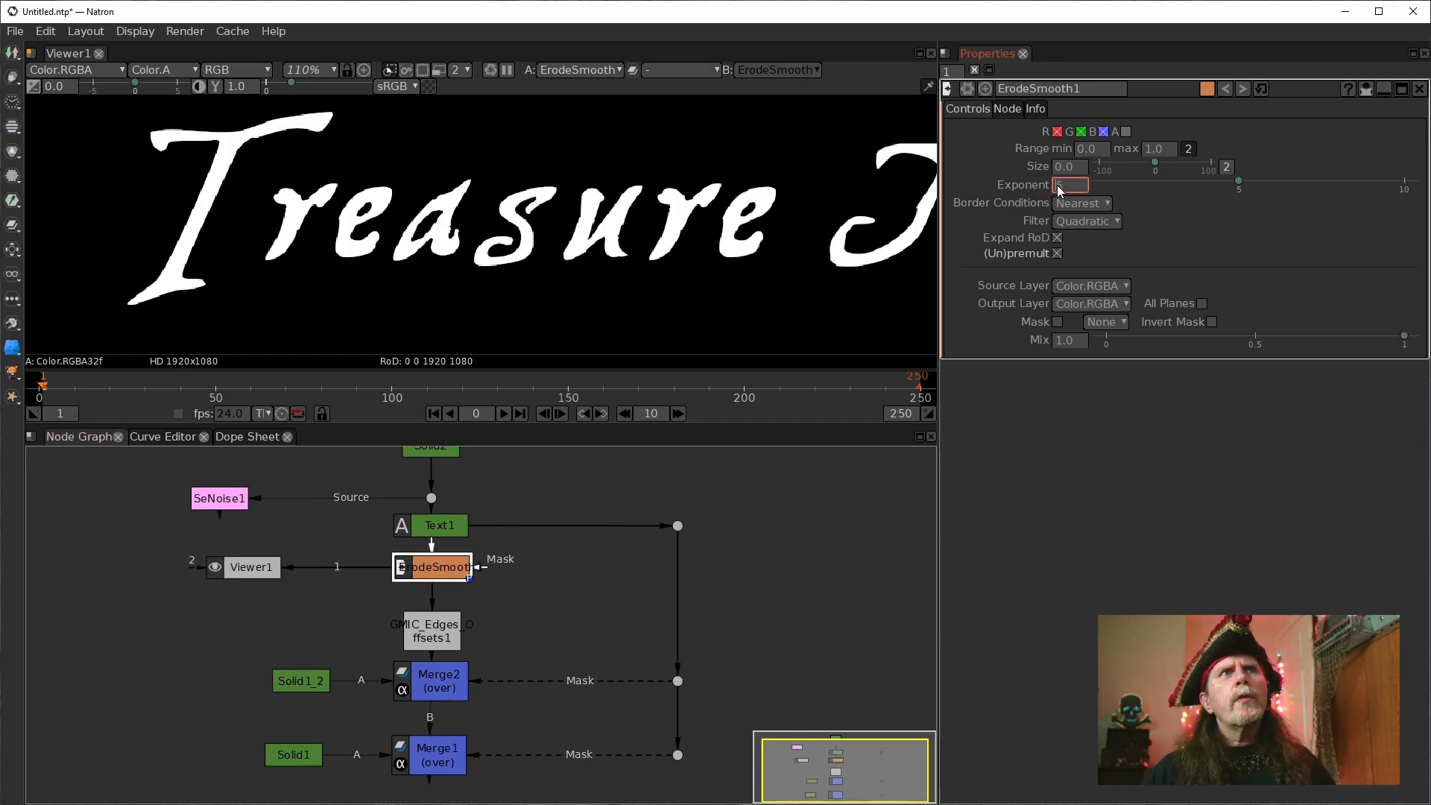
type("14")
key("Return")
left_click(1125, 131)
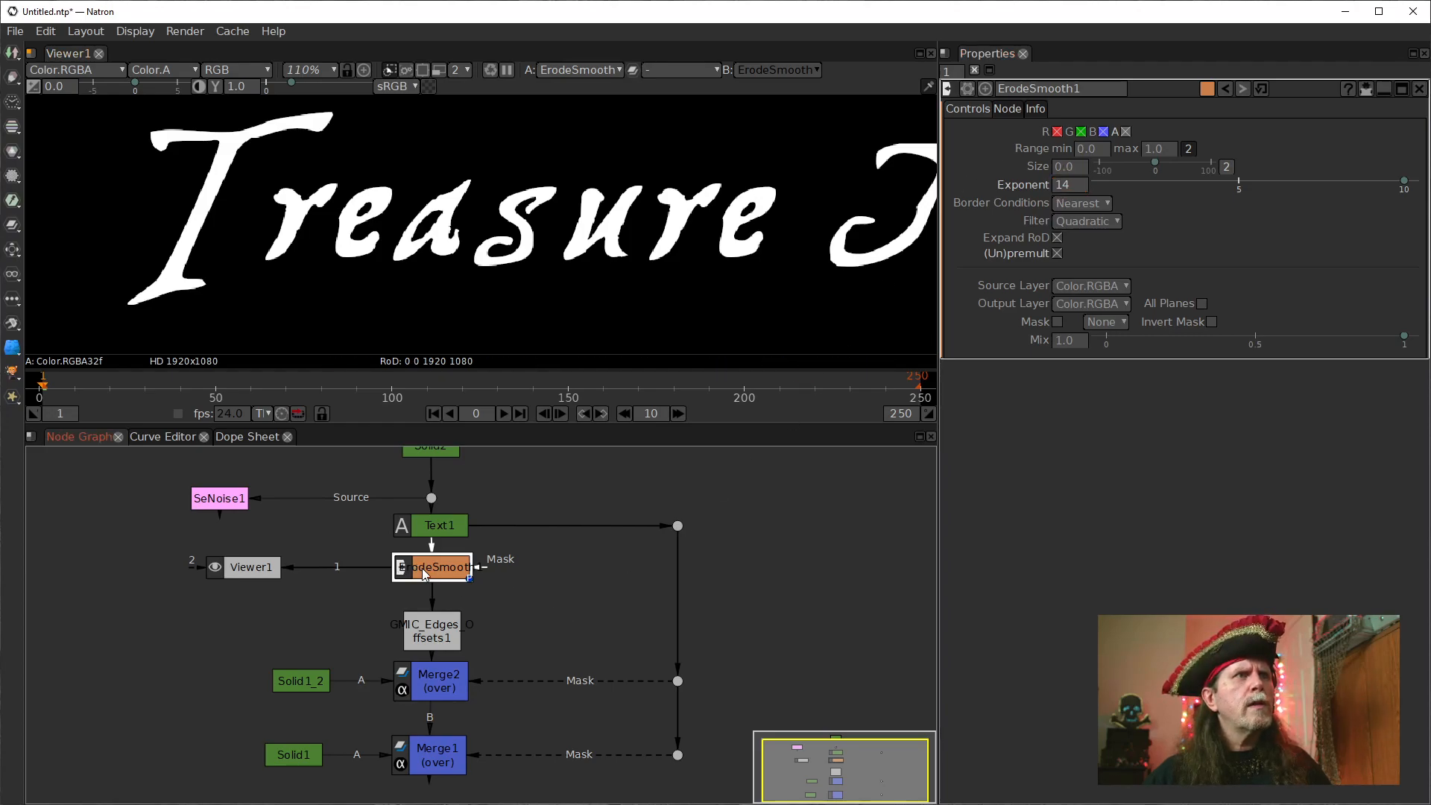
Try an exponent of 1 on ErodeSmooth1 and settle on 5.
double_click(1071, 190)
left_click(1059, 190)
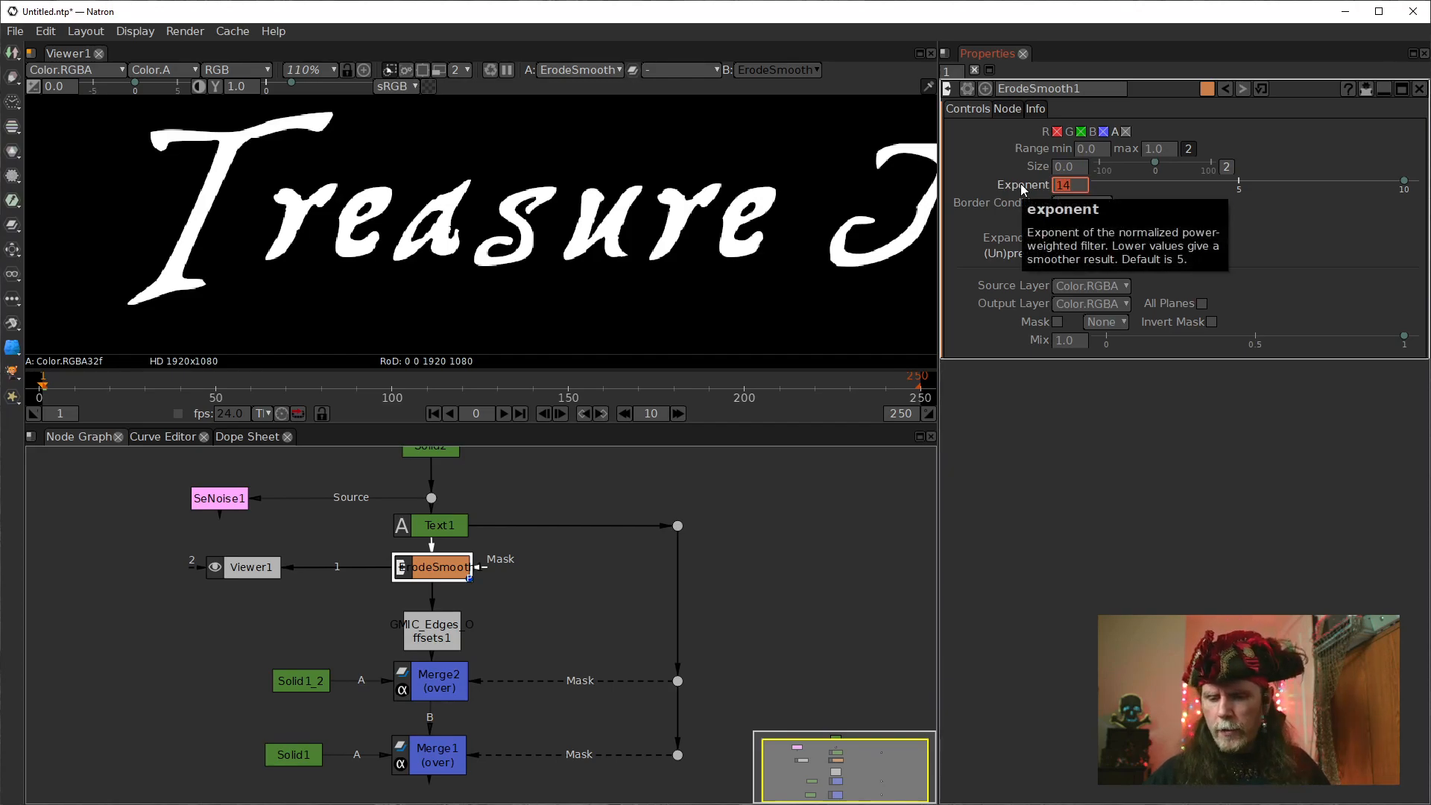
key("BackSpace")
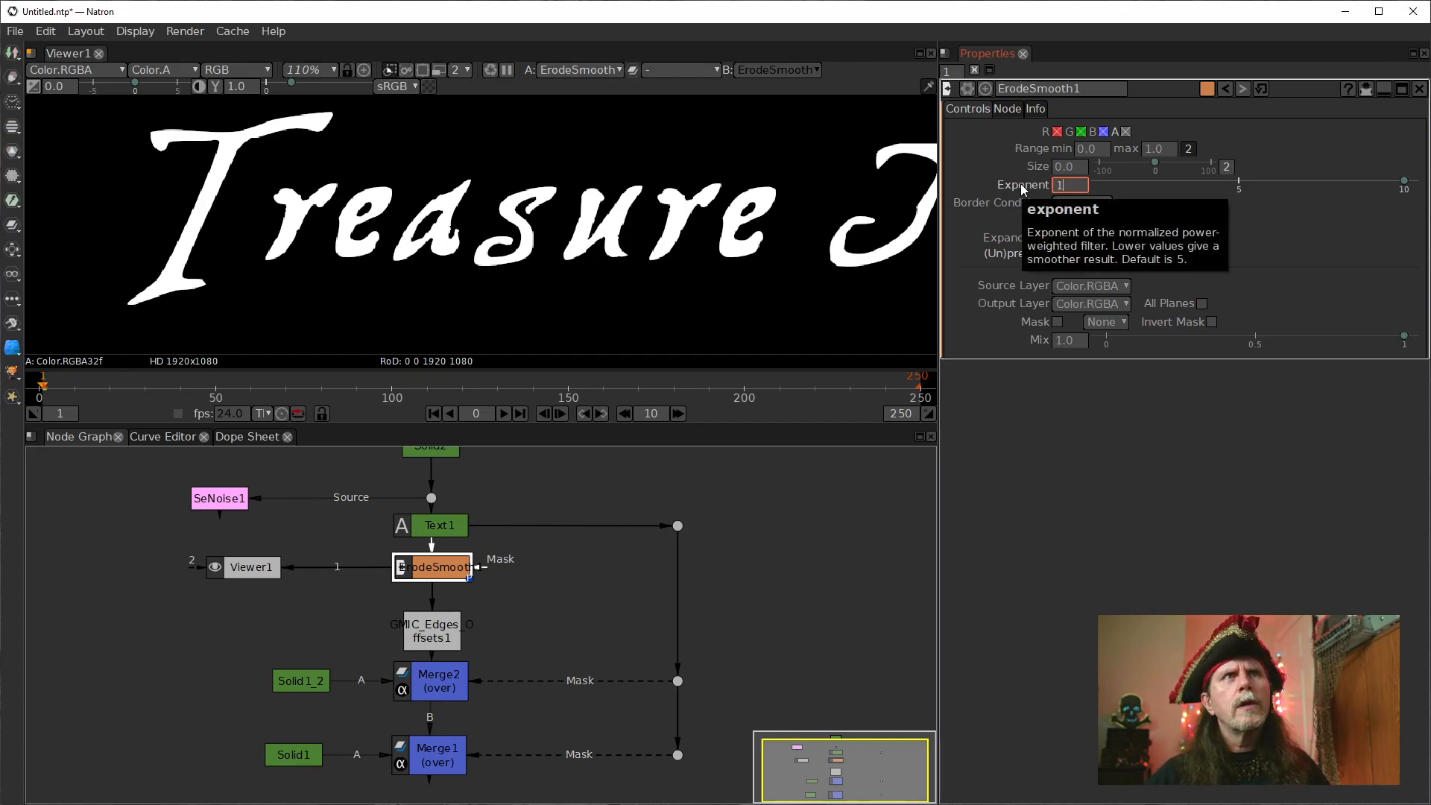
key("Return")
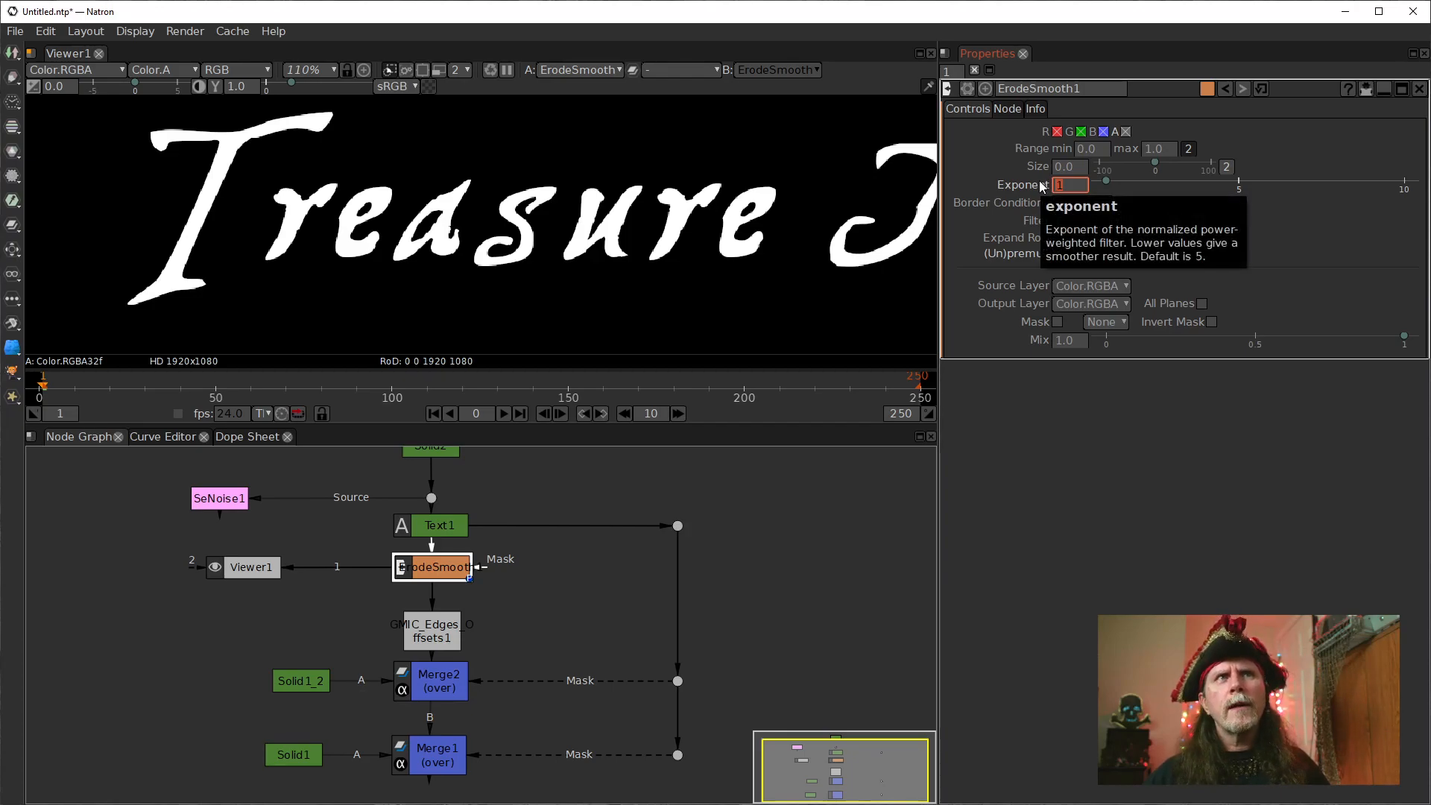
type("5")
key("Return")
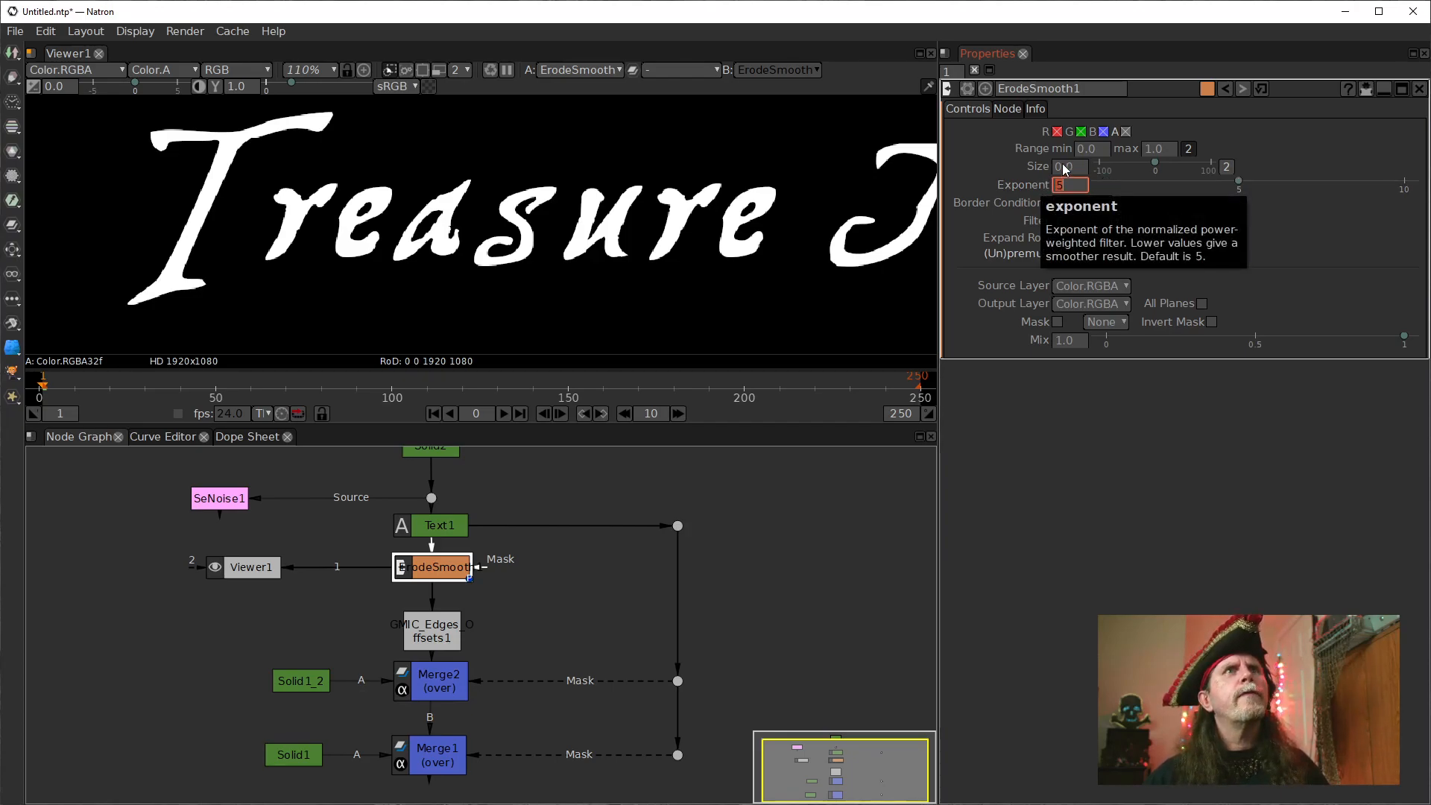
Set ErodeSmooth1's size to -6.0 to thicken the lettering.
left_click(1058, 167)
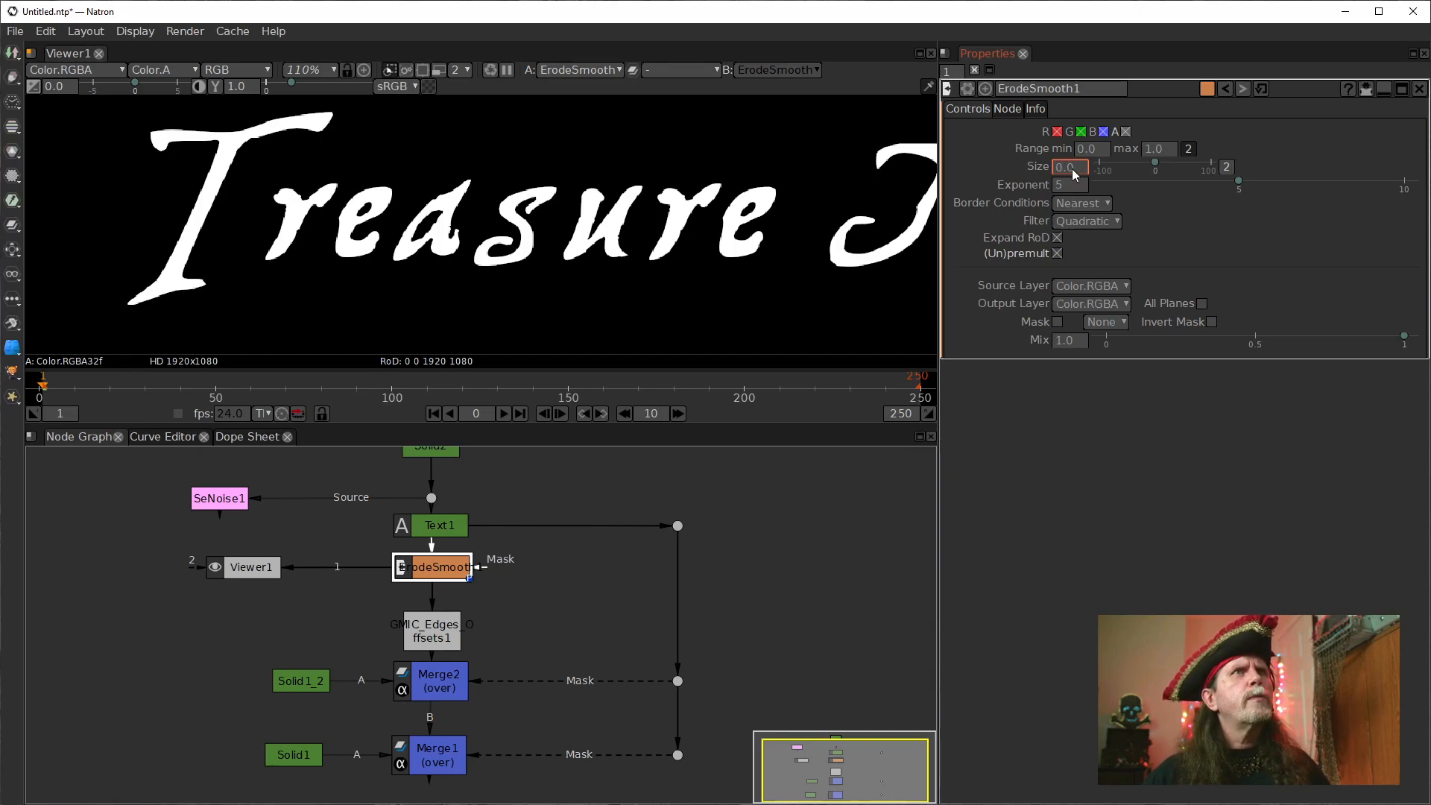
scroll(1057, 170, "up", 4)
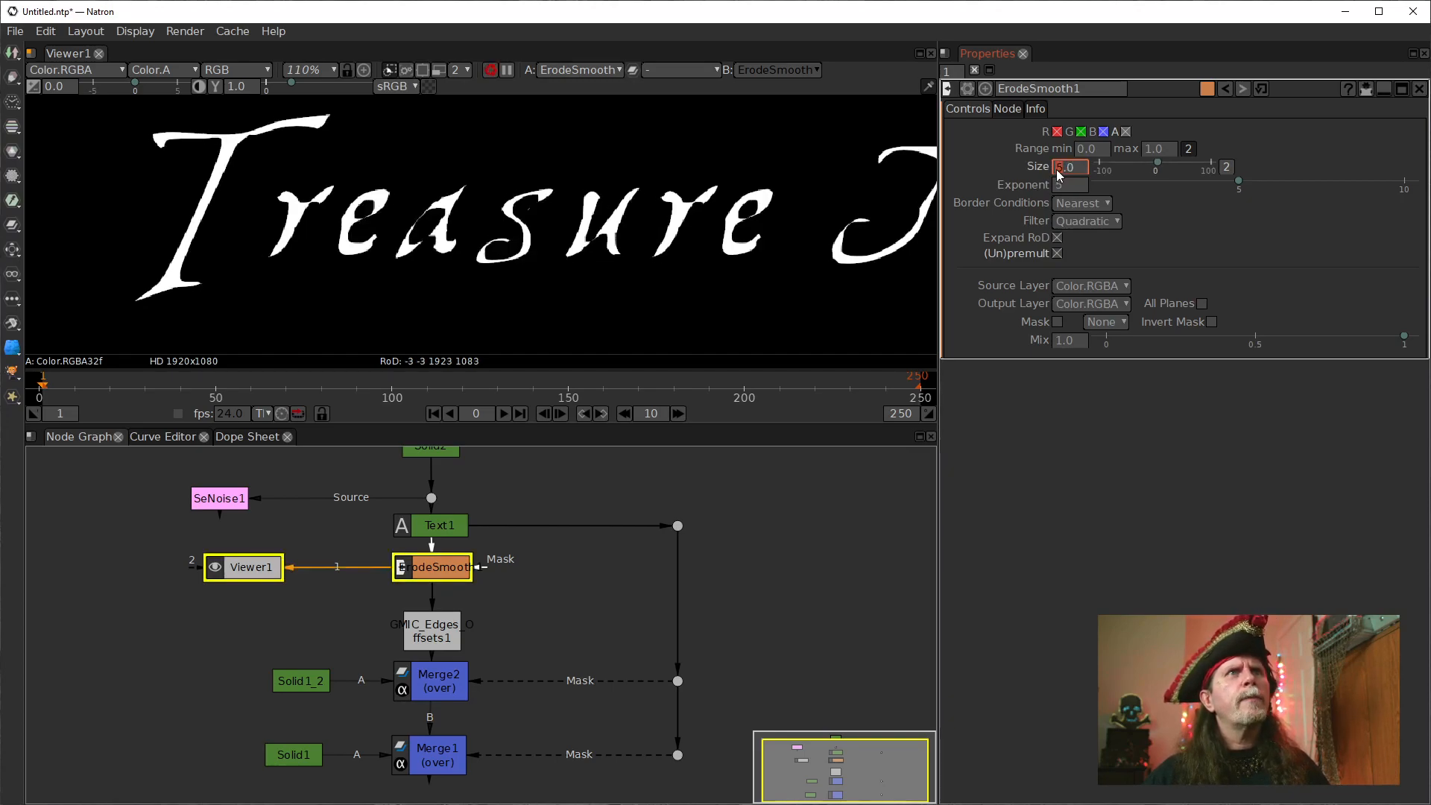
scroll(1055, 171, "down", 7)
scroll(1055, 170, "down", 1)
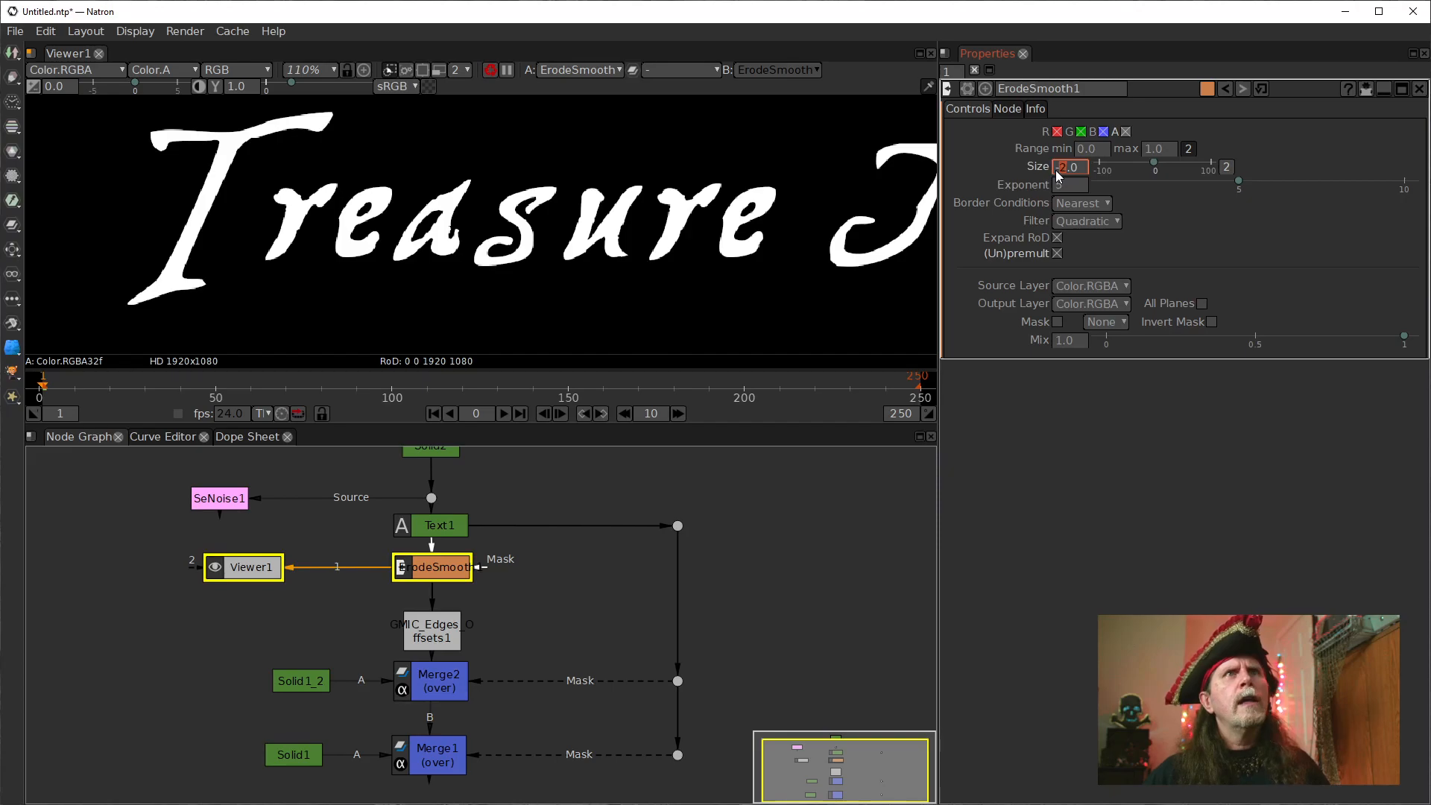
Move the edges offsets node to the right of ErodeSmooth1 and connect it to Merge2's Mask input instead of B.
left_click_drag(718, 708, 700, 648)
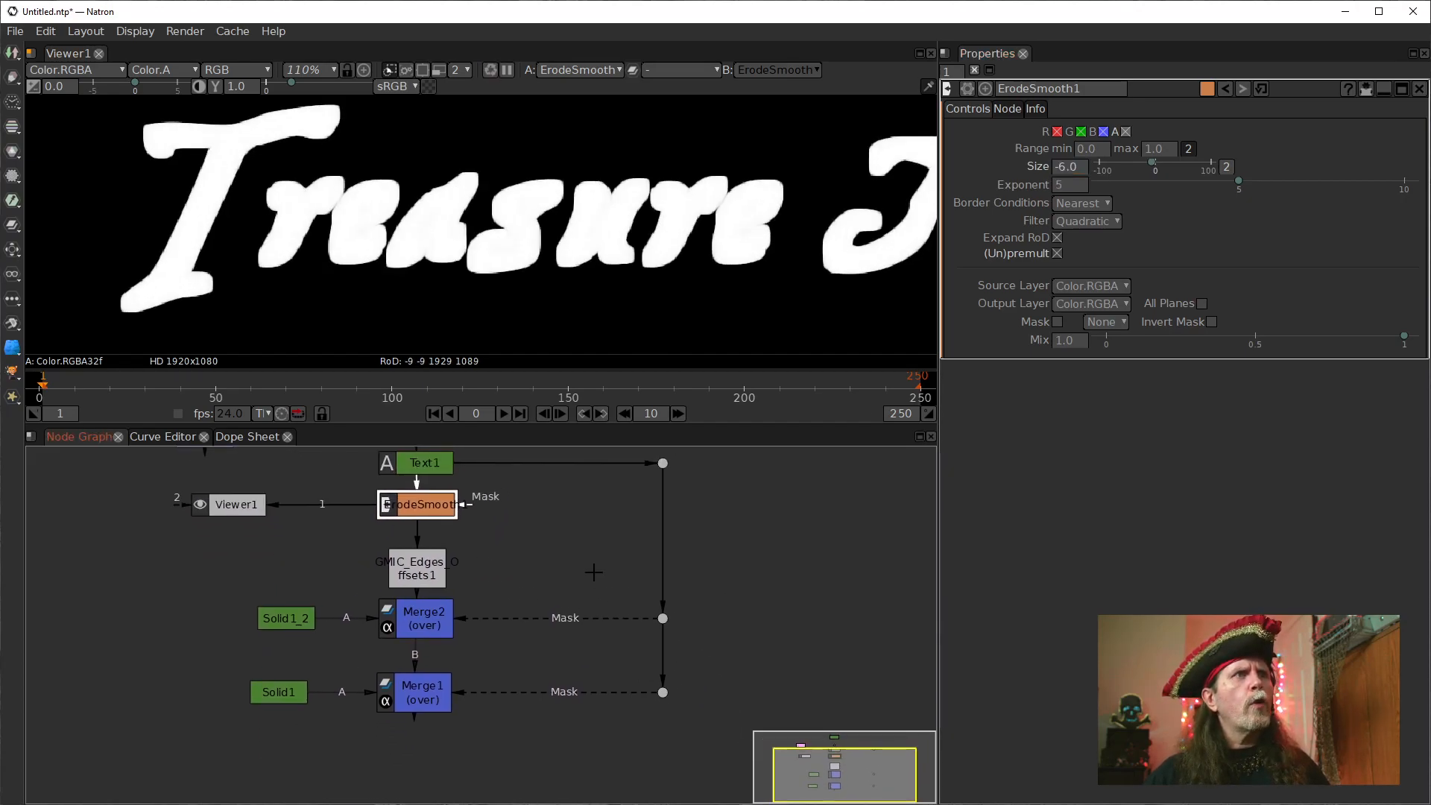
left_click_drag(449, 562, 594, 498)
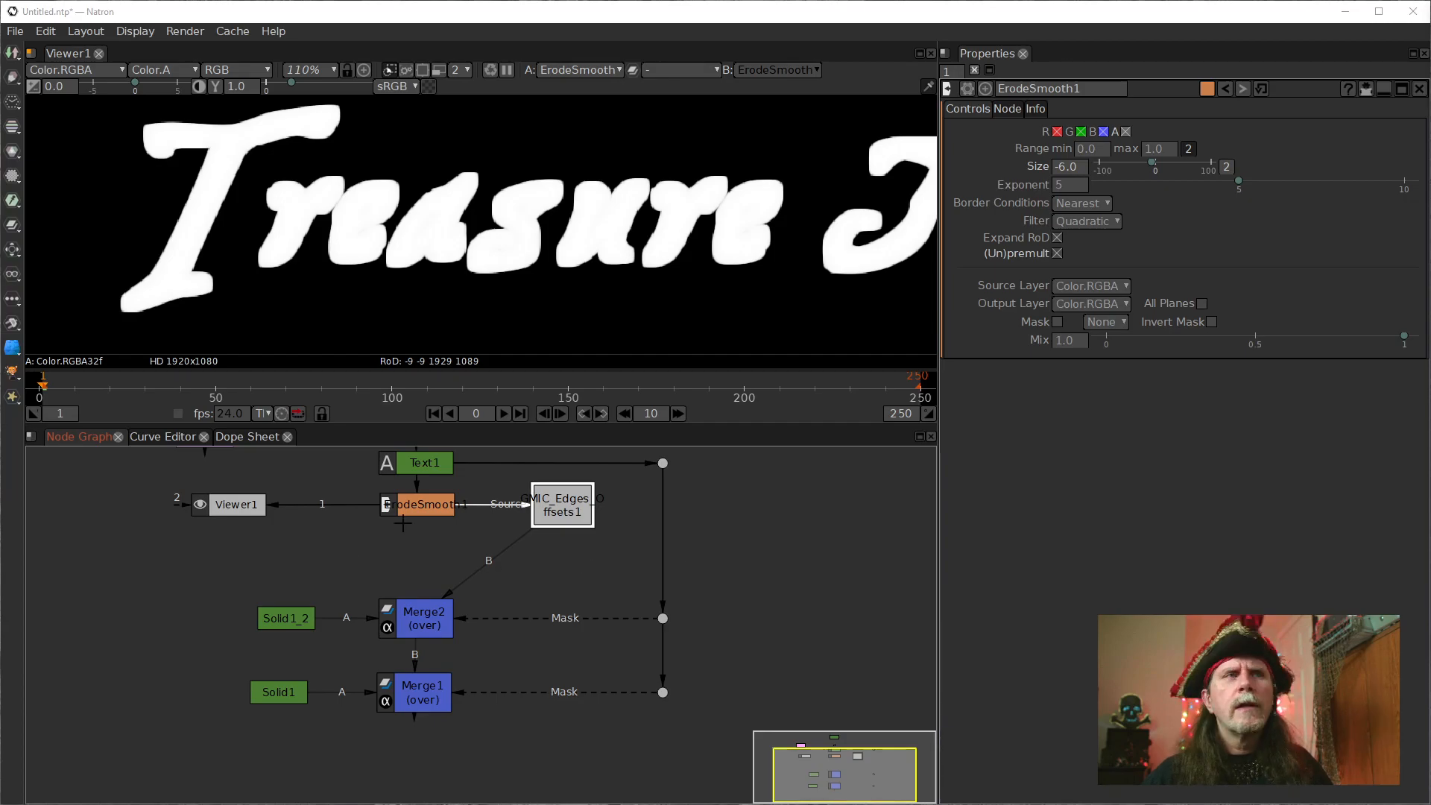
left_click(295, 618)
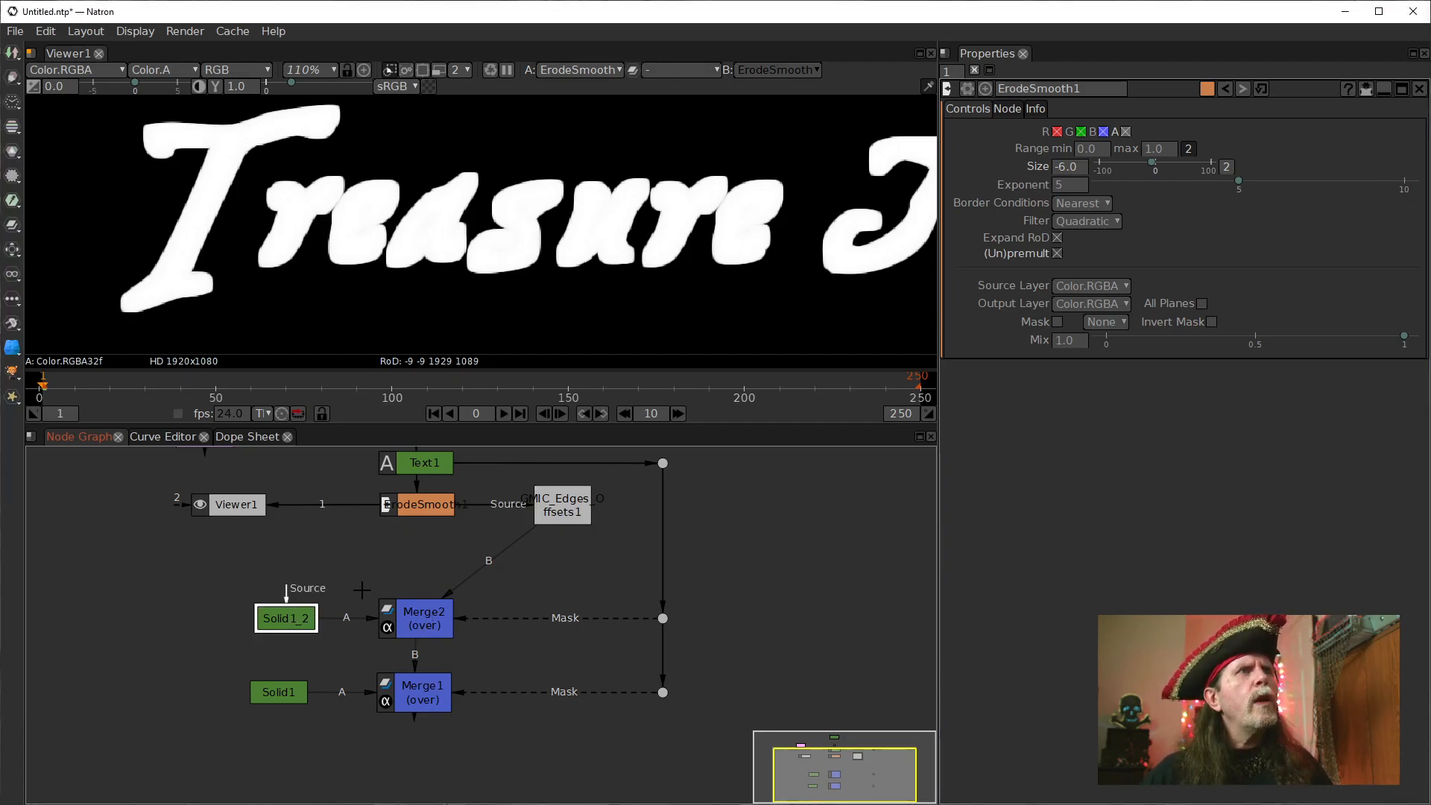
left_click_drag(597, 617, 578, 513)
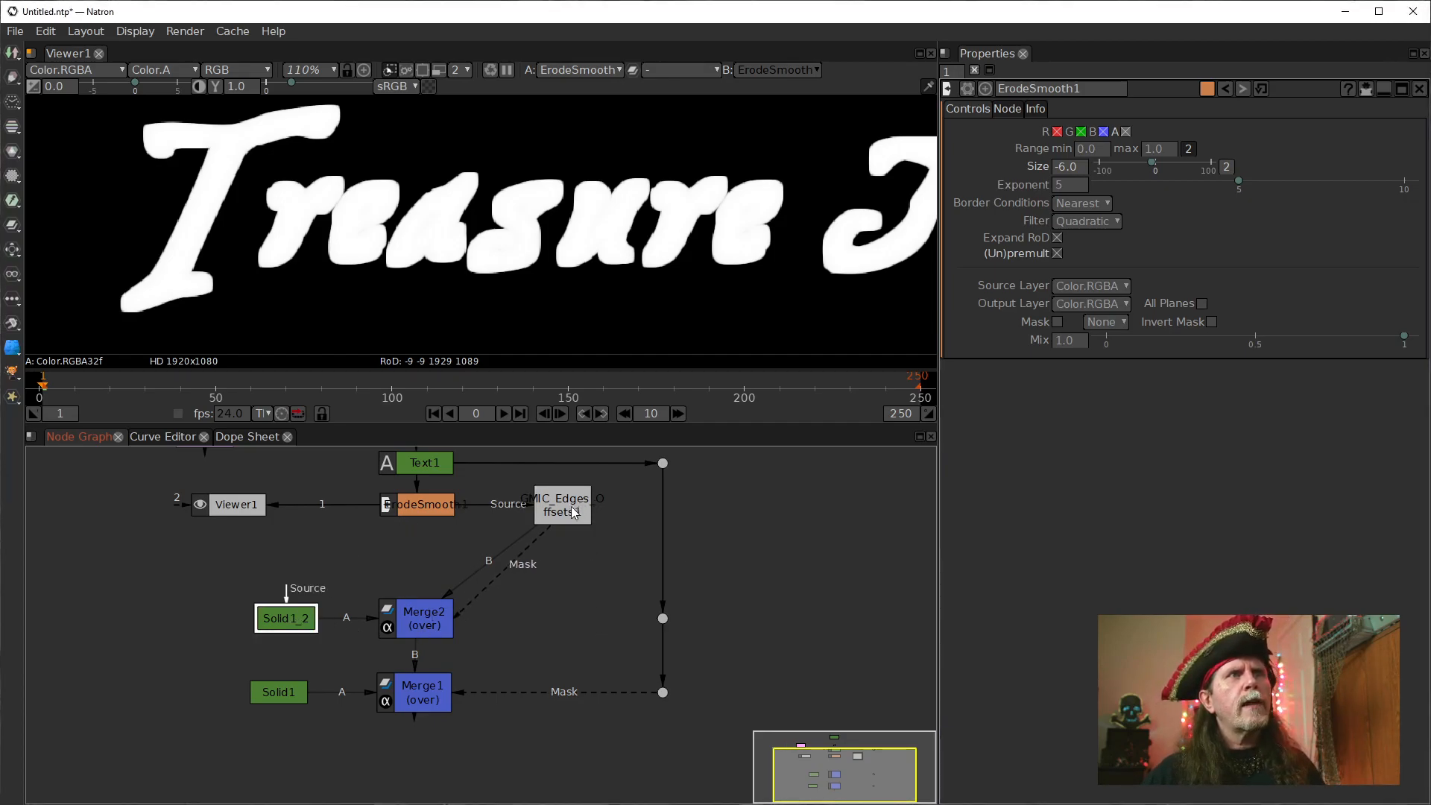
mouse_move(493, 555)
left_mouse_down()
mouse_move(448, 547)
mouse_move(472, 558)
left_mouse_up()
Show Merge2's output in the viewer and disconnect its Mask input from the edges offsets node.
left_click(438, 611)
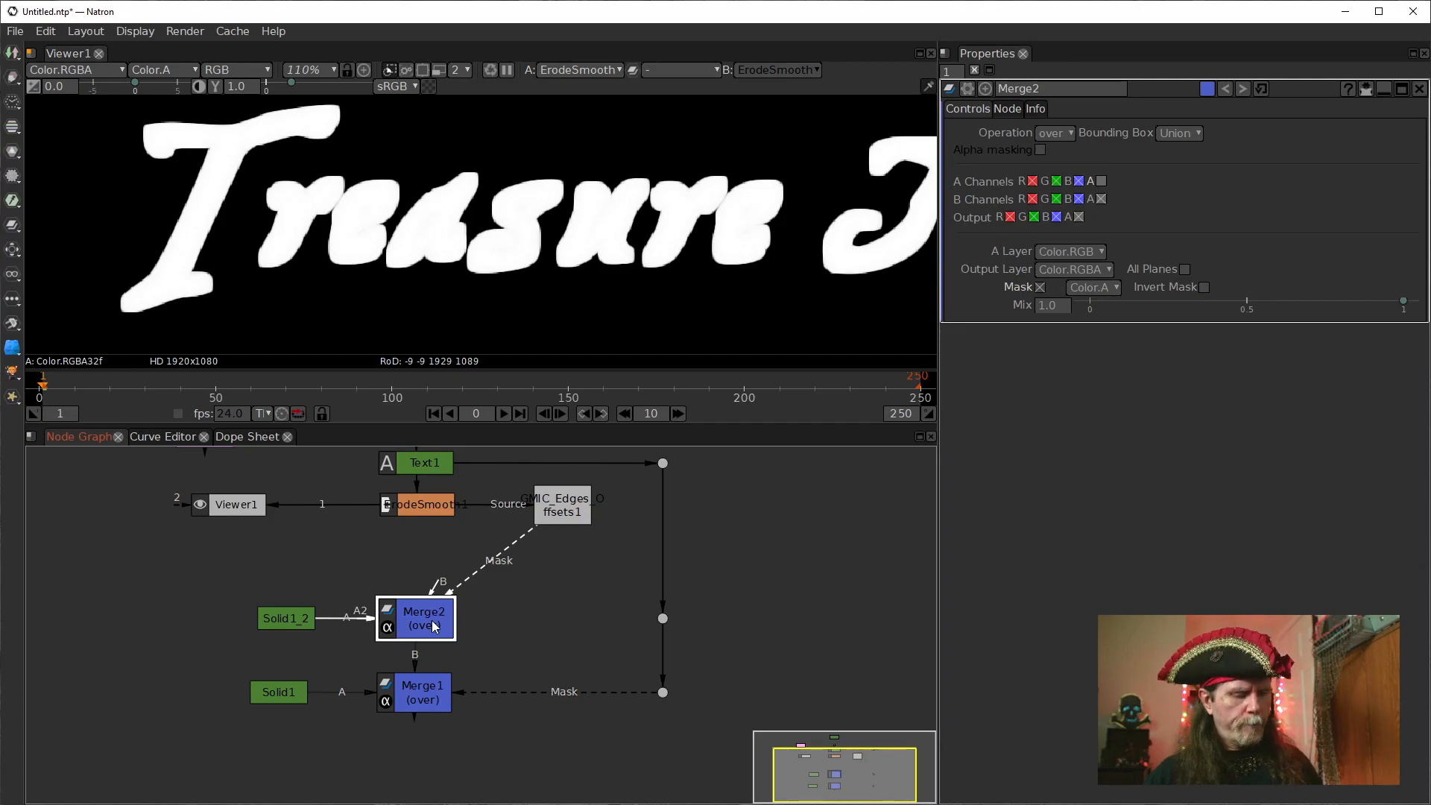
key("1")
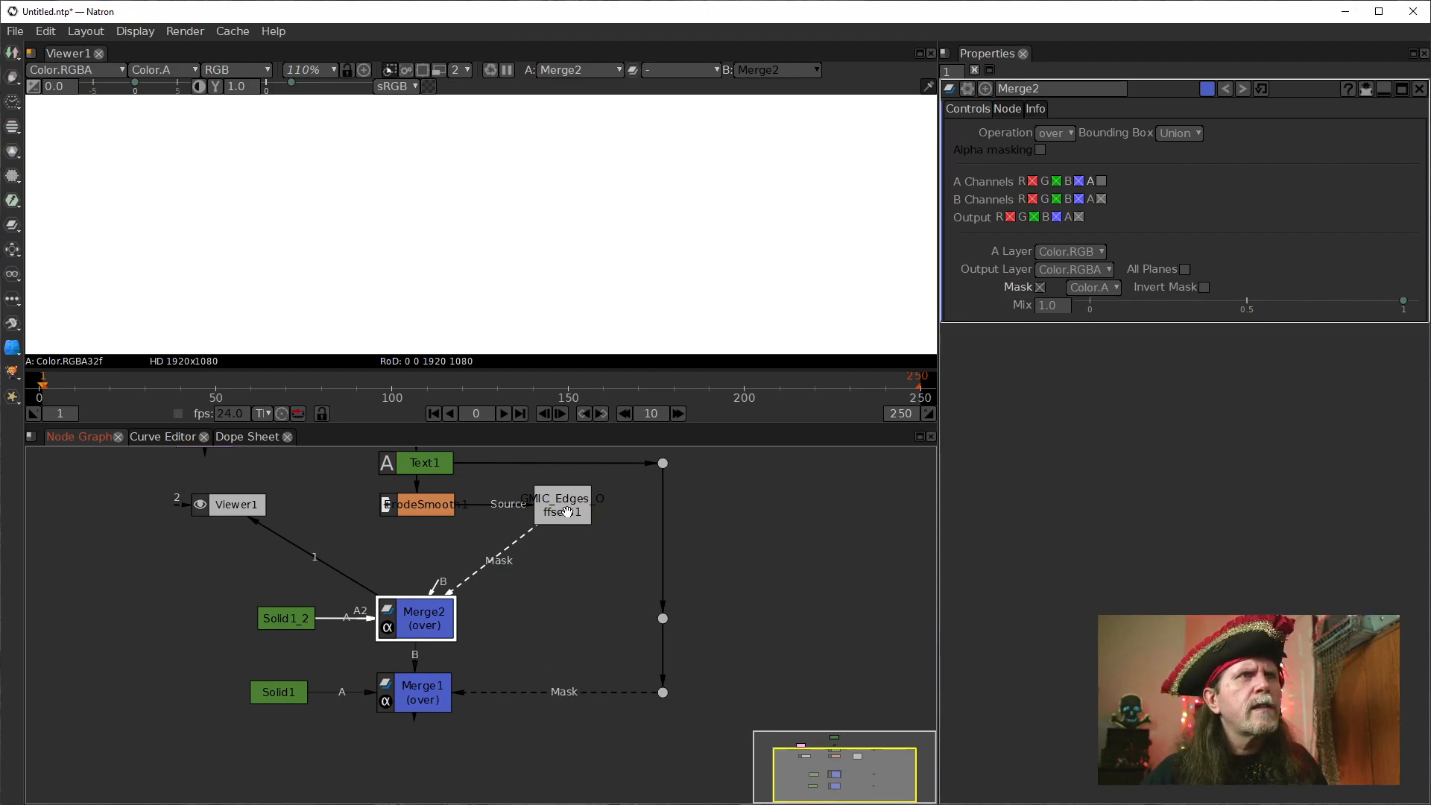
left_click_drag(554, 596, 547, 562)
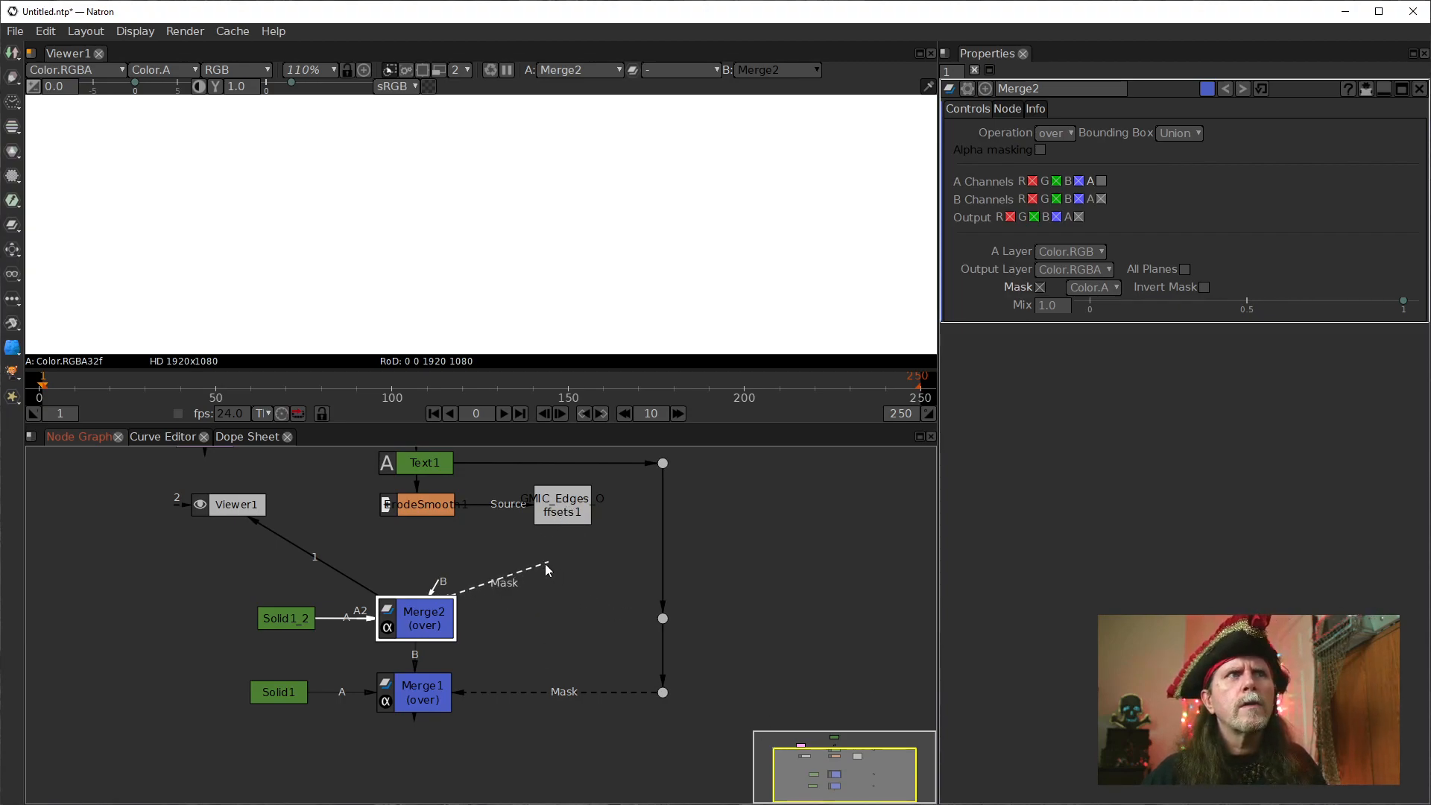
Move the edges offsets node back between ErodeSmooth1 and Merge2 and connect it to Merge2's B input.
left_click_drag(464, 531, 568, 586)
left_click_drag(545, 504, 400, 555)
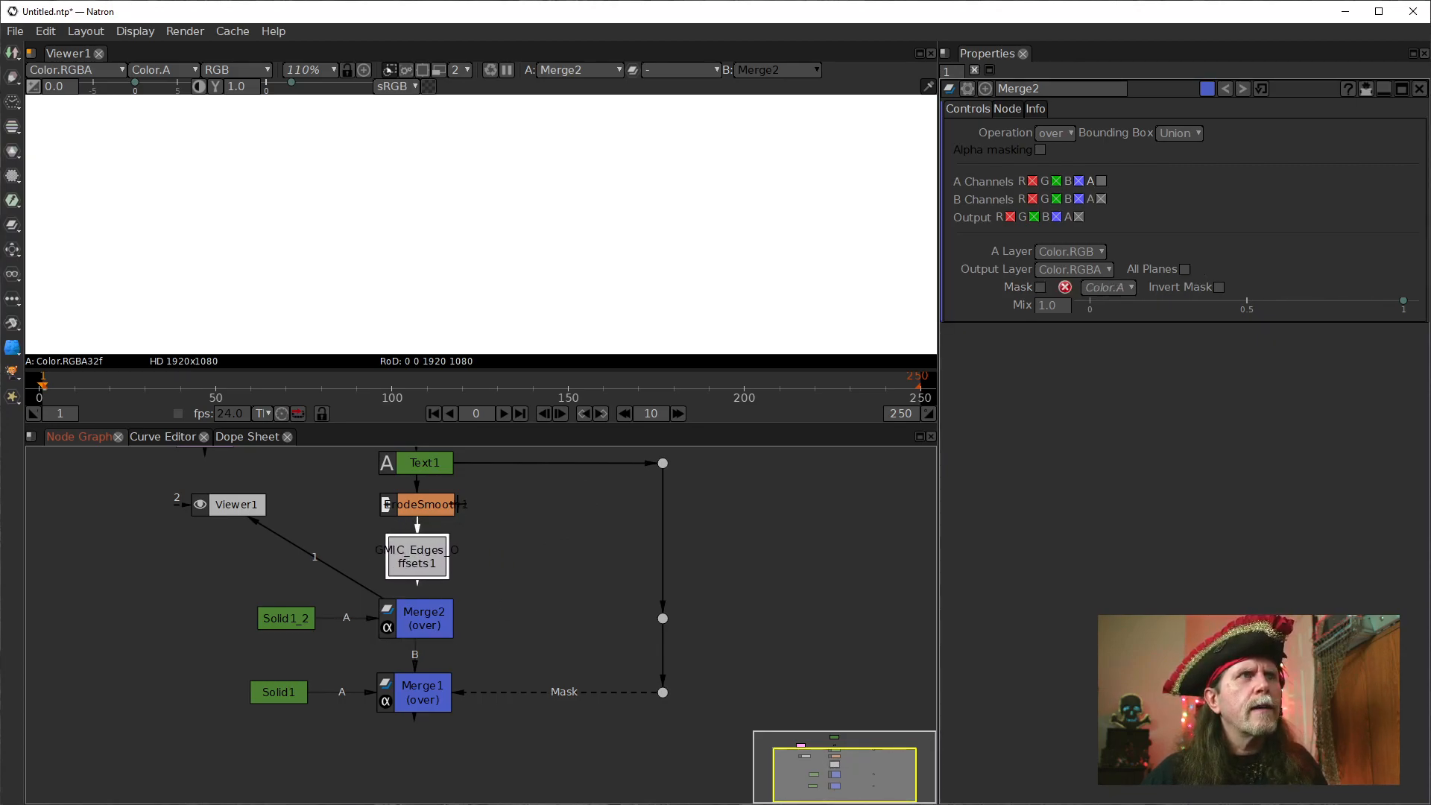
left_click(411, 612)
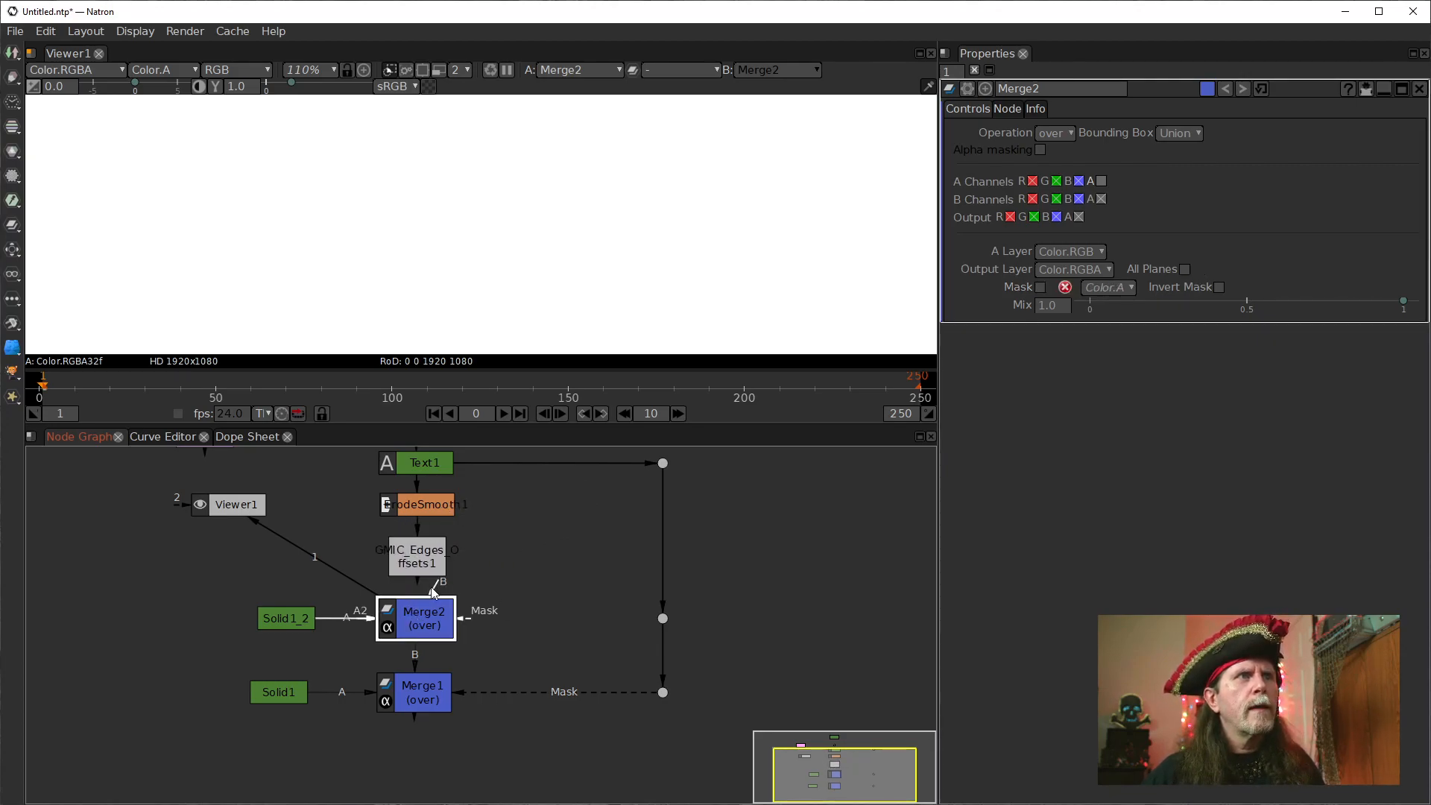
left_click_drag(419, 565, 416, 565)
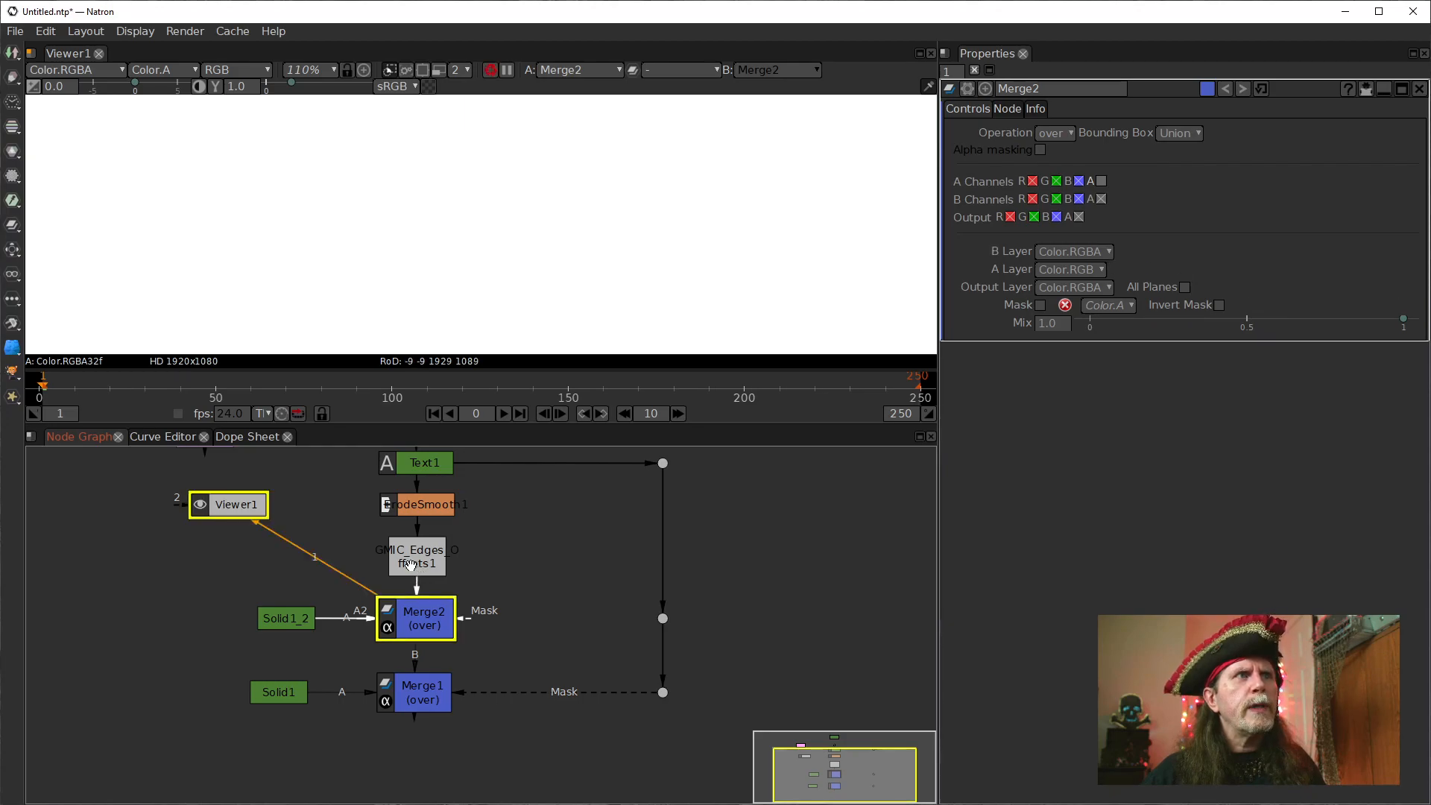
left_click(446, 504)
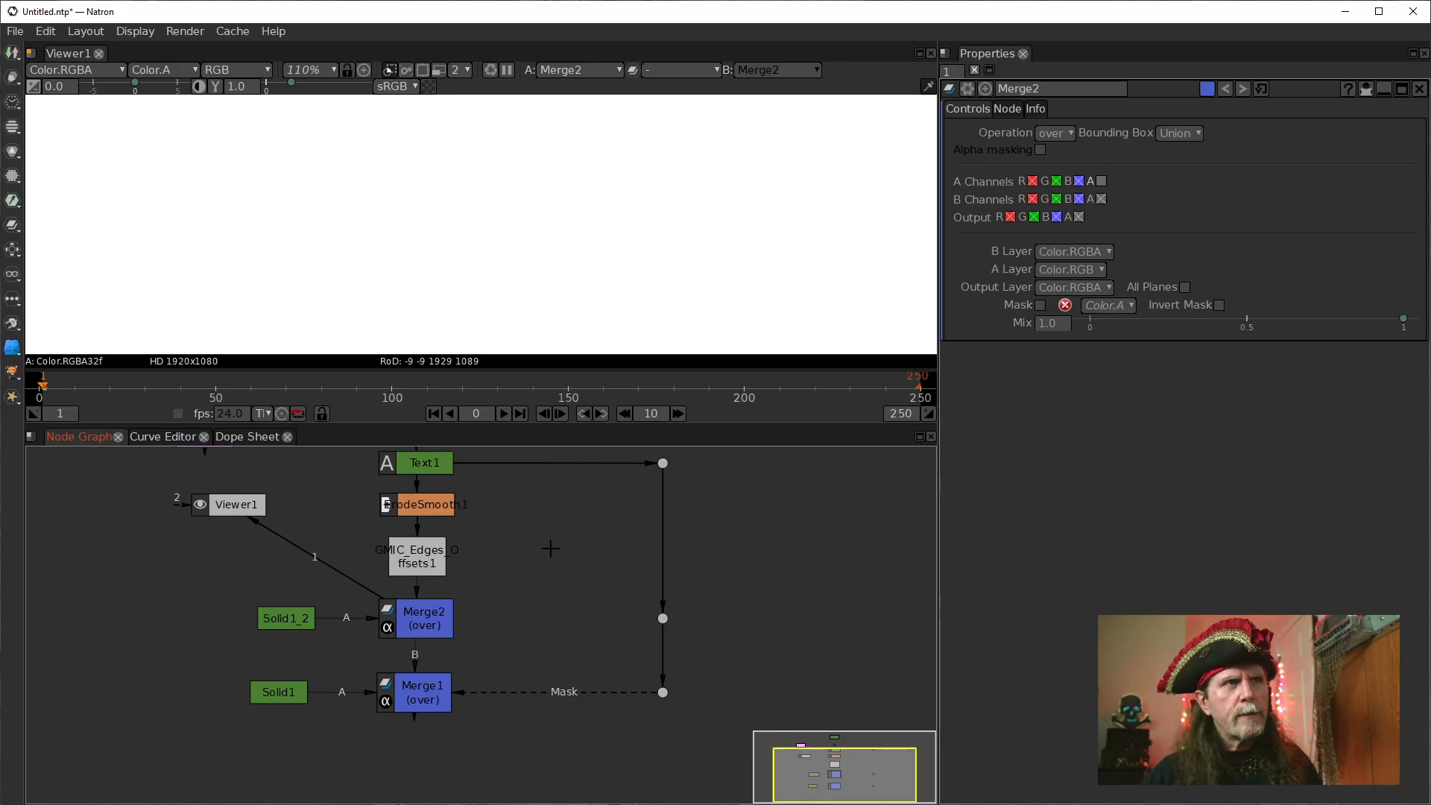
key("m")
left_click_drag(613, 543, 527, 540)
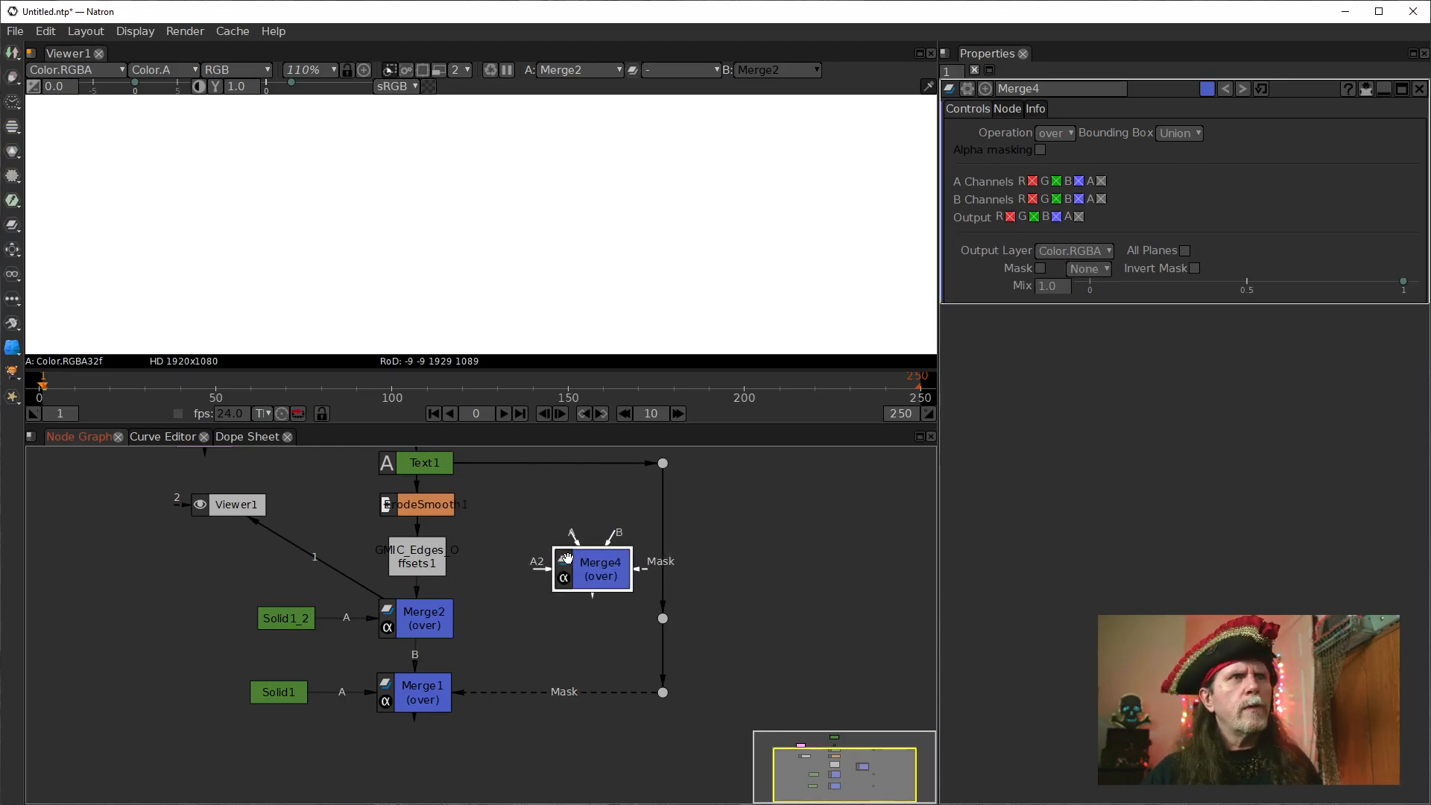
key("Delete")
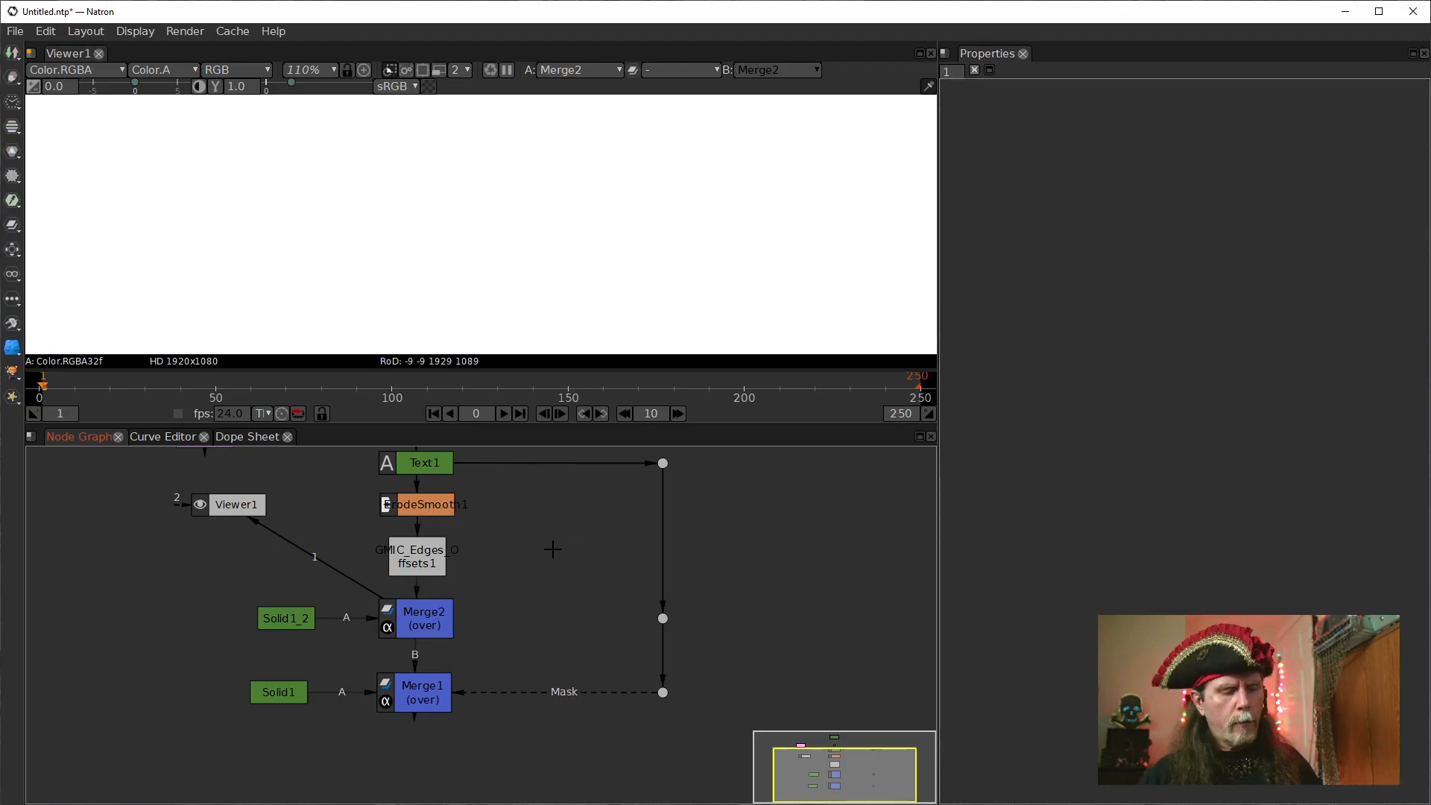
Add a Dot node fed by ErodeSmooth1 and place it to the right of that node.
key("period")
left_click_drag(573, 525, 443, 503)
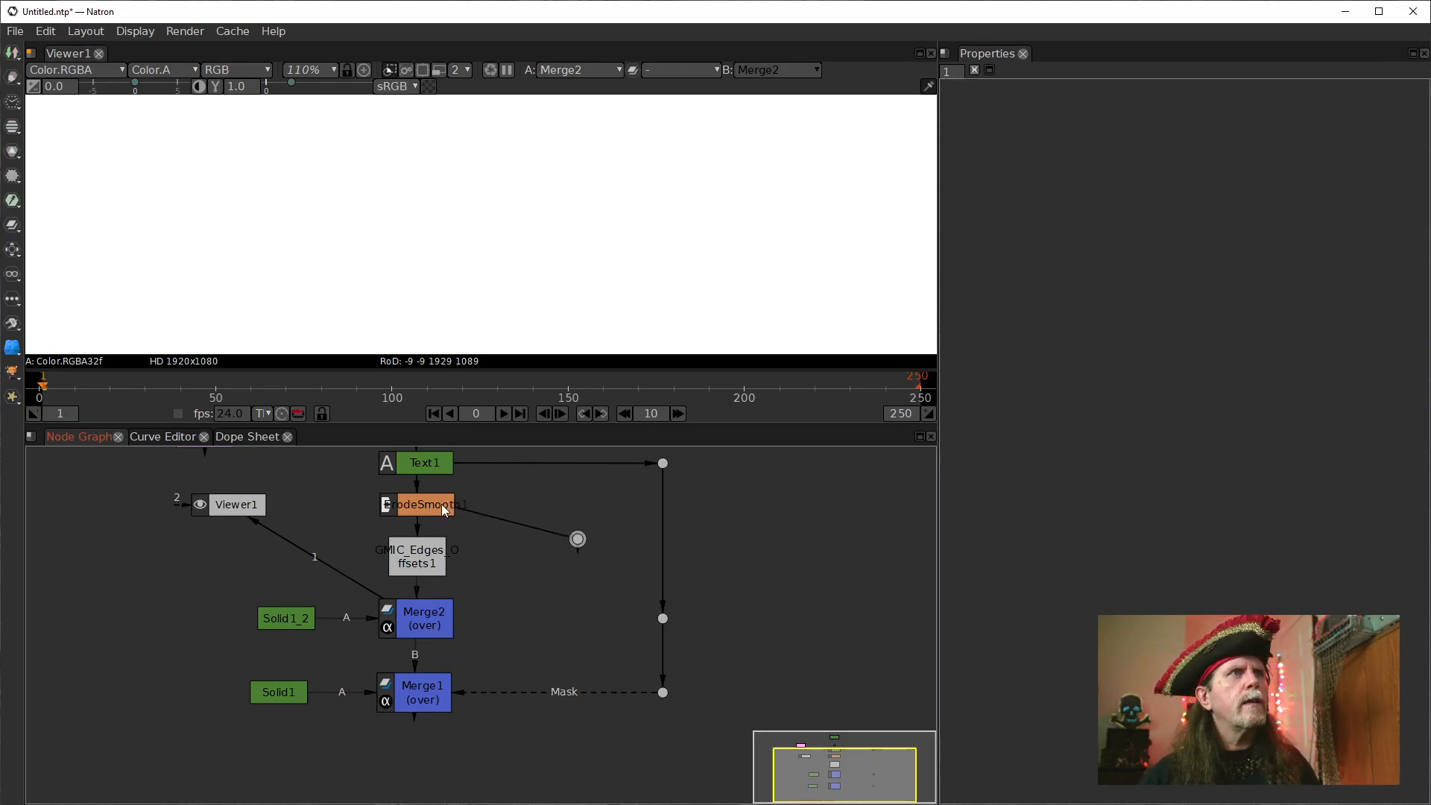
left_click_drag(577, 539, 559, 625)
View ErodeSmooth1's output with its settings open, followed by the edges offsets node's output.
left_click(438, 580)
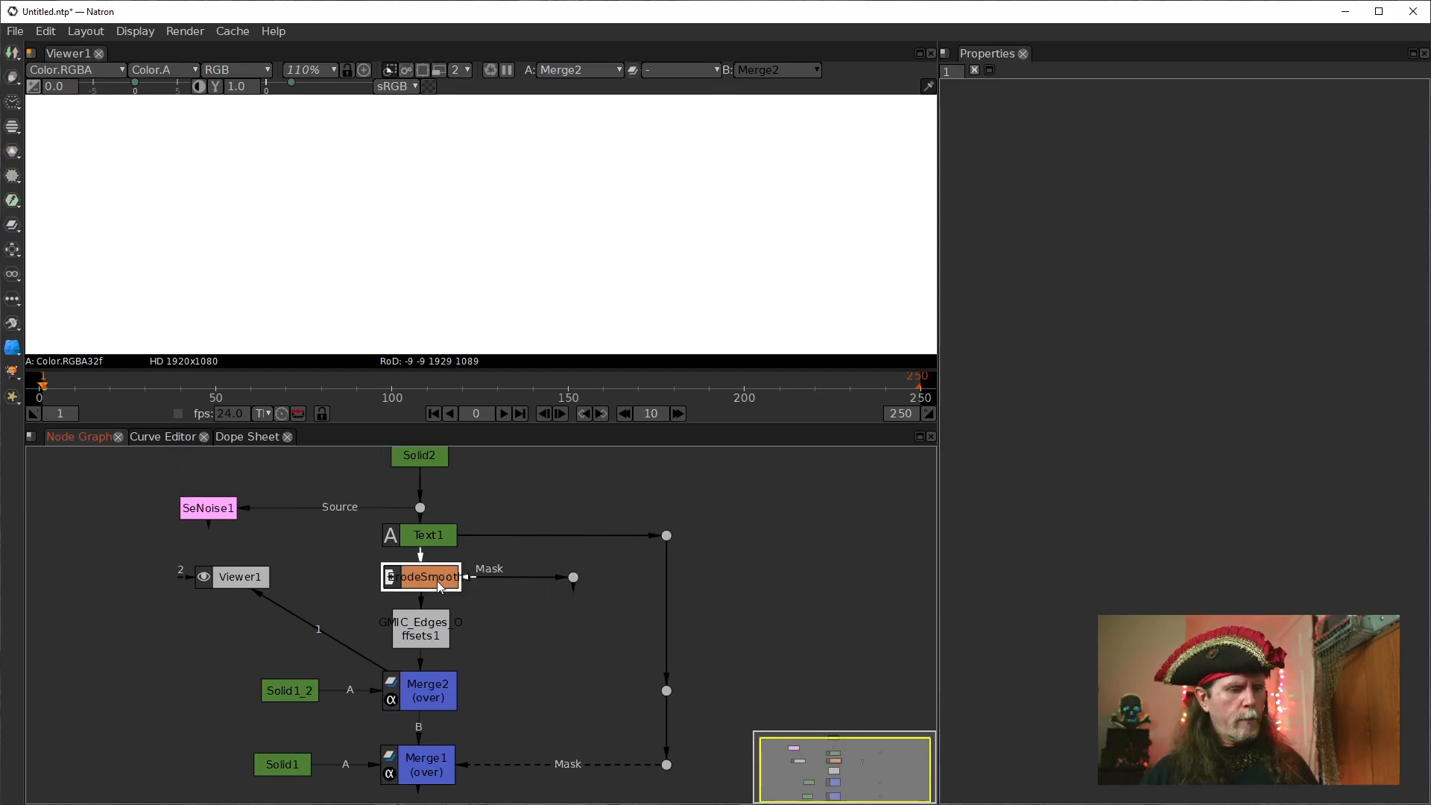
key("1")
double_click(414, 580)
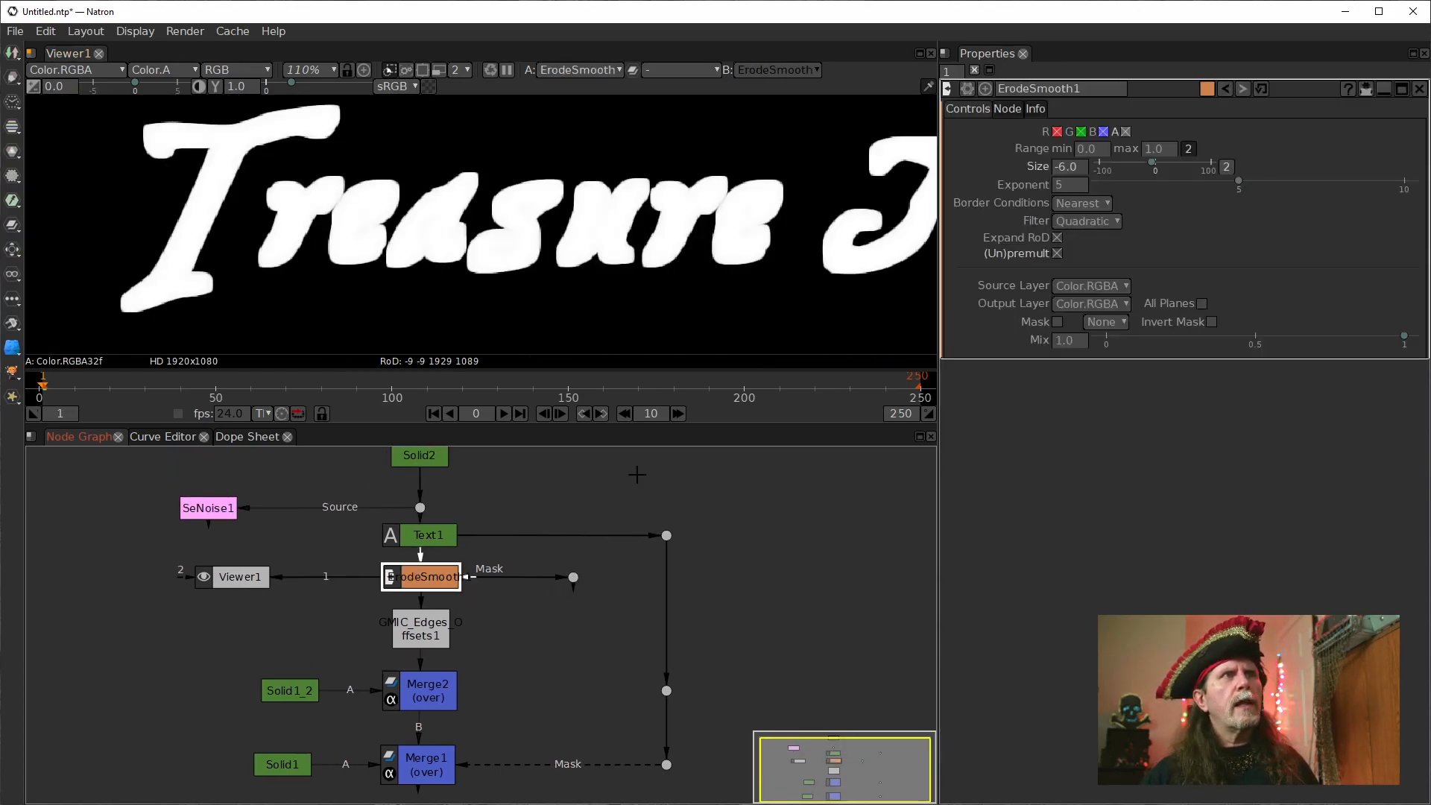
left_click(421, 633)
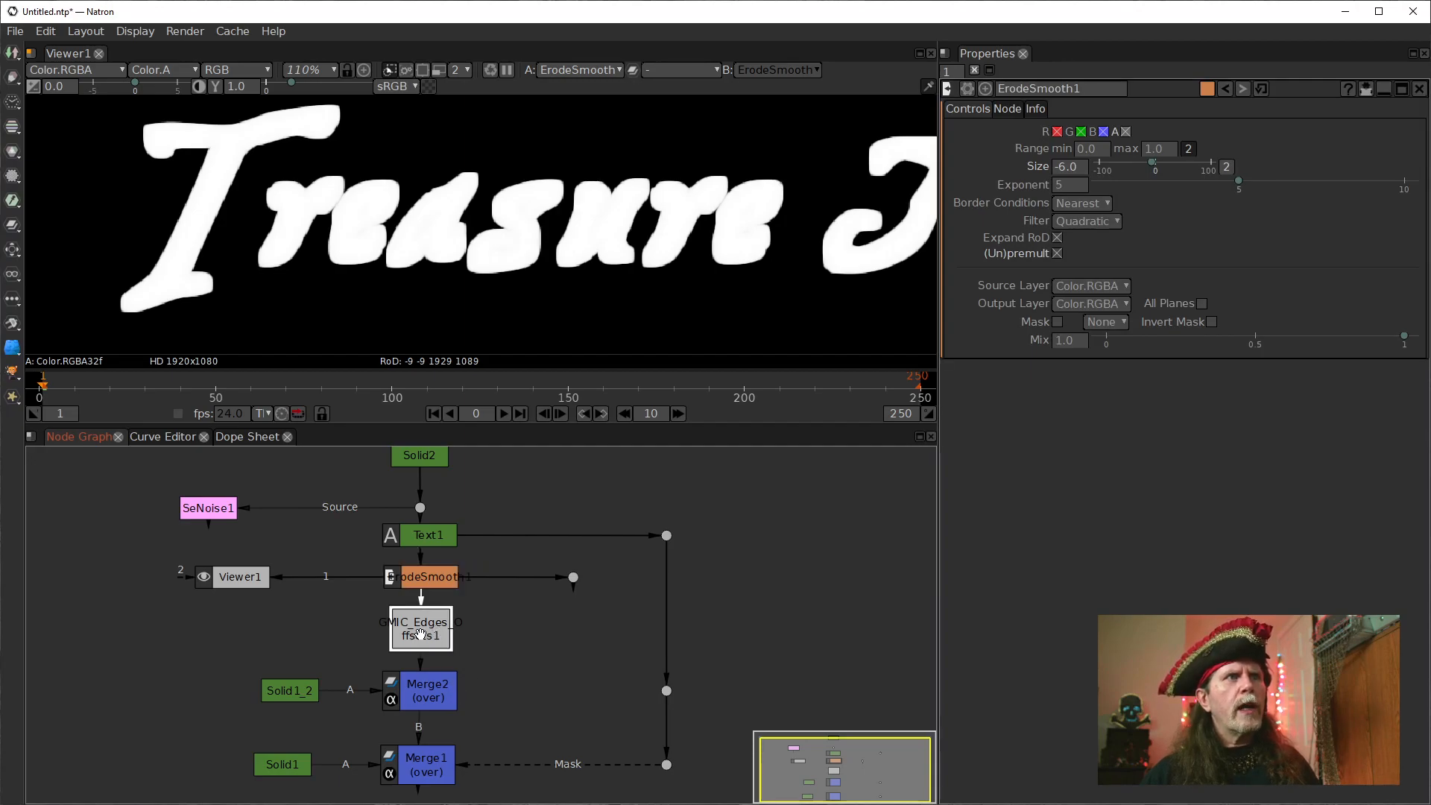
key("1")
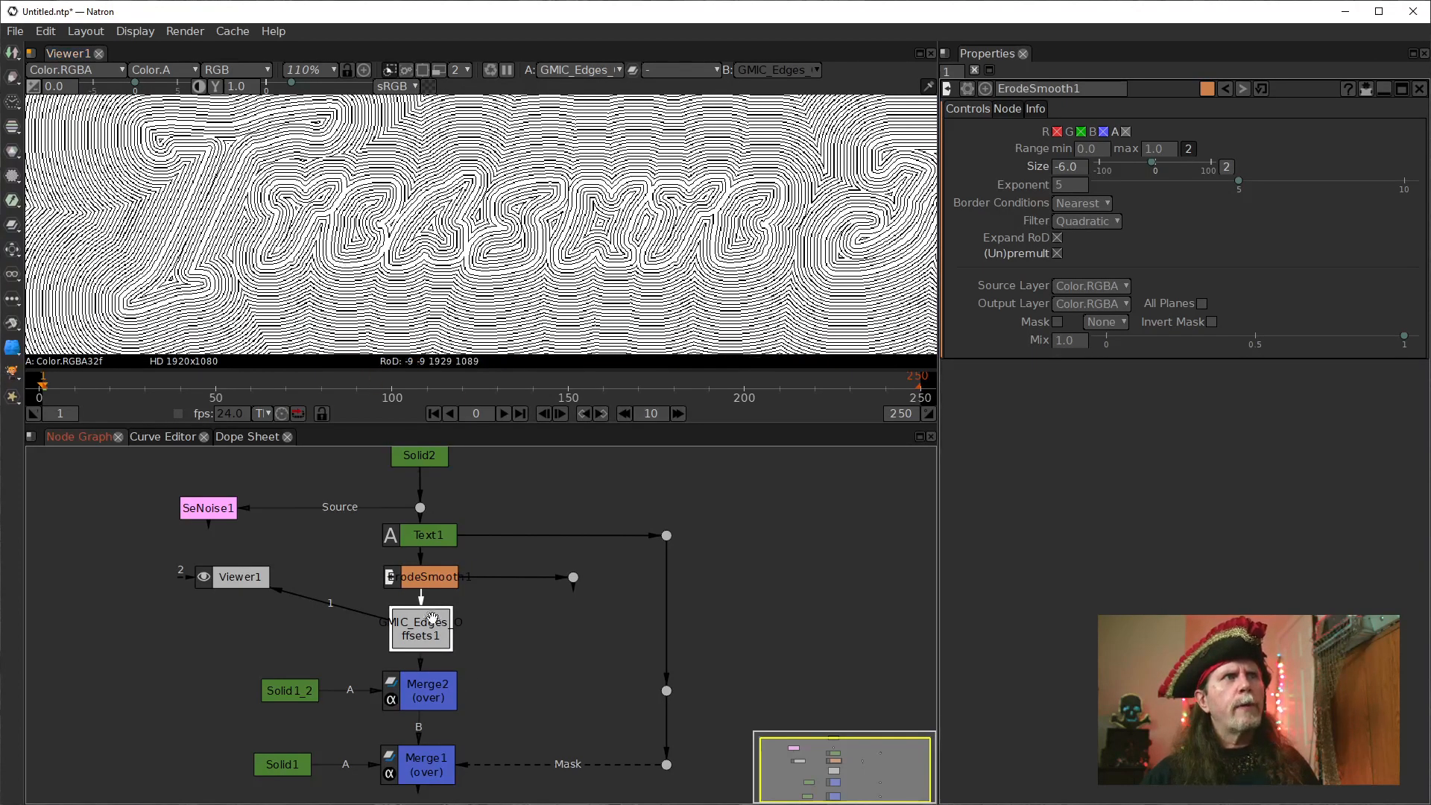
Try larger and smaller sizes on ErodeSmooth1 and settle on -11.0.
left_click(431, 579)
left_click(1057, 172)
left_click(1057, 172)
scroll(1061, 174, "up", 1)
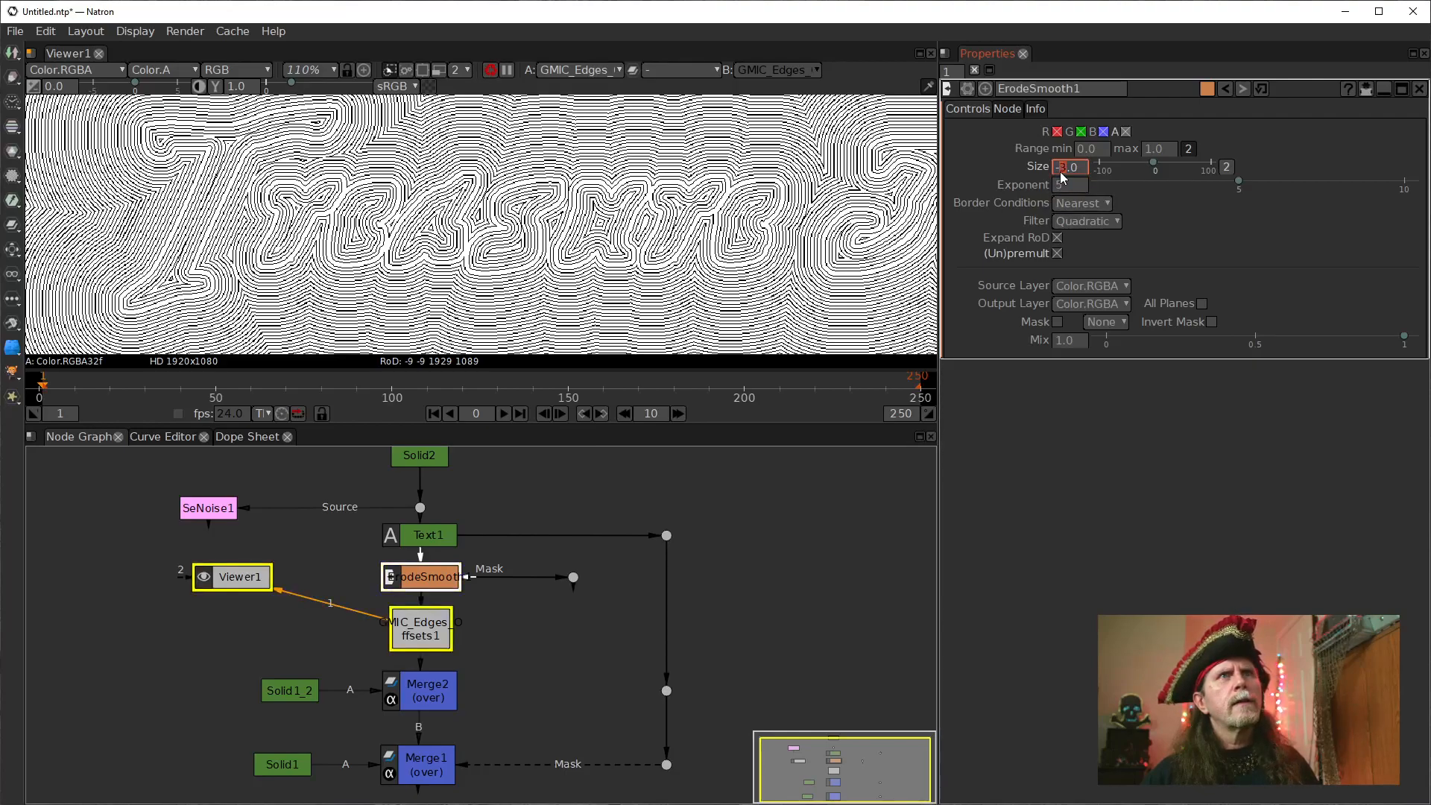
scroll(1062, 177, "up", 1)
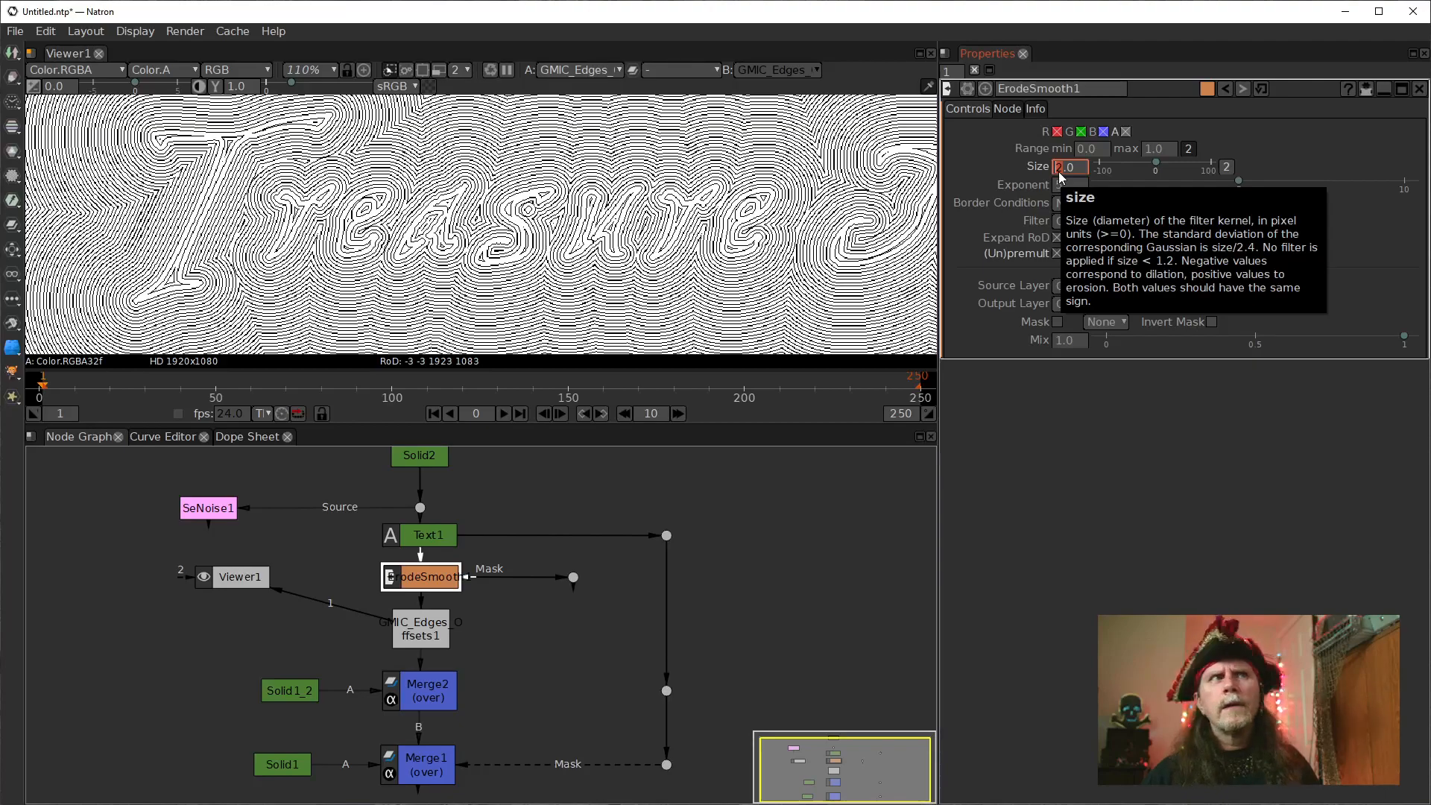
scroll(1059, 172, "down", 3)
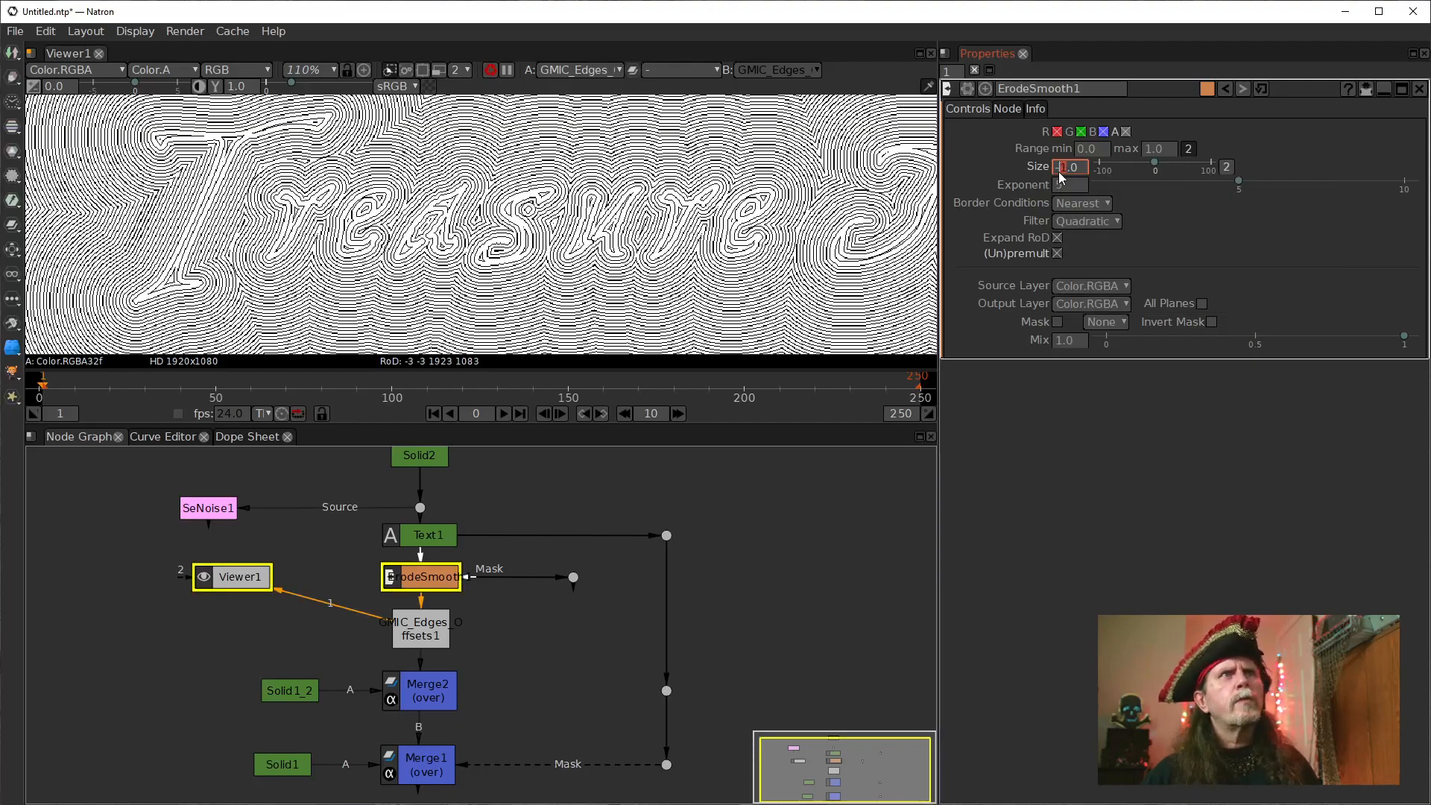
scroll(1059, 171, "down", 6)
scroll(1062, 176, "down", 1)
Set ErodeSmooth1's exponent to 3 and inspect the contour lines up close.
left_click_drag(538, 651, 530, 615)
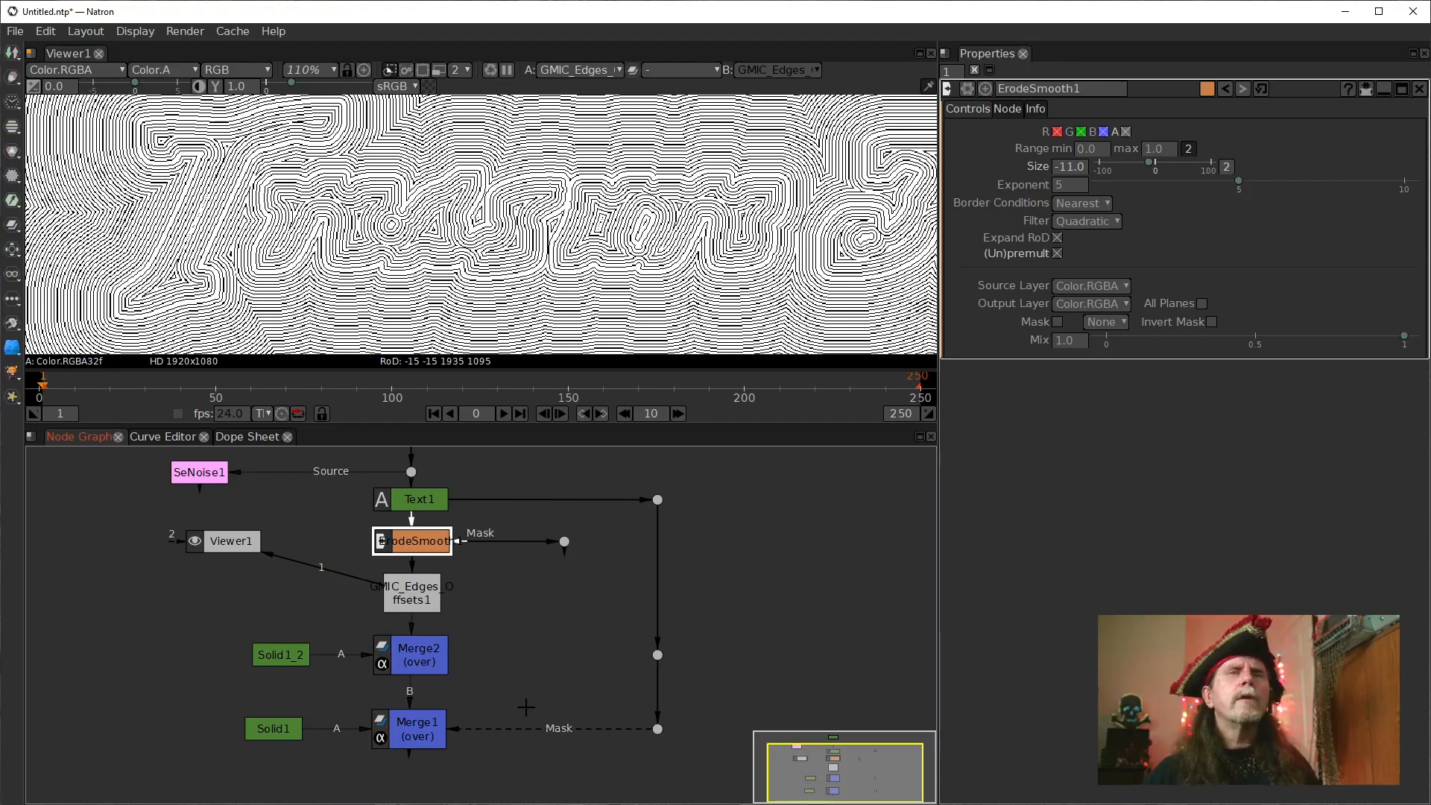
mouse_move(473, 620)
left_mouse_down()
mouse_move(472, 574)
mouse_move(457, 603)
left_mouse_up()
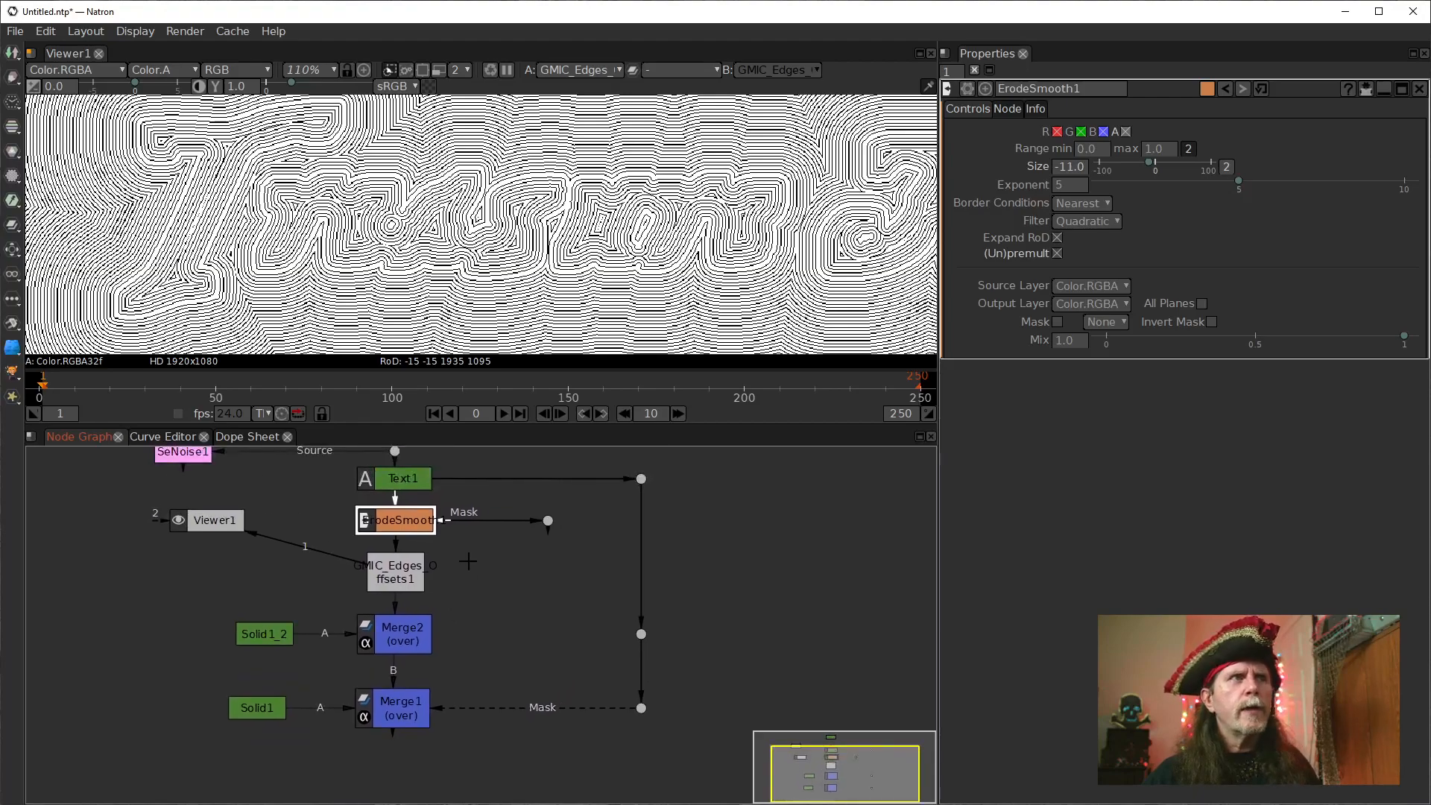
left_click(418, 643)
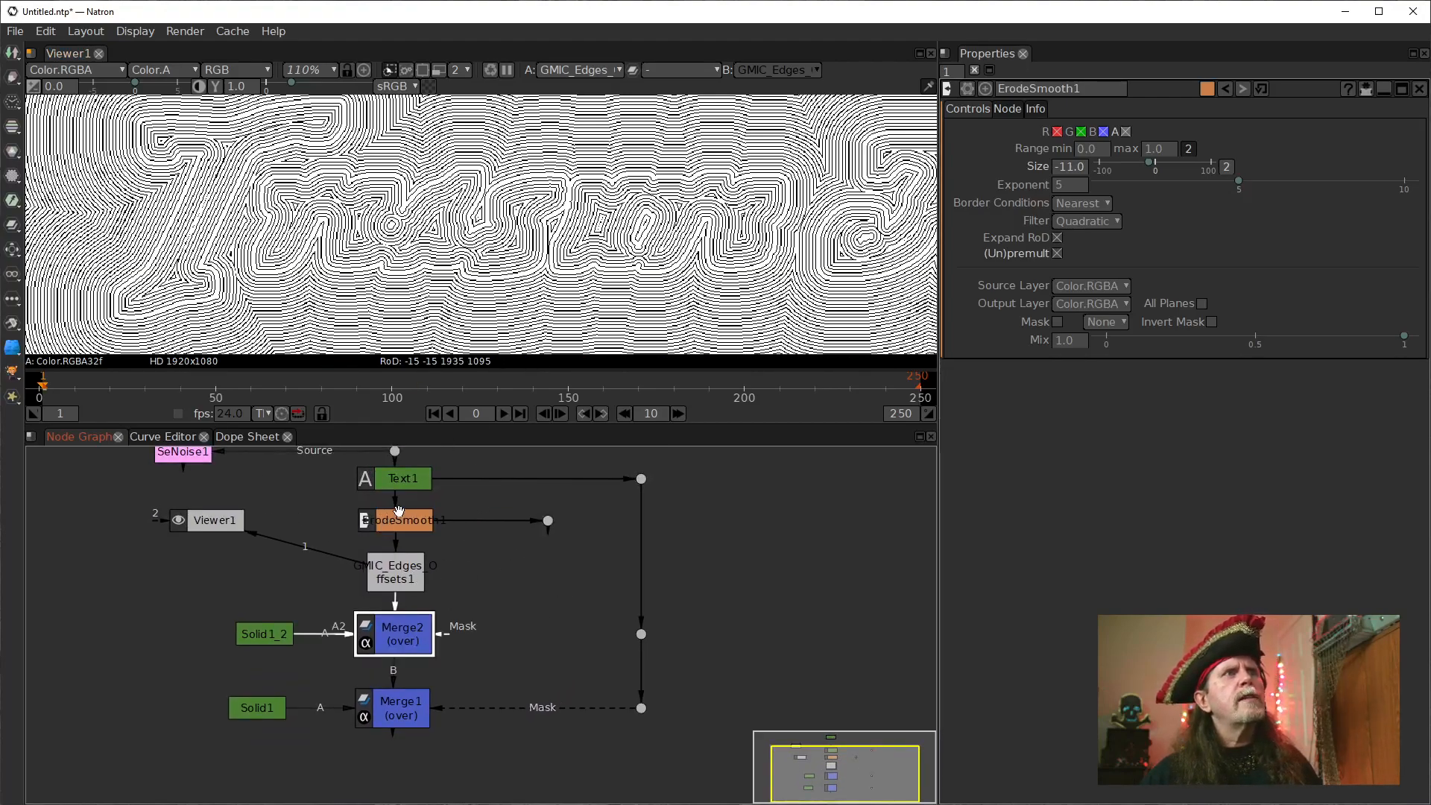
left_click(415, 529)
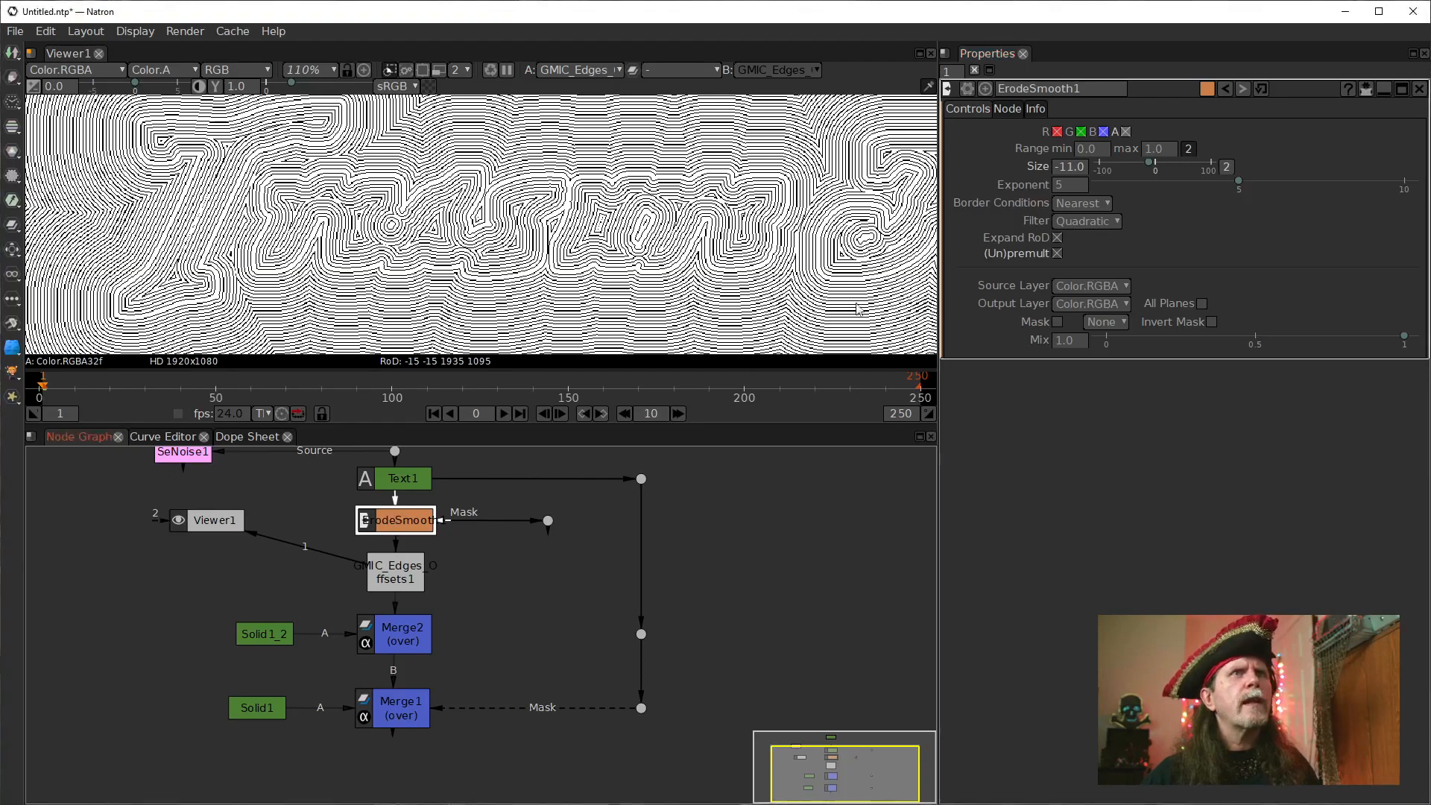
left_click(1058, 188)
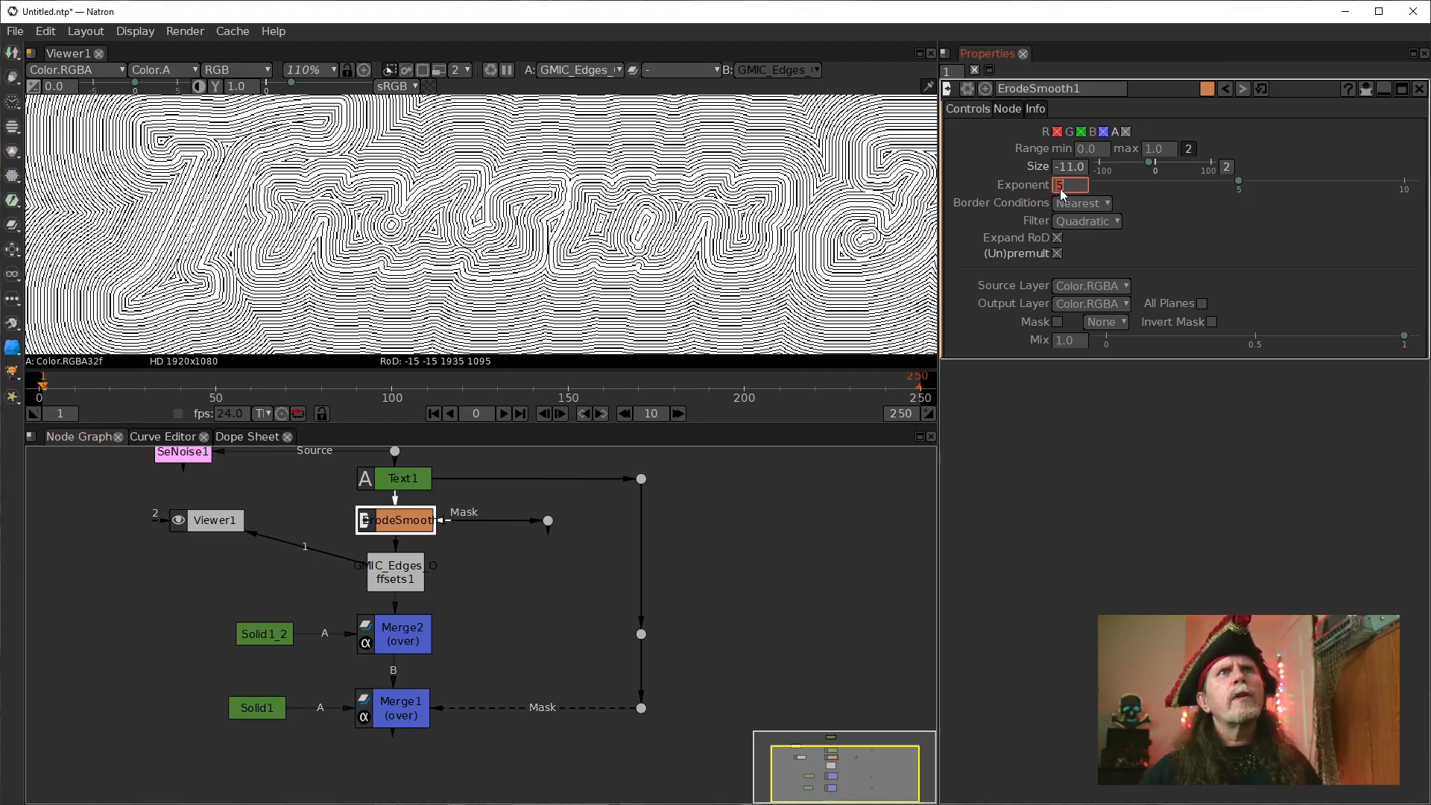
key("Return")
left_click(424, 552)
left_click(494, 544)
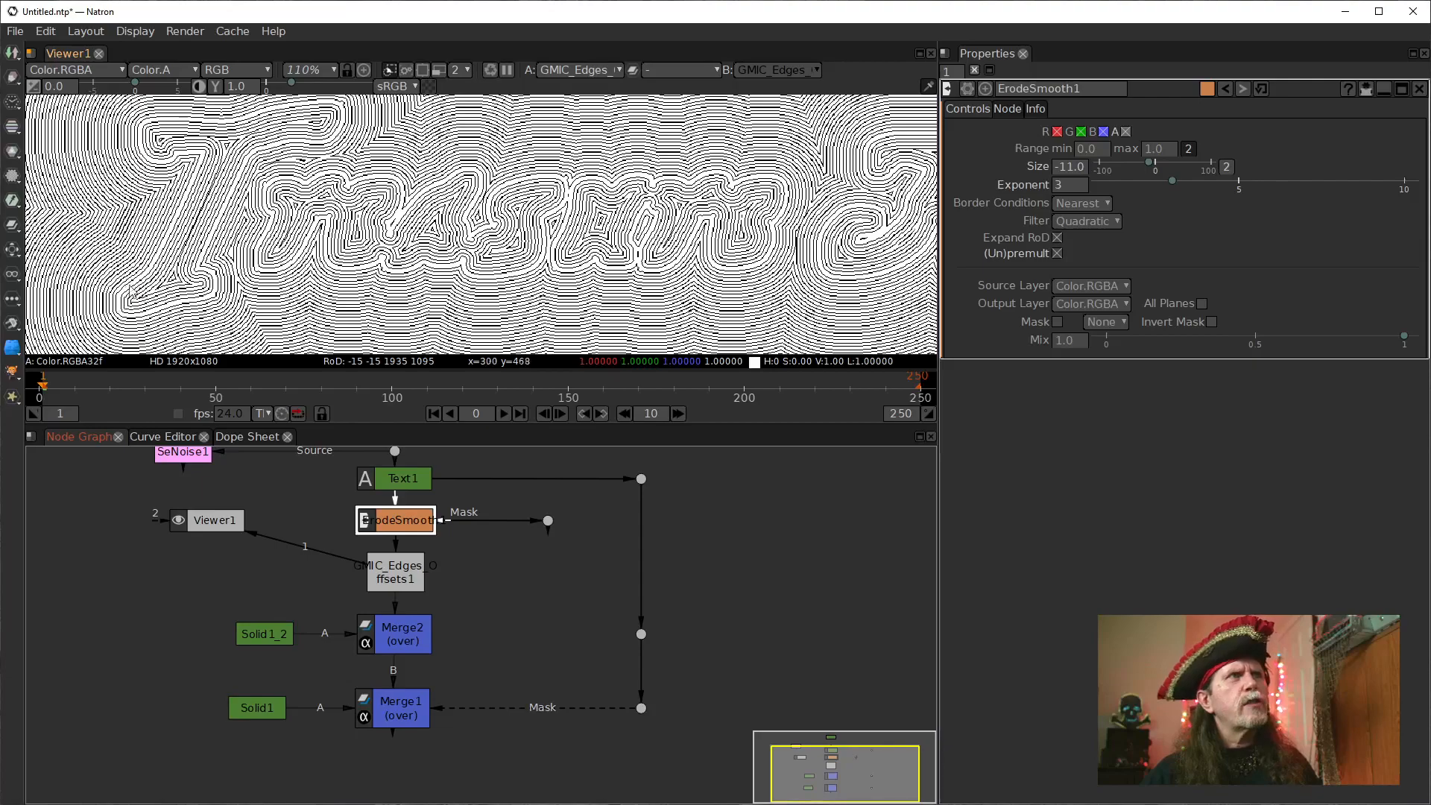
scroll(217, 290, "up", 5)
left_click(199, 519)
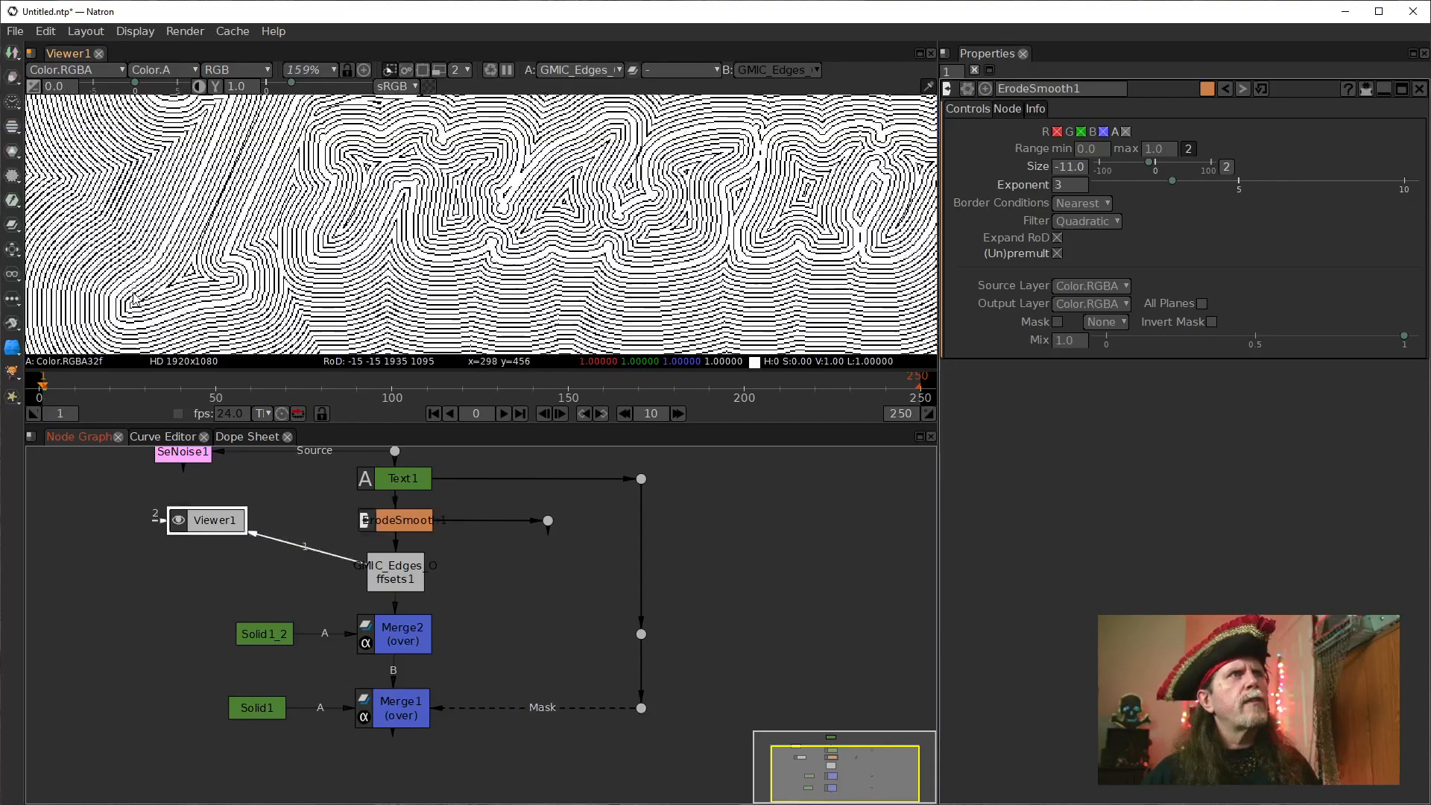
Show the output of the Dot fed by ErodeSmooth1, try an exponent of 5 and return it to 3.
left_click(403, 531)
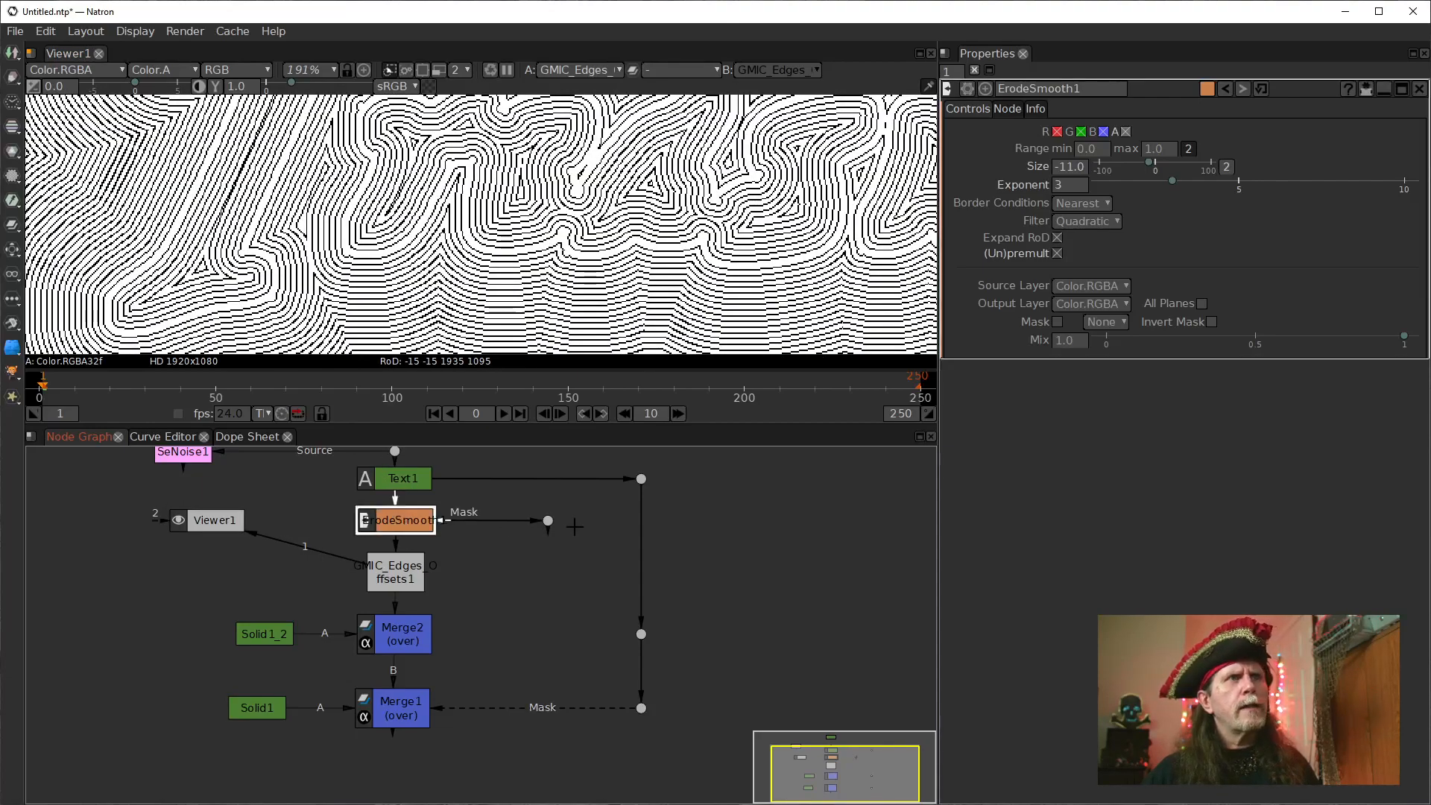
left_click(550, 521)
key("1")
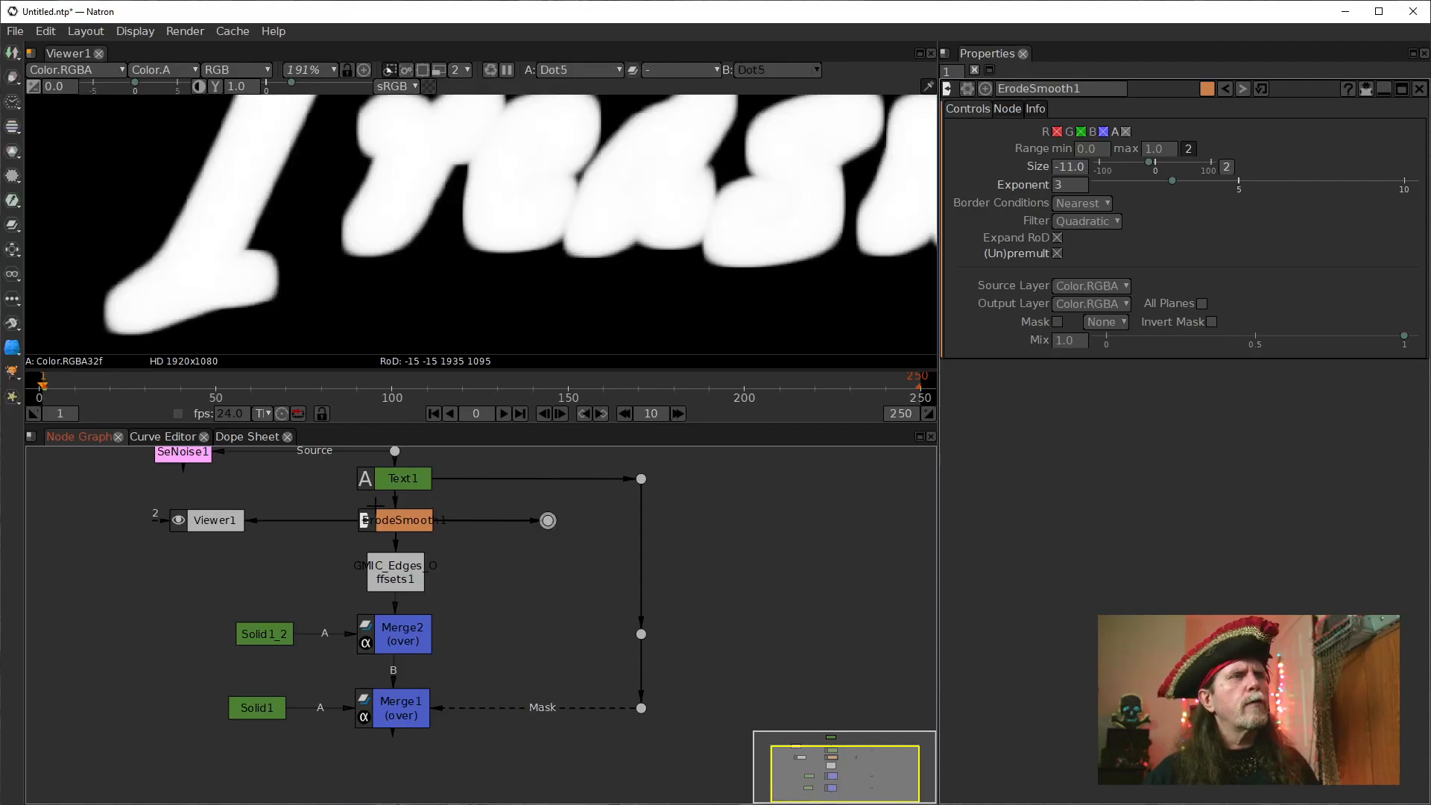
left_click(1058, 186)
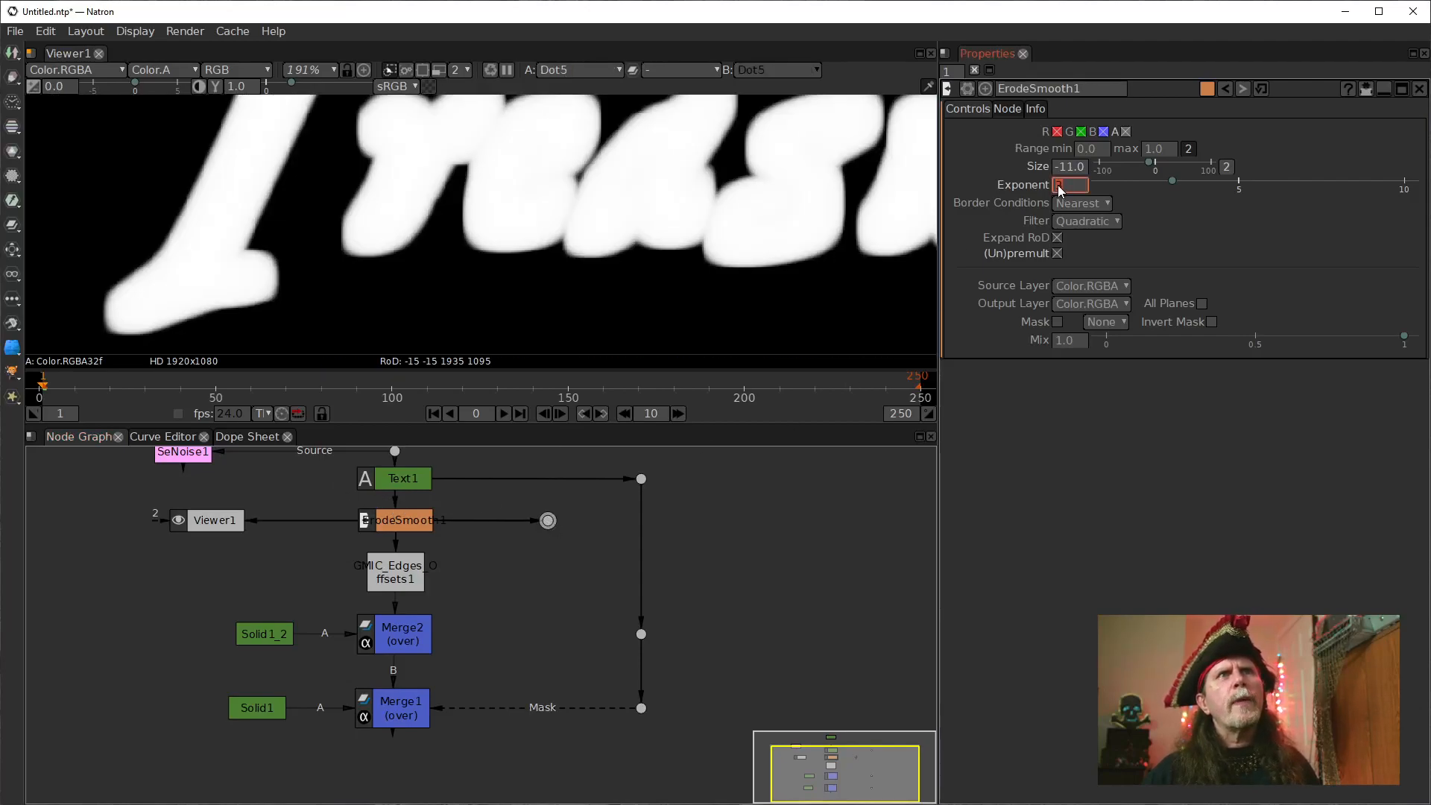
type("5")
key("Return")
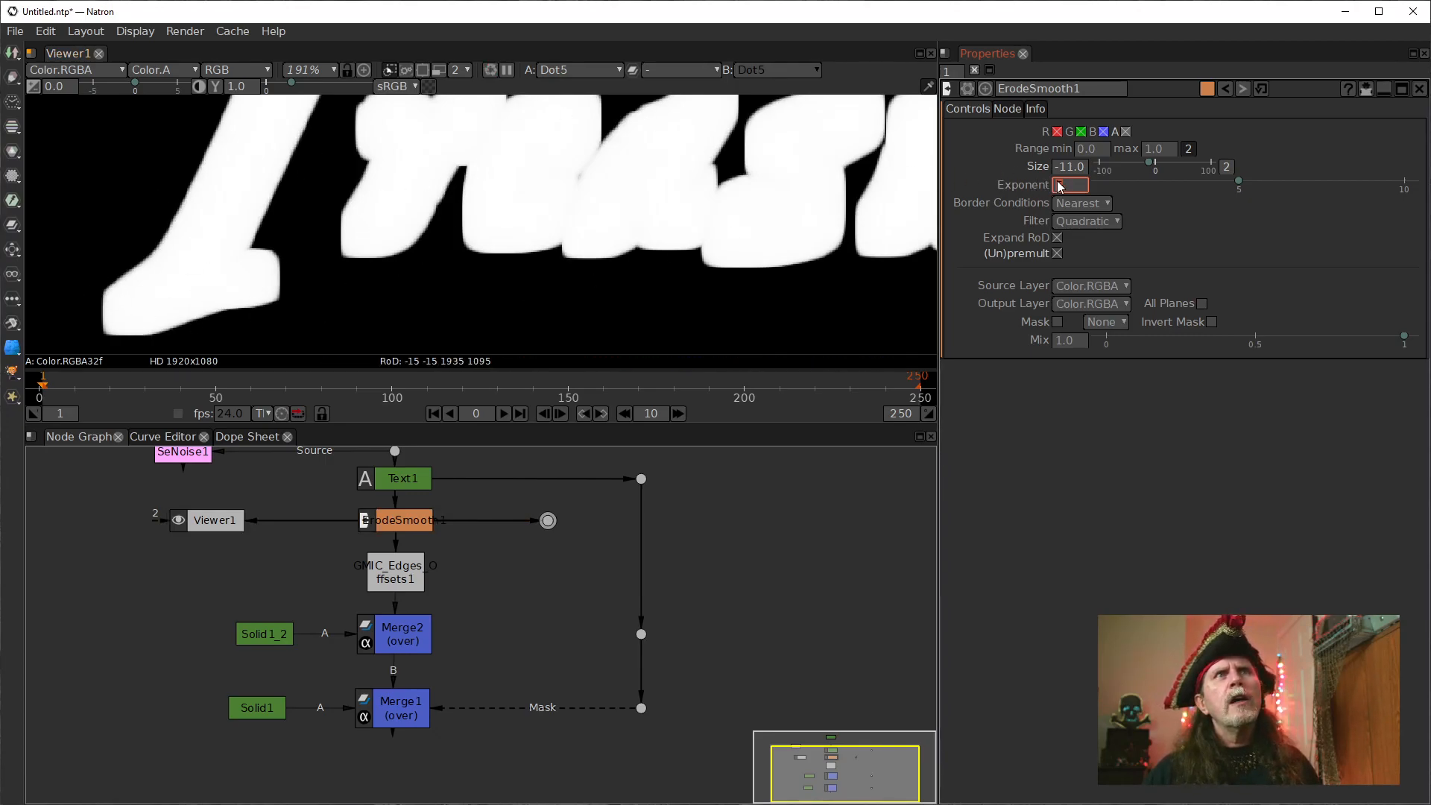
left_click_drag(1055, 184, 1032, 169)
type("3")
key("Return")
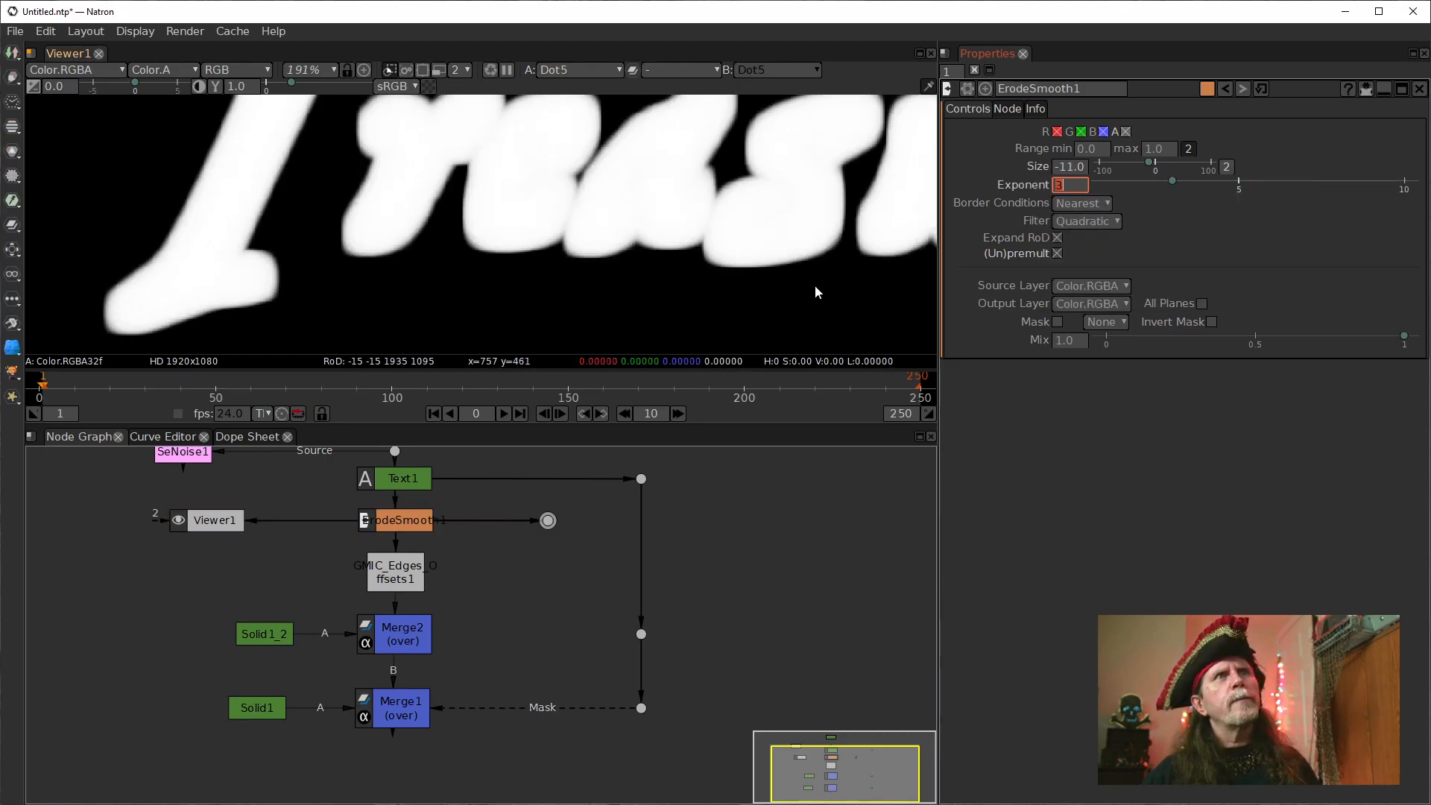
Set ErodeSmooth1's size to -10.0 and show the edges offsets node's output in the viewer.
left_click(1070, 166)
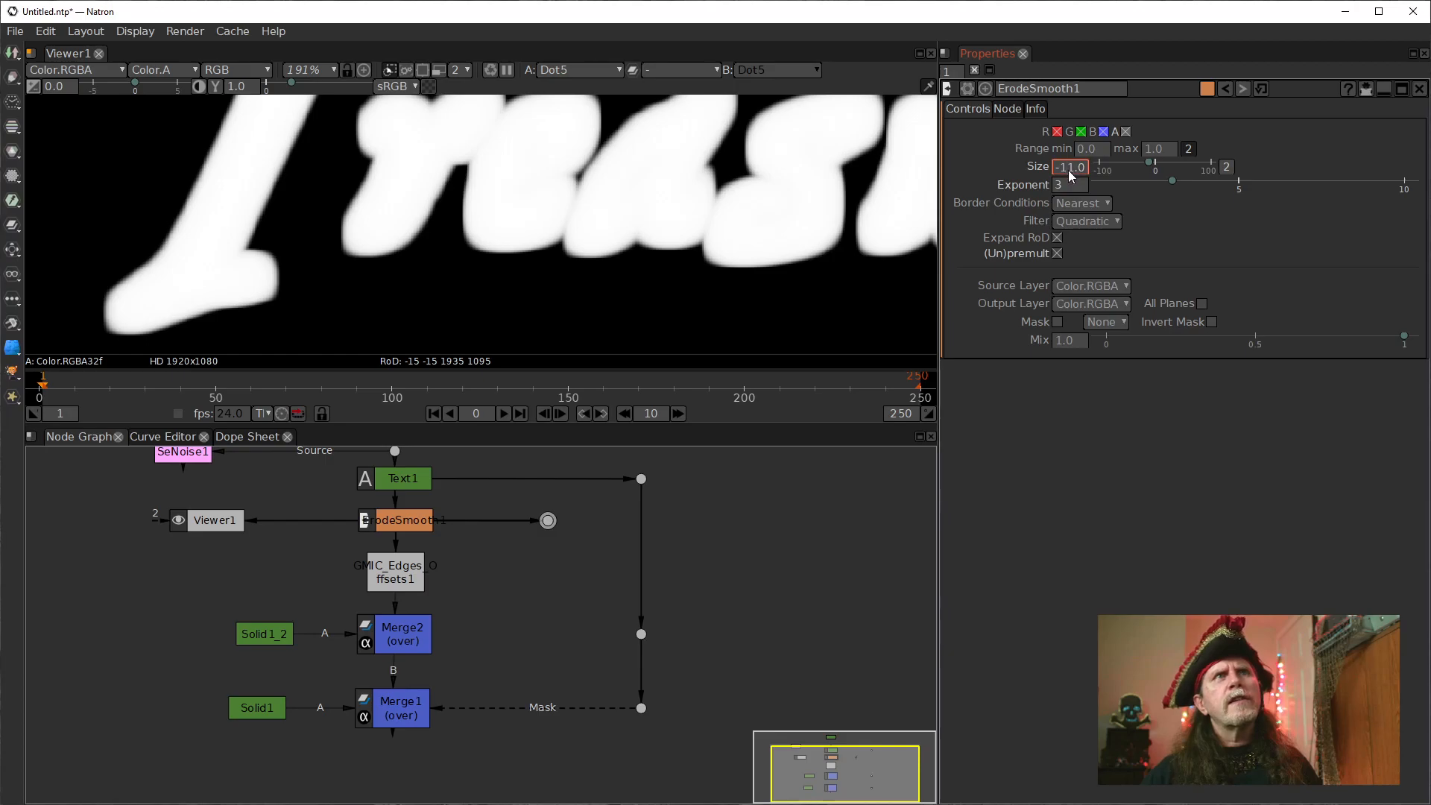
scroll(1069, 171, "down", 1)
scroll(1069, 171, "up", 2)
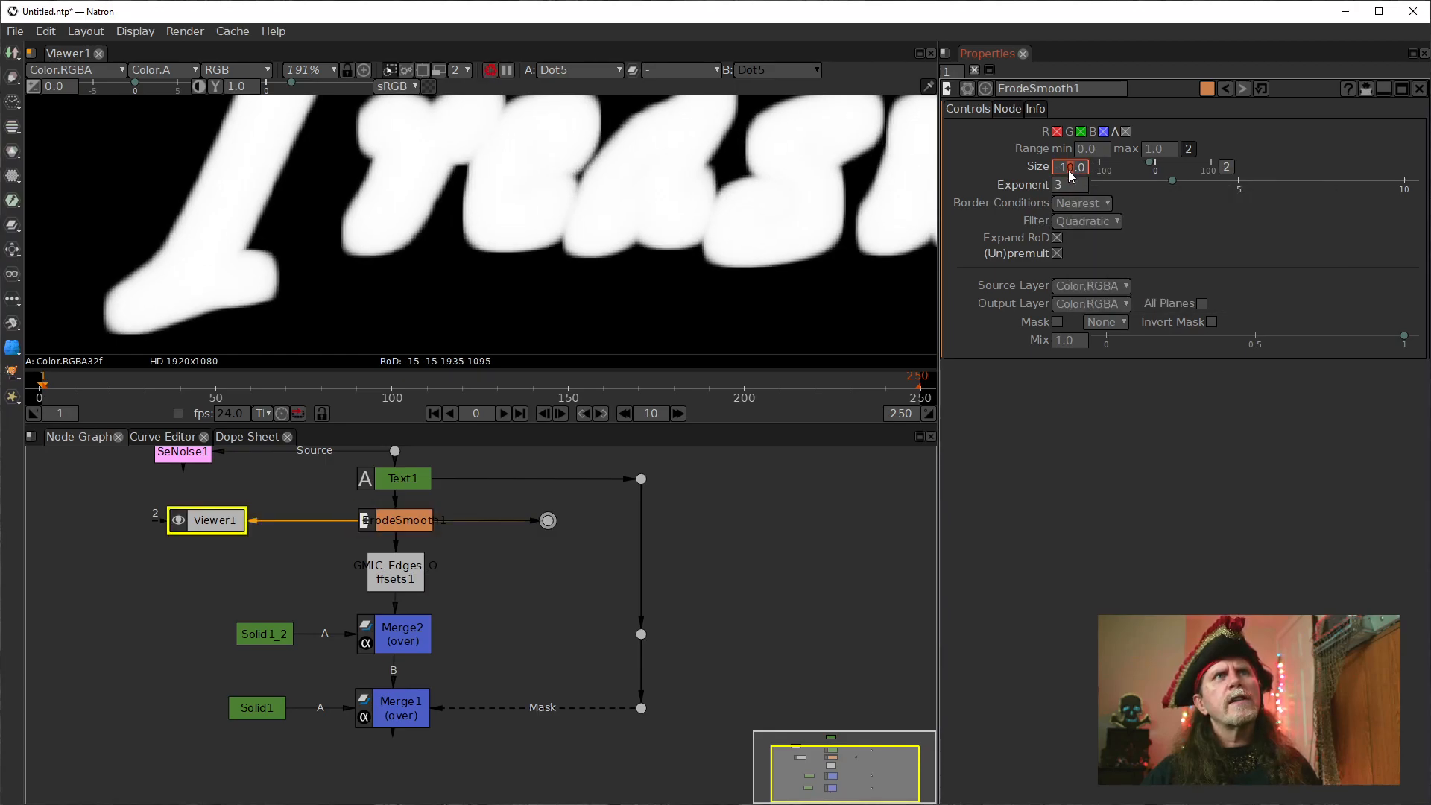
scroll(444, 225, "down", 3)
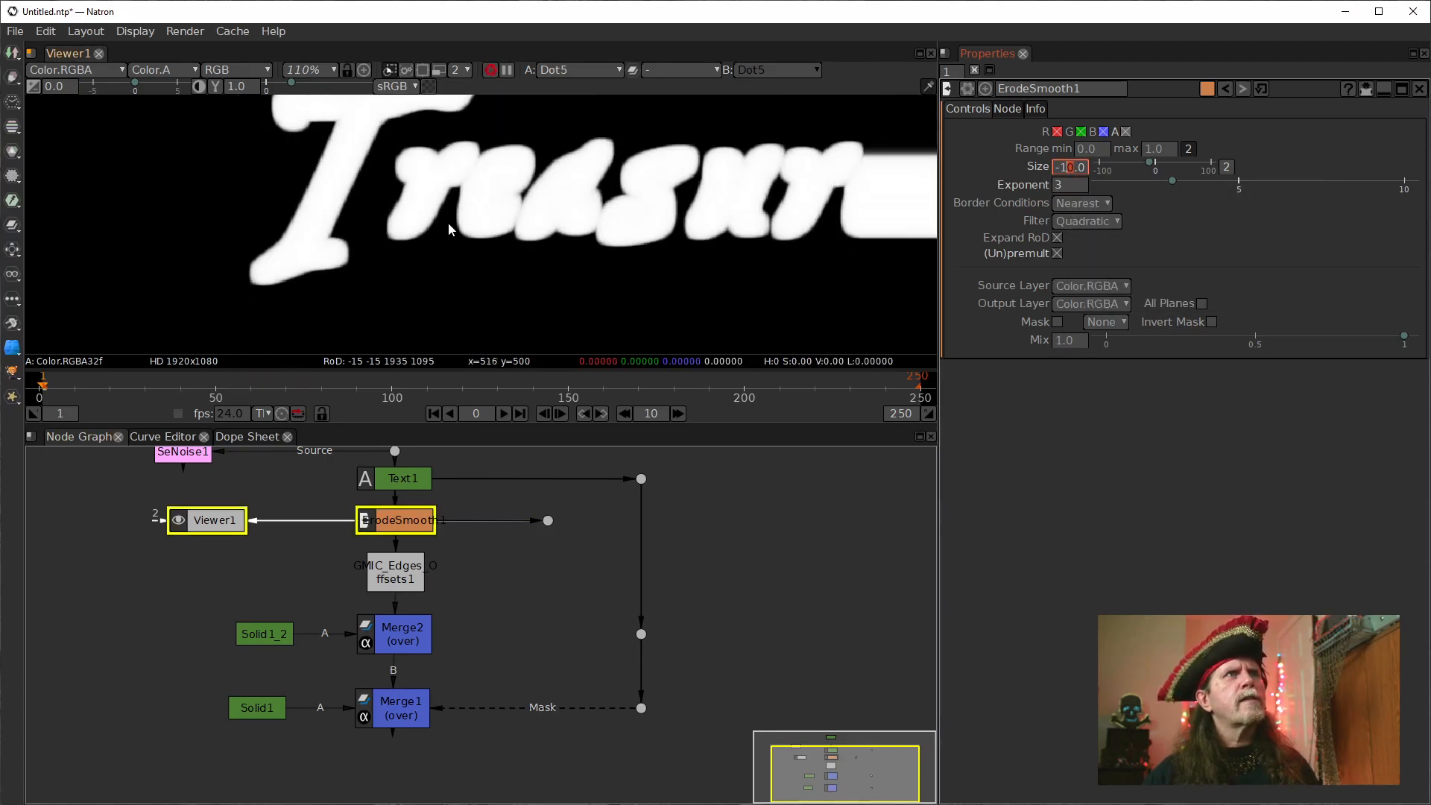
left_click(403, 568)
key("1")
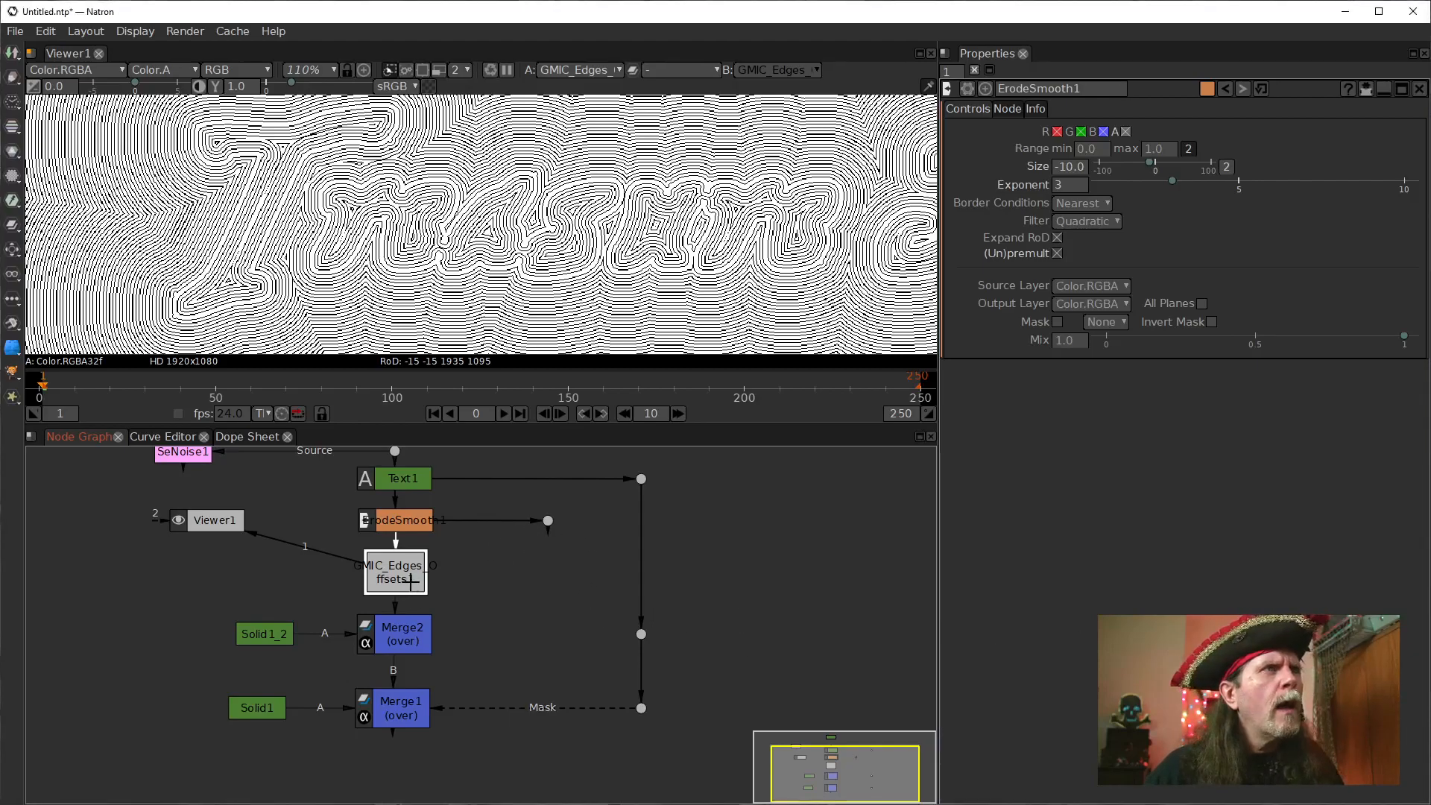
Show Merge2's output in the viewer and connect its Mask input to the Dot fed by ErodeSmooth1.
left_click(410, 649)
key("1")
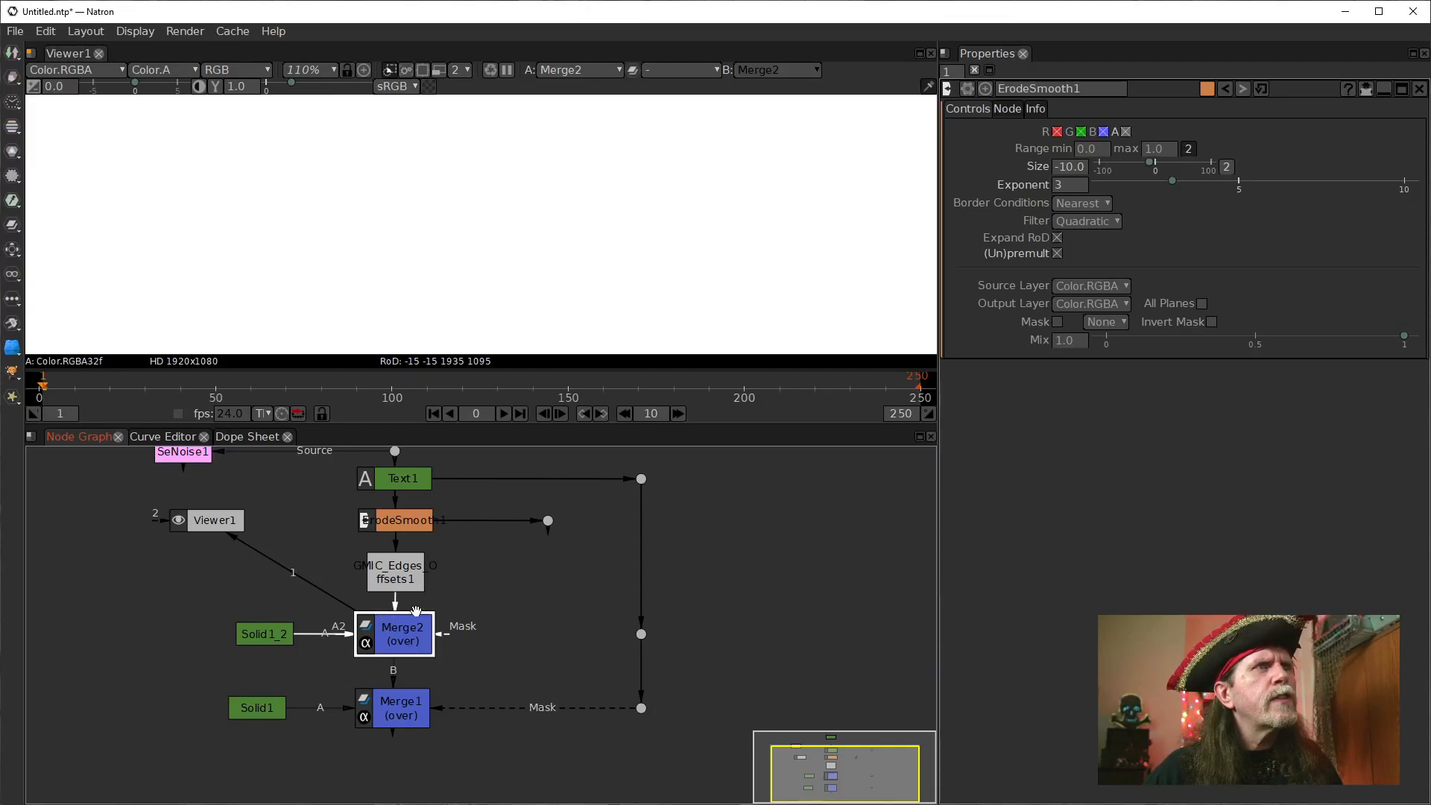
left_click_drag(449, 635, 549, 521)
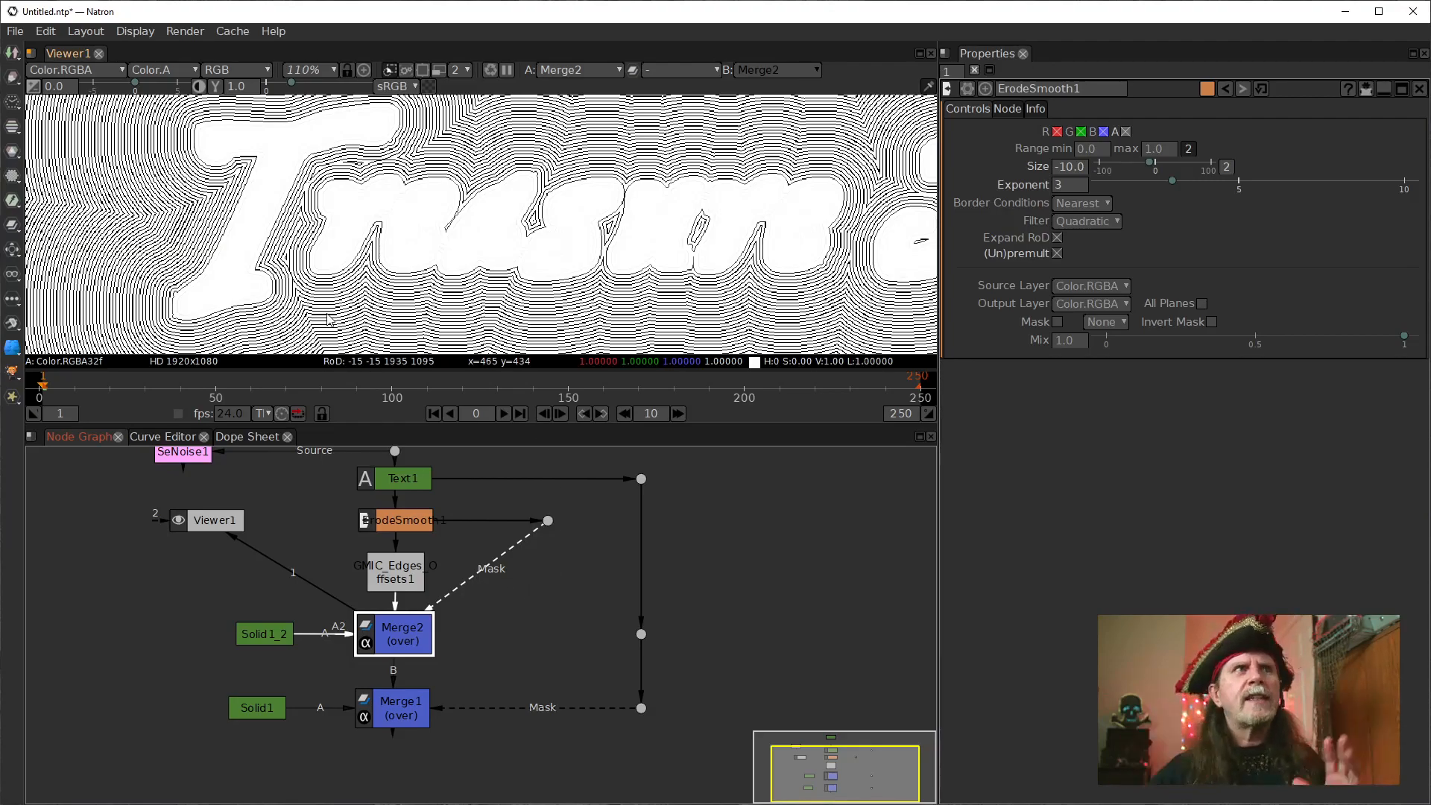
Compare Merge1's output with Text1's output in the viewer.
left_click(386, 517)
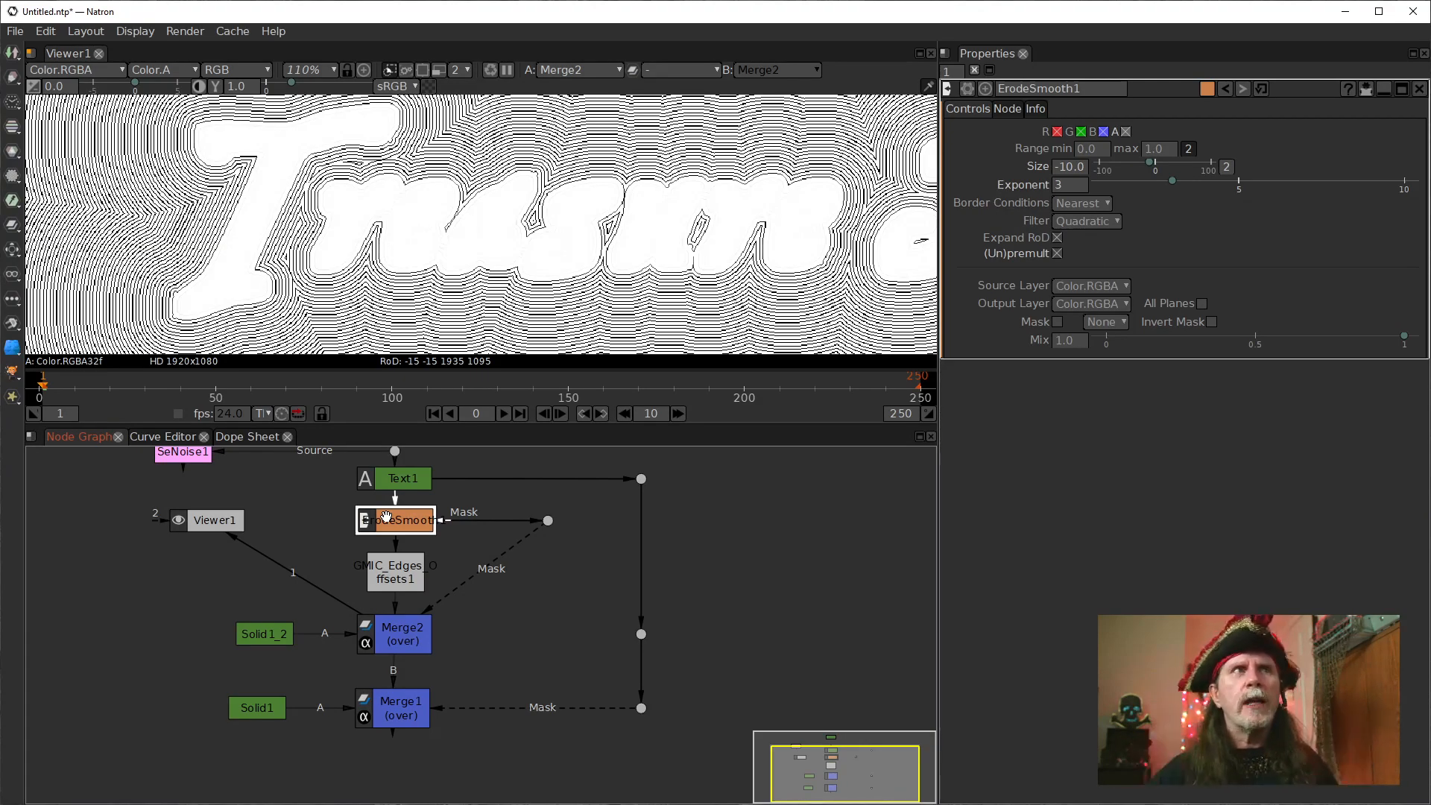
left_click(421, 706)
key("1")
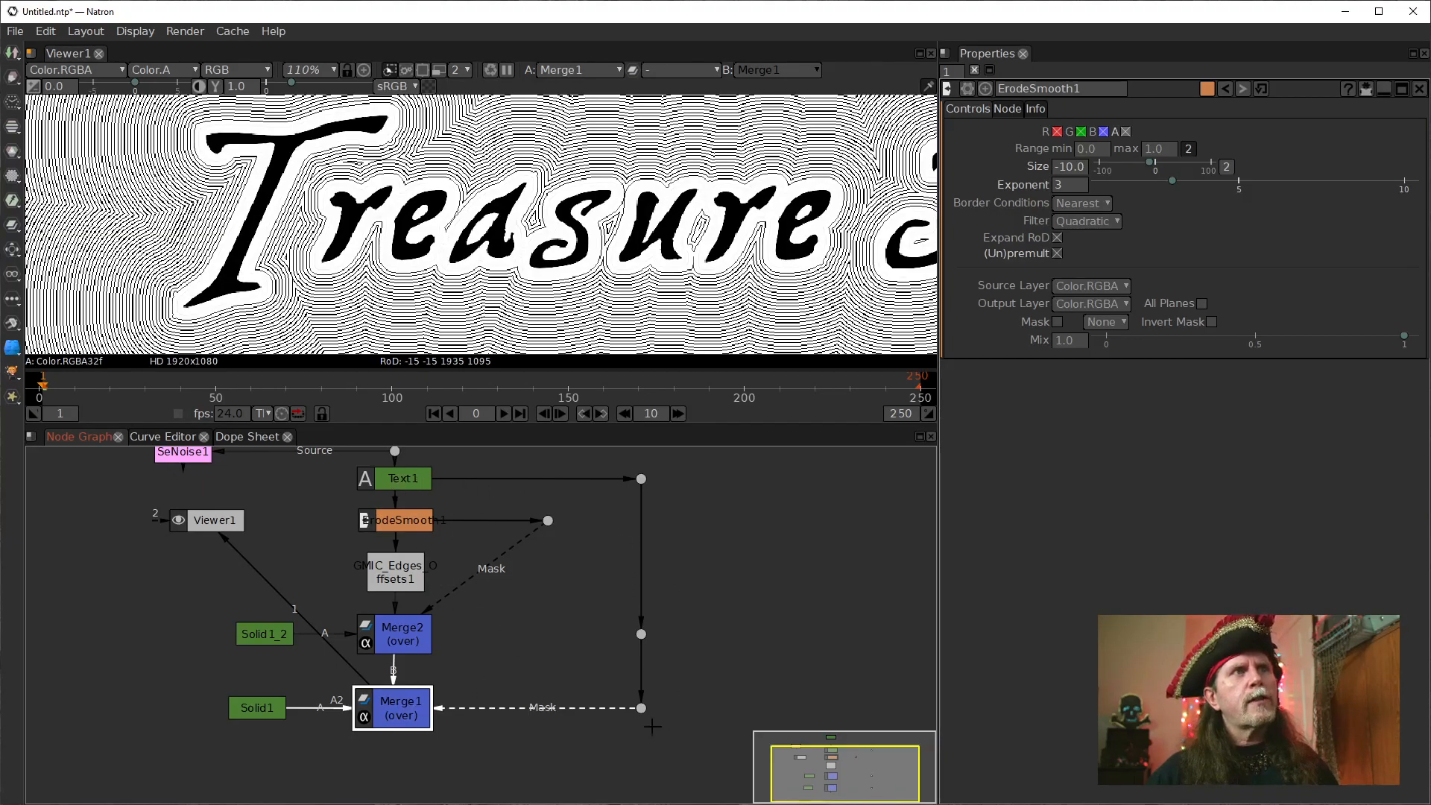
left_click(609, 616)
left_click(400, 487)
key("1")
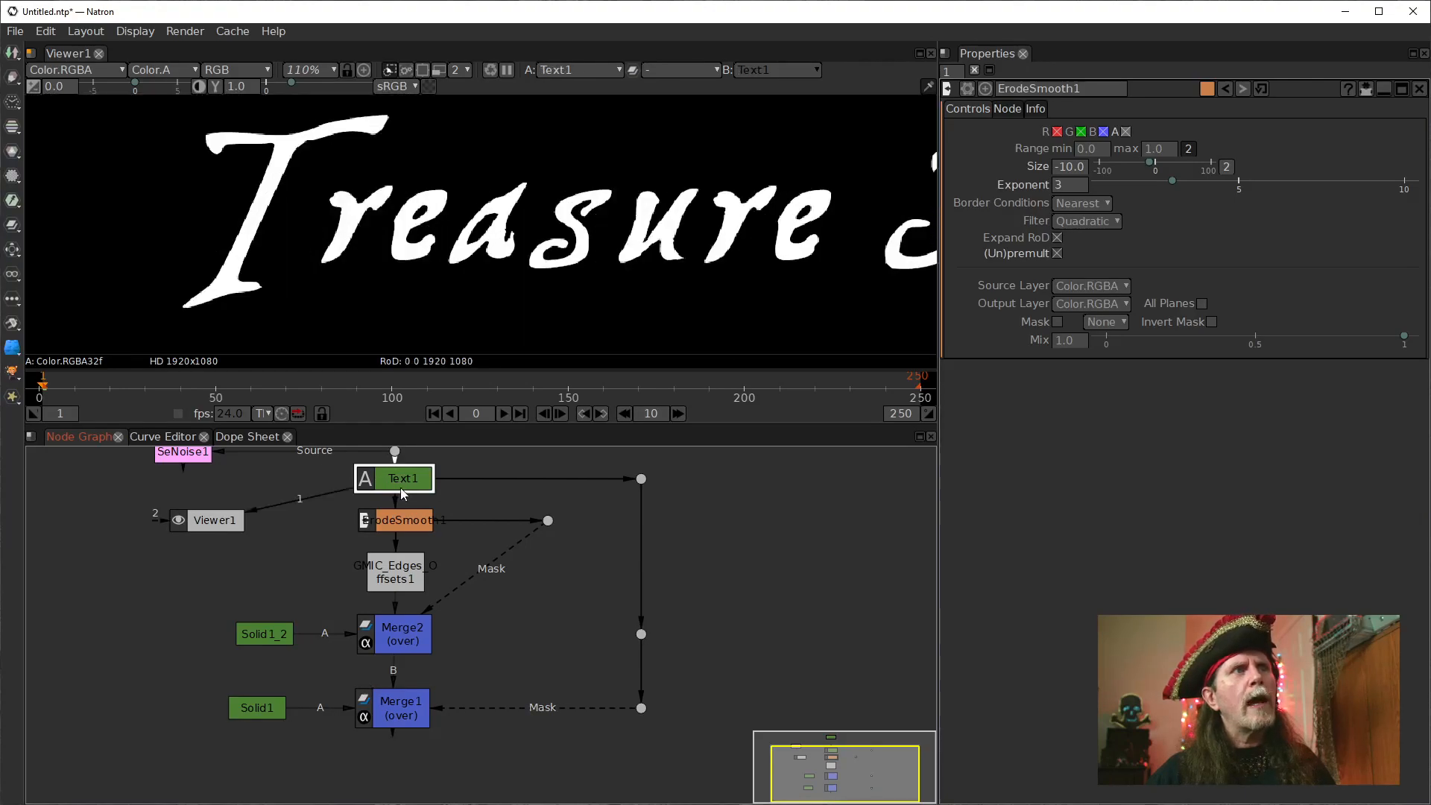
left_click(404, 701)
key("1")
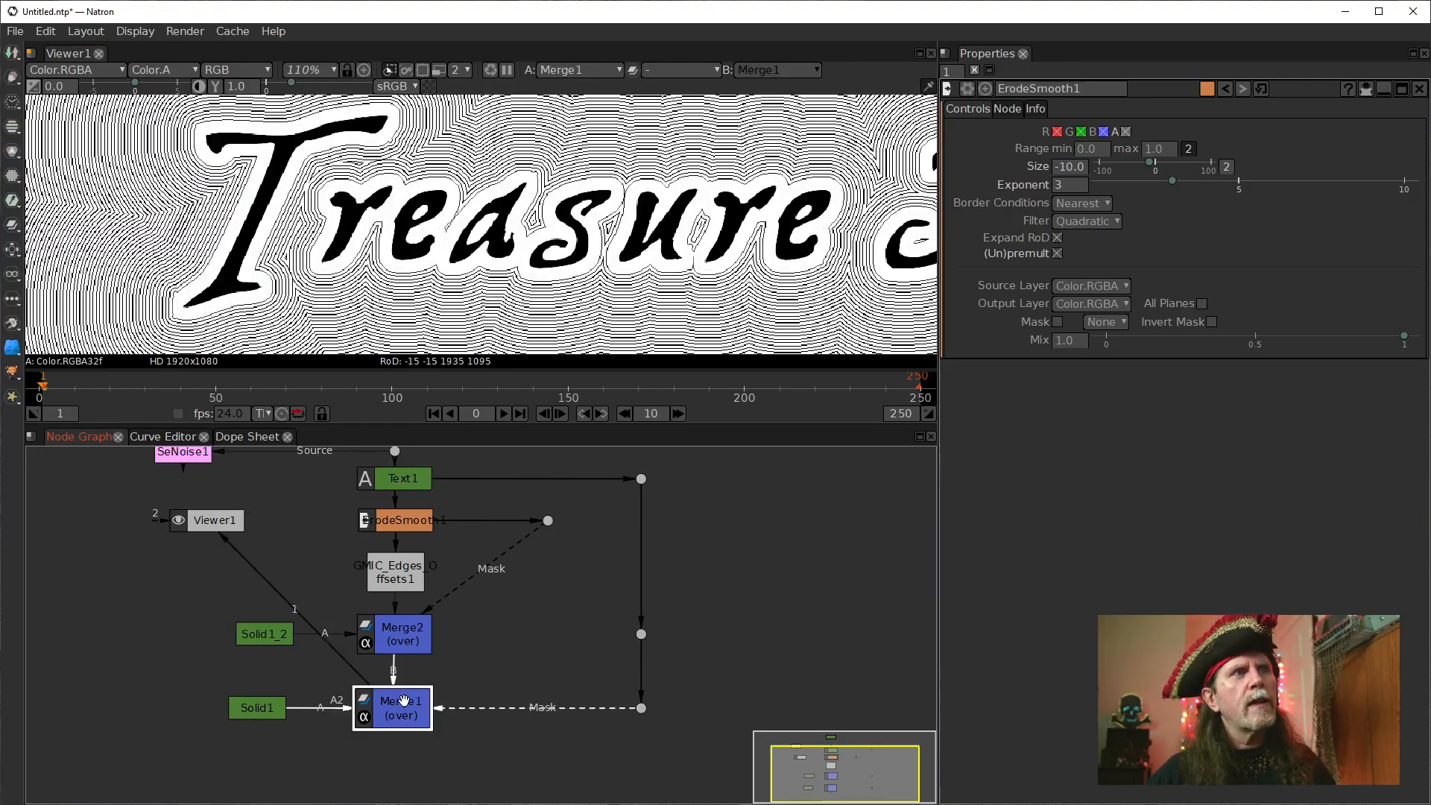
Compare Merge2's output with the edges offsets node's output in the viewer.
left_click(396, 626)
key("1")
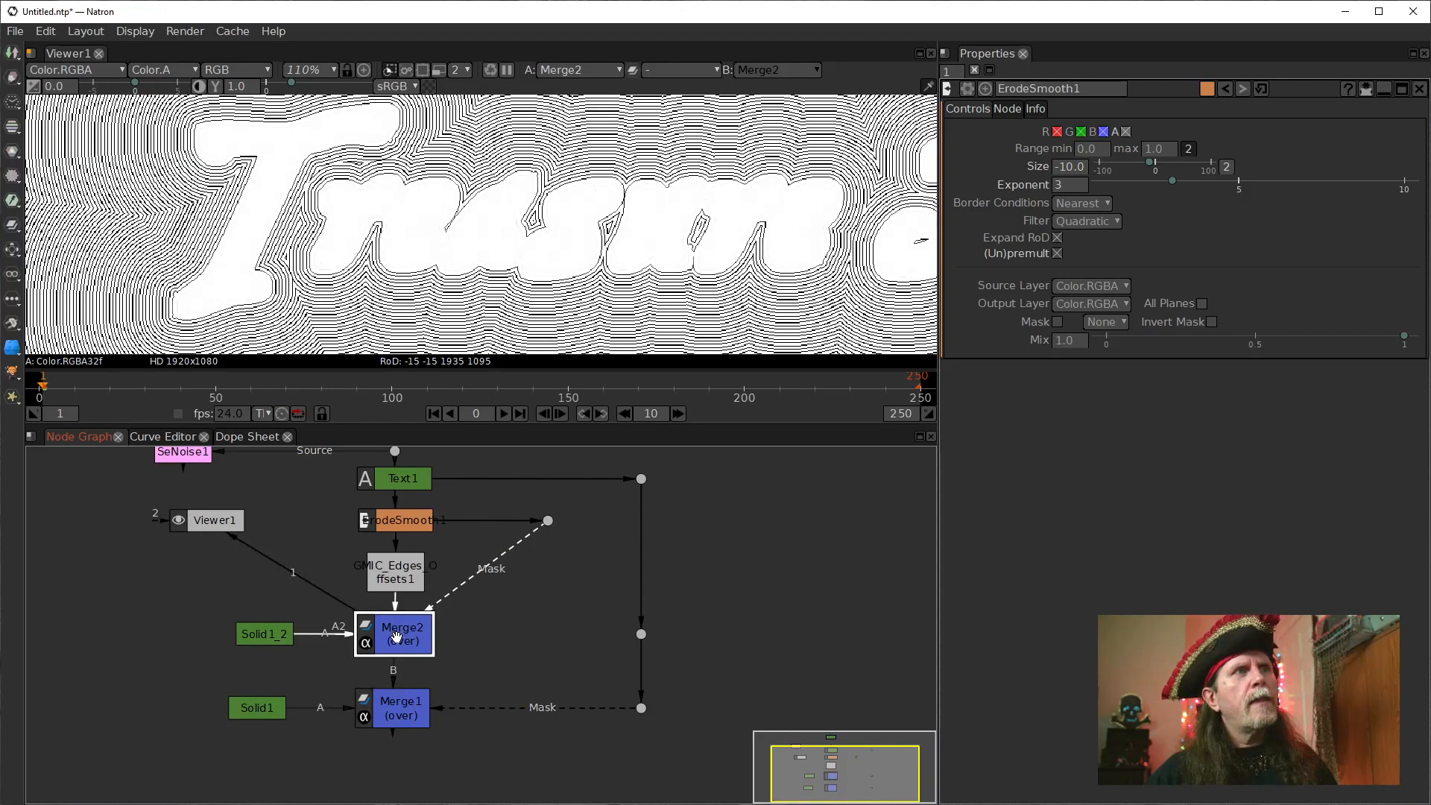
left_click(400, 582)
key("1")
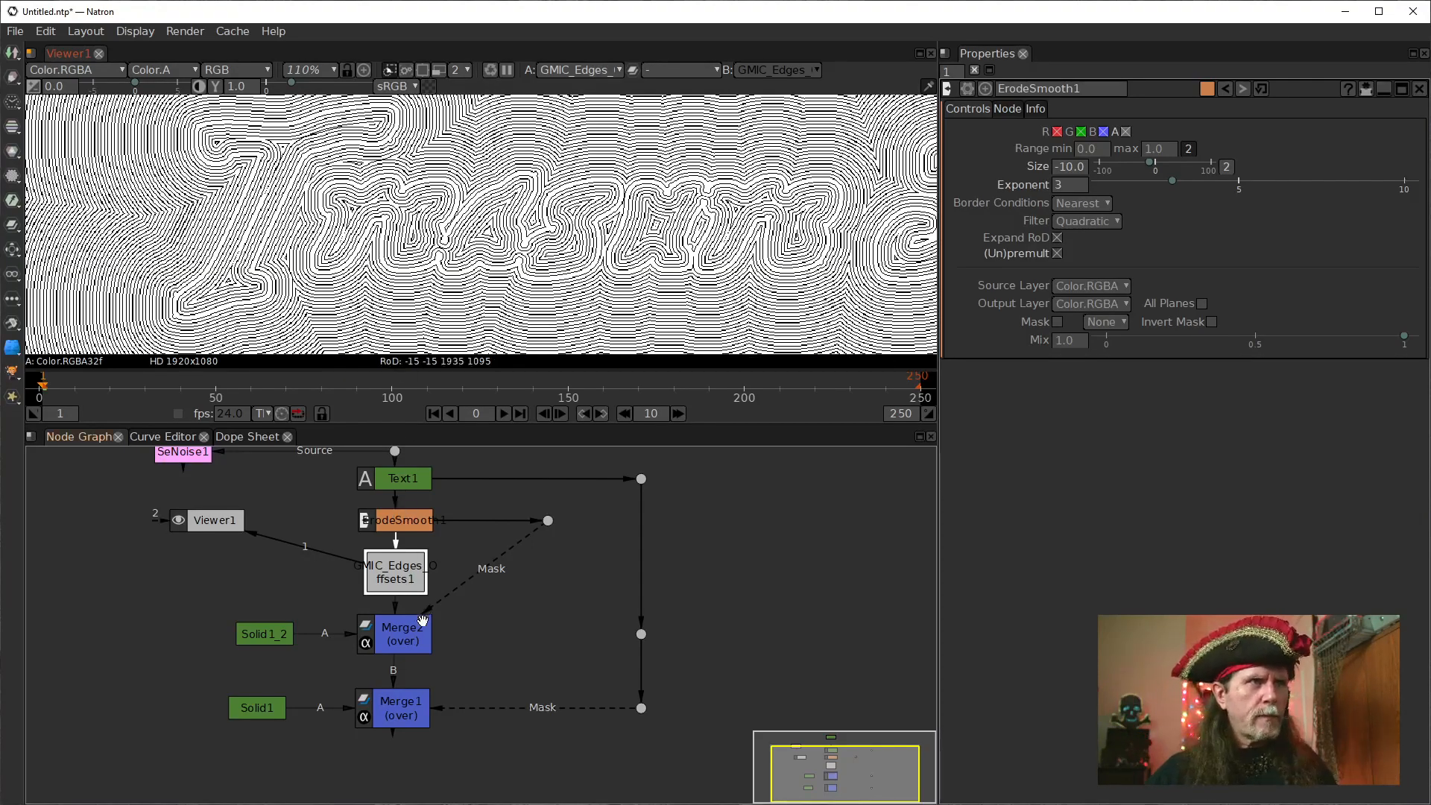
left_click(412, 639)
key("1")
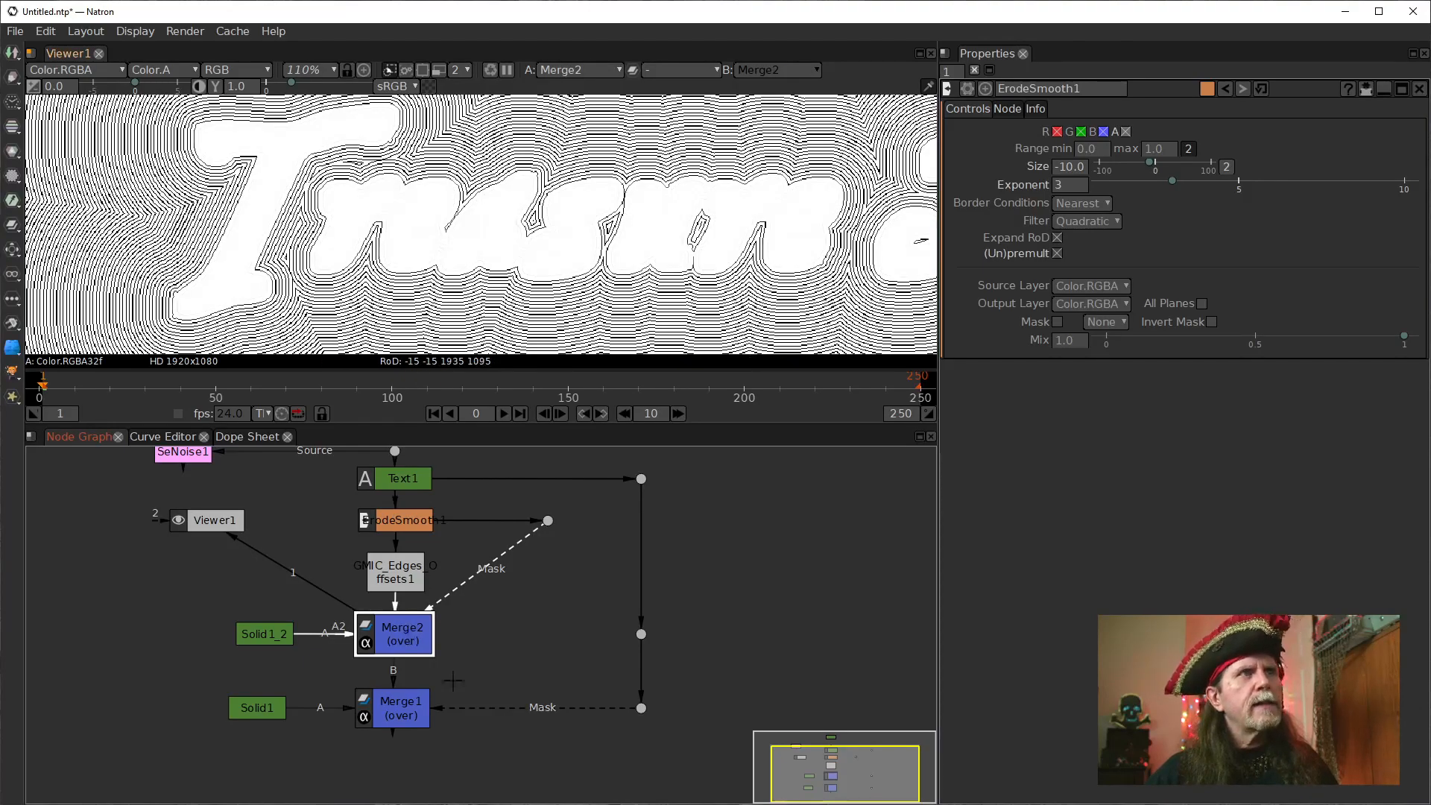
Examine the lettering edges up close in Merge2's output against ErodeSmooth1's output.
left_click(418, 524)
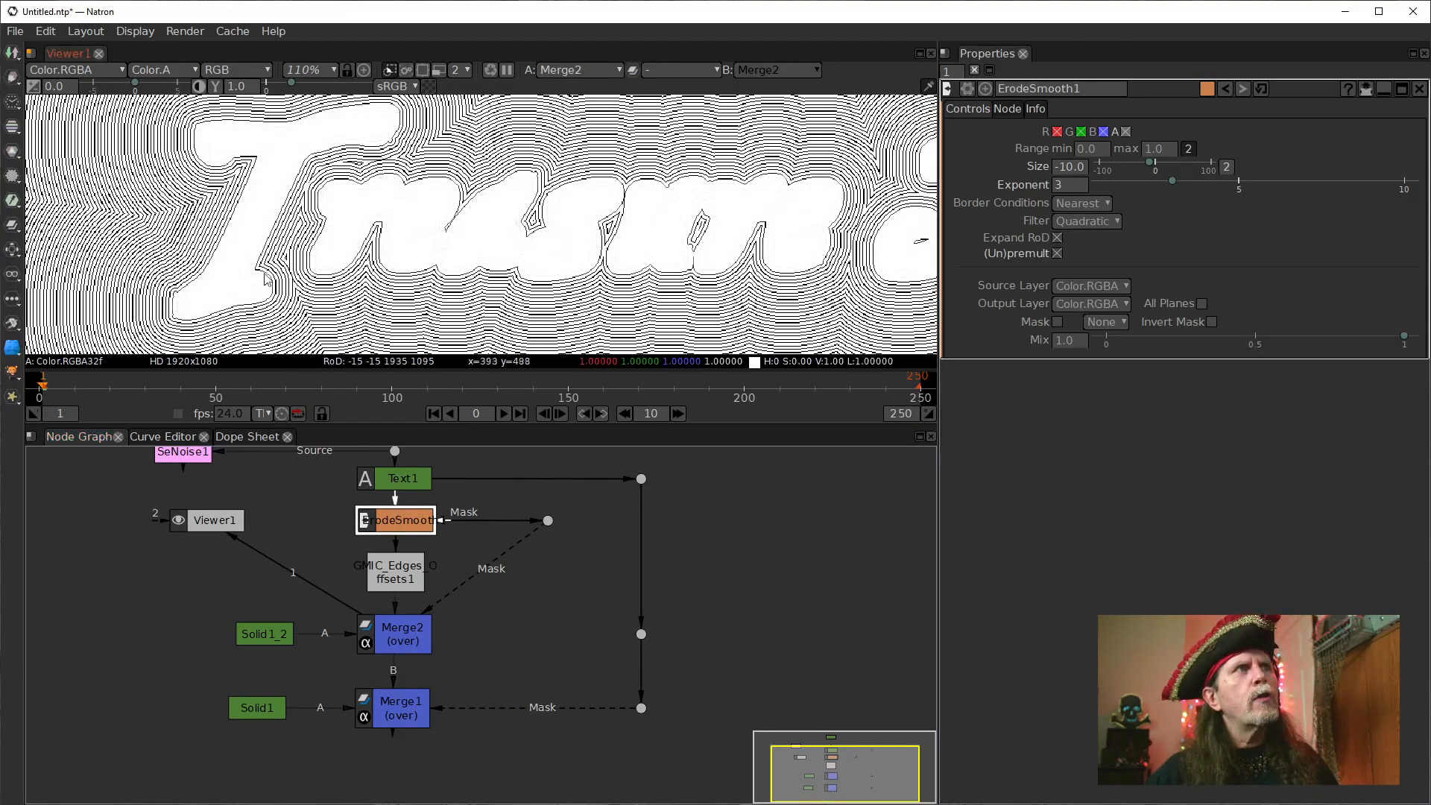
key("1")
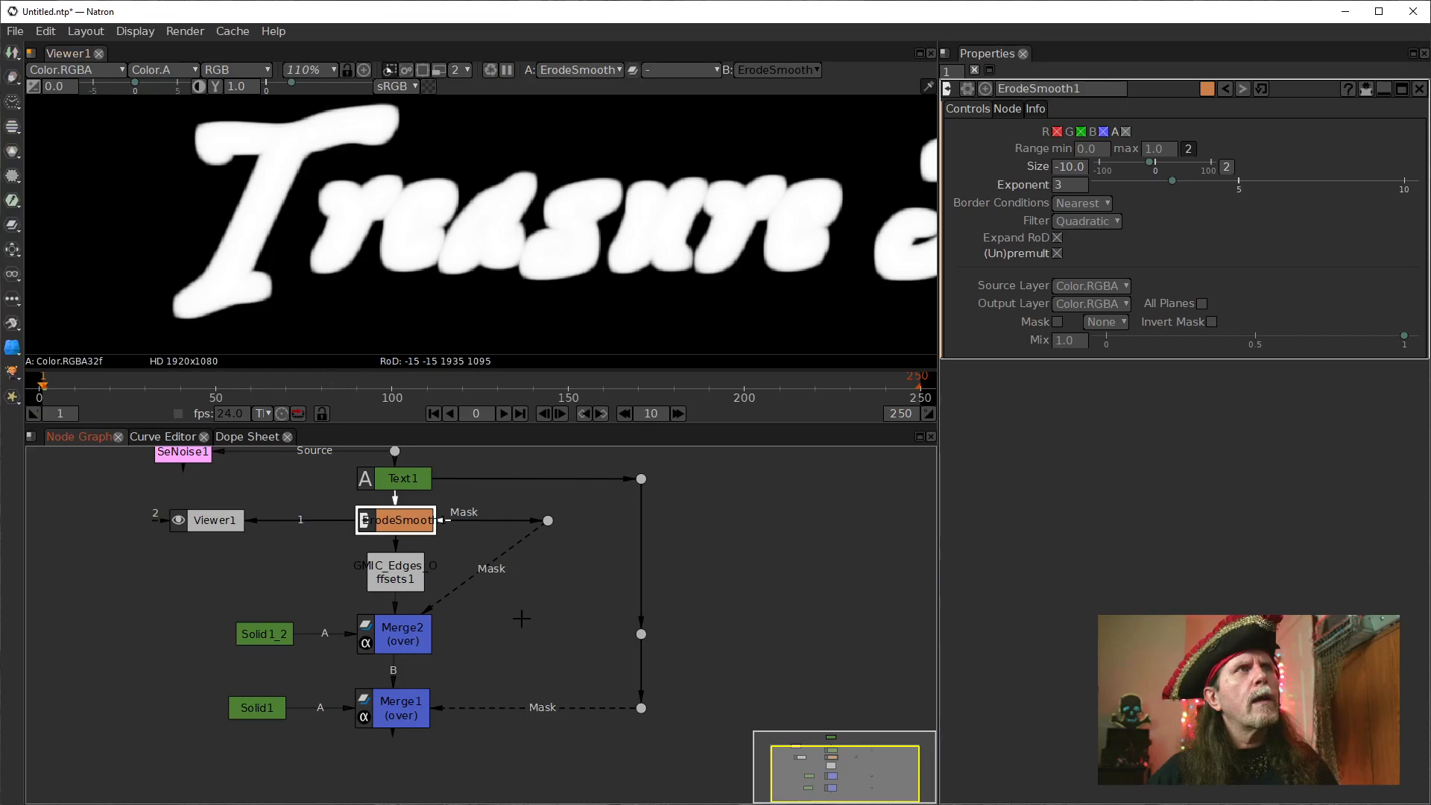
left_click(406, 641)
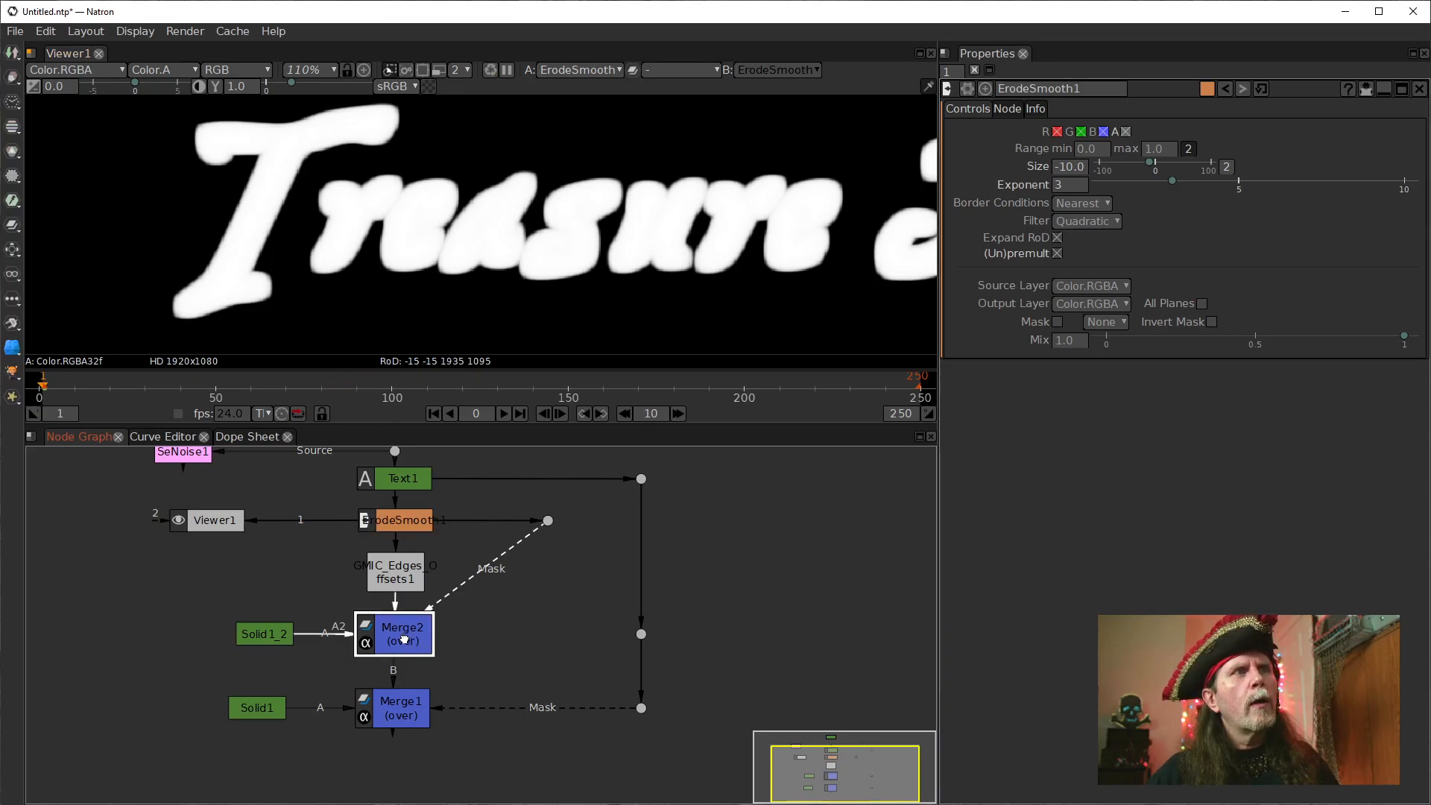
key("1")
scroll(215, 255, "up", 8)
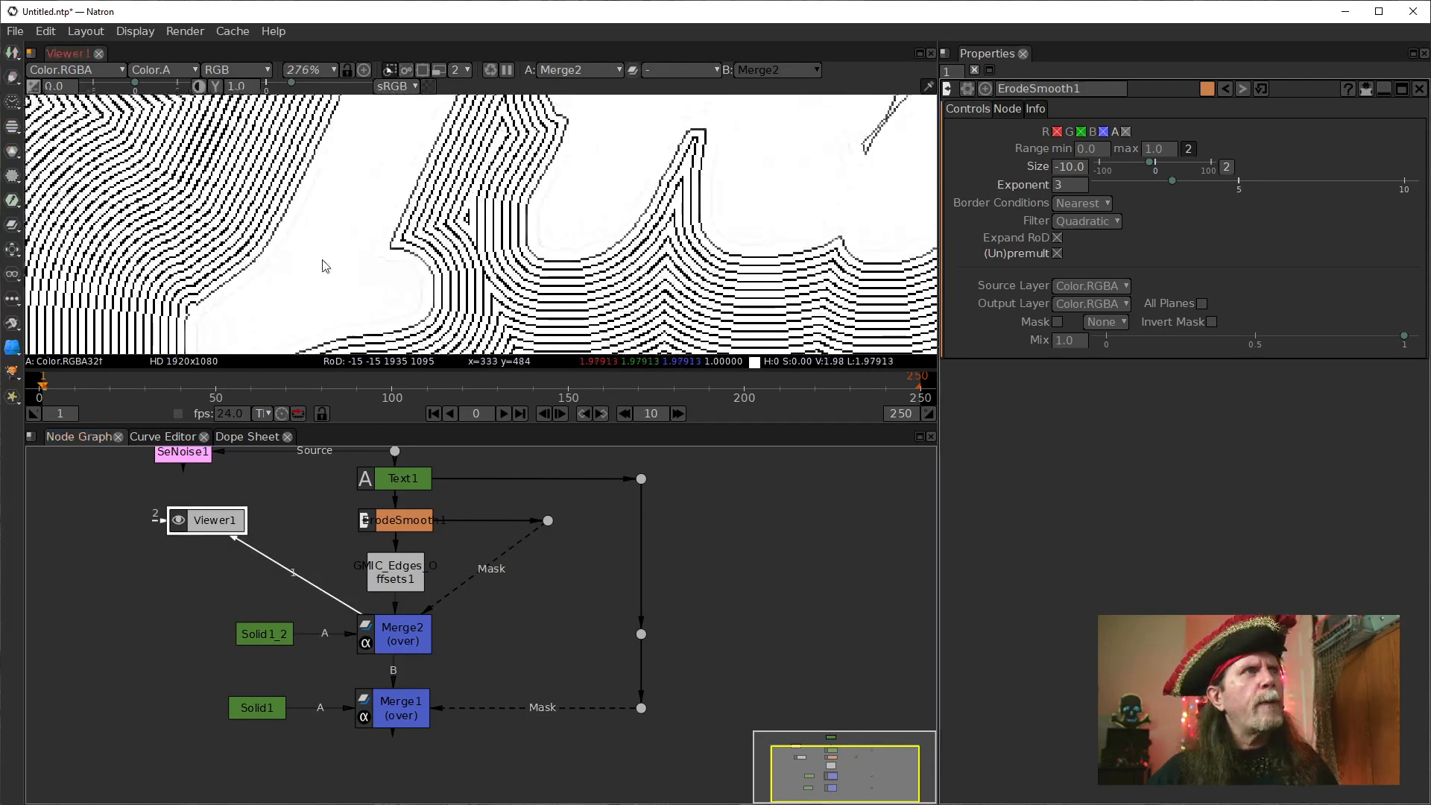
left_click_drag(483, 262, 413, 197)
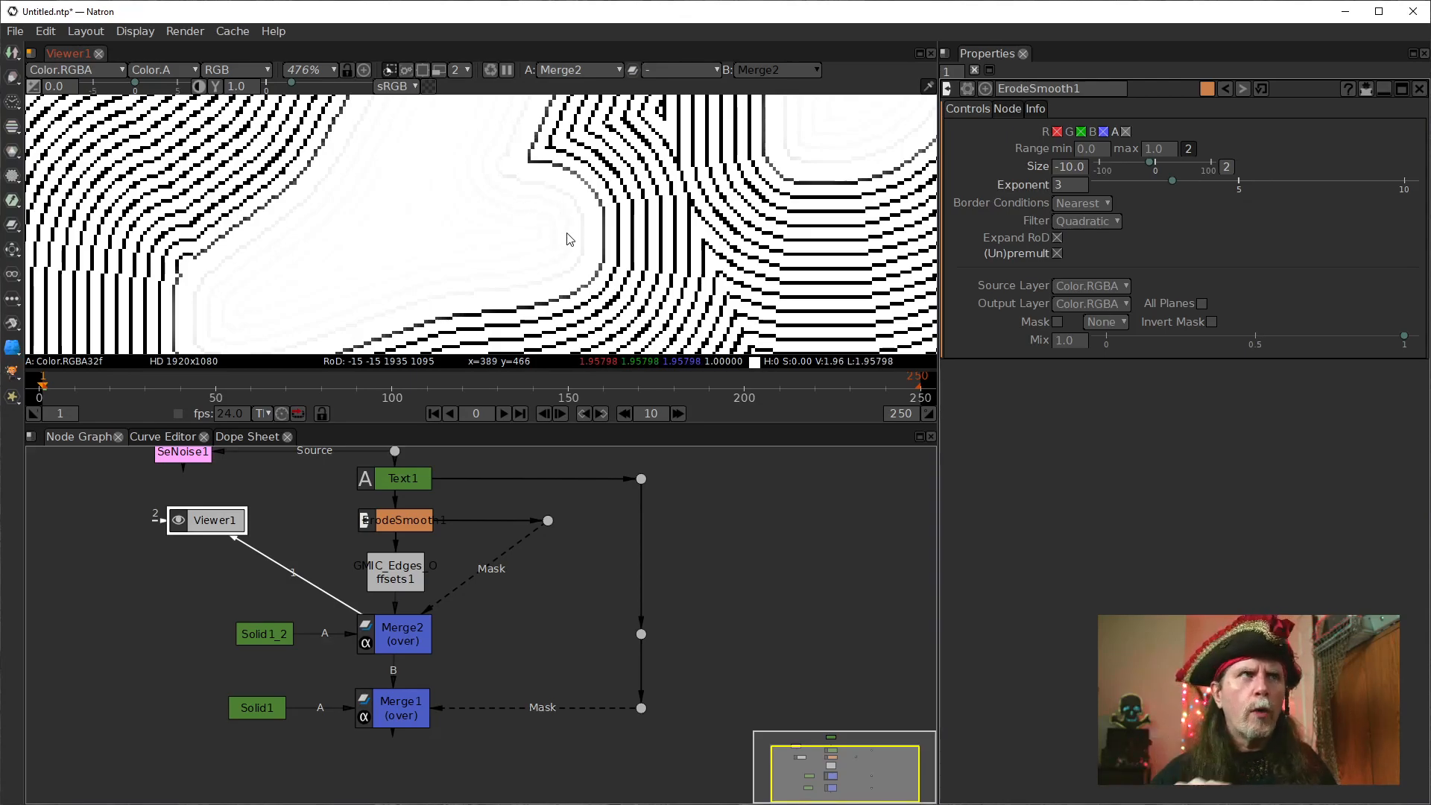
left_click(426, 520)
key("1")
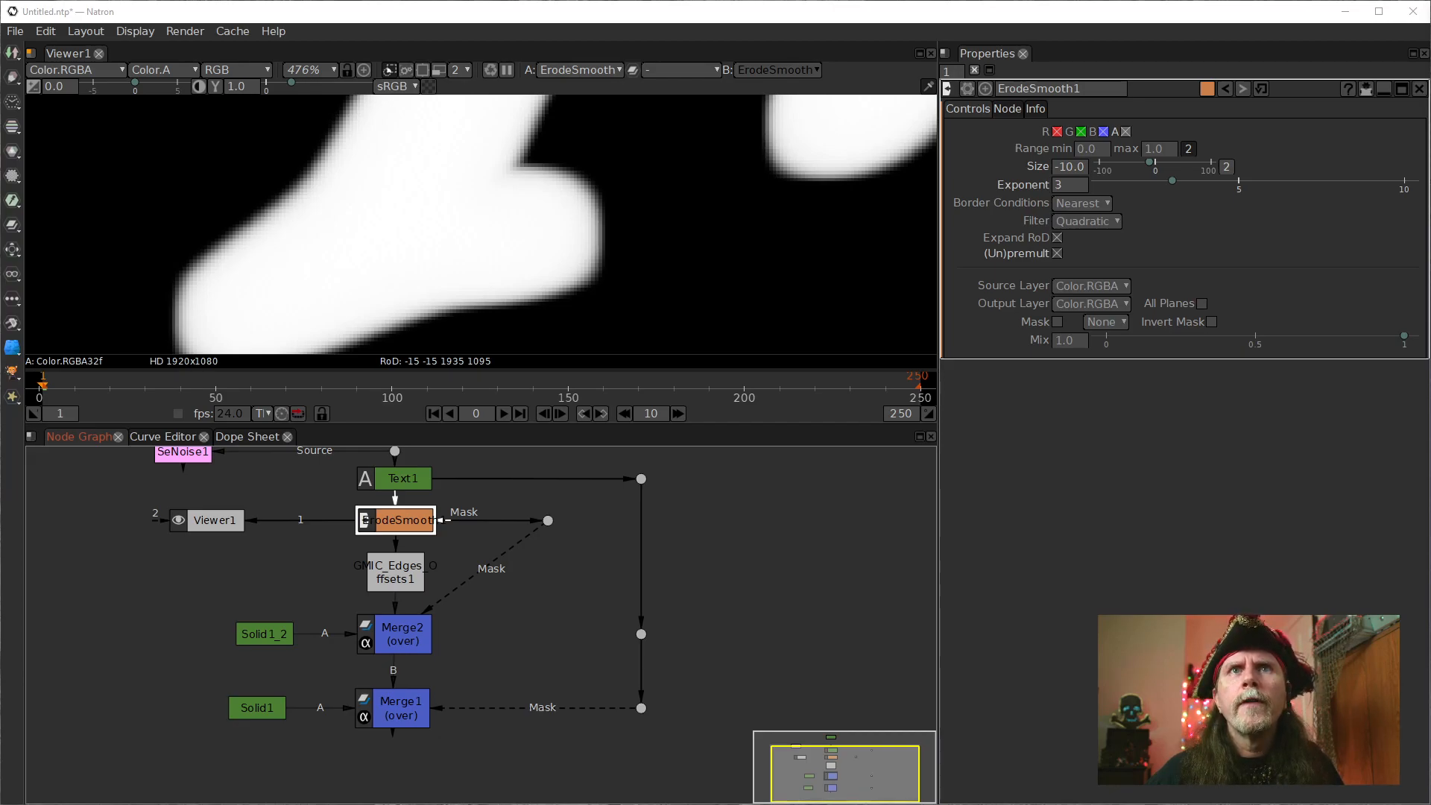
Move Text1 level with the Dot under Solid2, align its output Dot, place ErodeSmooth1 beneath Text1, and detach Viewer1 from ErodeSmooth1.
left_click_drag(525, 514, 492, 611)
left_click_drag(417, 568, 554, 564)
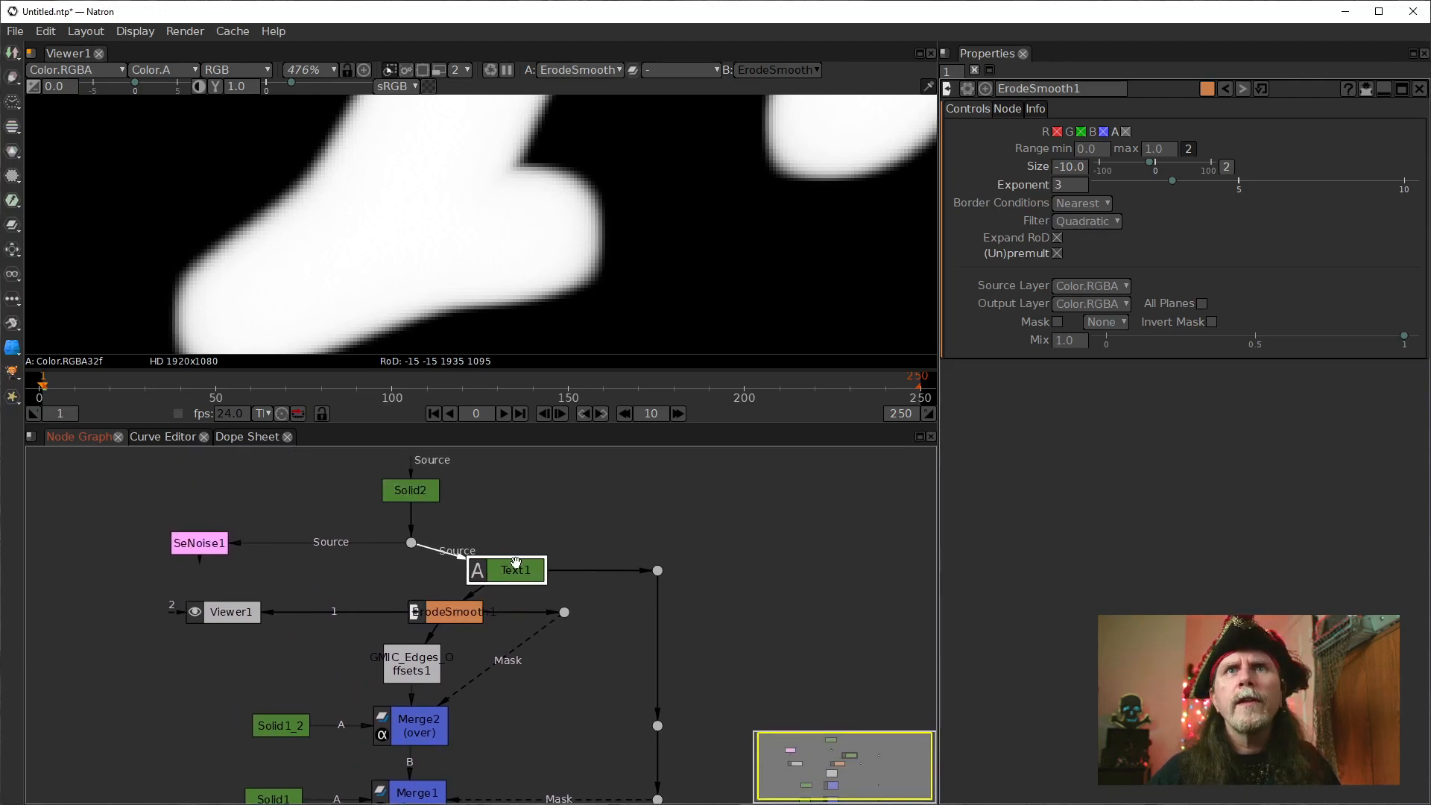
left_click_drag(526, 571, 548, 544)
left_click_drag(657, 570, 657, 543)
left_click_drag(456, 604, 579, 617)
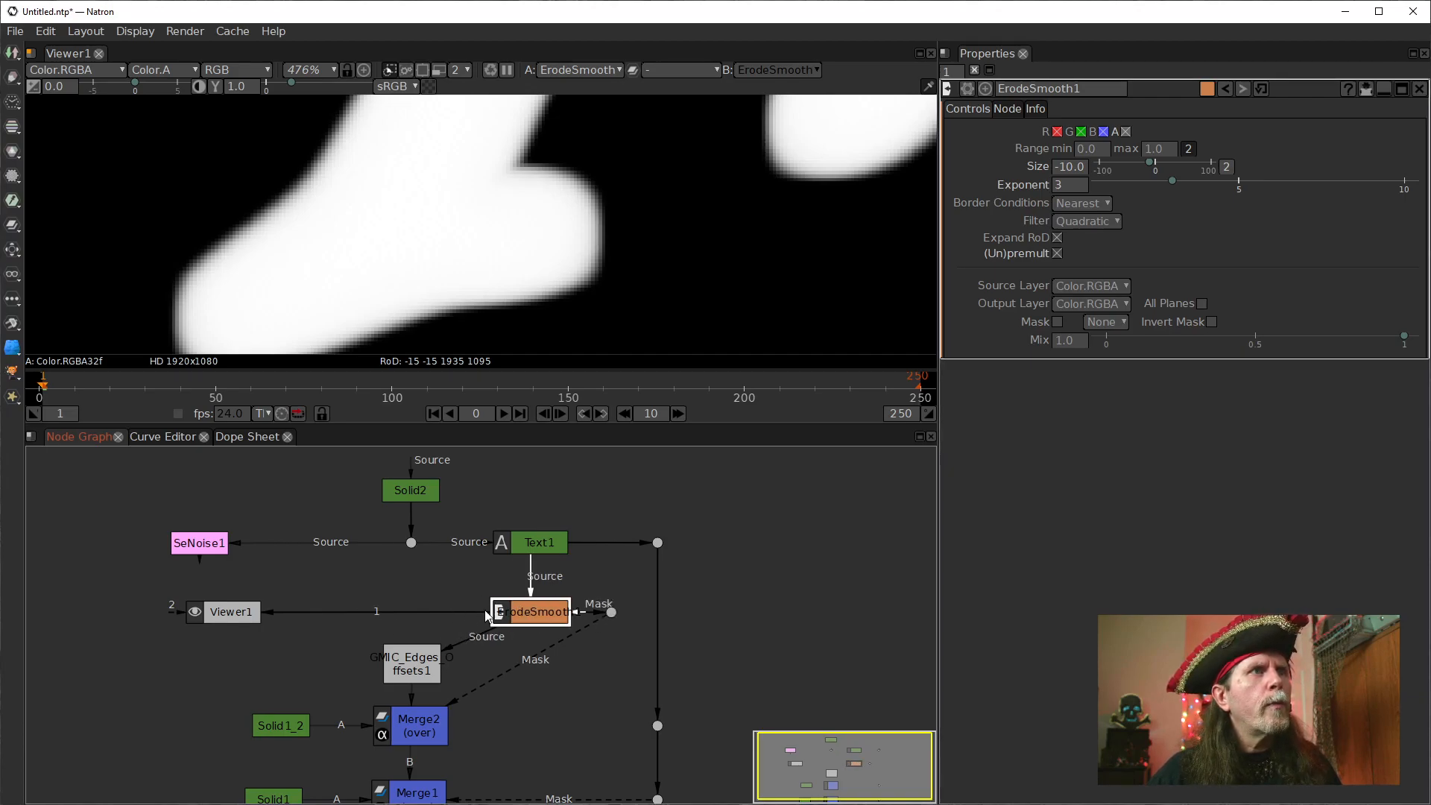
left_click_drag(437, 609, 384, 584)
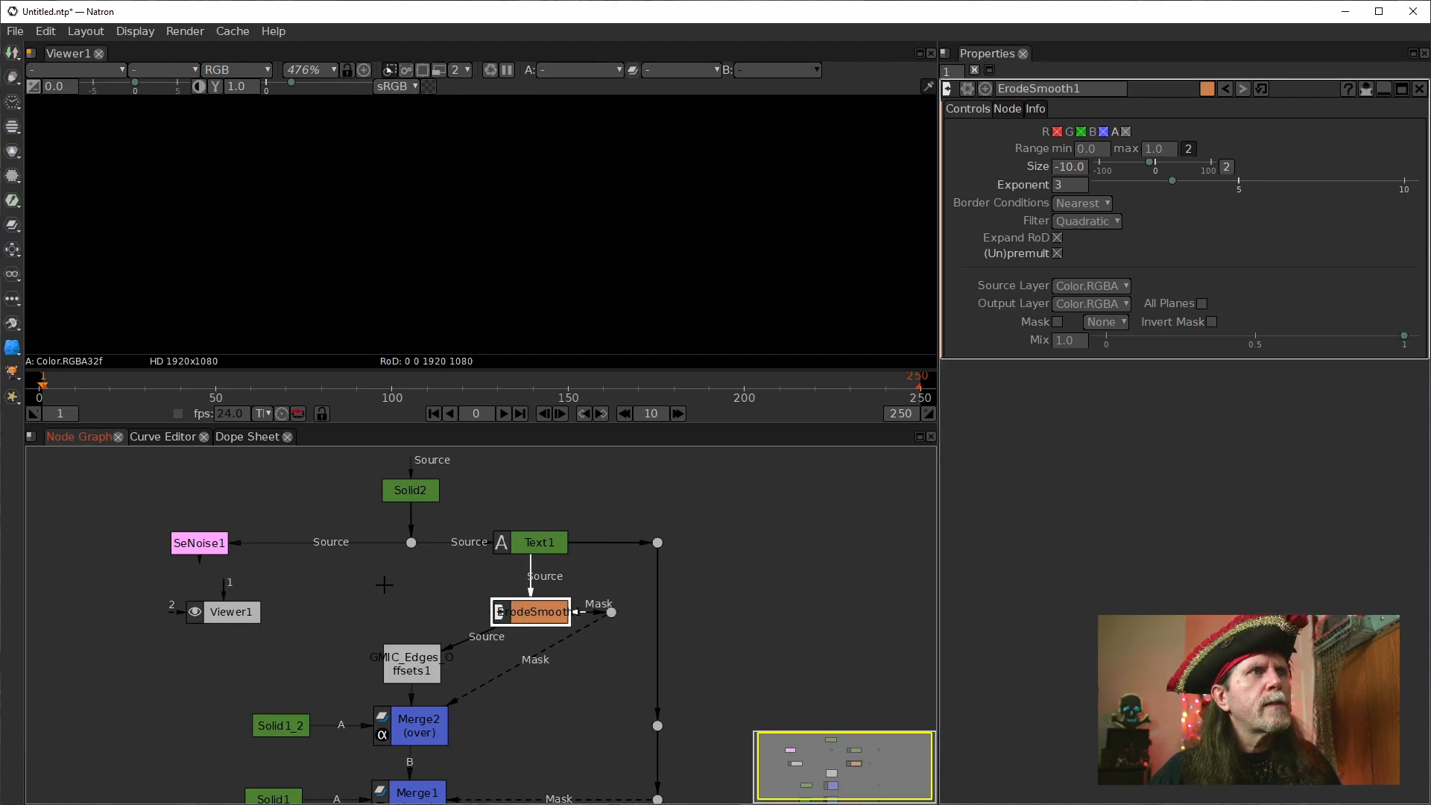
left_click(410, 545)
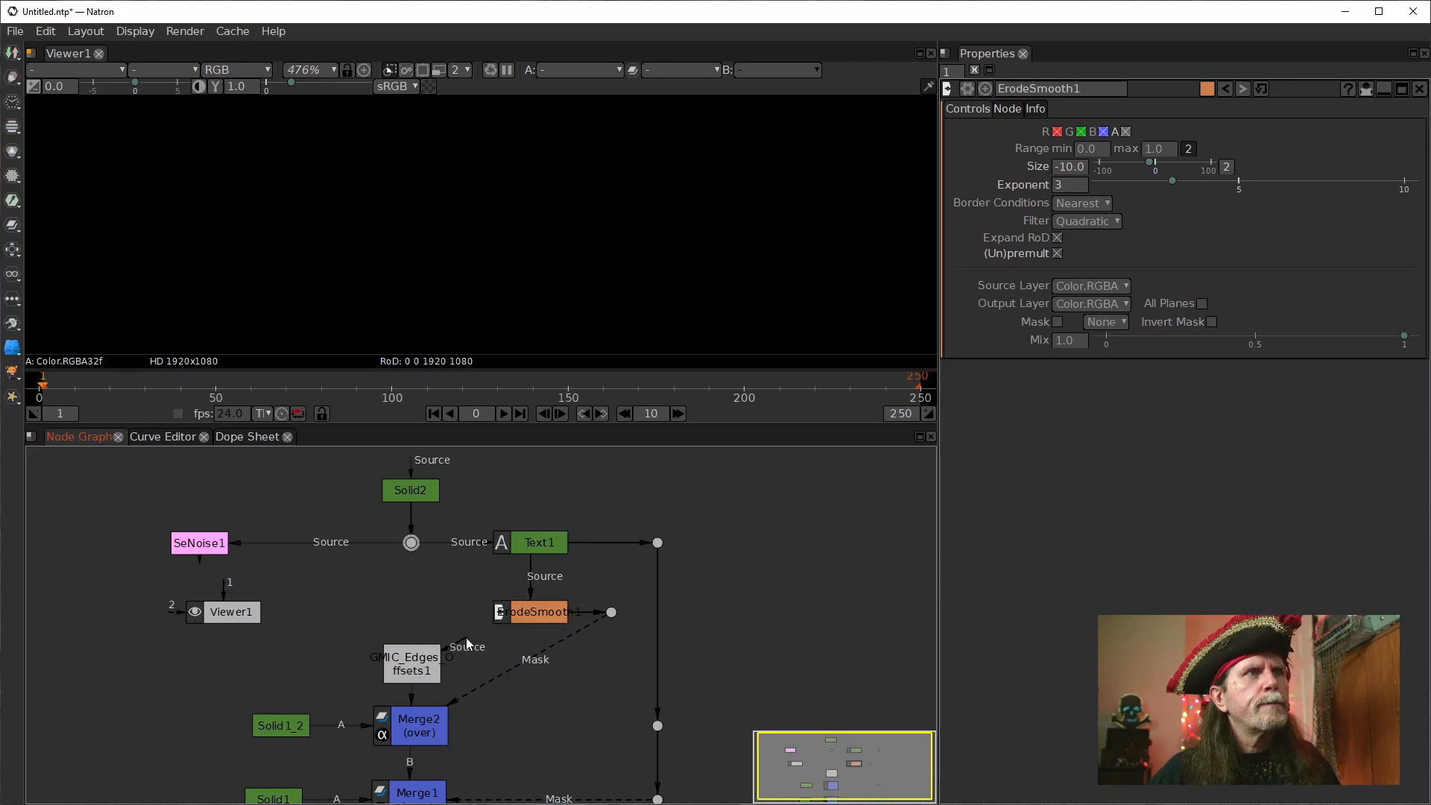
Add a Merge node fed by ErodeSmooth1 below Solid2's Dot, level with ErodeSmooth1, and detach the edges offsets node's Source input from ErodeSmooth1.
left_click(501, 613)
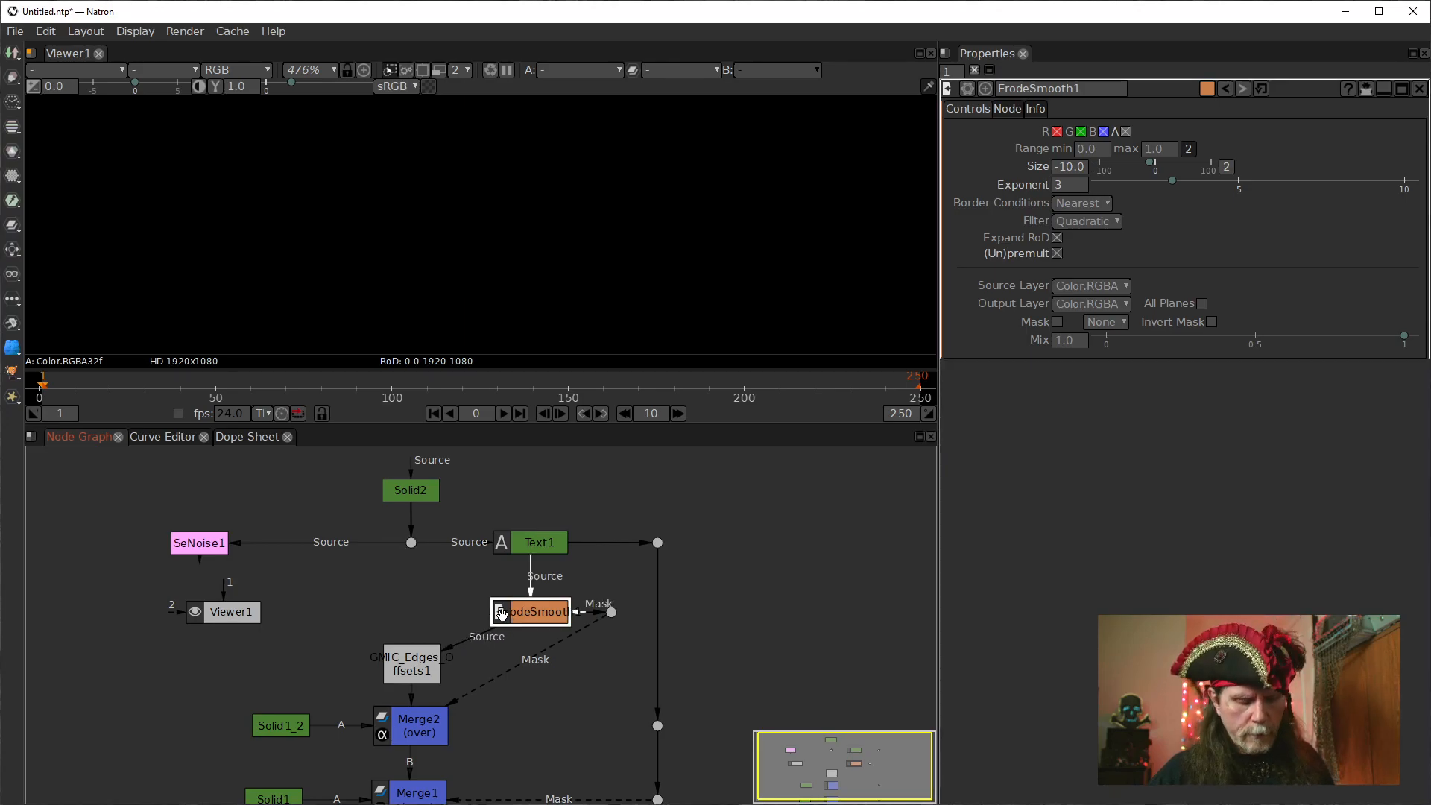
key("m")
left_click_drag(504, 644, 394, 593)
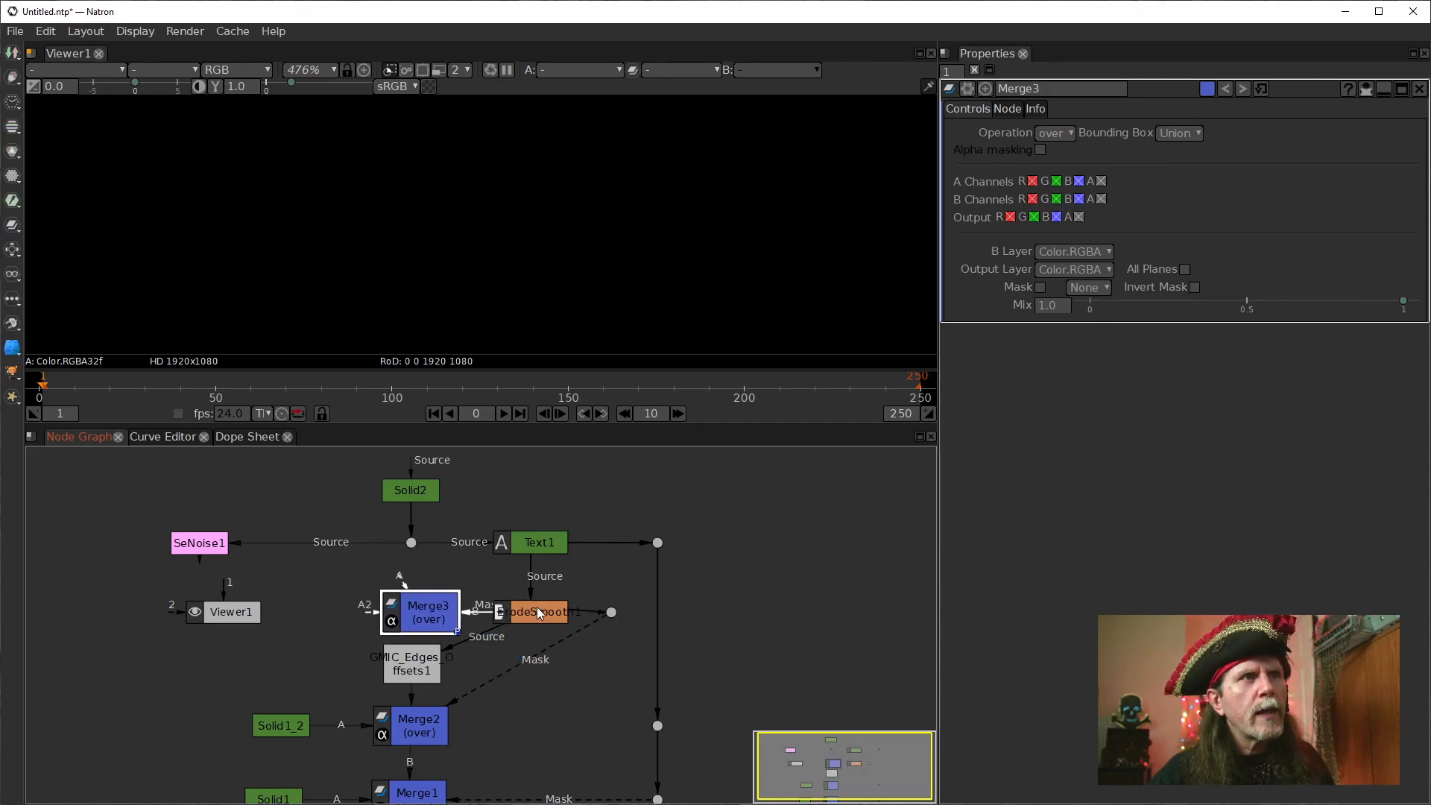
left_click_drag(428, 622, 420, 599)
left_click_drag(539, 611, 531, 589)
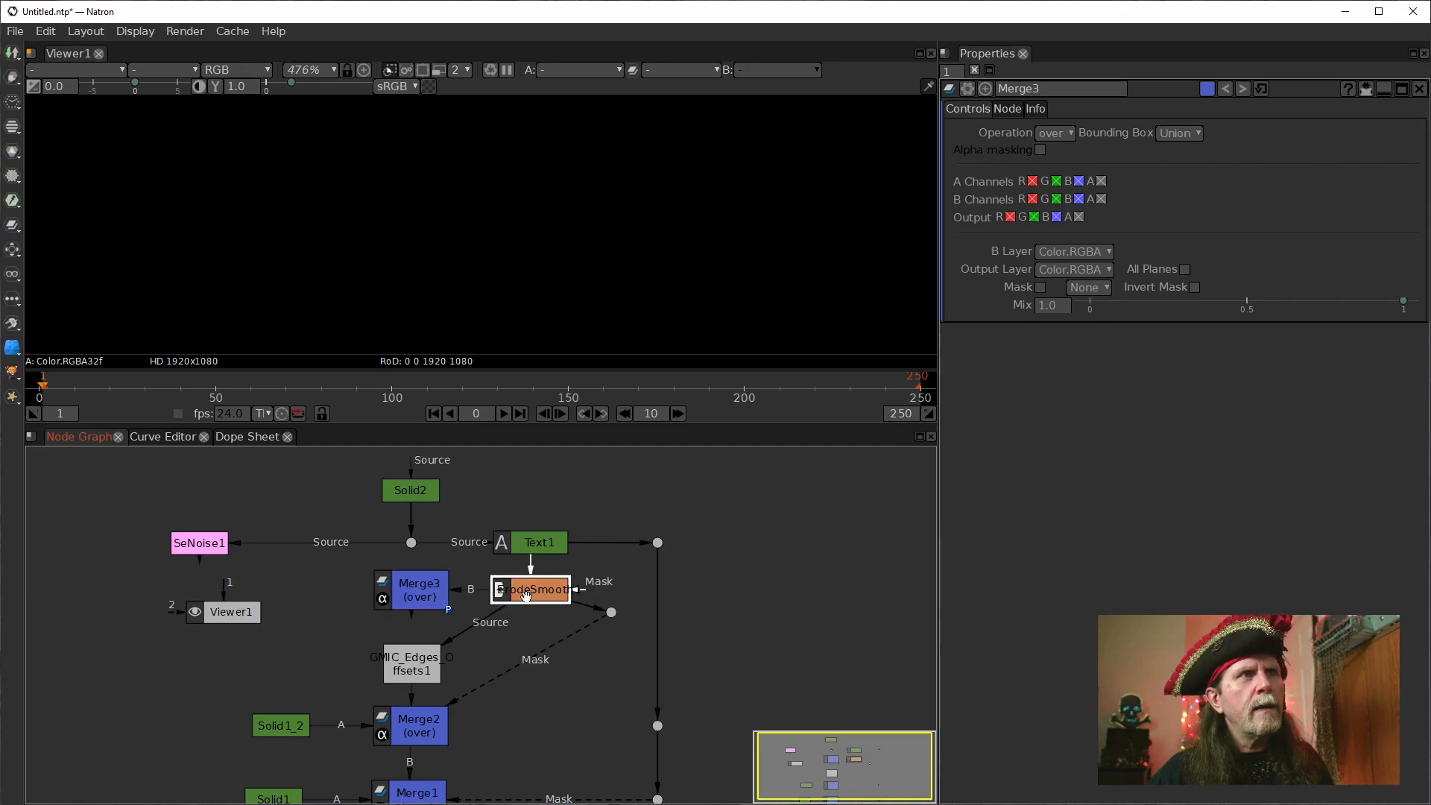
left_click_drag(467, 626, 405, 616)
Connect Merge3's B input to the Dot under Solid2 and its A input to ErodeSmooth1, and show its output in the viewer.
left_click(414, 598)
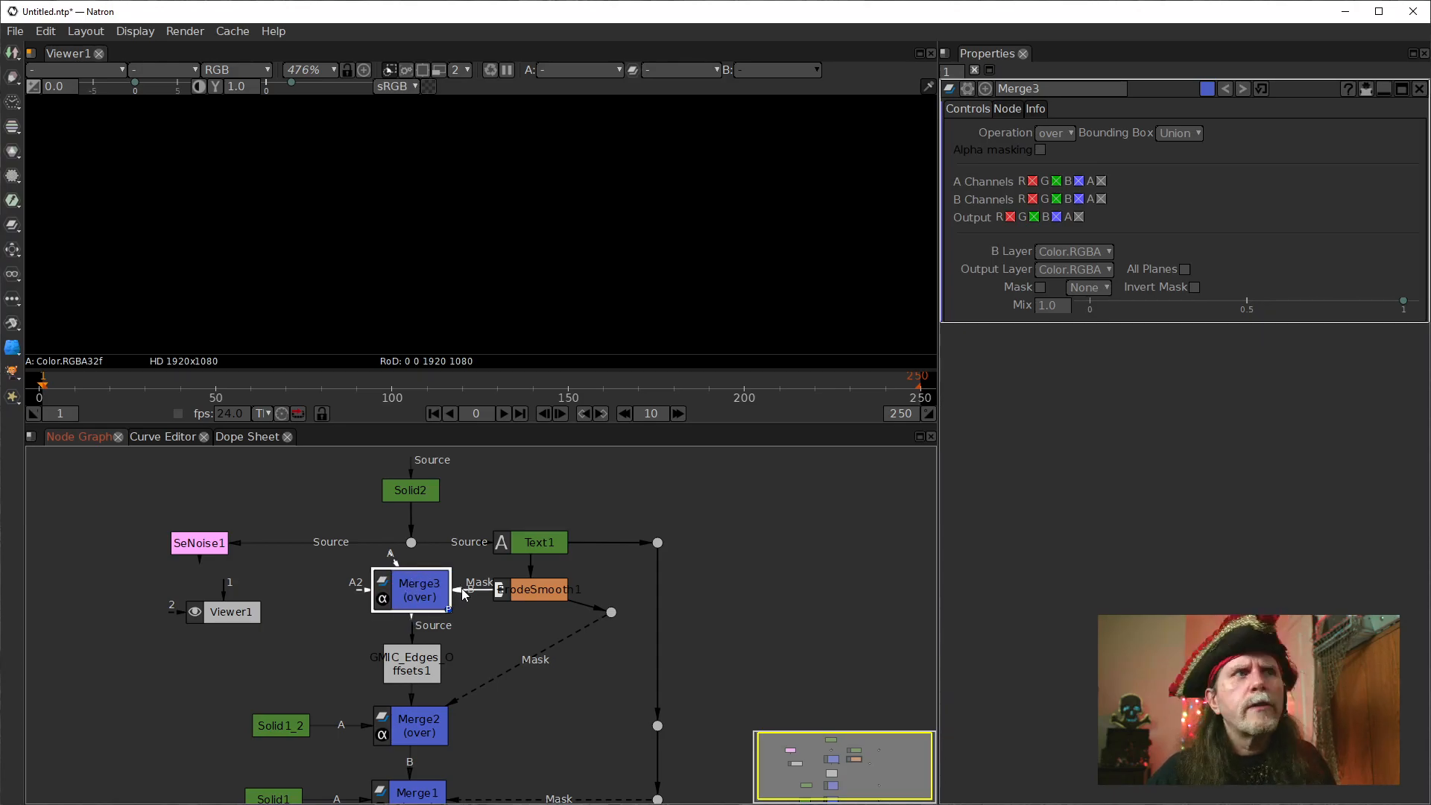
left_click_drag(444, 549, 411, 543)
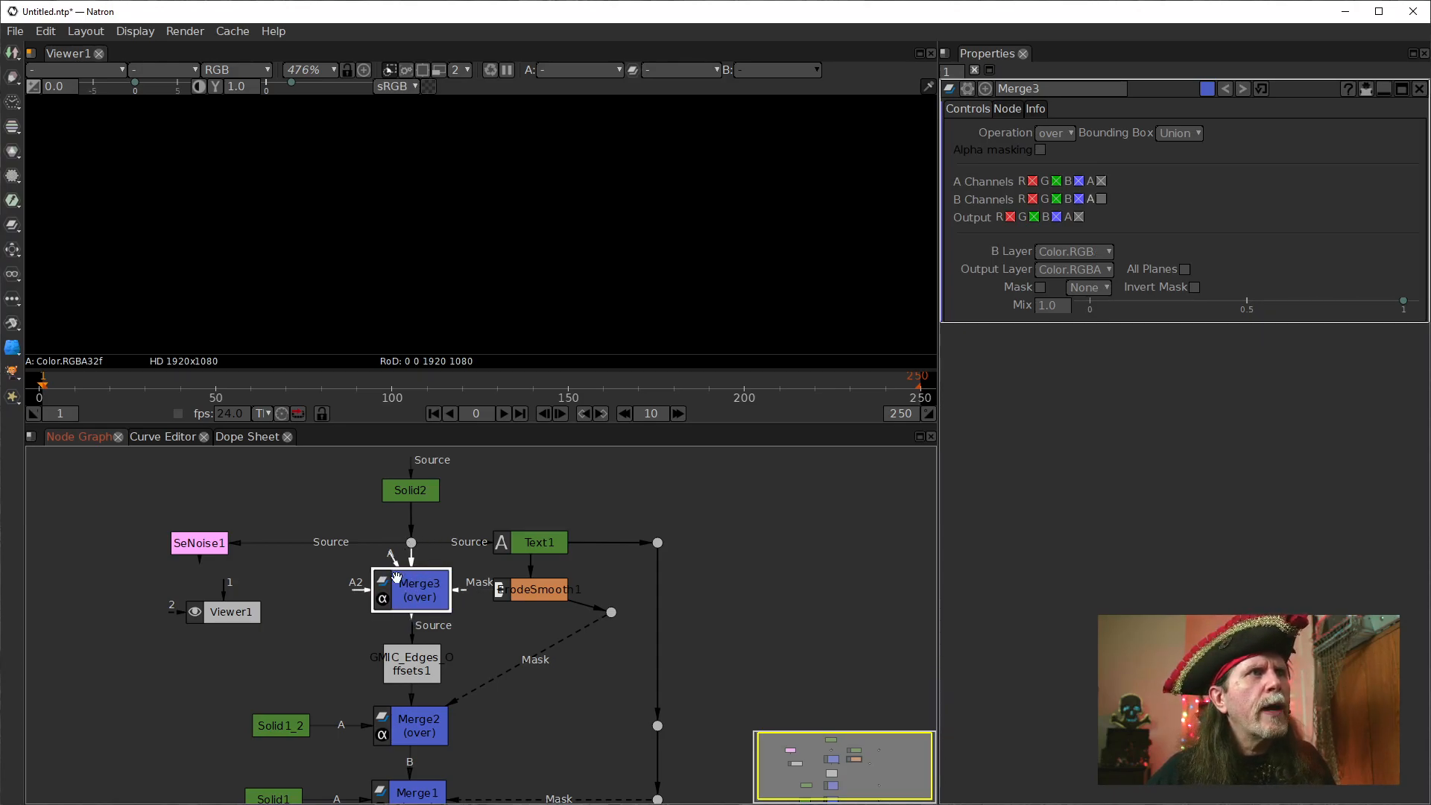
left_click_drag(488, 584, 515, 584)
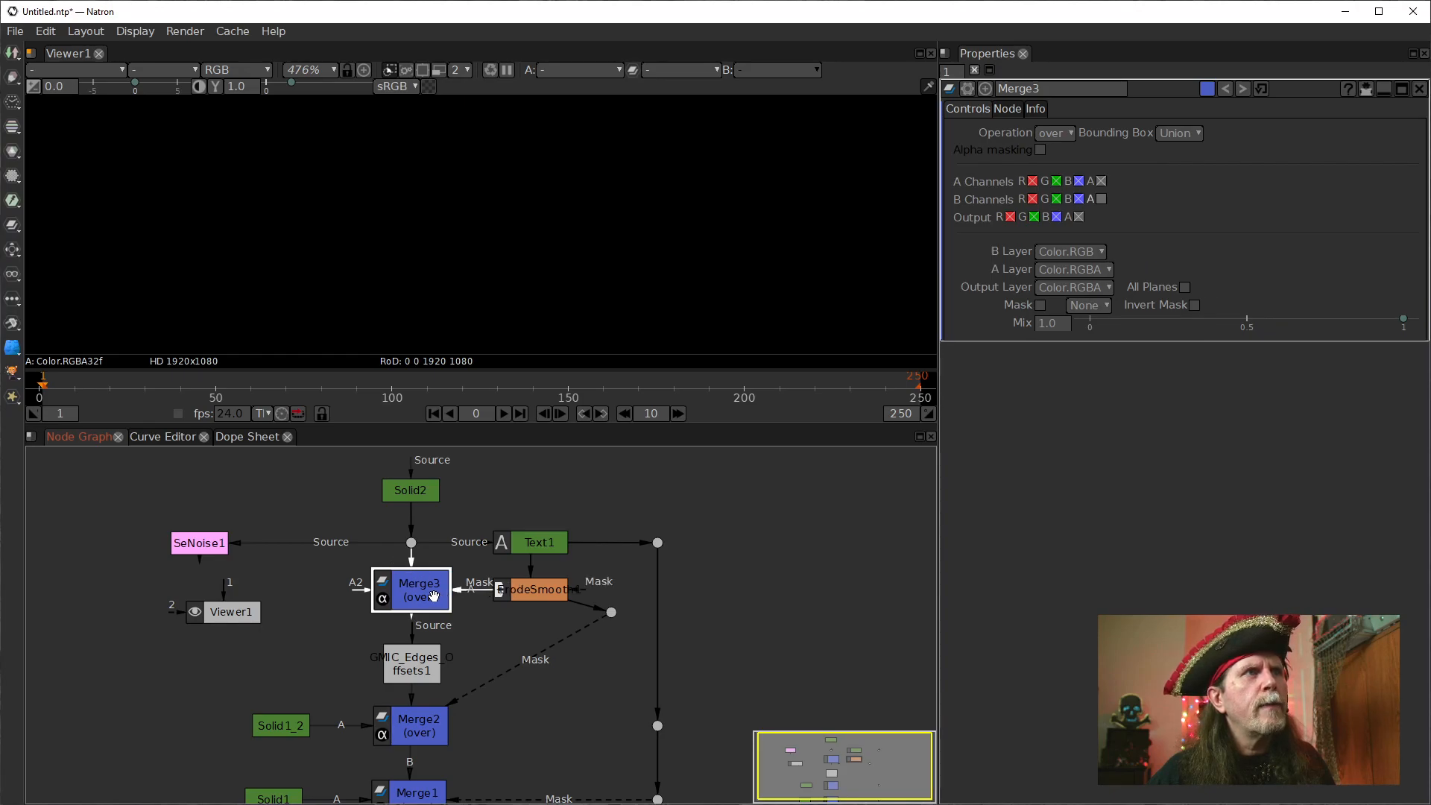
key("1")
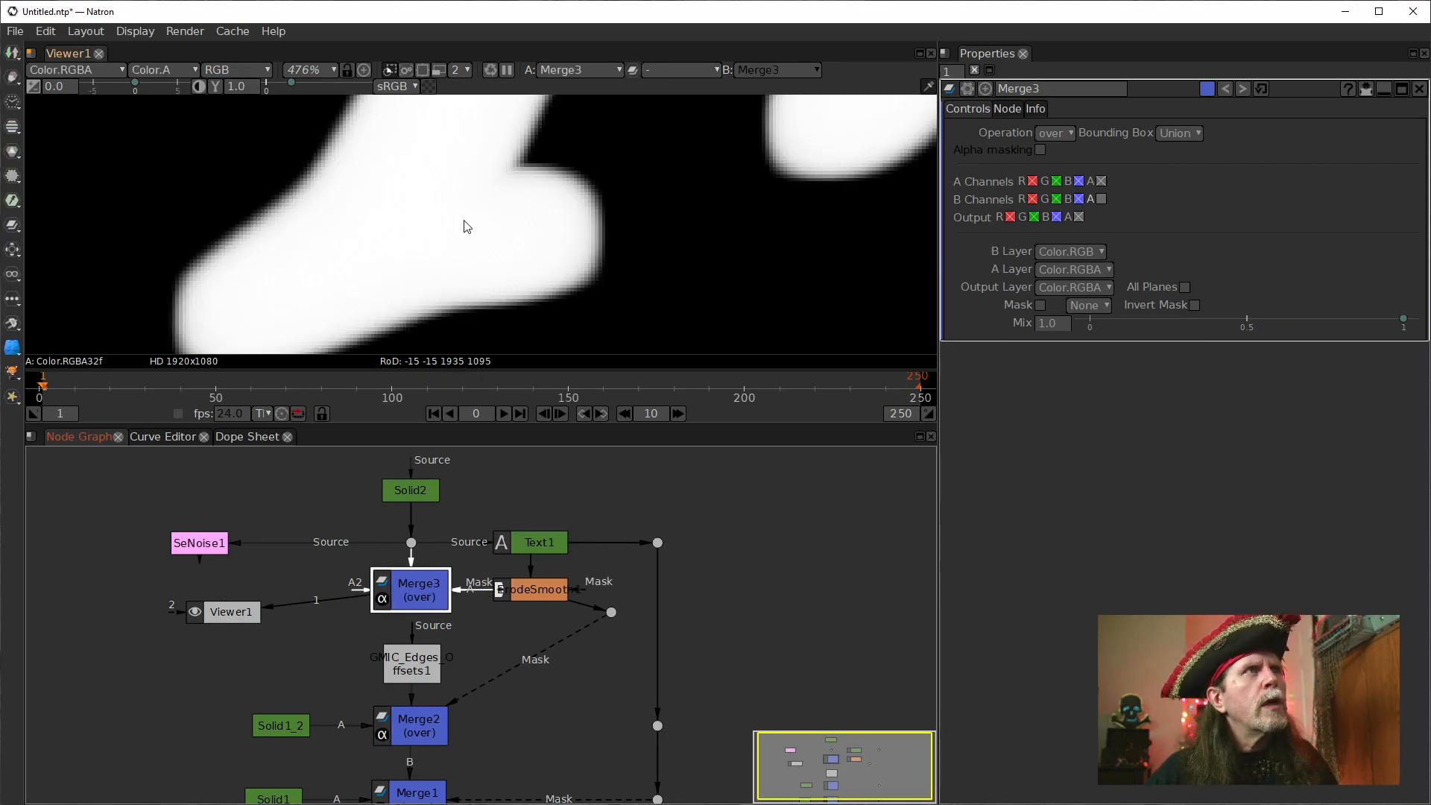
Switch the viewer to the Alpha channel and compare the outputs of ErodeSmooth1 and Merge3.
left_click(529, 591)
key("1")
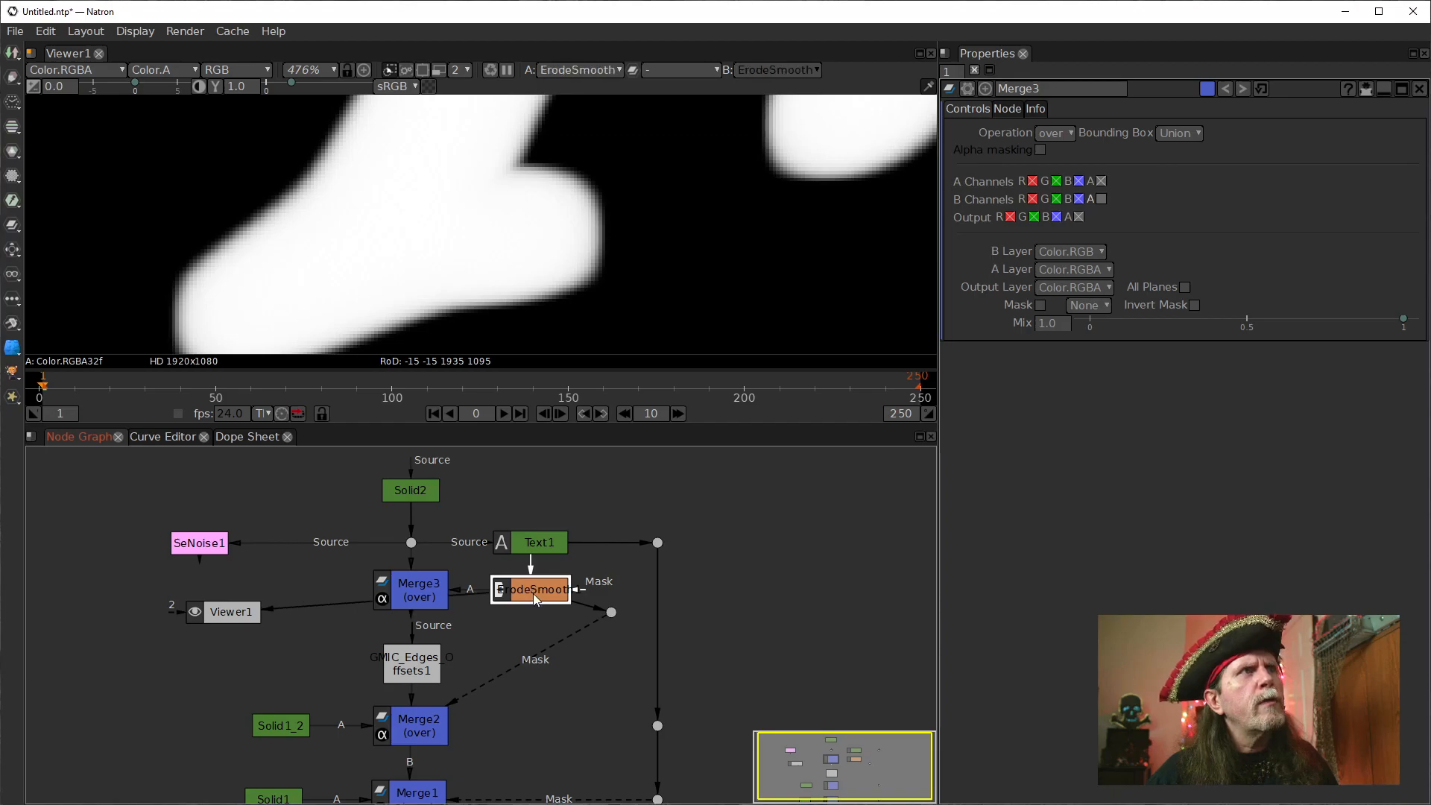
left_click(465, 280)
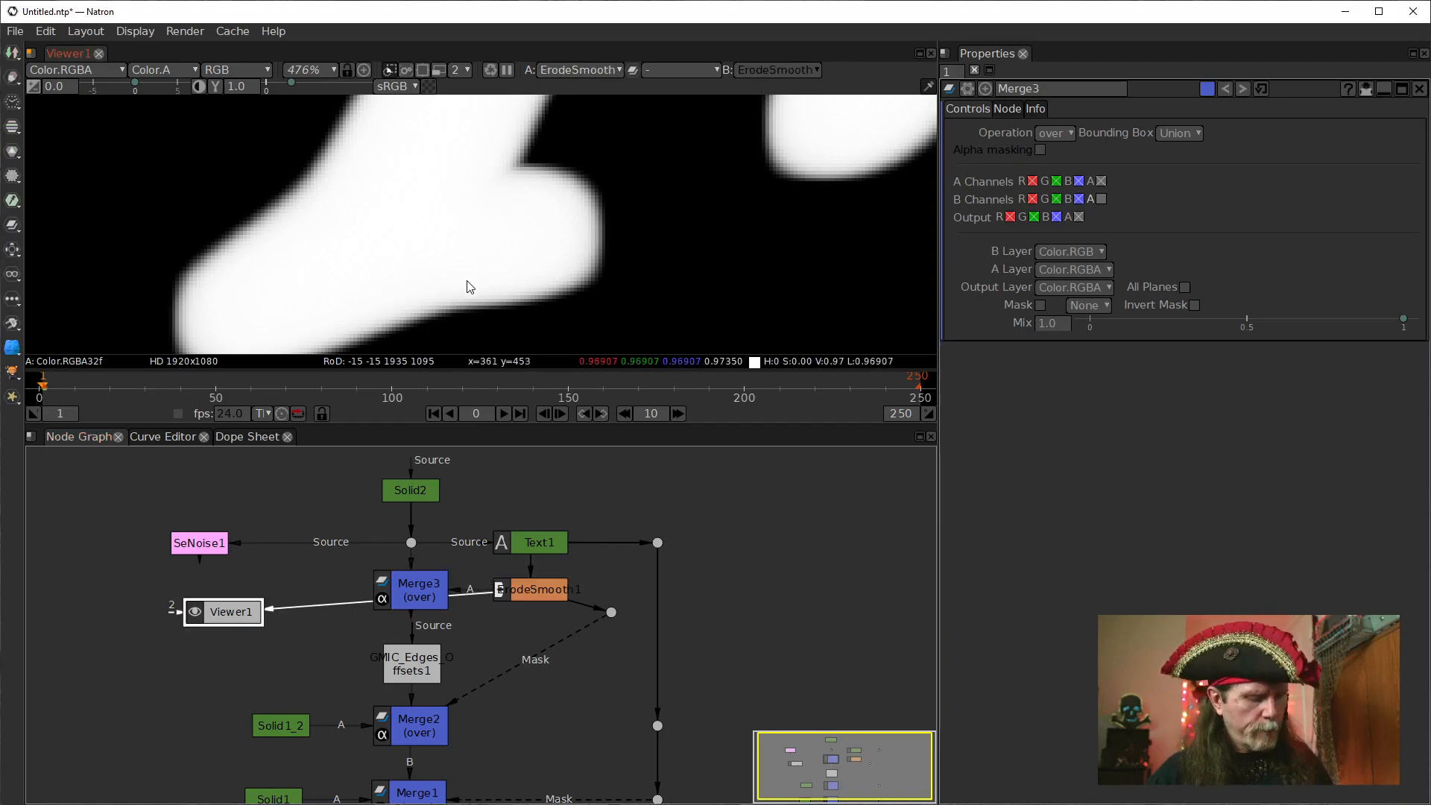
key("a")
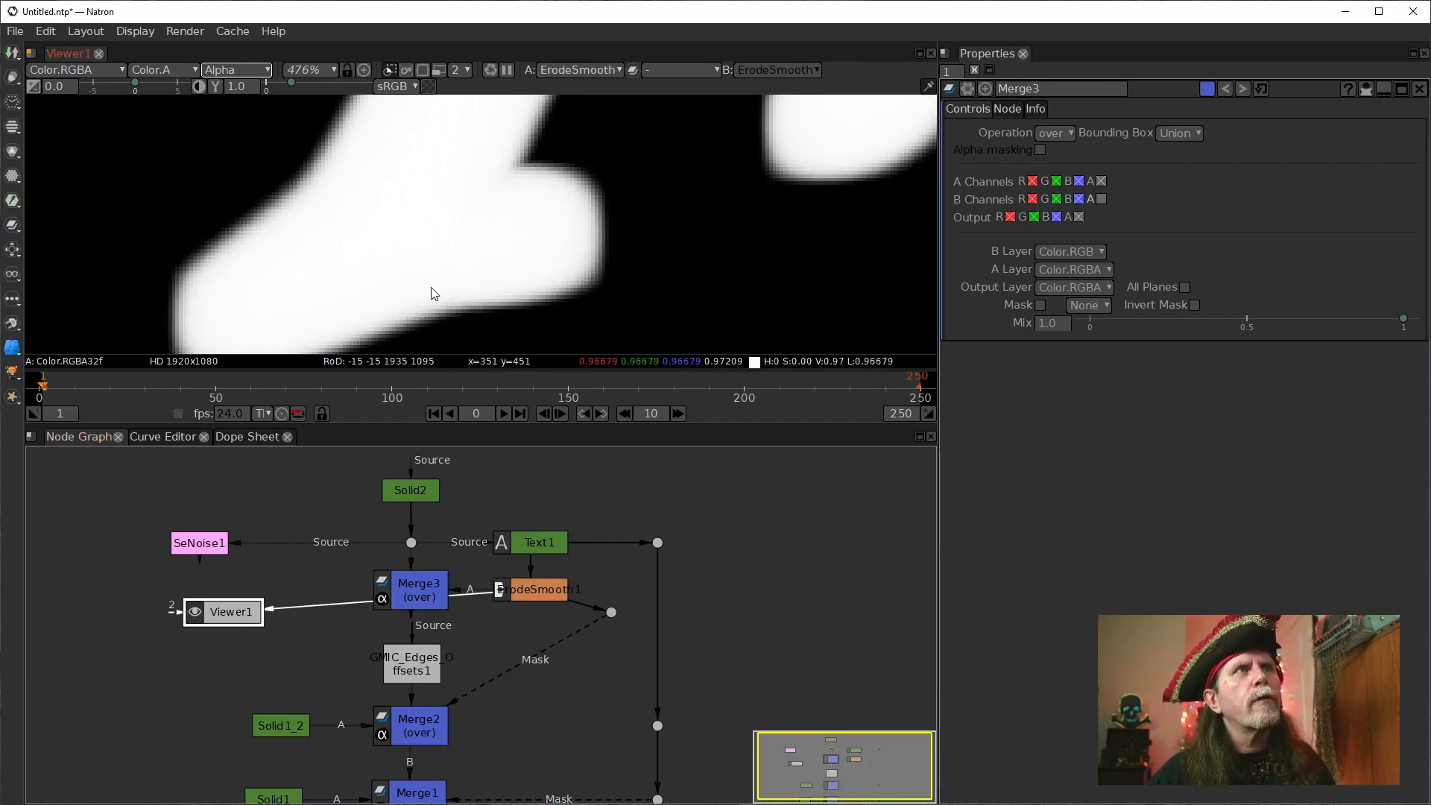
left_click(419, 589)
key("1")
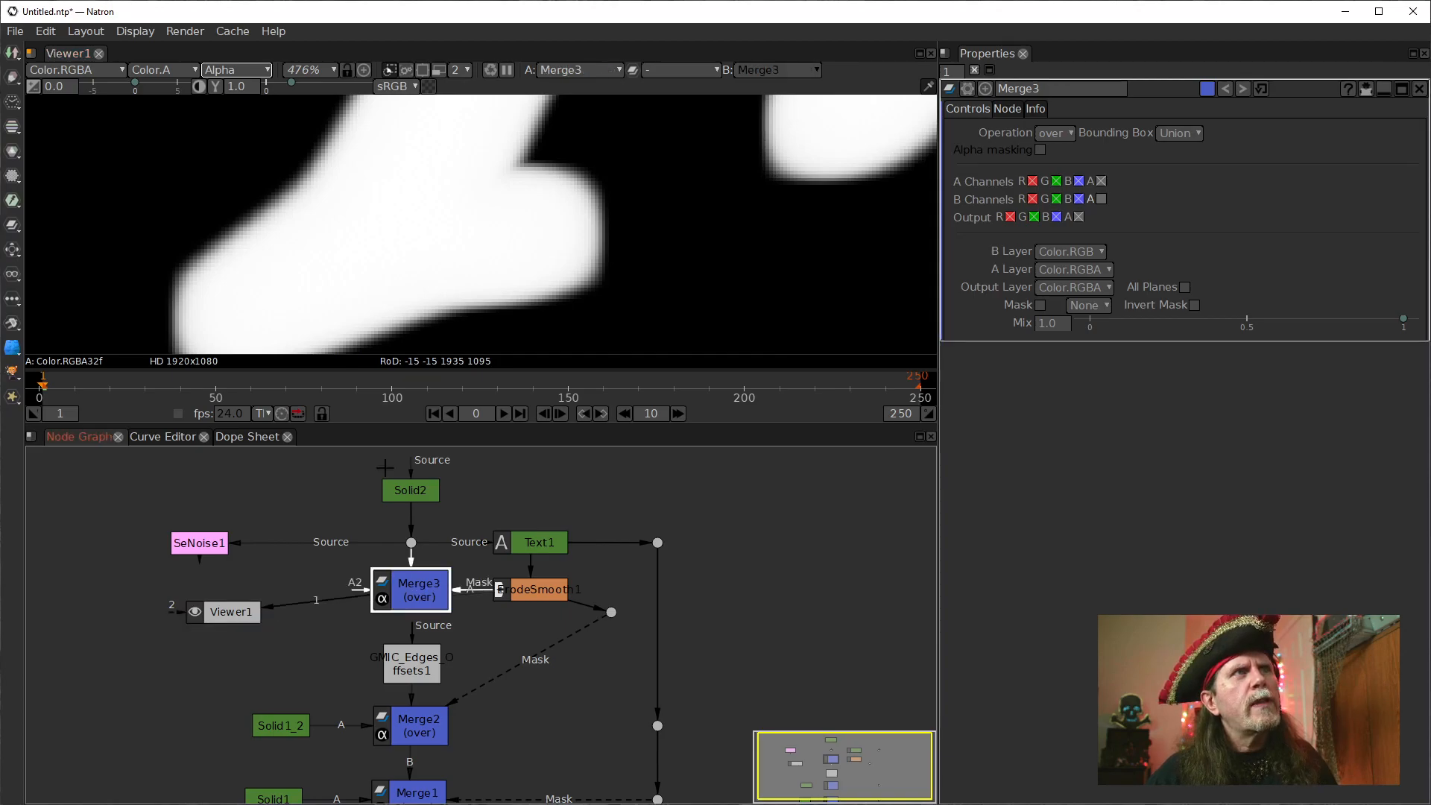
left_click(404, 600)
key("1")
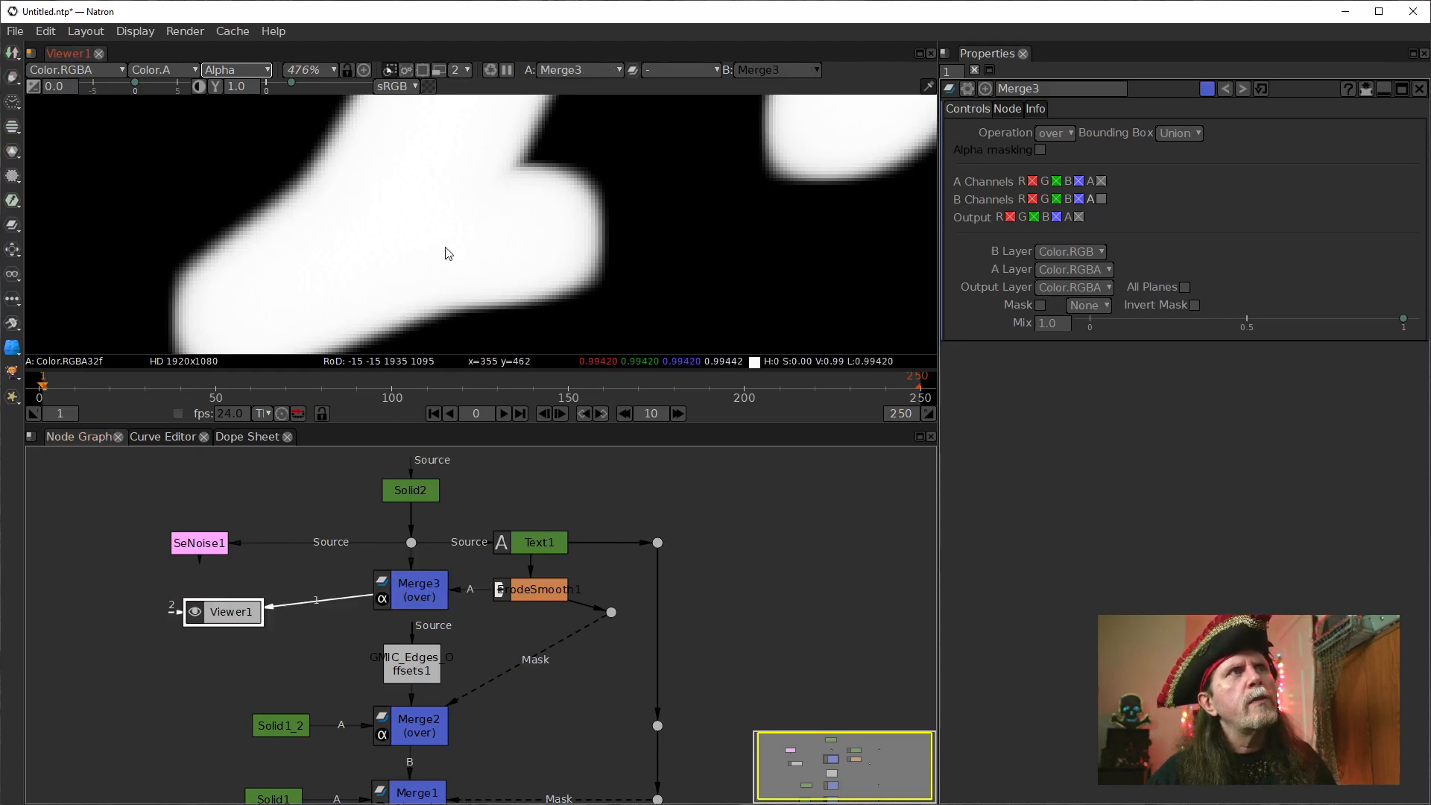
left_click_drag(498, 192, 513, 194)
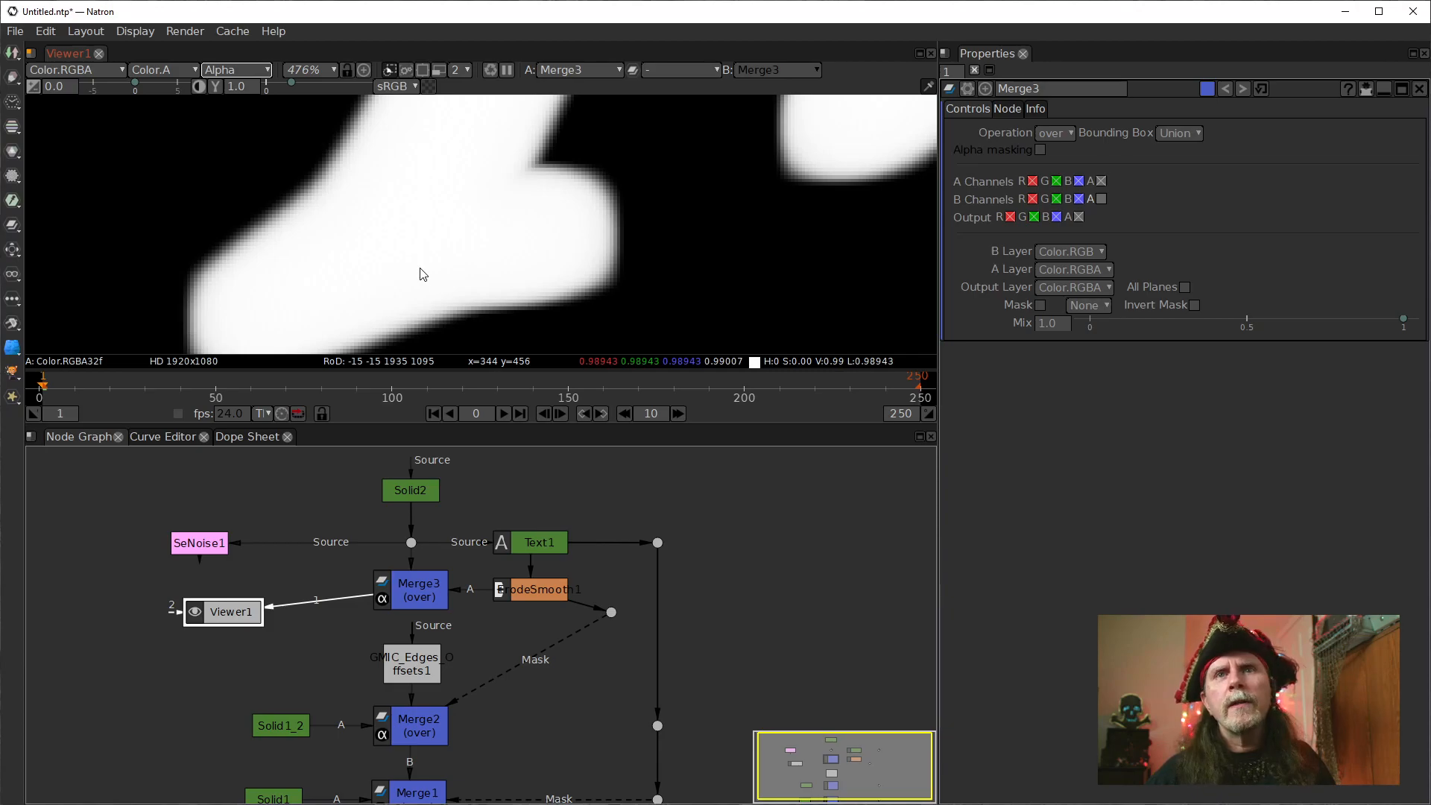
Try to connect the edges offsets node's Source input to Merge3.
left_click(434, 734)
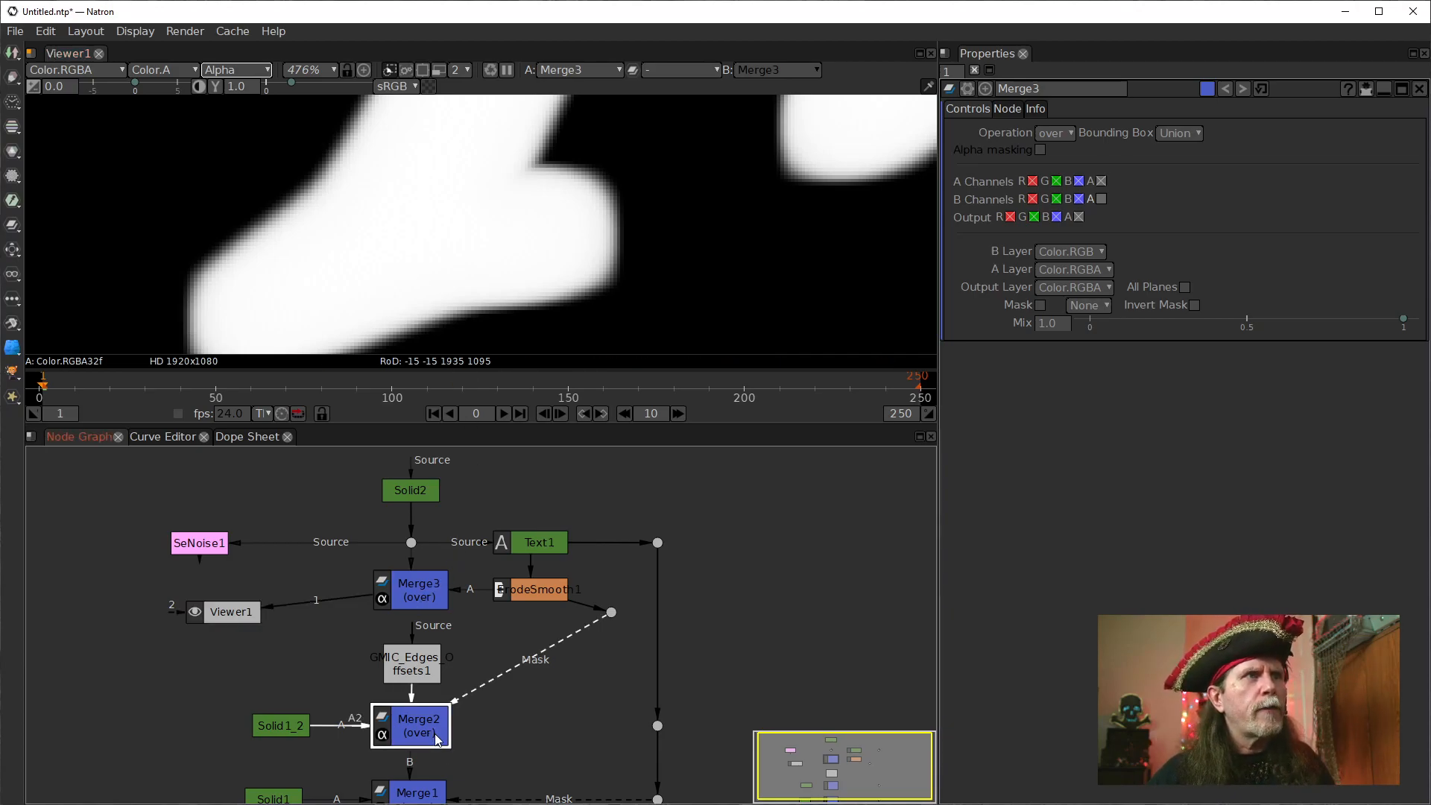
left_click_drag(419, 641, 429, 596)
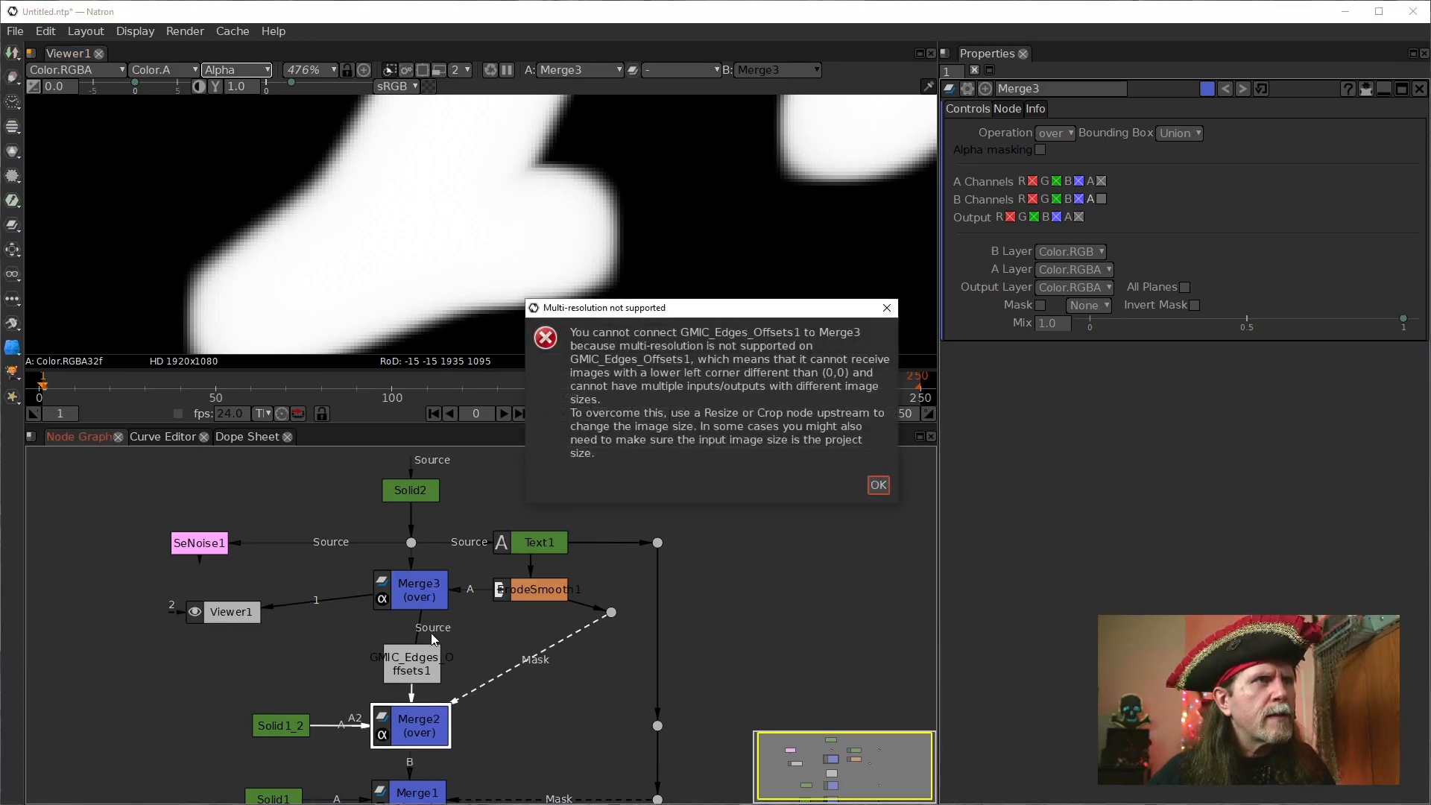
left_click(878, 485)
left_click(423, 650)
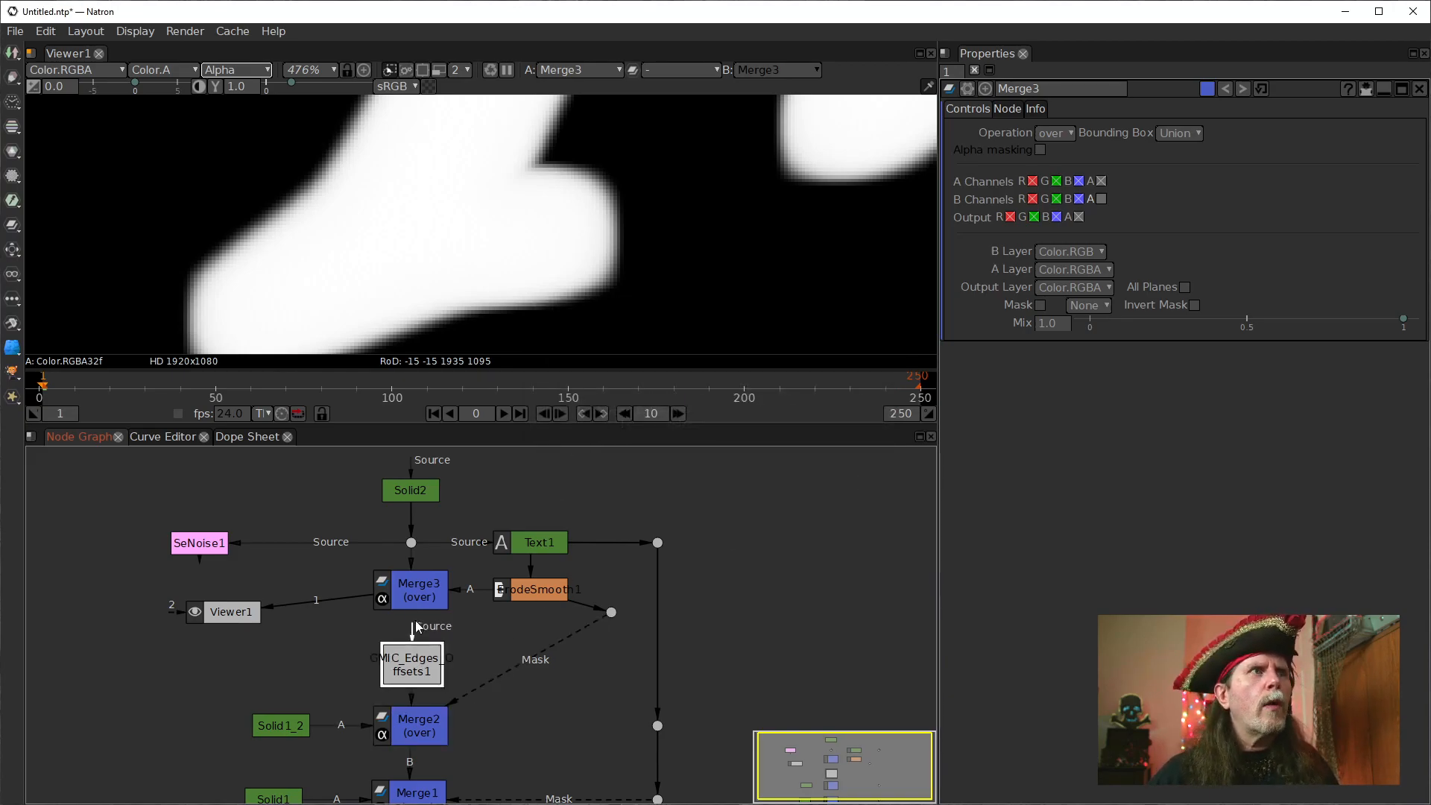
left_click(413, 591)
left_click_drag(421, 643, 429, 599)
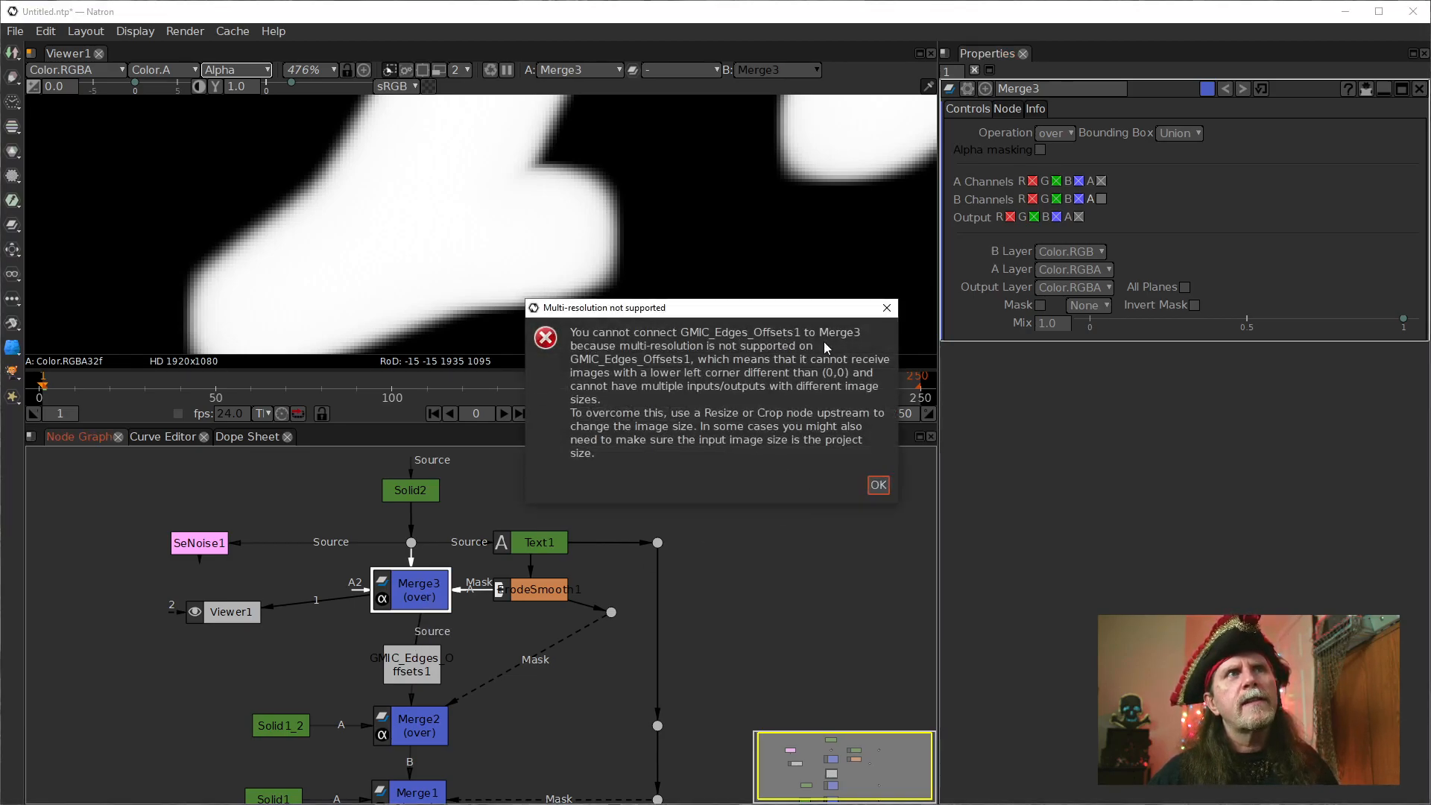
left_click(876, 486)
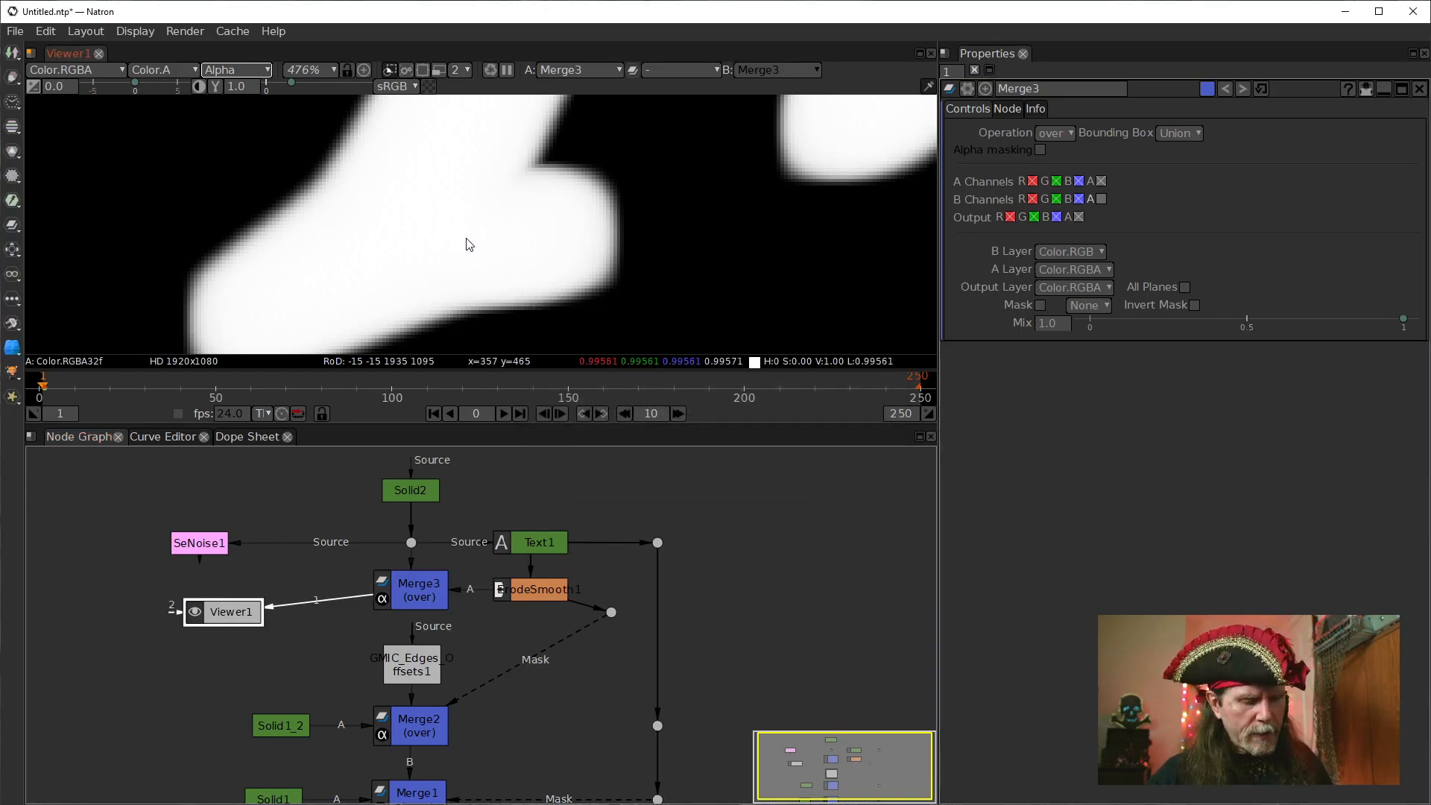
Examine Merge3's alpha output in the viewer, from the lettering out to the image's upper-right corner.
left_click(415, 599)
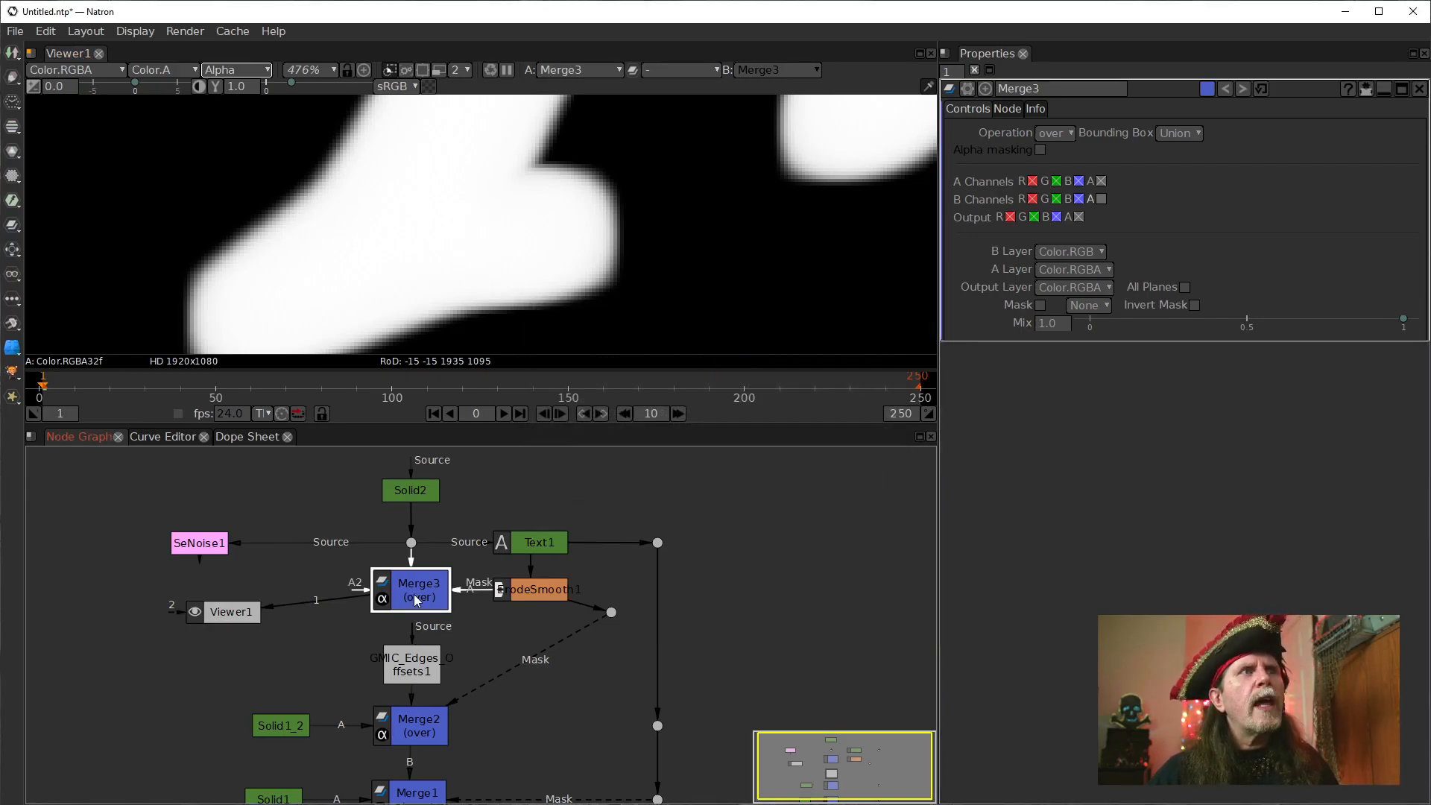
left_click_drag(575, 722, 627, 699)
scroll(501, 306, "down", 10)
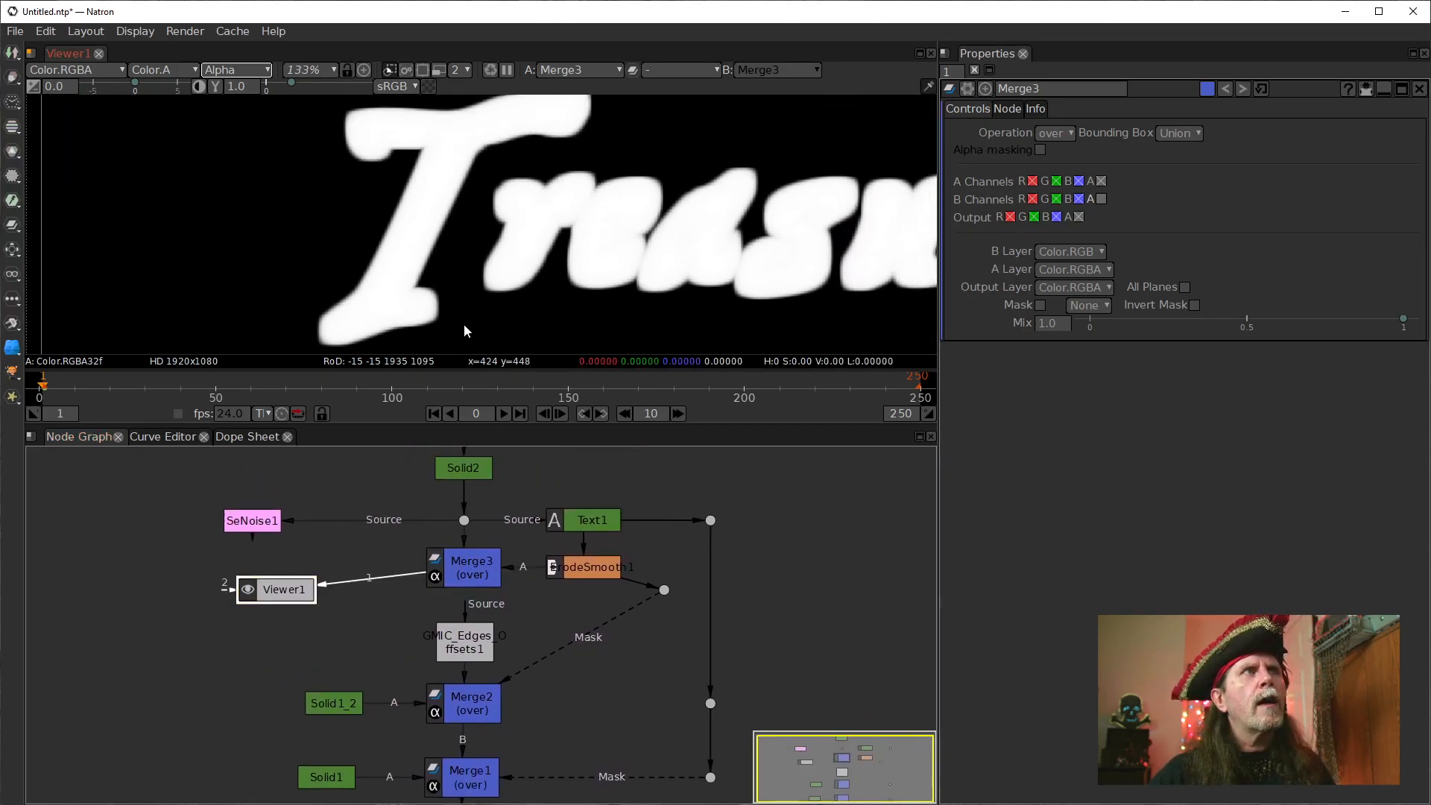
left_click_drag(416, 272, 303, 350)
scroll(682, 155, "up", 2)
left_click_drag(816, 198, 605, 224)
scroll(644, 192, "up", 4)
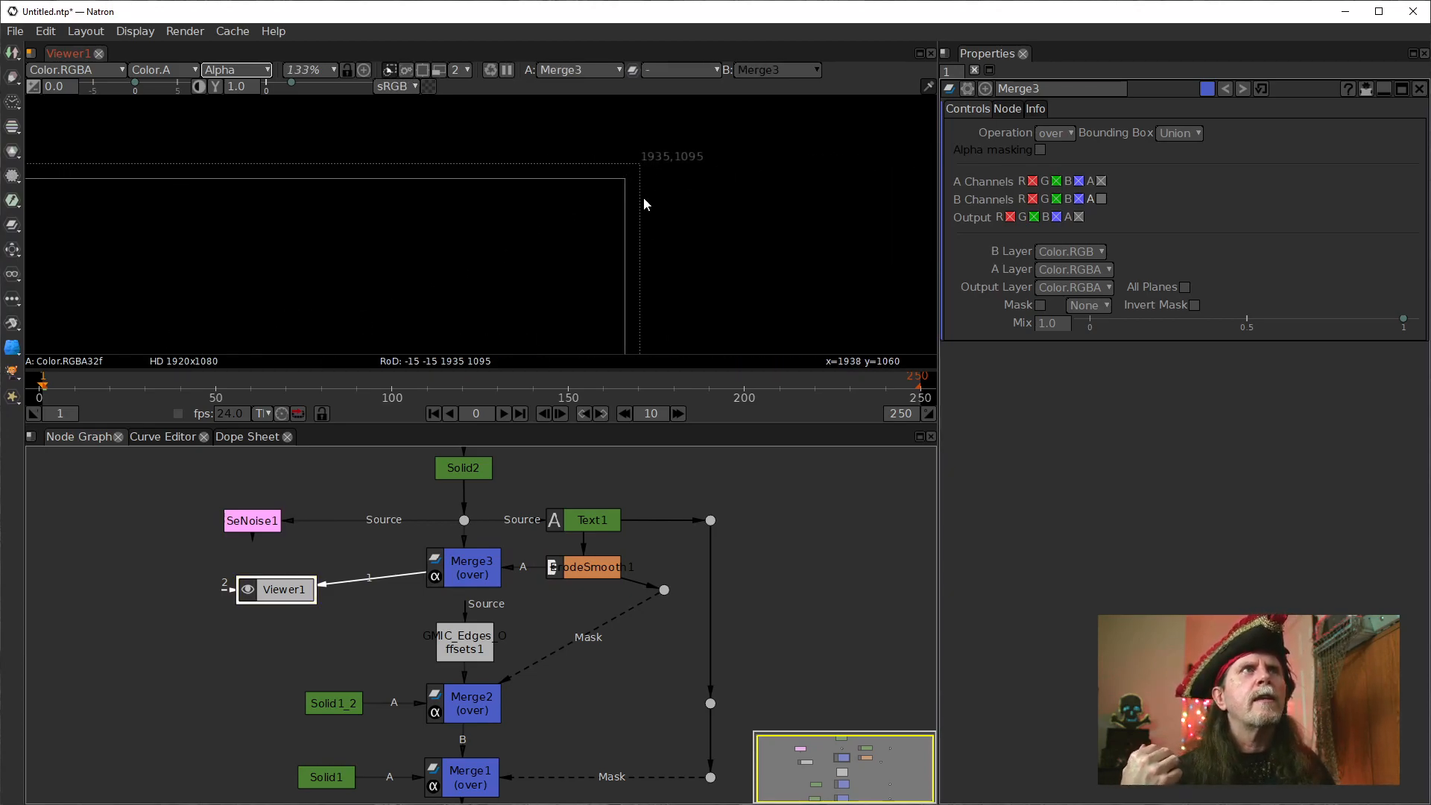
Set Merge3's Bounding Box option to B.
left_click(471, 580)
left_click(593, 574)
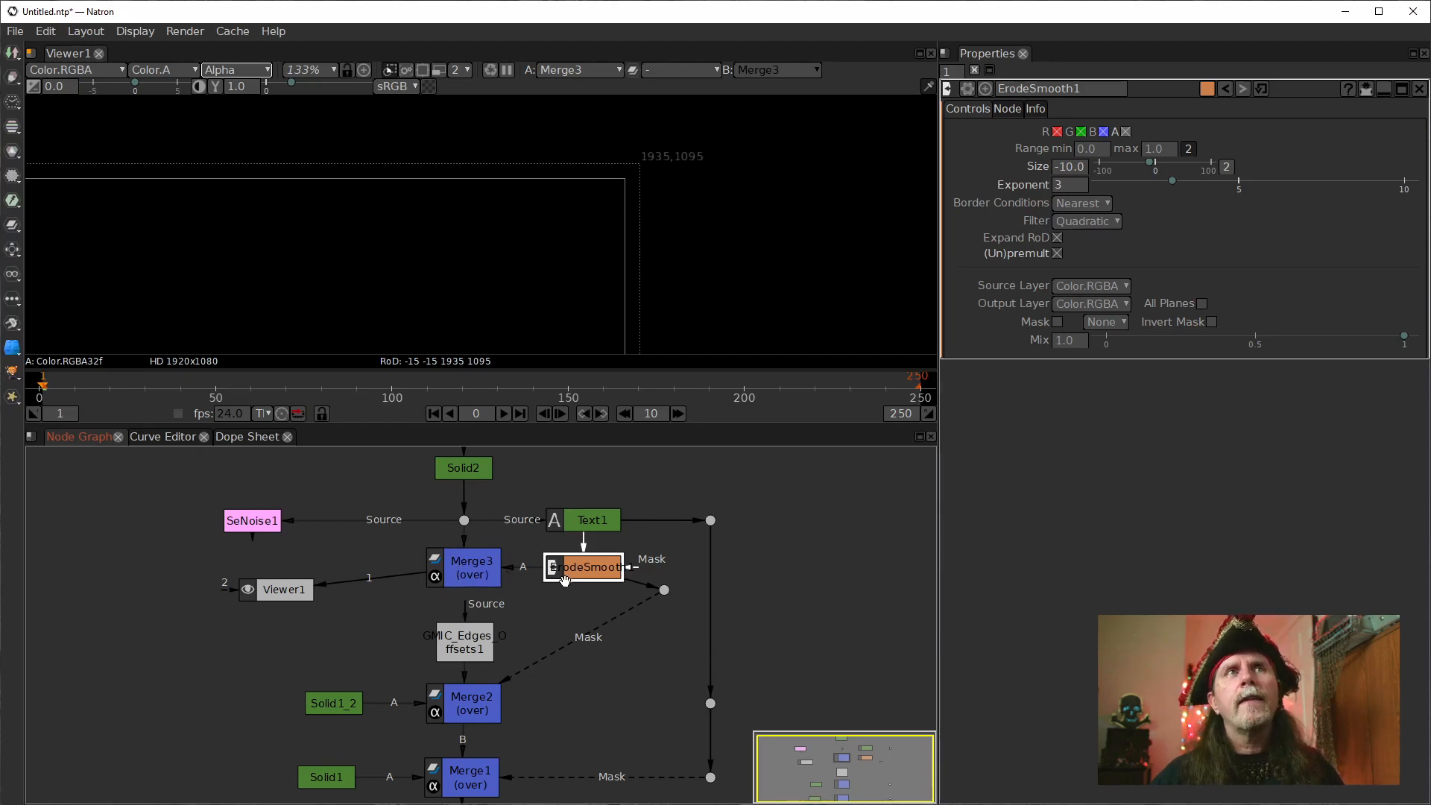
left_click(480, 574)
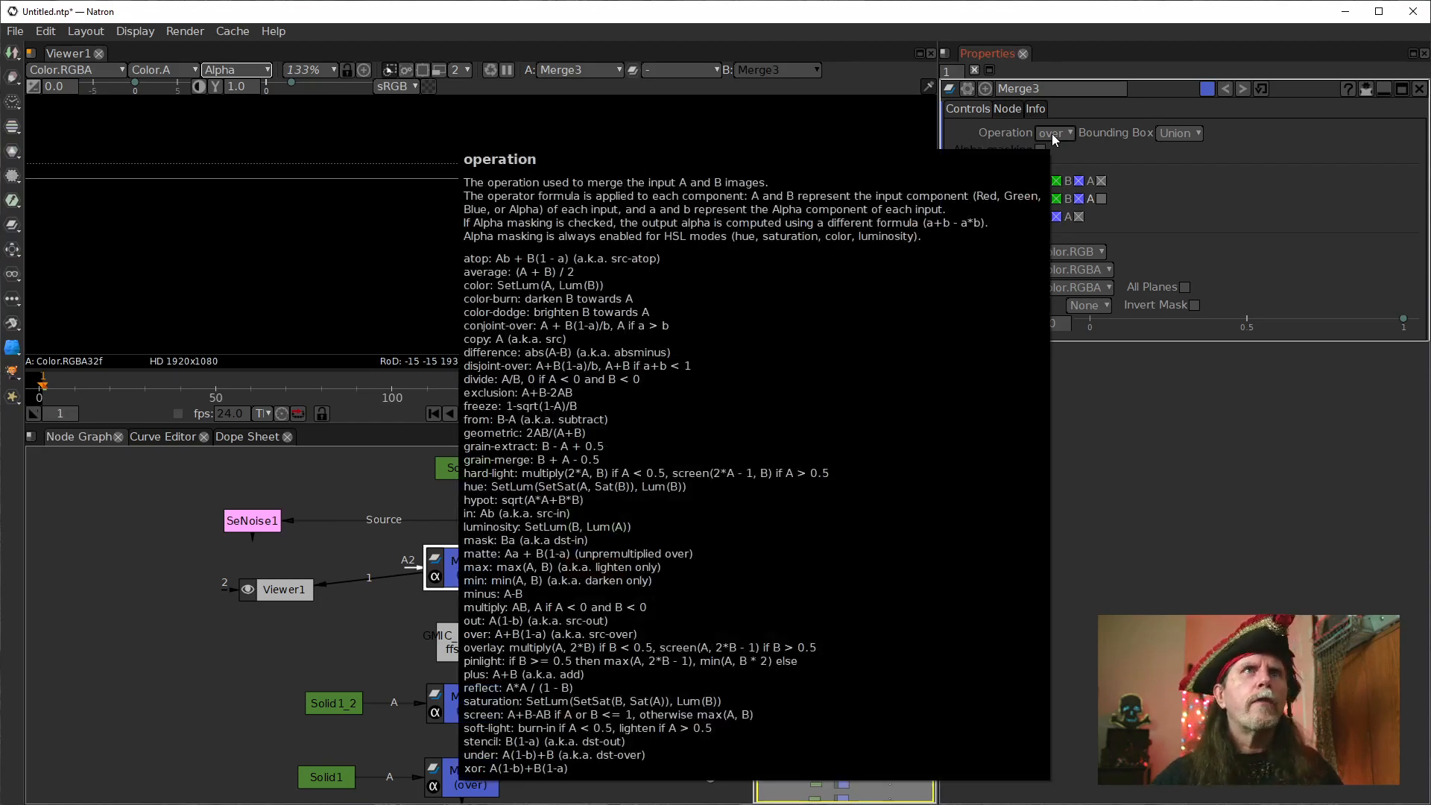
left_click(1178, 134)
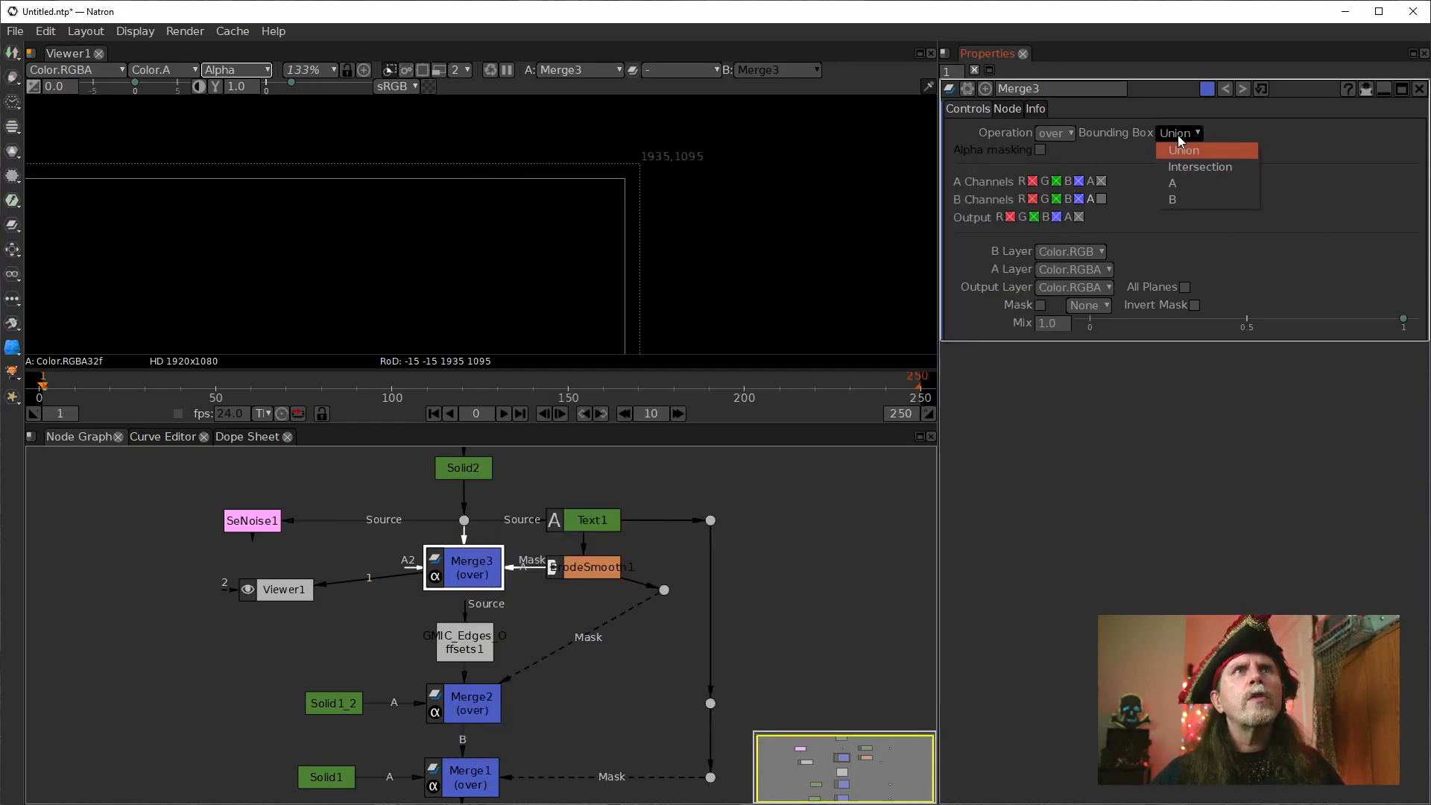
left_click(1177, 199)
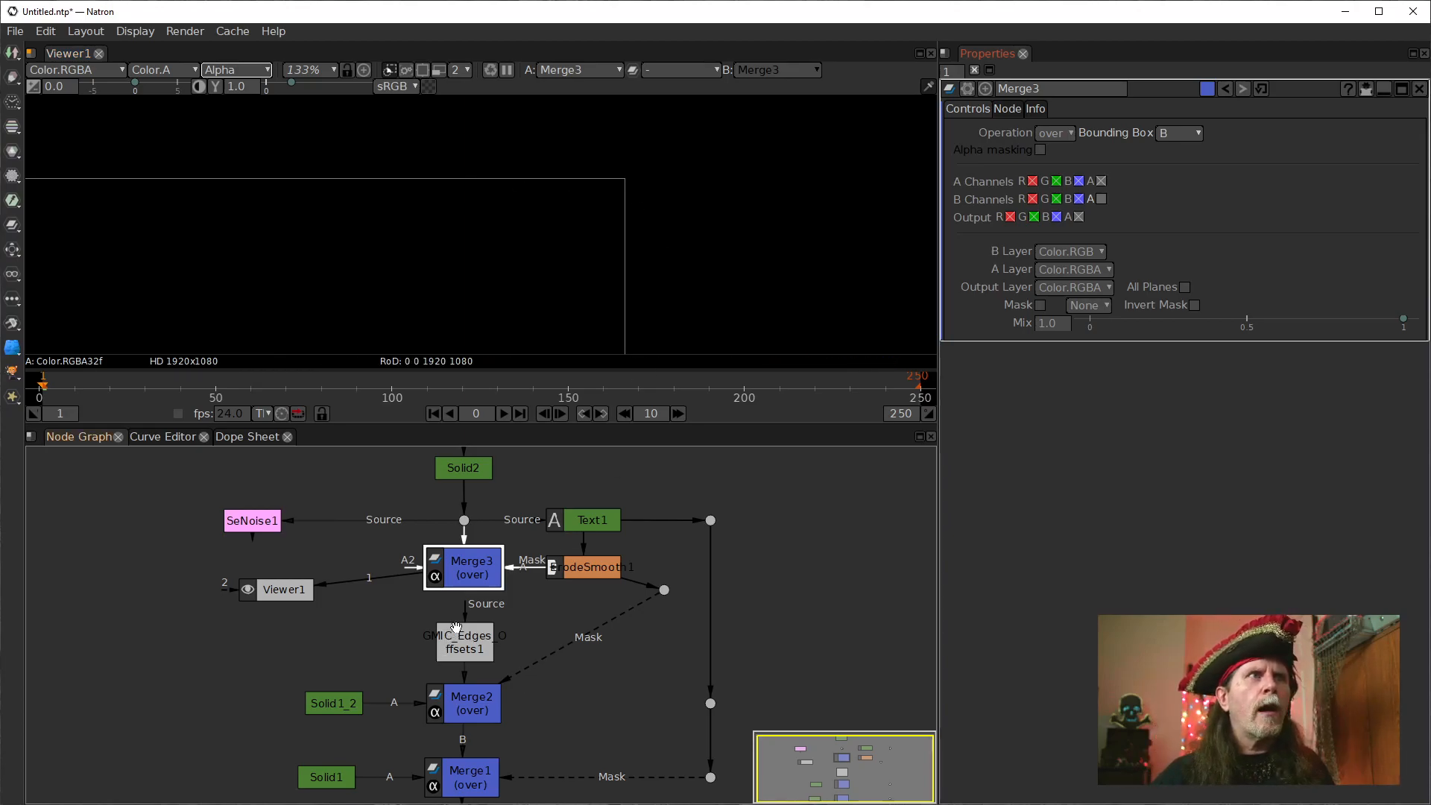
Show ErodeSmooth1's alpha output in the viewer and check how far it extends beyond the frame.
left_click(587, 571)
key("1")
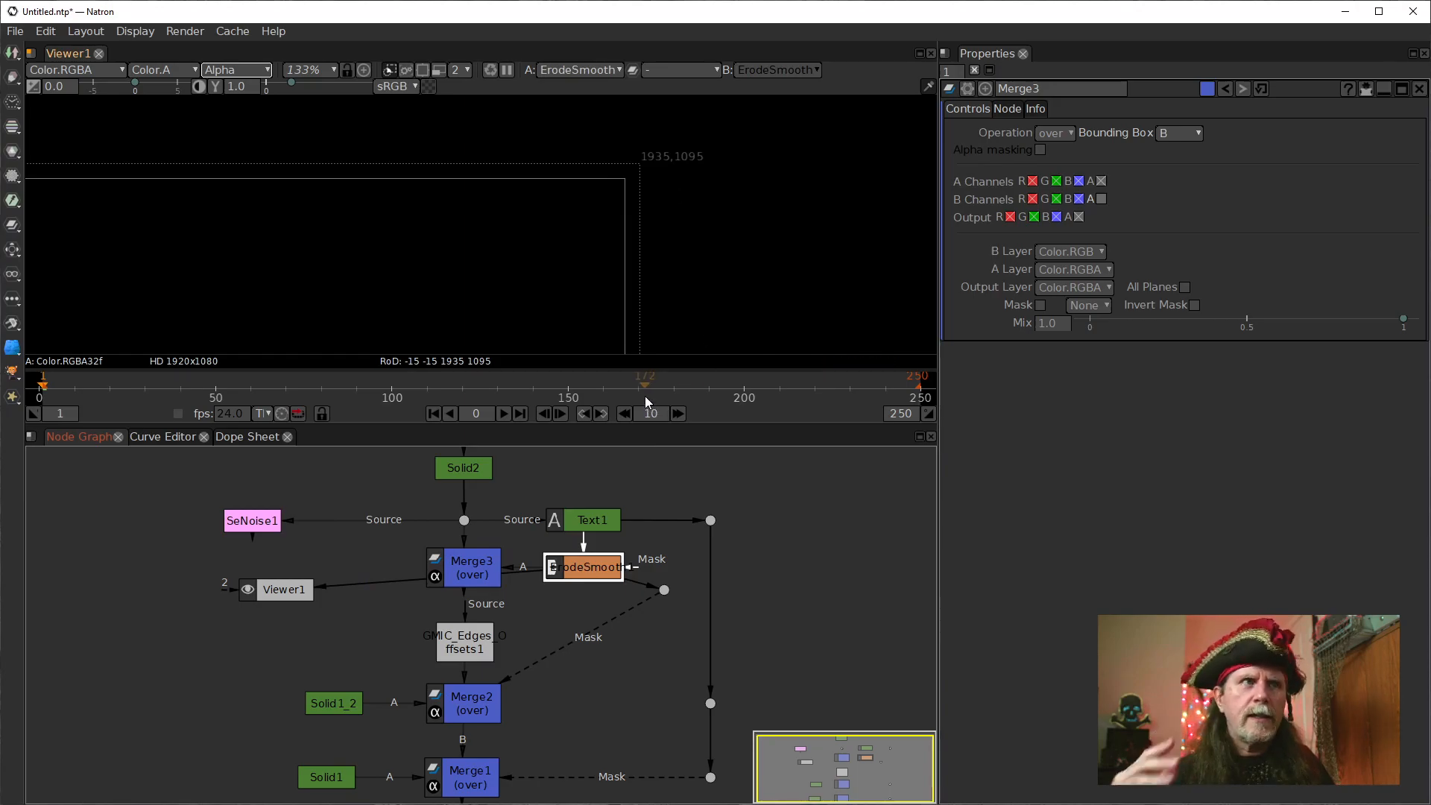
scroll(341, 230, "down", 7)
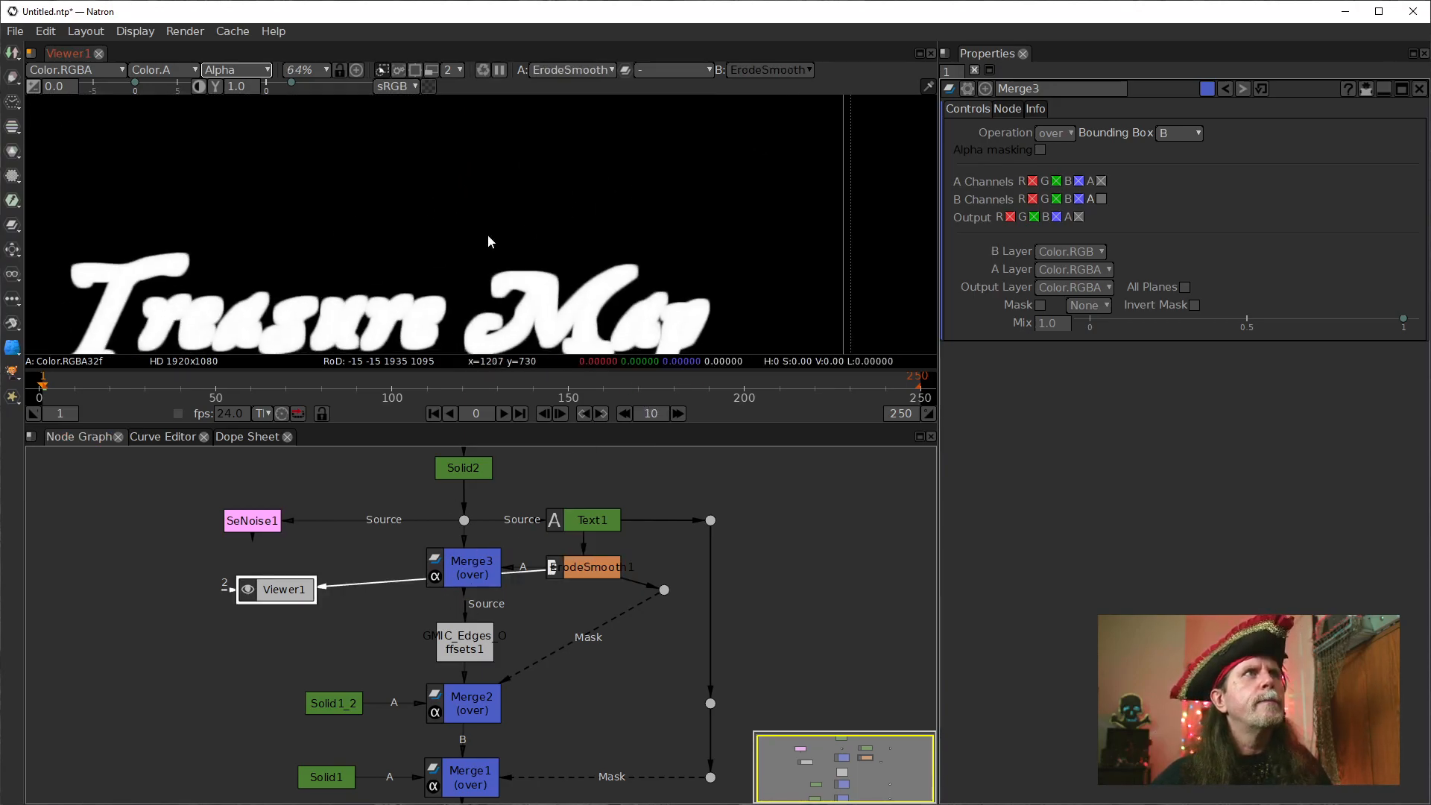
left_click(463, 571)
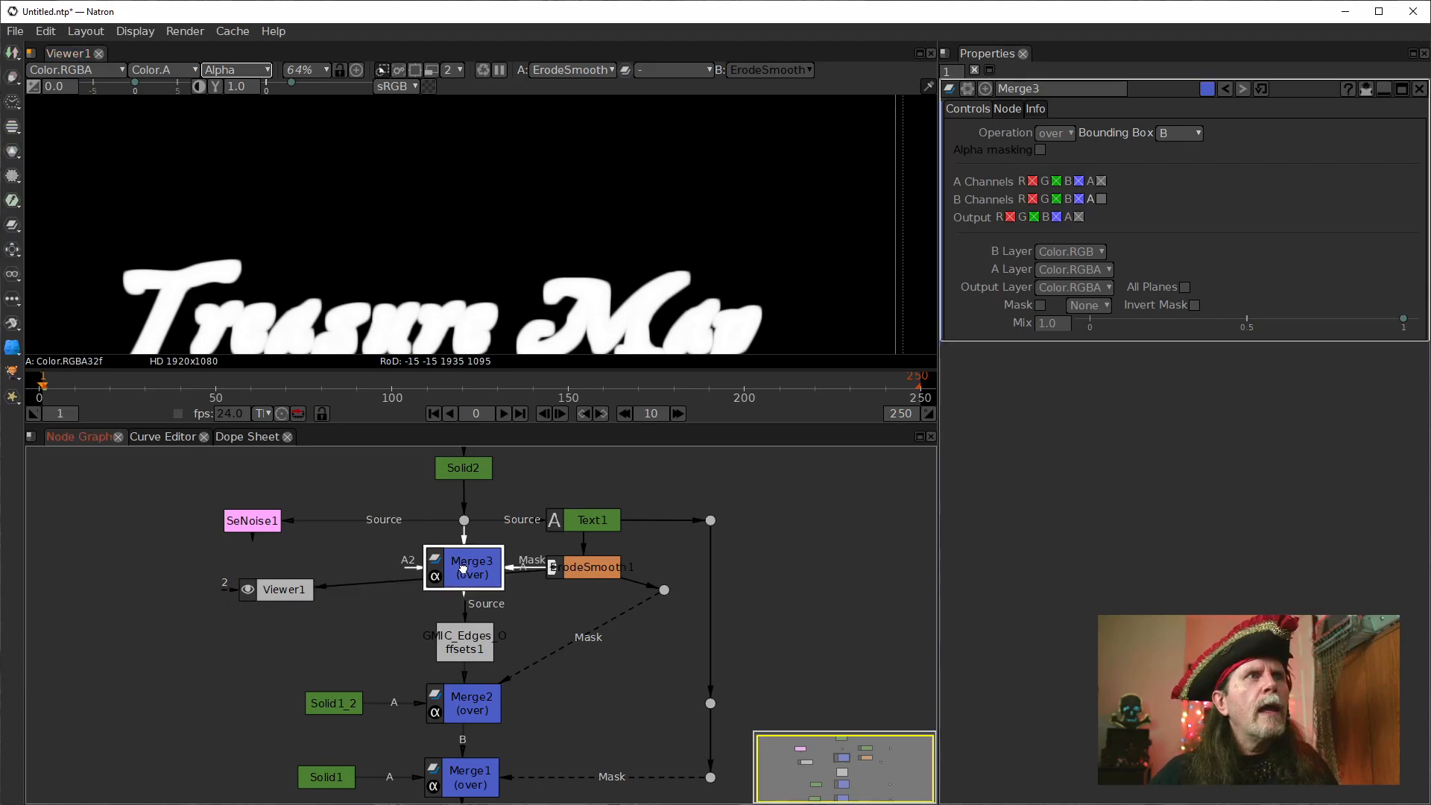
left_click(523, 614)
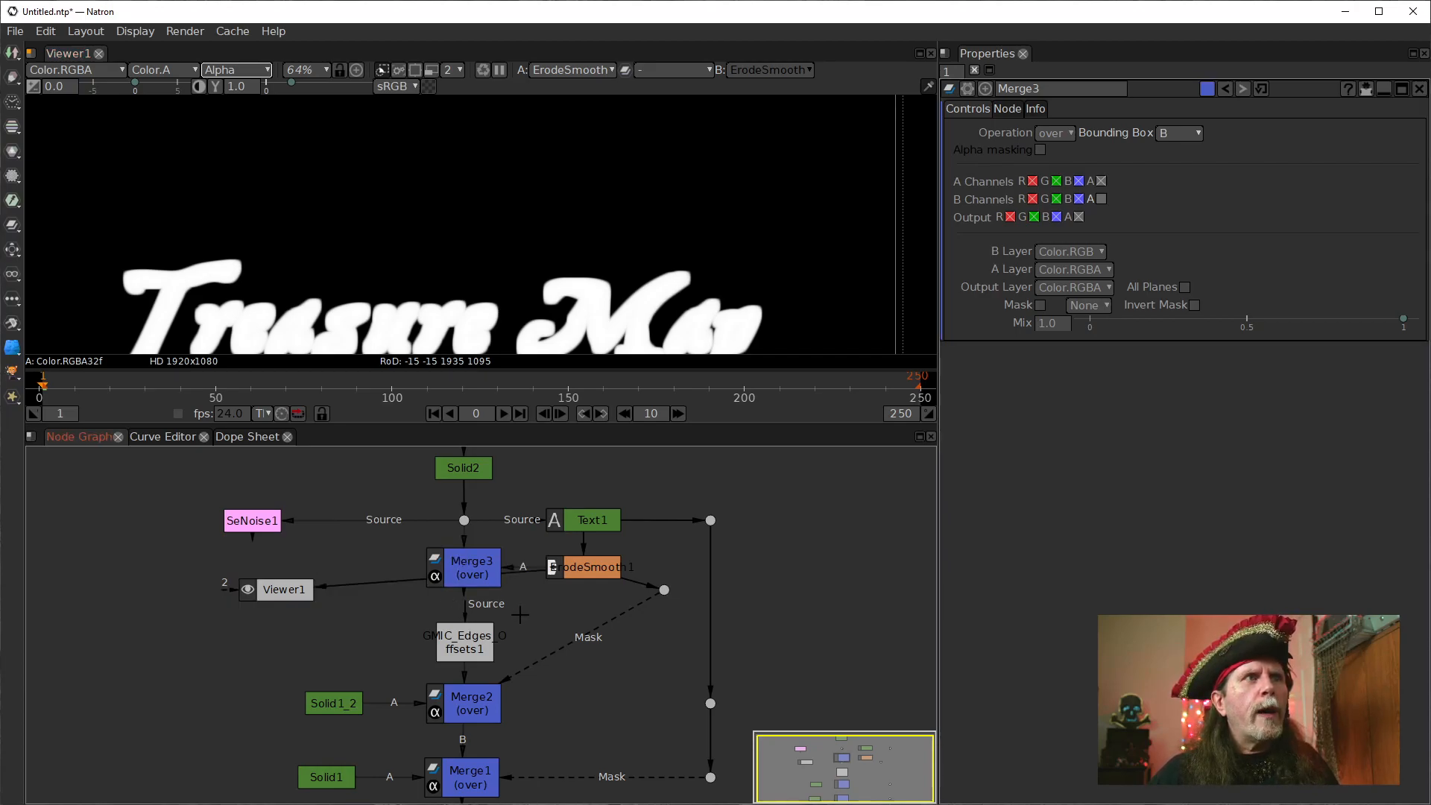
left_click(463, 572)
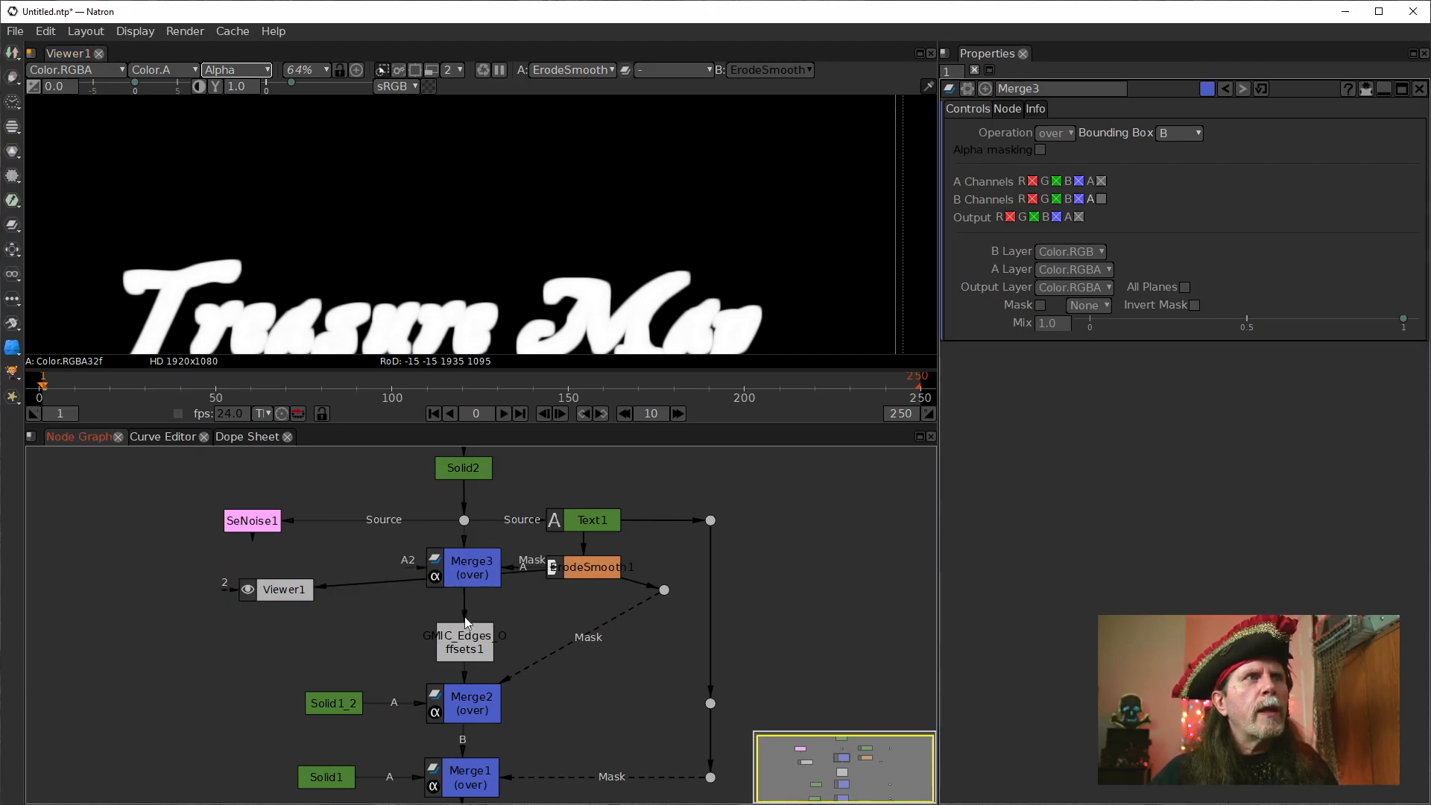
Show the output of Merge3 and of the edges offsets node in the viewer, switching its display from Alpha to RGB.
left_click(462, 646)
mouse_move(554, 653)
left_mouse_down()
mouse_move(575, 589)
mouse_move(553, 663)
left_mouse_up()
left_click_drag(586, 581, 574, 610)
left_click(435, 581)
key("1")
left_click(461, 661)
key("1")
key("a")
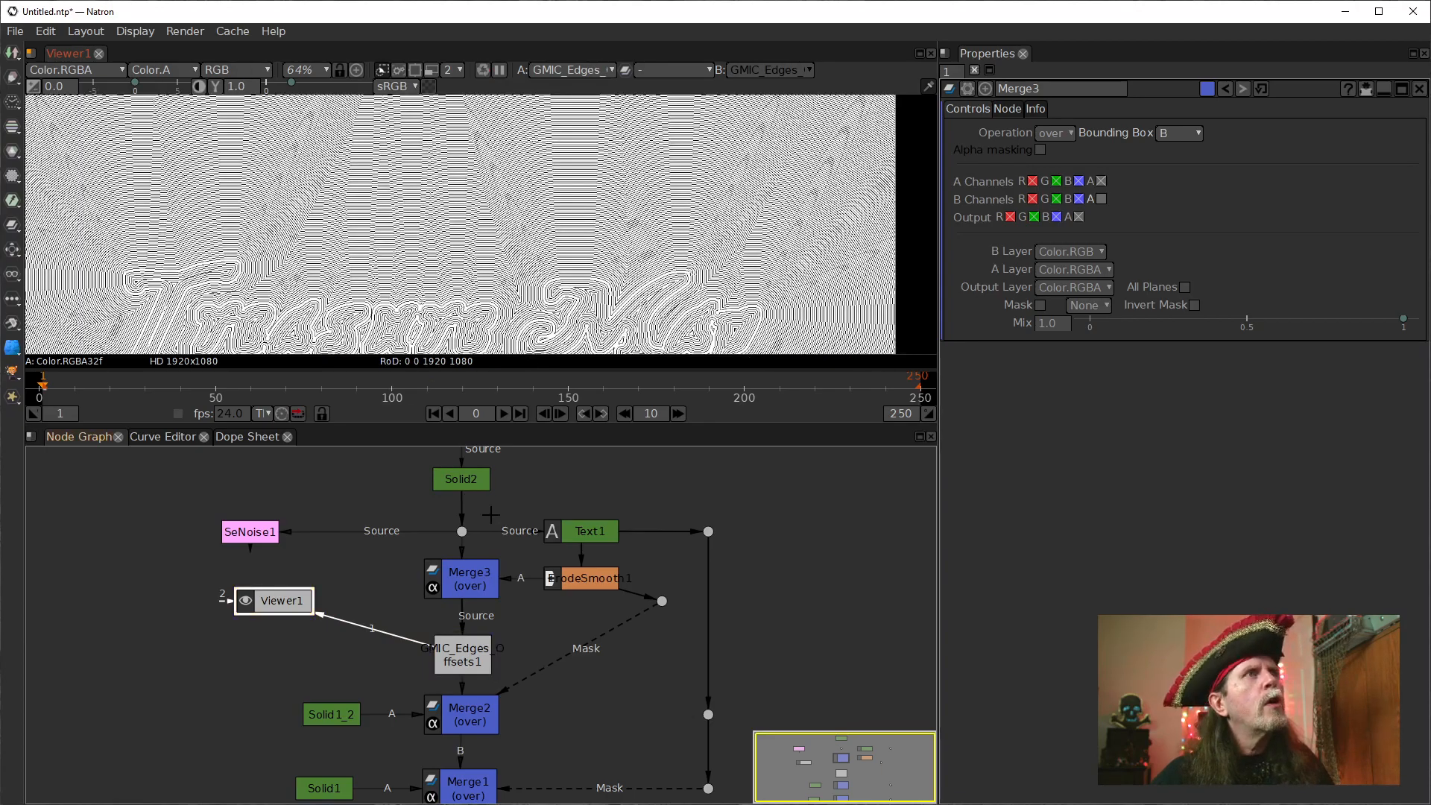
Move the Dot feeding Merge2's mask straight below ErodeSmooth1, level with the edges offsets node.
left_click_drag(664, 602, 612, 714)
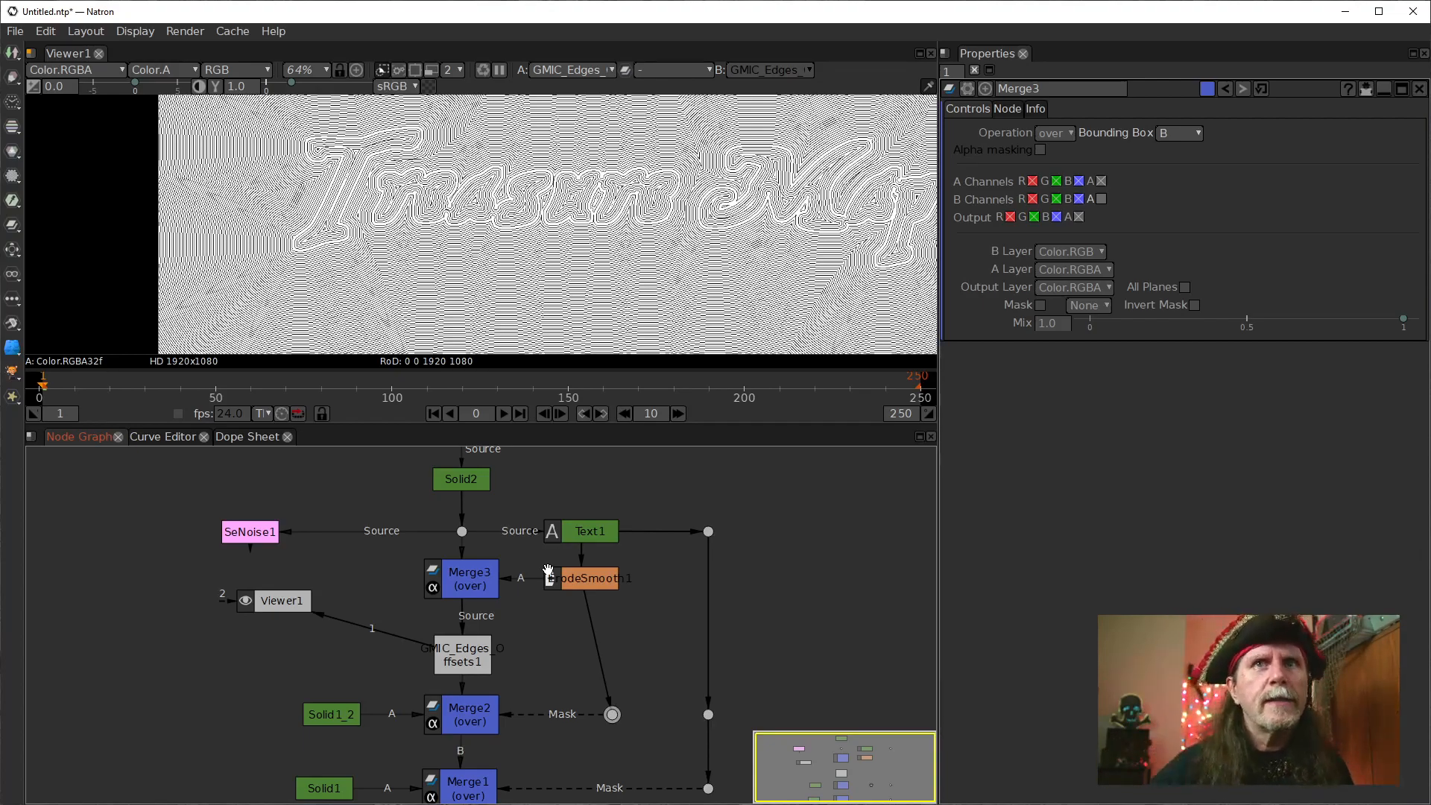
left_click_drag(613, 715, 590, 650)
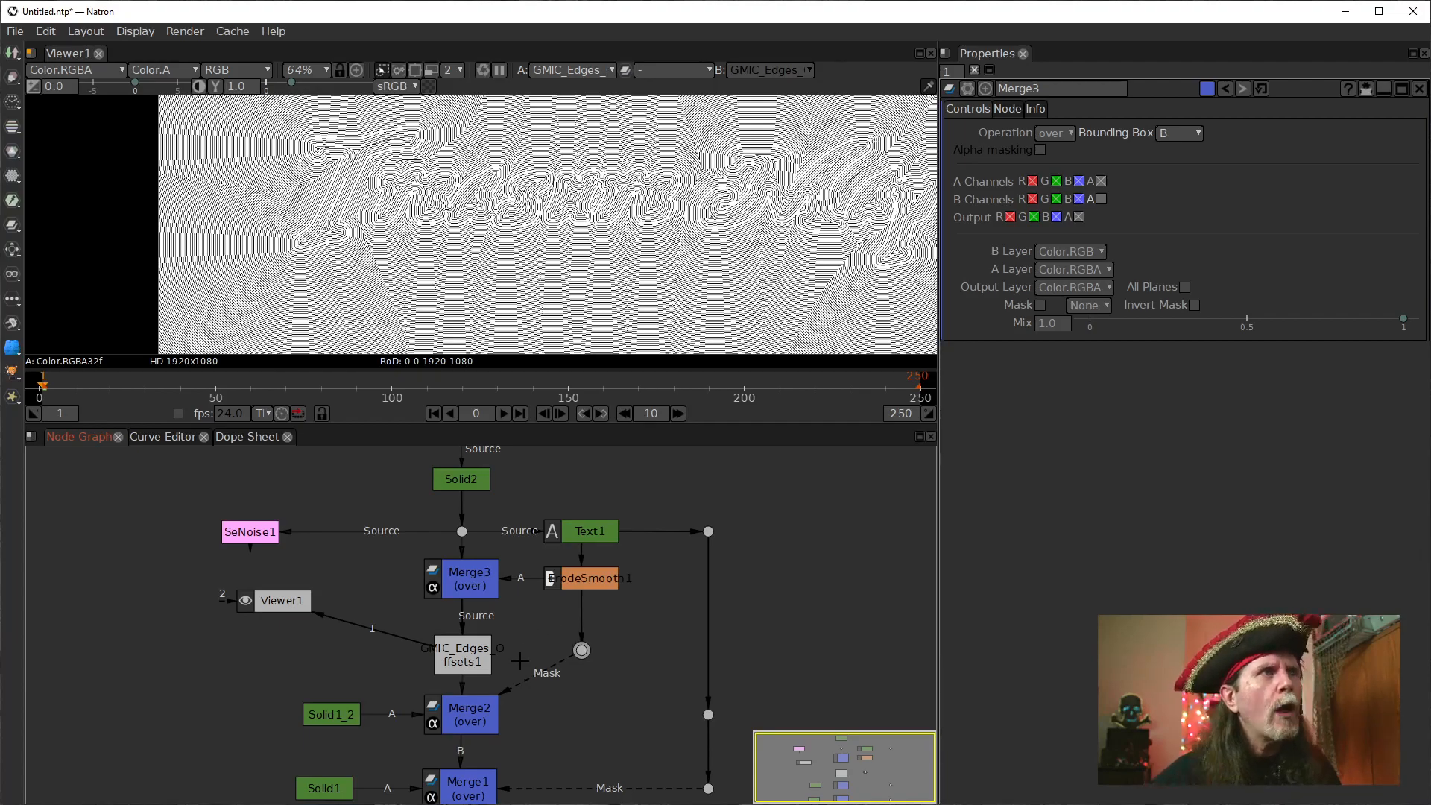
scroll(330, 291, "up", 6)
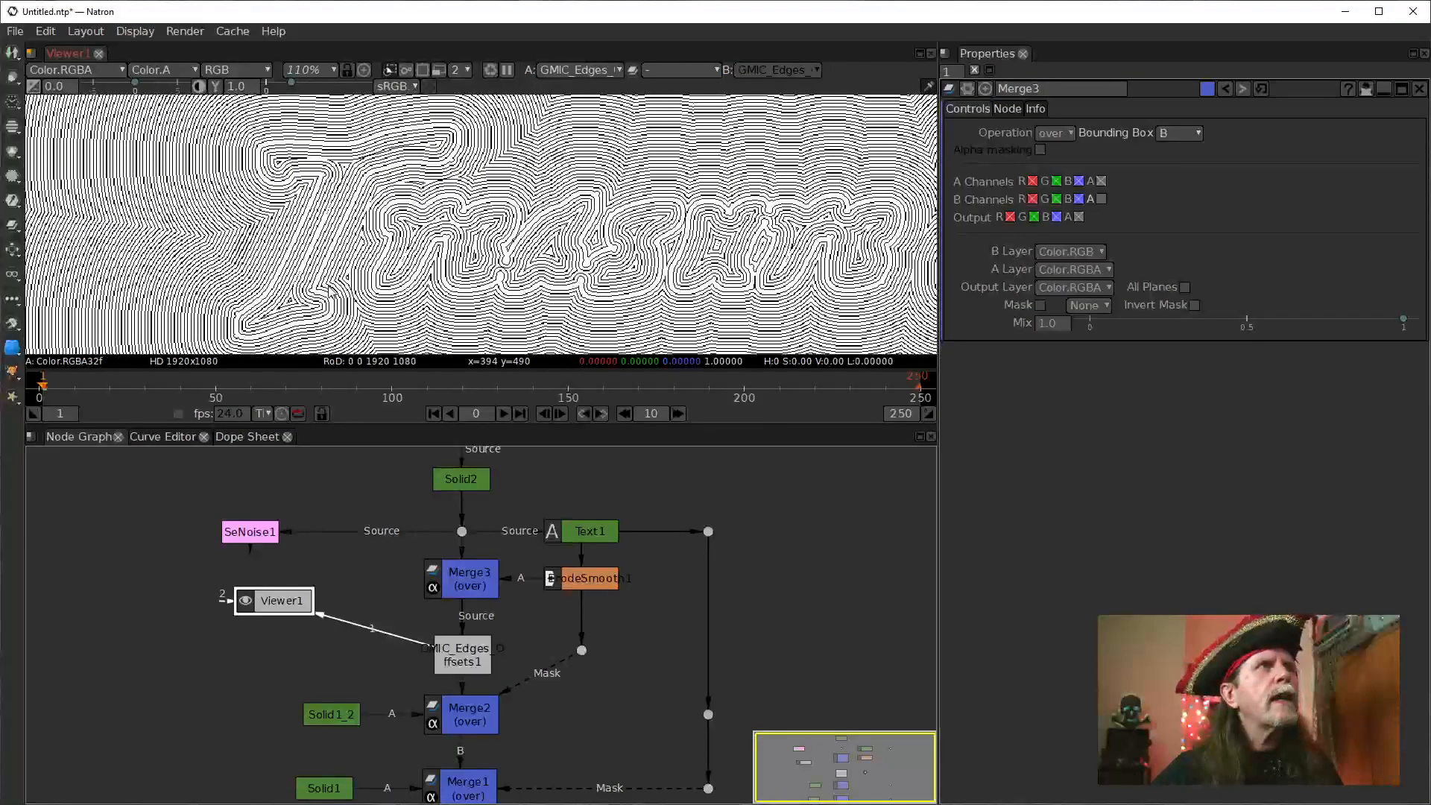
Try larger Scale values on the edges offsets node and settle on 6.
left_click(474, 653)
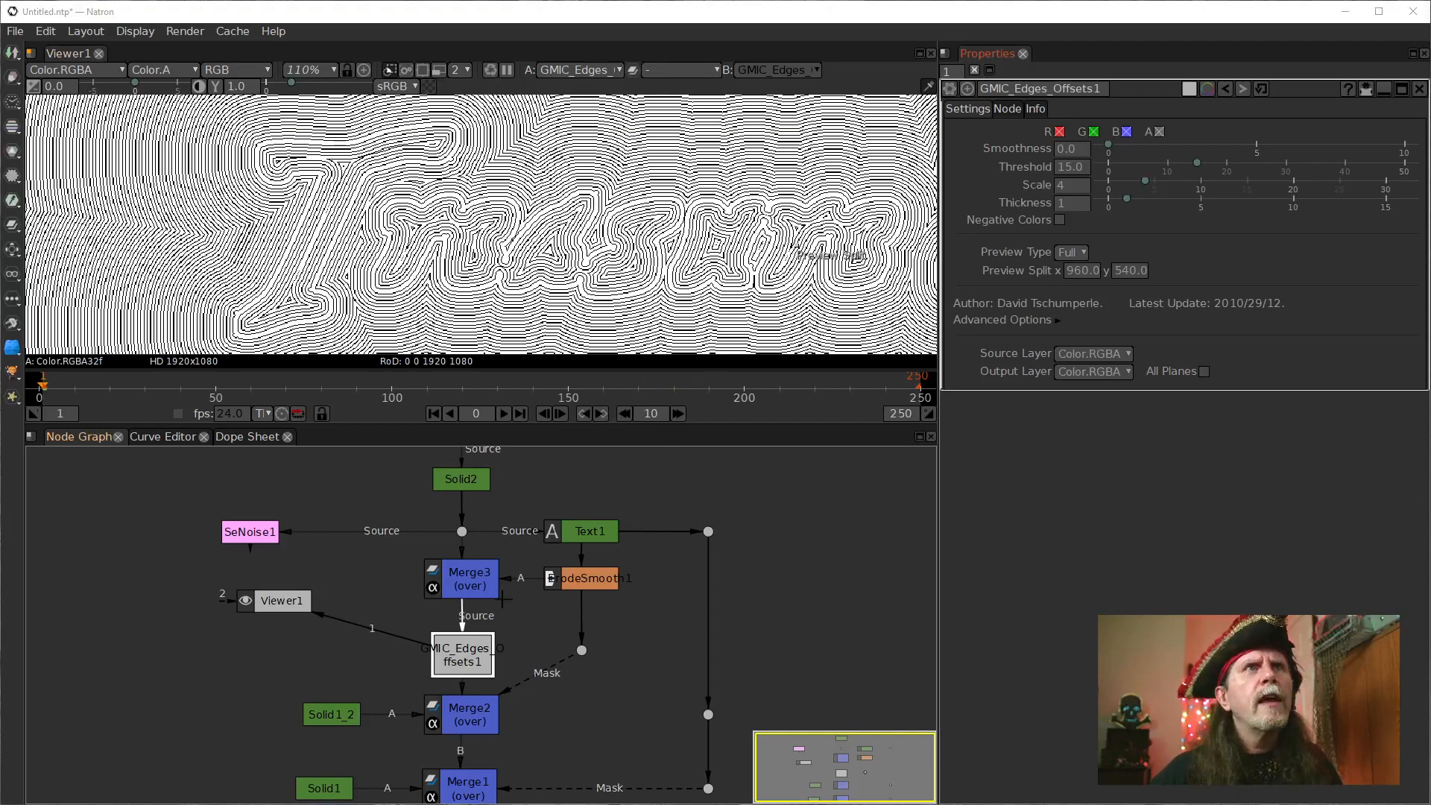
left_click(1063, 191)
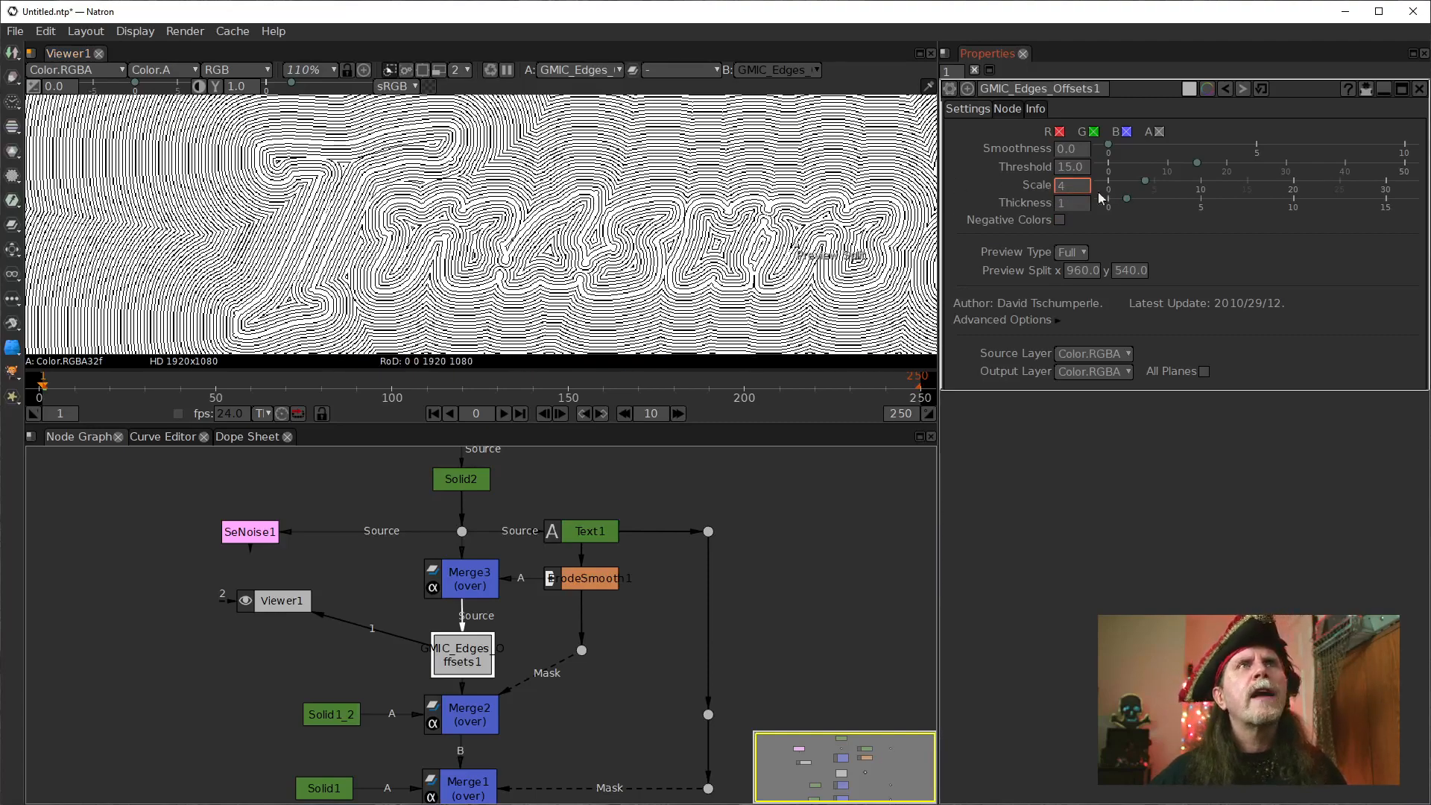
type("8")
key("Return")
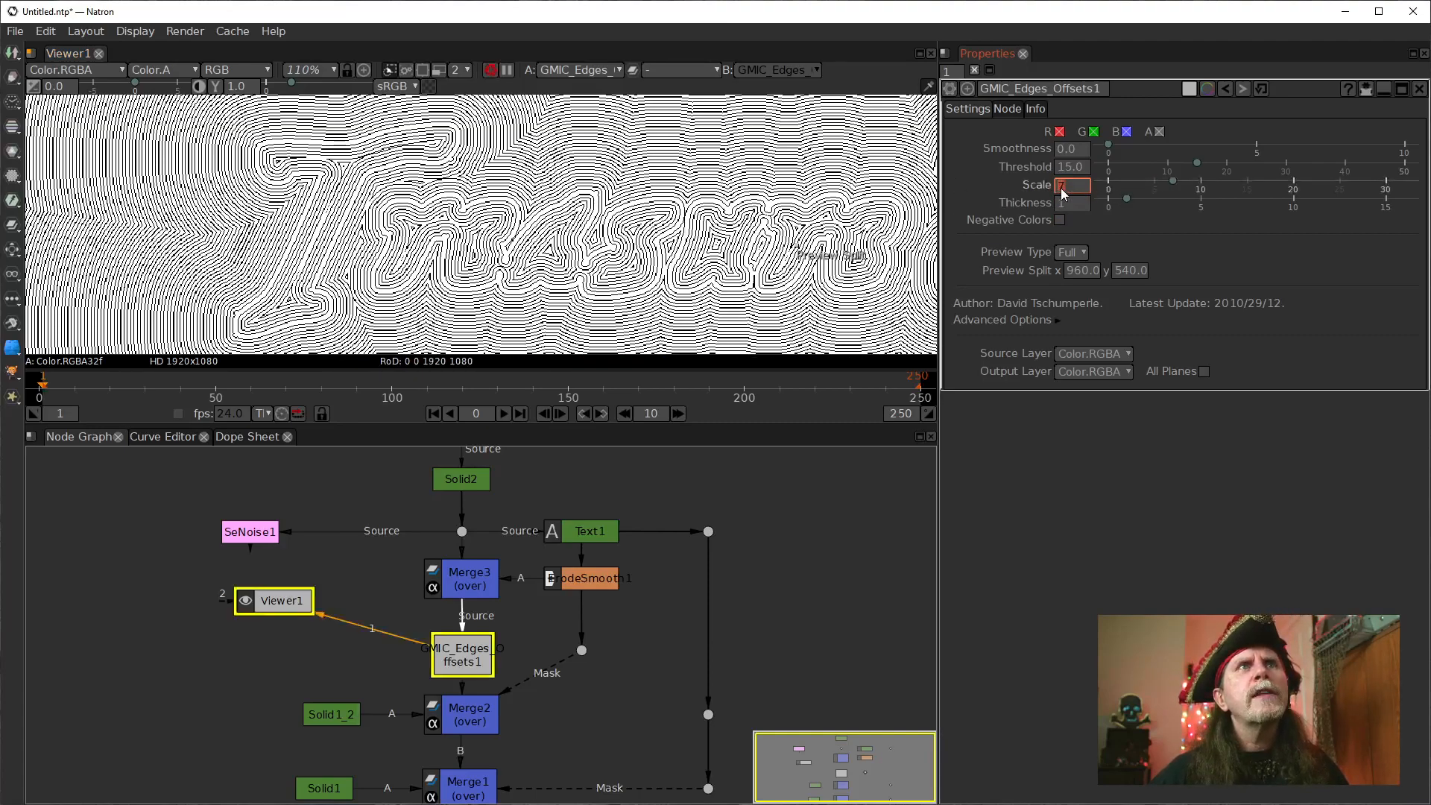
type("10")
key("Return")
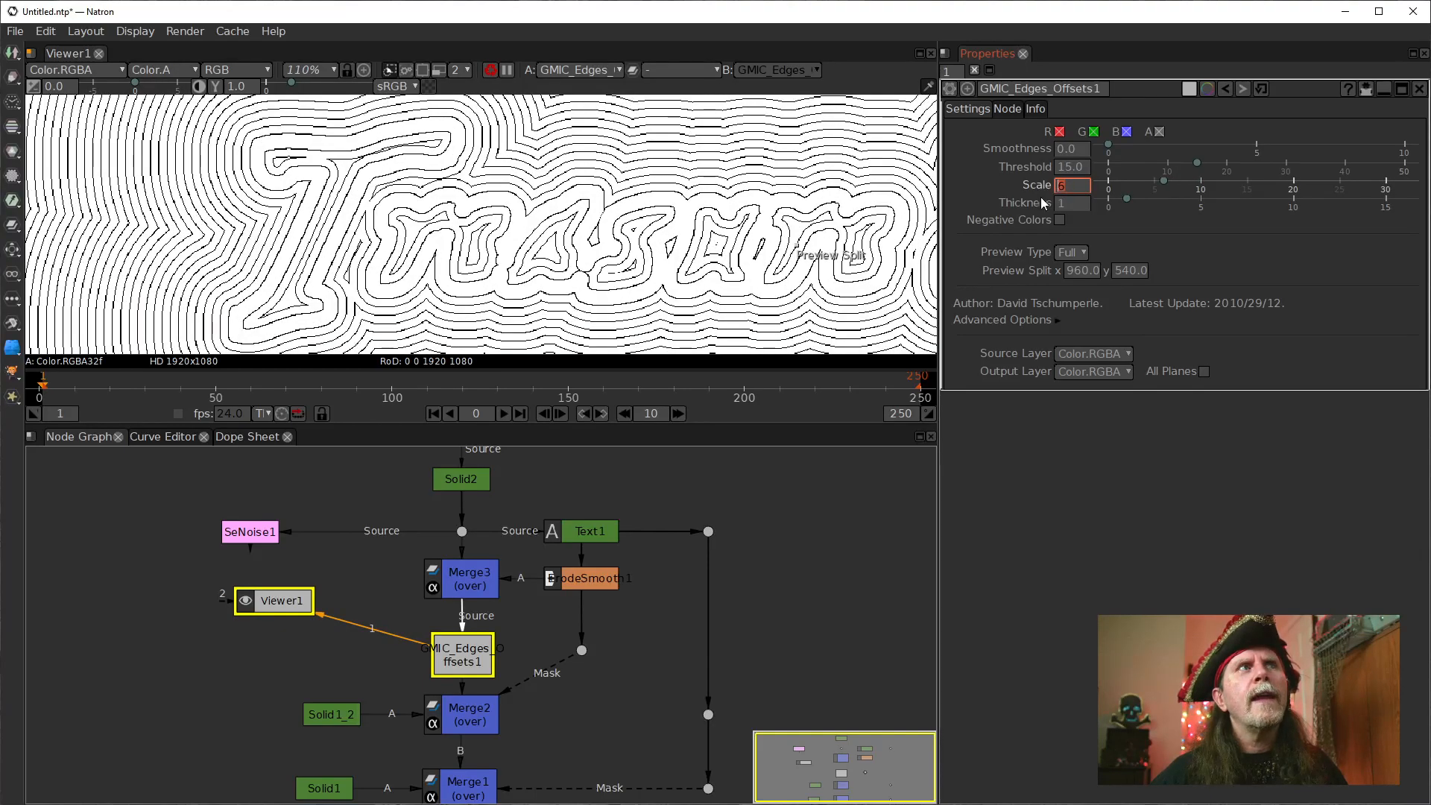
type("6")
key("Return")
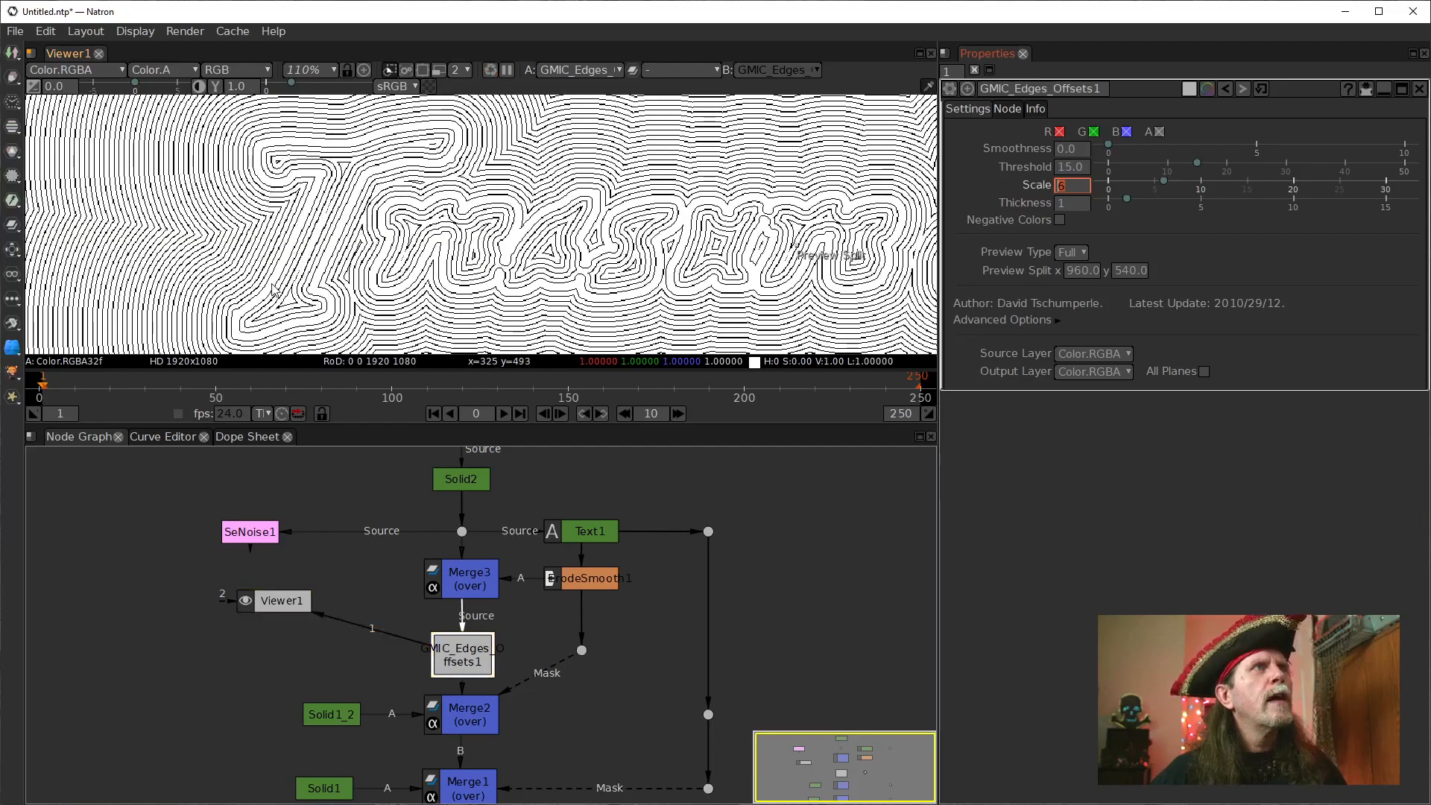
scroll(247, 272, "up", 5)
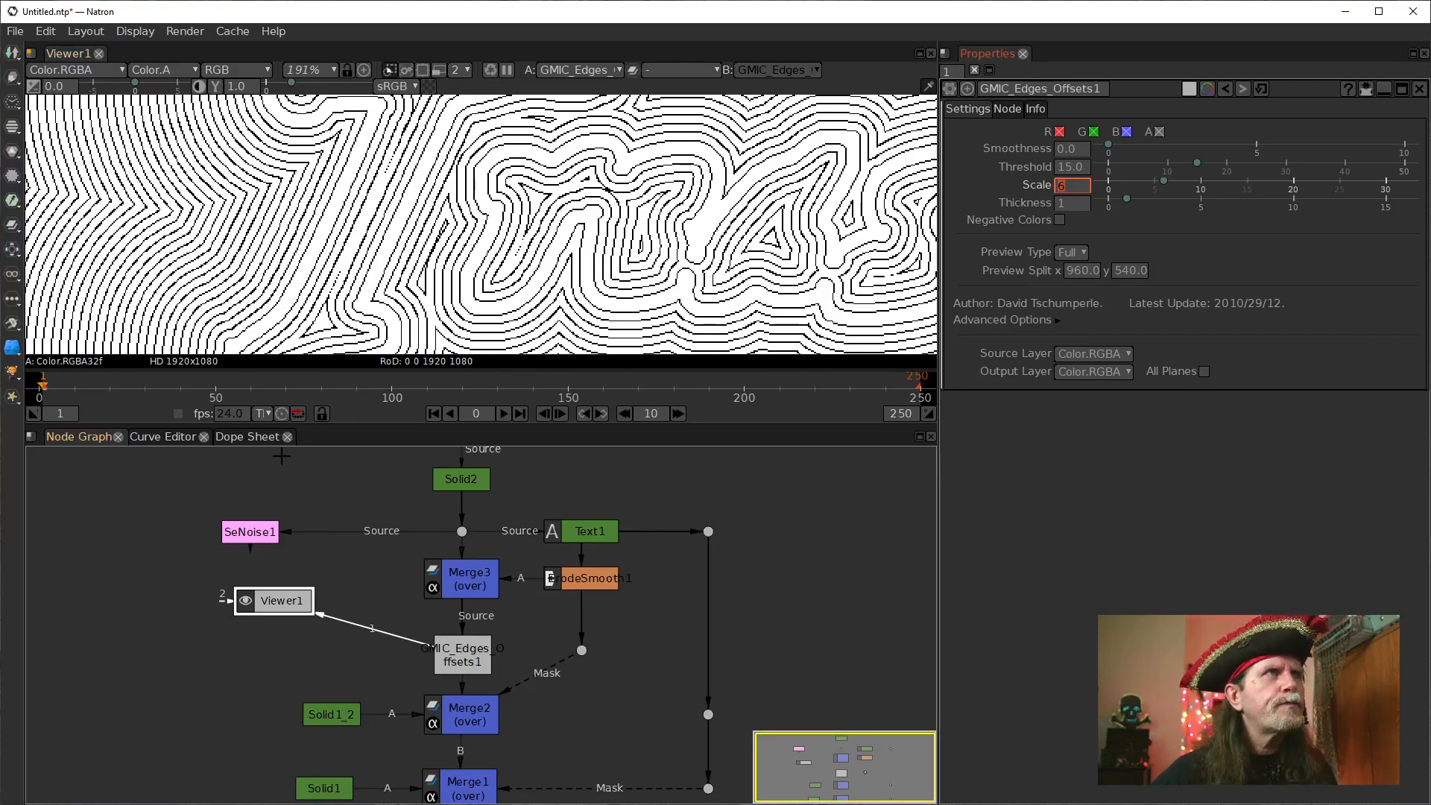
Move Viewer1 level with the edges offsets node and show Merge2's output in it to inspect the contour lines.
left_click_drag(539, 625, 530, 538)
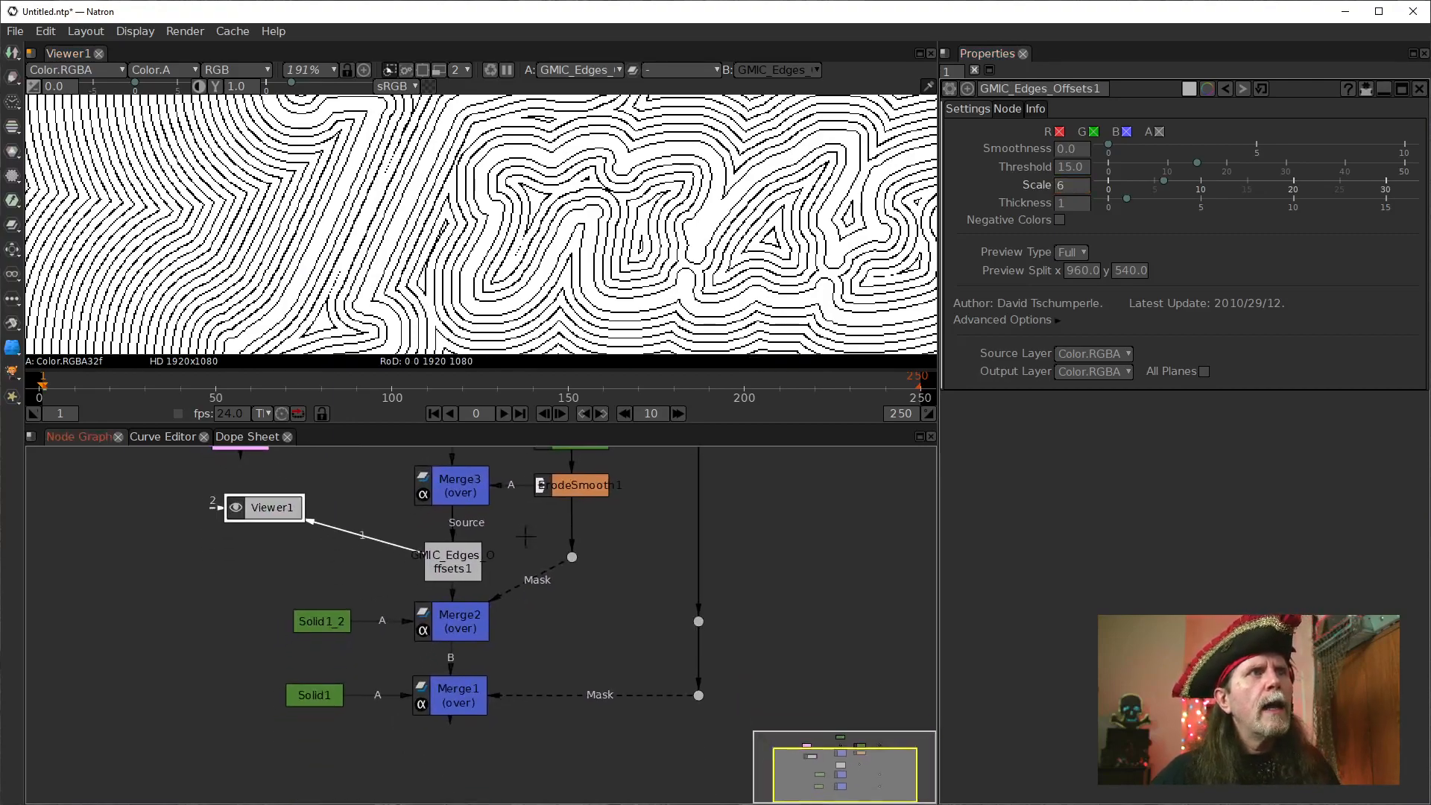
left_click_drag(274, 511, 273, 541)
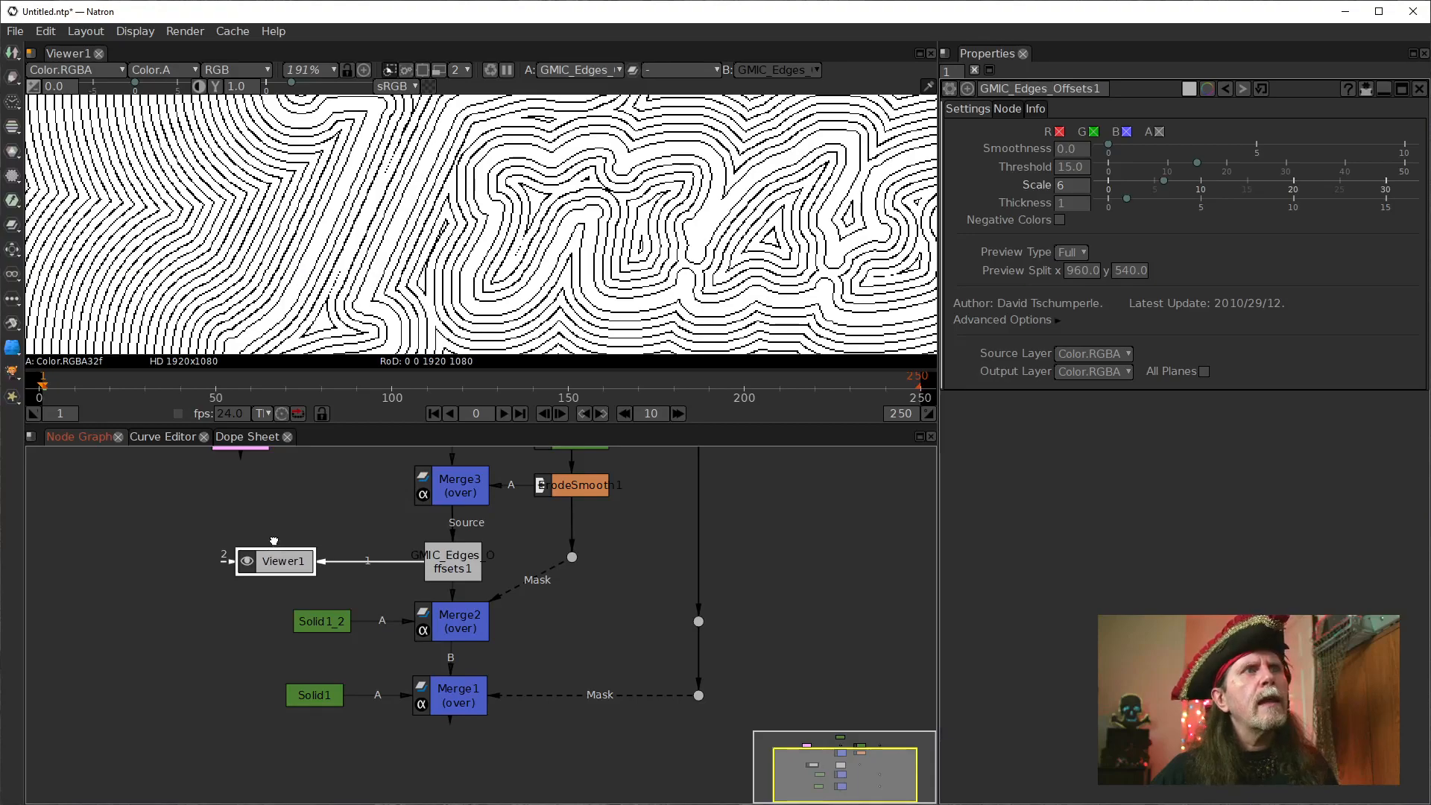
left_click(439, 615)
key("1")
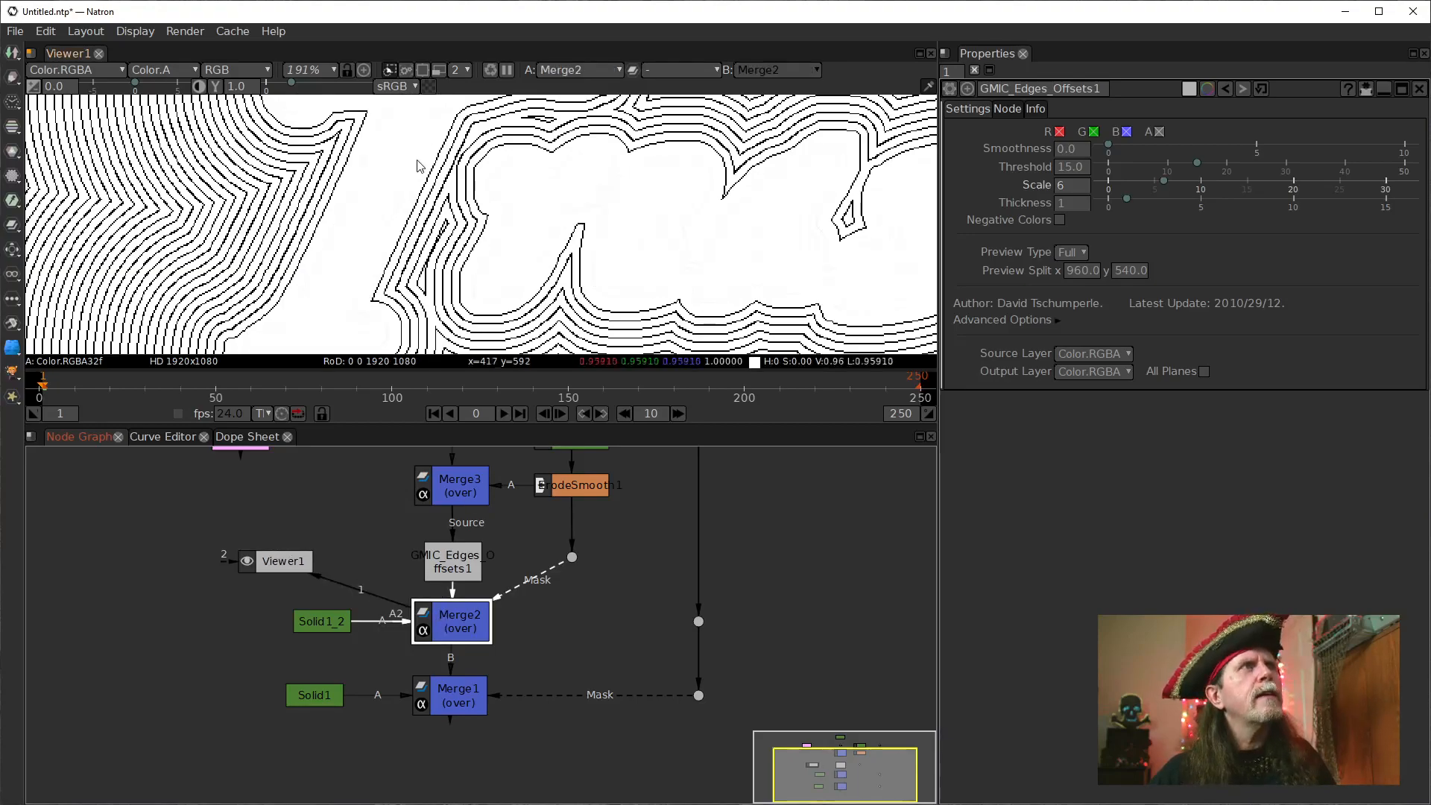
scroll(403, 213, "down", 2)
scroll(404, 213, "up", 6)
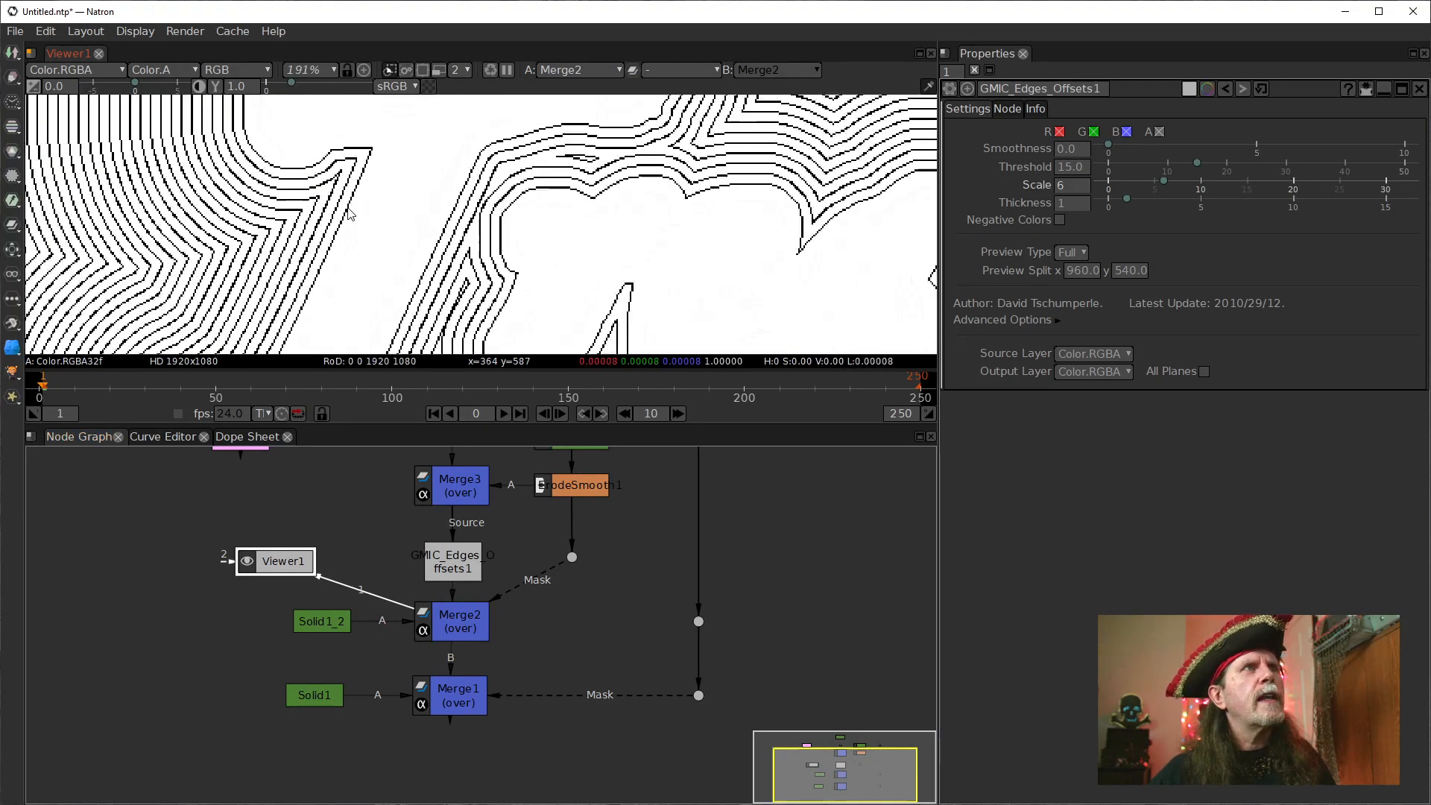
left_click_drag(455, 261, 437, 246)
Rearrange Text1, ErodeSmooth1 and the mask Dot into one column closer to Text1's output Dot, with the mask Dot just below ErodeSmooth1.
left_click_drag(572, 564, 572, 628)
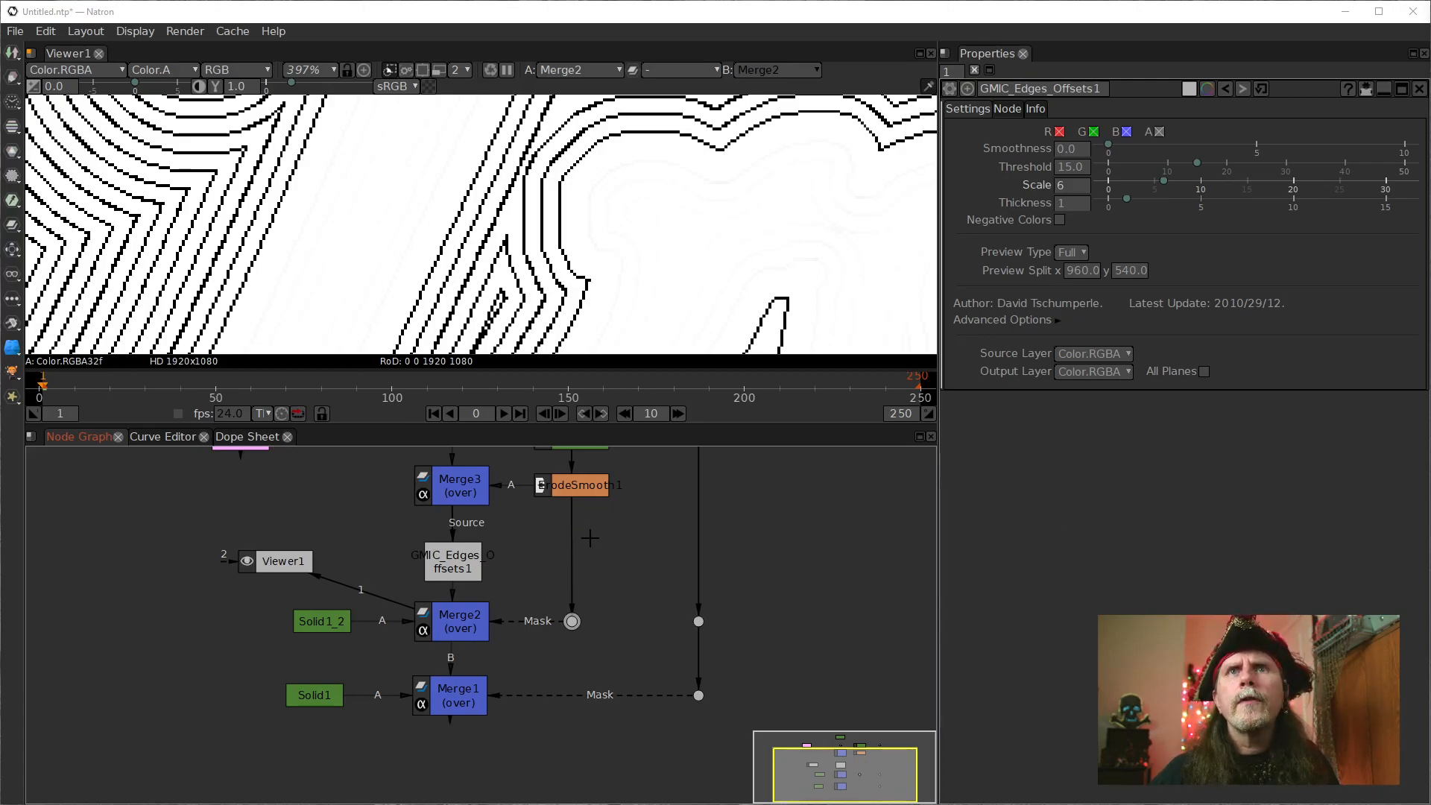
left_click_drag(659, 507, 631, 612)
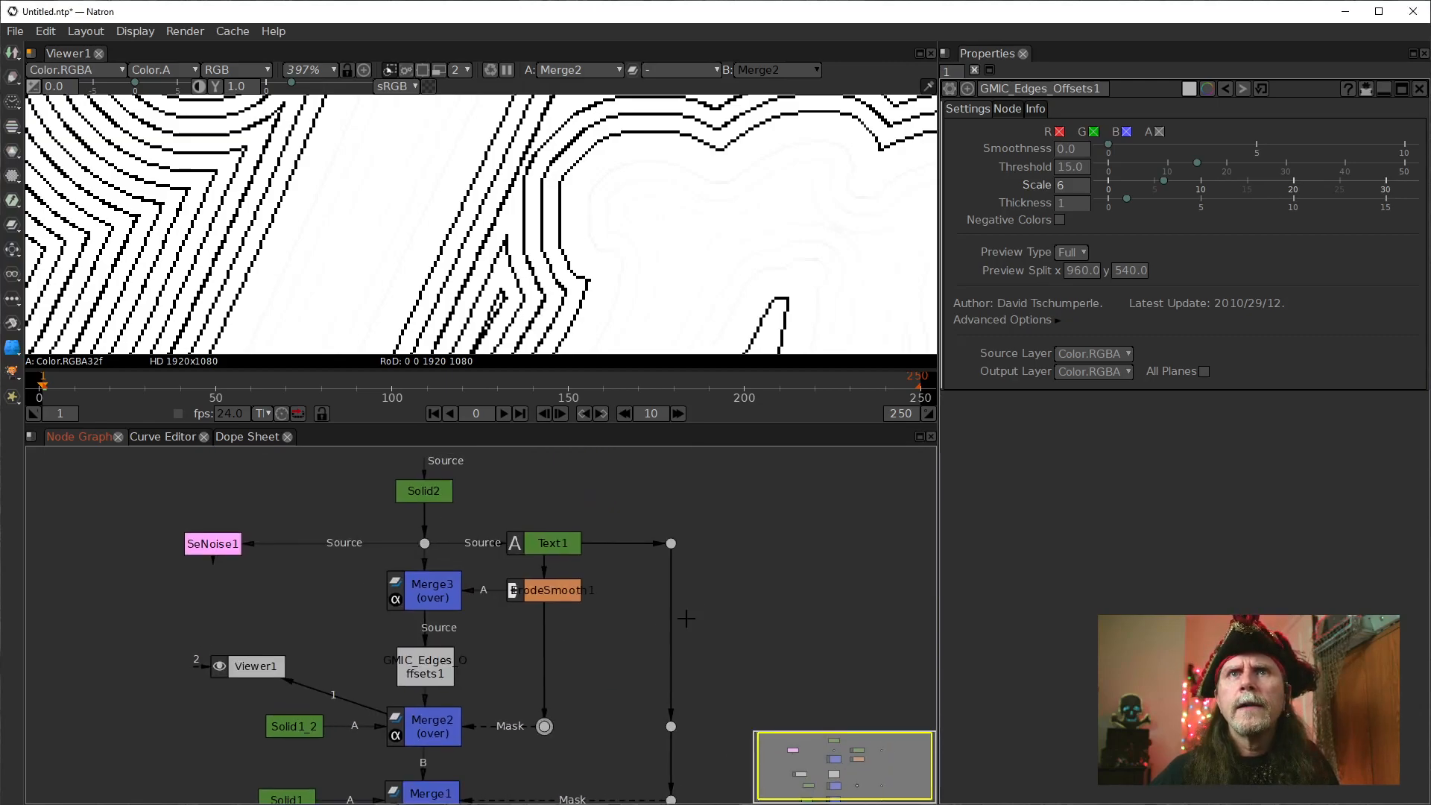
mouse_move(520, 591)
left_mouse_down()
mouse_move(503, 591)
mouse_move(519, 593)
left_mouse_up()
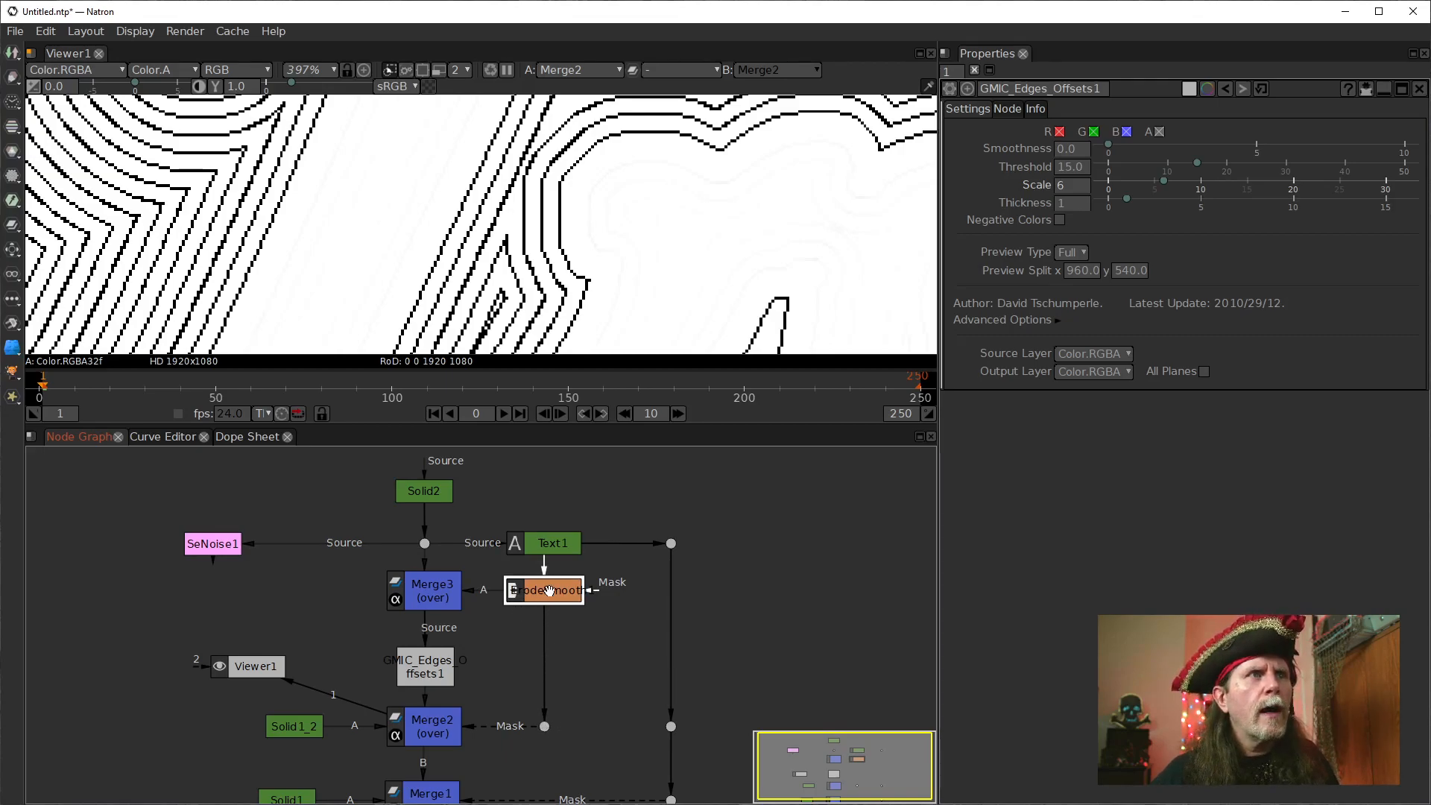
left_click_drag(586, 721, 530, 624)
left_click_drag(551, 496, 631, 495)
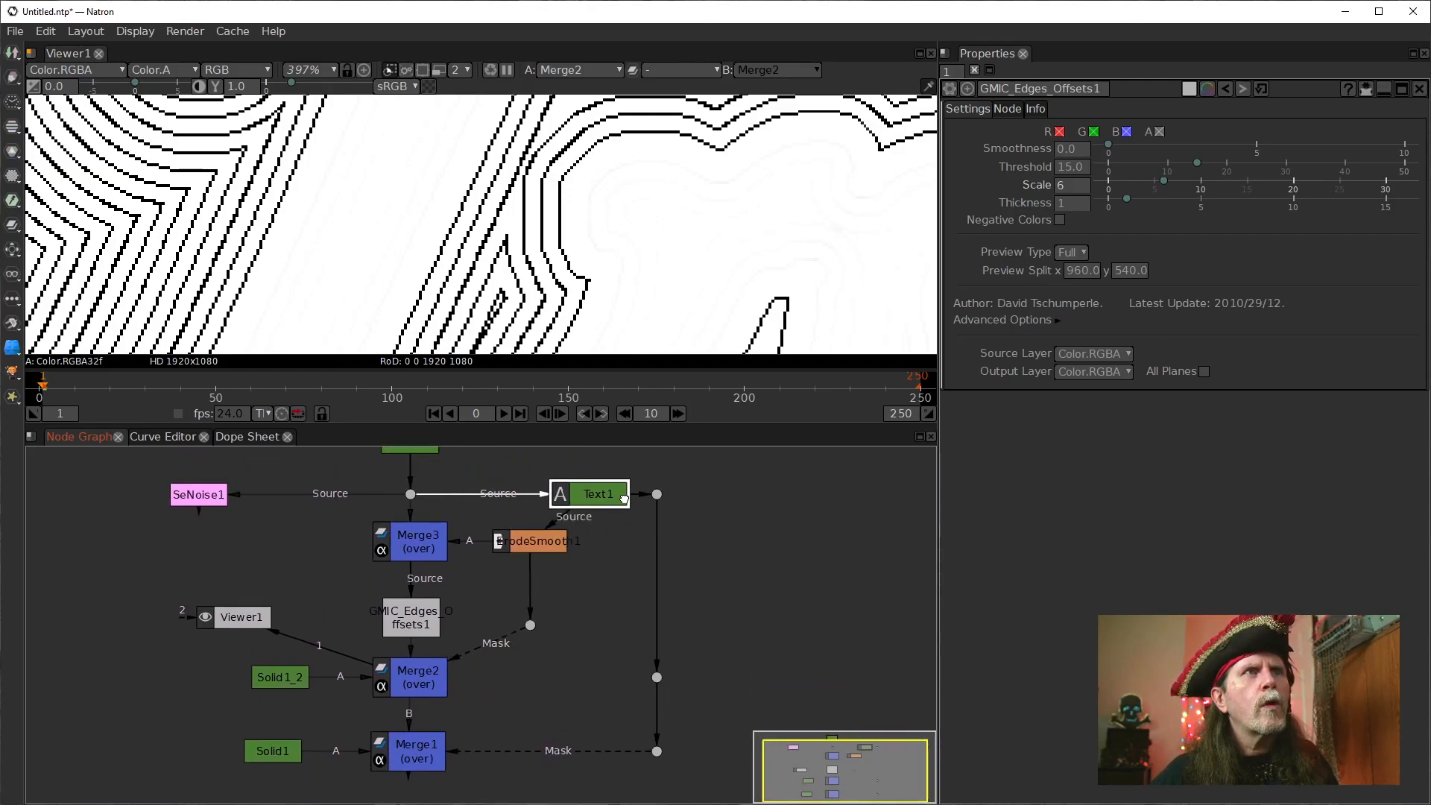
left_click_drag(530, 550, 591, 551)
left_click_drag(530, 625, 591, 588)
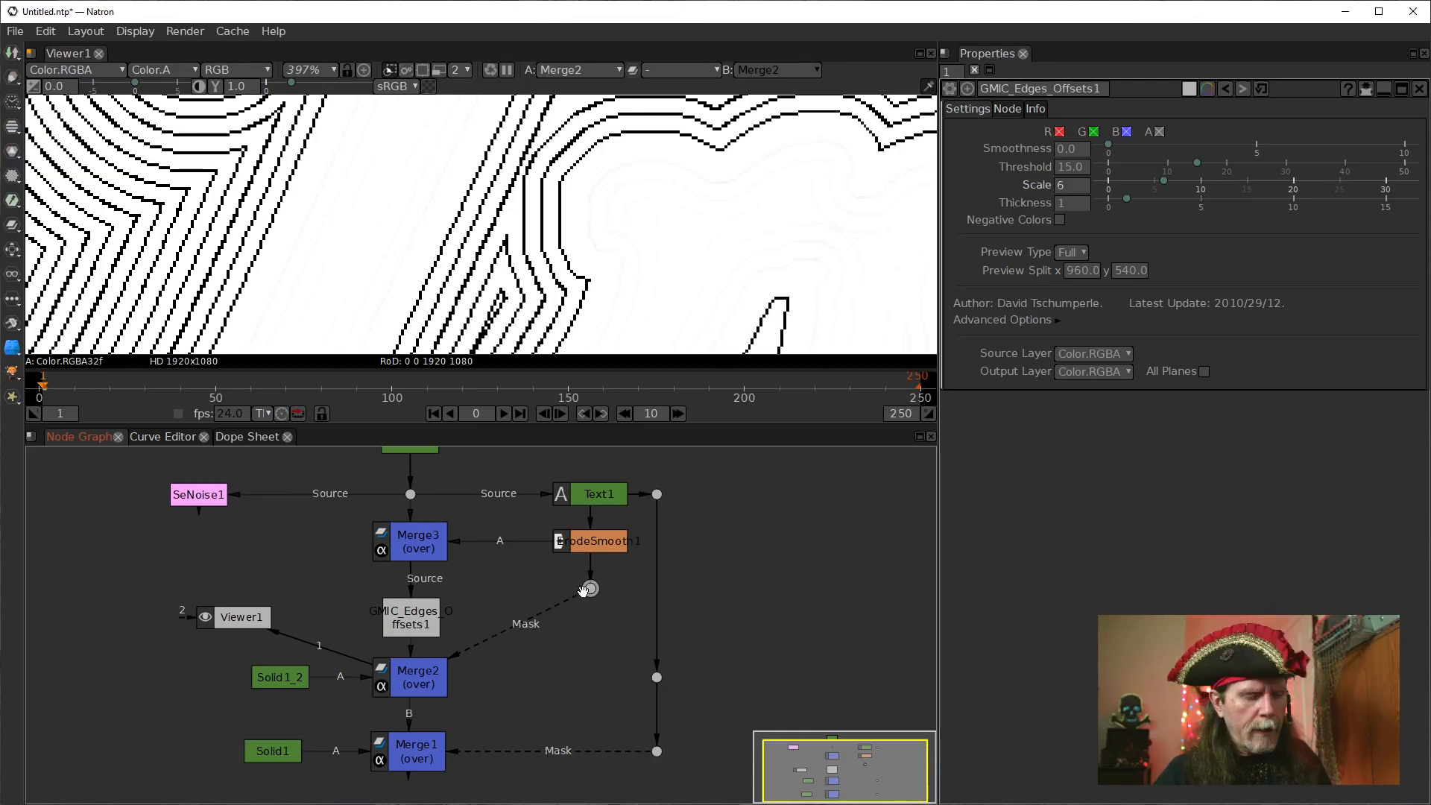
Insert a Dilate node between the Dot below ErodeSmooth1 and Merge2's Mask input.
key("Tab")
type("dia")
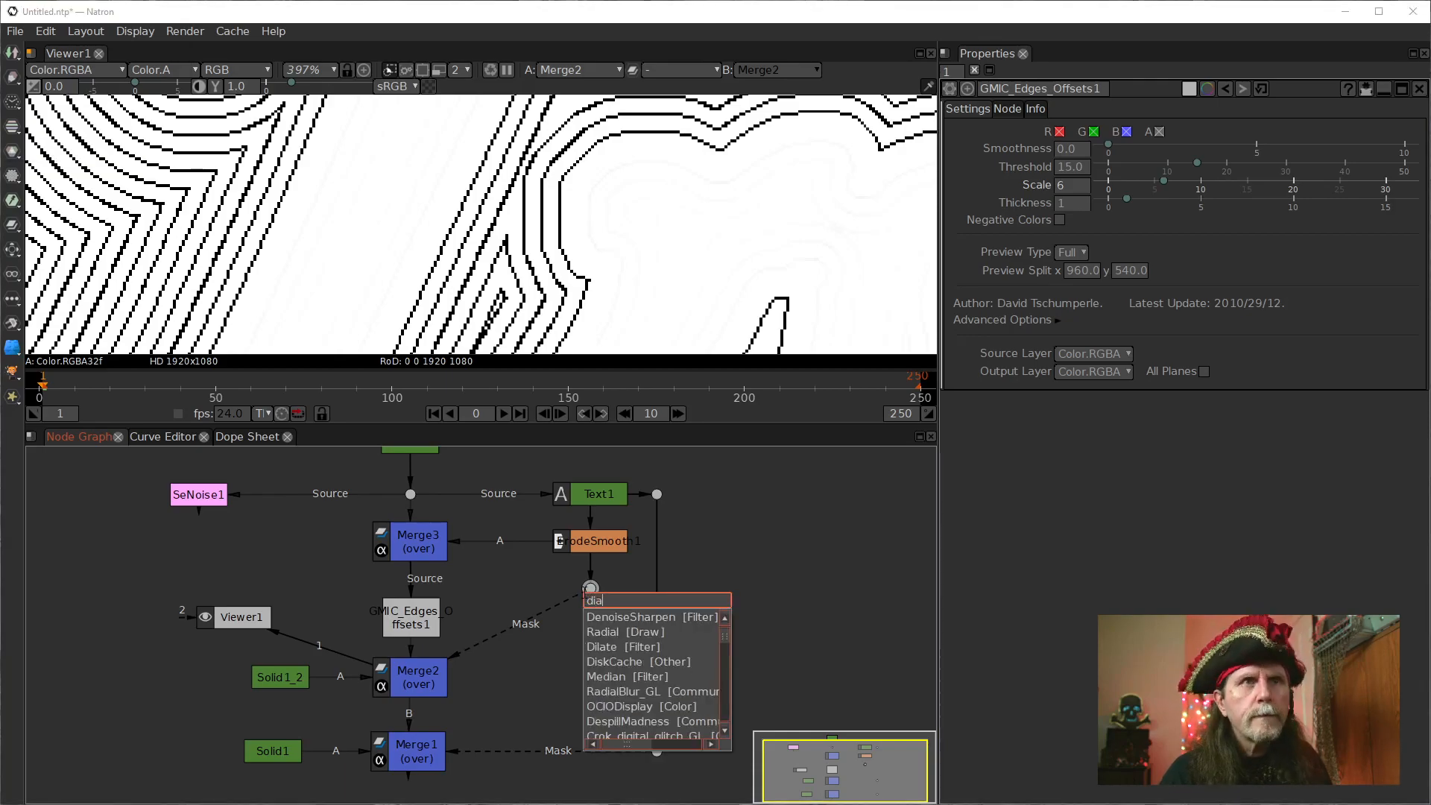
key("Down")
key("Down")
key("Down")
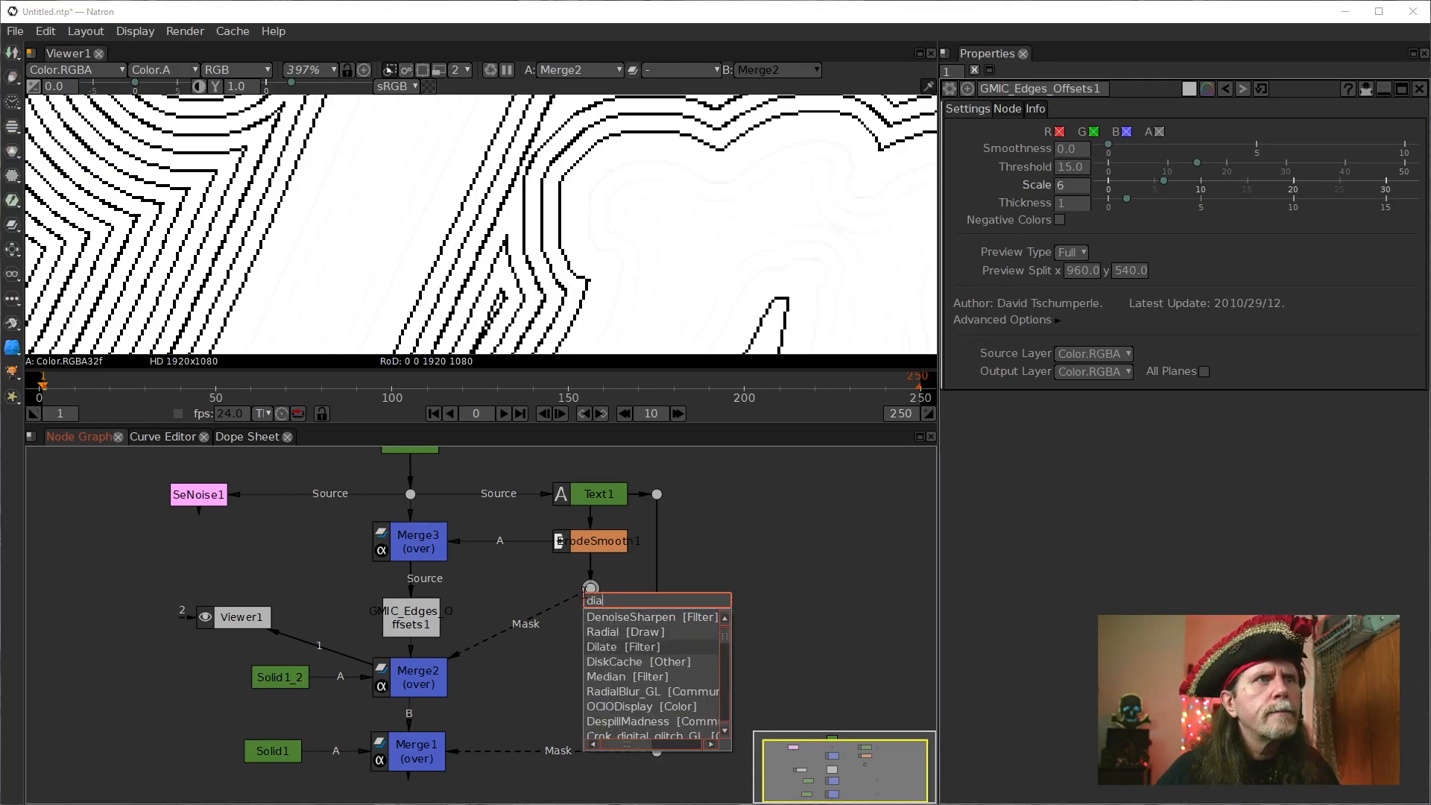
key("Return")
Set ErodeSmooth1's Size to 0.
double_click(577, 531)
left_click(1068, 168)
double_click(1066, 170)
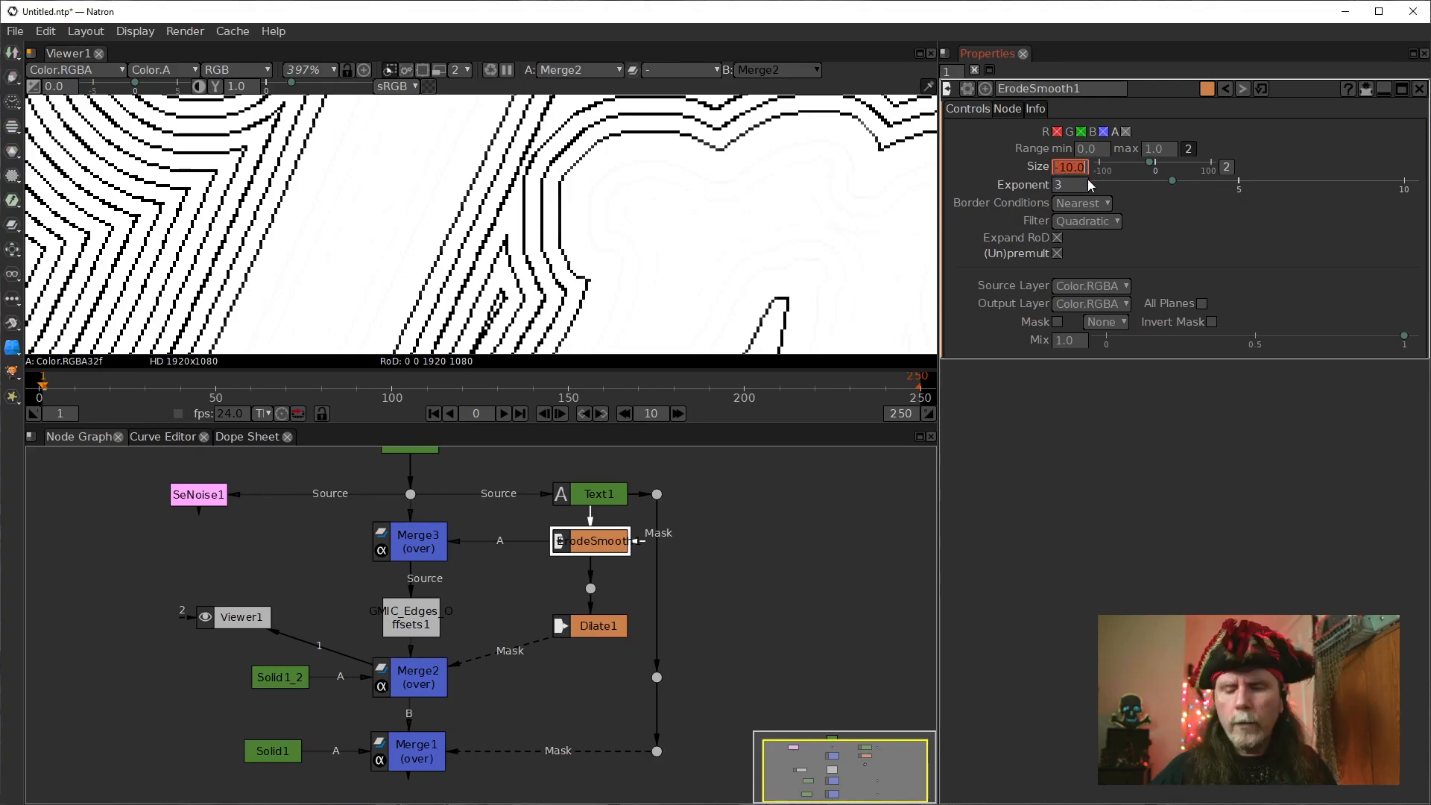
type("0")
key("Return")
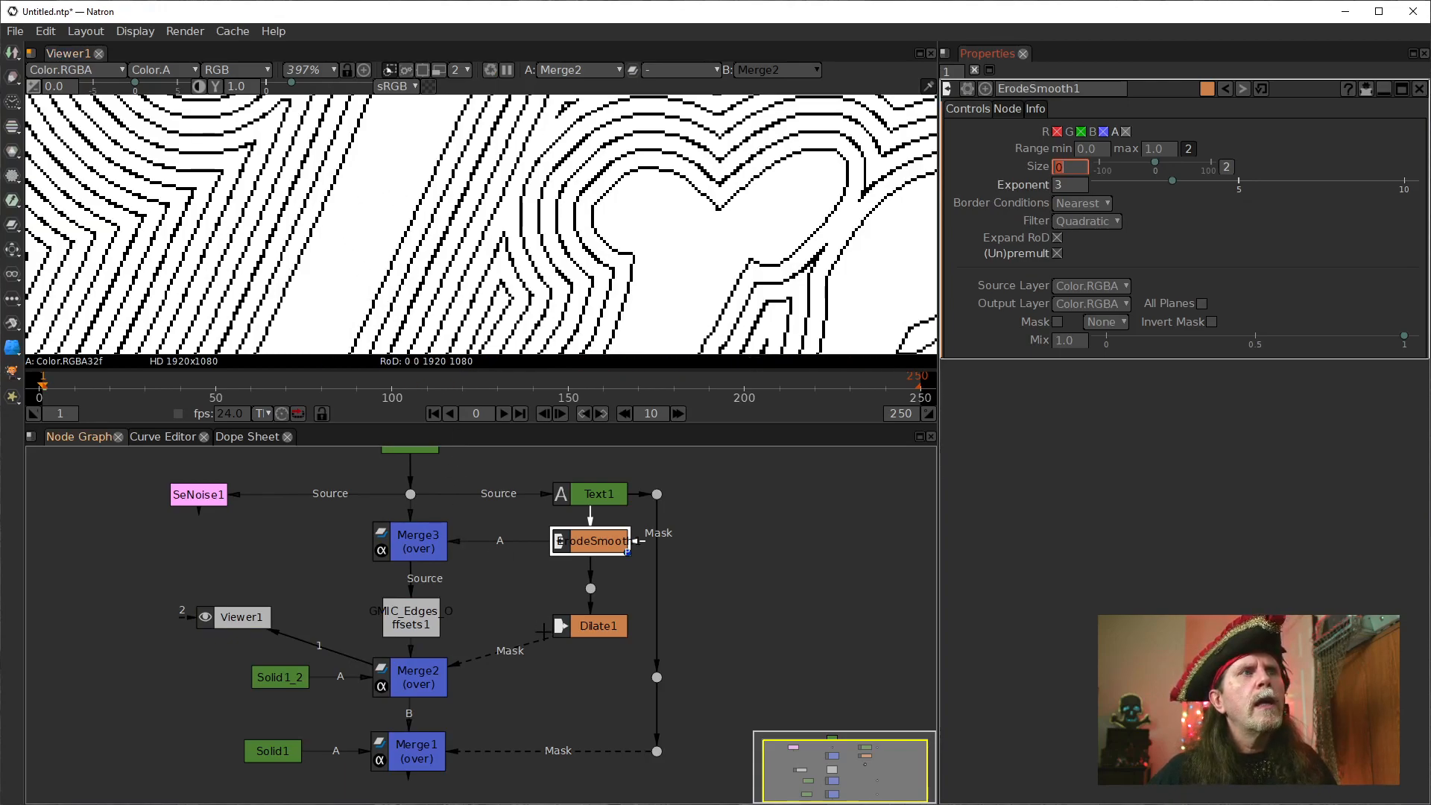
Move Dilate1 up beside the Dot below ErodeSmooth1 and set its Size to a single value of 15.
left_click_drag(597, 626, 513, 589)
left_click(592, 548)
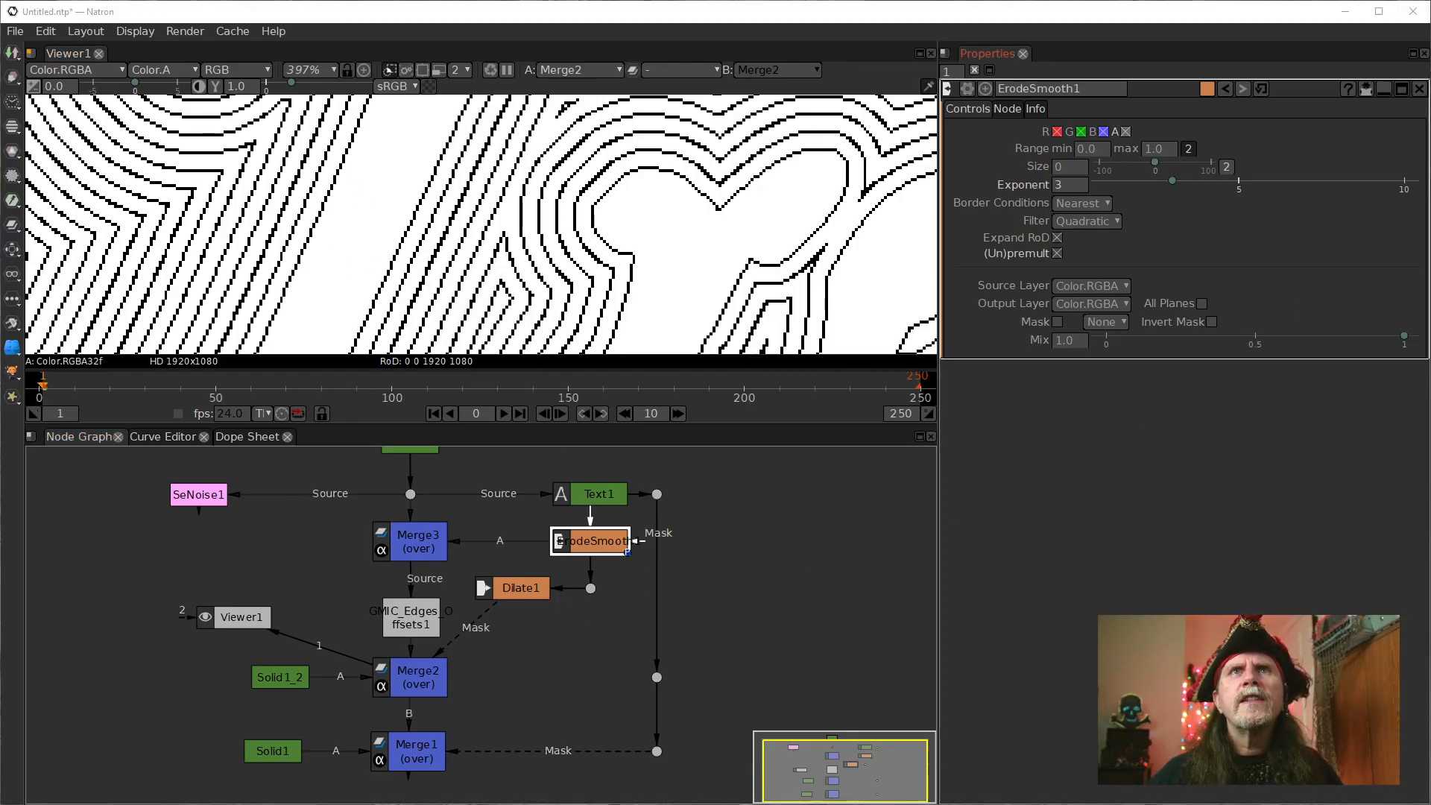
left_click(516, 588)
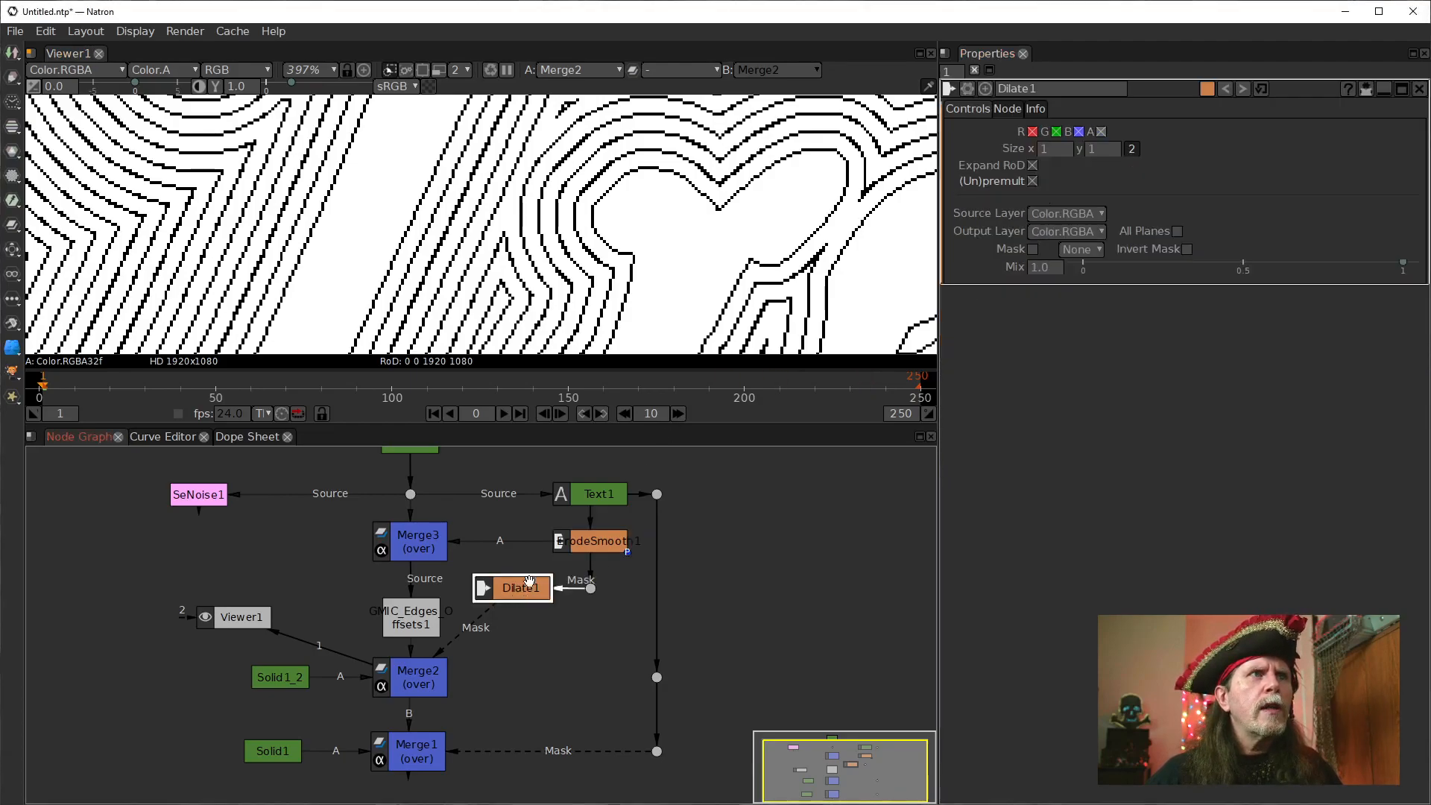
left_click(1131, 149)
left_click(1042, 152)
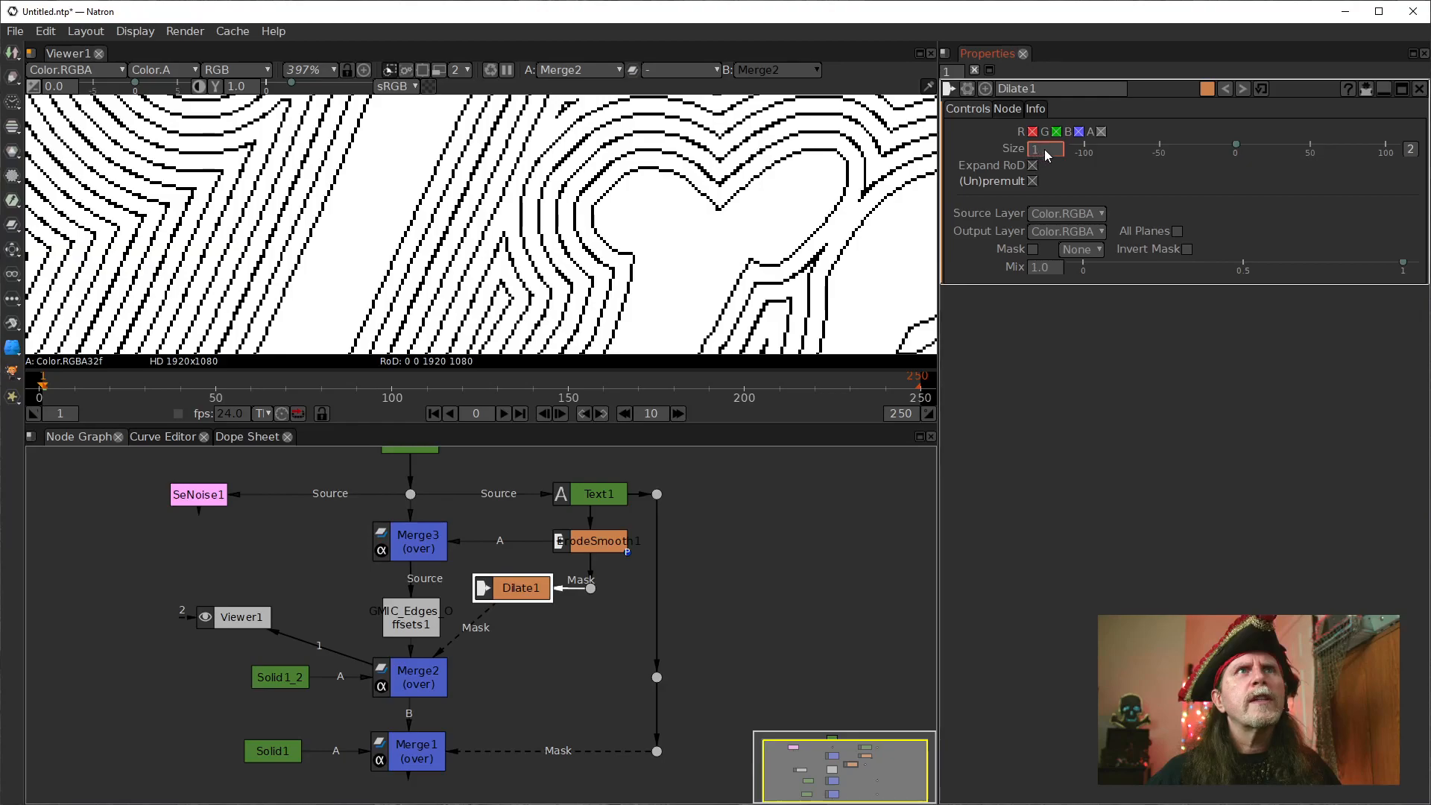
type("15")
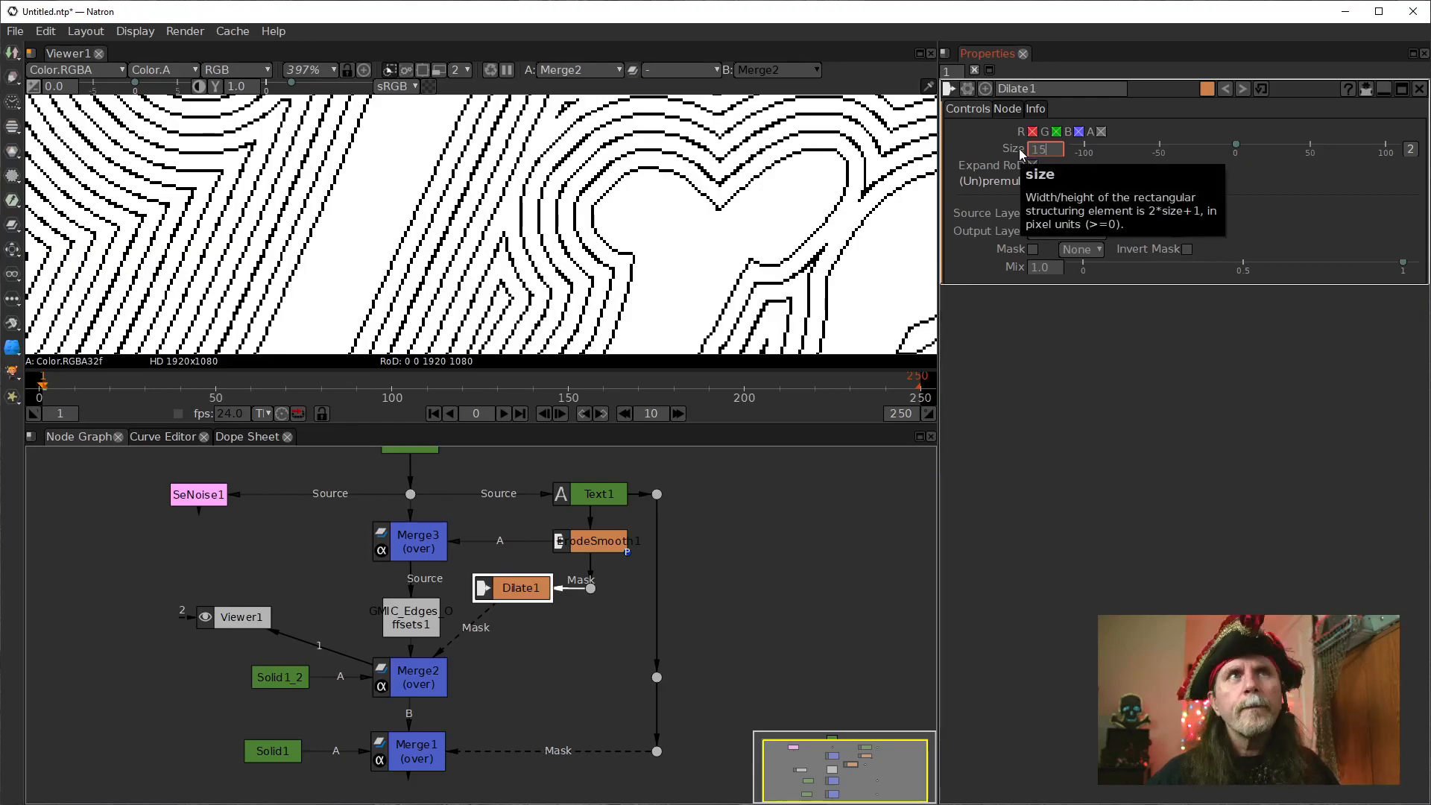
key("Return")
Inspect the masked contour lines around the lettering and show Dilate1's output in the viewer.
scroll(386, 224, "up", 5)
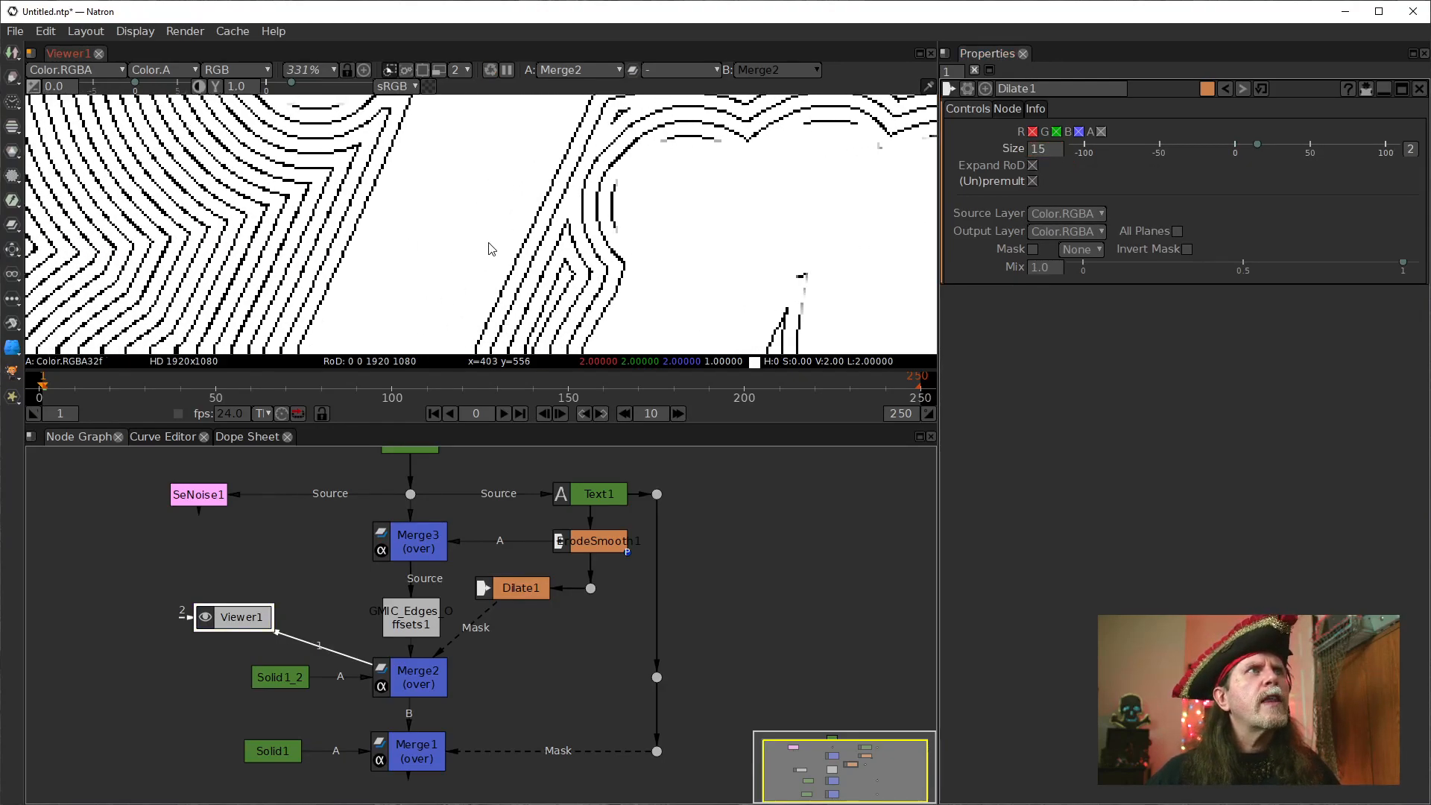
scroll(383, 314, "down", 4)
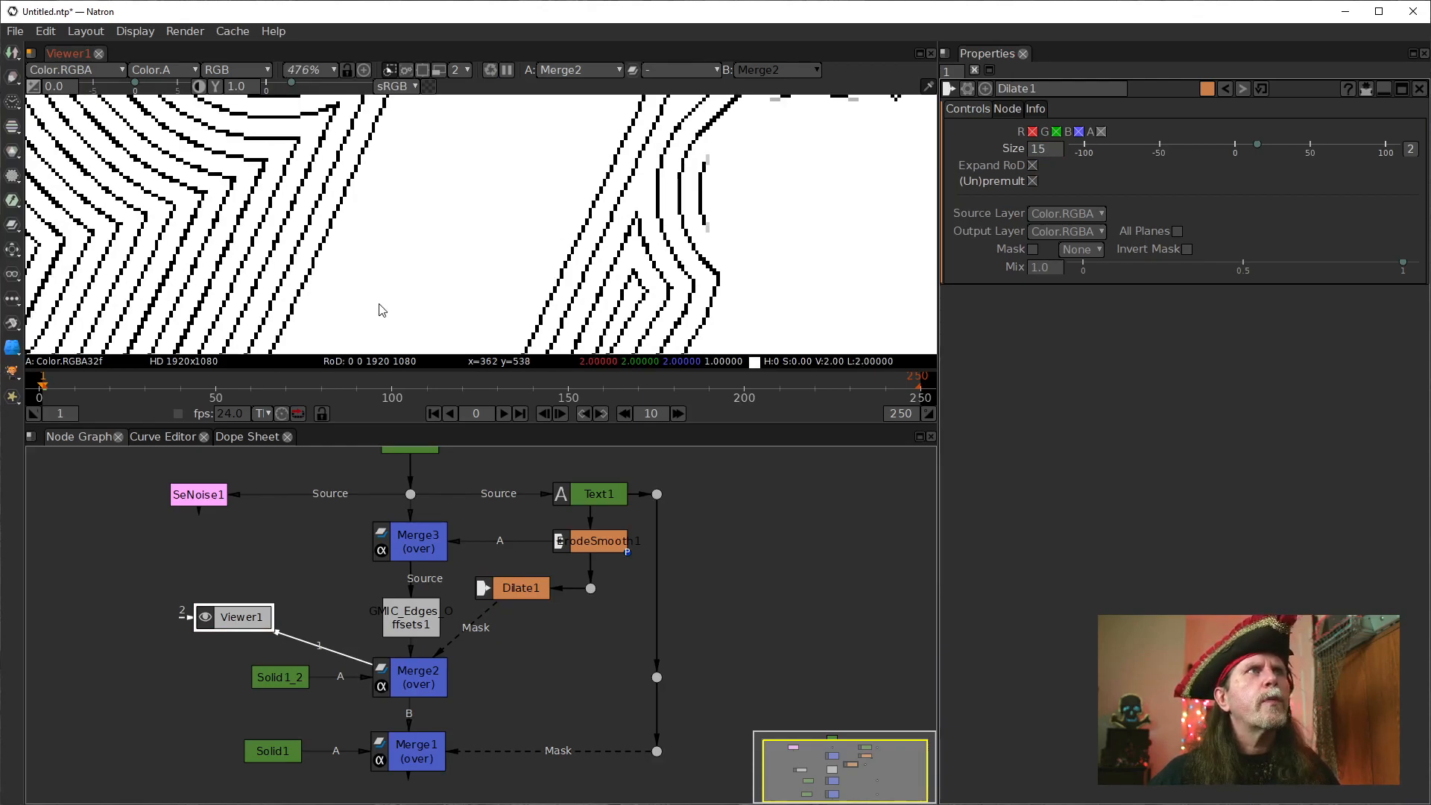
scroll(406, 313, "down", 8)
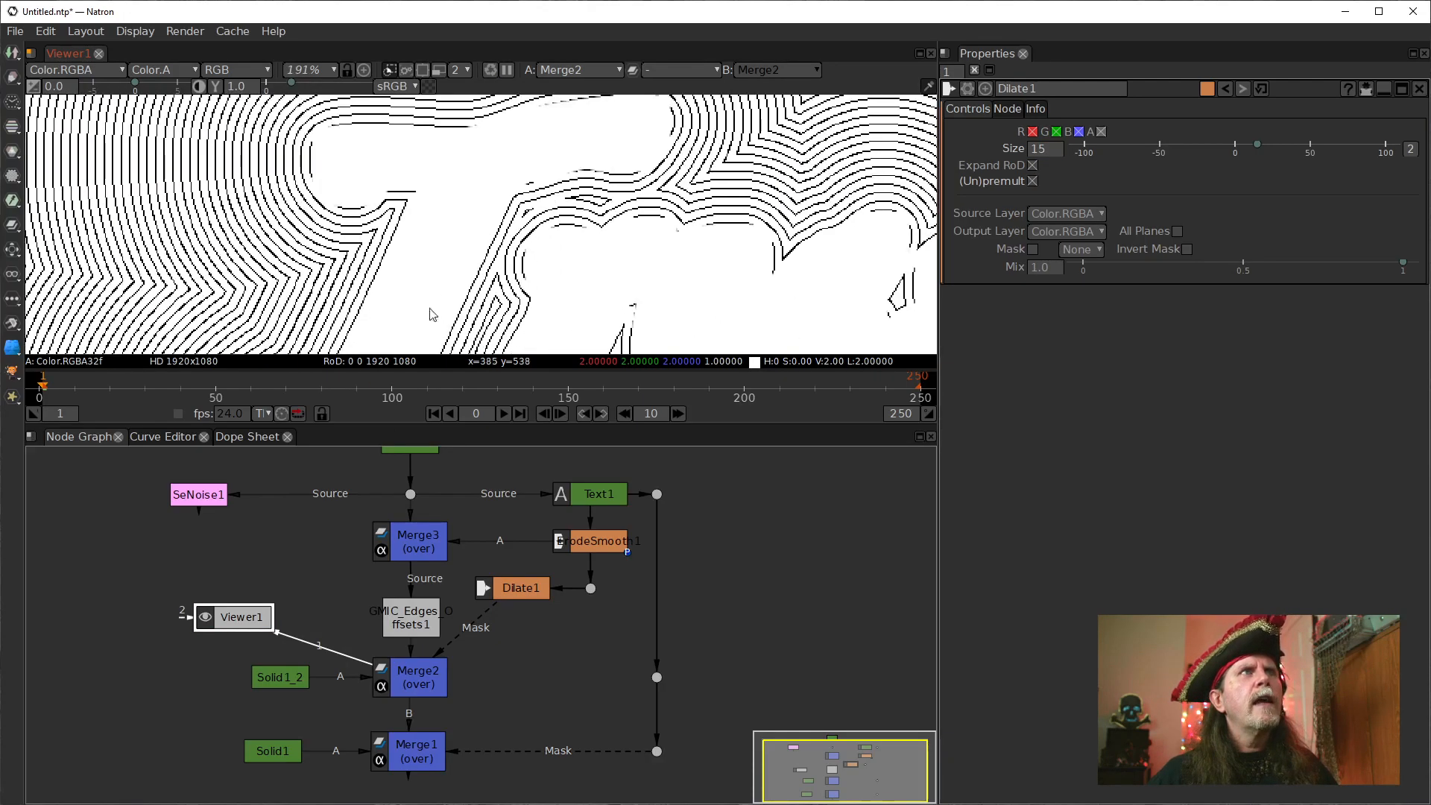
left_click_drag(431, 223, 491, 275)
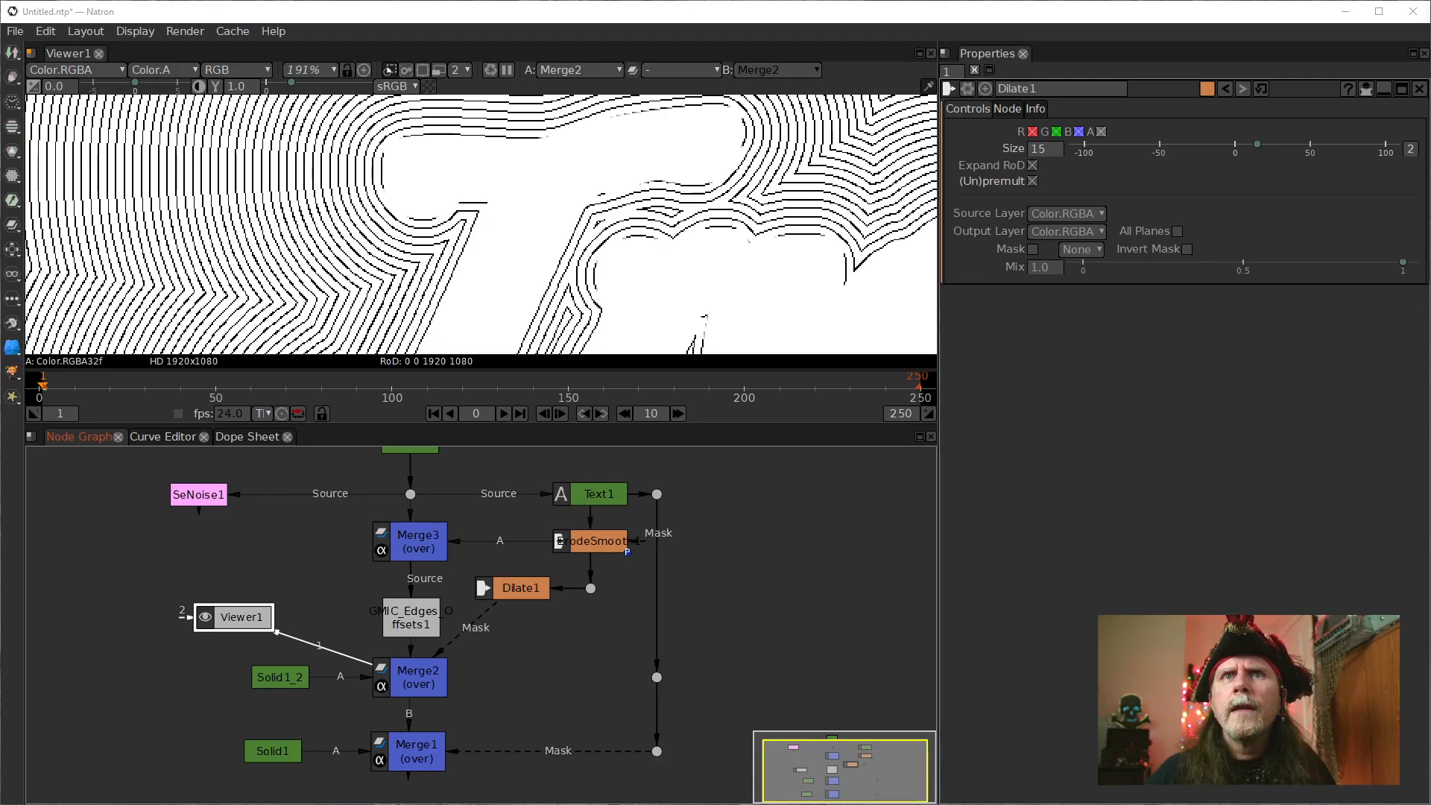
left_click_drag(523, 594, 519, 588)
mouse_move(484, 207)
left_mouse_down()
mouse_move(494, 179)
mouse_move(492, 220)
left_mouse_up()
key("1")
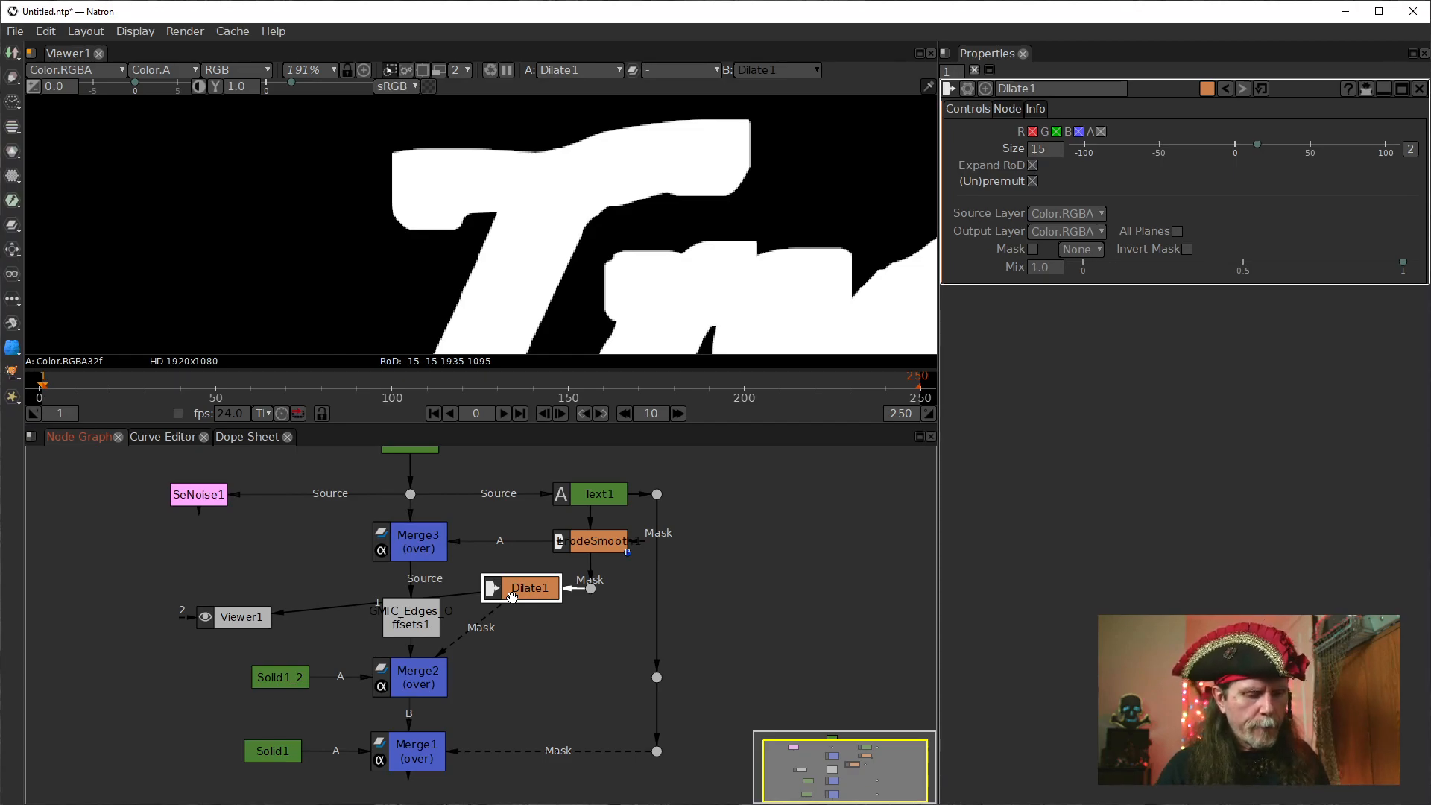
Insert an IDistort node between Dilate1 and Merge2's Mask input, and connect its UV input to SeNoise1.
key("Tab")
type("idi")
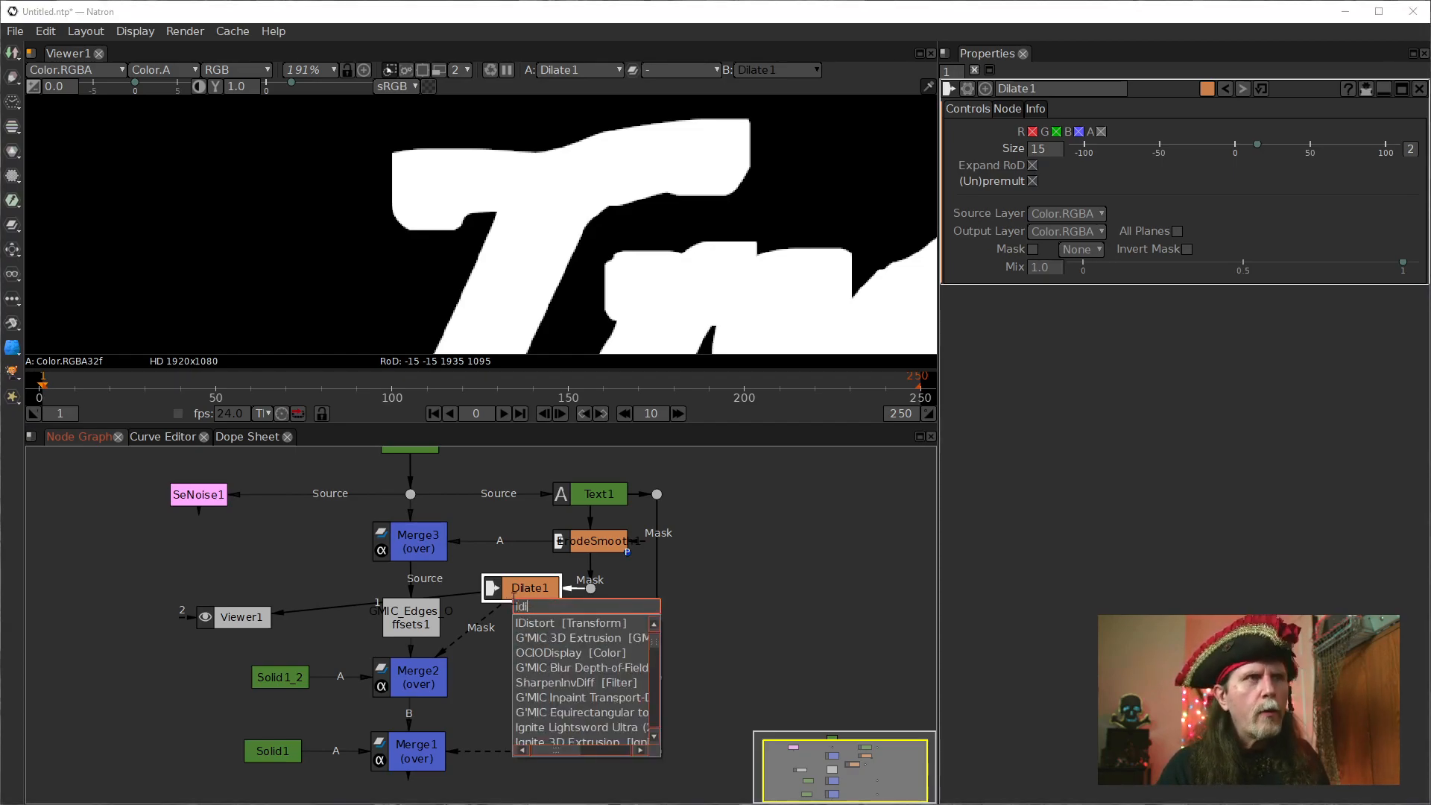
left_click(535, 624)
left_click_drag(514, 634, 205, 500)
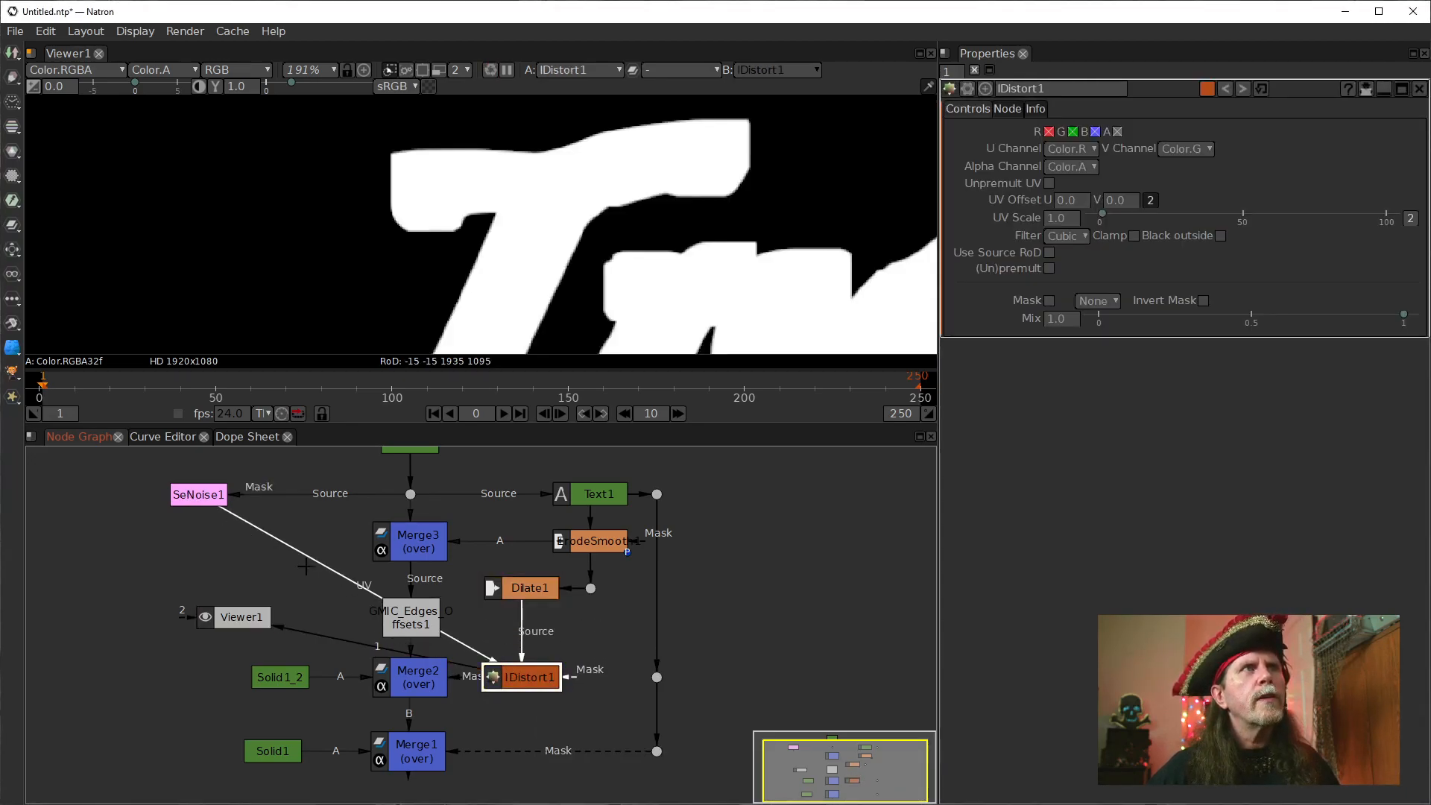
Show SeNoise1's output in the viewer and set its Noise Size to 50.
left_click_drag(320, 637, 222, 500)
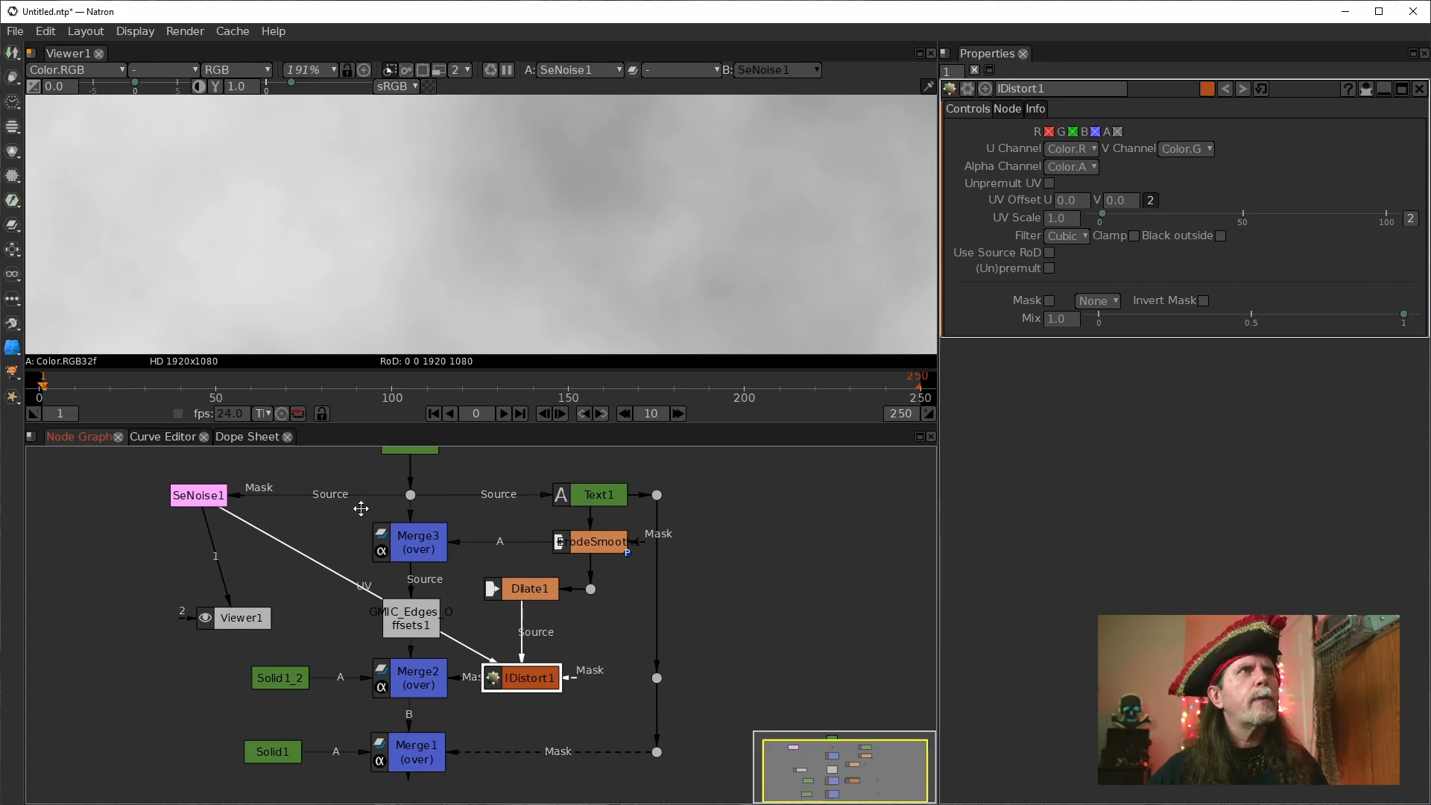
left_click(471, 203)
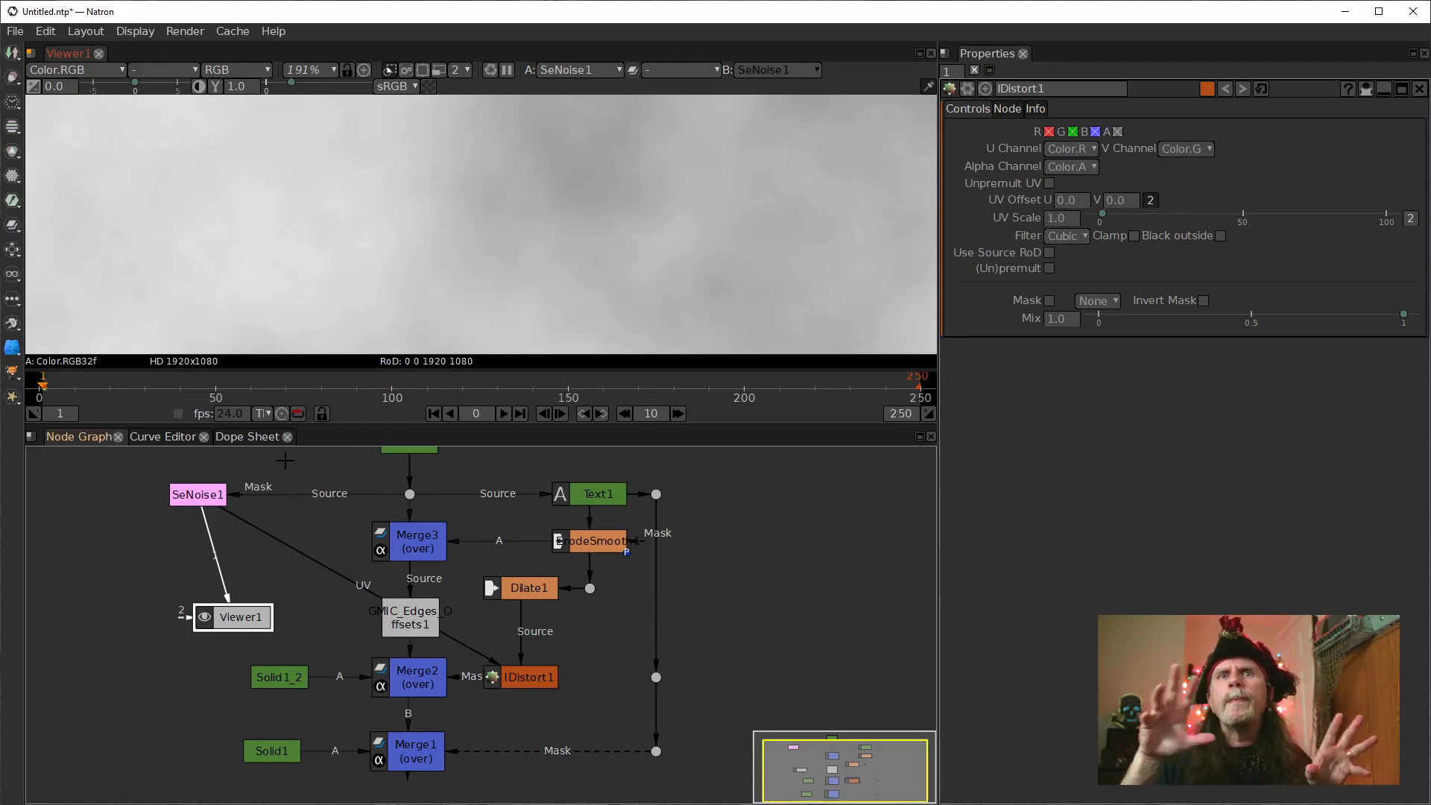
left_click(211, 496)
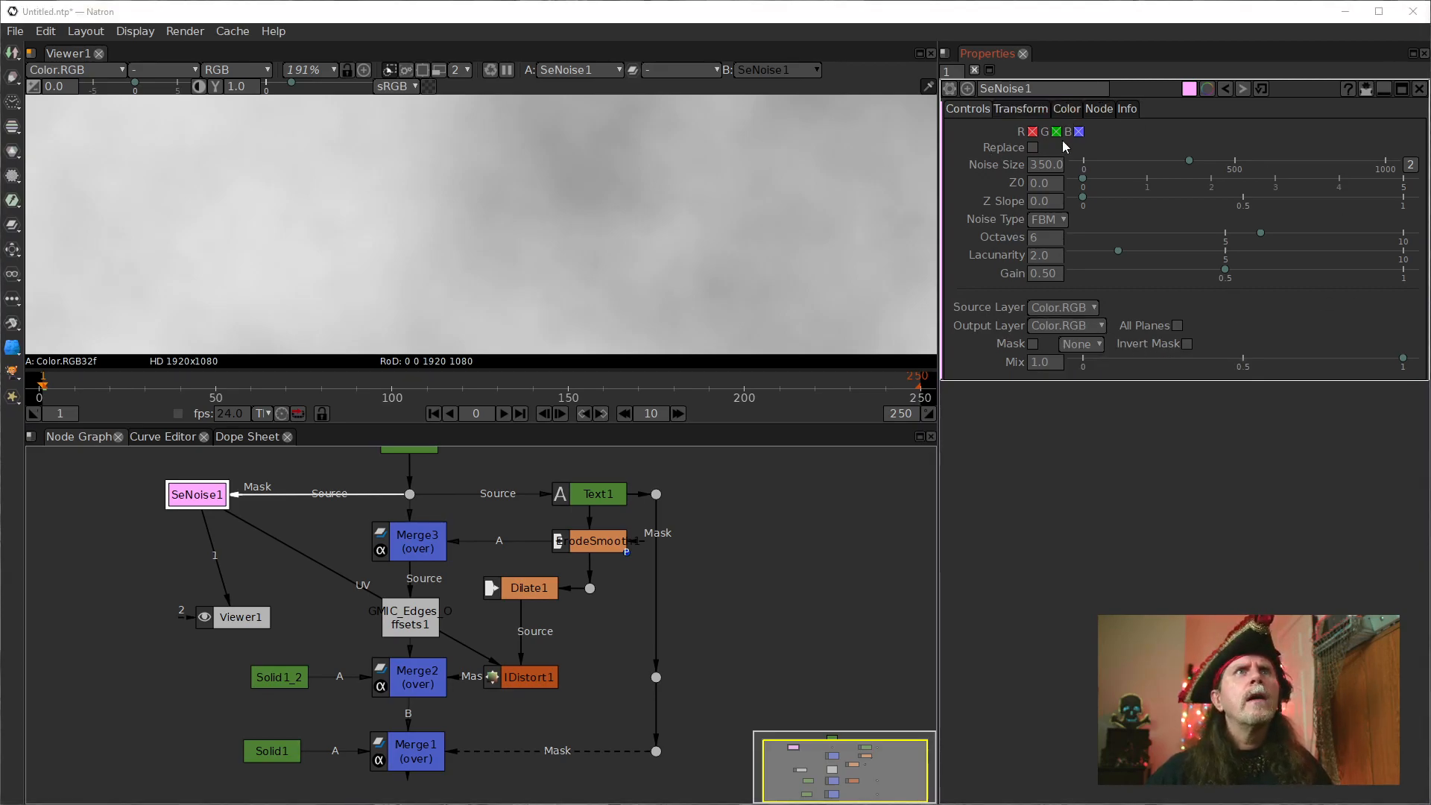
left_click(1036, 167)
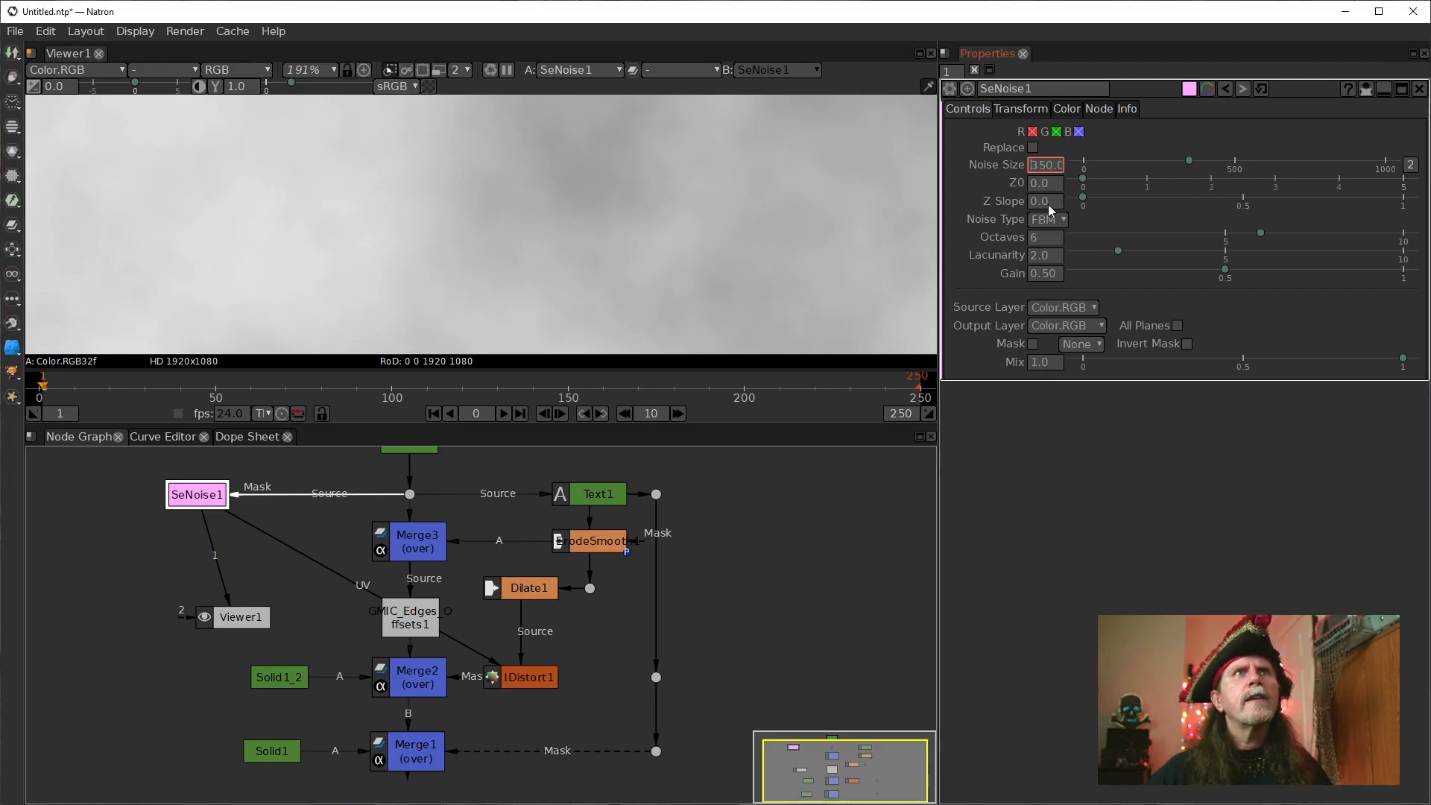
left_click(441, 191)
scroll(436, 192, "down", 4)
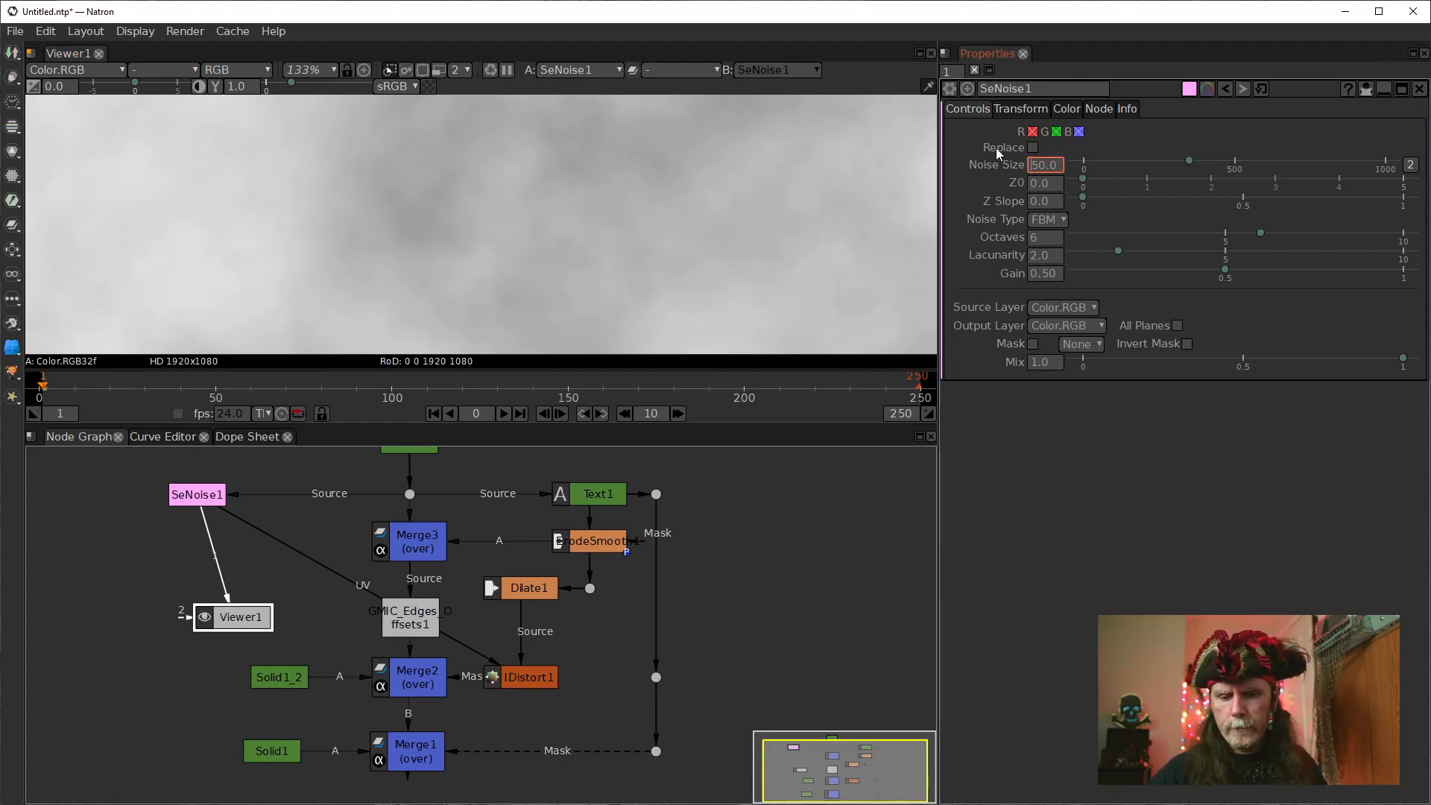
key("Delete")
Set SeNoise1's Octaves to 2, Z0 to 0.025 and Gain to 0.10.
left_click(1043, 240)
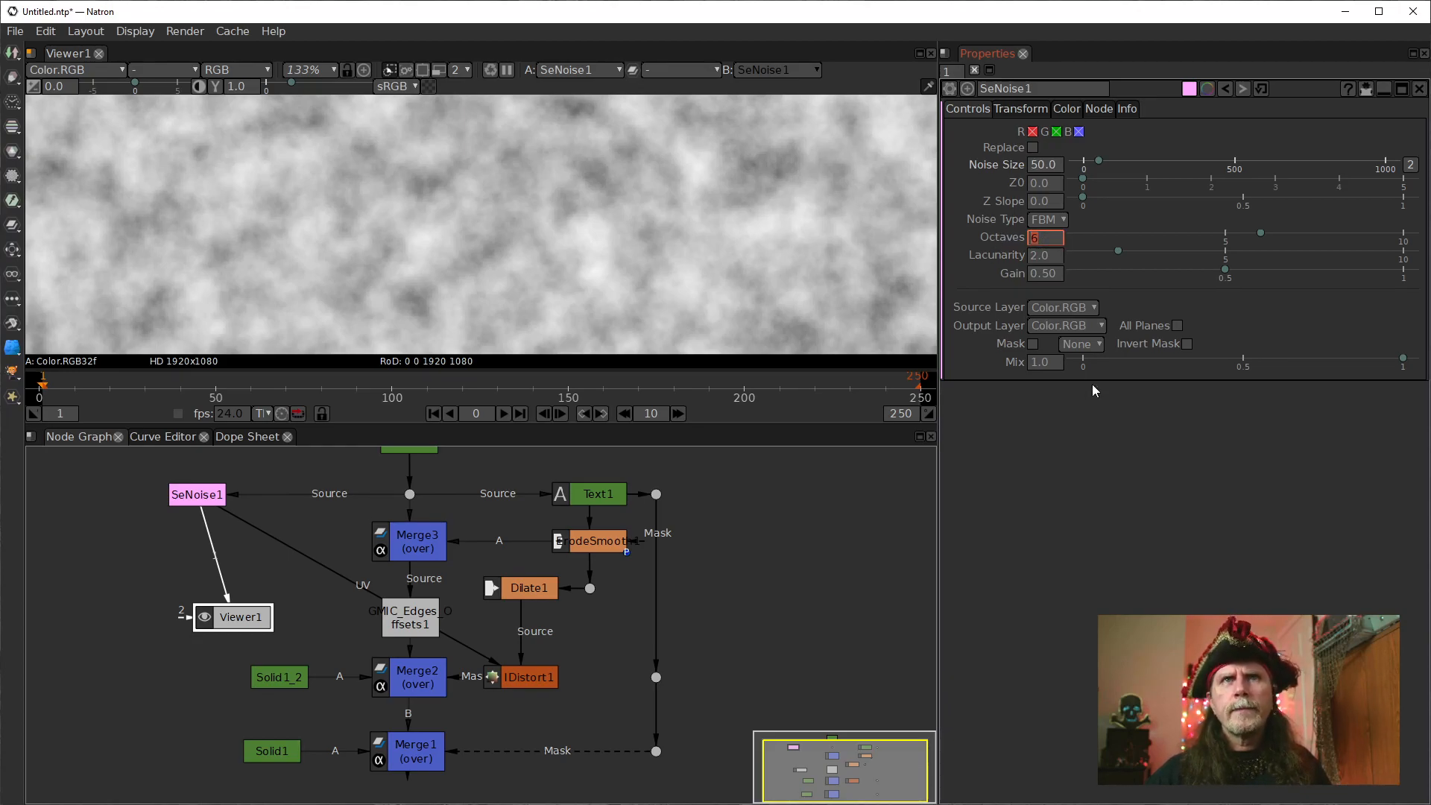
type("2")
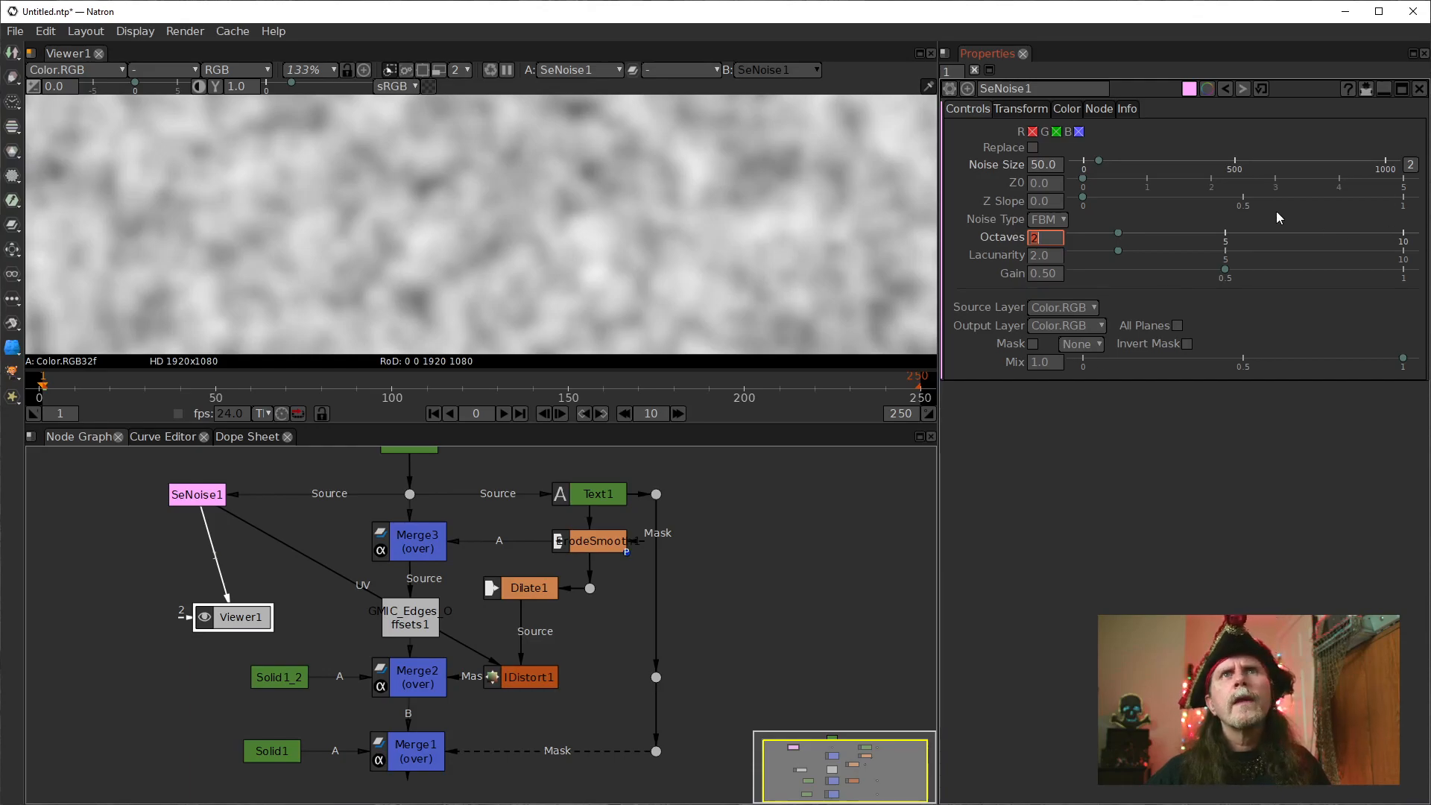
left_click(1053, 184)
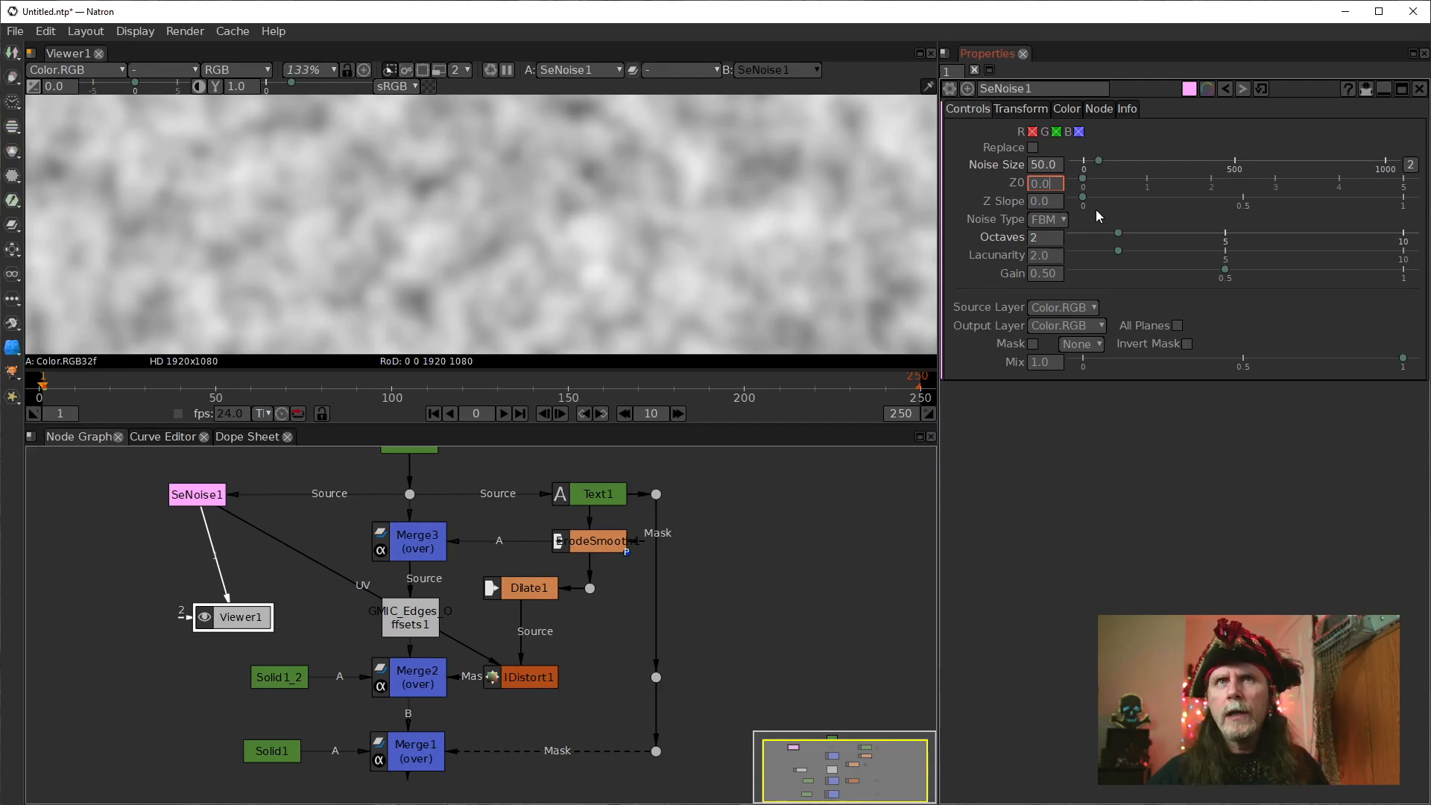
type("25")
key("Return")
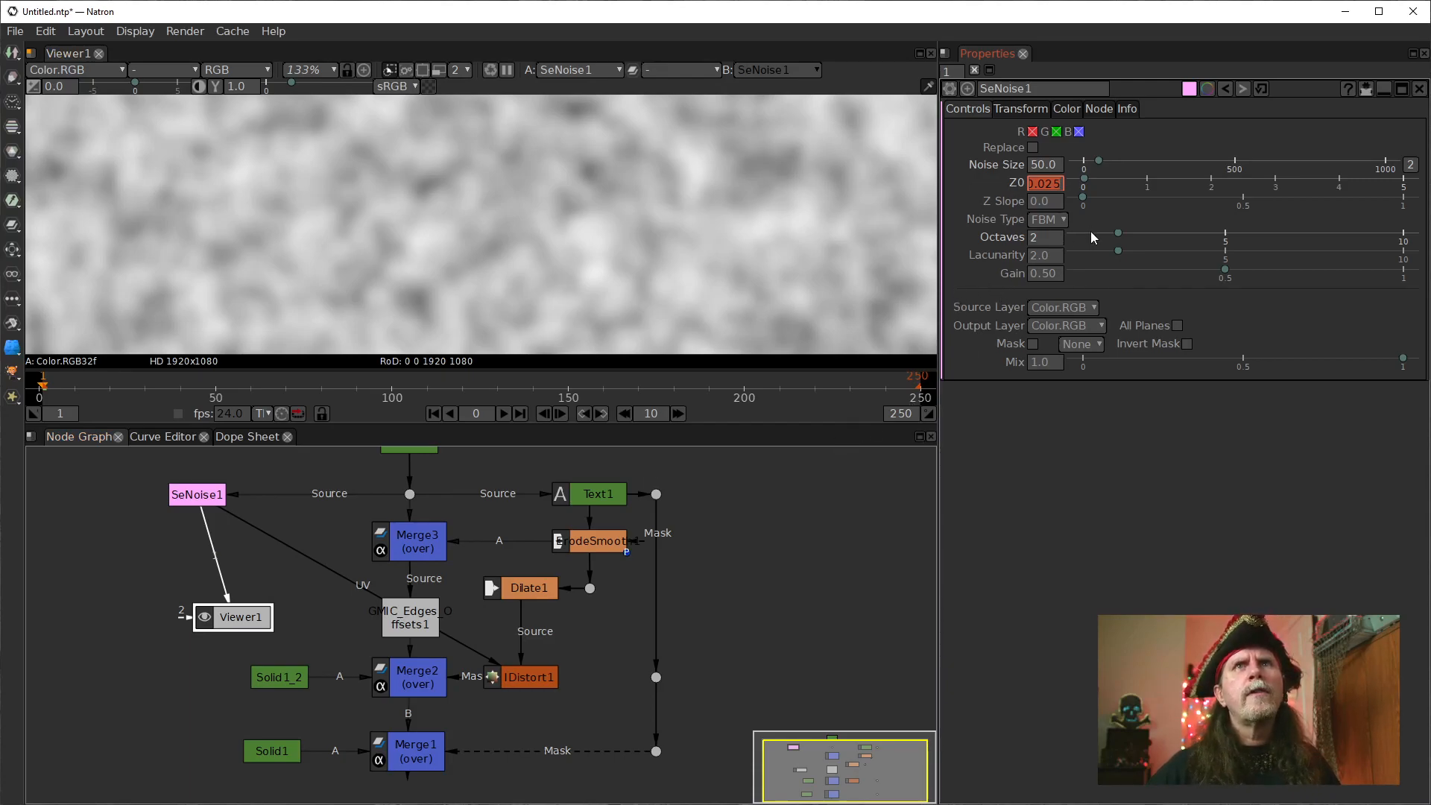
left_click(1050, 275)
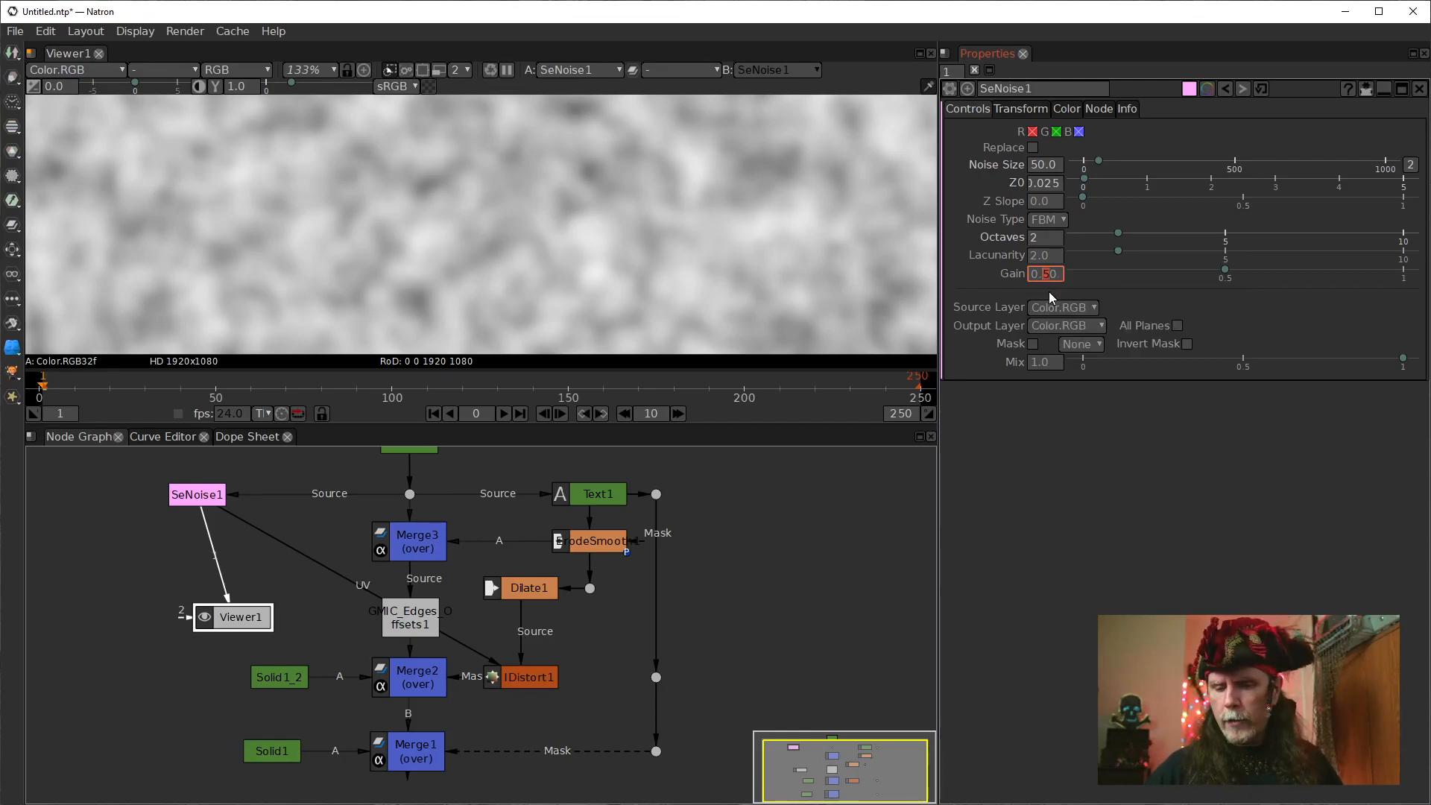
key("Return")
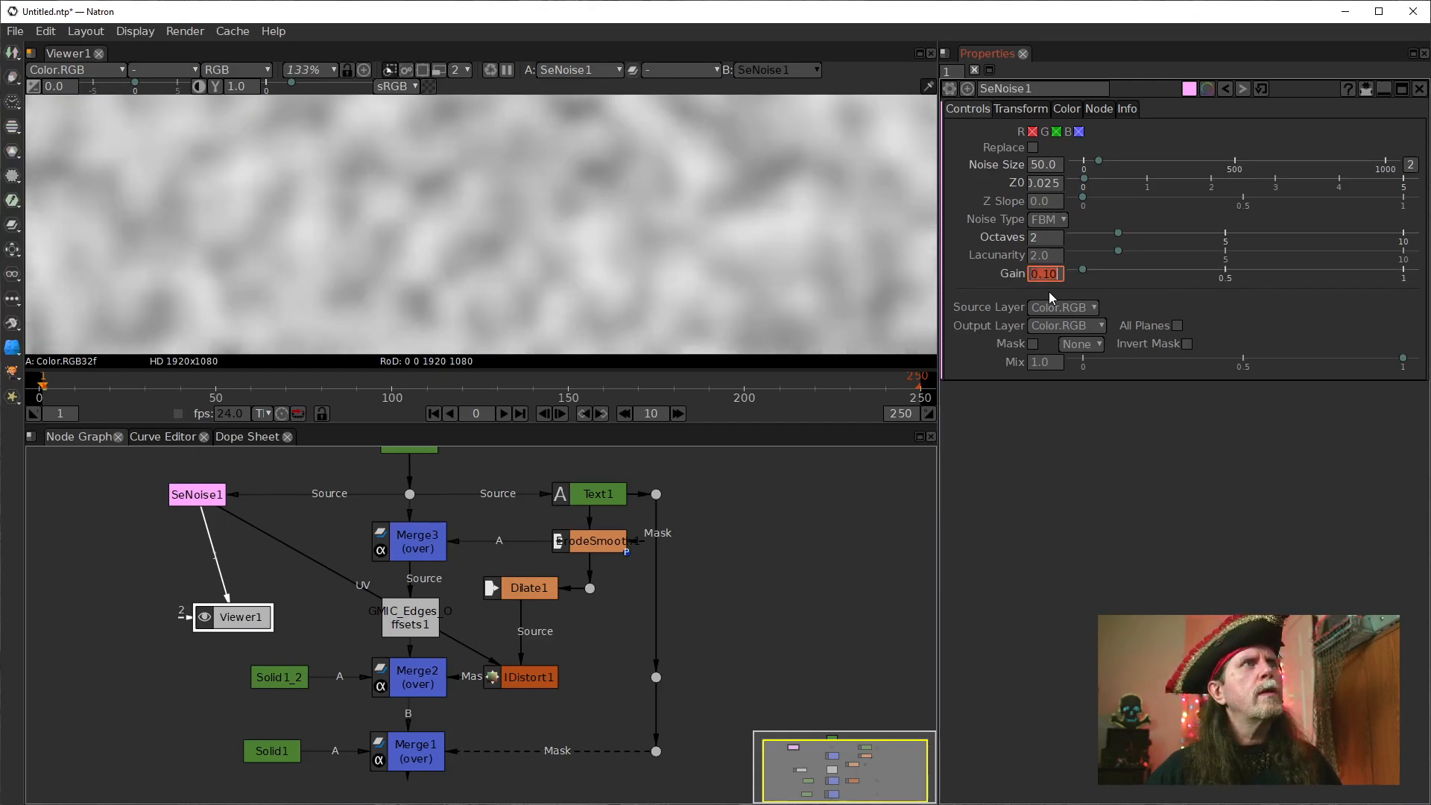
Place Viewer1 straight below SeNoise1 and insert a Dot on SeNoise1's output to feed the viewer and IDistort1.
scroll(373, 255, "down", 3)
left_click_drag(539, 262, 383, 199)
left_click_drag(222, 613, 187, 610)
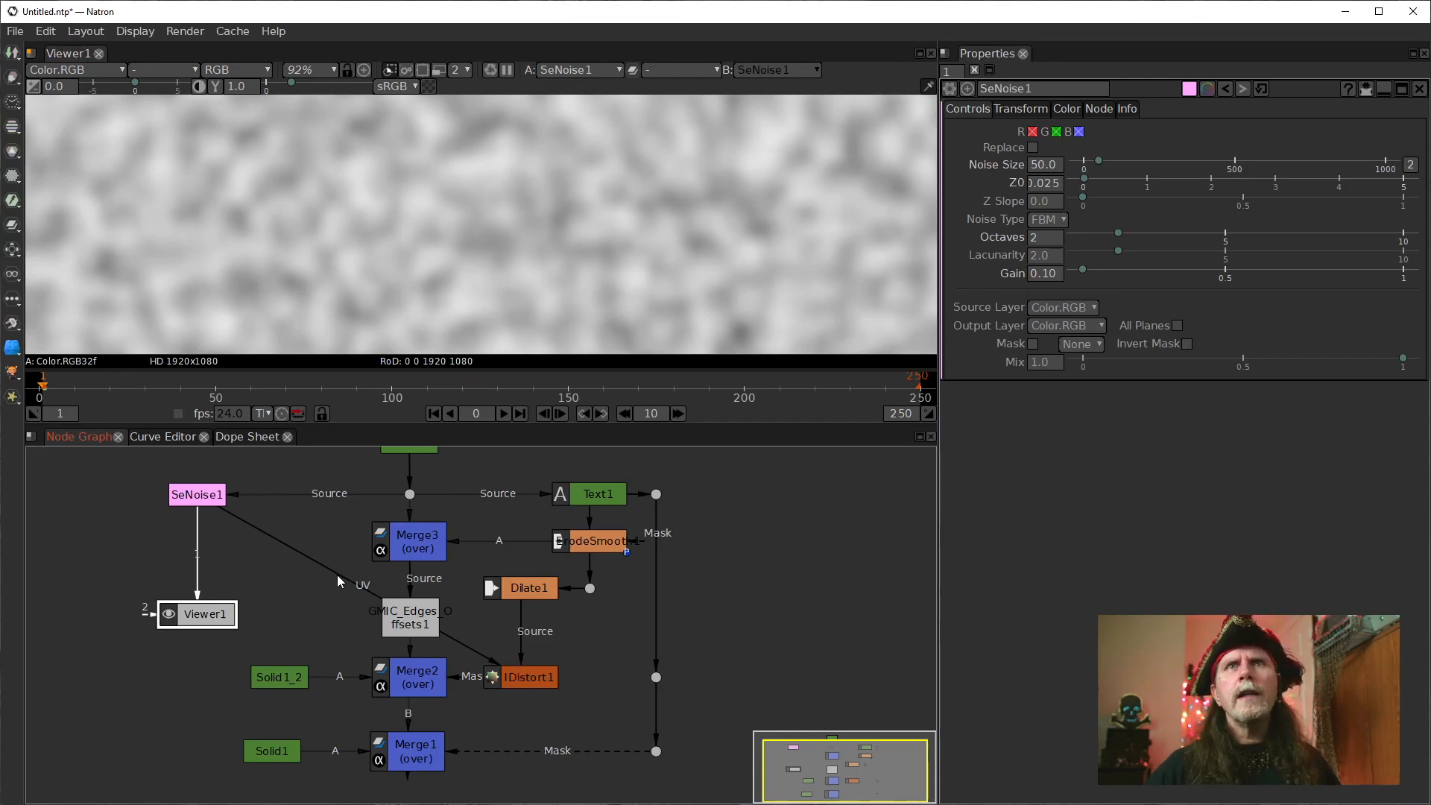
left_click(199, 497)
key("period")
left_click_drag(201, 529, 201, 535)
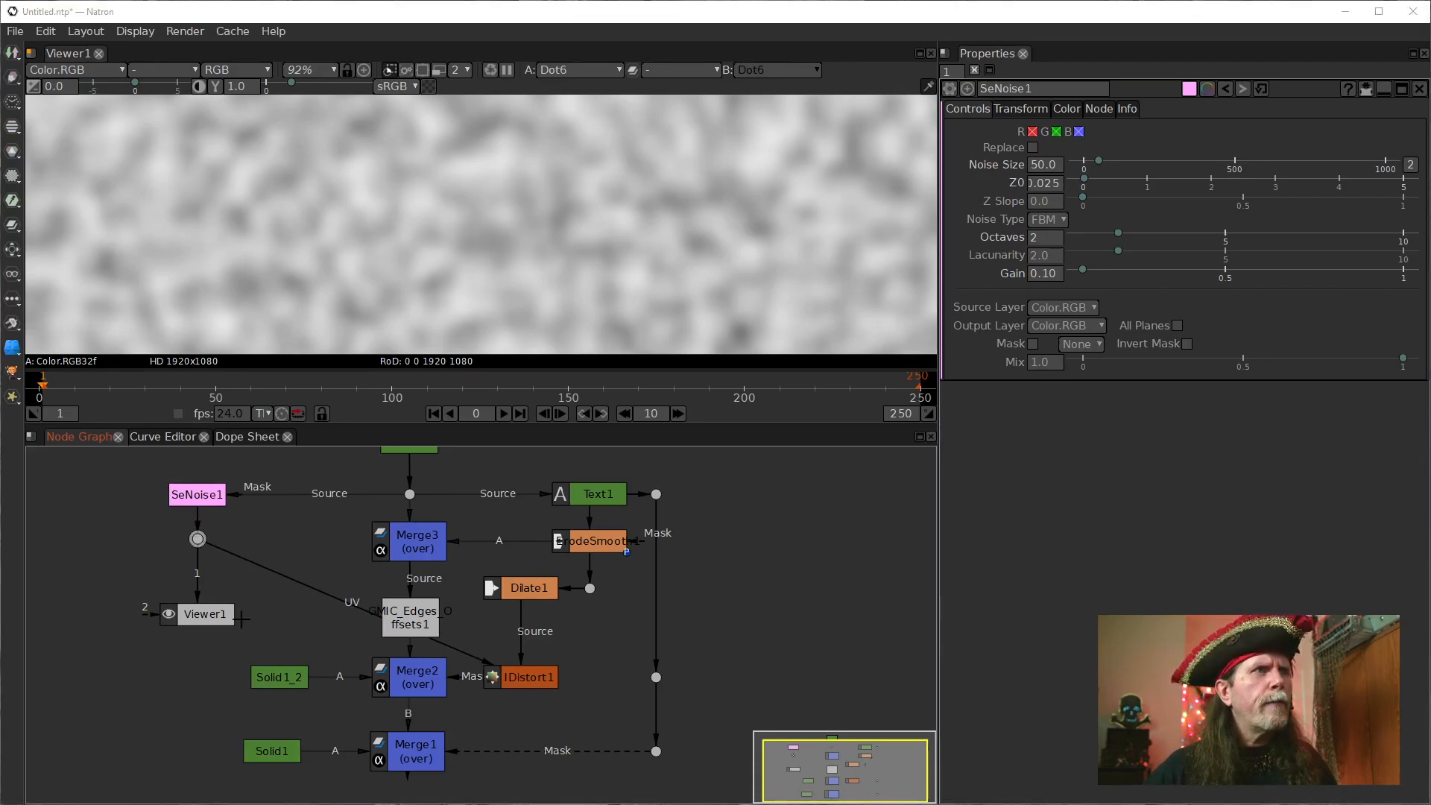
Move Merge2, Merge1, Solid1_2 and IDistort1 lower in the node graph to space out the nodes.
left_click(541, 680)
left_click_drag(416, 679, 418, 787)
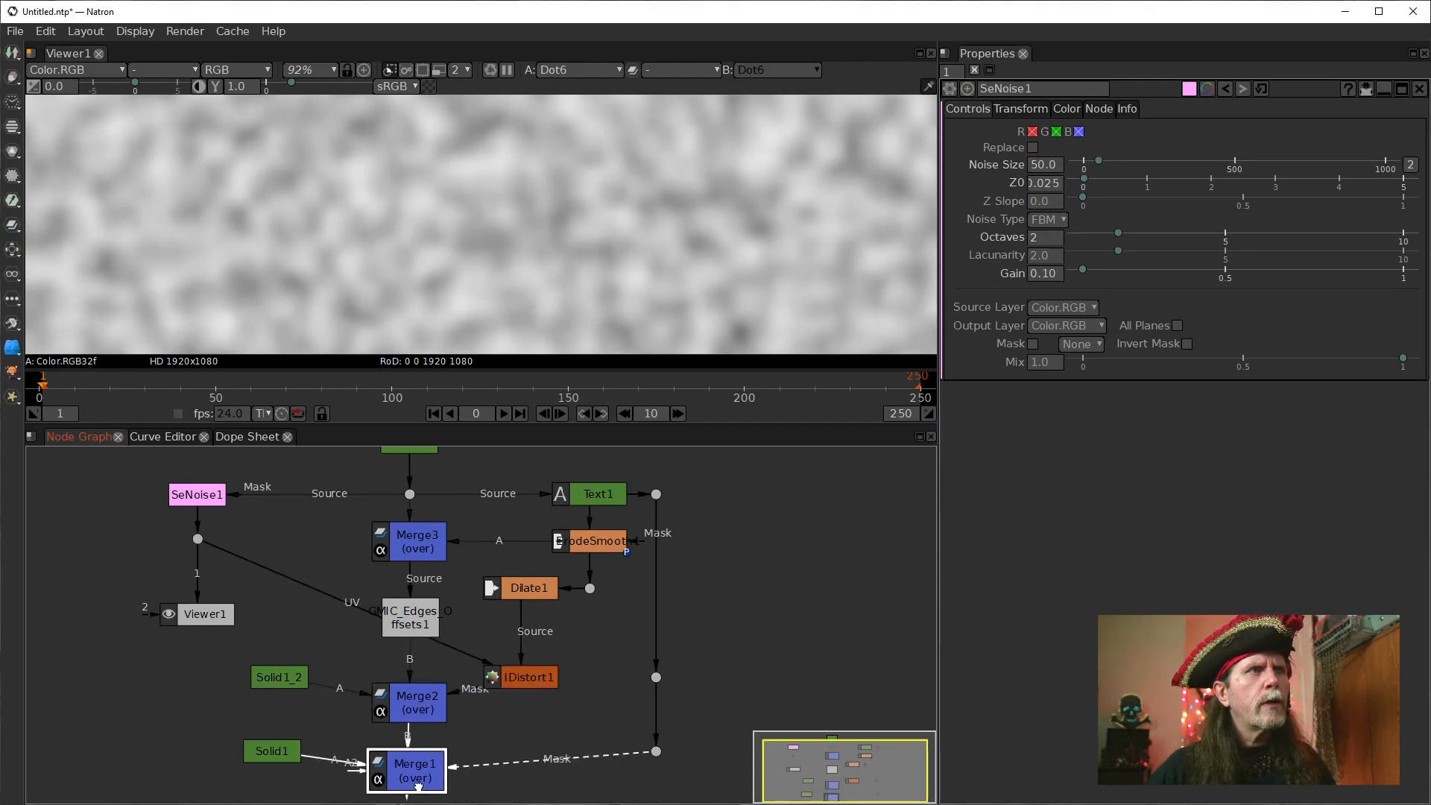
left_click_drag(278, 673, 270, 698)
left_click(530, 665)
mouse_move(530, 666)
left_mouse_down()
mouse_move(523, 718)
mouse_move(556, 612)
mouse_move(546, 655)
left_mouse_up()
Insert a Blur node between Dilate1 and IDistort1, view its output and set its Size to 11.
left_click(504, 556)
key("1")
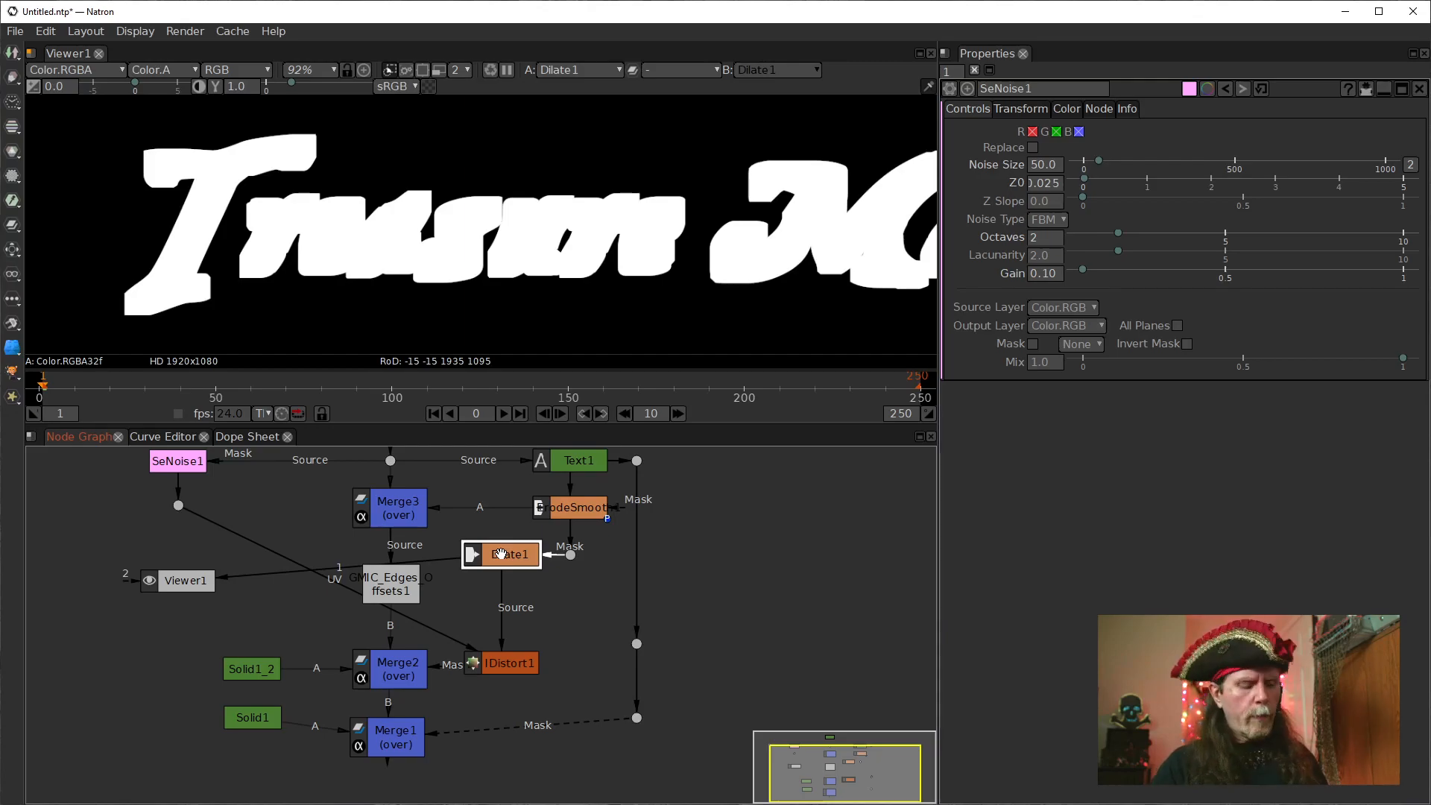
key("Tab")
type("blut")
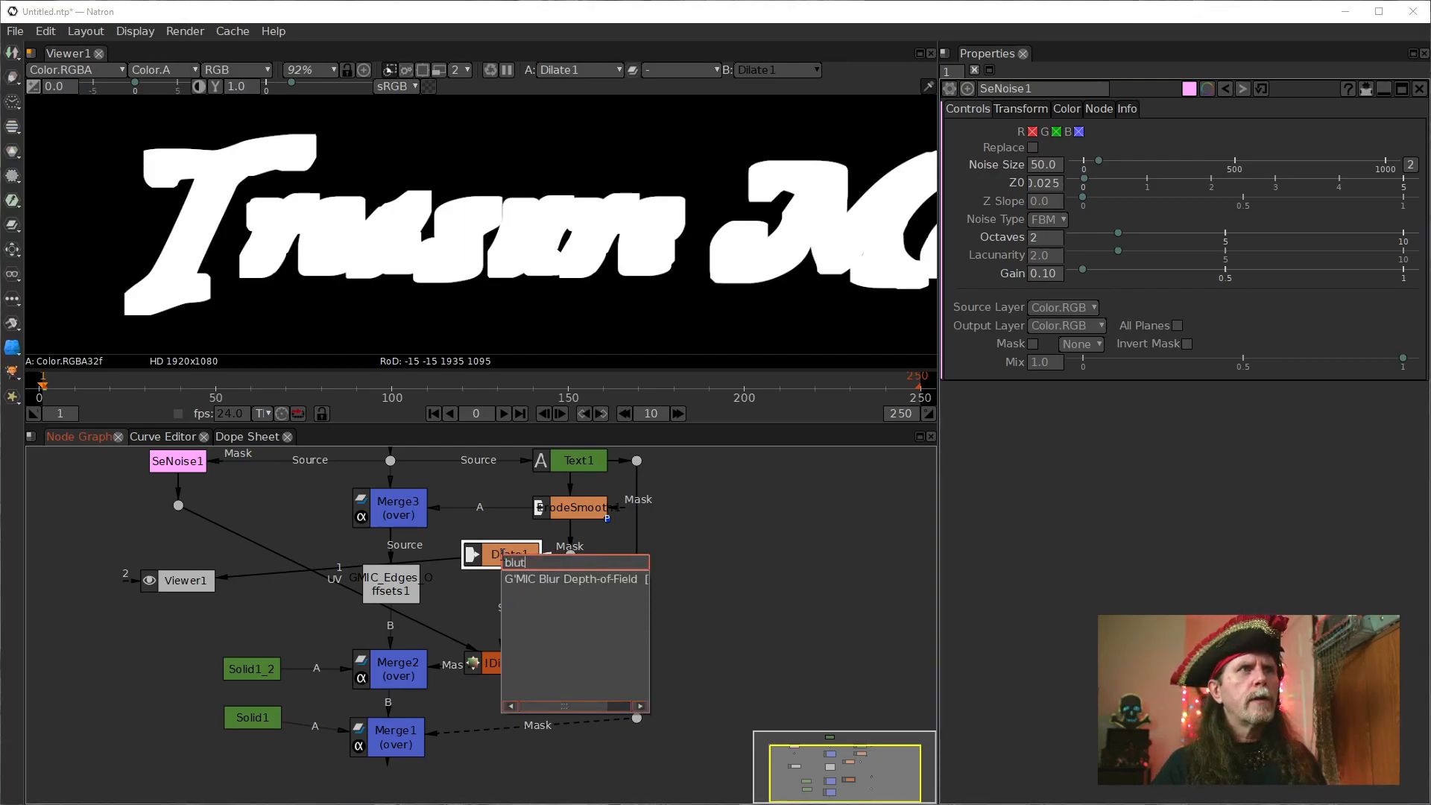
key("BackSpace")
key("Return")
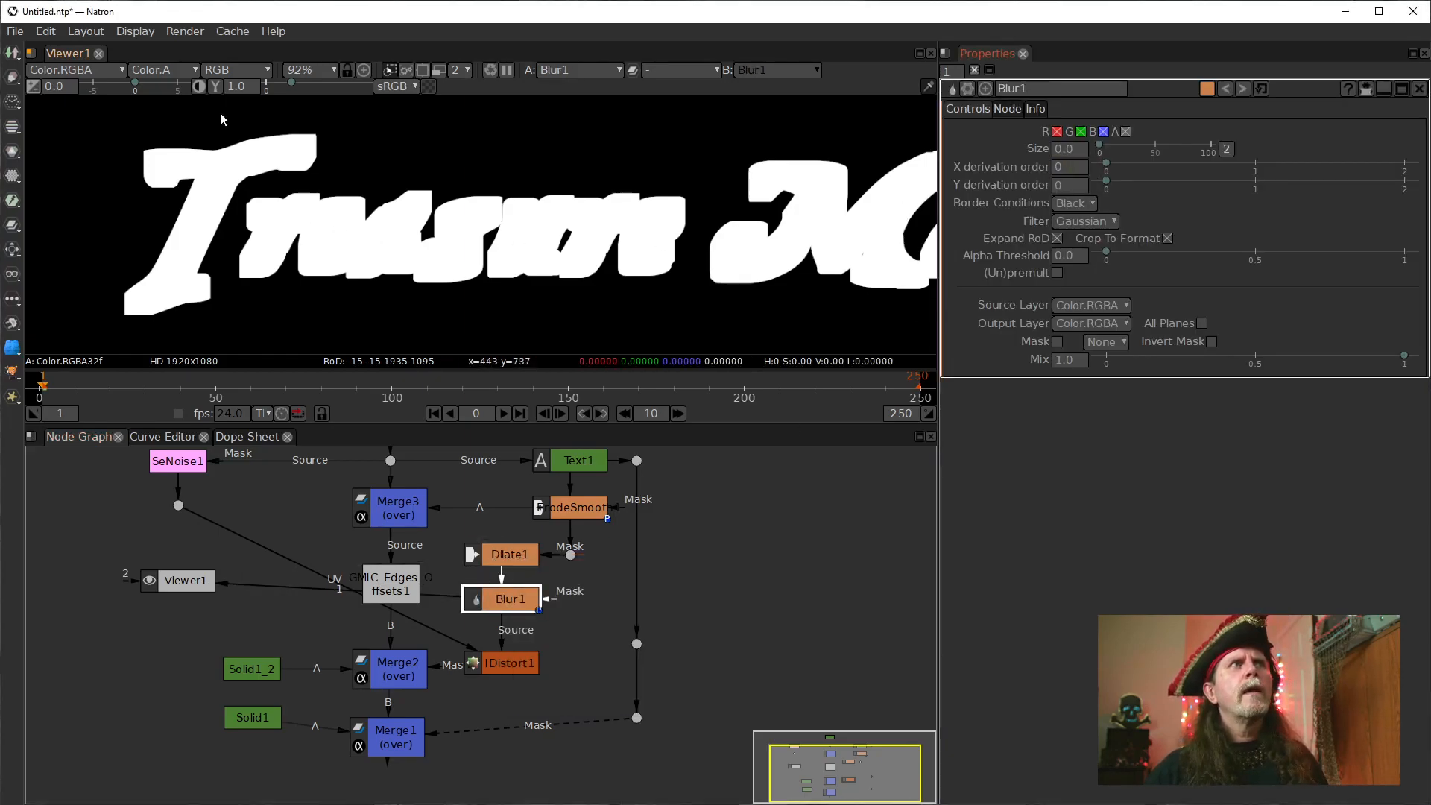
left_click(1081, 150)
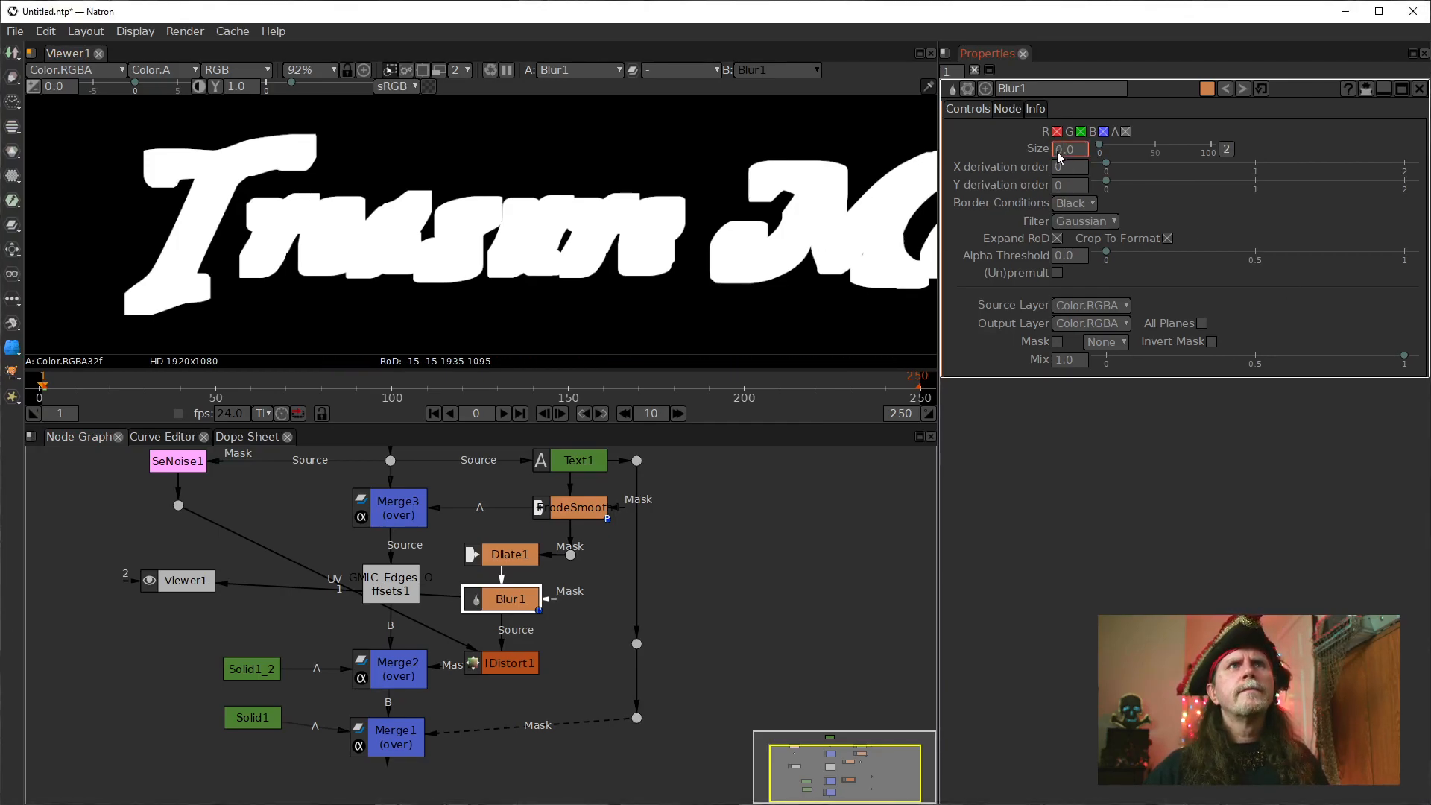
type("11")
key("Return")
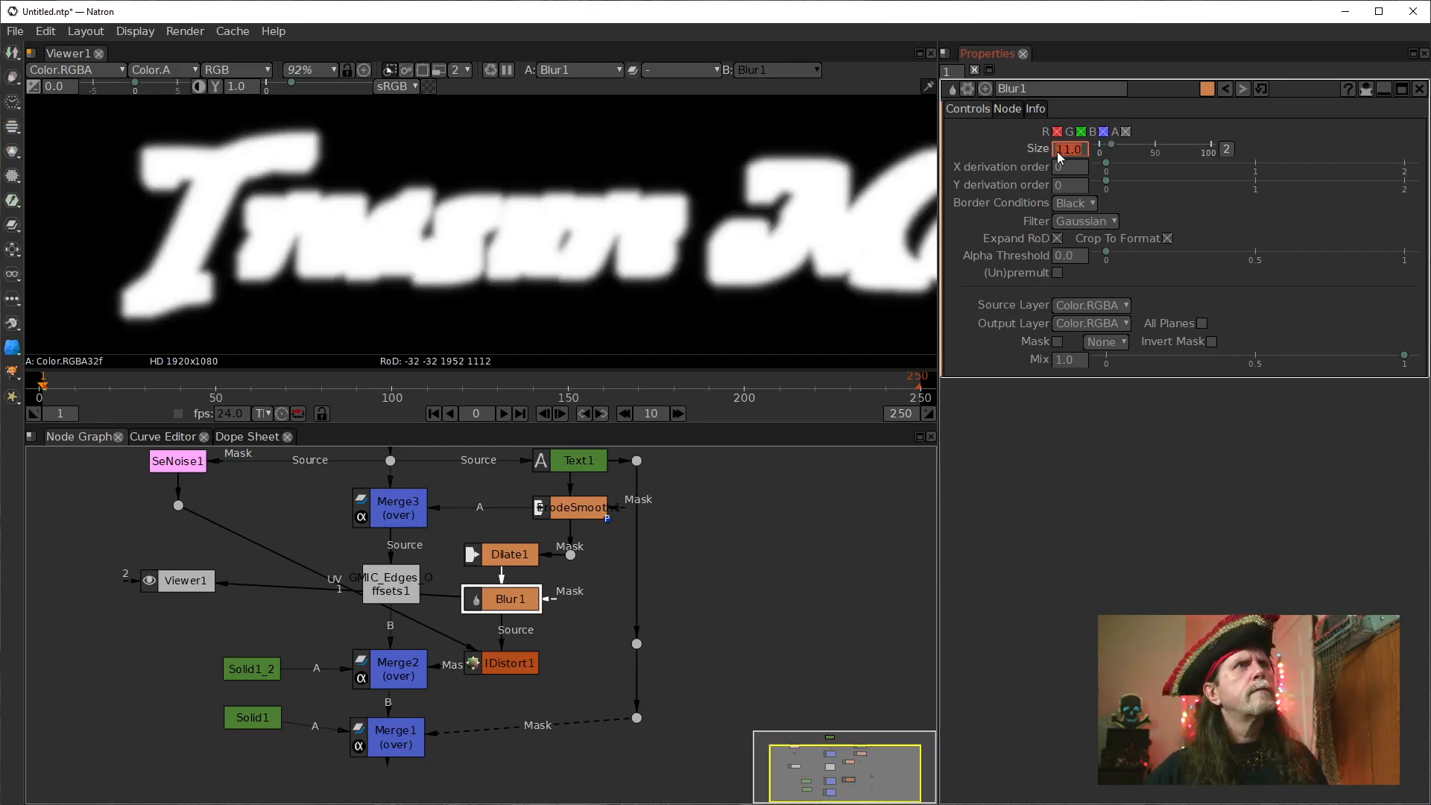
Show ErodeSmooth1's output in the viewer and set its Size to 4.
left_click(806, 591)
left_click(502, 664)
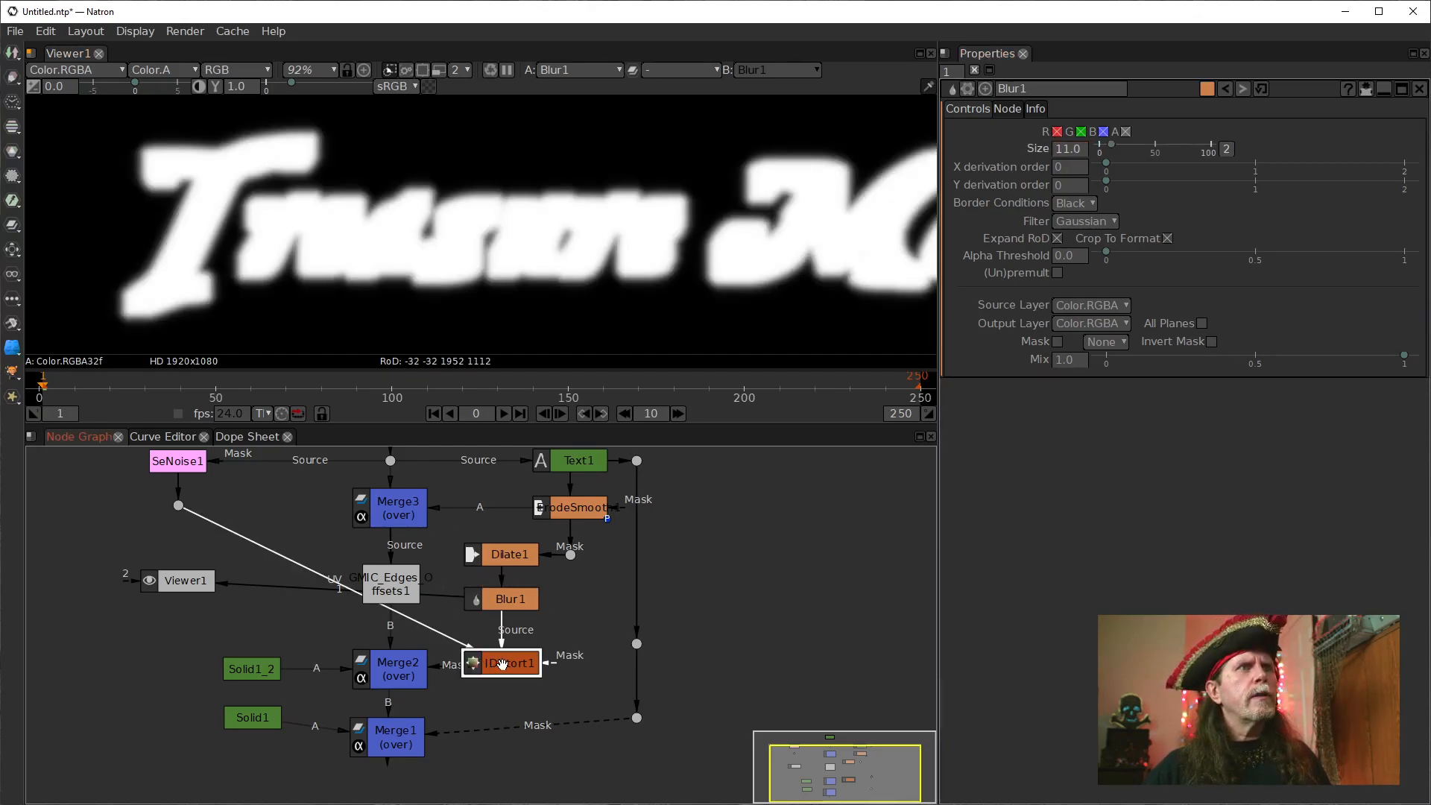
left_click(507, 555)
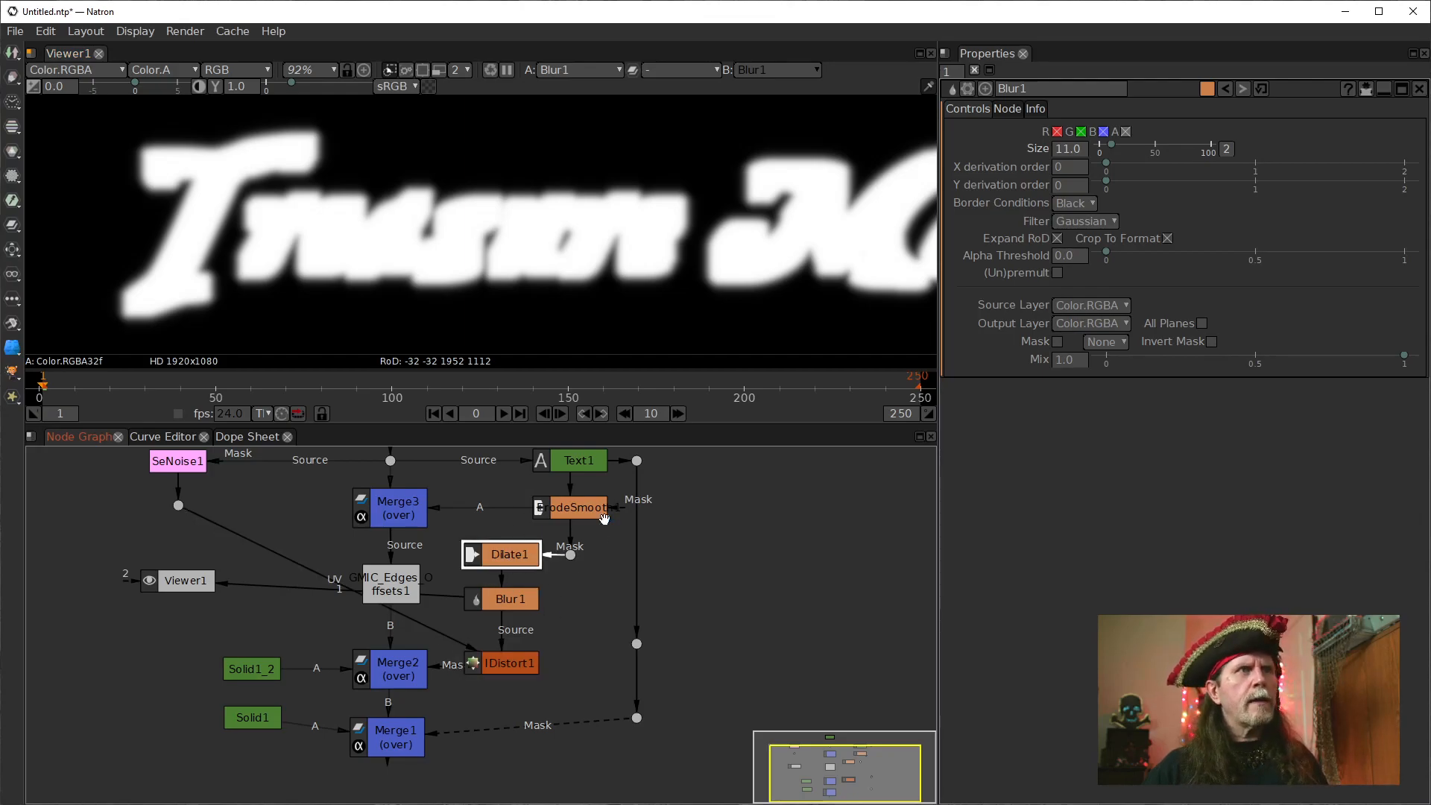
left_click(583, 507)
key("1")
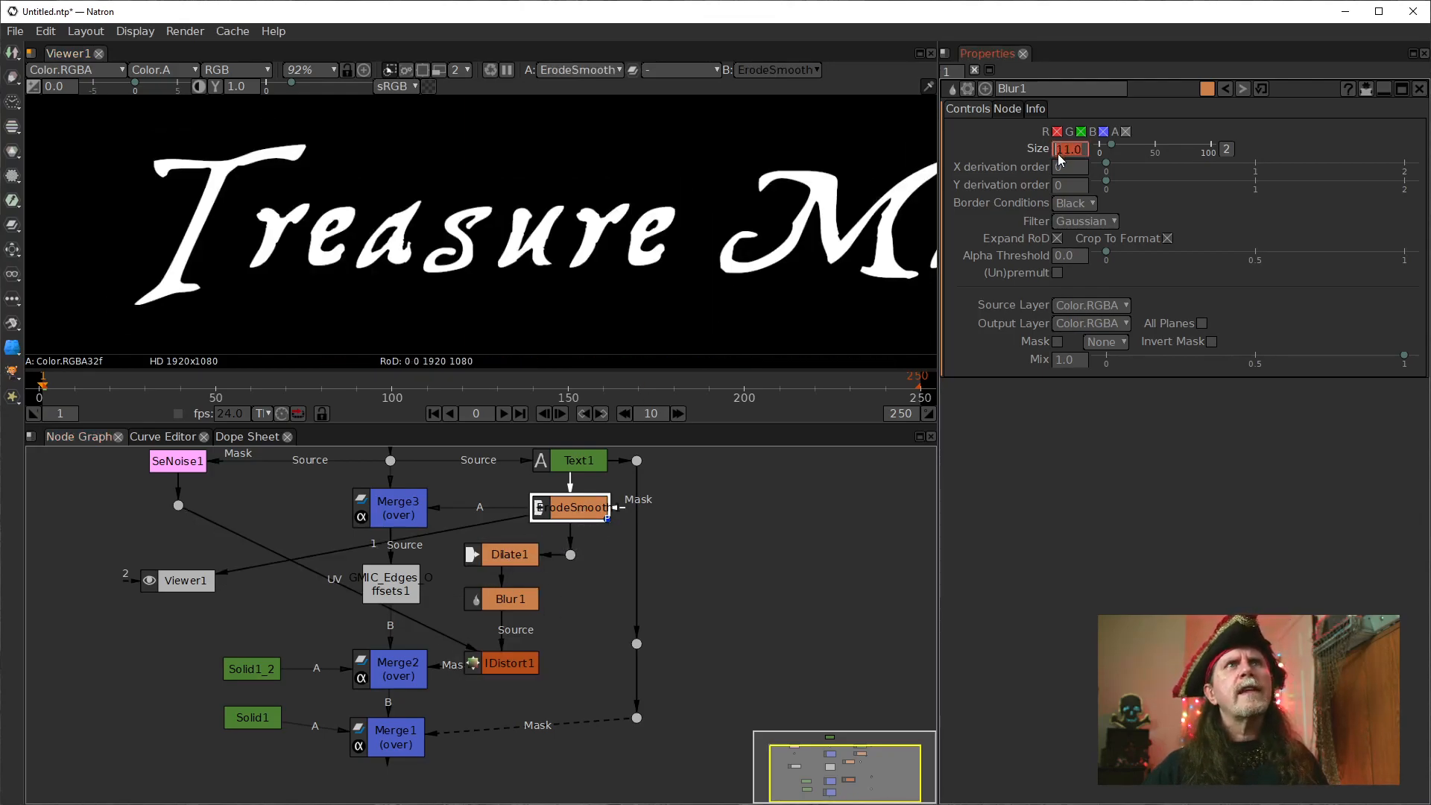
double_click(561, 515)
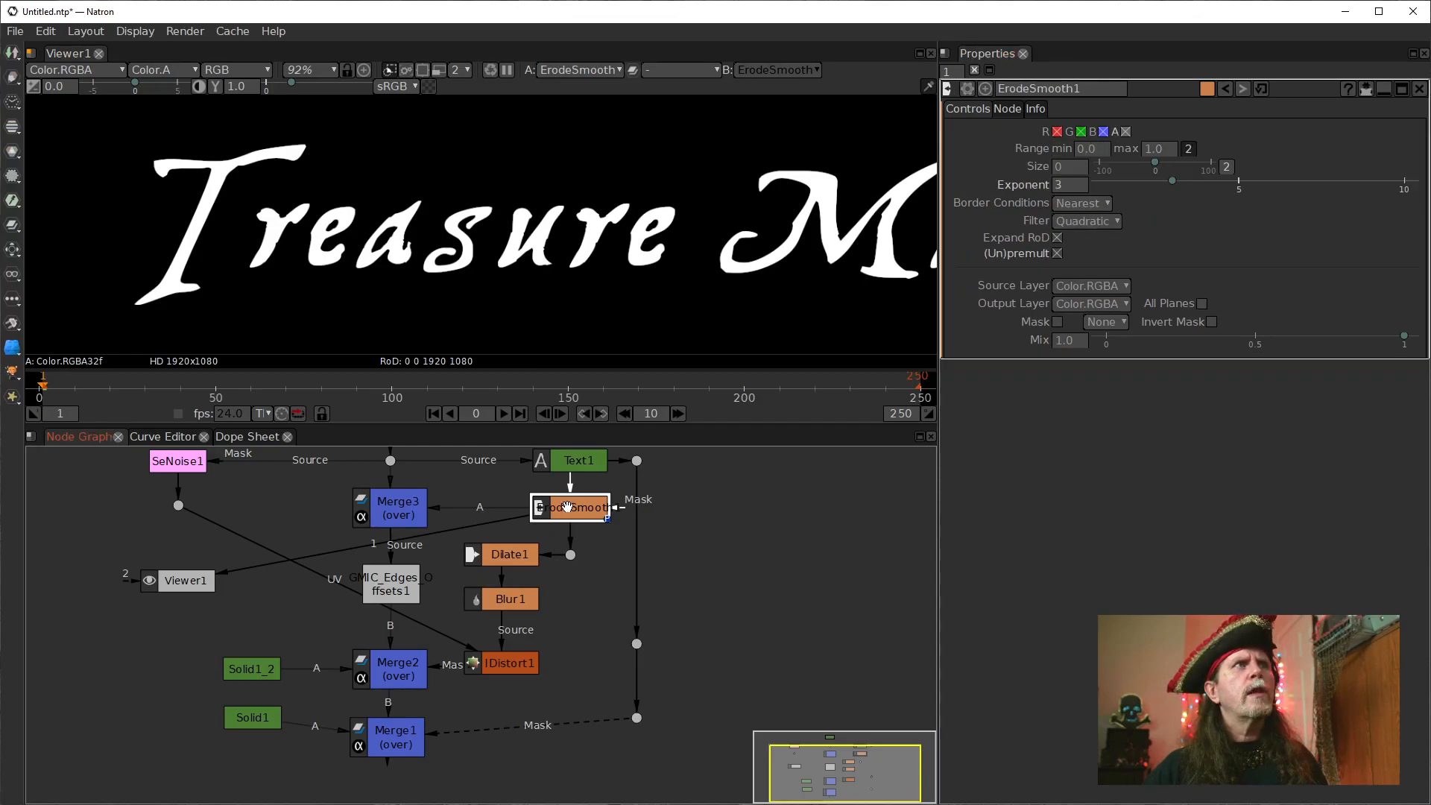
left_click(1059, 168)
type("4")
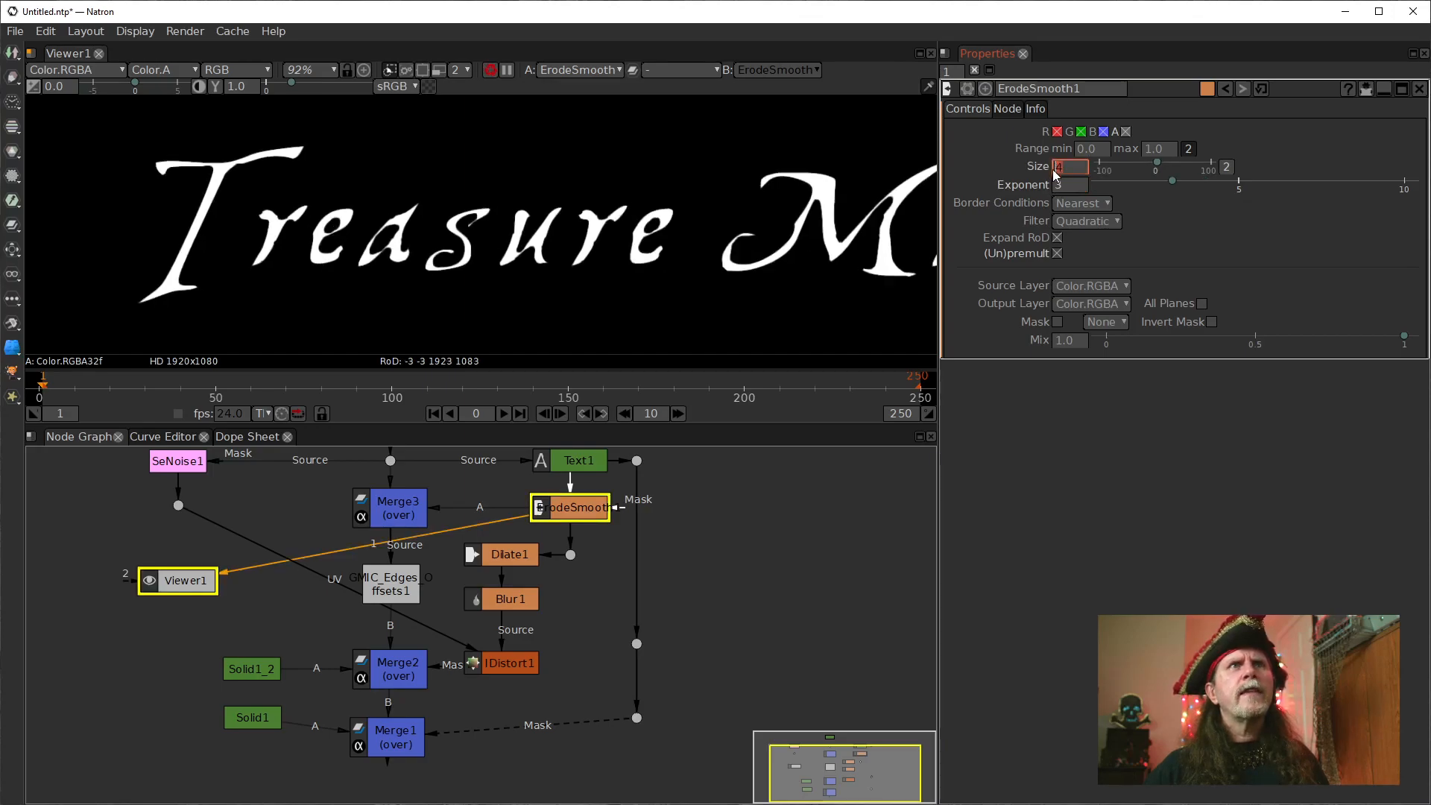
type("9")
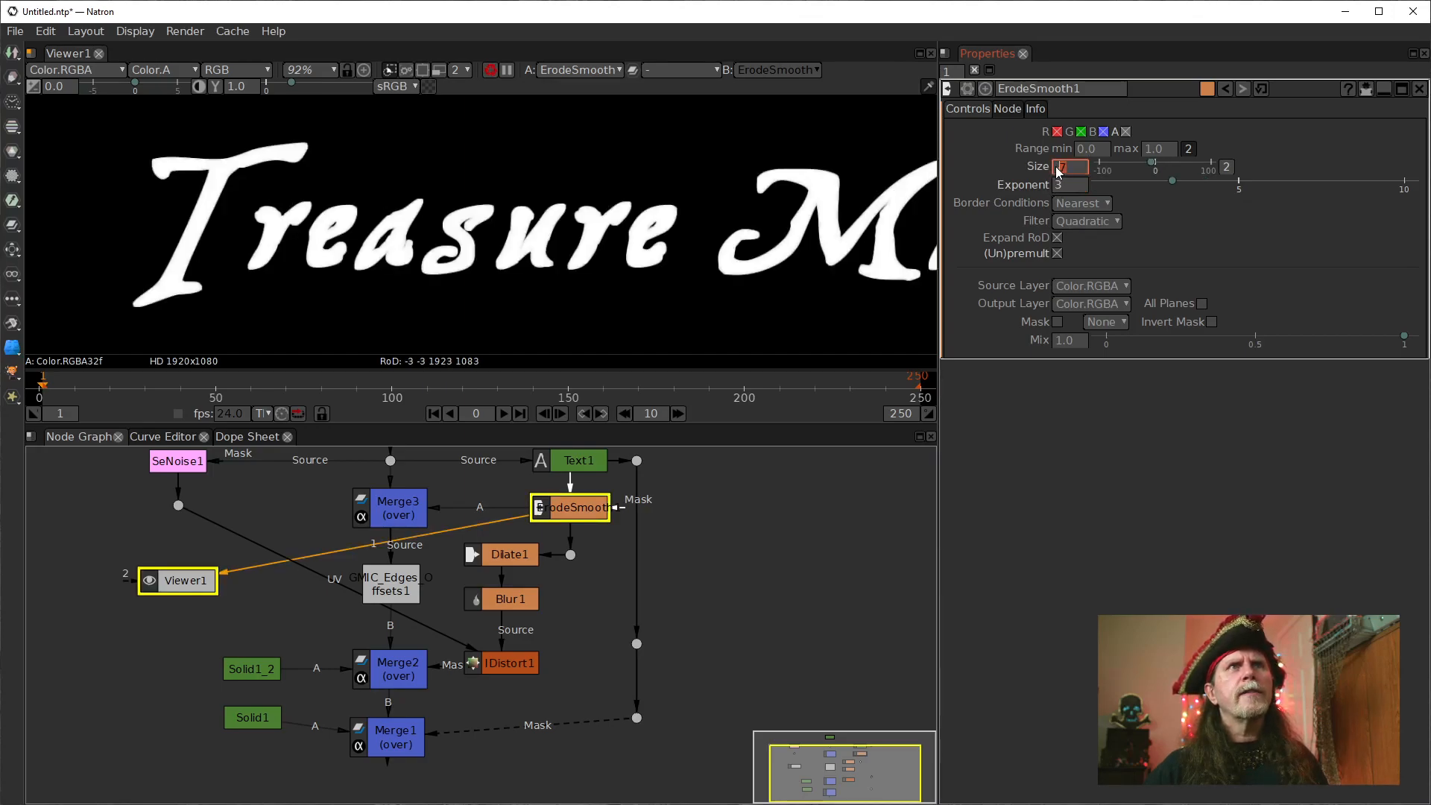
type("-11")
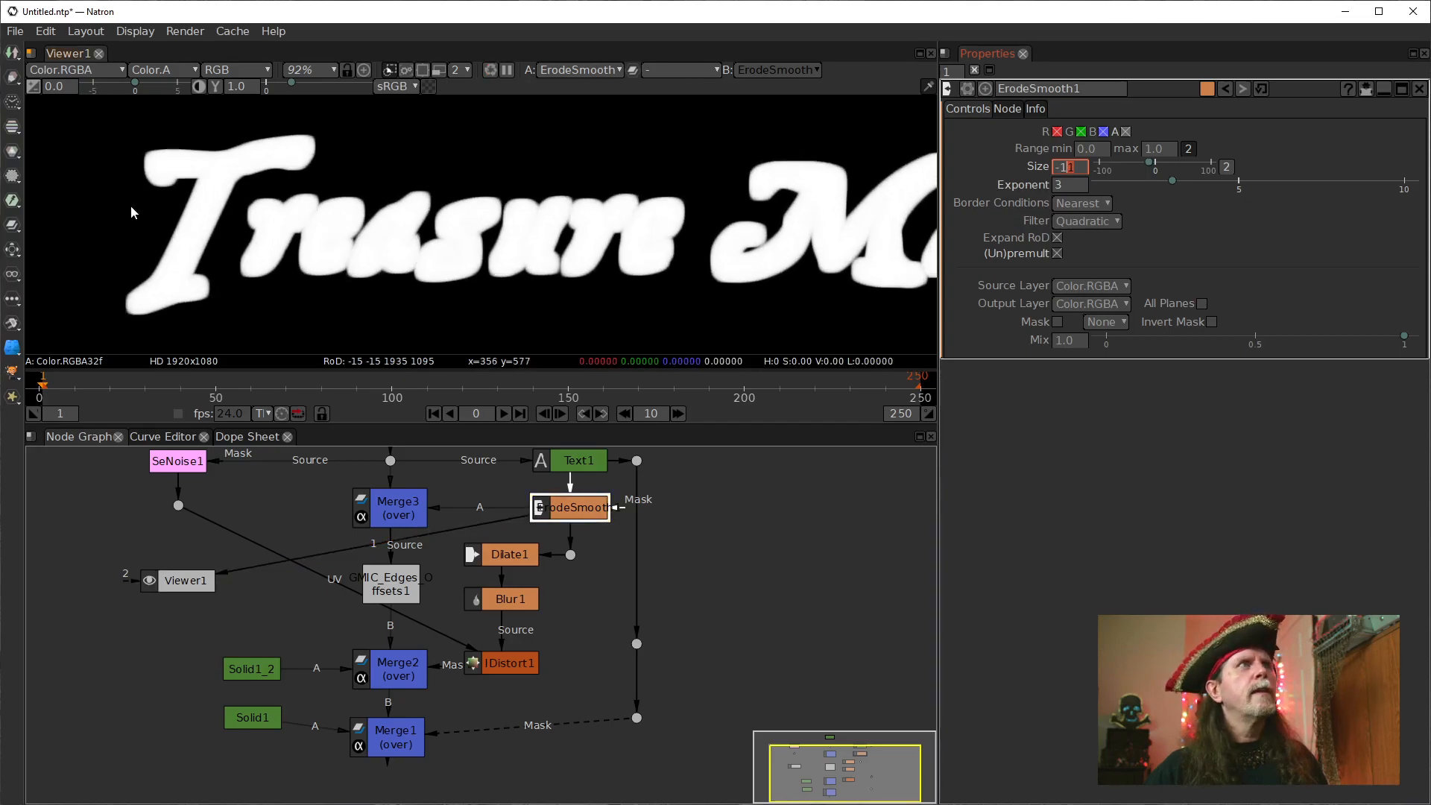
Try a Size of -11 on ErodeSmooth1 and show Blur1's output in the viewer.
left_click(509, 599)
key("1")
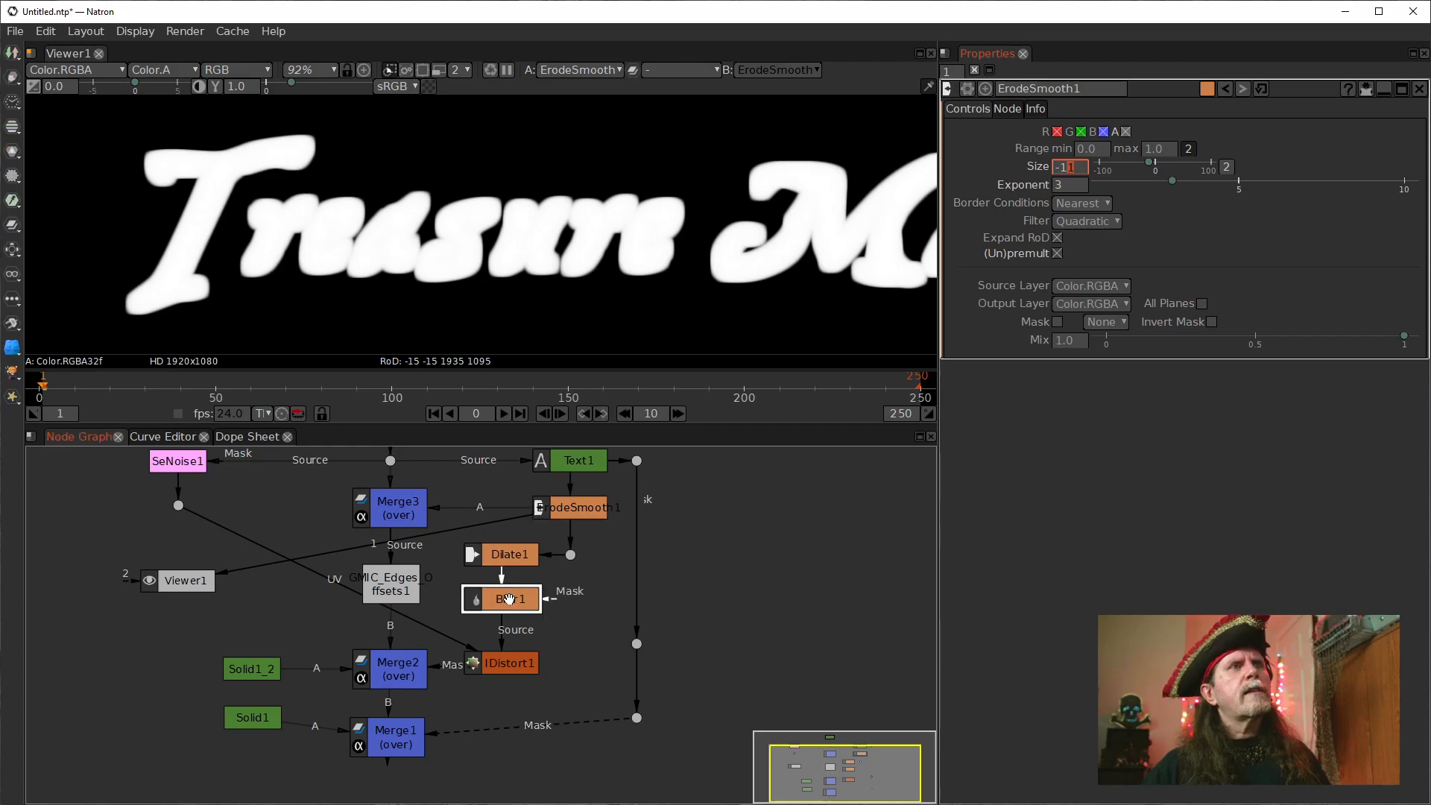
Set ErodeSmooth1's Size to 0.
left_click(1070, 166)
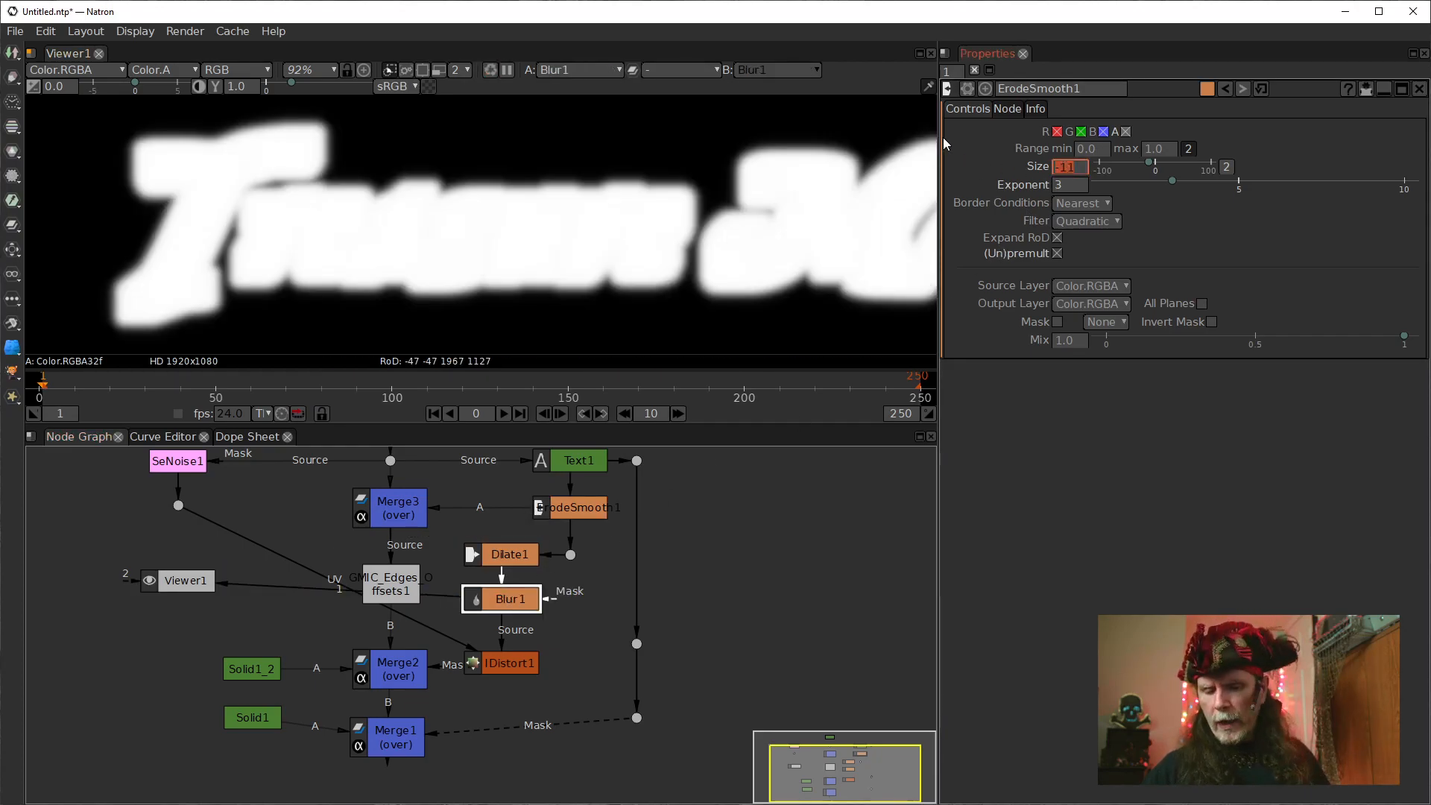
type("0")
key("Return")
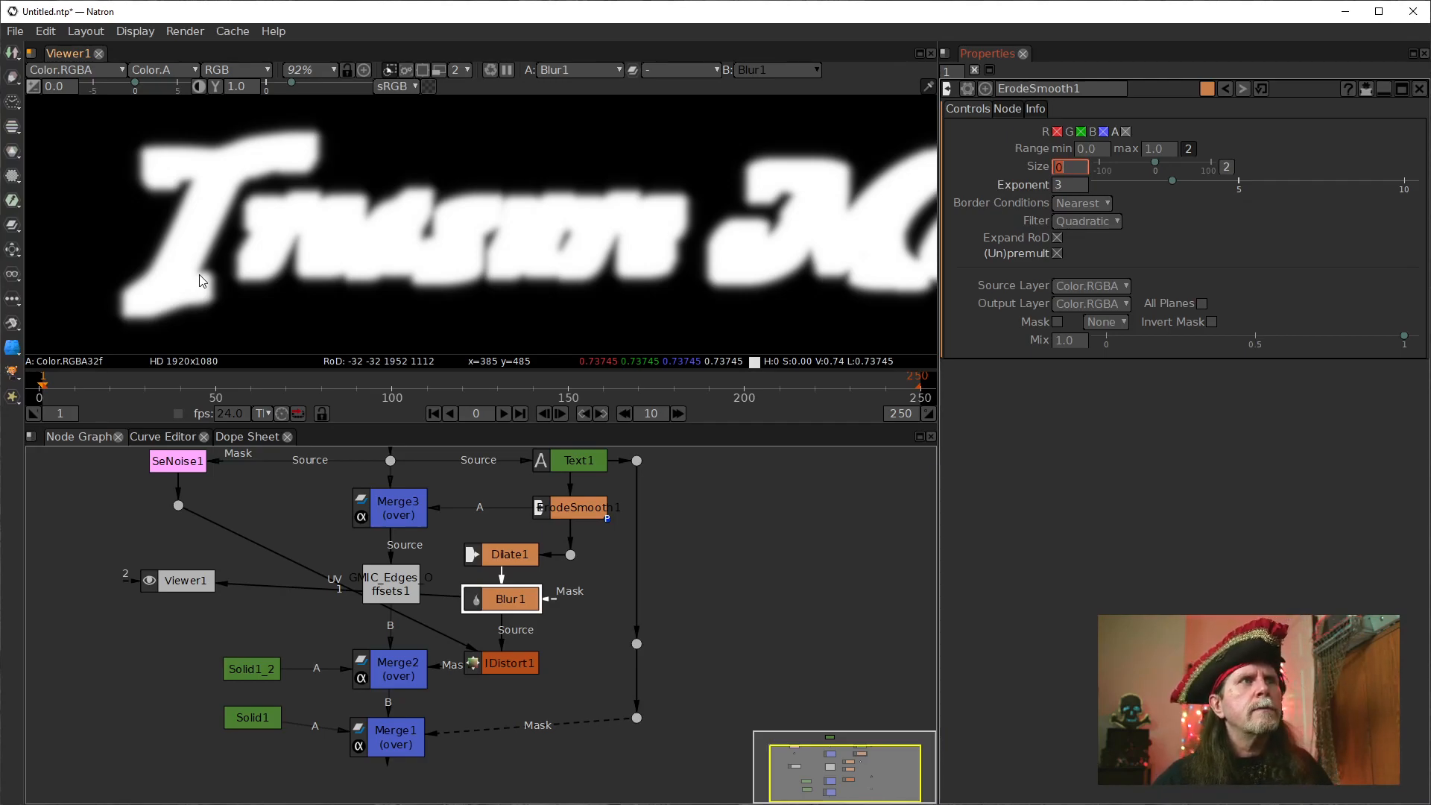
Show Merge2's output in the viewer and examine the contour lines around the first letters up close.
left_click(417, 686)
key("1")
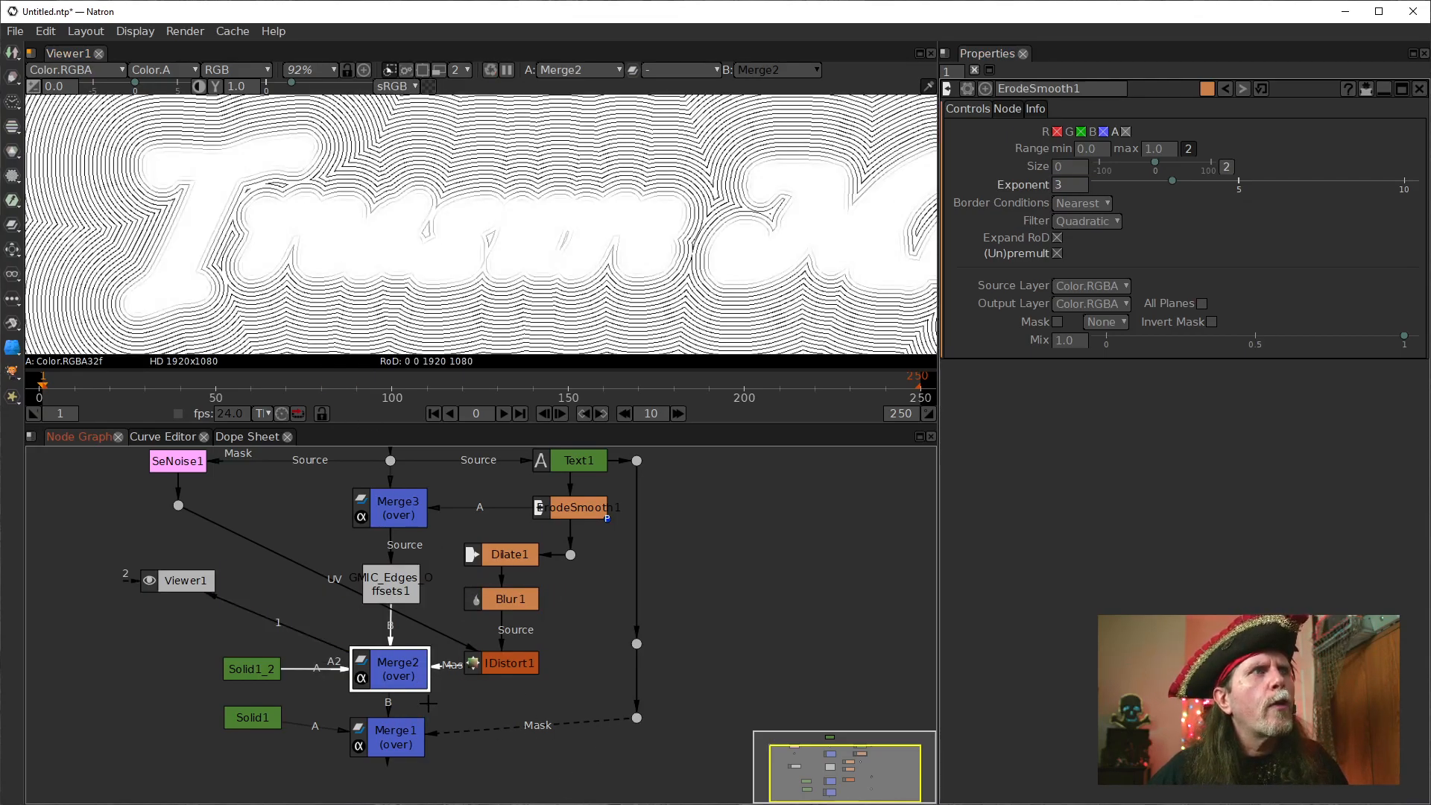
left_click_drag(192, 209, 290, 207)
scroll(290, 212, "up", 5)
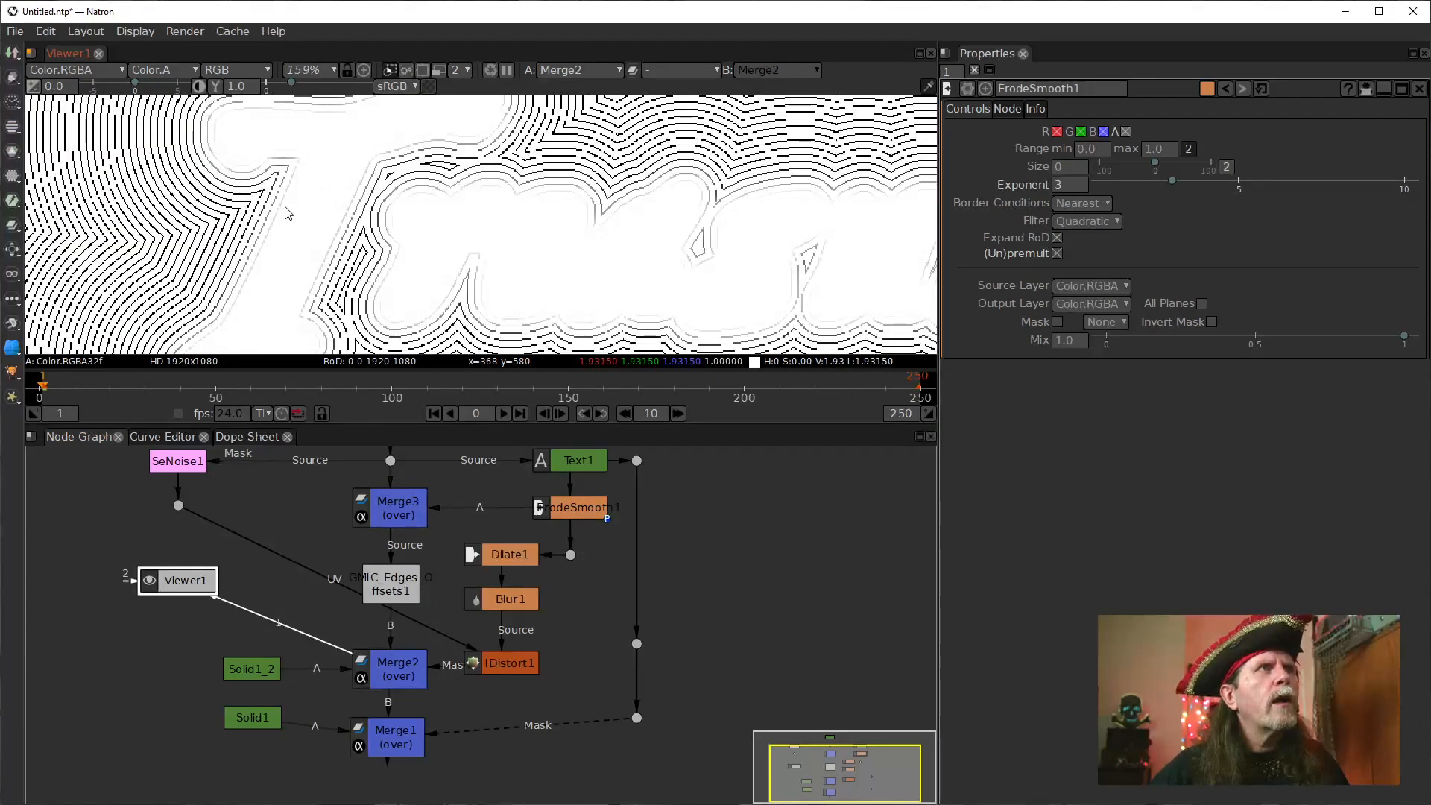
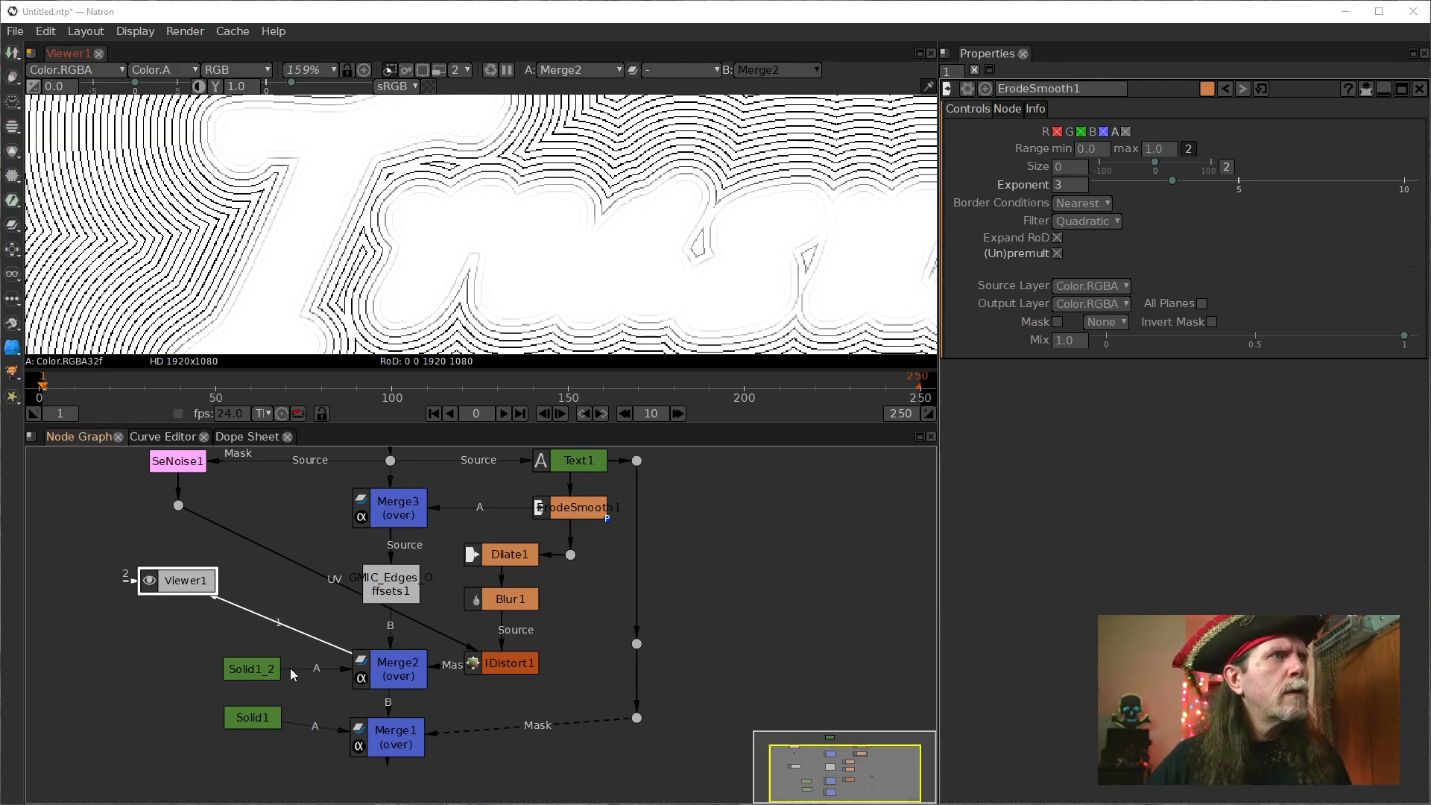
Detach Merge2's A and B inputs and connect Solid1_2 to its B input, leaving A unconnected.
left_click(324, 670)
left_click_drag(390, 628, 313, 635)
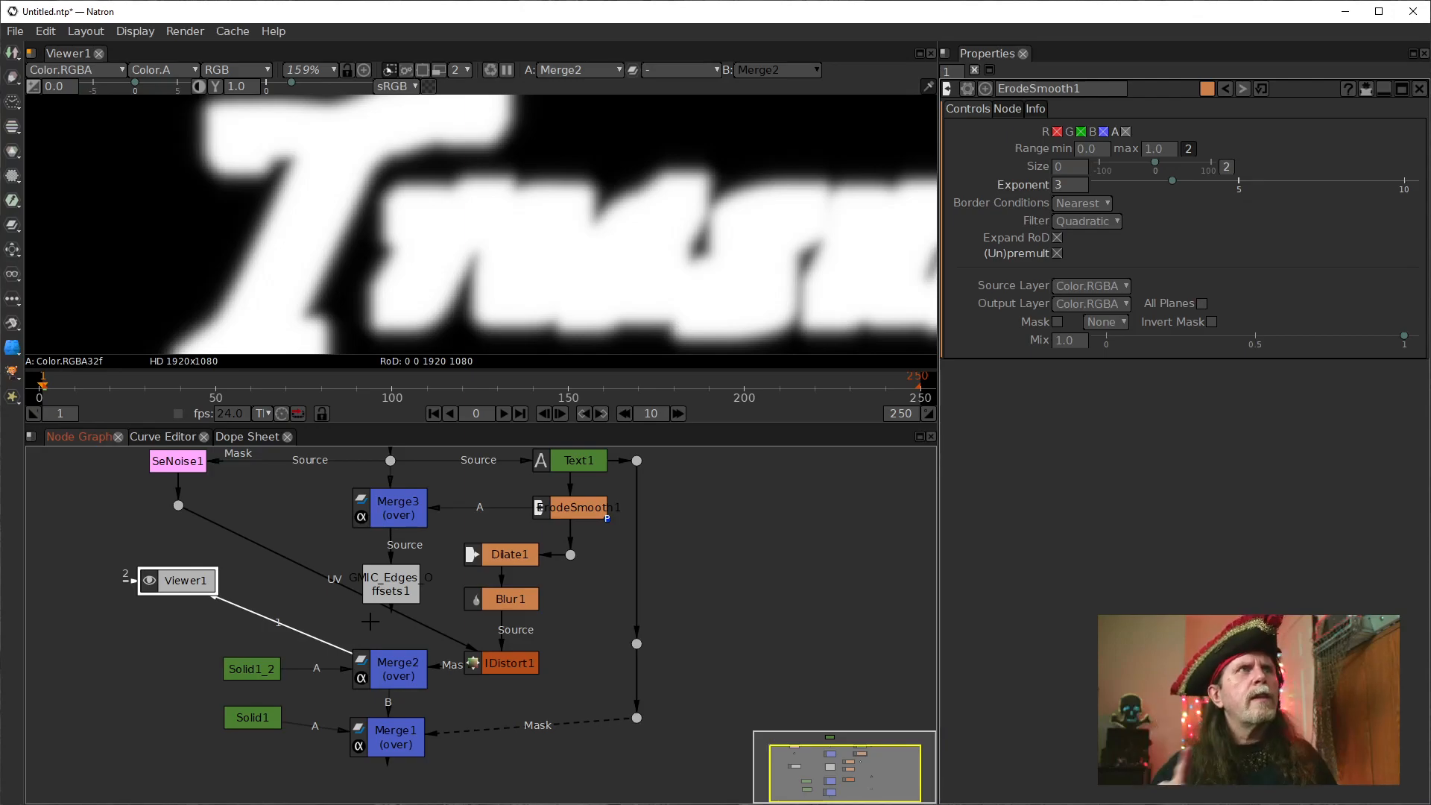
left_click_drag(326, 670, 369, 631)
left_click_drag(386, 665, 265, 674)
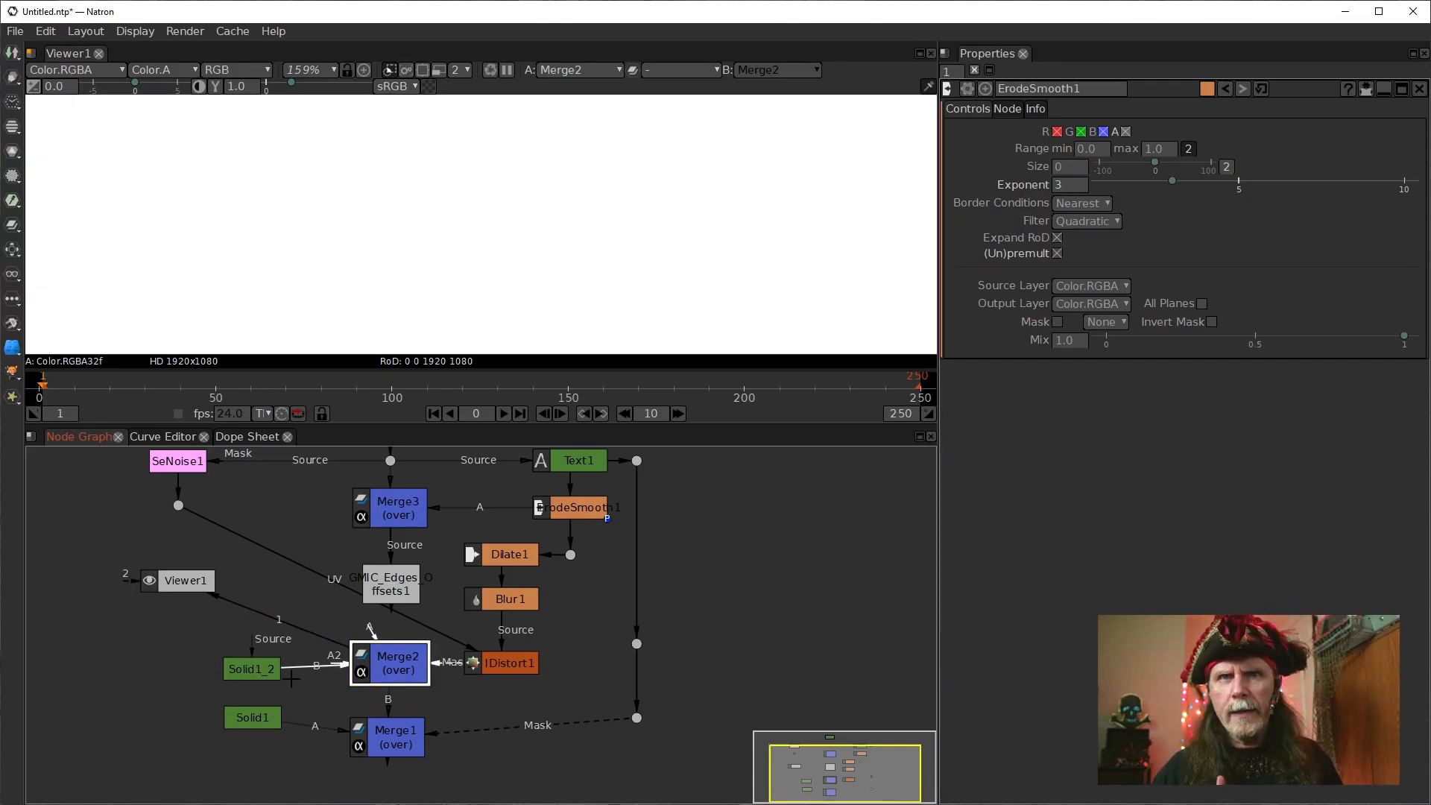
Show Solid1_2's output in the viewer, followed by Merge2's output.
left_click(246, 674)
key("1")
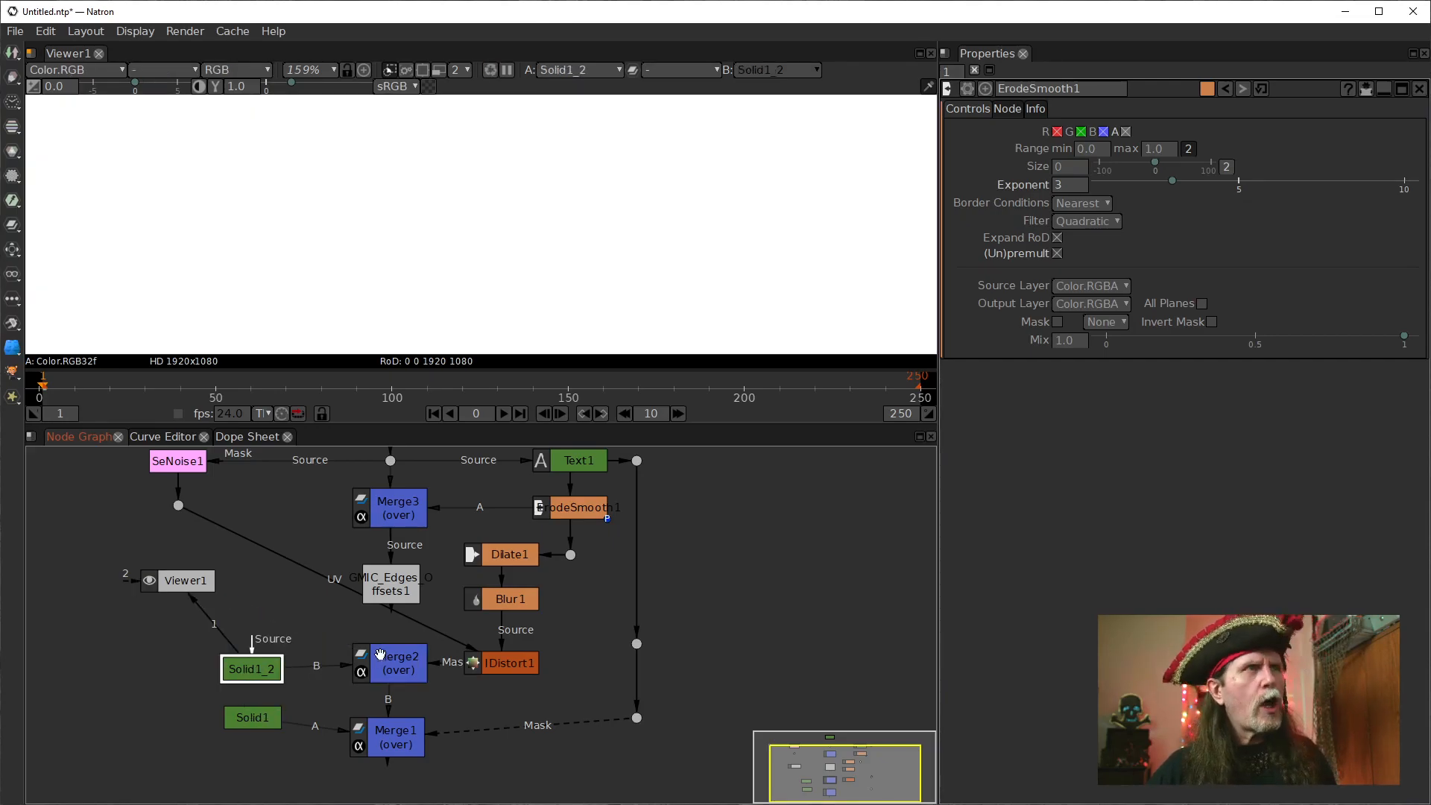
mouse_move(529, 738)
left_mouse_down()
mouse_move(536, 714)
mouse_move(507, 738)
left_mouse_up()
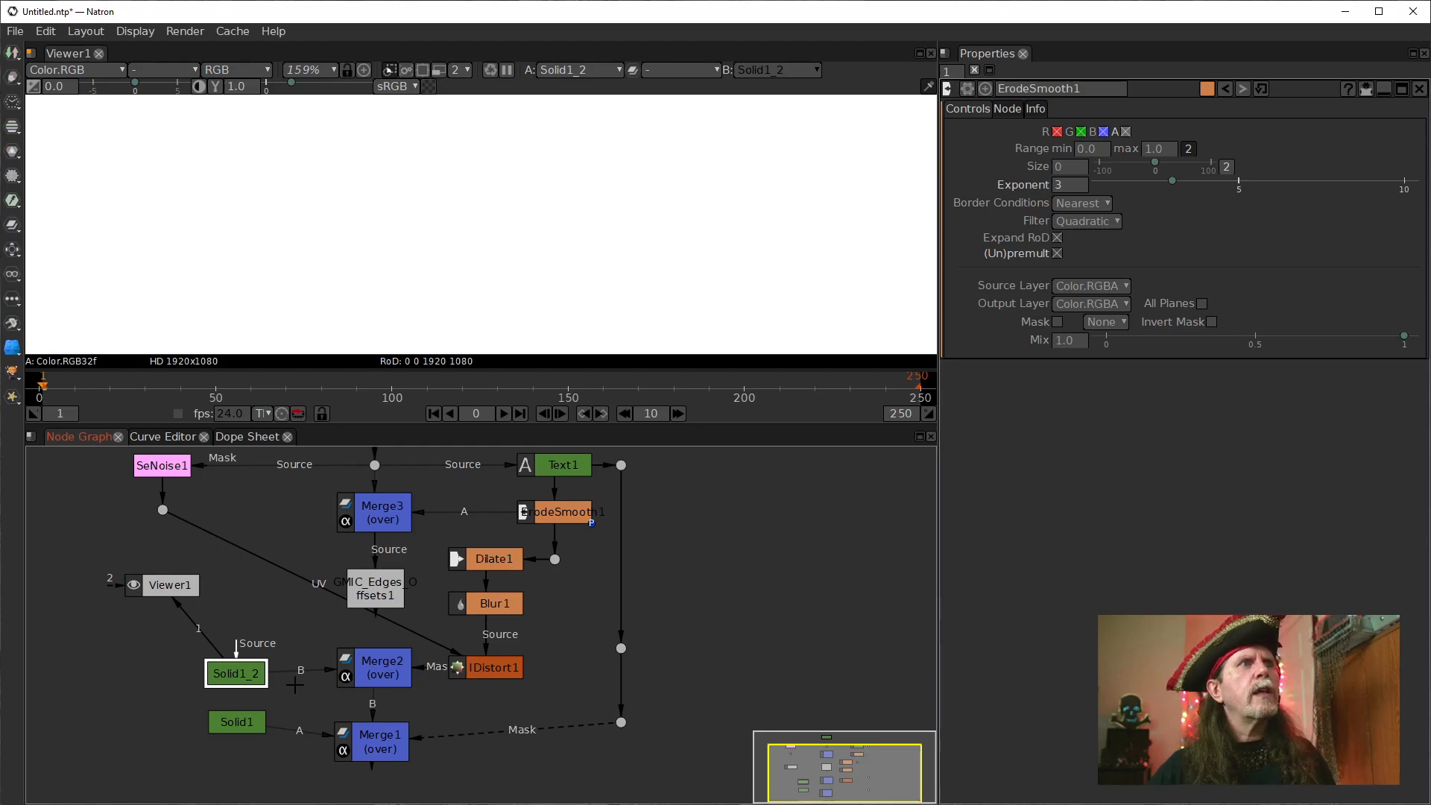
scroll(296, 685, "down", 2)
scroll(498, 286, "down", 1)
left_click(346, 679)
key("1")
left_click_drag(277, 683, 285, 683)
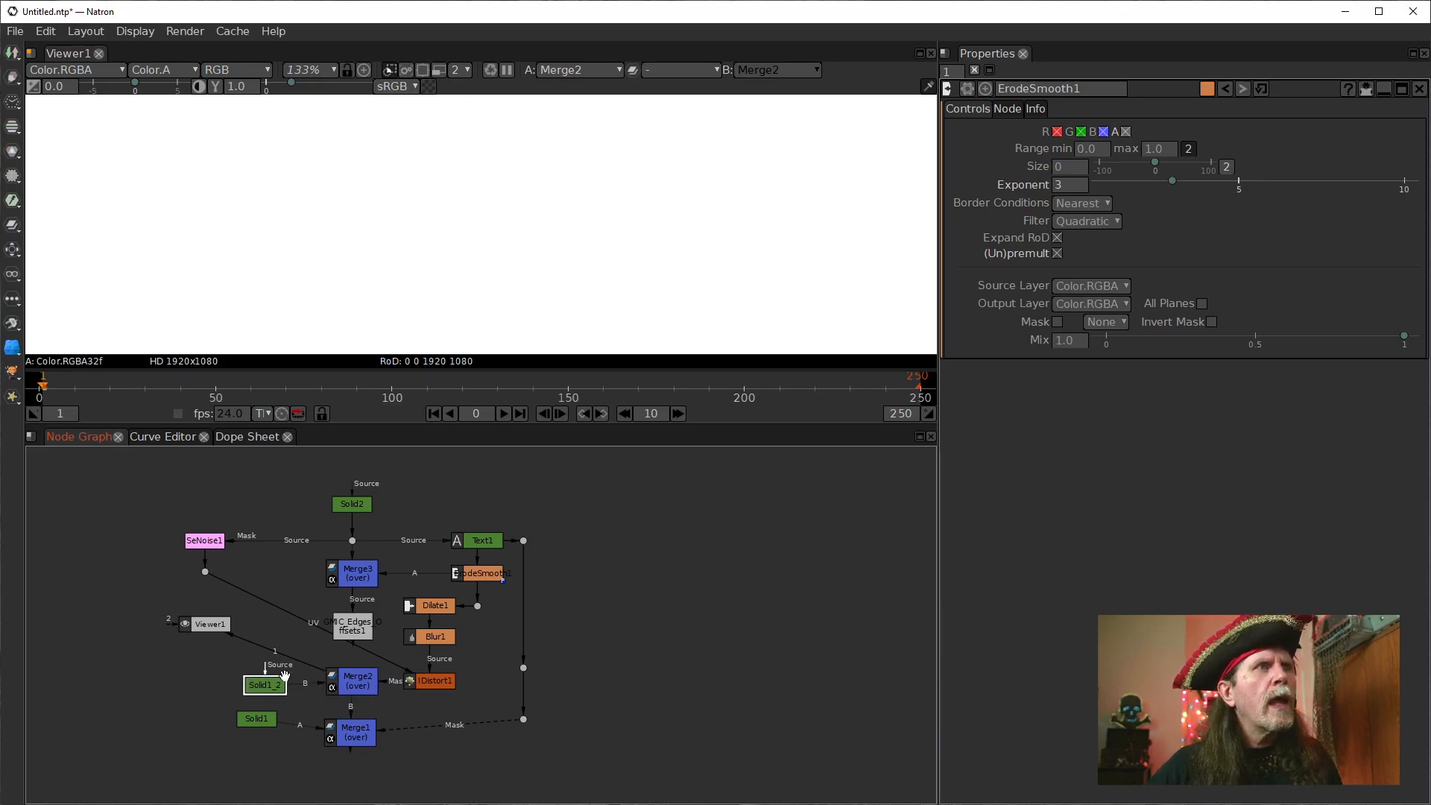
Show the GMIC_Edges_Offsets1 contour lines in the viewer, followed by the IDistort1 mask.
scroll(371, 655, "up", 2)
left_click(337, 621)
key("1")
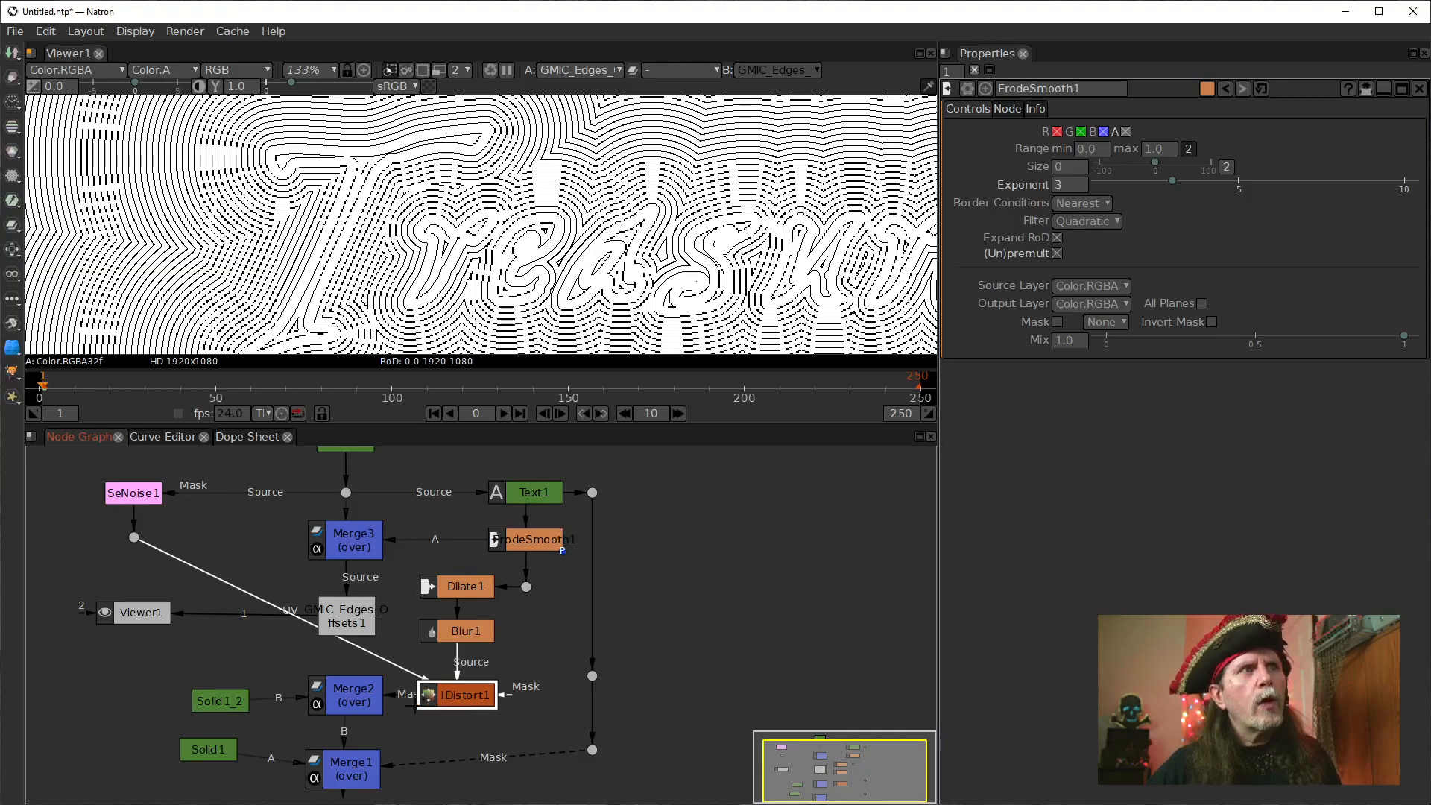
left_click(363, 699)
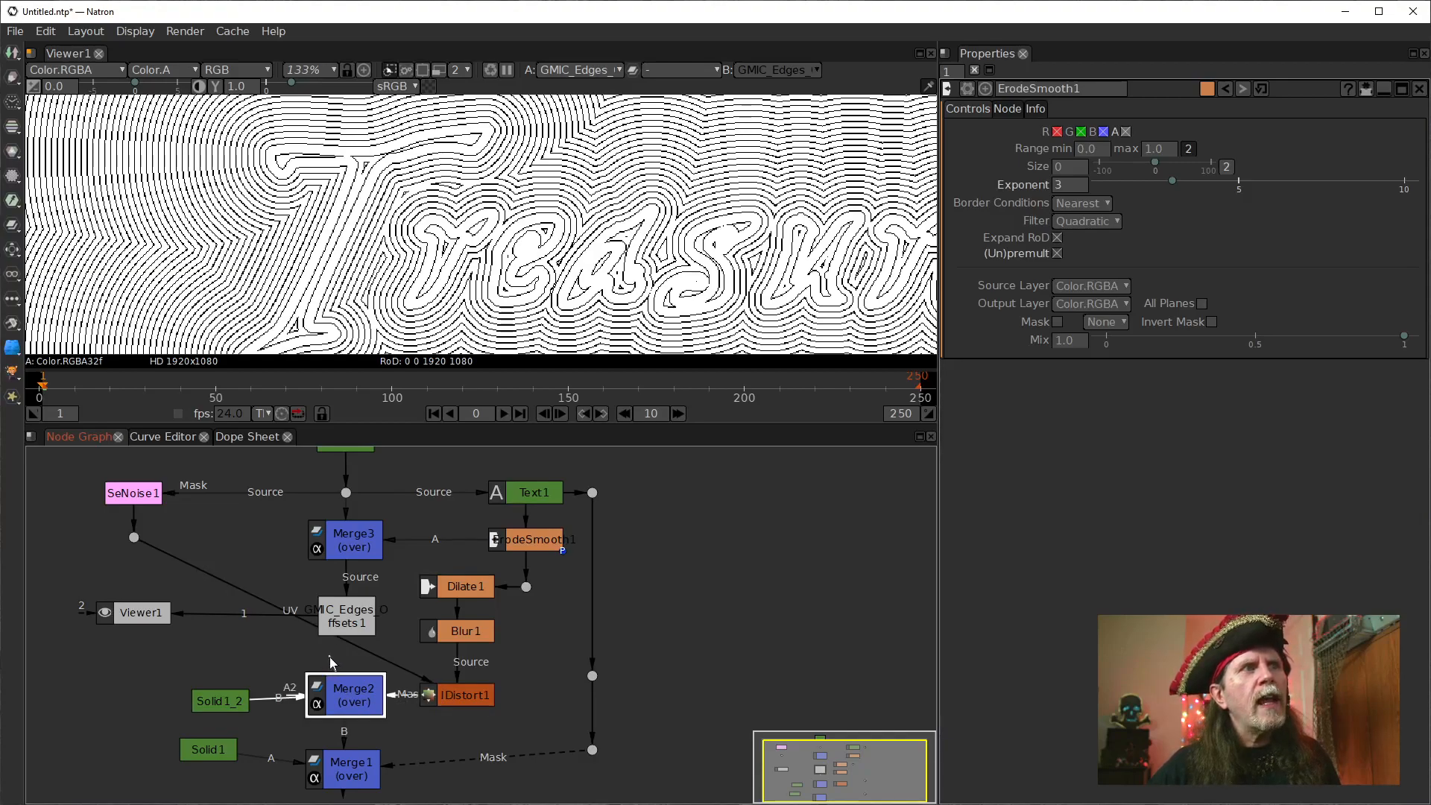
left_click(450, 699)
key("1")
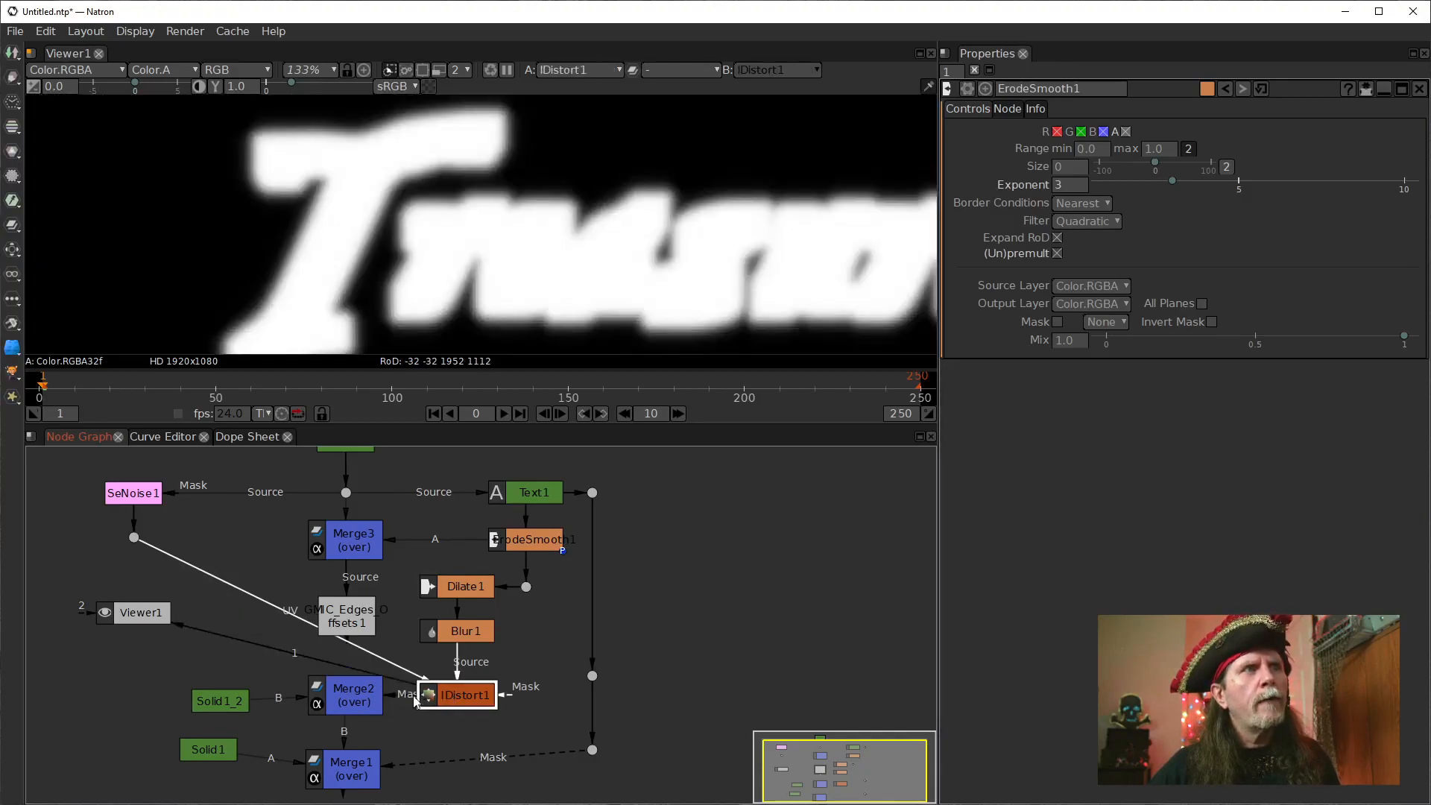
Connect Merge2's A input to GMIC_Edges_Offsets1 and show Merge2's output in the viewer.
left_click(362, 695)
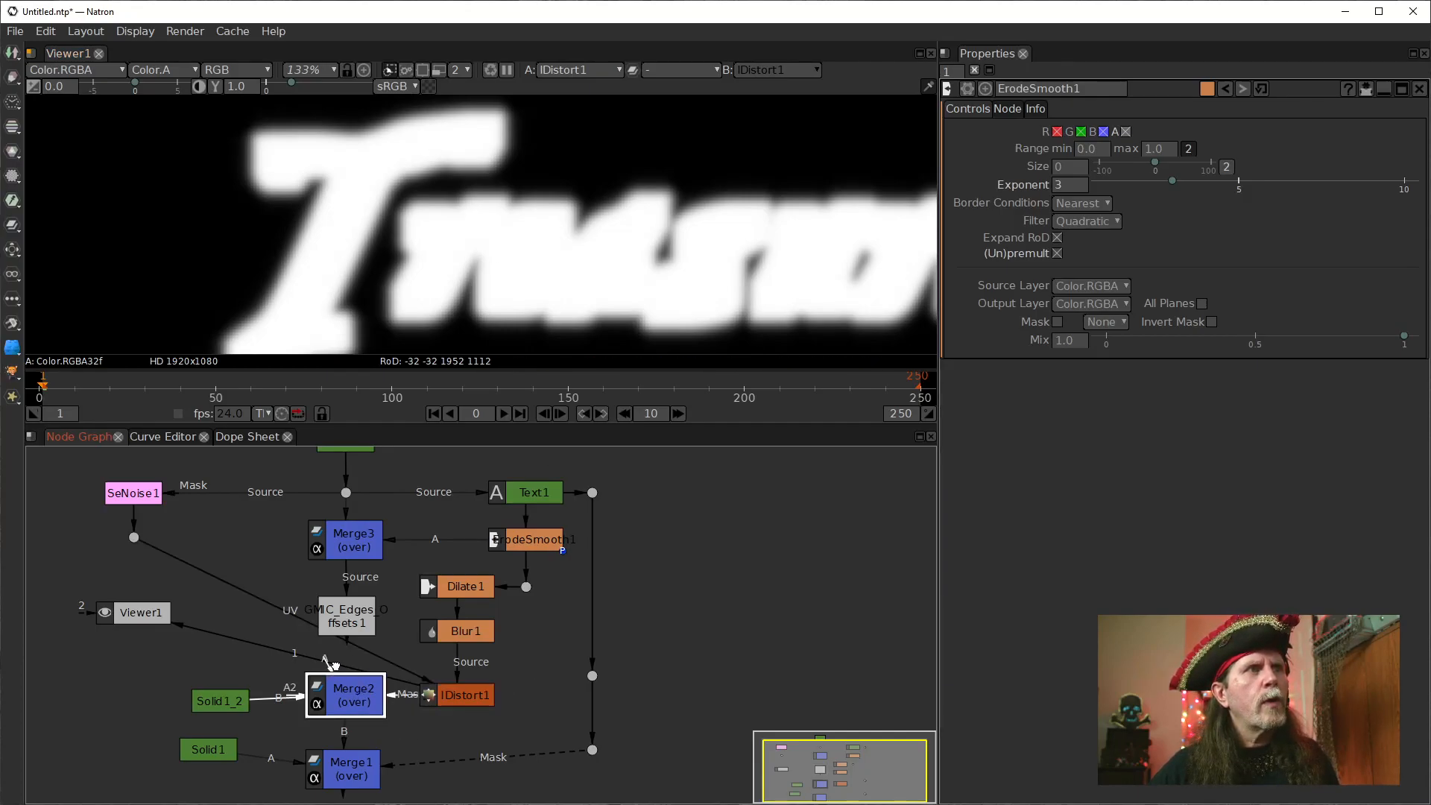
left_click_drag(151, 617, 158, 651)
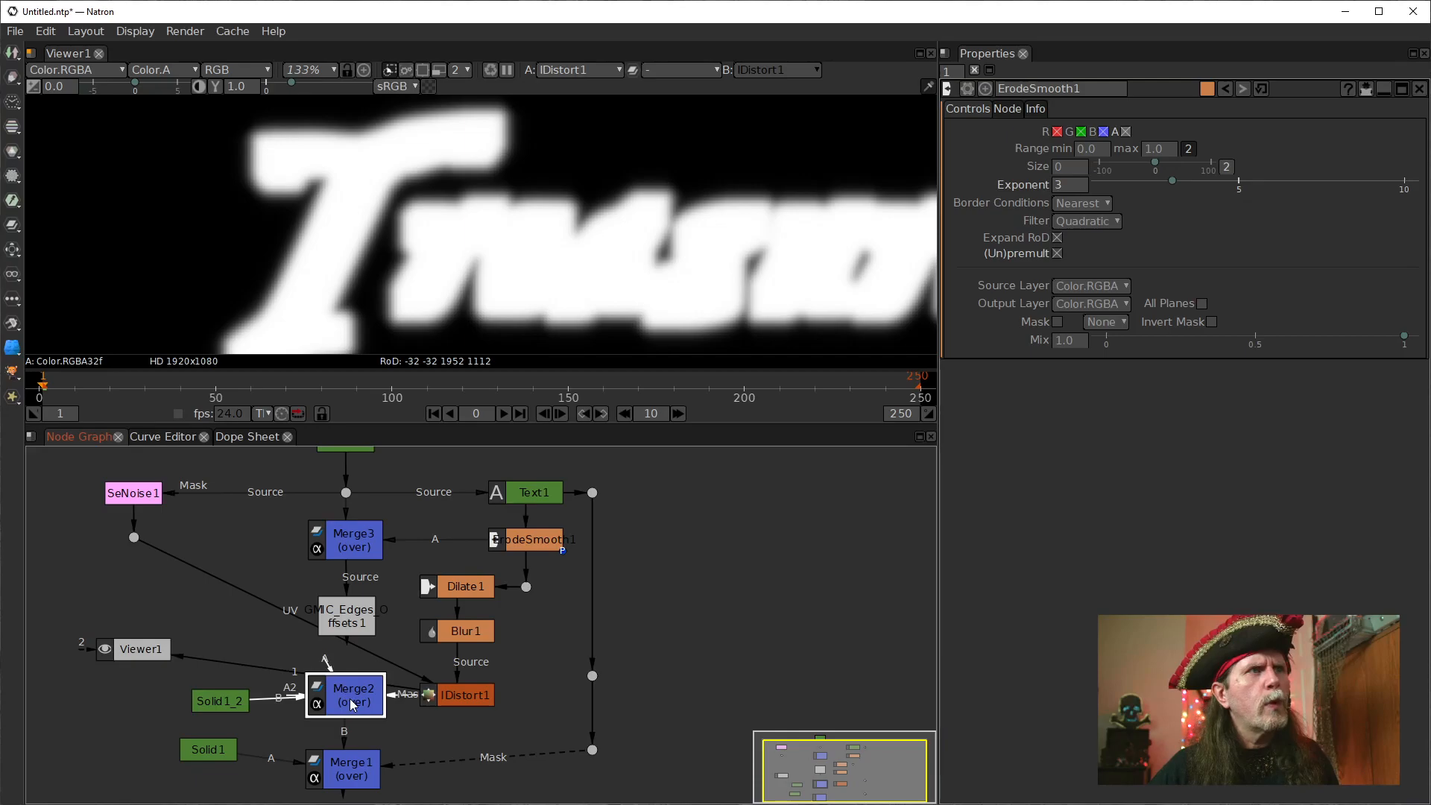
left_click_drag(325, 664, 347, 619)
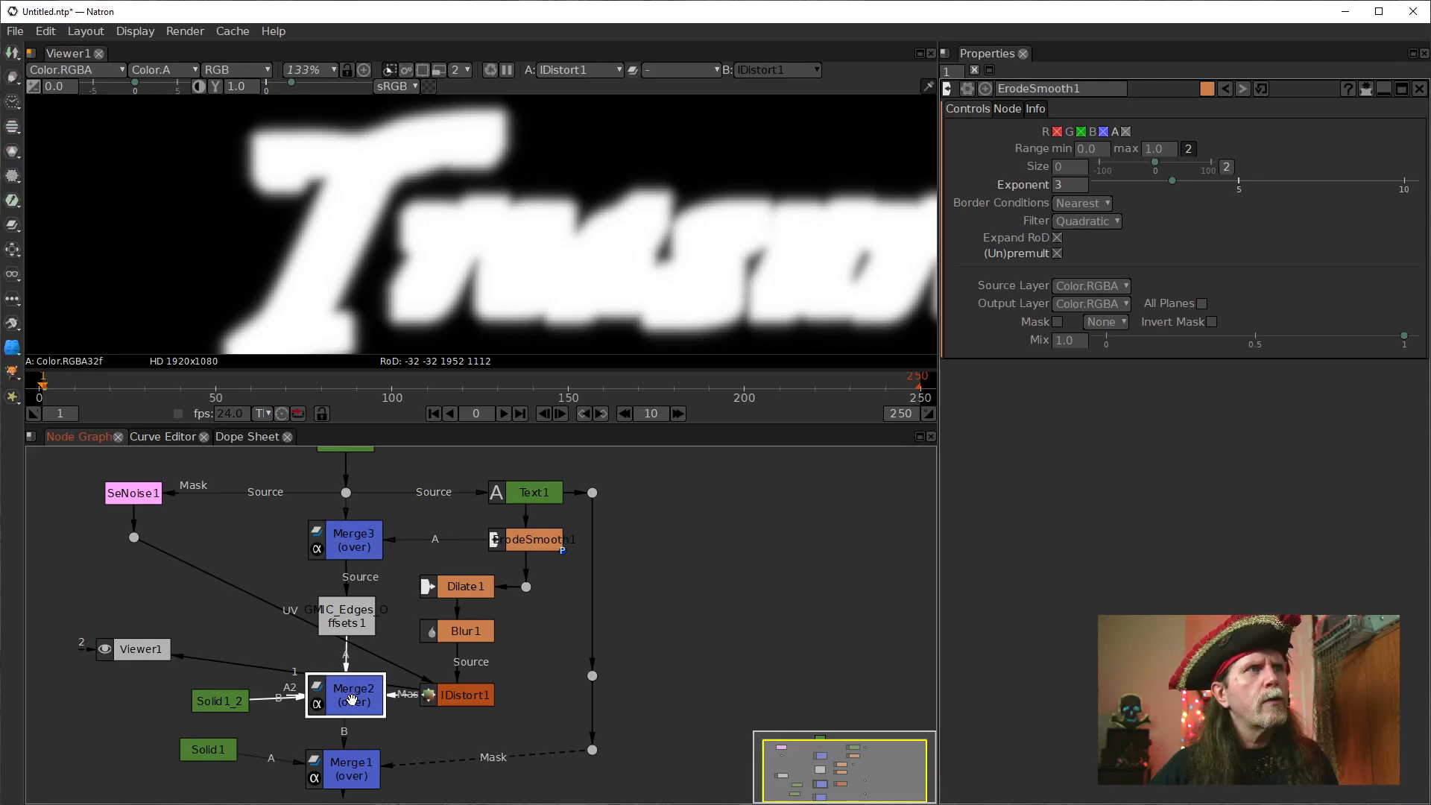
key("1")
scroll(363, 240, "up", 2)
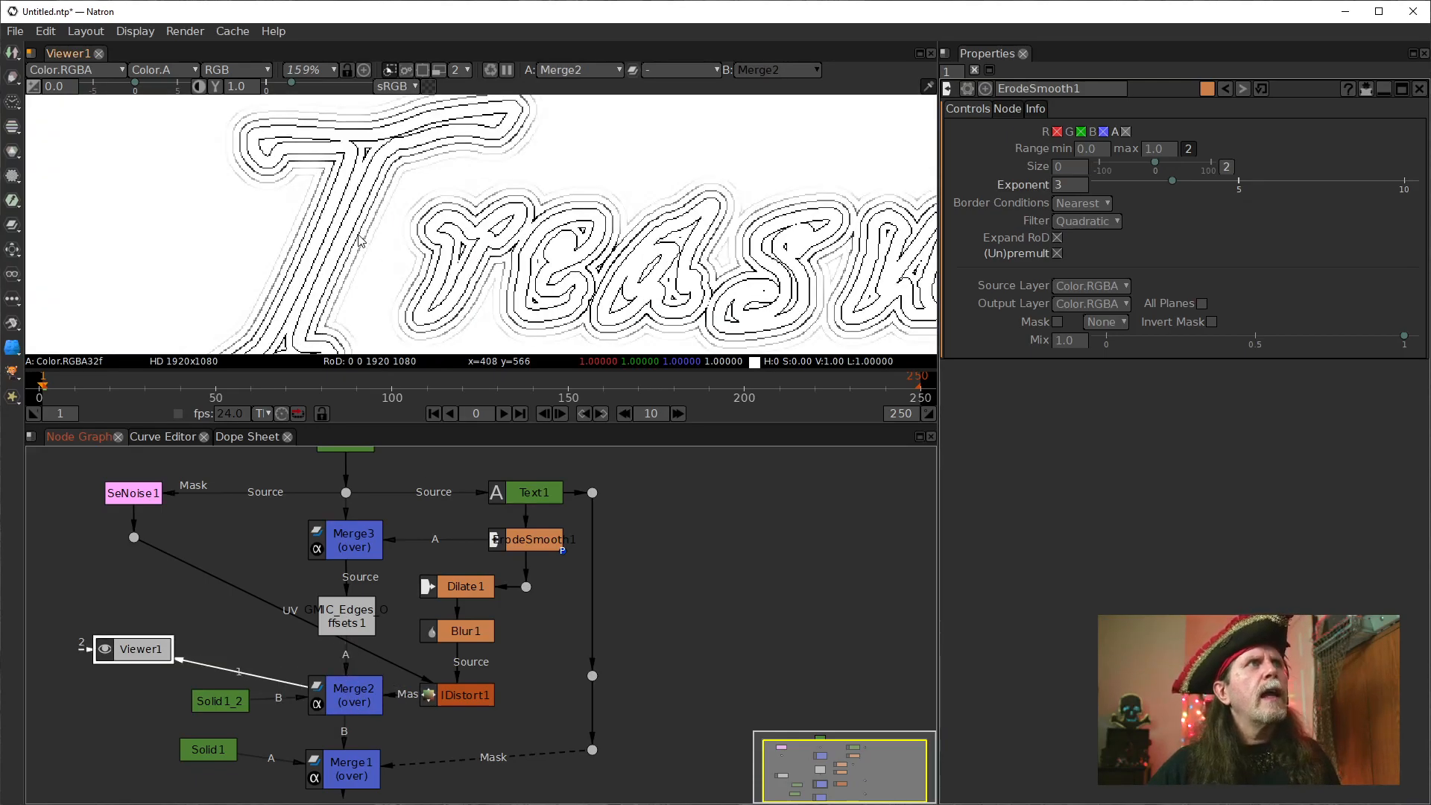
left_click_drag(377, 238, 390, 283)
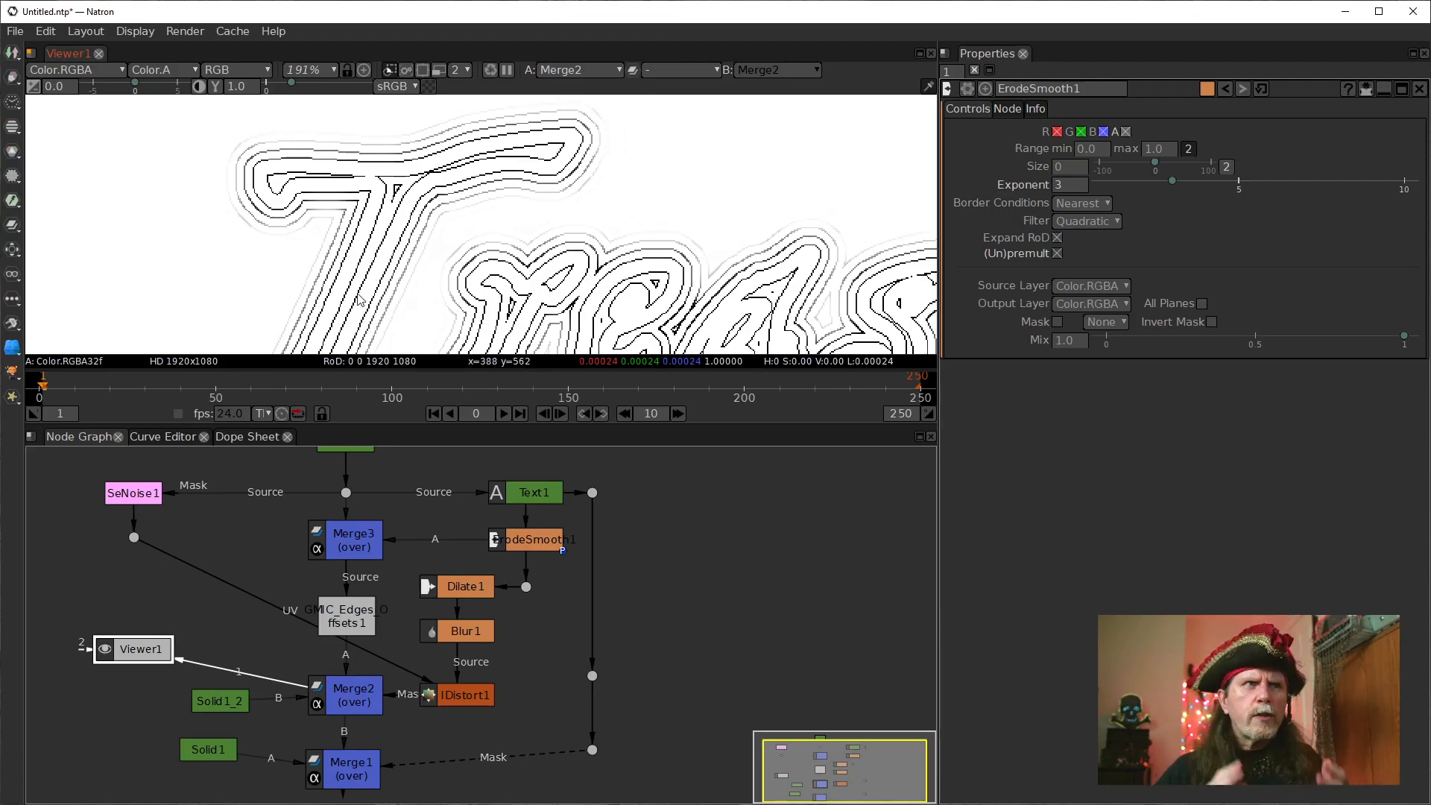
Compare the outputs of IDistort1, GMIC_Edges_Offsets1 and Merge2 in the viewer, examining the lower part of the letter T.
right_click(744, 498)
left_click(457, 701)
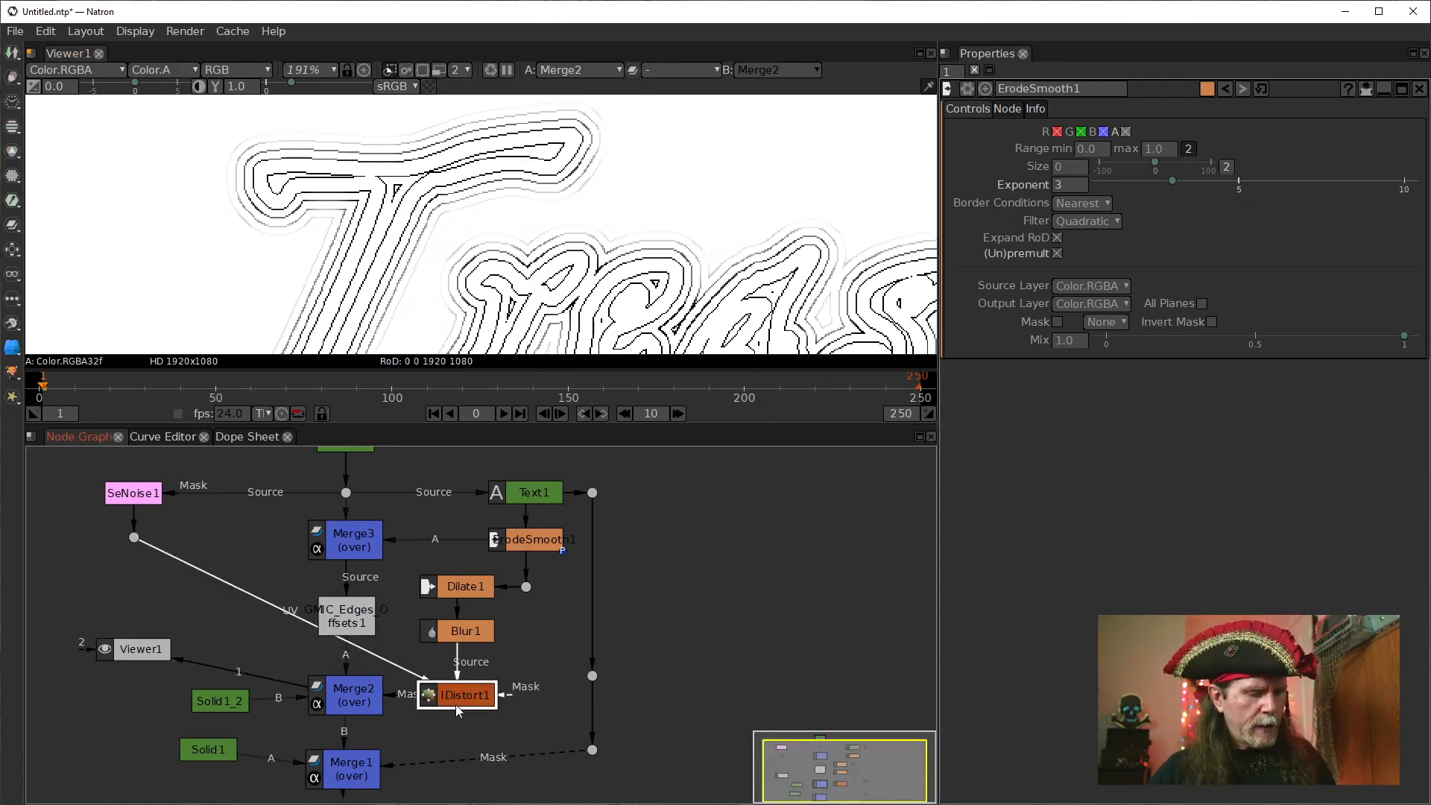
key("1")
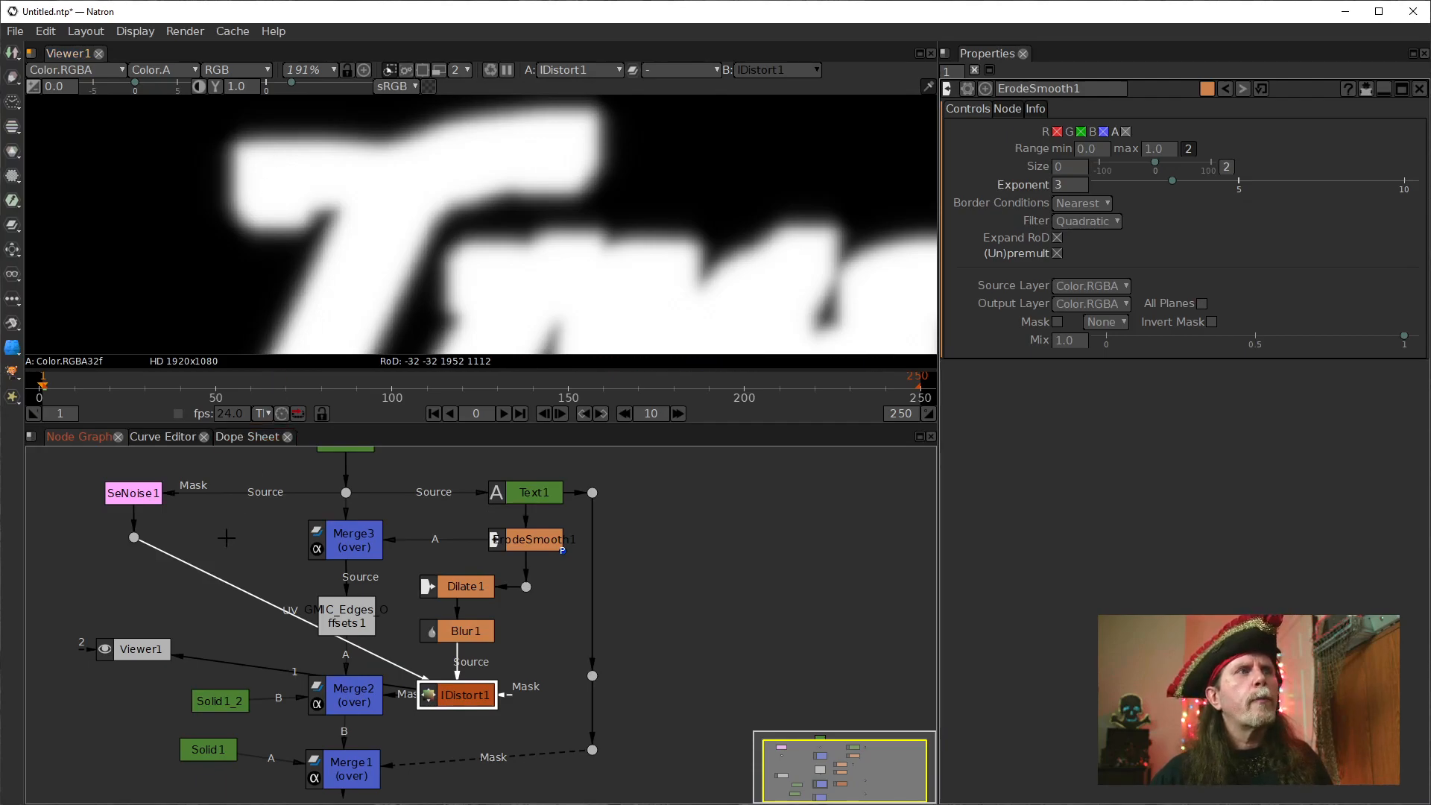
left_click(348, 619)
key("1")
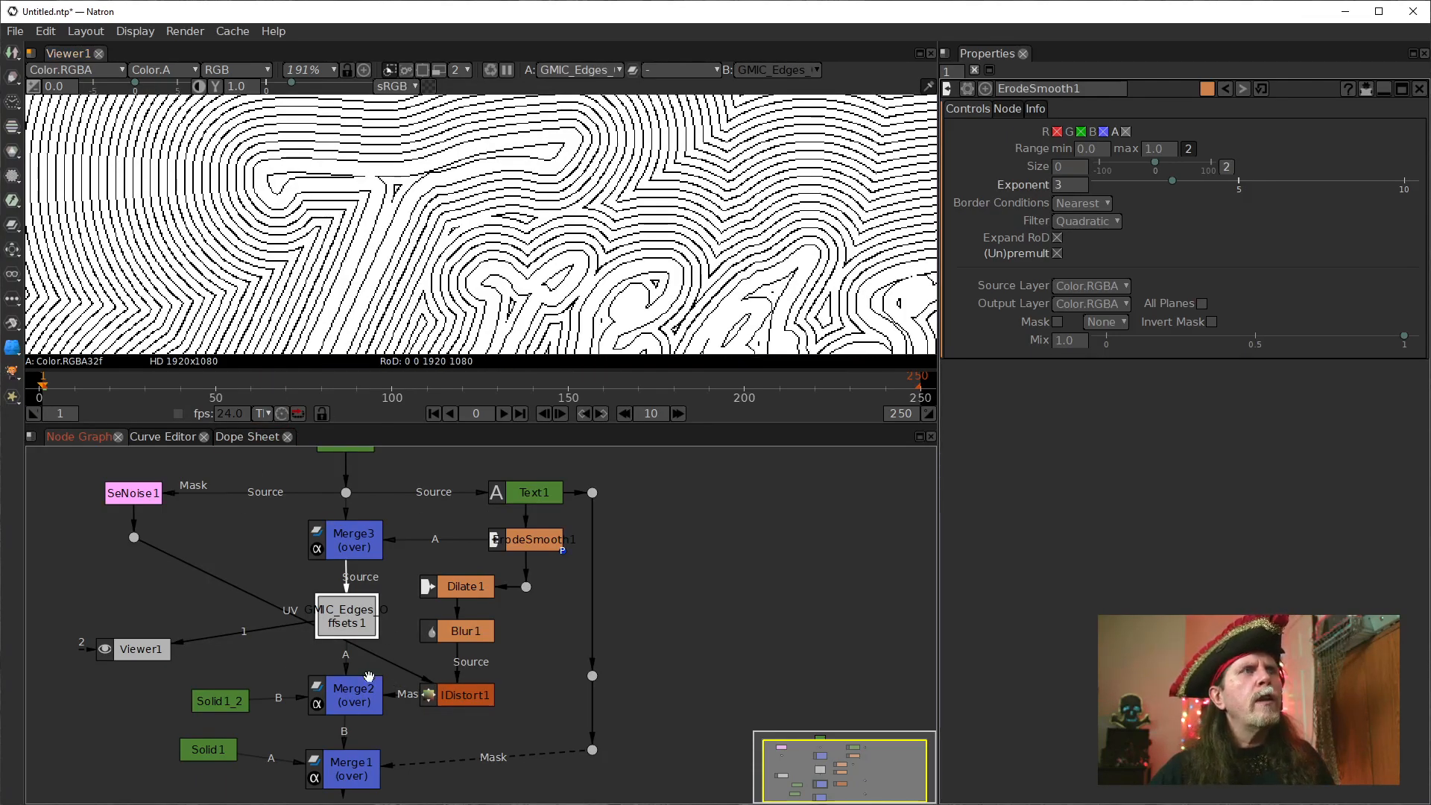
left_click(358, 699)
key("1")
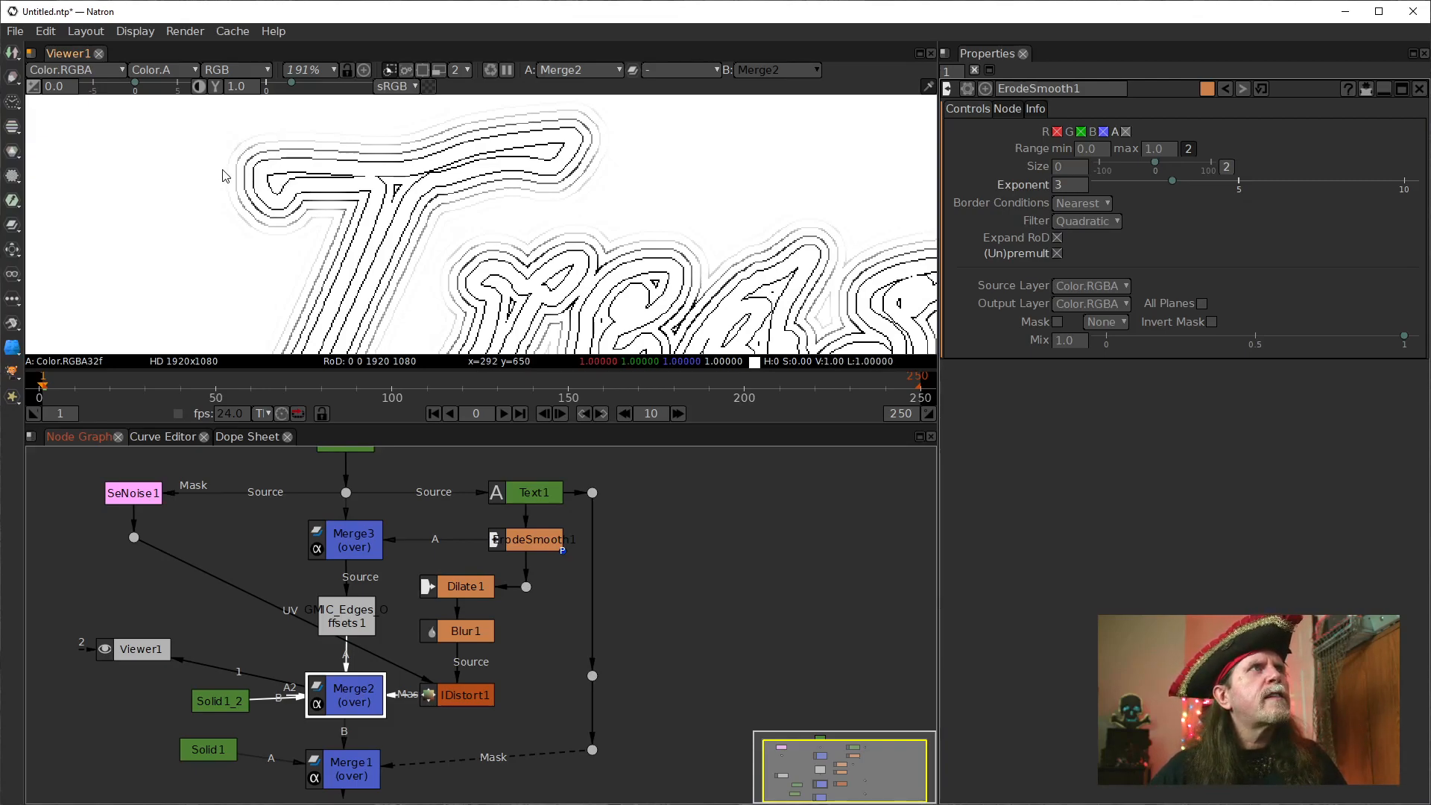
left_click_drag(350, 328, 348, 254)
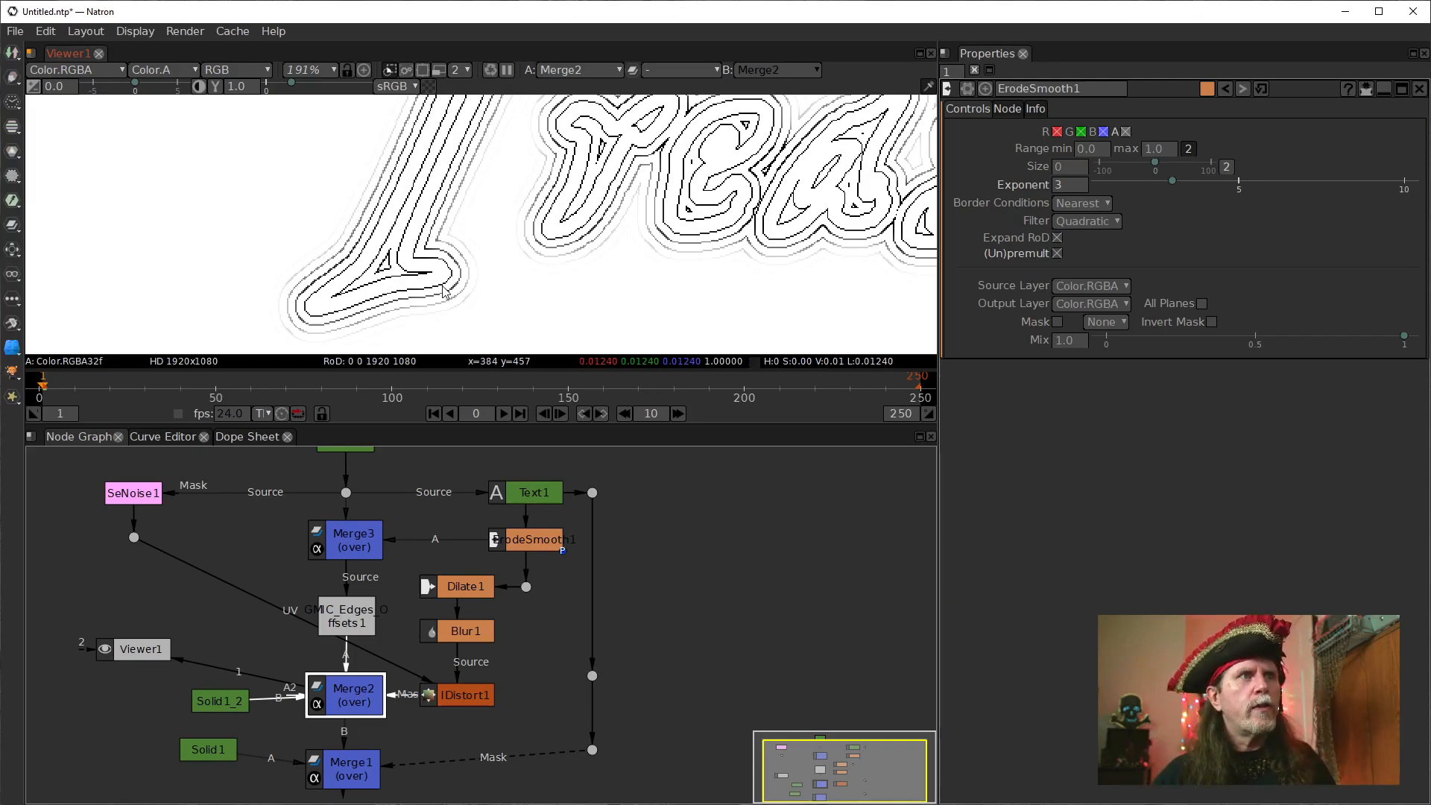
Open the settings of the IDistort1 node.
left_click(456, 697)
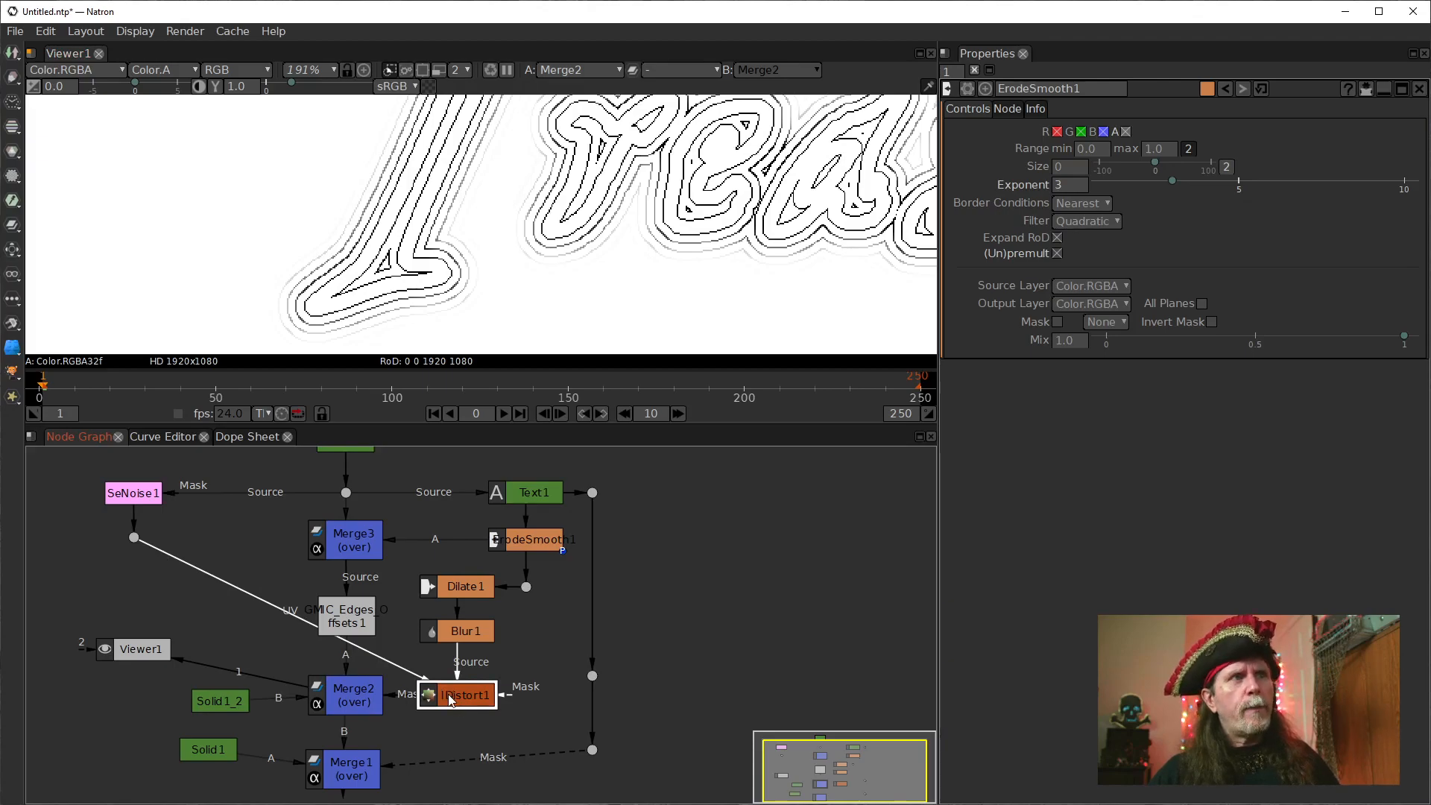
double_click(450, 697)
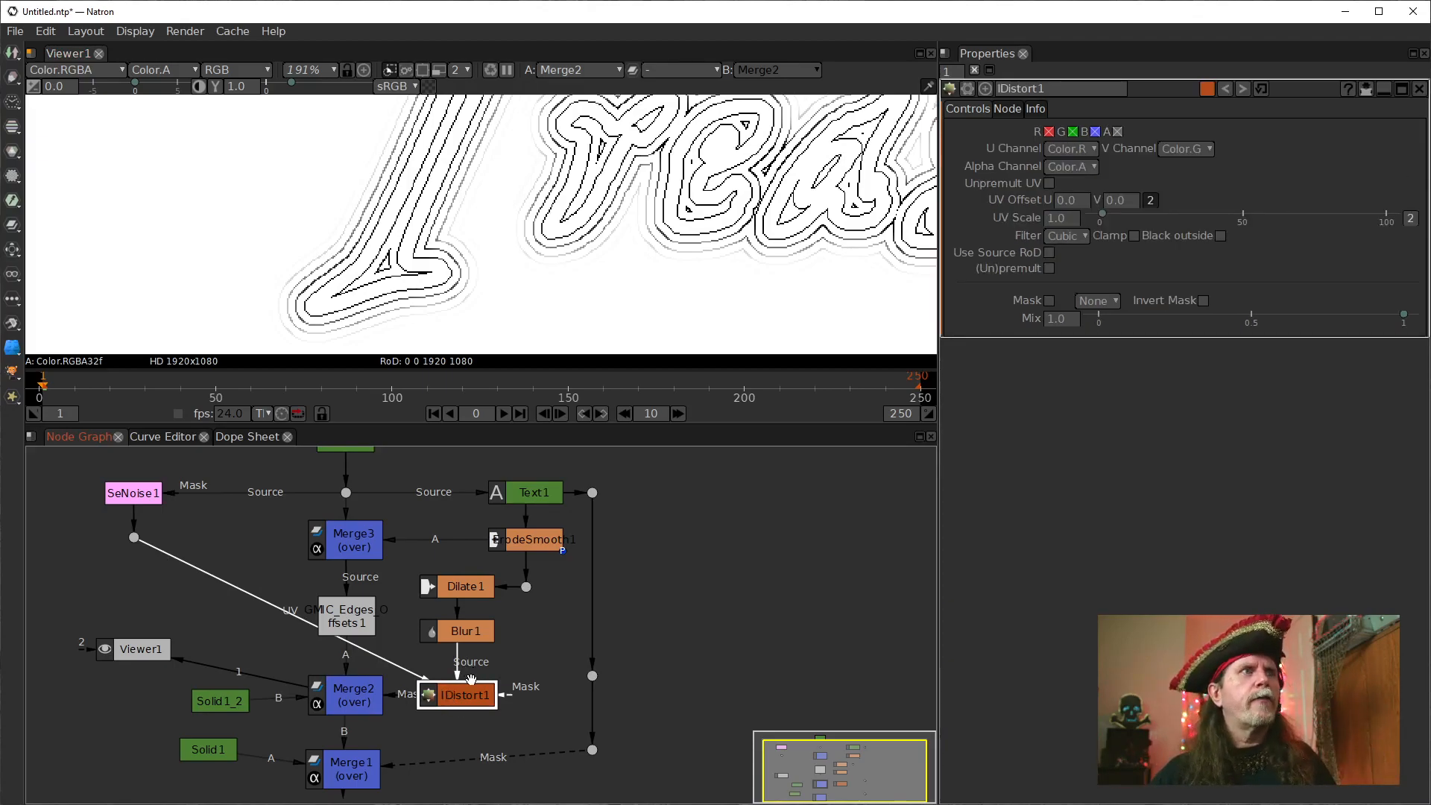
left_click_drag(476, 691, 495, 665)
Try Merge2 with its inputs swapped: Solid1_2 into A and GMIC_Edges_Offsets1 into B.
left_click_drag(253, 663, 324, 667)
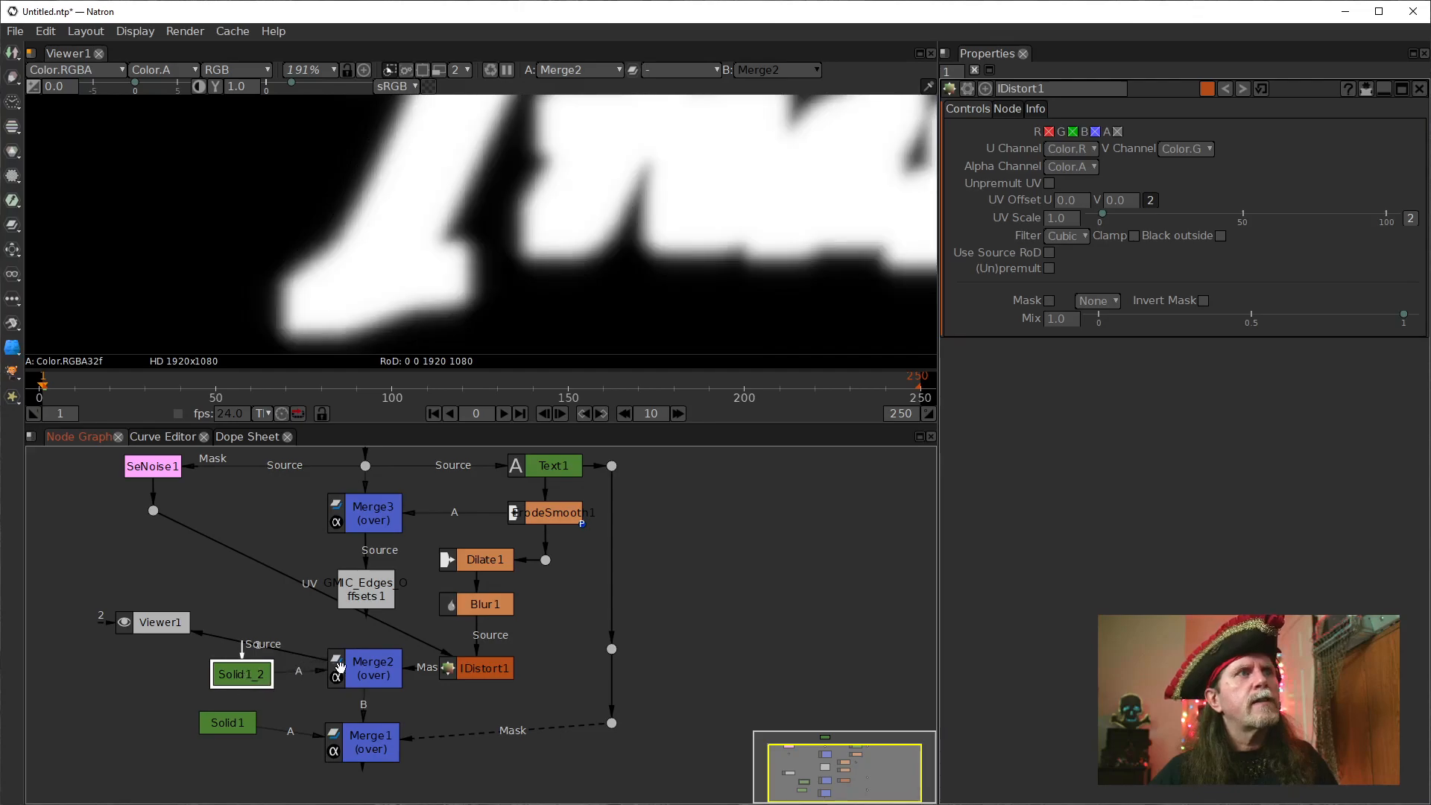
left_click(345, 662)
left_click_drag(384, 628, 367, 600)
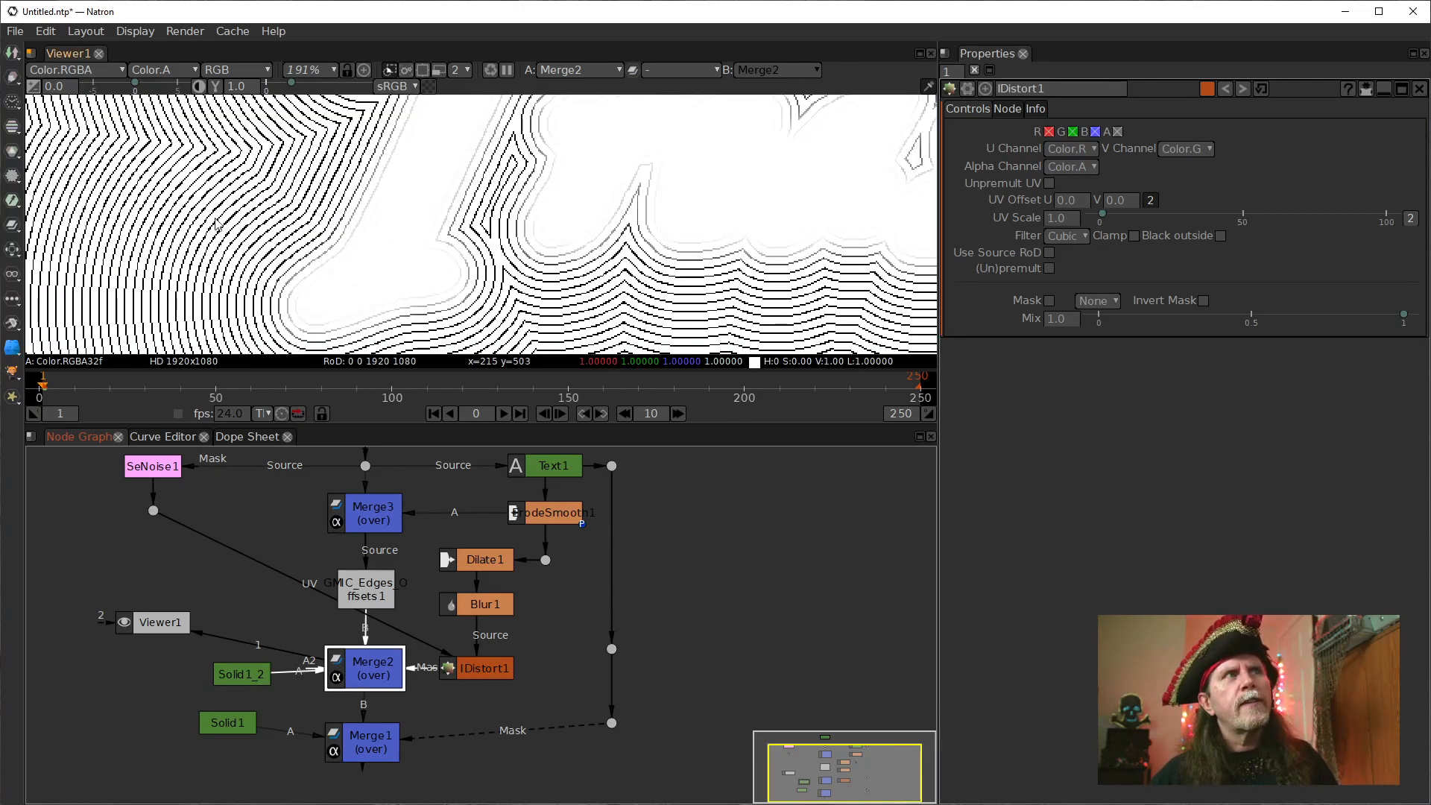
Reconnect Merge2 with Solid1_2 in B and GMIC_Edges_Offsets1 in A, and check the contour lines around the lettering.
left_click(360, 626)
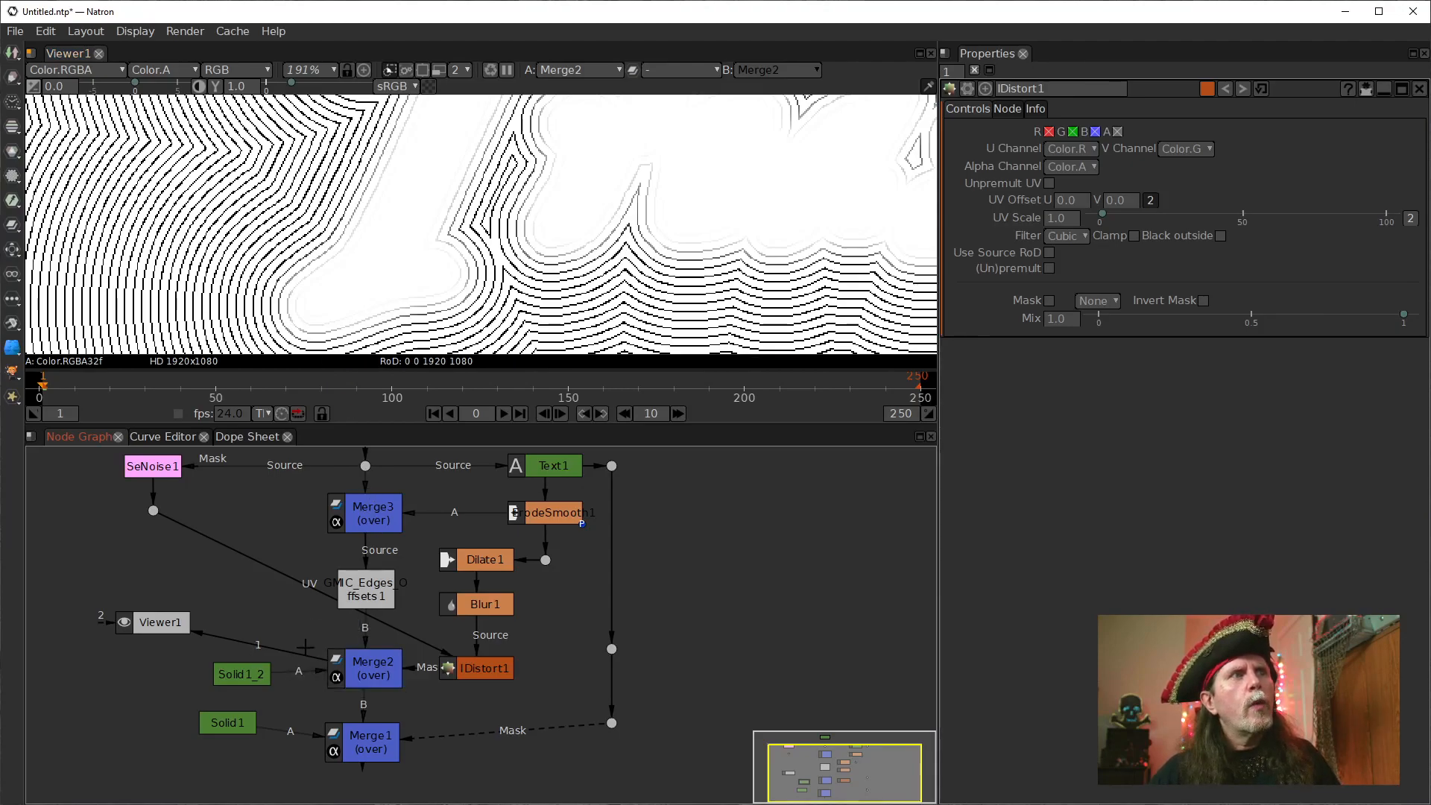
left_click_drag(370, 634, 237, 675)
left_click(359, 674)
left_click_drag(547, 222, 449, 225)
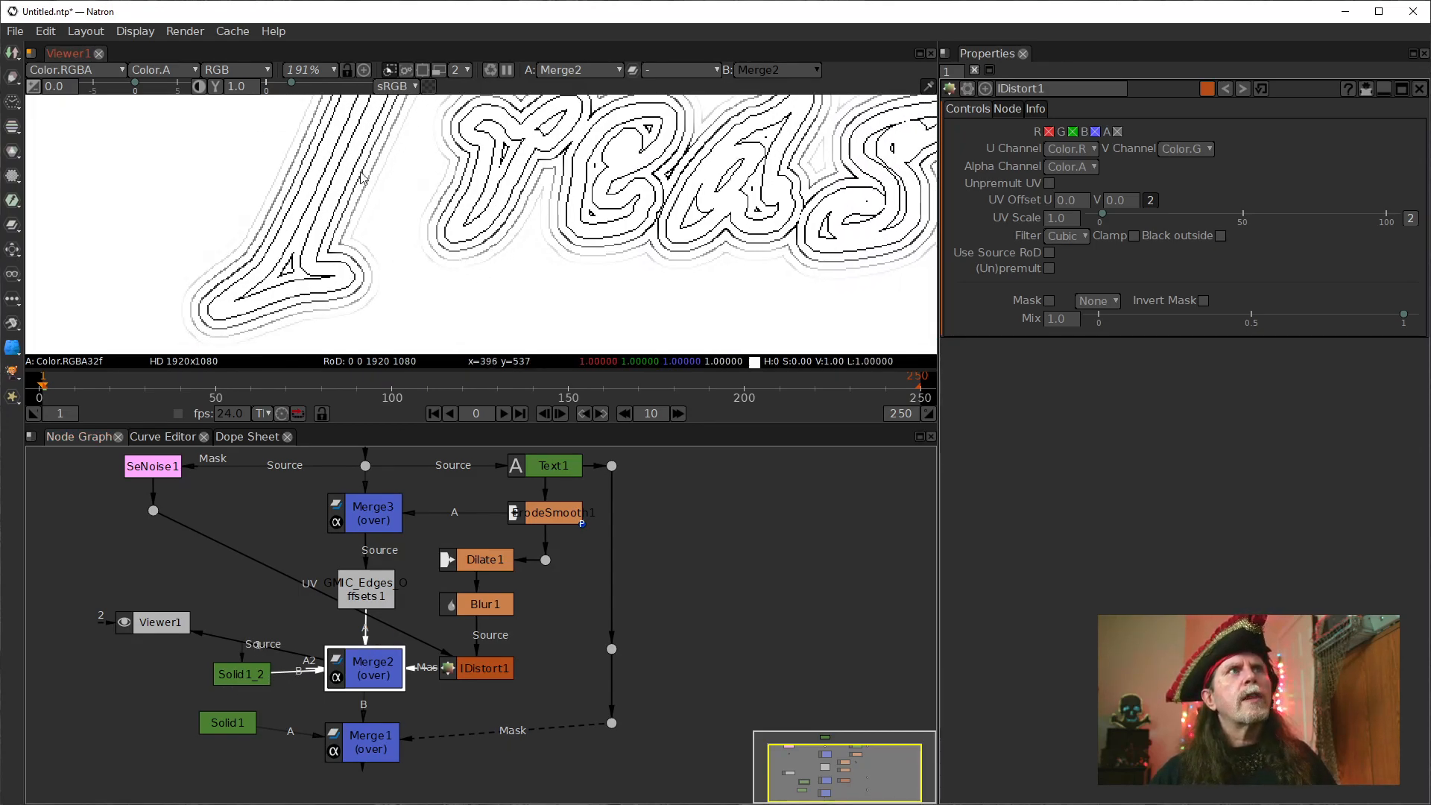
scroll(729, 255, "down", 5)
scroll(729, 255, "up", 4)
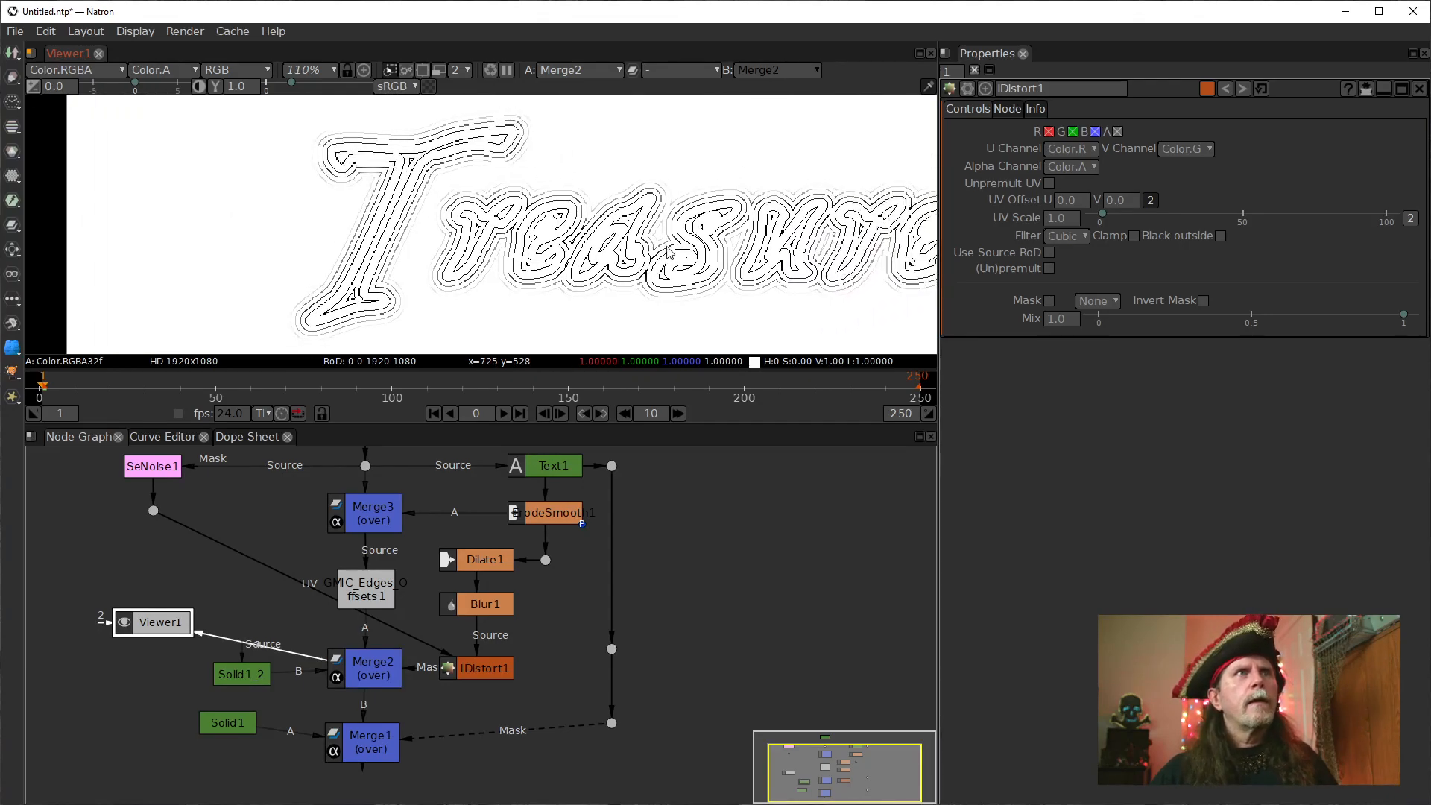
scroll(535, 235, "down", 5)
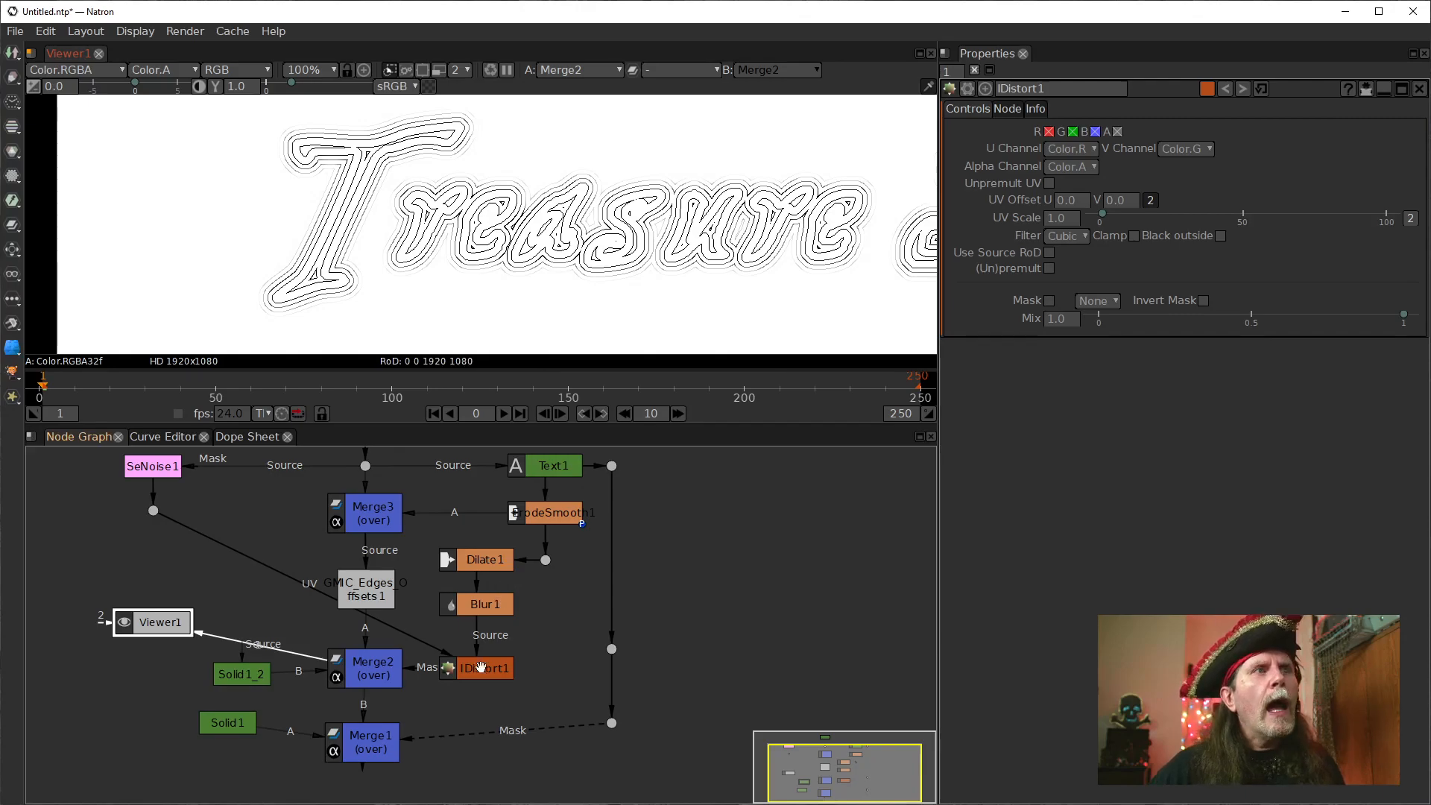
Tidy the node graph: level Solid1_2 with Merge2, tuck IDistort1 under Blur1, put Viewer1 below Solid1, and align the UV dot with IDistort1.
left_click_drag(242, 675, 264, 663)
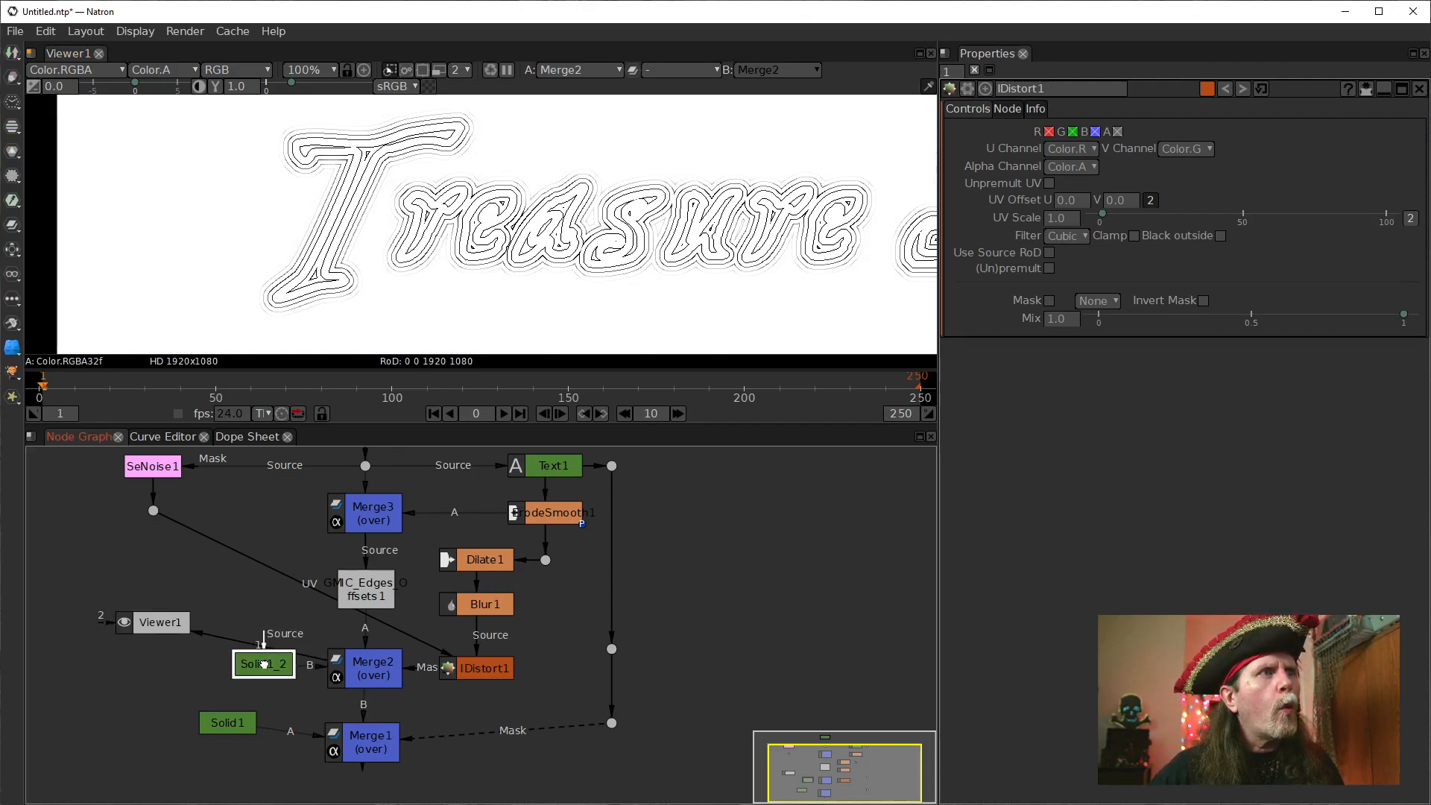
left_click_drag(152, 508, 146, 549)
left_click_drag(483, 669, 484, 637)
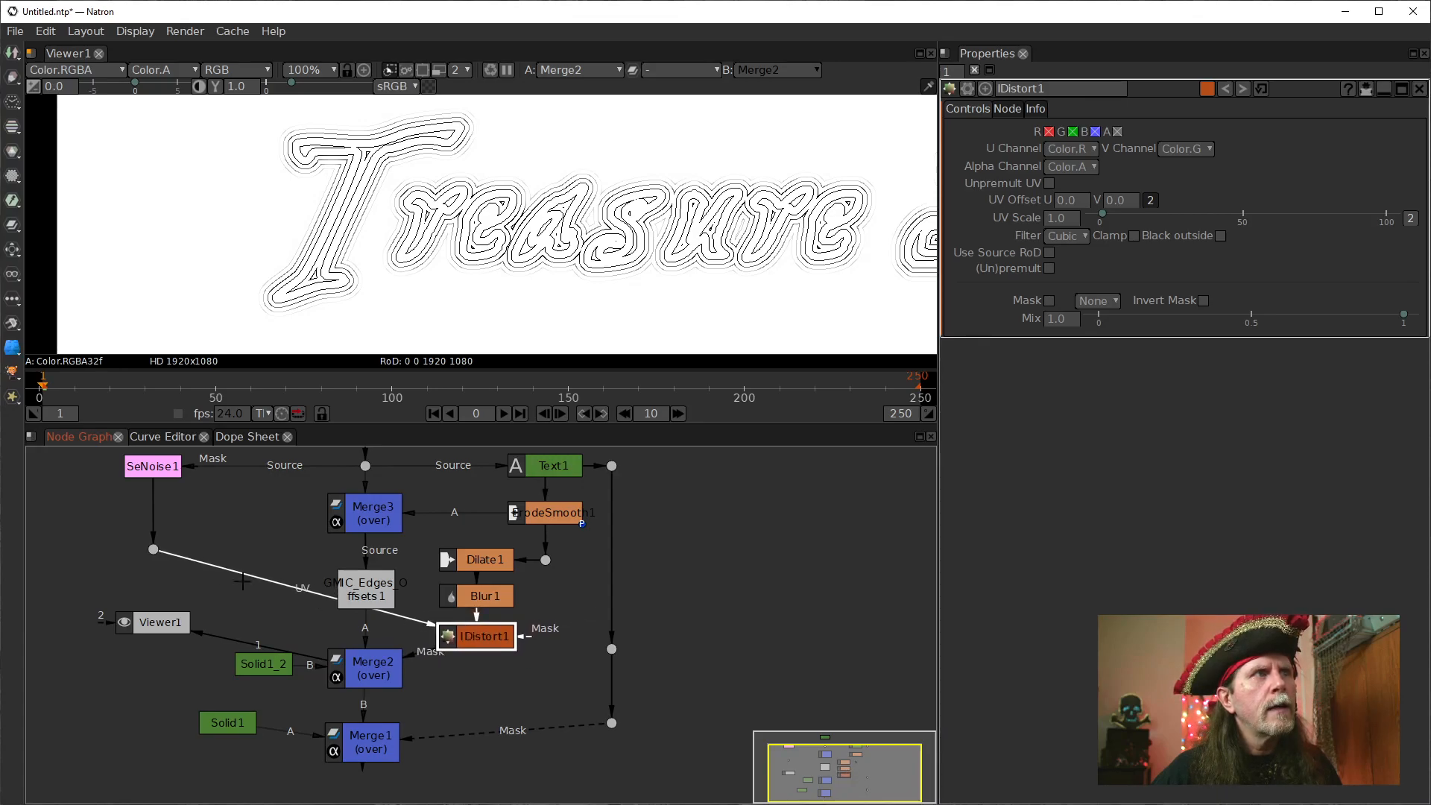
left_click_drag(153, 551, 239, 779)
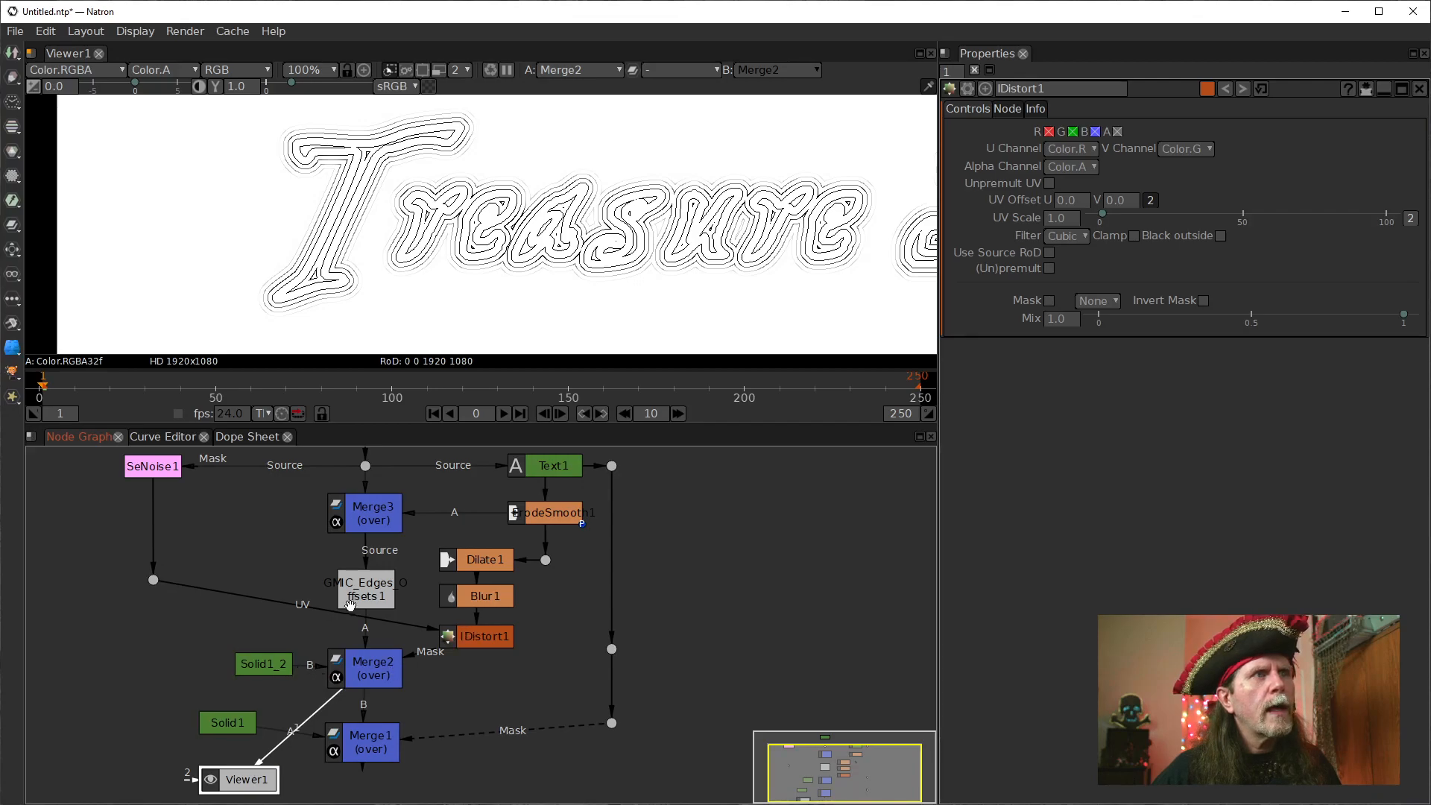
left_click_drag(153, 580, 154, 635)
left_click_drag(486, 643, 476, 599)
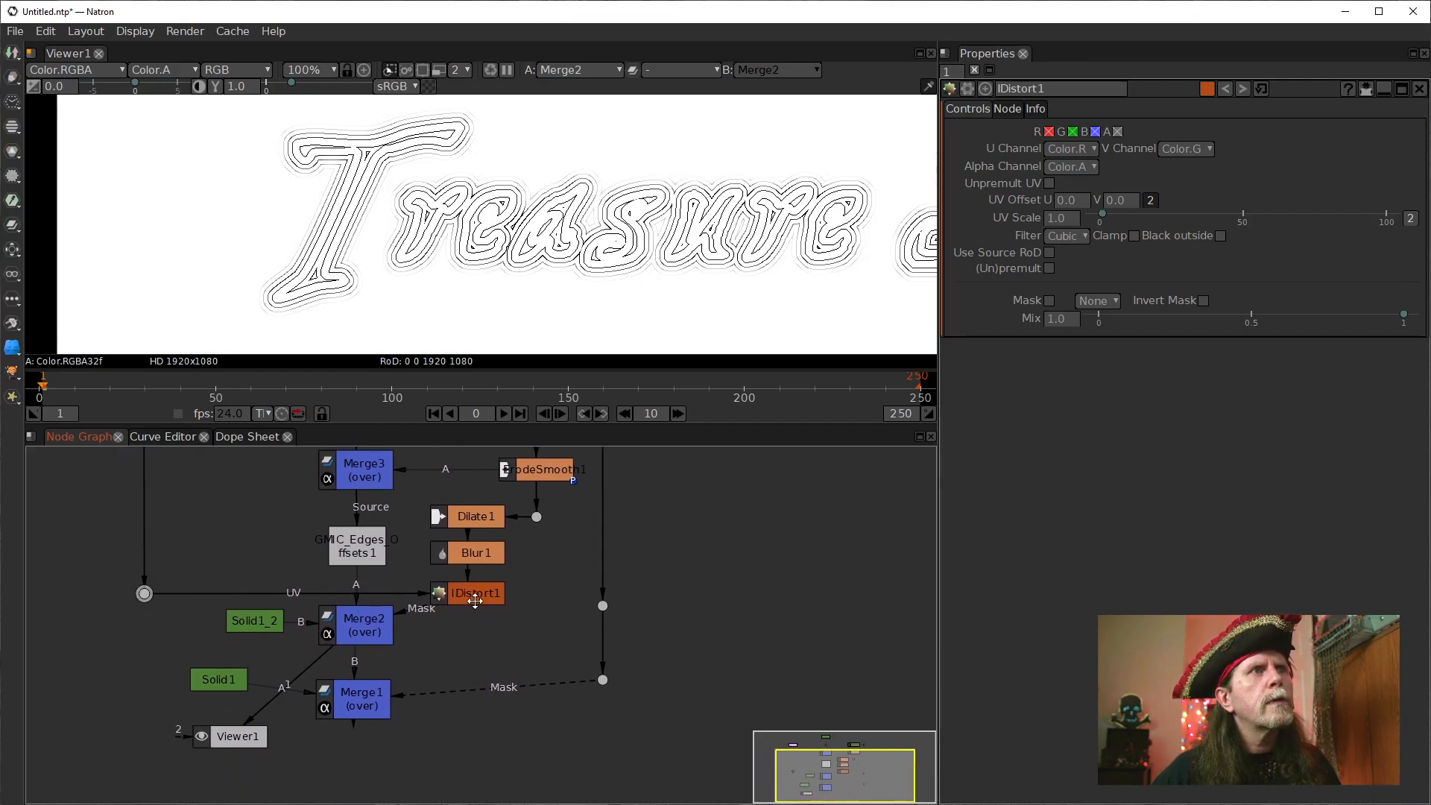
Insert a Dot between IDistort1 and Merge2's Mask input, placed directly below IDistort1.
left_click(468, 599)
key("shift+period")
left_click_drag(469, 634, 469, 623)
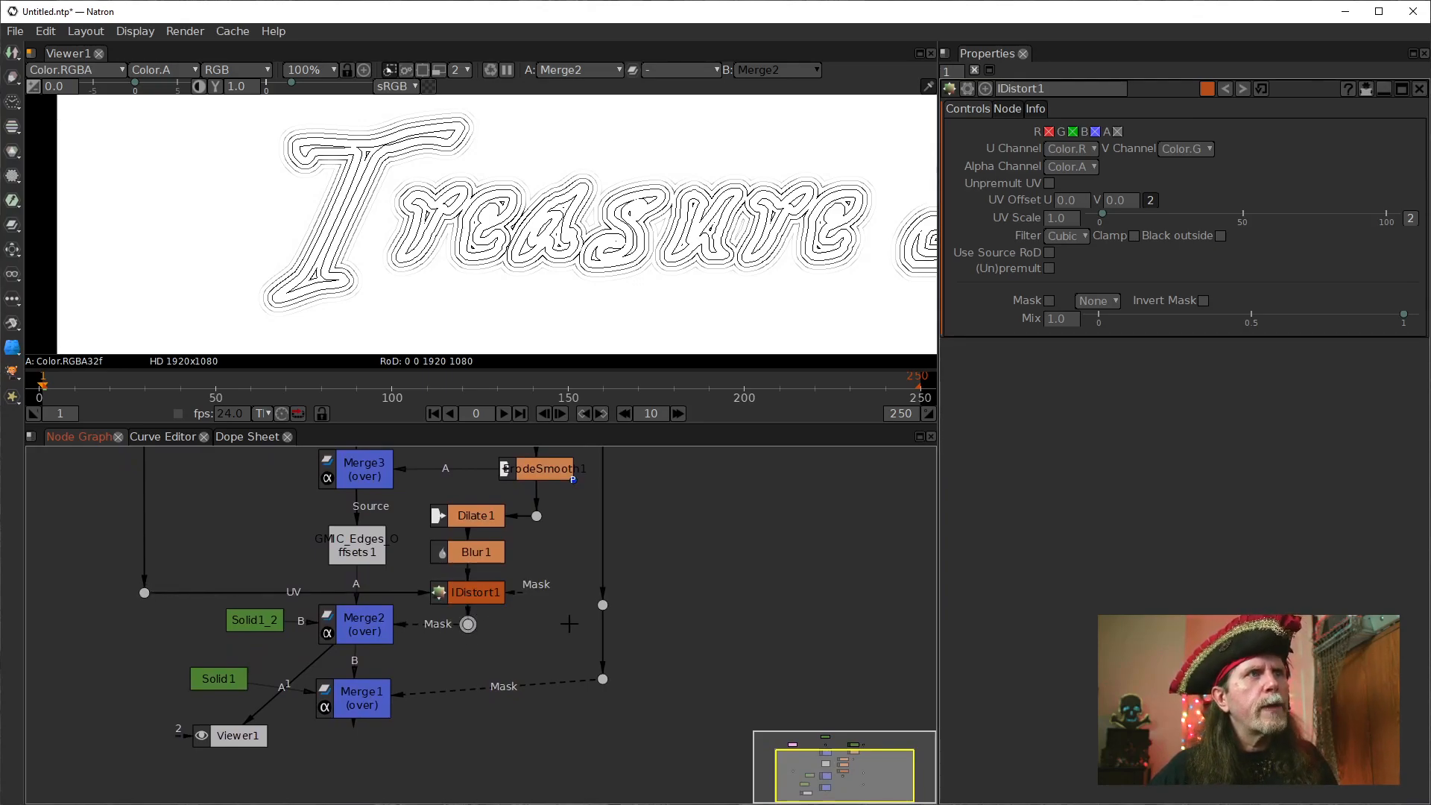
Move Merge2 slightly down and align the mask dot and Solid1_2 horizontally with it.
left_click_drag(568, 622, 643, 596)
left_click(422, 599)
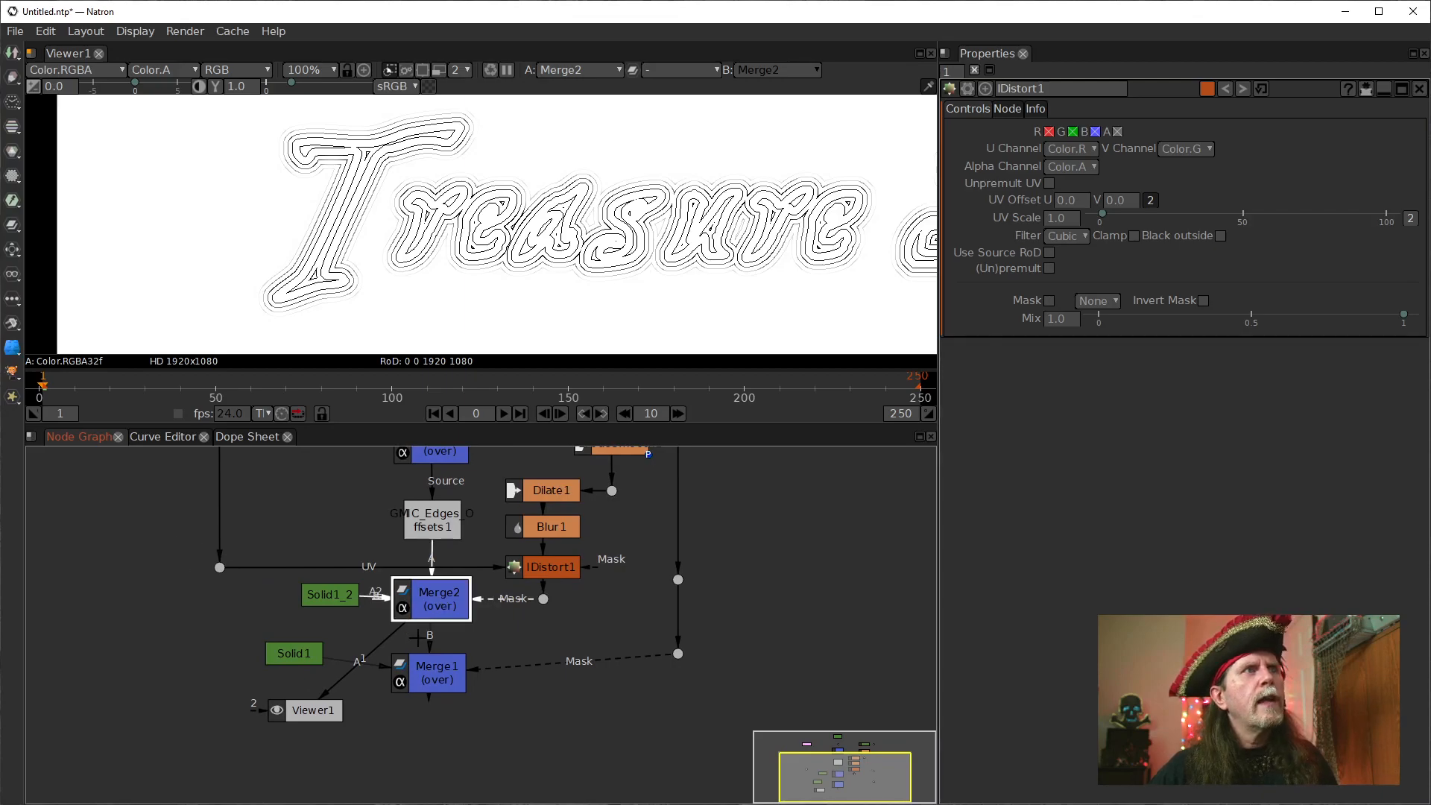
left_click_drag(446, 600, 443, 628)
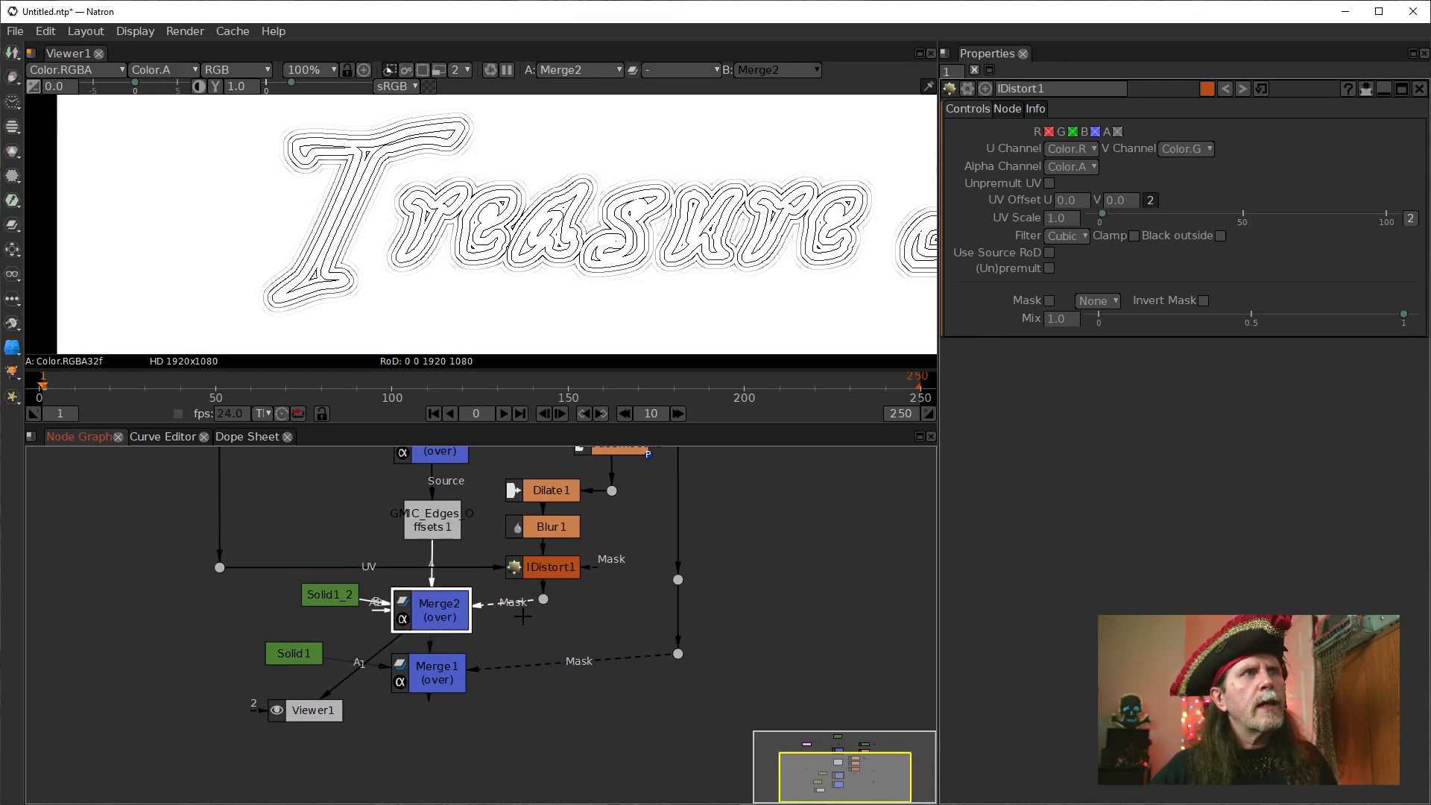
left_click_drag(544, 598, 544, 605)
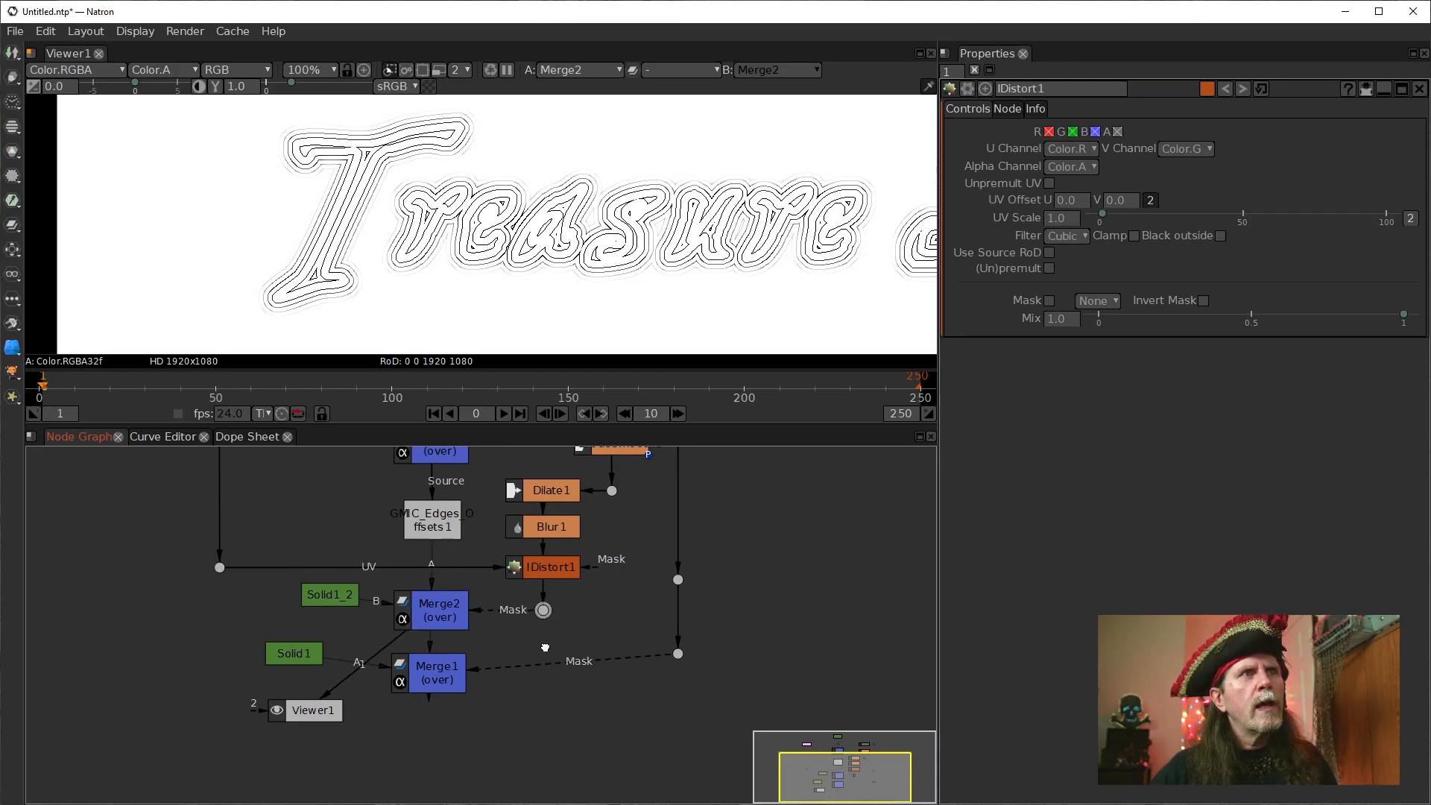
left_click_drag(330, 595, 334, 612)
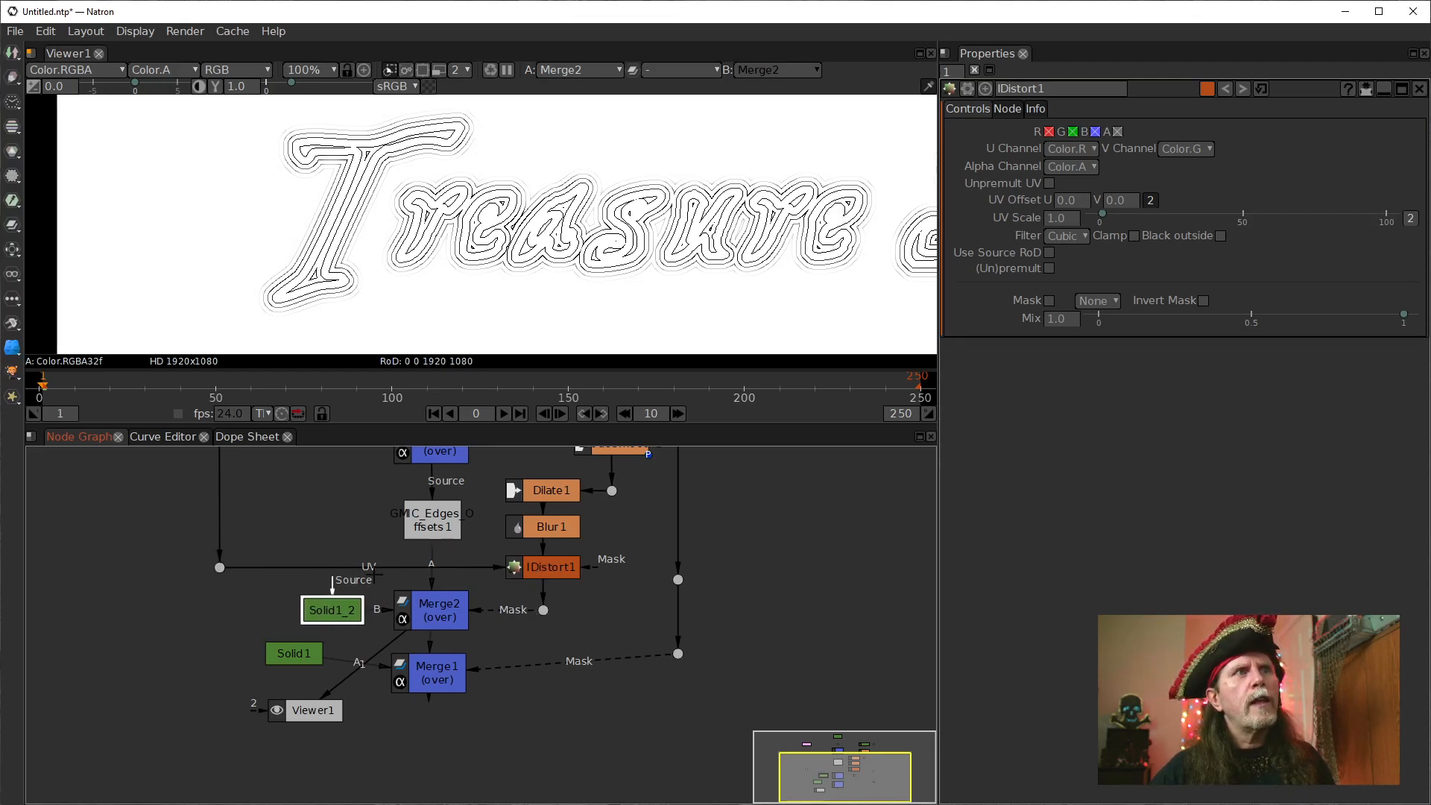
Move Merge1 further below Merge2 and lower the two dots on its mask line to match.
scroll(593, 606, "down", 2)
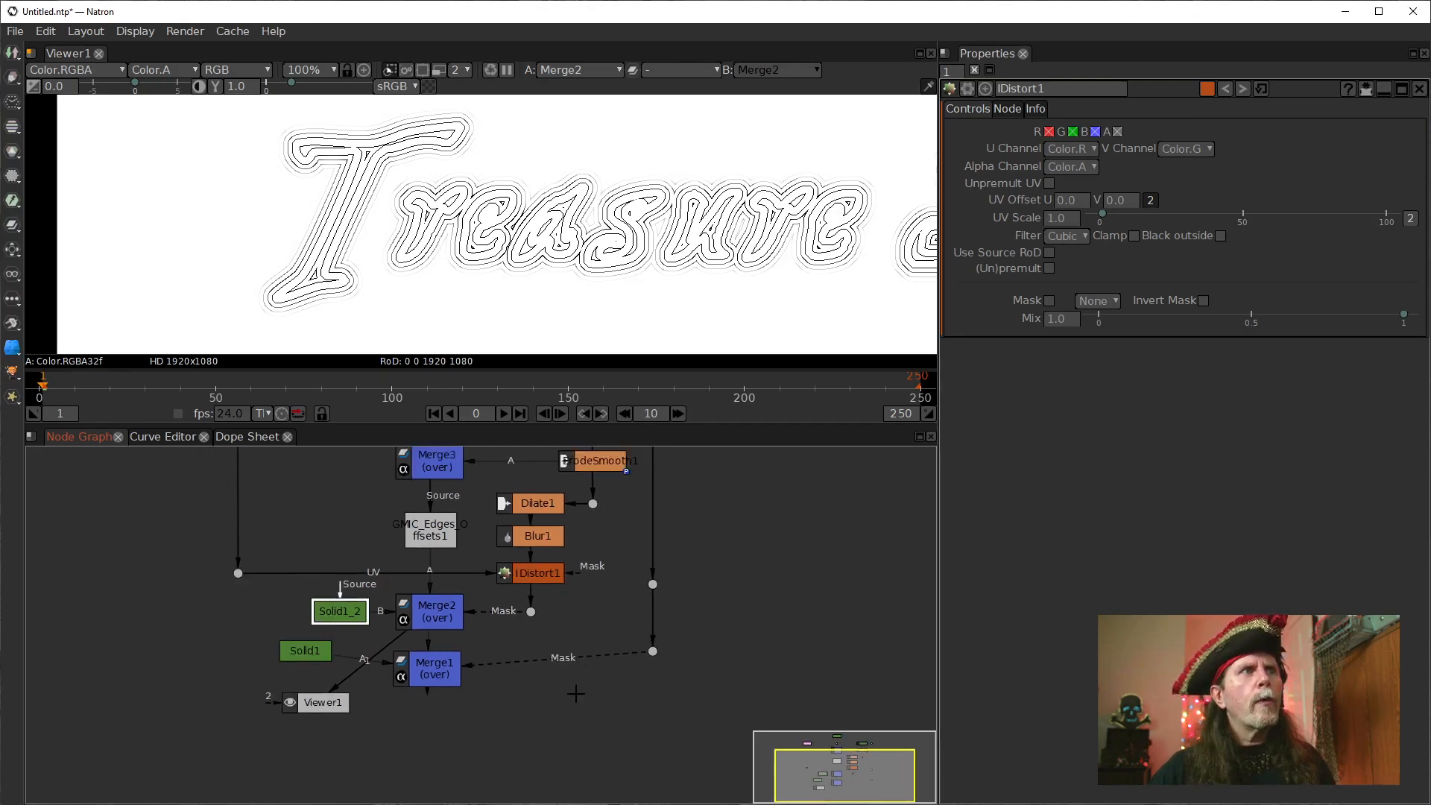
scroll(333, 543, "down", 3)
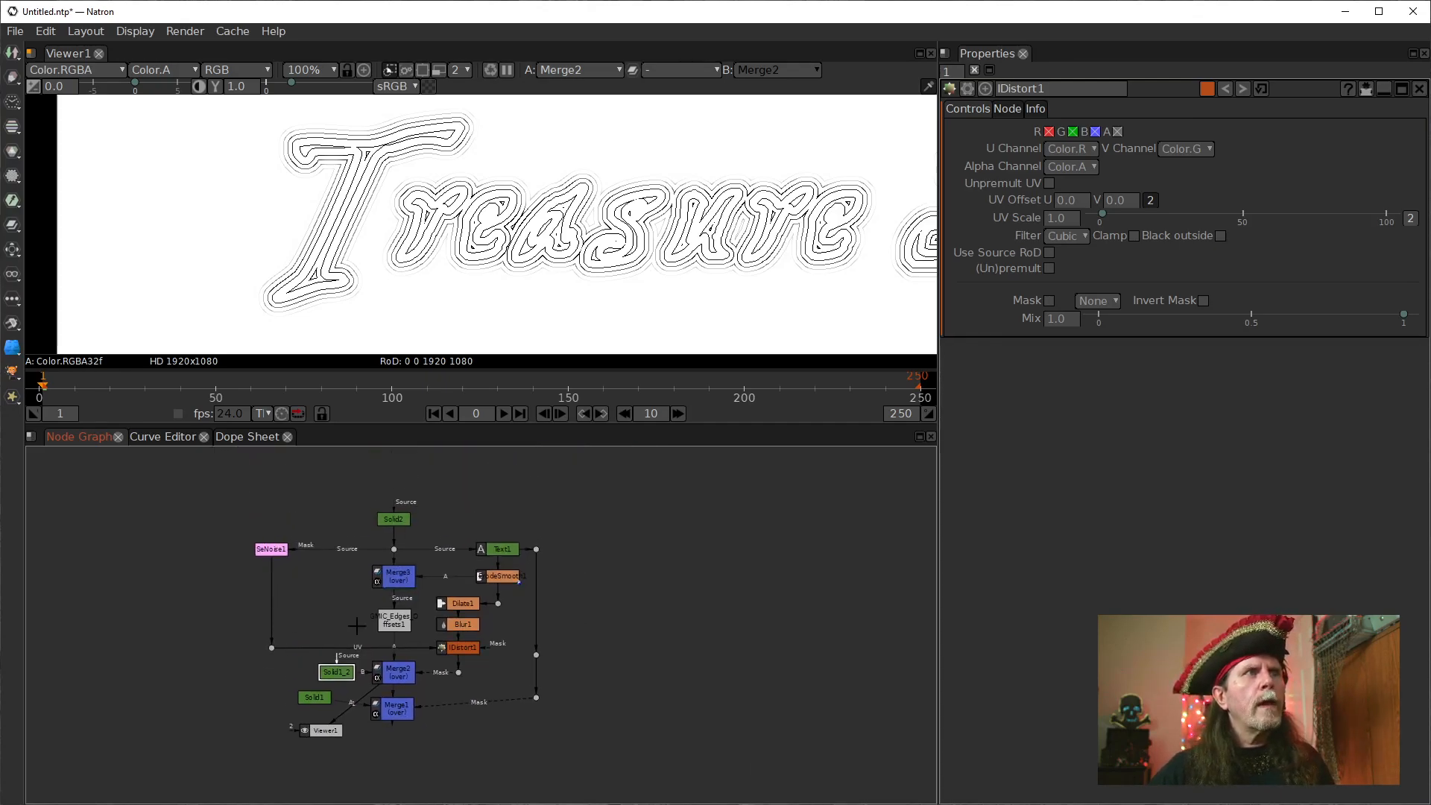
scroll(678, 648, "up", 3)
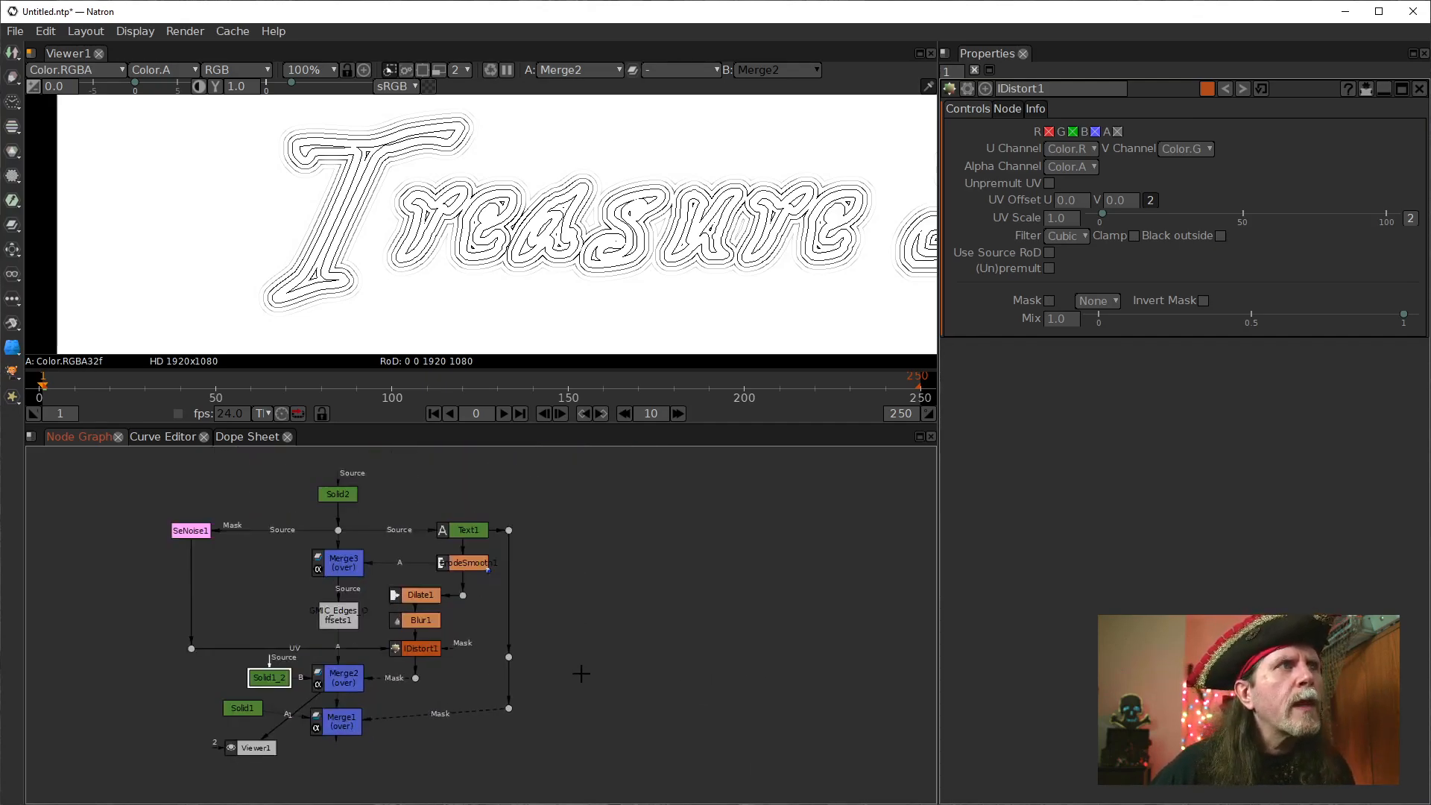
scroll(597, 658, "up", 3)
left_click_drag(599, 639, 539, 652)
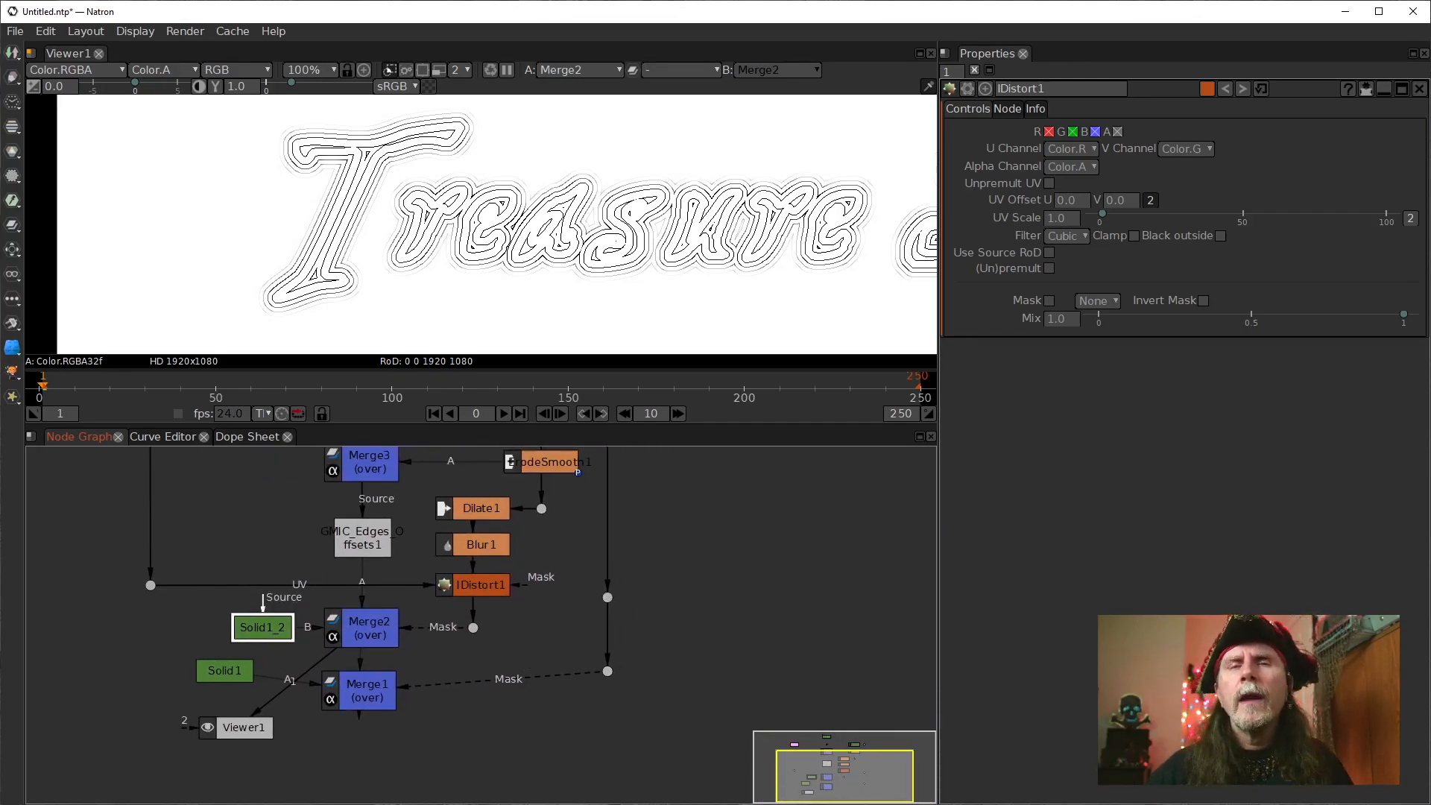
left_click_drag(369, 692, 352, 757)
left_click_drag(609, 670, 606, 744)
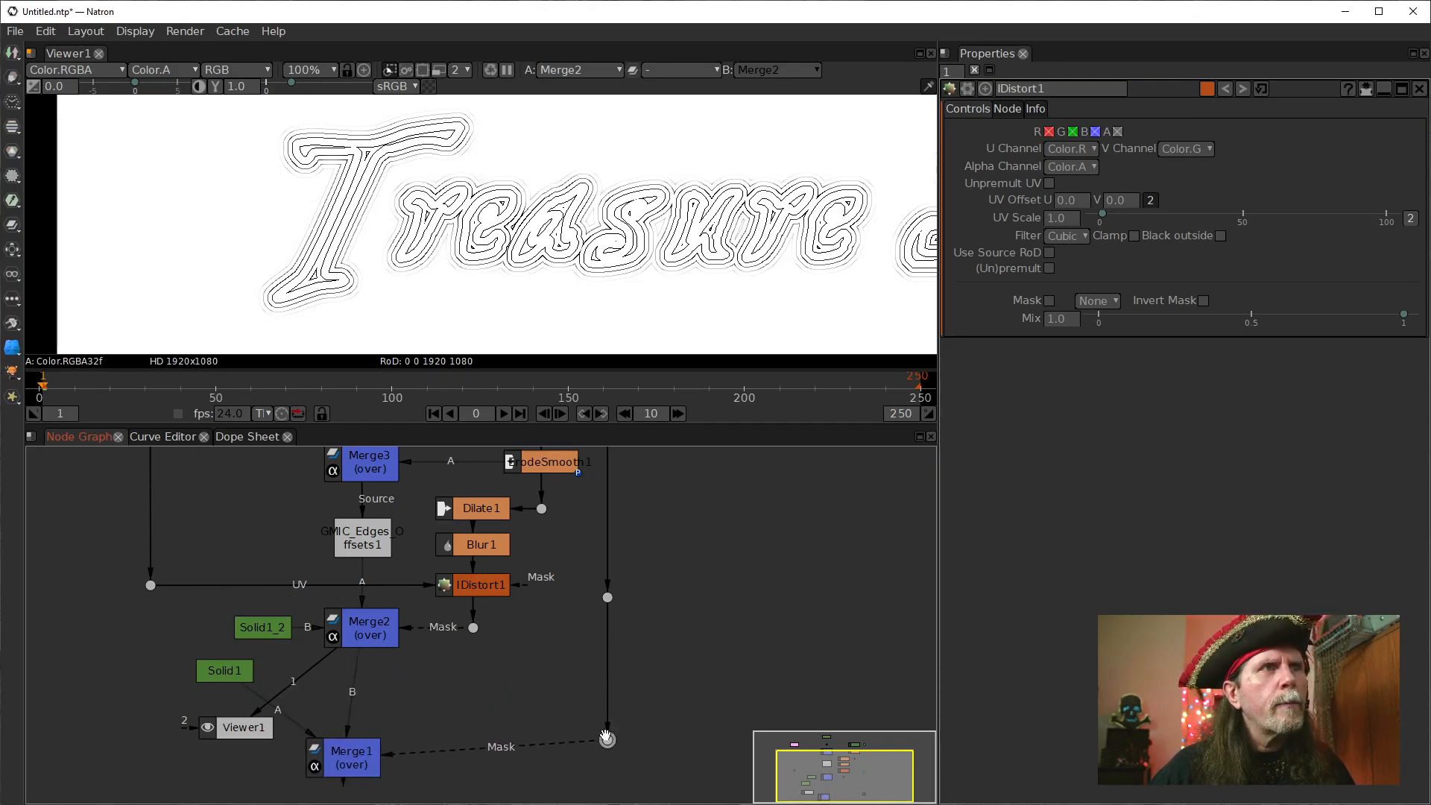
left_click_drag(607, 597, 607, 674)
View the lettering at the upper Merge1 mask dot, the dot below ErodeSmooth1, and ErodeSmooth1 itself.
left_click_drag(664, 529, 590, 673)
left_click_drag(542, 734, 550, 596)
key("1")
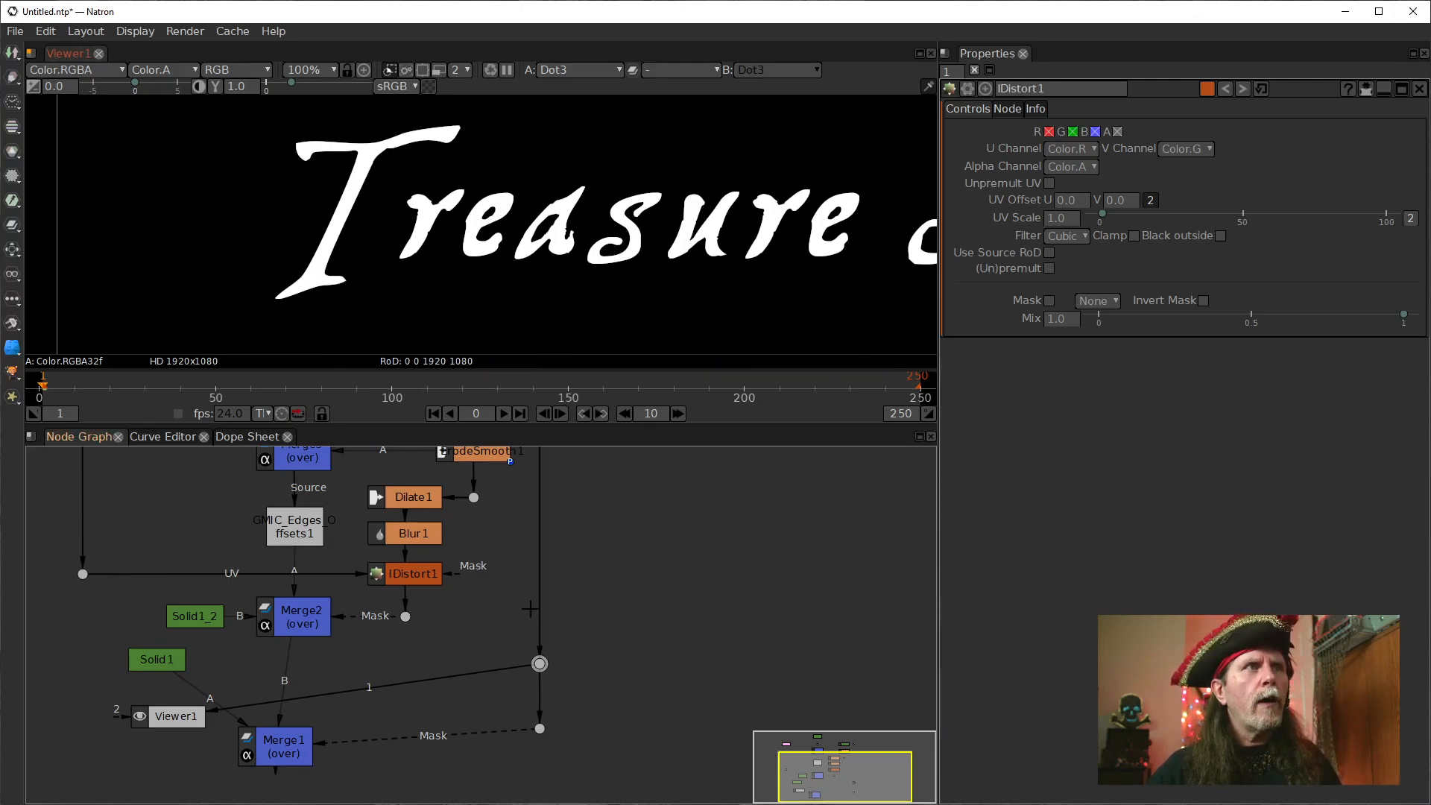
left_click(475, 499)
key("1")
left_click_drag(618, 467, 577, 588)
left_click(449, 579)
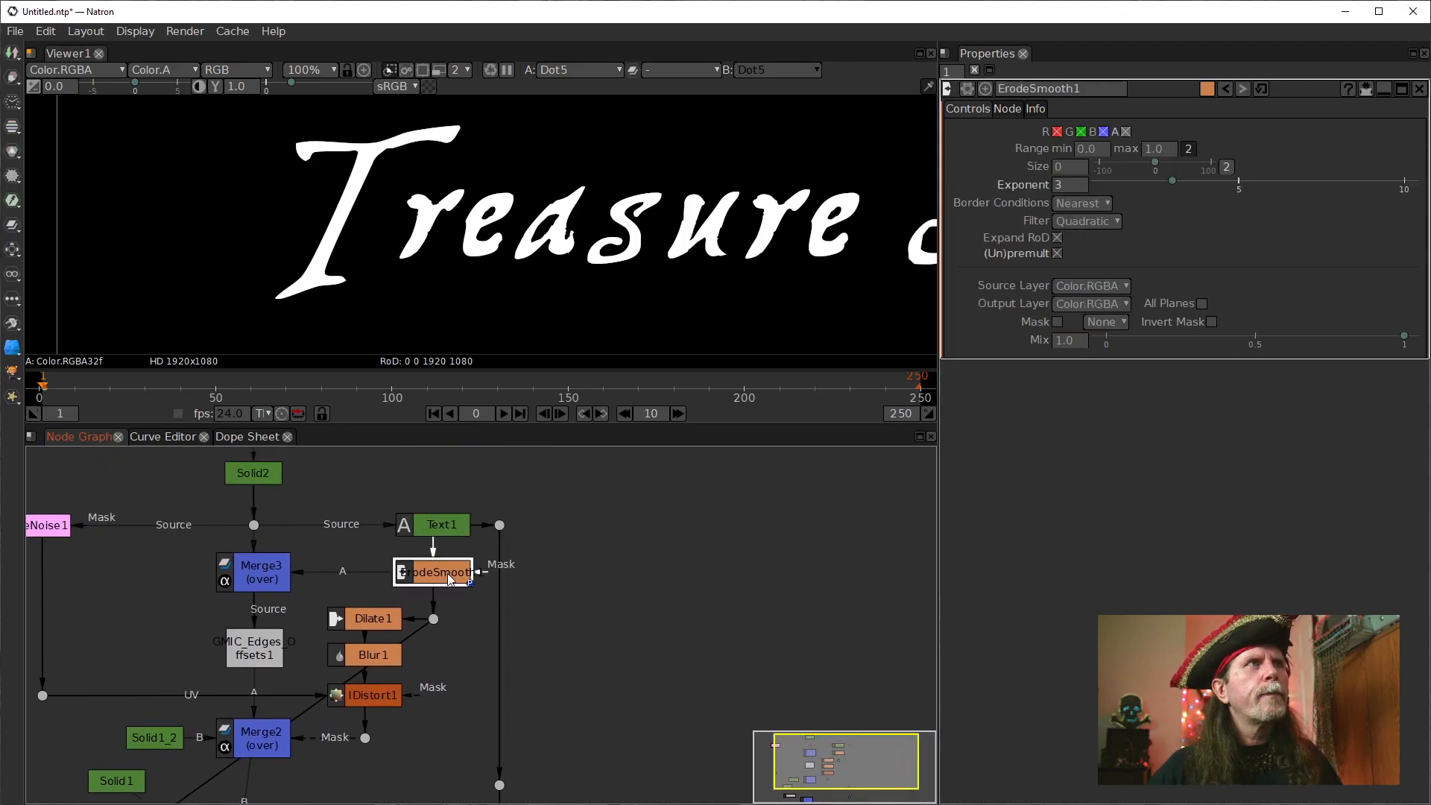
key("1")
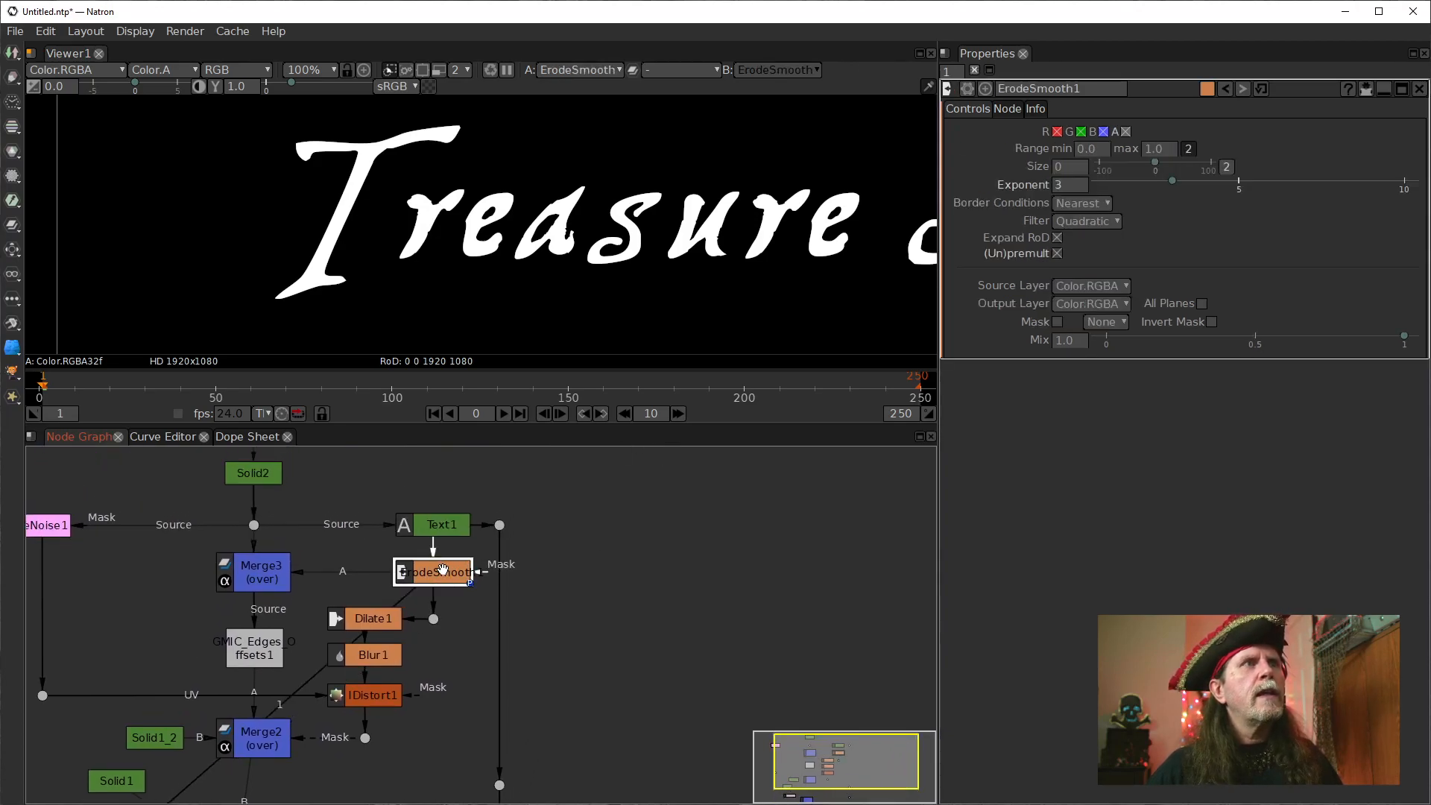
left_click(438, 530)
left_click(450, 573)
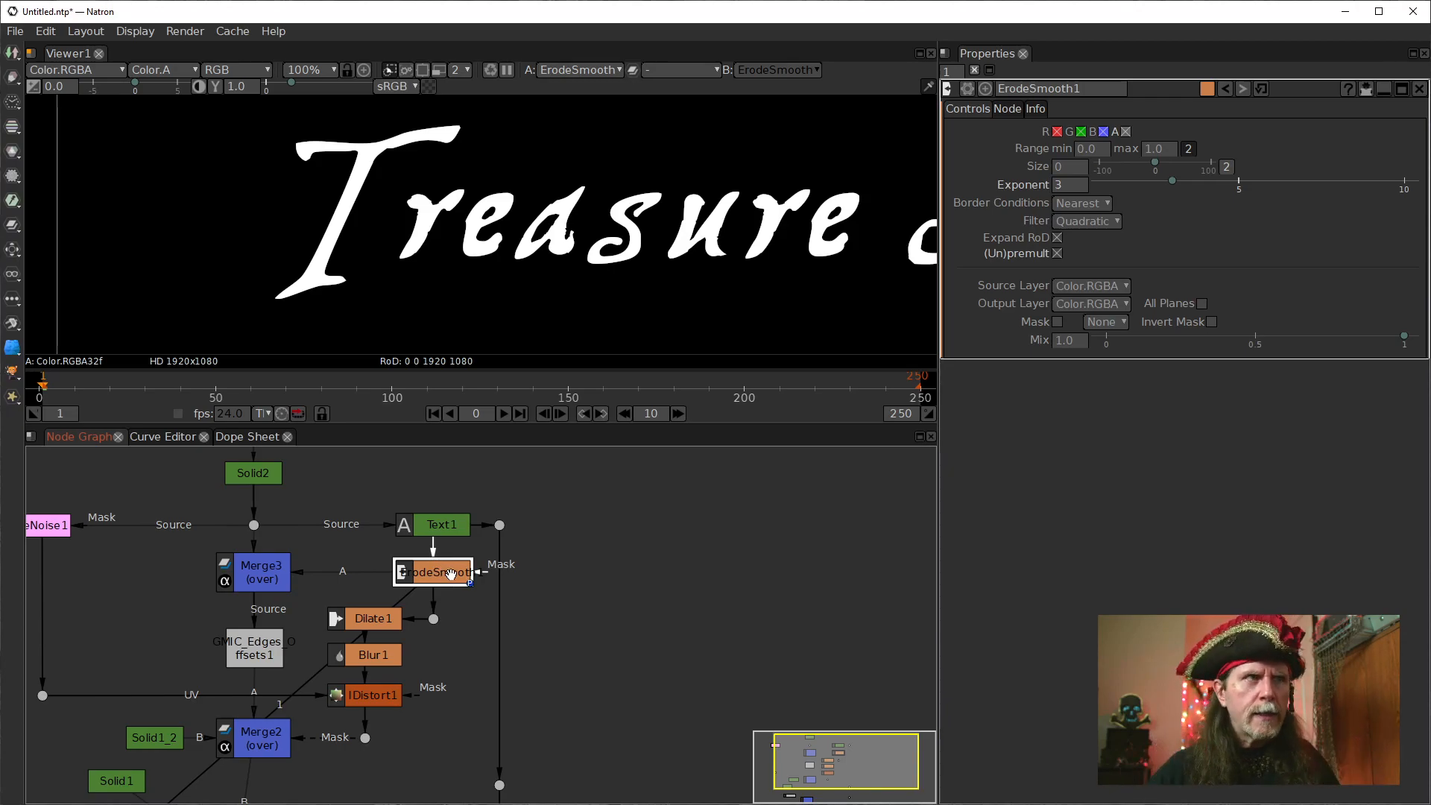
View the dilated lettering from Dilate1, and compare it with the contour lines from Merge2.
left_click(383, 619)
key("1")
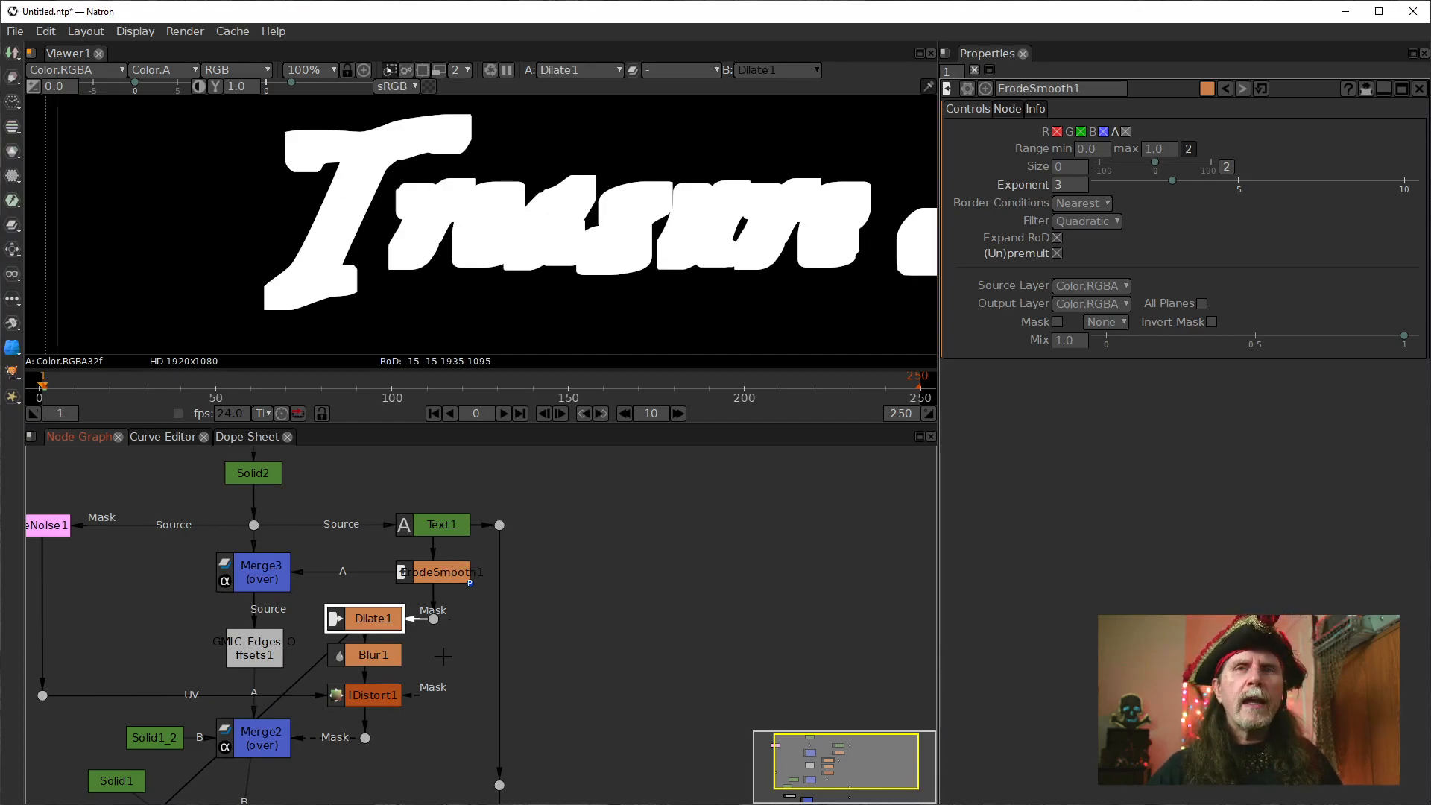
left_click_drag(453, 714, 526, 625)
left_click(343, 650)
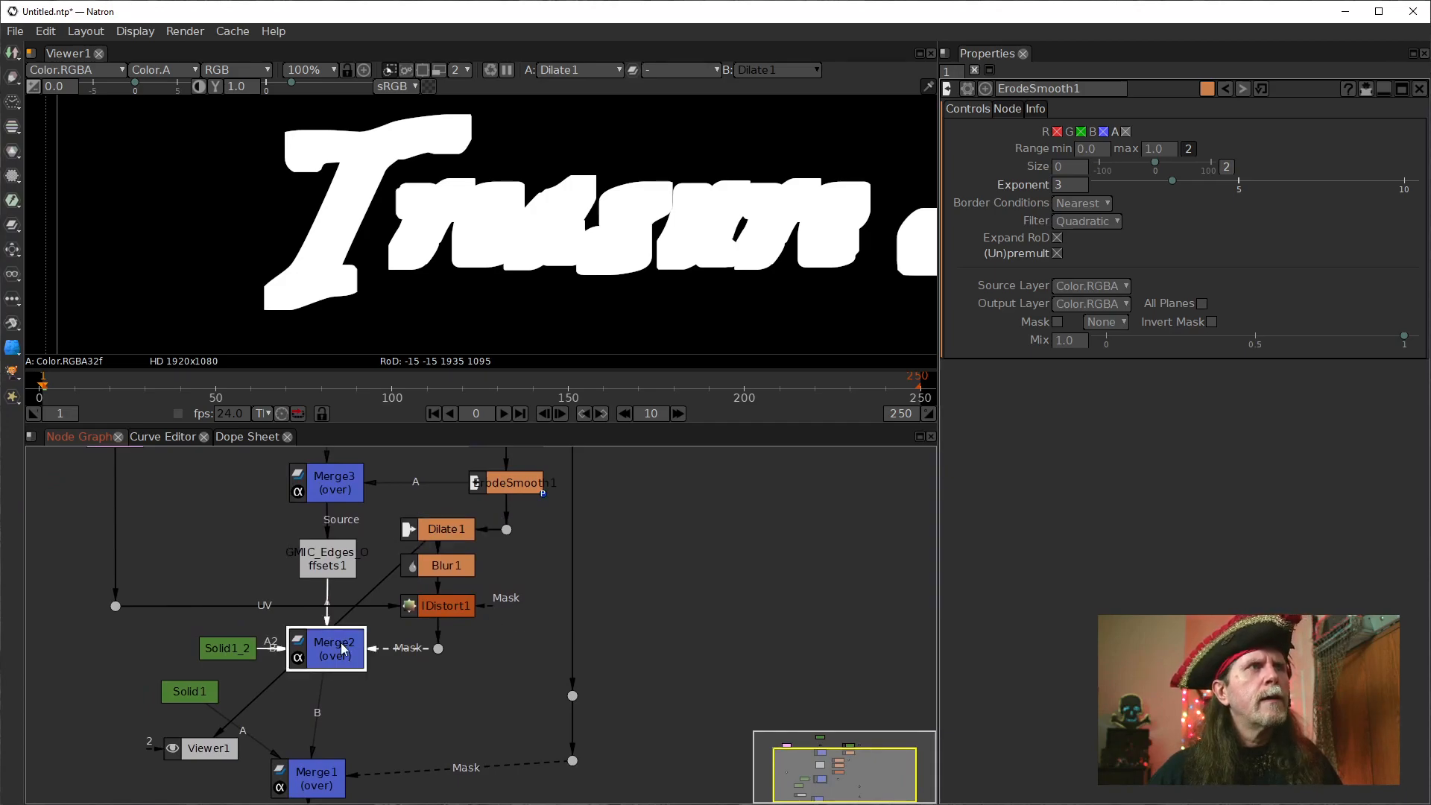
key("1")
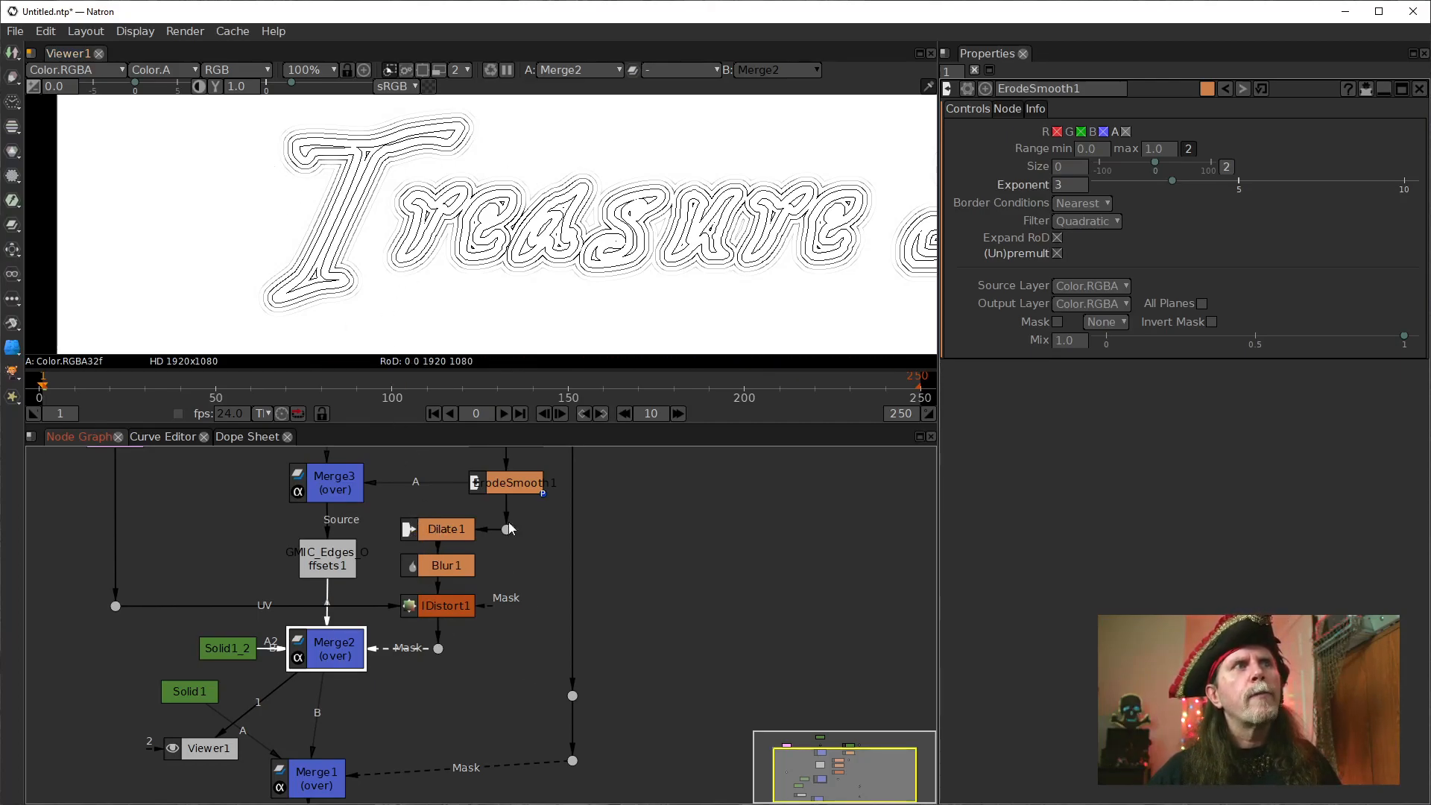
Check Blur1's settings and compare IDistort1's blurred mask with the ErodeSmooth1 lettering in the viewer.
left_click(445, 529)
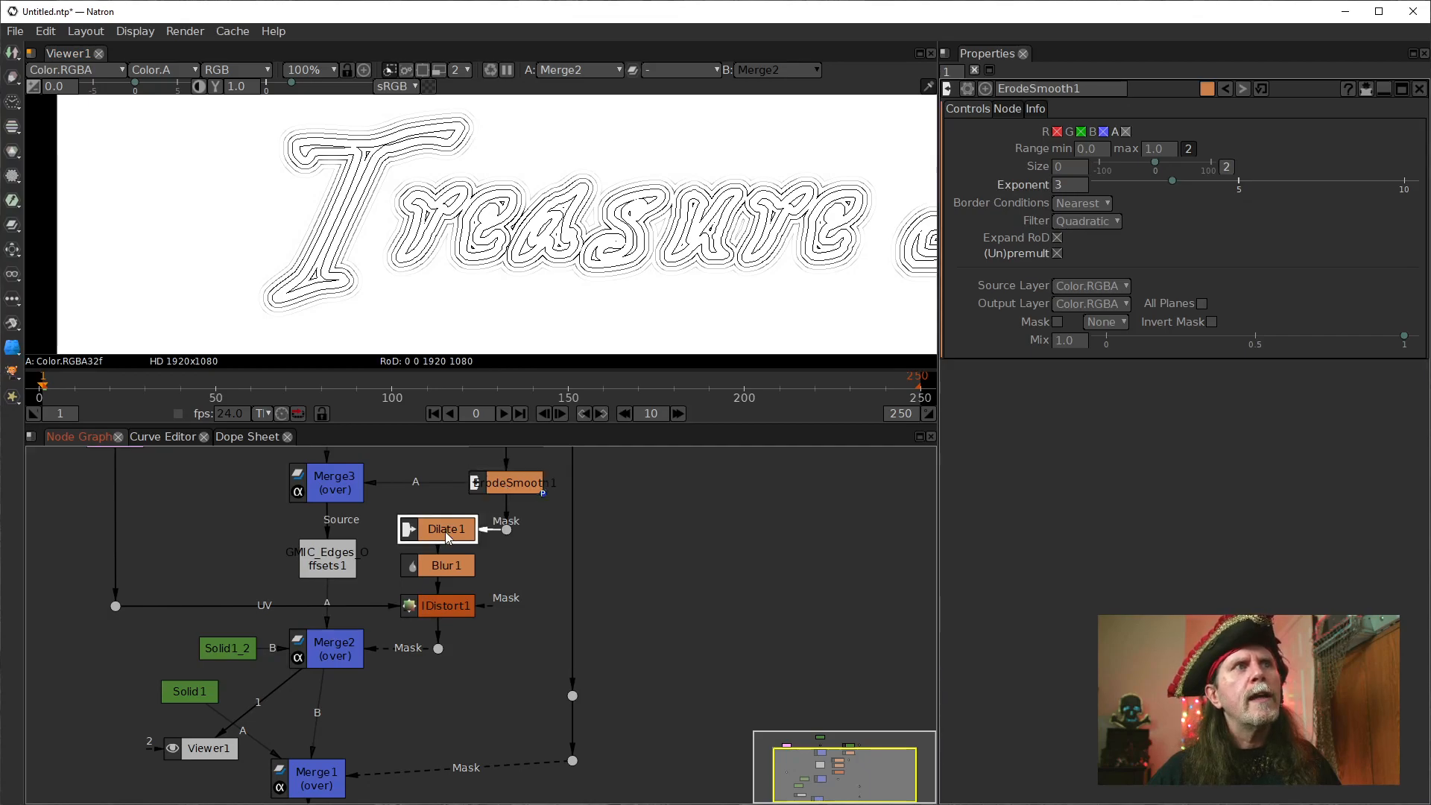
left_click(441, 566)
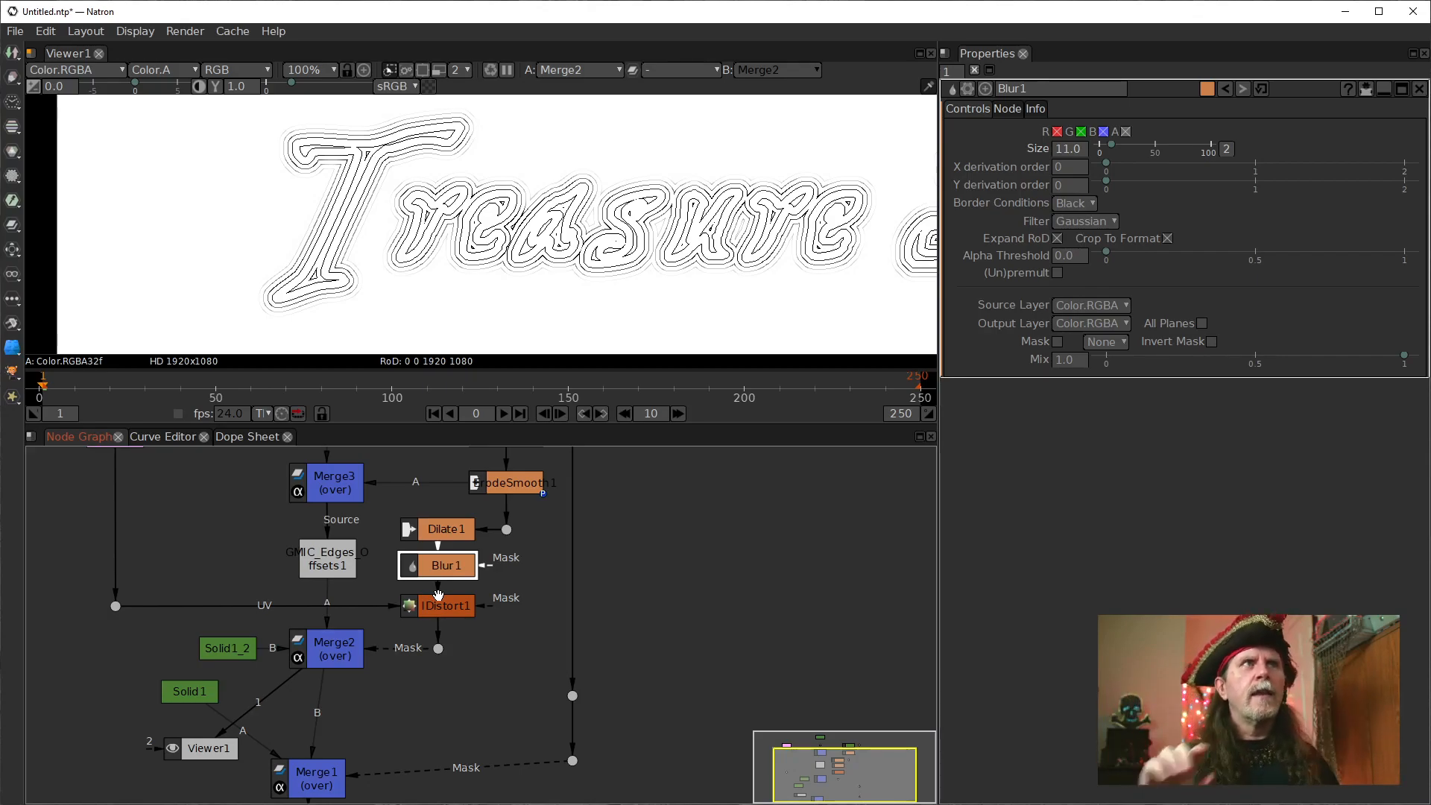
left_click(440, 612)
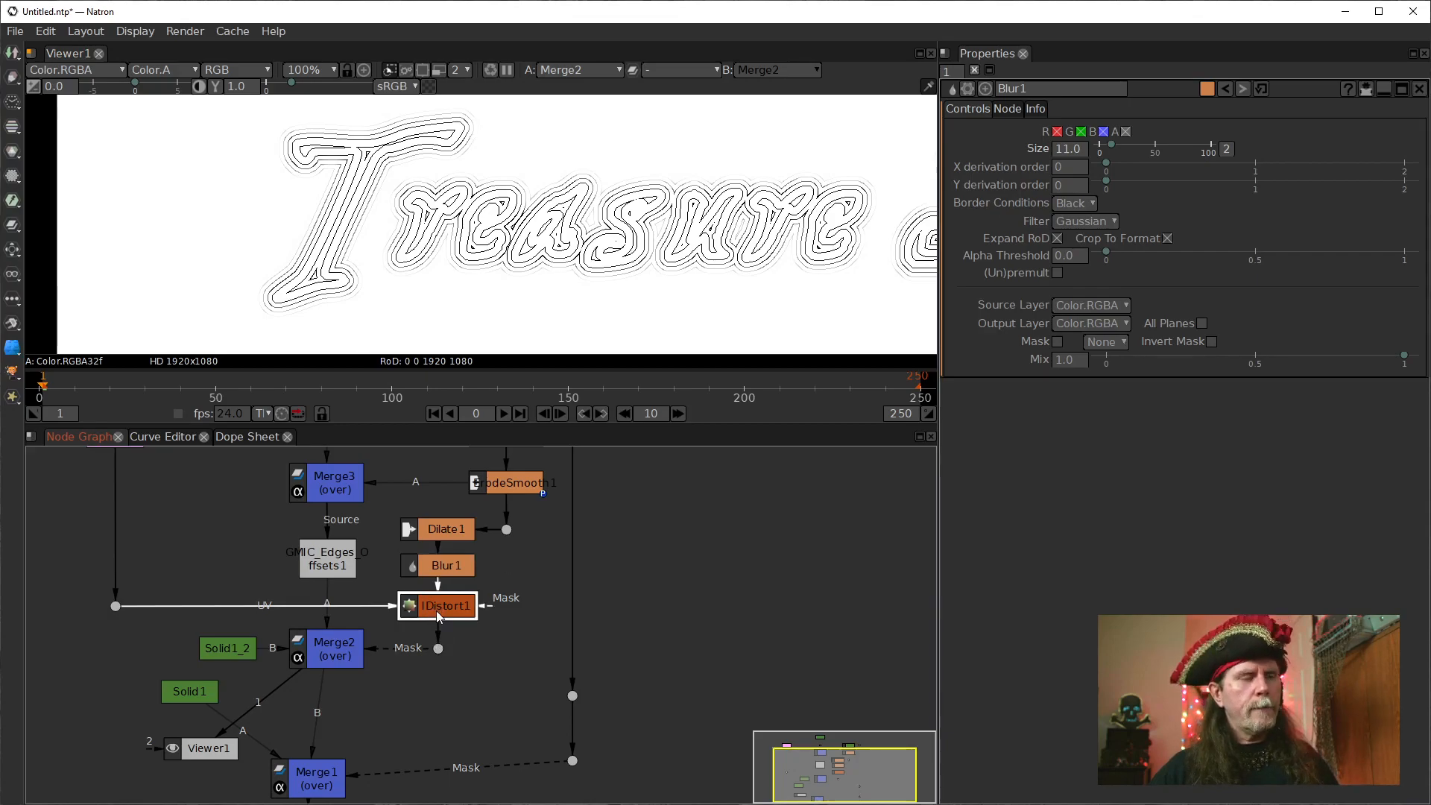
key("1")
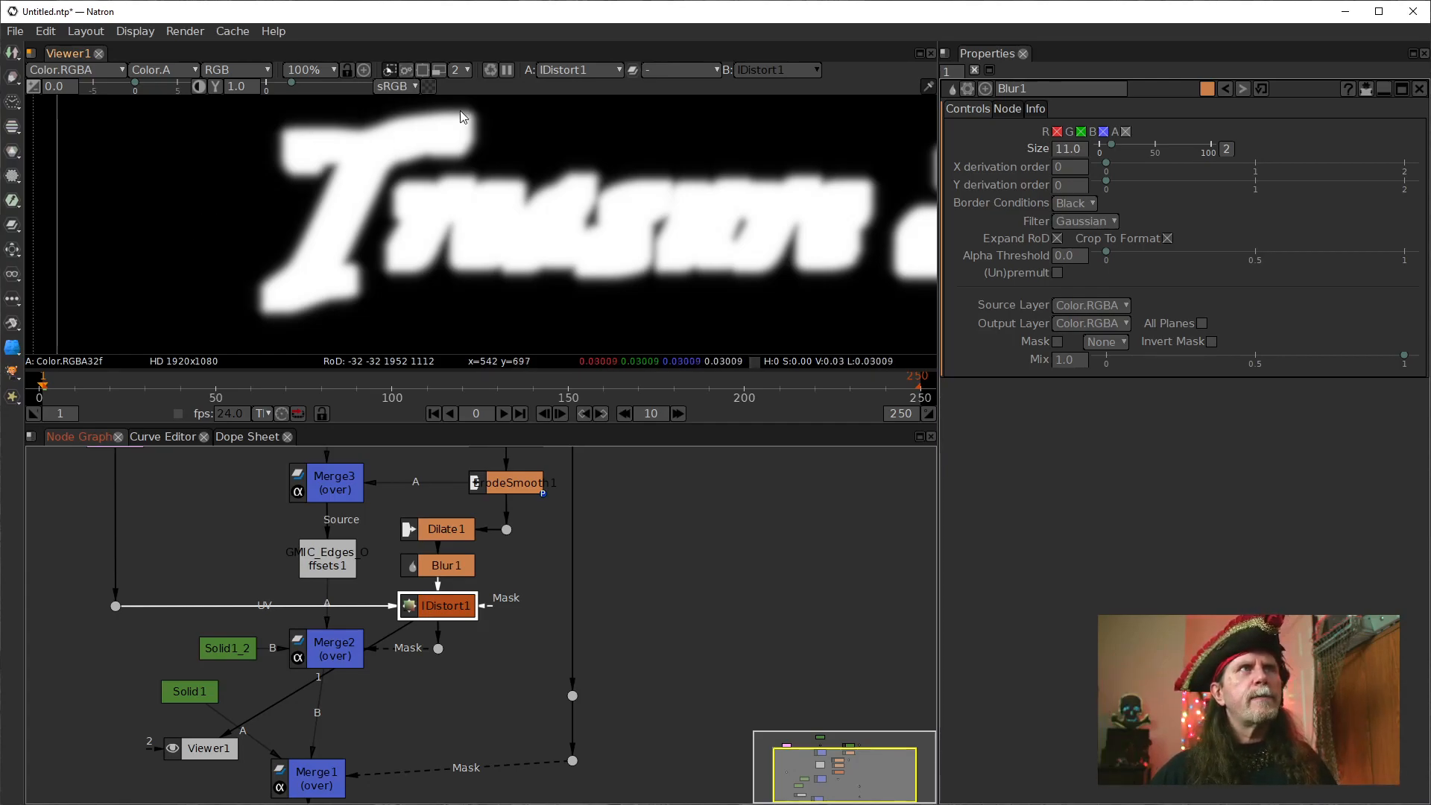
left_click(511, 480)
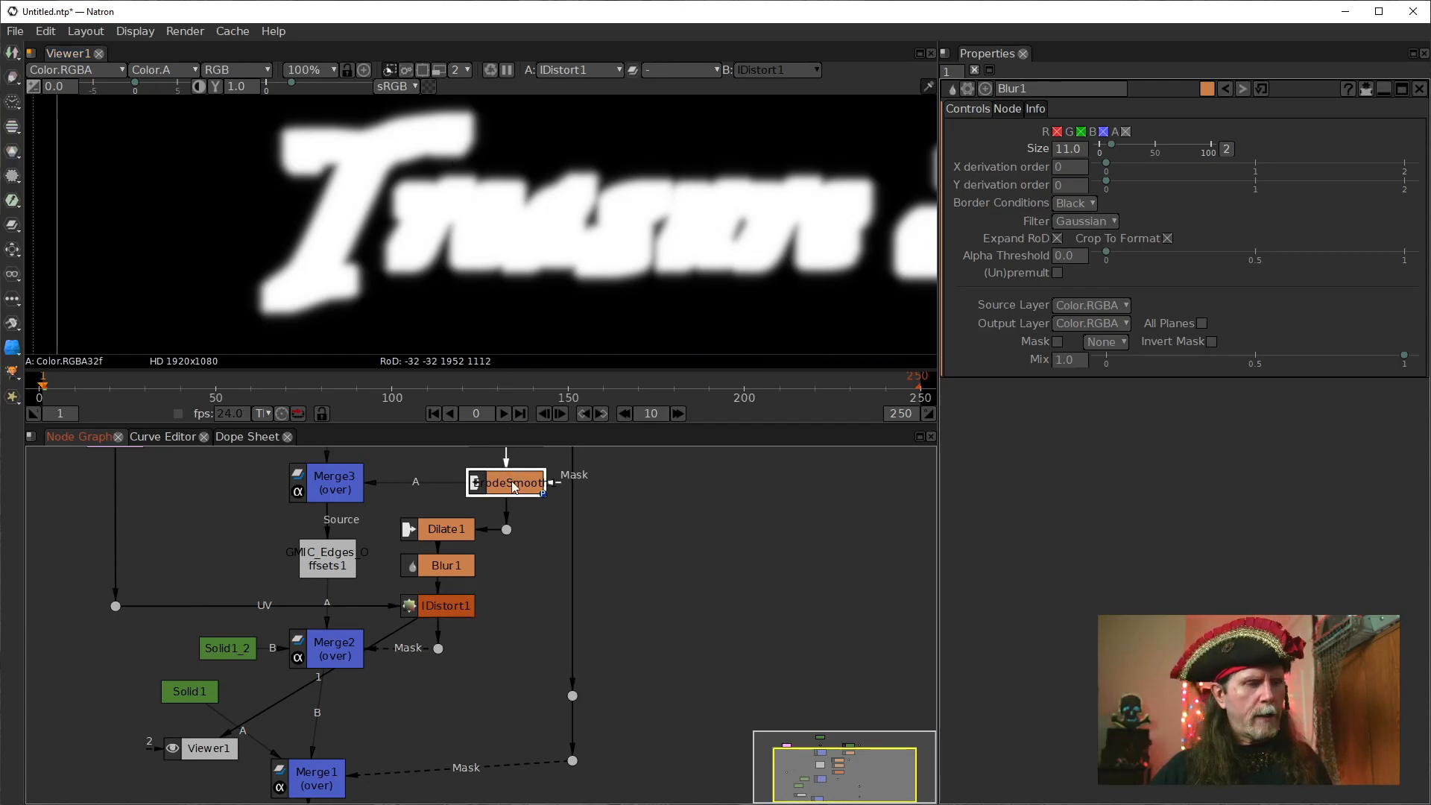
key("1")
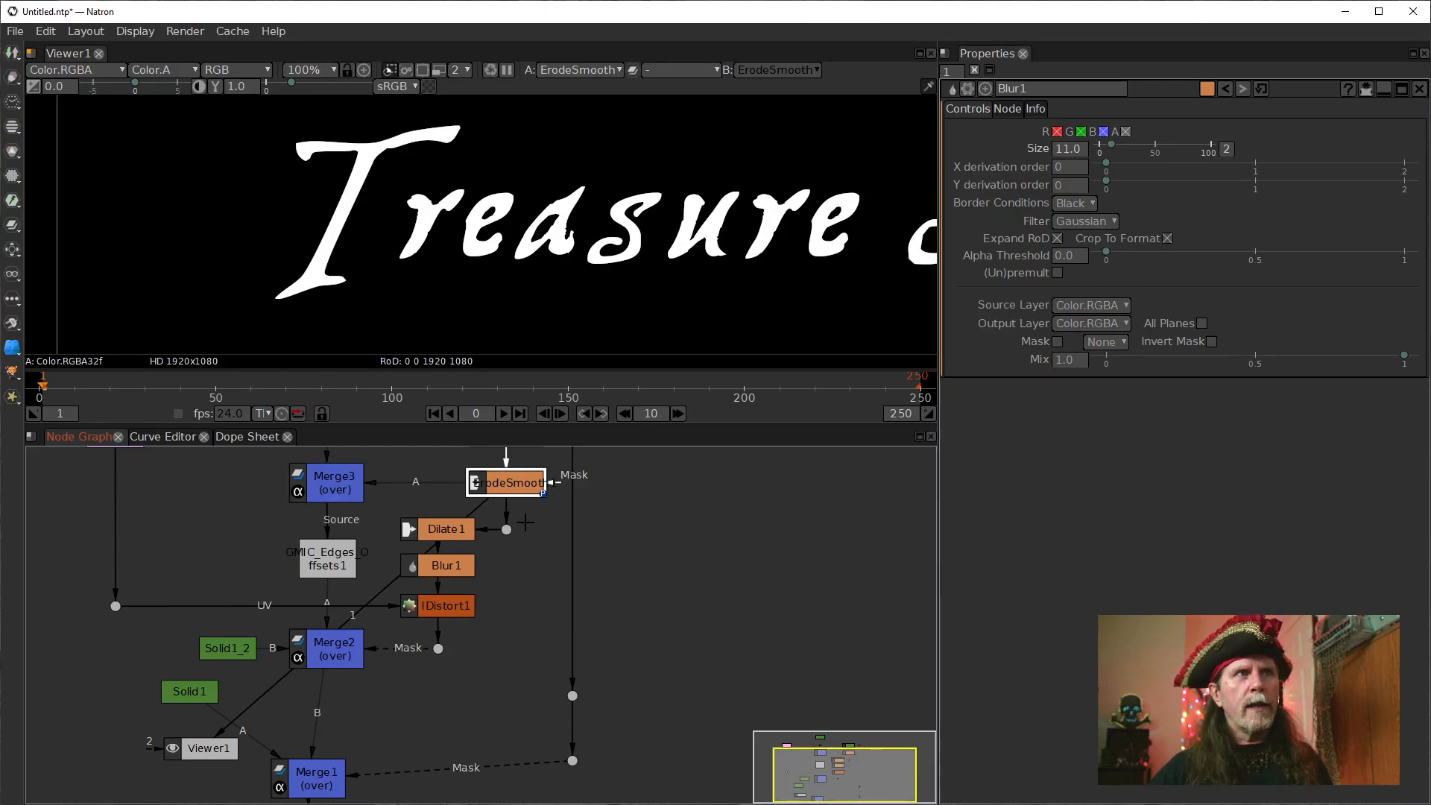
Align Merge1 directly below Merge2, with Solid1 and the lower mask dot level with it and Viewer1 above Solid1.
left_click_drag(494, 660, 483, 611)
left_click_drag(299, 730, 317, 712)
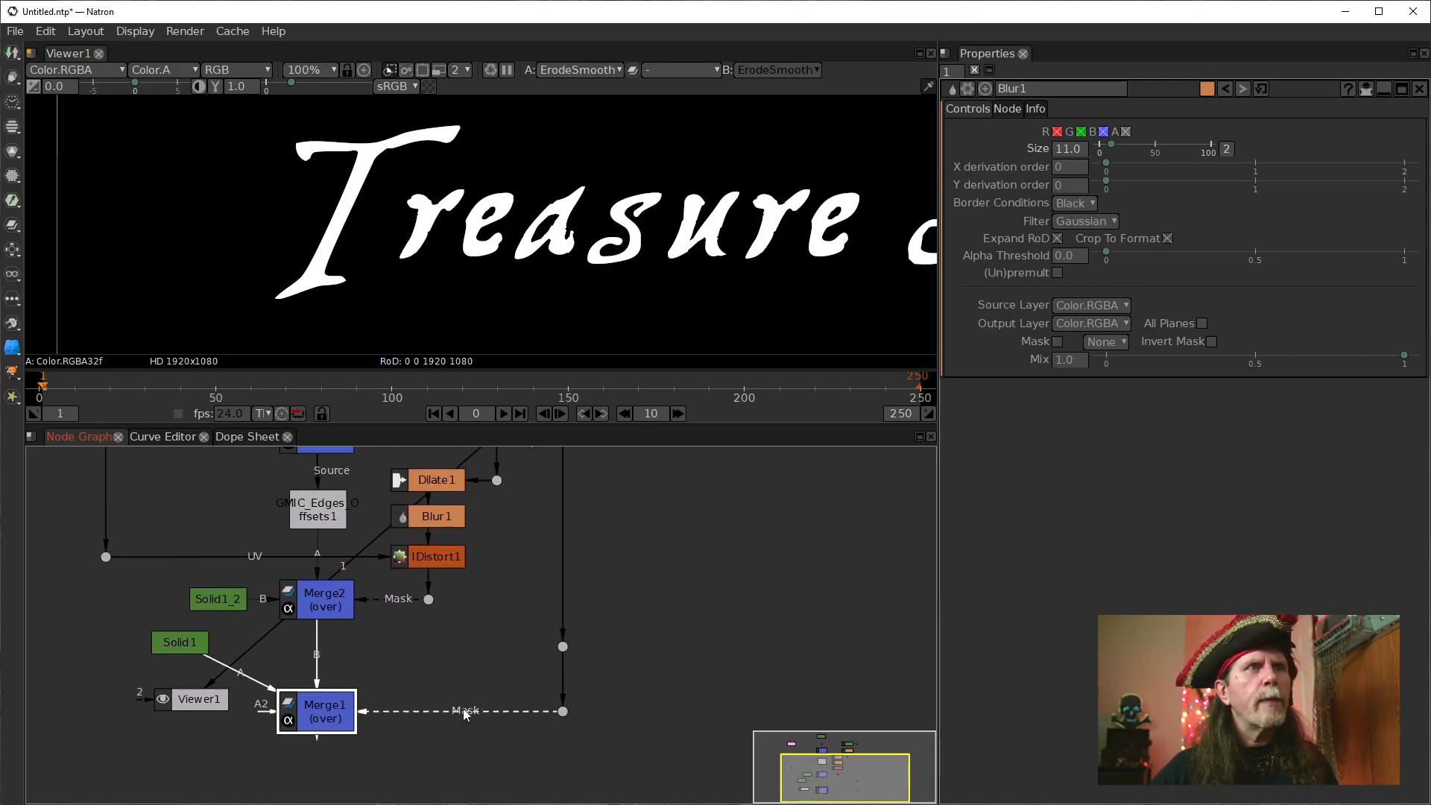
left_click_drag(562, 711, 562, 732)
left_click_drag(322, 707, 322, 728)
left_click_drag(199, 646, 207, 701)
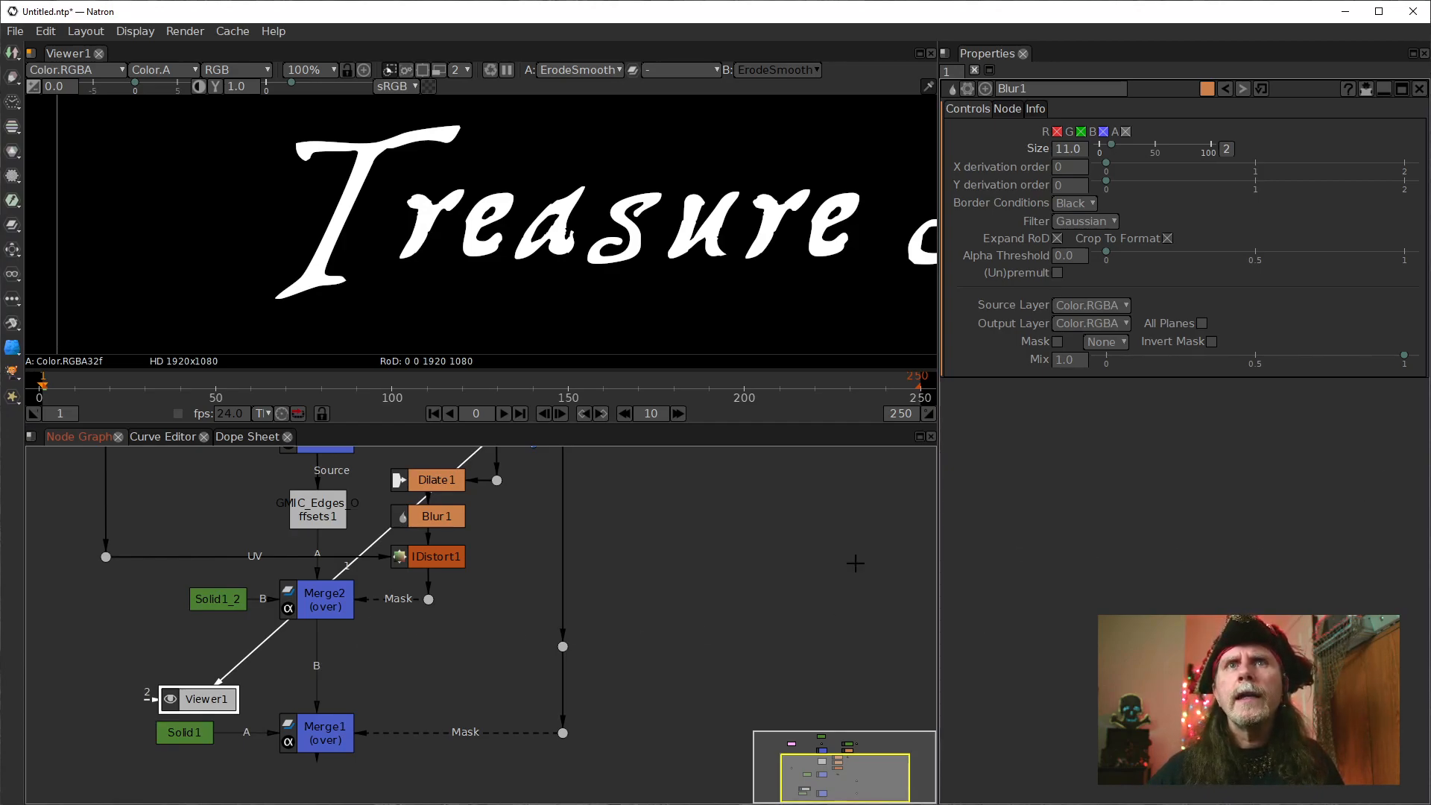
Display Merge2 in the viewer and insert a Quantize node between Merge2 and Merge1.
left_click(328, 597)
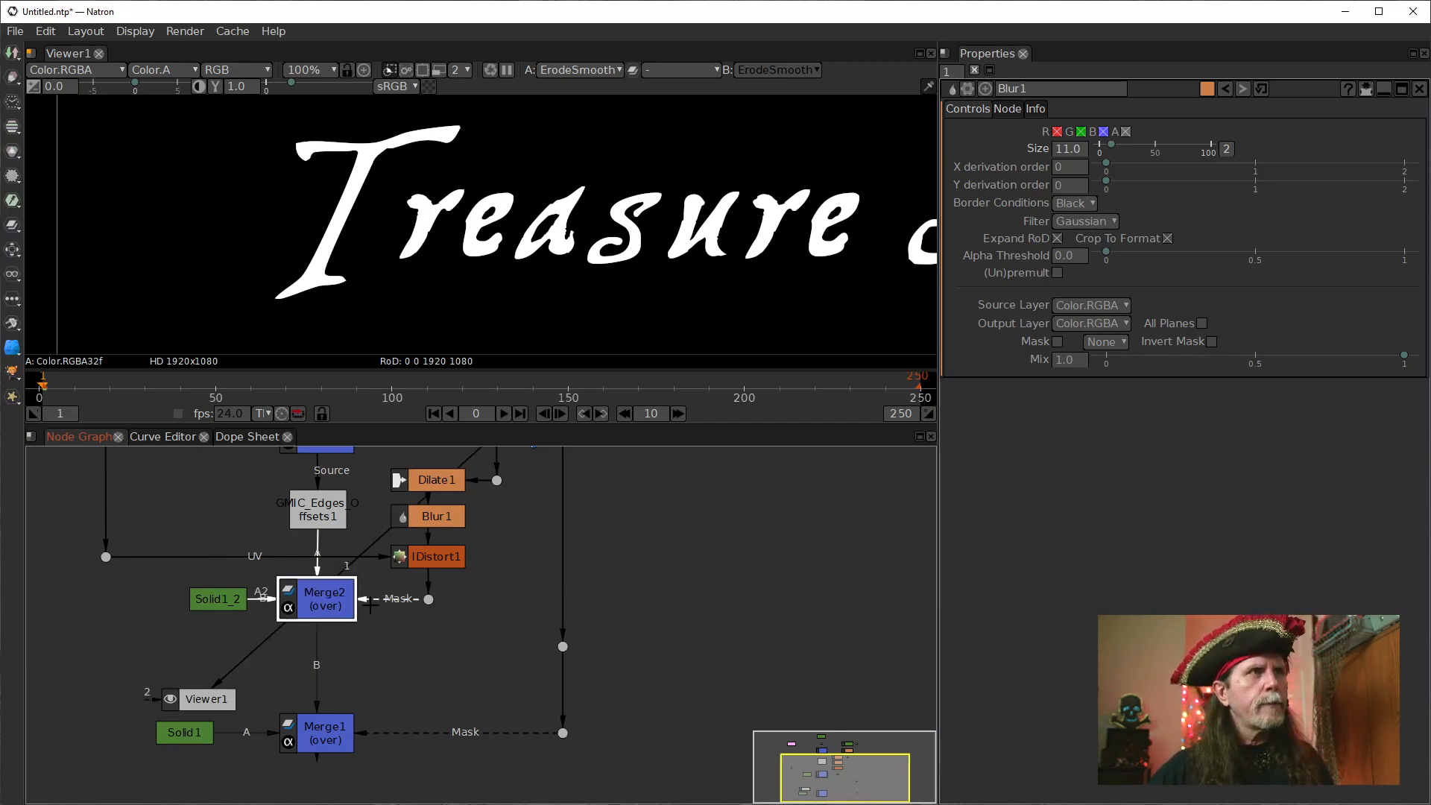
key("1")
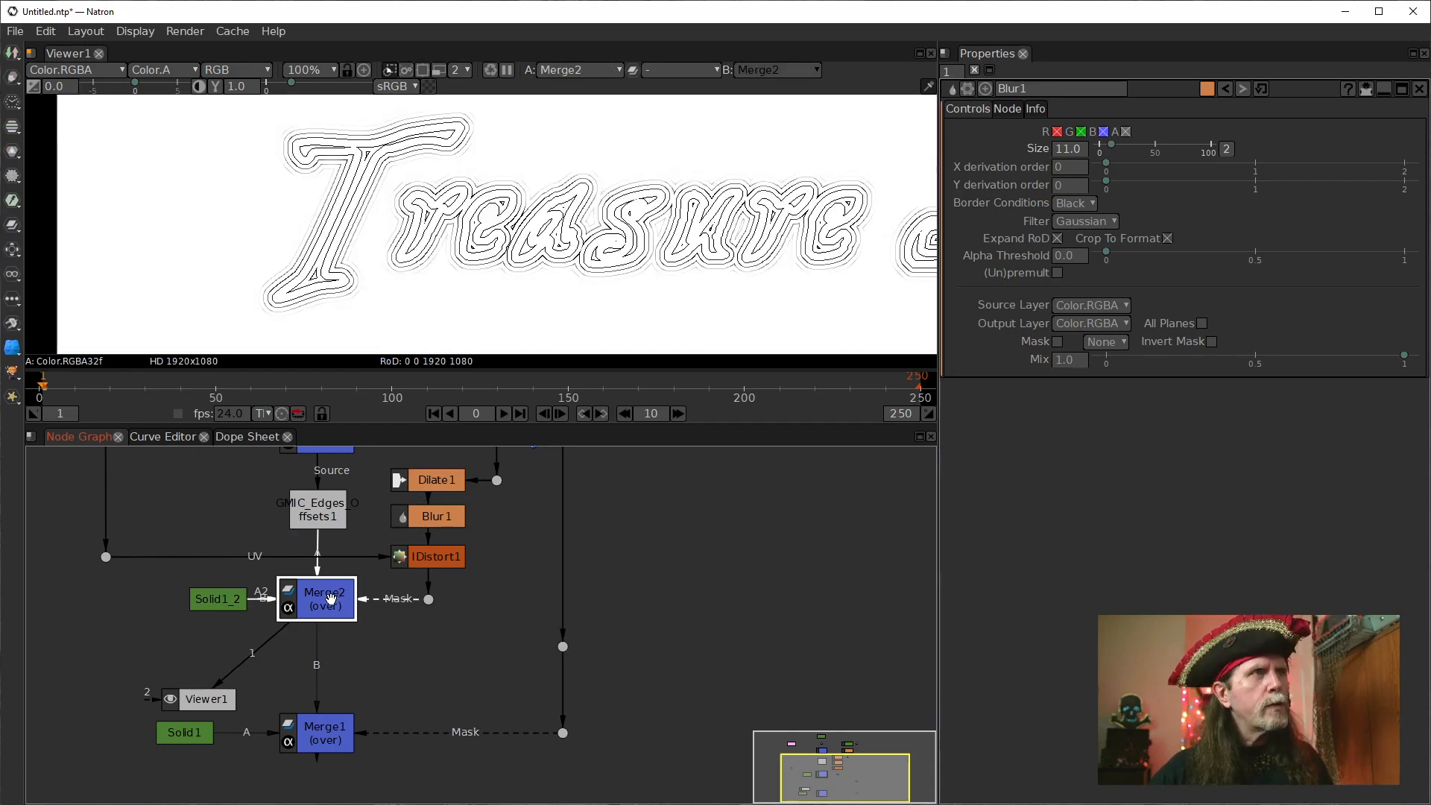
left_click_drag(328, 599, 336, 599)
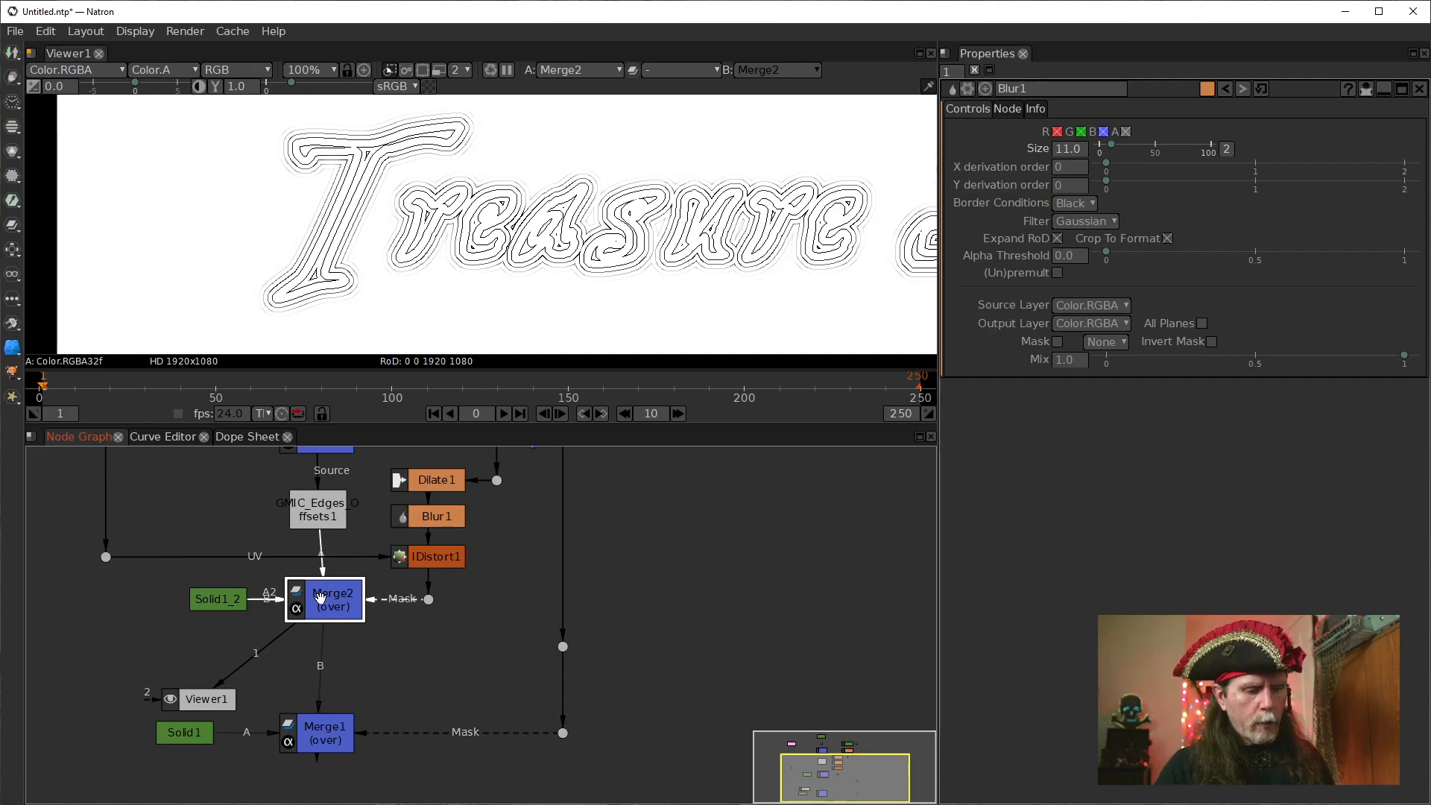
key("Tab")
type("qua")
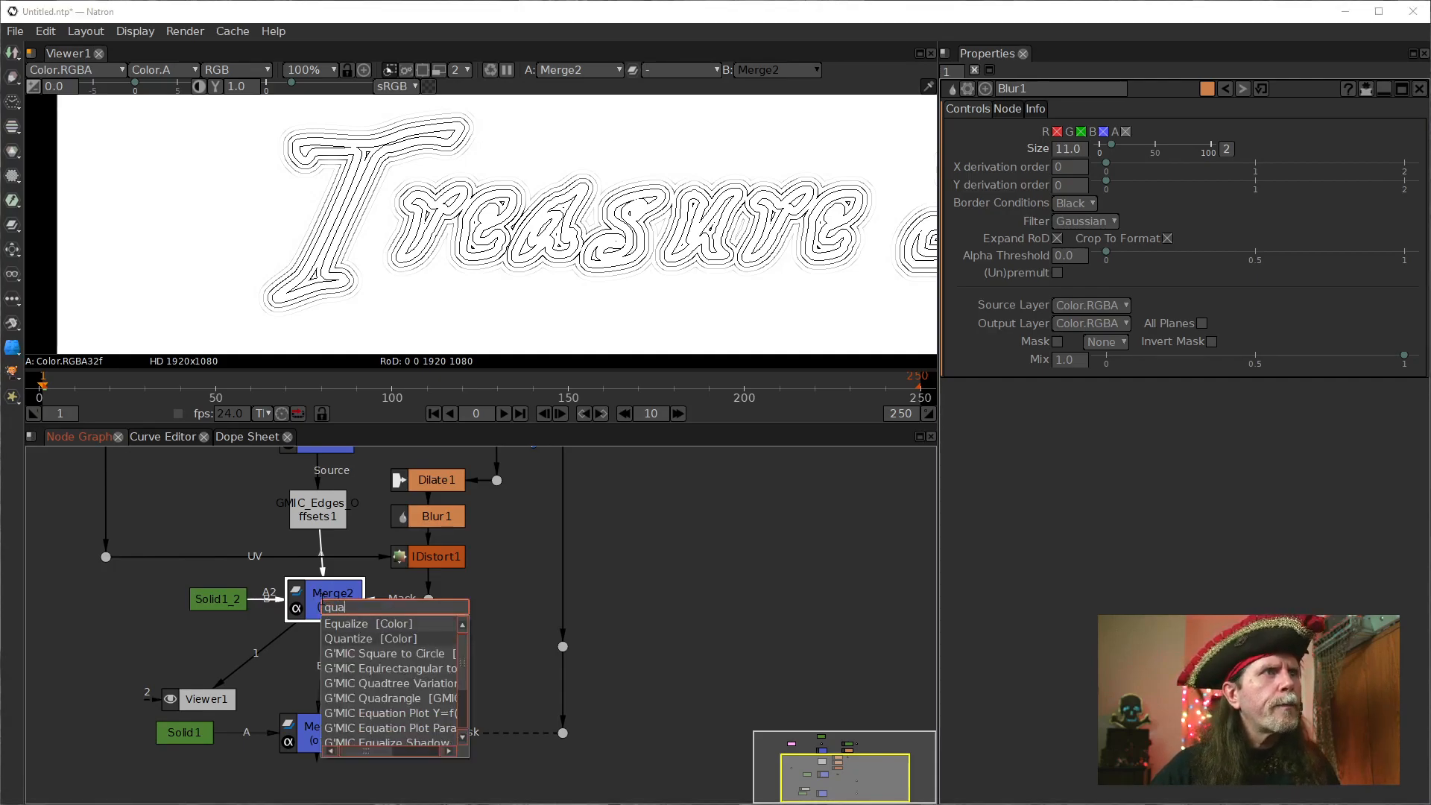
type("n")
key("Return")
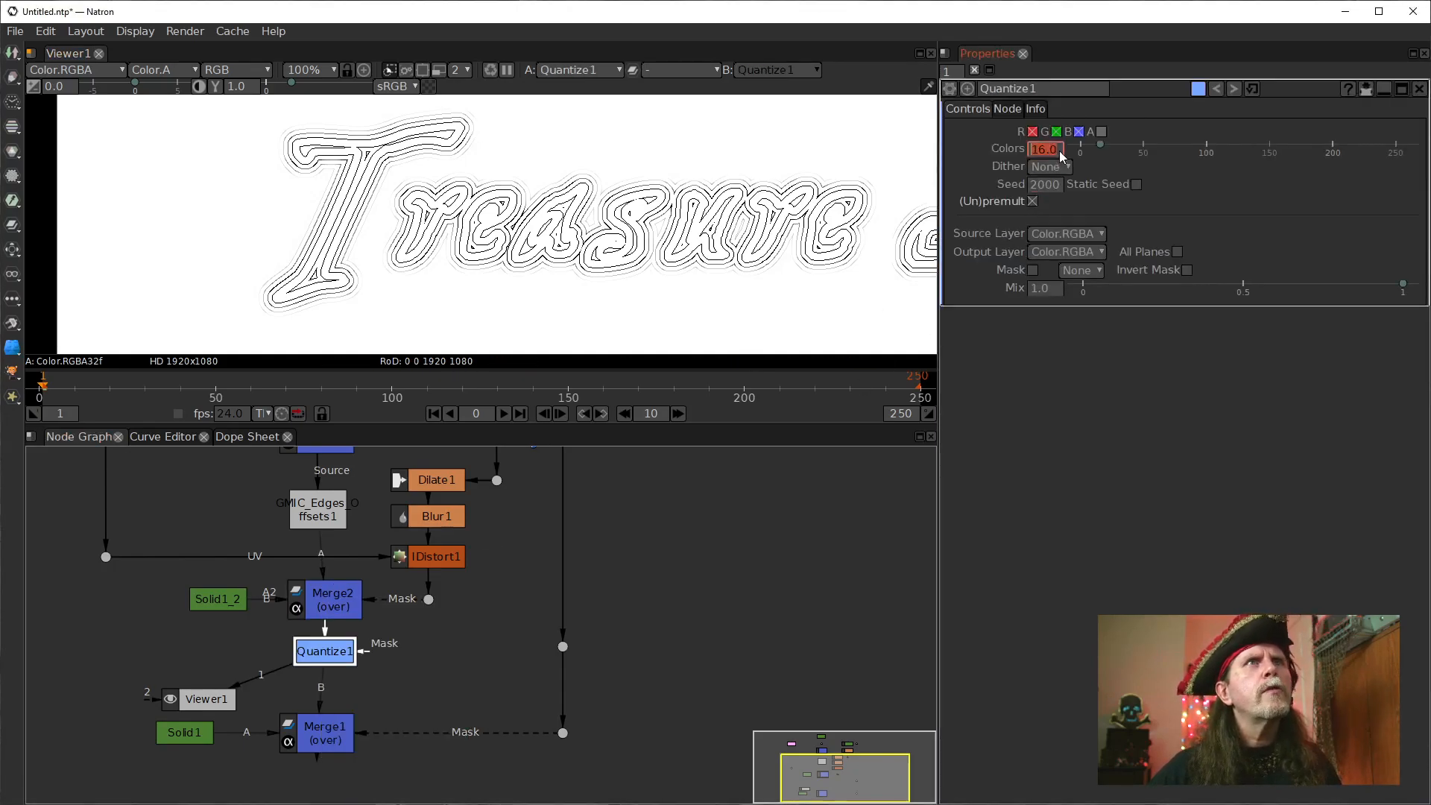
Set Quantize1's Colors to 2 and inspect the contour lines up close.
type("2")
key("Return")
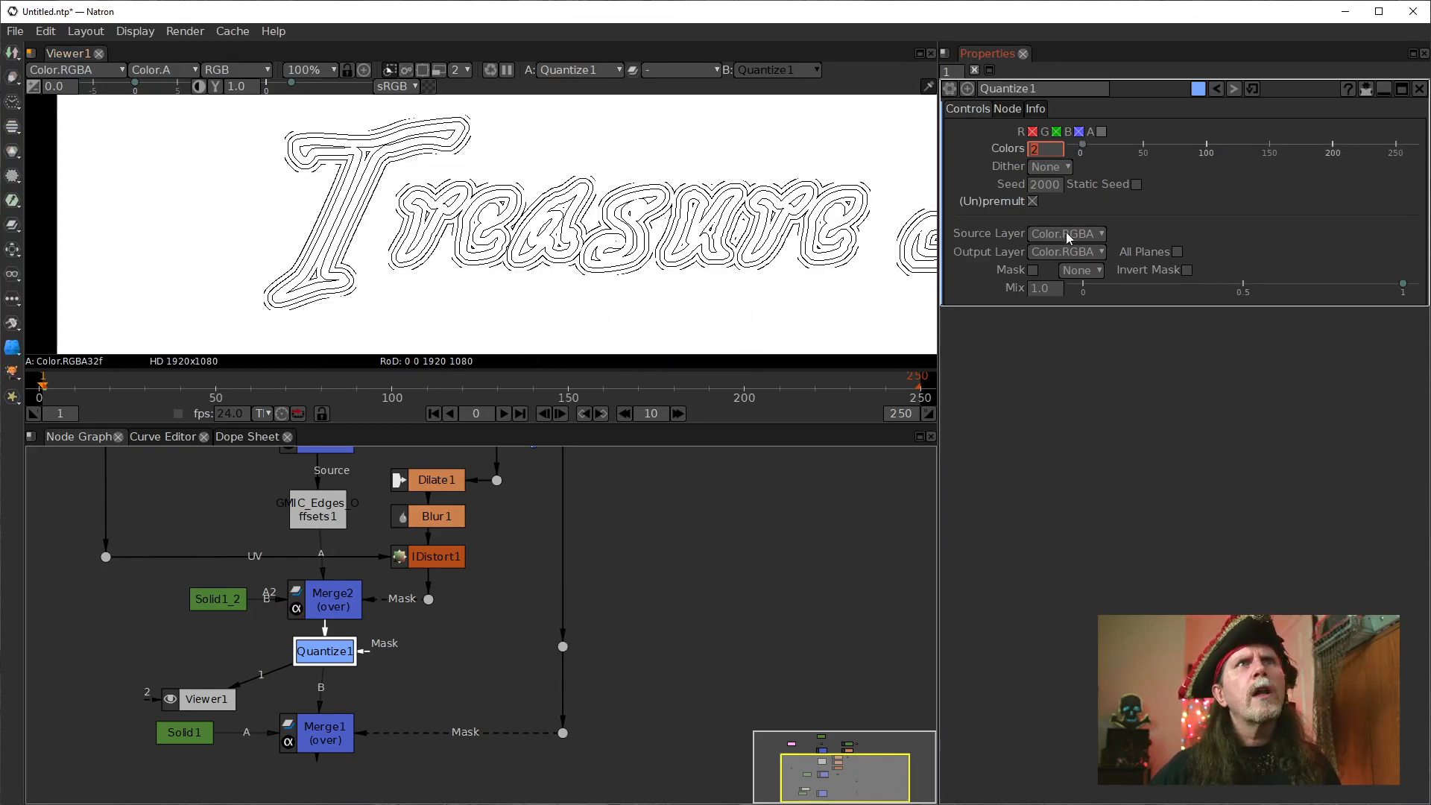
scroll(254, 229, "up", 6)
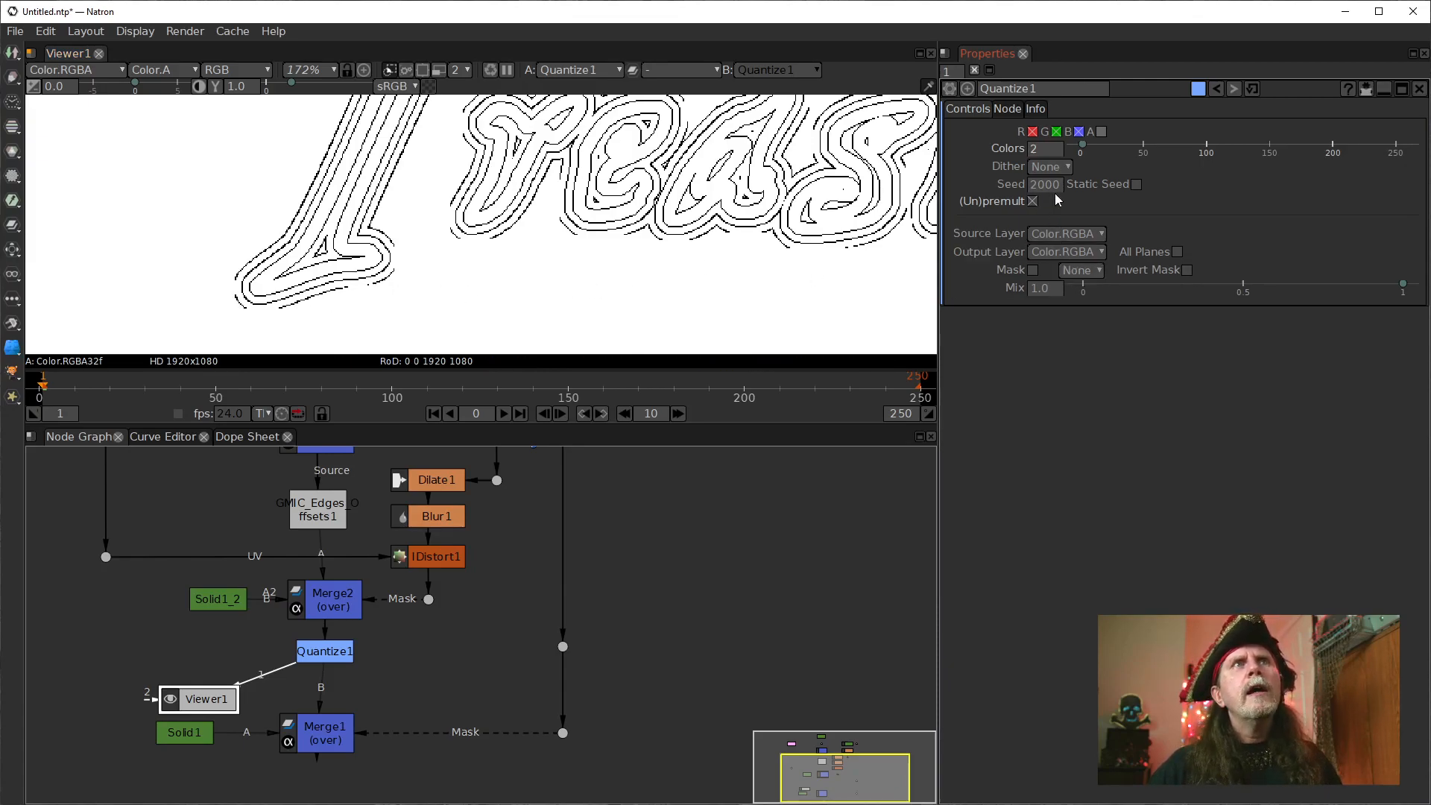
Set Quantize1's Dither to Ordered (void-and-cluster 14x14).
left_click(1067, 168)
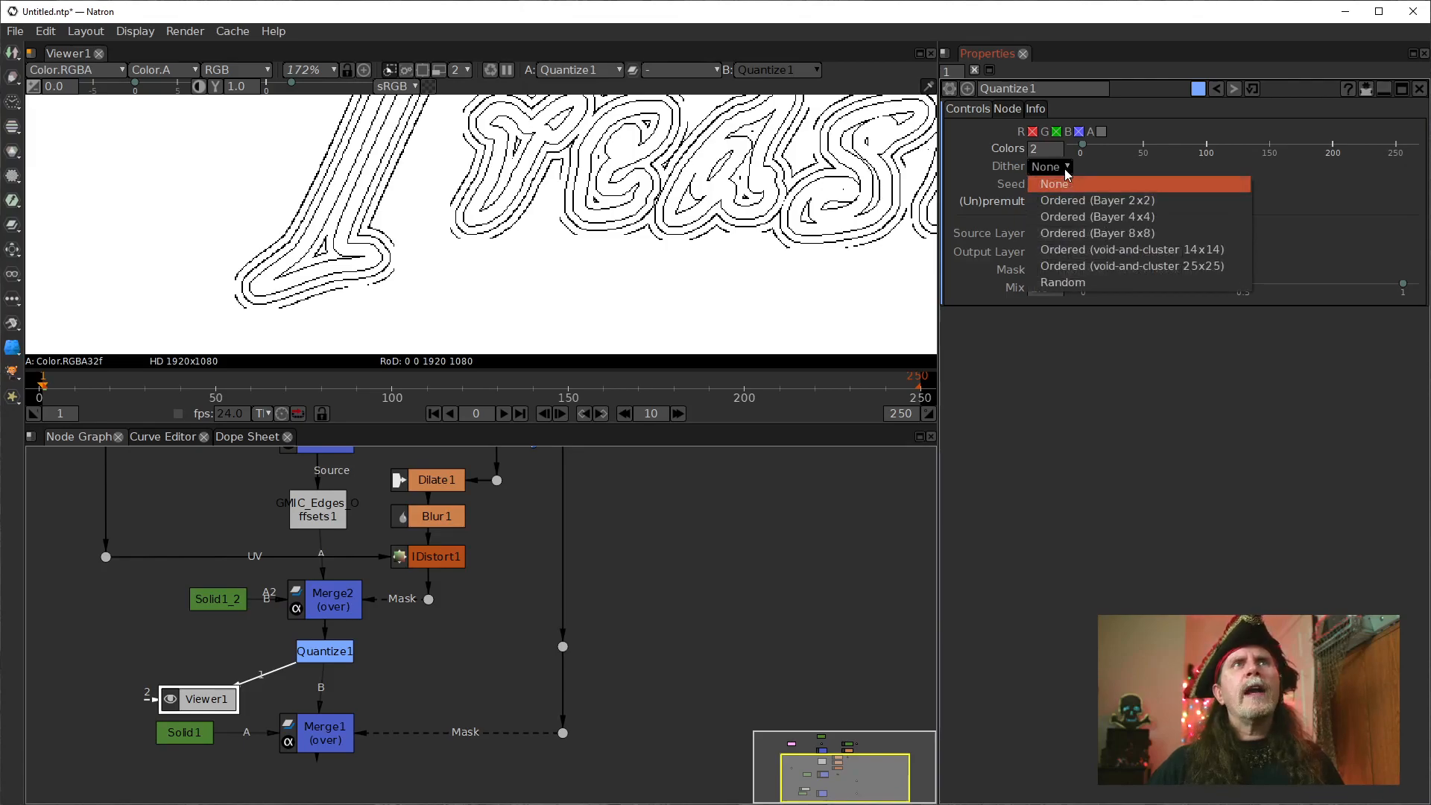
left_click(1176, 549)
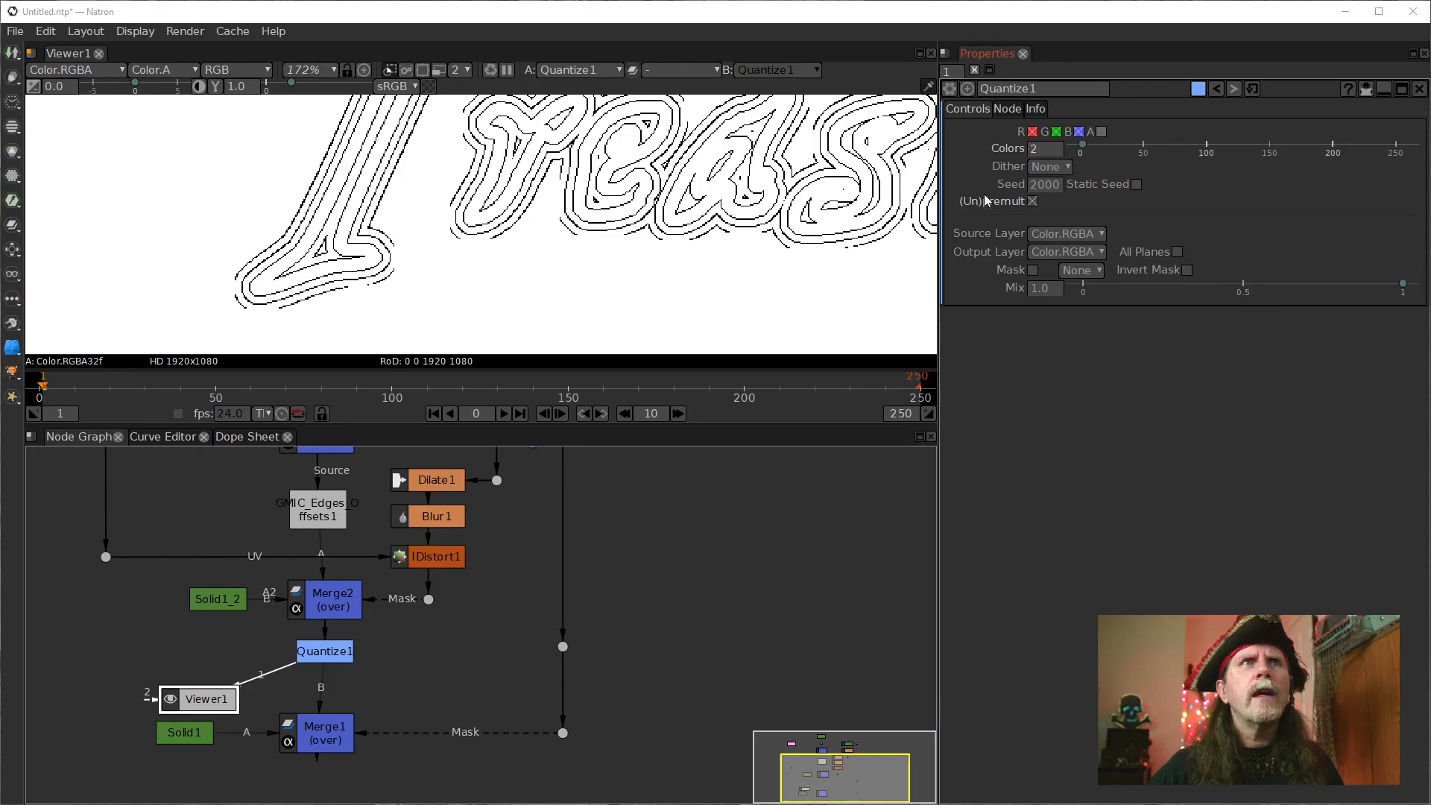
left_click(1062, 168)
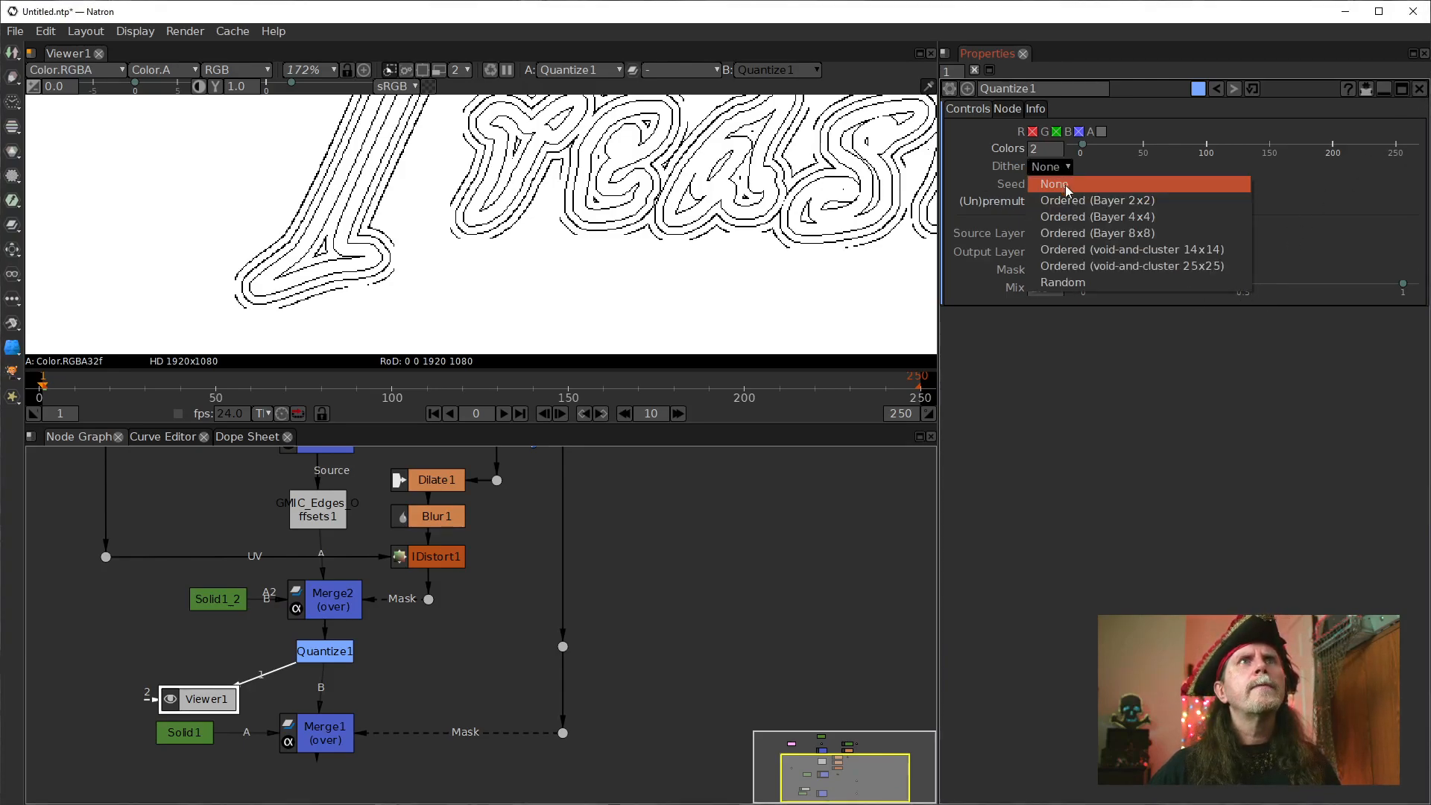
left_click(1081, 254)
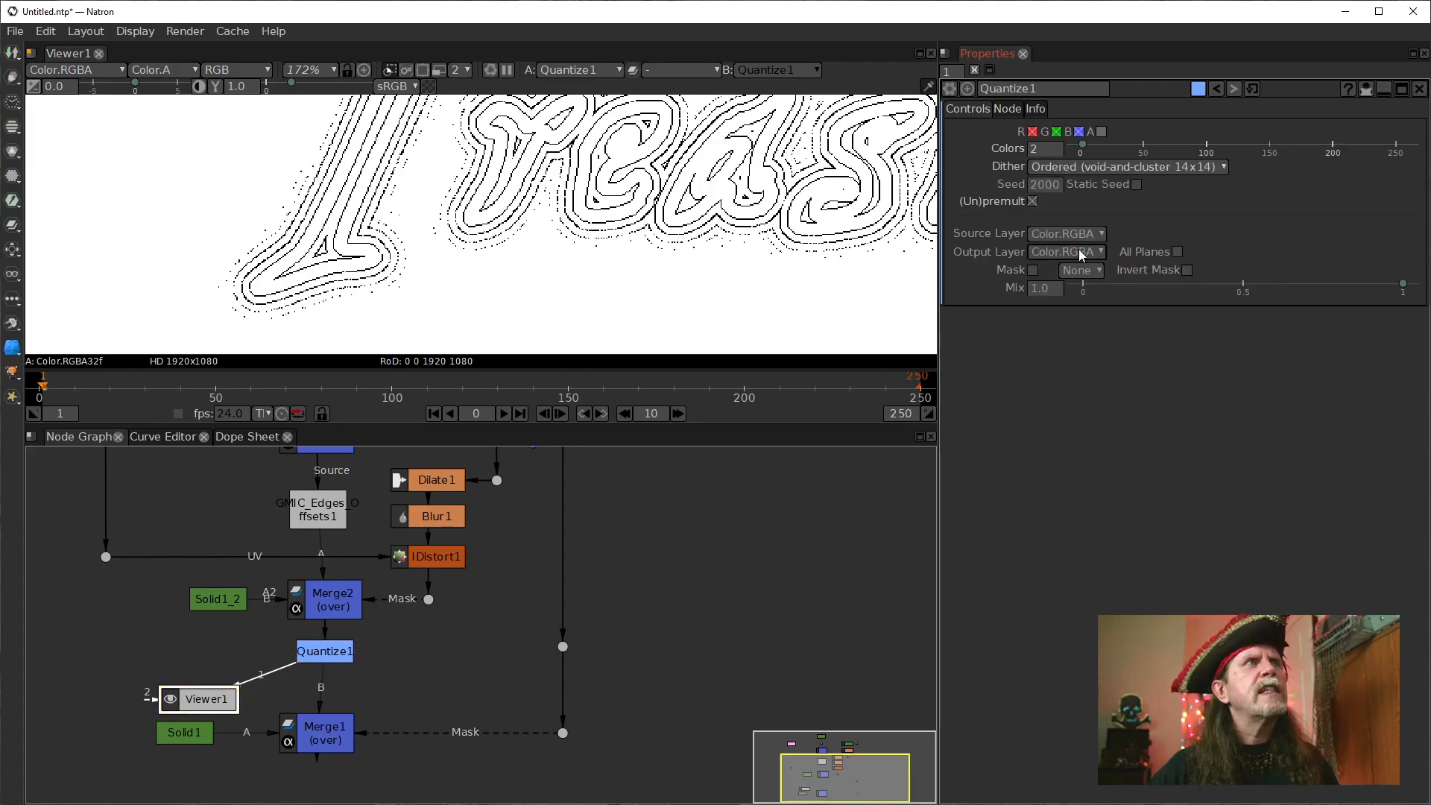
Examine the dithered contour lines around the "Treasure" lettering at 100% and 200% zoom.
left_click_drag(500, 230, 471, 309)
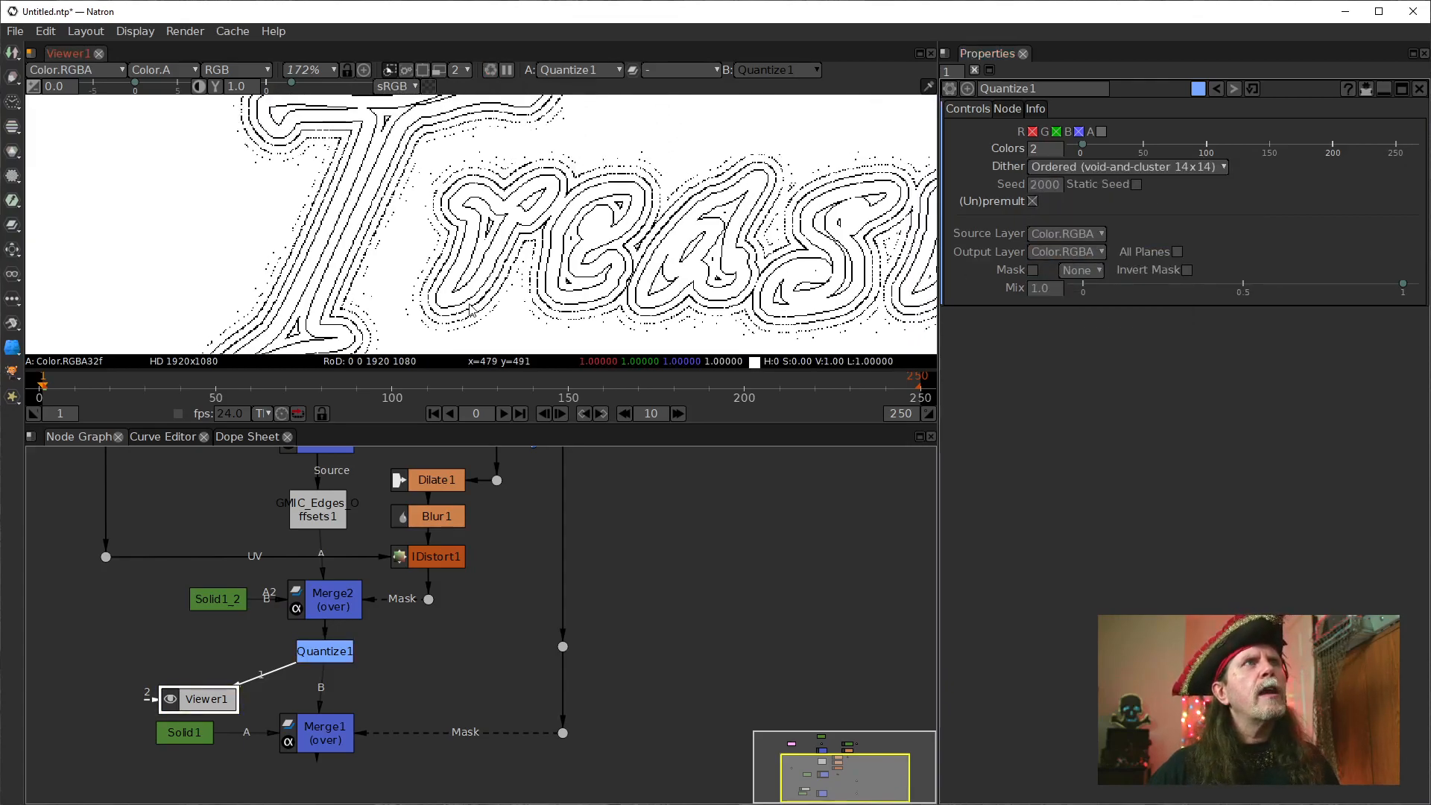
left_click_drag(415, 168, 412, 257)
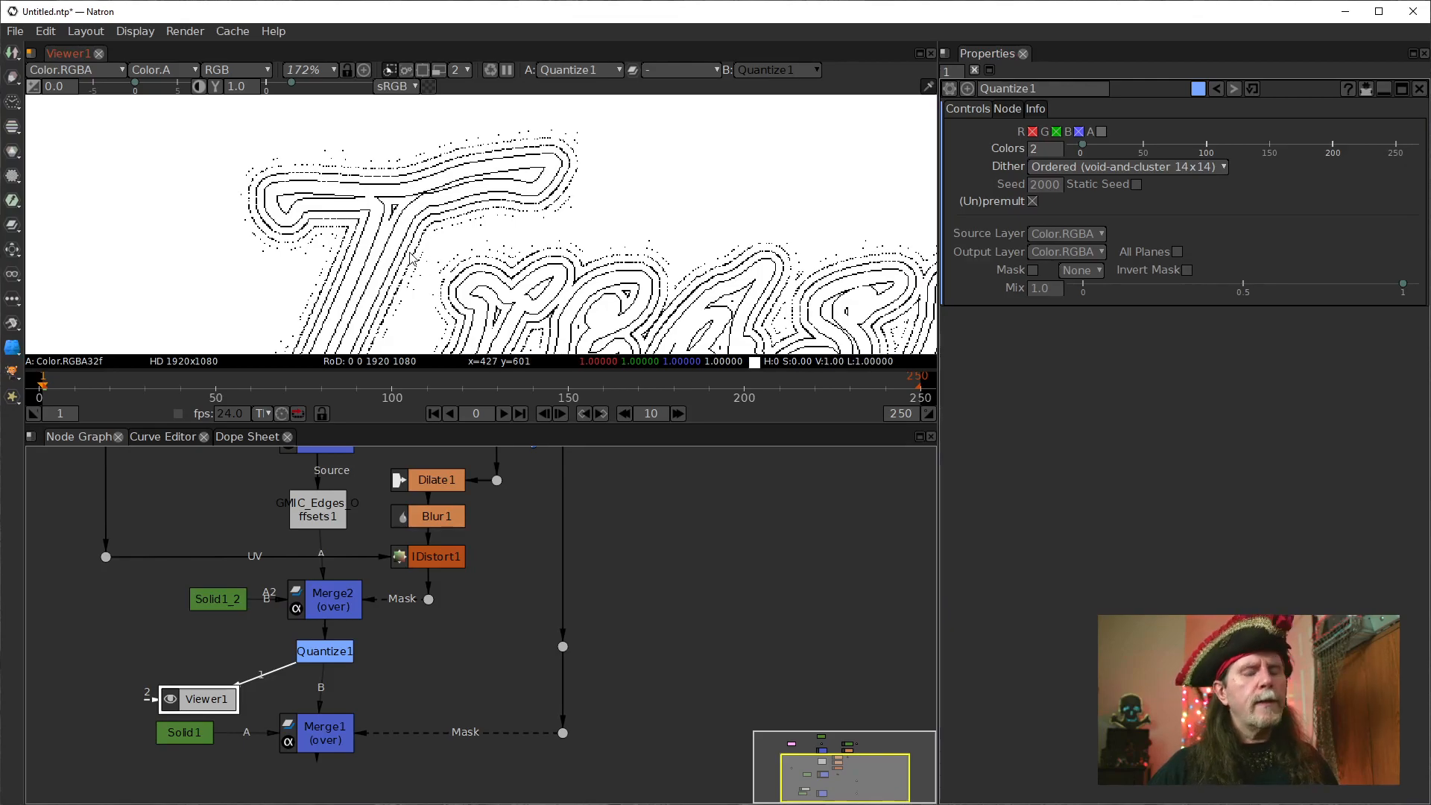
key("ctrl+1")
left_click_drag(475, 278, 434, 228)
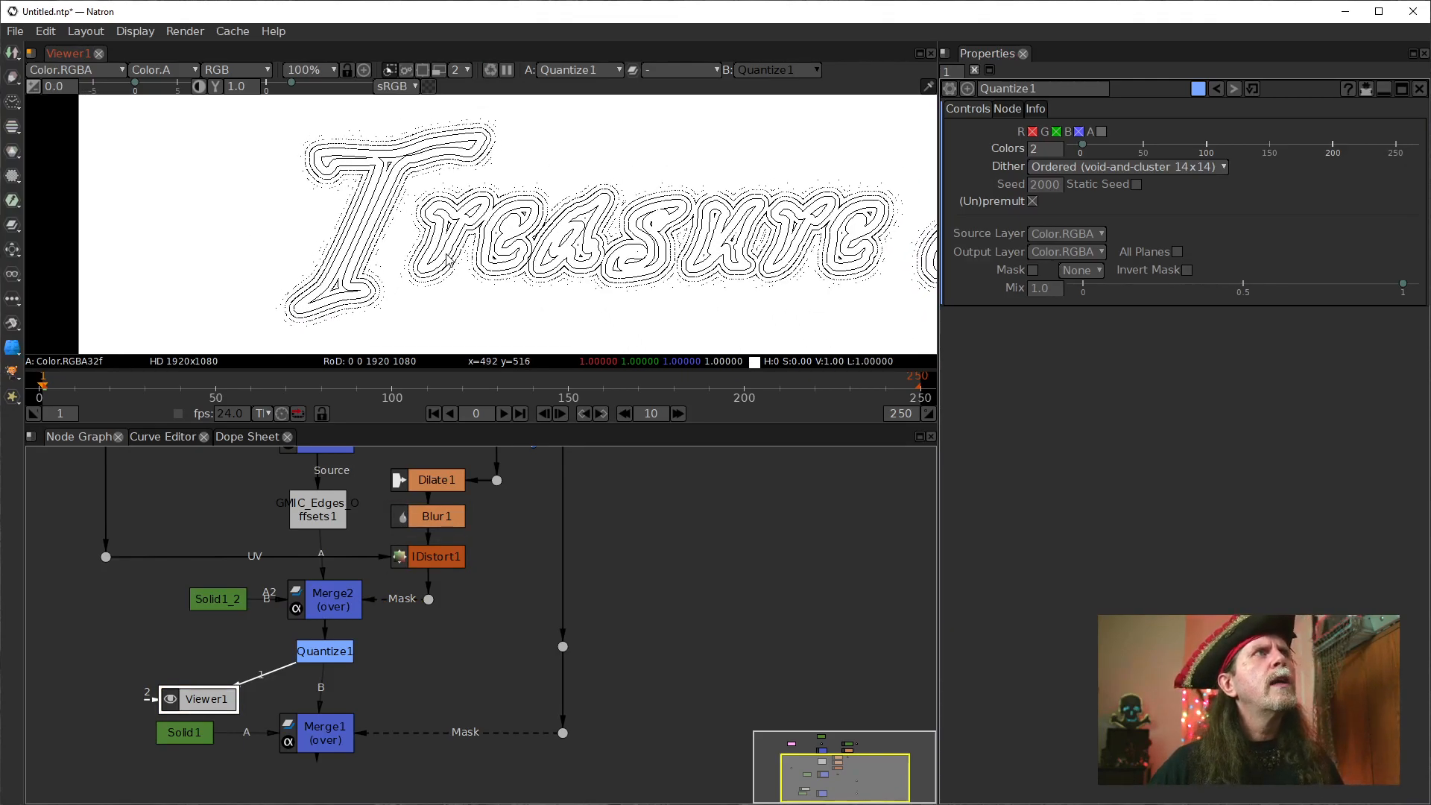
left_click(321, 71)
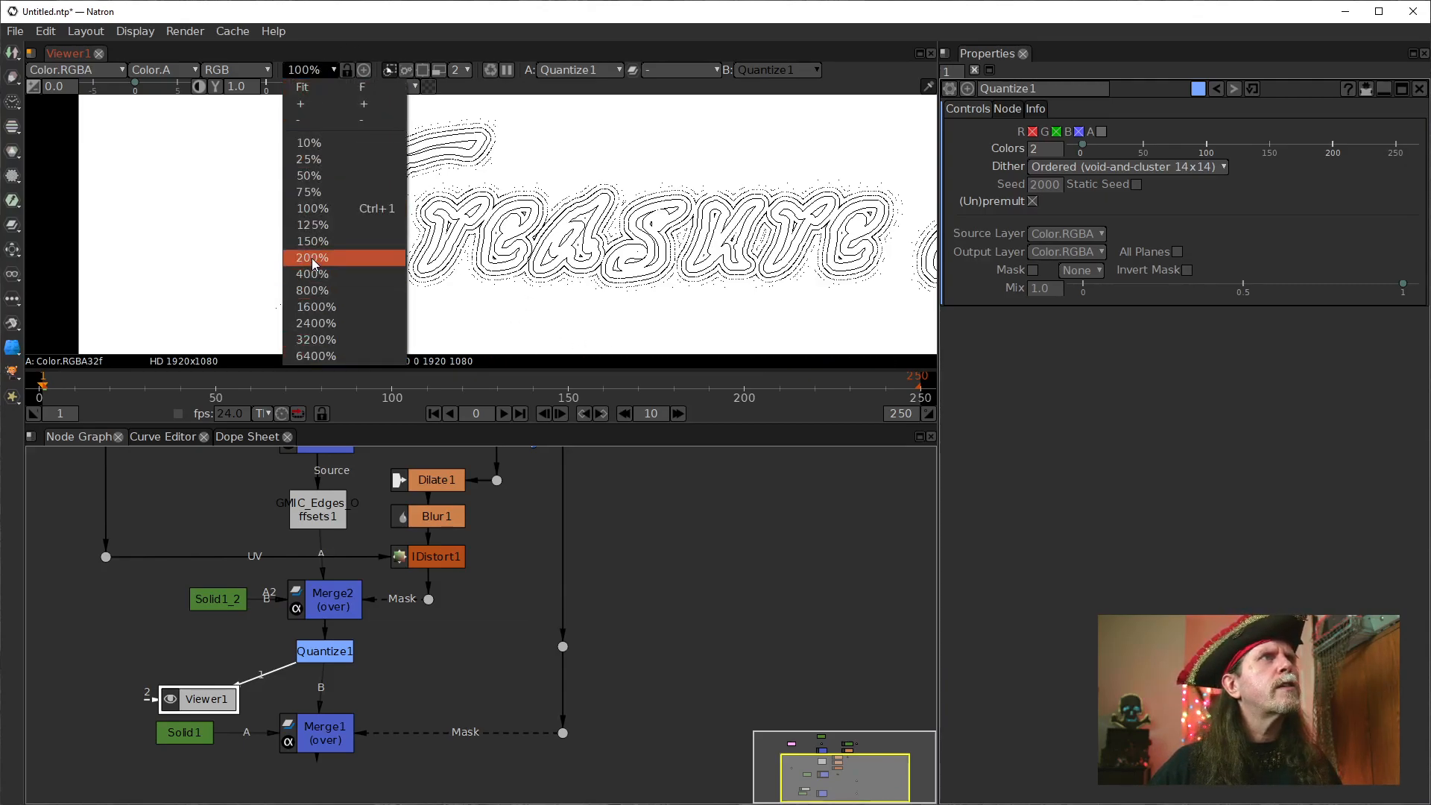
left_click(312, 258)
left_click_drag(302, 274, 400, 283)
left_click_drag(392, 143, 382, 246)
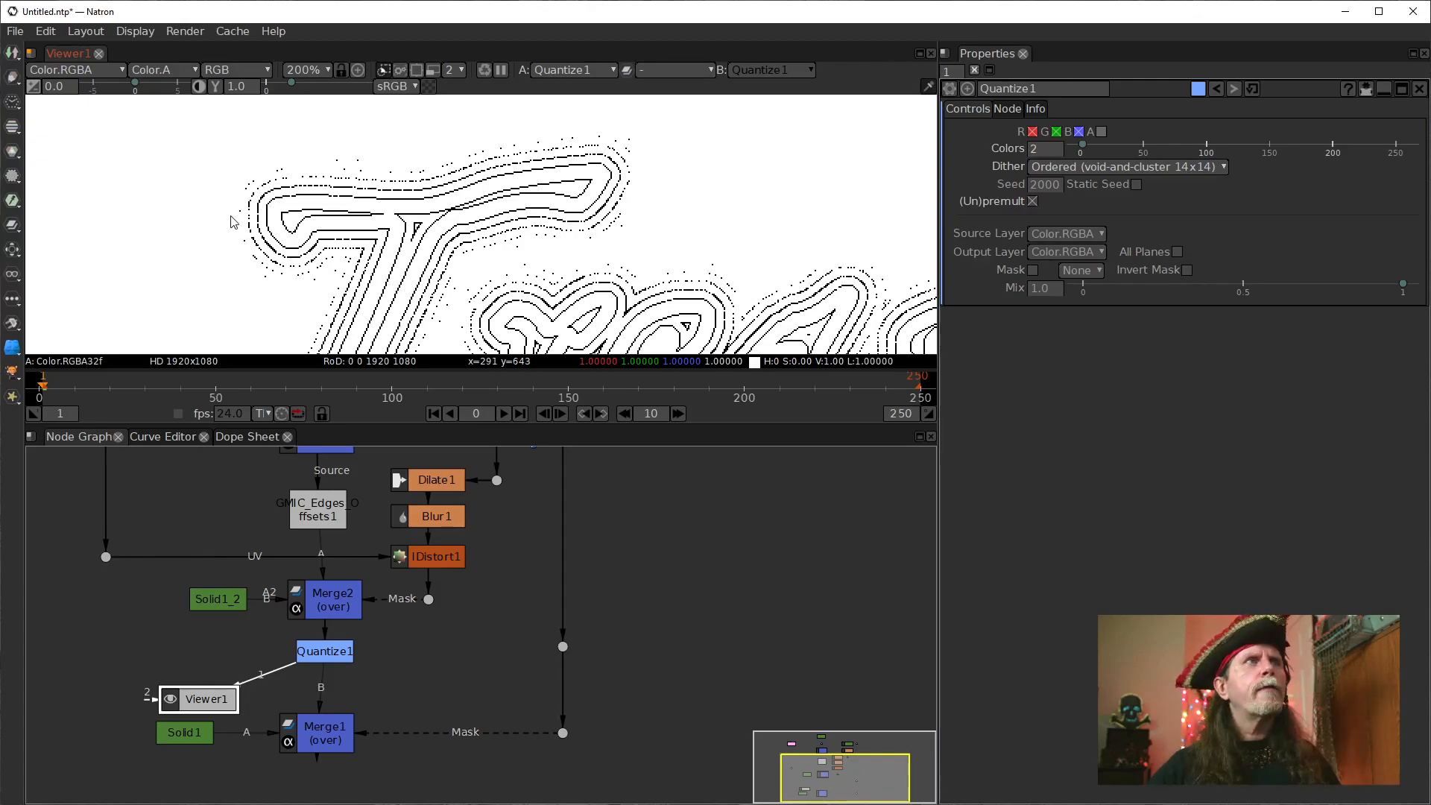
left_click_drag(633, 223, 553, 128)
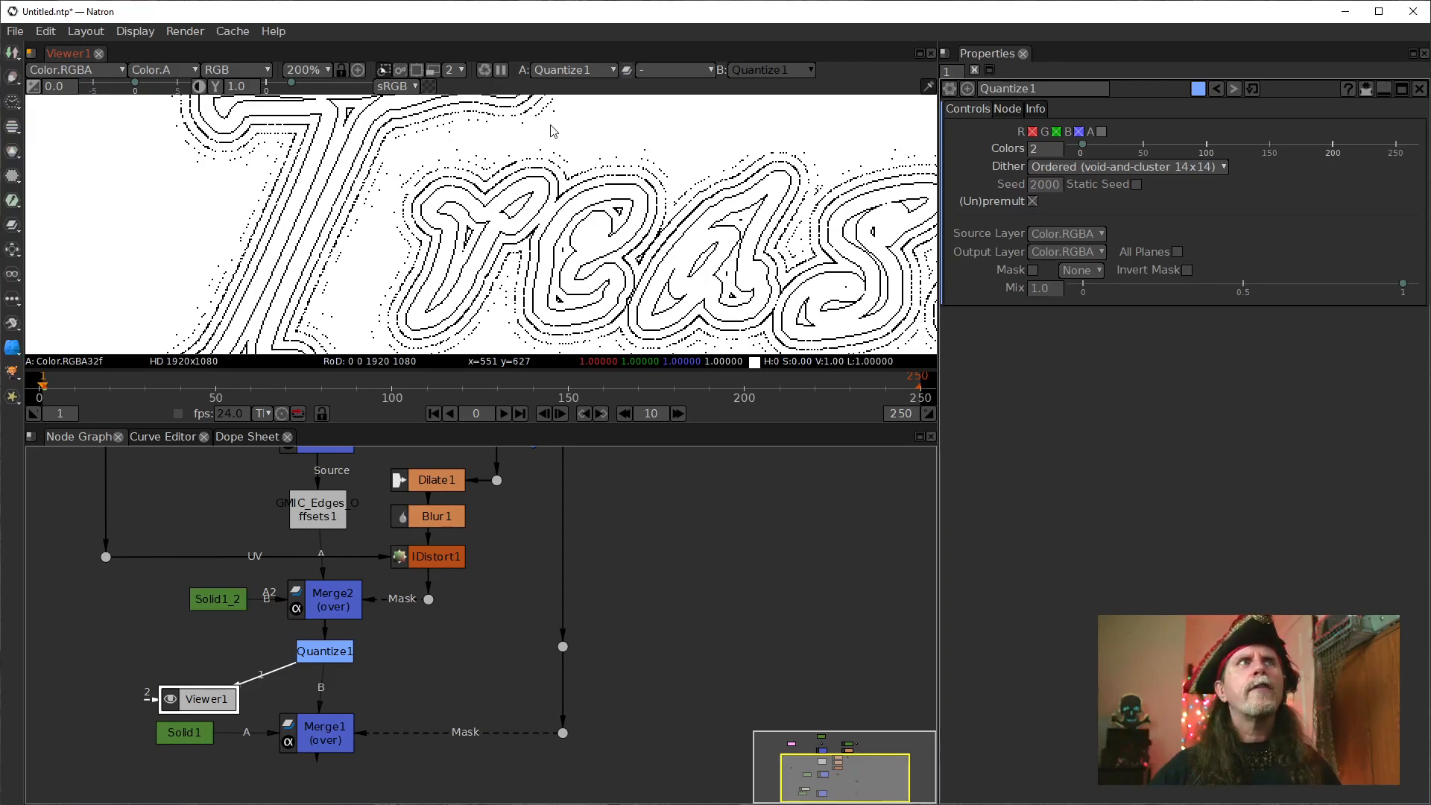
left_click_drag(490, 285, 474, 178)
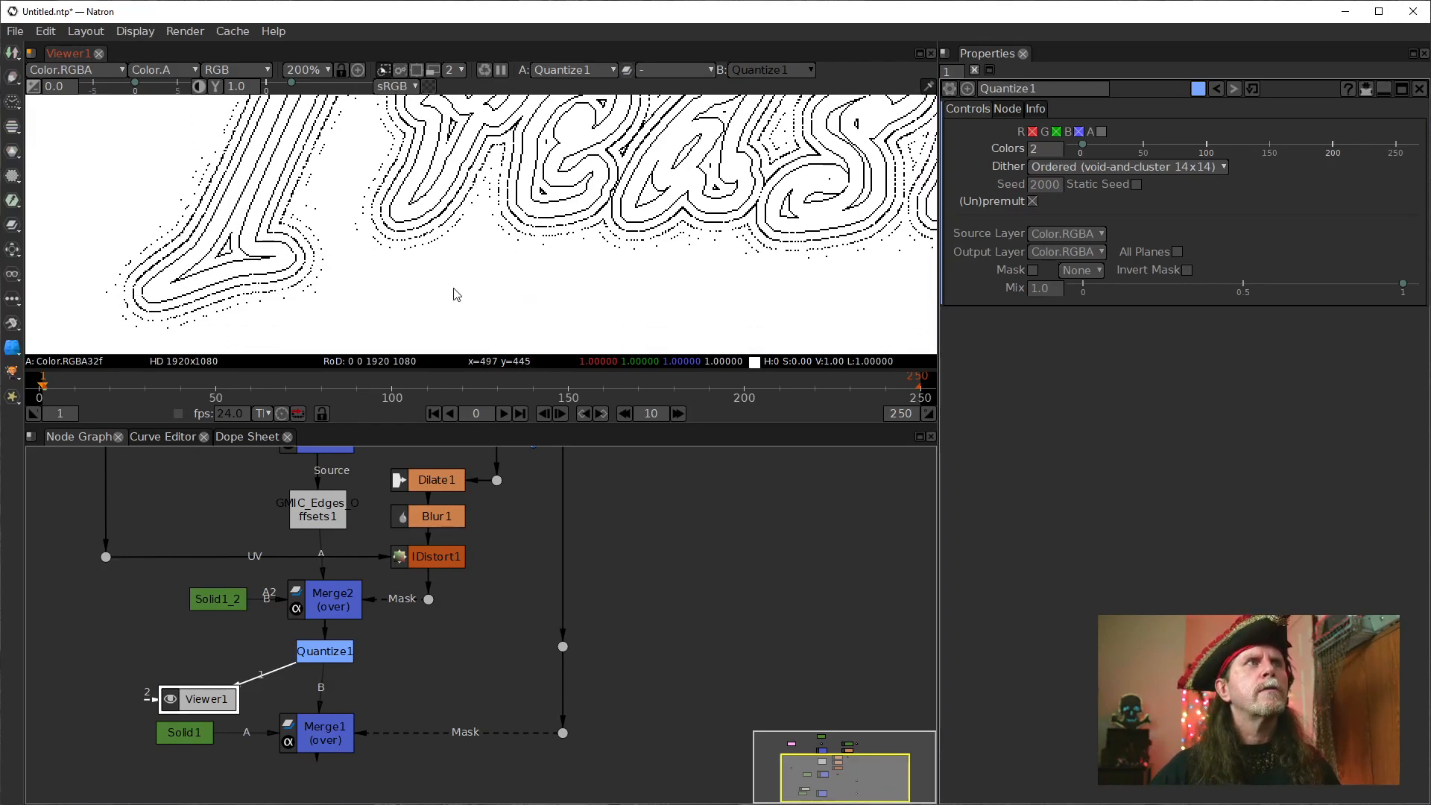
left_click_drag(456, 294, 425, 243)
Align Merge1 directly below Quantize1 in the node graph.
left_click(328, 738)
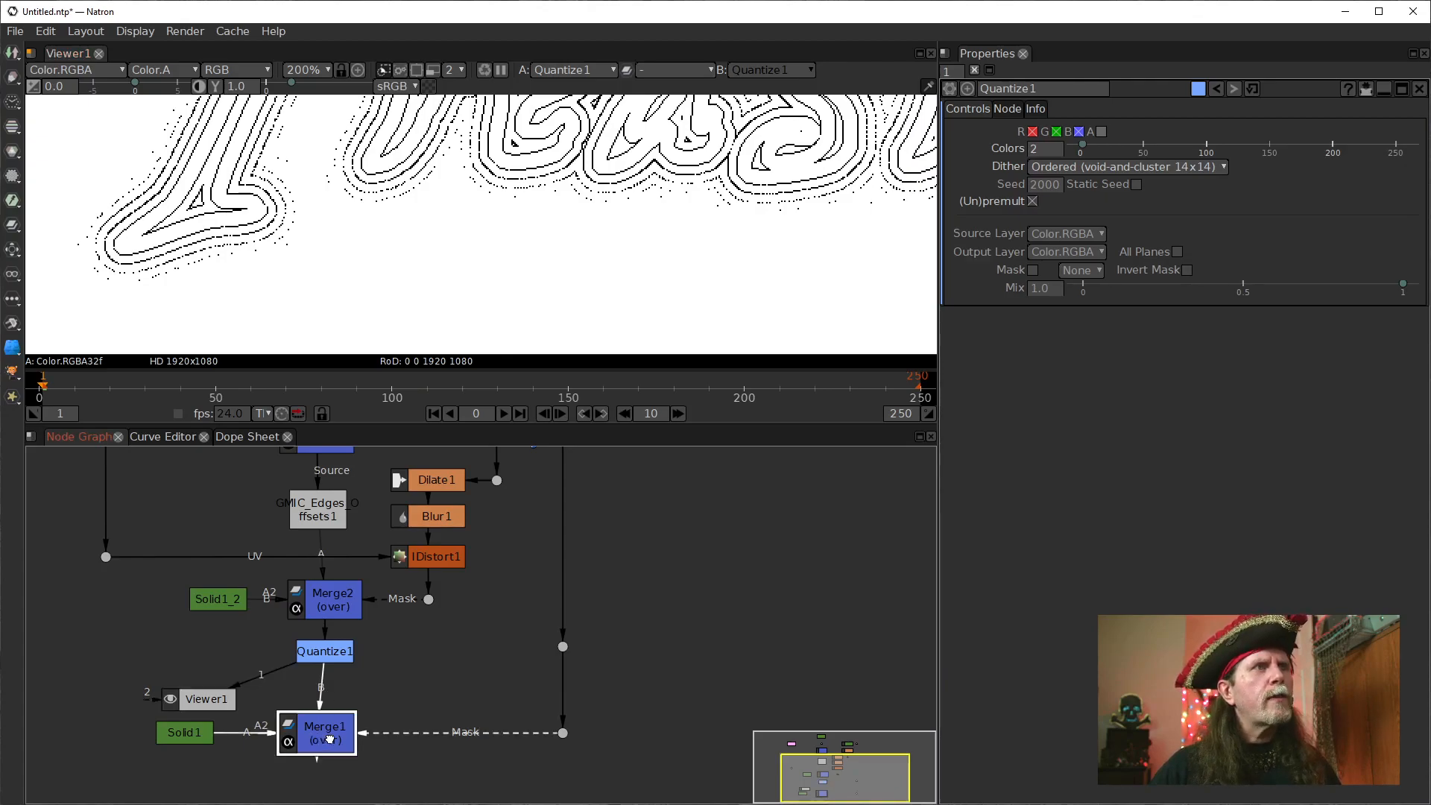
mouse_move(313, 729)
left_mouse_down()
mouse_move(380, 730)
mouse_move(316, 729)
left_mouse_up()
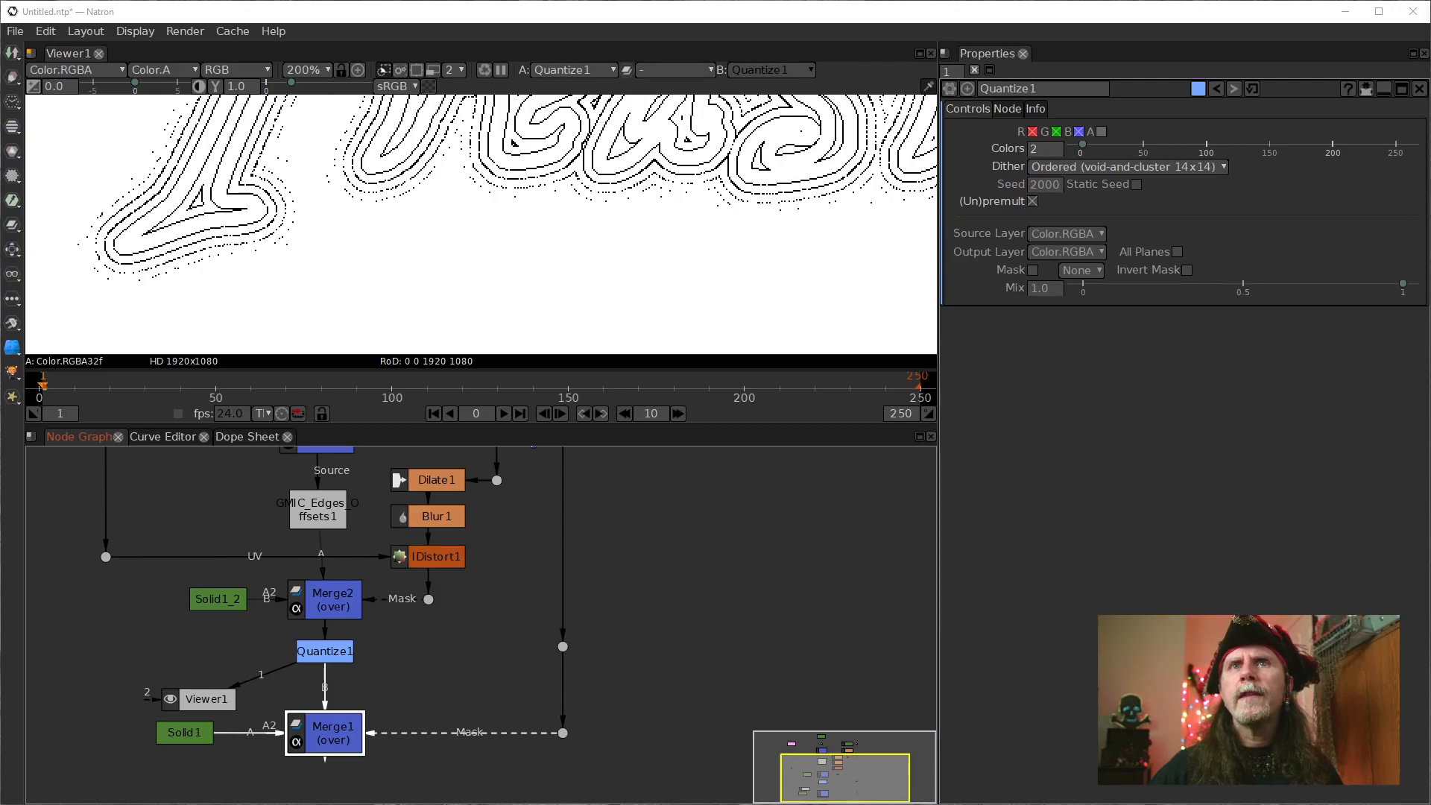
left_click_drag(487, 484, 481, 485)
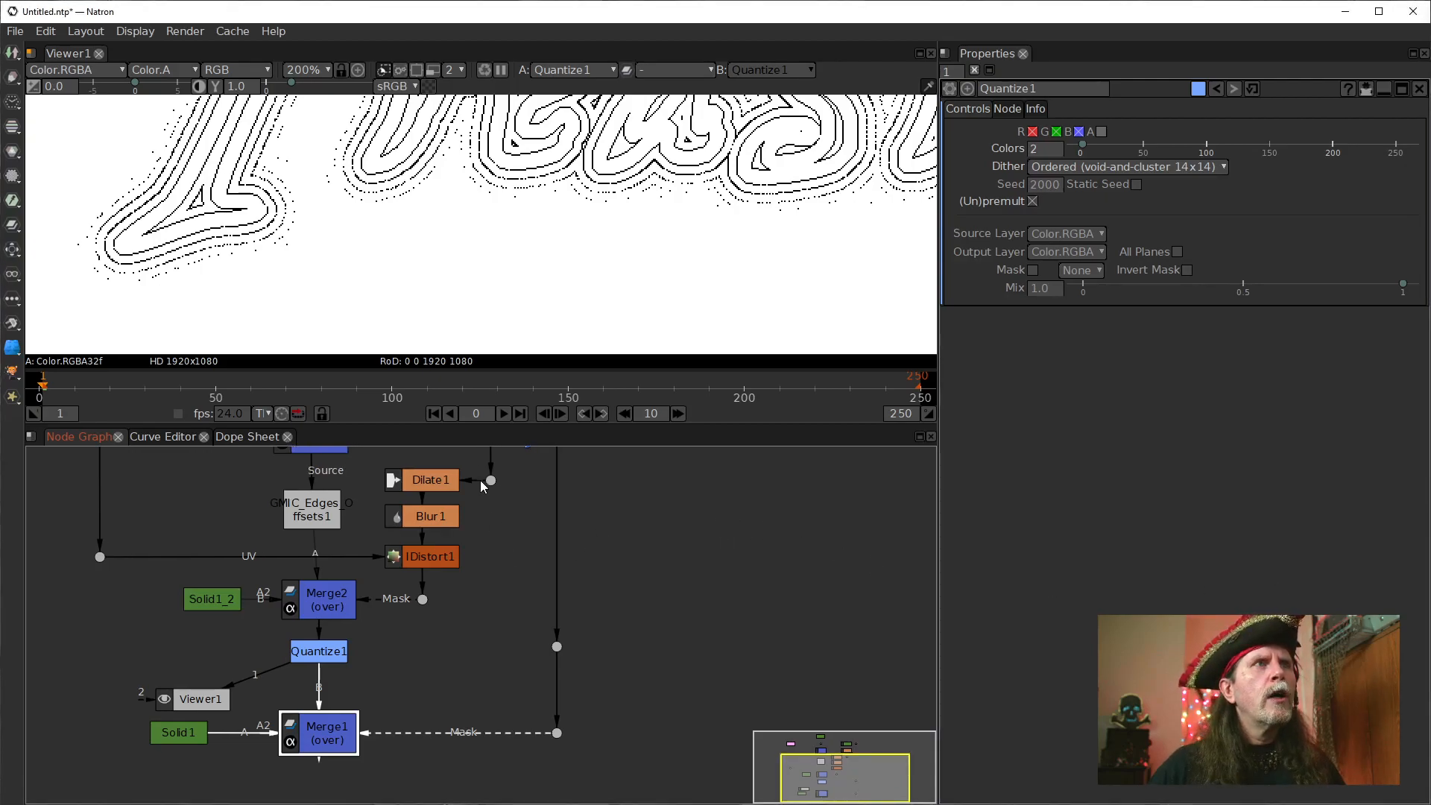
left_click(490, 479)
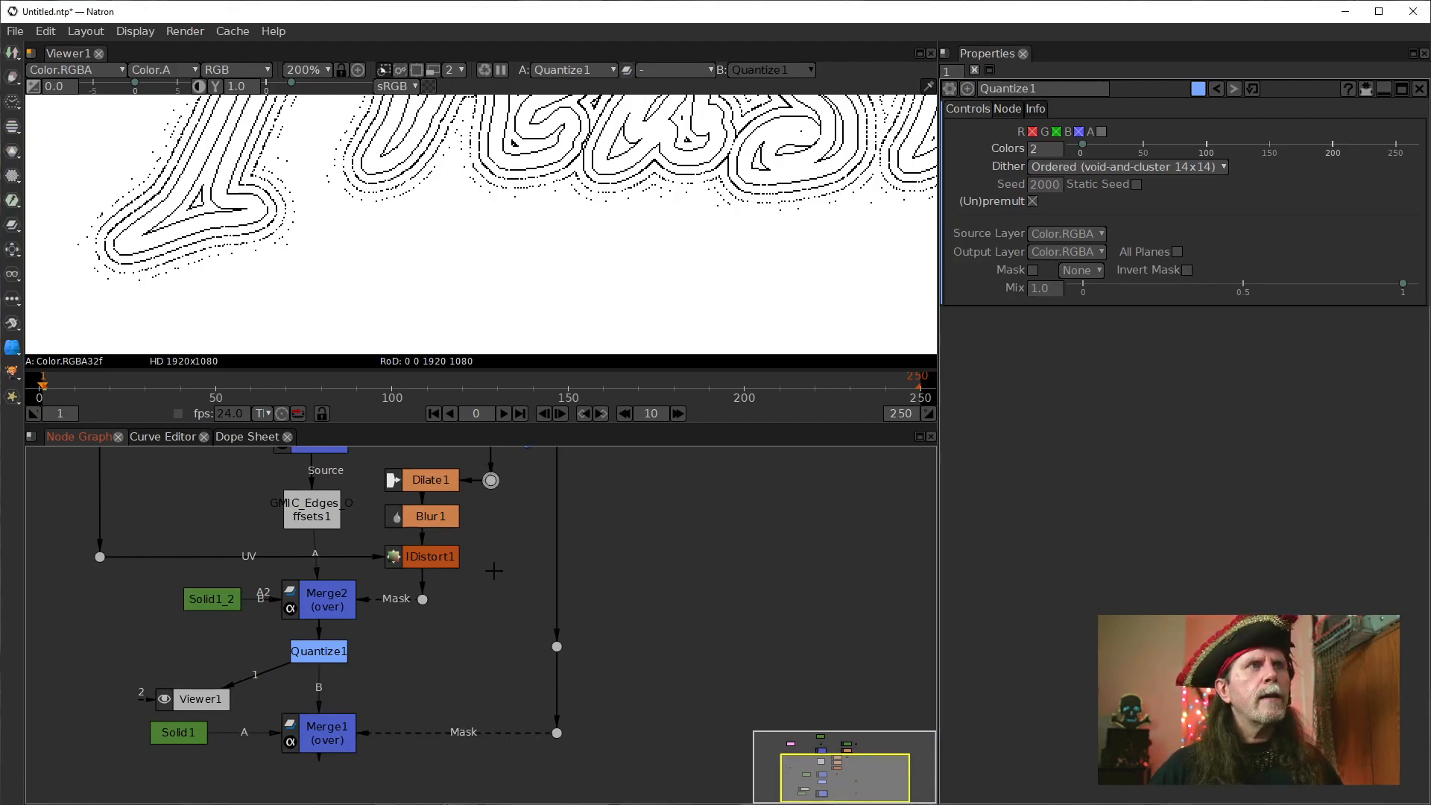
key("m")
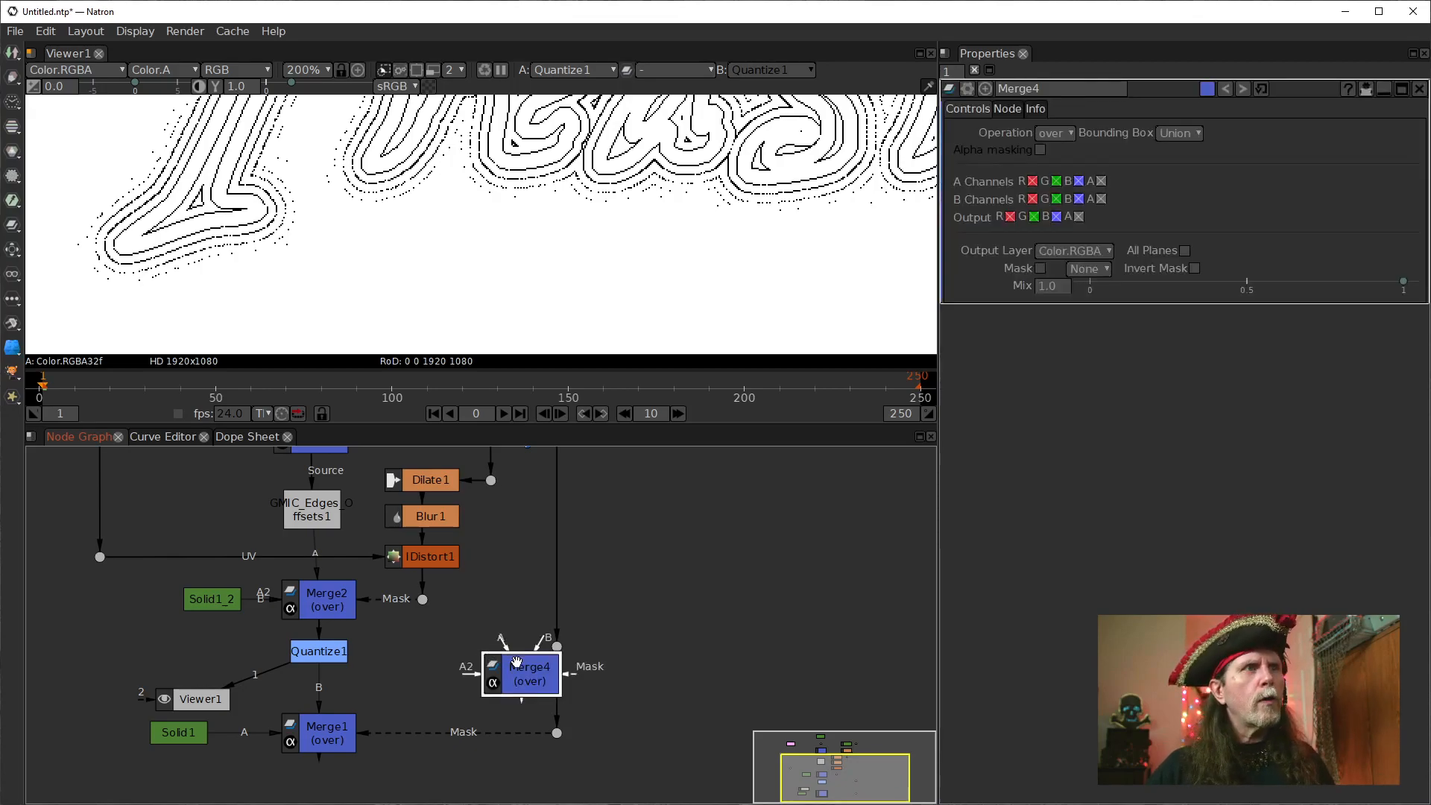
key("Delete")
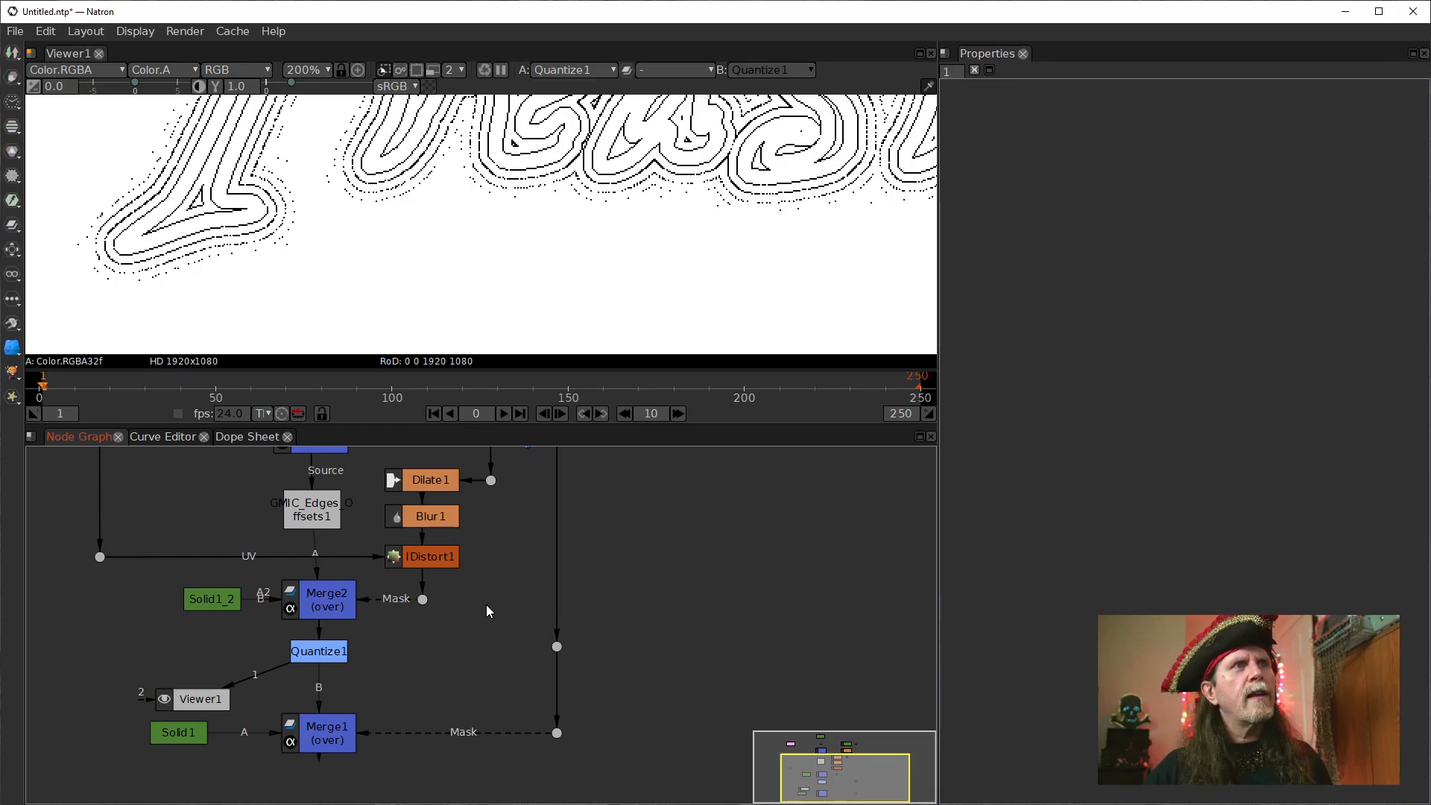
Add a new dot below the dot feeding Dilate1 and connect it to that dot.
left_click_drag(493, 592, 491, 481)
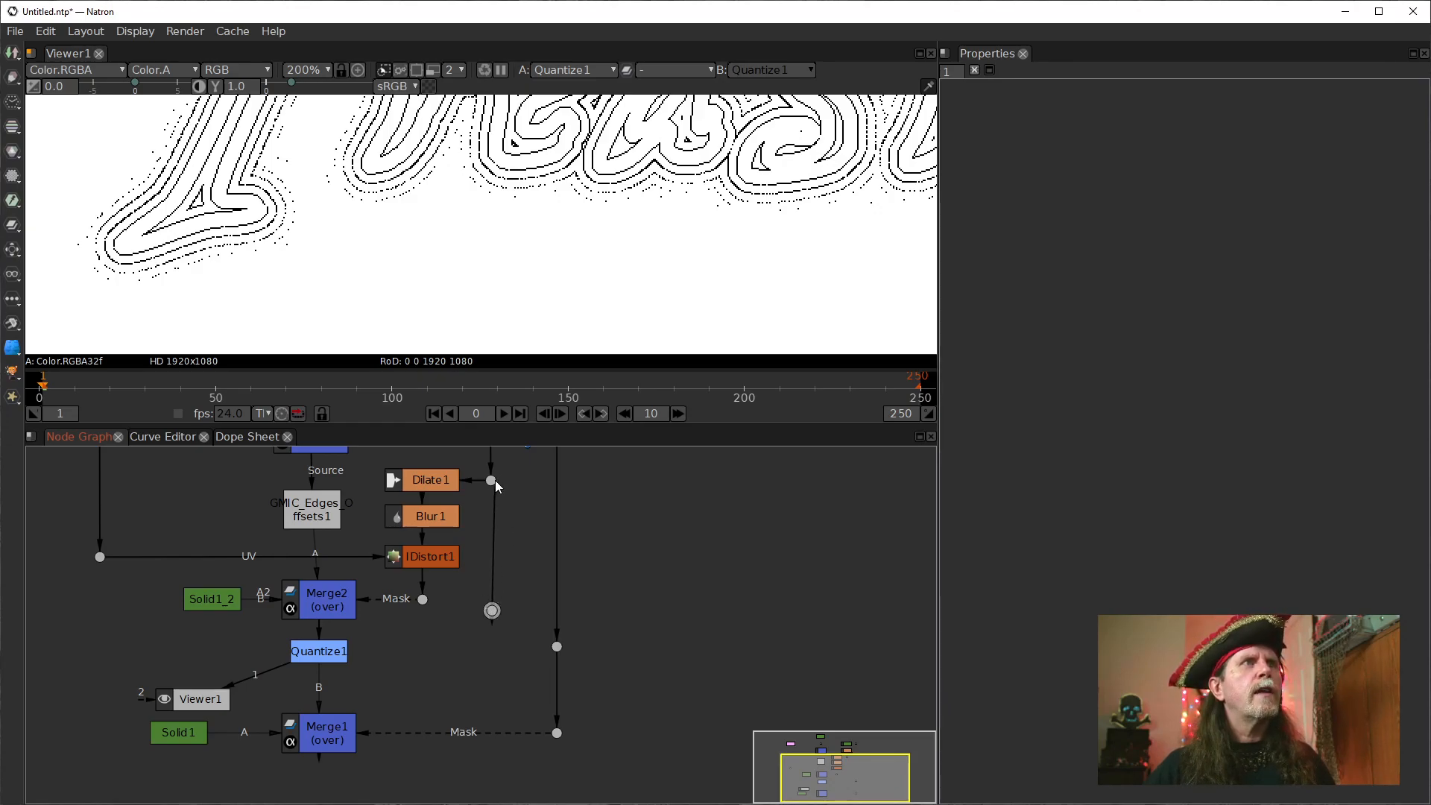
left_click_drag(490, 609, 489, 582)
Open ErodeSmooth1's settings and display its output in the viewer, fitted around the "Treasure" lettering.
left_click_drag(526, 518, 494, 658)
double_click(471, 581)
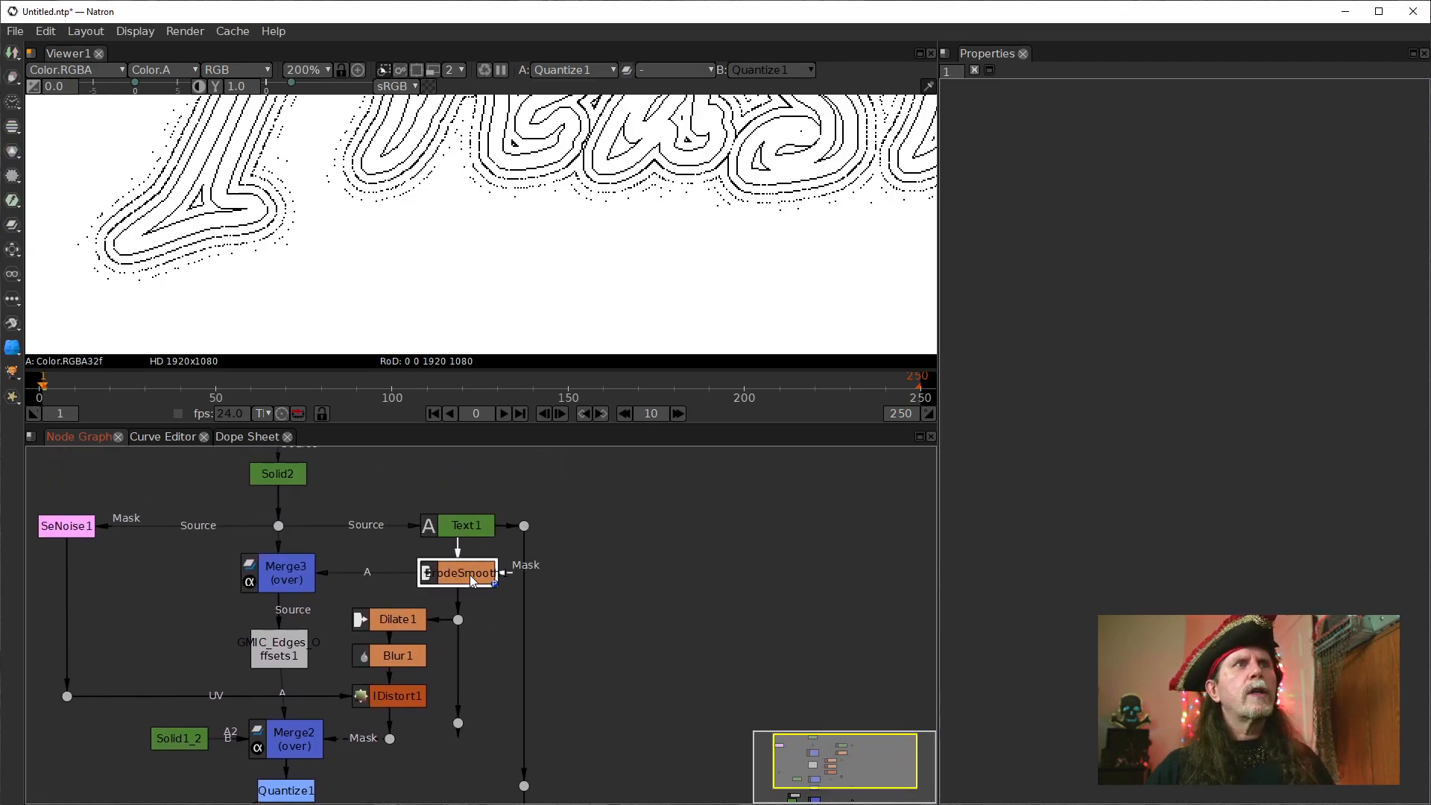
key("1")
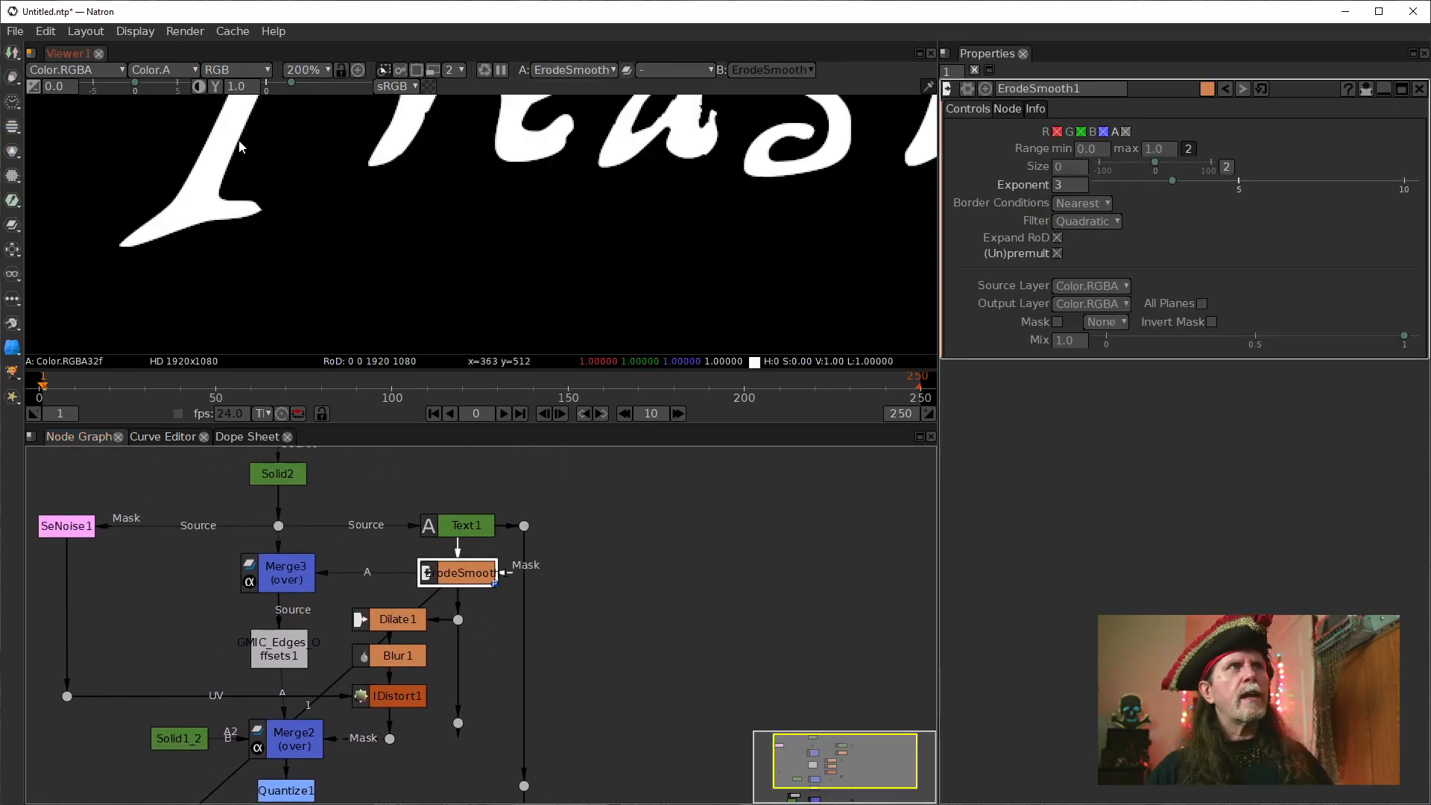
key("f")
left_click_drag(433, 202, 402, 259)
Open Merge1's settings and display its combined result in the viewer.
left_click_drag(469, 646, 468, 469)
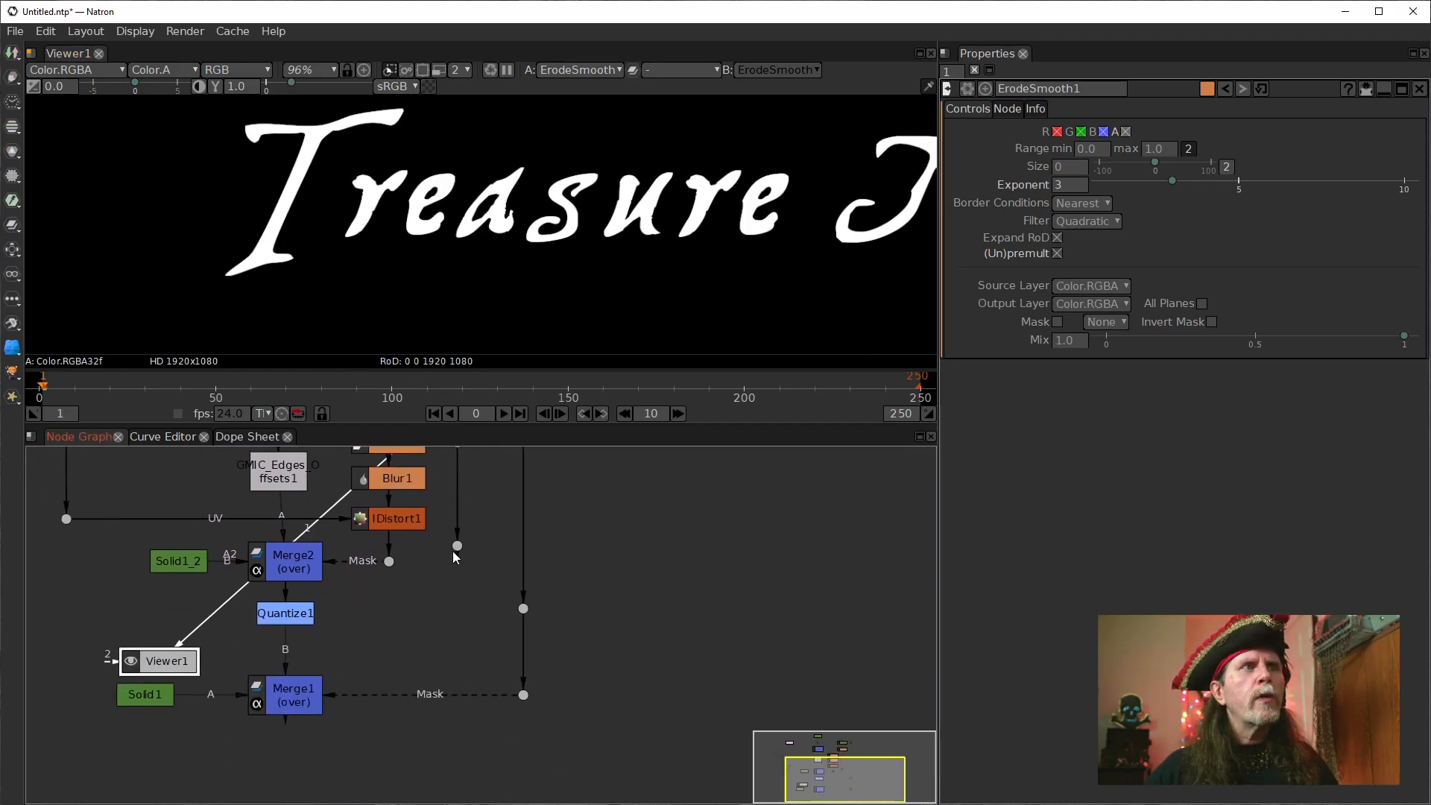
double_click(299, 691)
key("1")
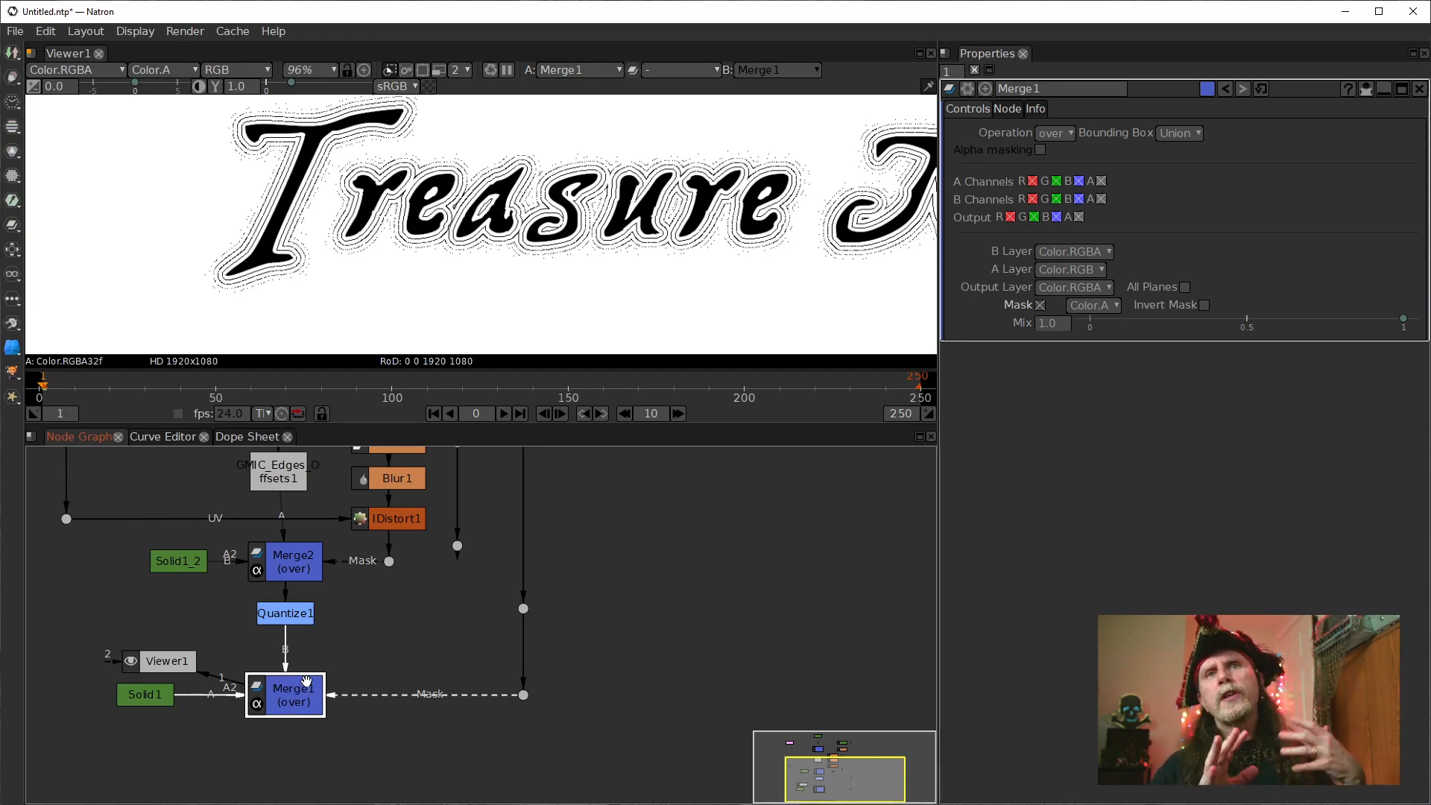
Move Merge1 further below Quantize1 and bring its mask dot and Solid1 level with it.
left_click_drag(322, 701, 322, 750)
left_click_drag(523, 694, 509, 743)
left_click_drag(146, 696, 158, 741)
Display Solid1_2 in the viewer.
left_click(173, 664)
left_click(174, 567)
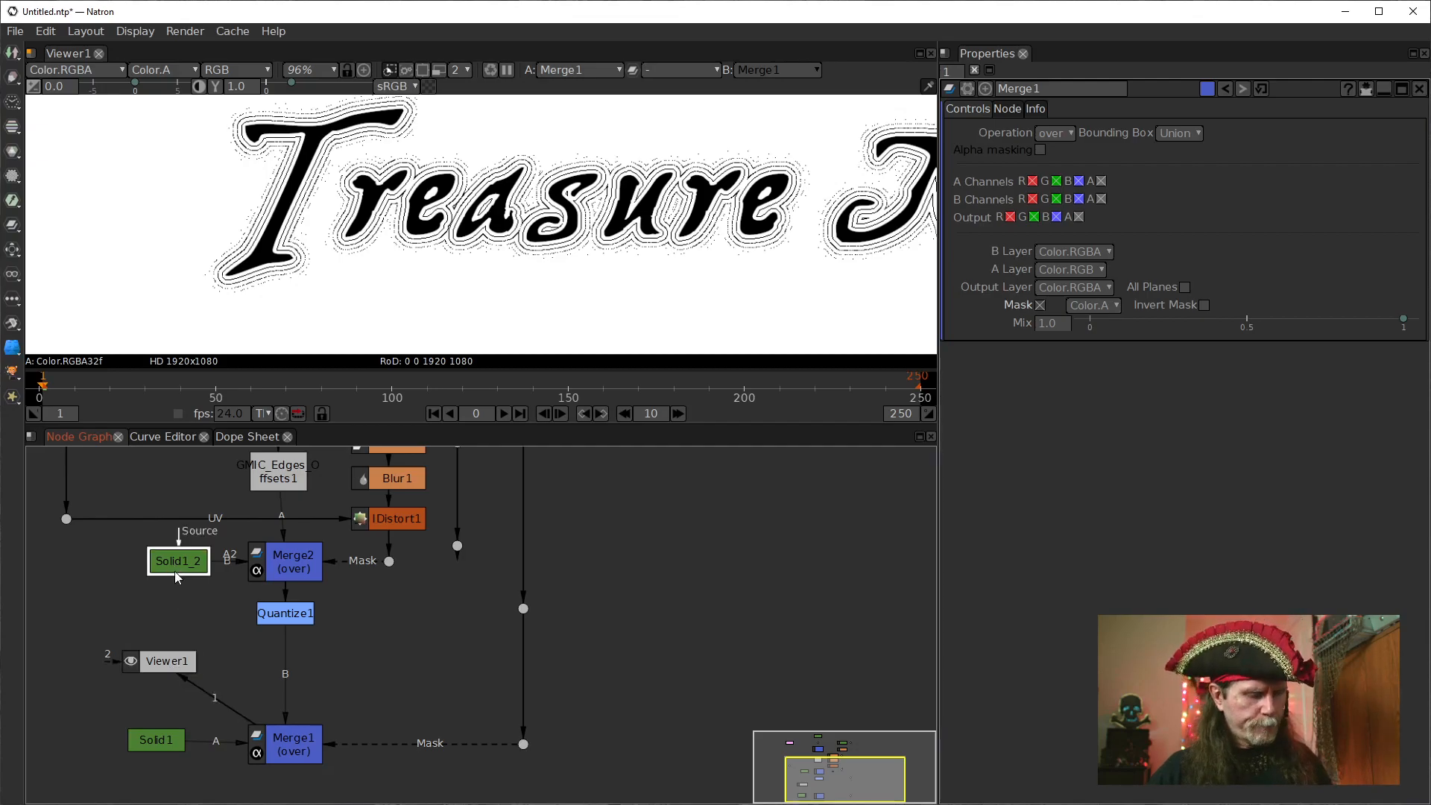
key("1")
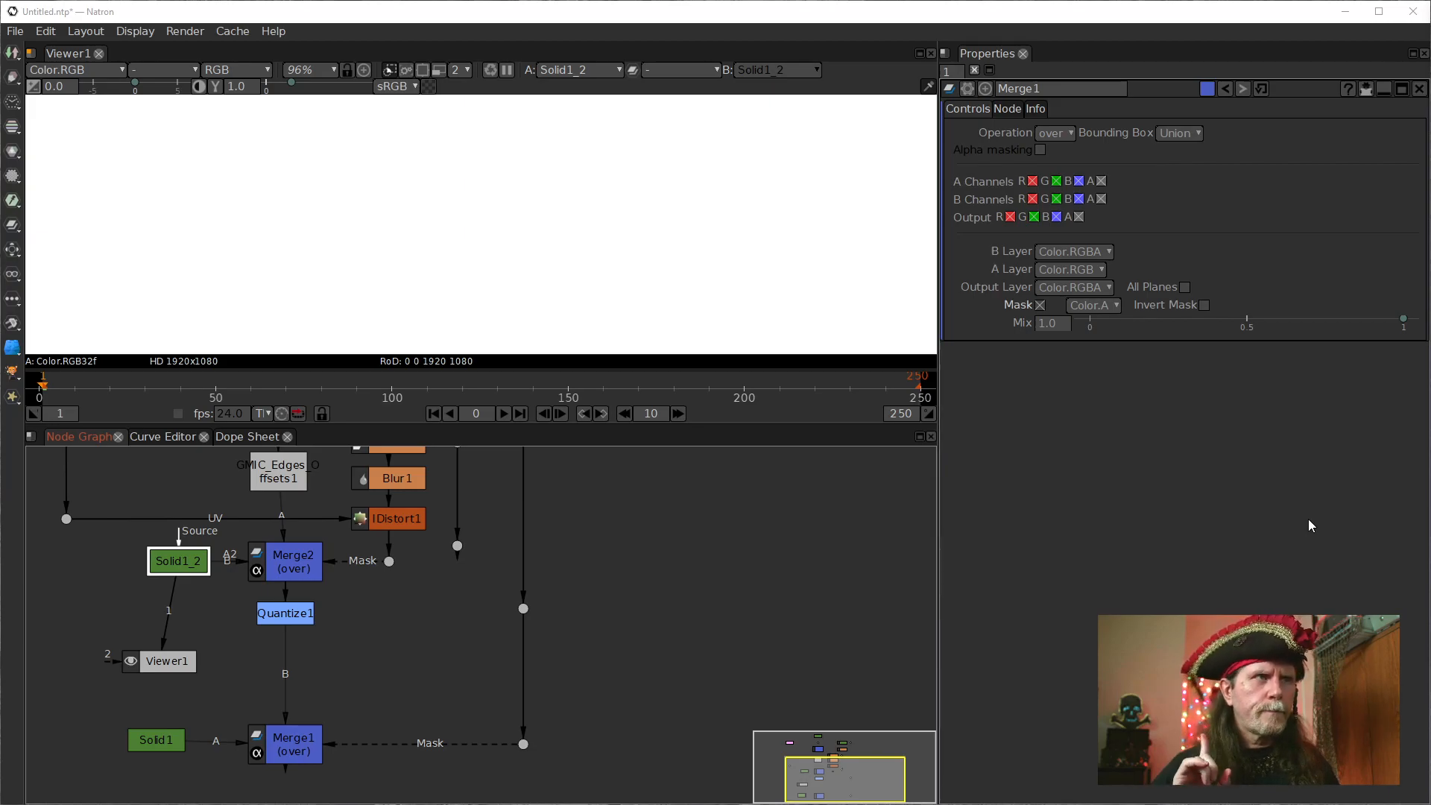
Display Quantize1 in the viewer and inspect the pixels of its dithered contour lines up close.
left_click(303, 615)
key("1")
scroll(252, 284, "up", 5)
scroll(252, 283, "up", 10)
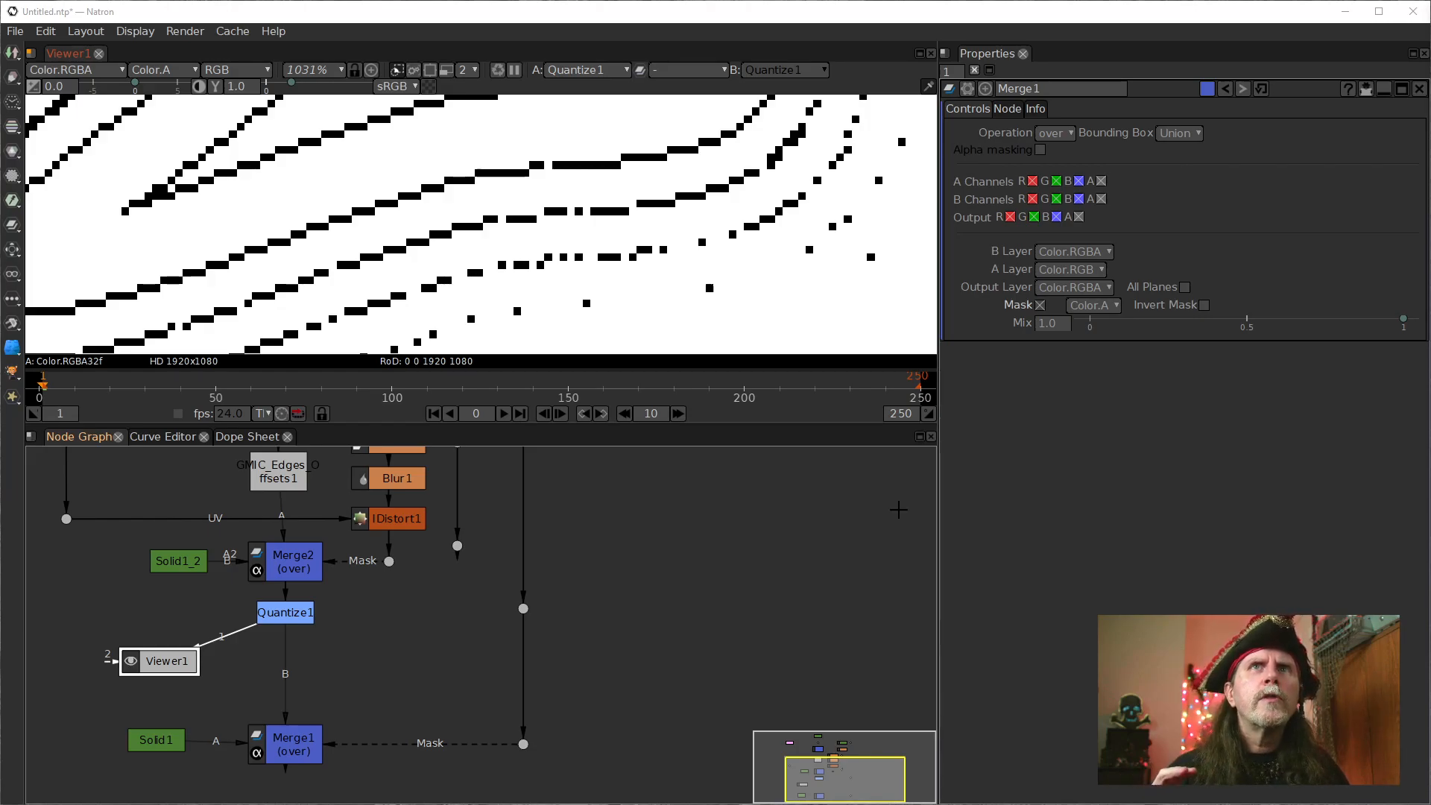
left_click(301, 614)
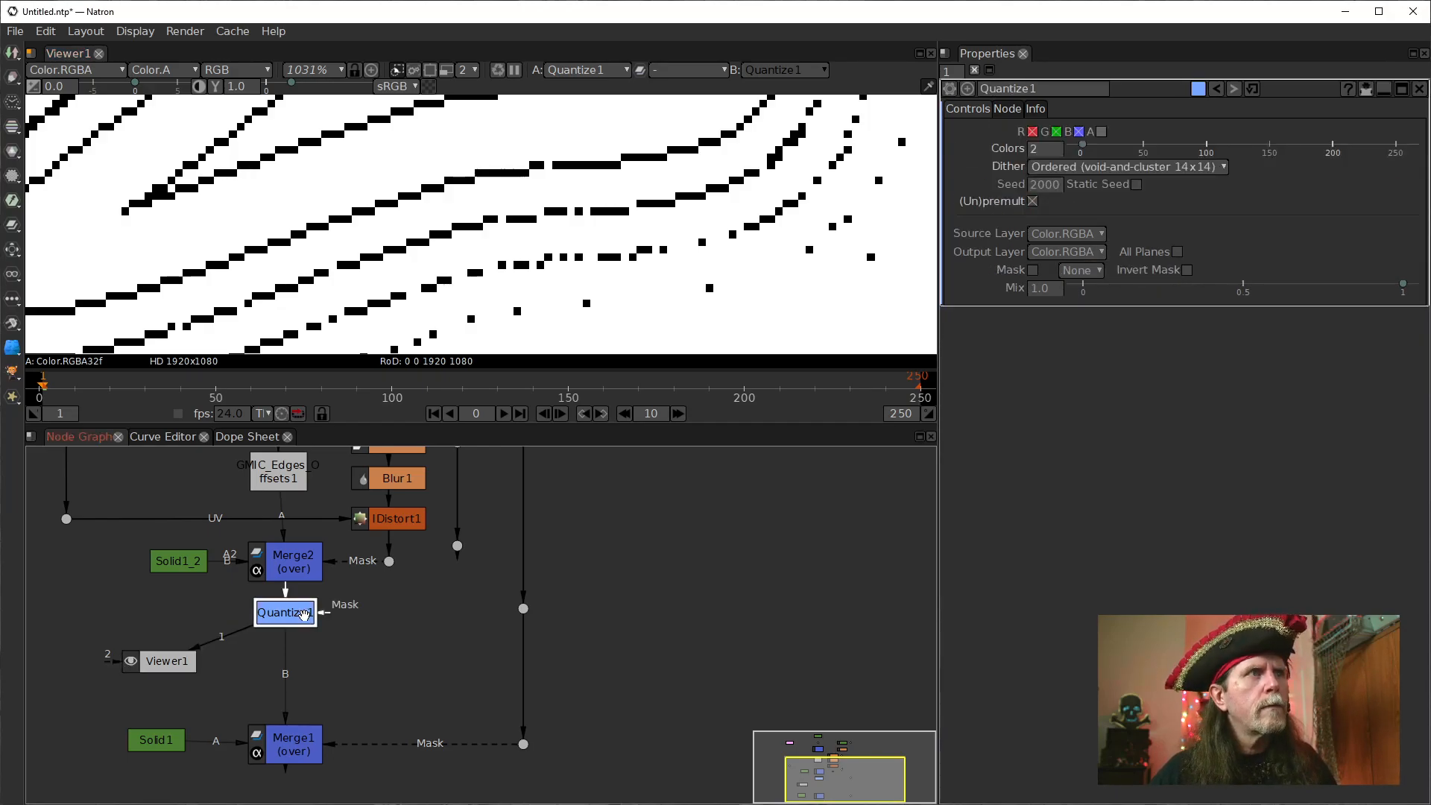
key("Tab")
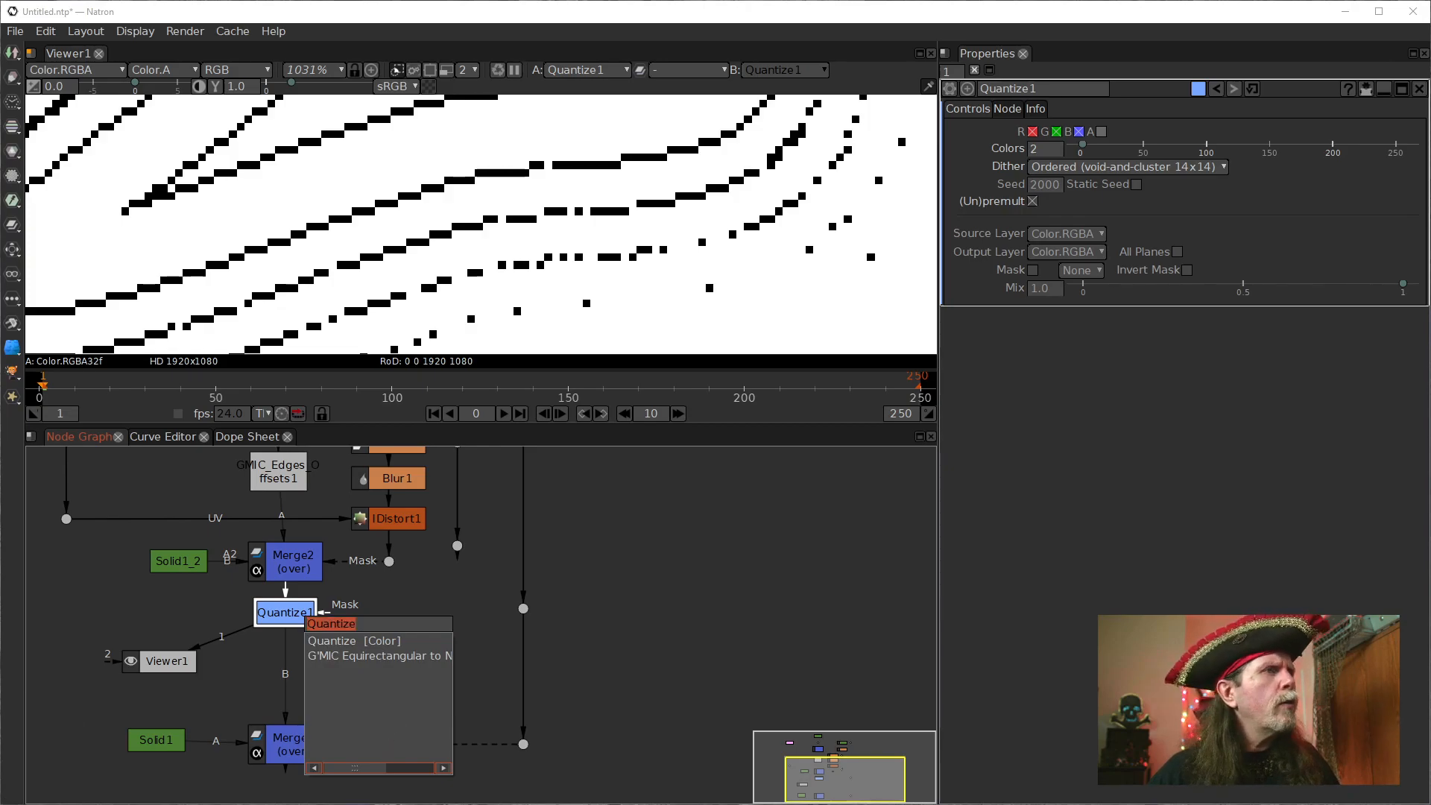
key("super")
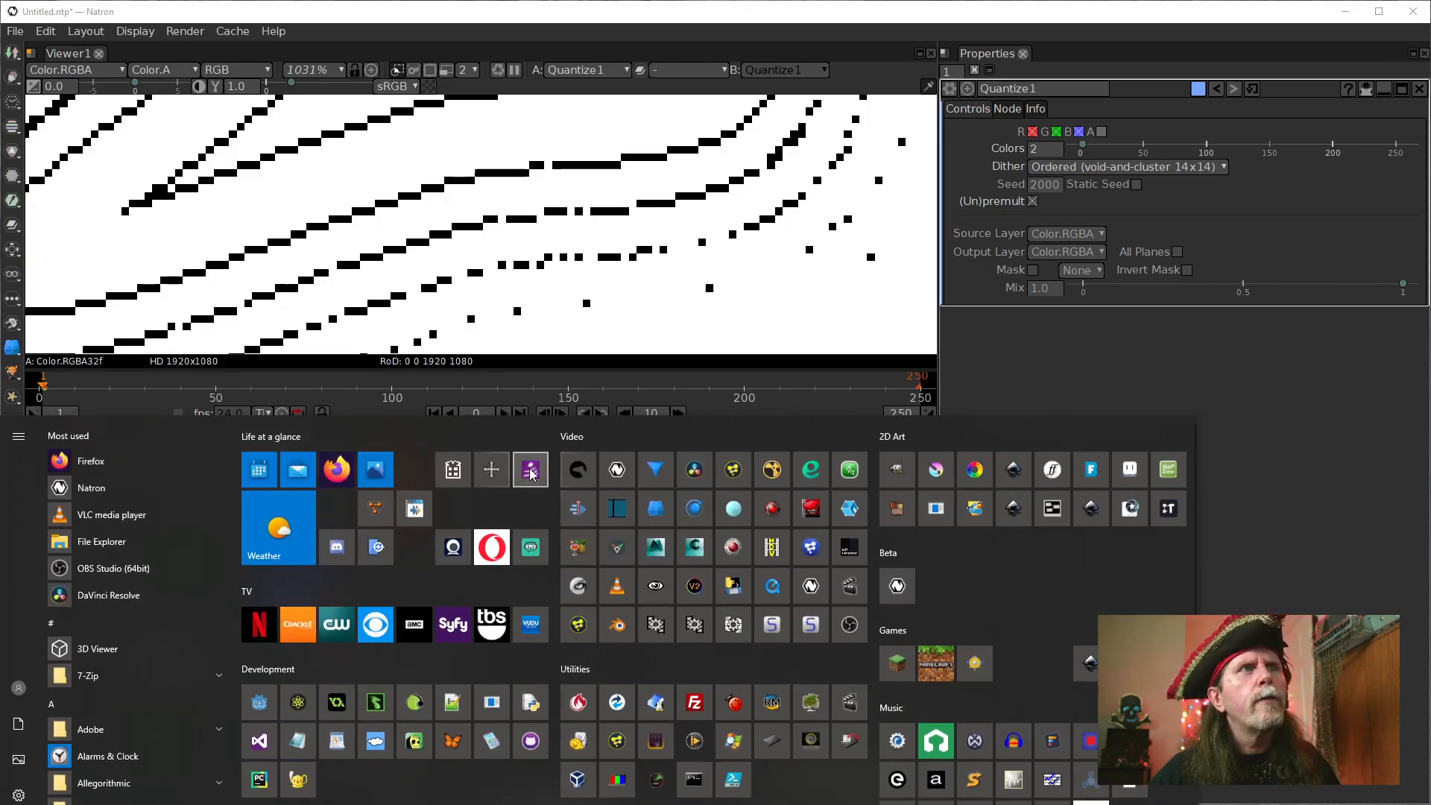
left_click(776, 591)
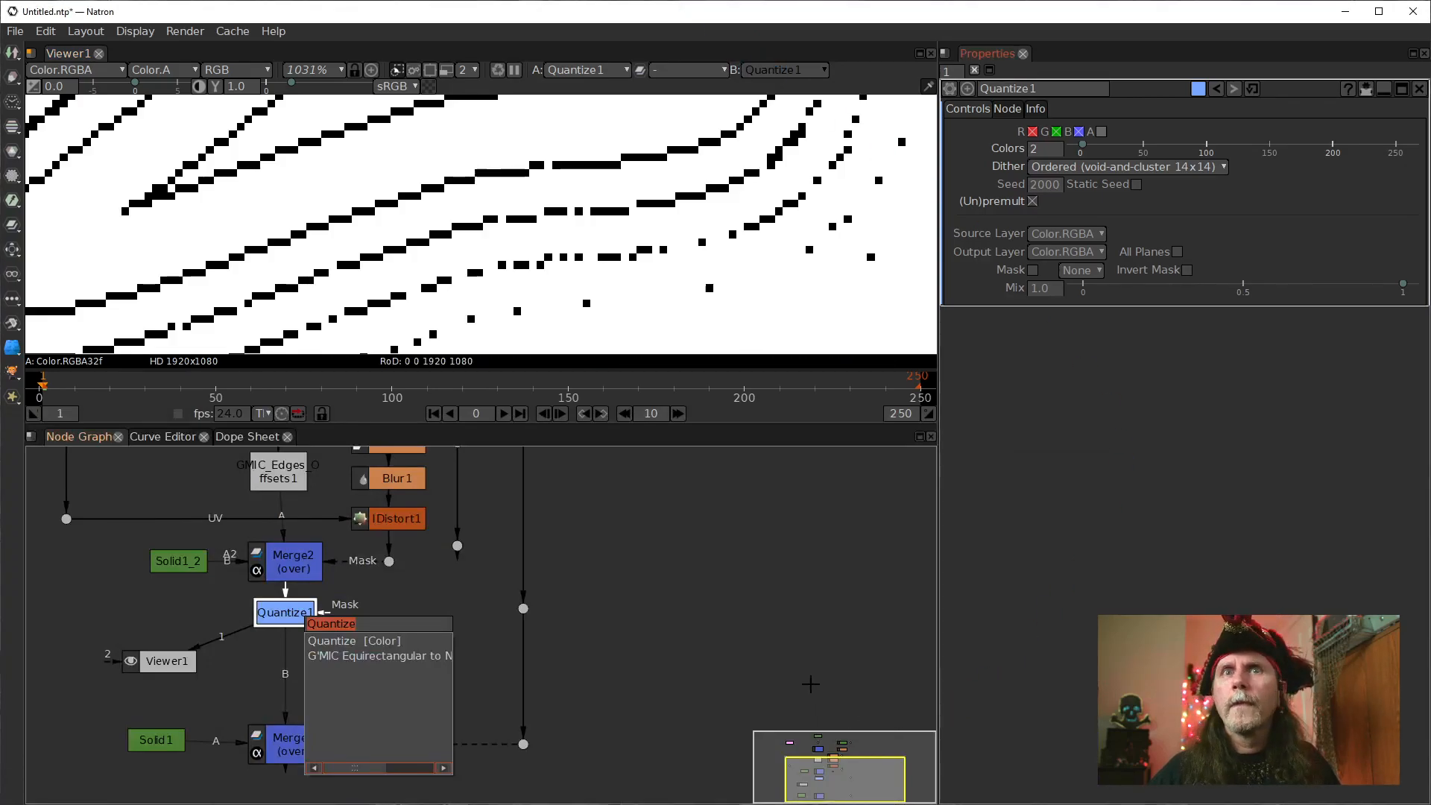
left_click(642, 711)
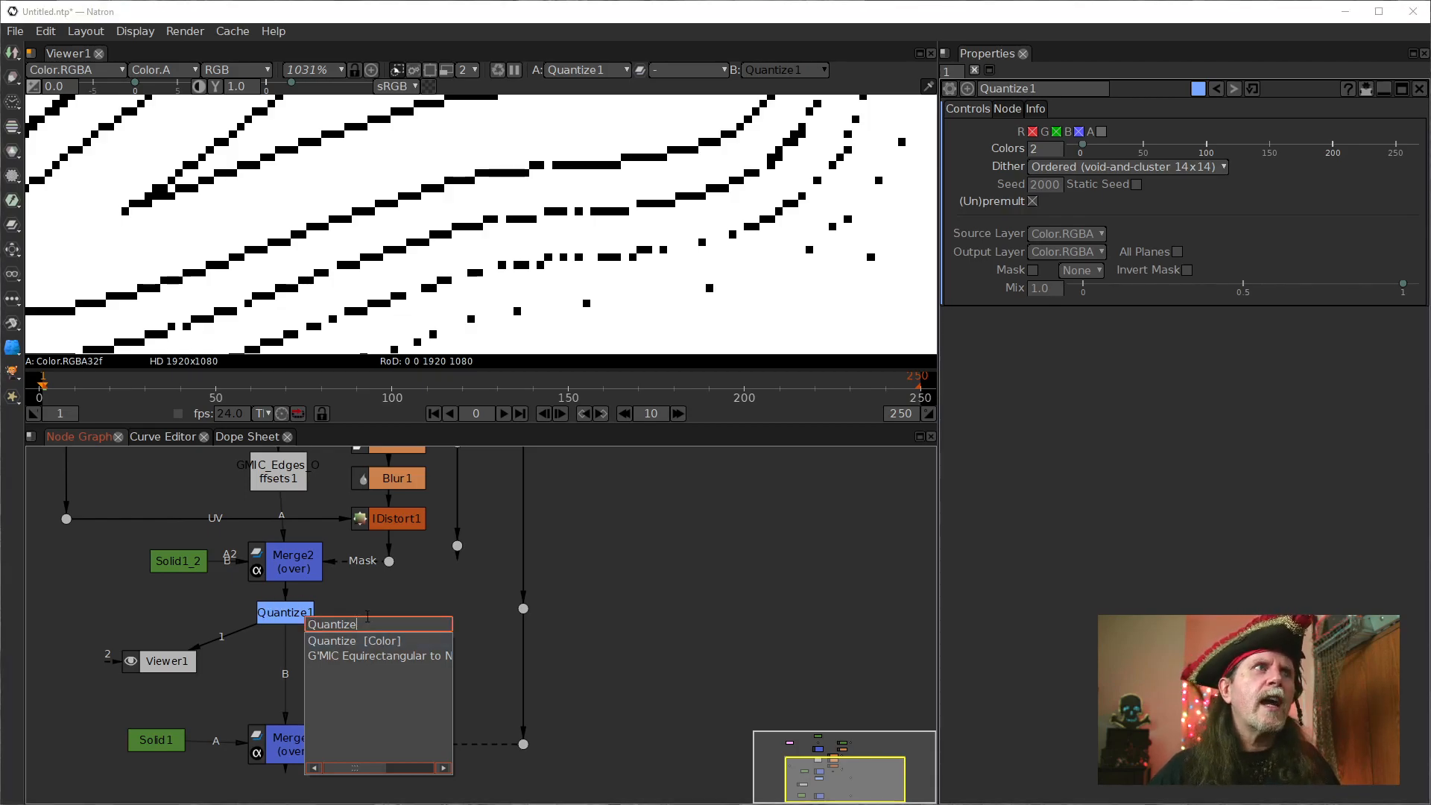
key("Escape")
Insert an ErodeSmooth node between Quantize1 and Merge1, positioned level with Viewer1.
left_click(297, 611)
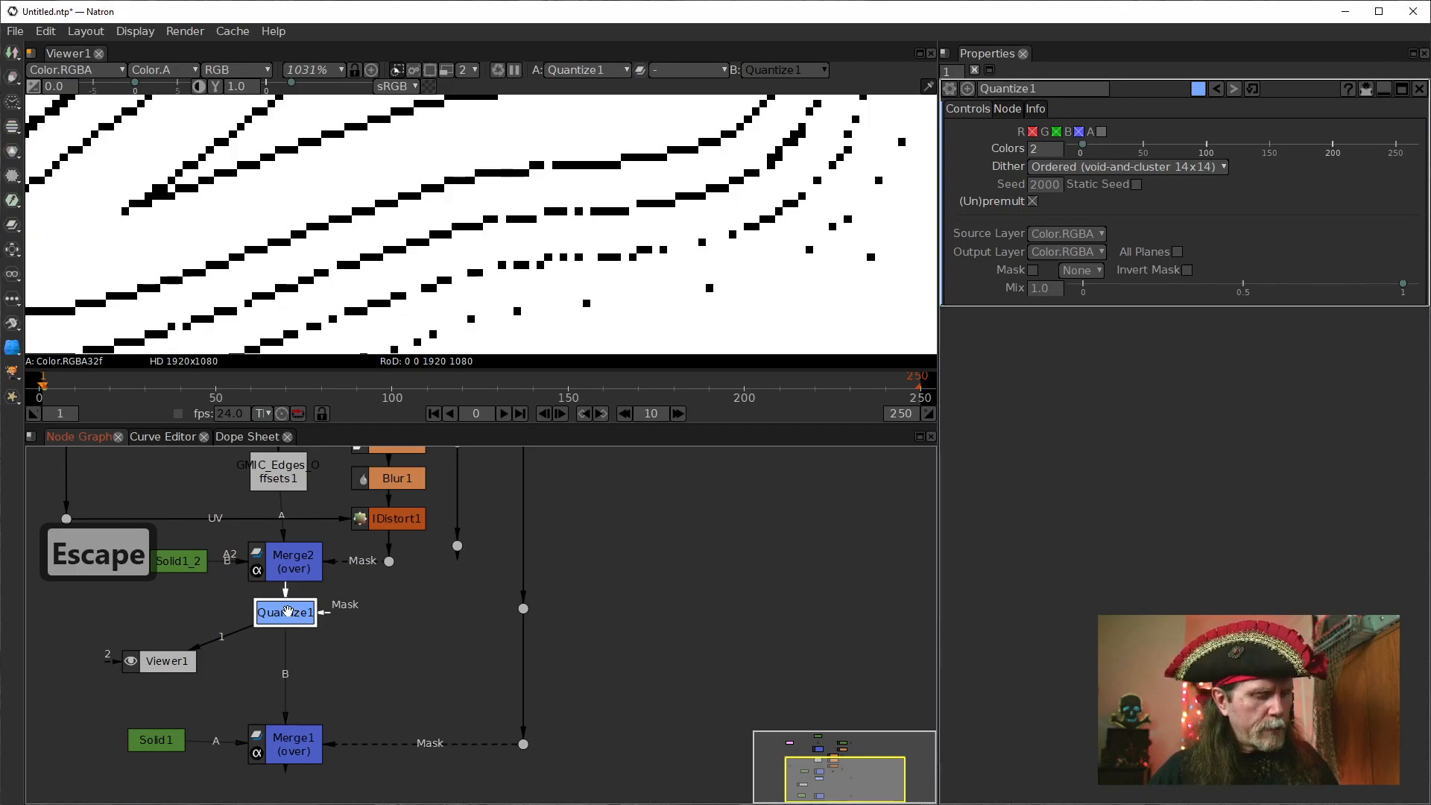
key("Tab")
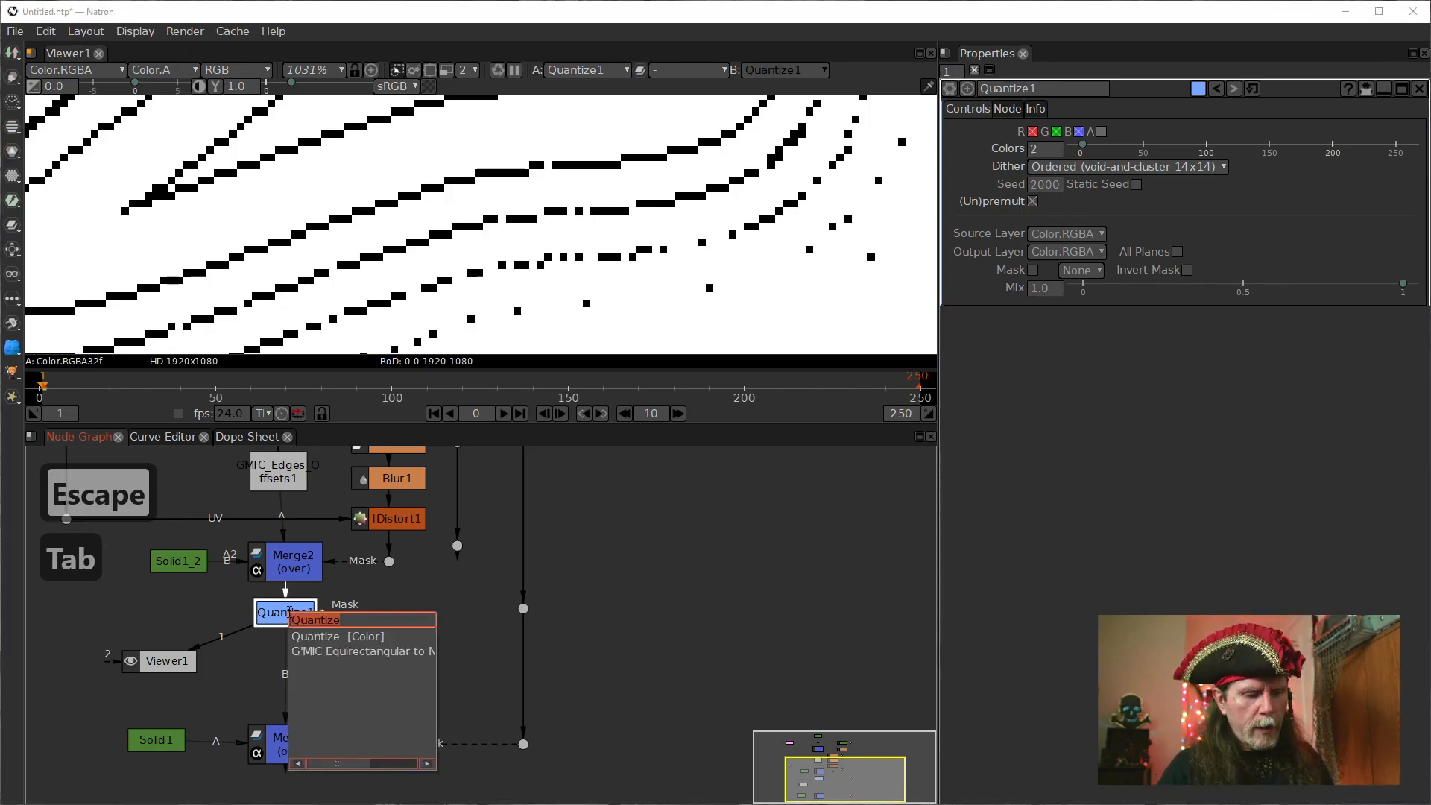
type("er")
key("Down")
key("Return")
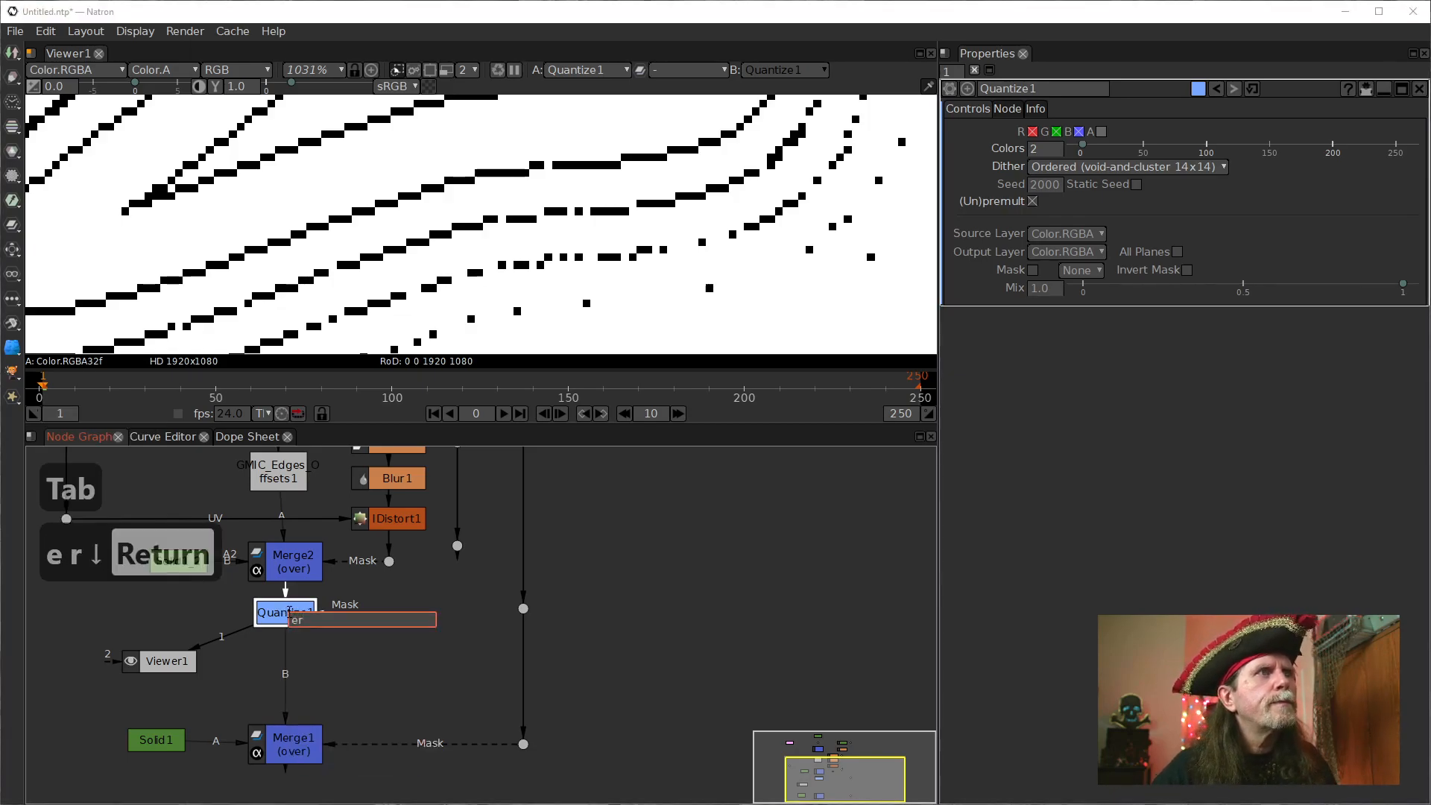
left_click_drag(302, 657, 304, 663)
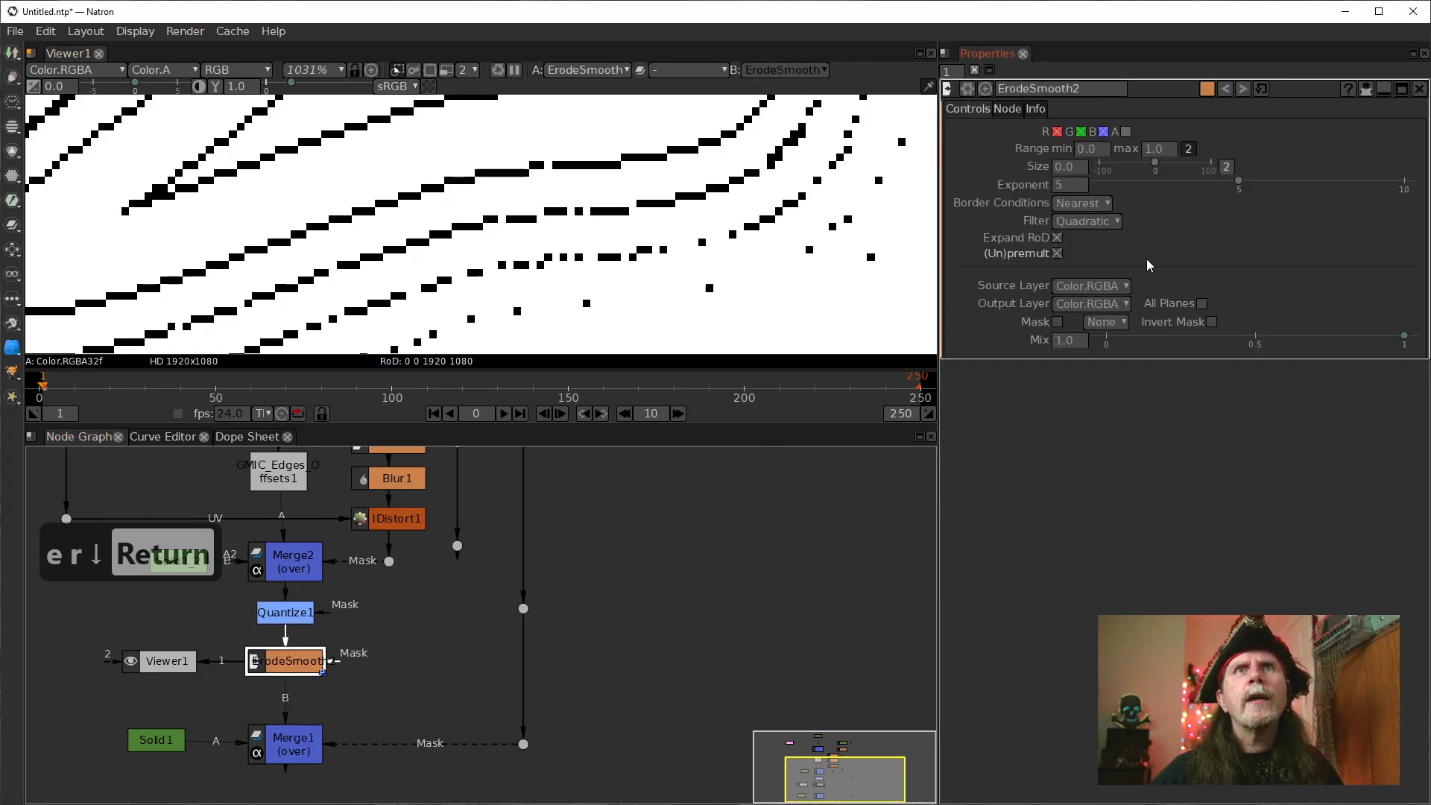
Set ErodeSmooth2's exponent to 2 and its size to 1.006.
double_click(1068, 190)
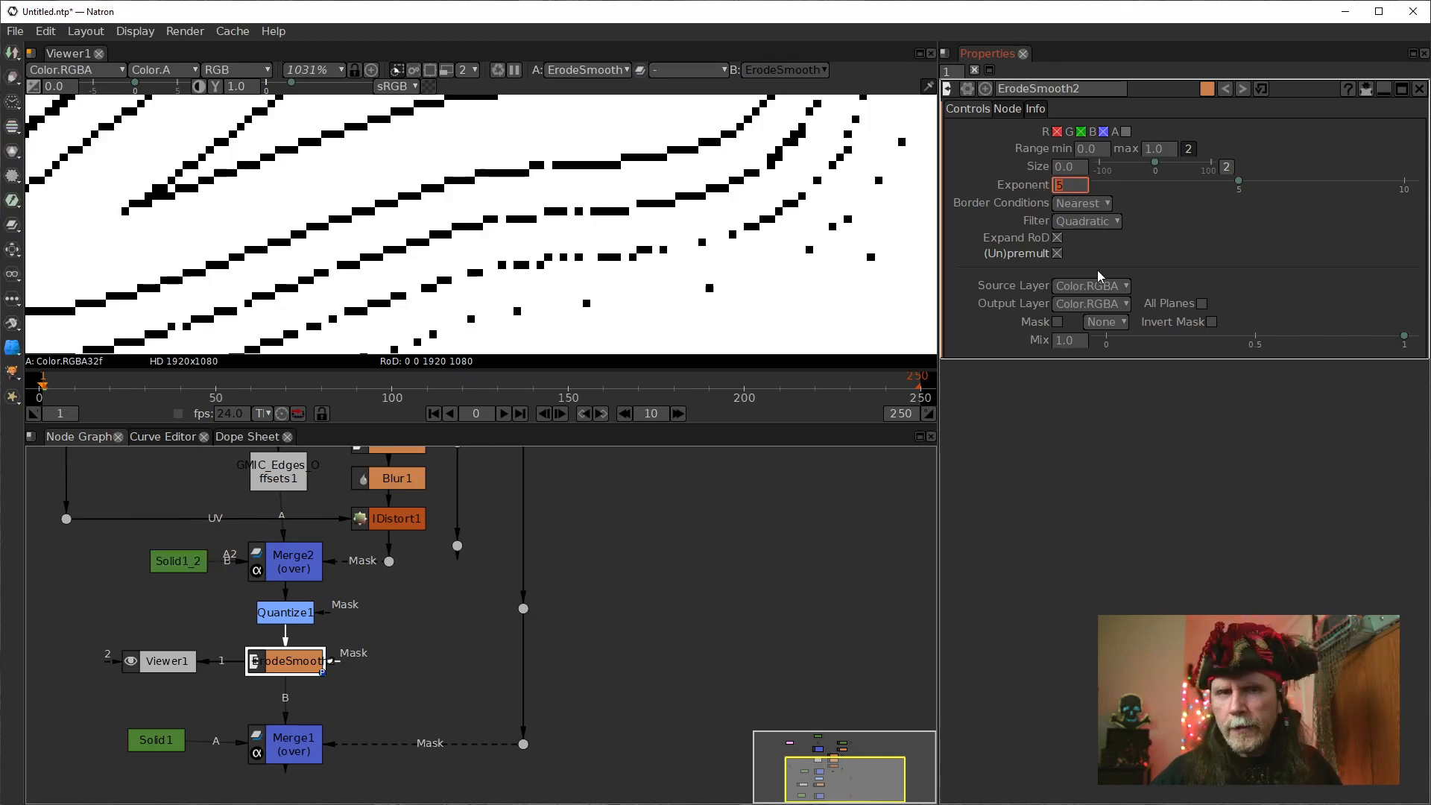
type("2")
key("Return")
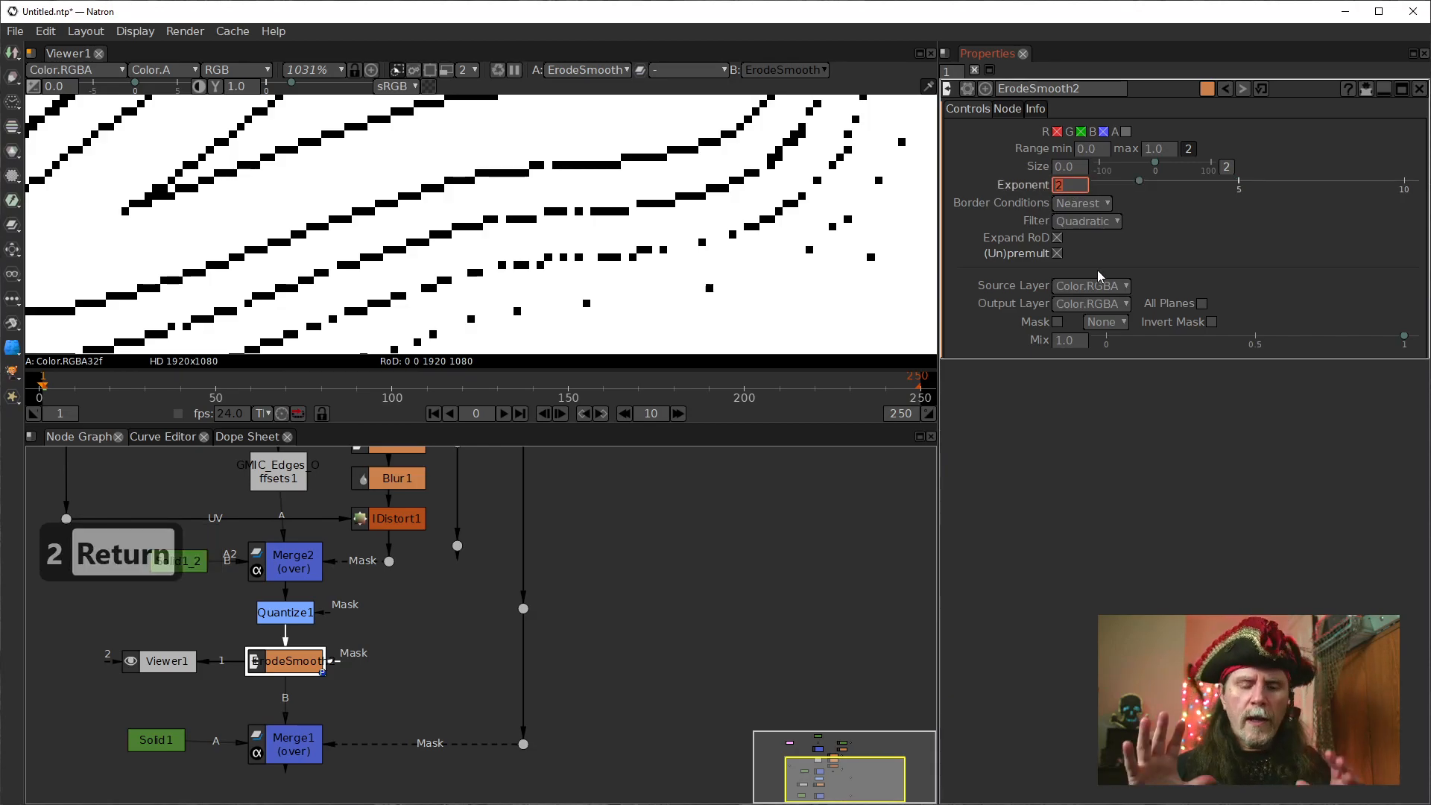
left_click(1079, 168)
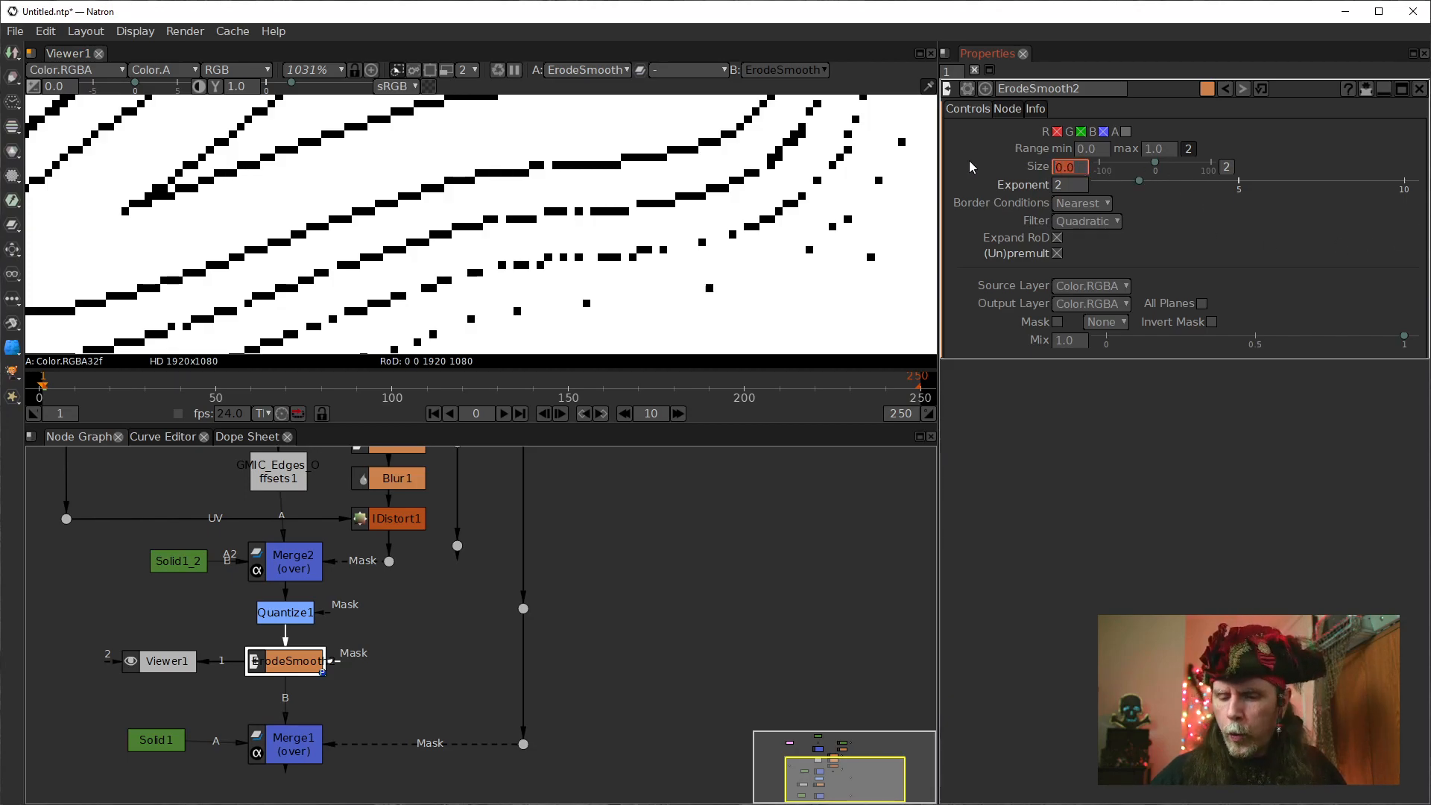
type("1")
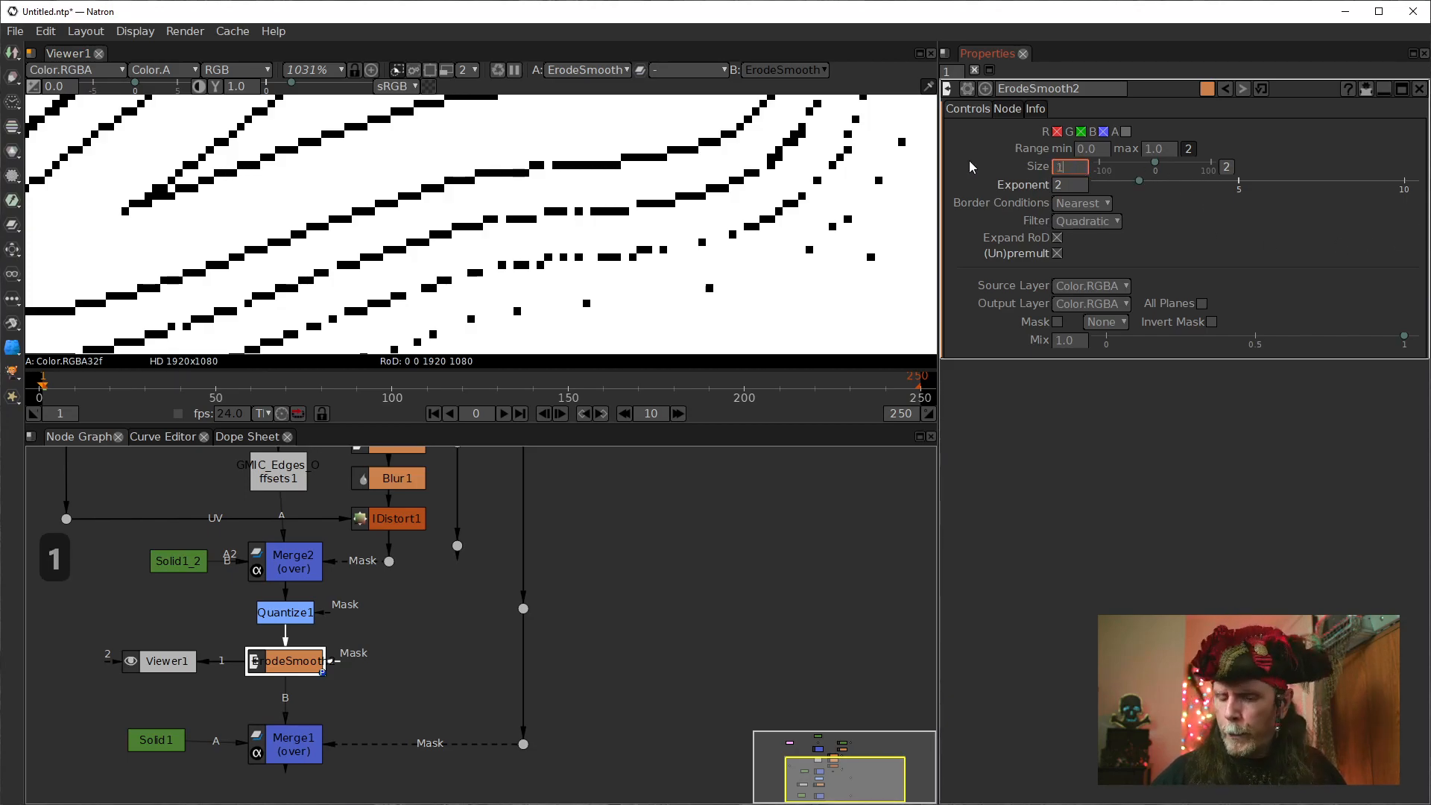
type(".006")
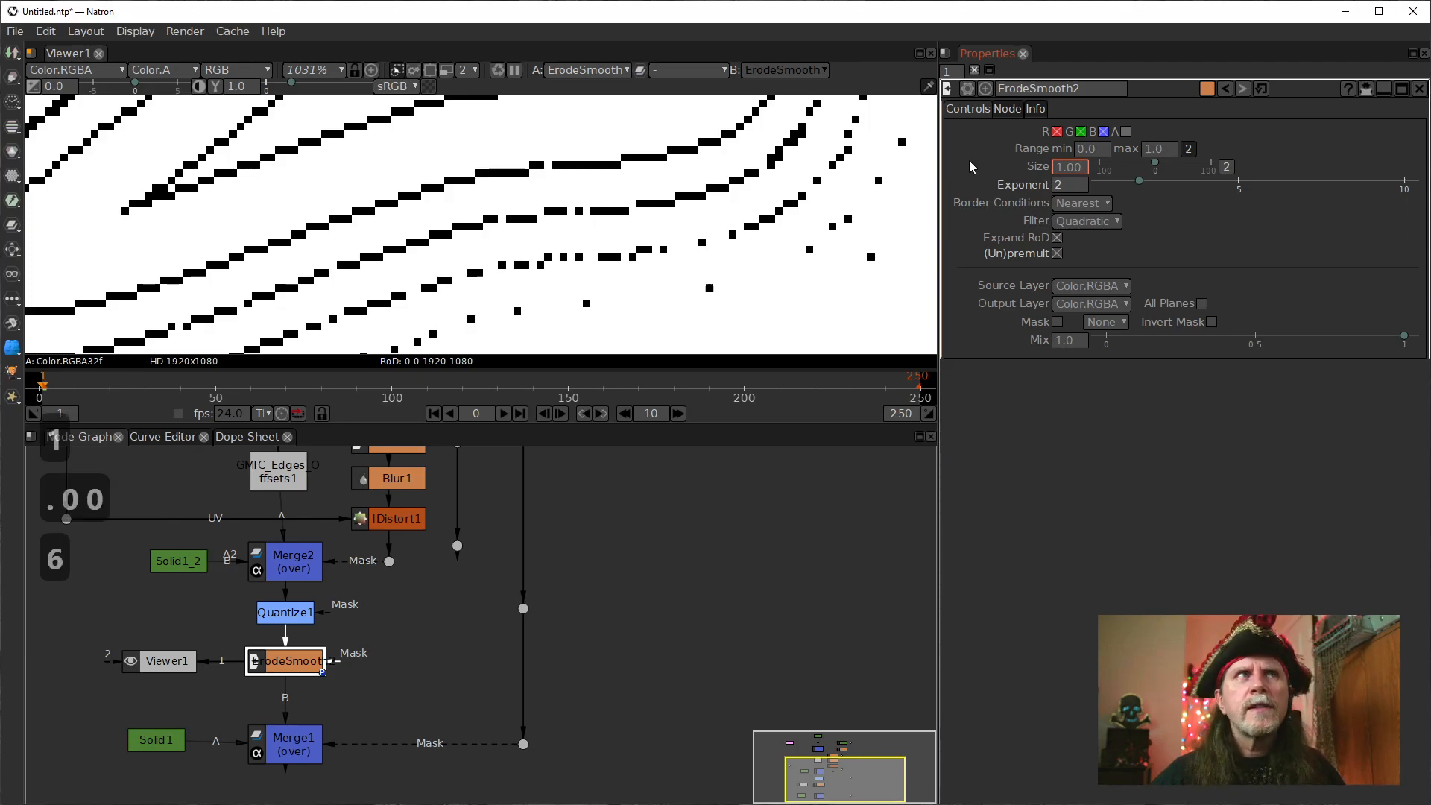
key("Return")
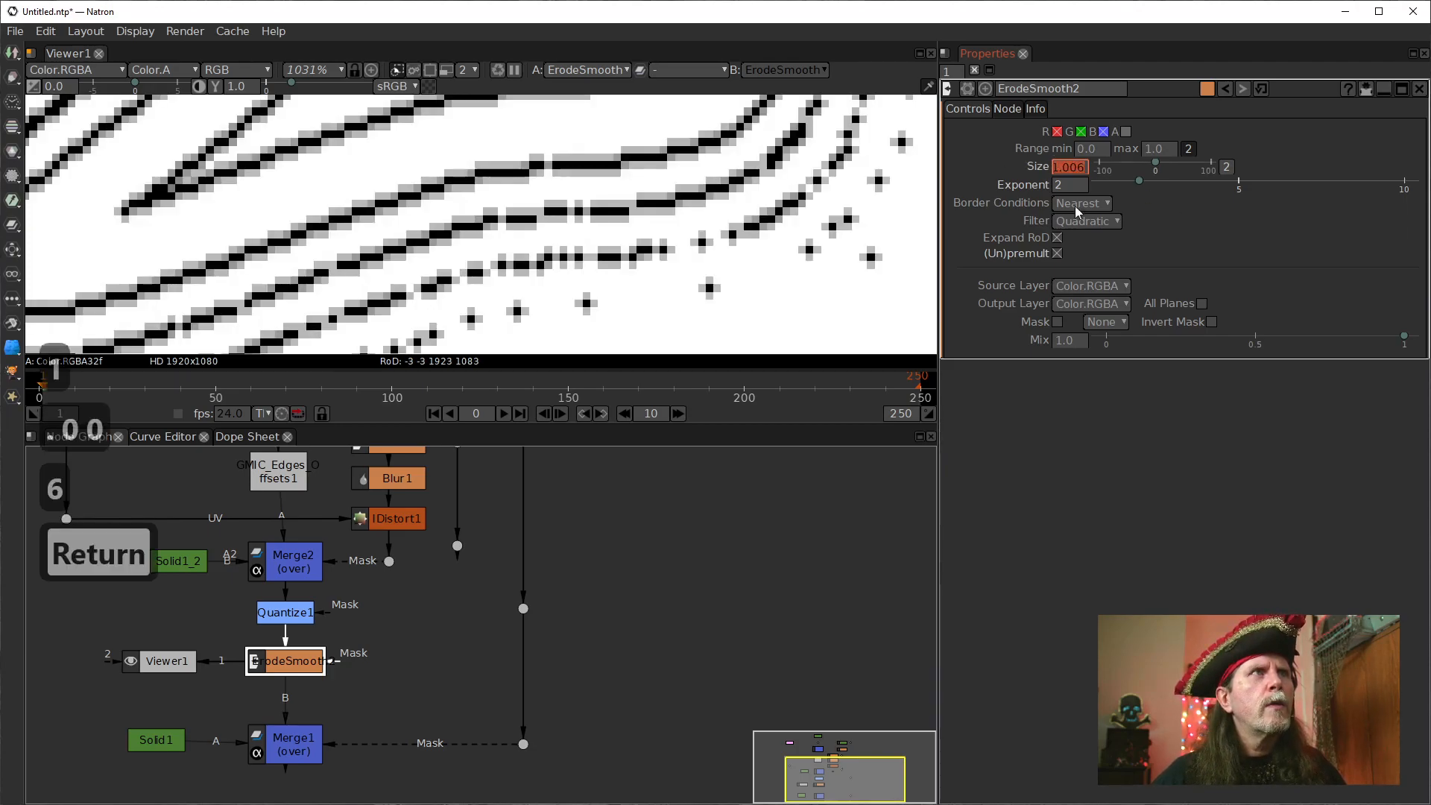
Inspect the softened contour lines up close and at 100%, comparing the image with ErodeSmooth2 disabled and enabled.
left_click_drag(477, 229, 657, 175)
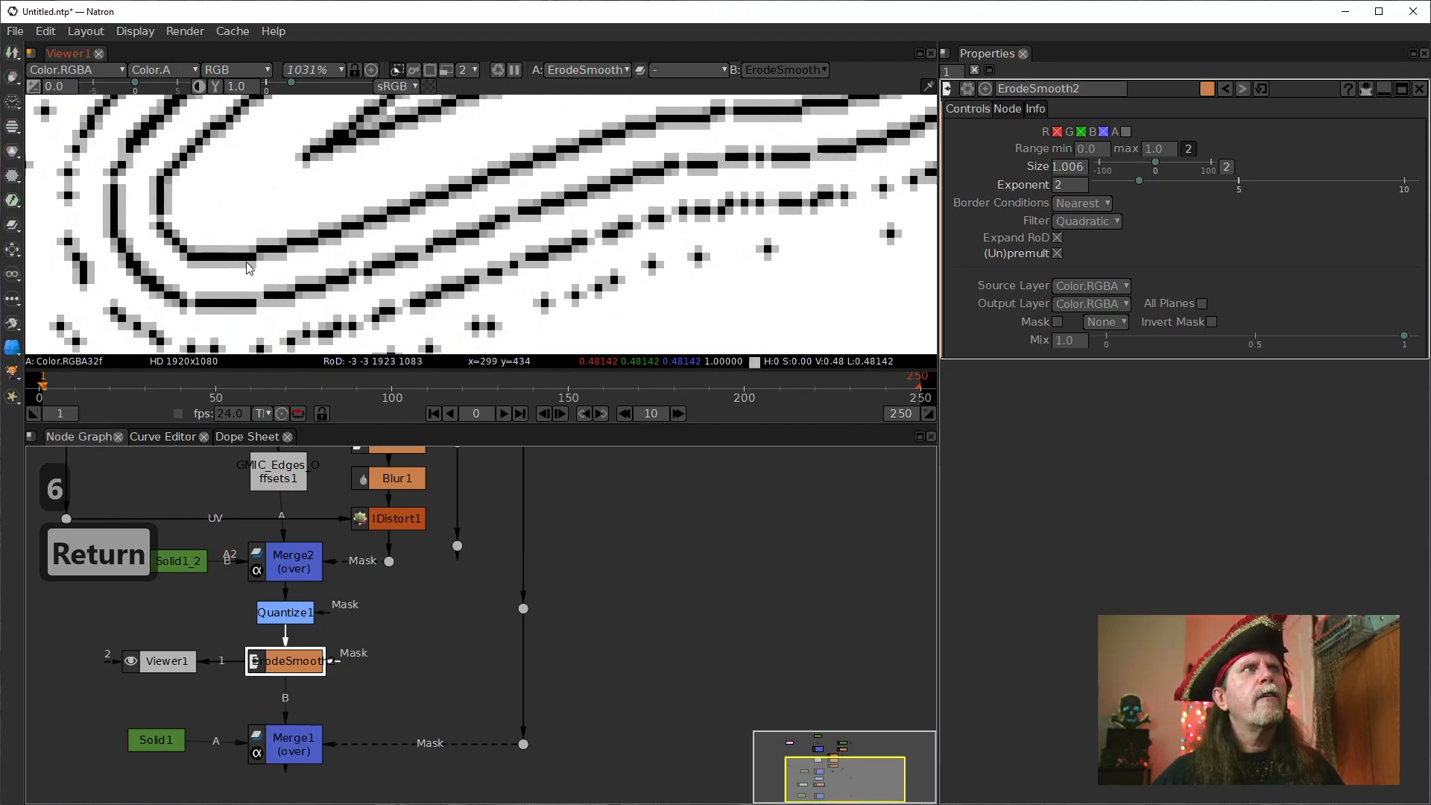
left_click_drag(880, 261, 584, 281)
left_click(553, 253)
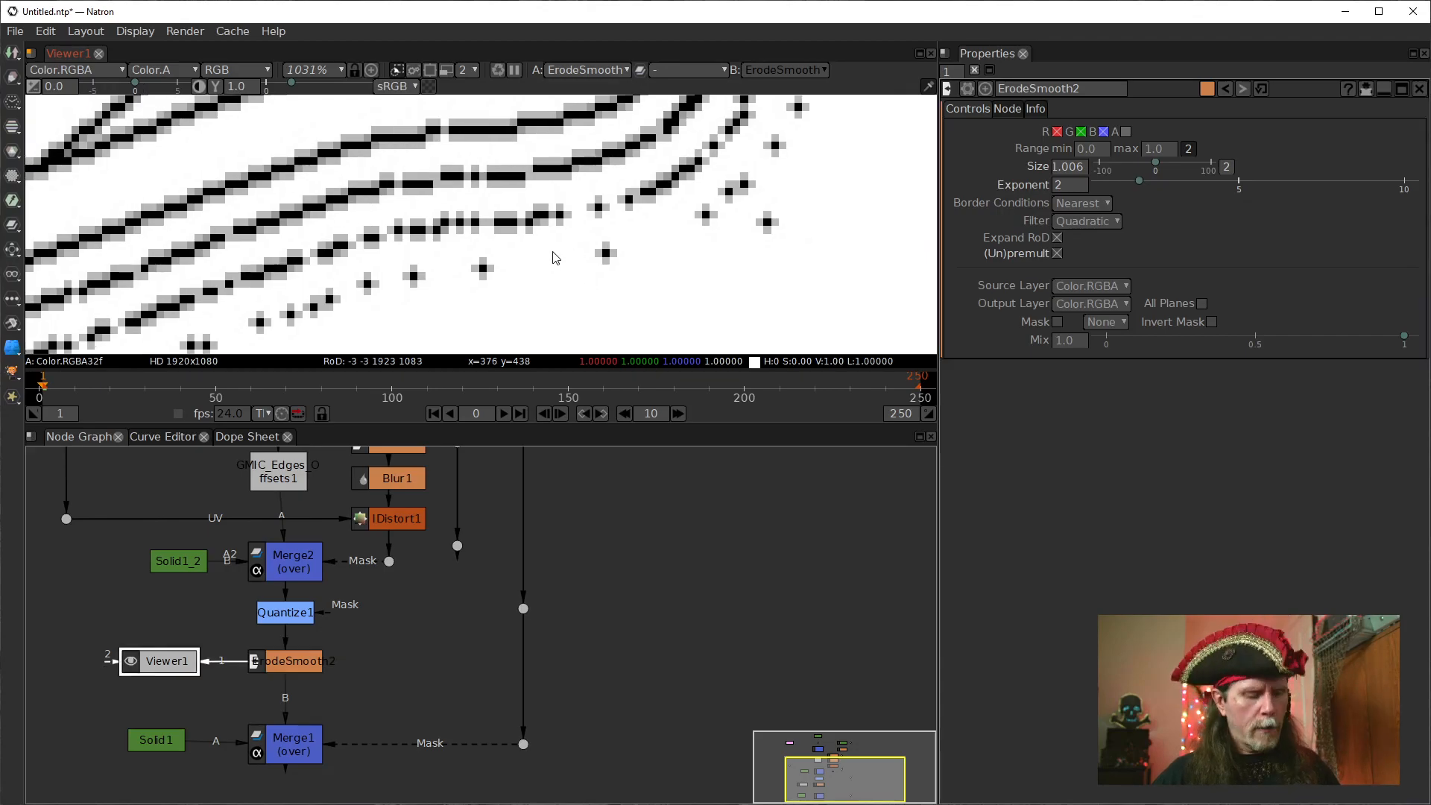
key("ctrl+1")
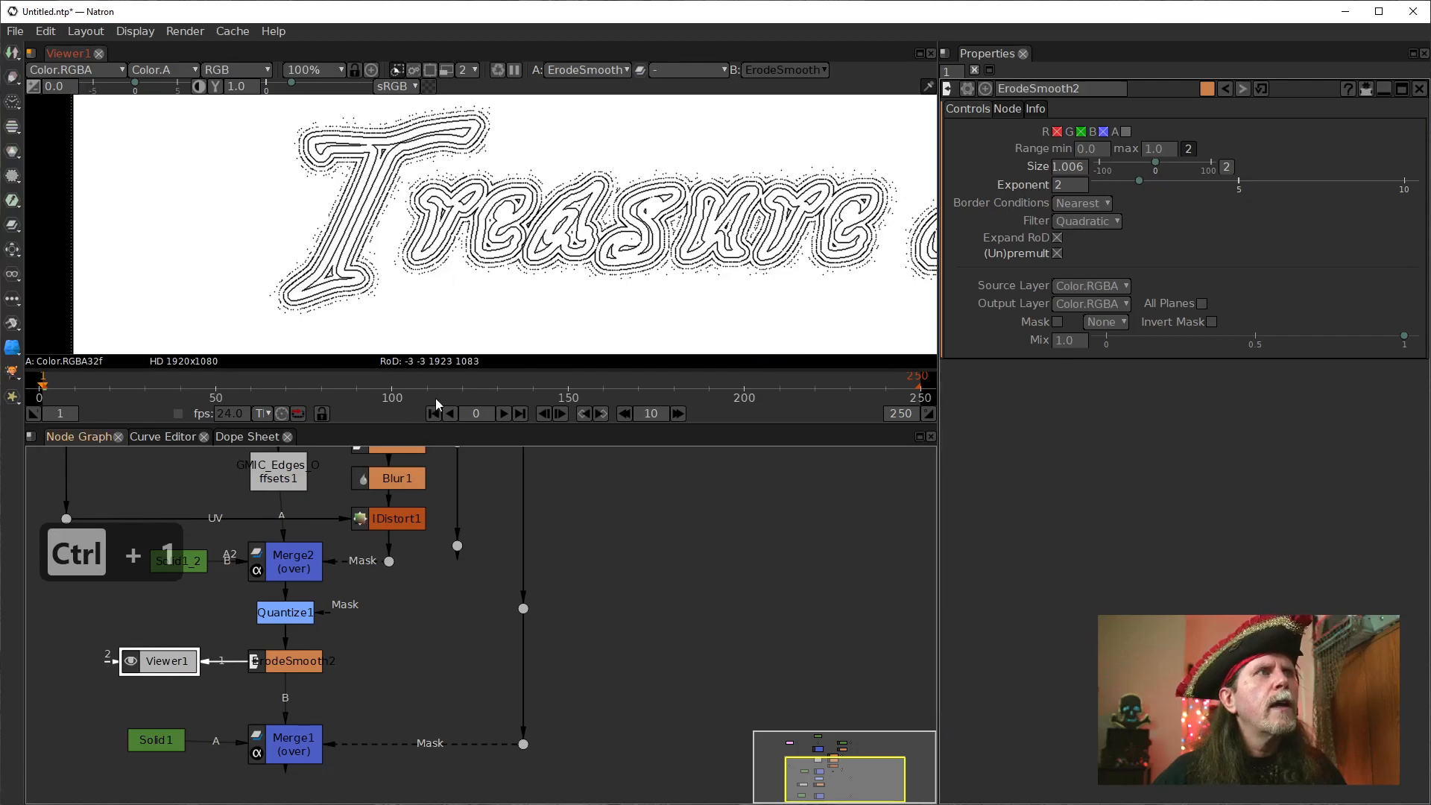
left_click(291, 666)
key("d")
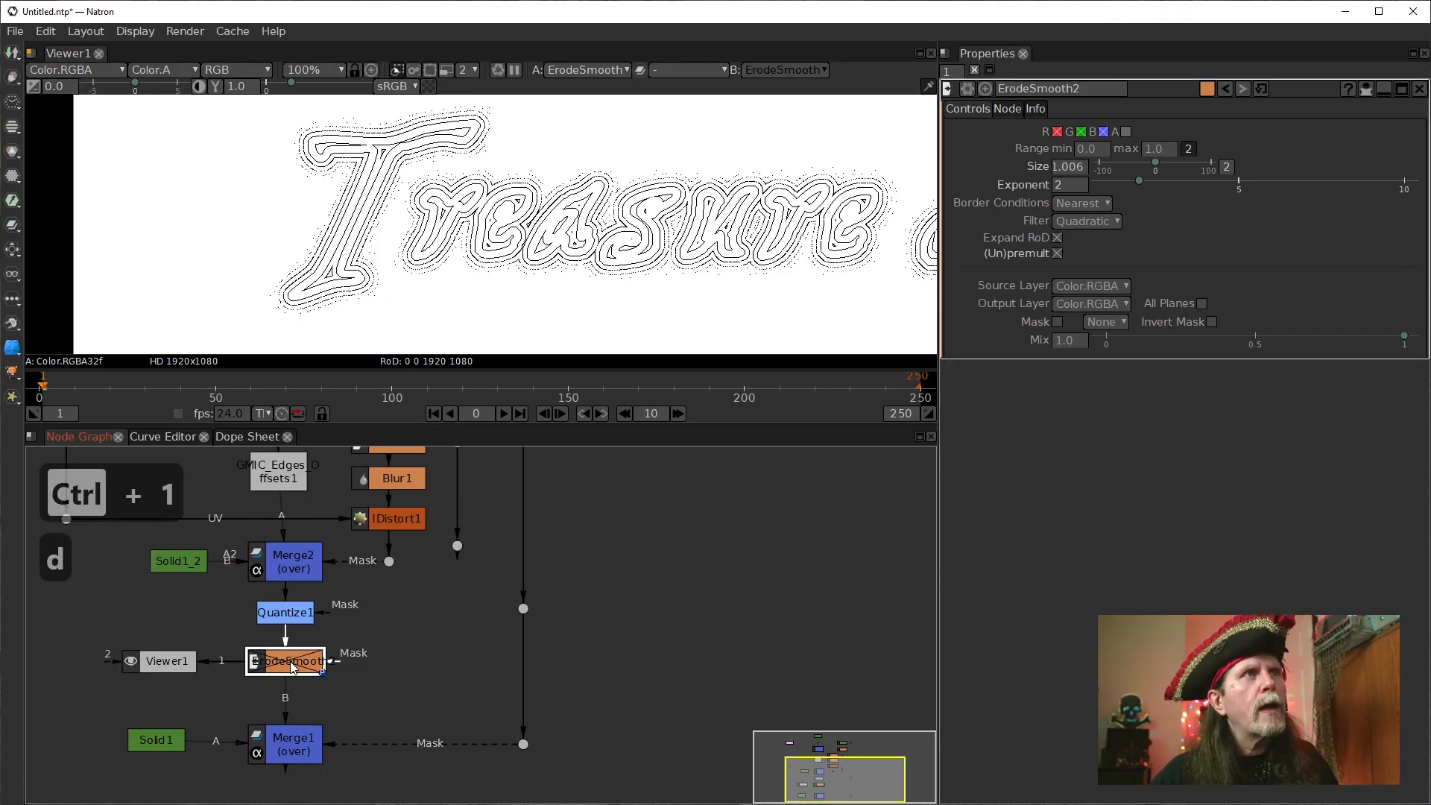
key("d")
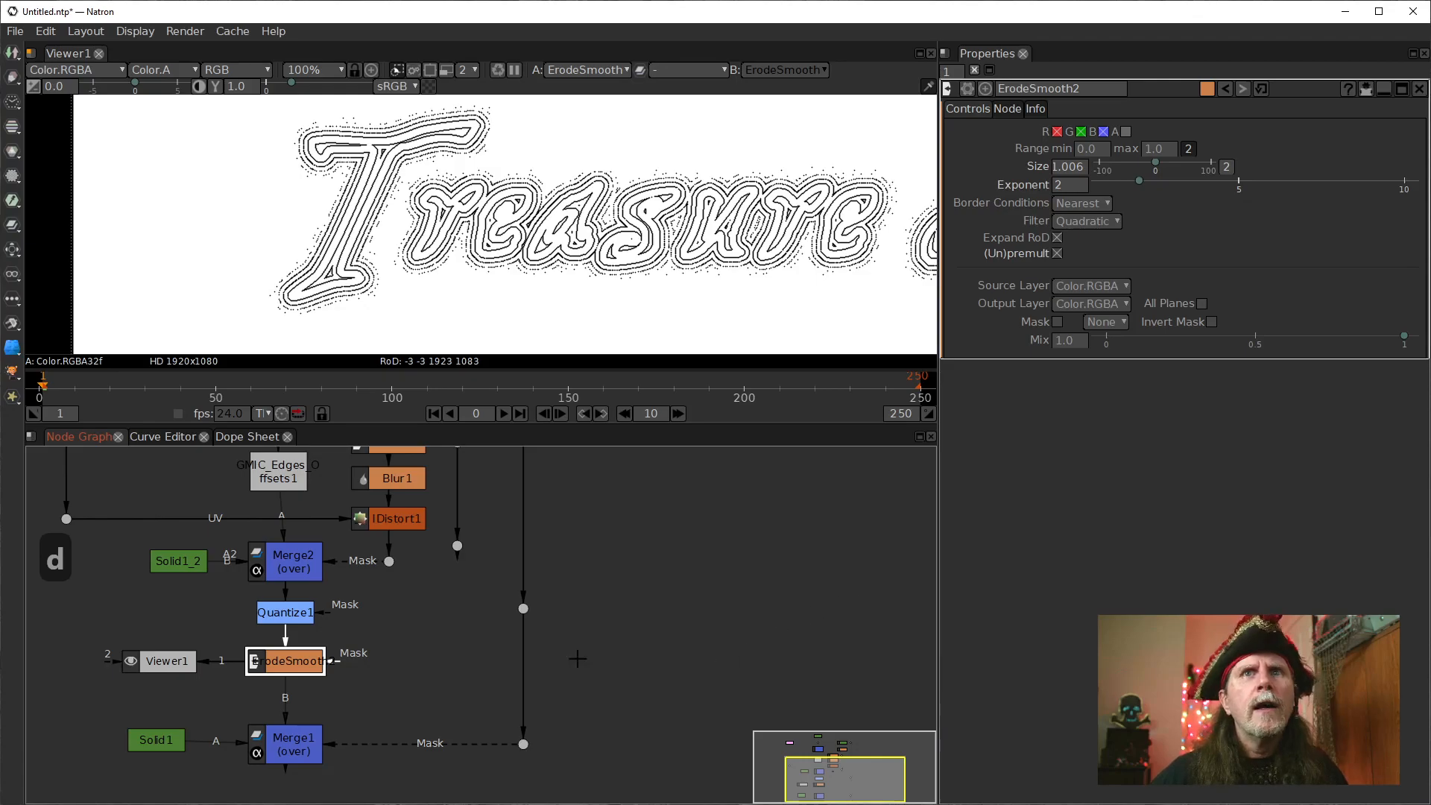
Lower the loose dot at the end of the line beside Dilate1 to between the levels of Quantize1 and ErodeSmooth2.
left_click_drag(483, 642, 460, 656)
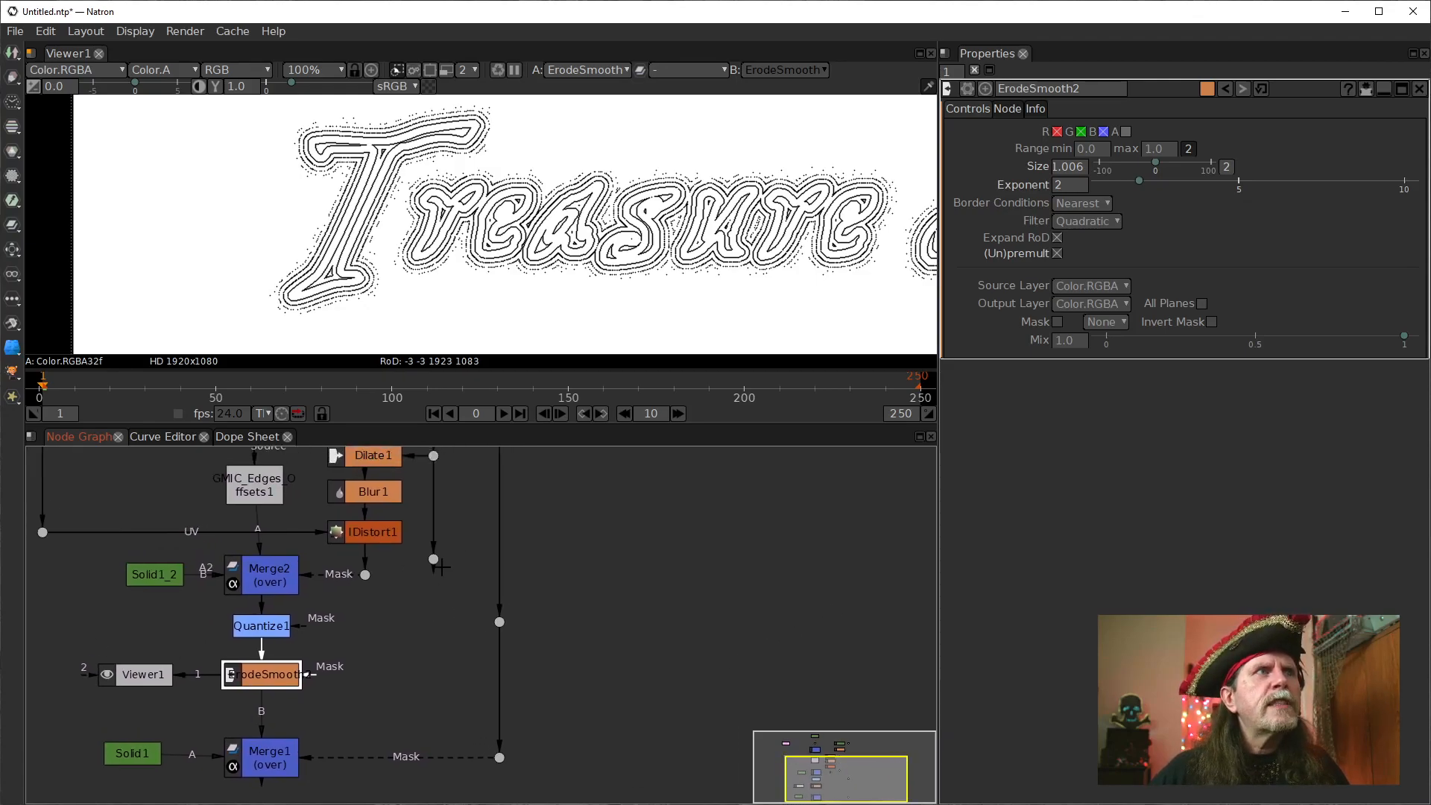
left_click_drag(434, 560, 433, 618)
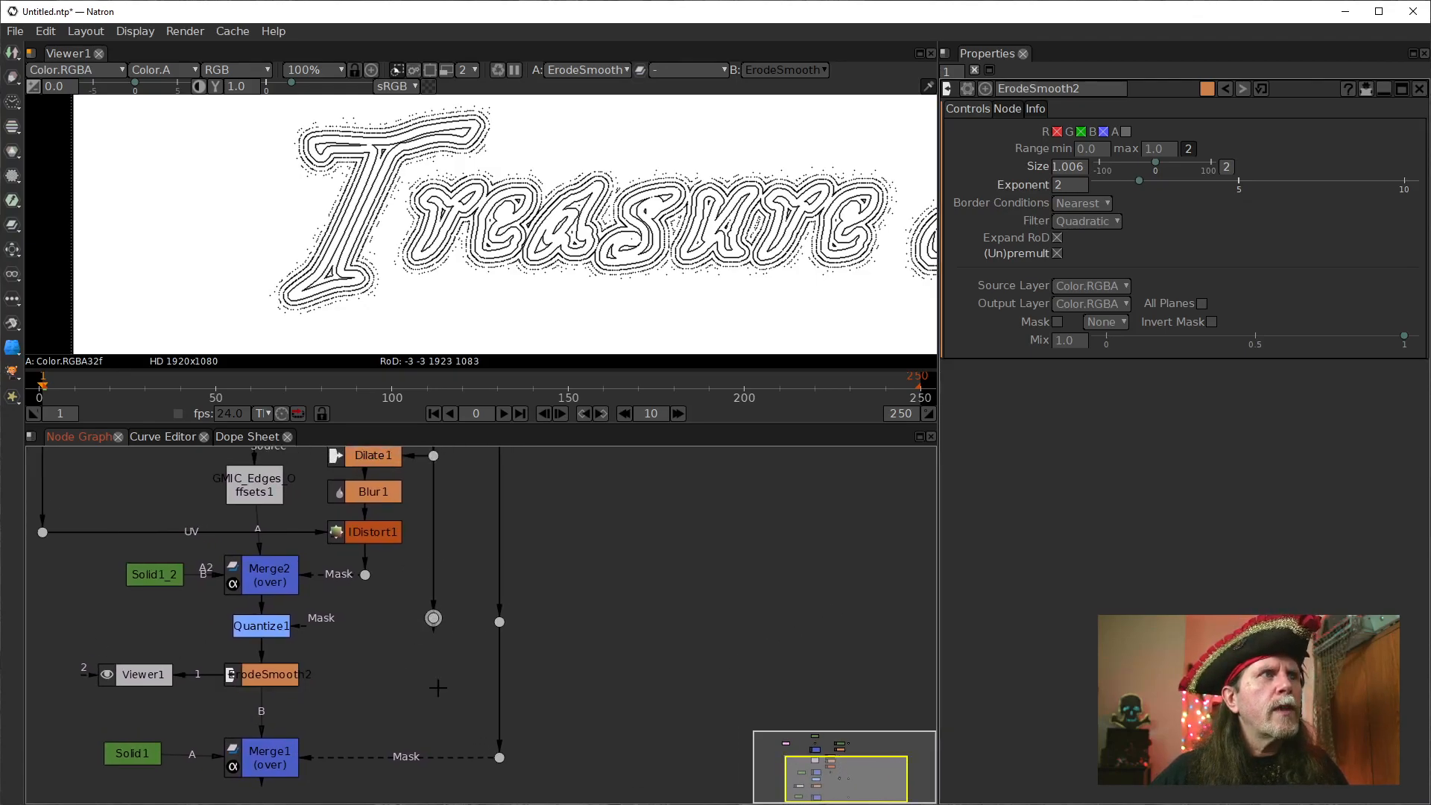
left_click_drag(438, 691, 444, 679)
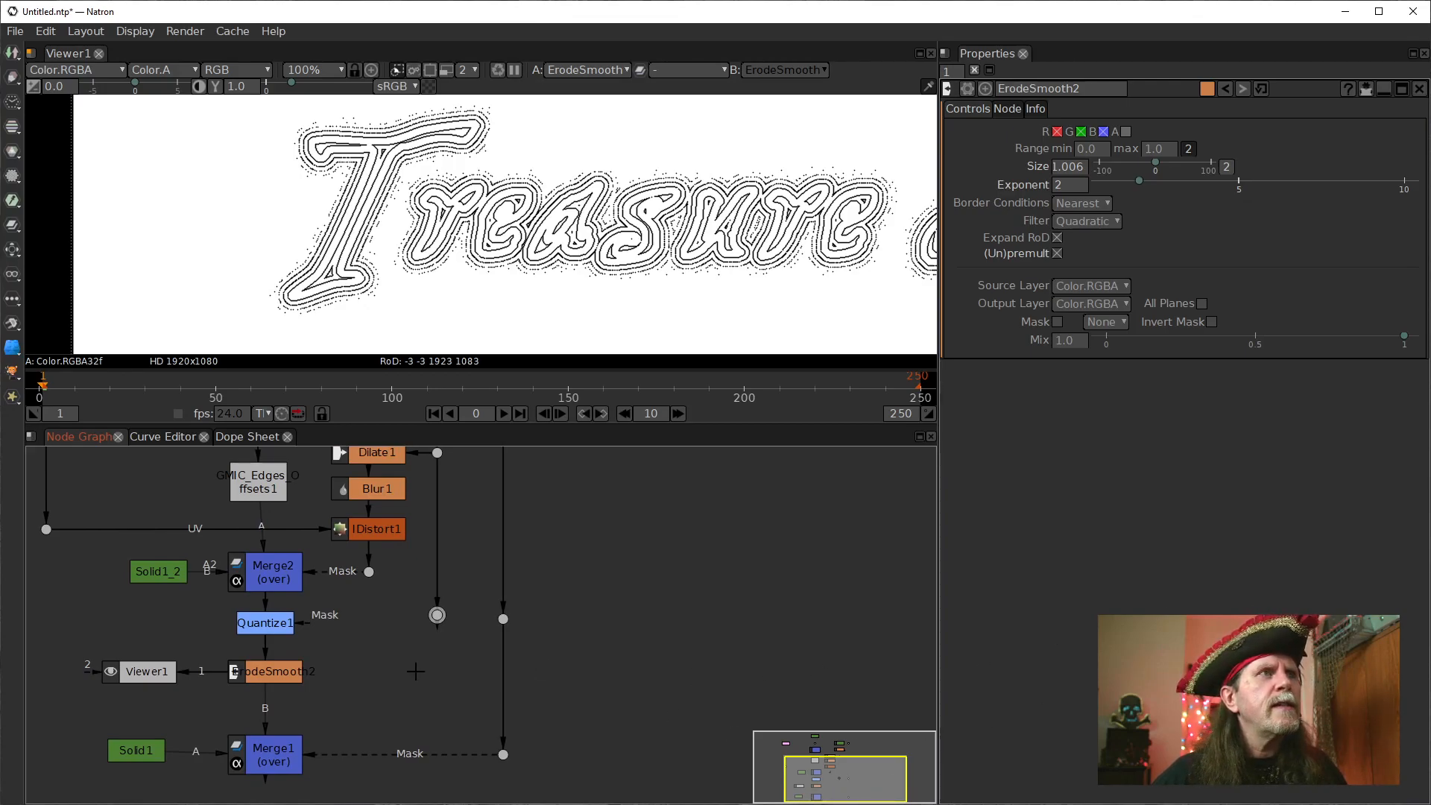
left_click_drag(434, 617, 435, 641)
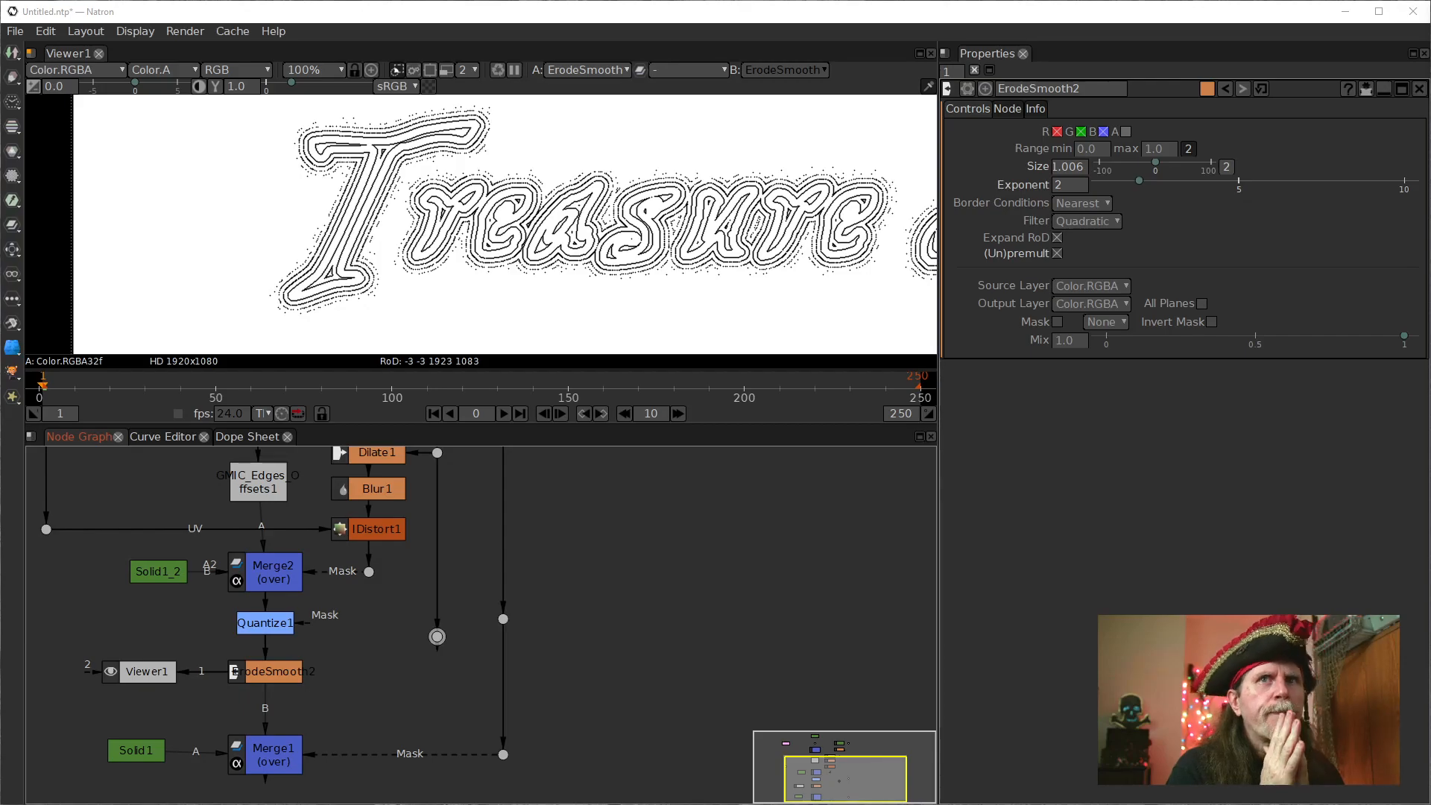
Duplicate the IDistort1 node and place the copy just above and beside Merge1.
left_click_drag(388, 691, 578, 693)
left_click(570, 527)
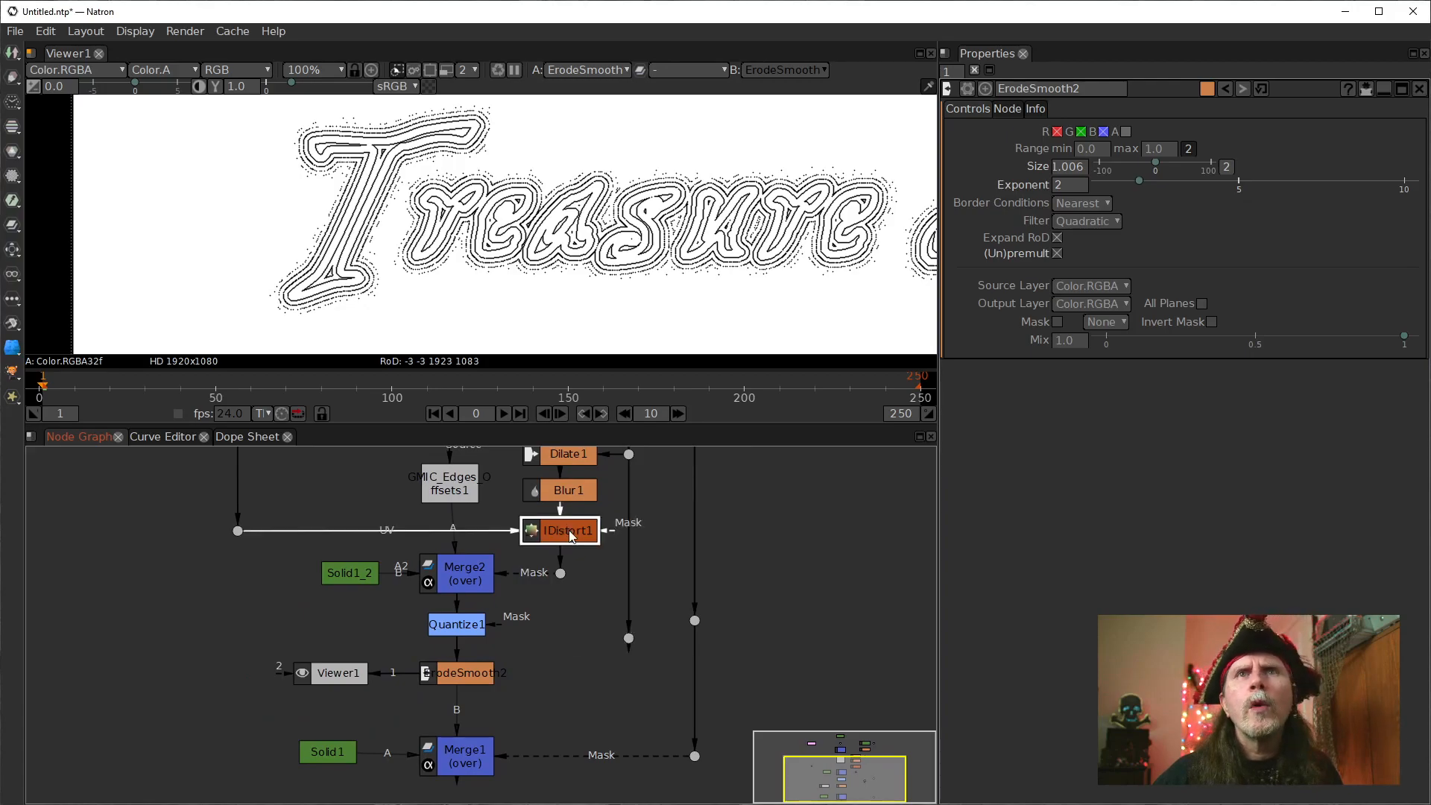
double_click(559, 535)
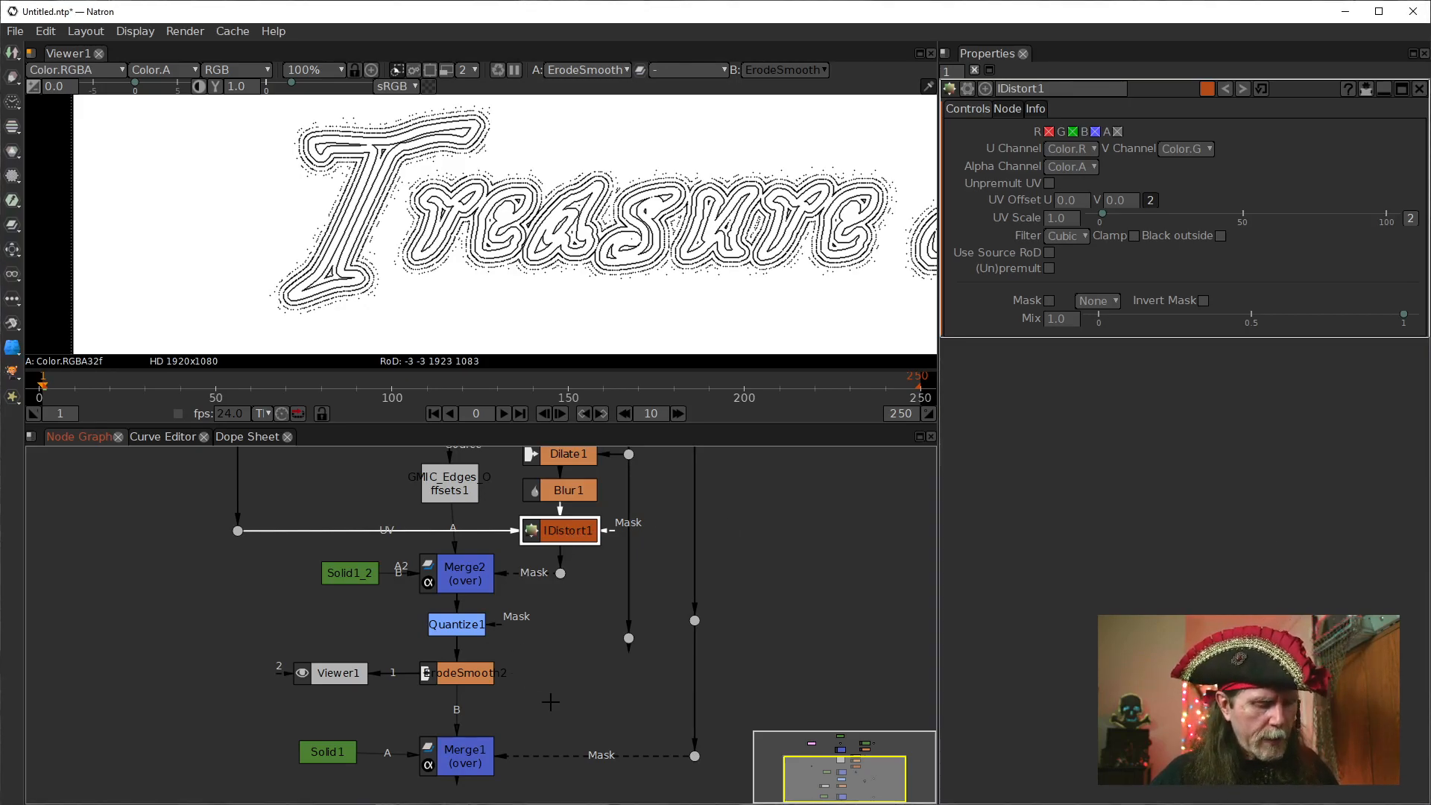
key("alt+c")
left_click_drag(562, 702, 557, 705)
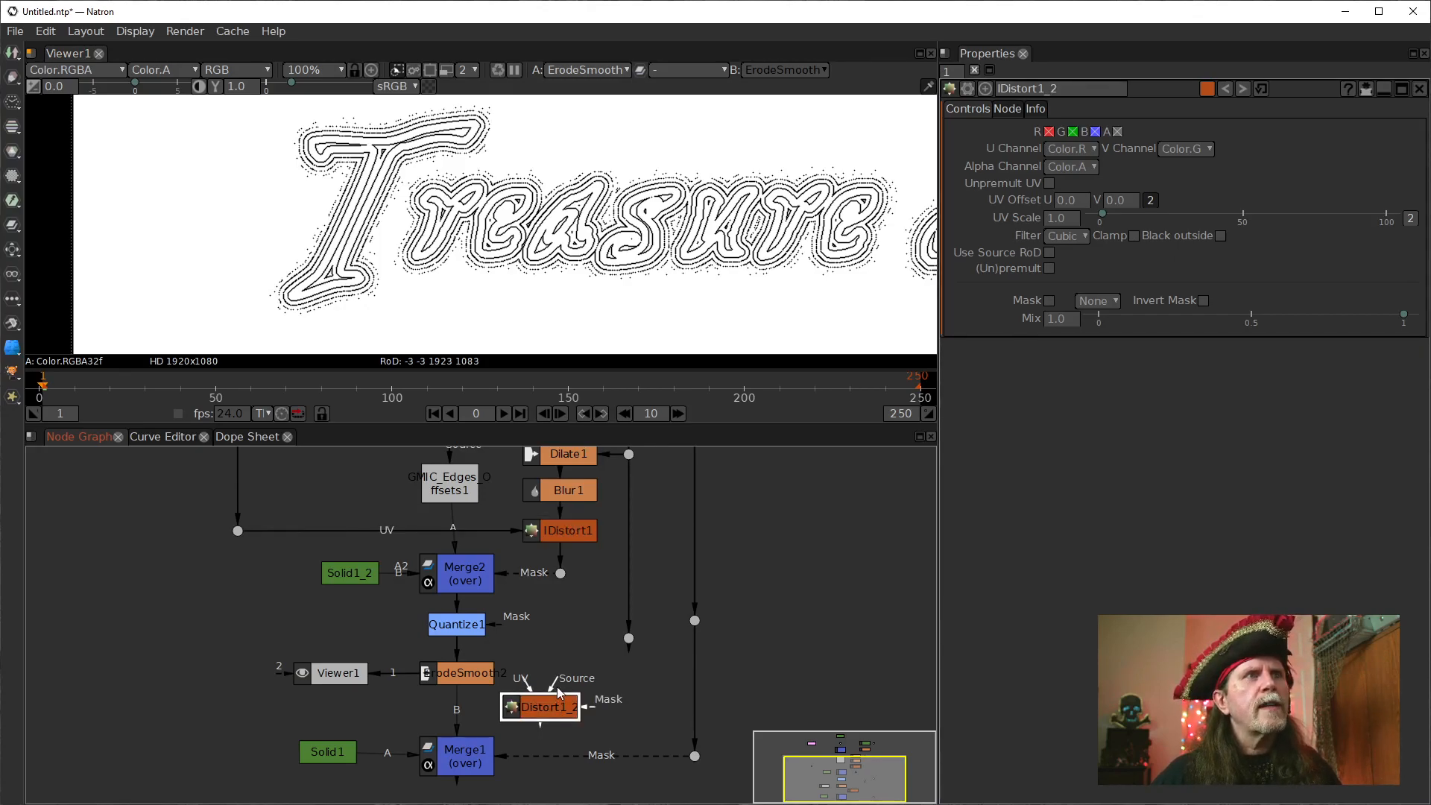
Add a dot to the UV line's existing dot and place it directly below, beneath Viewer1's level.
left_click(237, 531)
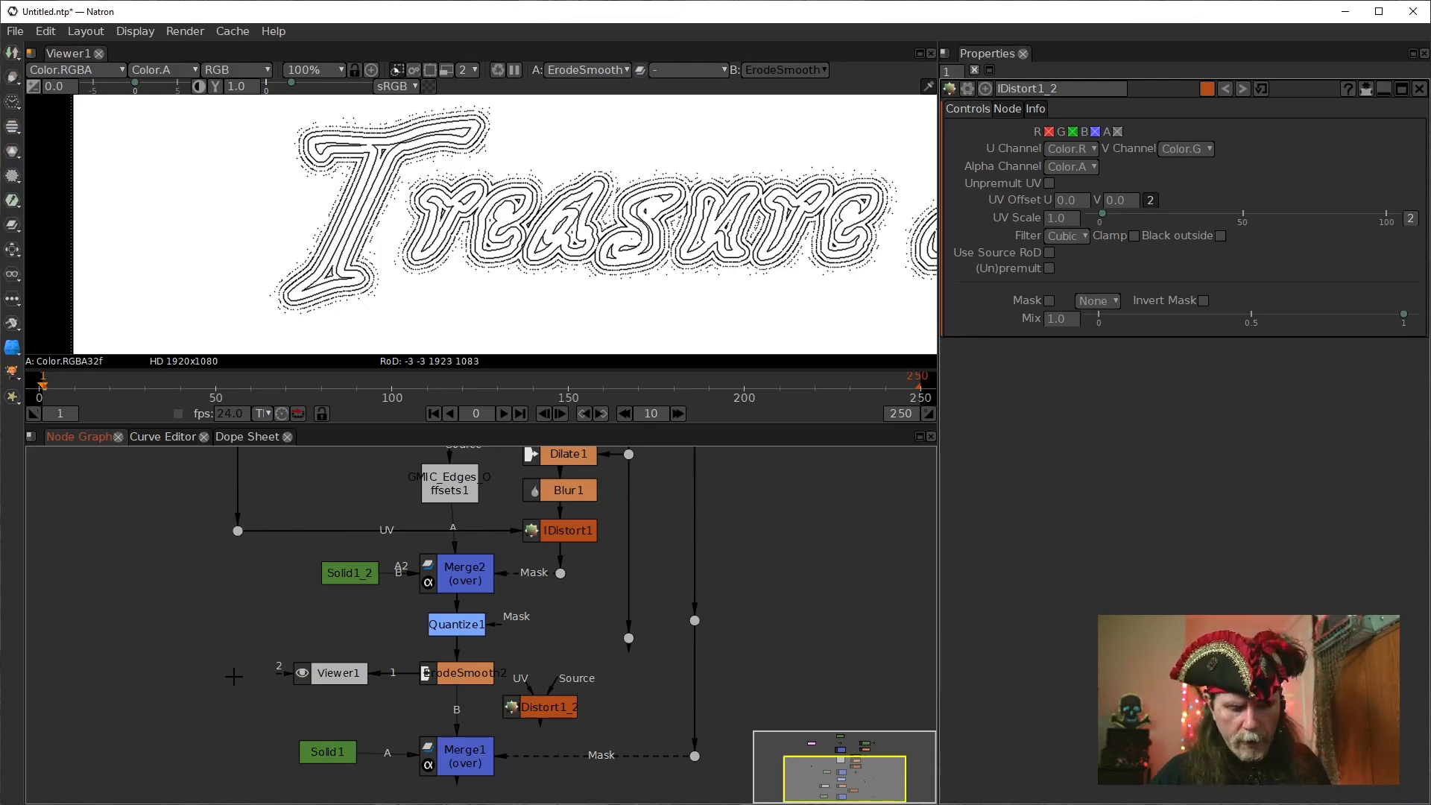
key("period")
left_click_drag(244, 695, 237, 530)
scroll(296, 737, "down", 4)
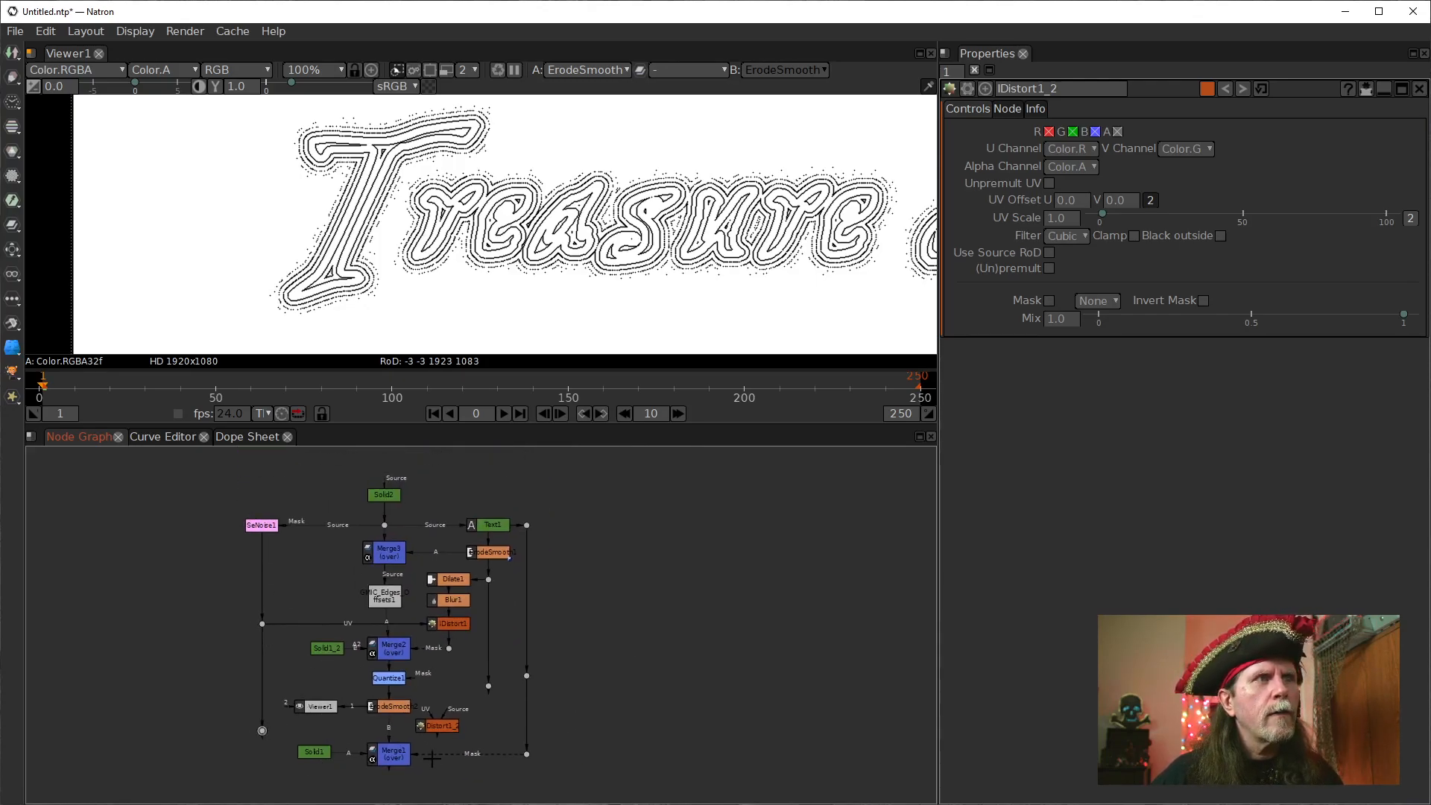
Move Merge1, its mask dot and Solid1 further down together in line, making room for the IDistort copy below ErodeSmooth2.
scroll(387, 755, "up", 3)
left_click_drag(380, 754, 376, 789)
left_click_drag(555, 655, 556, 696)
left_click(245, 652)
left_click_drag(245, 652, 245, 696)
mouse_move(361, 696)
left_mouse_down()
mouse_move(404, 697)
mouse_move(366, 697)
left_mouse_up()
left_click_drag(412, 615, 403, 650)
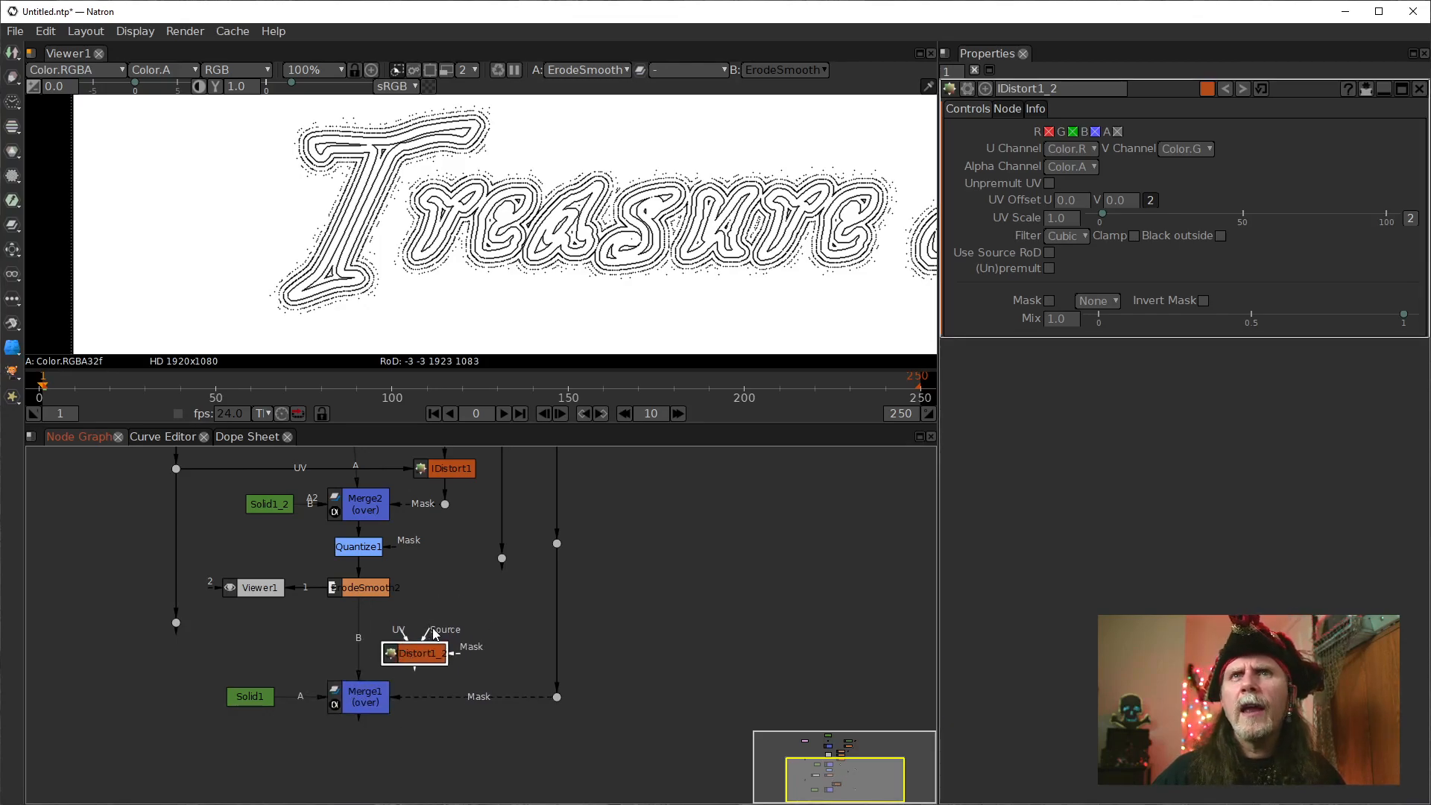
Connect the IDistort copy's UV input to the new dot and insert the node between ErodeSmooth2 and Merge1.
left_click_drag(436, 629, 500, 559)
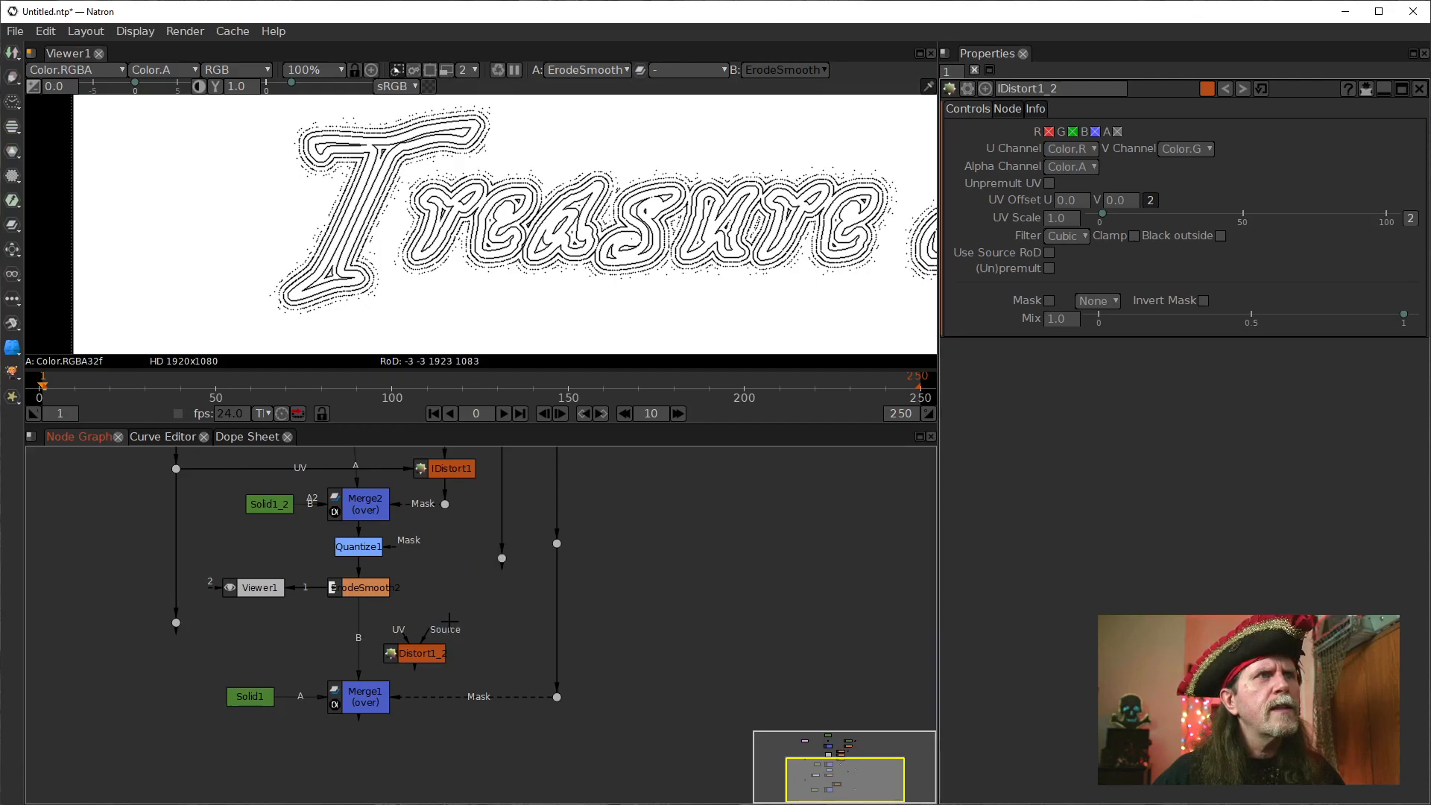
left_click_drag(428, 632, 502, 560)
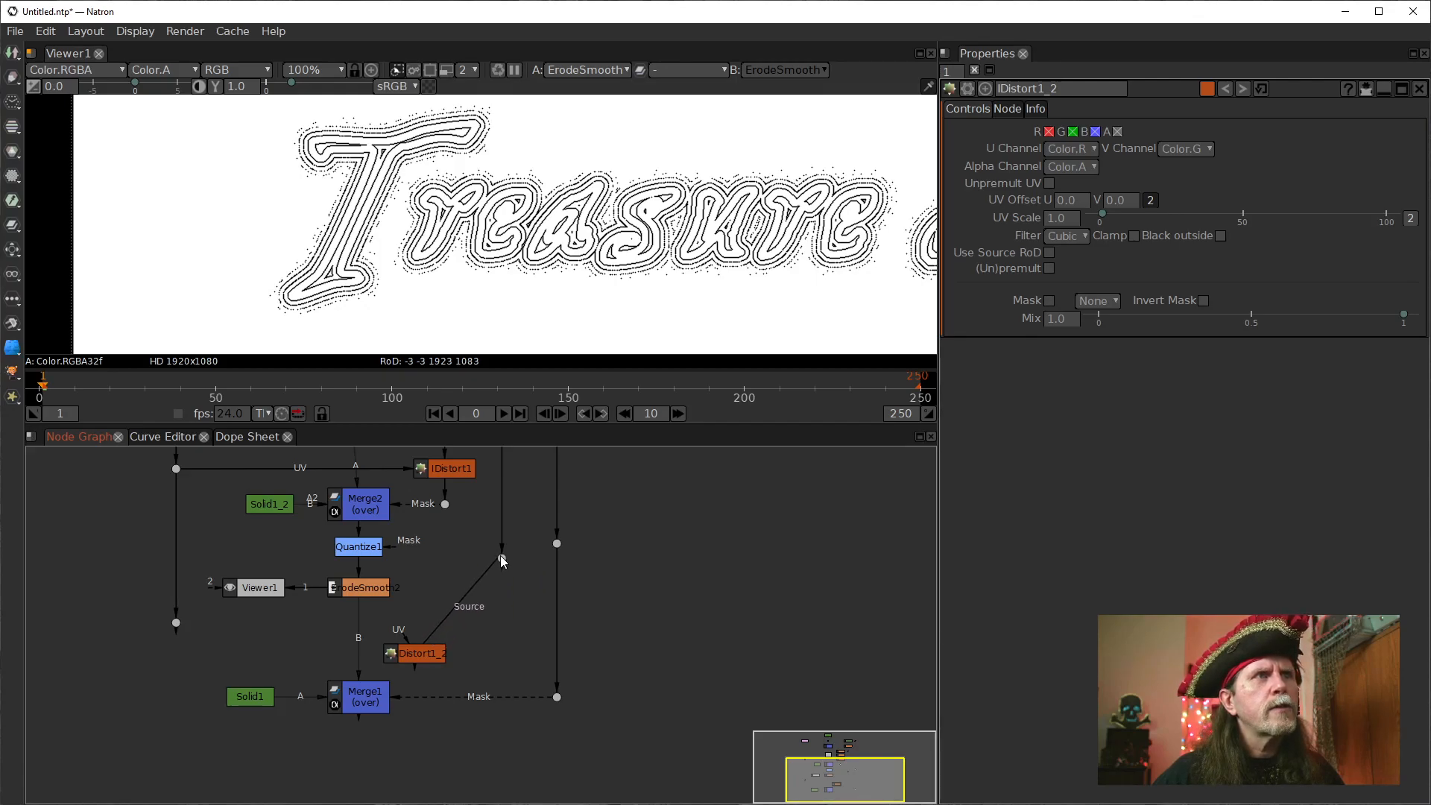
left_click_drag(423, 658, 176, 622)
left_click_drag(469, 638, 500, 615)
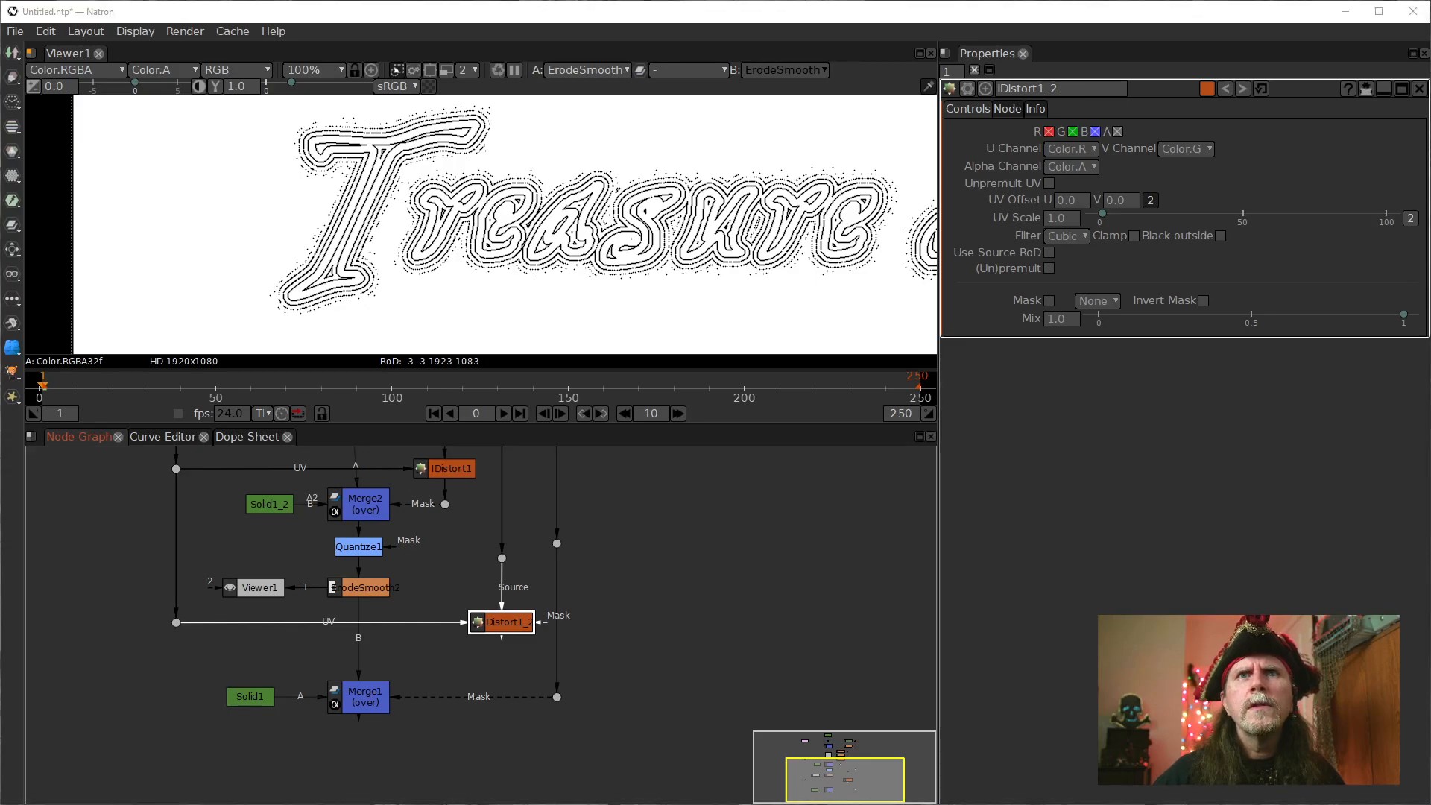
left_click_drag(502, 596, 353, 589)
left_click_drag(512, 633, 375, 621)
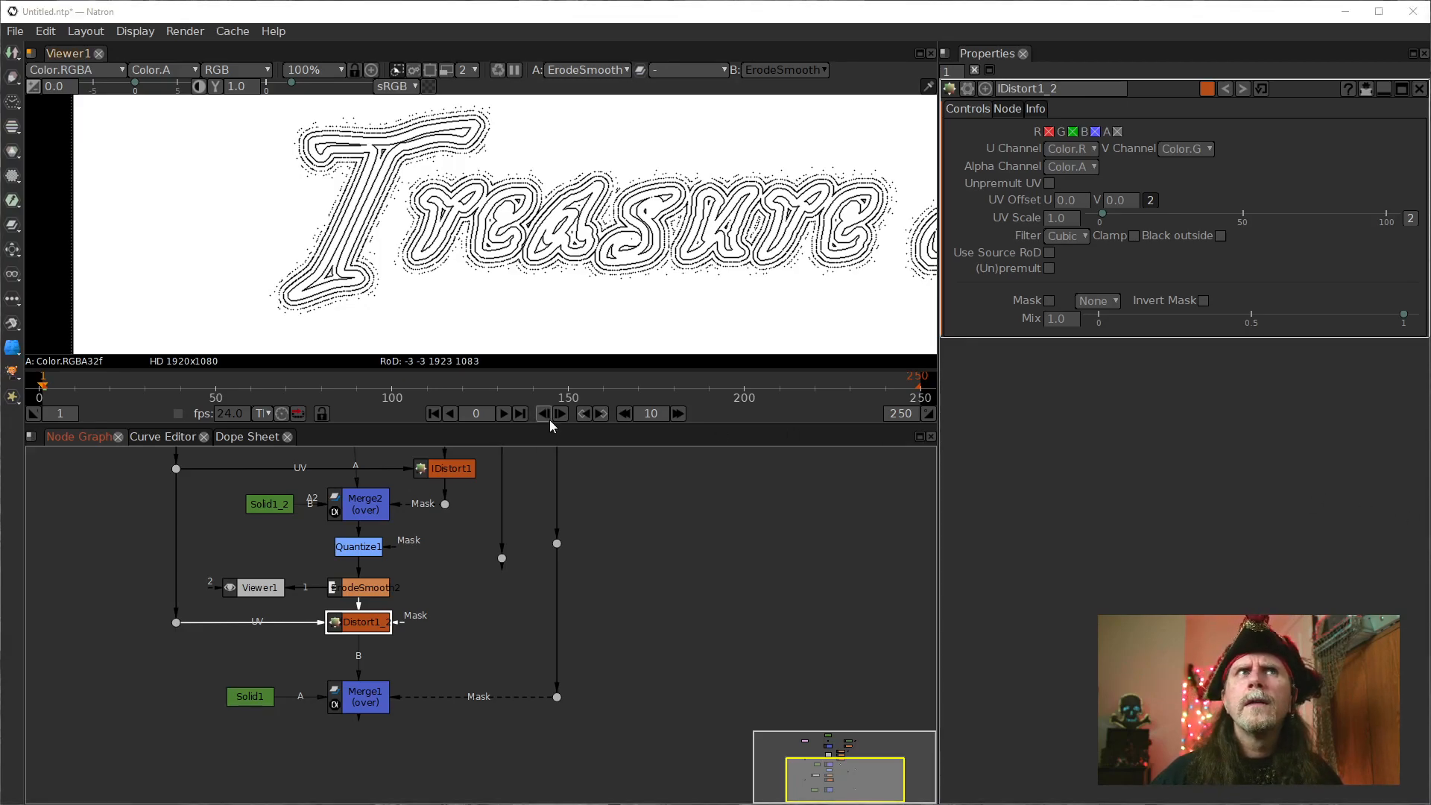
Set IDistort1's UV Offset to .5 for both U and V and display the node in the viewer.
left_click(459, 473)
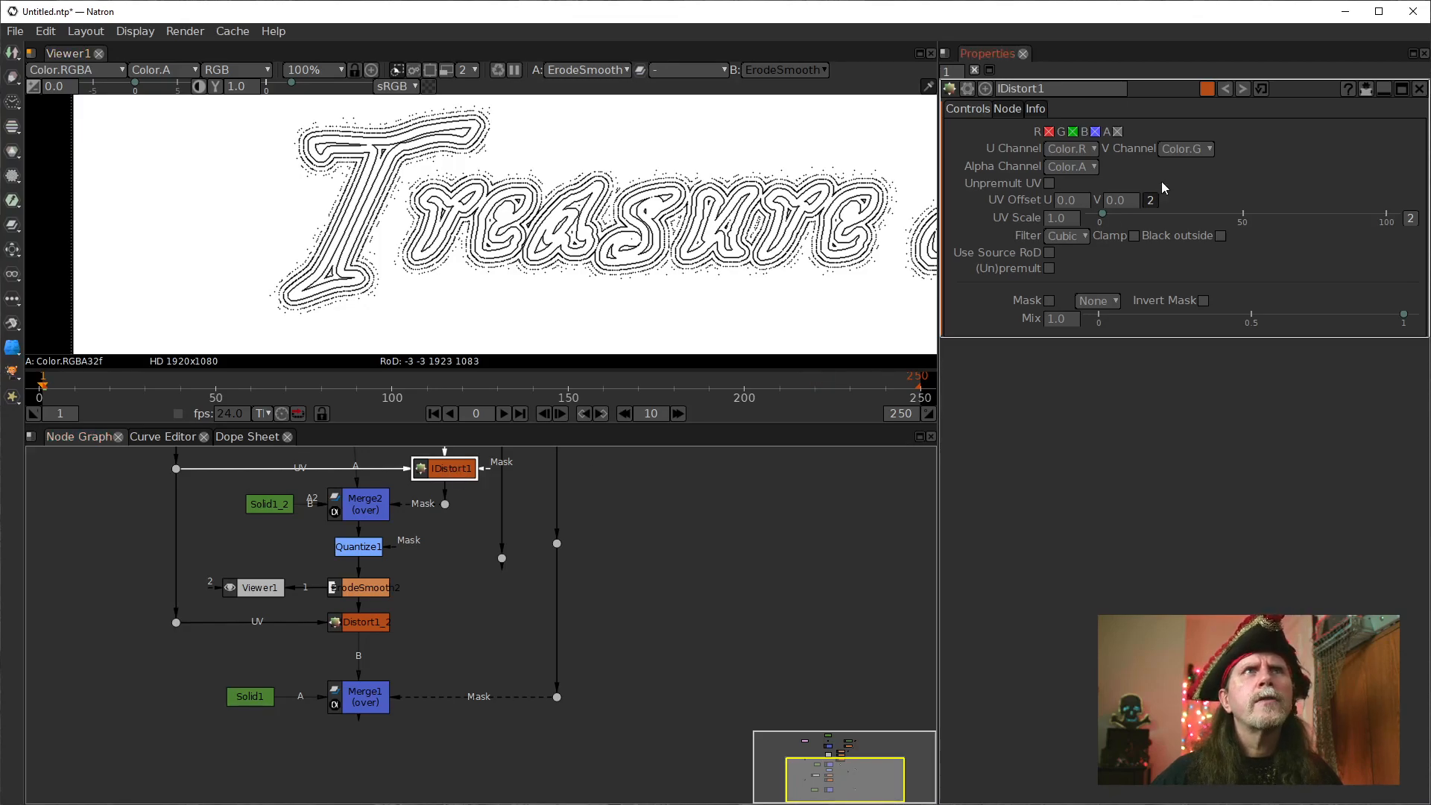
left_click(1066, 202)
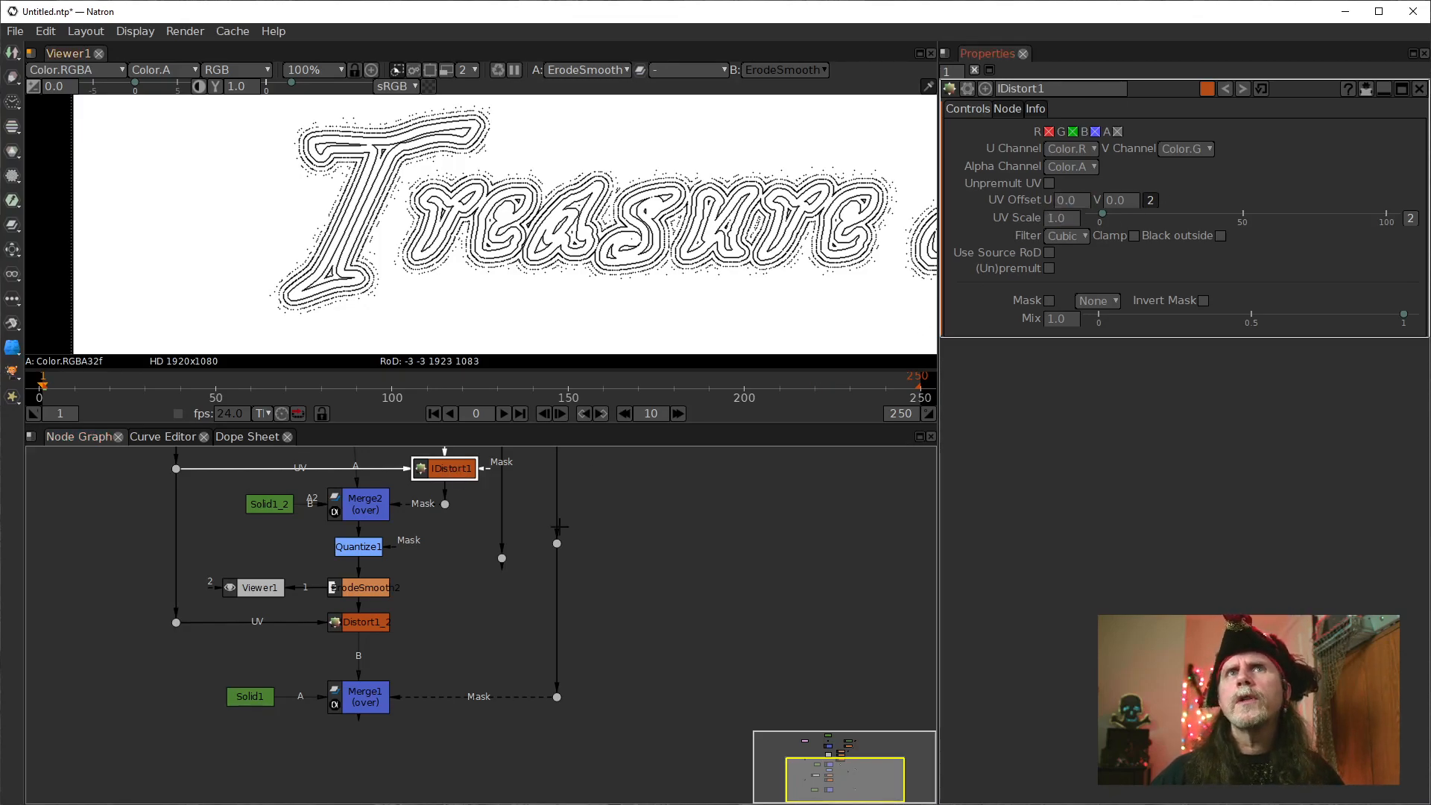
left_click_drag(588, 488, 572, 544)
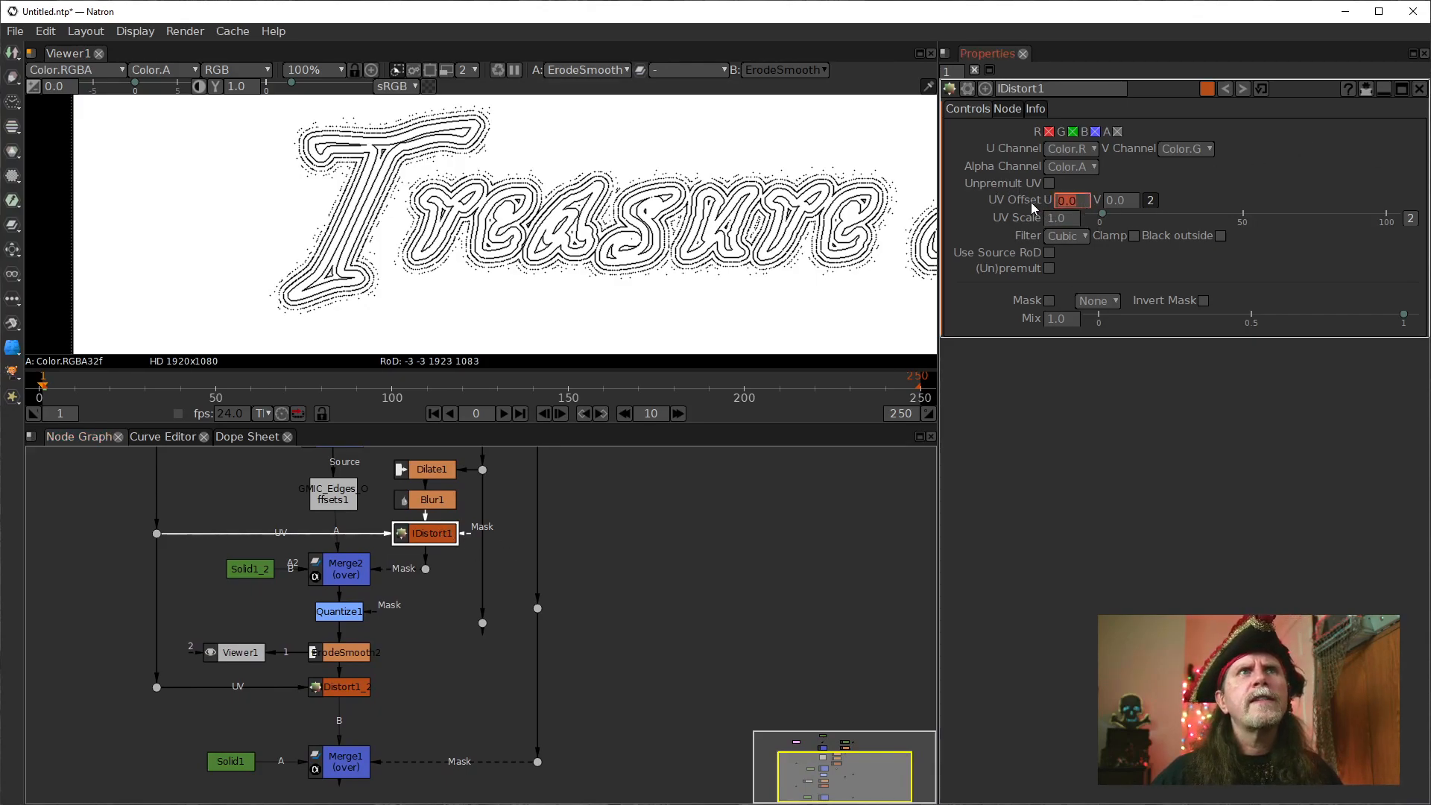
type(".5")
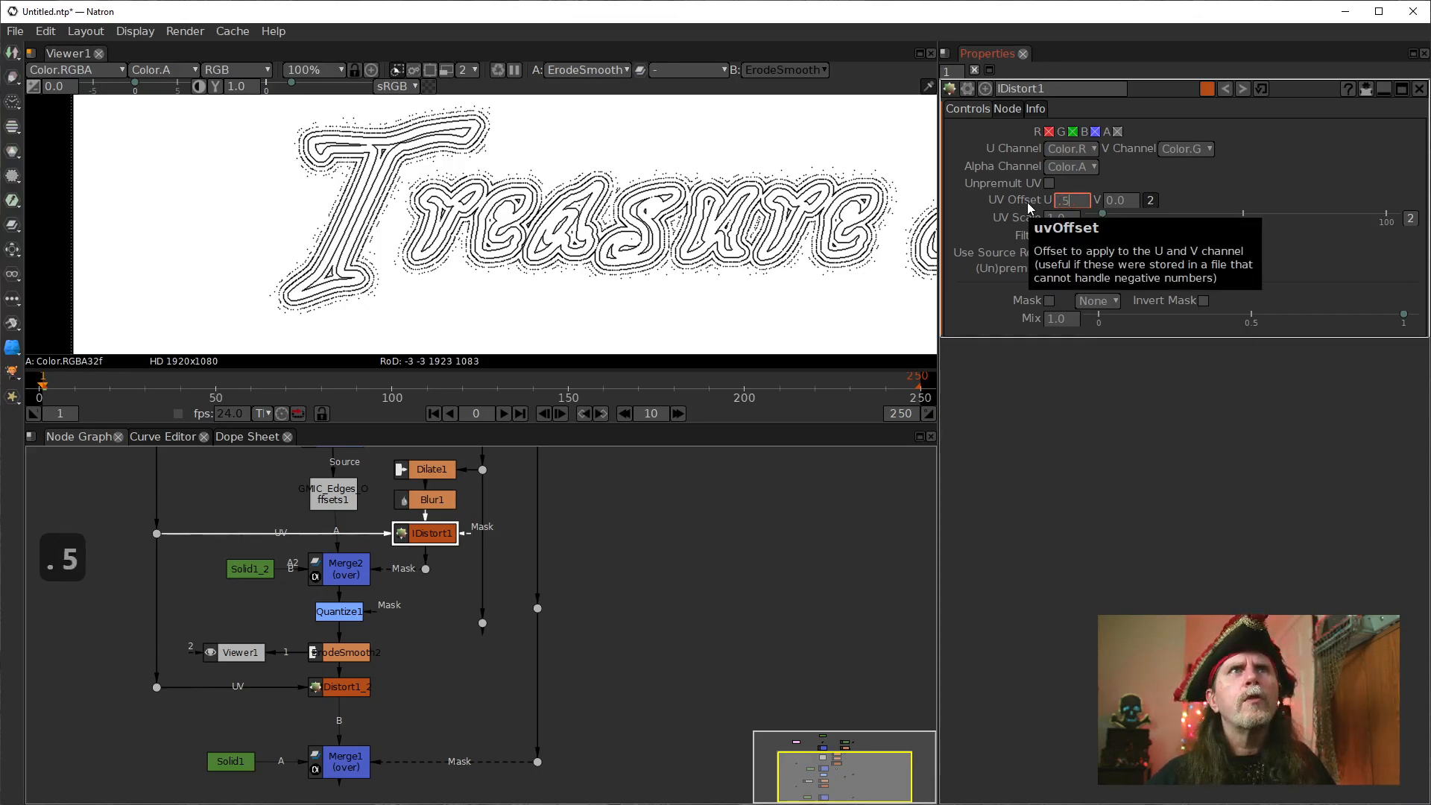
key("Tab")
type(".5")
key("Return")
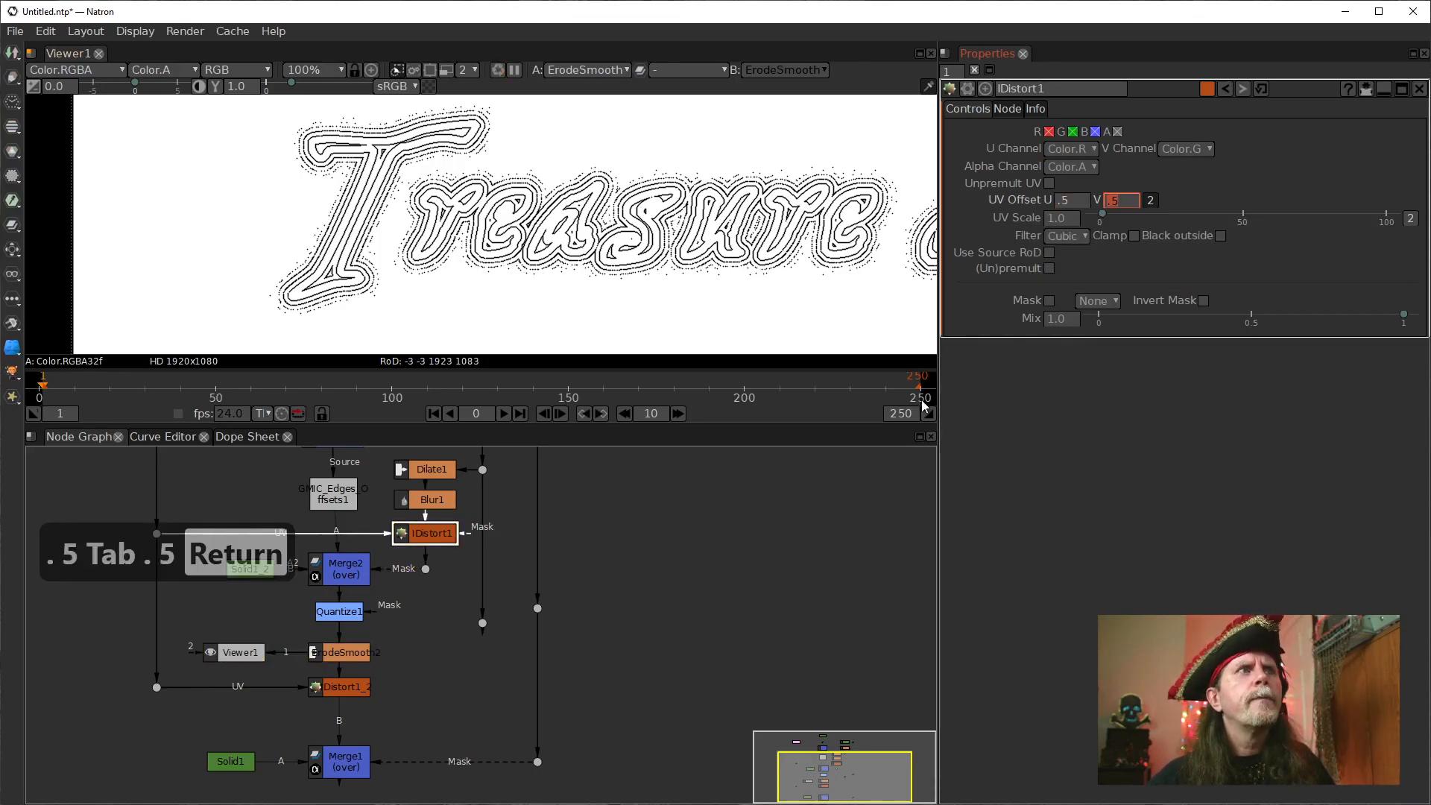
key("1")
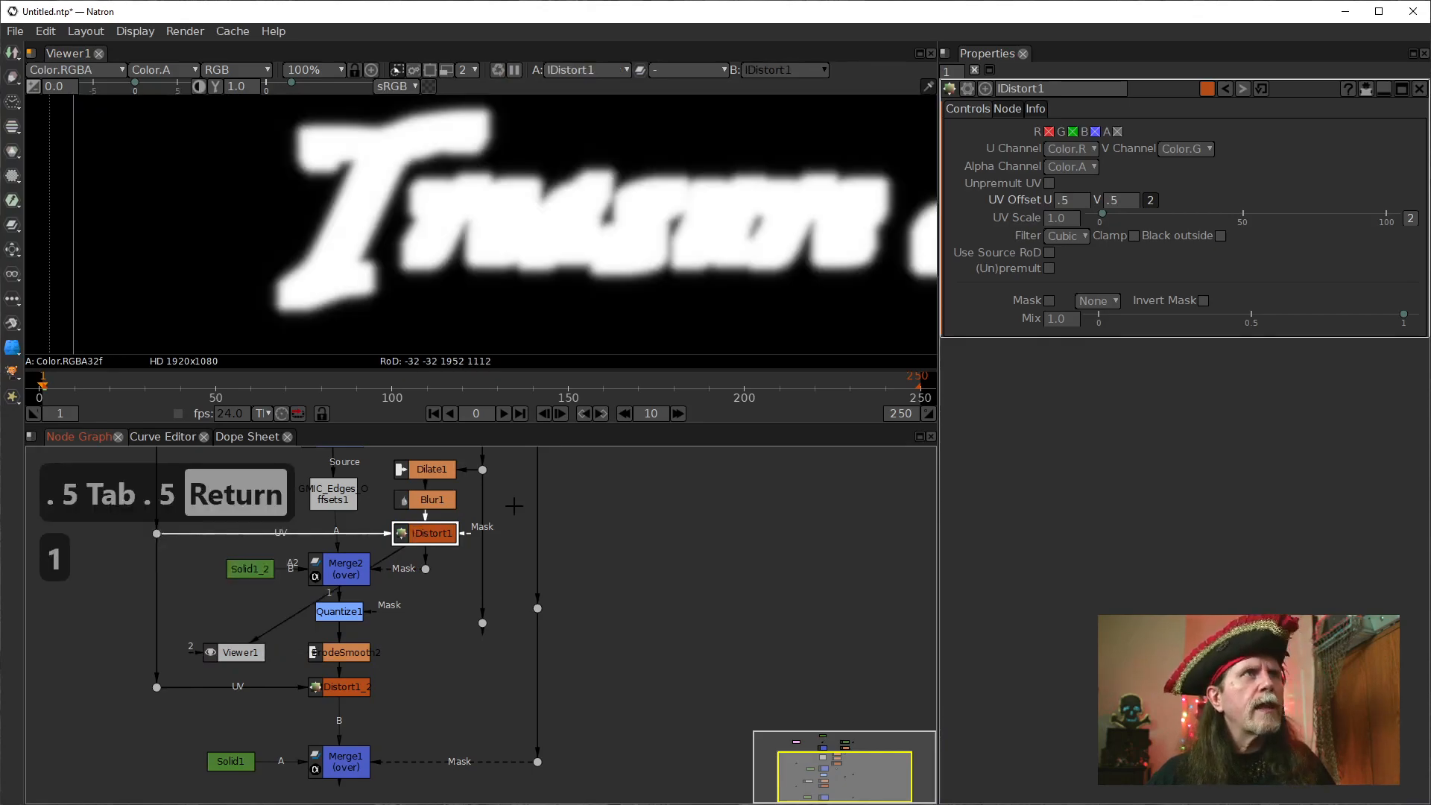
Set IDistort1's UV Scale to 10.
left_click(1071, 219)
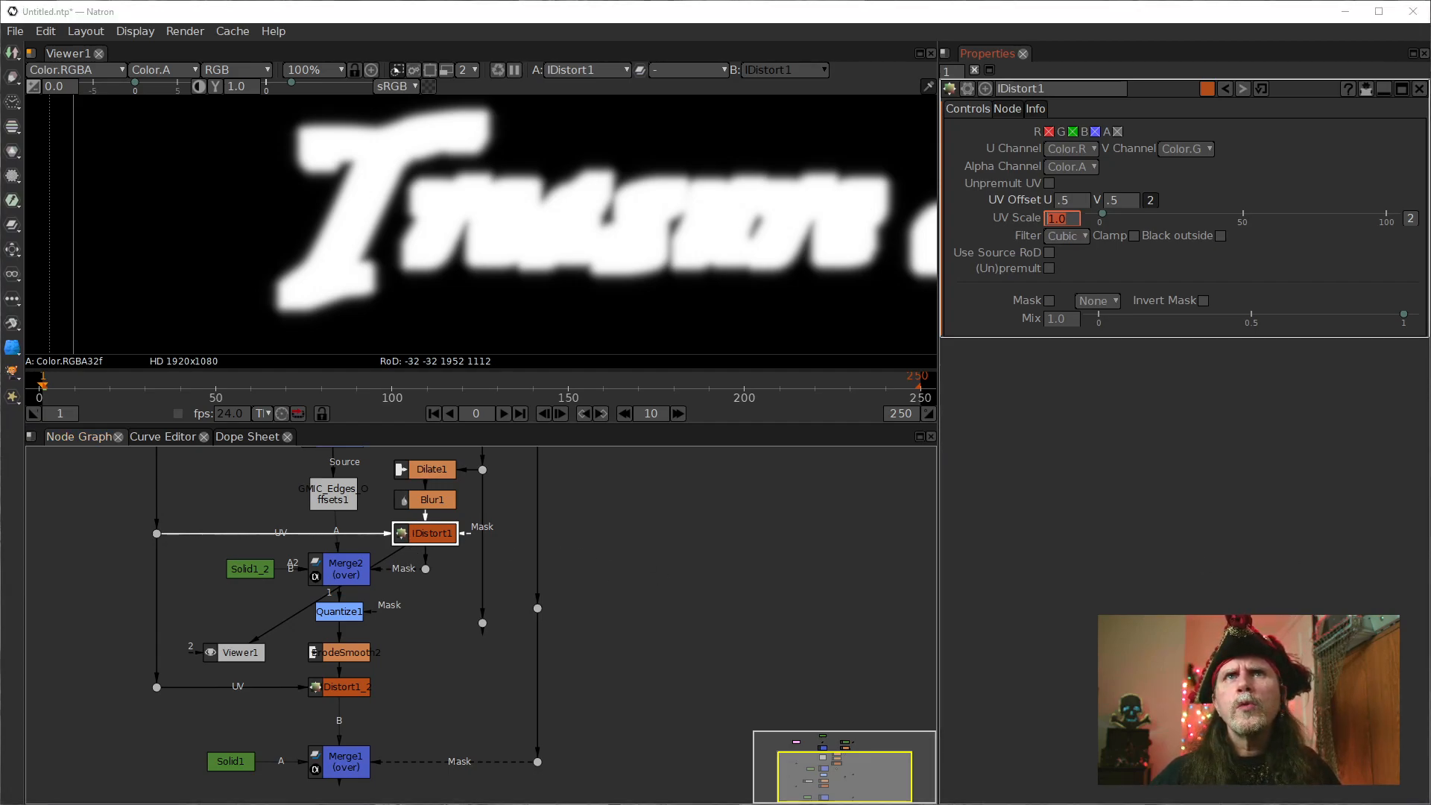
left_click(1066, 217)
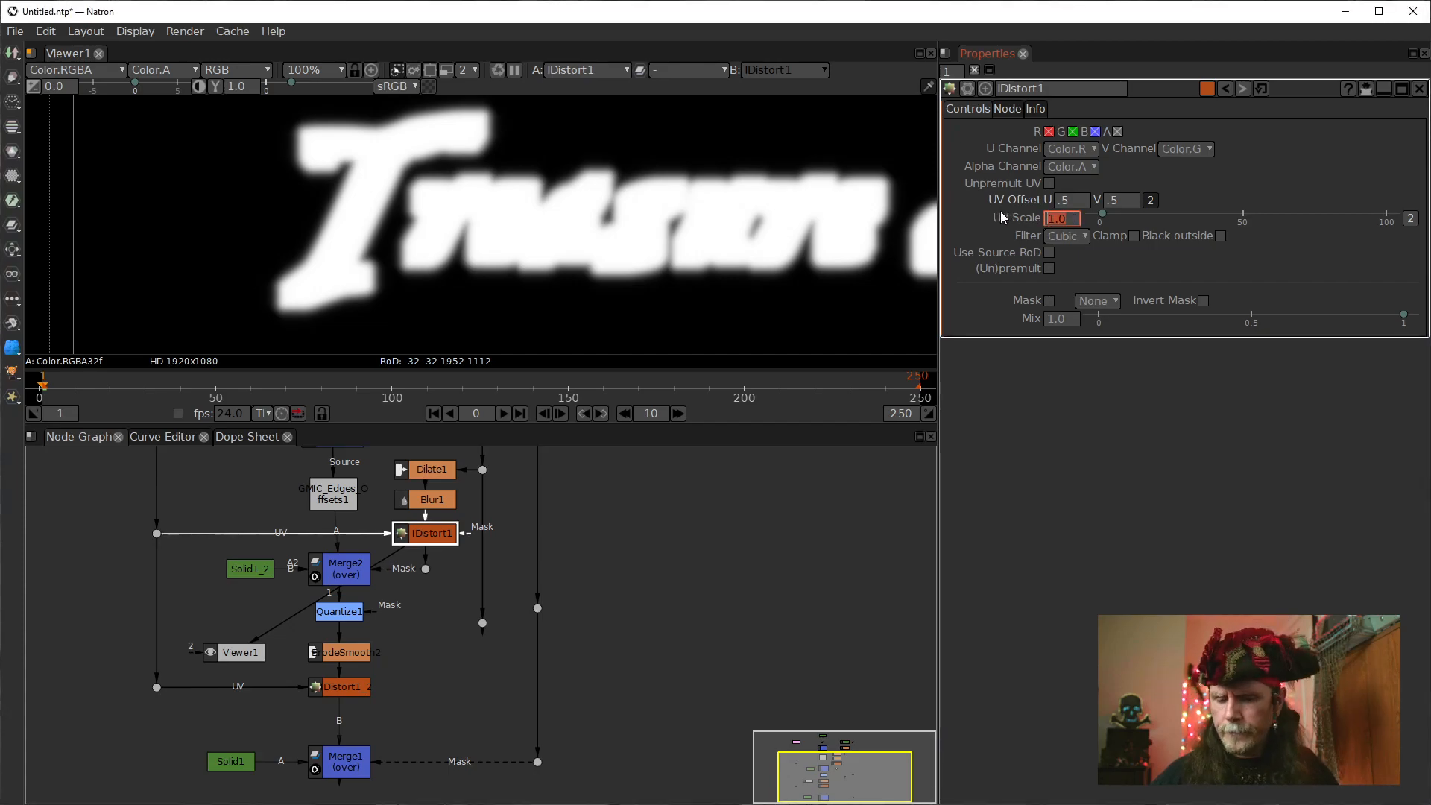
type("10")
key("Return")
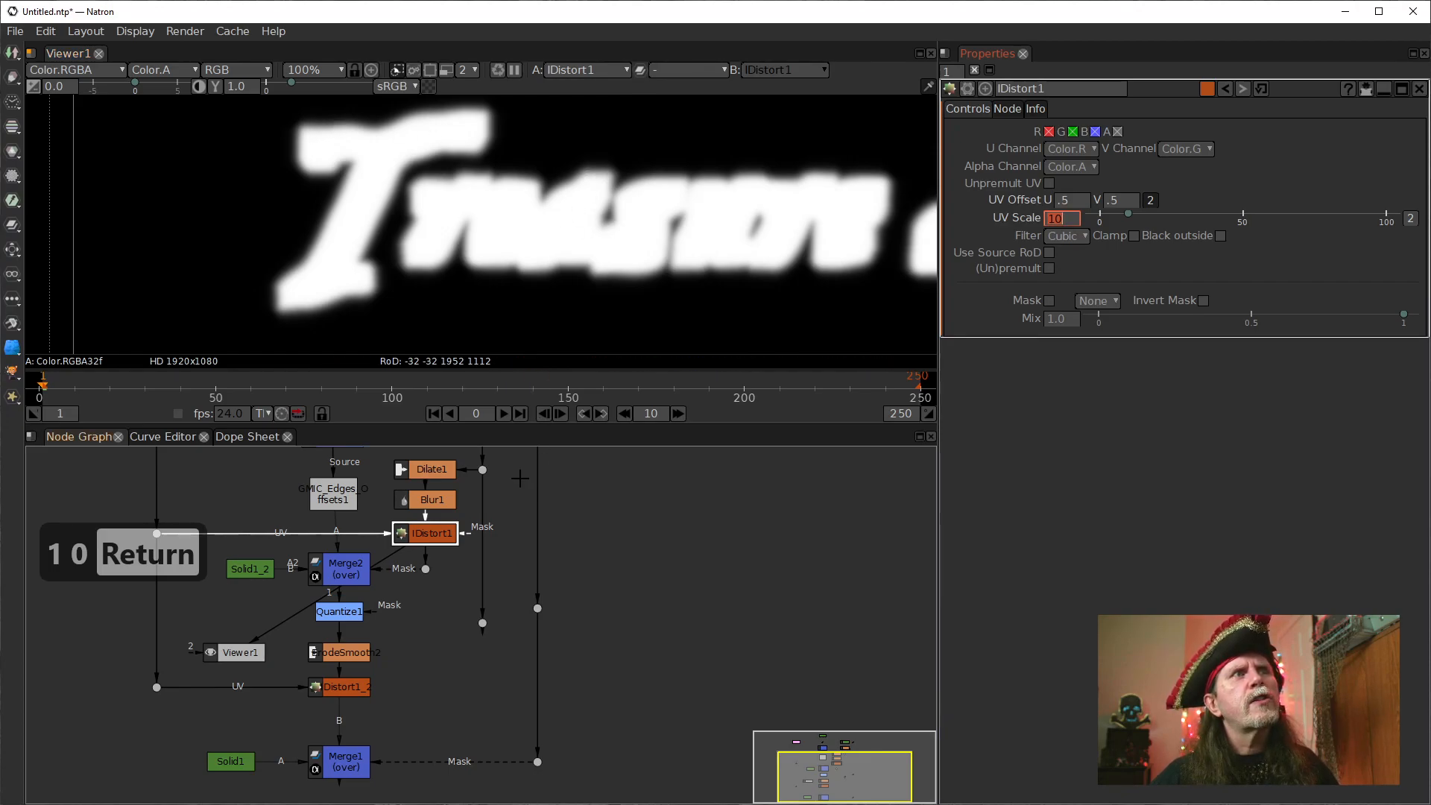
left_click(430, 532)
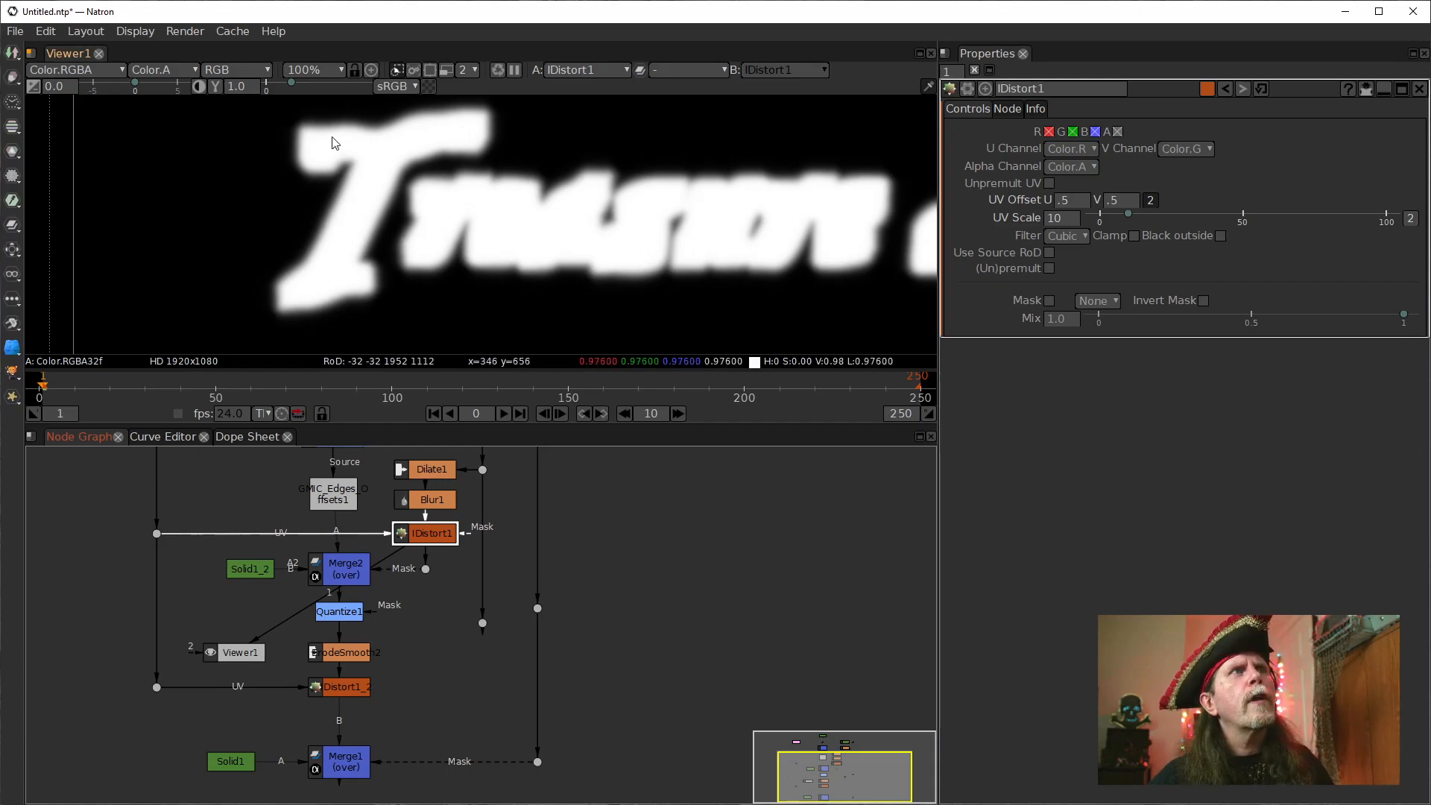
Compare the lettering mask with IDistort1 disabled and enabled, and inspect Merge2's output in the viewer.
key("d")
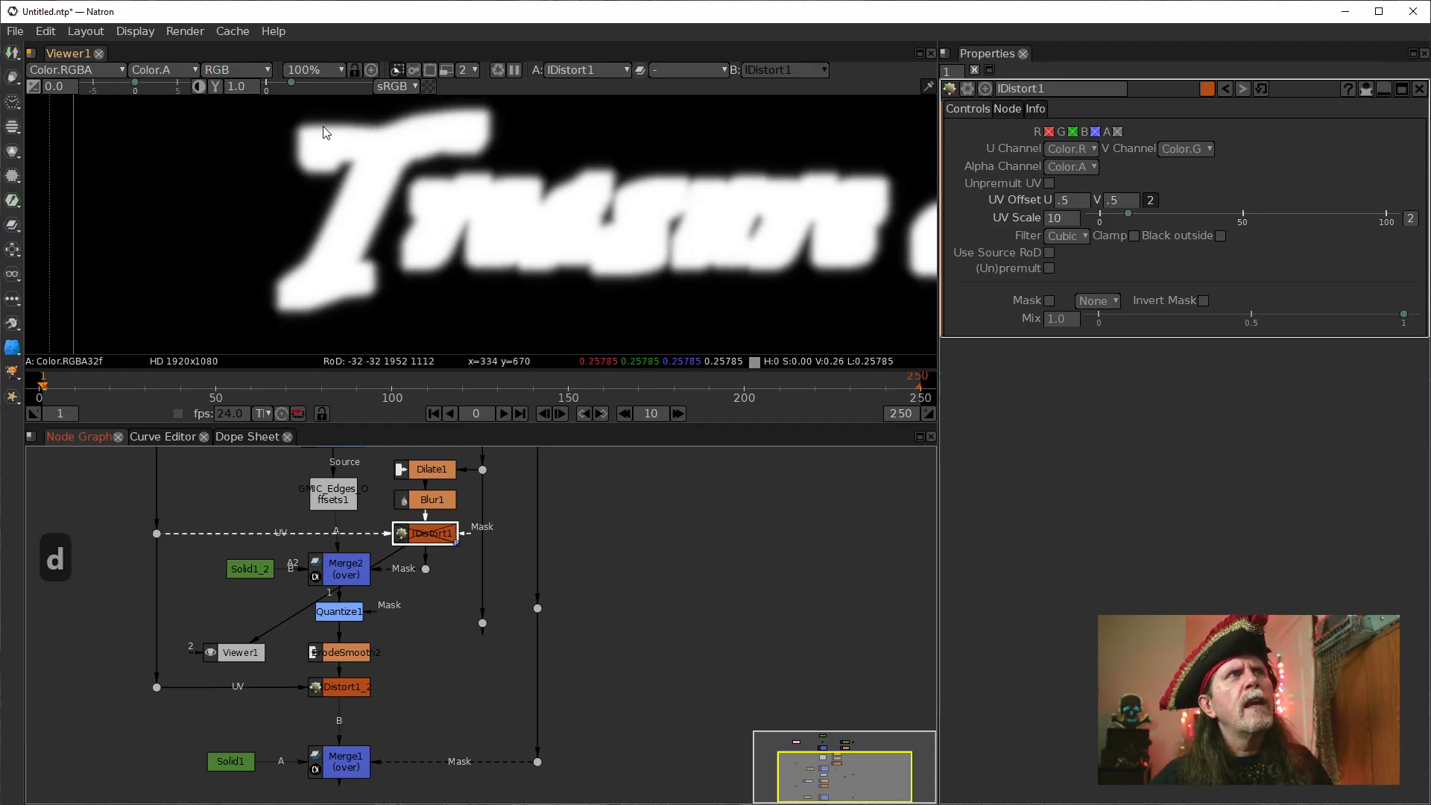
key("d")
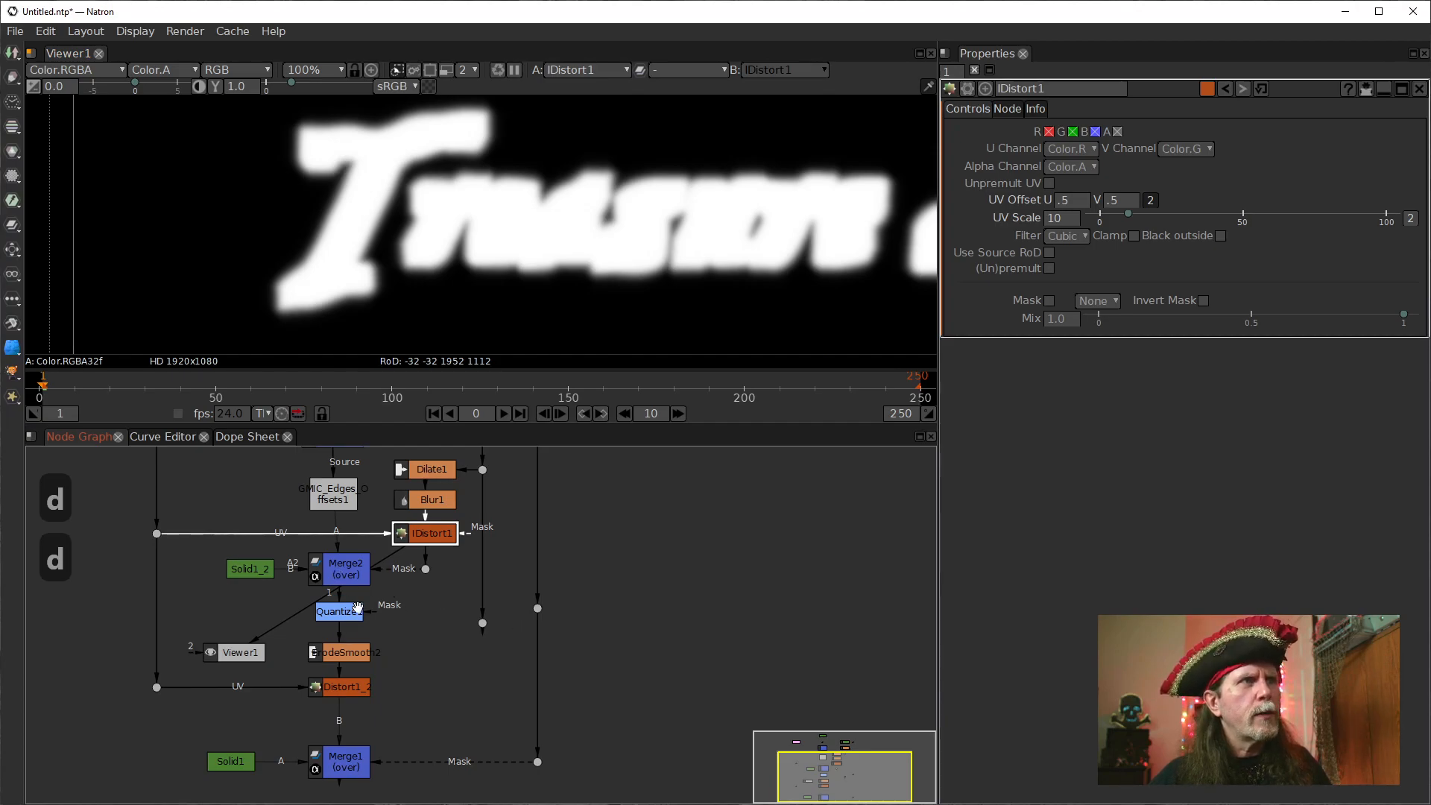
left_click(342, 570)
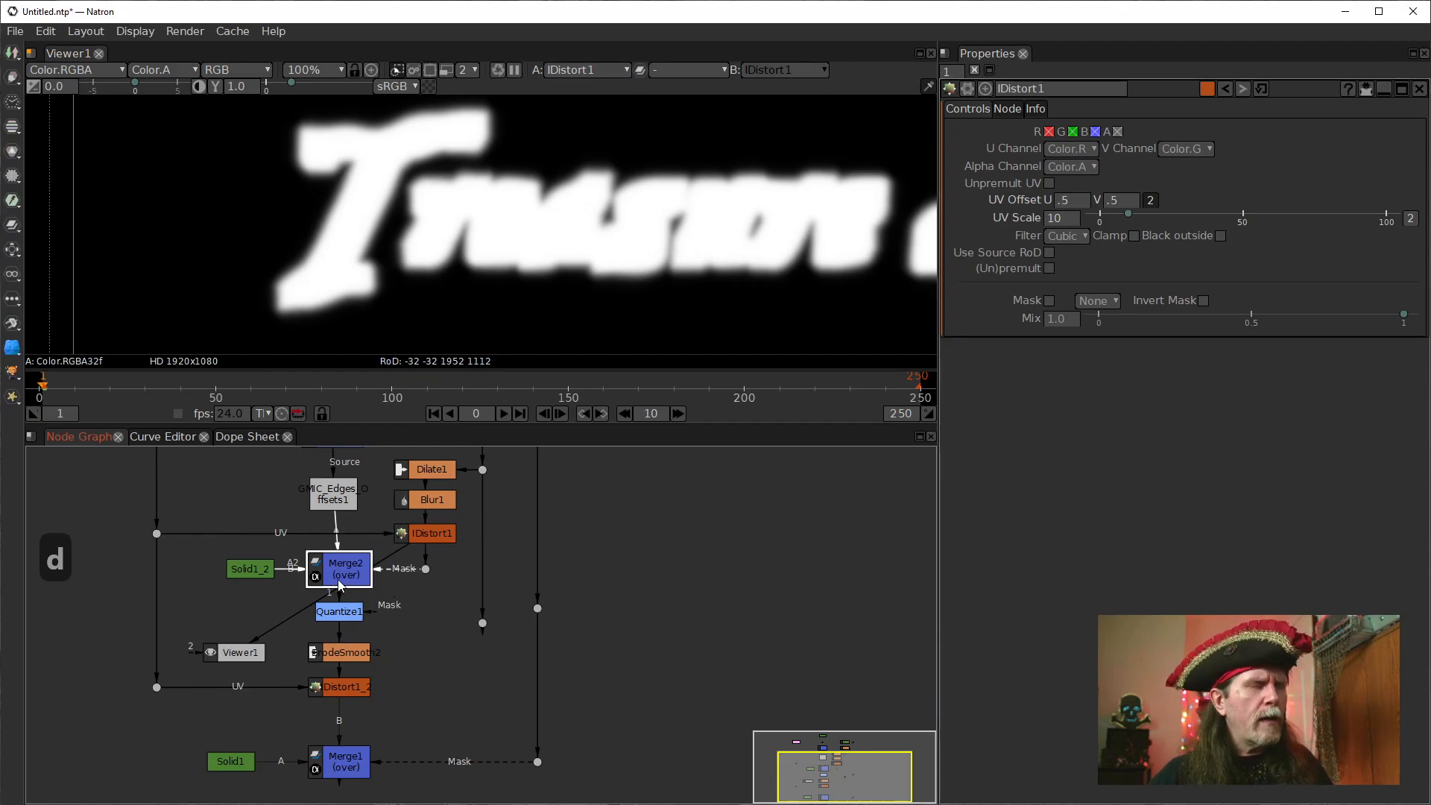
key("1")
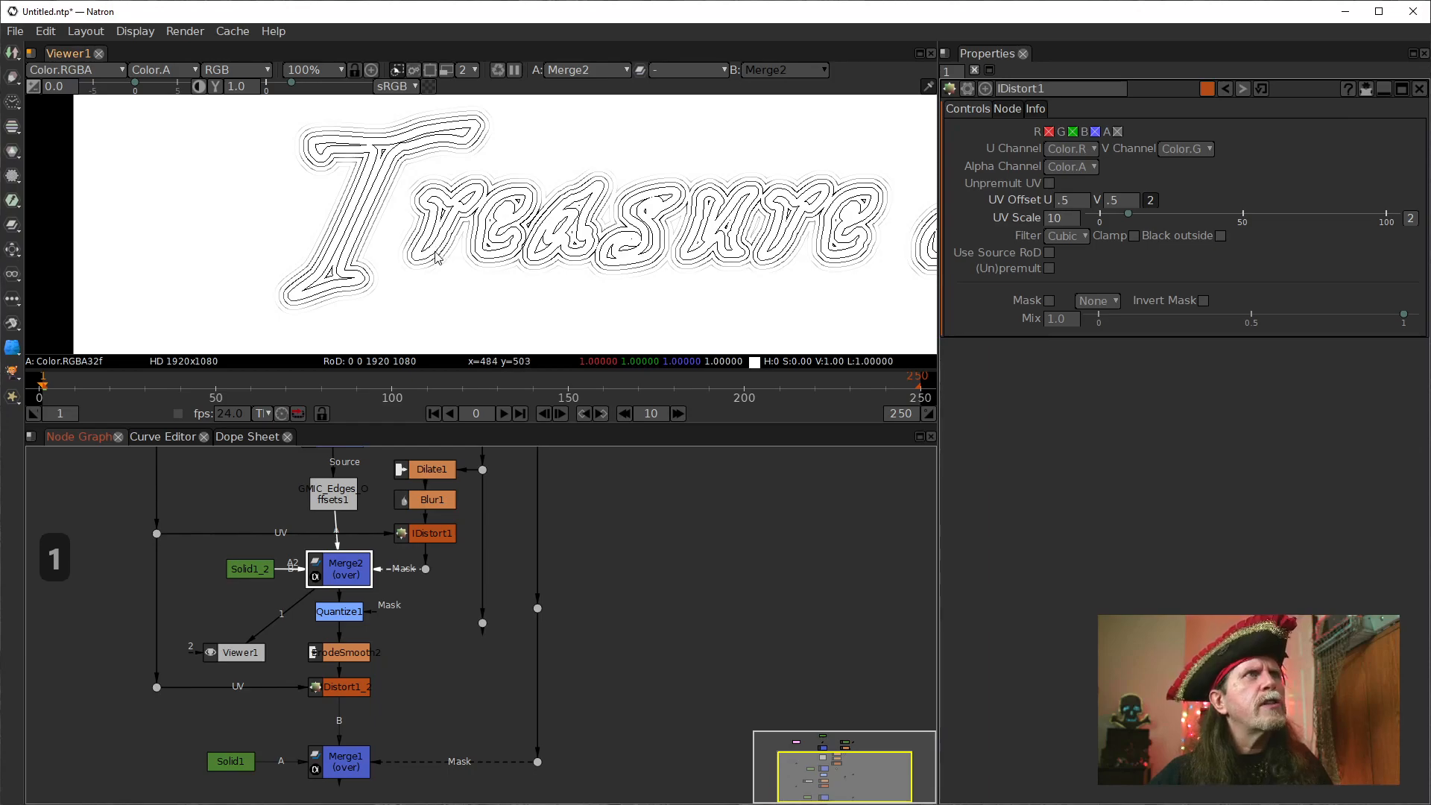
left_click_drag(399, 188, 415, 215)
Display Quantize1 in the viewer and inspect its contour lines up close and at 100%.
left_click(339, 611)
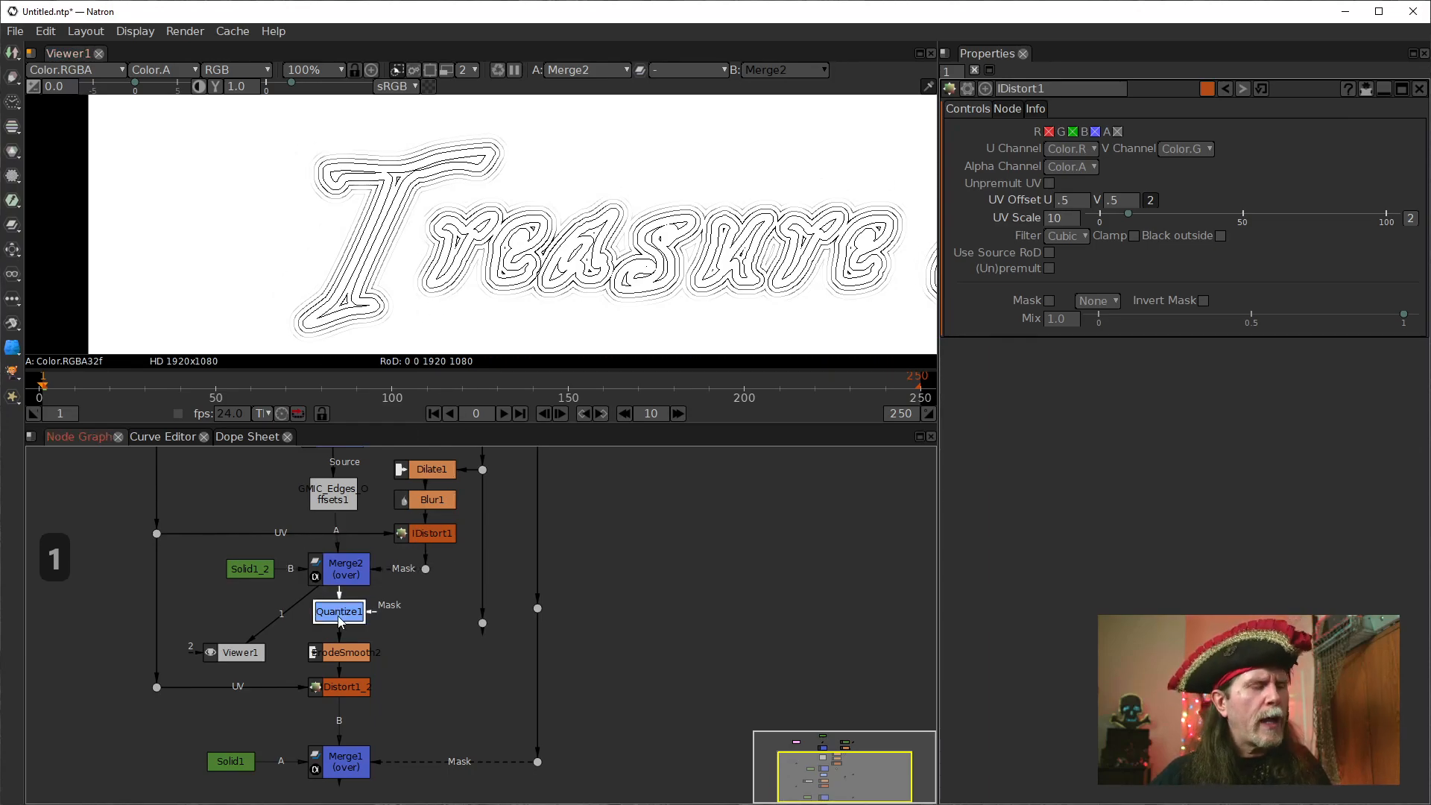
key("1")
scroll(412, 229, "up", 2)
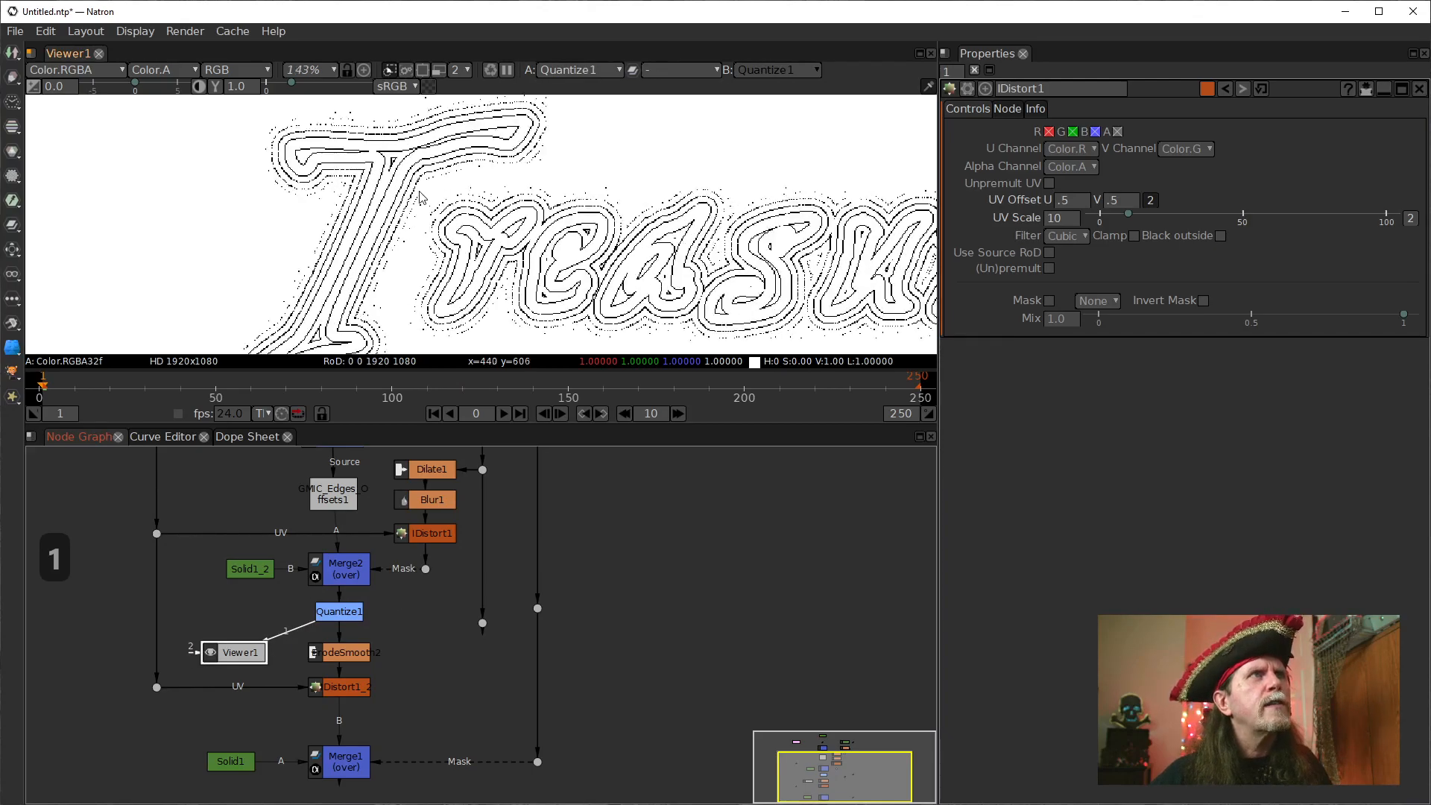
key("ctrl+1")
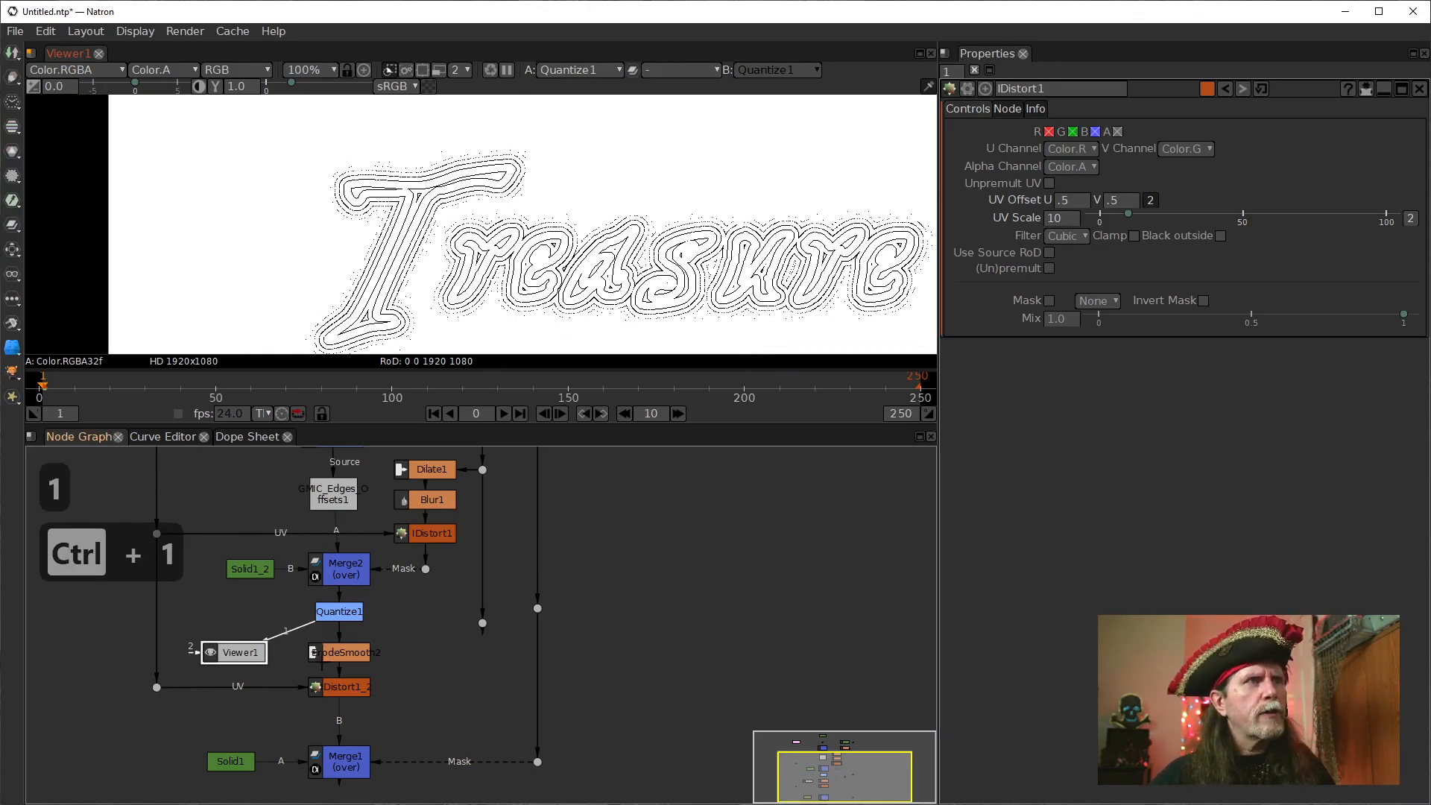
Display ErodeSmooth2 in the viewer and examine the contour lines around the top of the letter T.
left_click(344, 654)
key("1")
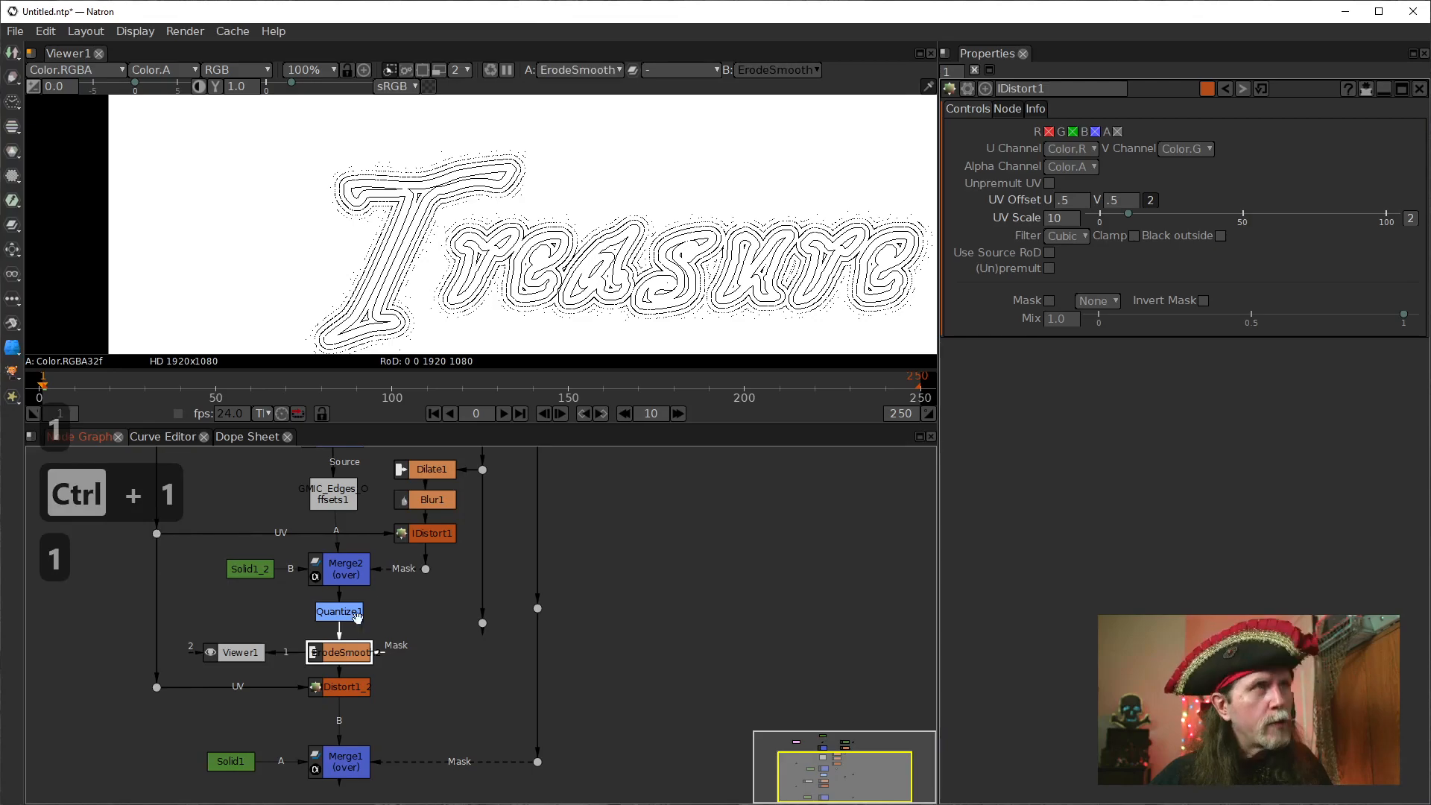
scroll(500, 284, "up", 7)
left_click_drag(497, 279, 553, 321)
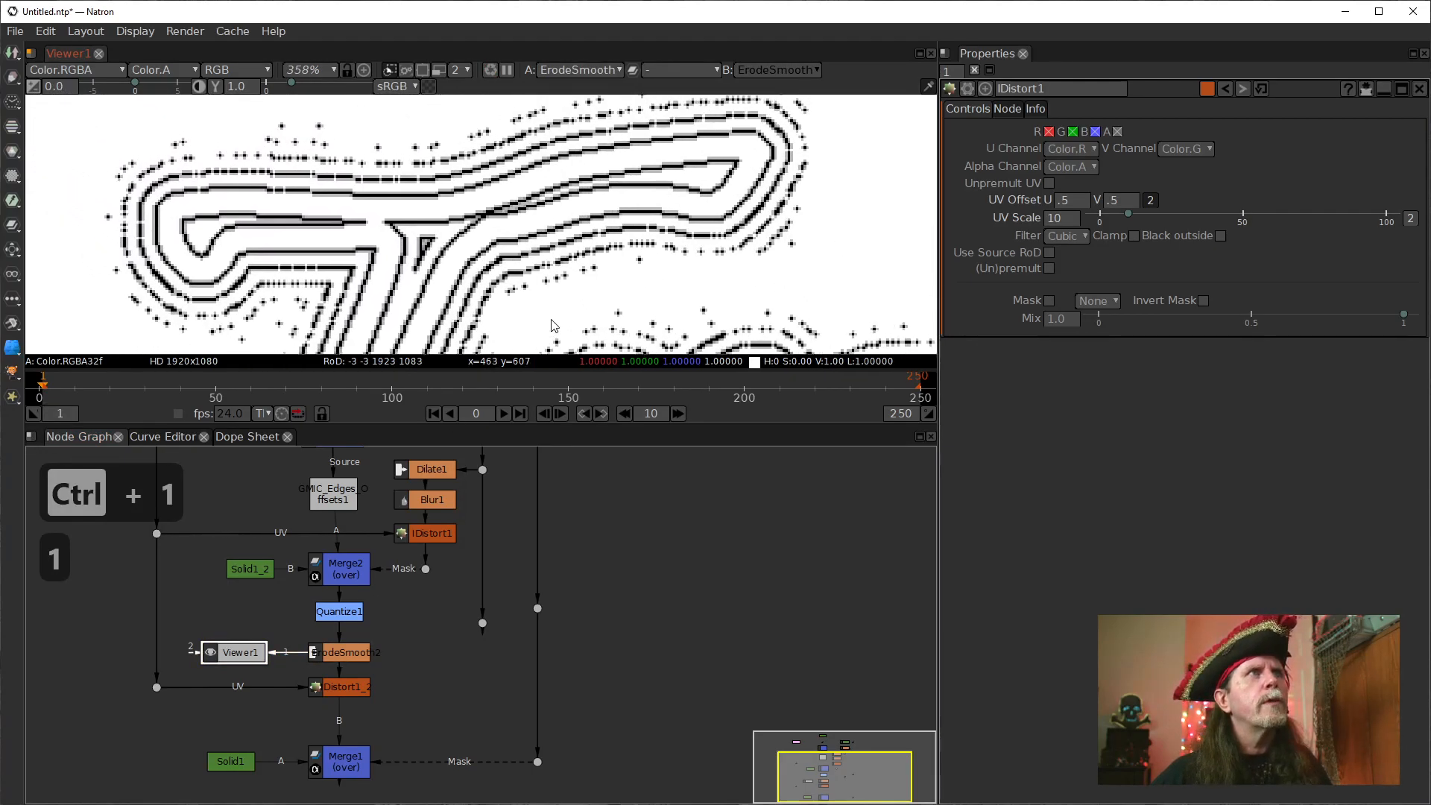
scroll(531, 203, "down", 1)
left_click_drag(531, 206, 534, 217)
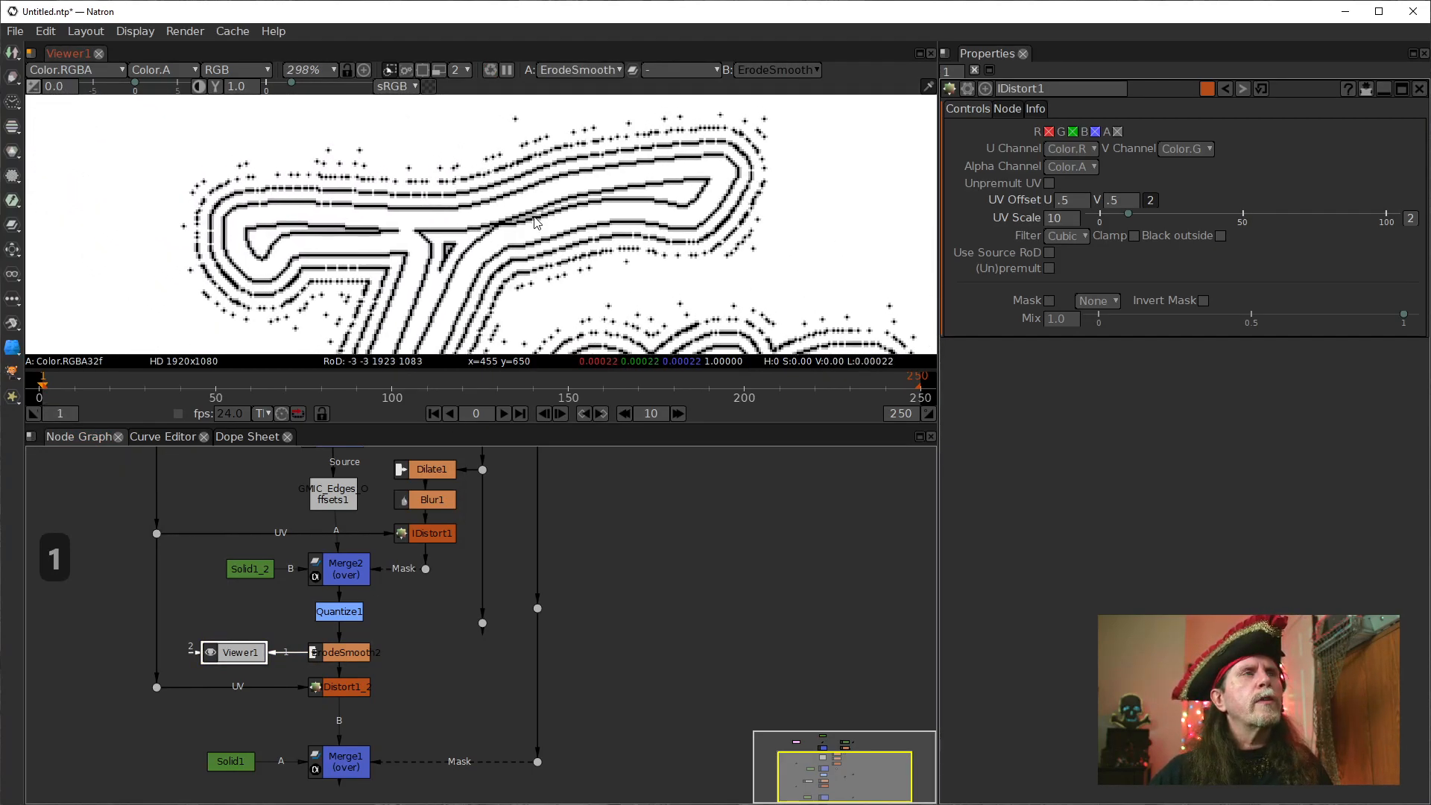
Compare ErodeSmooth2's contour lines with IDistort1 disabled and re-enabled.
left_click(430, 537)
key("d")
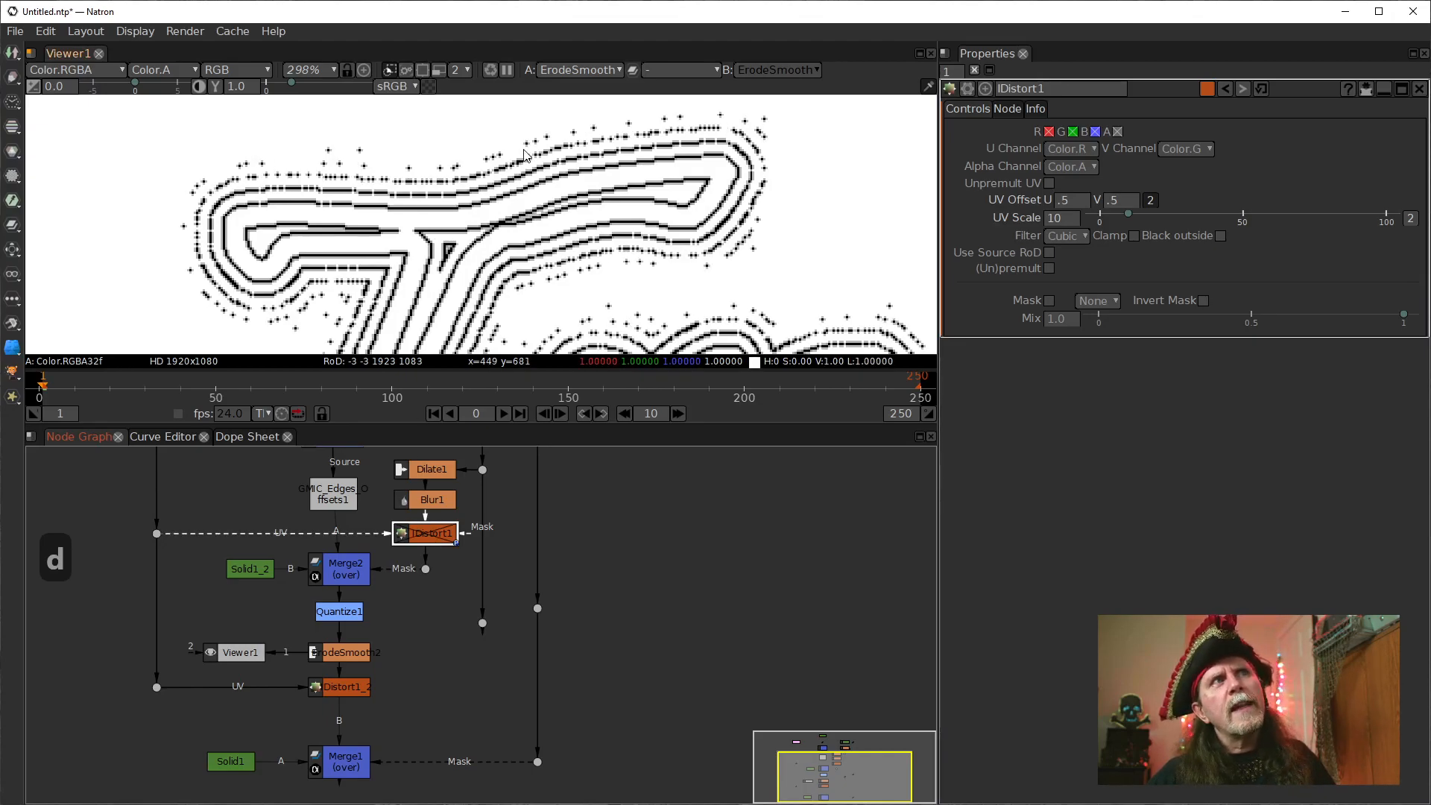
key("d")
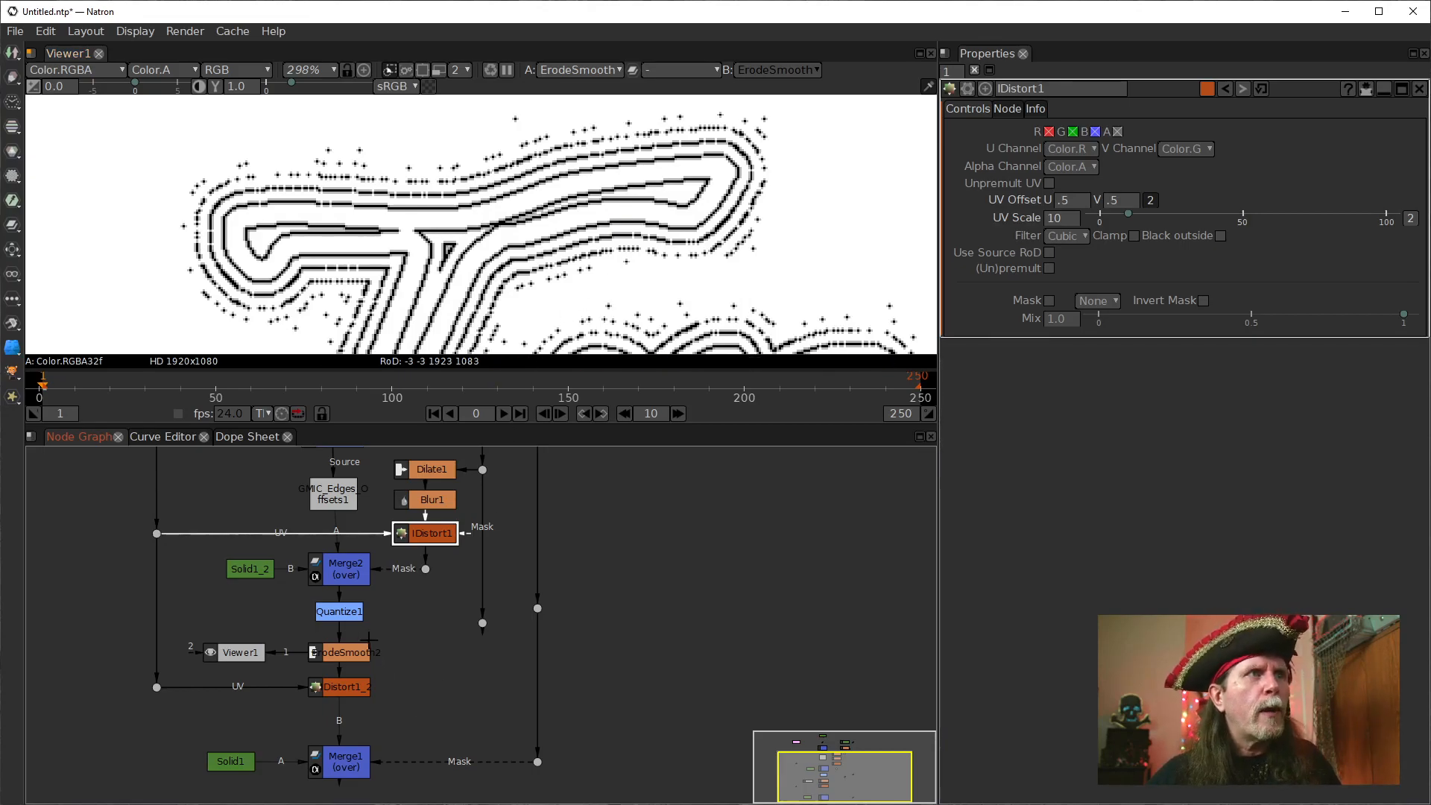
left_click(343, 653)
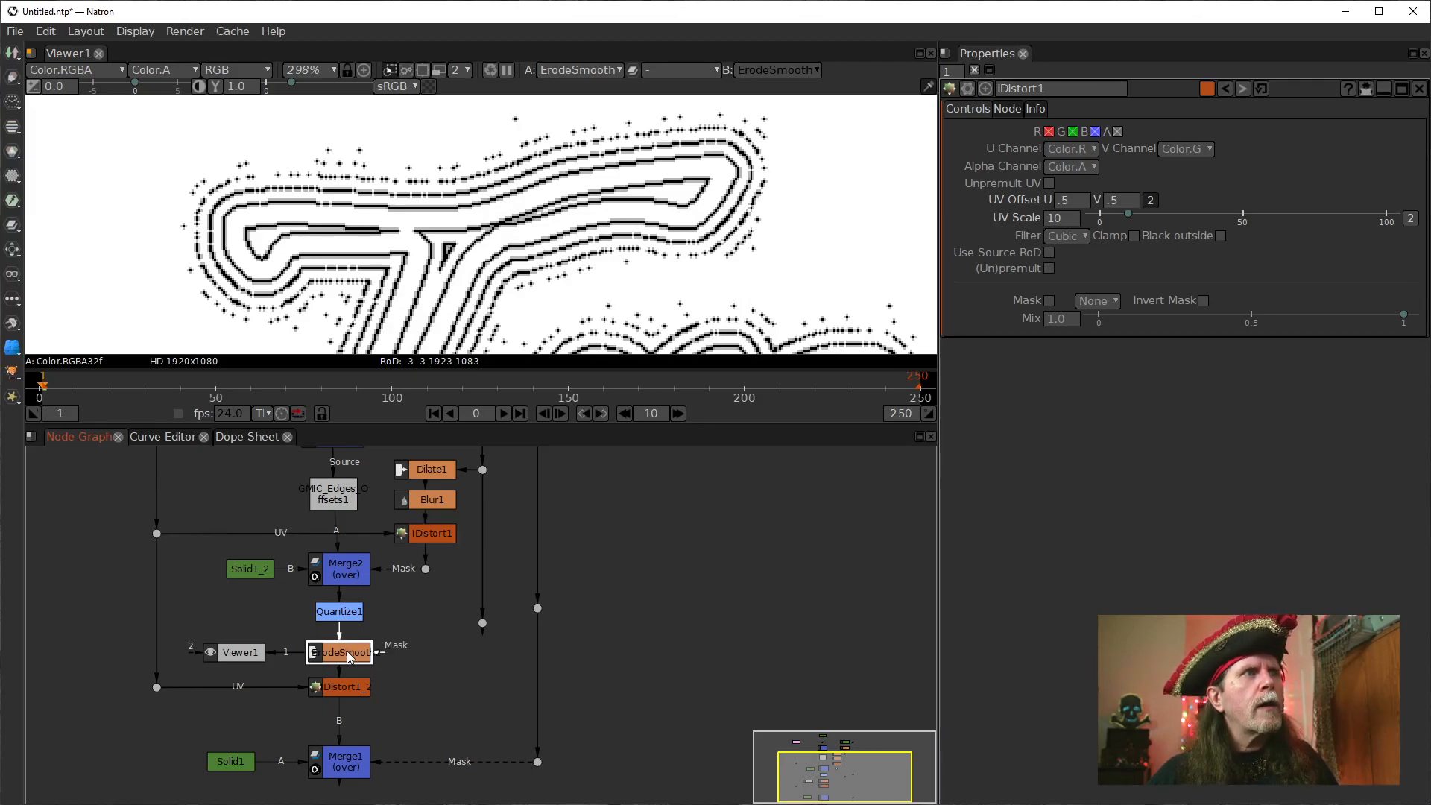
key("1")
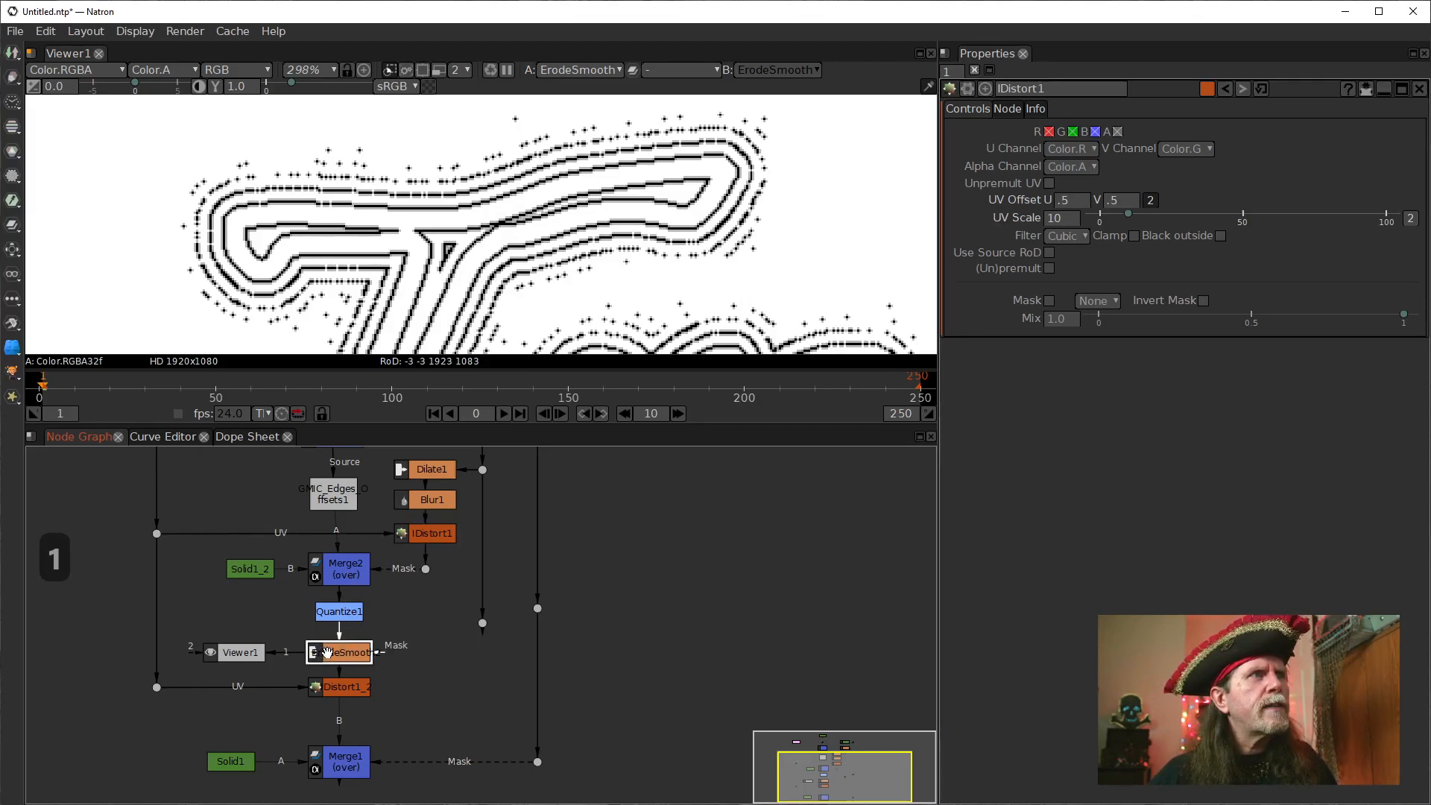
Display IDistort1_2 in the viewer and set its UV Offset to .5 for both U and V.
left_click_drag(425, 672, 470, 620)
left_click(395, 643)
key("1")
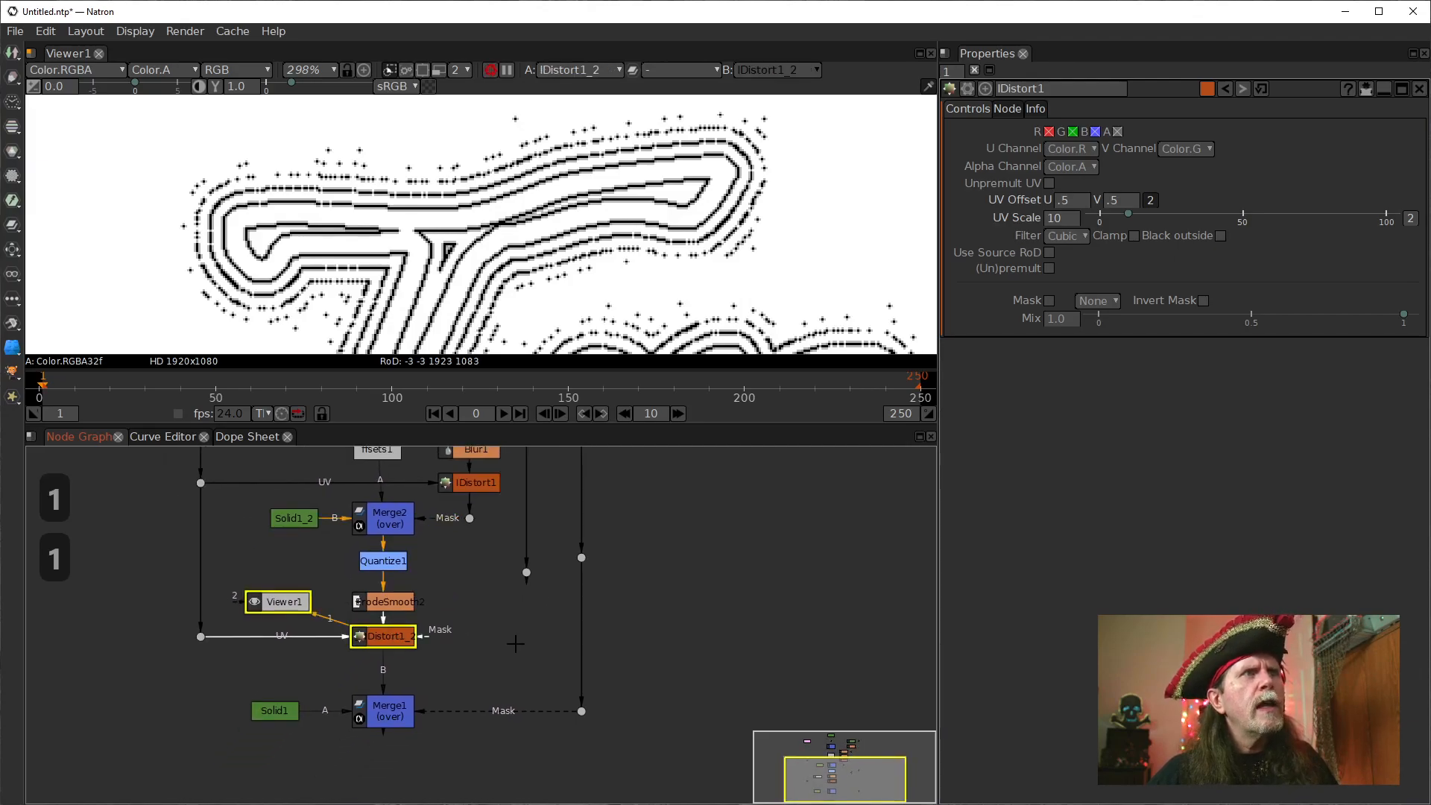
double_click(383, 639)
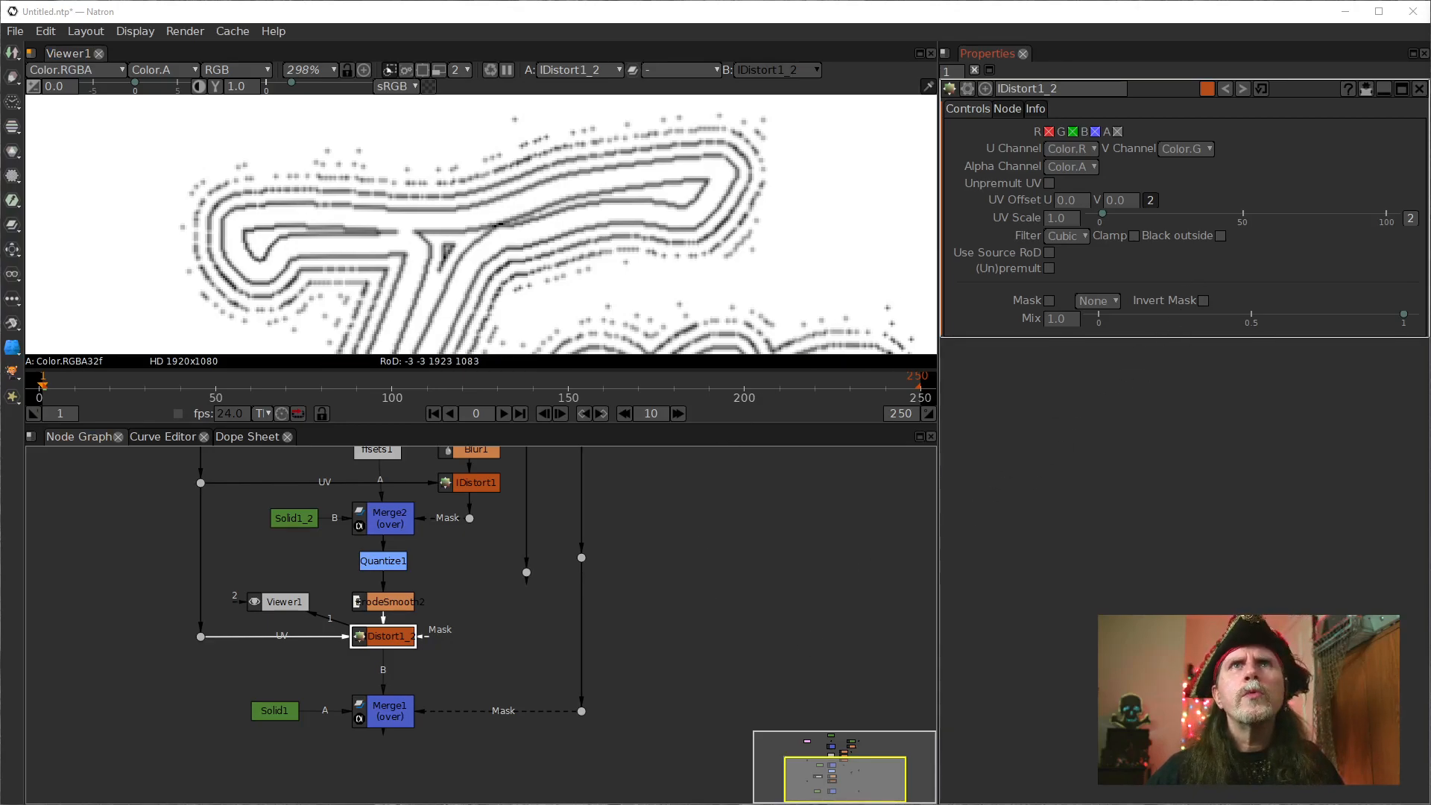
left_click(1076, 200)
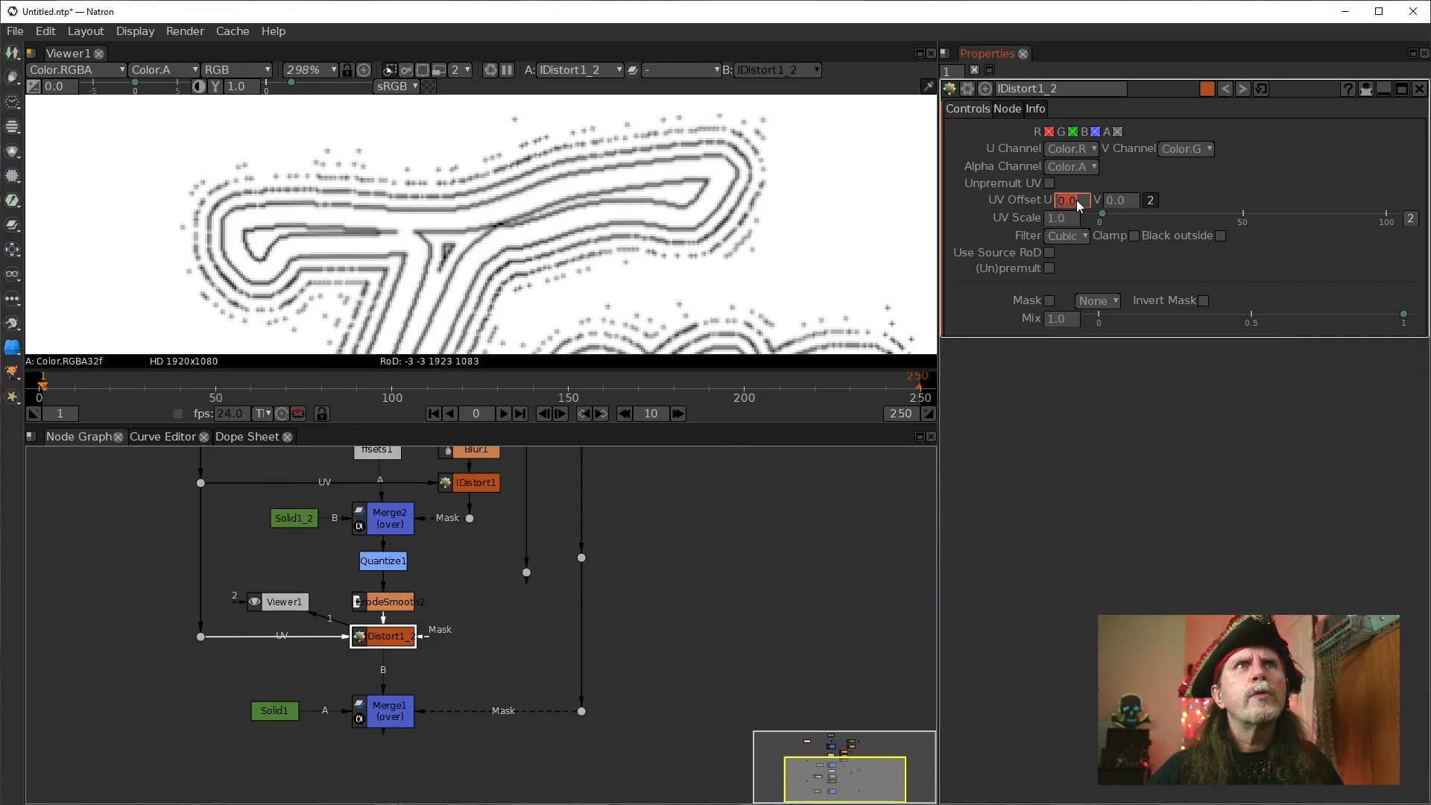
type(".5")
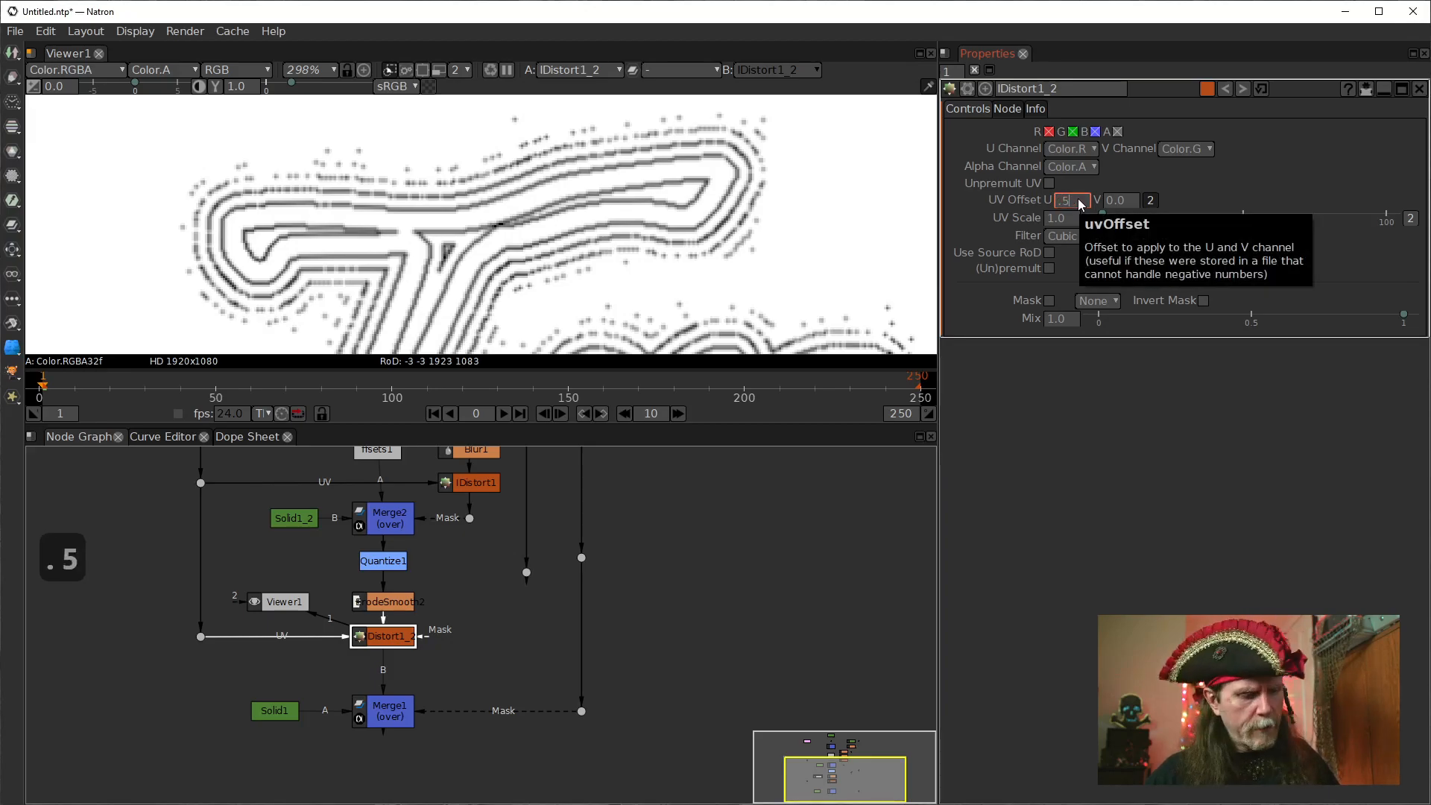
key("Tab")
type(".5")
key("Return")
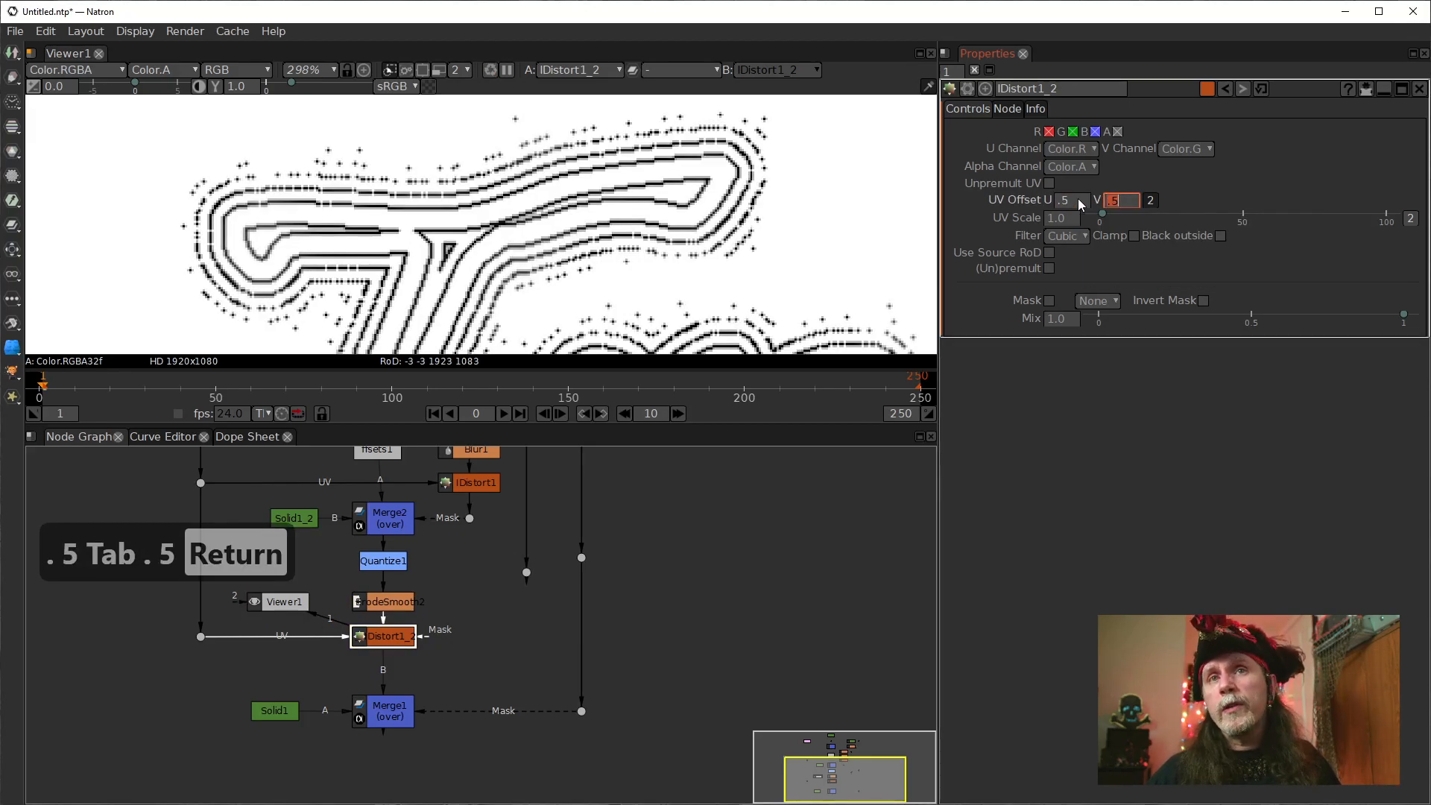
Set IDistort1_2's UV Scale to 20.
left_click(1076, 221)
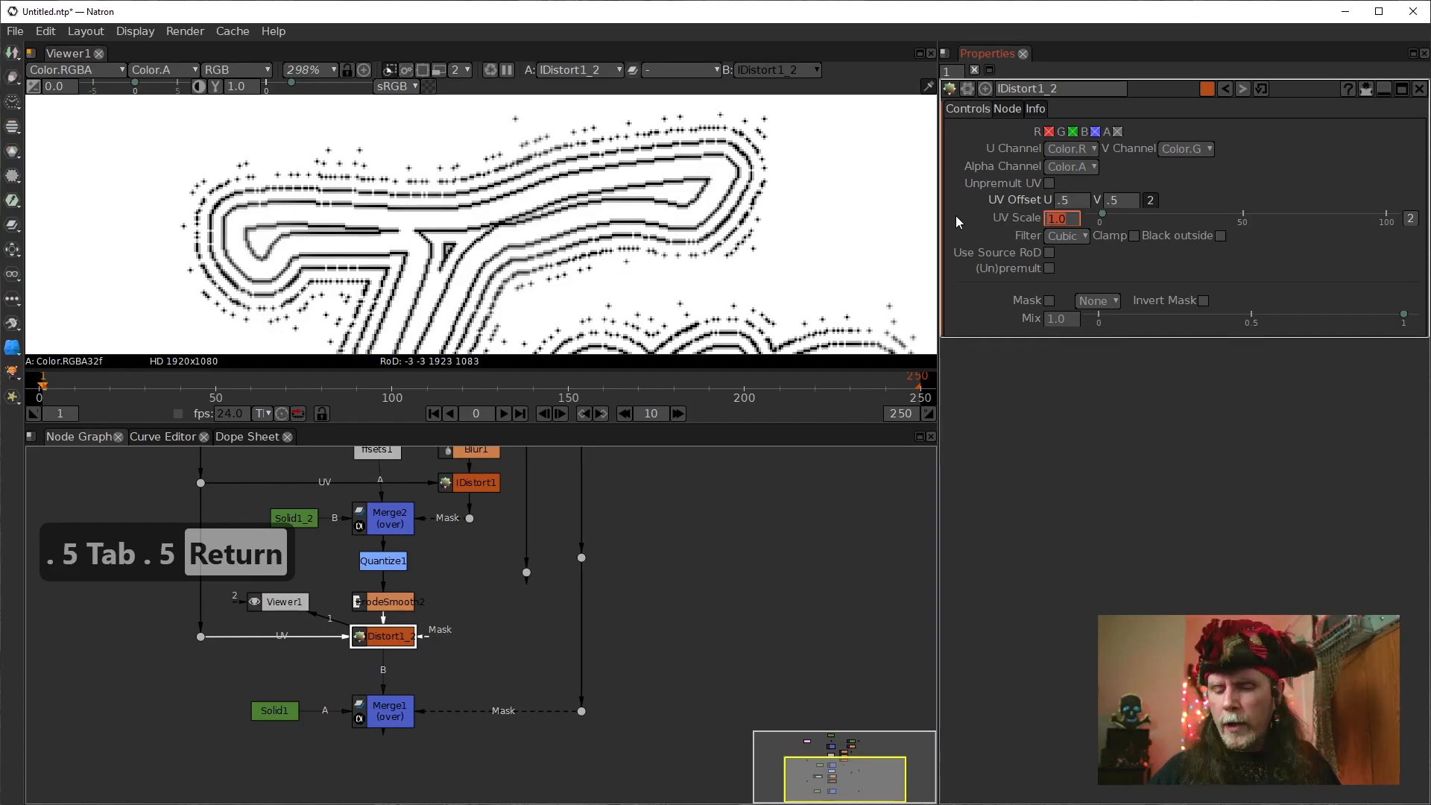
type("20")
key("Return")
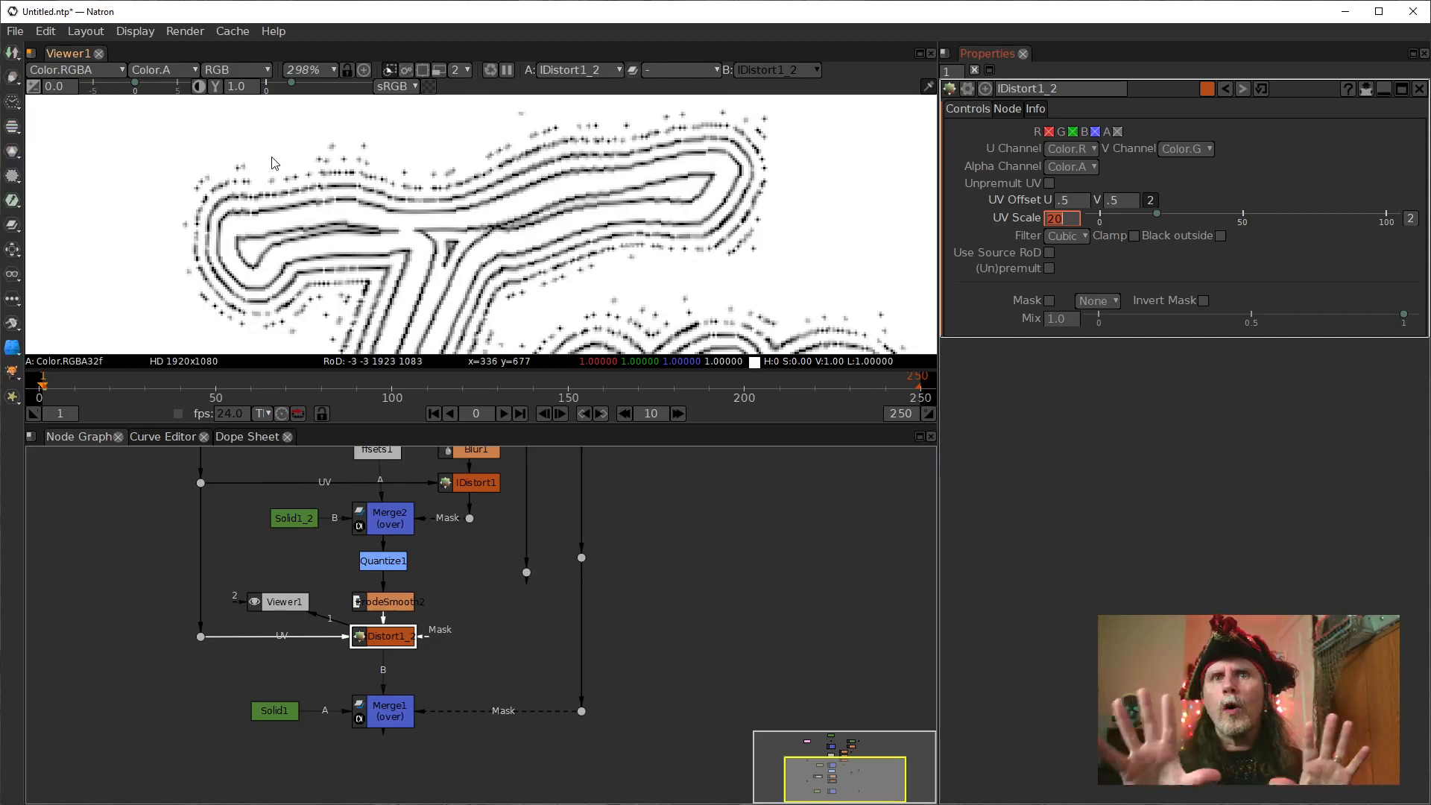
Compare the outputs of IDistort1, Quantize1 and IDistort1_2 one after another in the viewer.
left_click(462, 486)
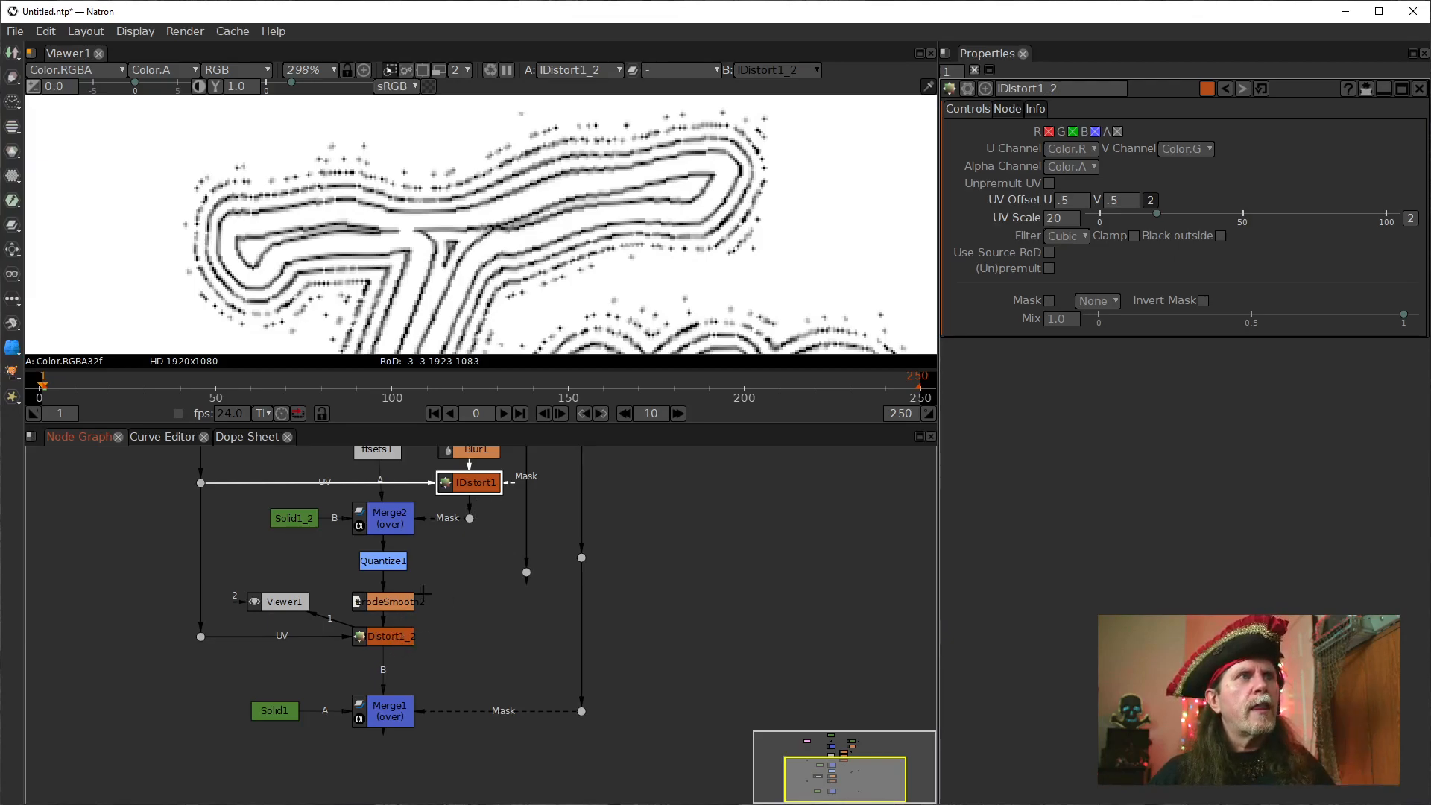
key("1")
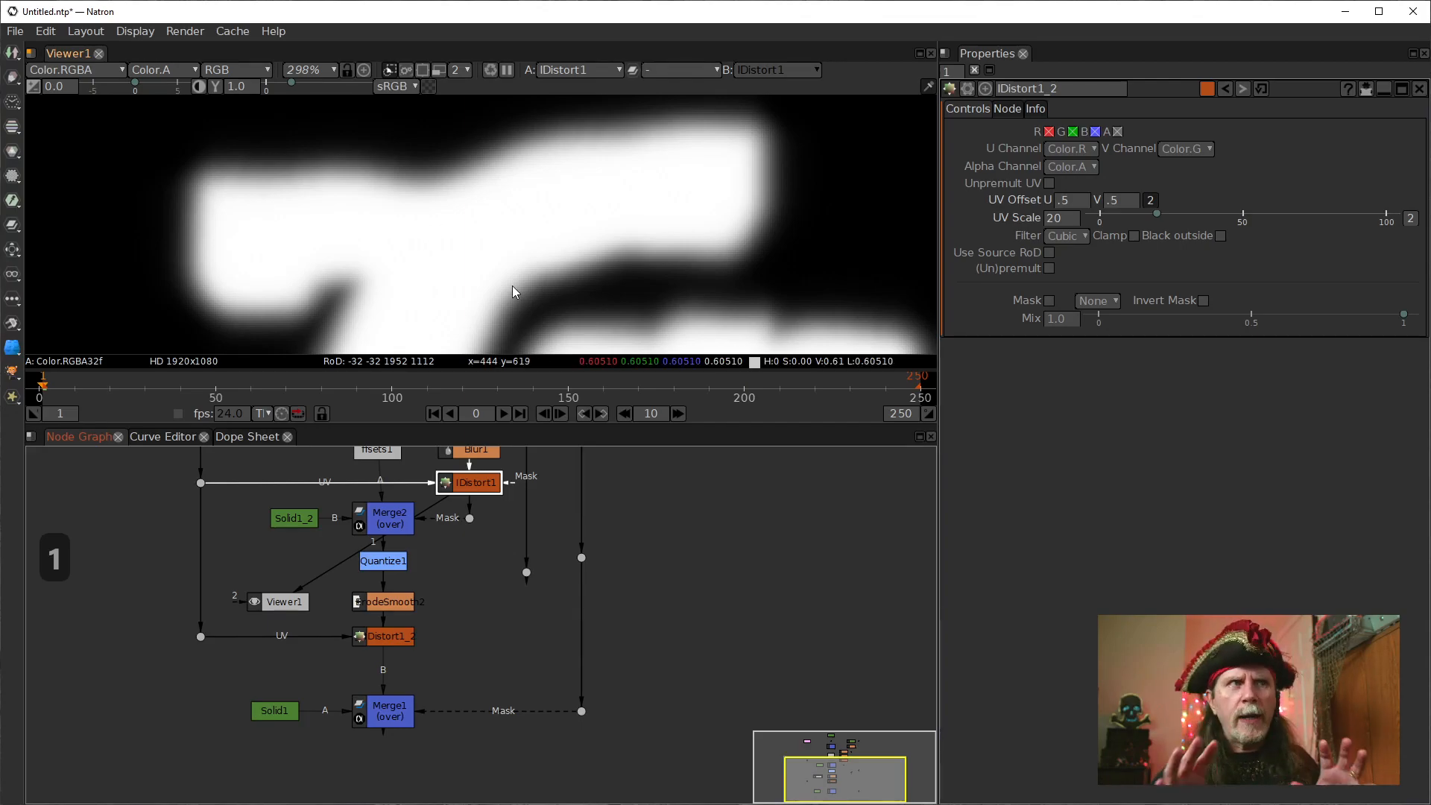
left_click(399, 564)
key("1")
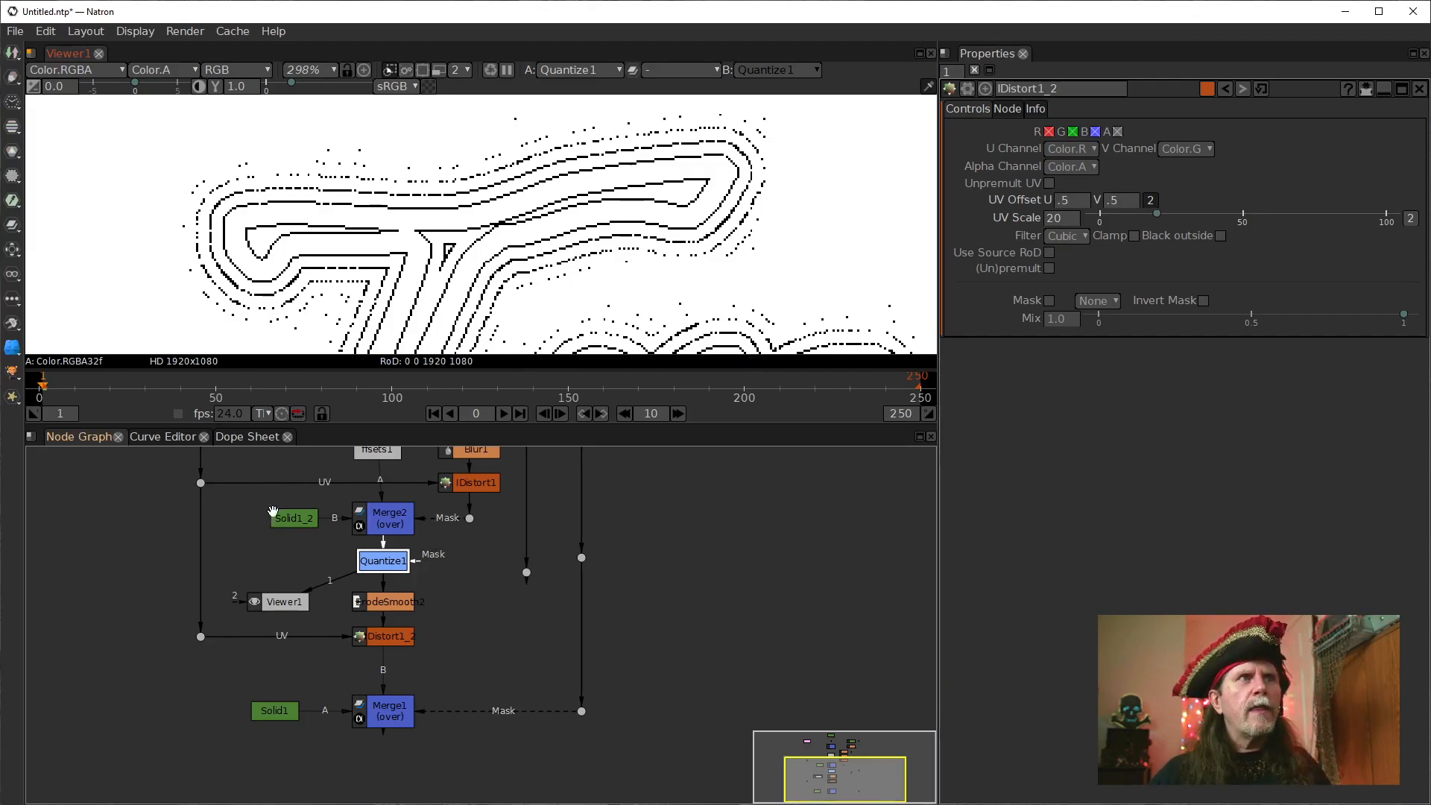
left_click(380, 634)
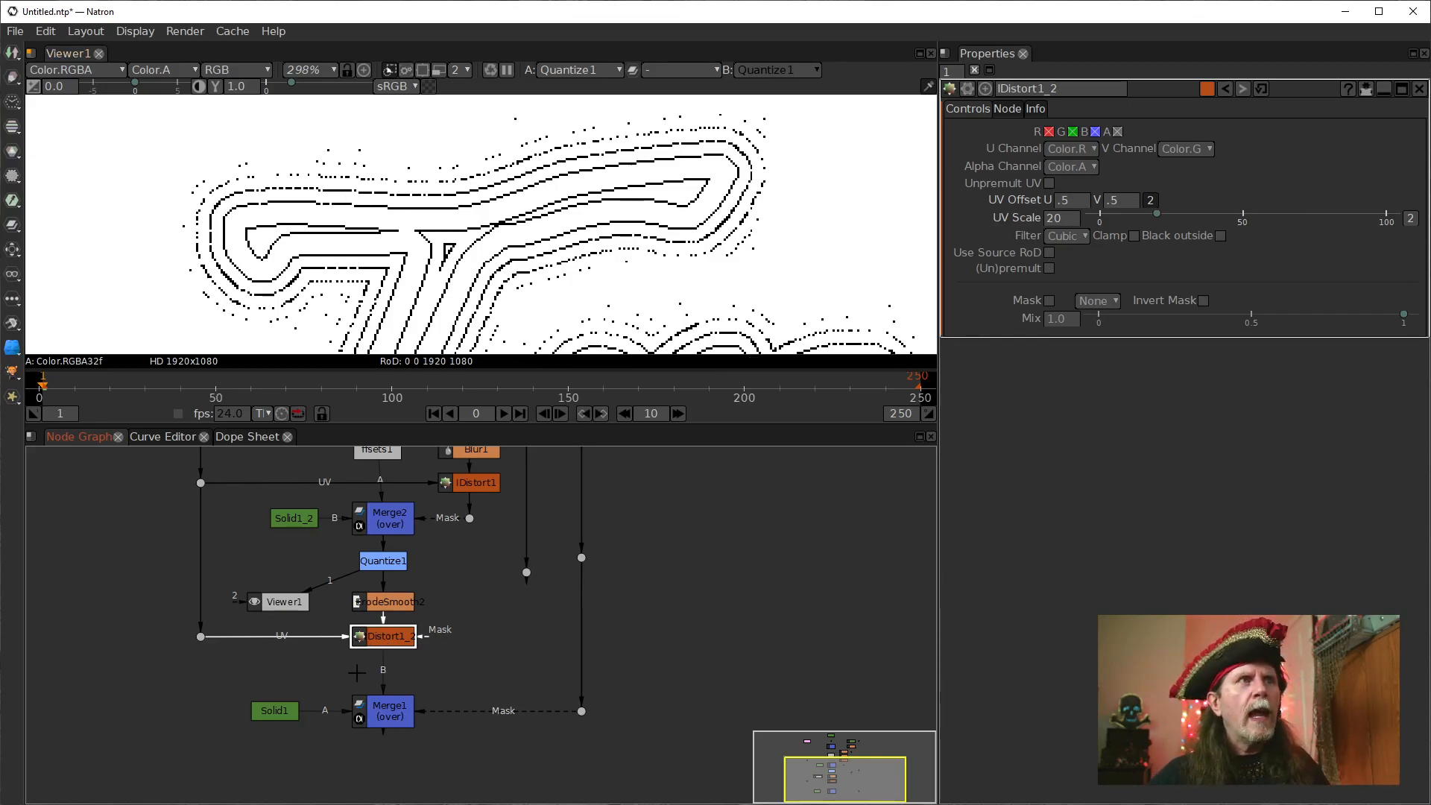
key("1")
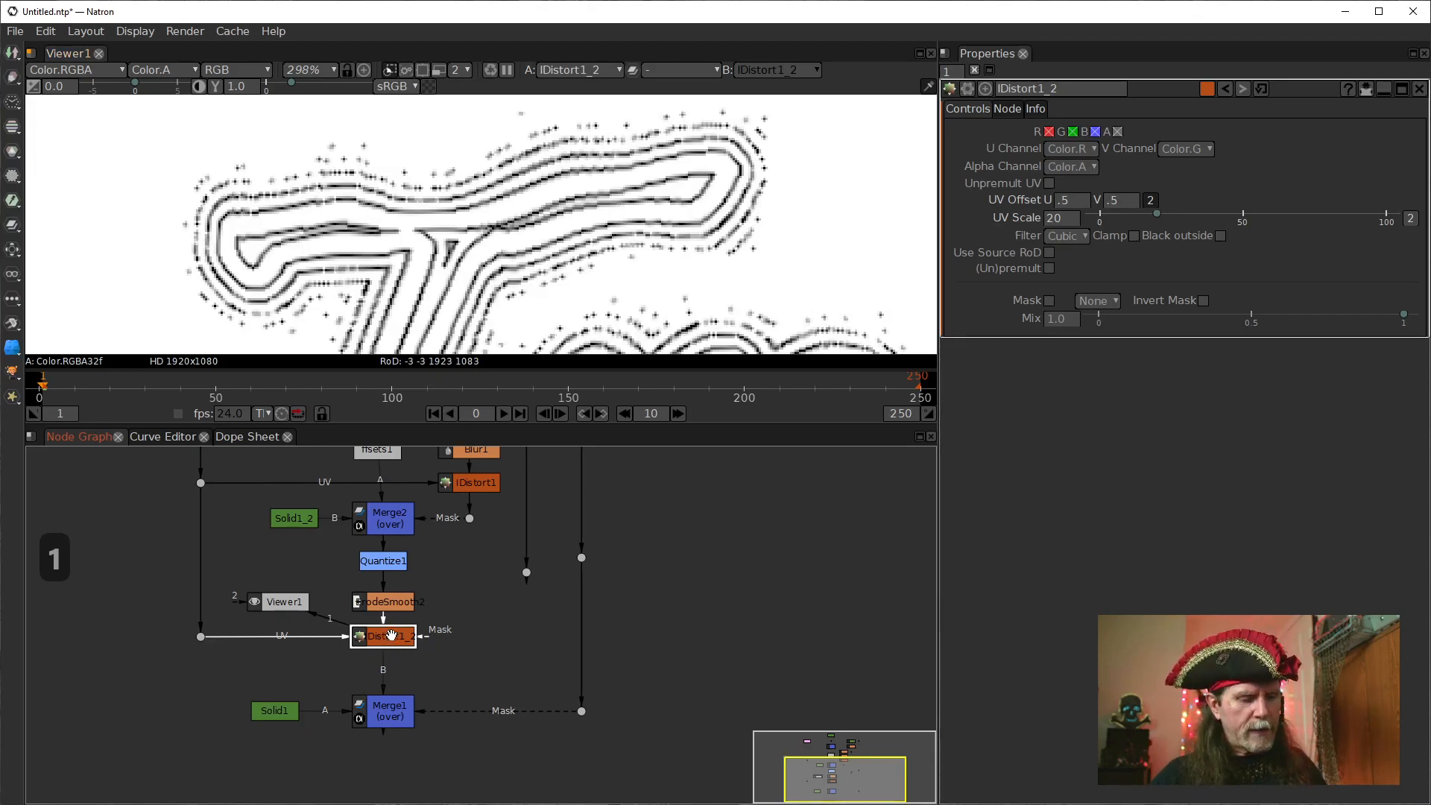
Toggle IDistort1_2 off and on repeatedly to compare its effect on the contour lines, leaving it enabled in the viewer.
key("d")
key("d")
key("d")
key("d")
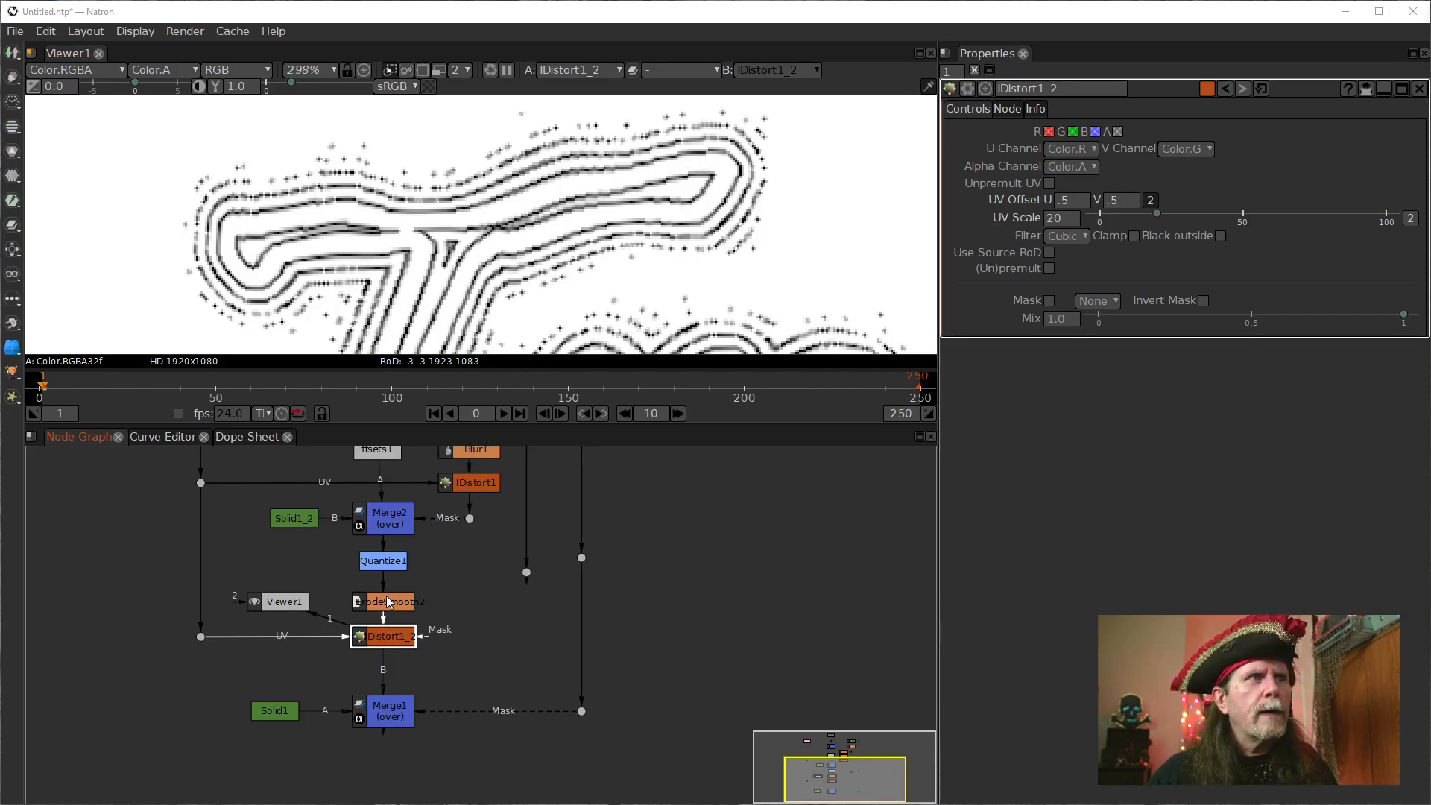
key("1")
key("1")
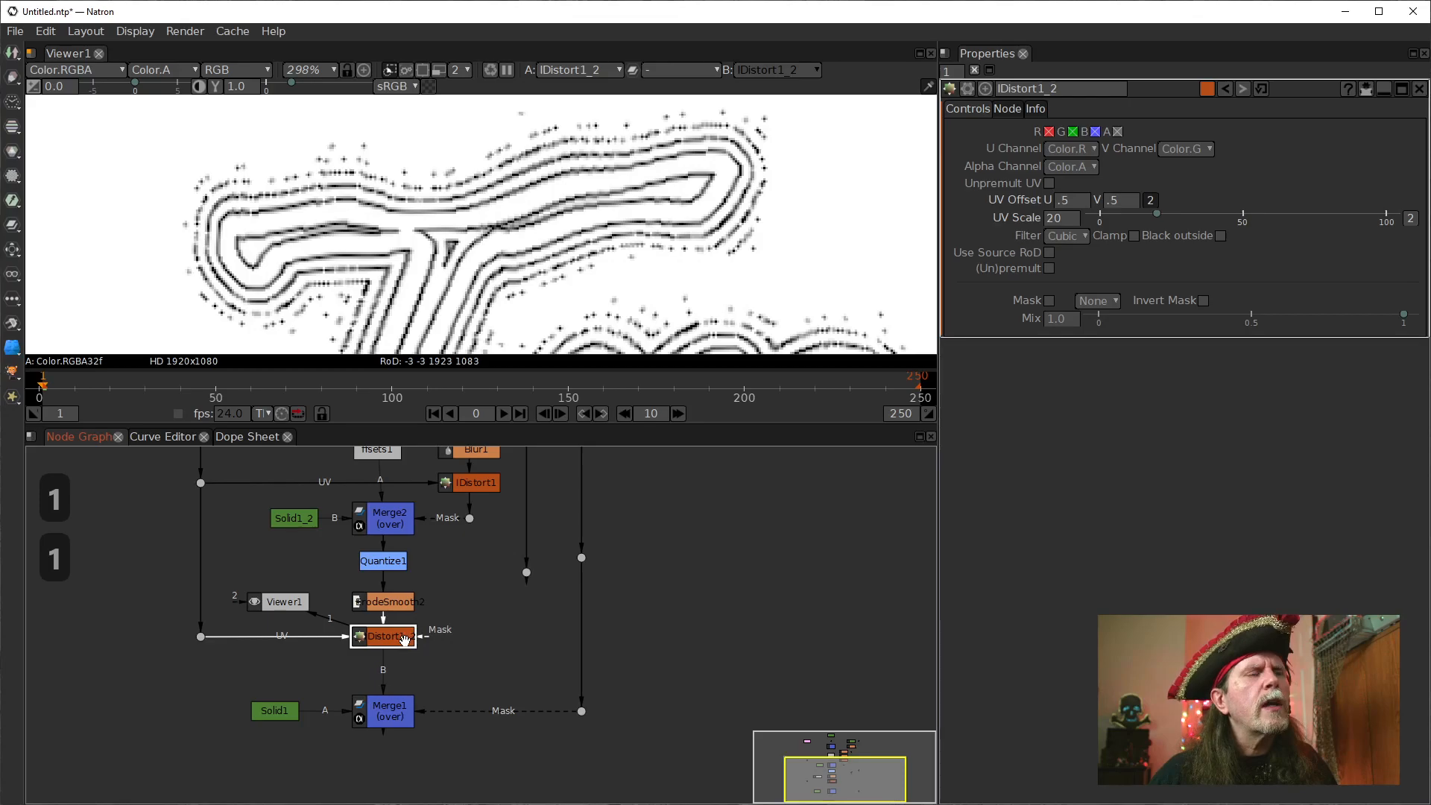
Add another ErodeSmooth node between IDistort1_2 and Merge1.
left_click_drag(472, 606, 481, 548)
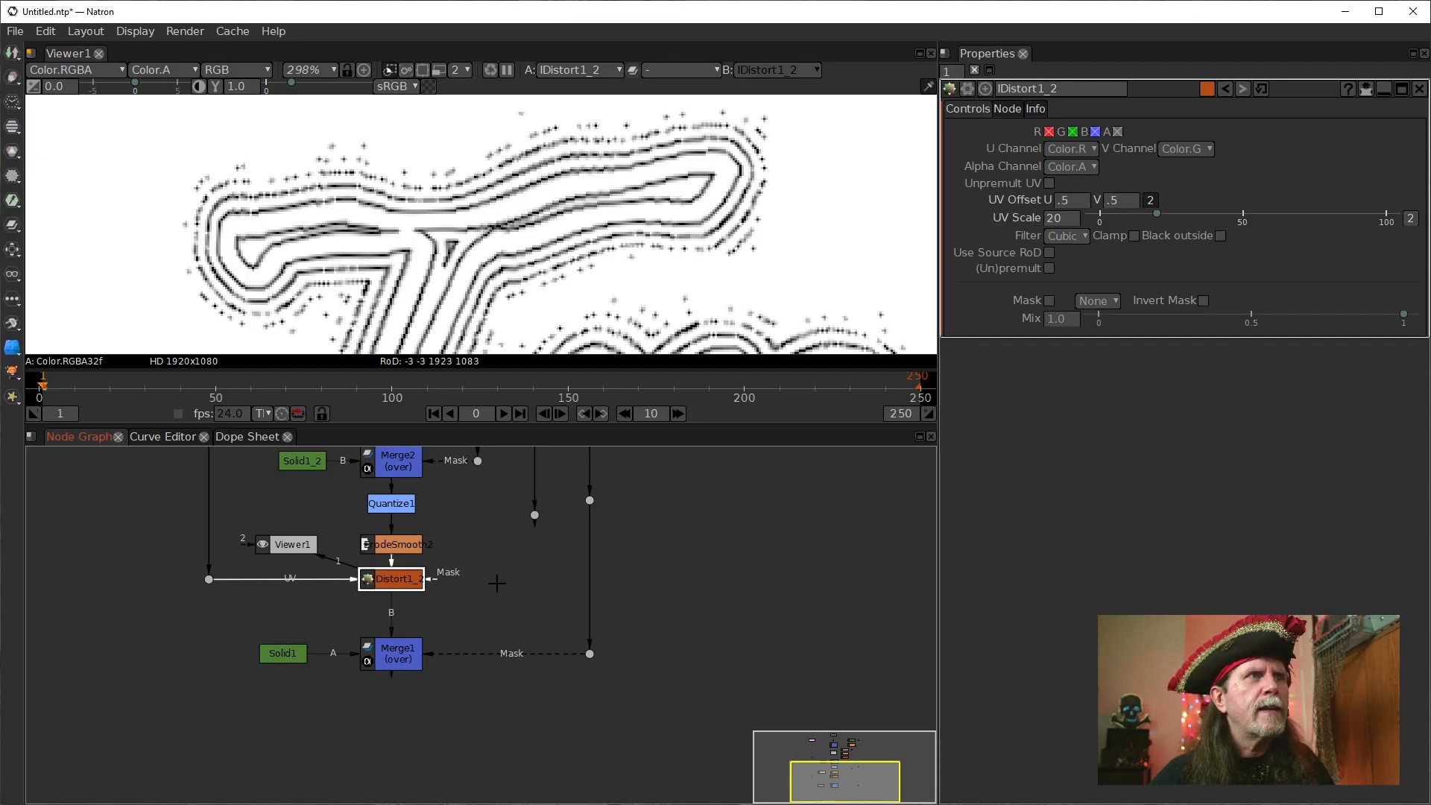
key("Tab")
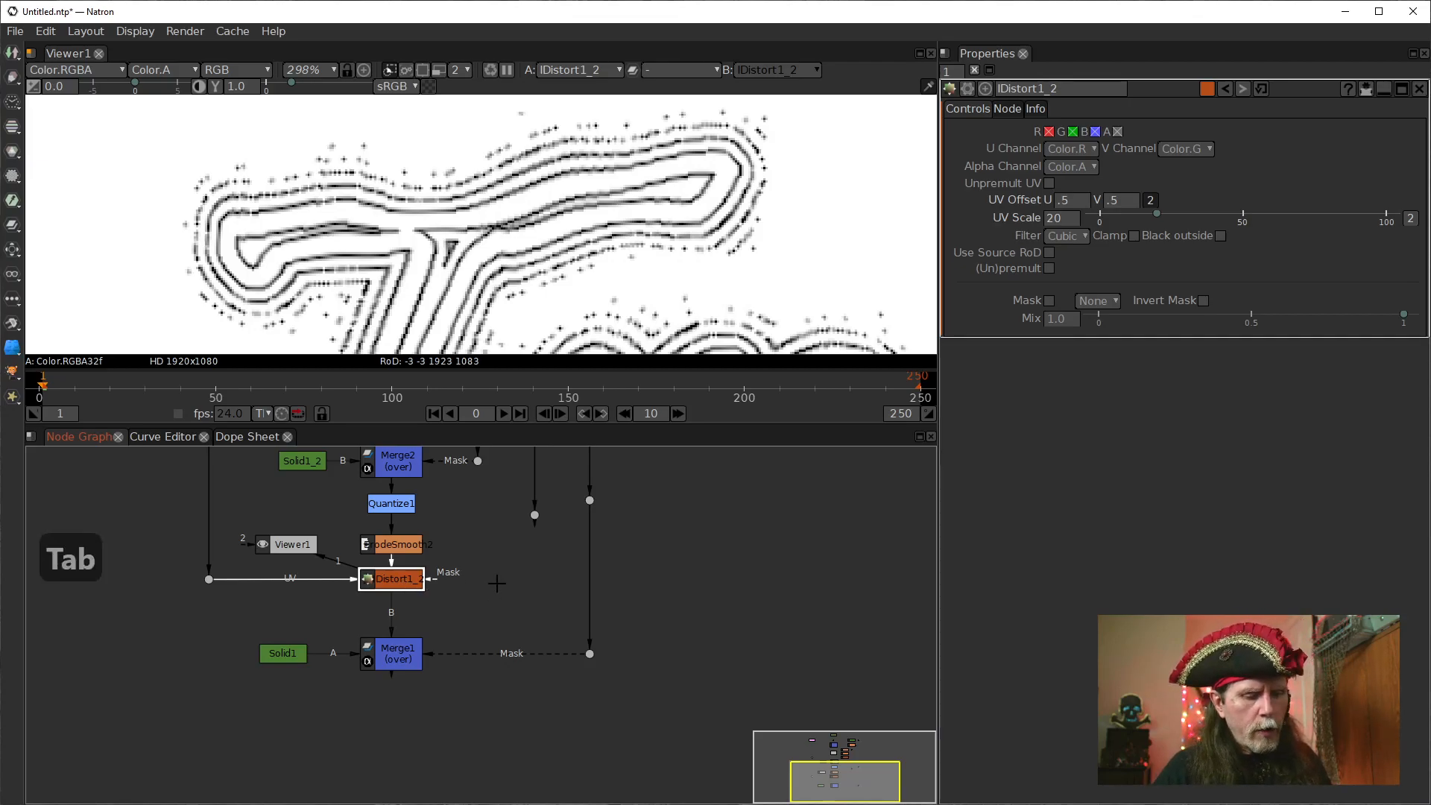
type("ers")
key("BackSpace")
type("o")
key("Down")
key("Return")
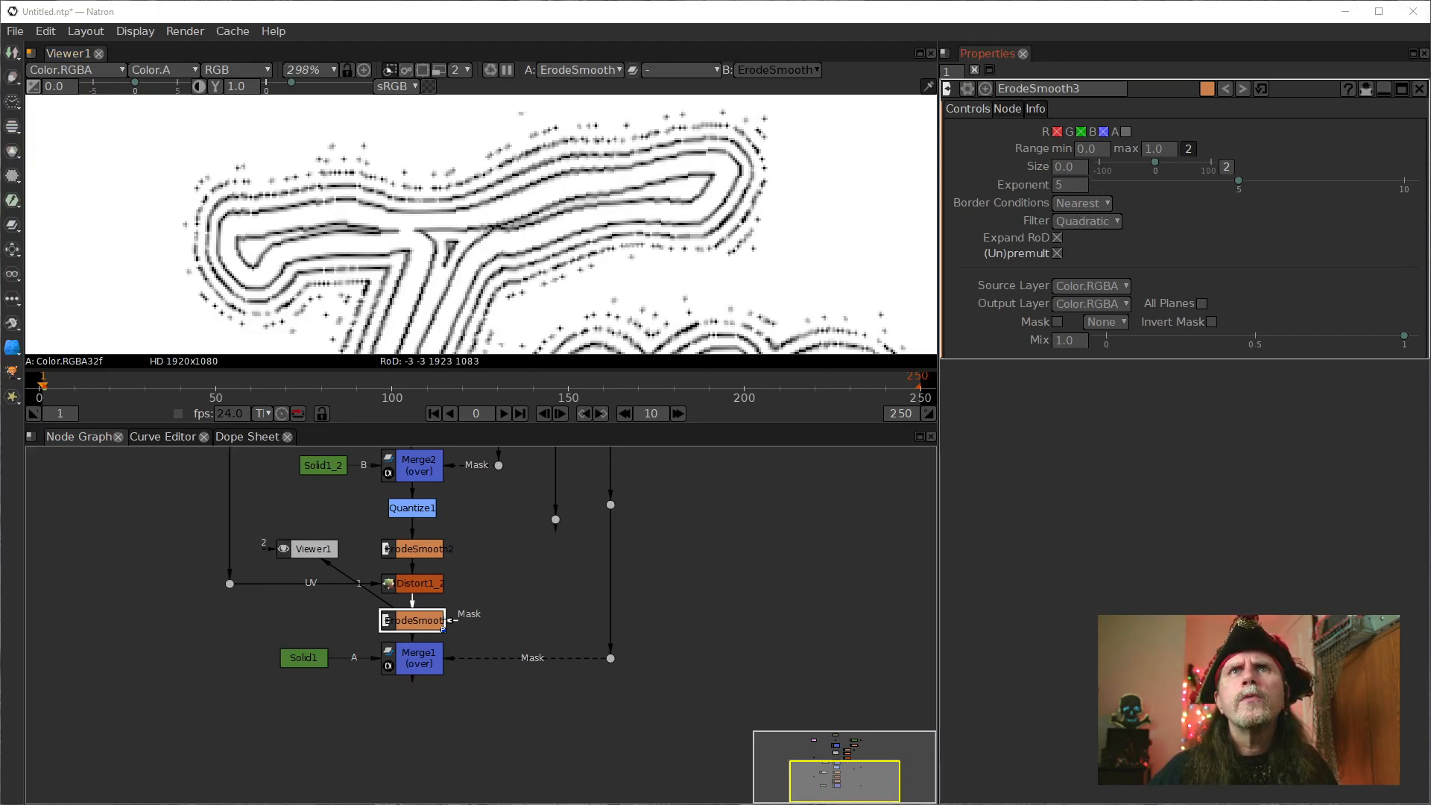
Set the new ErodeSmooth node's Size to 1.0 and compare the lines with the node disabled and enabled.
left_click(1057, 169)
scroll(1057, 169, "up", 1)
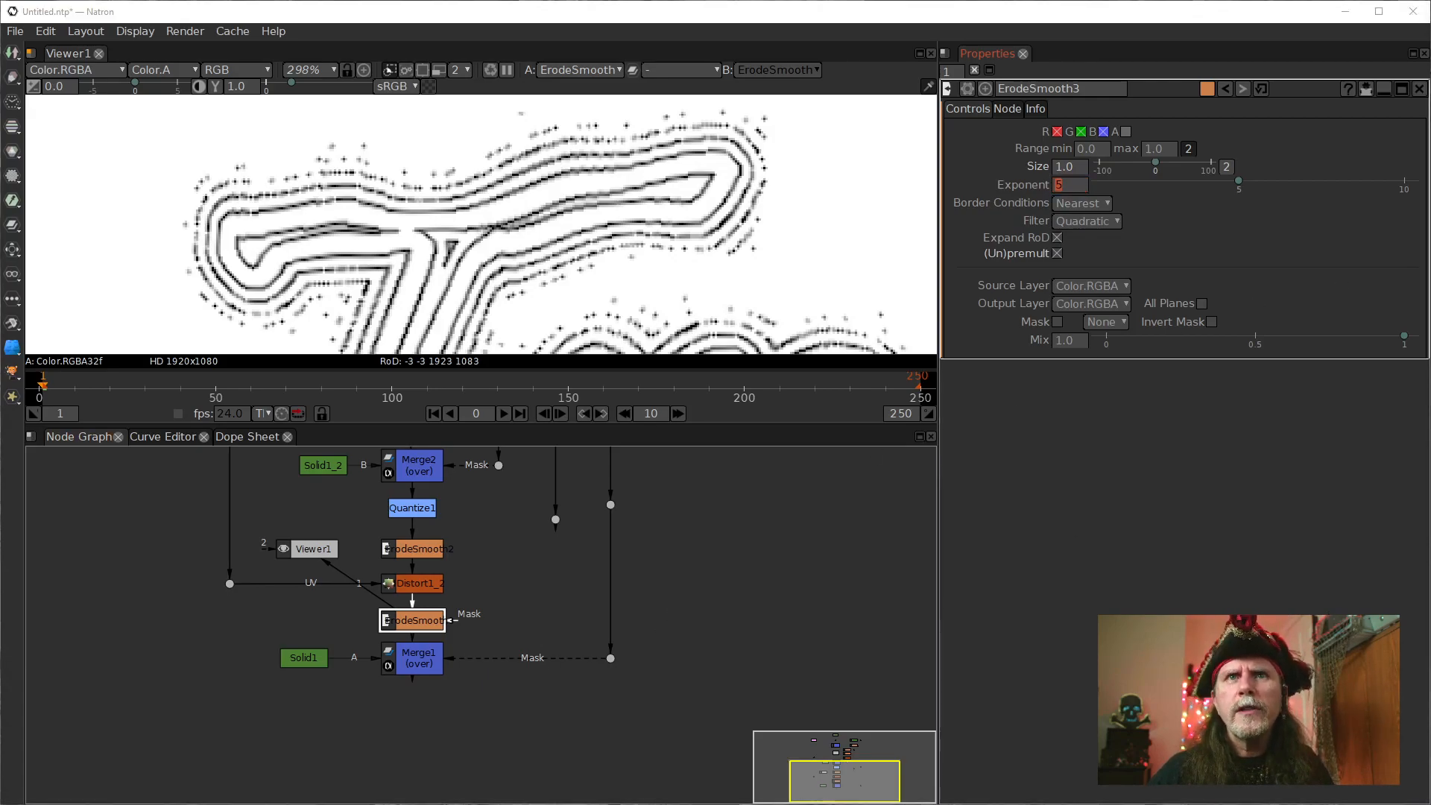
key("1")
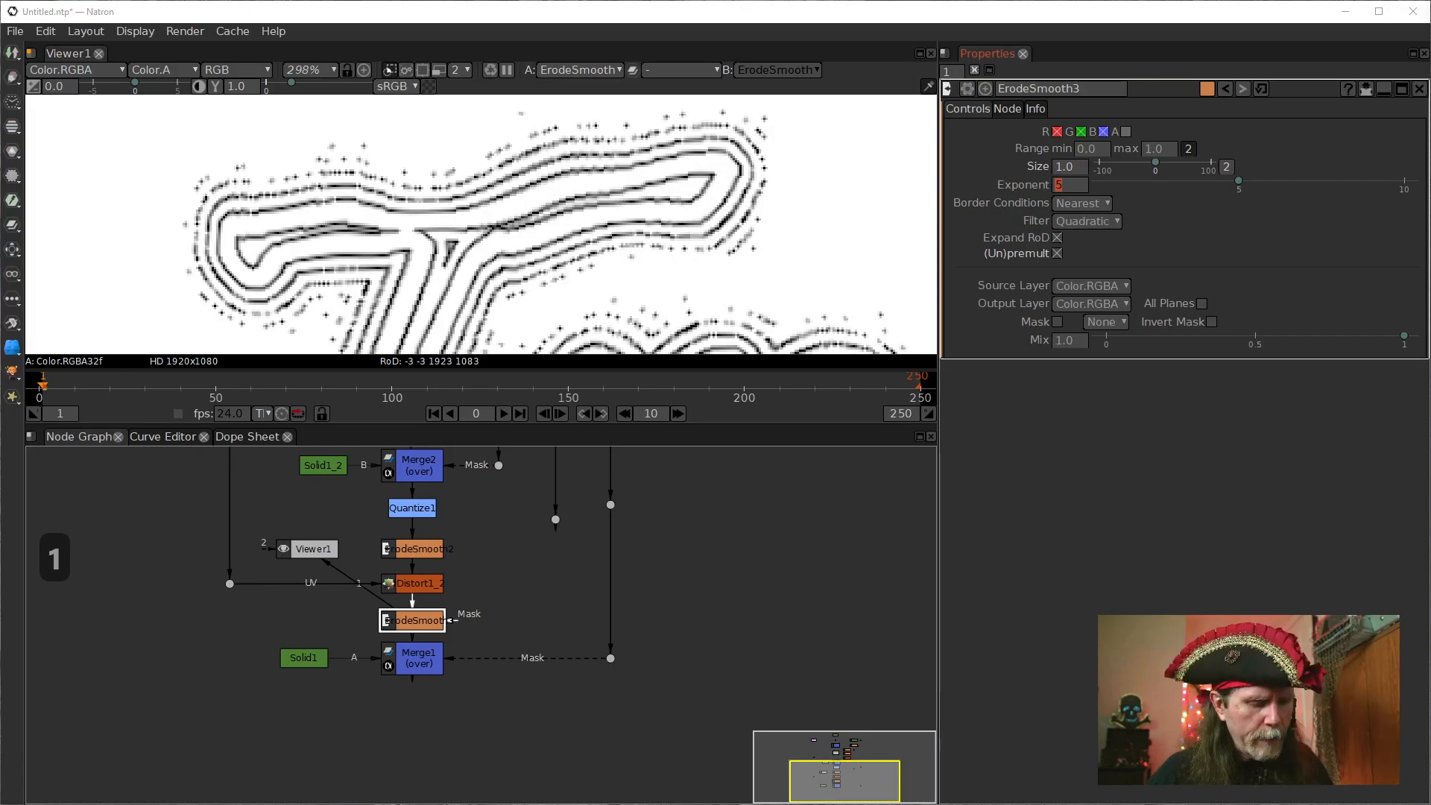
key("d")
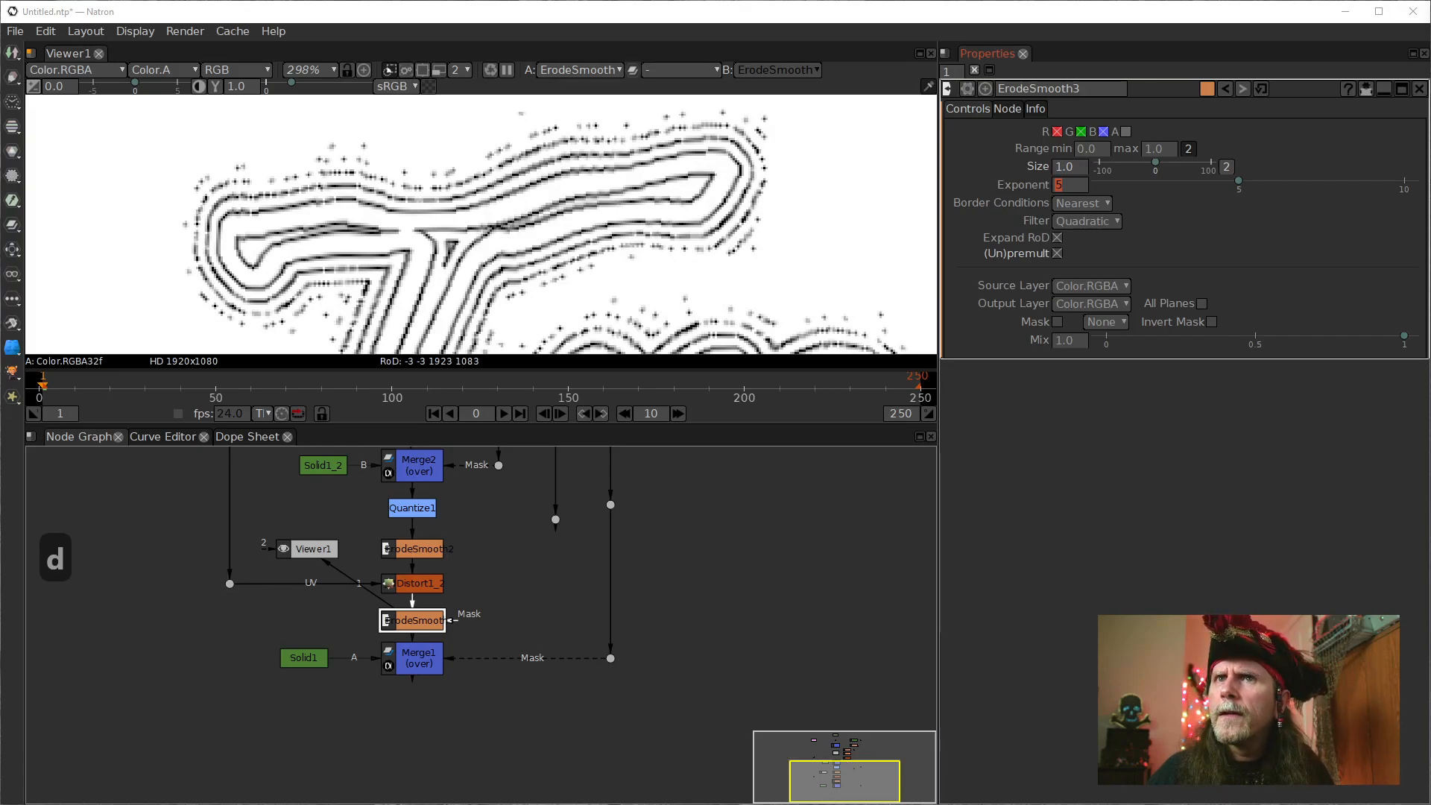
key("d")
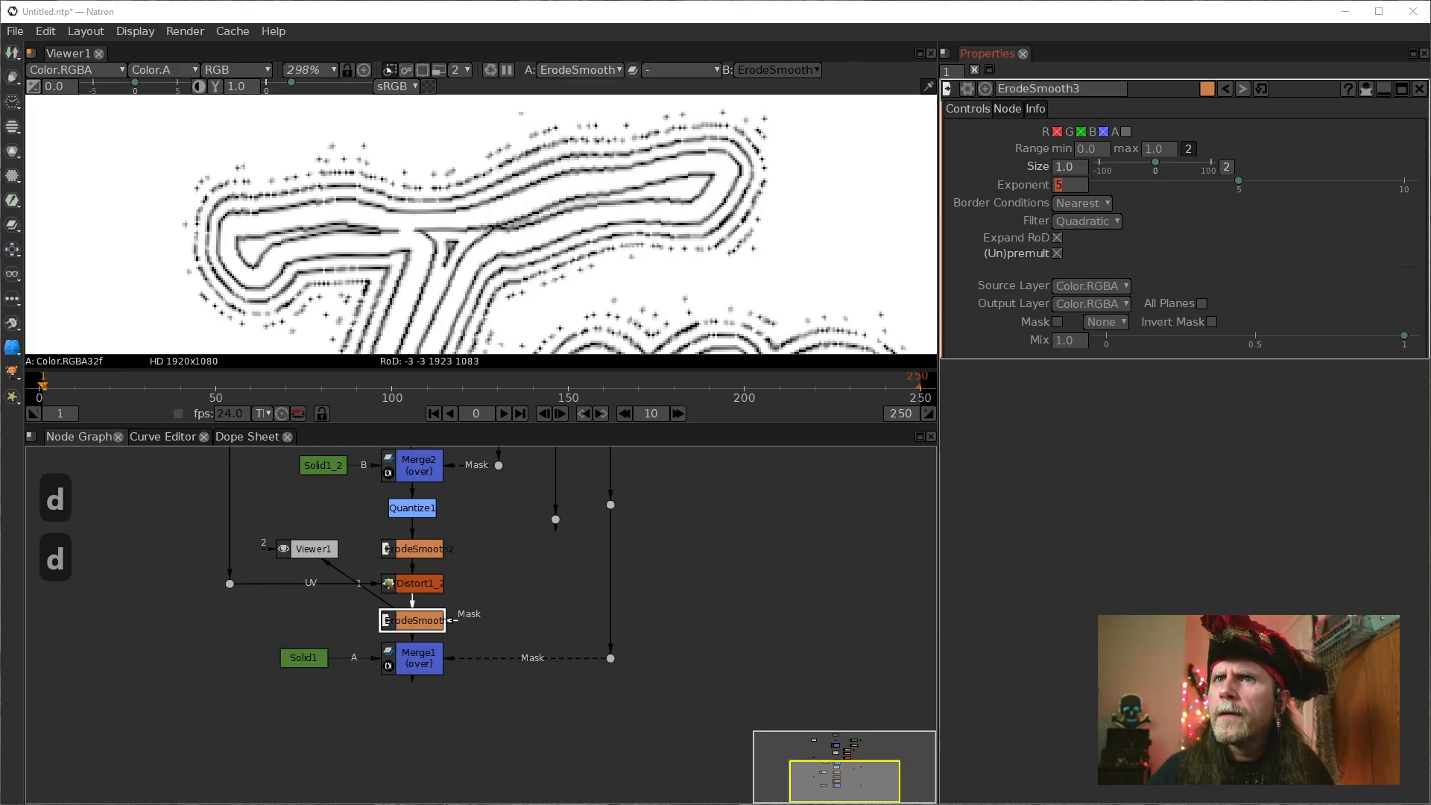
Disable and enable ErodeSmooth3 again to judge its effect on the T's contour lines.
key("d")
key("d")
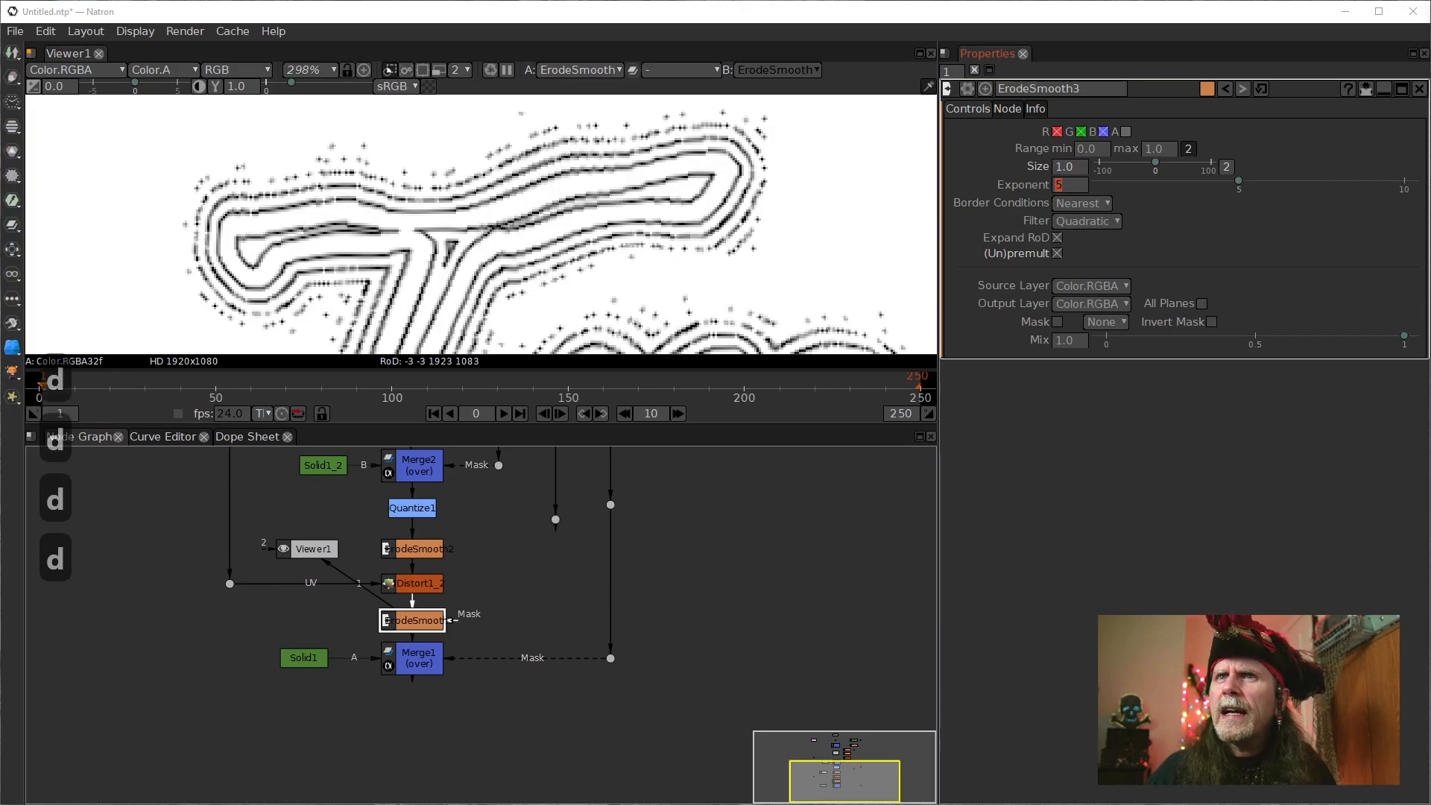
key("d")
key("d")
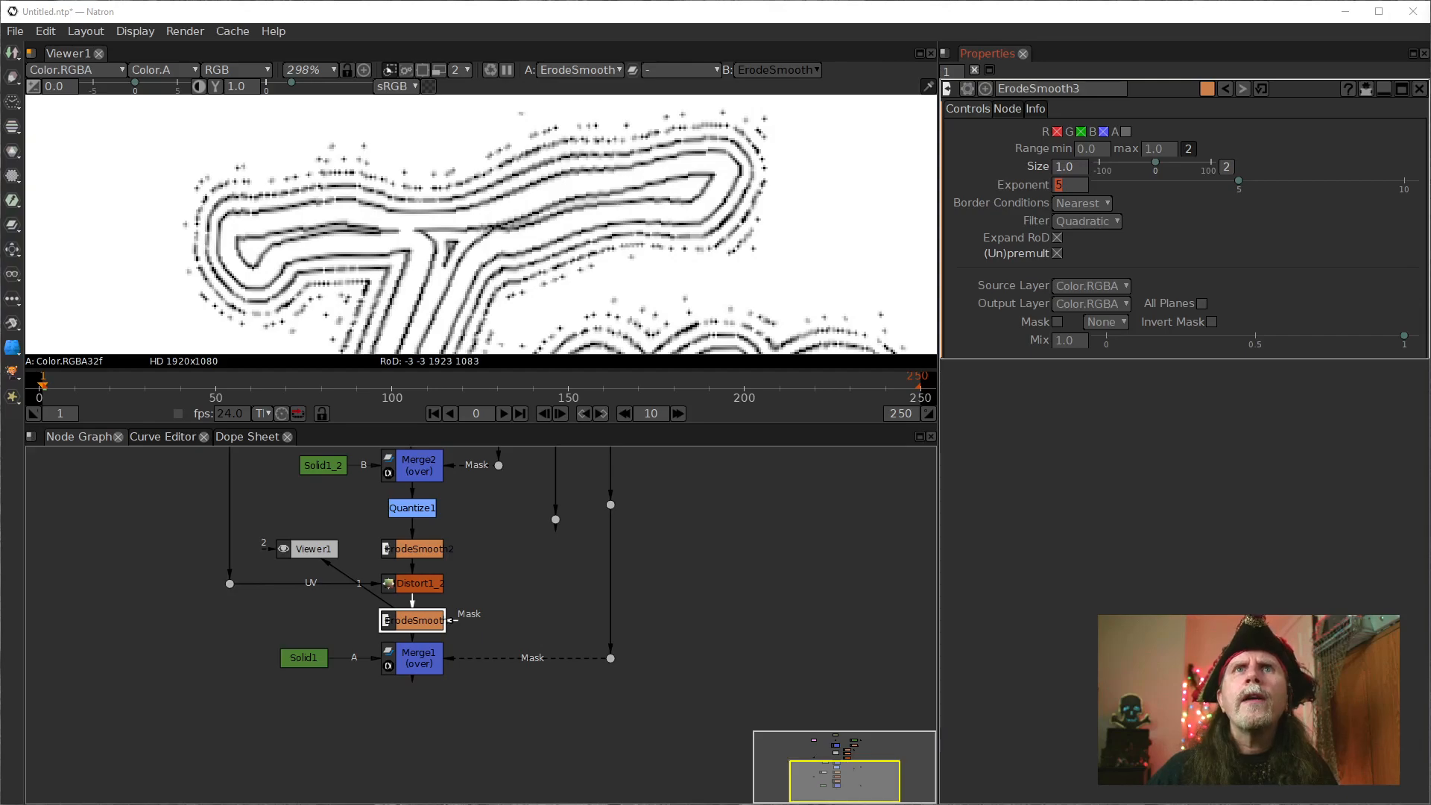
key("Right")
key("Right")
key("Right")
key("Right")
key("Right")
key("Right")
key("Right")
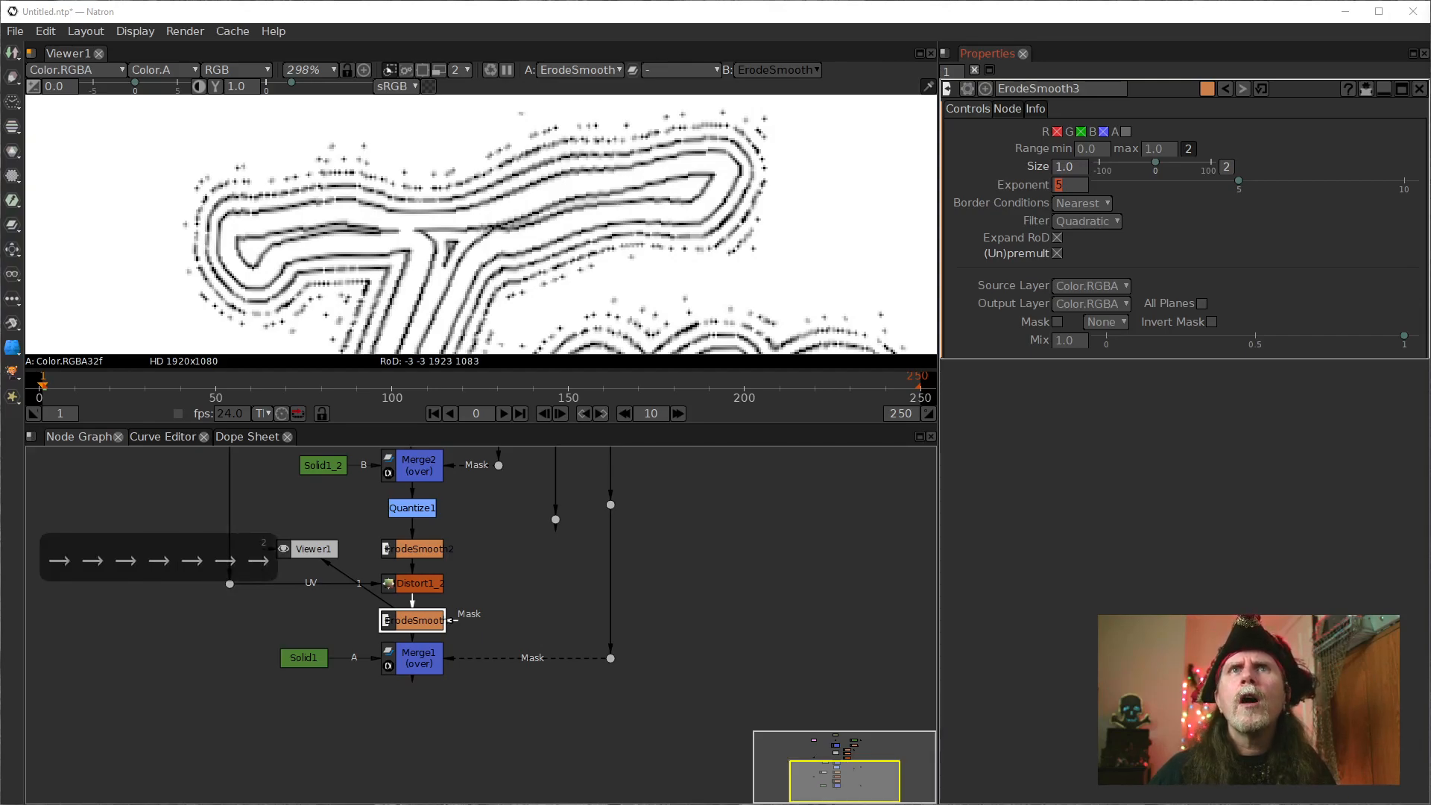
key("Left")
key("Left")
key("Left")
key("Left")
key("Left")
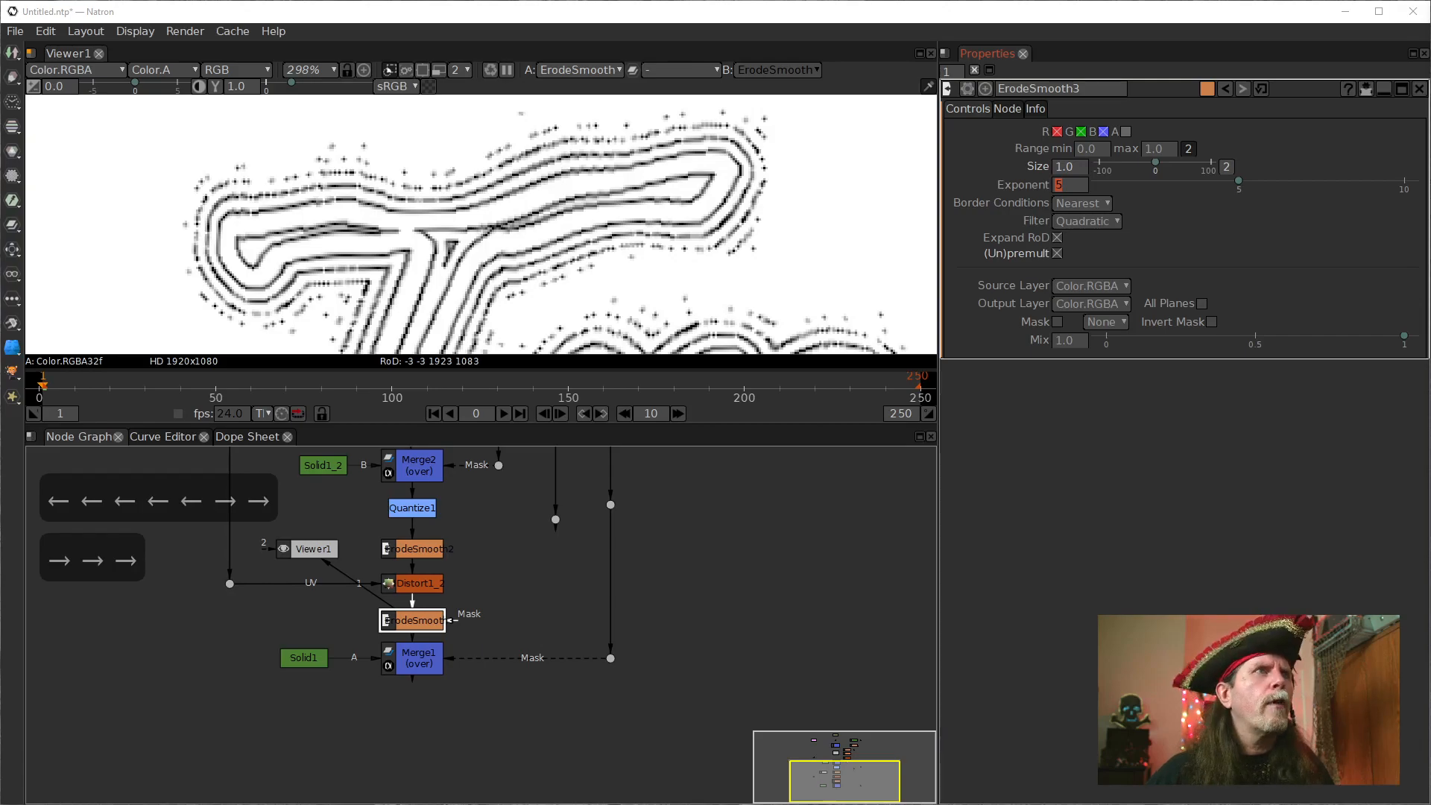
Inspect the contour lines around the crossbar and stem of the T close up in the viewer.
scroll(424, 192, "up", 3)
scroll(557, 237, "up", 2)
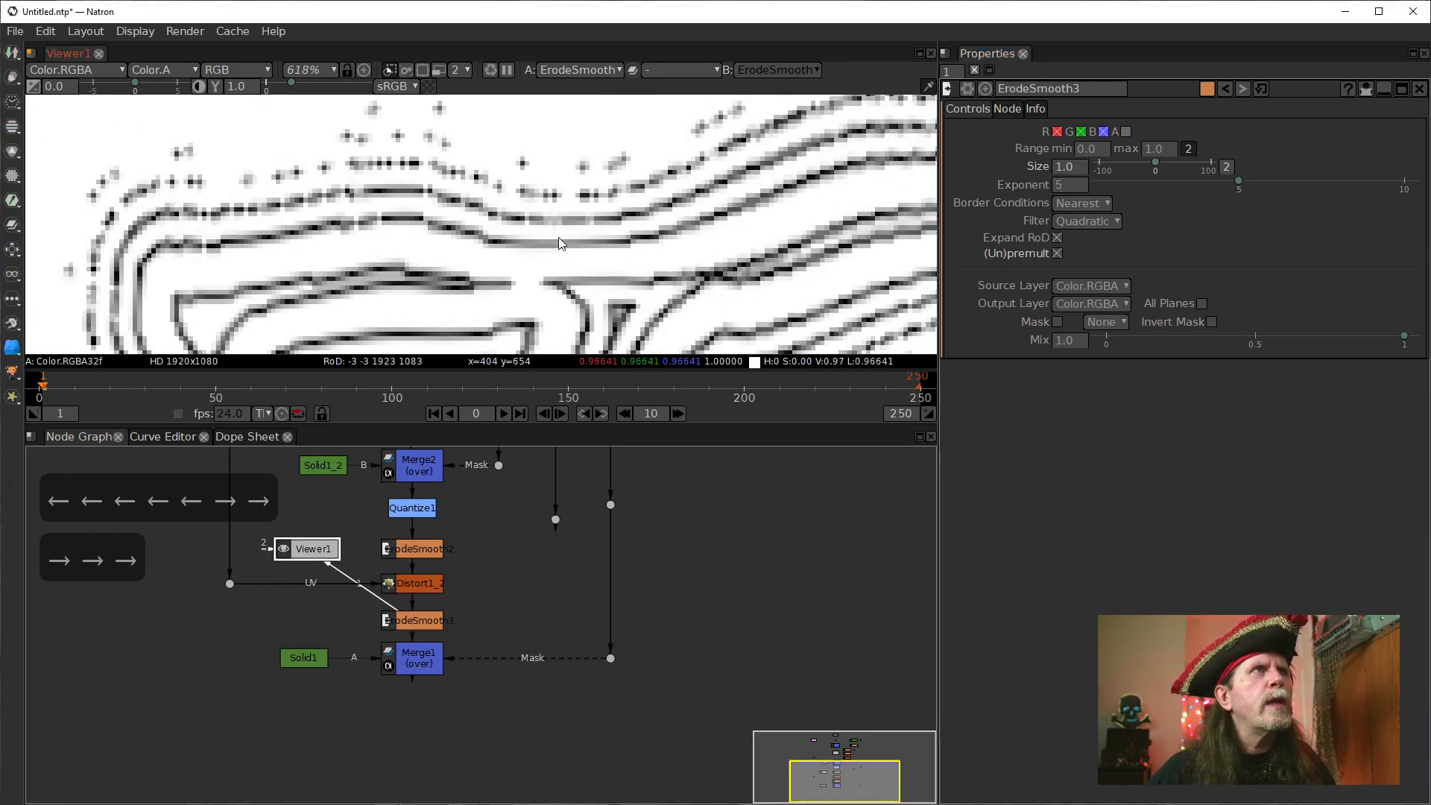
scroll(451, 248, "up", 2)
left_click_drag(451, 248, 378, 167)
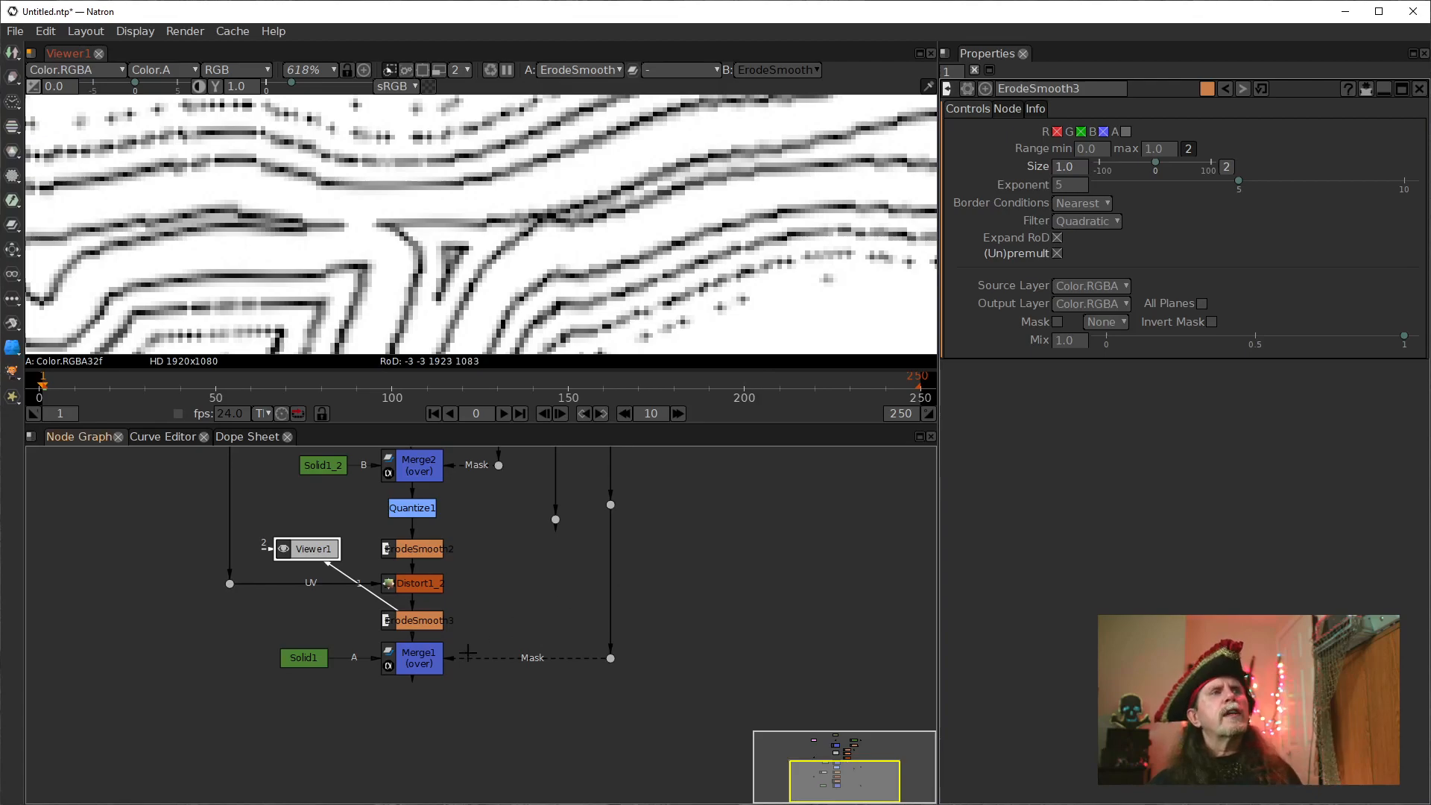
left_click(417, 579)
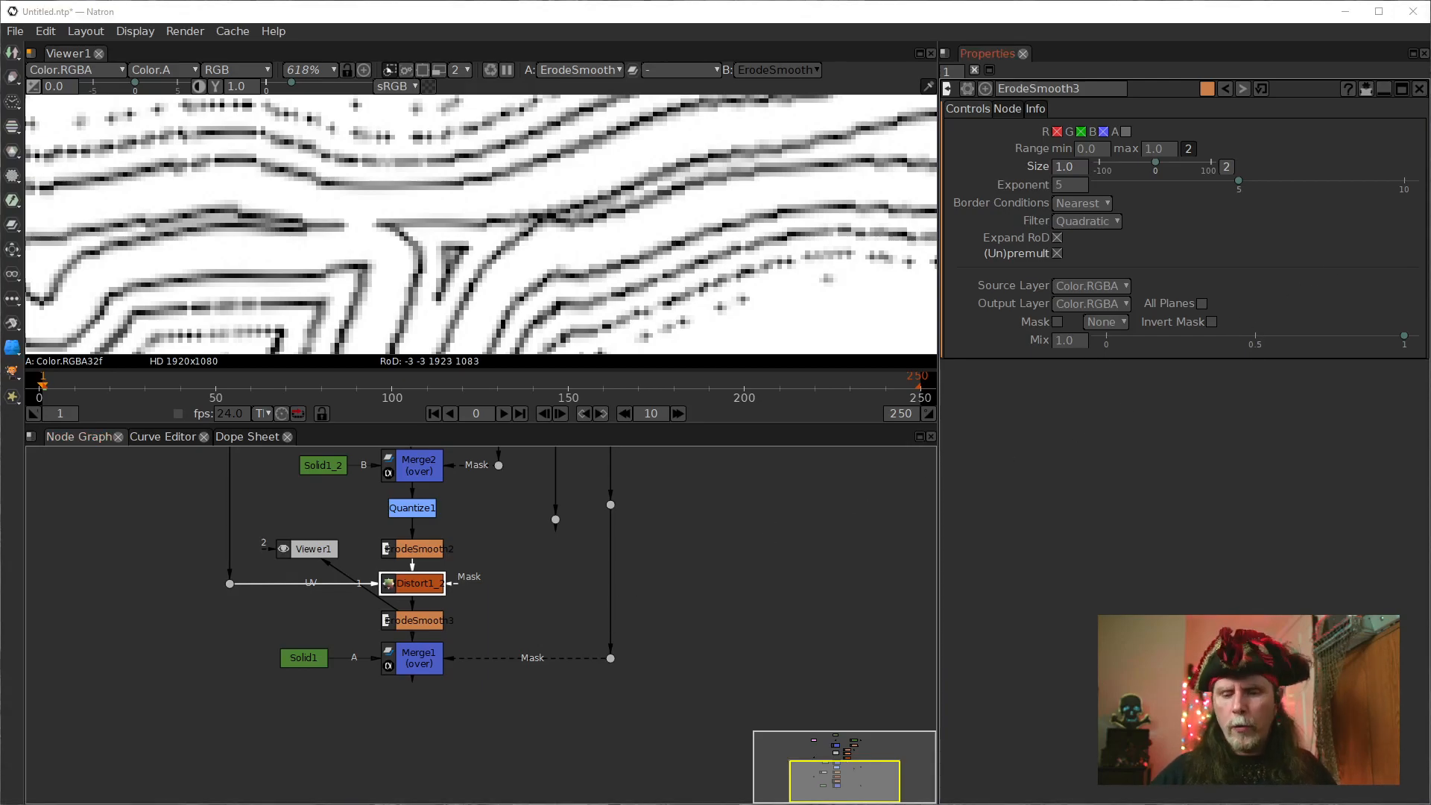
key("Left")
key("Left")
key("Left")
key("Left")
key("Left")
key("Left")
key("Left")
key("Left")
key("Left")
key("Left")
key("Left")
key("Left")
key("Left")
key("Left")
key("Left")
key("Left")
key("Left")
key("Left")
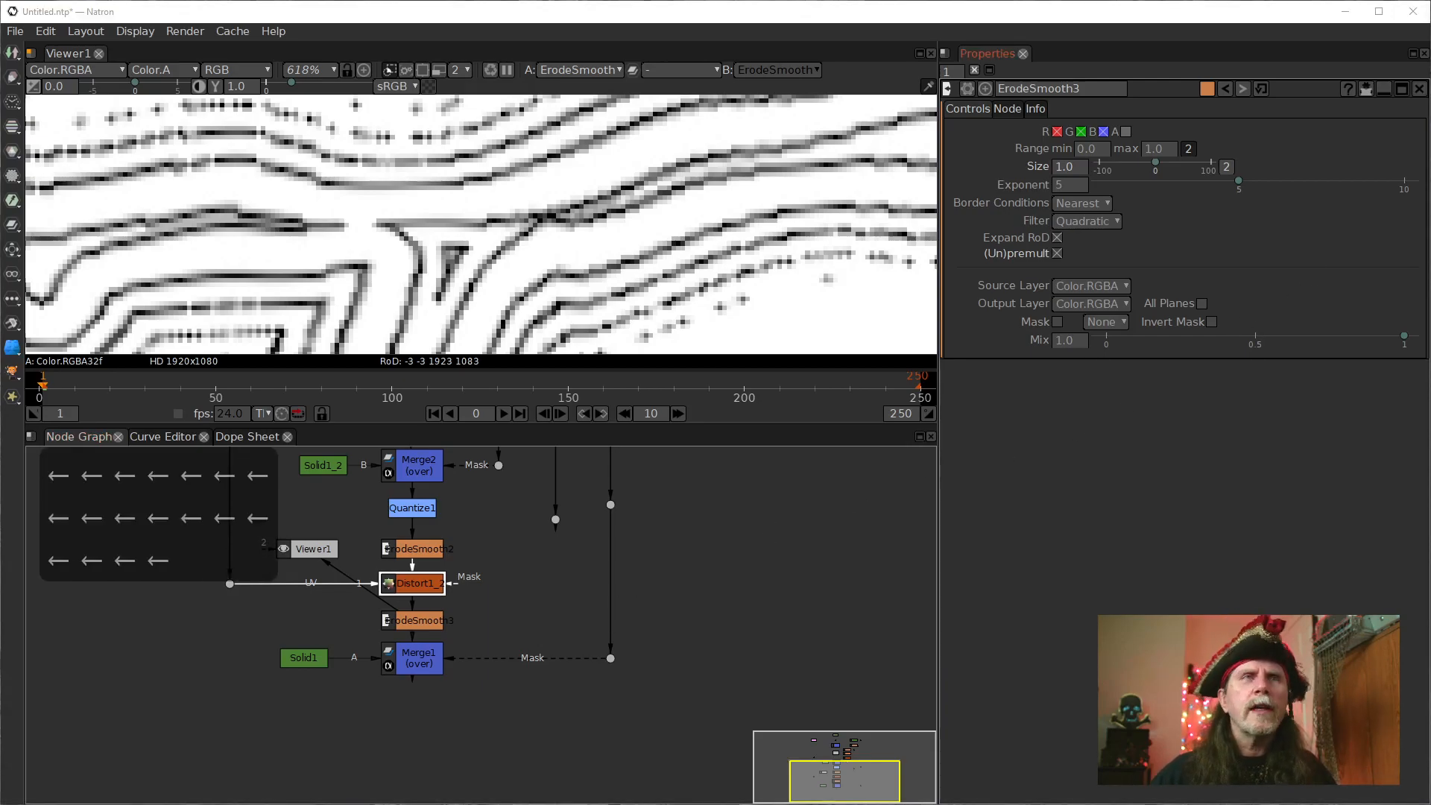
Set ErodeSmooth3's Size to 1.00005.
left_click(1080, 171)
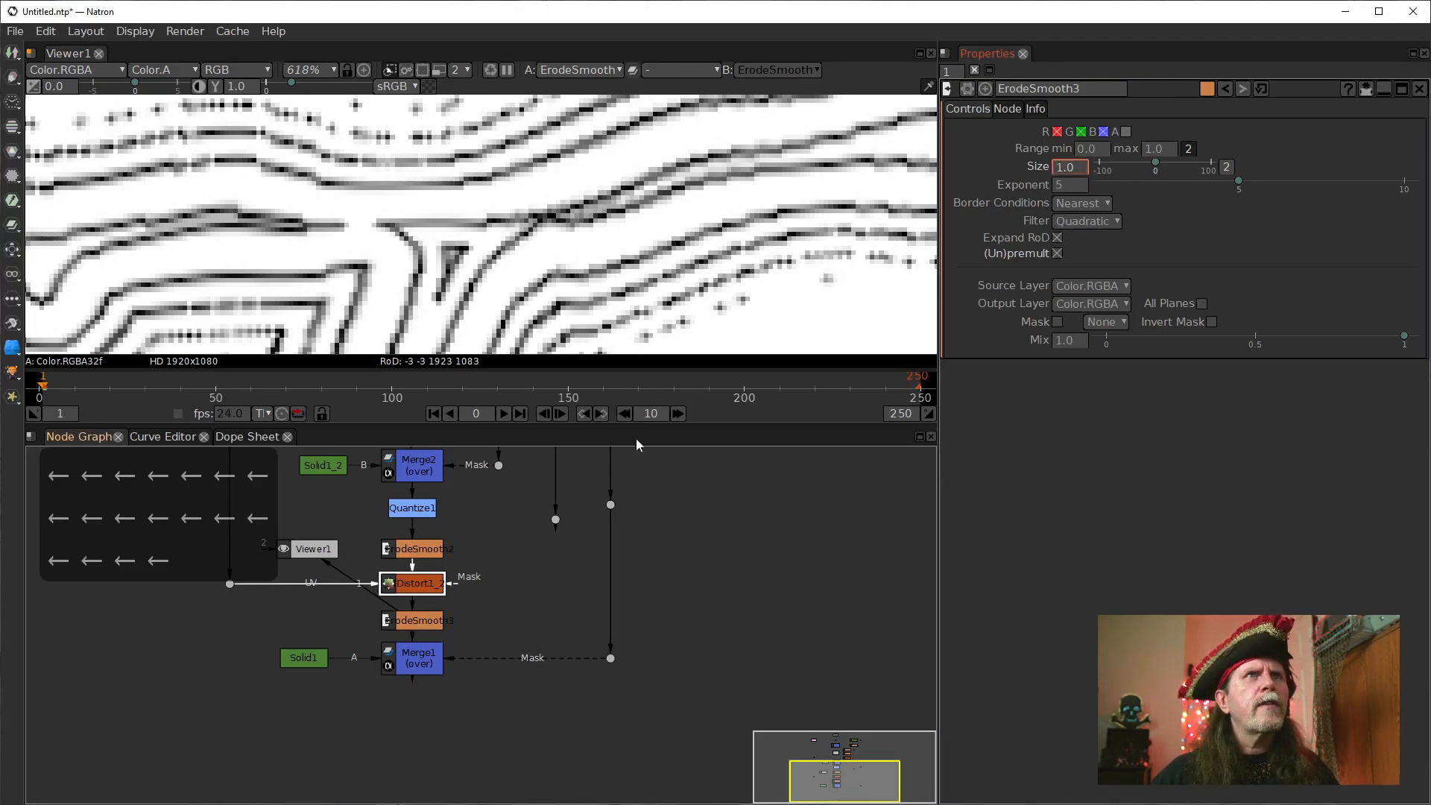
type("00")
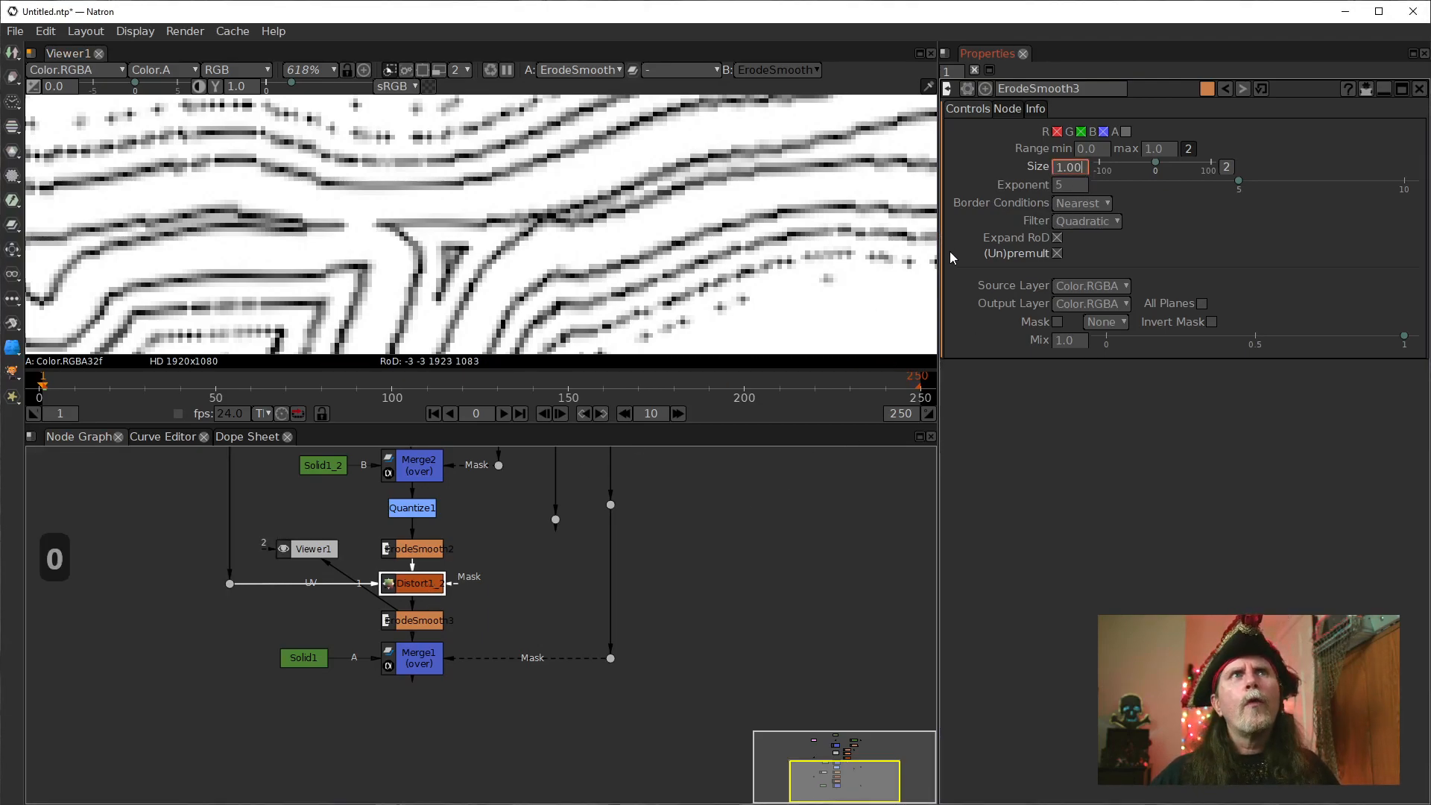
type("00")
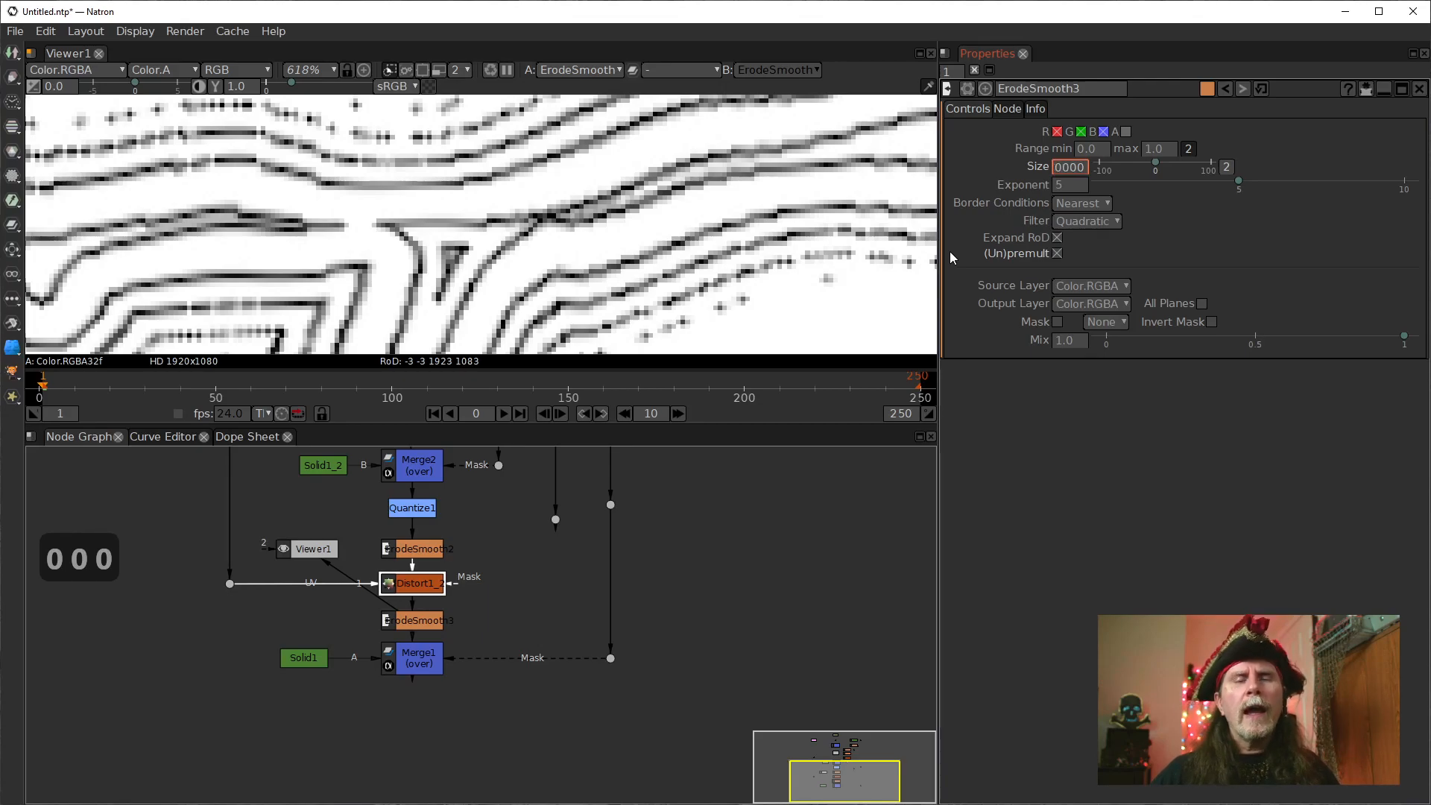
type("5")
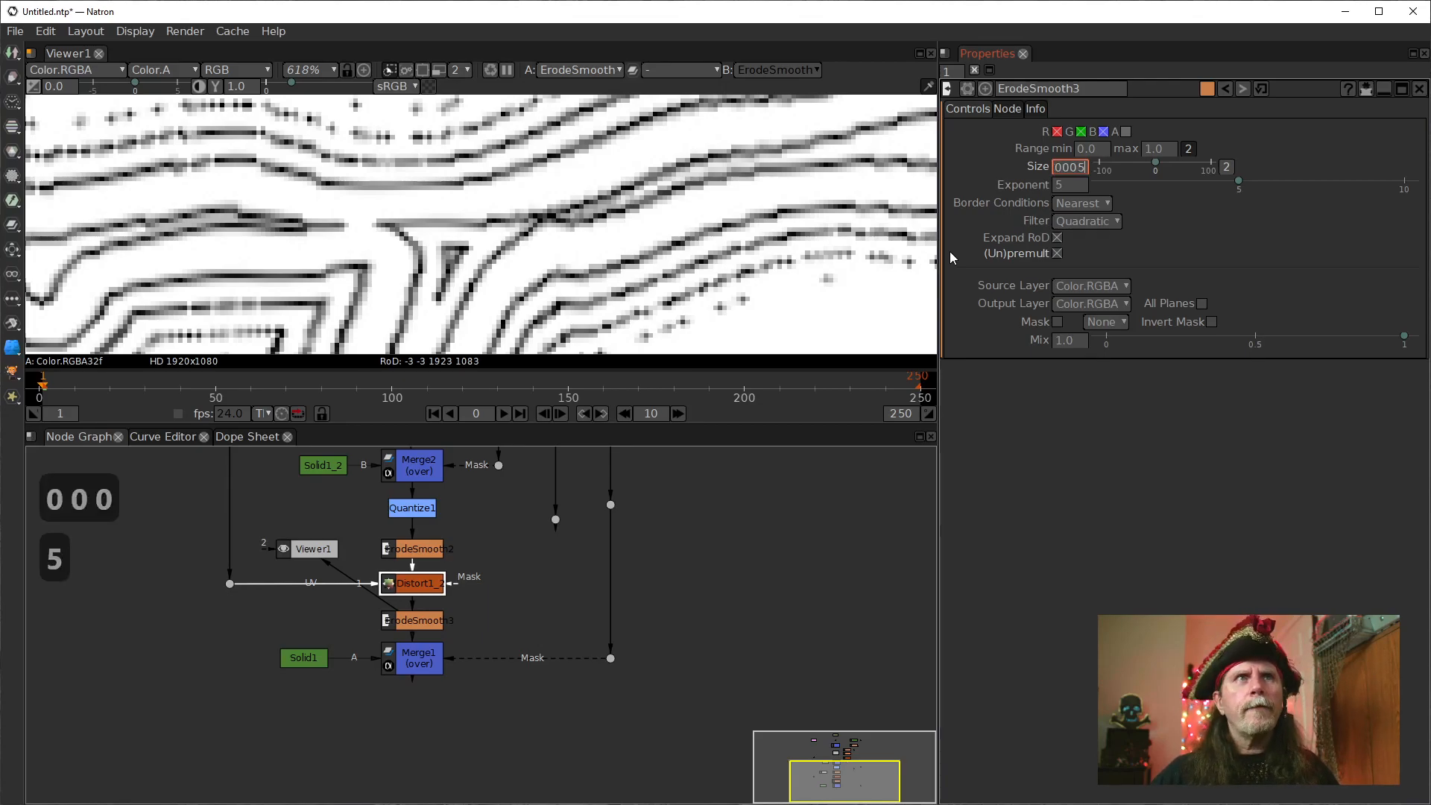
key("Return")
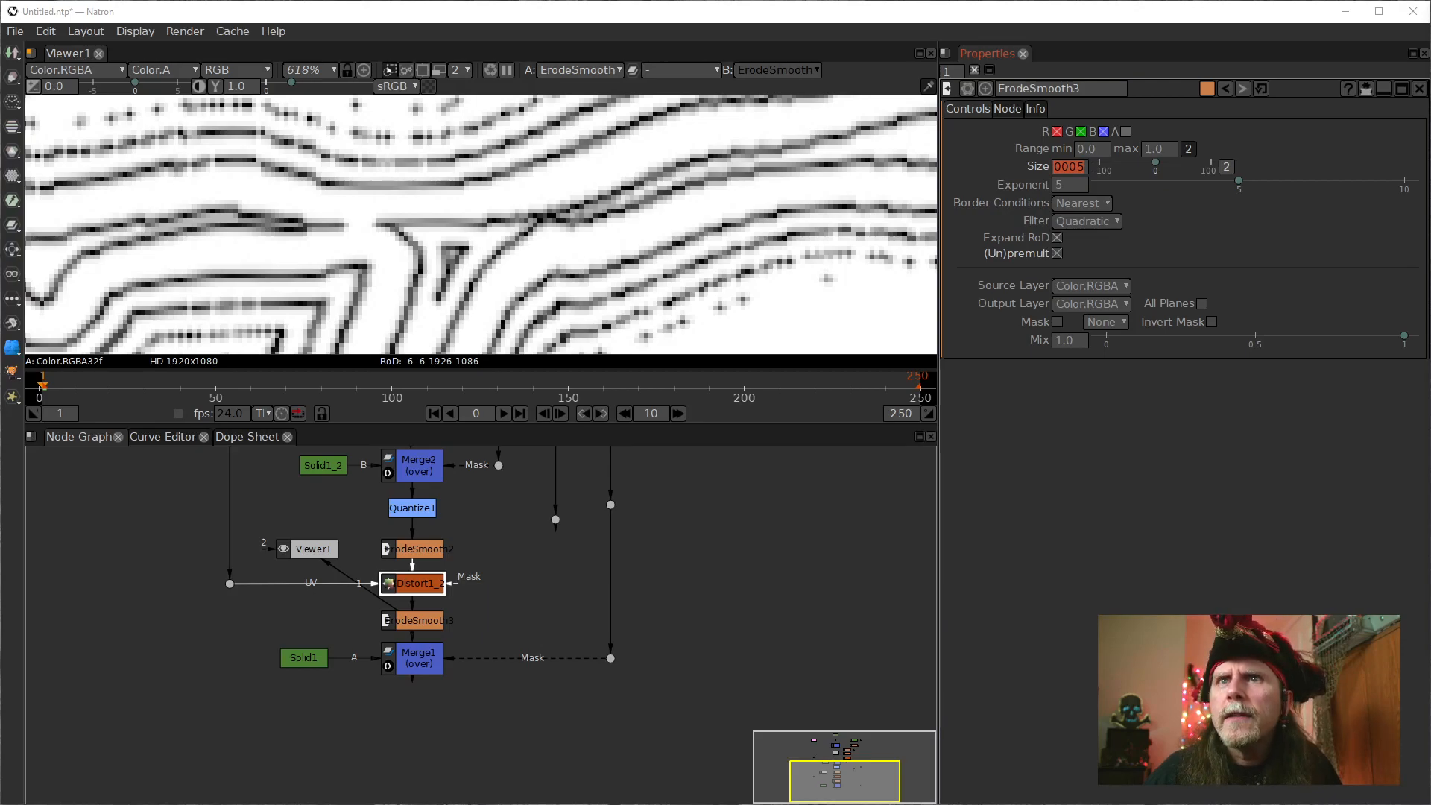
Toggle ErodeSmooth3 off and on to compare the T's contour lines with the new Size value.
key("d")
key("d")
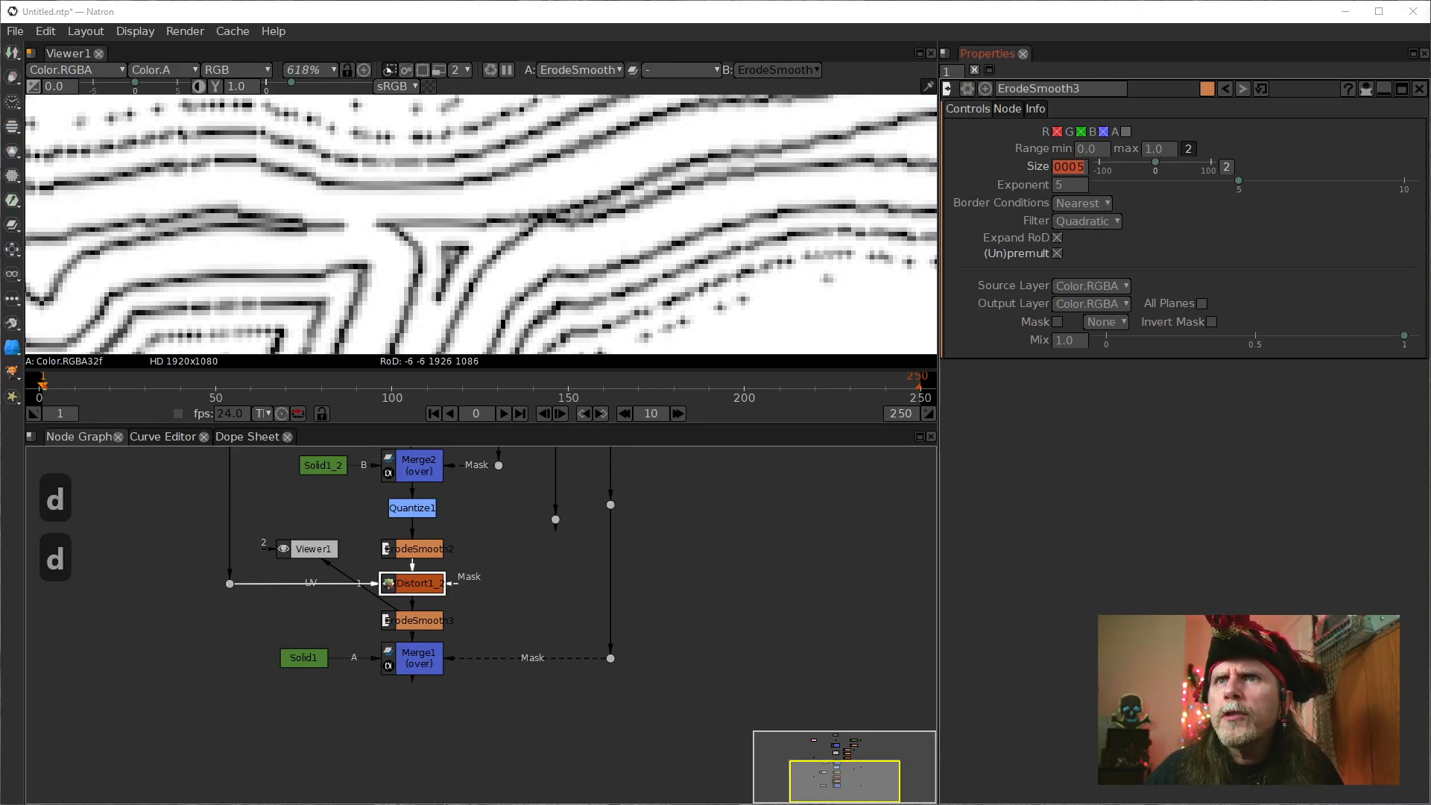
key("d")
key("d")
key("d")
key("d")
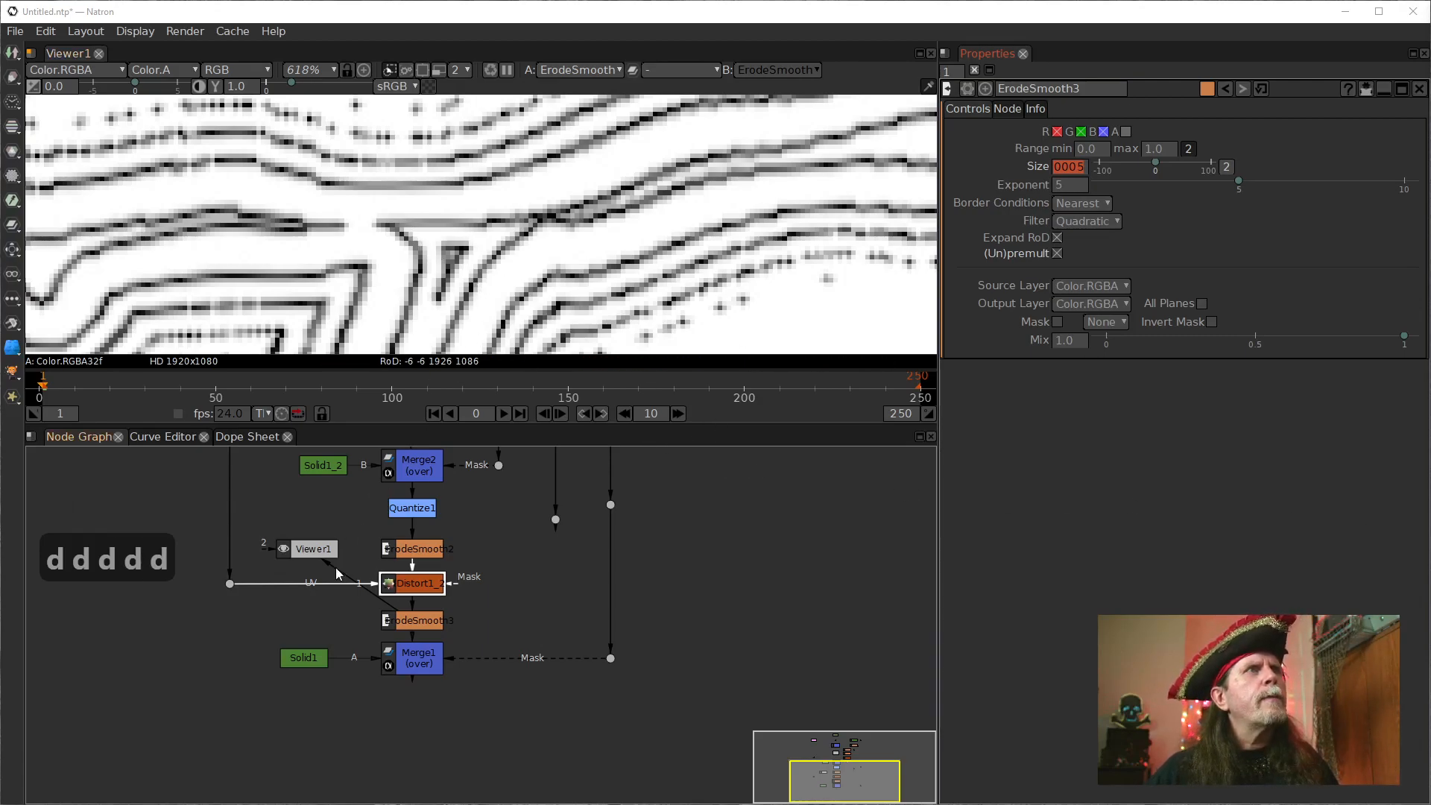
left_click(413, 625)
key("d")
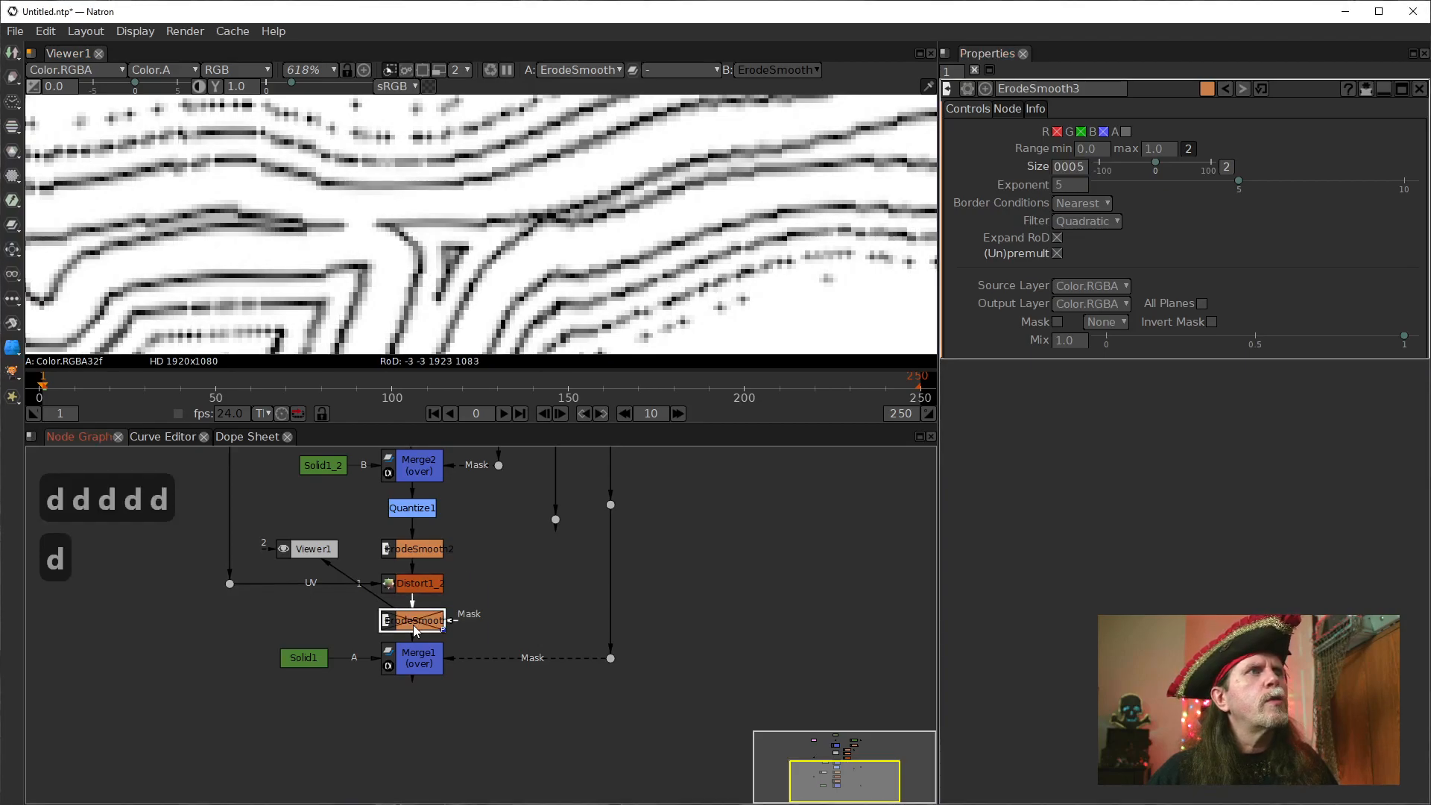
key("d")
key("d")
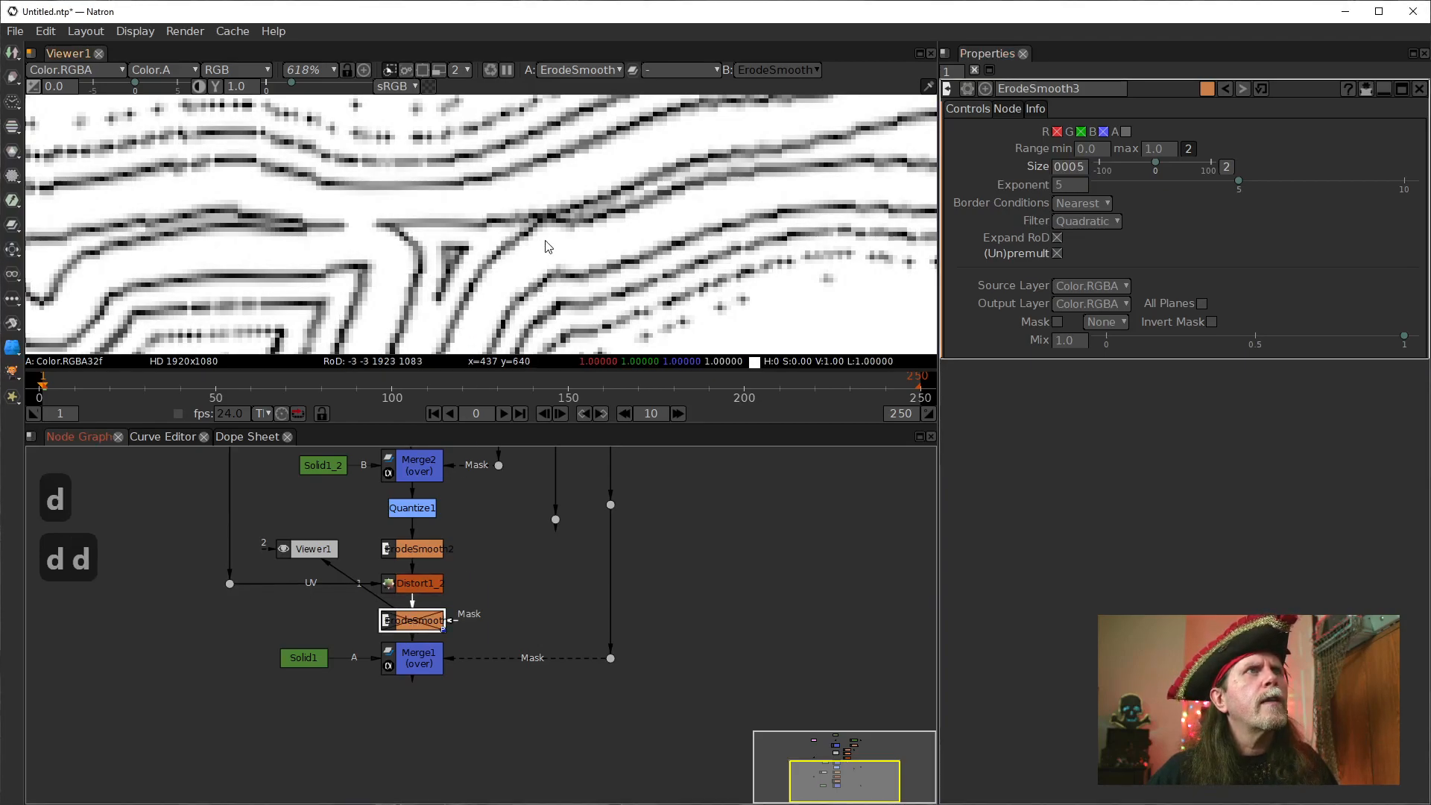
Compare the contour lines at pixel level with ErodeSmooth3 disabled and enabled, leaving the node enabled.
scroll(533, 258, "up", 5)
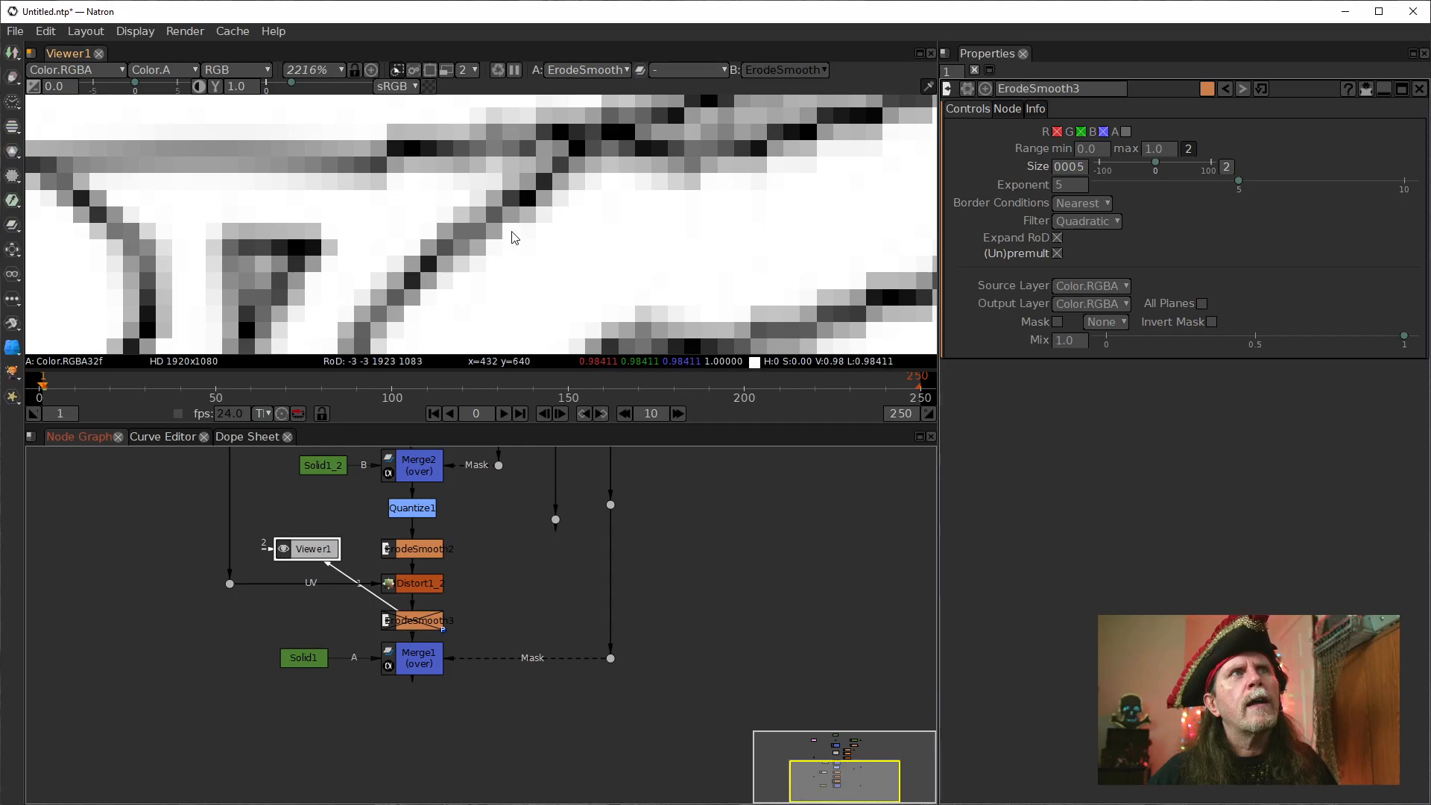
key("d")
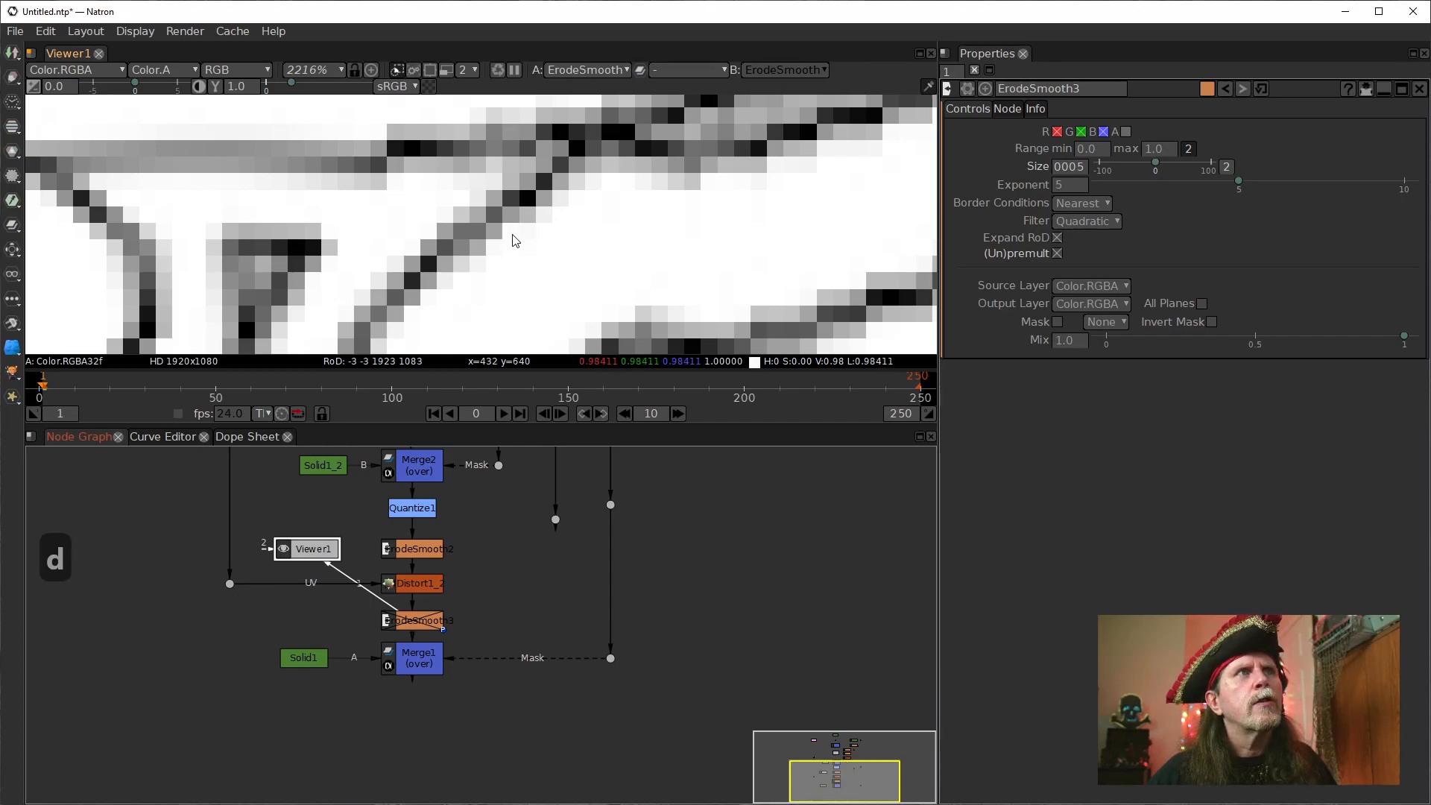
left_click(417, 620)
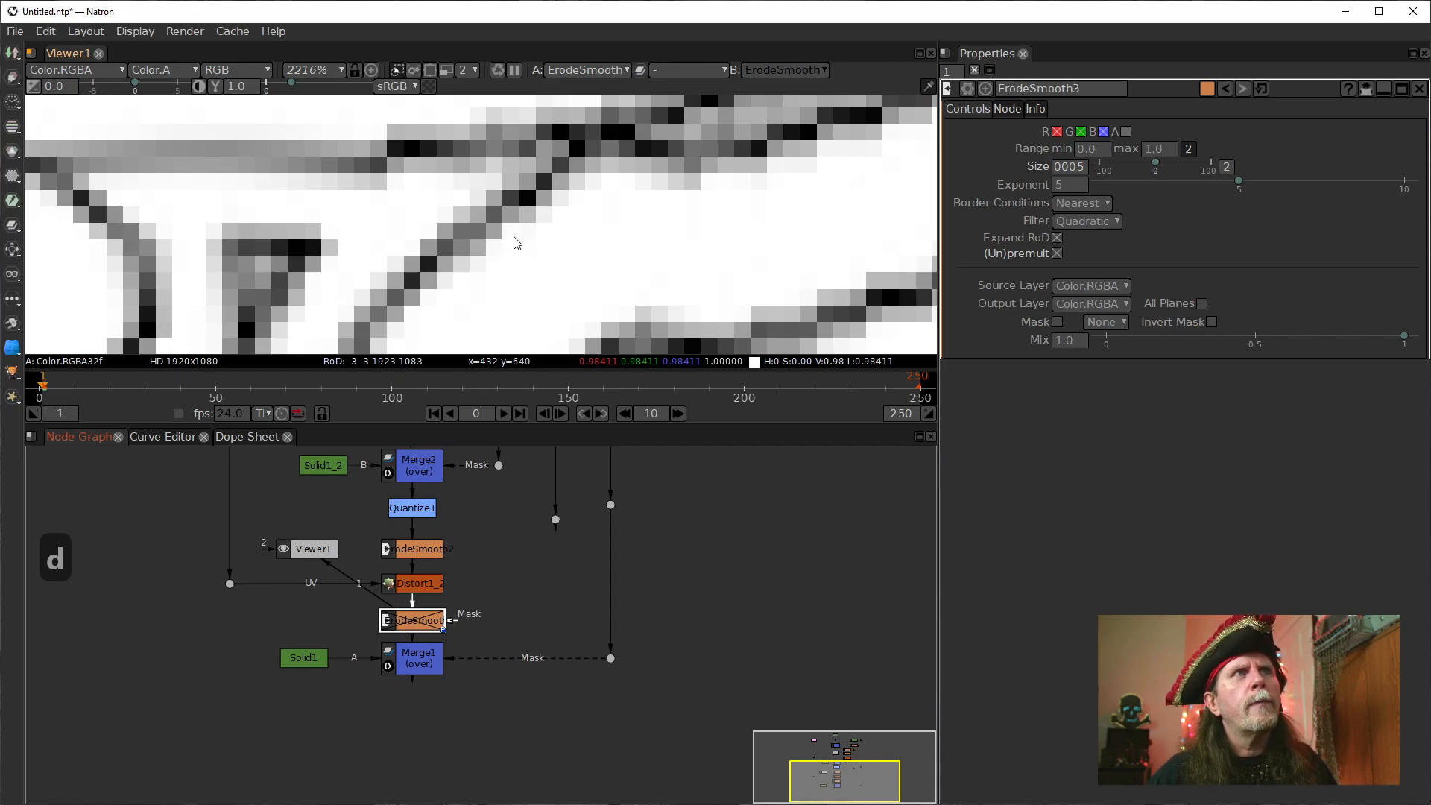
key("d")
key("d")
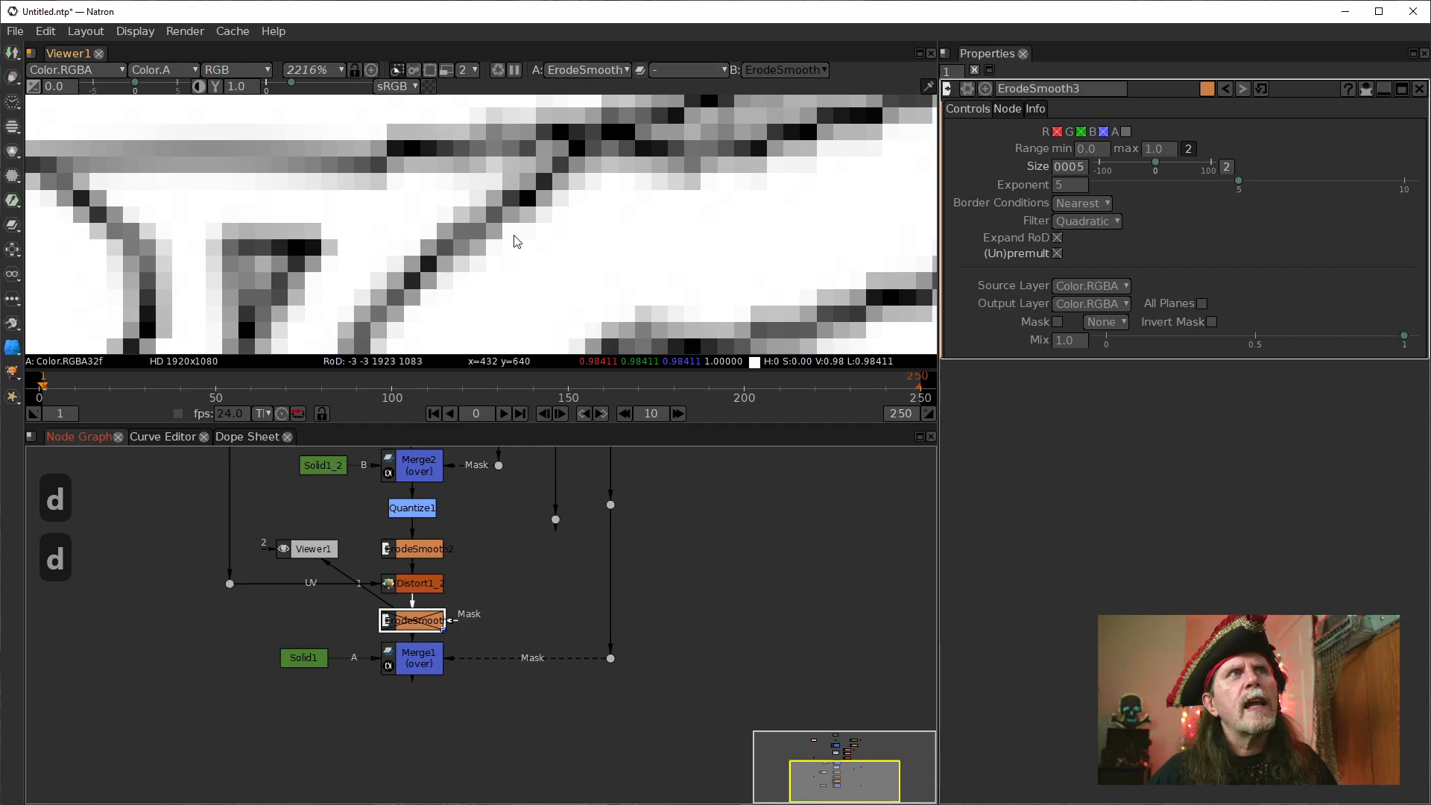
key("d")
key("d")
key("d")
key("d")
key("d")
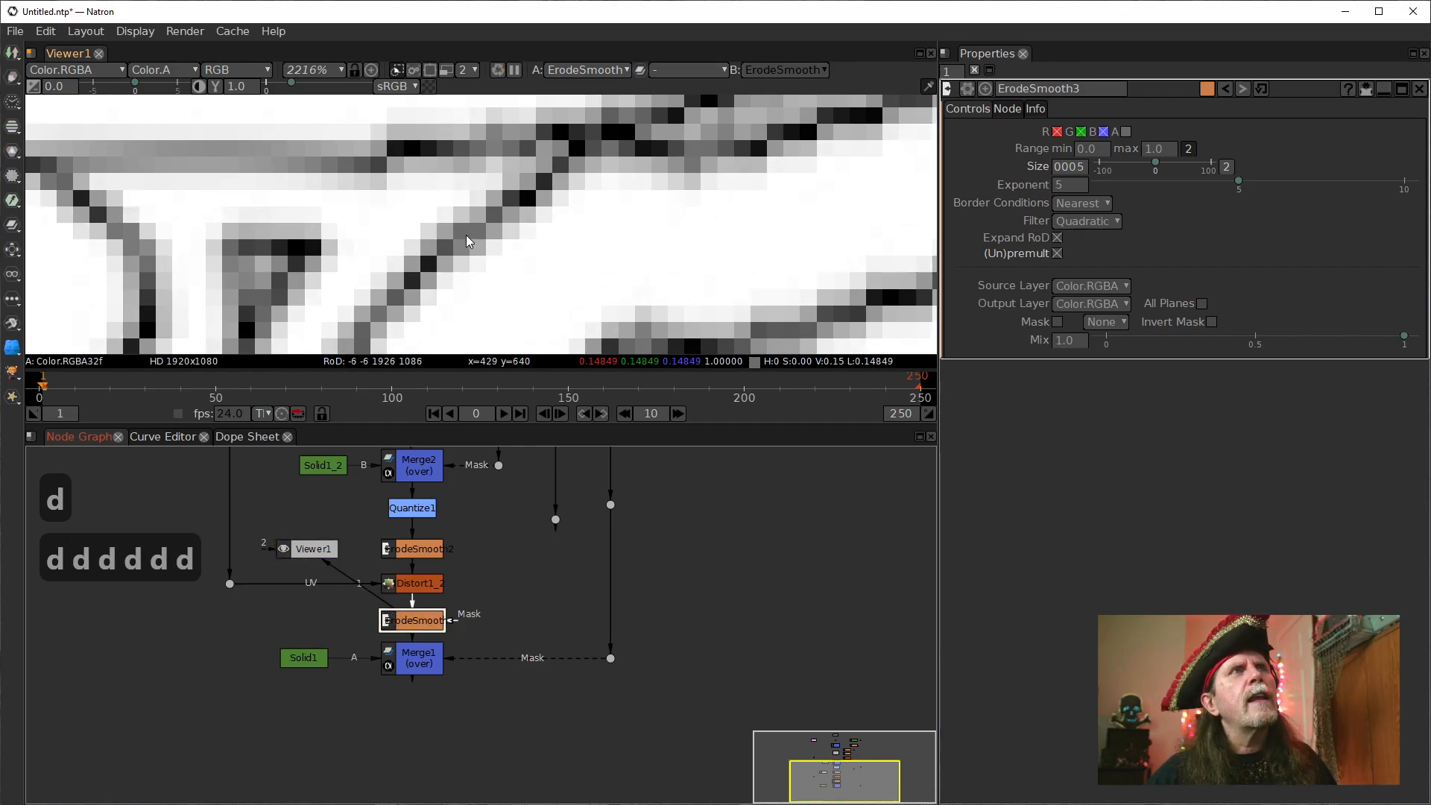
key("d")
key("d")
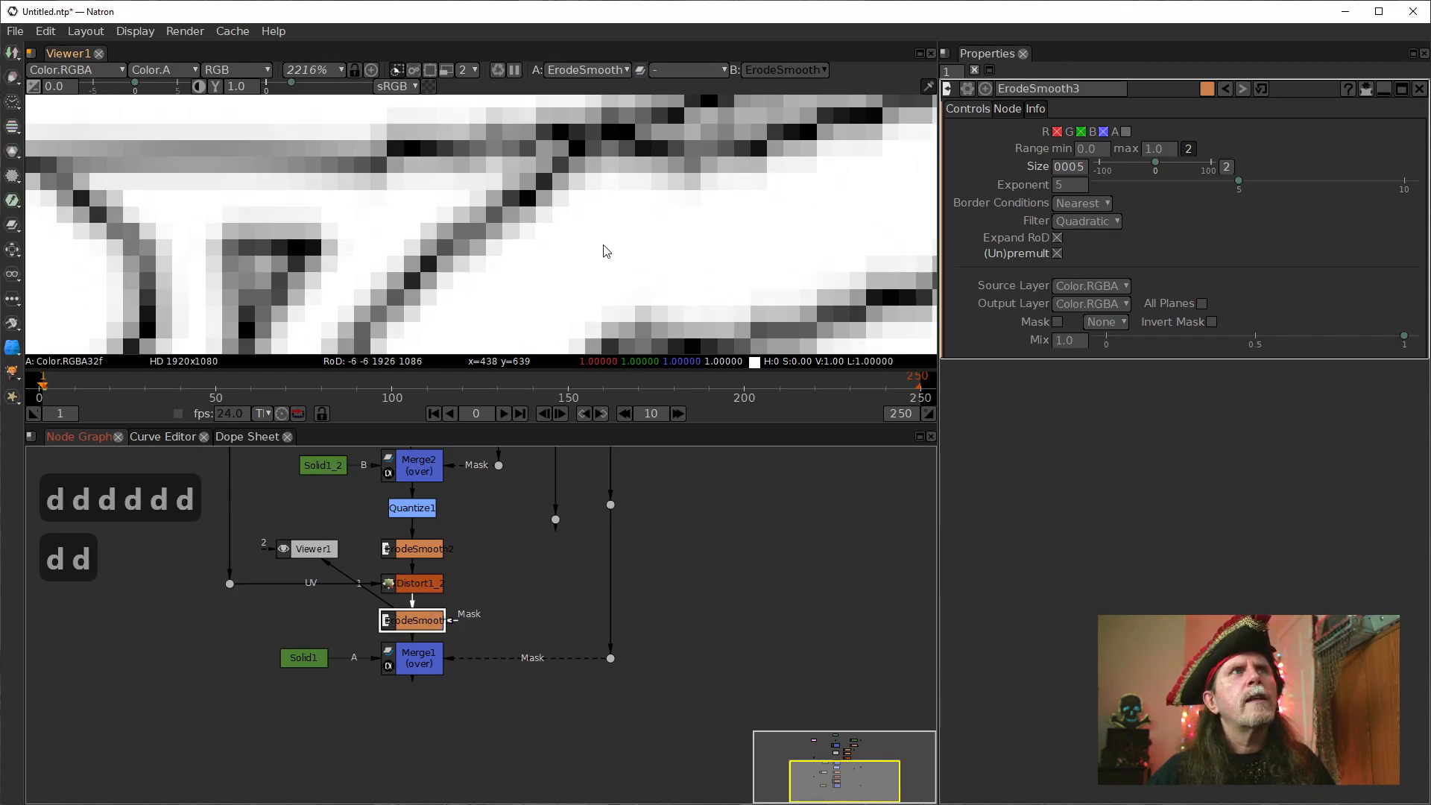
View the lettering at 100% and compare it with ErodeSmooth3 disabled and enabled, leaving the node enabled.
left_click(608, 247)
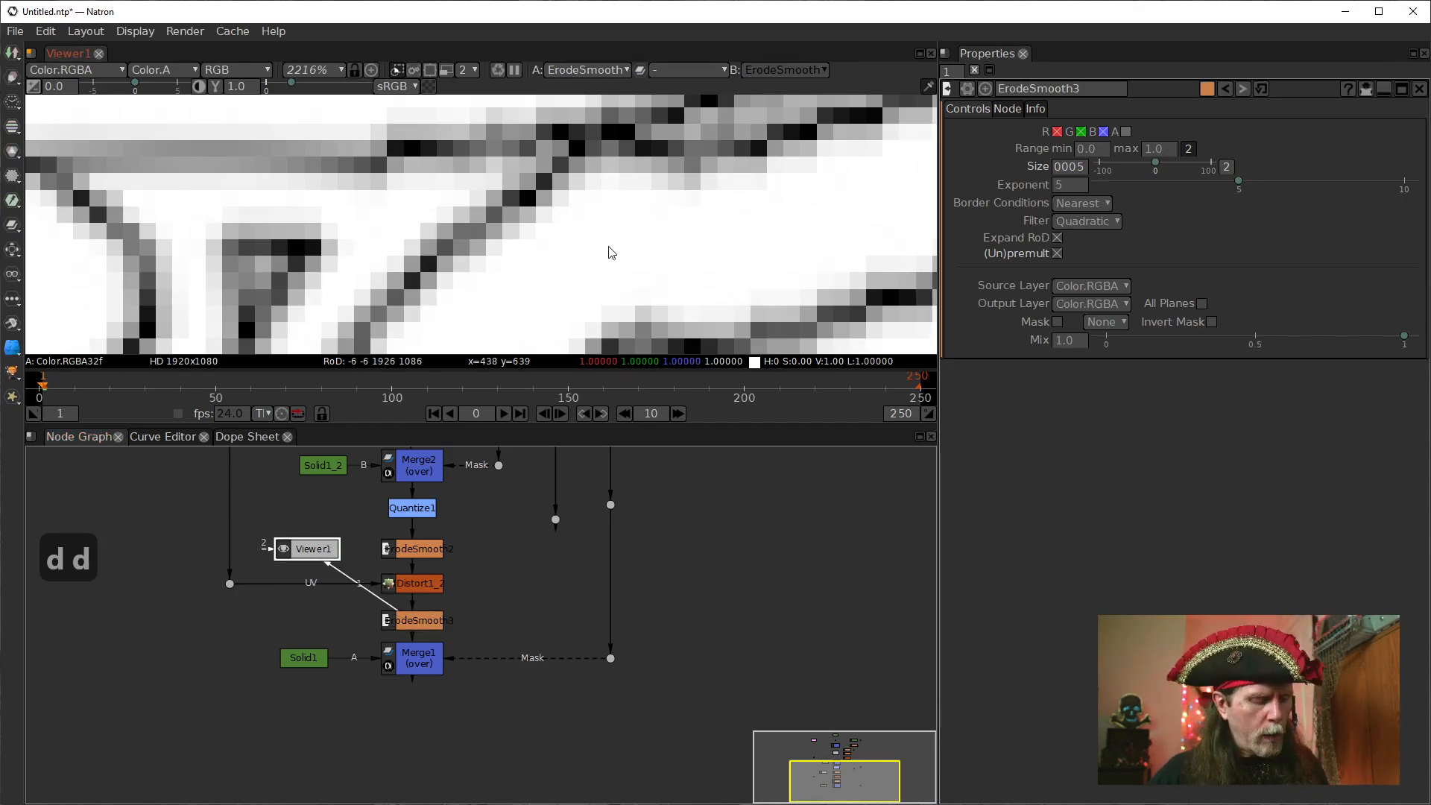
key("ctrl+1")
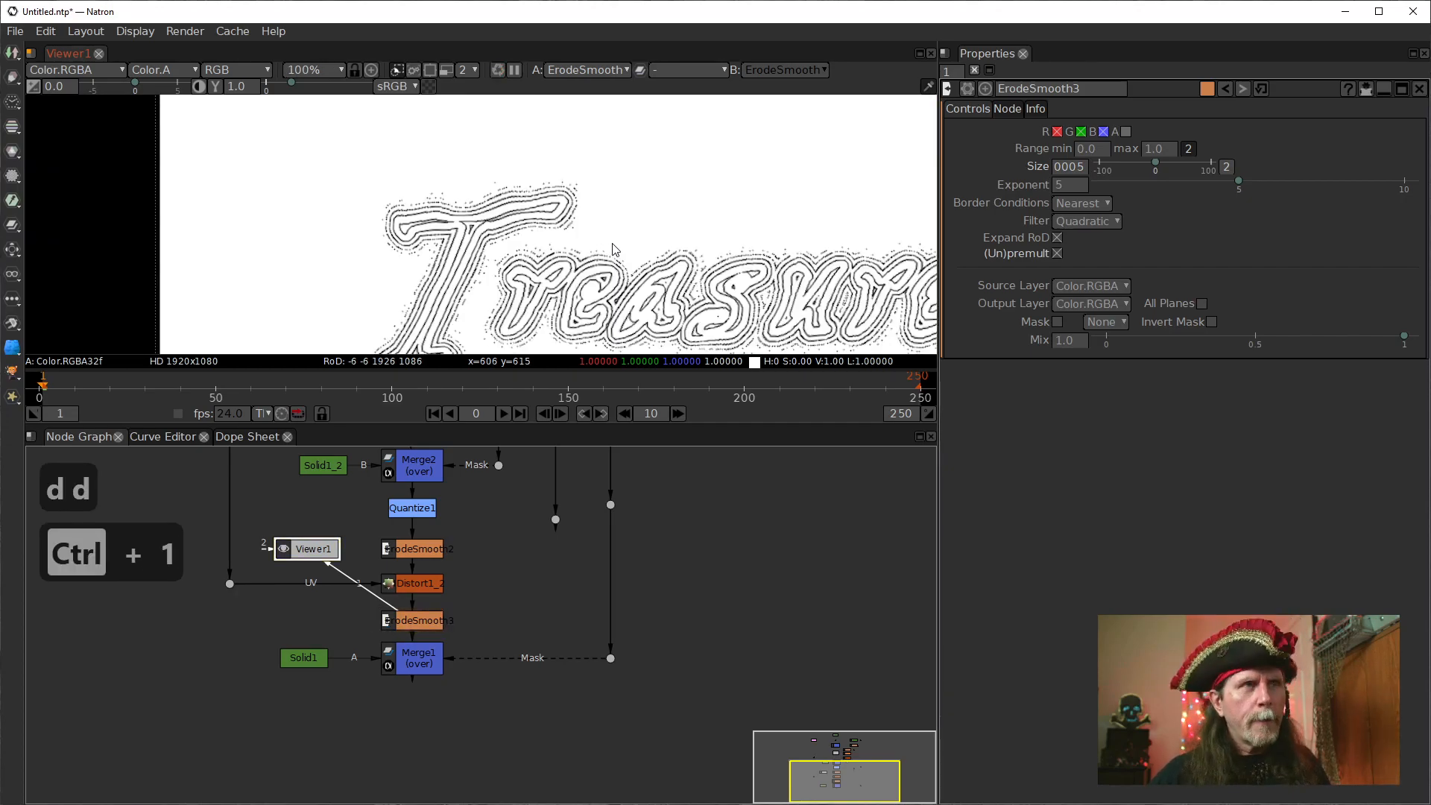
left_click_drag(610, 254, 585, 197)
left_click(406, 614)
key("ctrl+1")
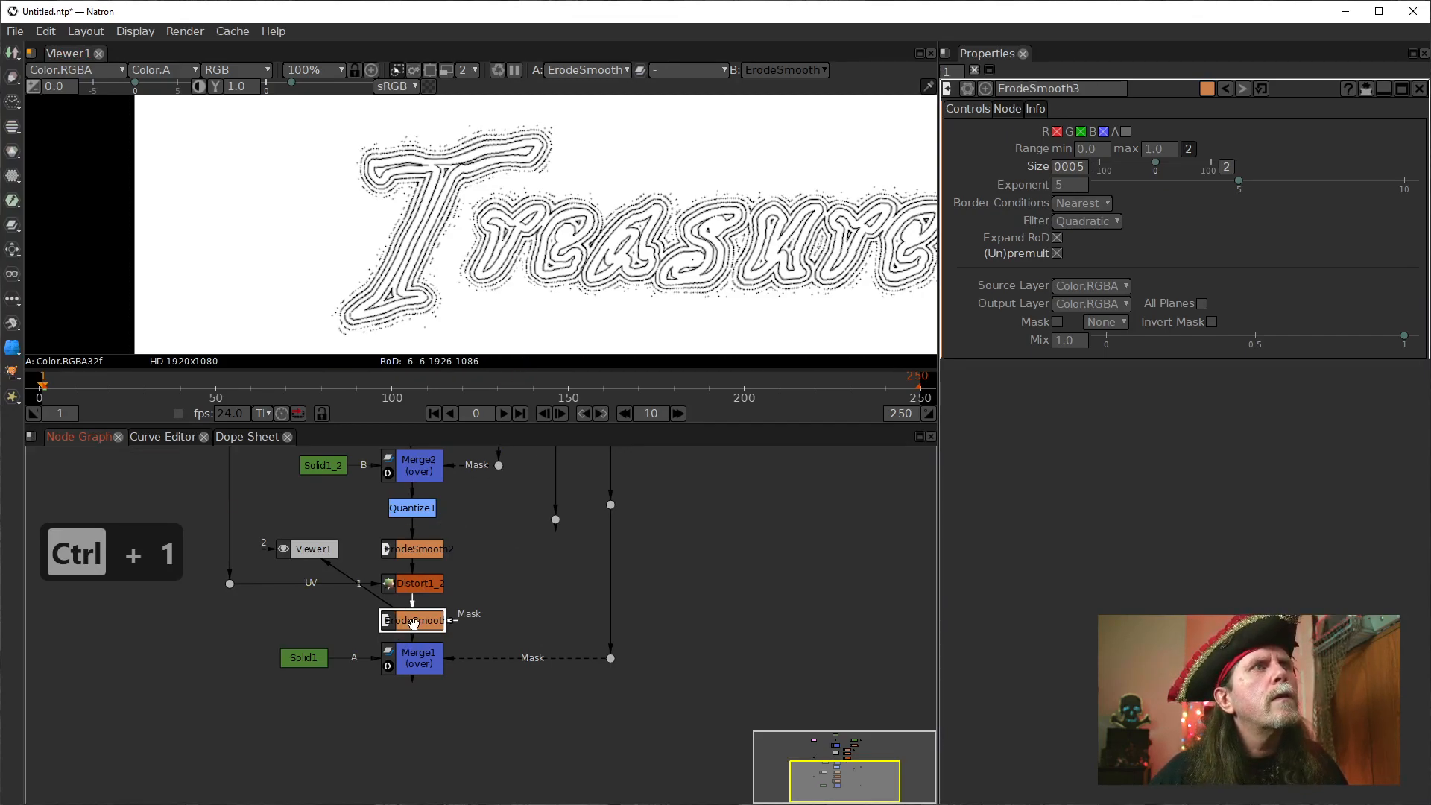
key("d")
key("d")
key("d")
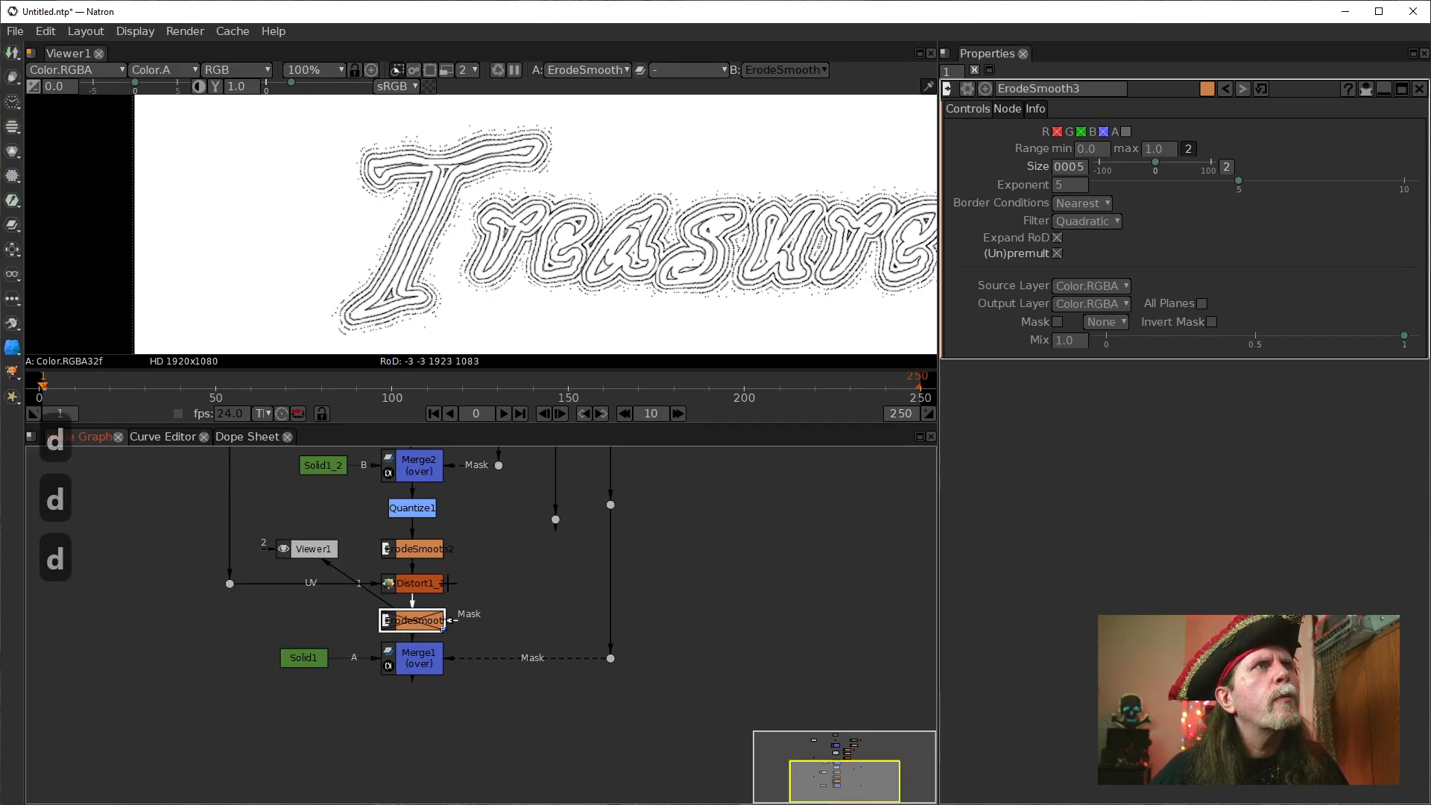
key("d")
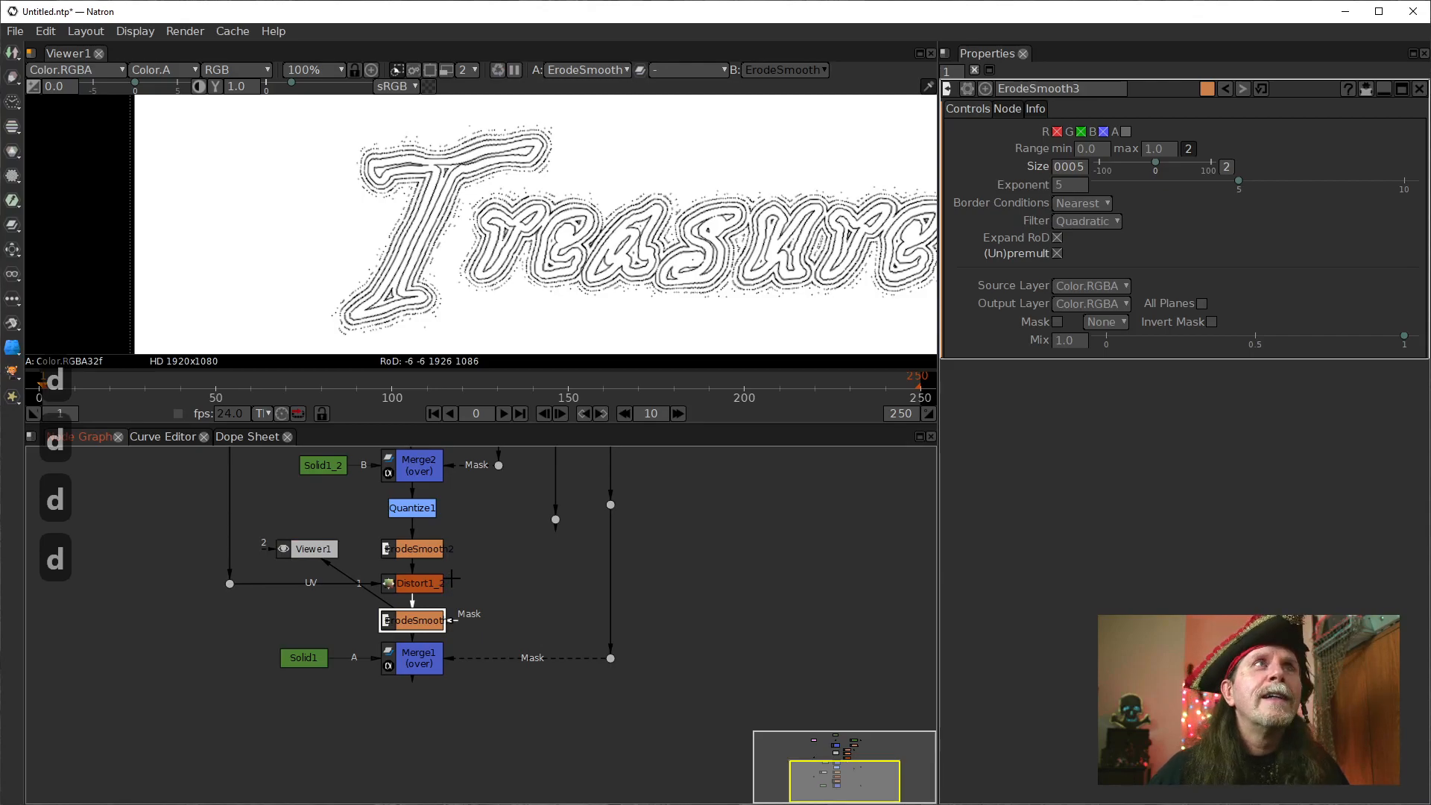
key("d")
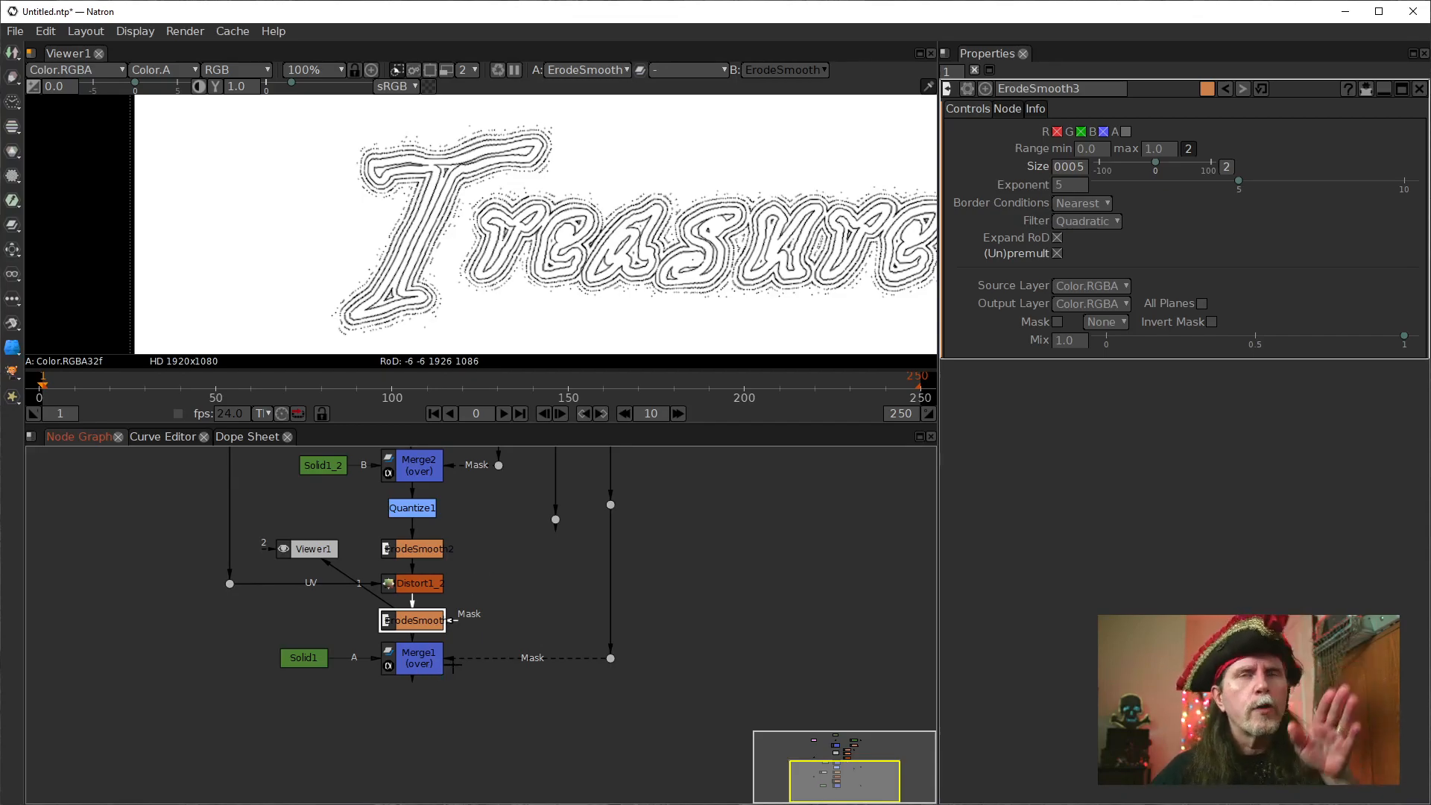
Move Merge1, its mask dot and Solid1 further down the node graph, and align Viewer1 beside ErodeSmooth3.
left_click_drag(413, 661, 407, 716)
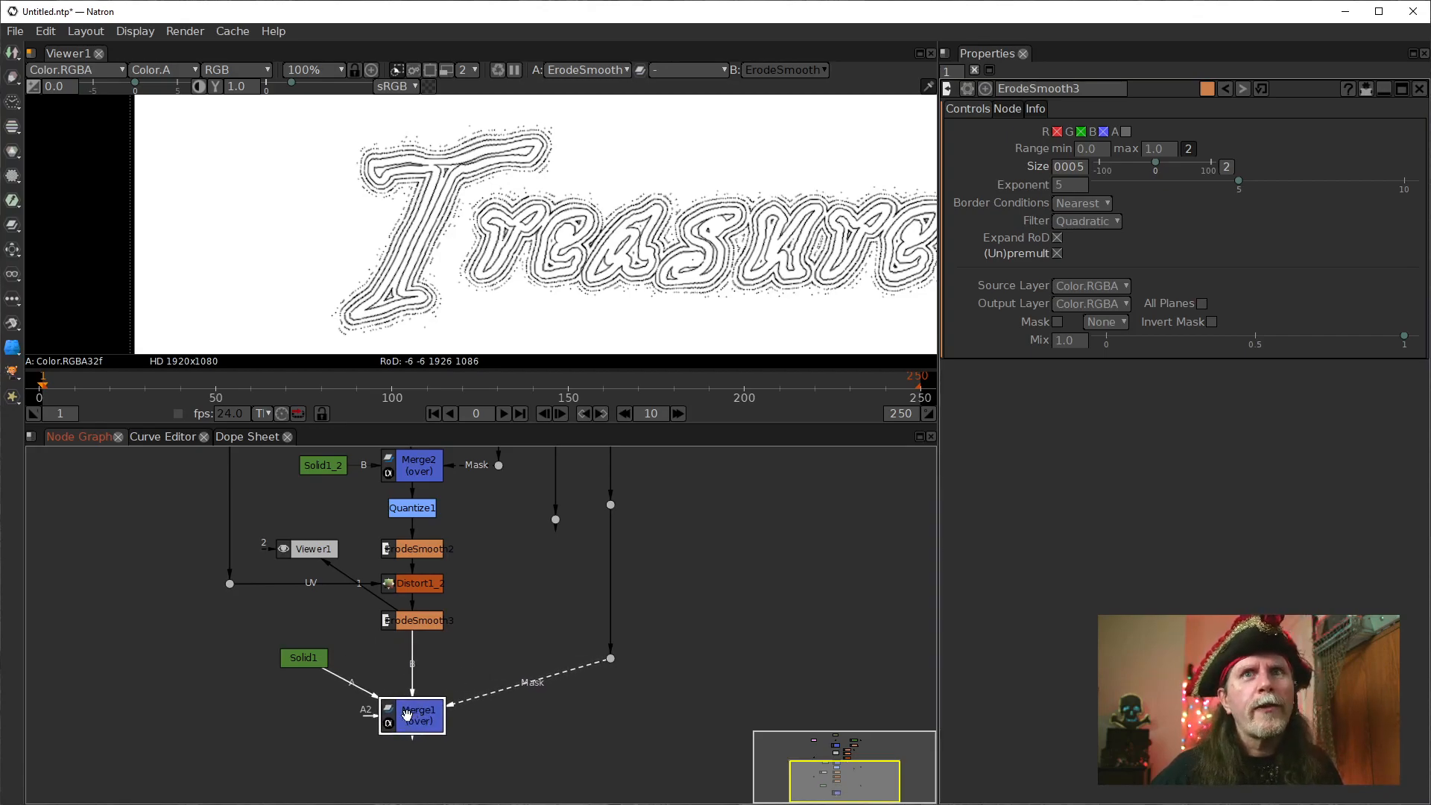
left_click_drag(611, 658, 610, 716)
left_click_drag(316, 663, 316, 720)
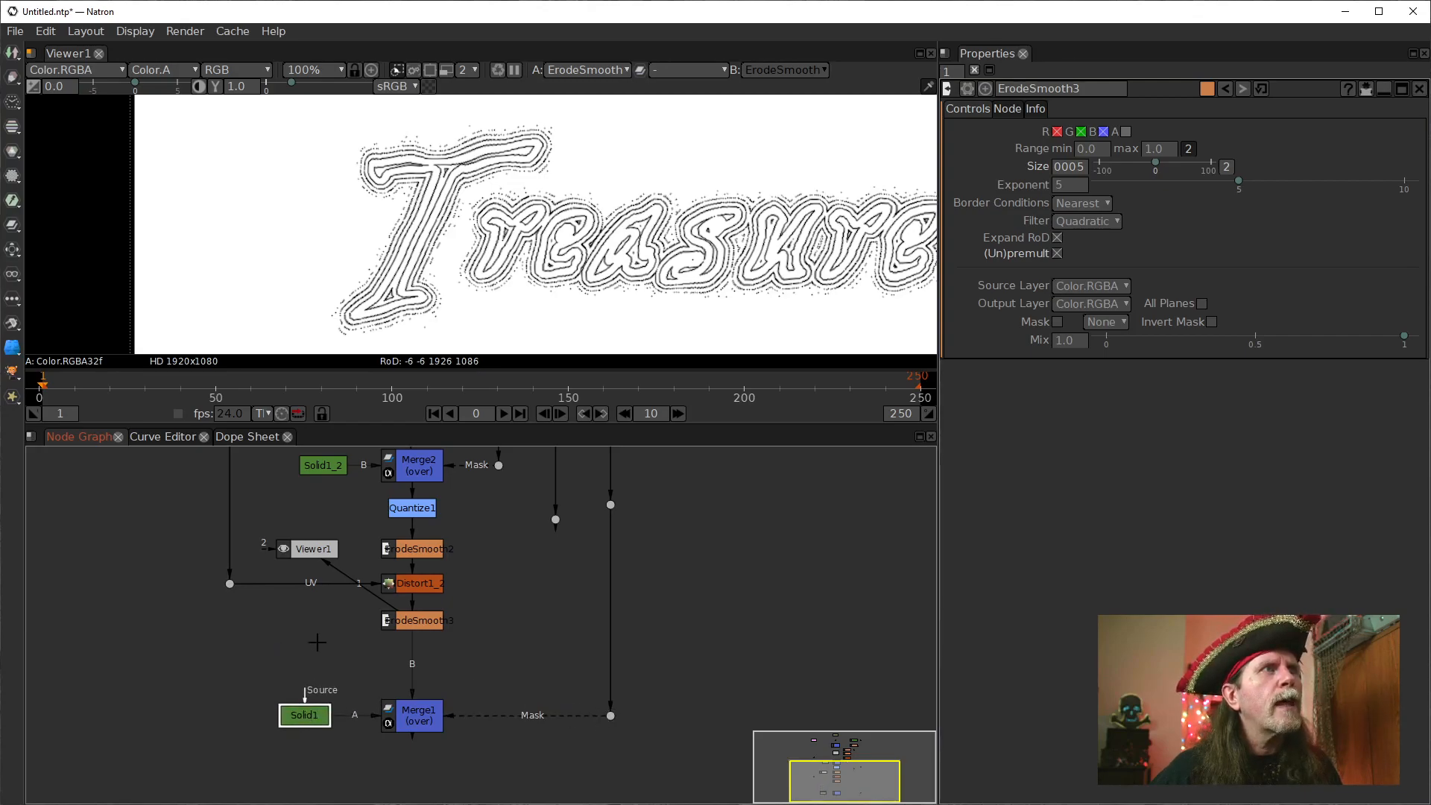
left_click_drag(316, 552, 305, 622)
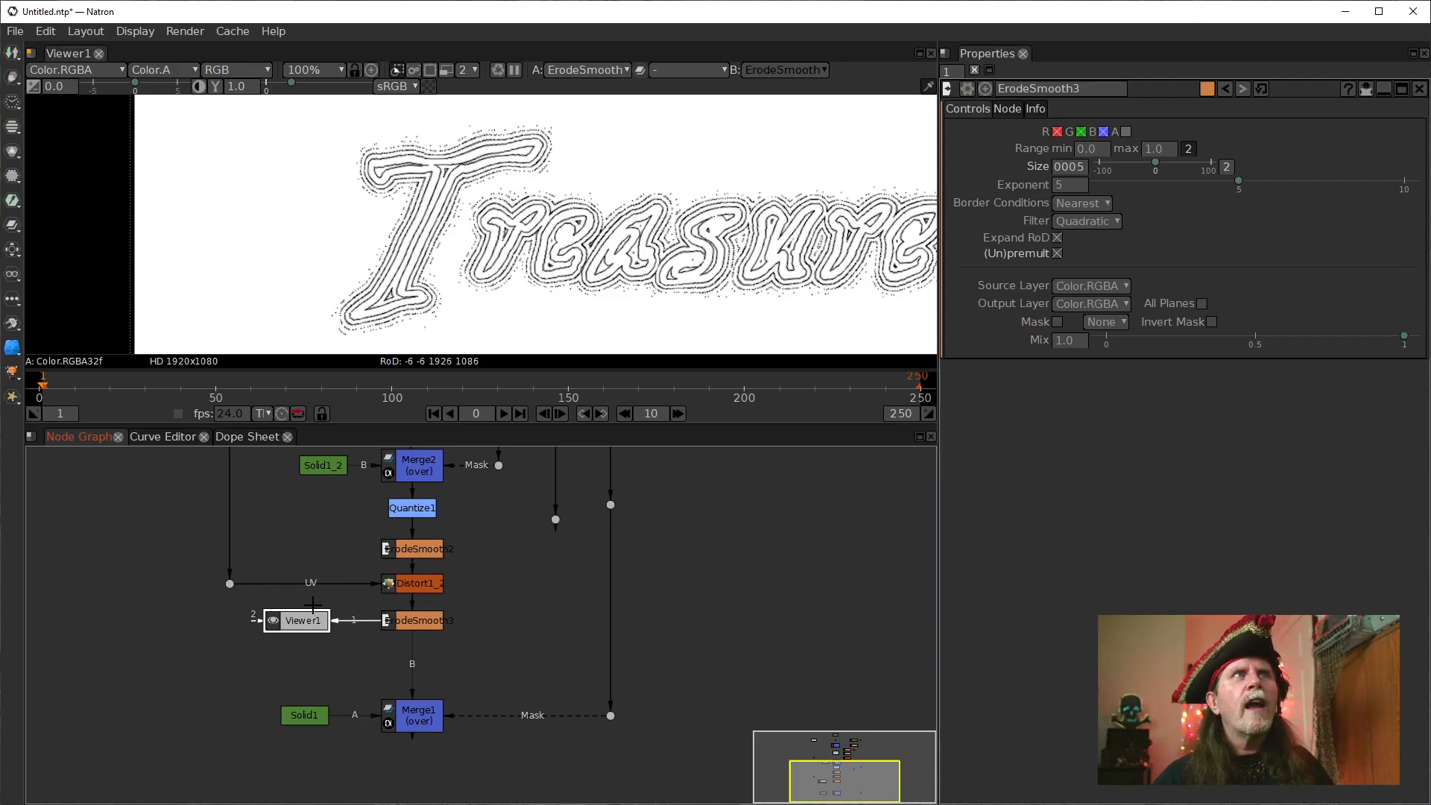
Move the unconnected dot down level with ErodeSmooth3 and show the dot's output in the viewer.
left_click(412, 582)
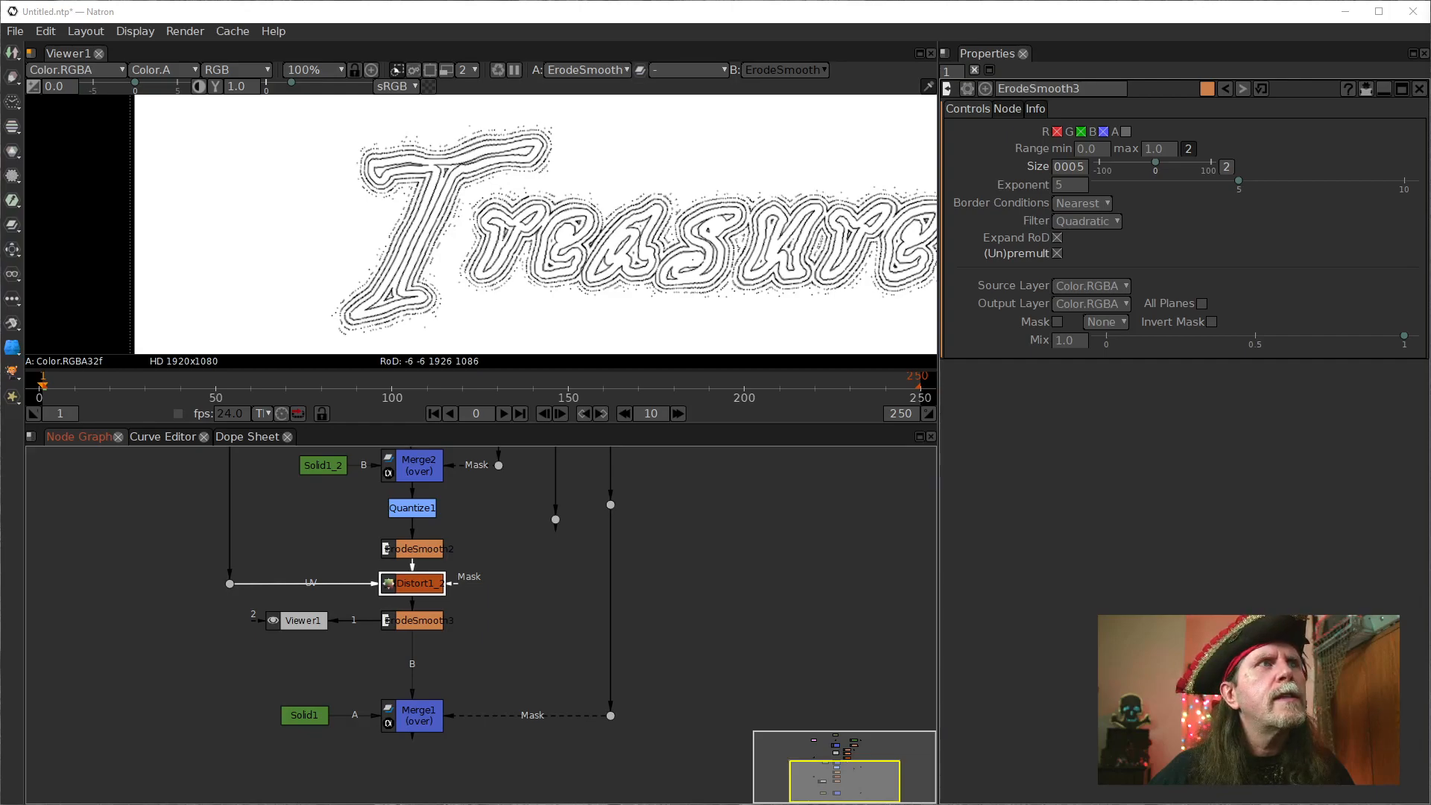
scroll(522, 546, "up", 1)
left_click_drag(521, 547, 549, 592)
scroll(550, 702, "down", 1)
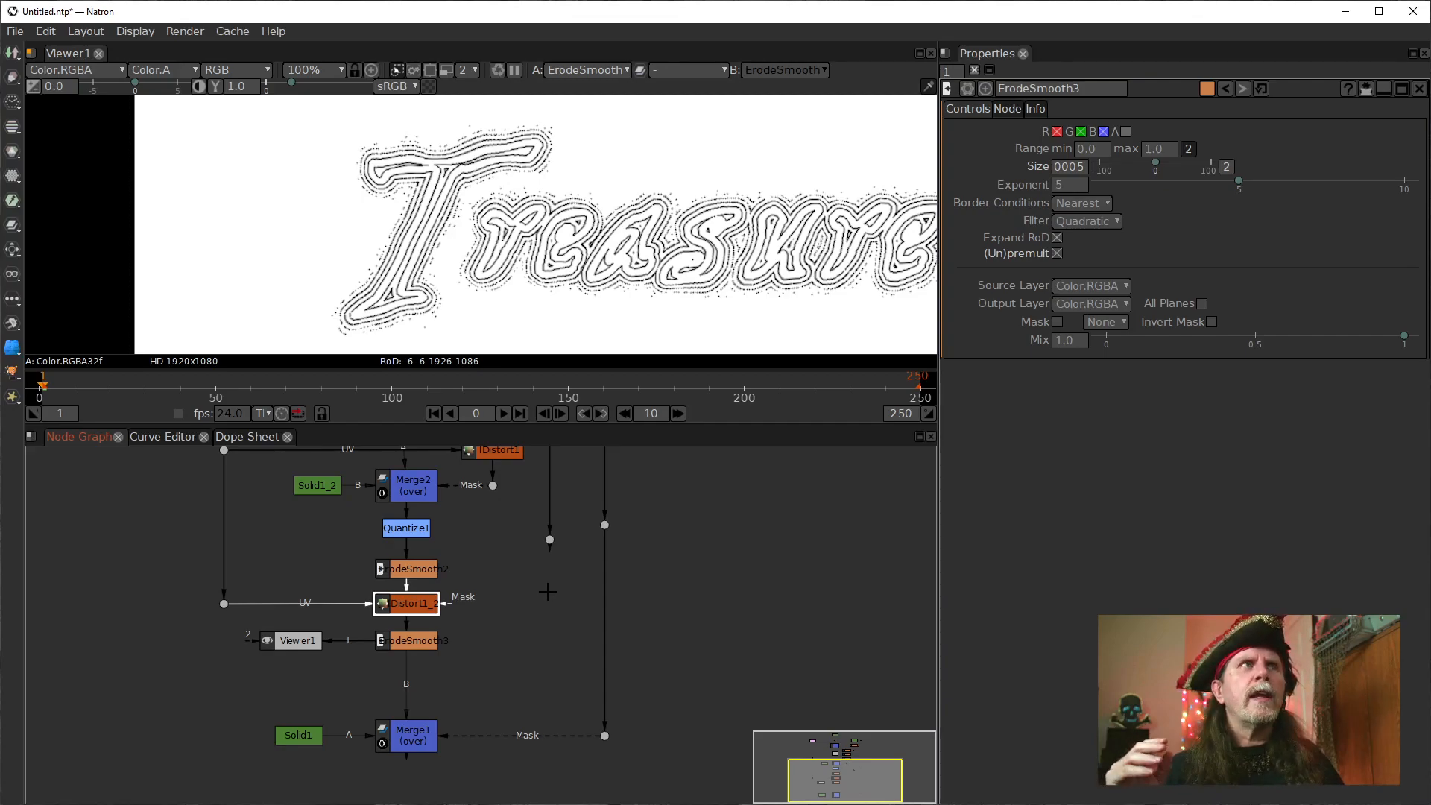
left_click_drag(576, 543, 546, 630)
key("1")
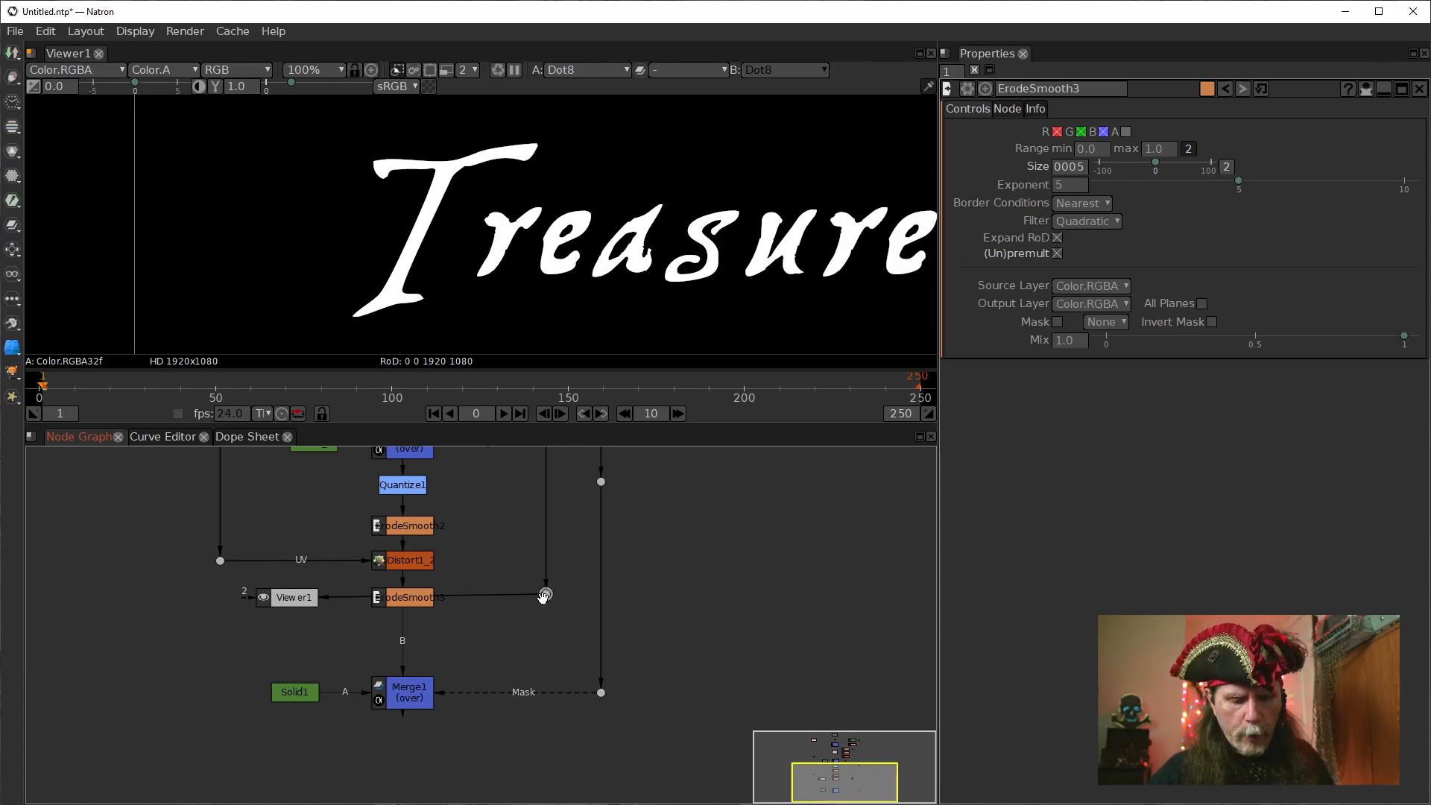
Add a Merge node with ErodeSmooth3 as its B input and the lettering dot as its A input.
key("m")
left_click_drag(546, 618, 485, 649)
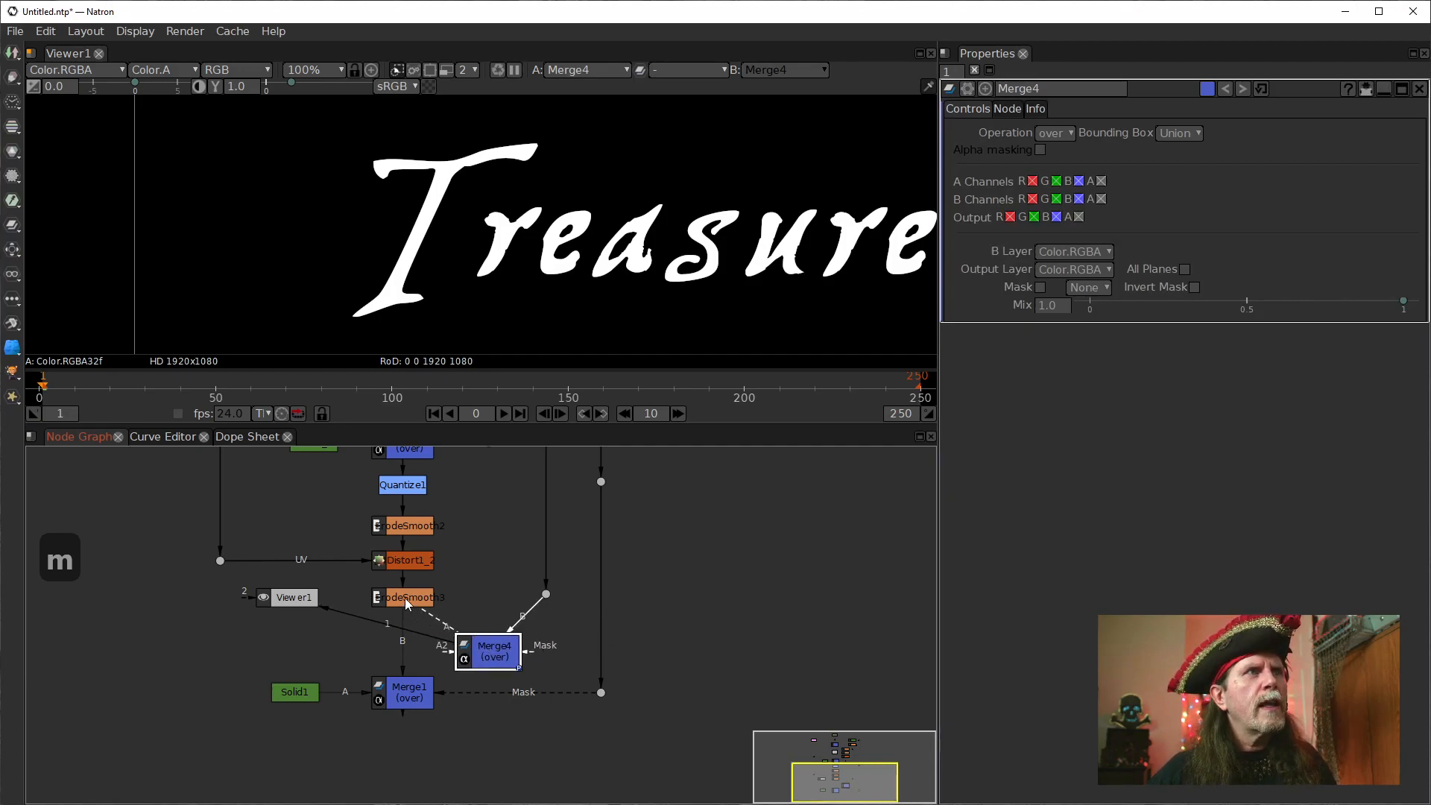
left_click_drag(404, 598, 407, 600)
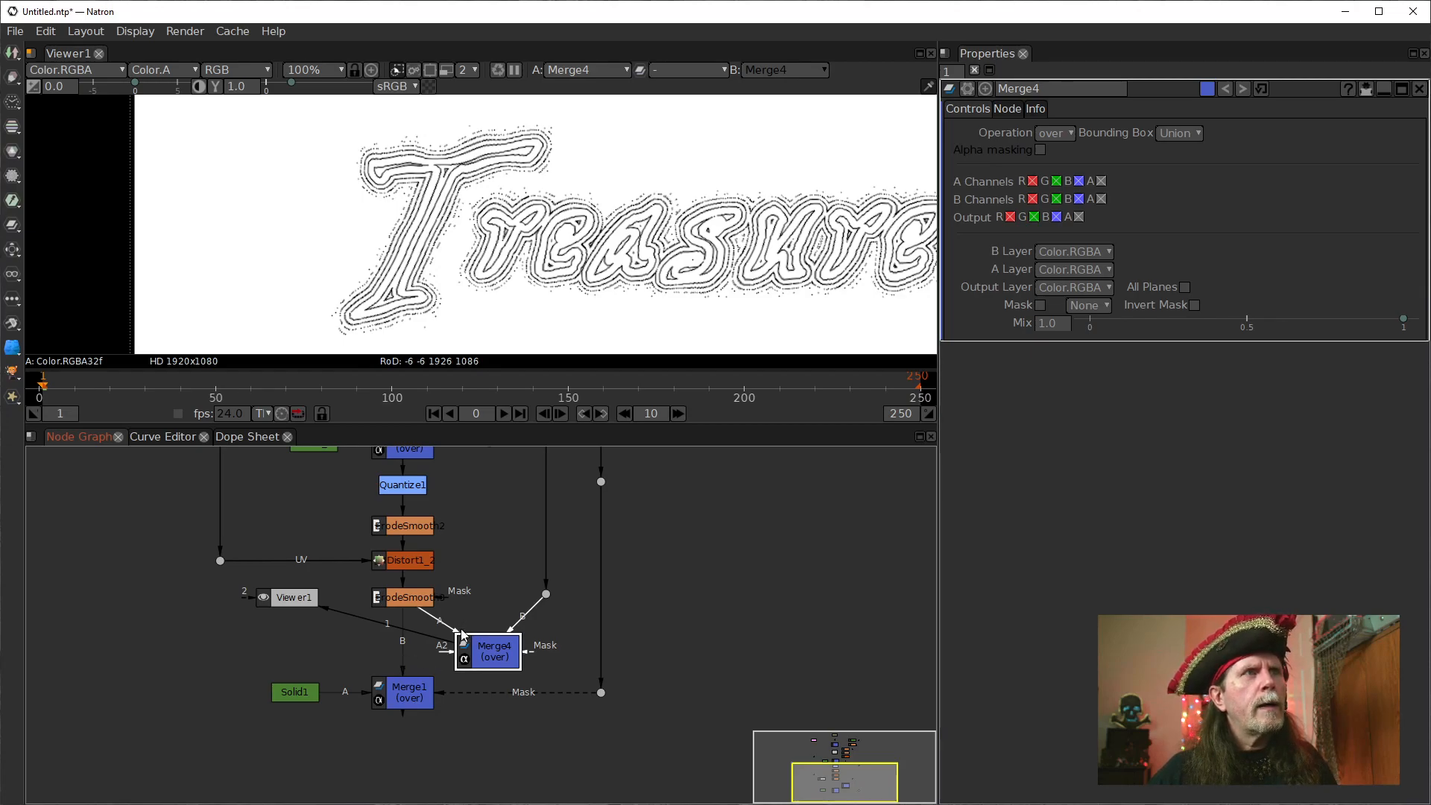
left_click_drag(457, 632, 404, 597)
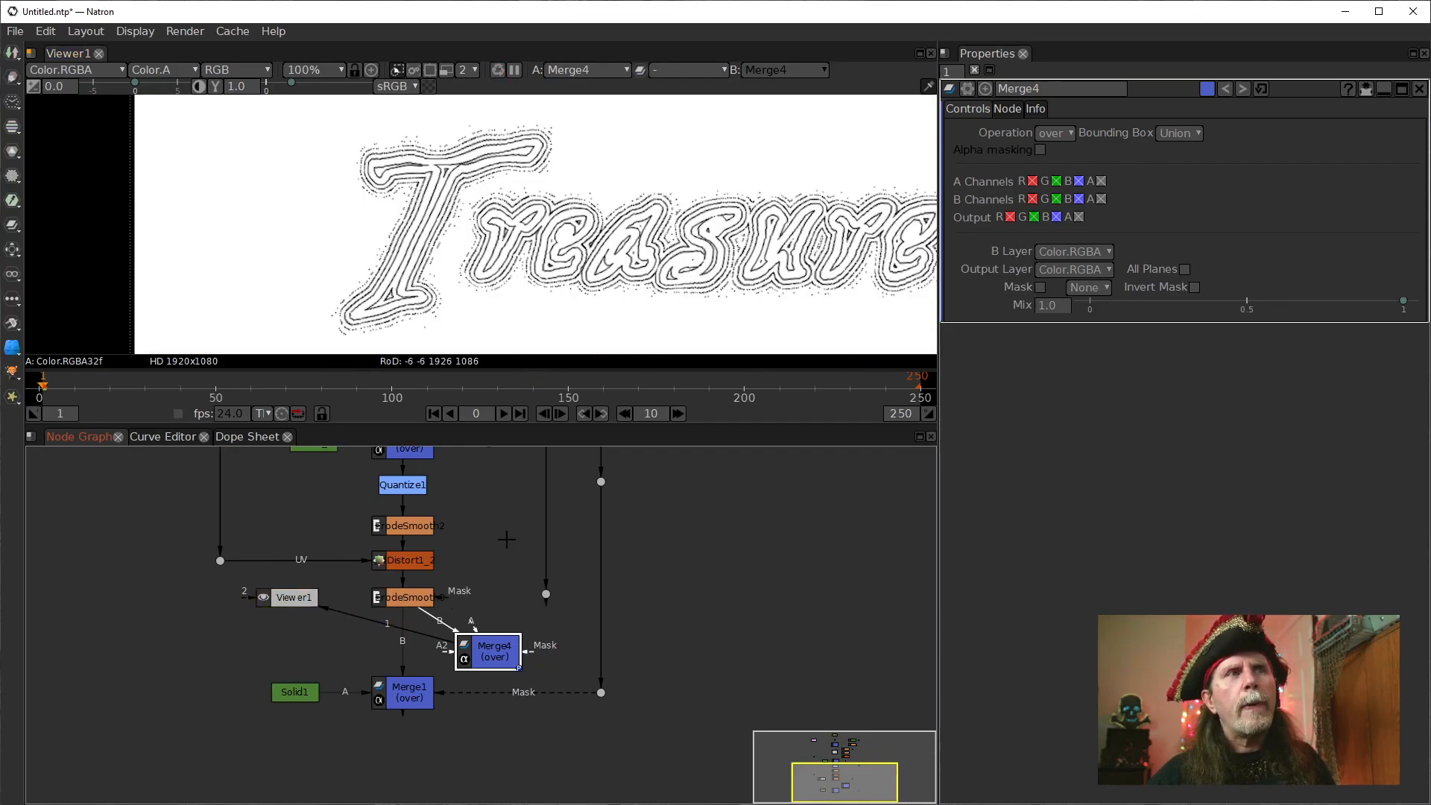
left_click_drag(471, 631, 514, 595)
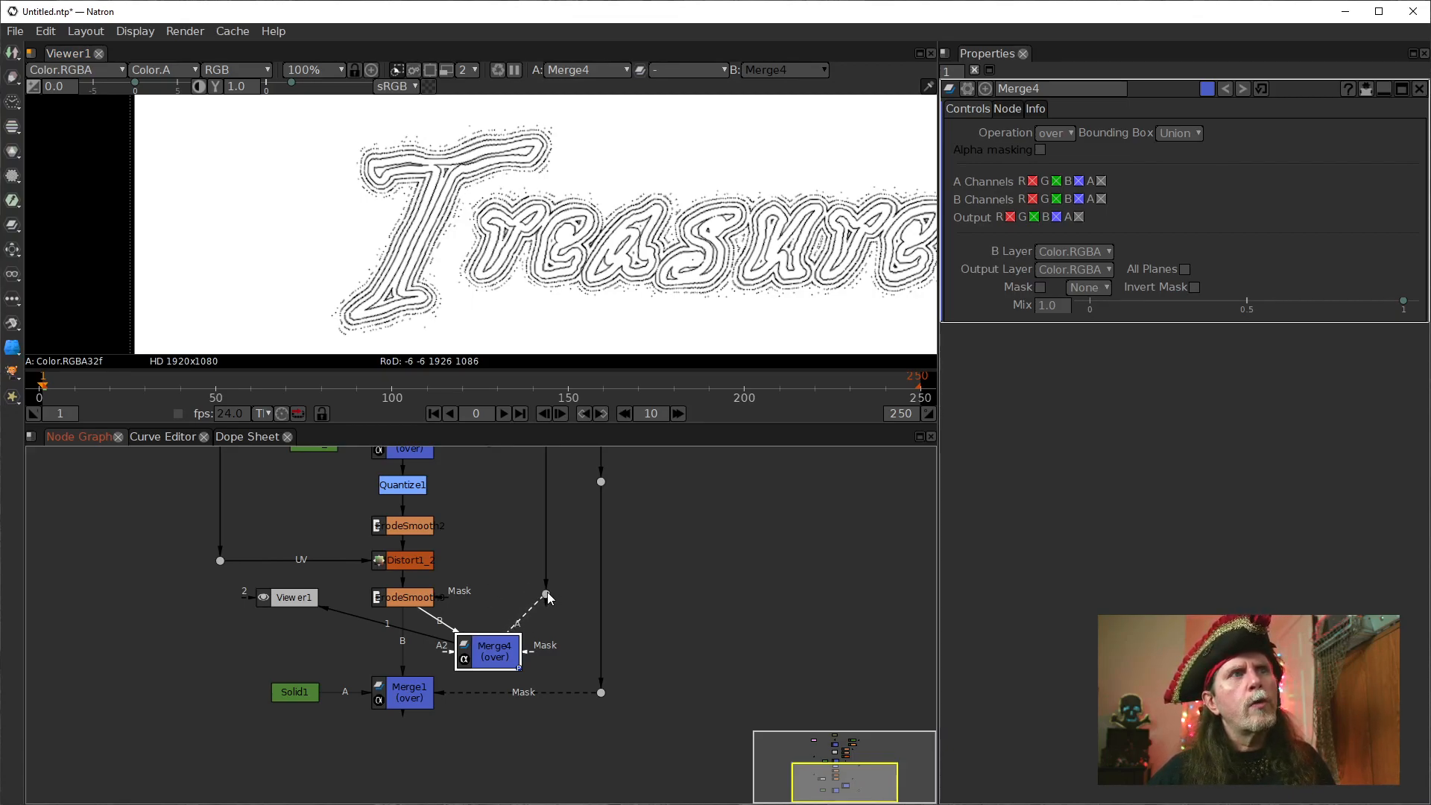
left_click_drag(547, 593, 547, 594)
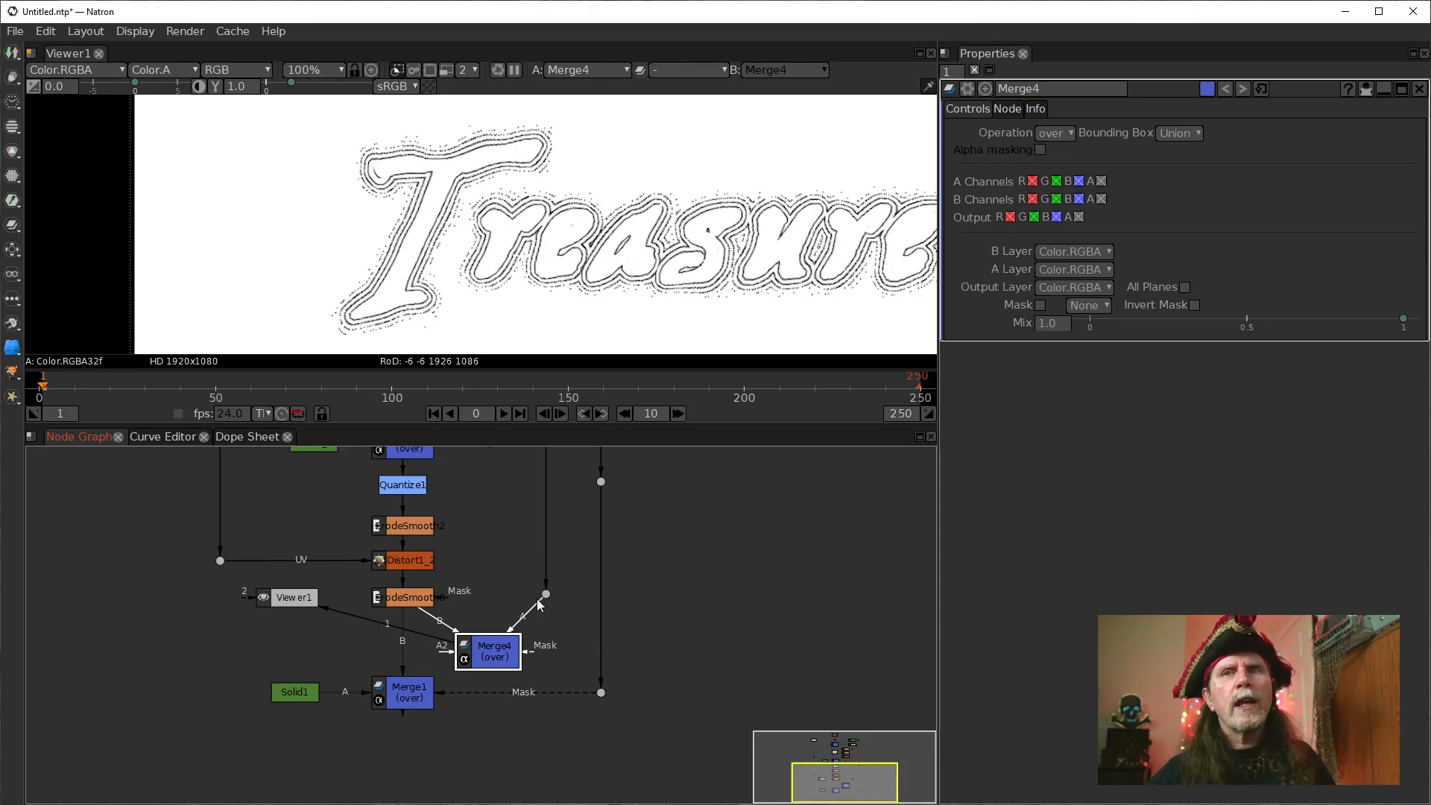
Insert Merge4 between ErodeSmooth3 and Merge1, and align the lettering dot and Viewer1 level with it.
left_click_drag(603, 565, 614, 599)
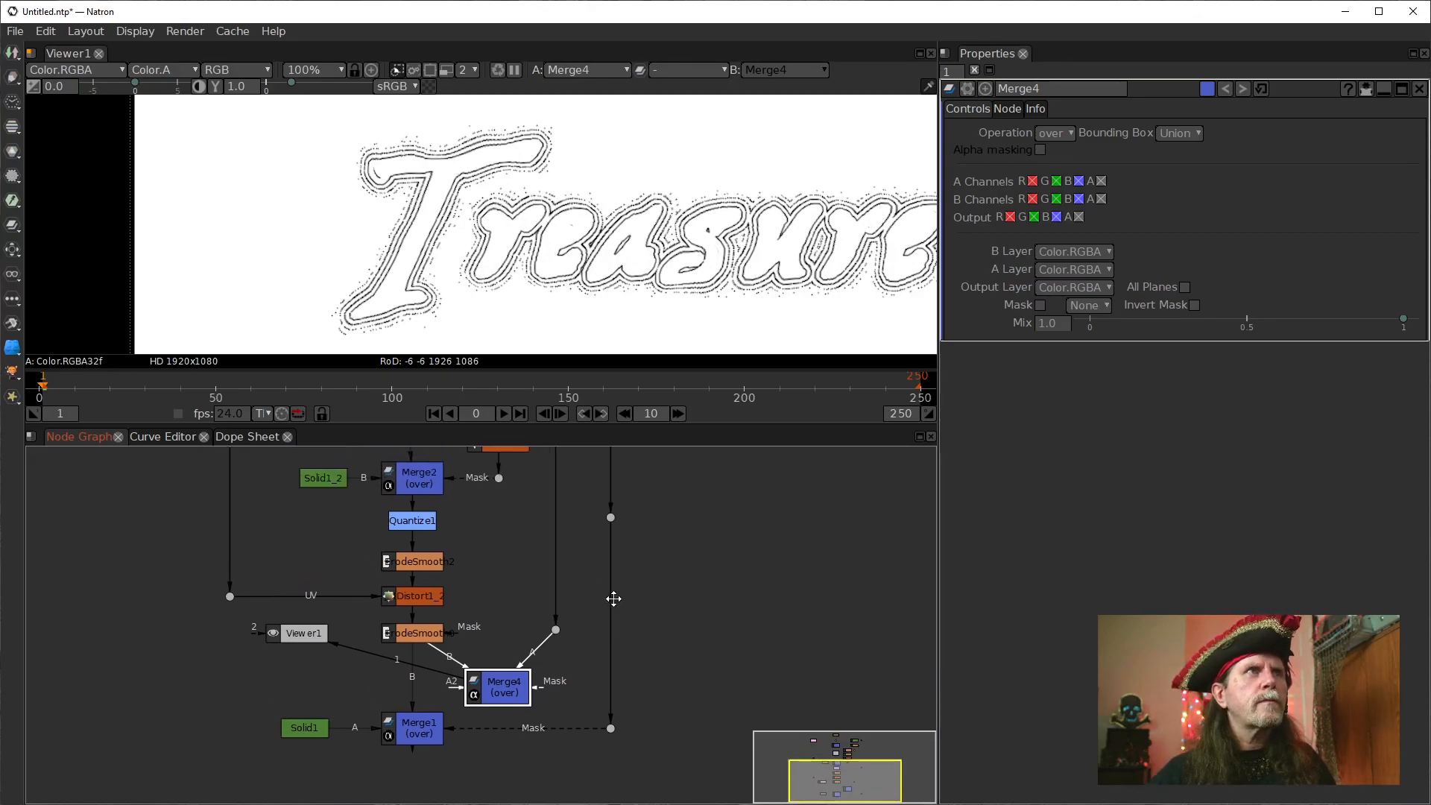
left_click_drag(519, 697, 491, 696)
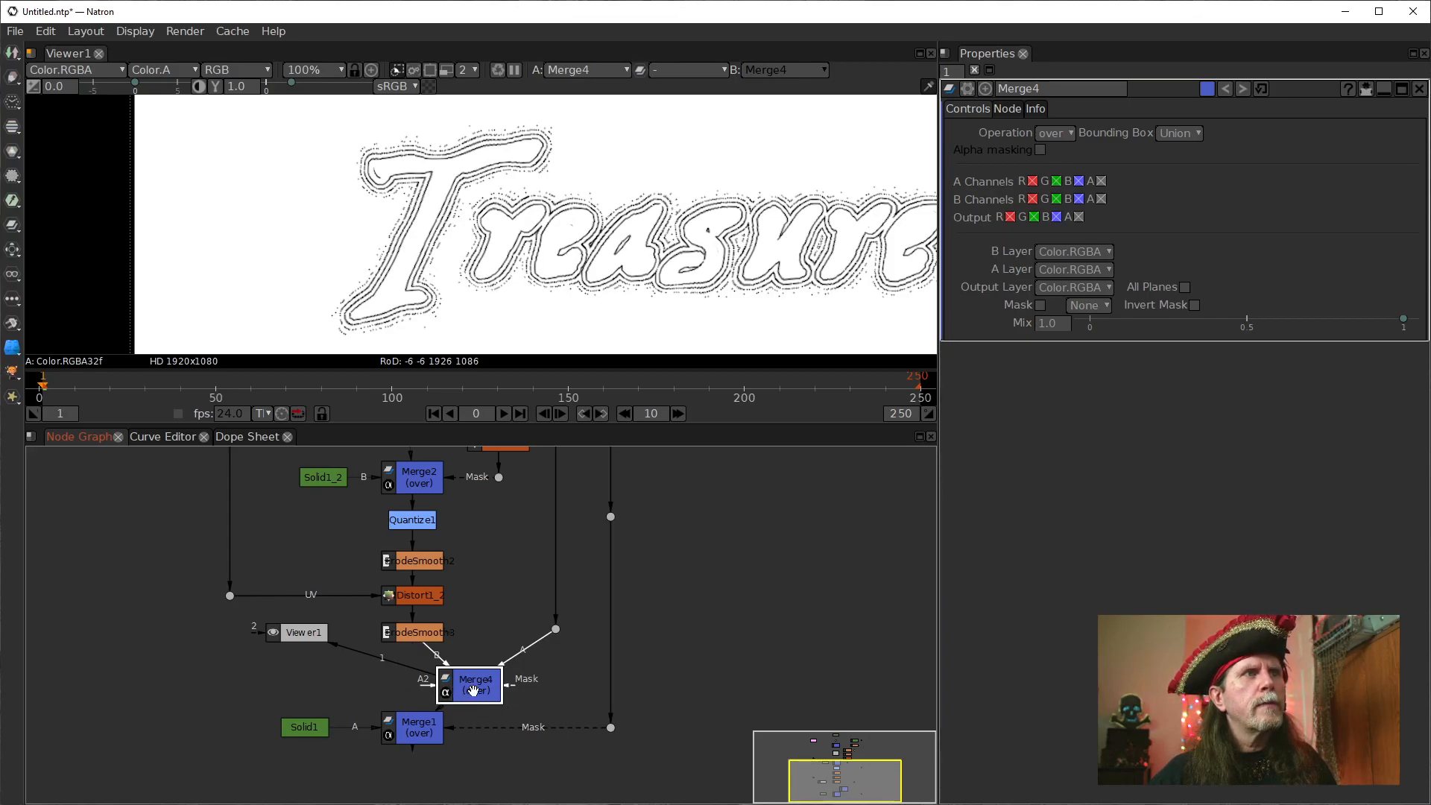
left_click_drag(474, 689, 417, 686)
left_click_drag(556, 630, 548, 683)
left_click_drag(502, 502, 494, 536)
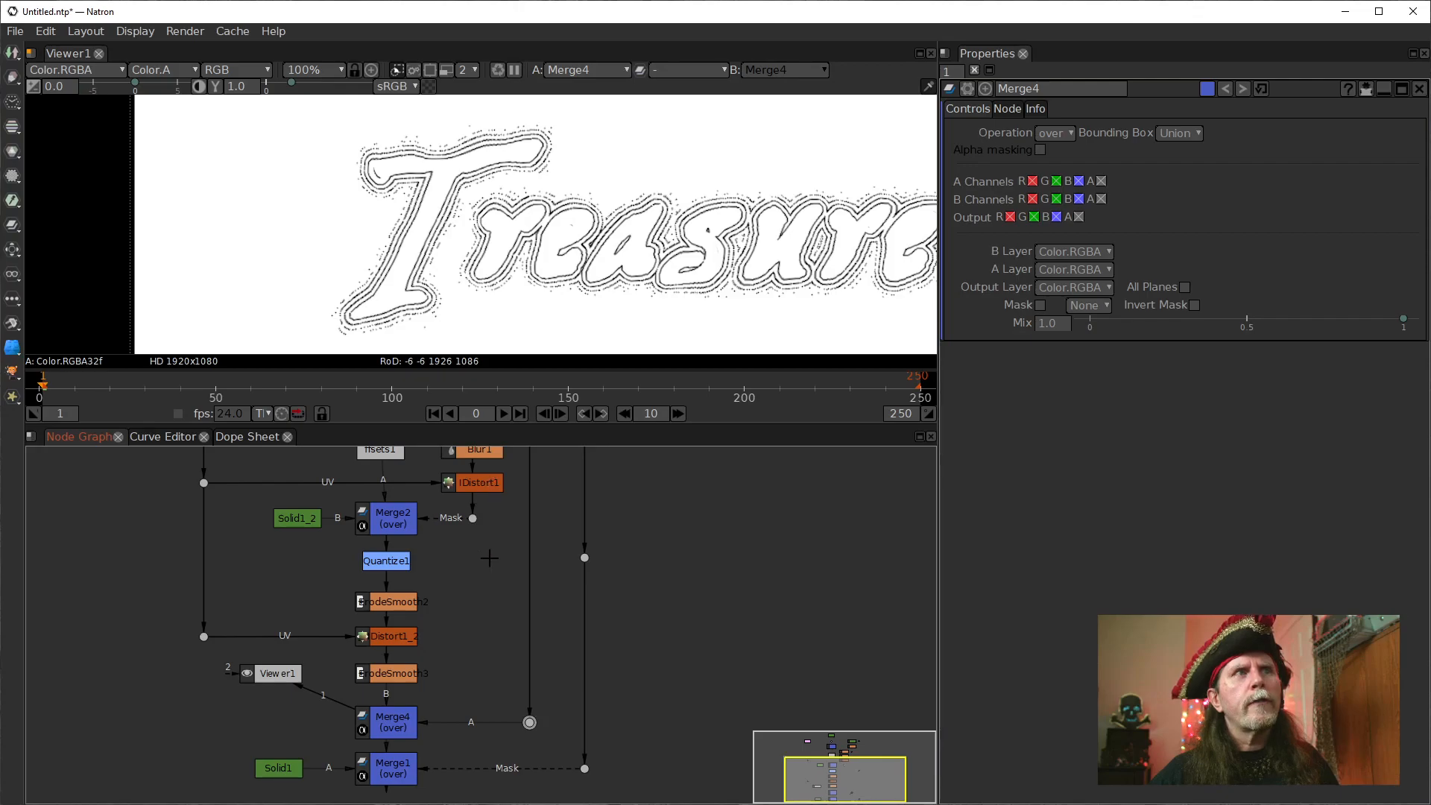
left_click_drag(572, 605, 560, 641)
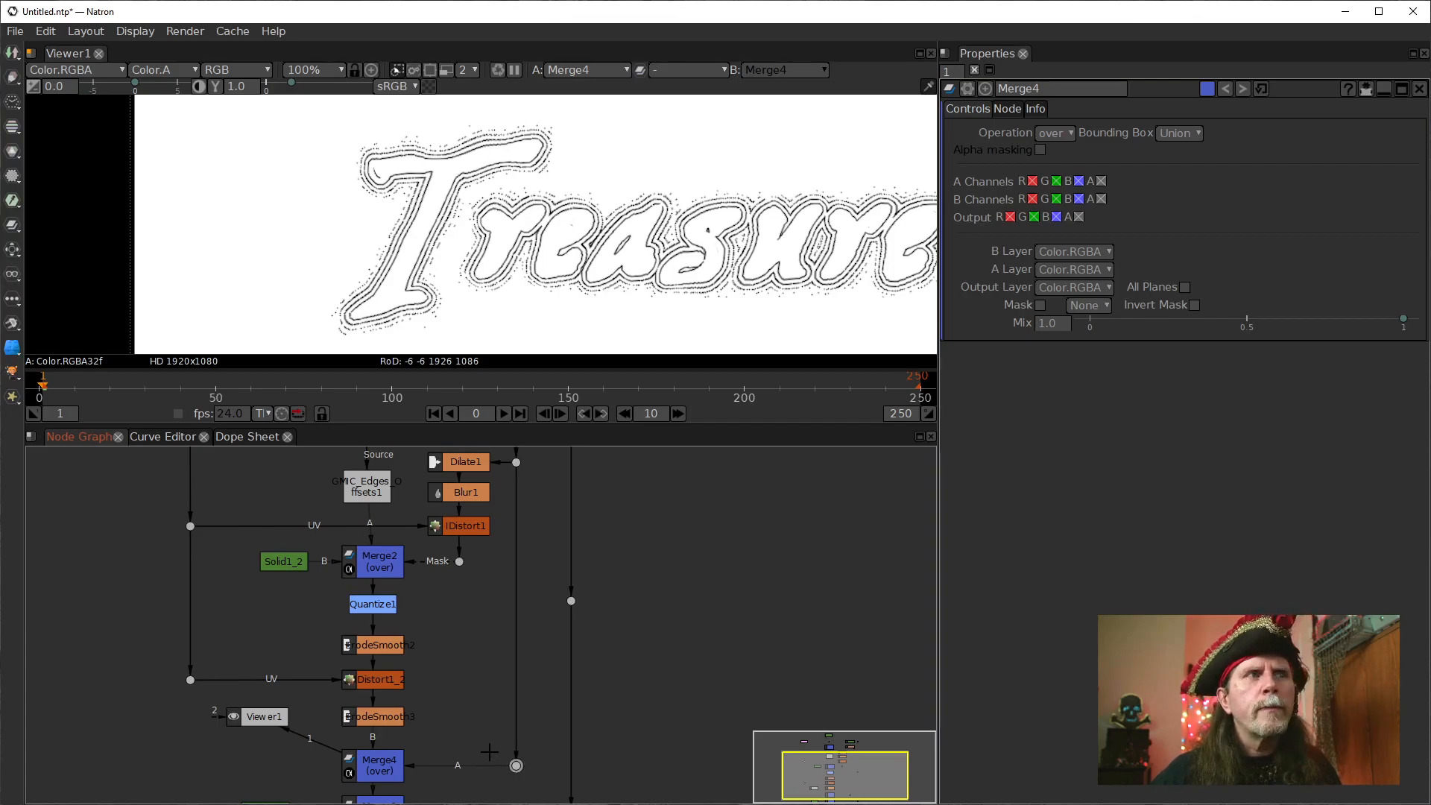
left_click_drag(489, 751, 530, 626)
left_click_drag(312, 584, 307, 632)
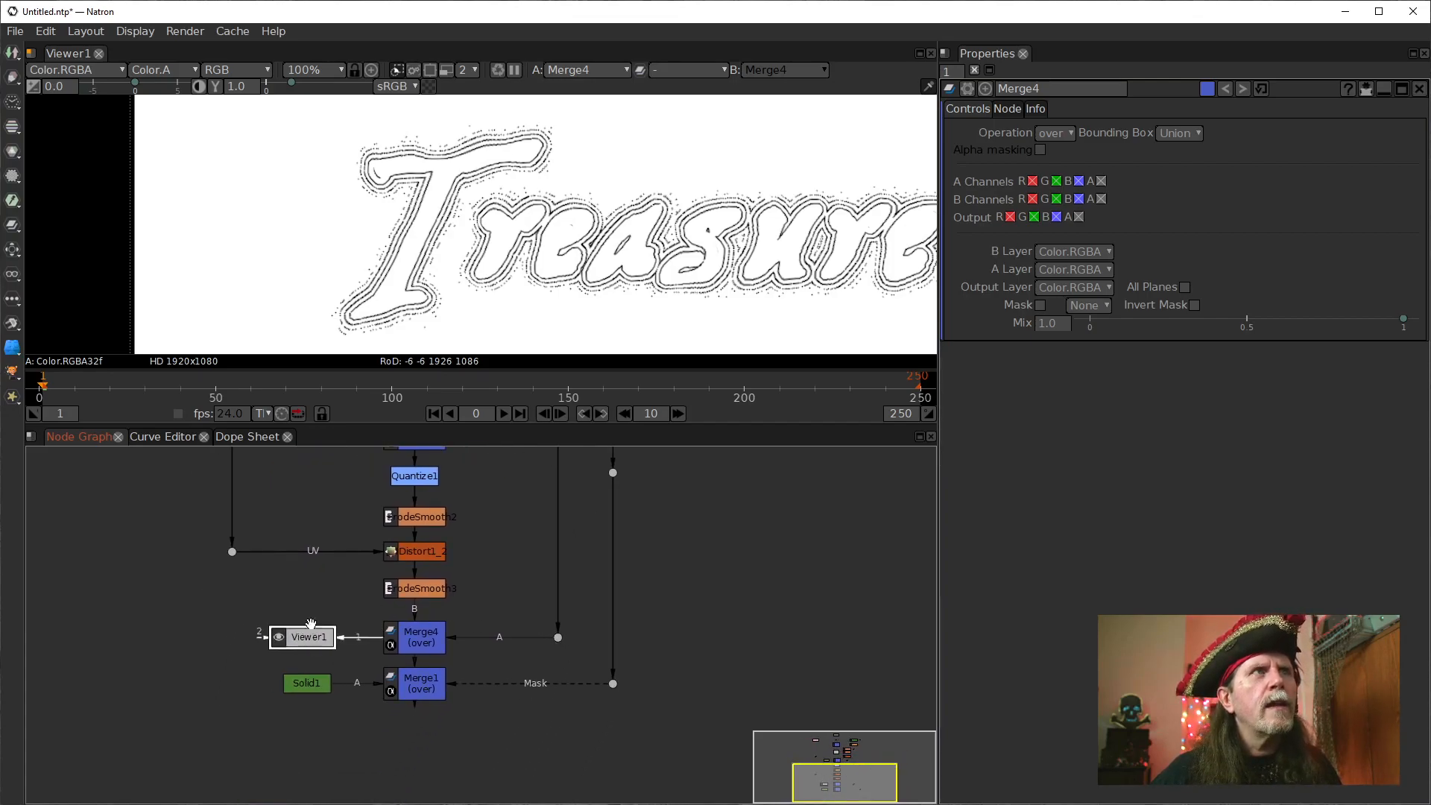
Compare the plain lettering from the dot feeding Merge4 with Merge4's combined output in the viewer.
left_click_drag(590, 551, 497, 477)
left_click(497, 466)
left_click(507, 589, "ctrl")
key("1")
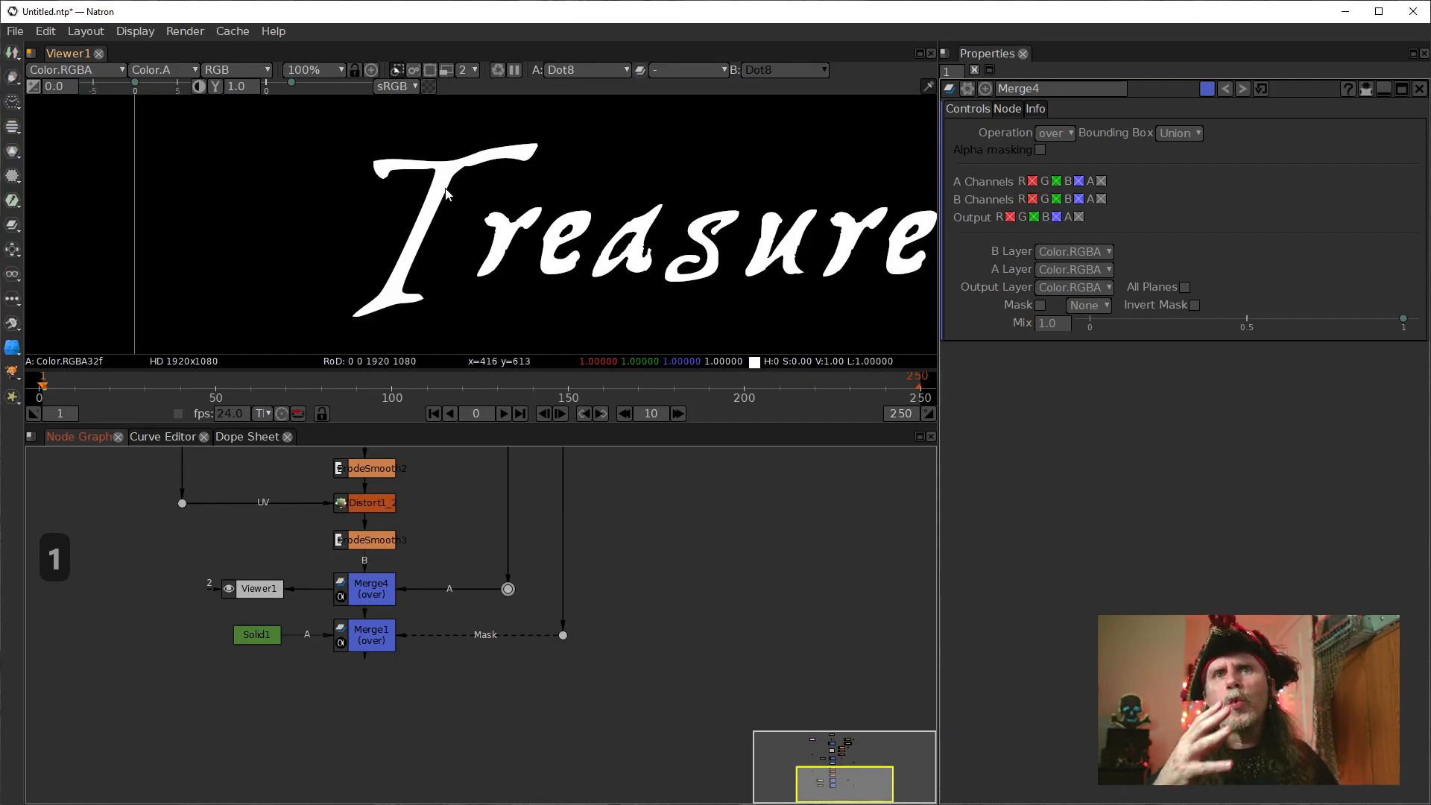
left_click(373, 593)
key("1")
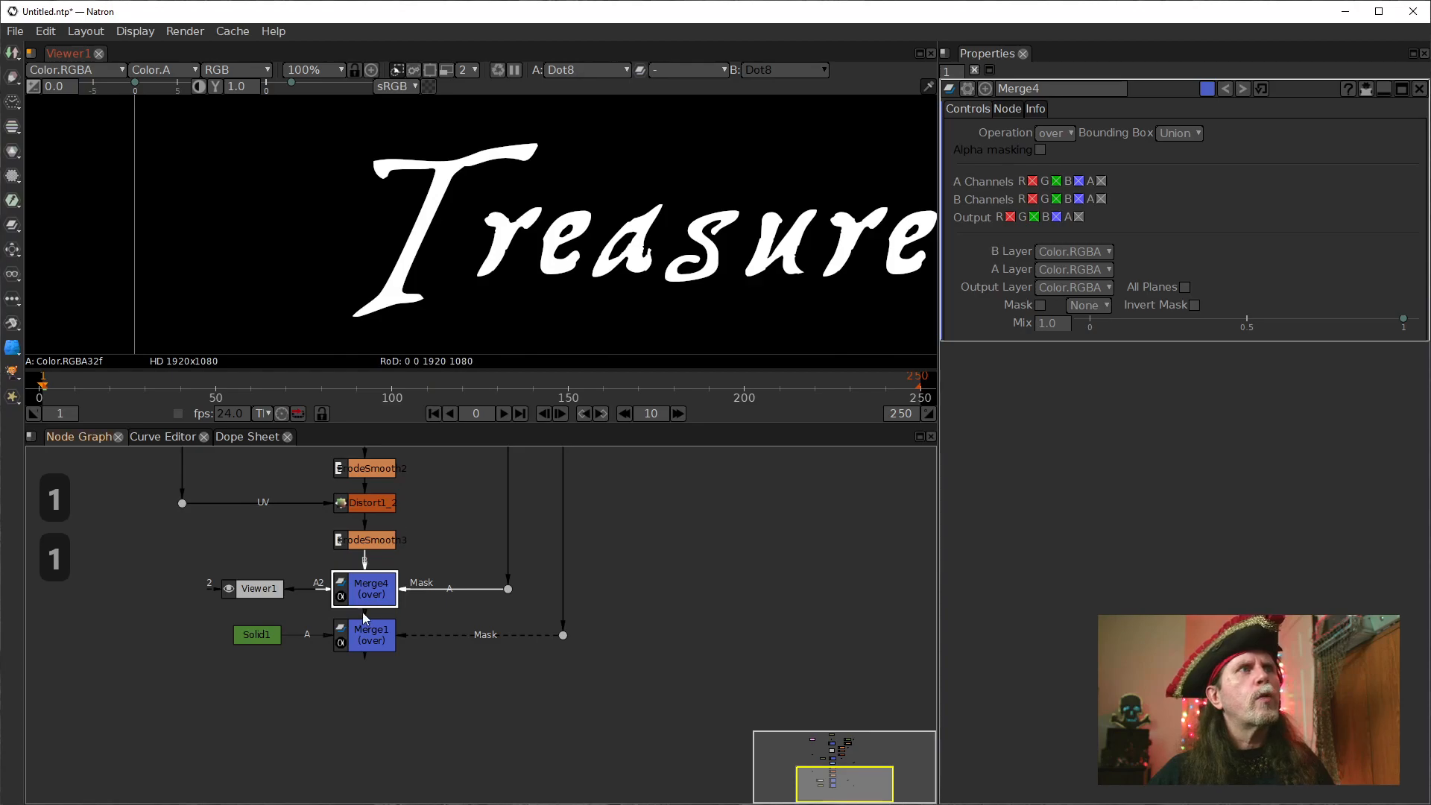
left_click(507, 253)
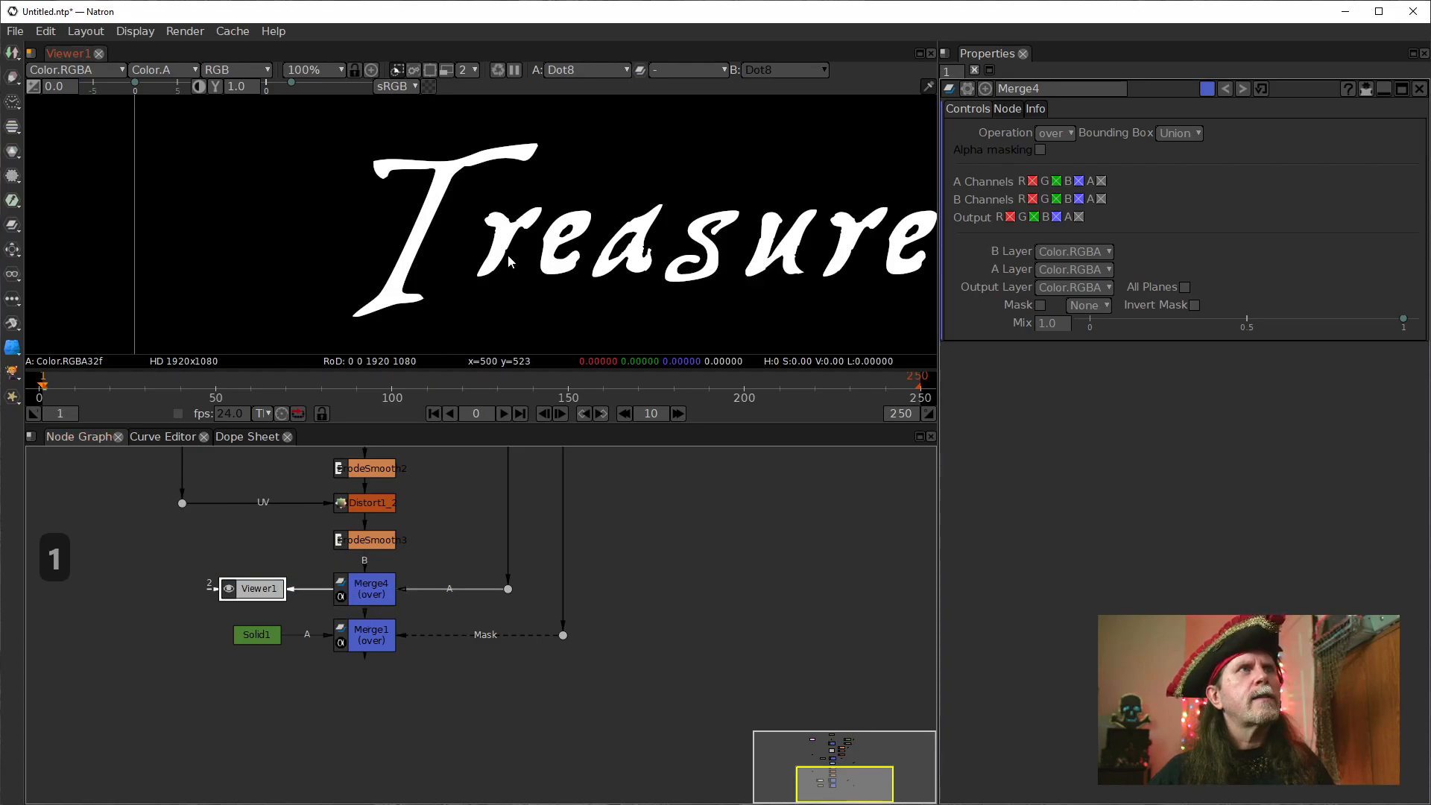
left_click(351, 594)
key("1")
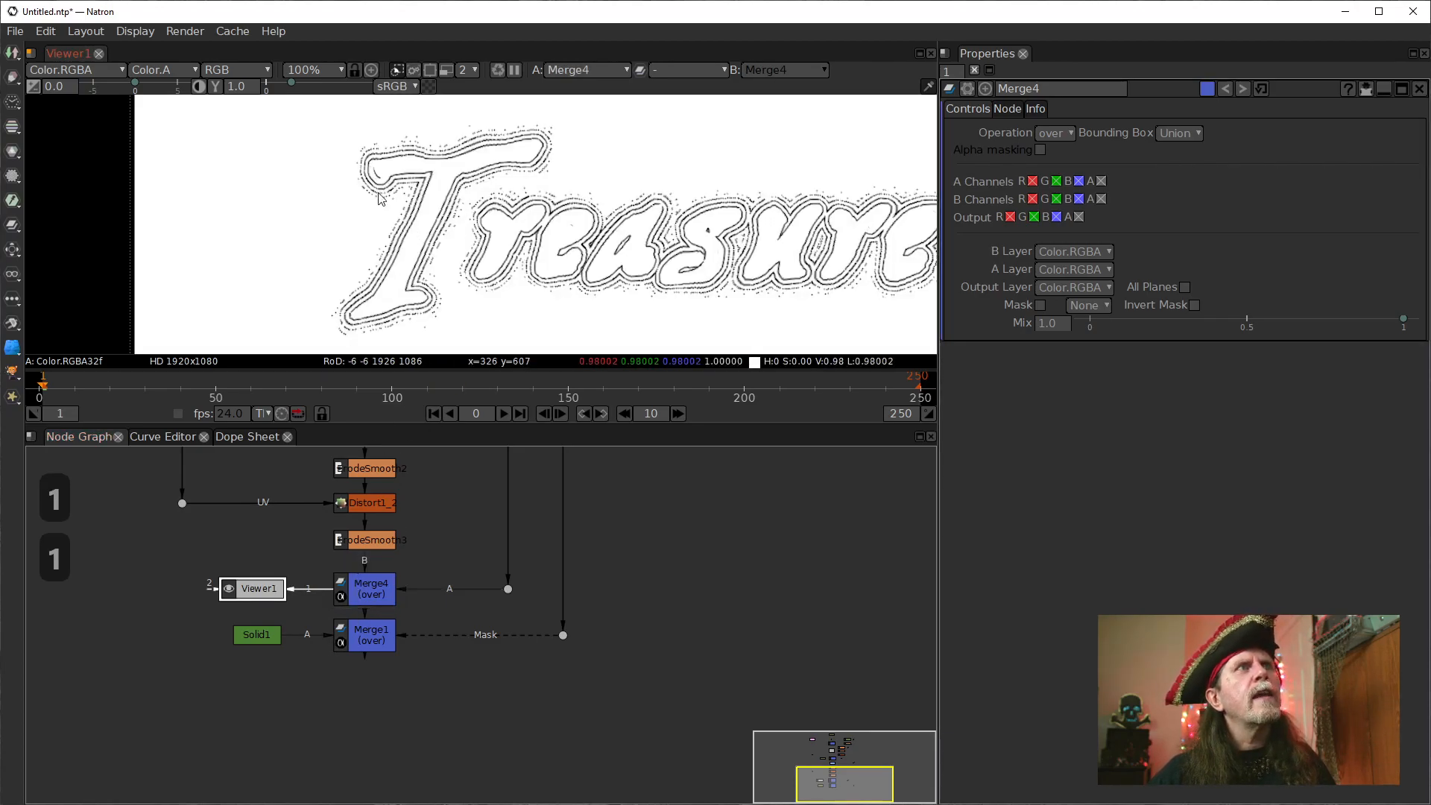
Inspect the outputs of IDistort1 and IDistort1_2 in the viewer, and open IDistort1_2's properties.
scroll(380, 197, "up", 4)
left_click_drag(466, 538, 403, 712)
left_click(395, 521)
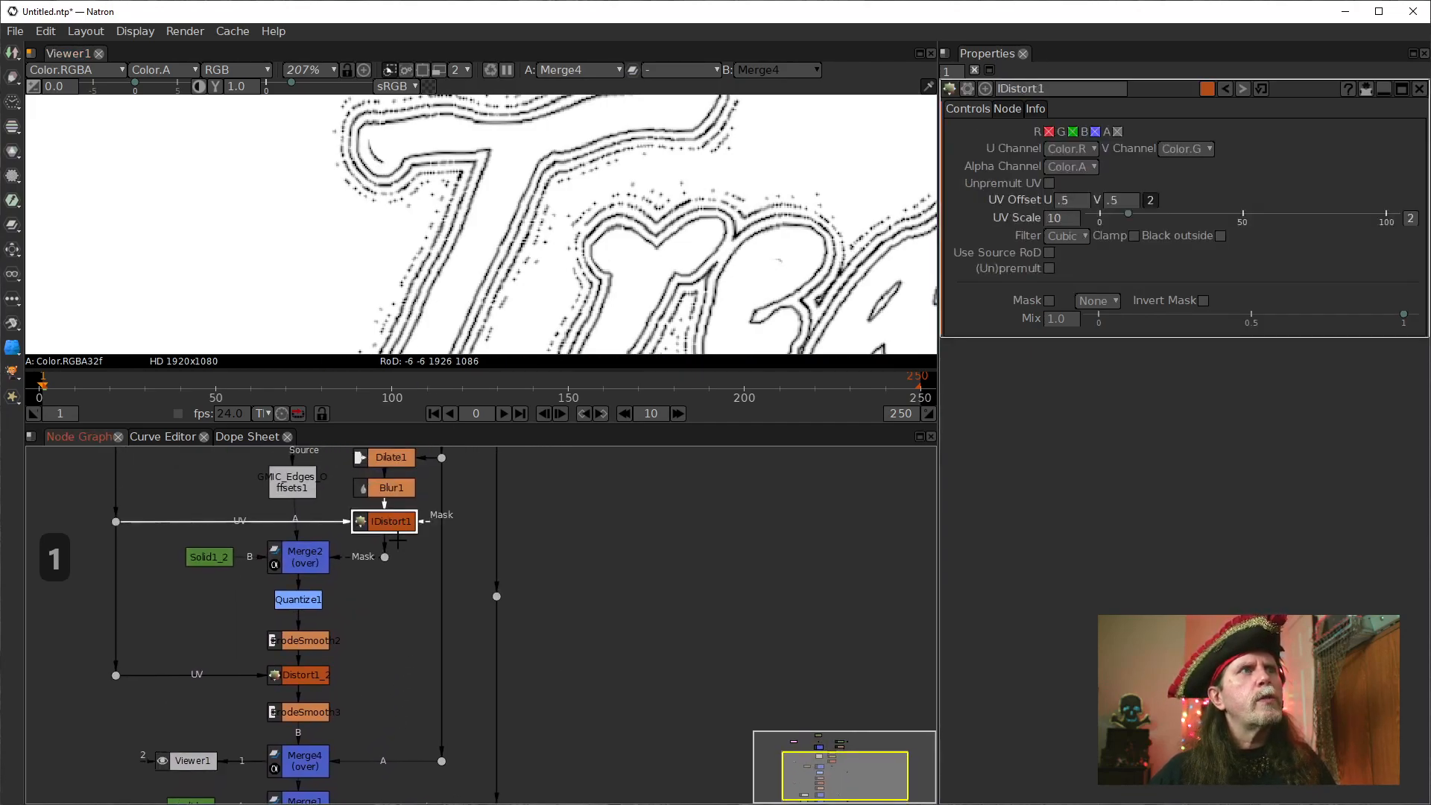
key("1")
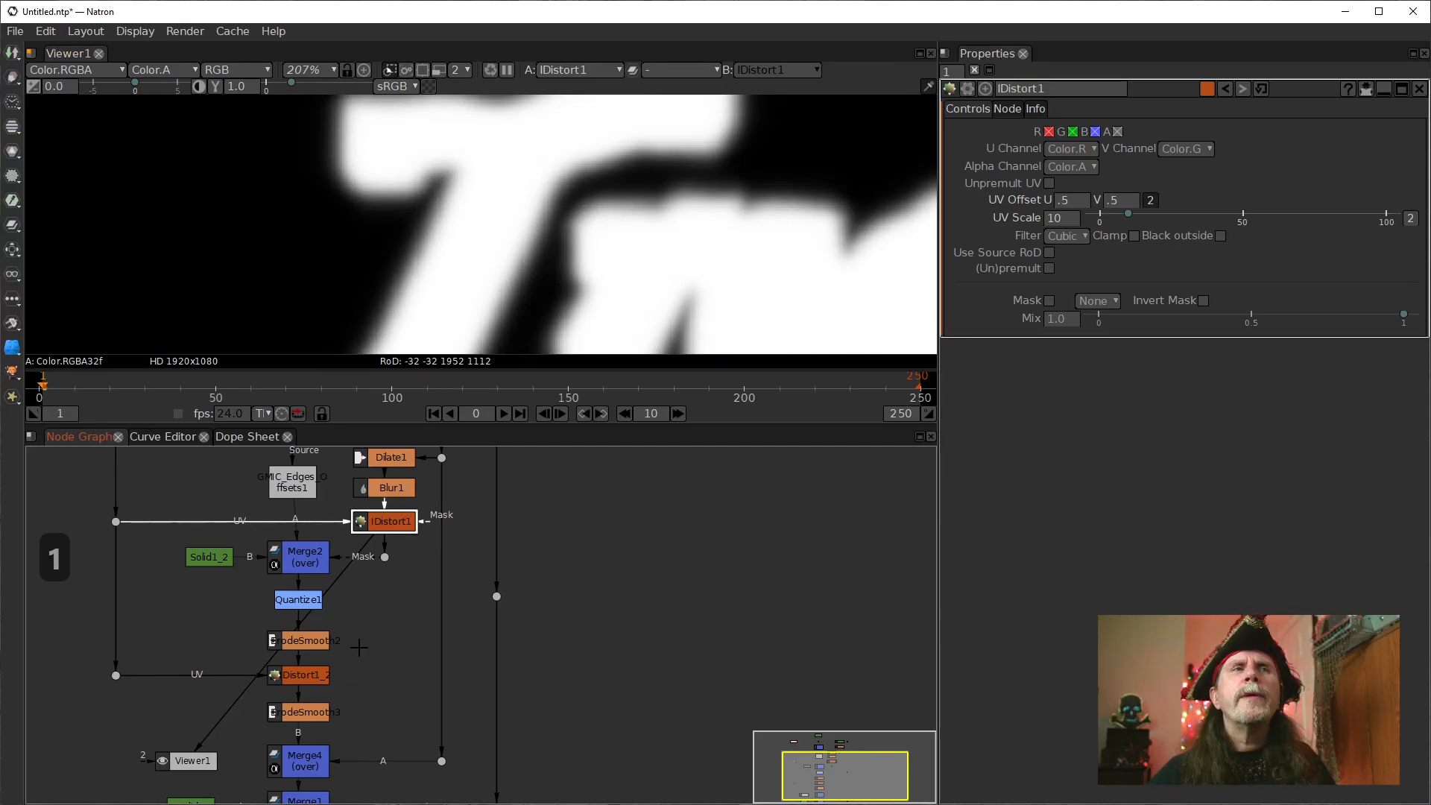
left_click_drag(347, 709, 351, 644)
left_click(325, 607)
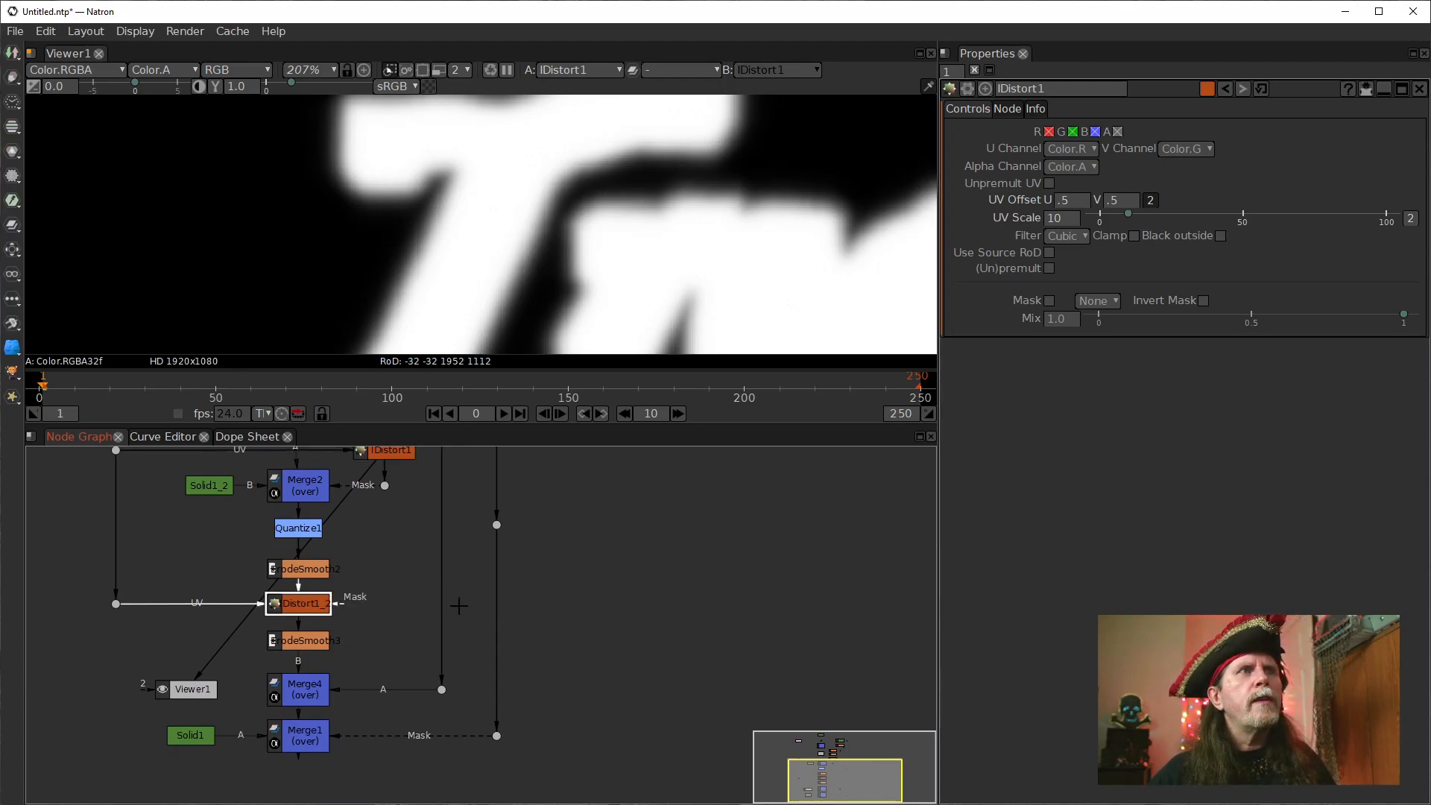
double_click(312, 608)
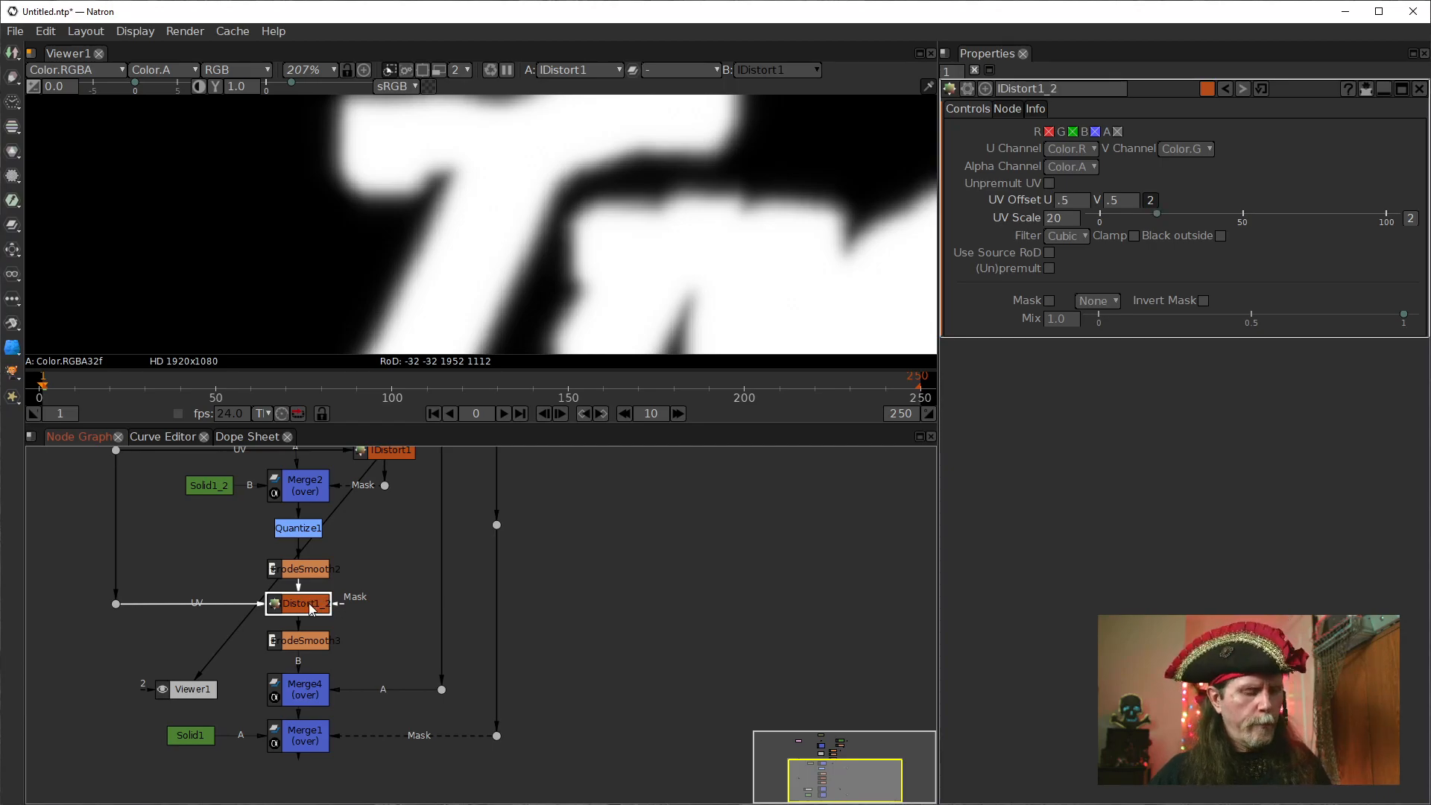
key("1")
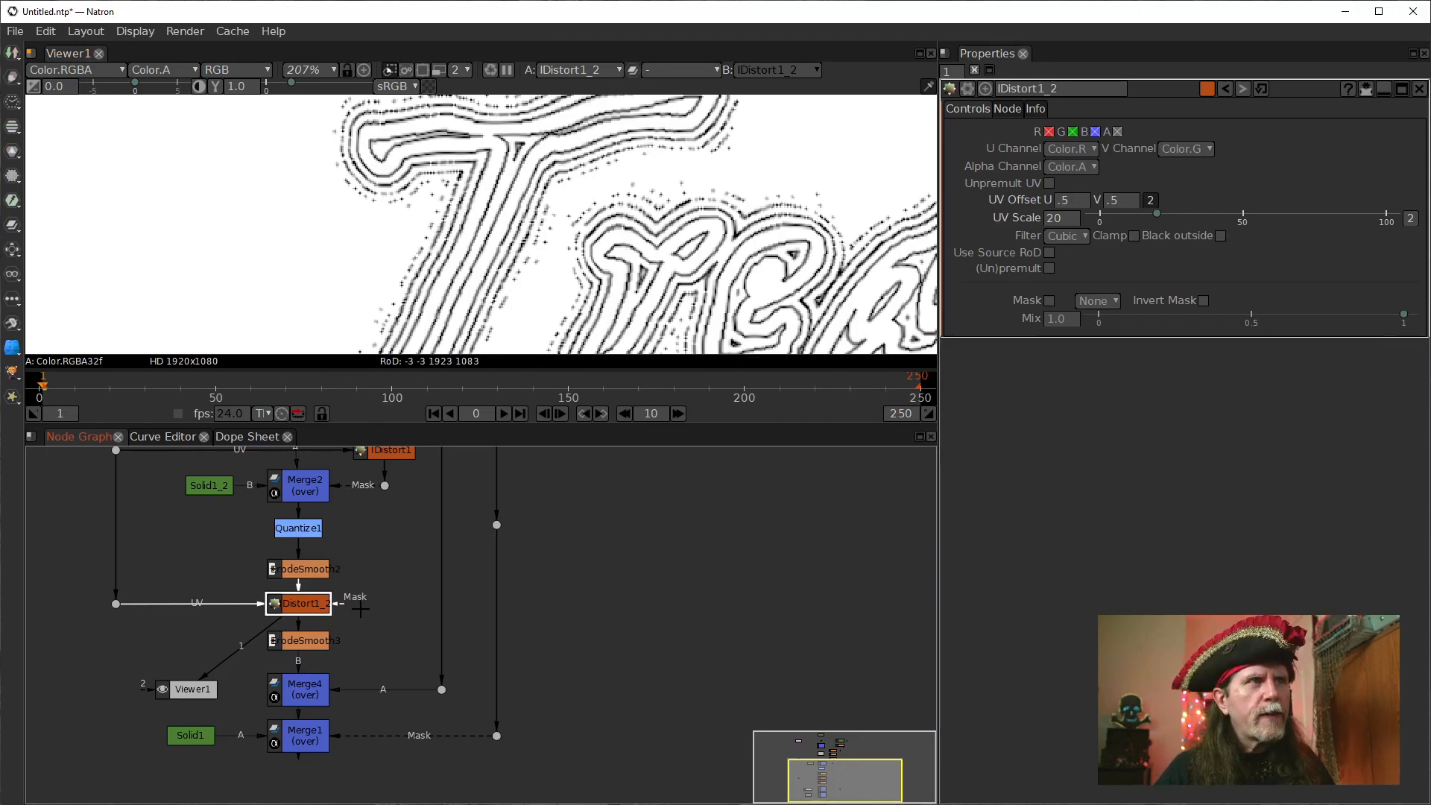
Clone IDistort1_2 and insert the clone into the lettering connection just above the dot feeding Merge4.
key("alt+k")
scroll(203, 545, "down", 6)
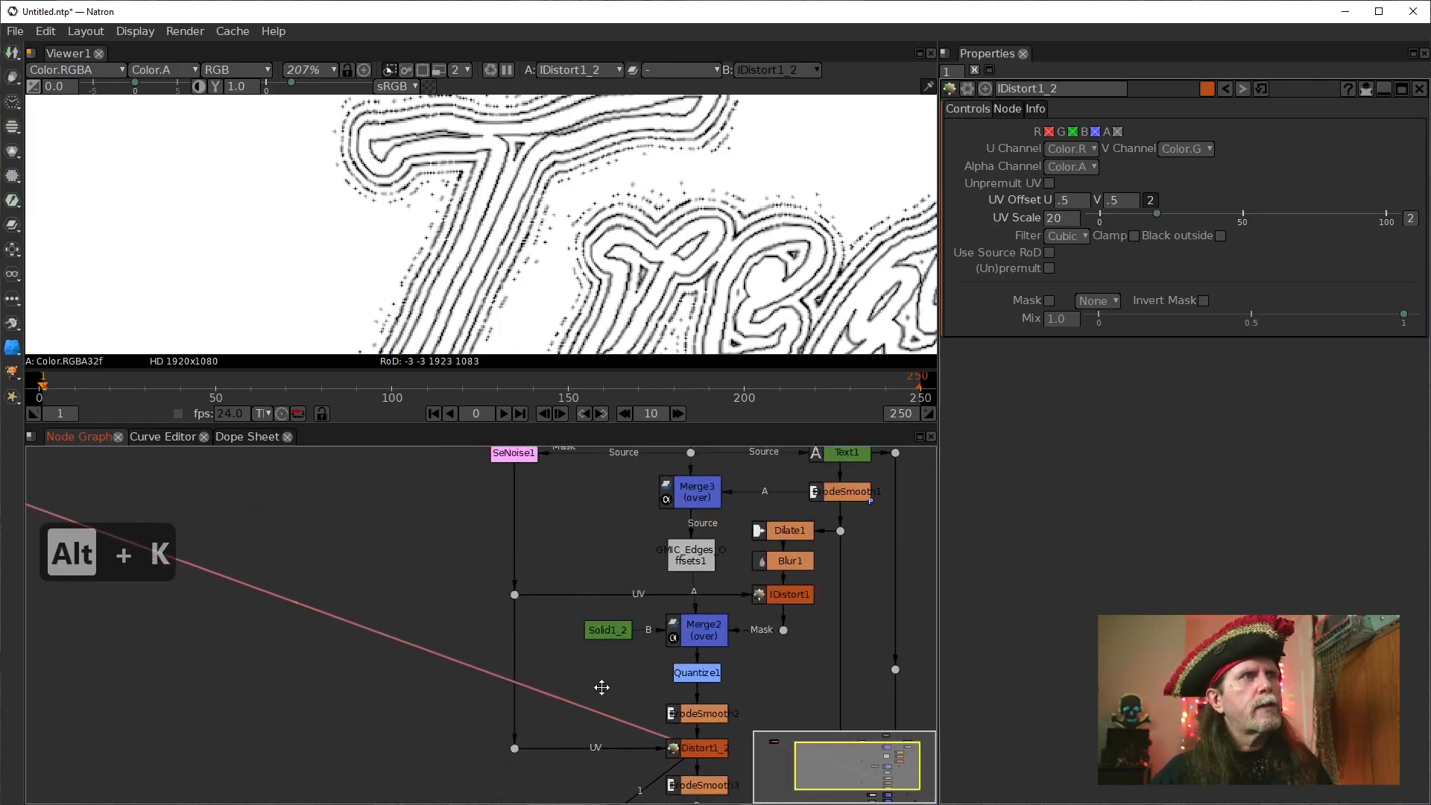
left_click_drag(310, 582, 553, 641)
scroll(553, 641, "up", 5)
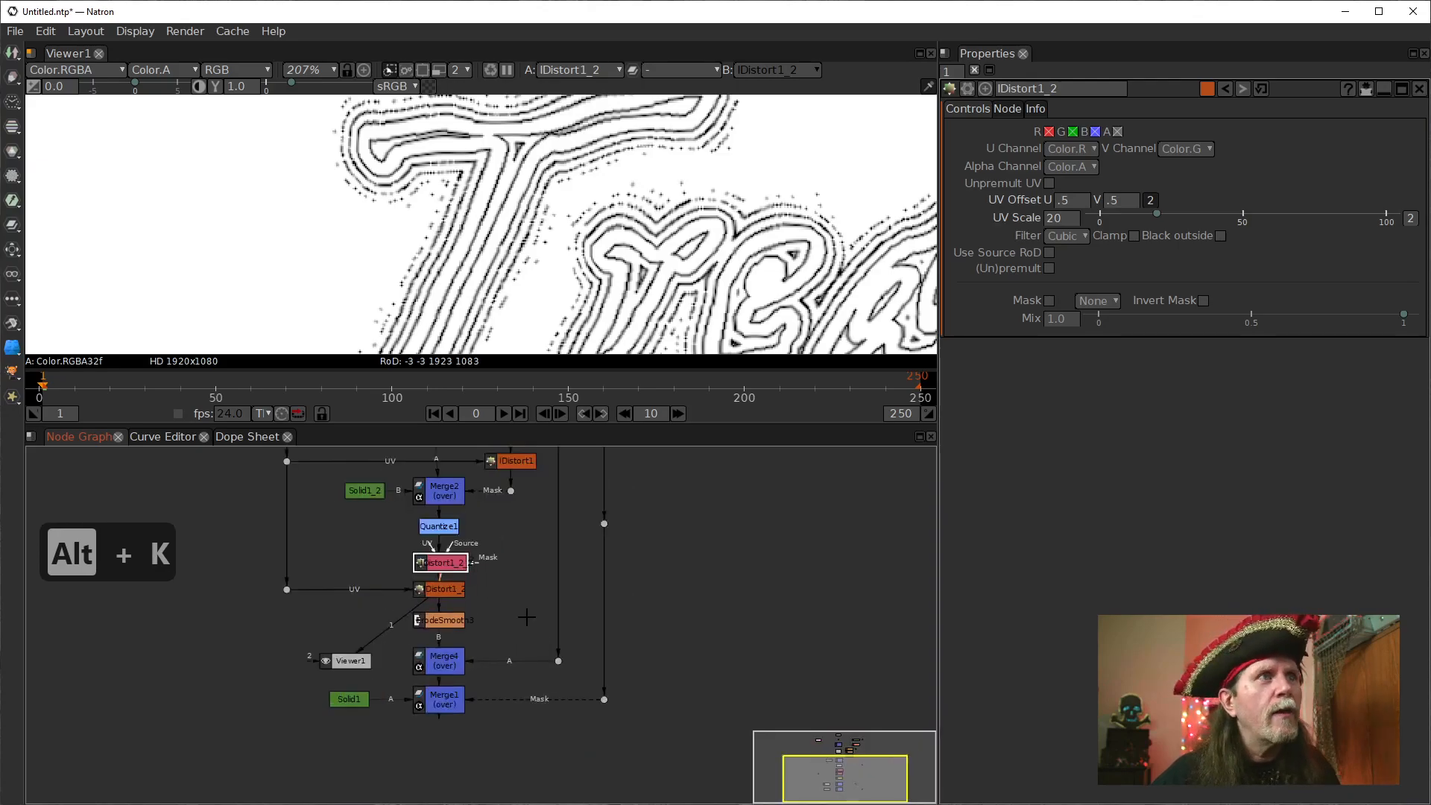
left_click_drag(413, 520, 581, 553)
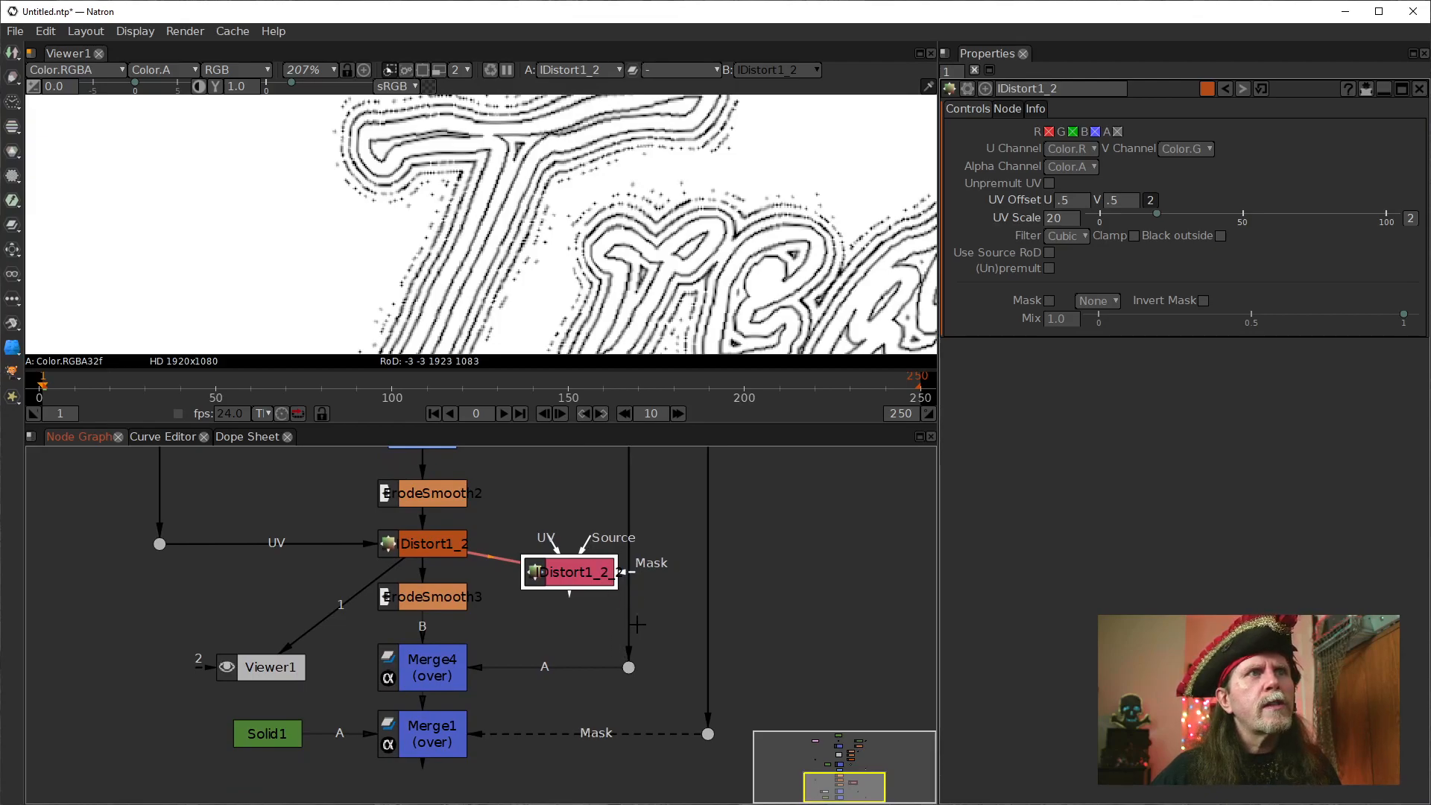
left_click_drag(646, 606, 589, 738)
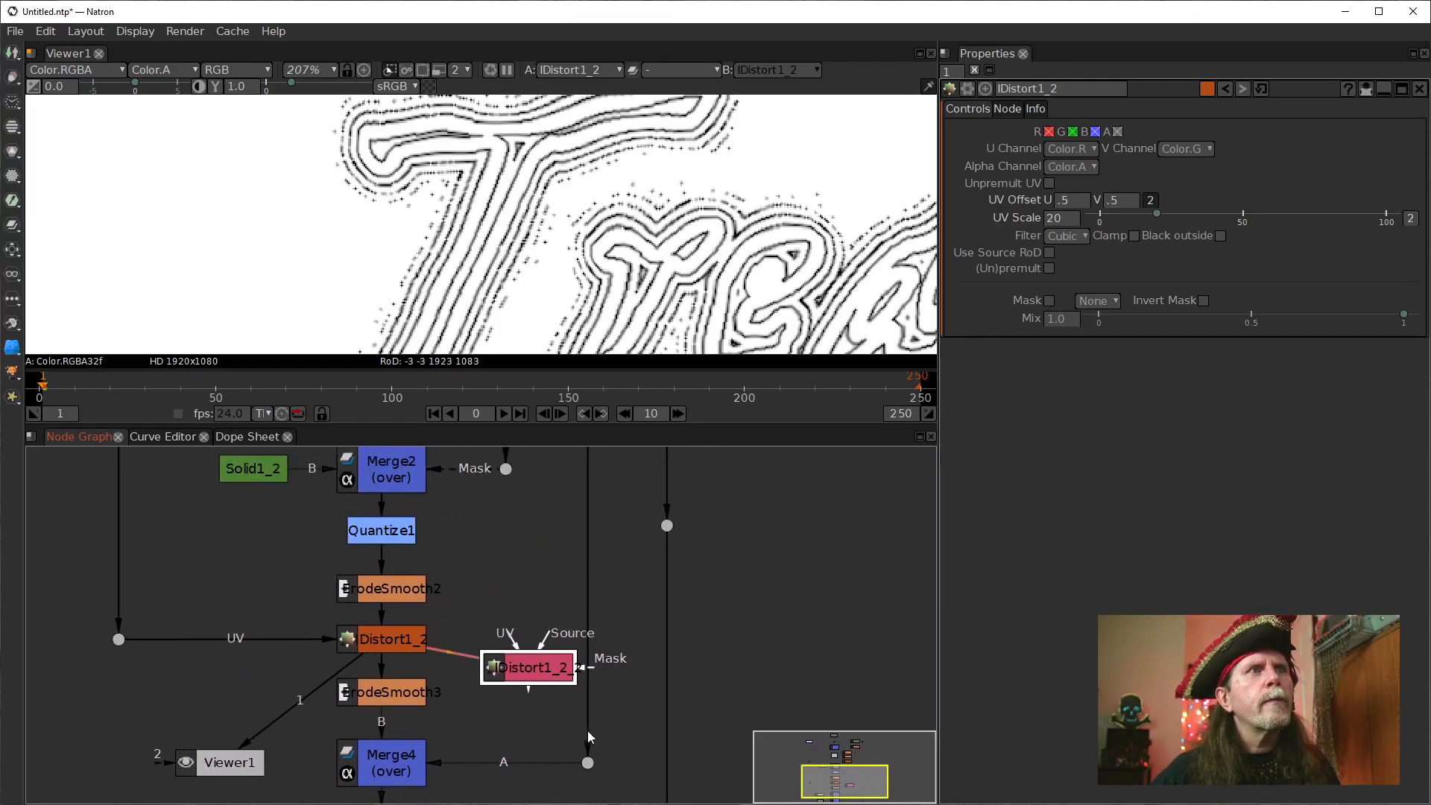
left_click_drag(633, 619, 581, 762)
left_click_drag(503, 798, 536, 468)
left_click_drag(576, 742, 576, 527)
left_click_drag(573, 656, 616, 599)
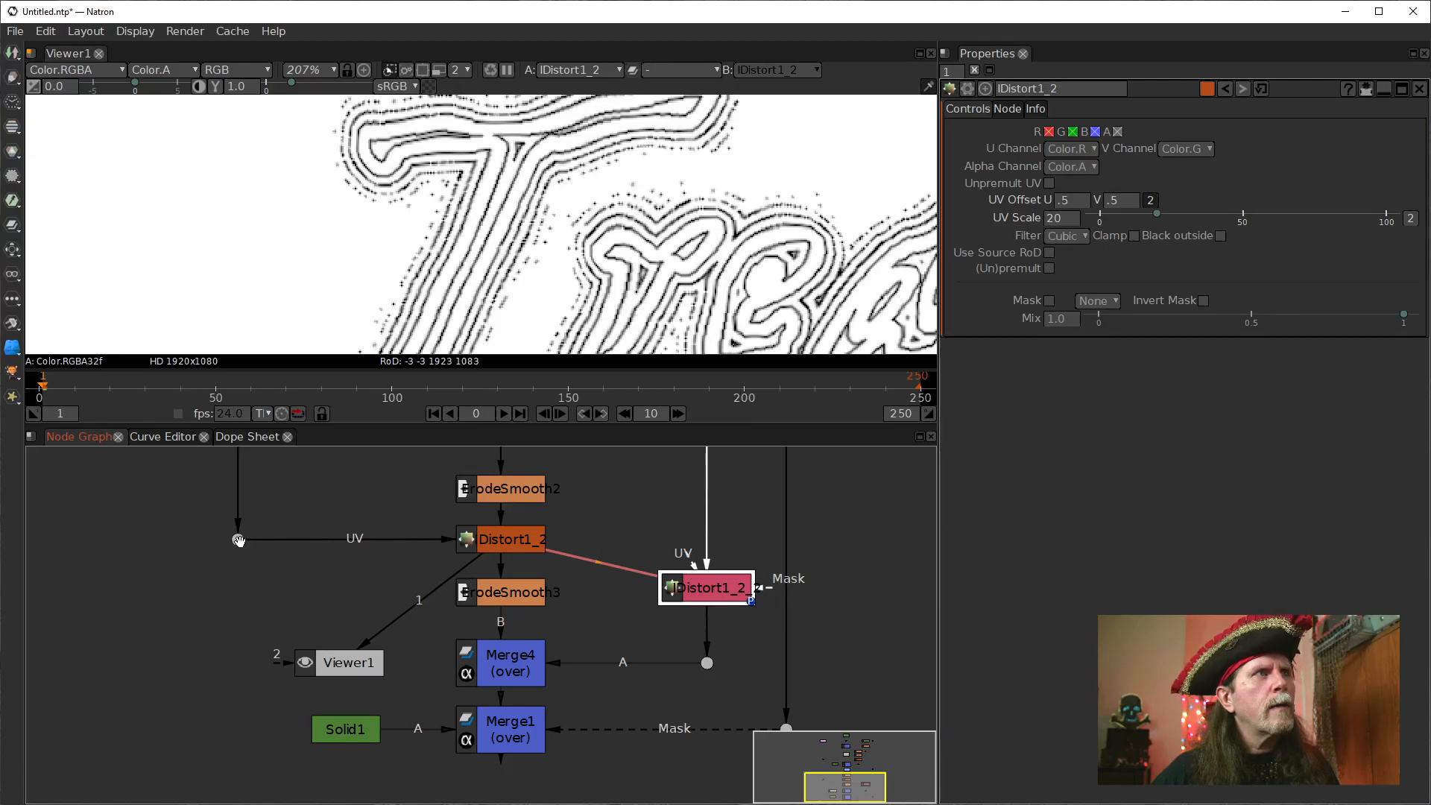
Add a dot below the lowest UV dot and route it level into the cloned IDistort's UV input.
left_click(244, 574)
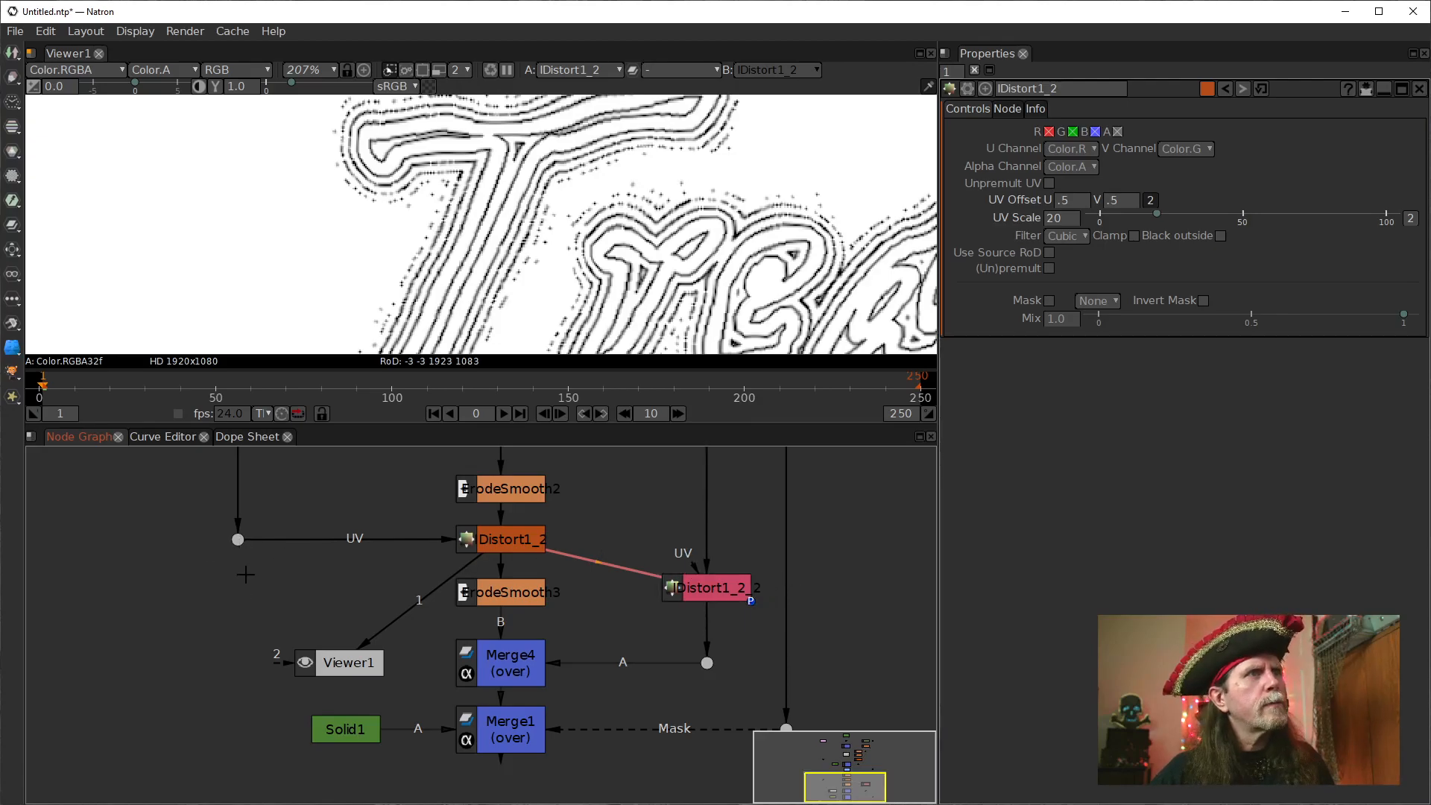
key("period")
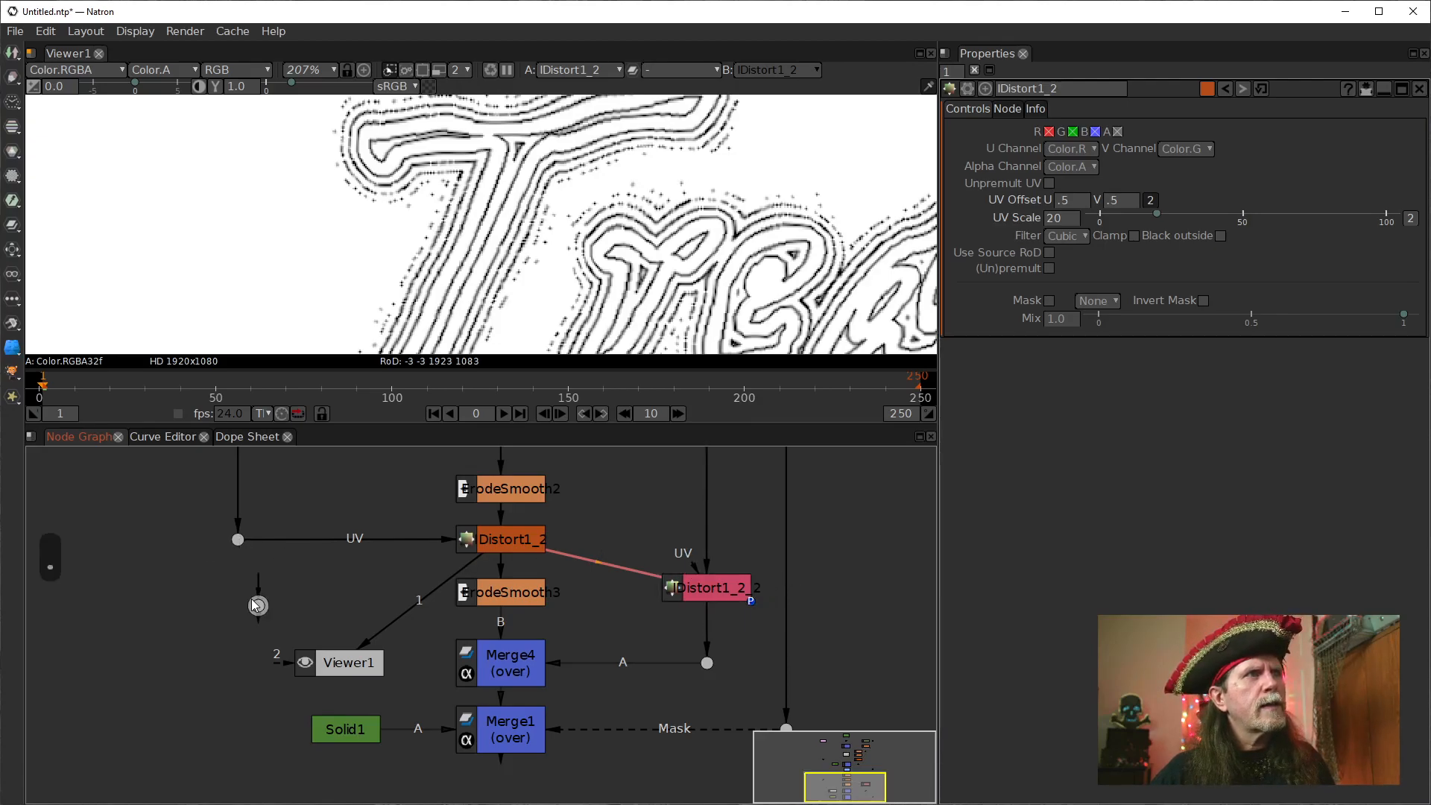
left_click_drag(255, 581, 240, 606)
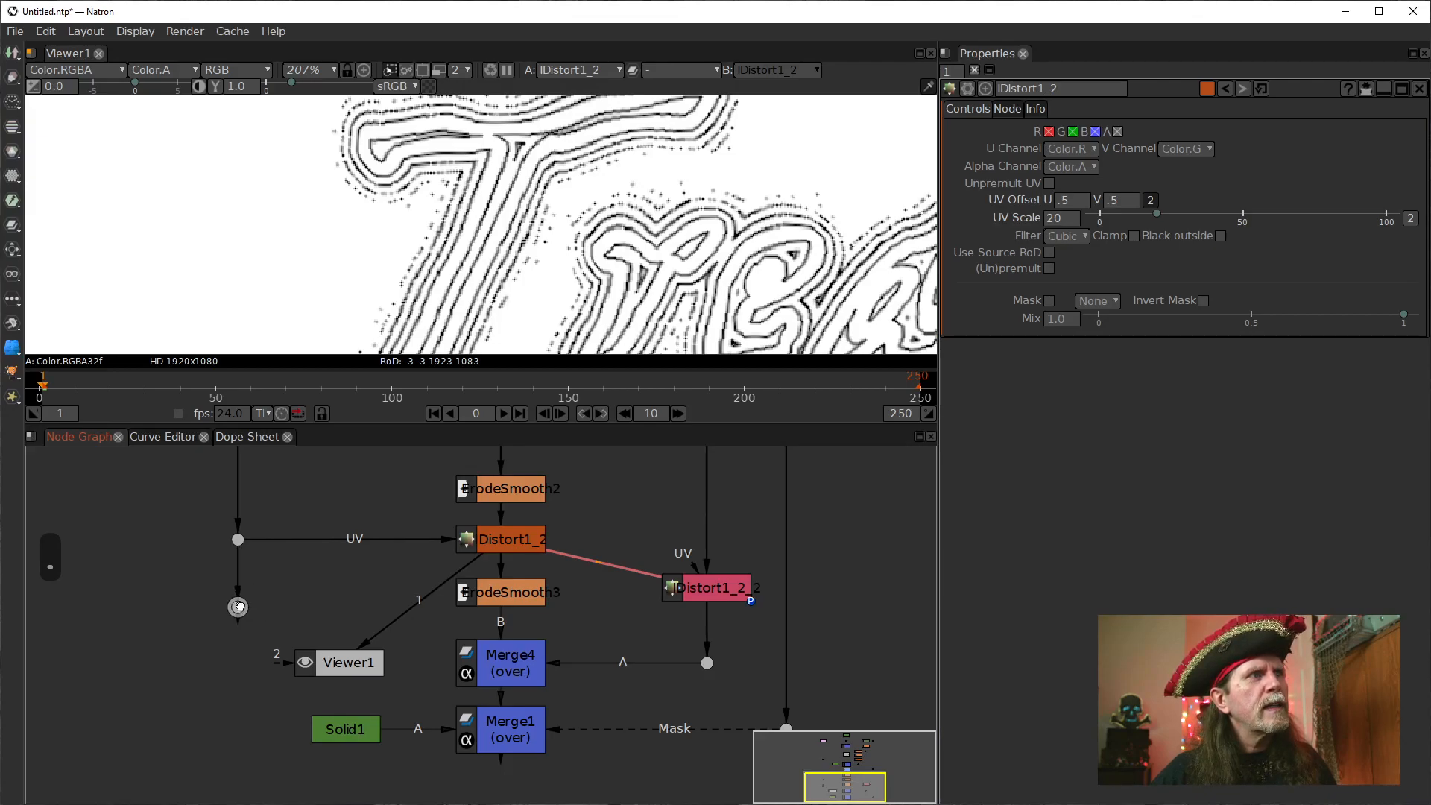
left_click_drag(687, 556, 256, 617)
left_click_drag(733, 597, 728, 625)
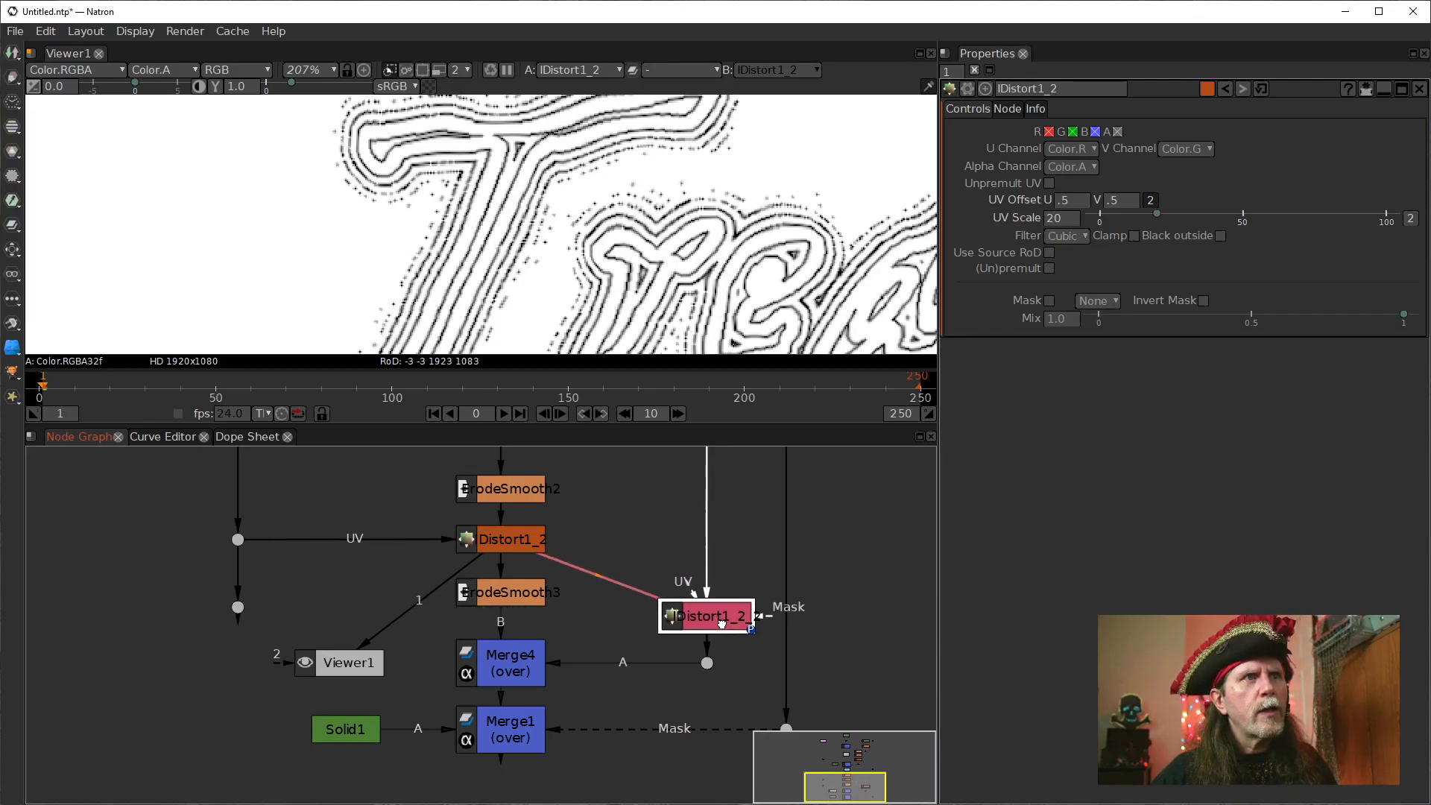
left_click_drag(332, 621, 237, 618)
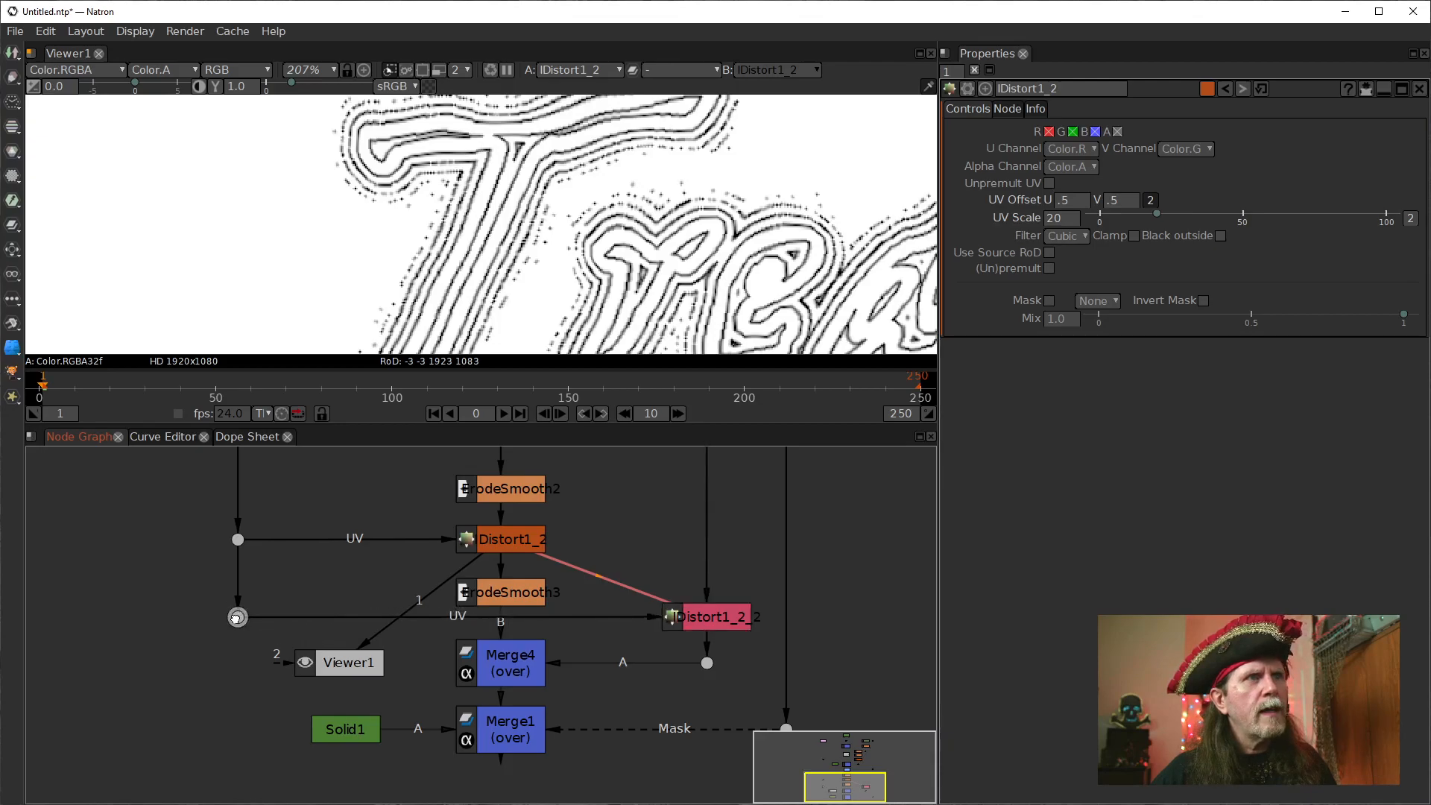
Compare Merge4's output with the cloned IDistort disabled and re-enabled.
left_click_drag(779, 658, 638, 610)
left_click(549, 601)
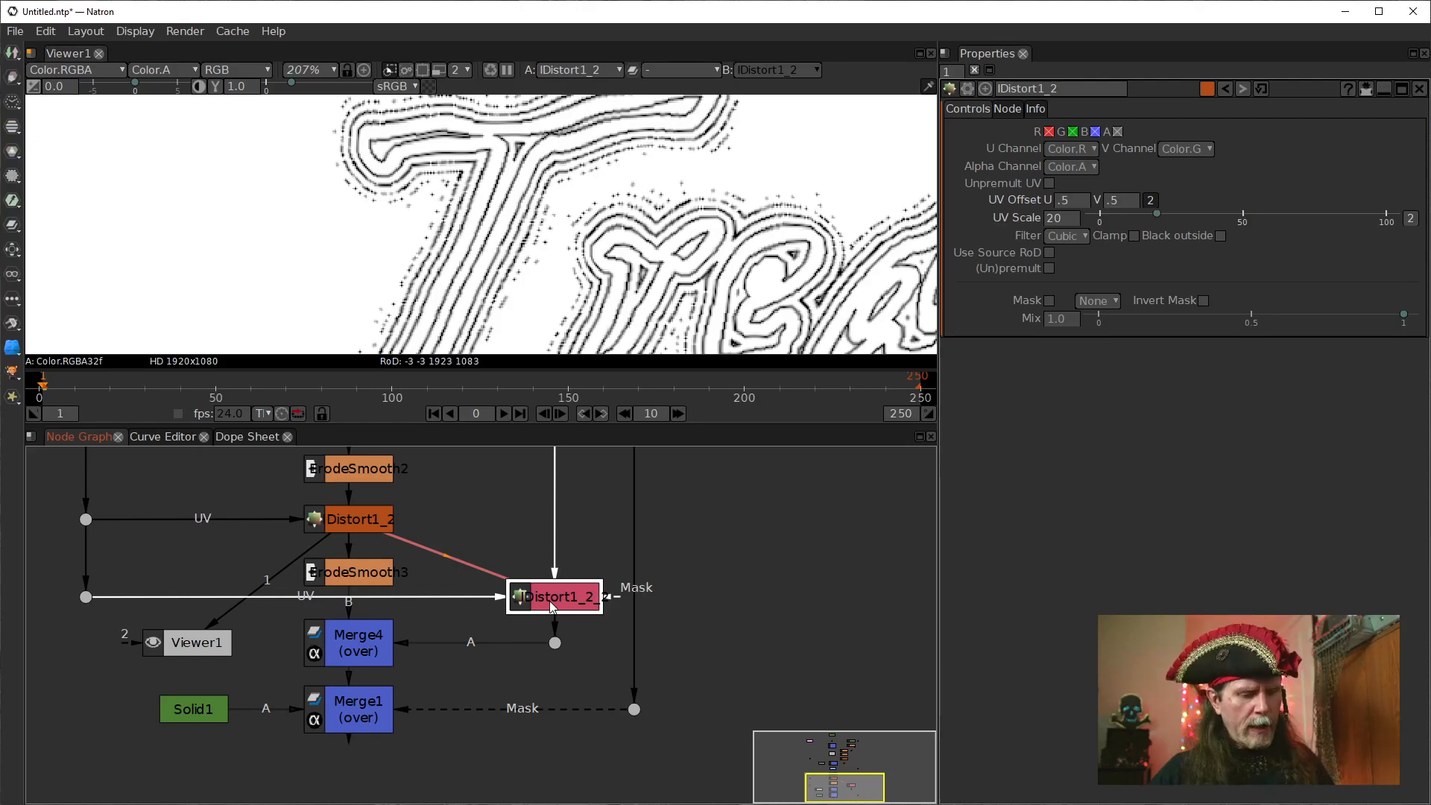
key("d")
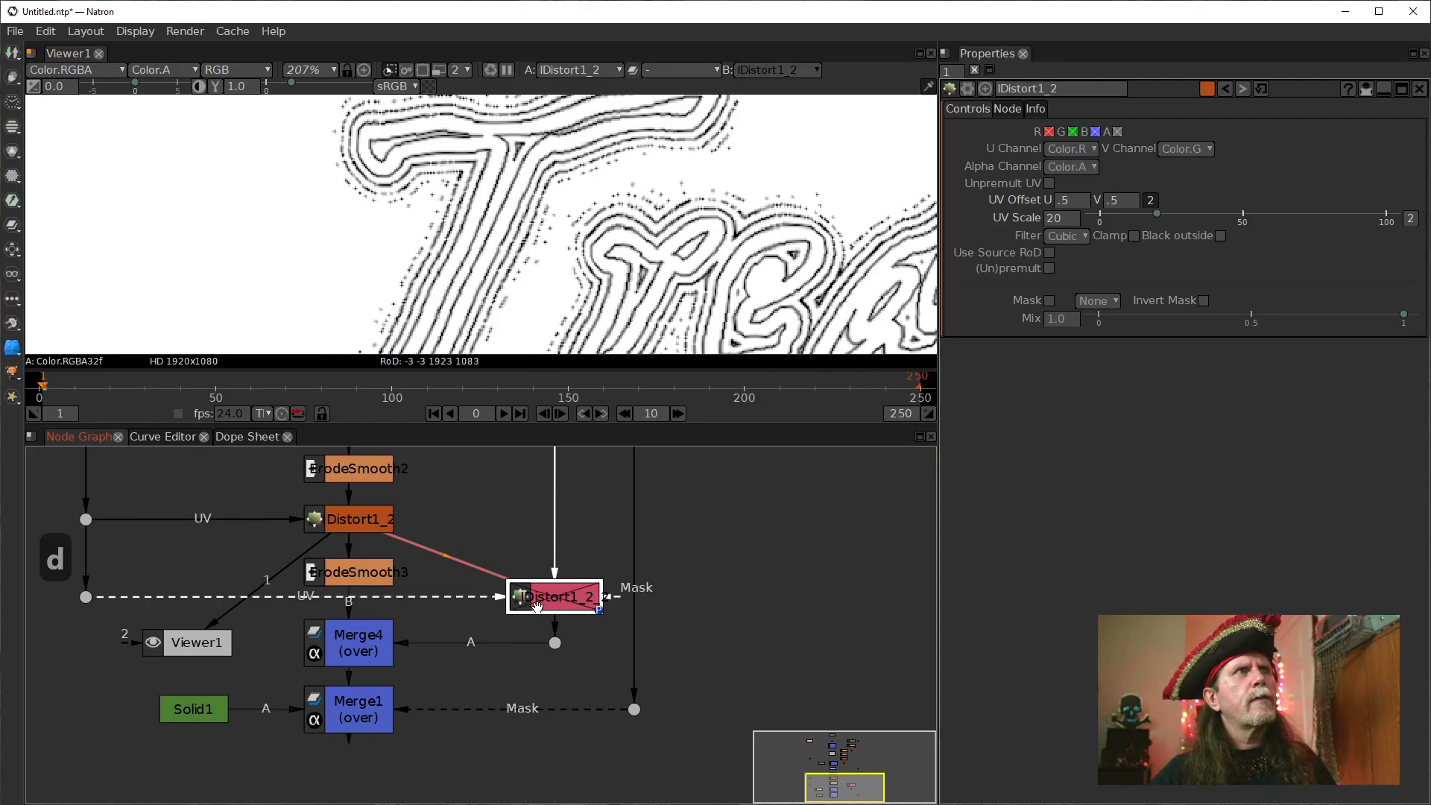
left_click(350, 645)
key("1")
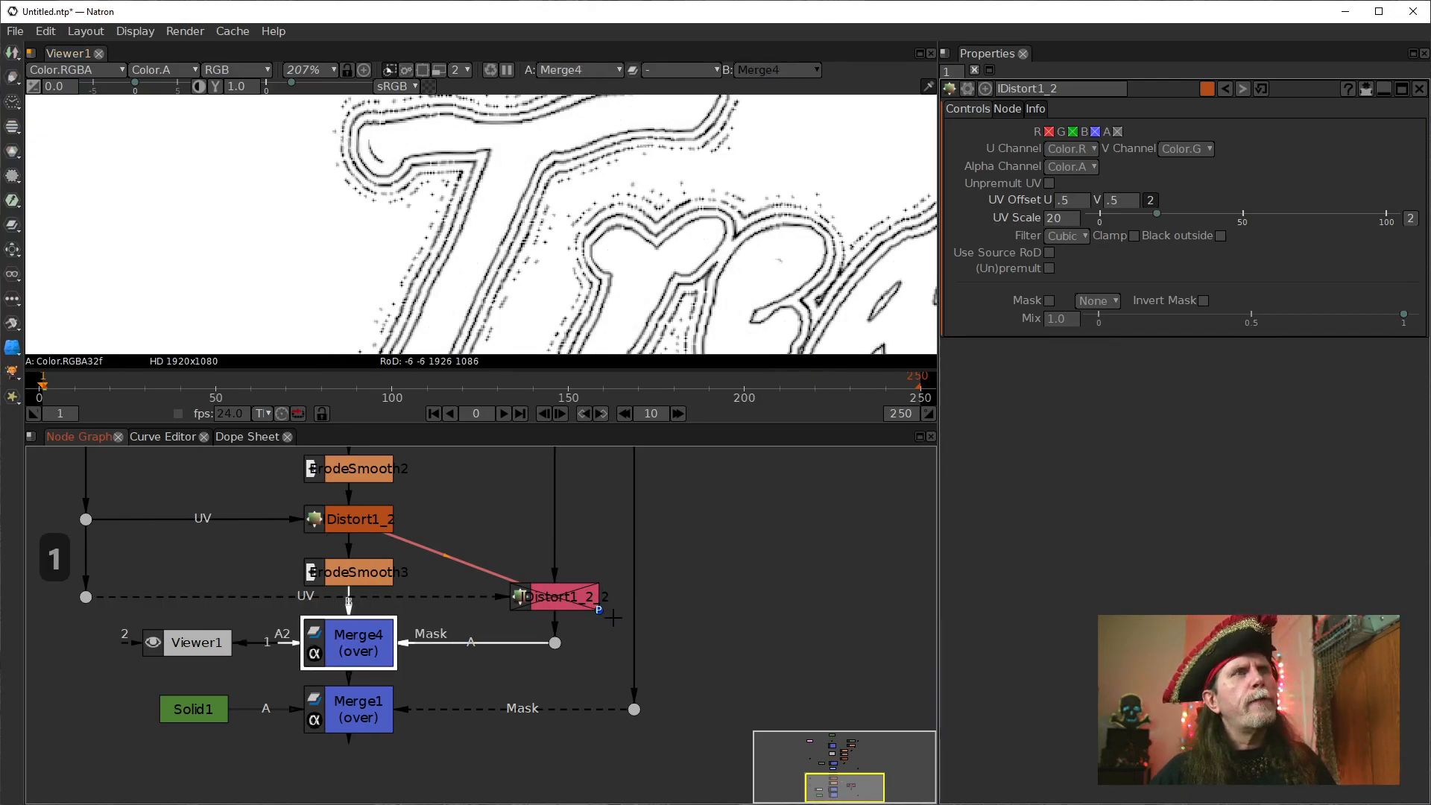
left_click(567, 606)
key("d")
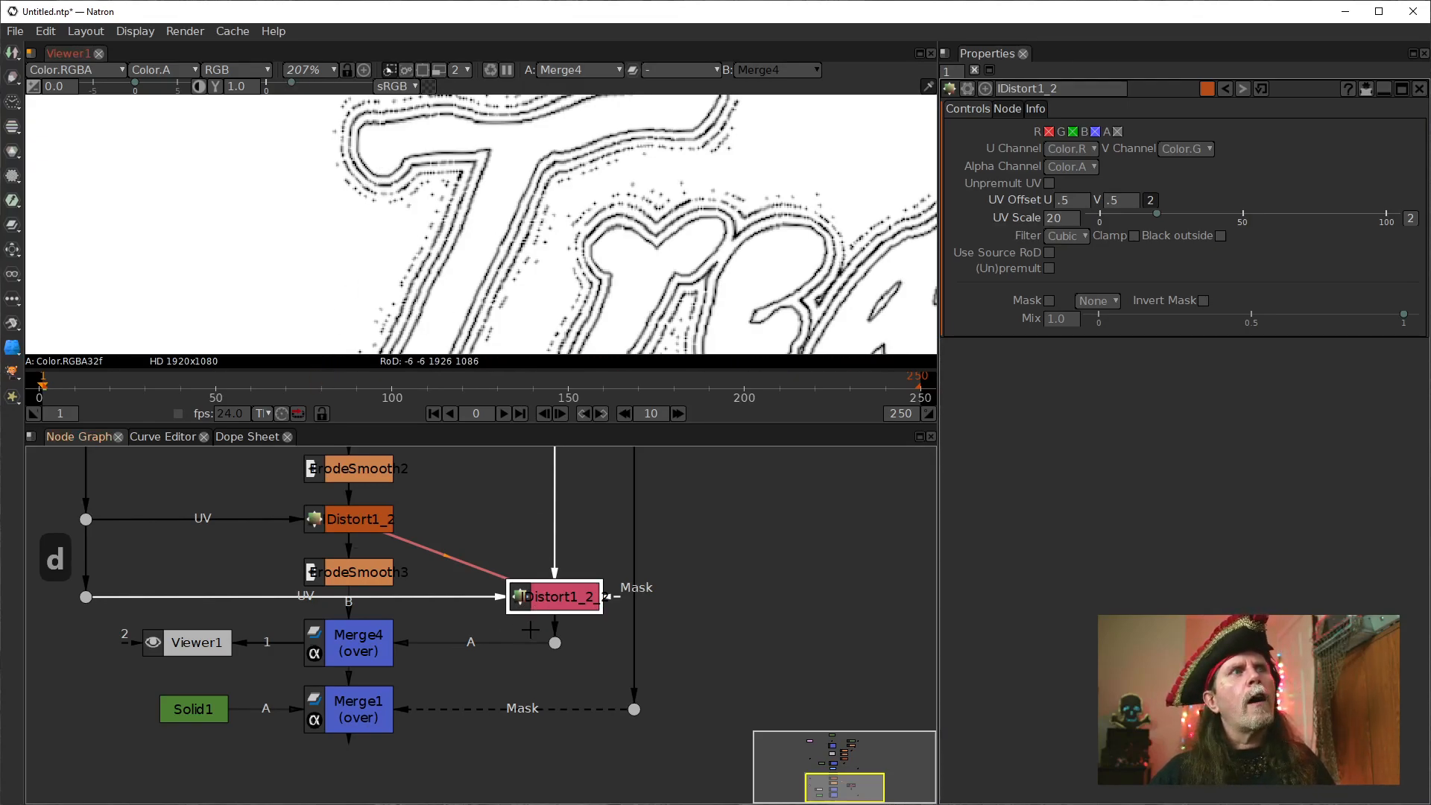
View the cloned IDistort's lettering output with its effect toggled off and on, and return the viewer to Merge4.
key("1")
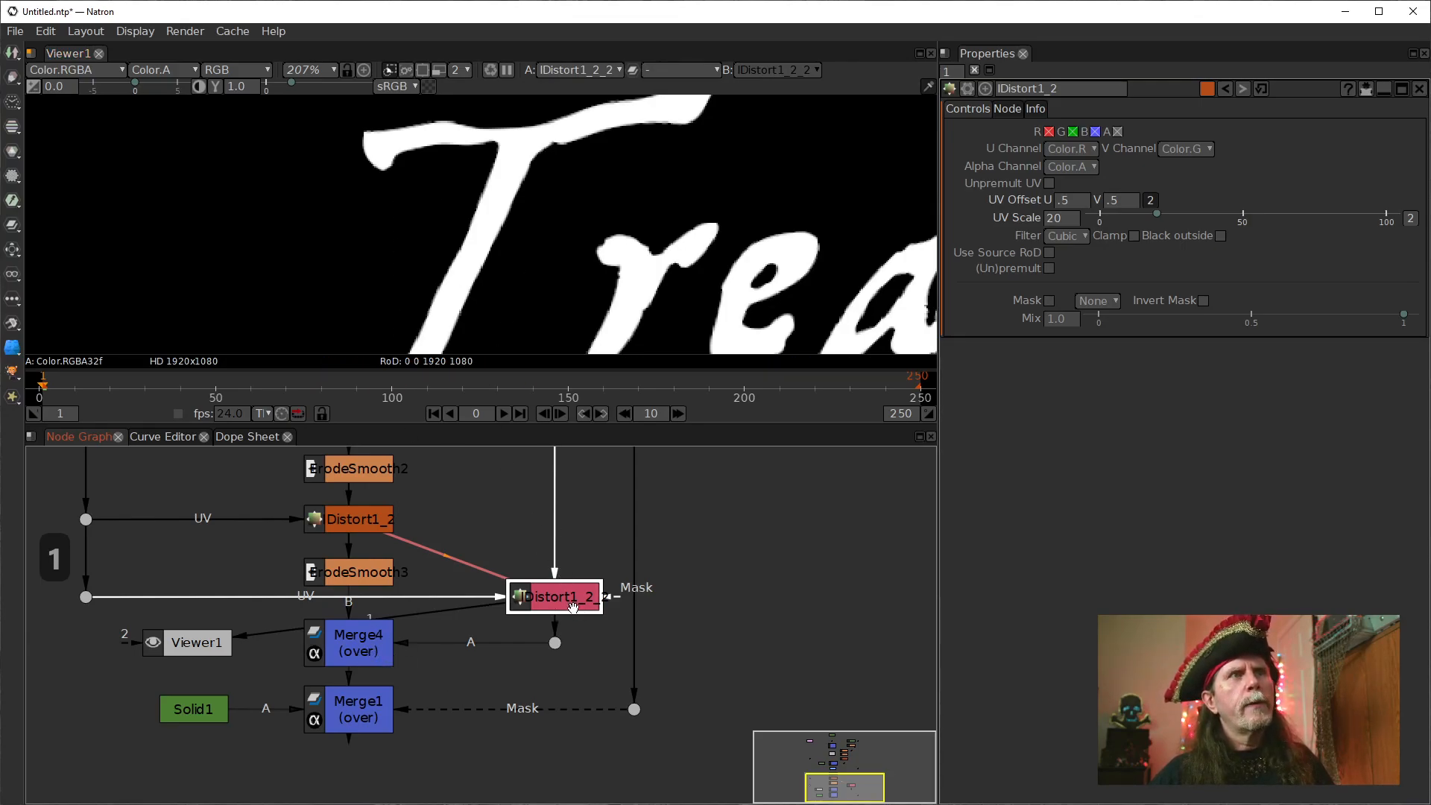
key("d")
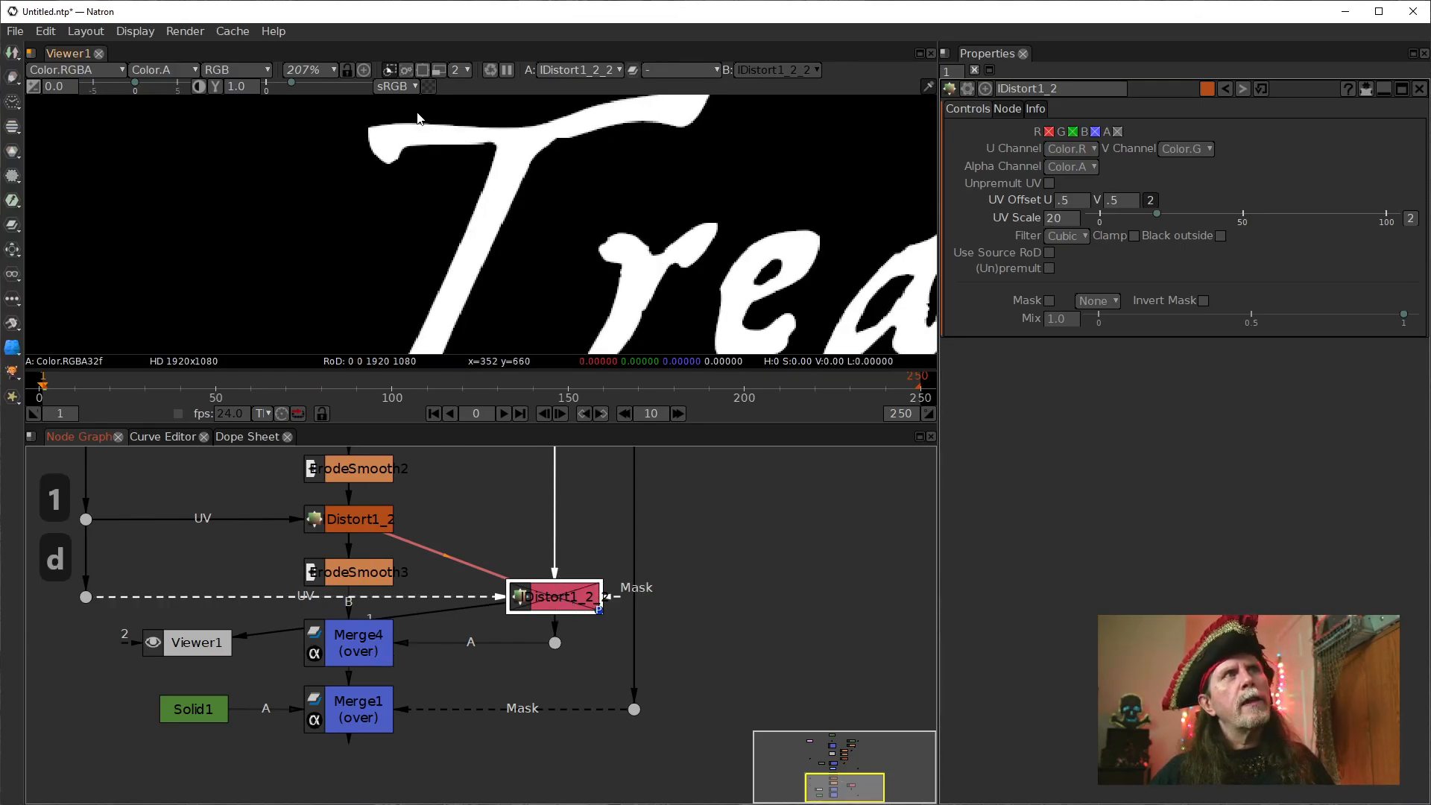
key("d")
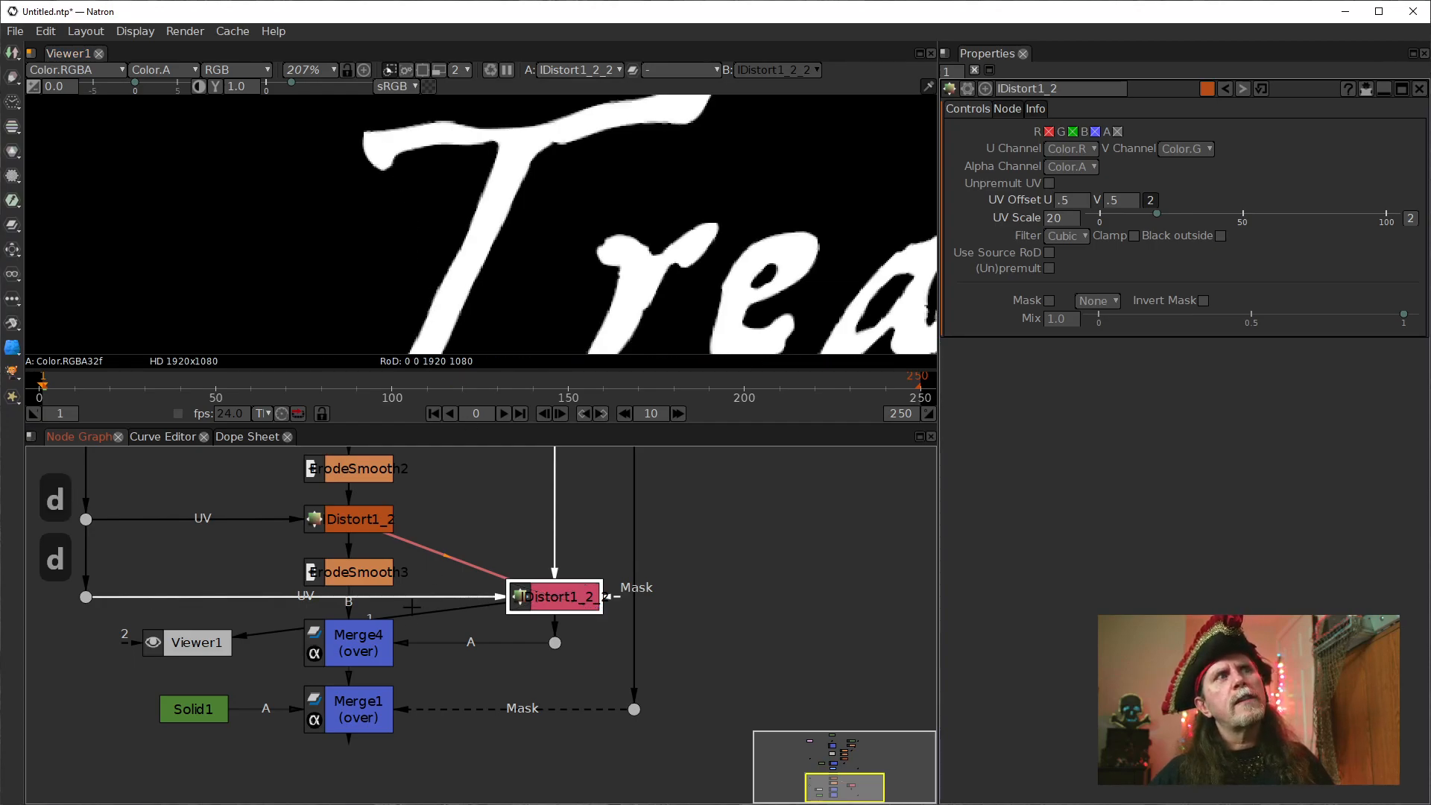
left_click(362, 651)
key("1")
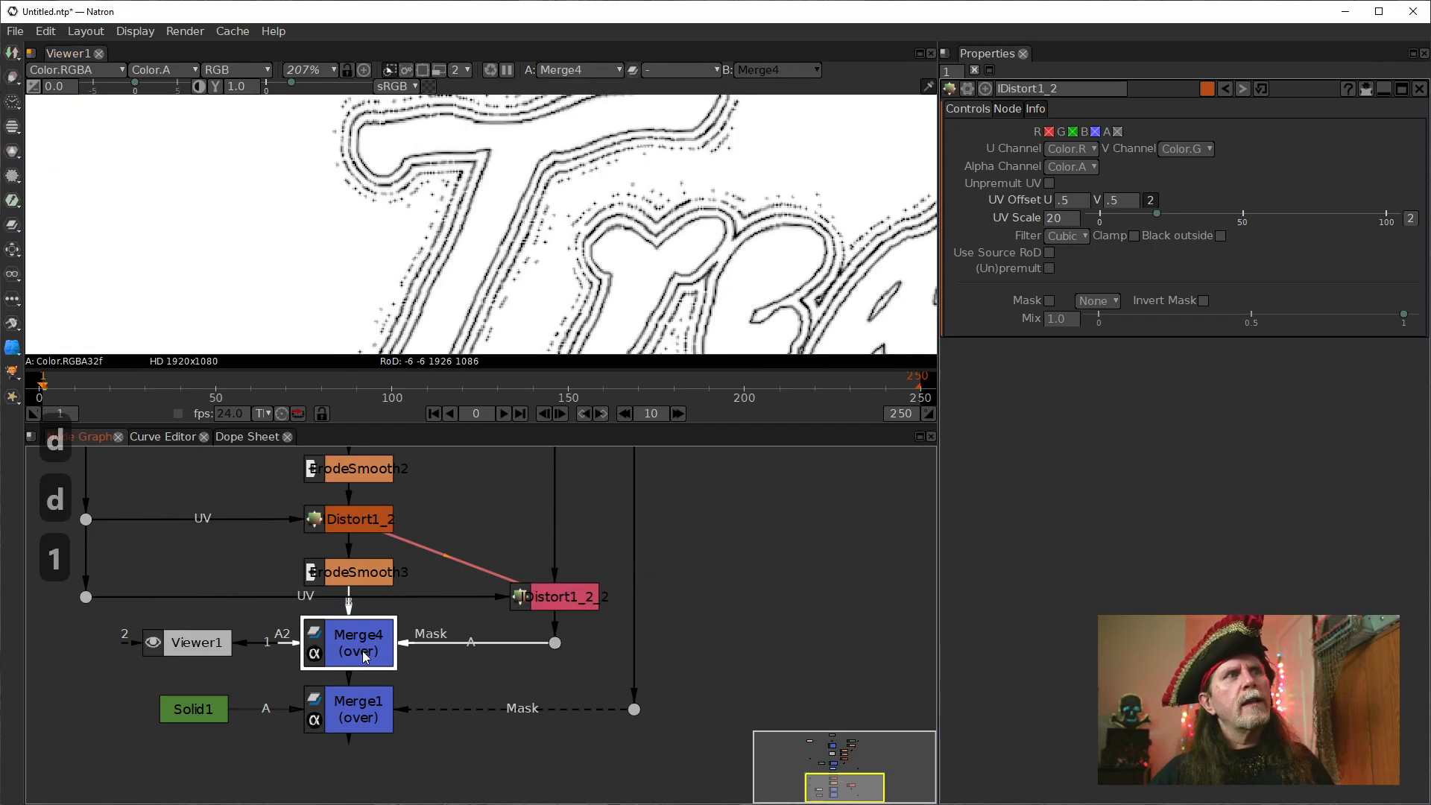
Set Merge4's blending operation to difference.
left_click(576, 609)
double_click(363, 634)
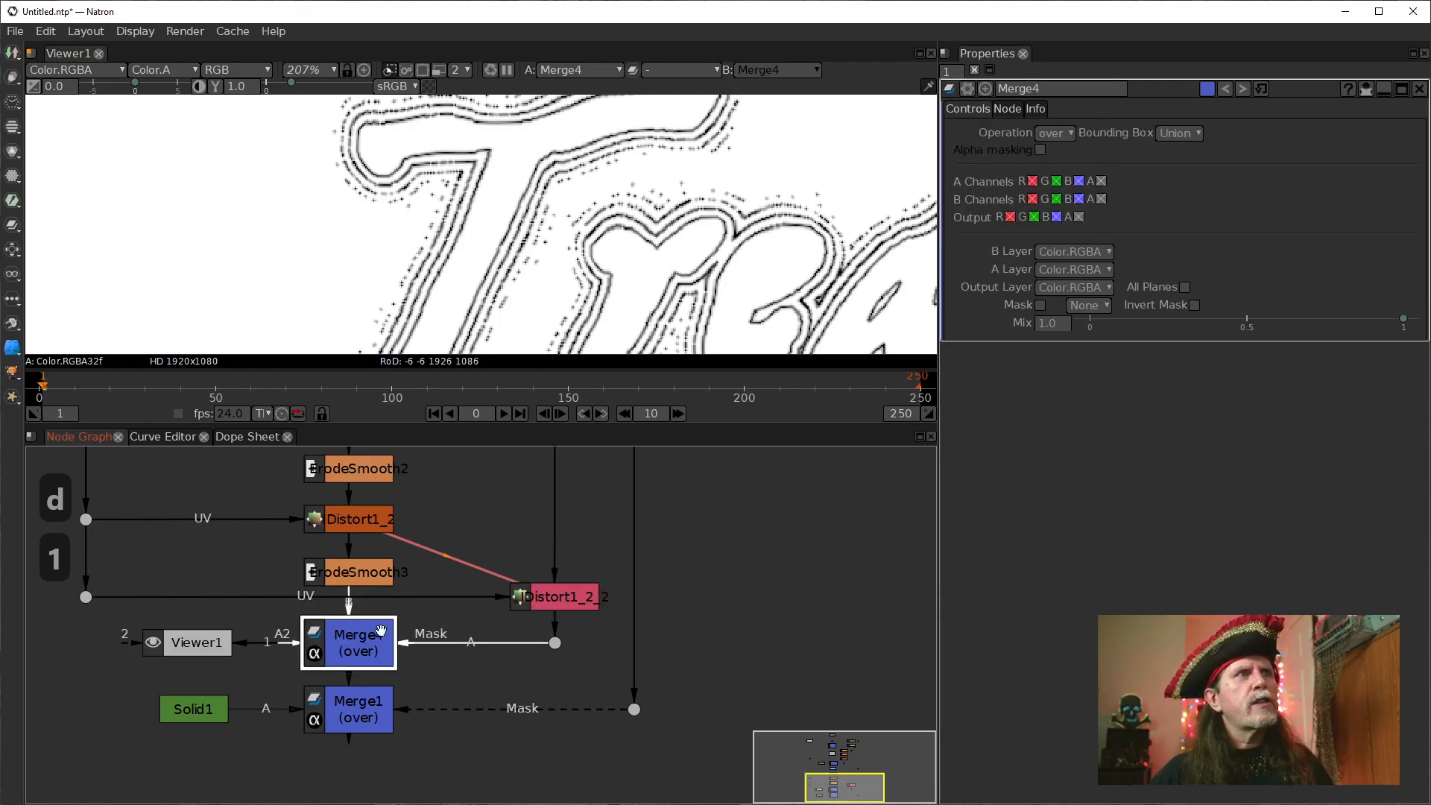
left_click(1056, 133)
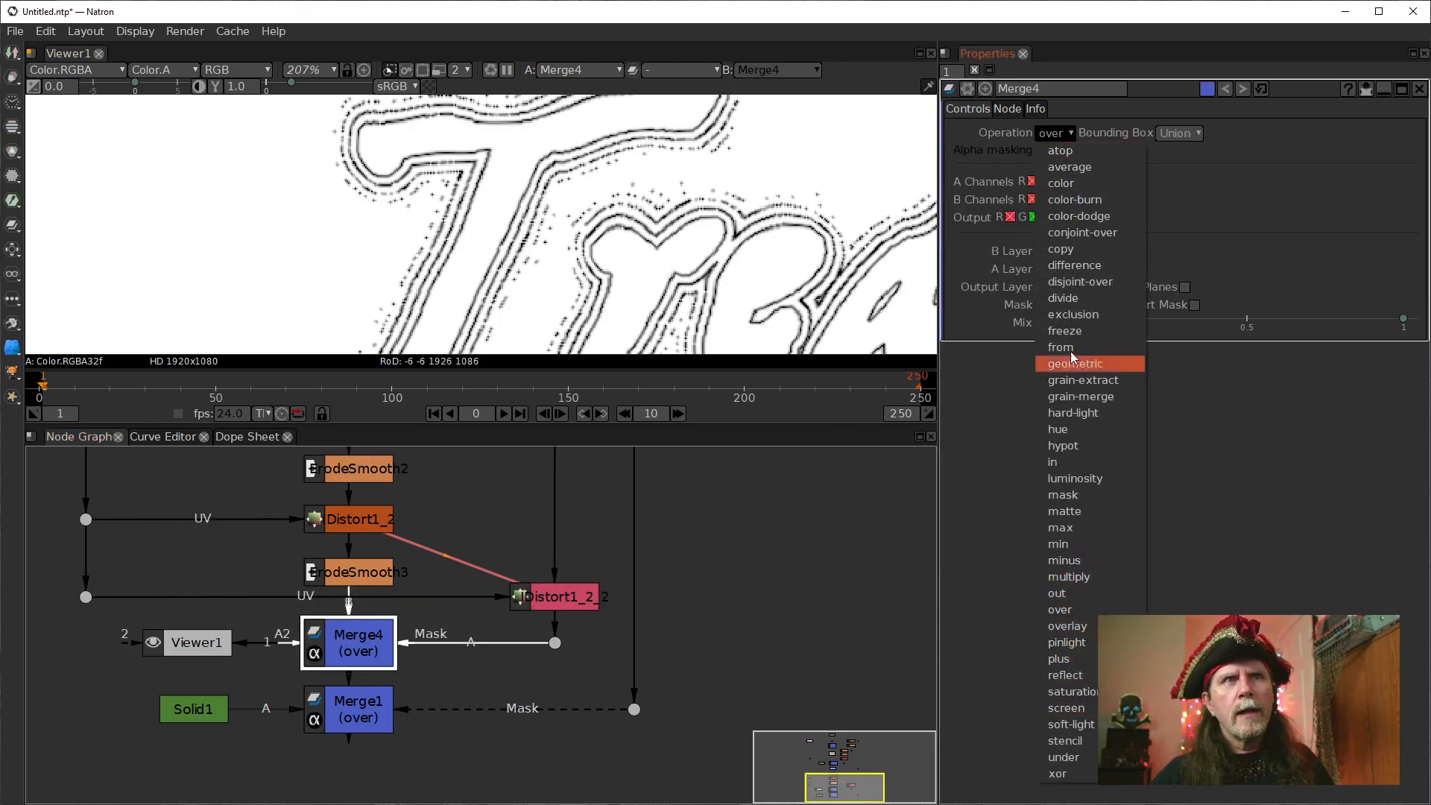
left_click(1067, 265)
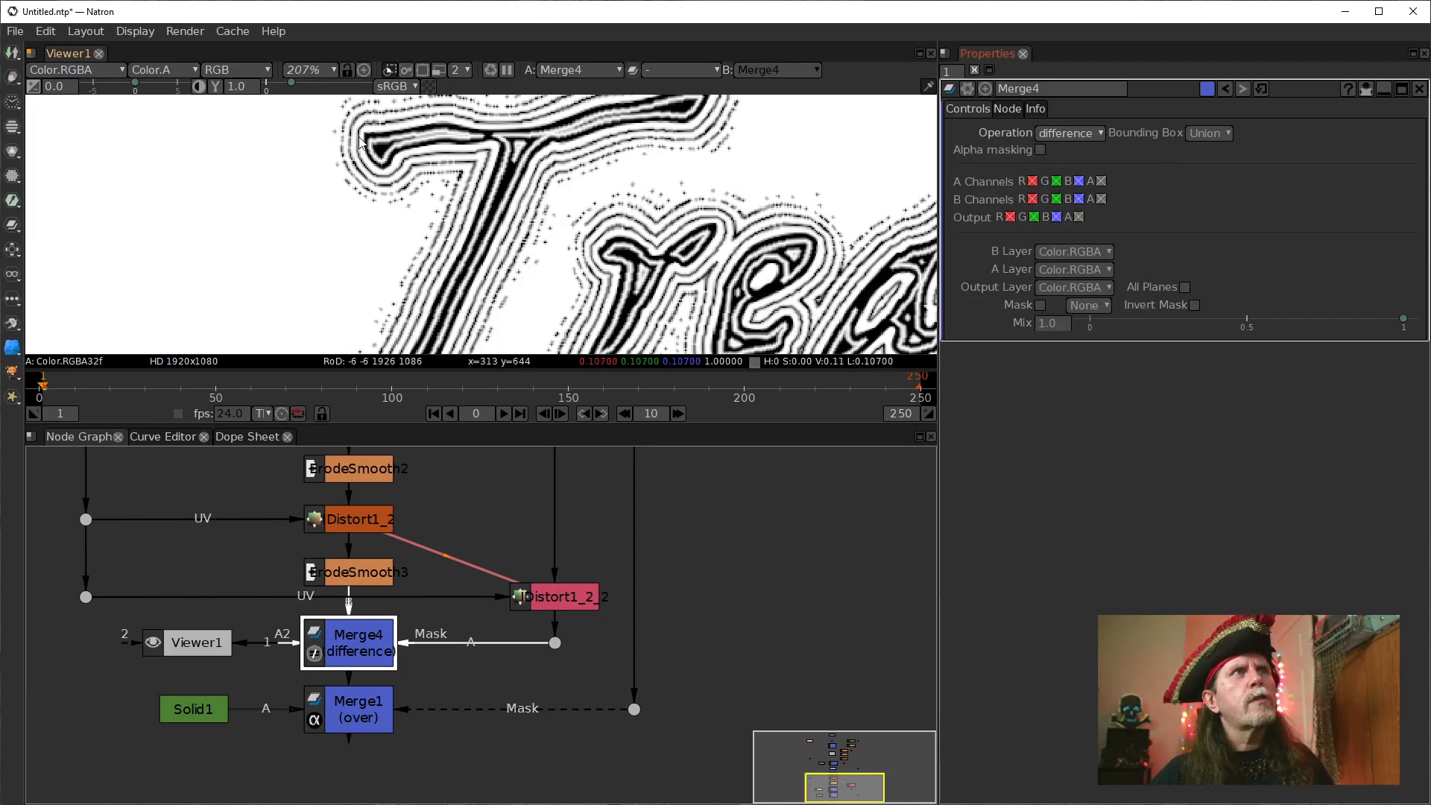
Disable the cloned IDistort to examine the difference result closely at the T's edge, and open the clone's properties.
left_click(565, 604)
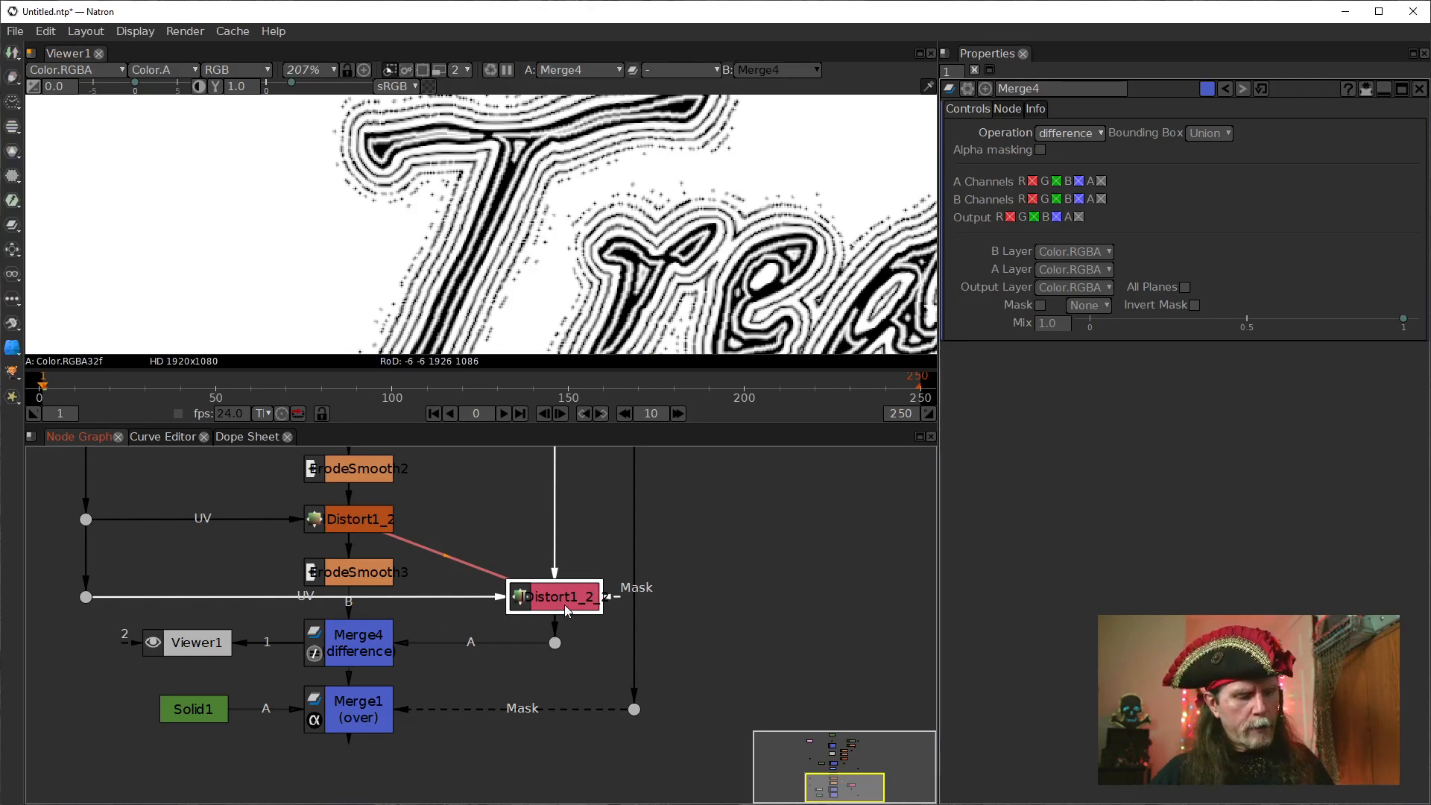
key("d")
scroll(395, 254, "up", 5)
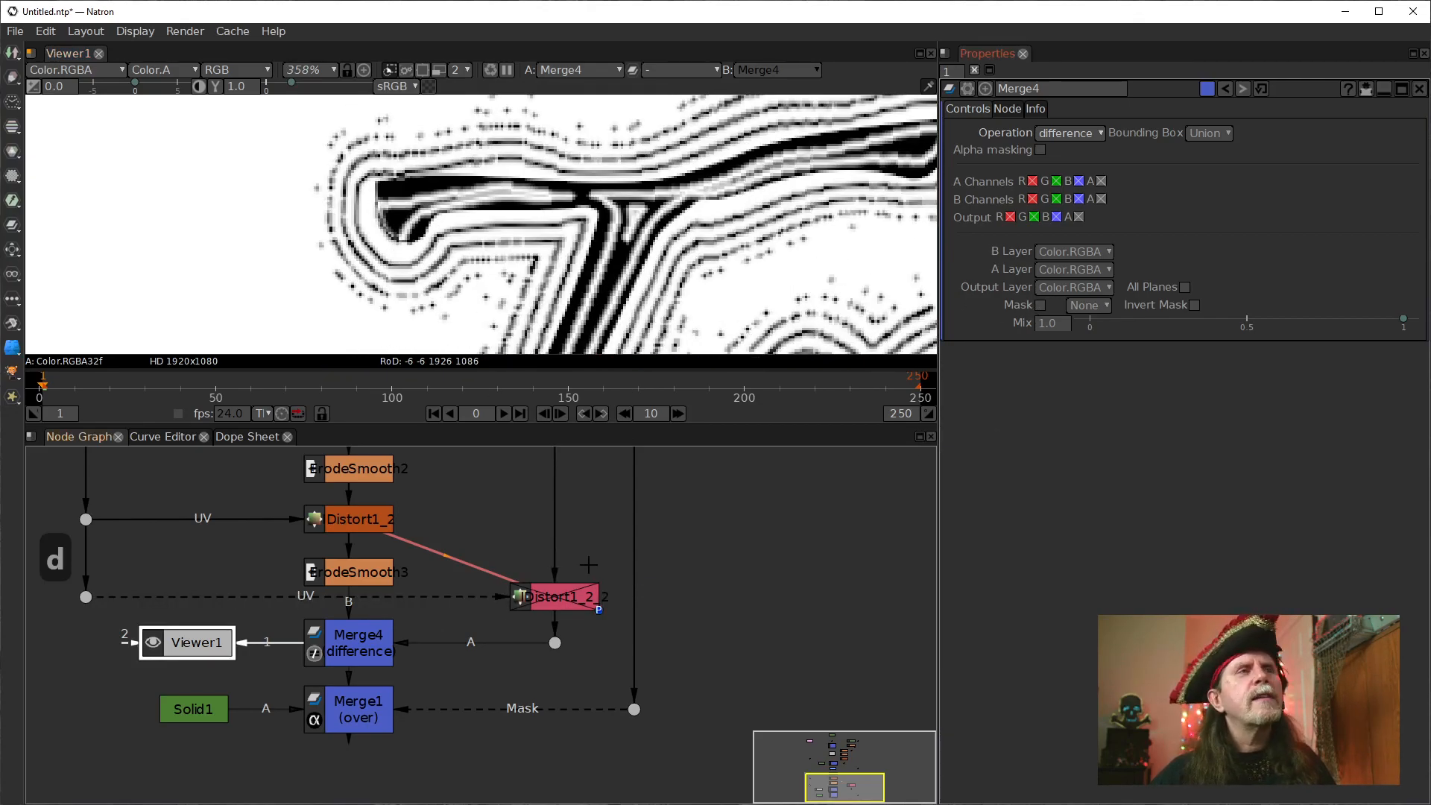
scroll(384, 222, "up", 7)
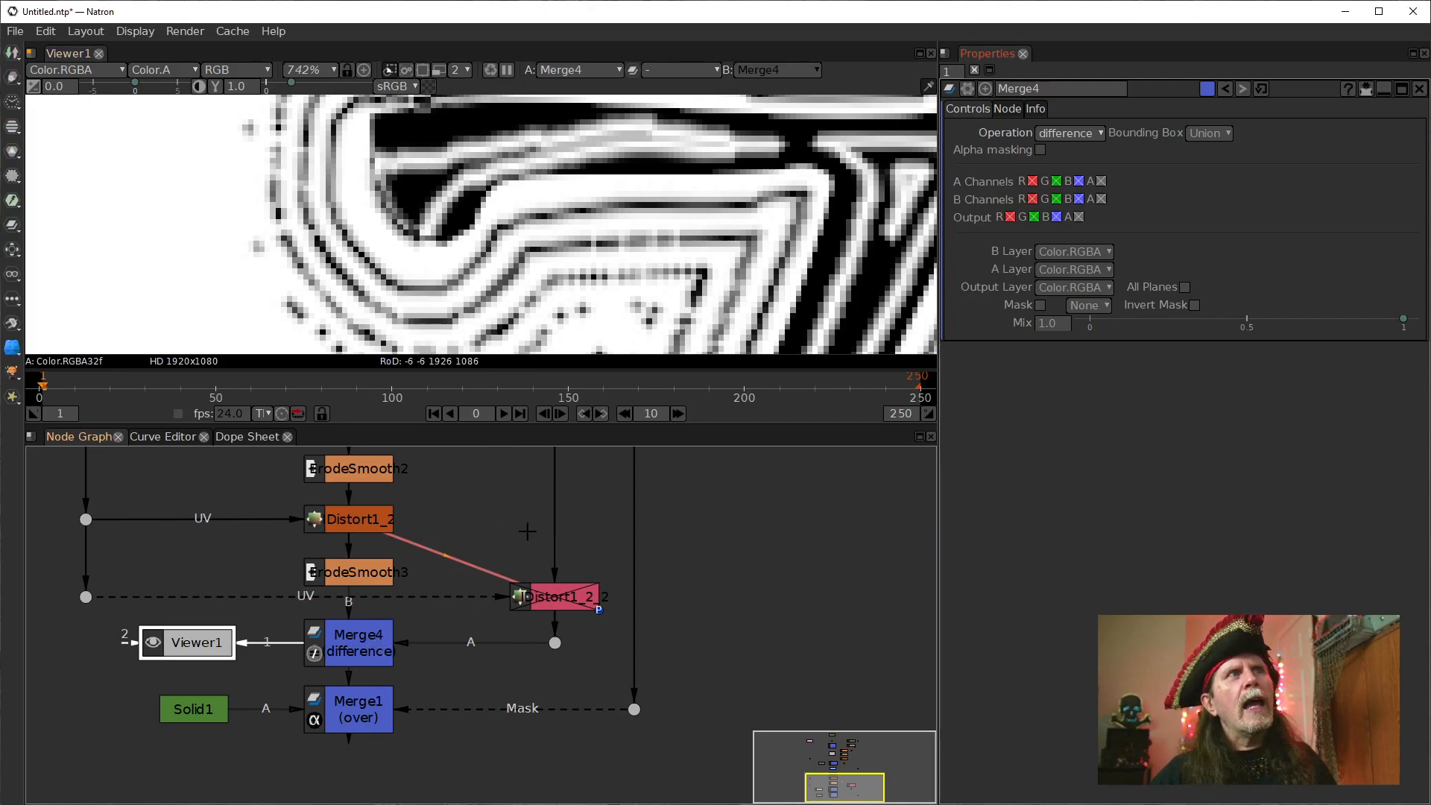
left_click(551, 603)
left_click_drag(691, 530, 636, 668)
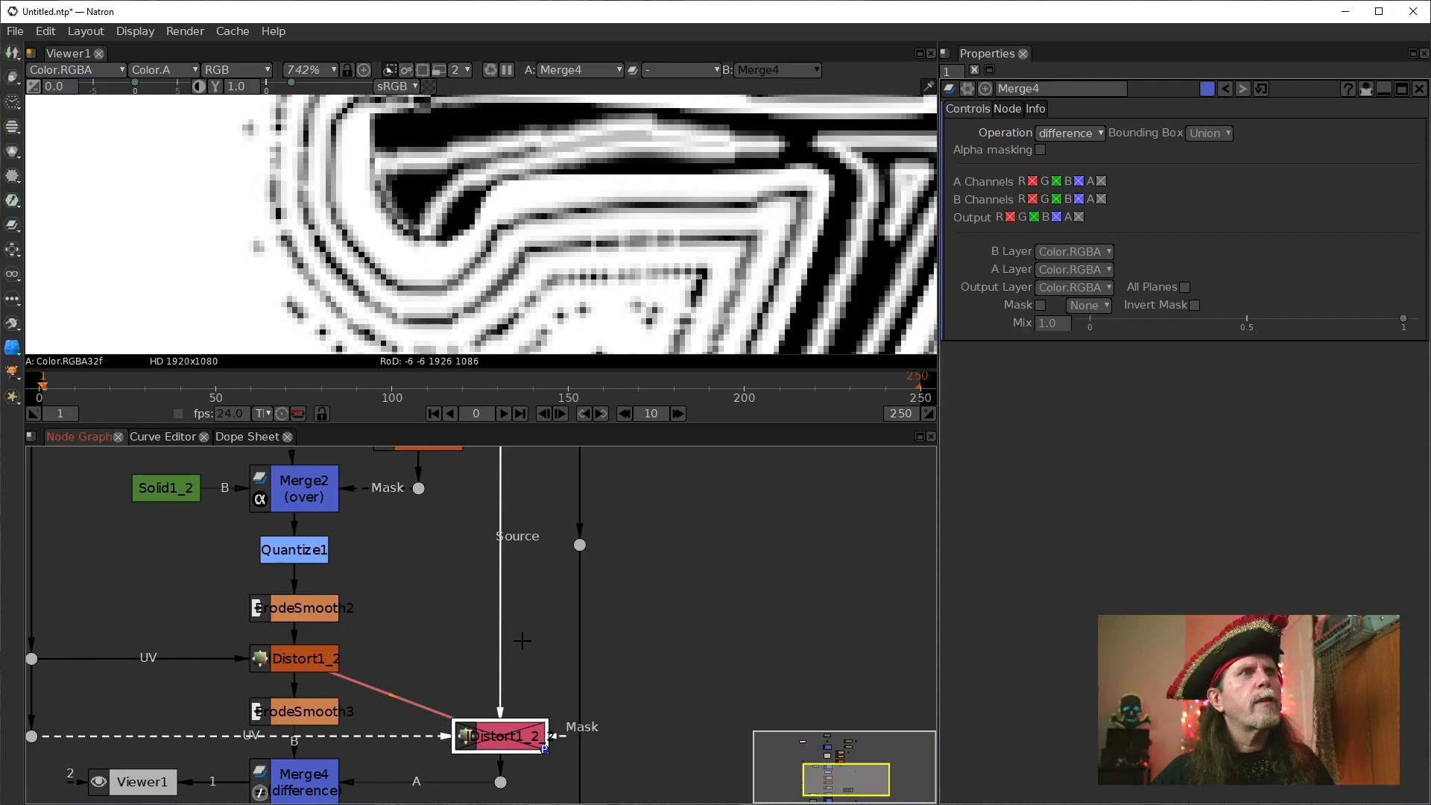
double_click(495, 736)
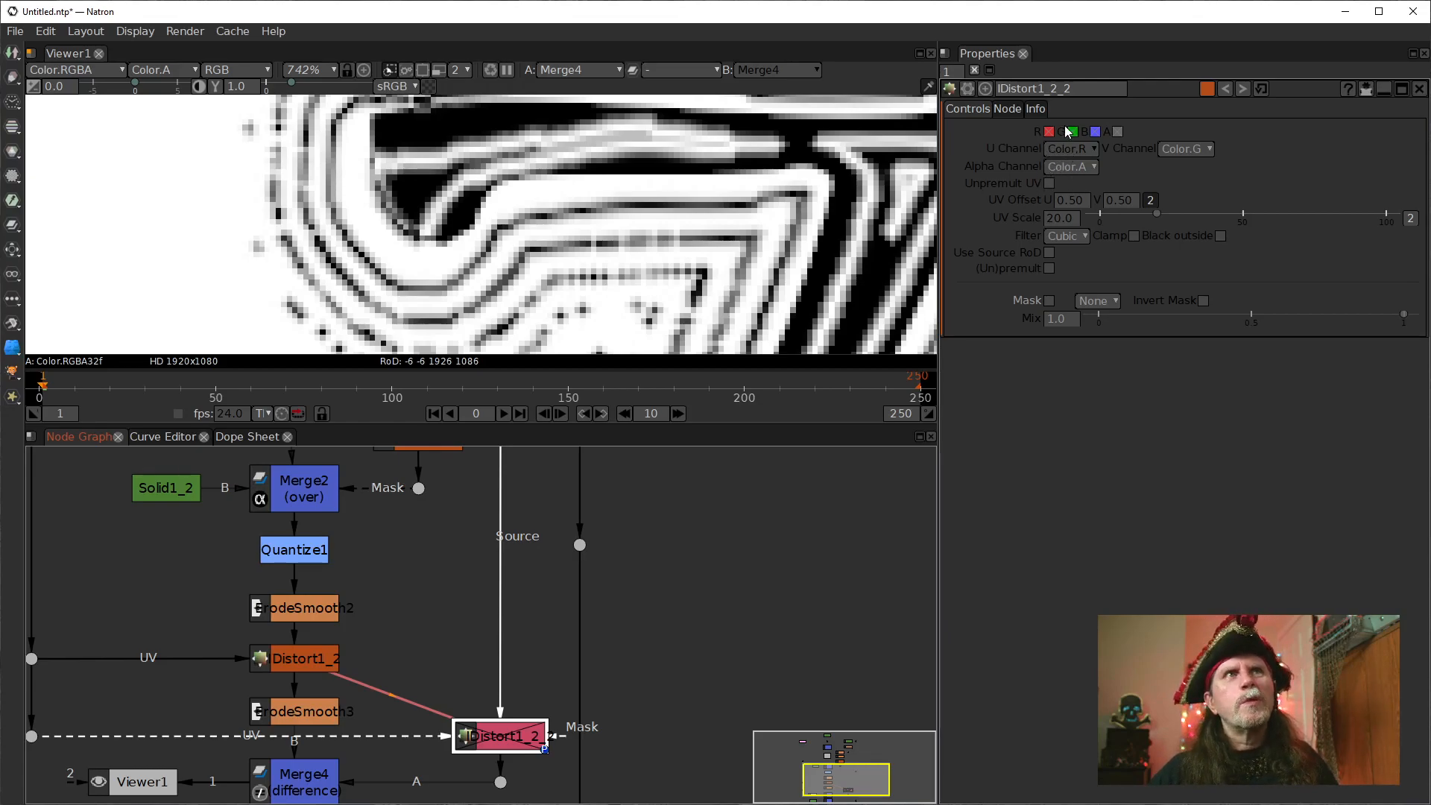
Add a dot to the lettering connection above the cloned IDistort and insert a Shuffle node directly below that dot.
left_click_drag(546, 638, 569, 786)
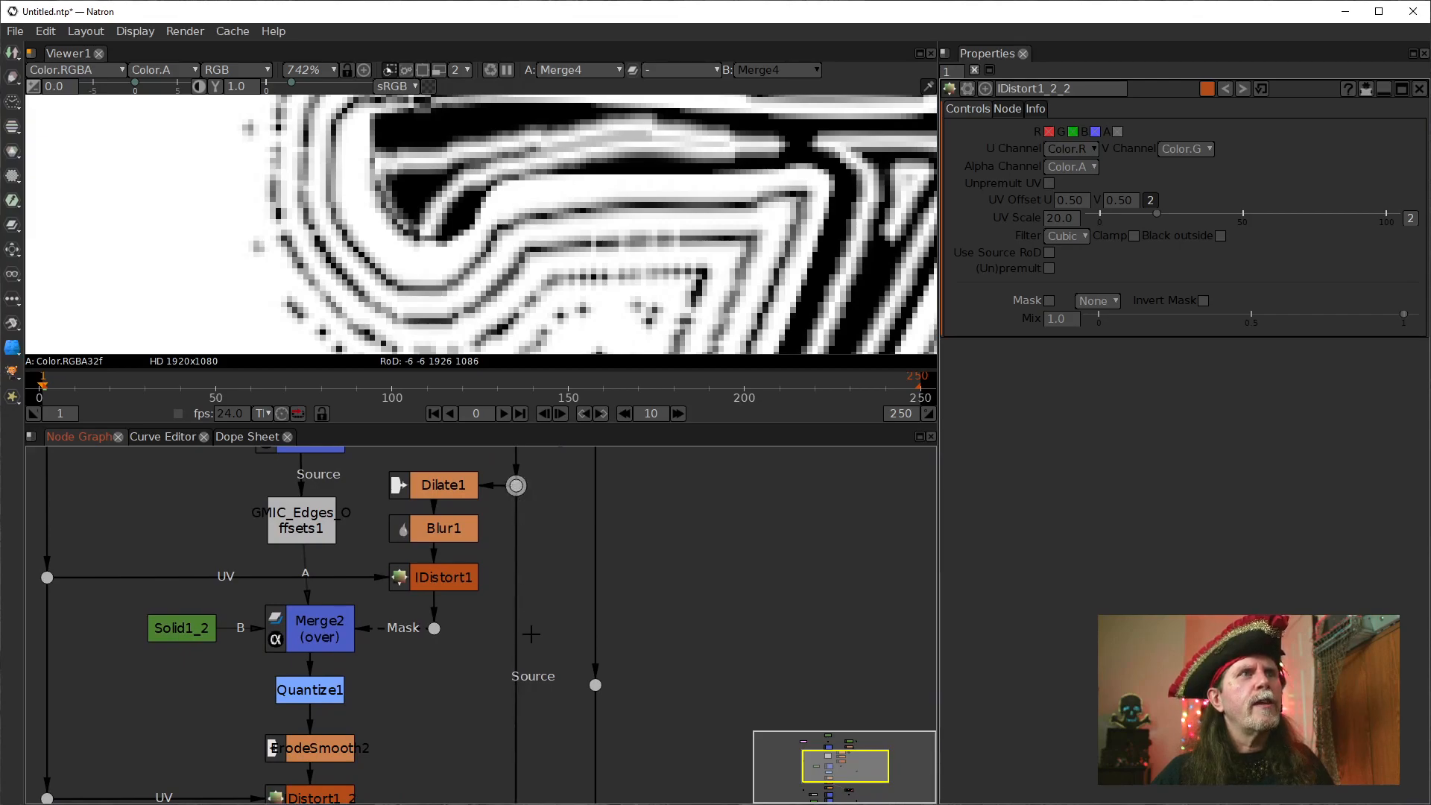
left_click(517, 676, "ctrl")
left_click_drag(564, 715, 594, 583)
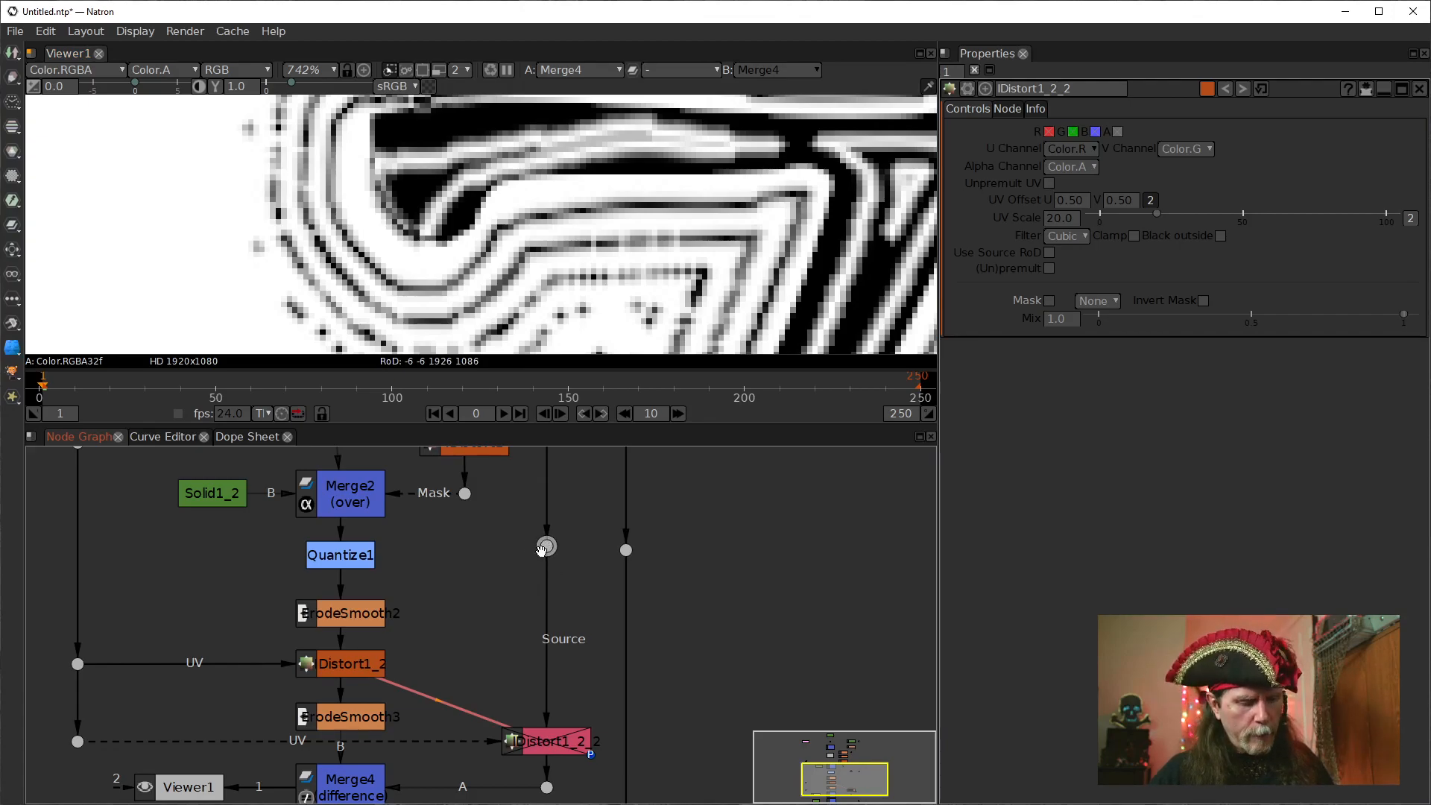
key("Tab")
type("shu")
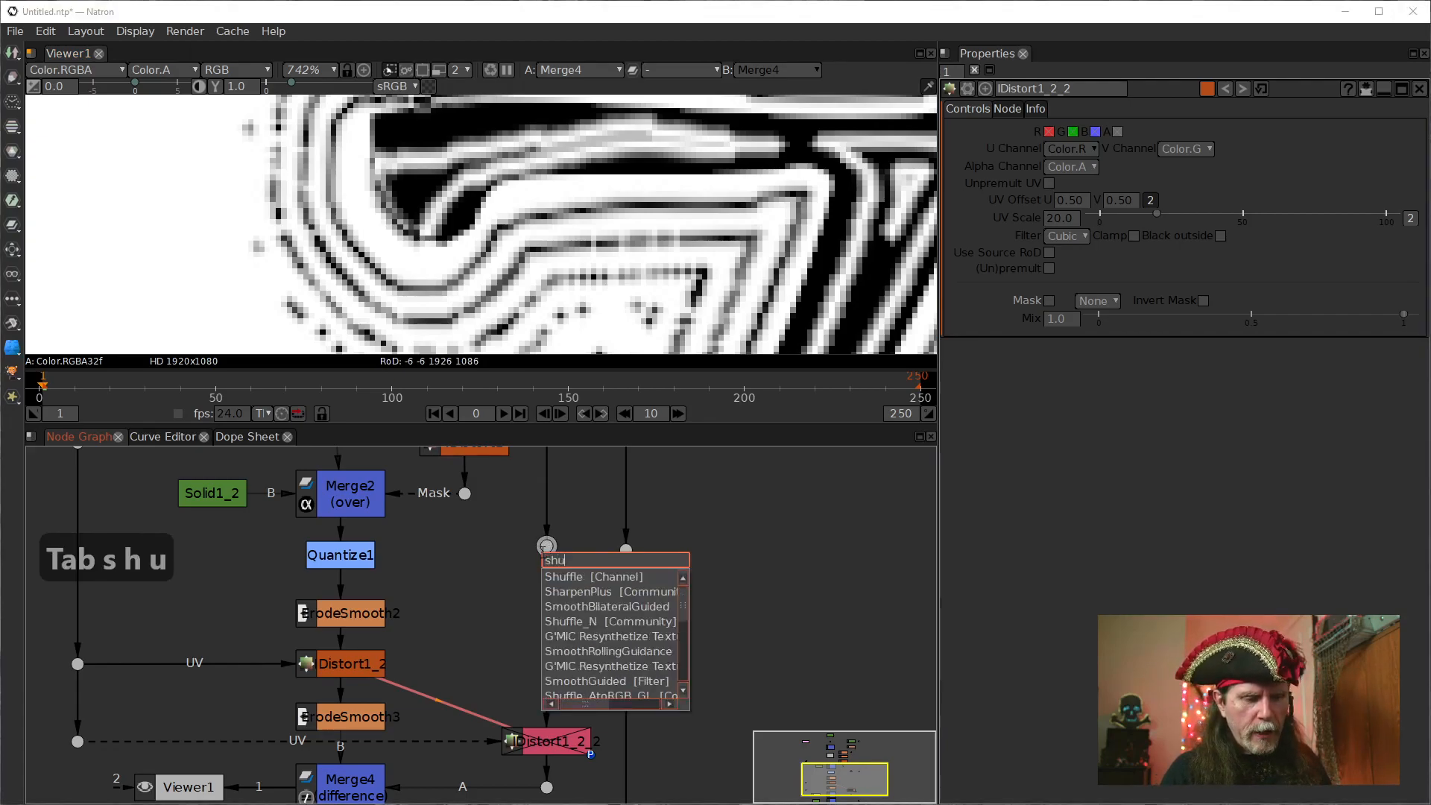
key("Return")
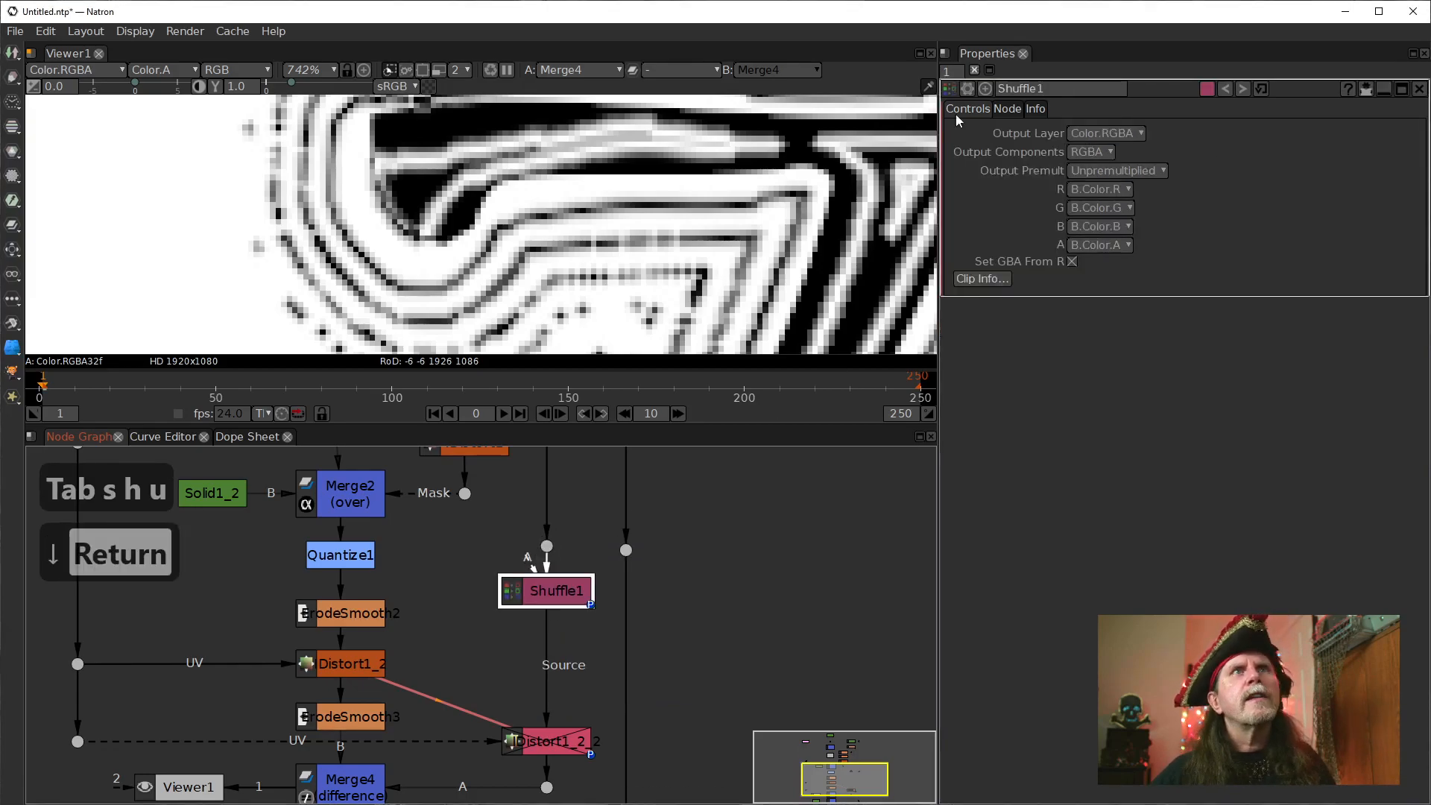
Set the Shuffle's blue output channel to 0 and inspect the coloured difference around the T's edge.
left_click(1127, 227)
left_click(1100, 308)
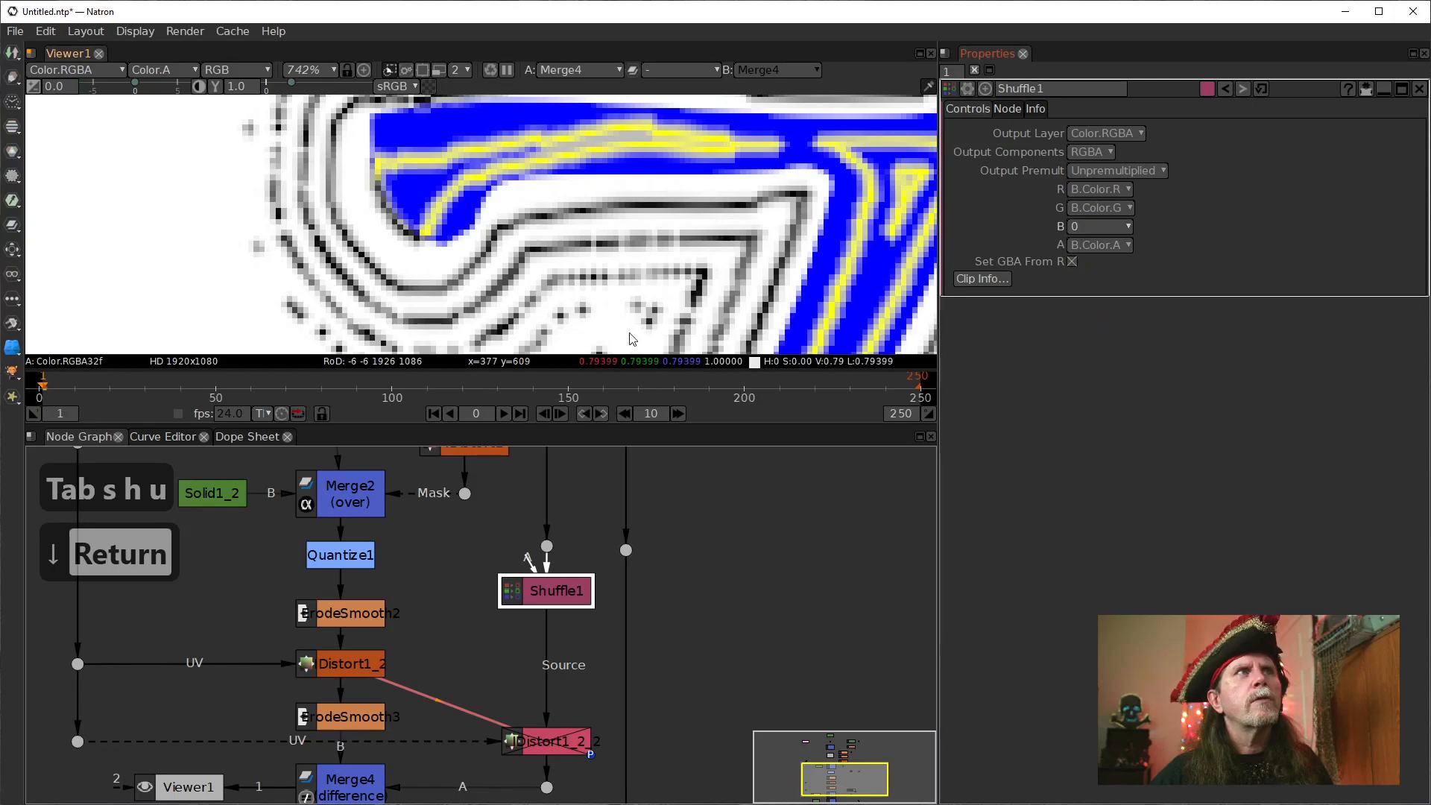
mouse_move(514, 280)
left_mouse_down()
mouse_move(520, 240)
mouse_move(500, 270)
left_mouse_up()
left_click_drag(456, 214, 476, 231)
scroll(439, 249, "up", 4)
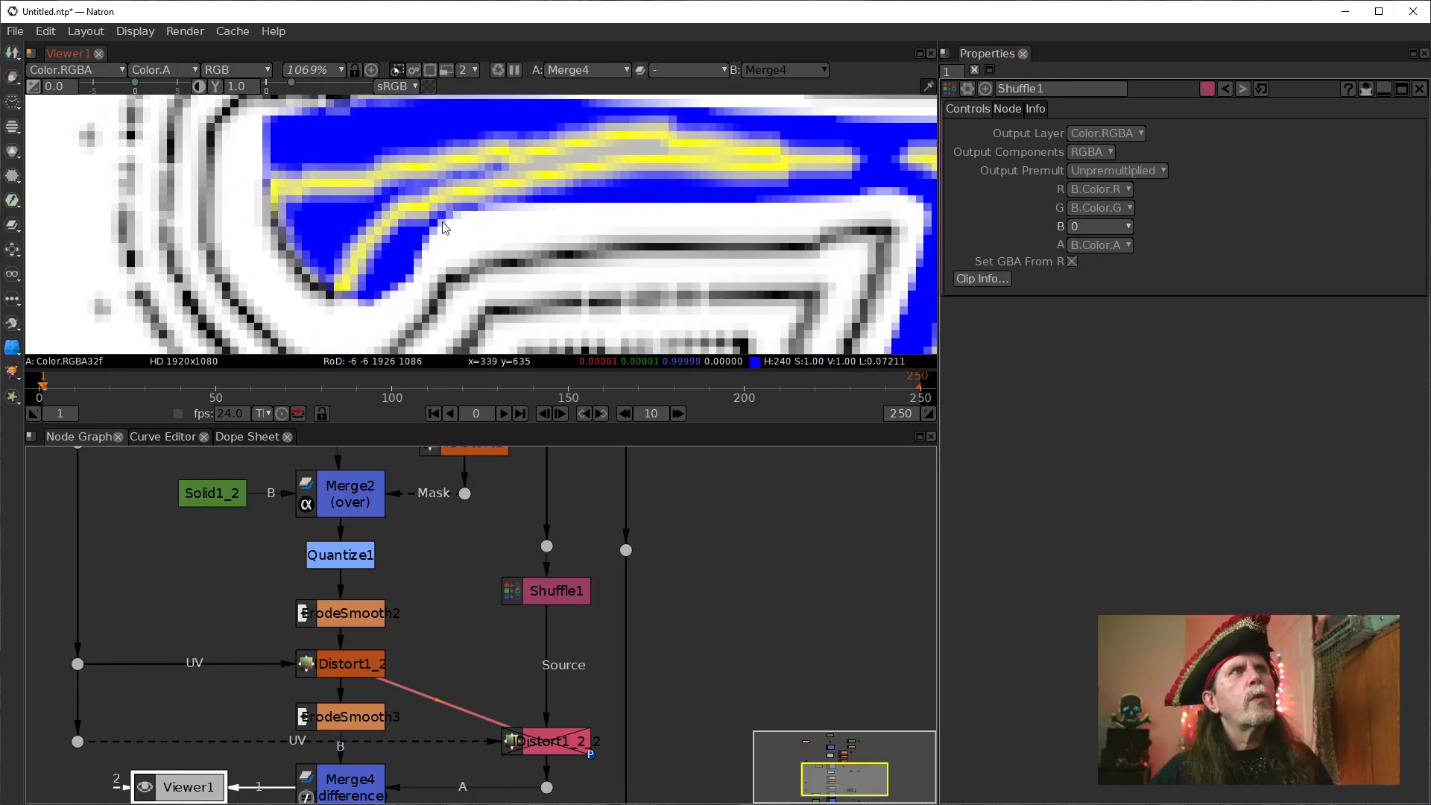
Compare the disabled cloned IDistort's tinted lettering with Merge4's difference output in the viewer.
left_click(548, 741)
key("1")
scroll(605, 292, "down", 3)
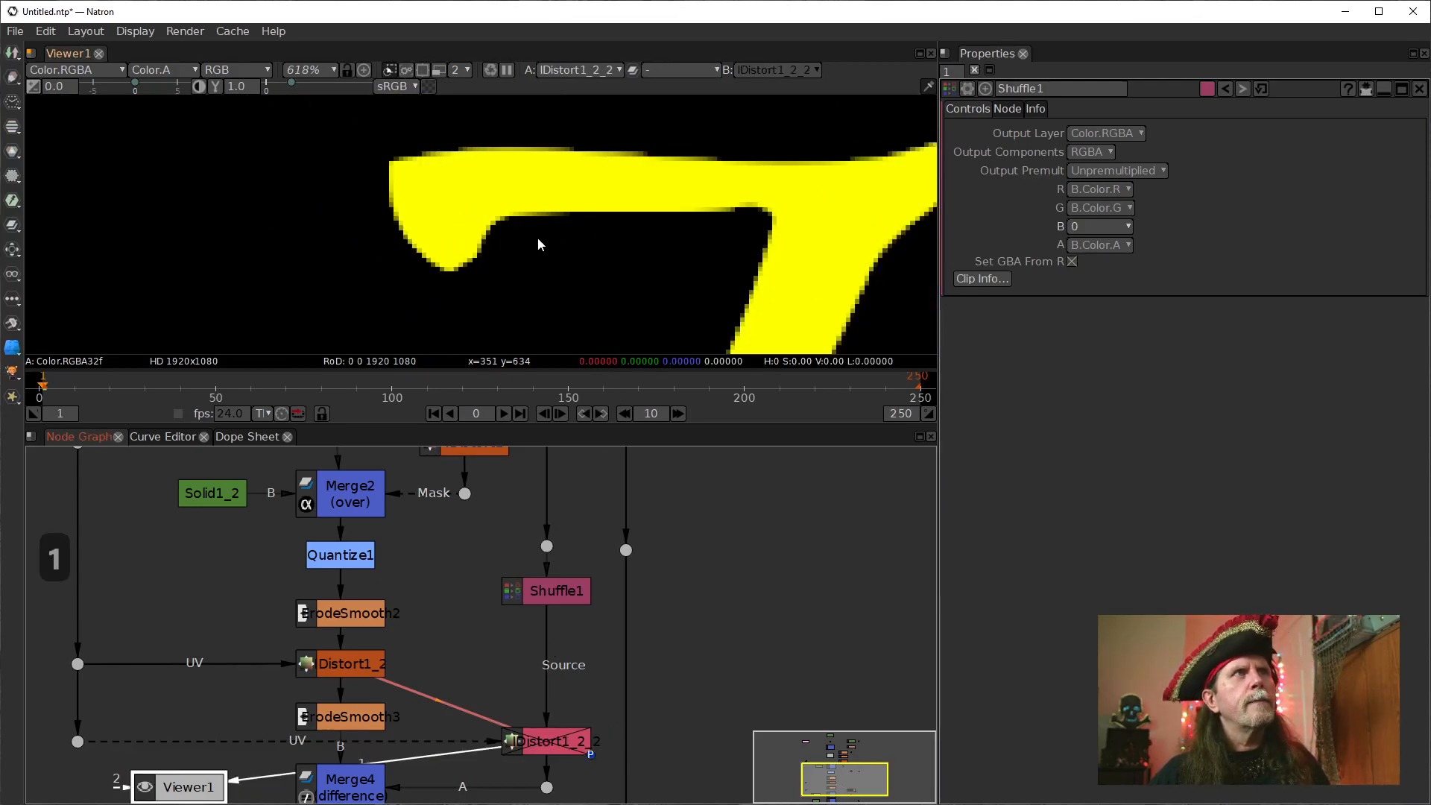
left_click(367, 733)
left_click(365, 664)
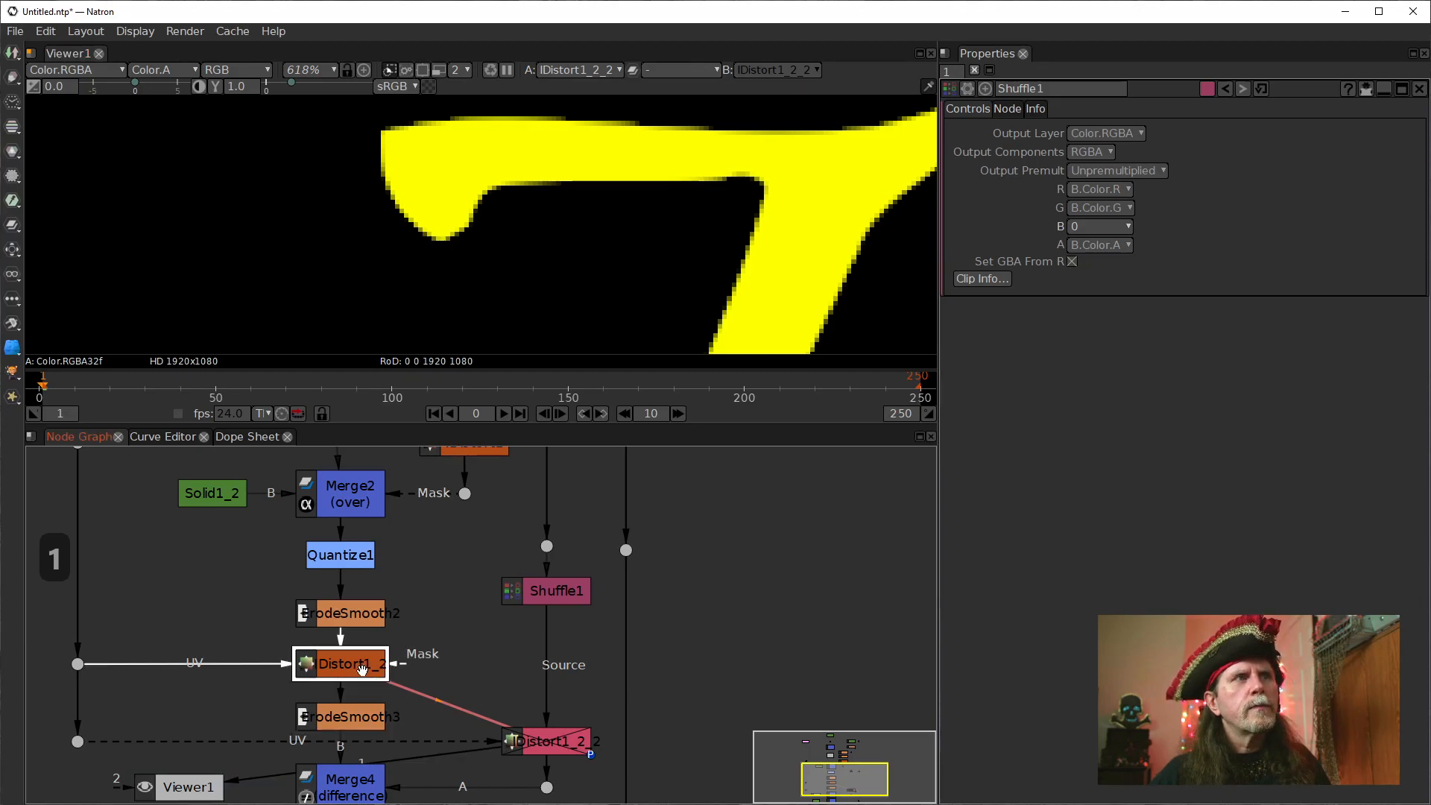
left_click(362, 723)
left_click_drag(458, 741, 490, 627)
left_click(396, 682)
key("1")
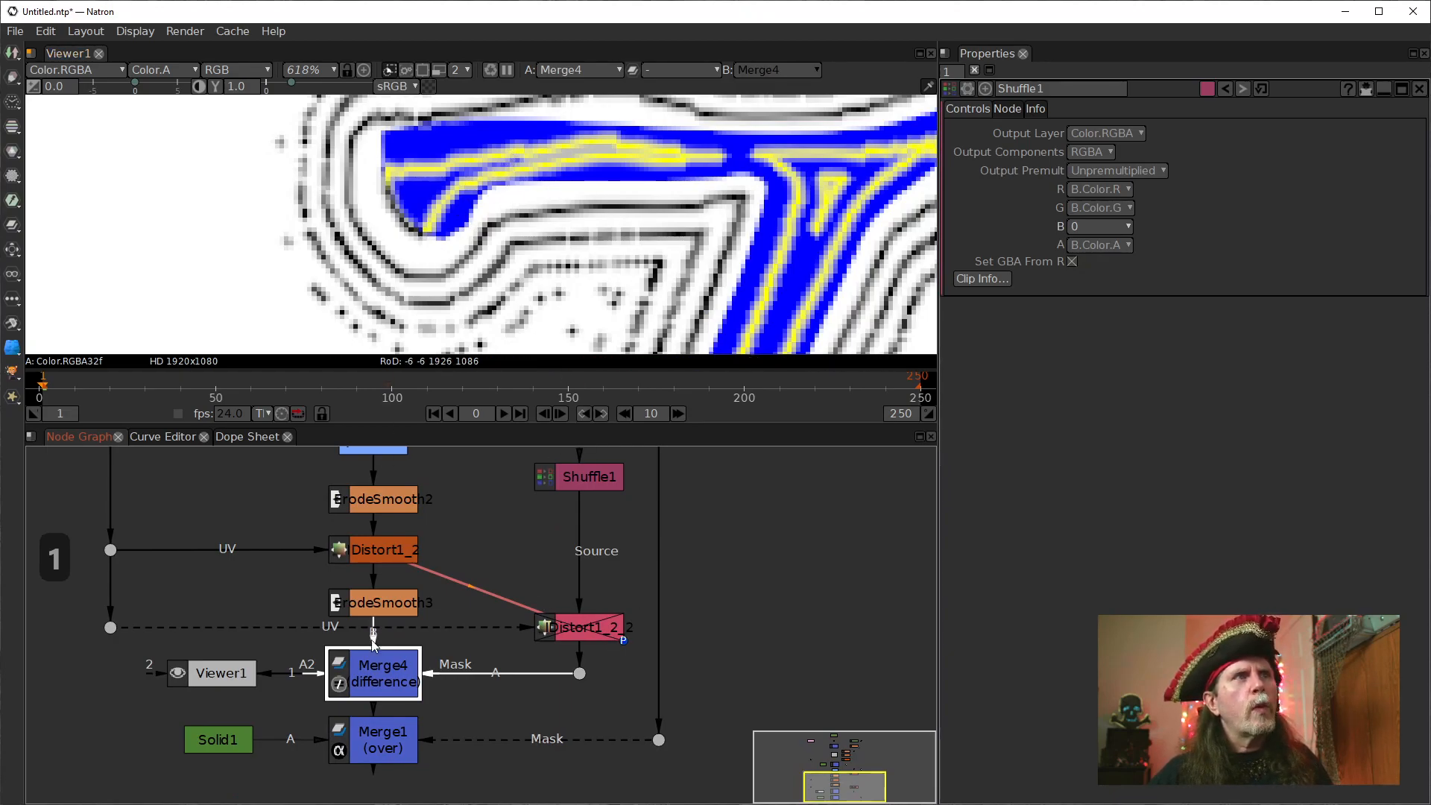
Inspect ErodeSmooth3's contour lines, Merge4's result and the cloned IDistort's lettering in the viewer, ending close up on Merge4.
left_click(374, 602)
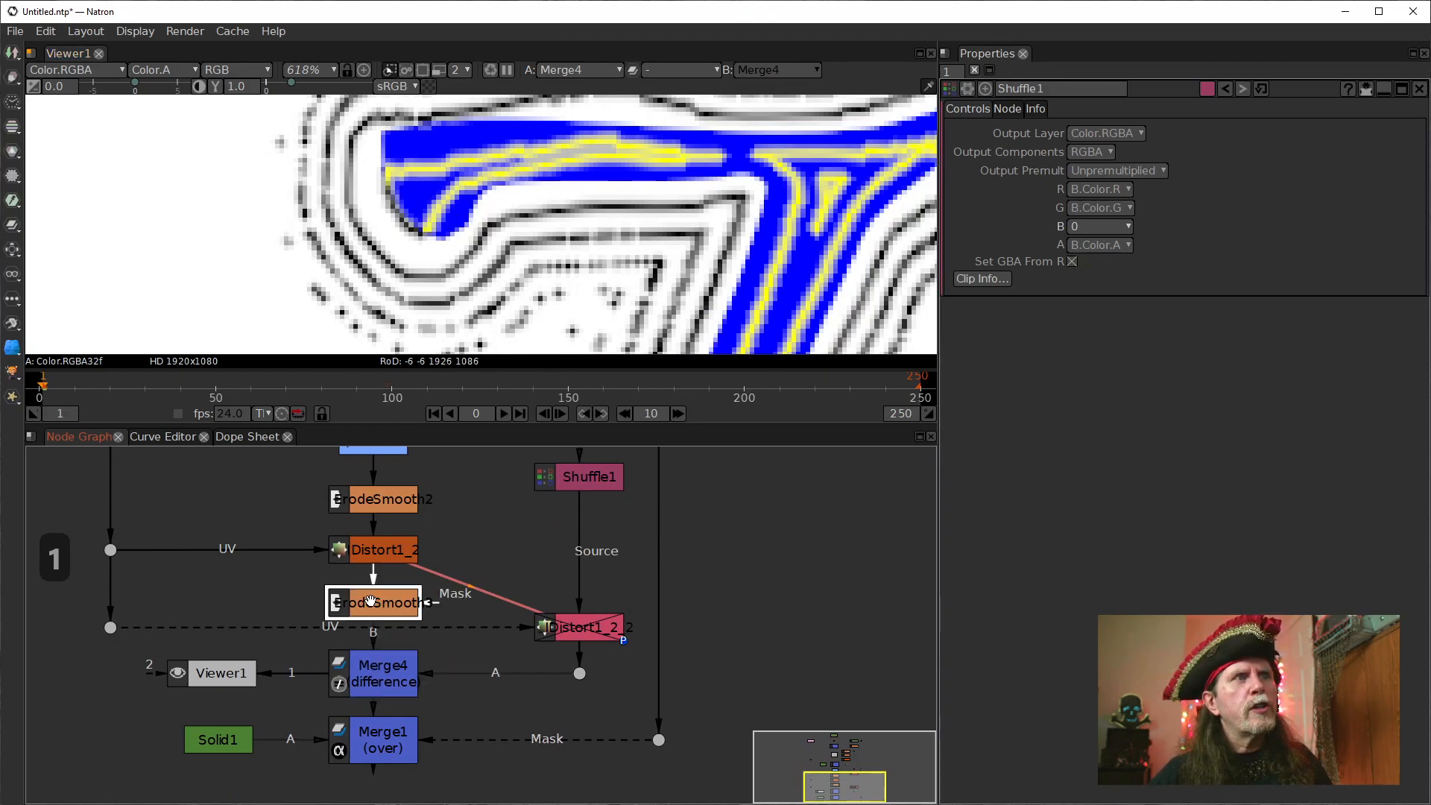
key("1")
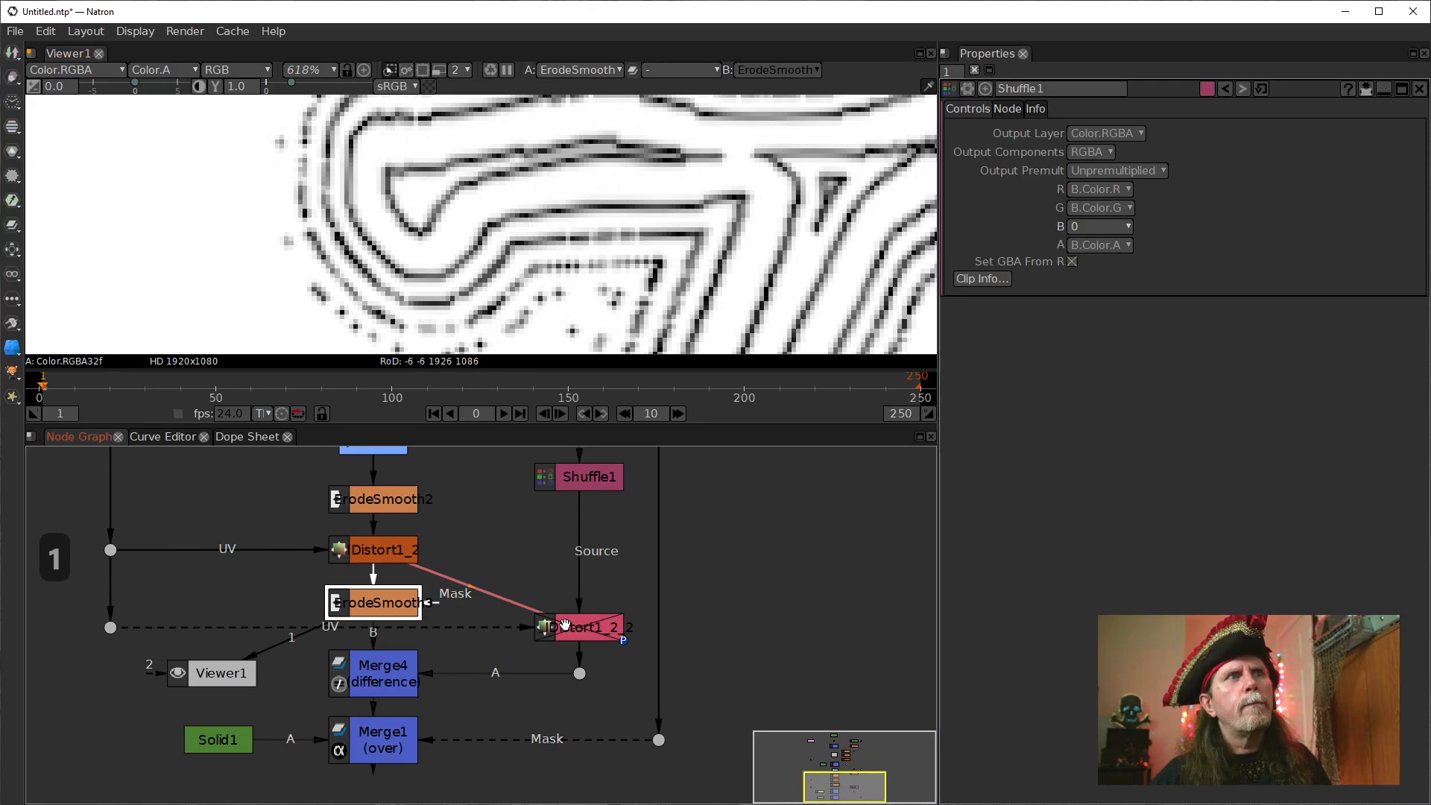
left_click(384, 675)
key("1")
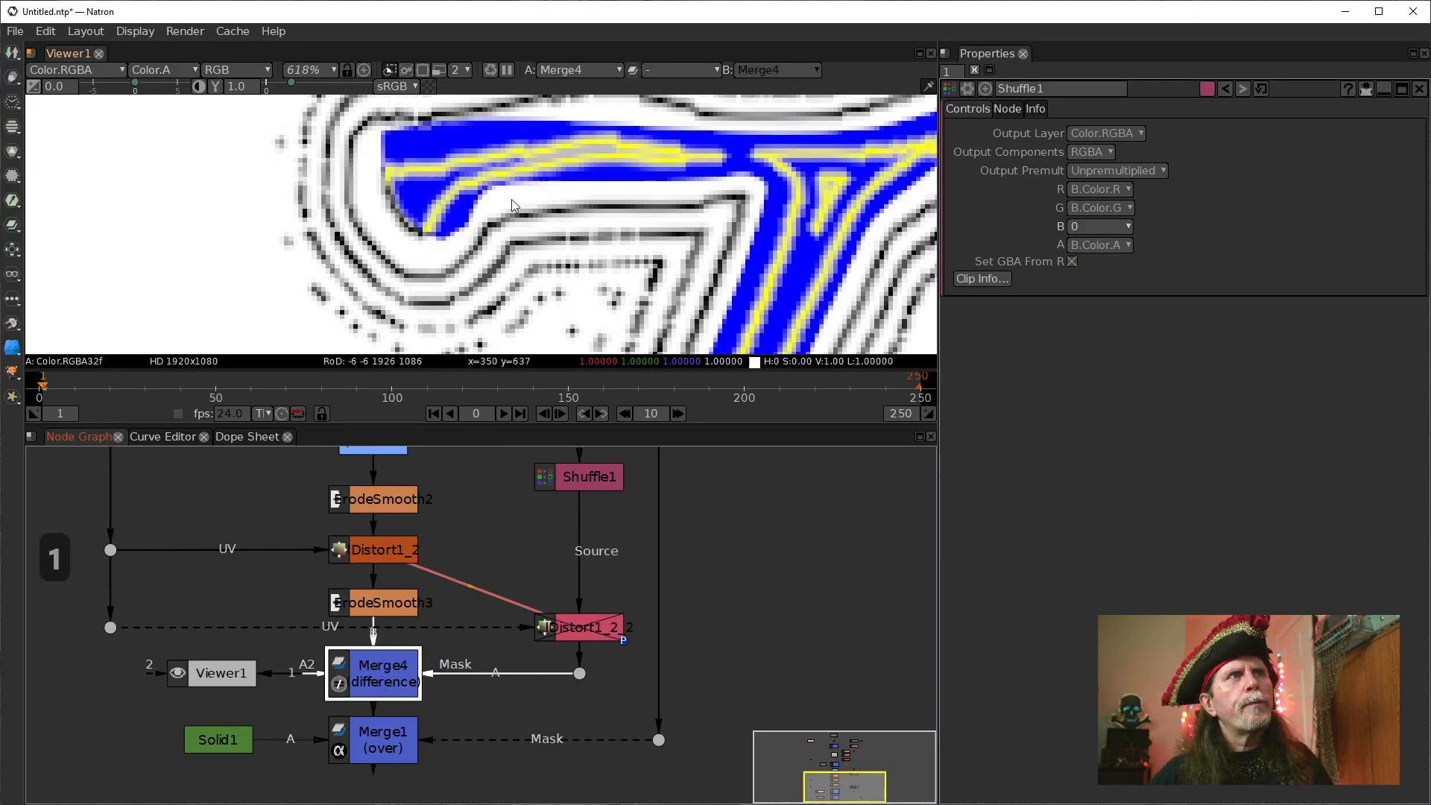
left_click(613, 627)
key("1")
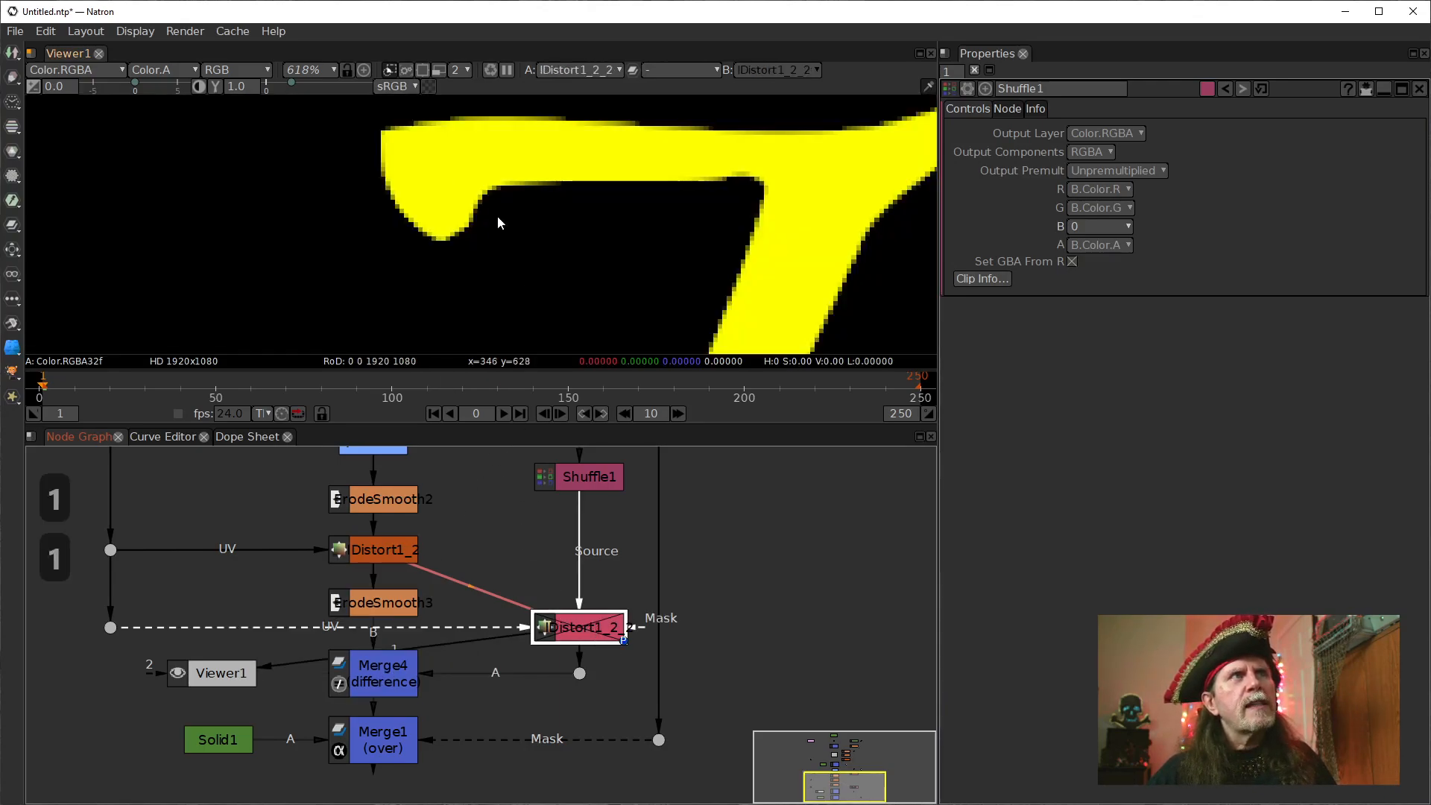
left_click(393, 687)
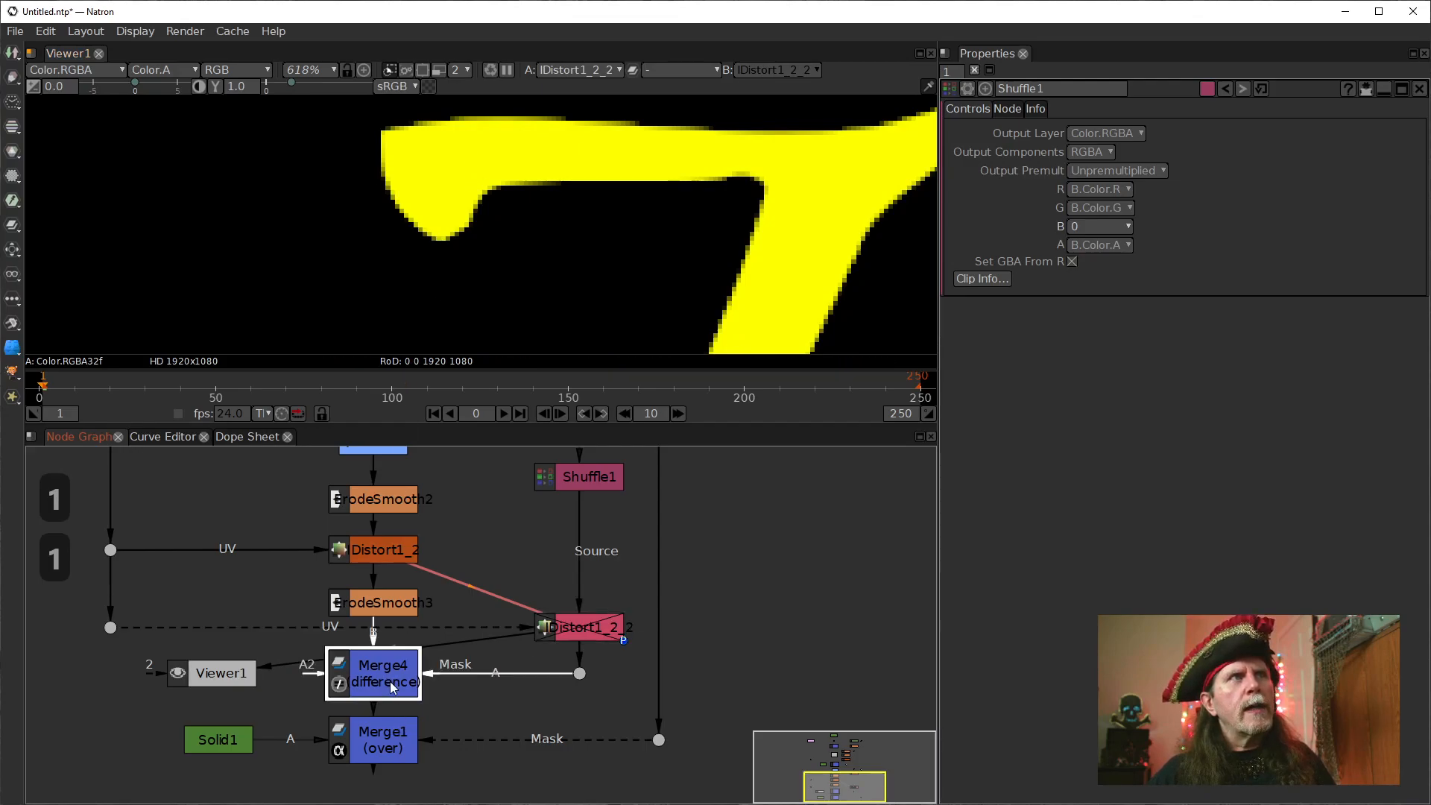
key("1")
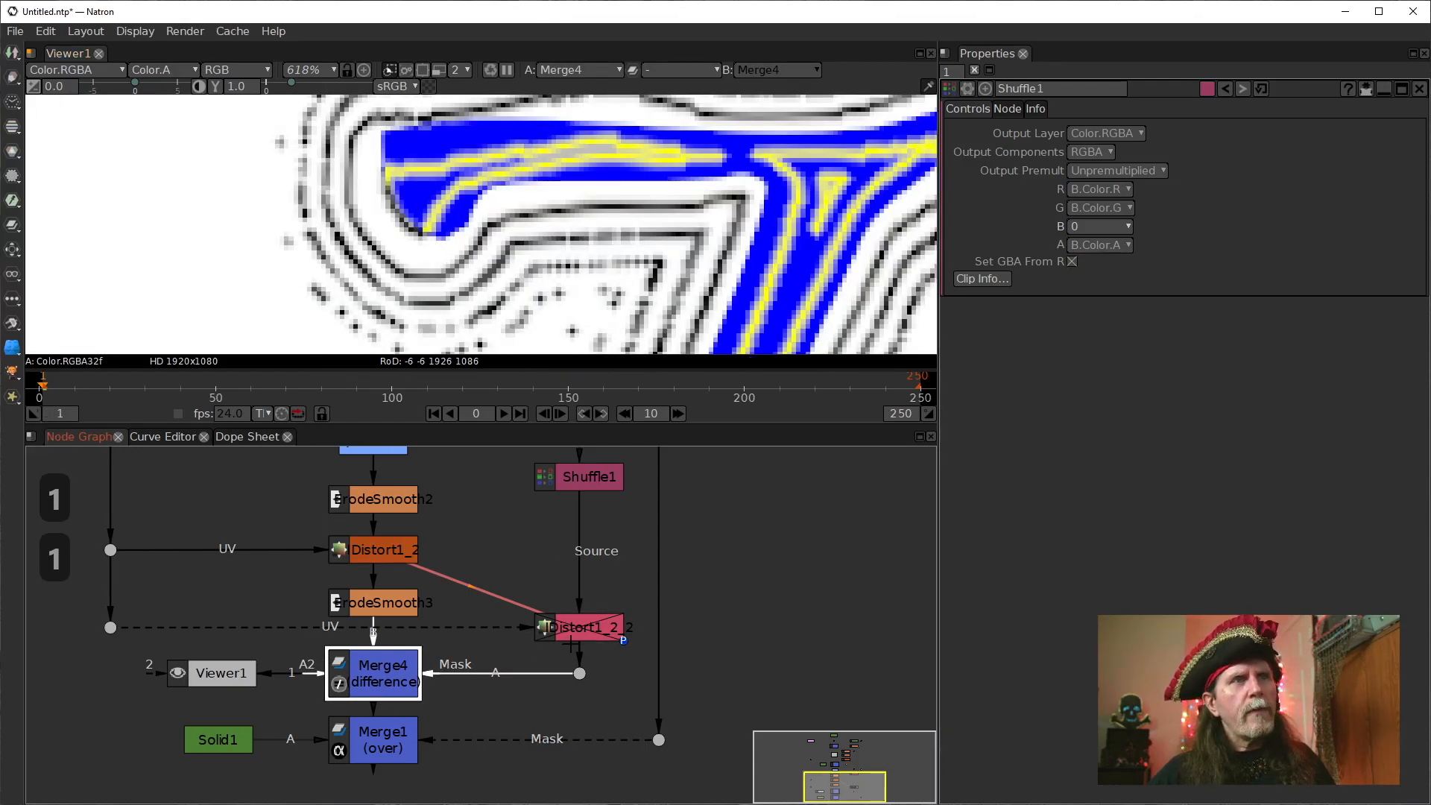
scroll(415, 222, "up", 5)
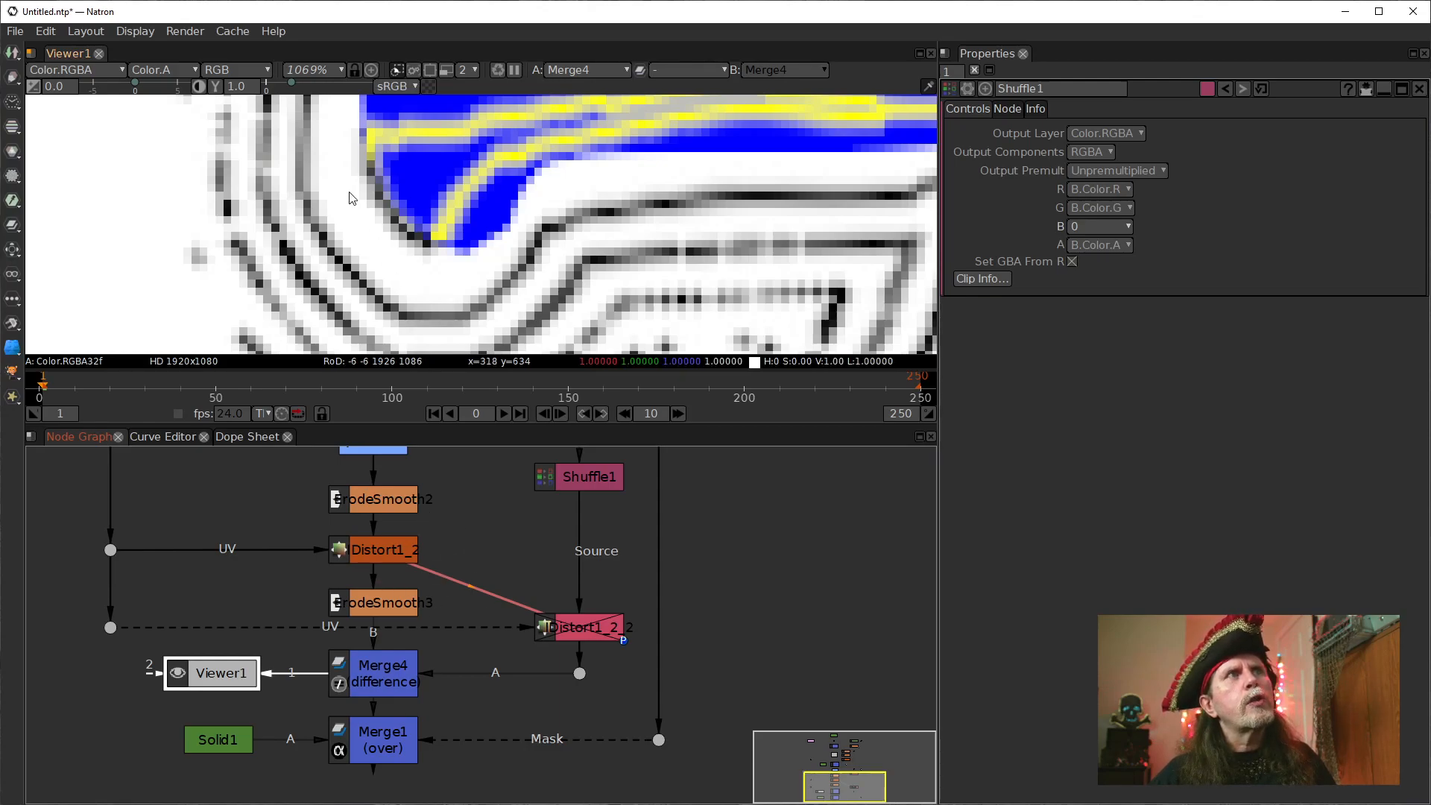
Re-enable the cloned IDistort and examine how the T's tinted edge aligns with the contour lines in Merge4.
left_click(588, 627)
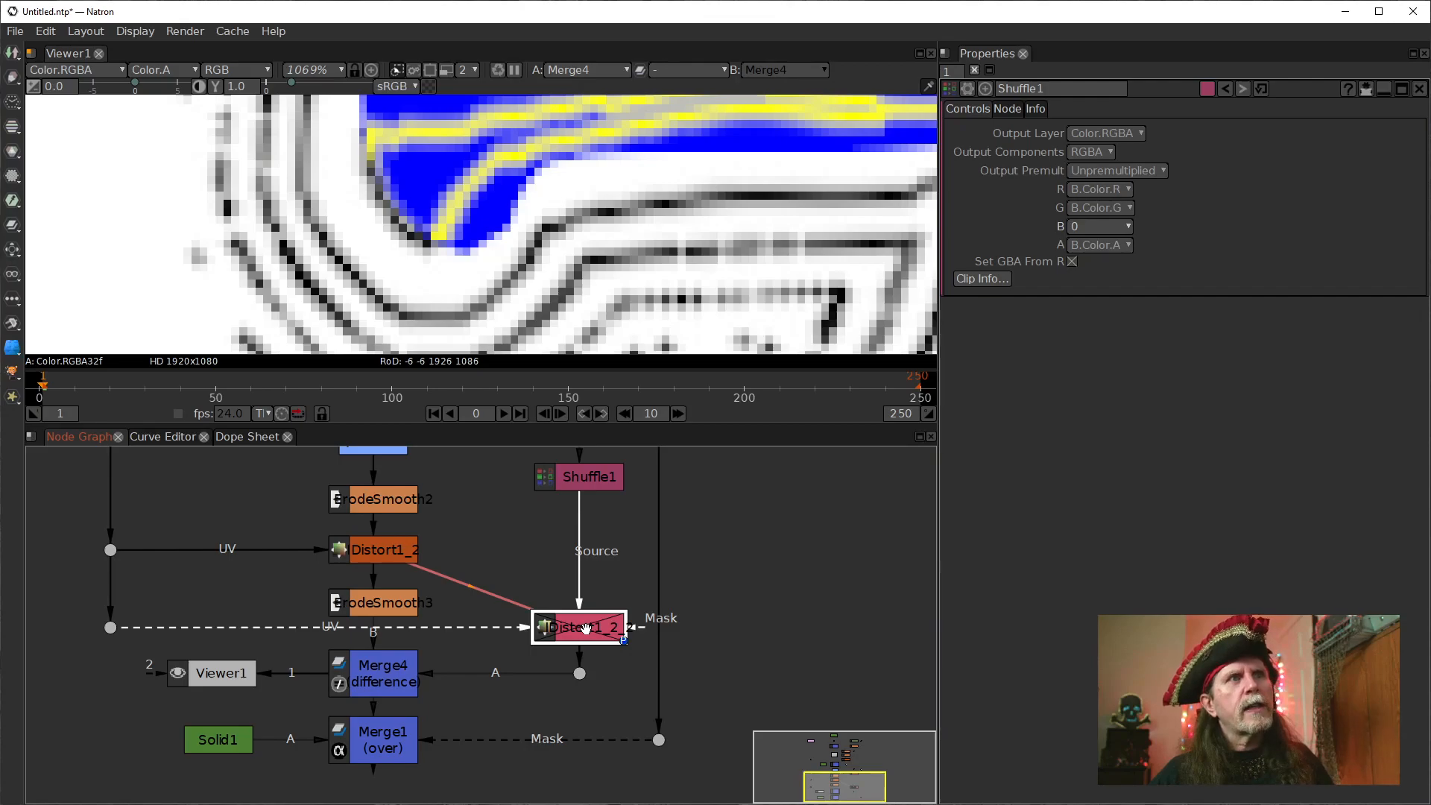
key("d")
left_click_drag(550, 217, 415, 280)
scroll(415, 280, "down", 1)
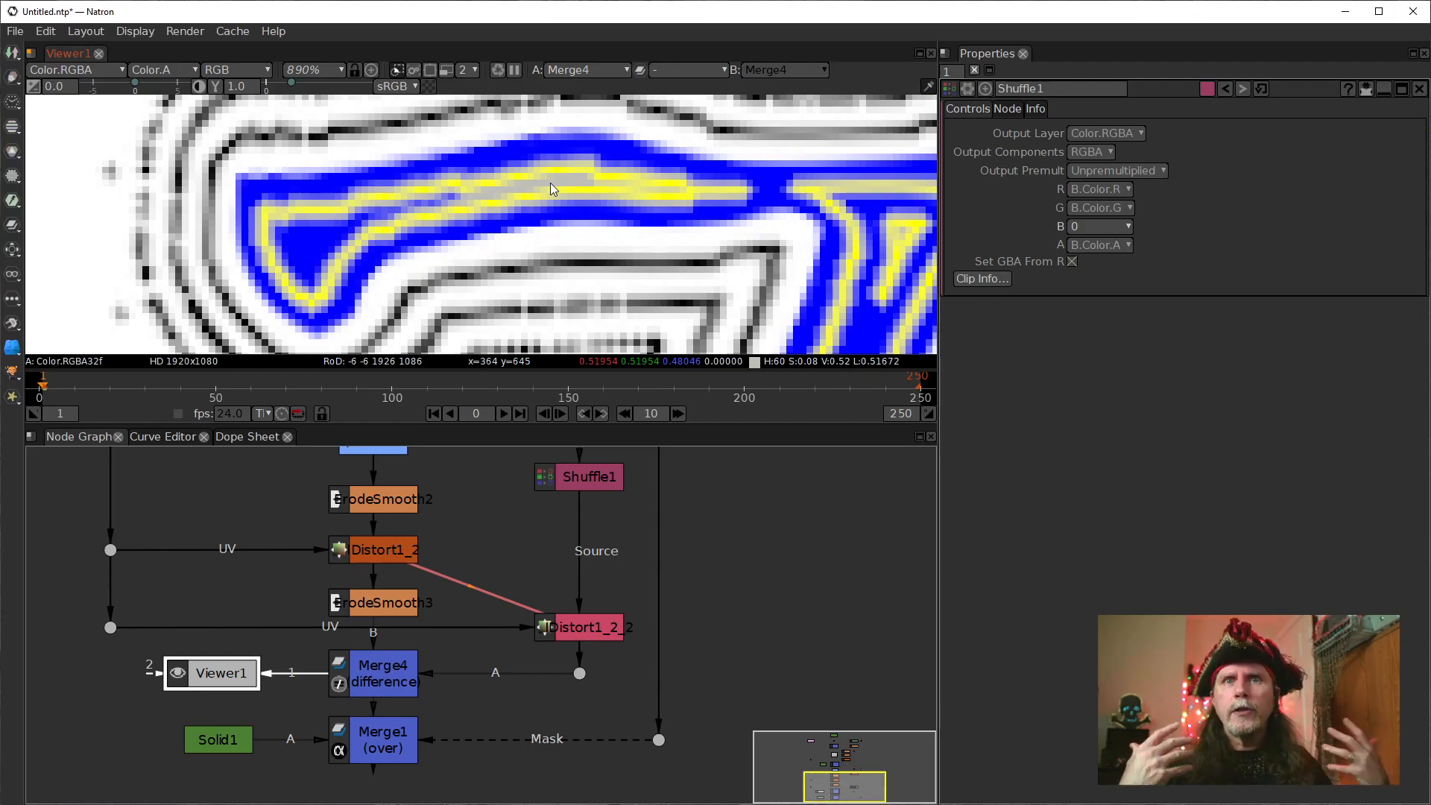
left_click_drag(457, 544, 451, 756)
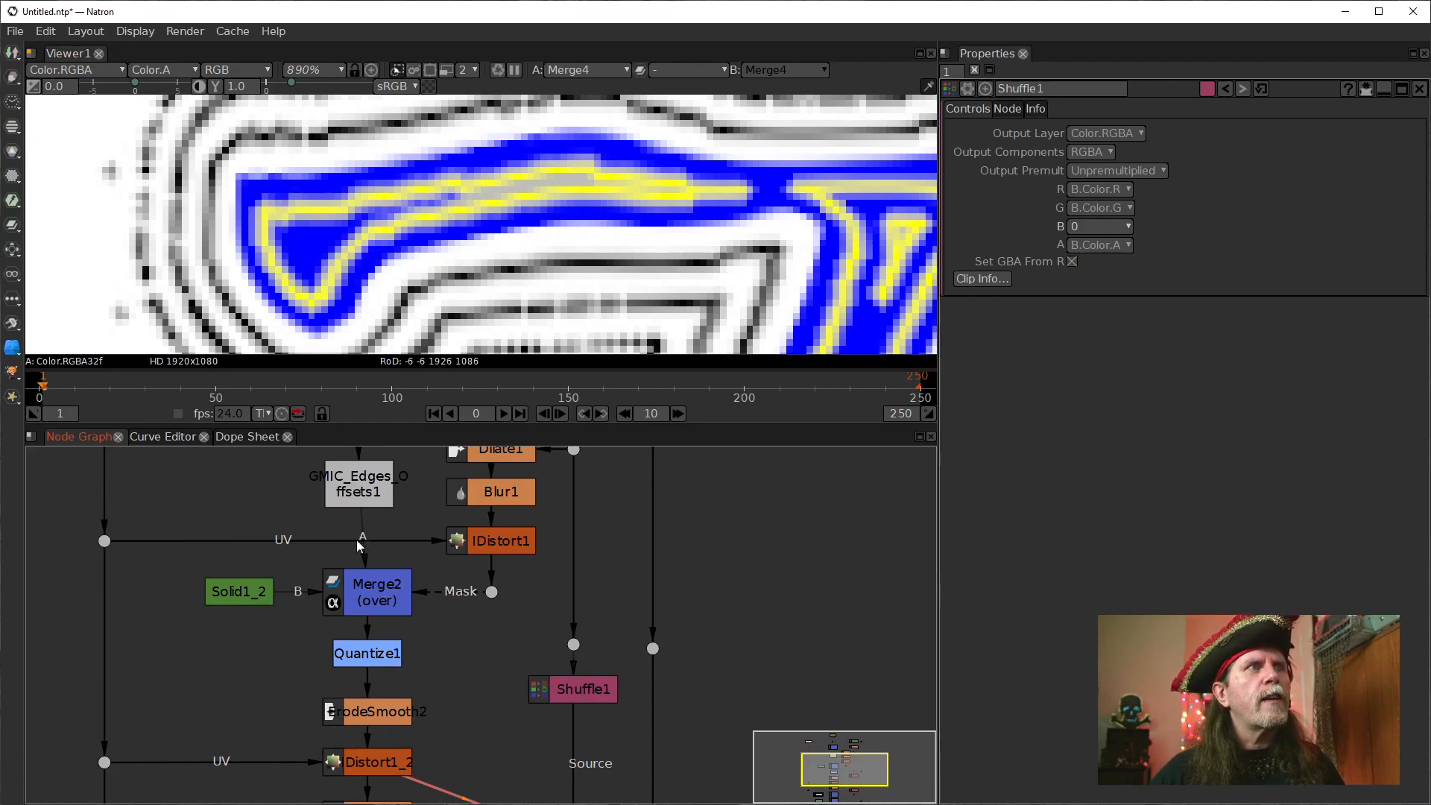
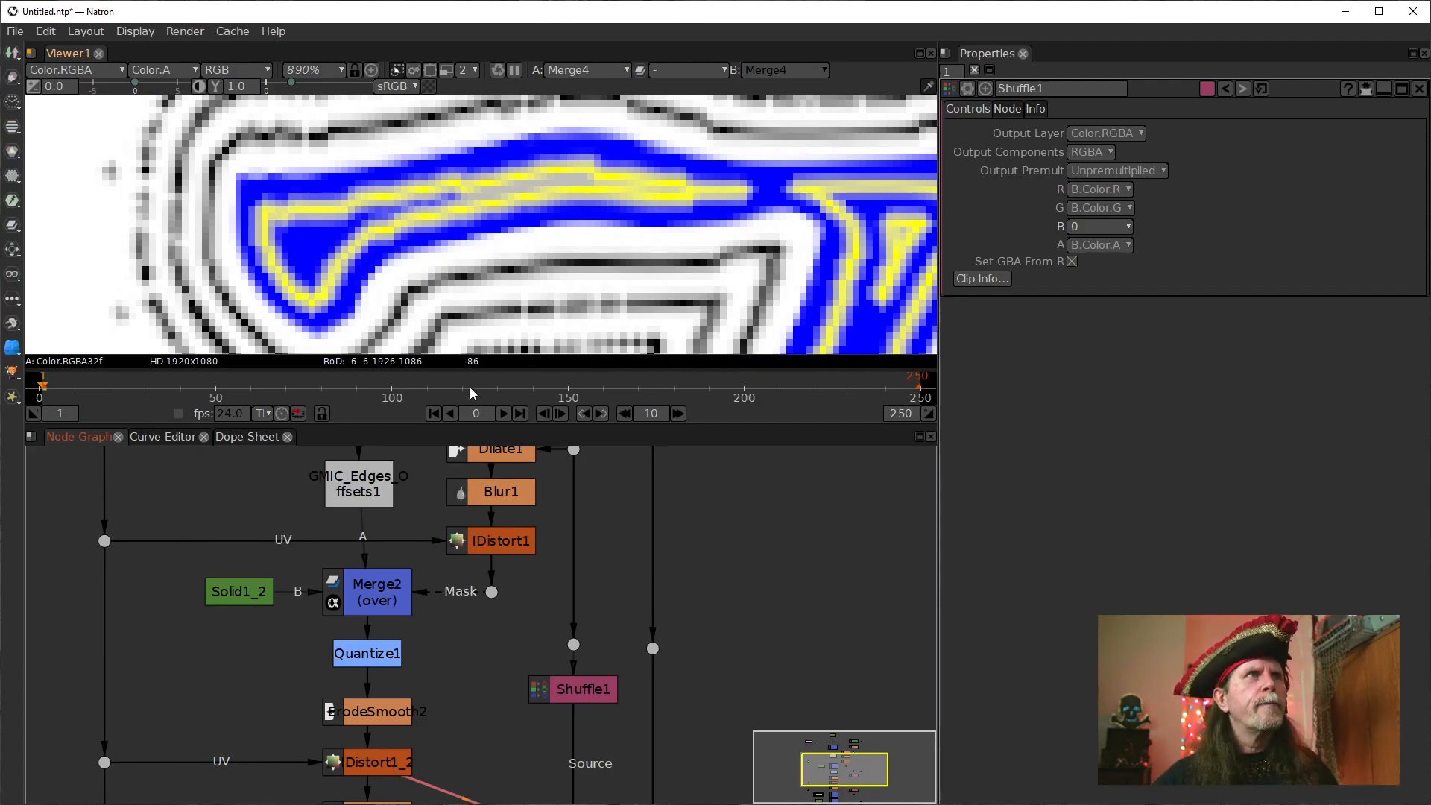
Inspect Merge4's coloured difference along the T from its crossbar down to its base.
left_click_drag(597, 717, 611, 542)
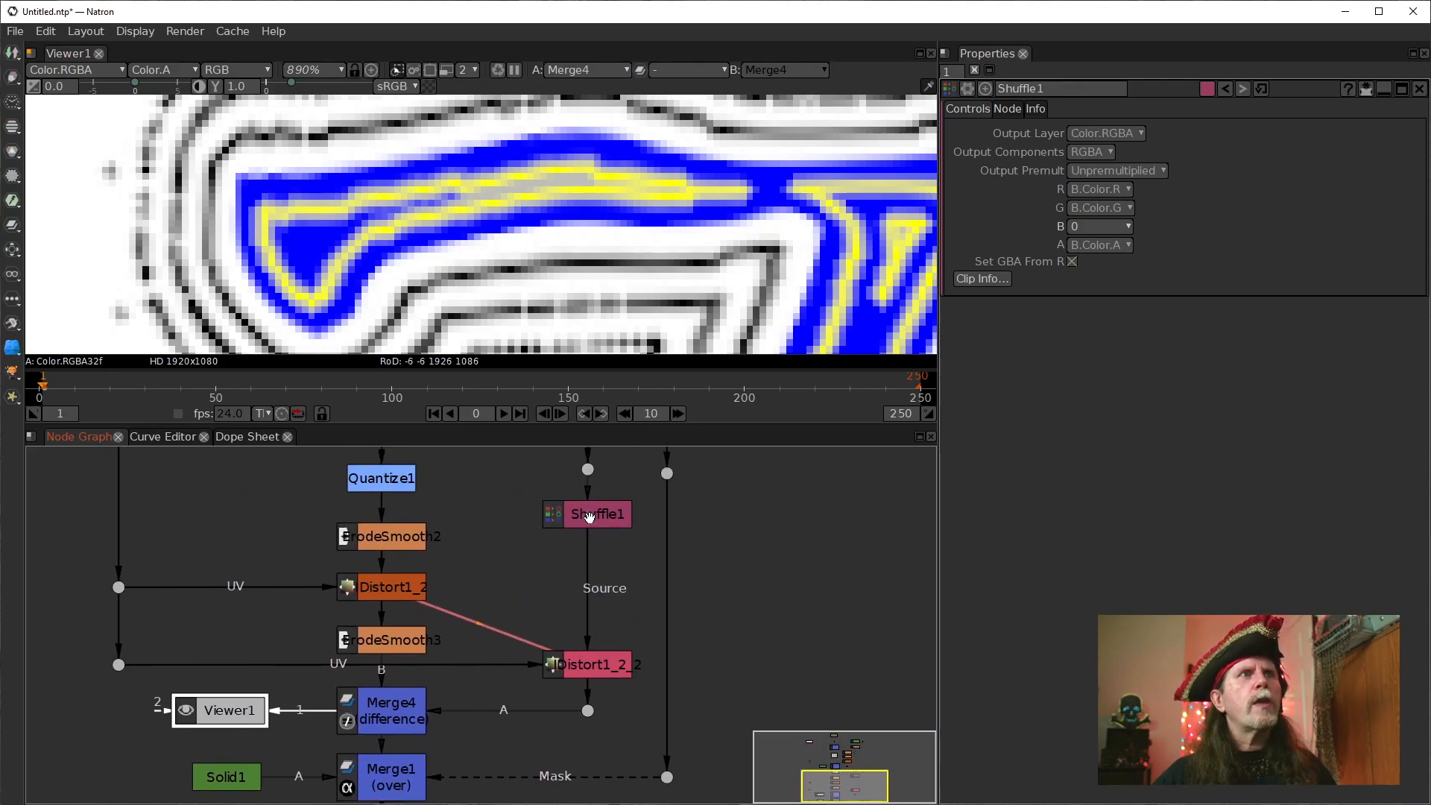
left_click(568, 520)
scroll(589, 257, "down", 5)
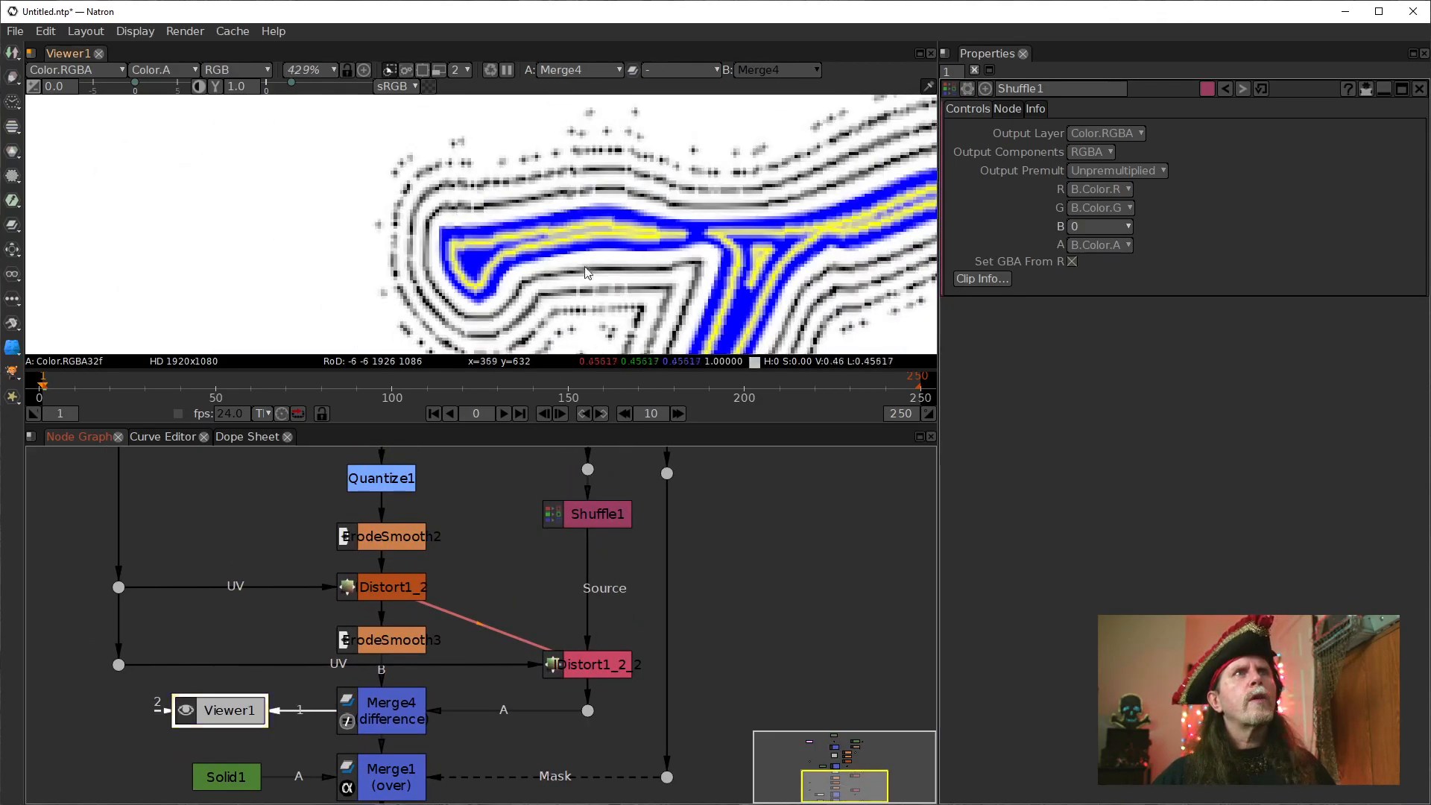
left_click_drag(682, 252, 342, 199)
scroll(342, 199, "down", 3)
left_click_drag(513, 328, 564, 206)
left_click_drag(366, 328, 530, 240)
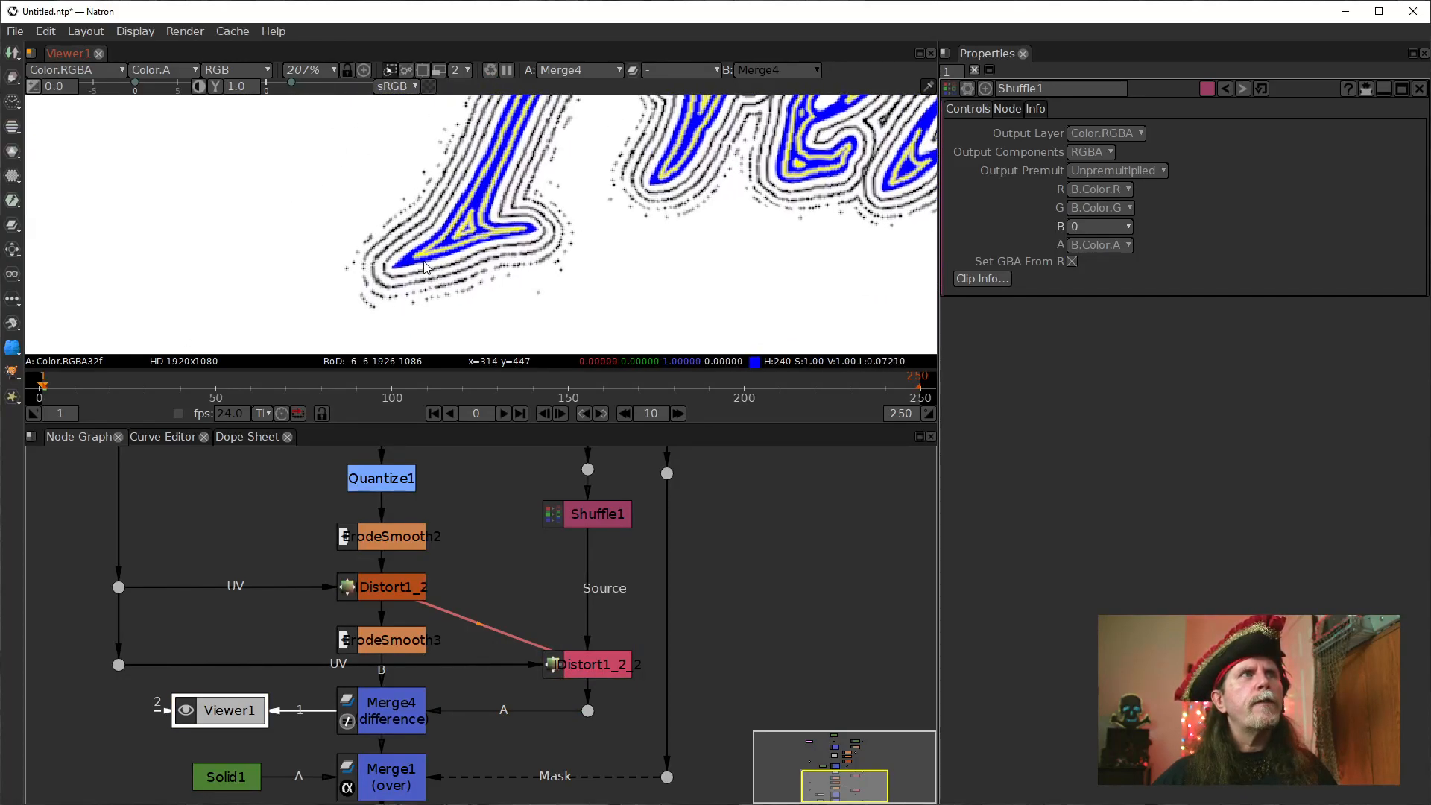
left_click_drag(451, 677, 504, 503)
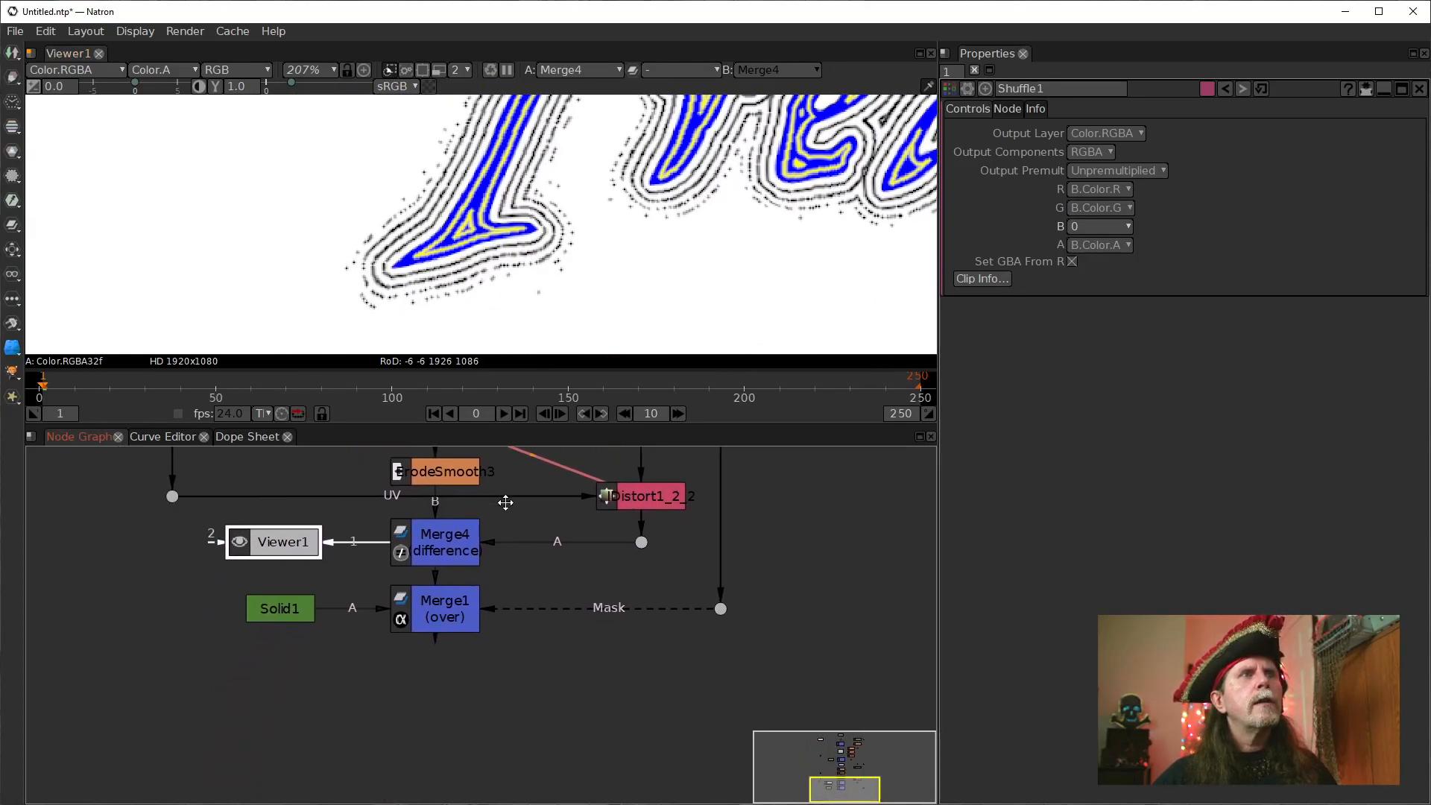
left_click_drag(614, 485, 555, 578)
left_click(589, 589)
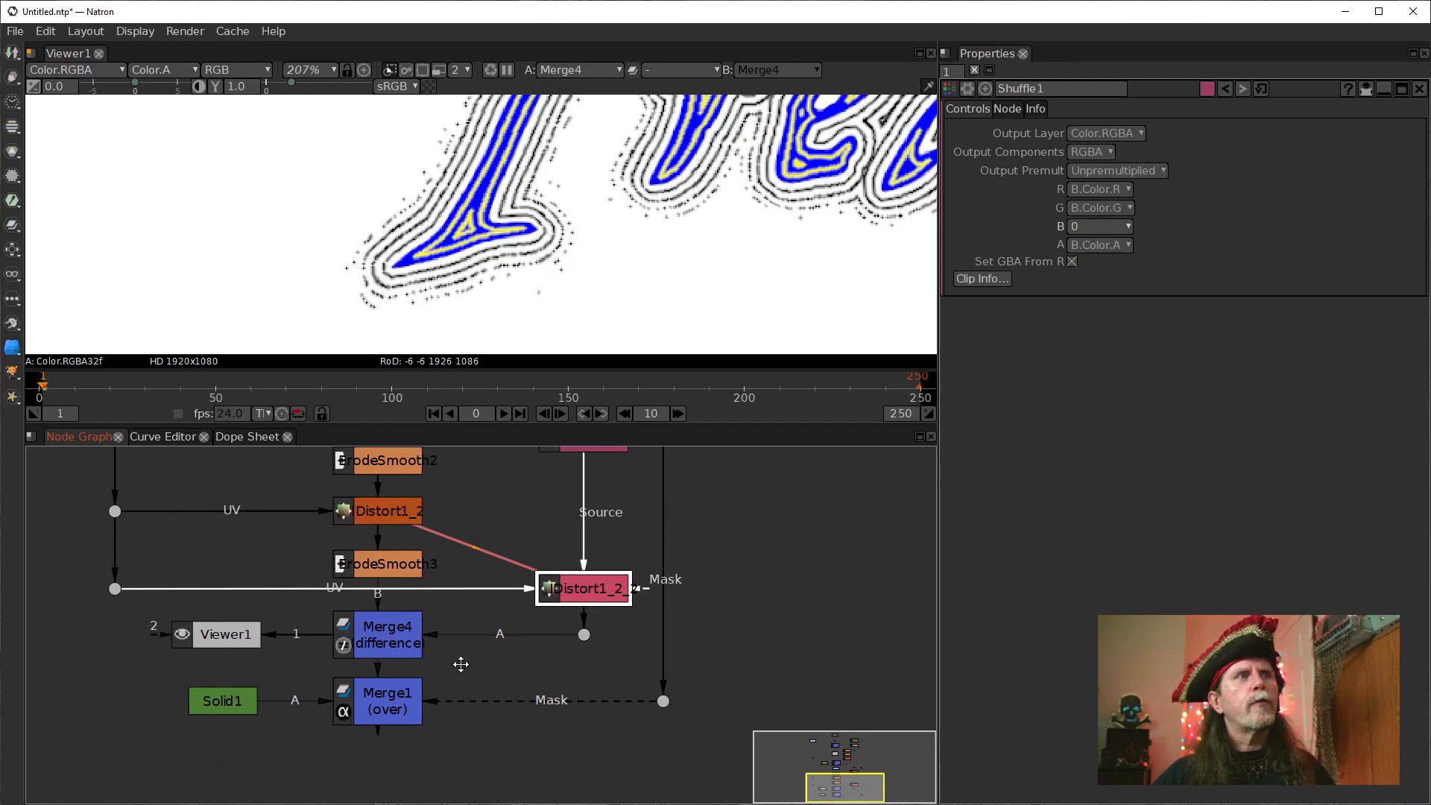
left_click_drag(461, 658, 518, 684)
left_click(422, 661)
key("1")
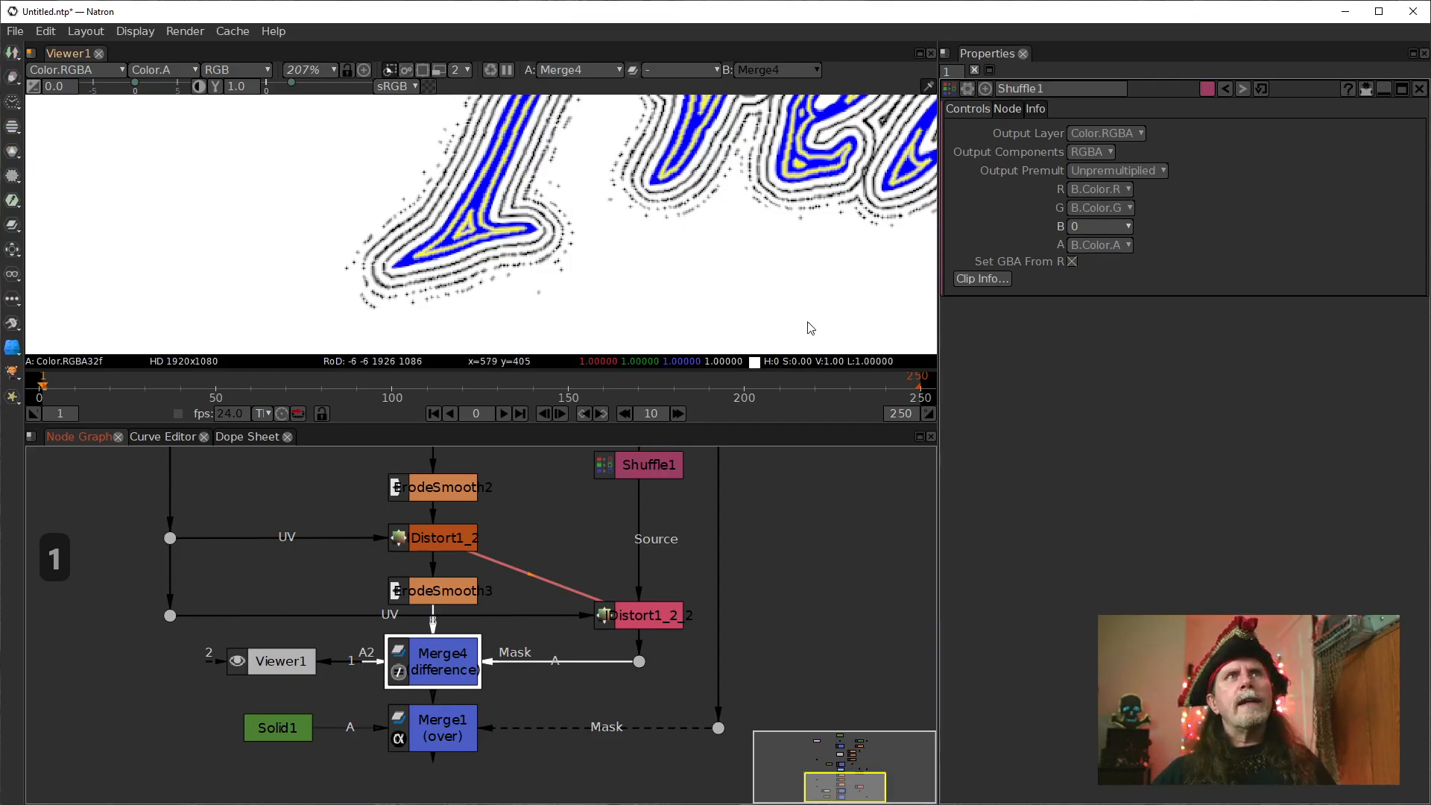
Delete the Shuffle1 node and set Merge4's operation to over.
left_click(645, 481)
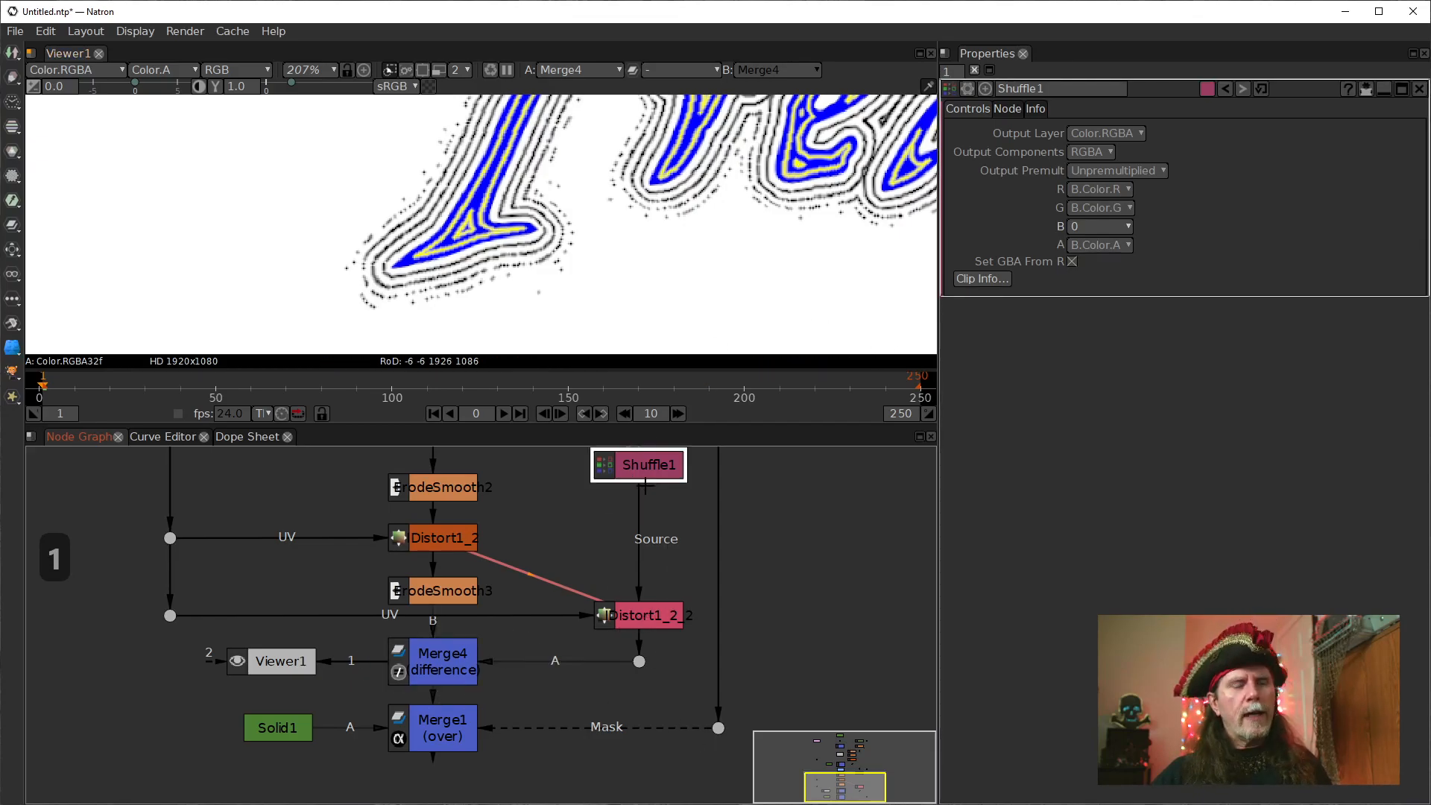
key("Delete")
left_click(452, 669)
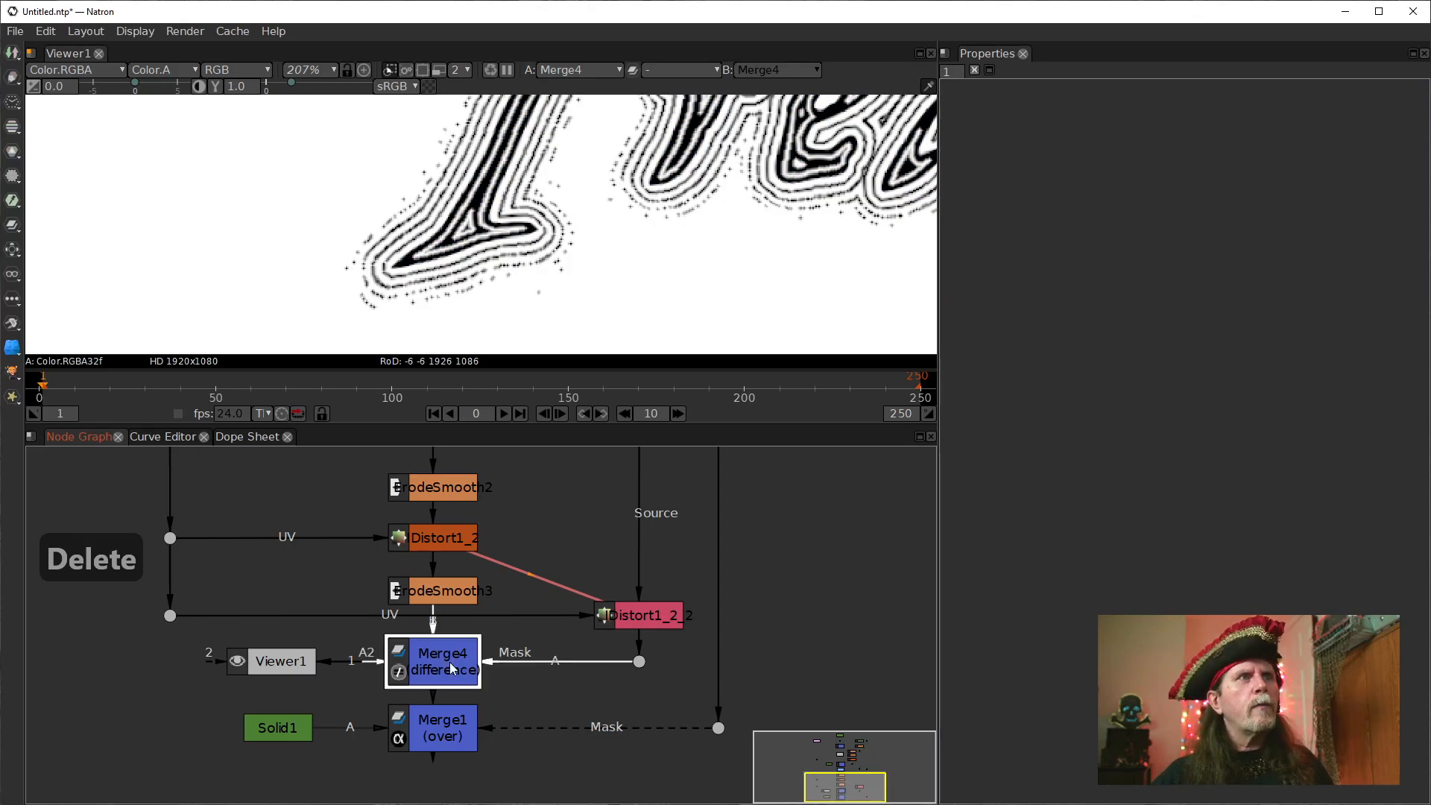
double_click(453, 669)
left_click(1068, 133)
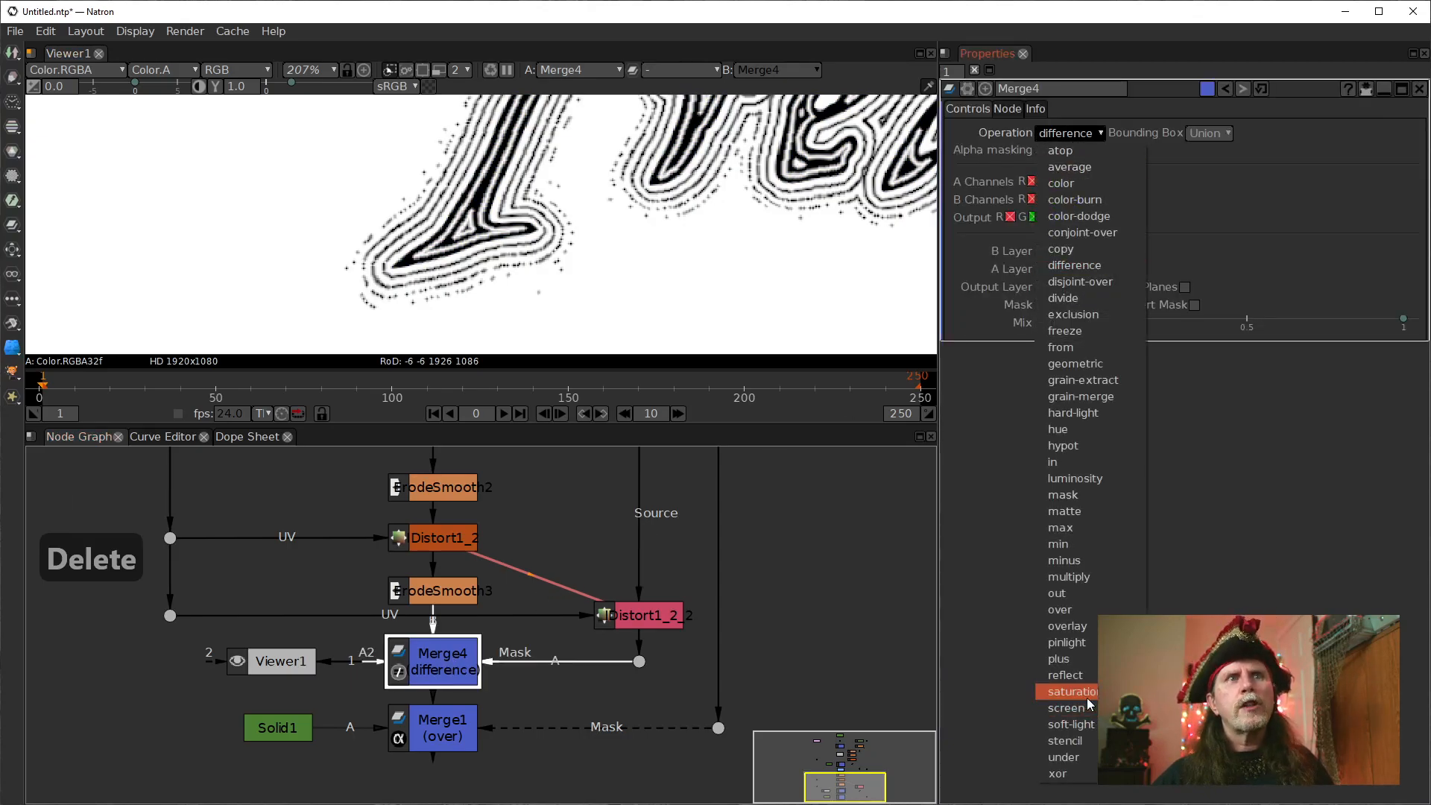
left_click(1067, 607)
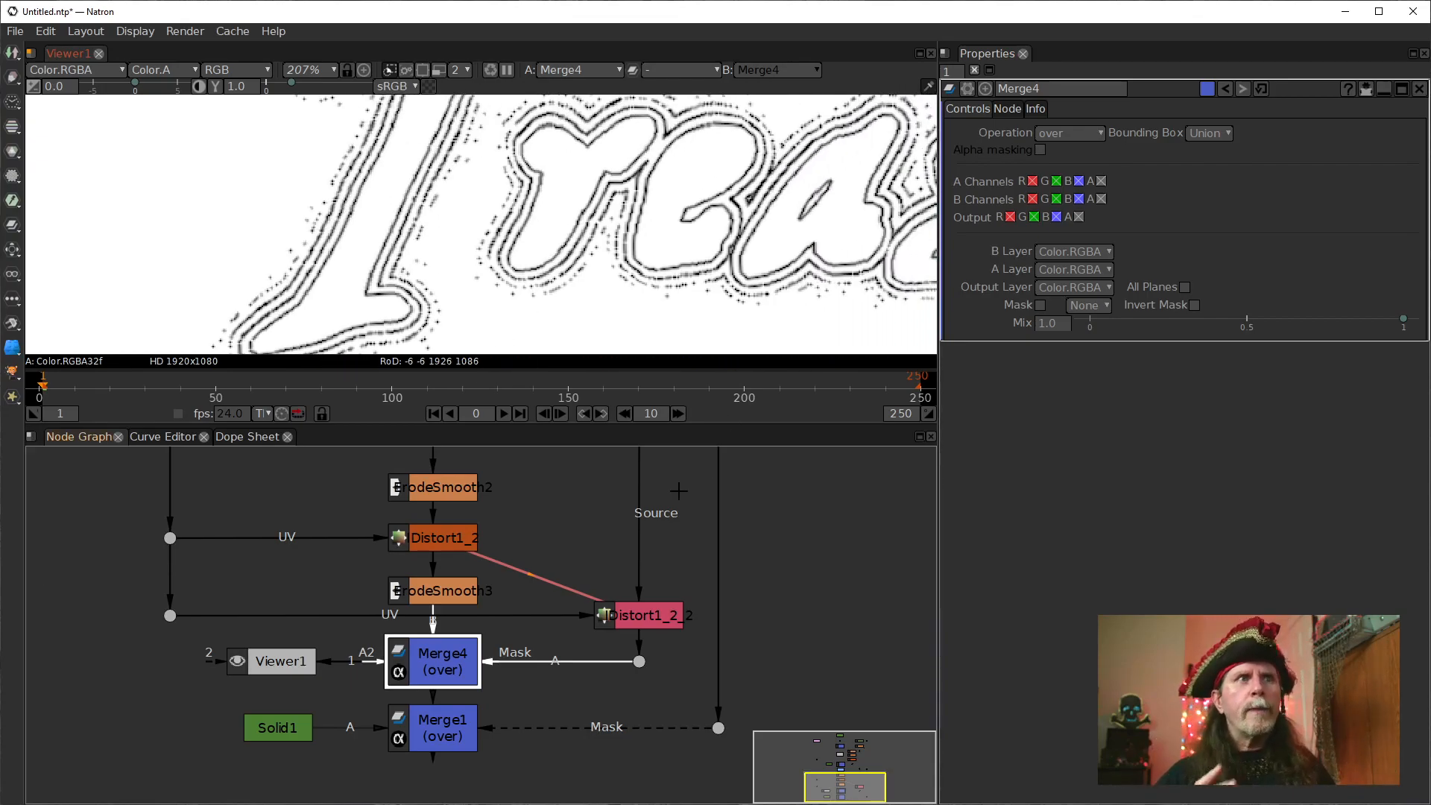
Show Merge1's output in the viewer.
left_click(443, 728)
left_click_drag(688, 699, 693, 608)
key("1")
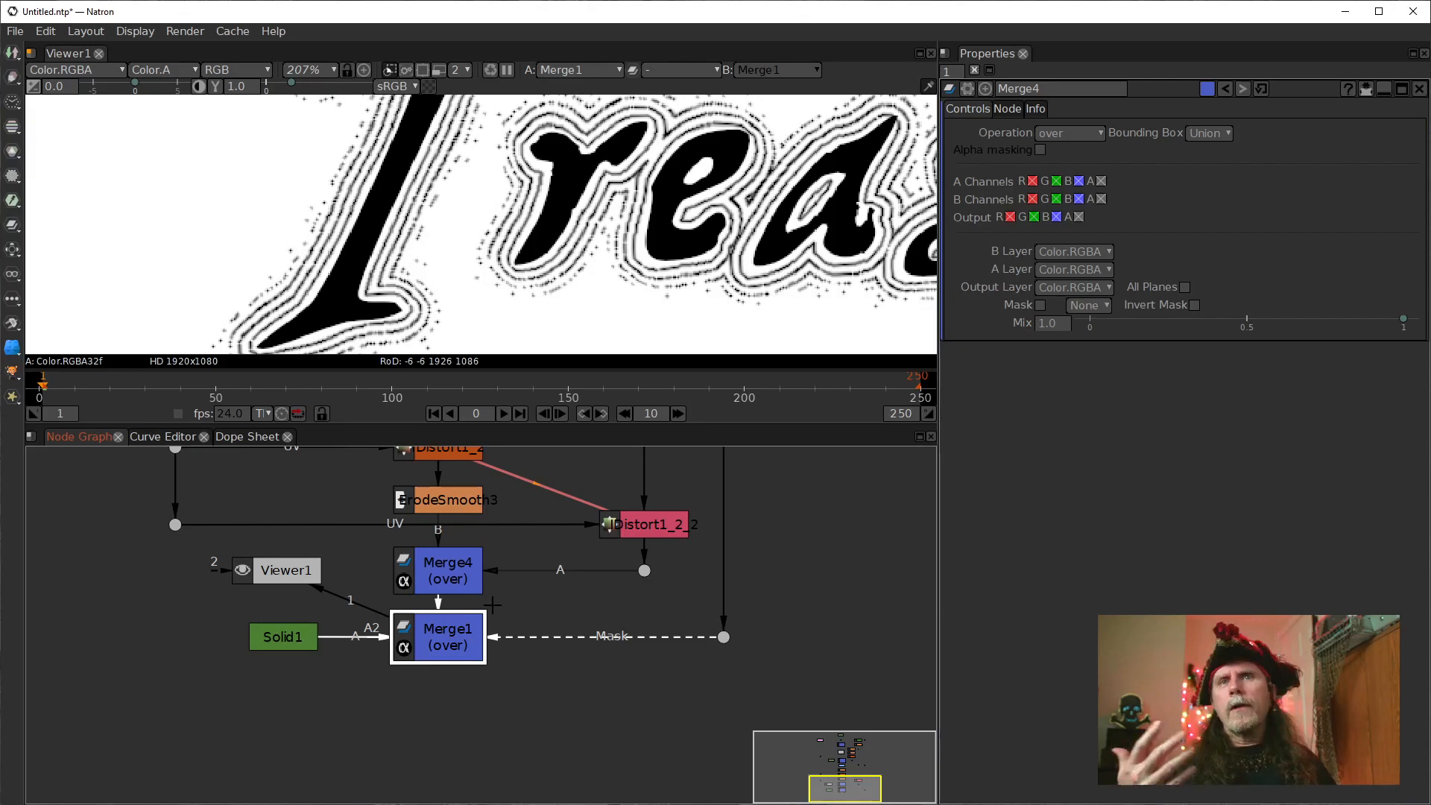
Set the size of the ErodeSmooth1 node beneath Text1 to -10.
scroll(608, 233, "down", 4)
left_click_drag(721, 481, 644, 698)
scroll(664, 648, "down", 1)
left_click_drag(652, 623, 644, 747)
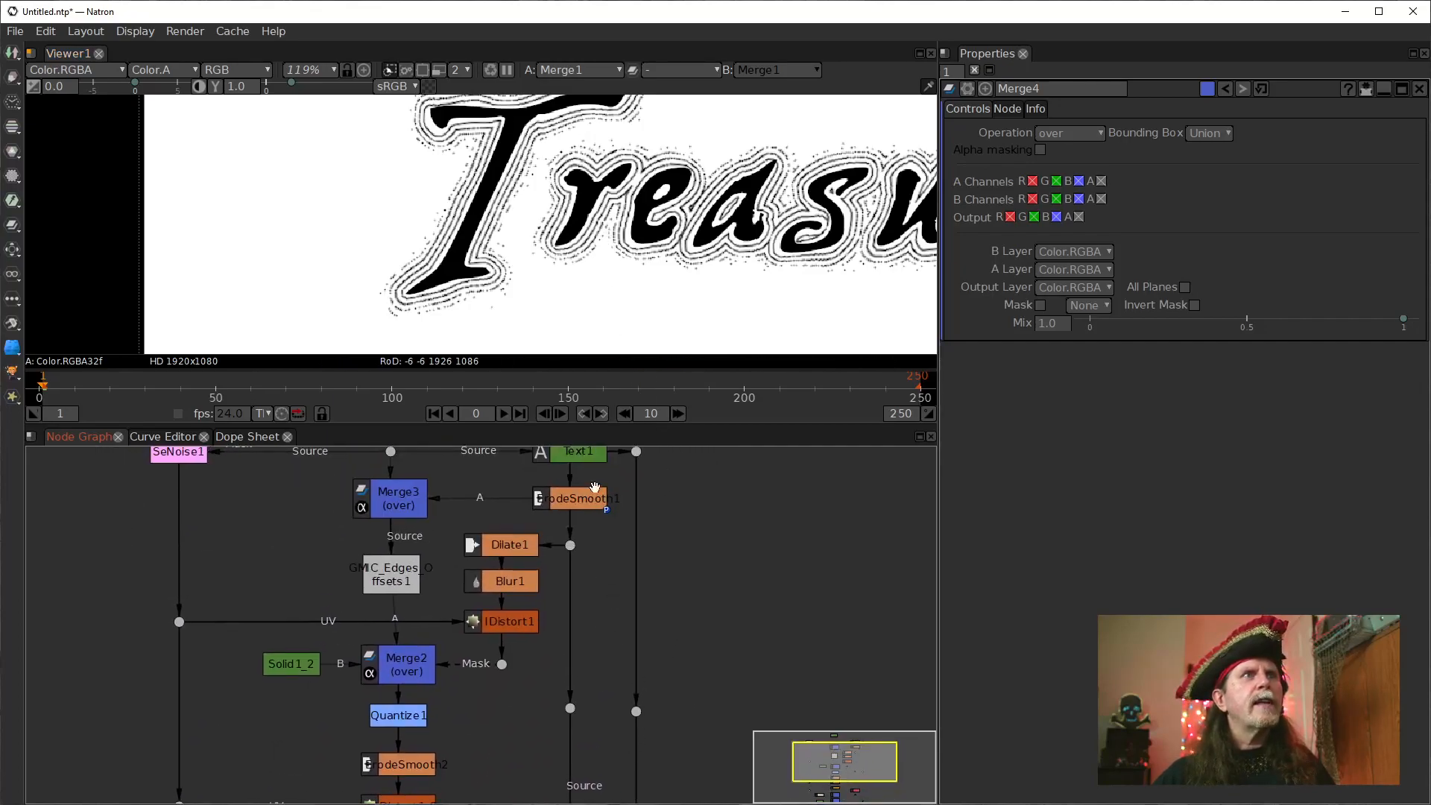
left_click_drag(595, 499, 600, 555)
left_click(586, 544)
left_click(1058, 167)
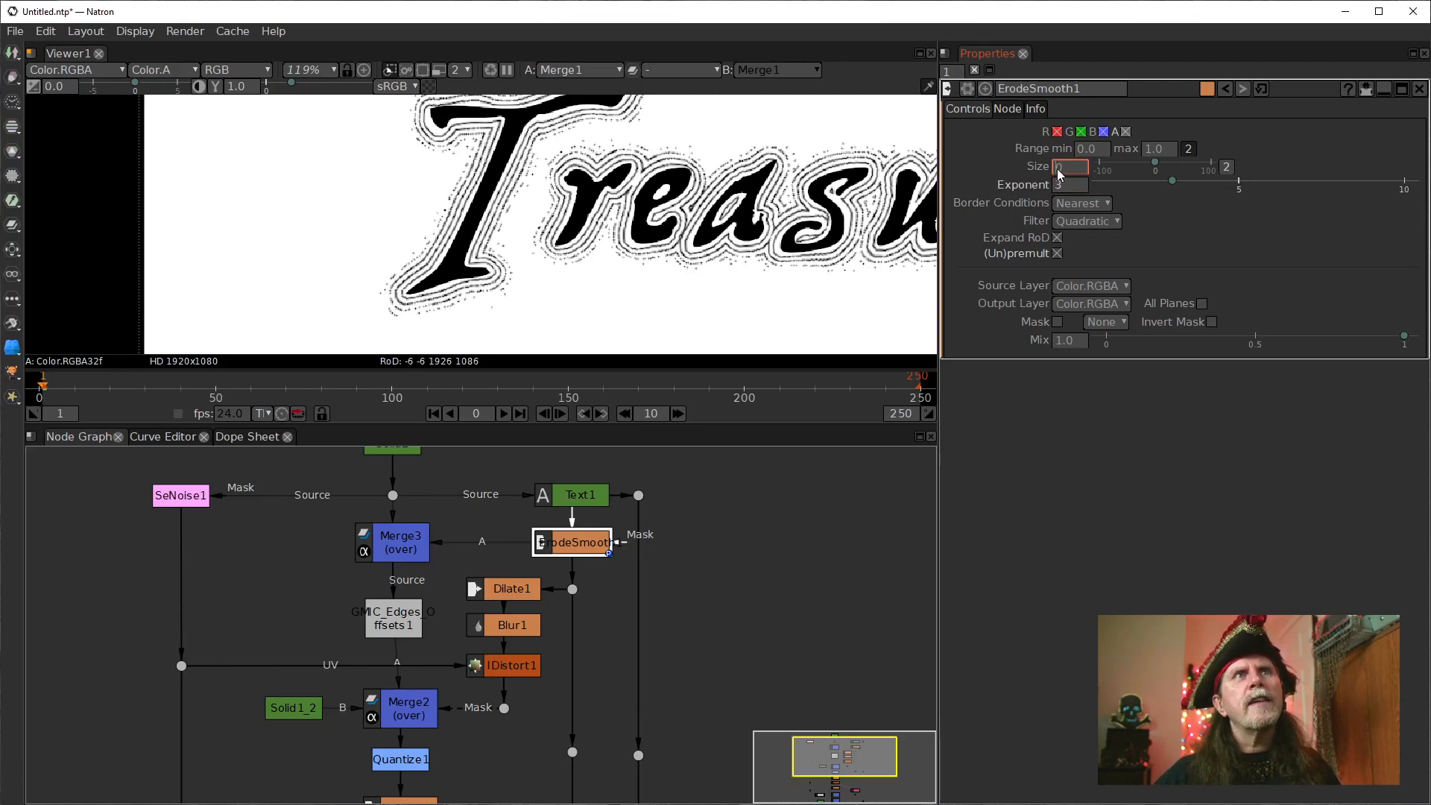
type("4")
key("Return")
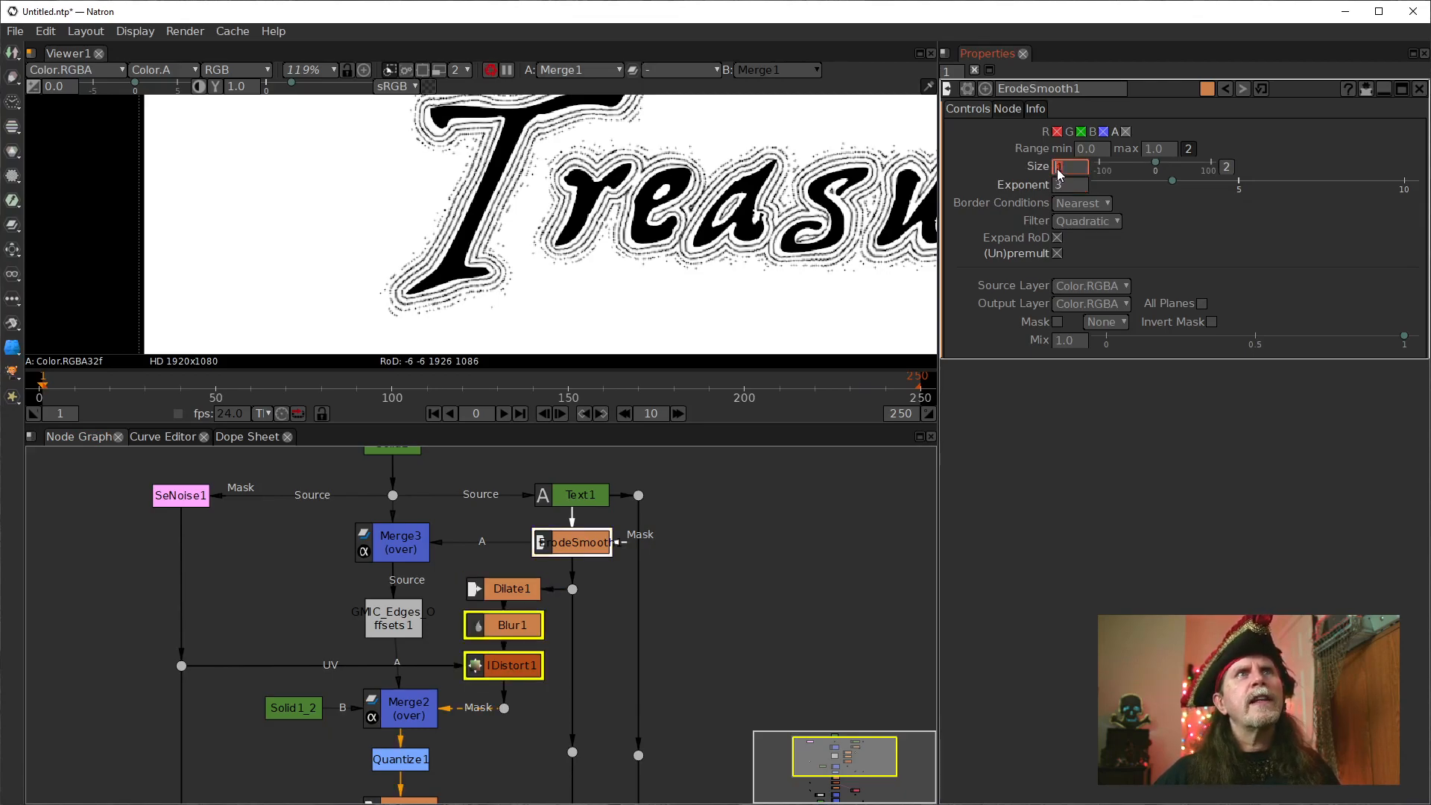
type("0")
key("Return")
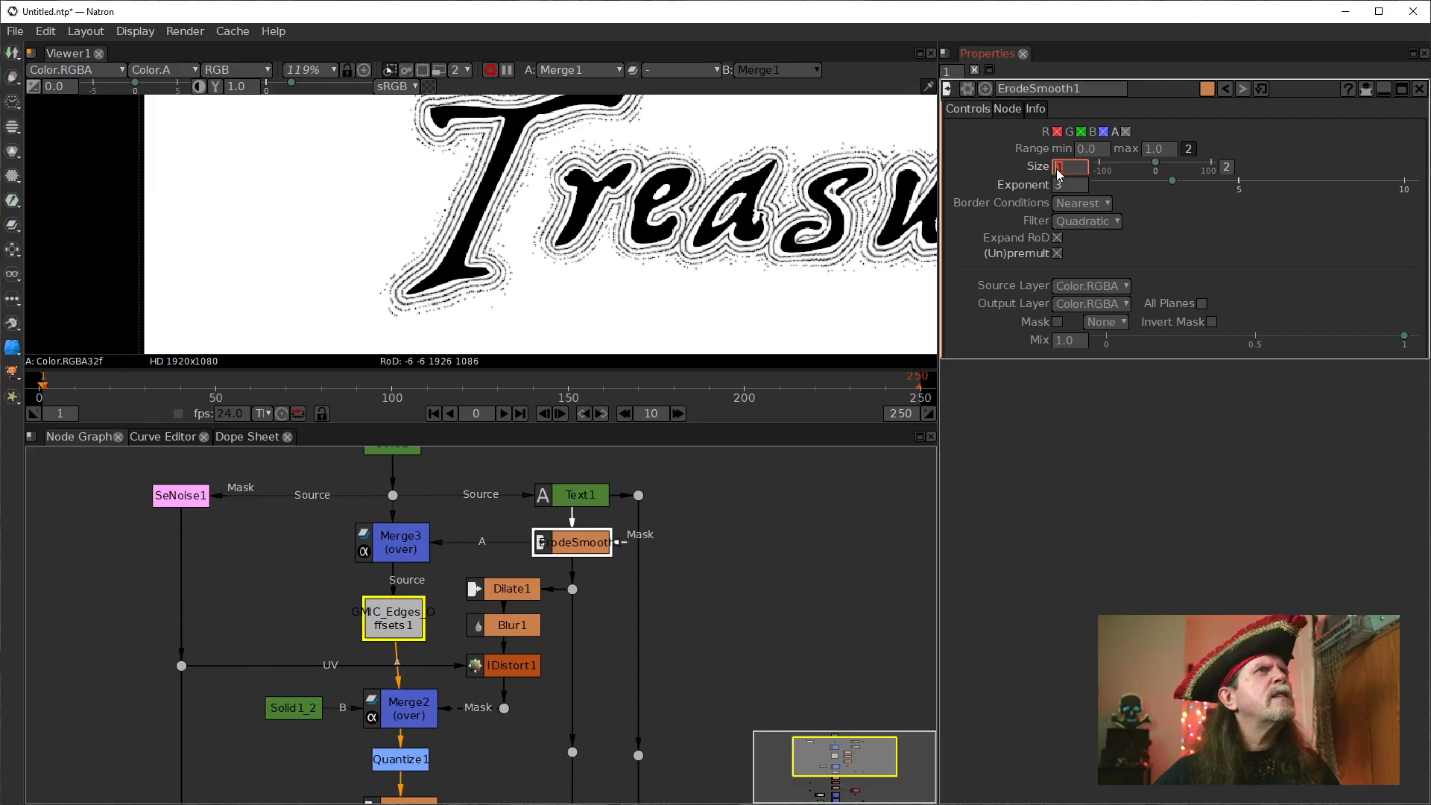
scroll(1057, 171, "down", 3)
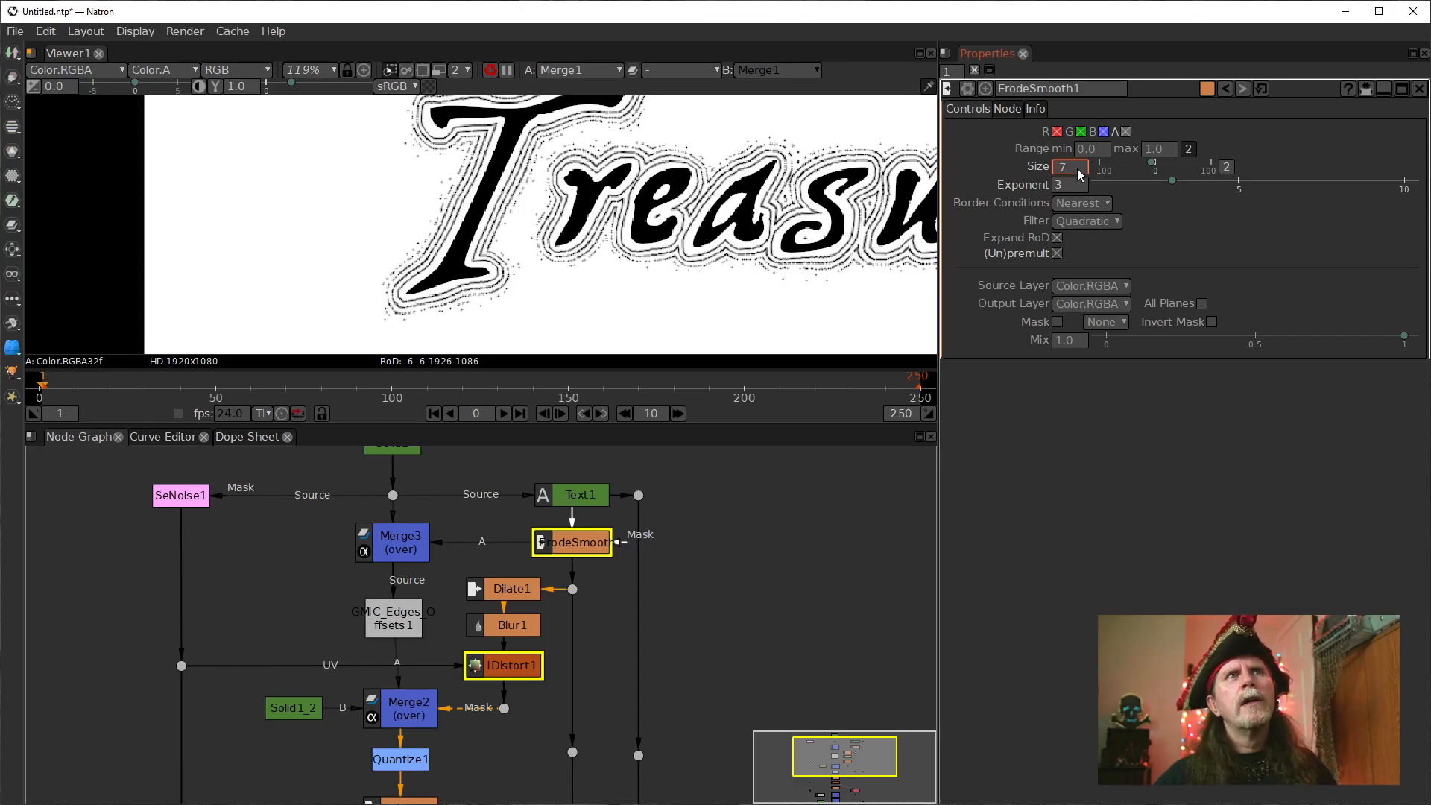
key("BackSpace")
key("BackSpace")
type("-1")
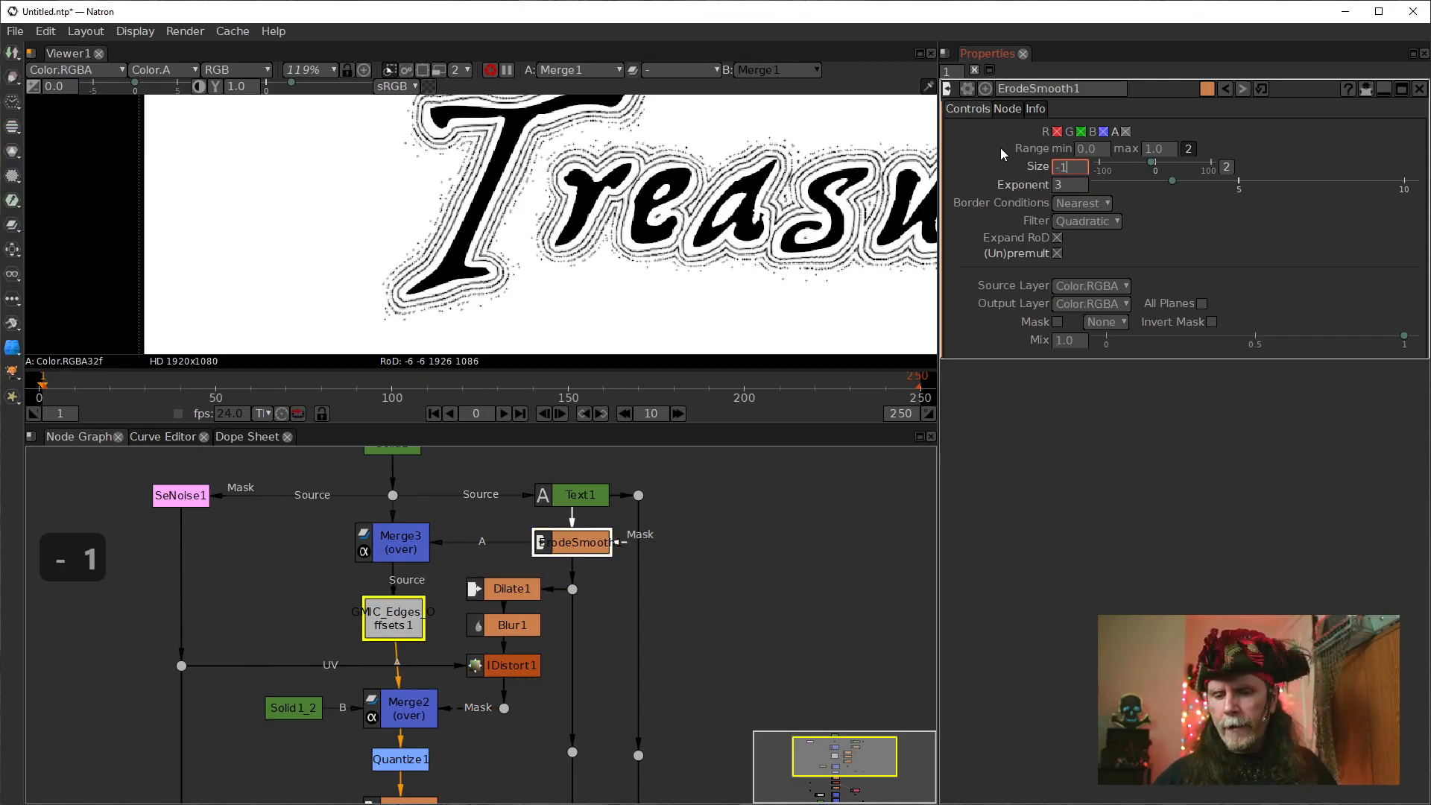
type("0")
key("Return")
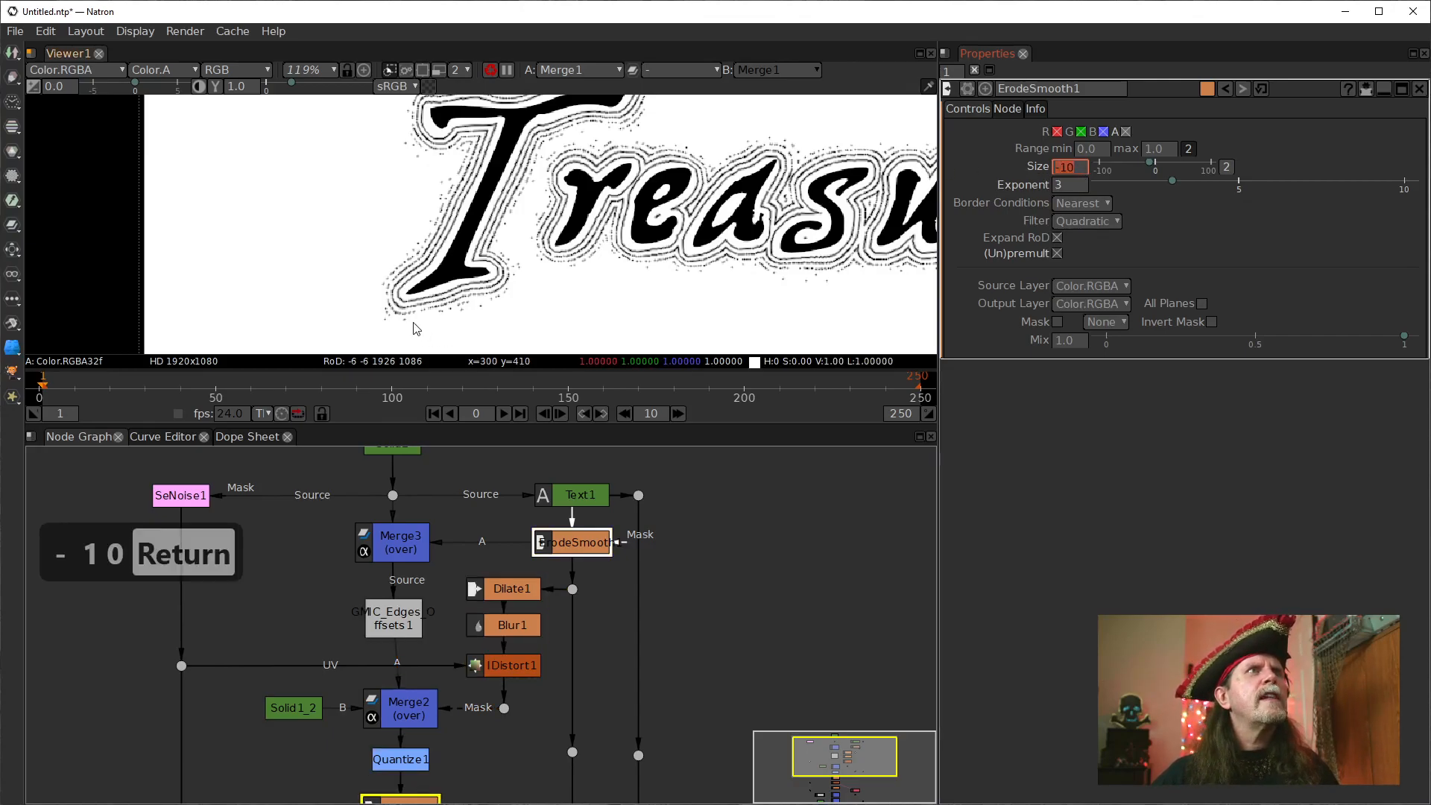
Examine the pale halo and contour lines around the T's base and the neighbouring letters in Merge1's output.
left_click_drag(576, 197, 483, 181)
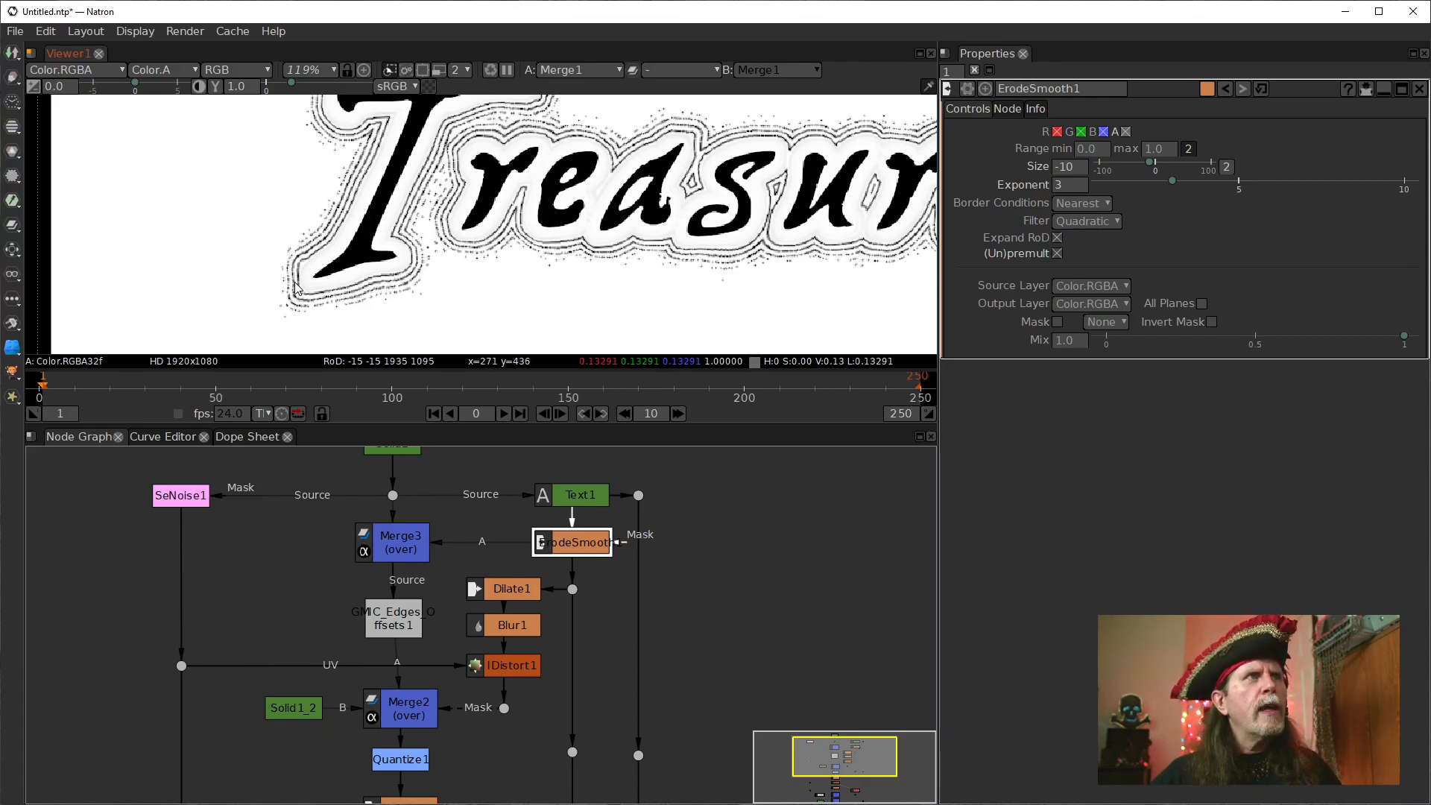
scroll(295, 291, "up", 3)
scroll(319, 279, "up", 2)
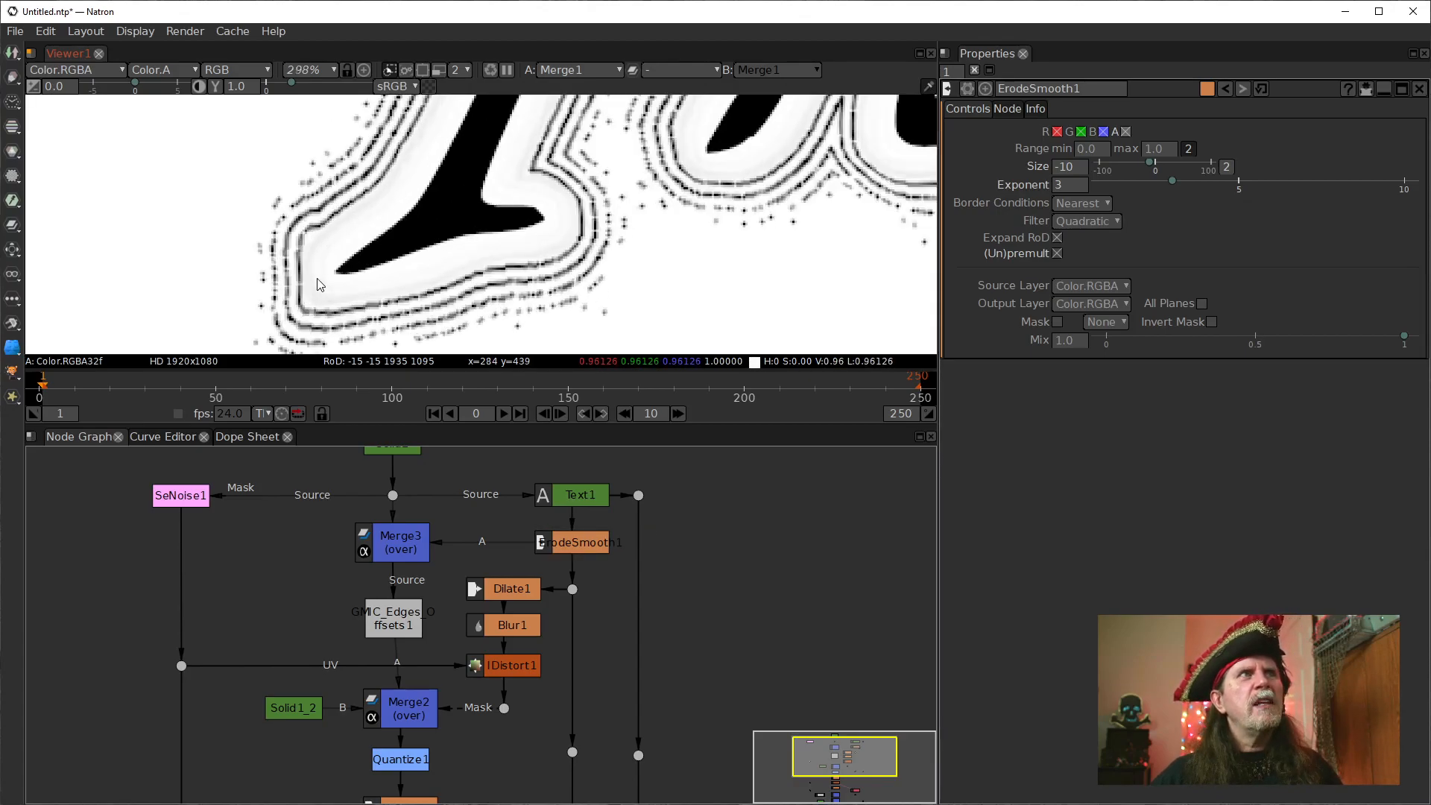
scroll(313, 265, "up", 3)
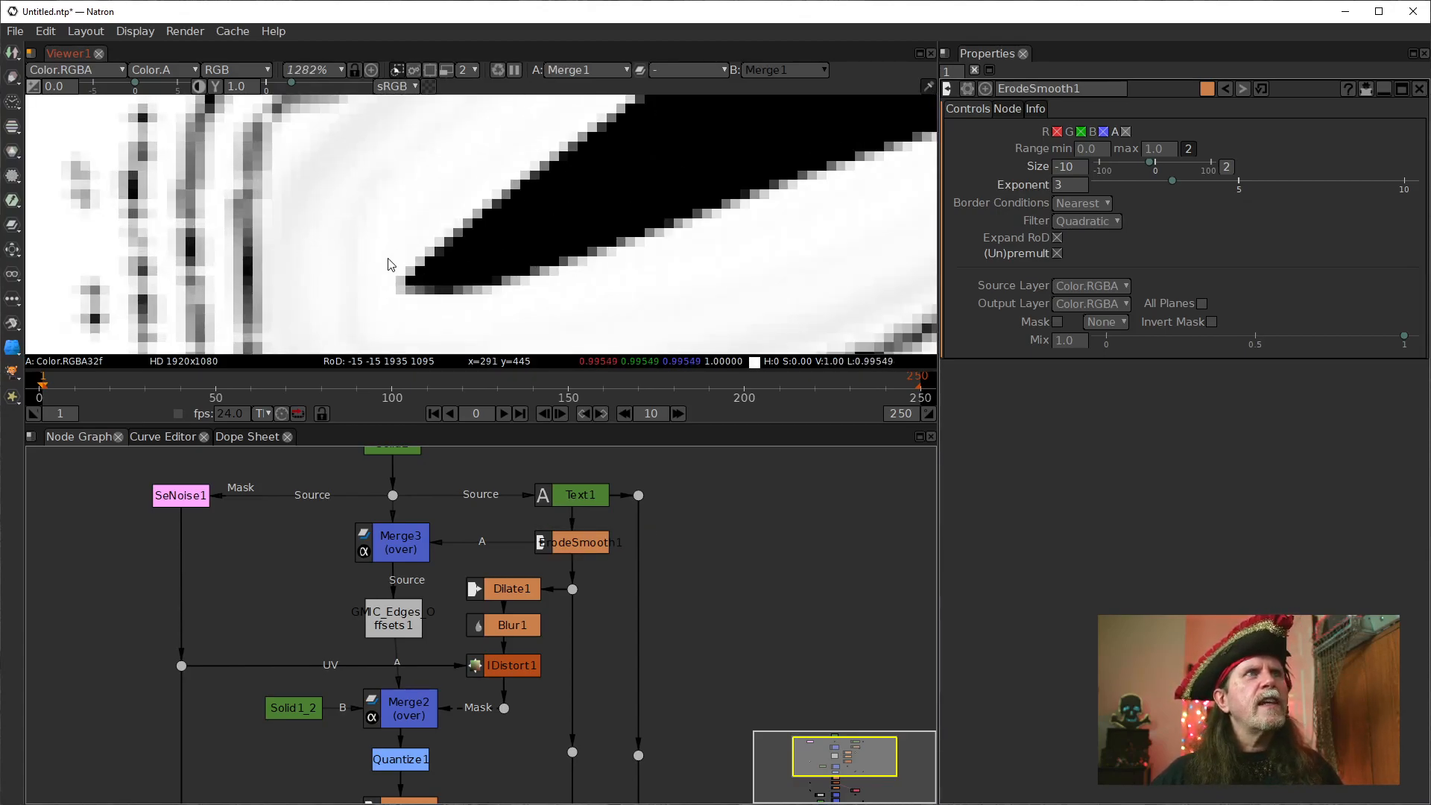
scroll(395, 267, "up", 1)
left_click_drag(476, 284, 502, 154)
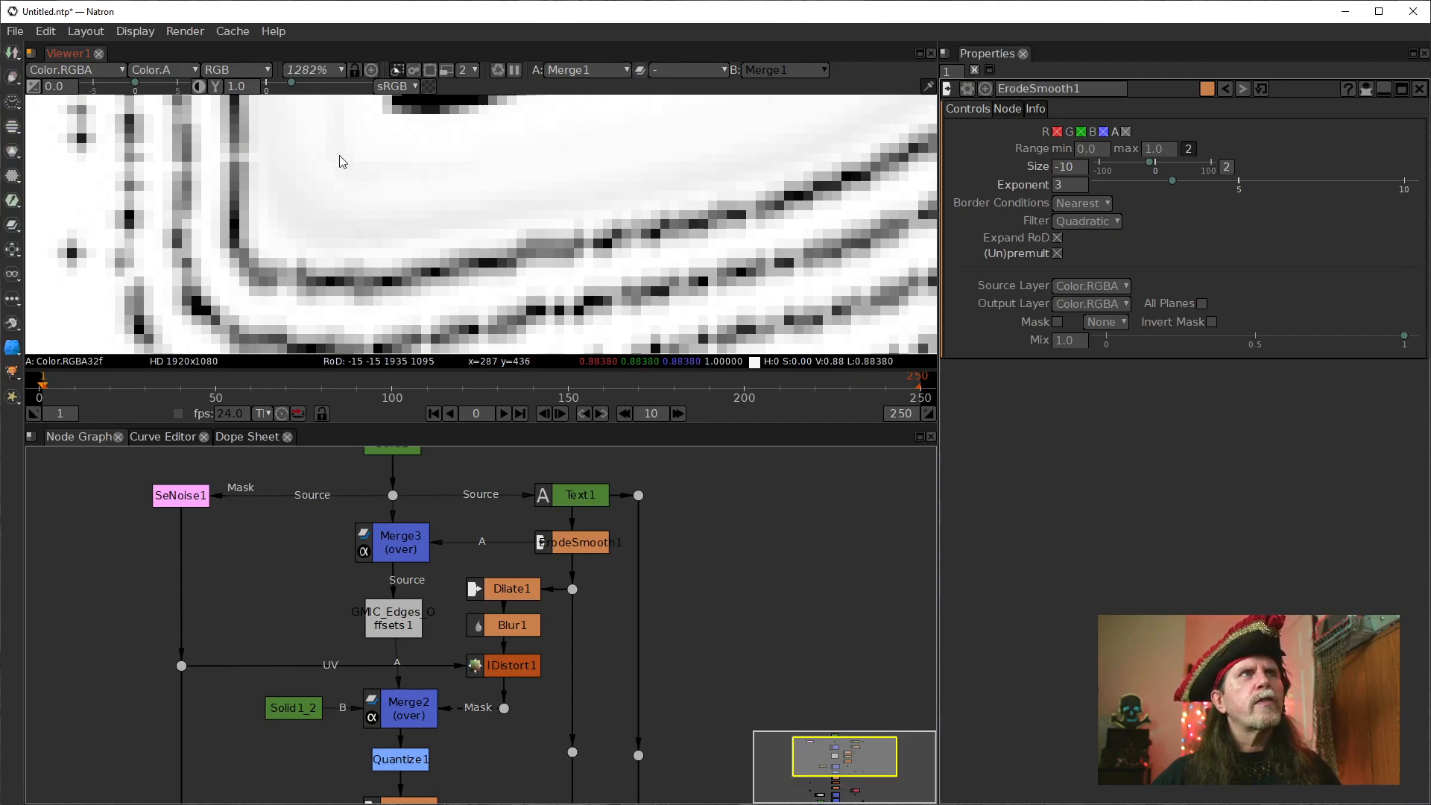
scroll(348, 193, "down", 2)
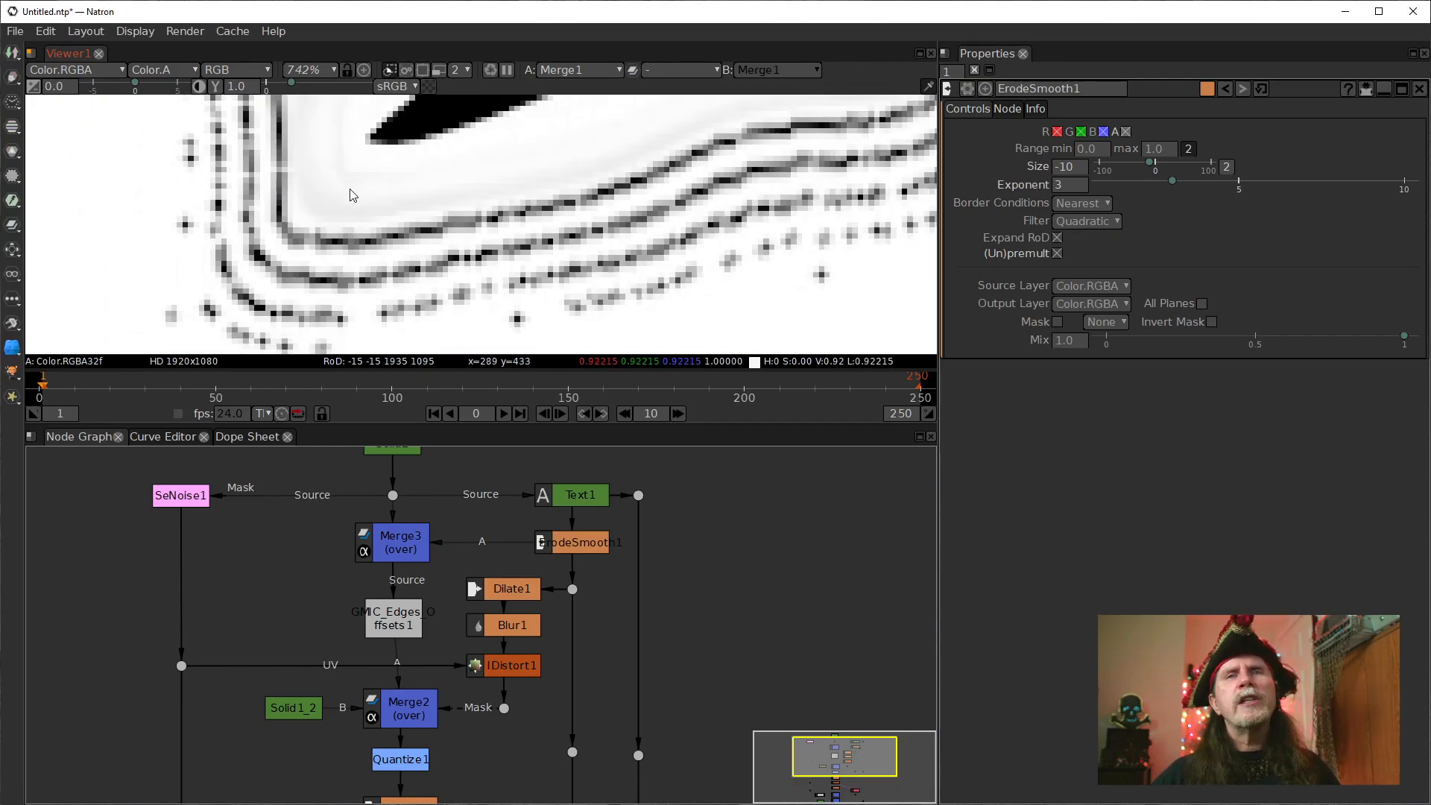
scroll(347, 198, "down", 3)
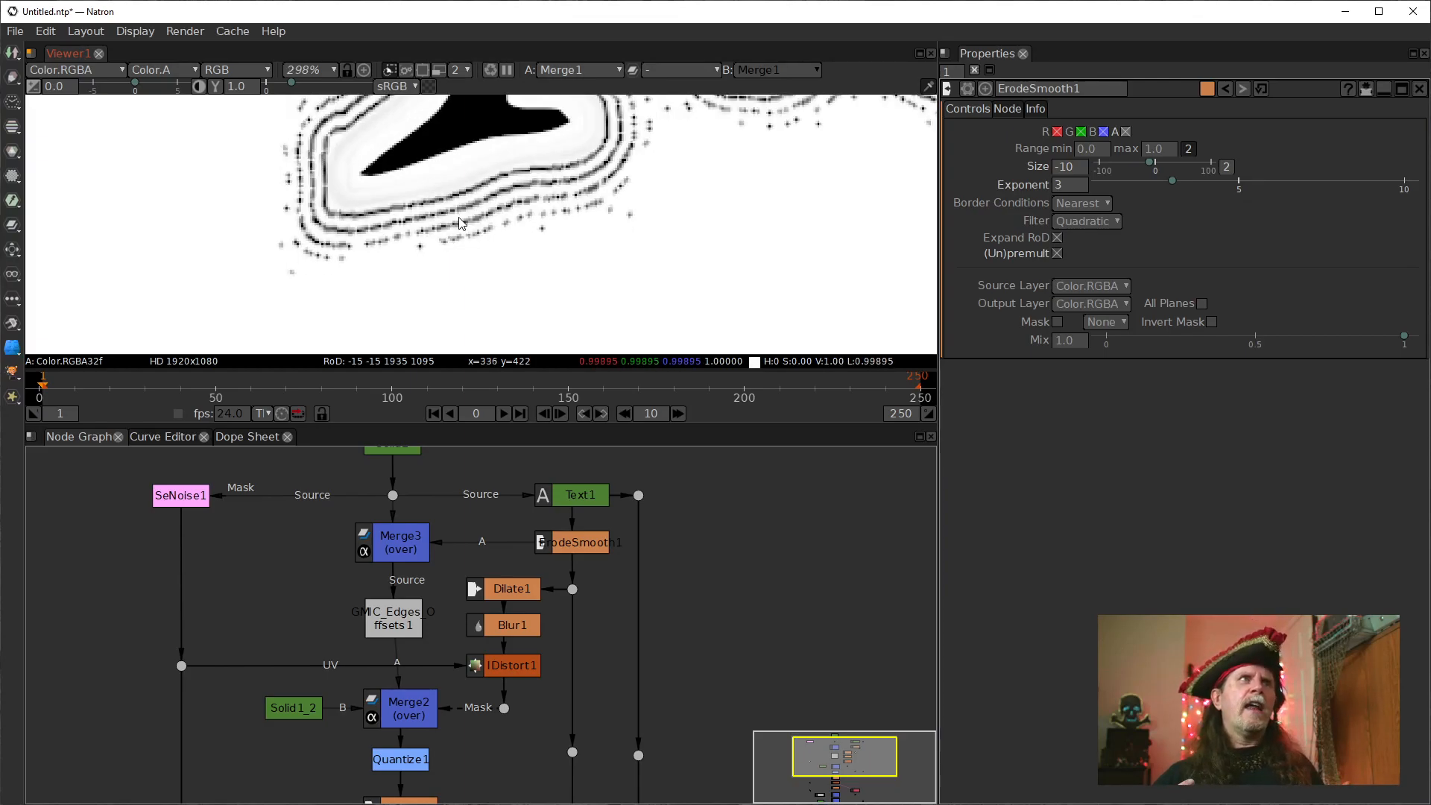
left_click_drag(413, 137, 428, 269)
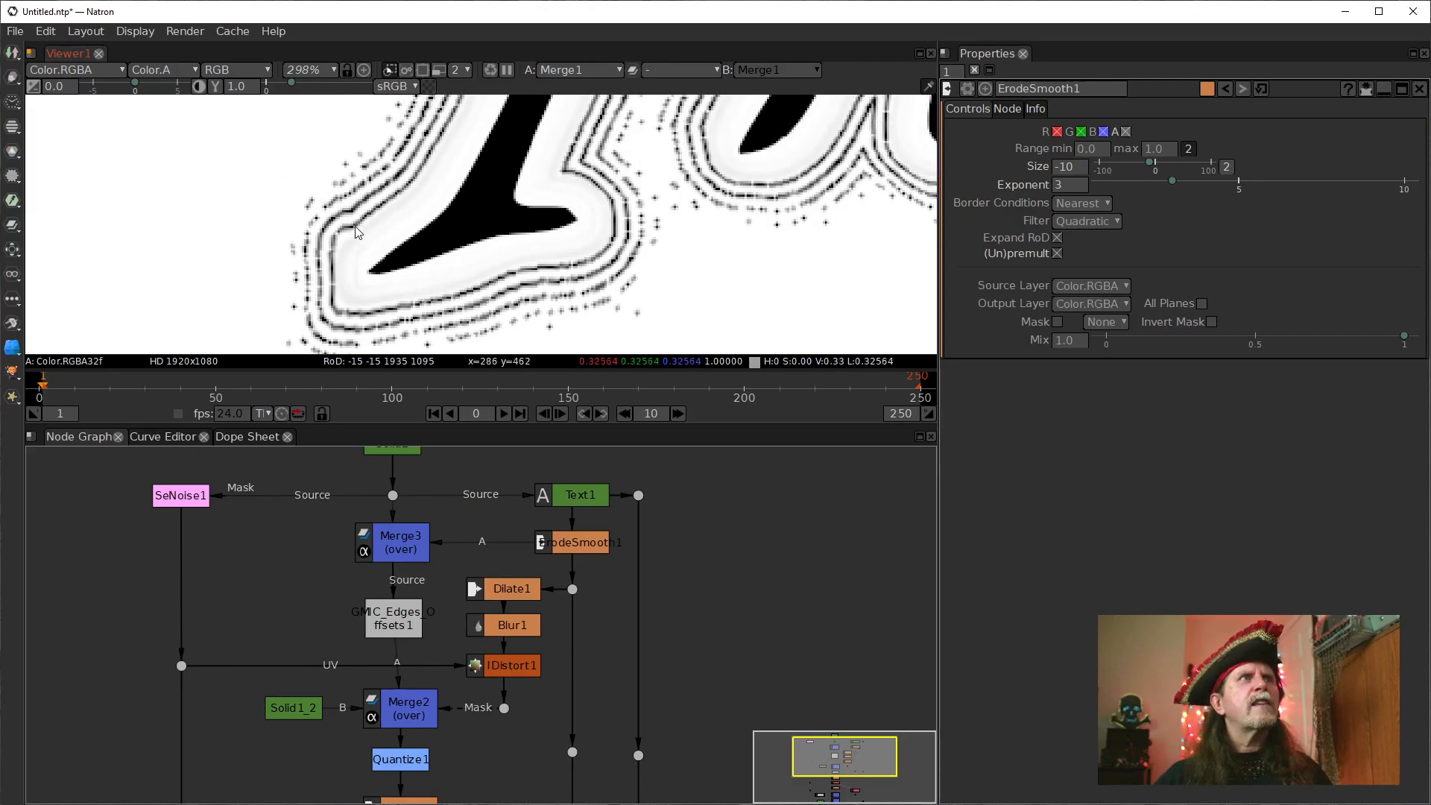
left_click_drag(634, 236, 596, 290)
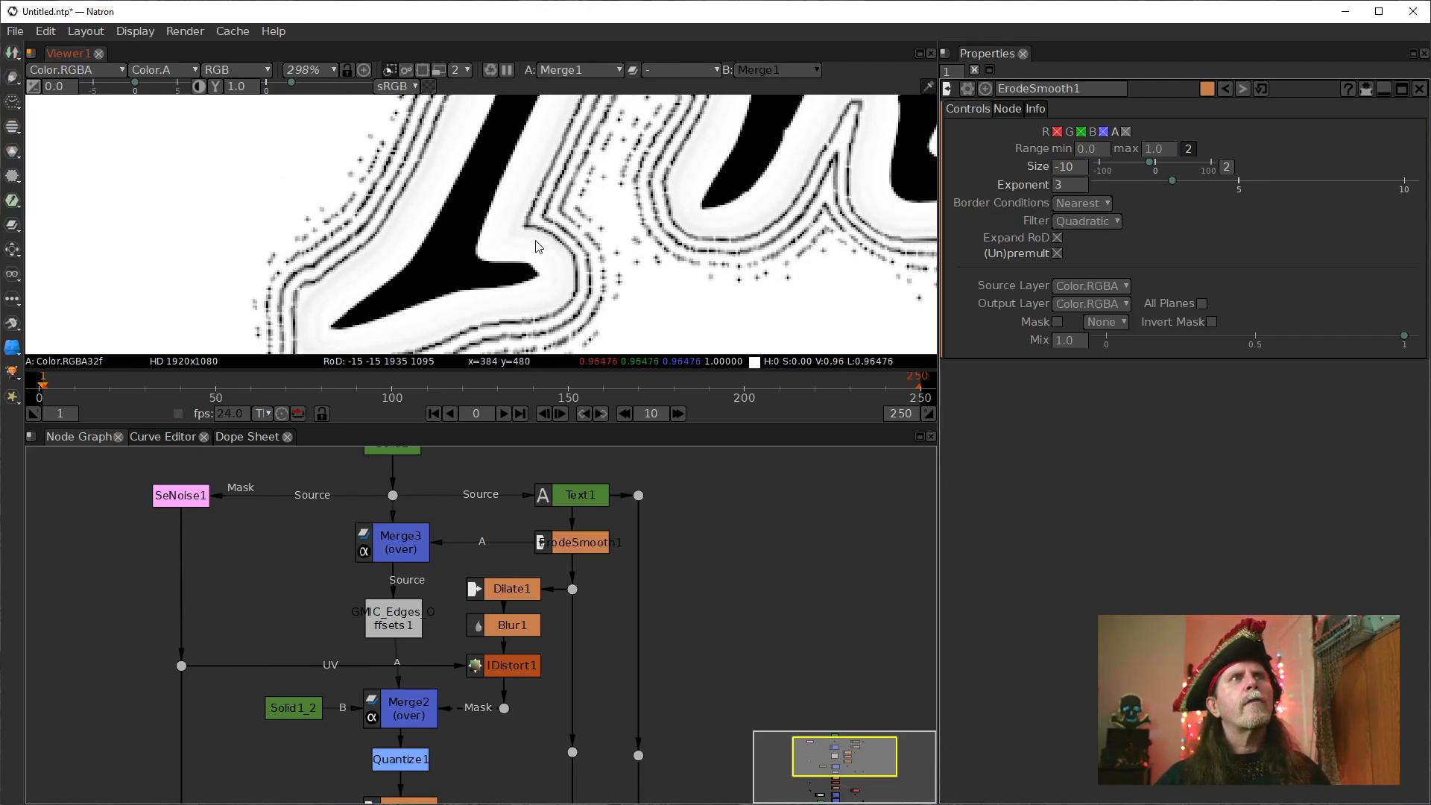
left_click_drag(376, 306, 442, 241)
left_click_drag(556, 248, 399, 344)
left_click_drag(577, 179, 441, 270)
mouse_move(682, 115)
left_mouse_down()
mouse_move(481, 187)
mouse_move(455, 177)
left_mouse_up()
Move Merge1, its mask dot and Solid1 lower in the node graph to leave space beneath Merge4.
left_click_drag(637, 637, 651, 443)
left_click_drag(588, 665, 606, 494)
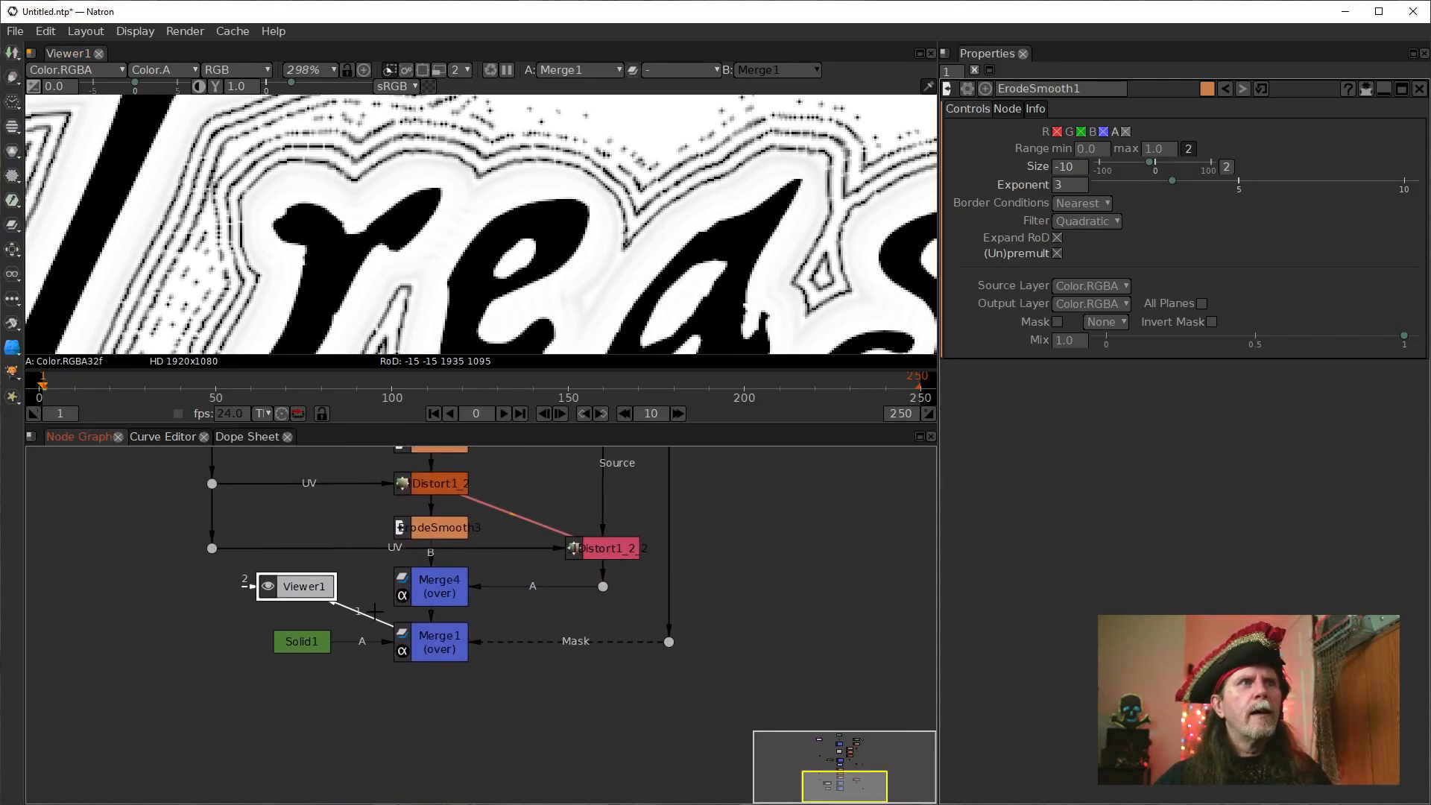
left_click_drag(683, 613, 667, 682)
left_click_drag(425, 711, 425, 773)
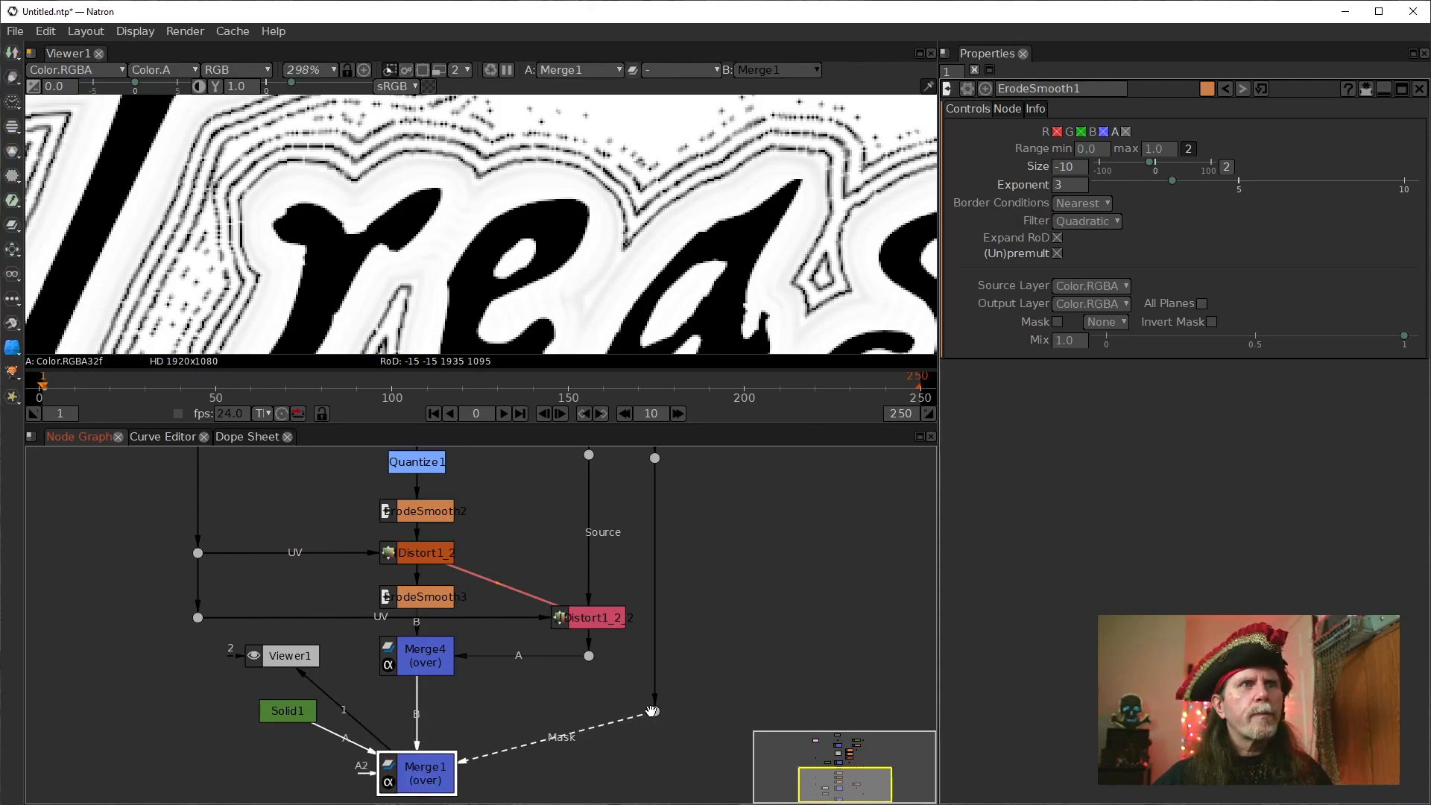
left_click_drag(654, 712, 682, 643)
left_click_drag(306, 576, 309, 638)
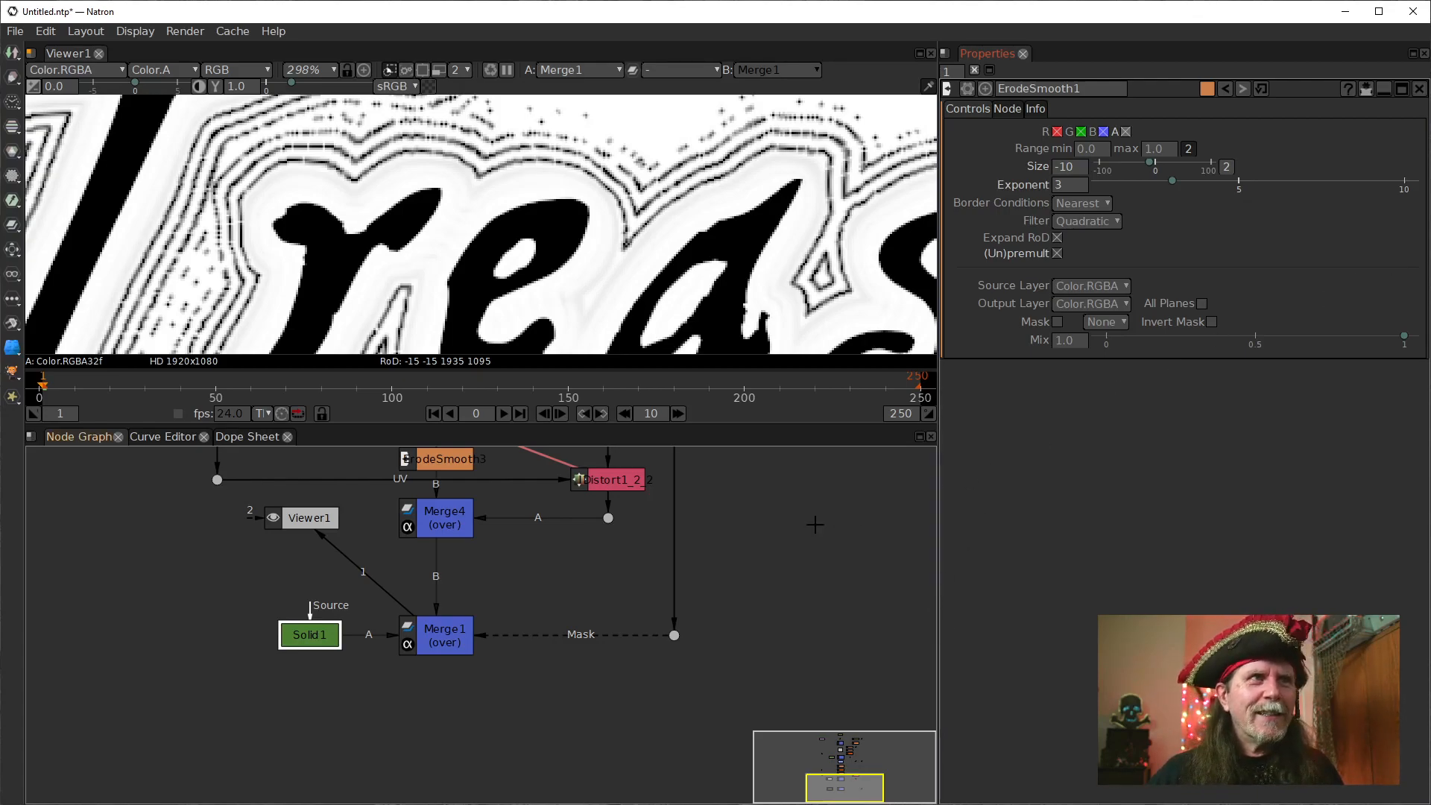
left_click_drag(731, 521, 728, 566)
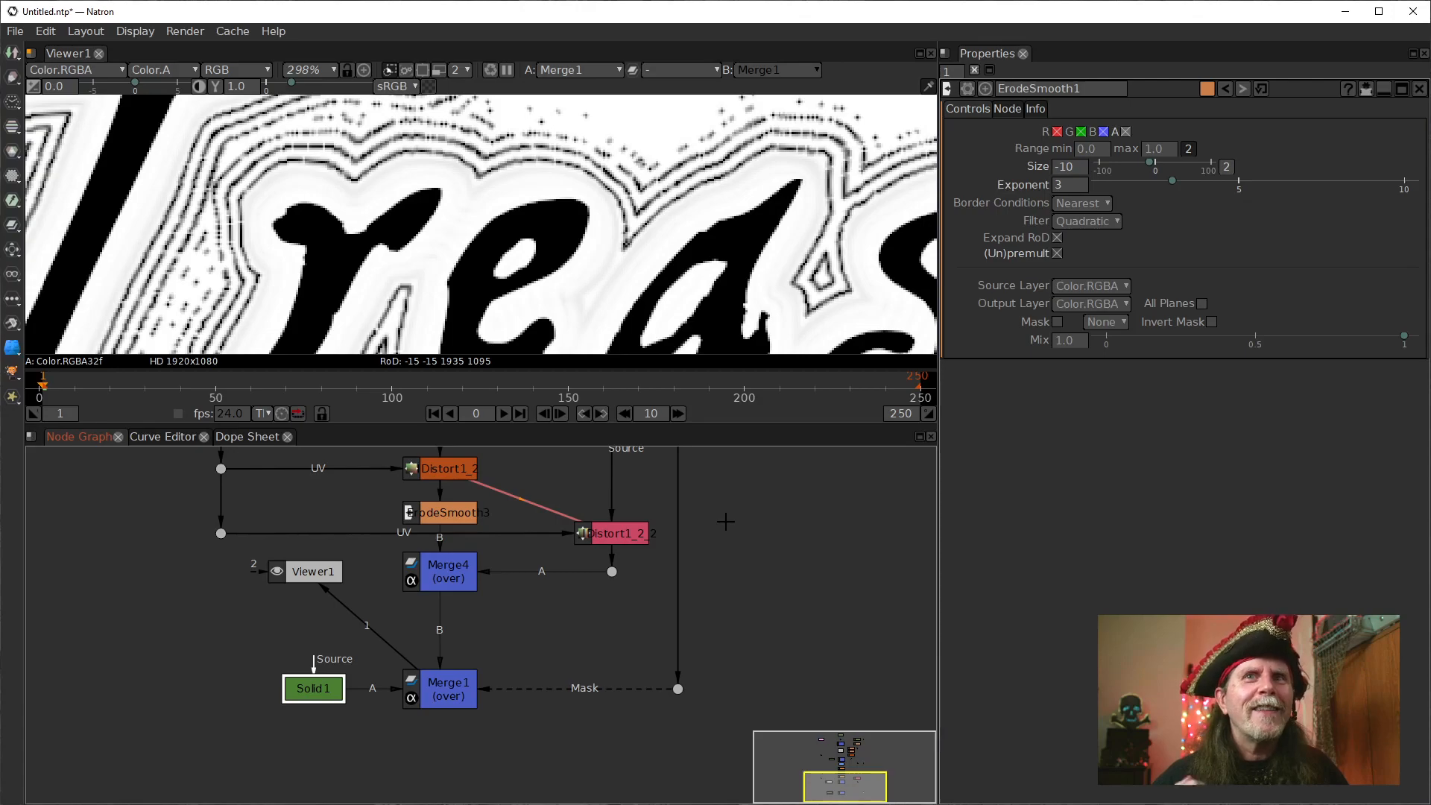
Inspect the halo around the "Treasure" lettering in Merge1's output, from an overview to a close-up of the first letters.
scroll(513, 191, "down", 4)
left_click_drag(430, 189, 584, 212)
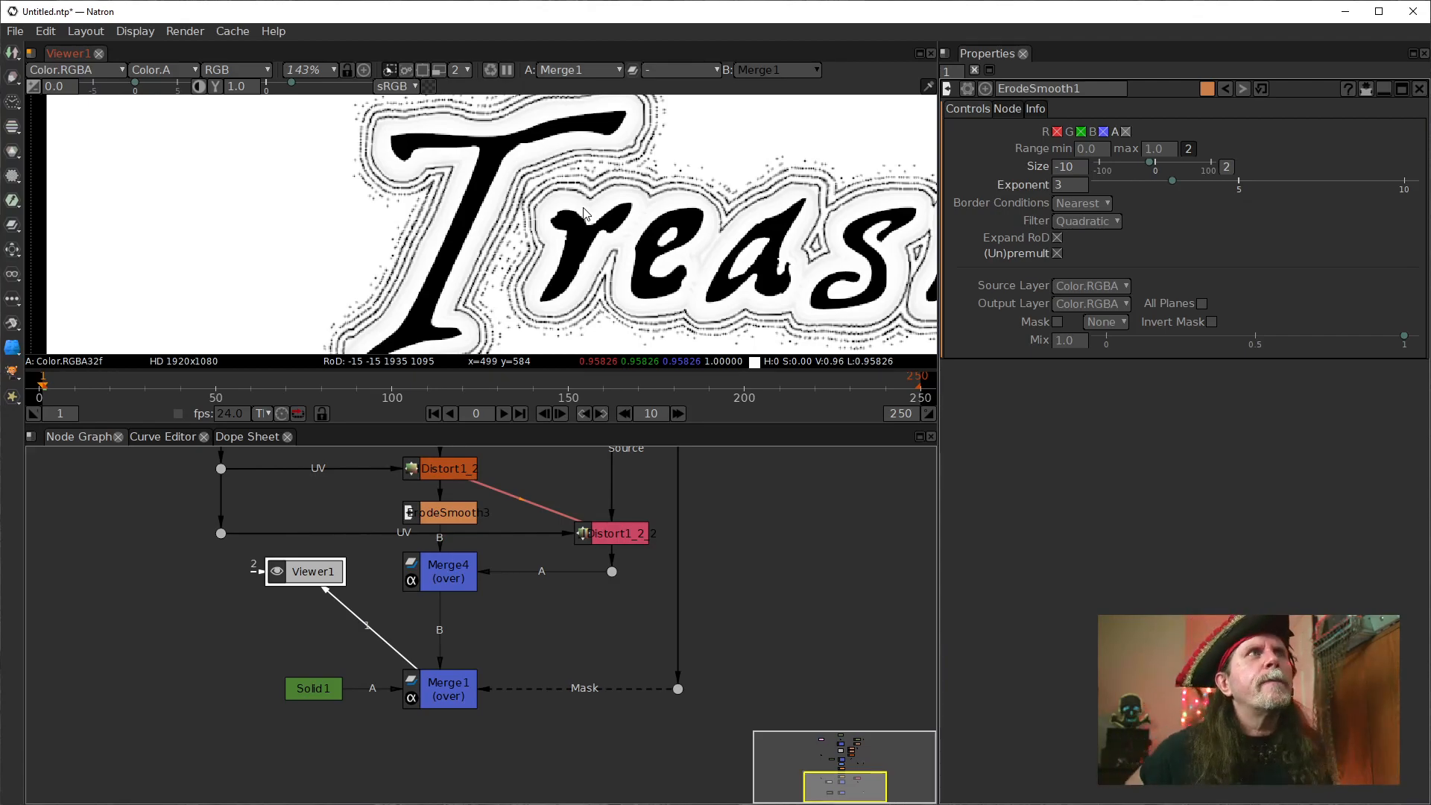
left_click_drag(623, 250, 504, 226)
left_click_drag(651, 499, 579, 604)
scroll(318, 192, "up", 5)
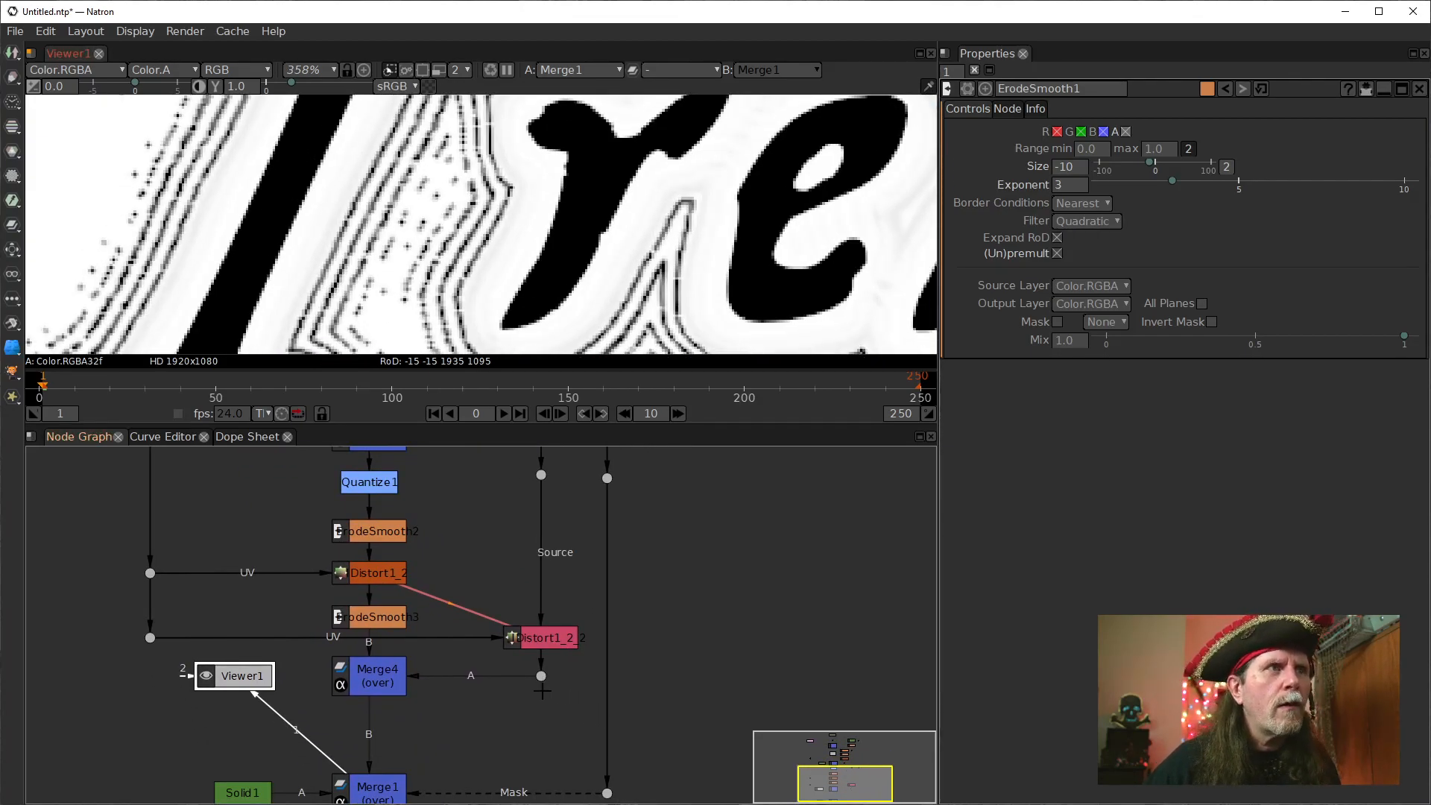
Move Merge4 and the dot feeding its A input lower, keeping them aligned just above Merge1.
left_click_drag(544, 727, 565, 616)
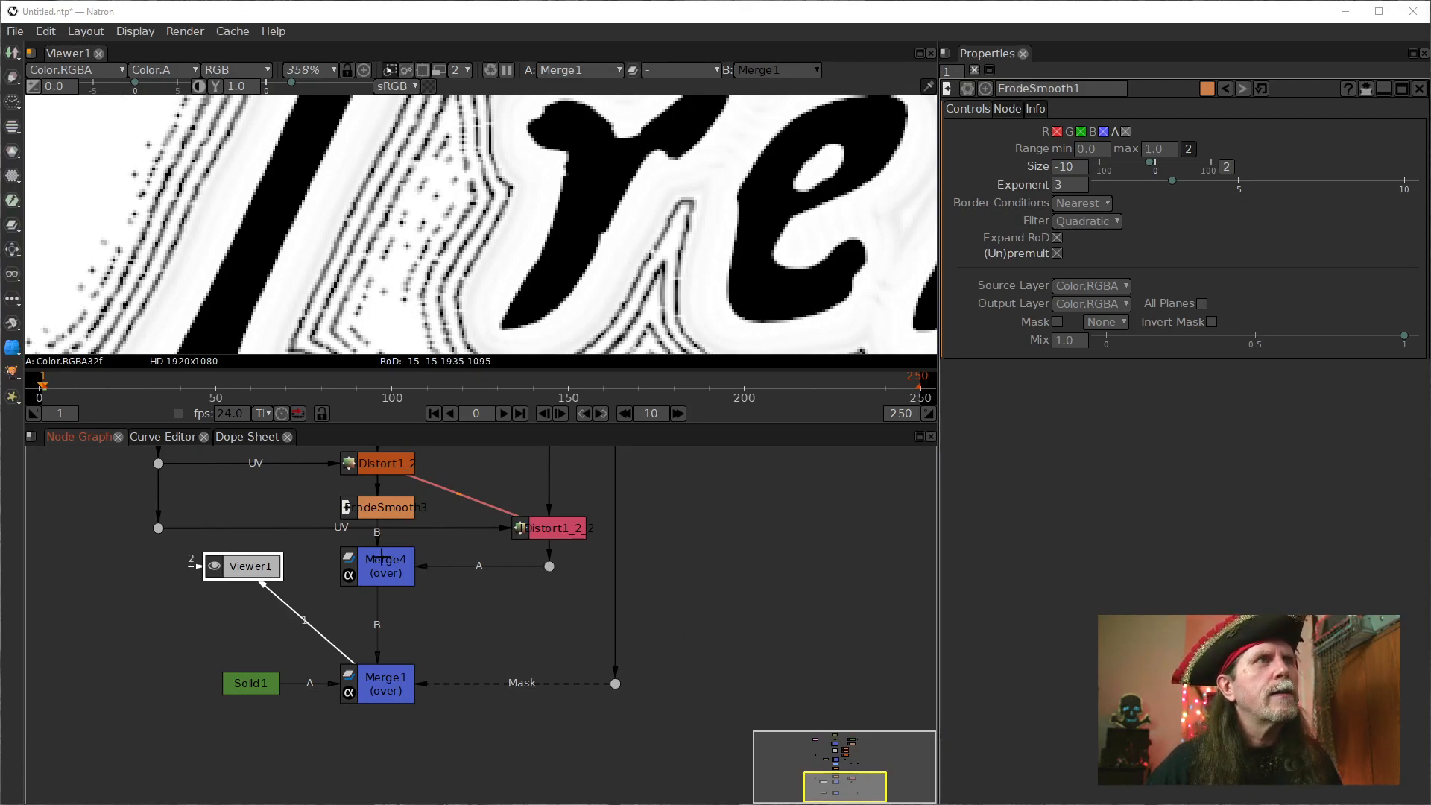
left_click_drag(382, 558, 377, 604)
left_click_drag(550, 568, 543, 628)
View the dot below the cloned IDistort and examine the soft white lettering around the T's base.
left_click(562, 530)
left_click(549, 612)
key("1")
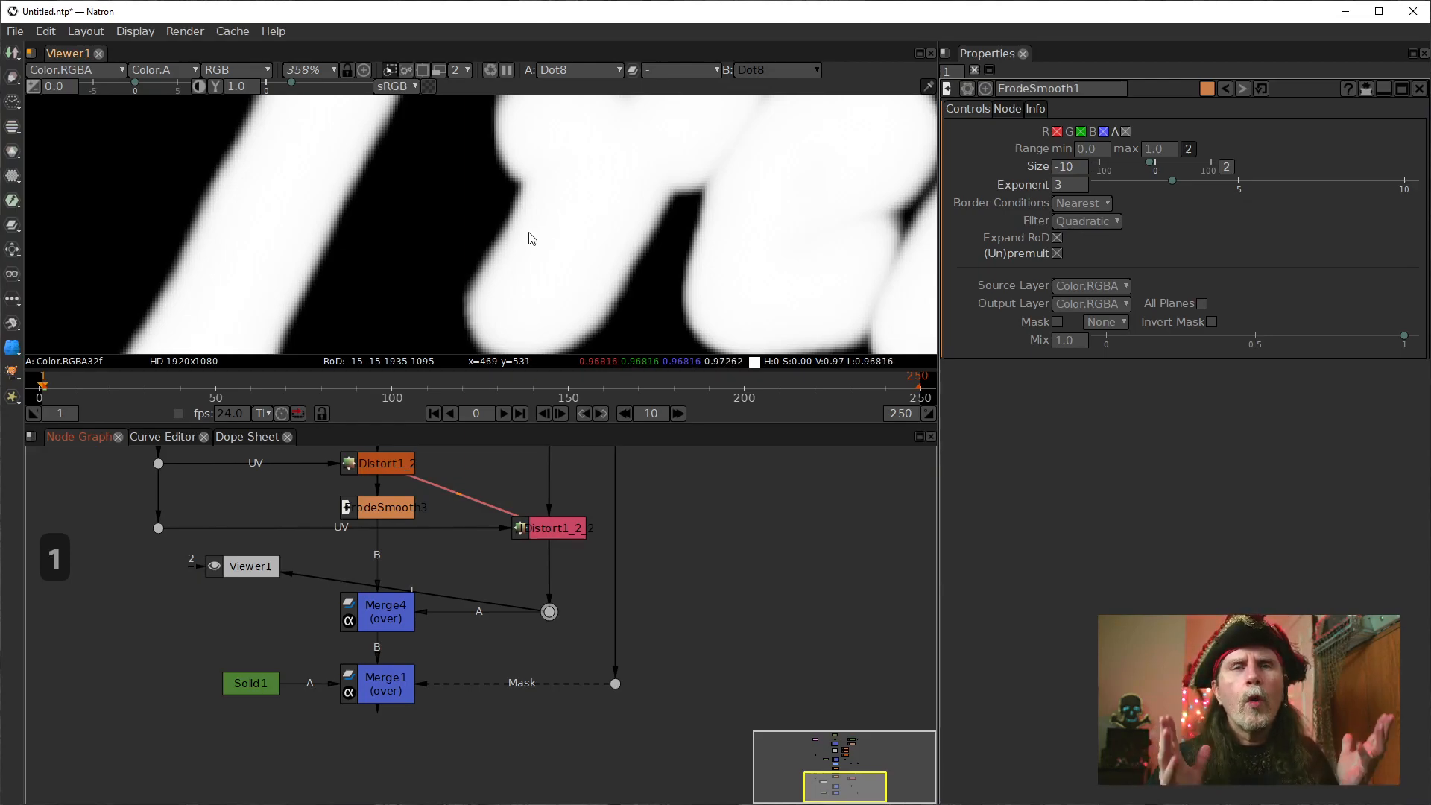
scroll(407, 265, "up", 1)
scroll(405, 264, "down", 3)
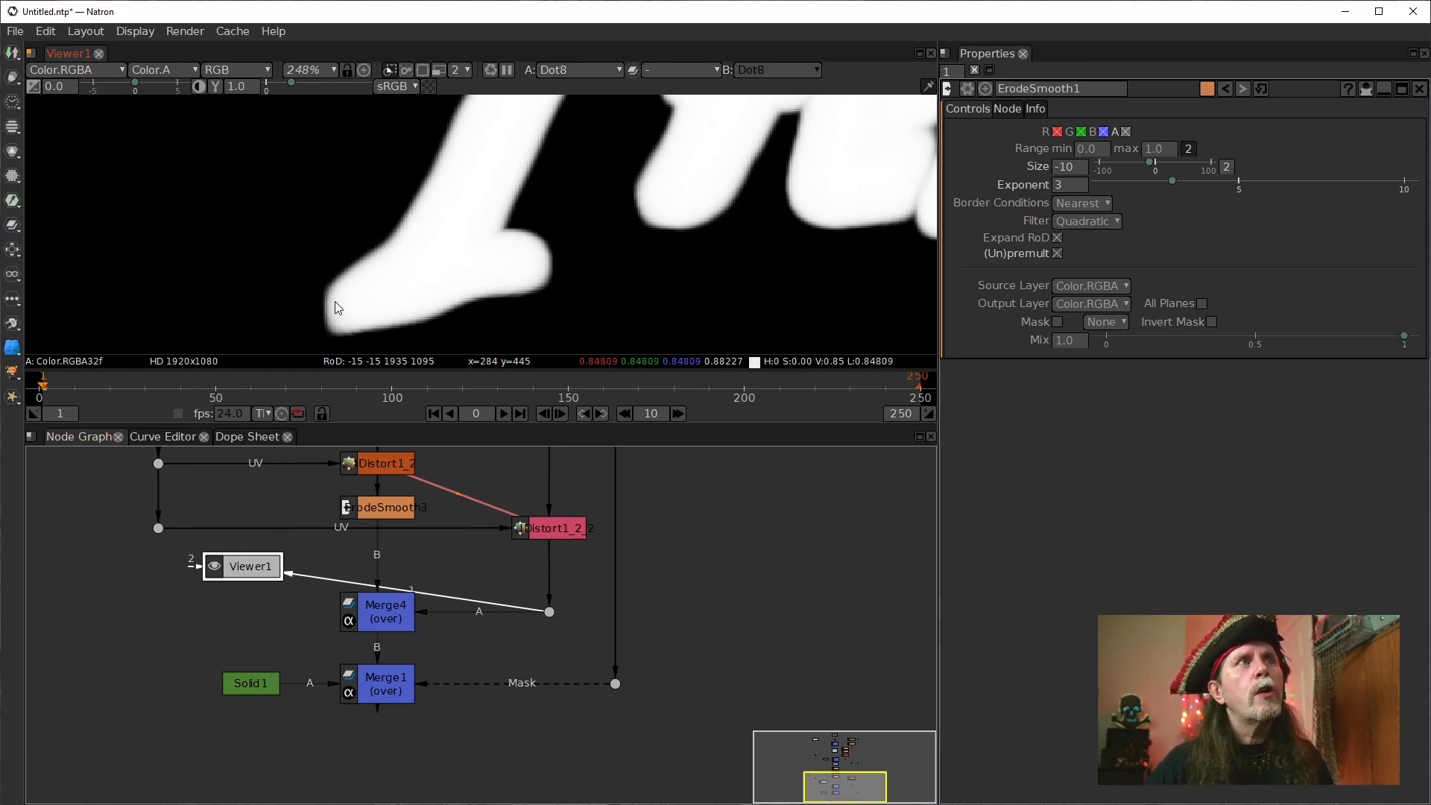
Compare Merge4's output with the dot feeding its A input around the base of the T.
left_click(378, 681)
left_click(377, 645)
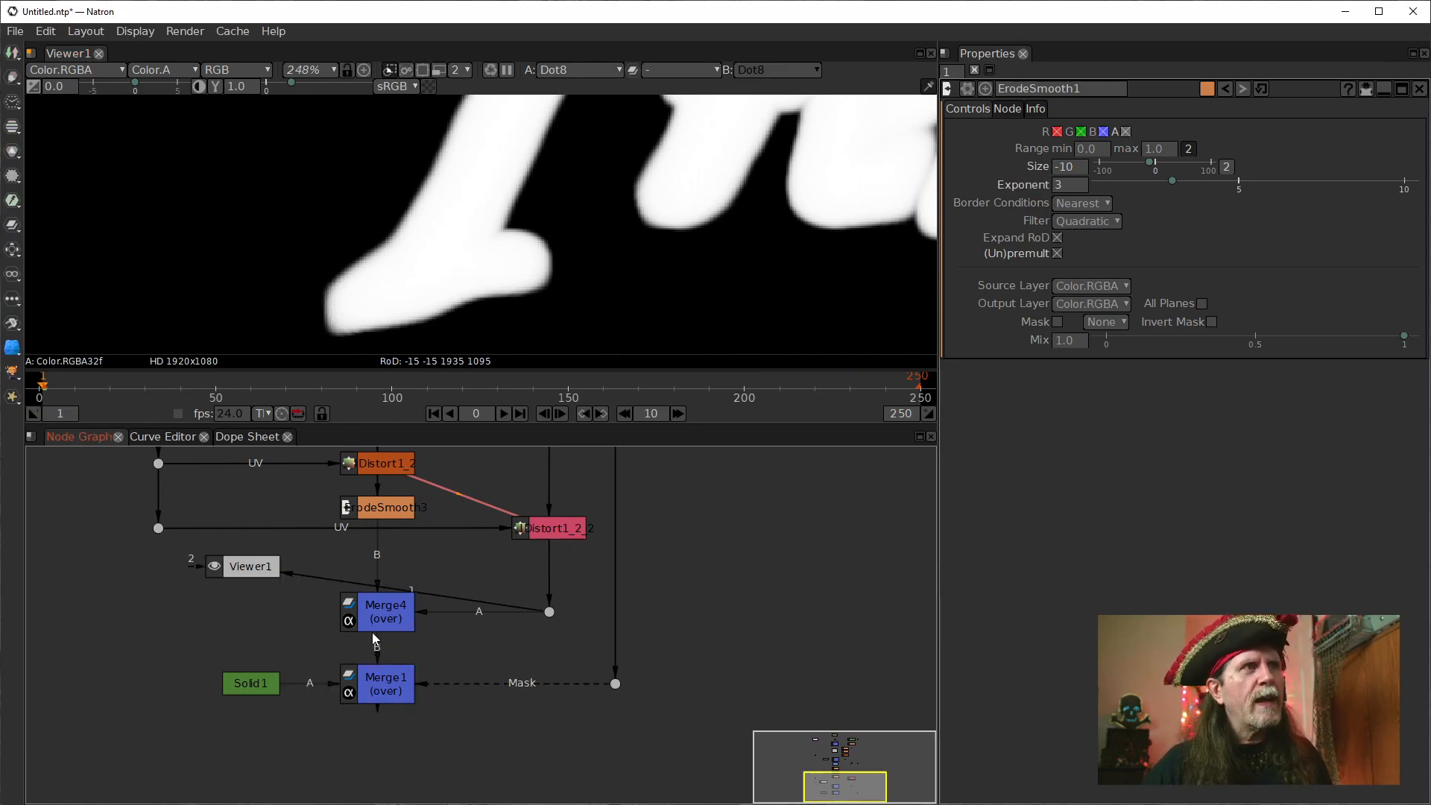
key("1")
left_click(376, 622)
key("1")
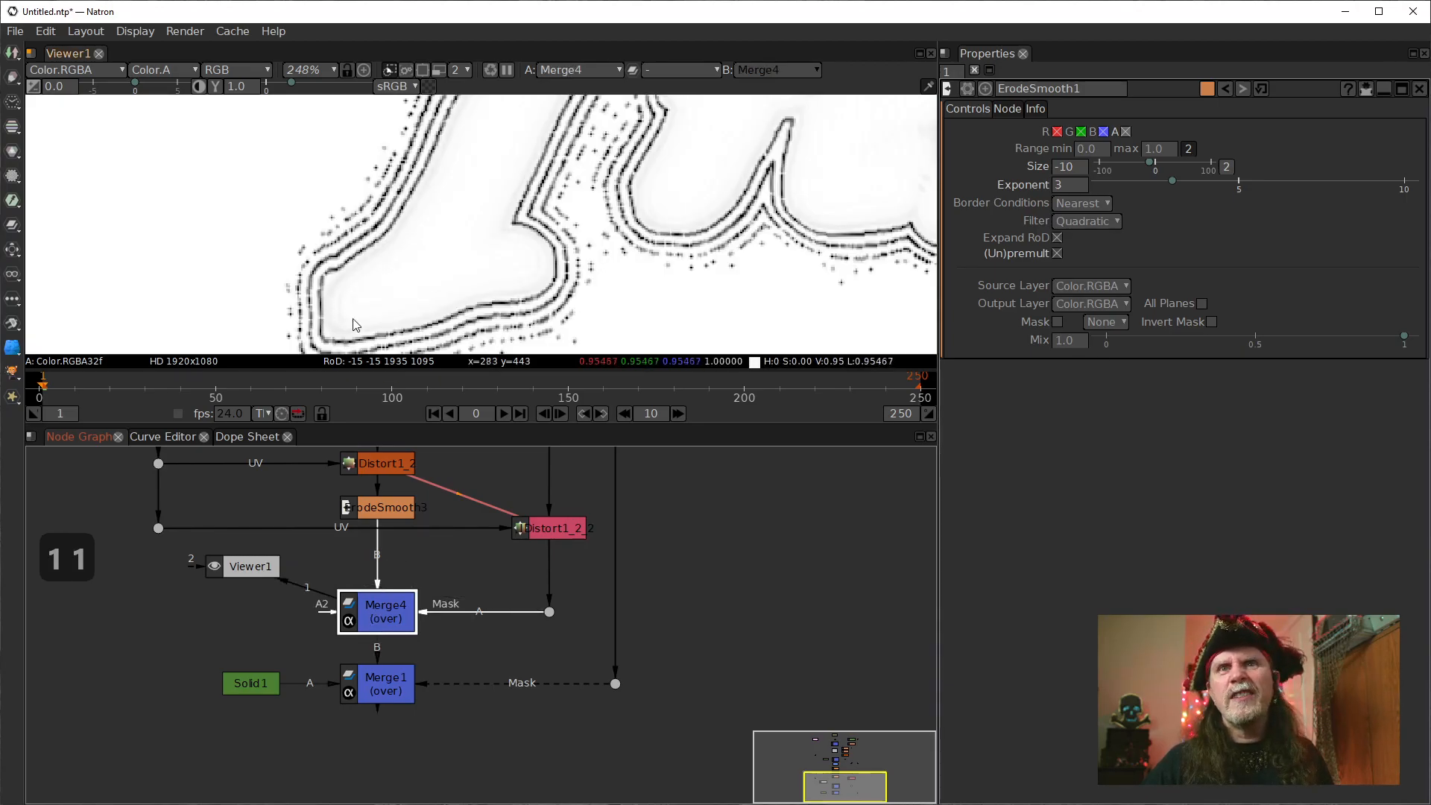
left_click(549, 612)
key("1")
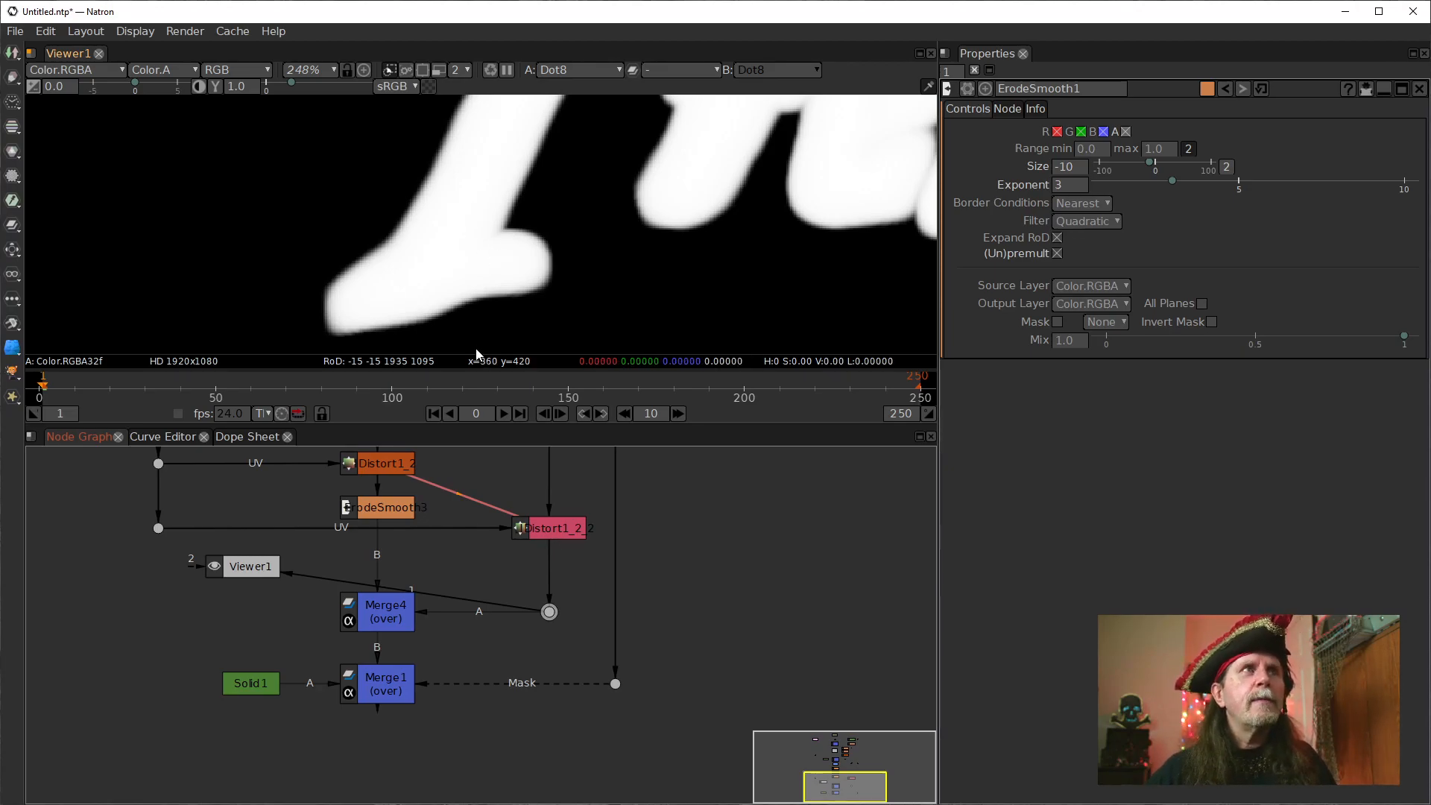
View Merge4's output and examine the inside of the T's base and its surrounding contour lines in close-up.
left_click(395, 613)
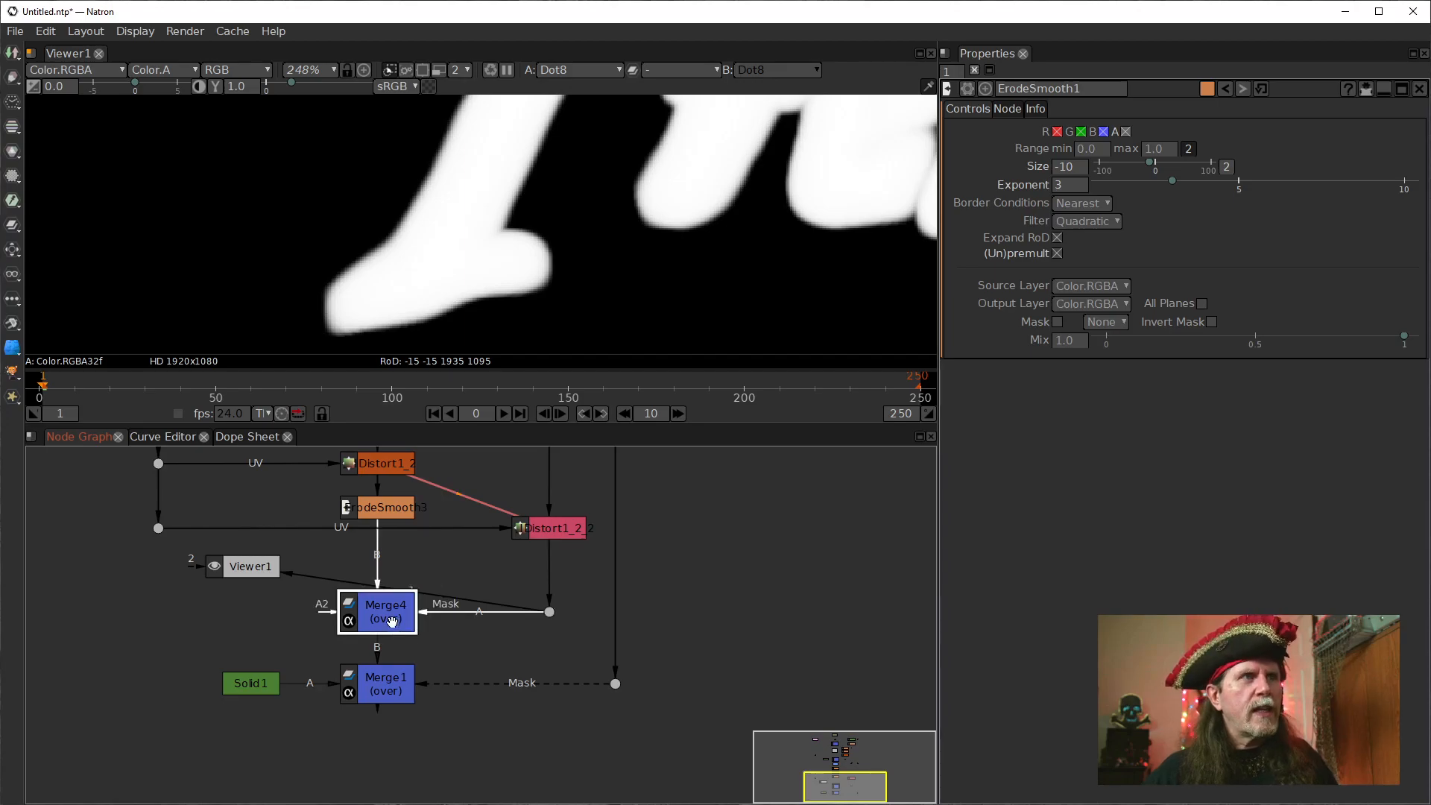
key("1")
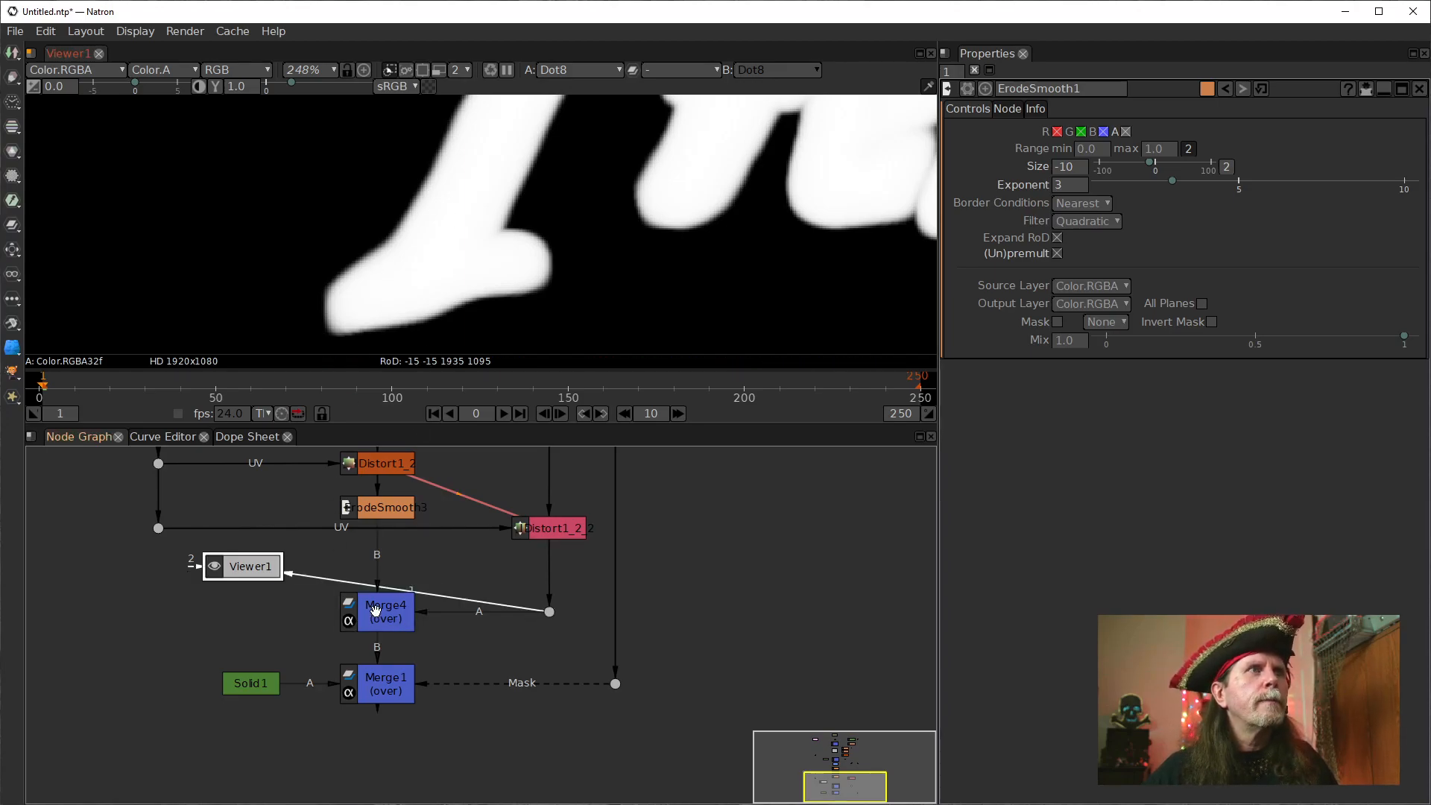
scroll(328, 298, "up", 4)
scroll(402, 283, "up", 4)
scroll(398, 268, "up", 4)
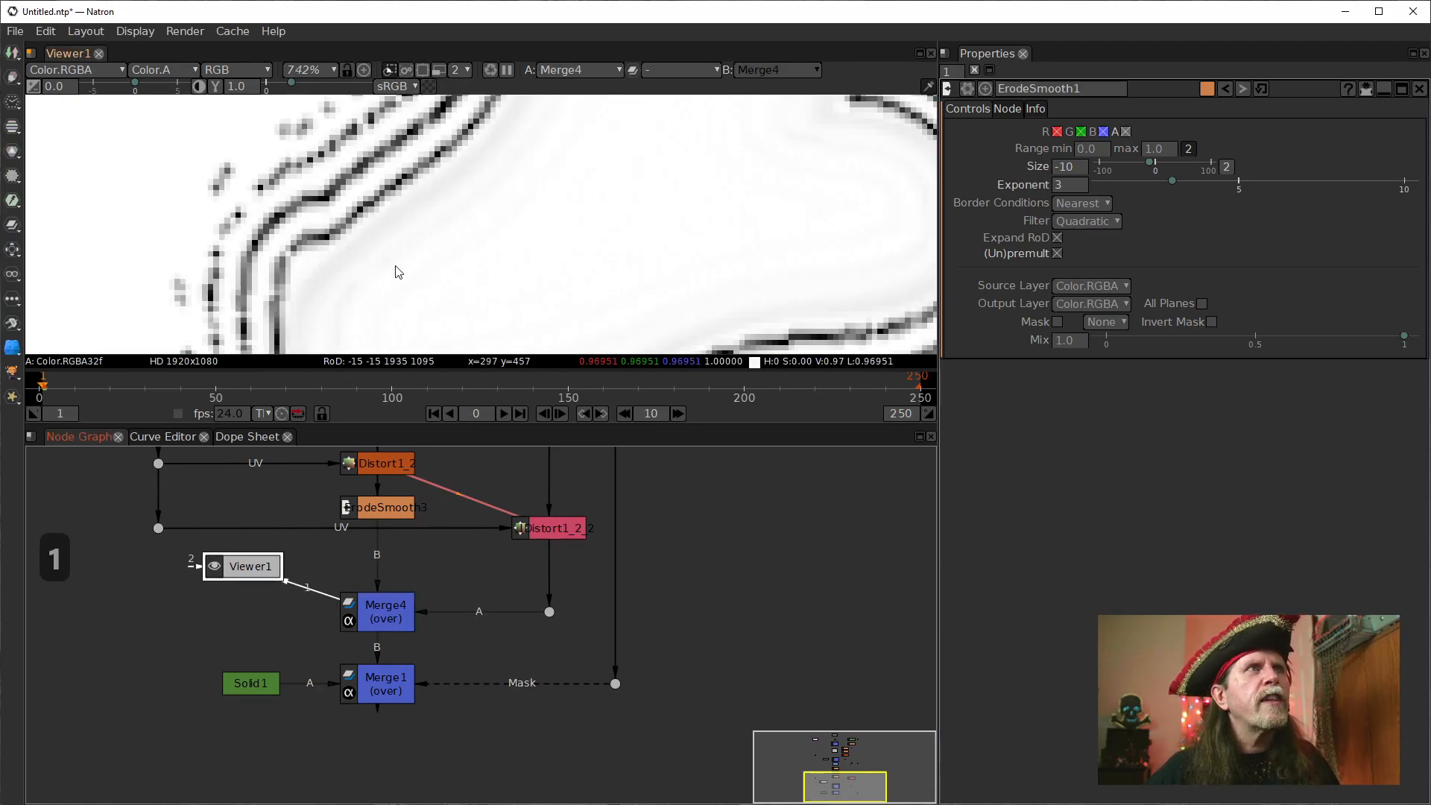
scroll(440, 294, "up", 6)
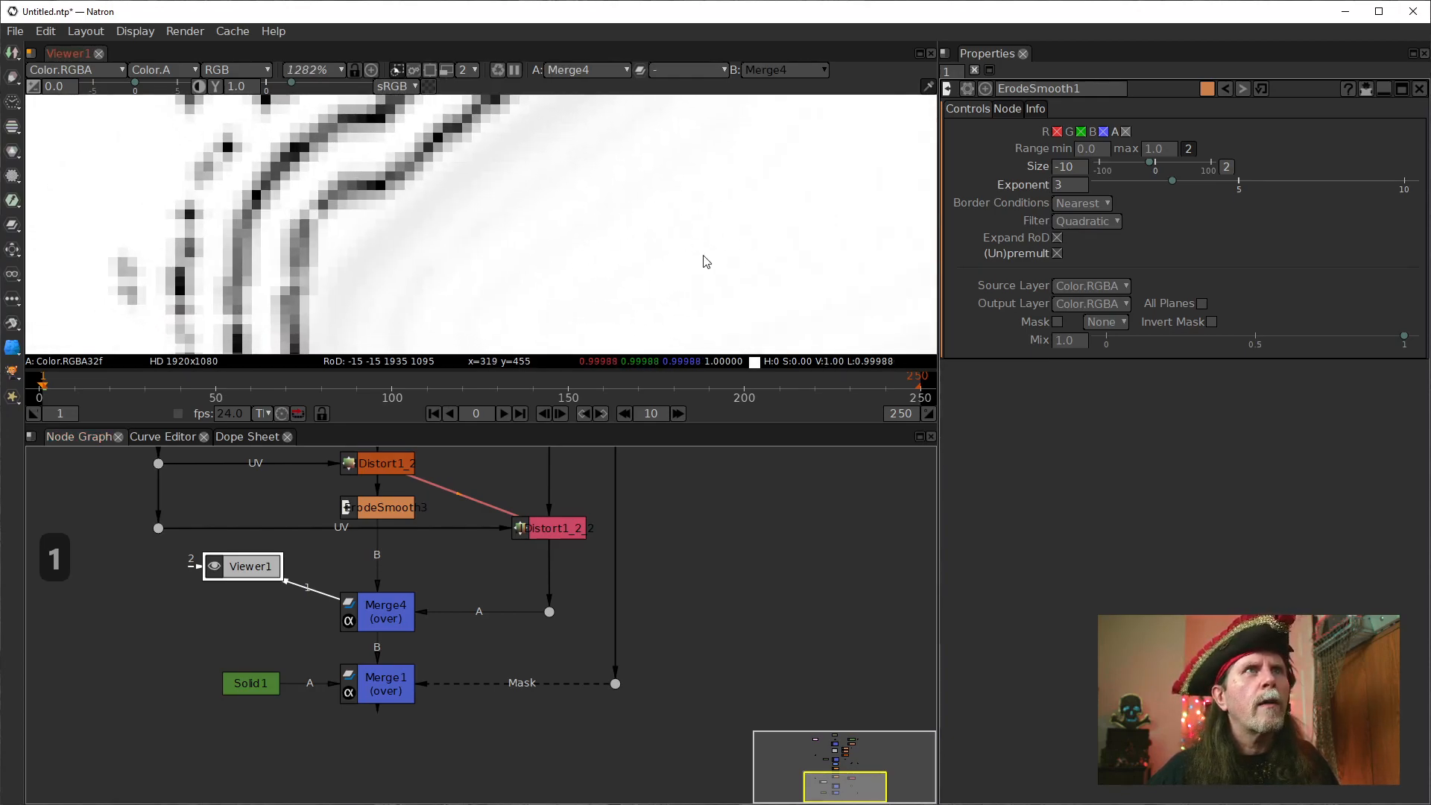
scroll(507, 249, "down", 1)
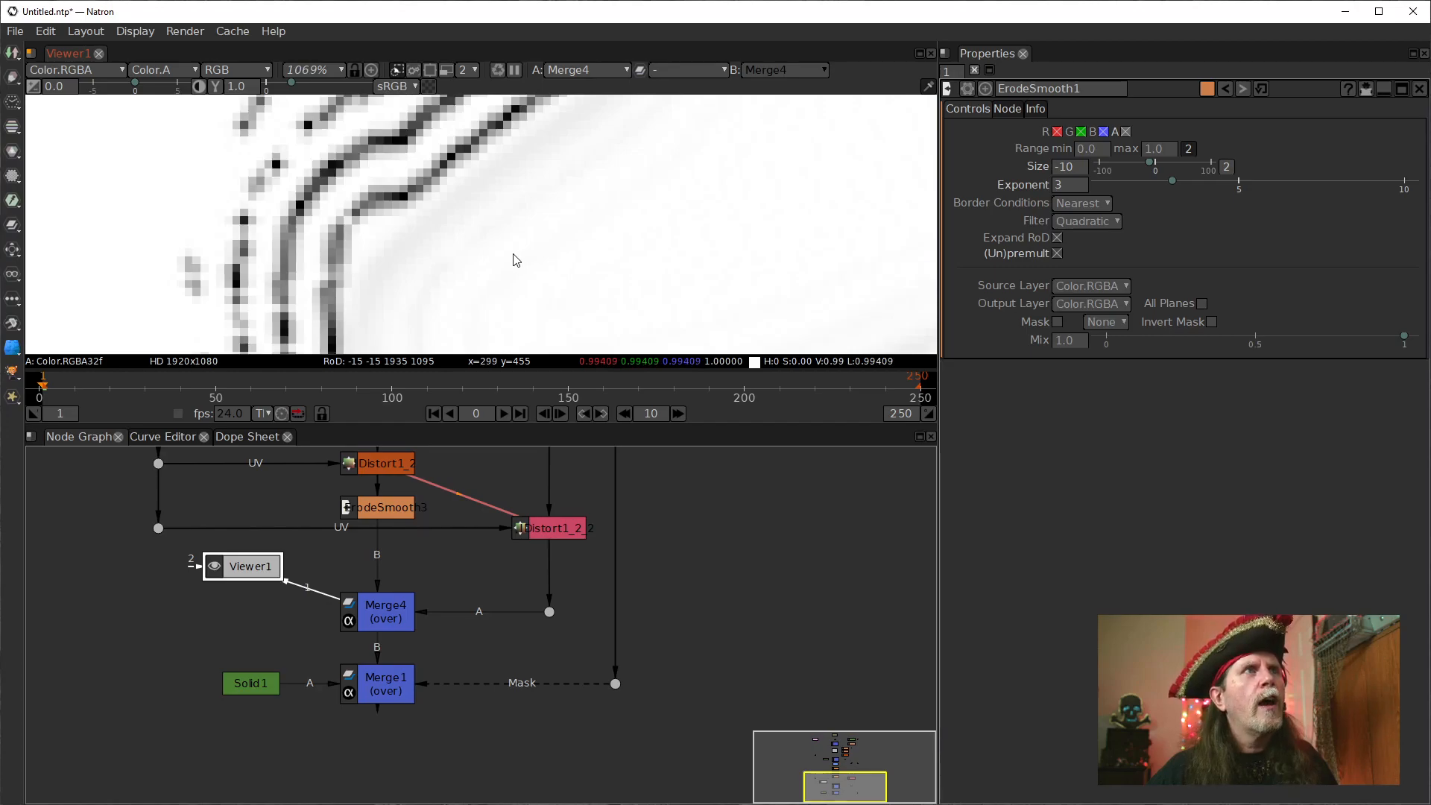
scroll(395, 223, "down", 1)
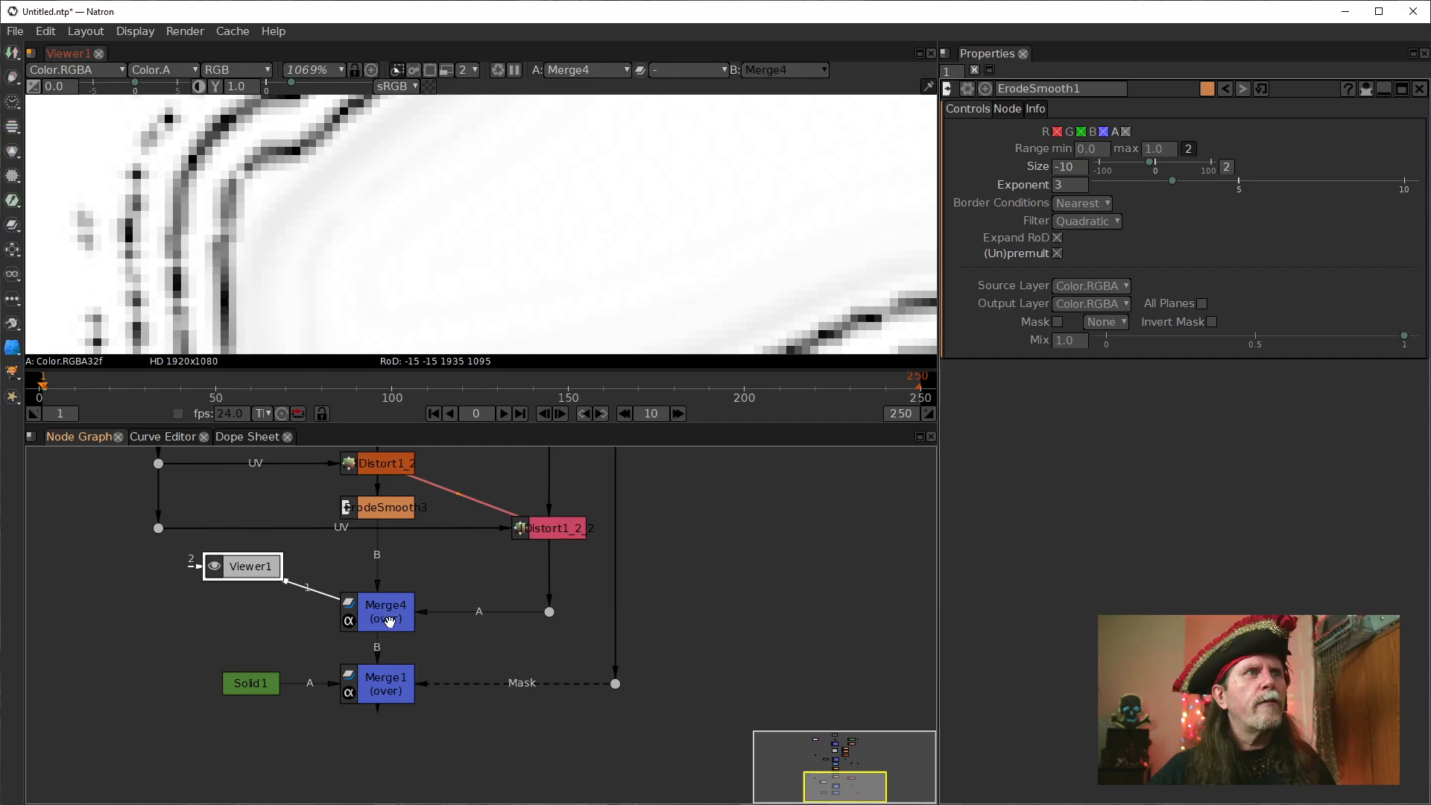
Move the dot feeding Merge4's A input higher, insert a Clamp node below it, and view the Clamp output.
left_click(550, 613)
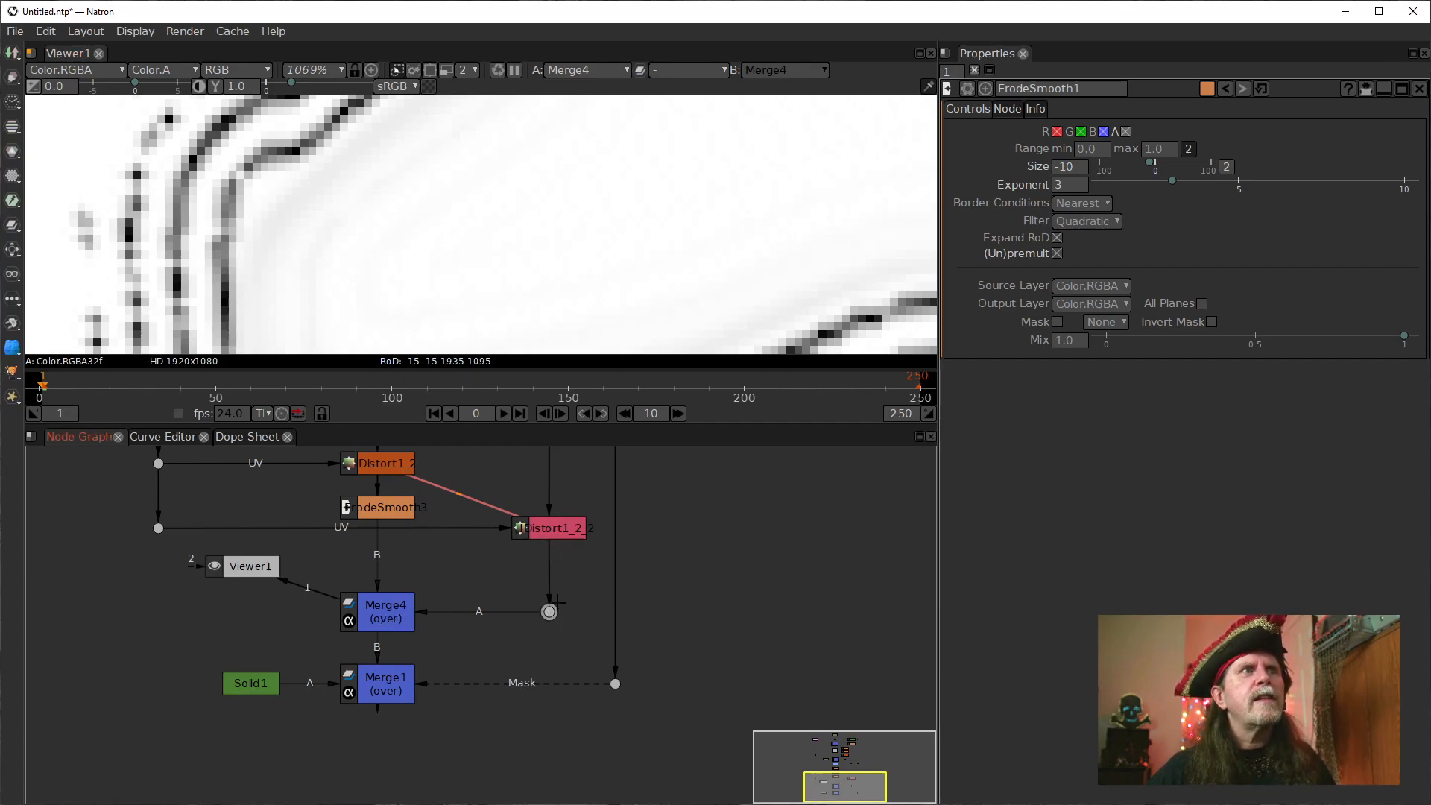
left_click_drag(543, 588, 537, 567)
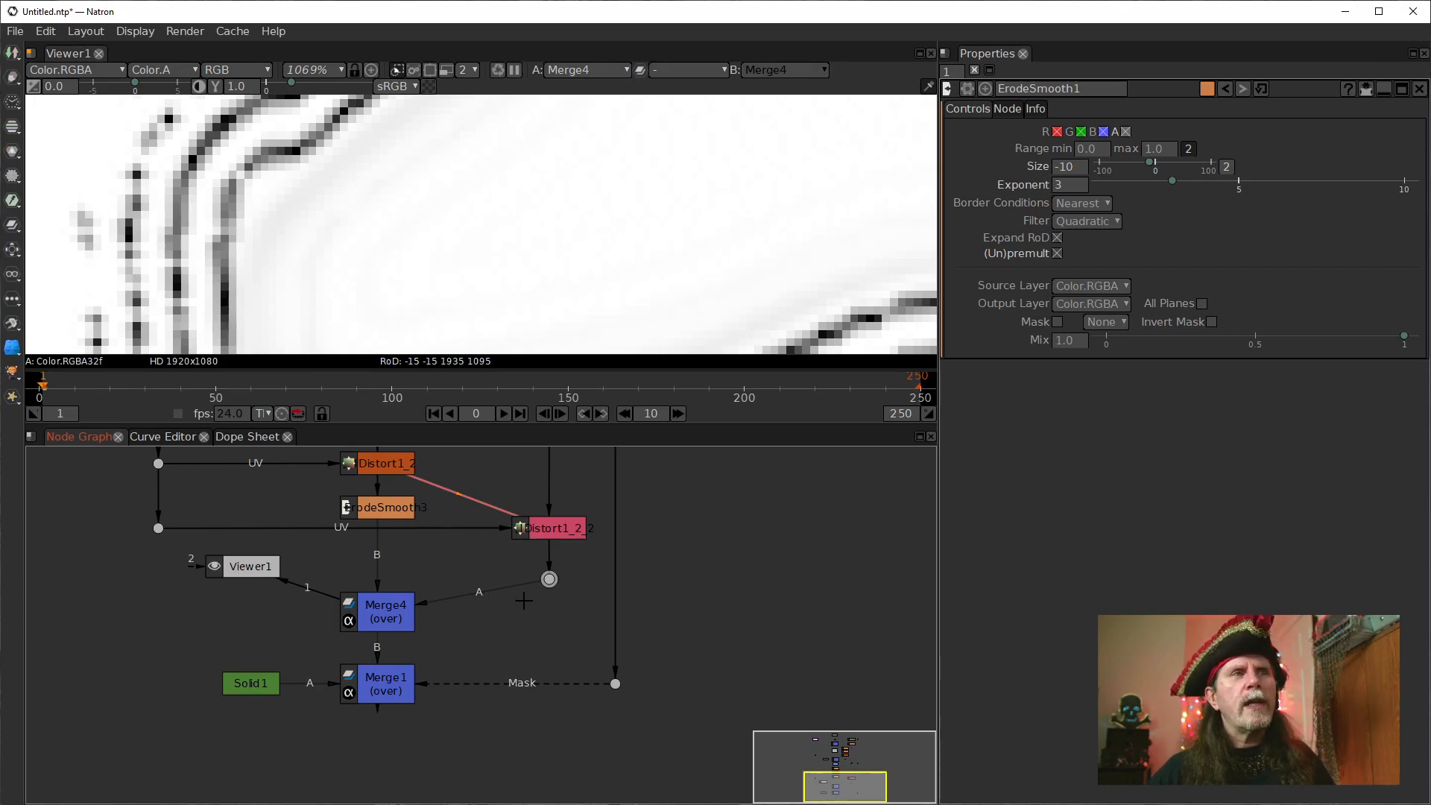
key("Tab")
type("clam")
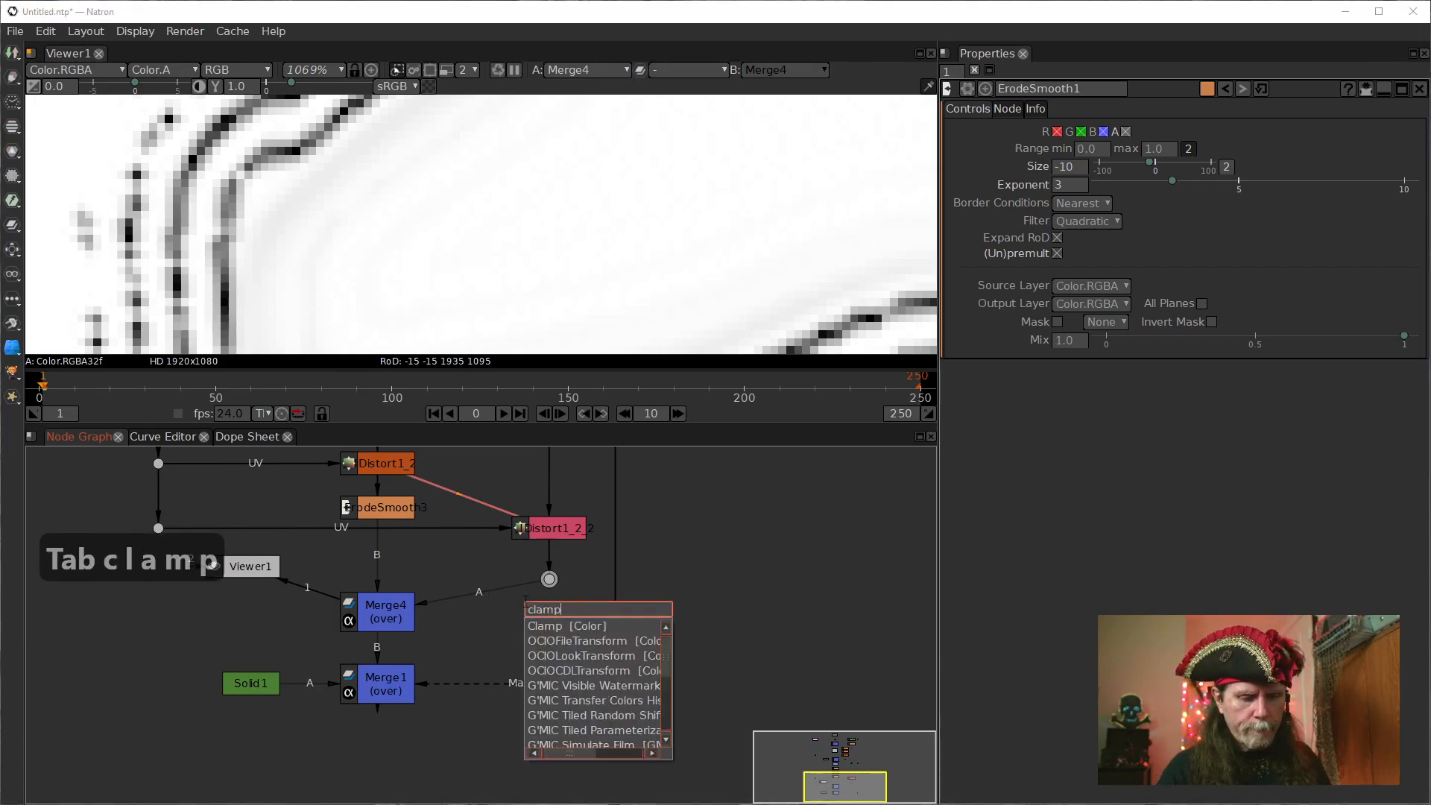
type("p")
key("Down")
key("Return")
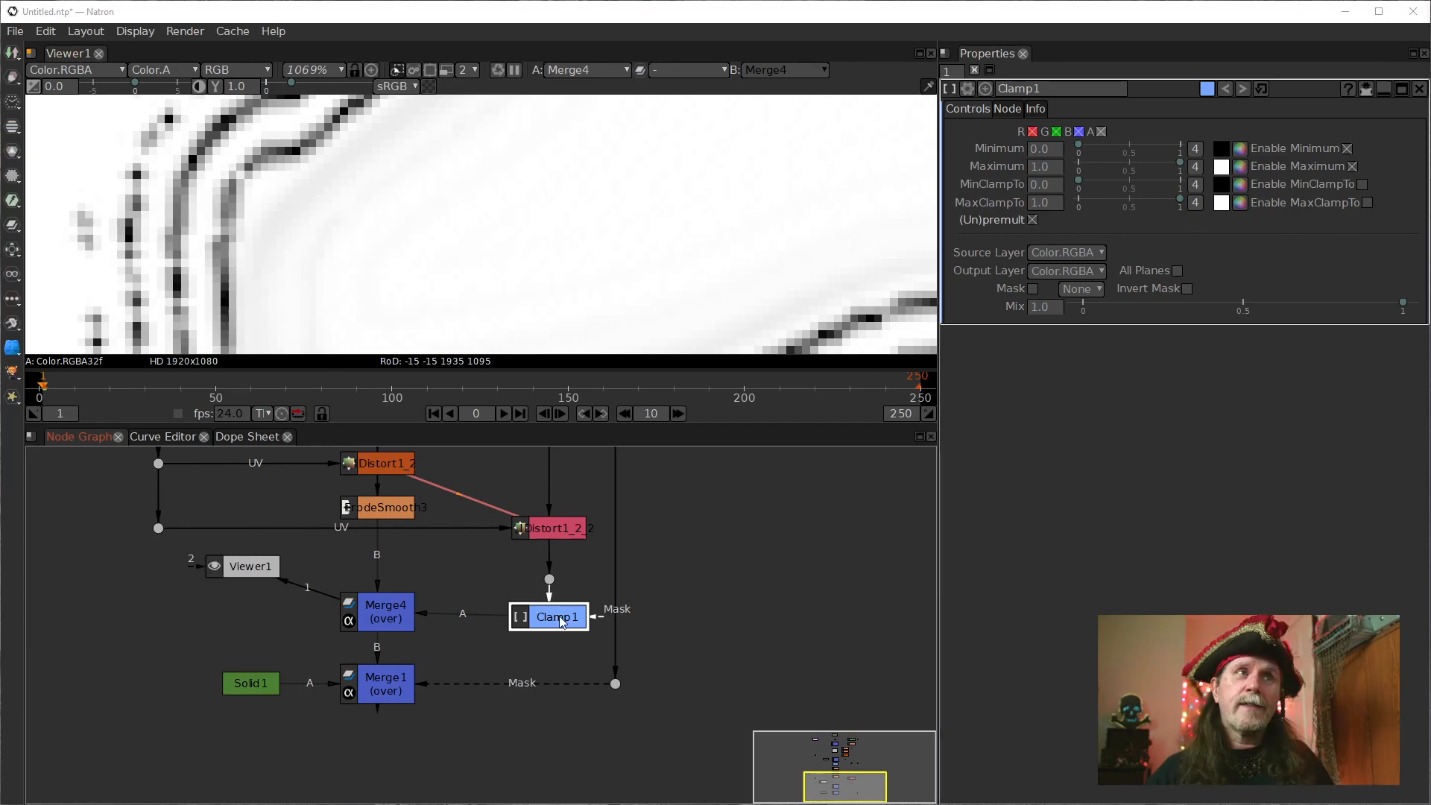
key("1")
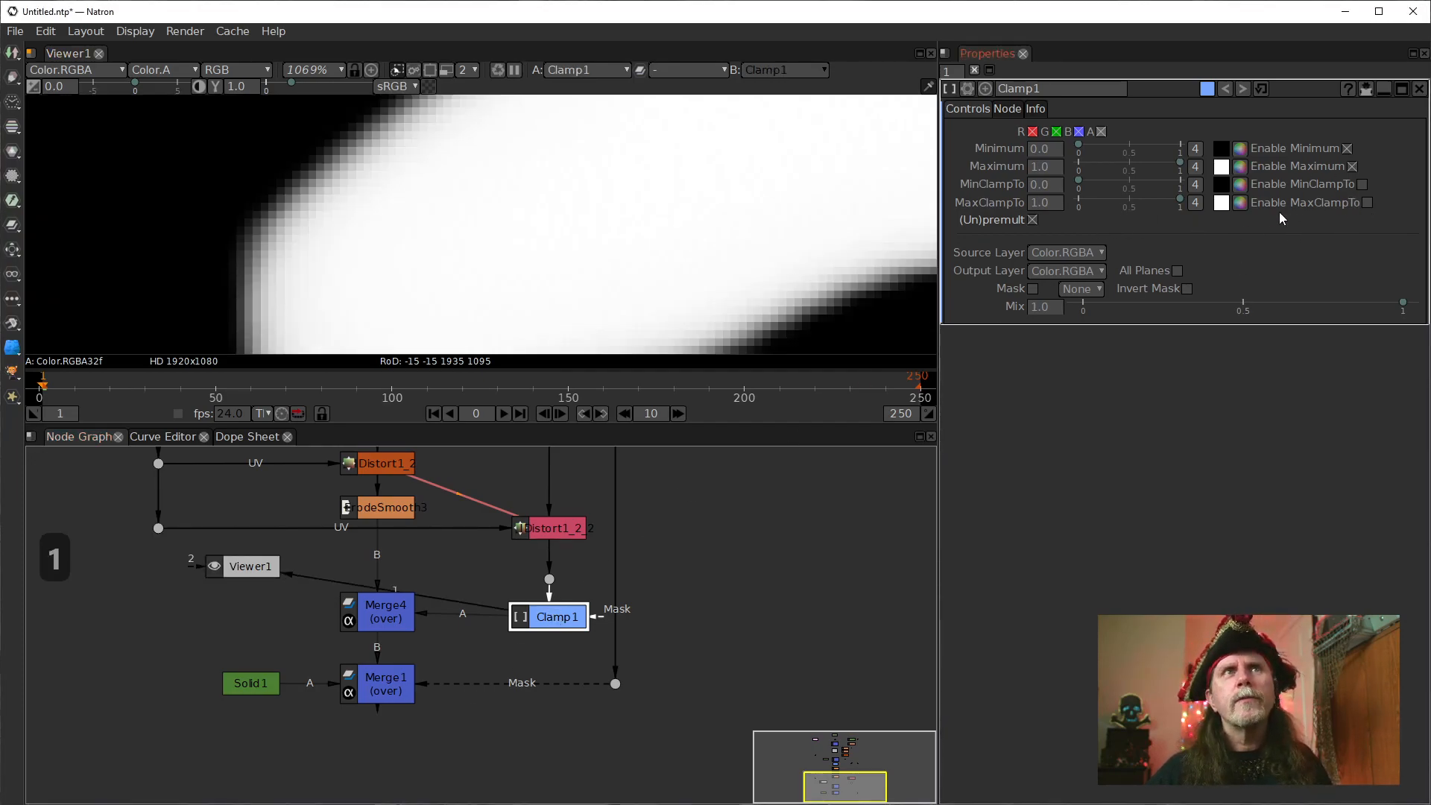
Enable MaxClampTo and MinClampTo on Clamp1 and view the T's base in its output.
left_click(1367, 203)
left_click(1363, 184)
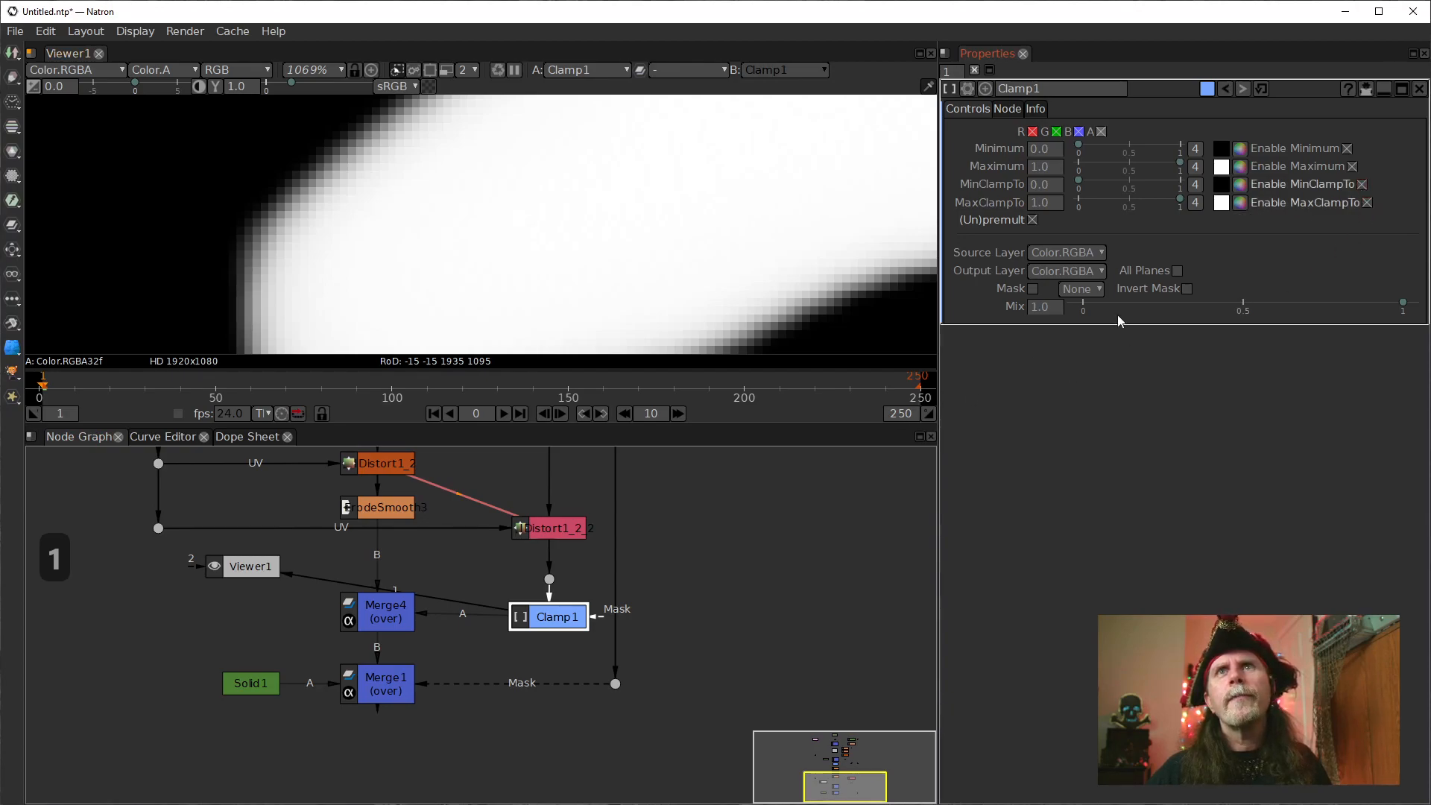
key("1")
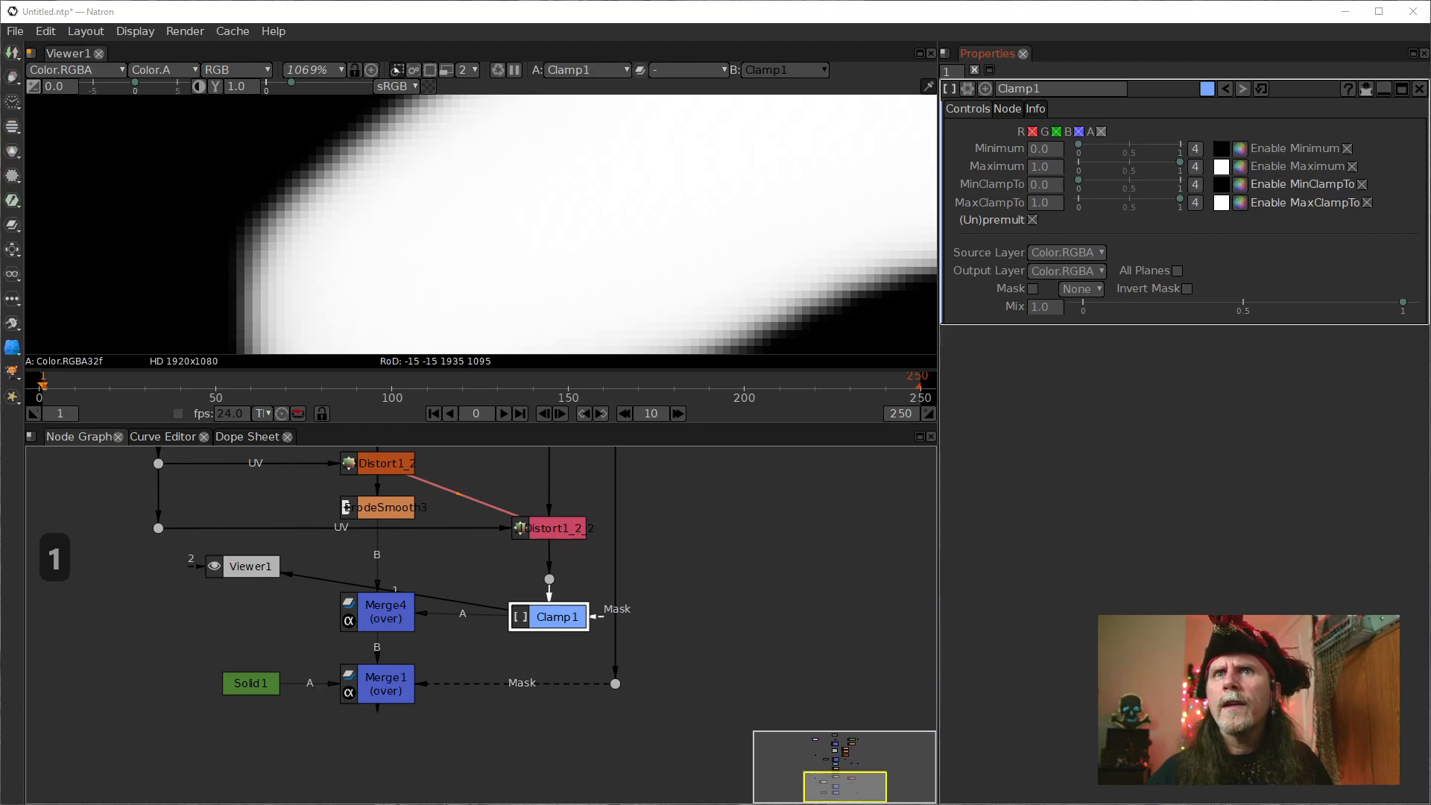
key("1")
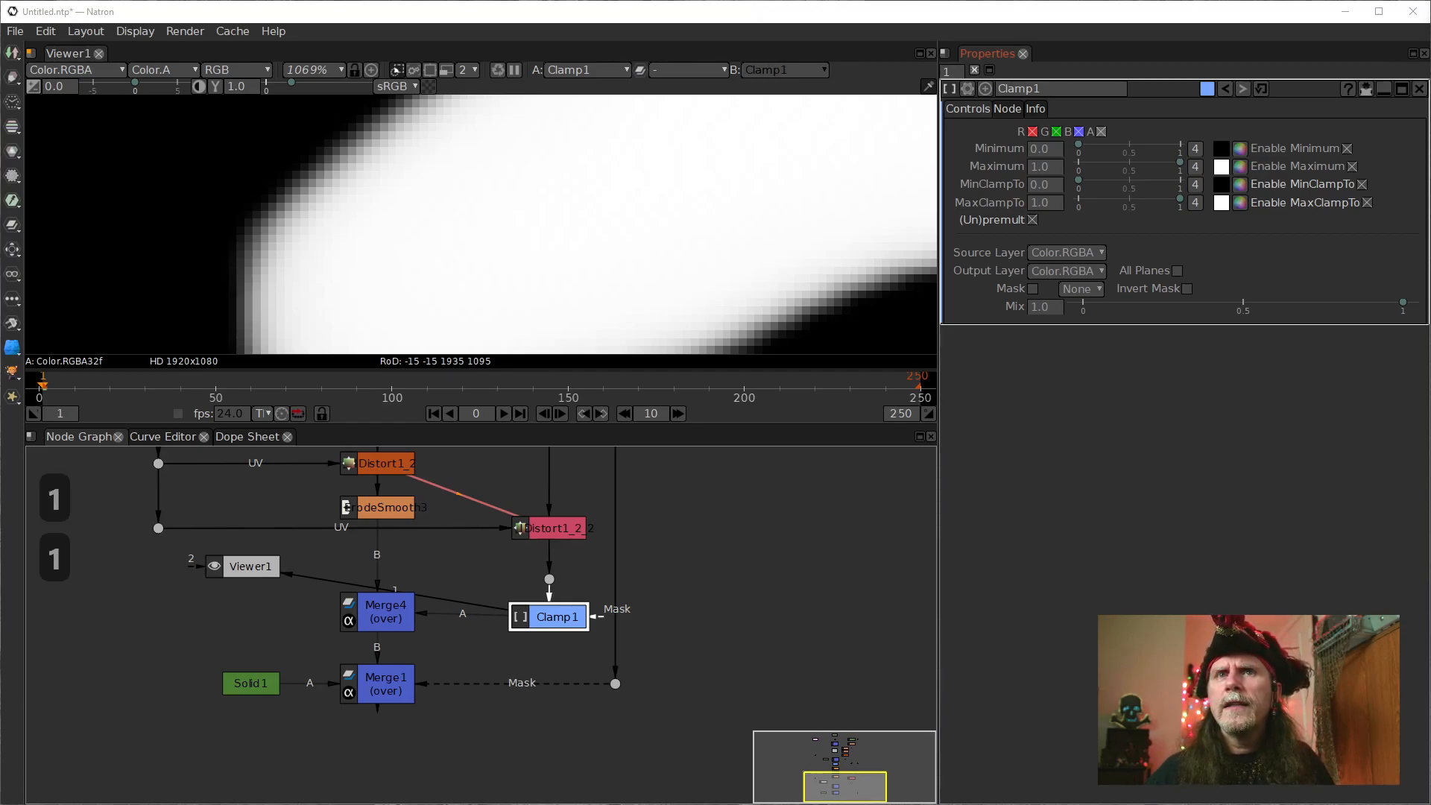
key("1")
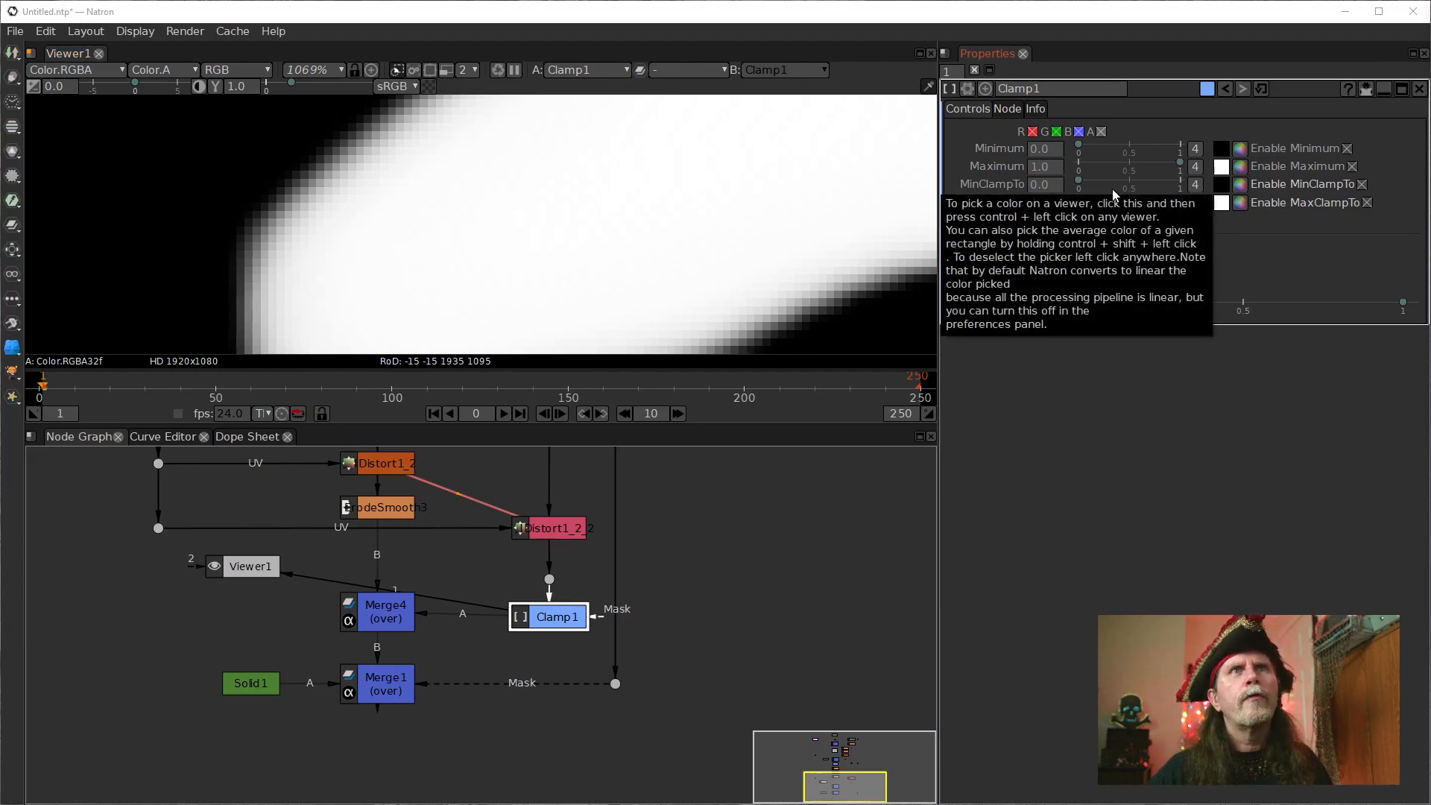
scroll(506, 234, "down", 2)
scroll(497, 285, "down", 2)
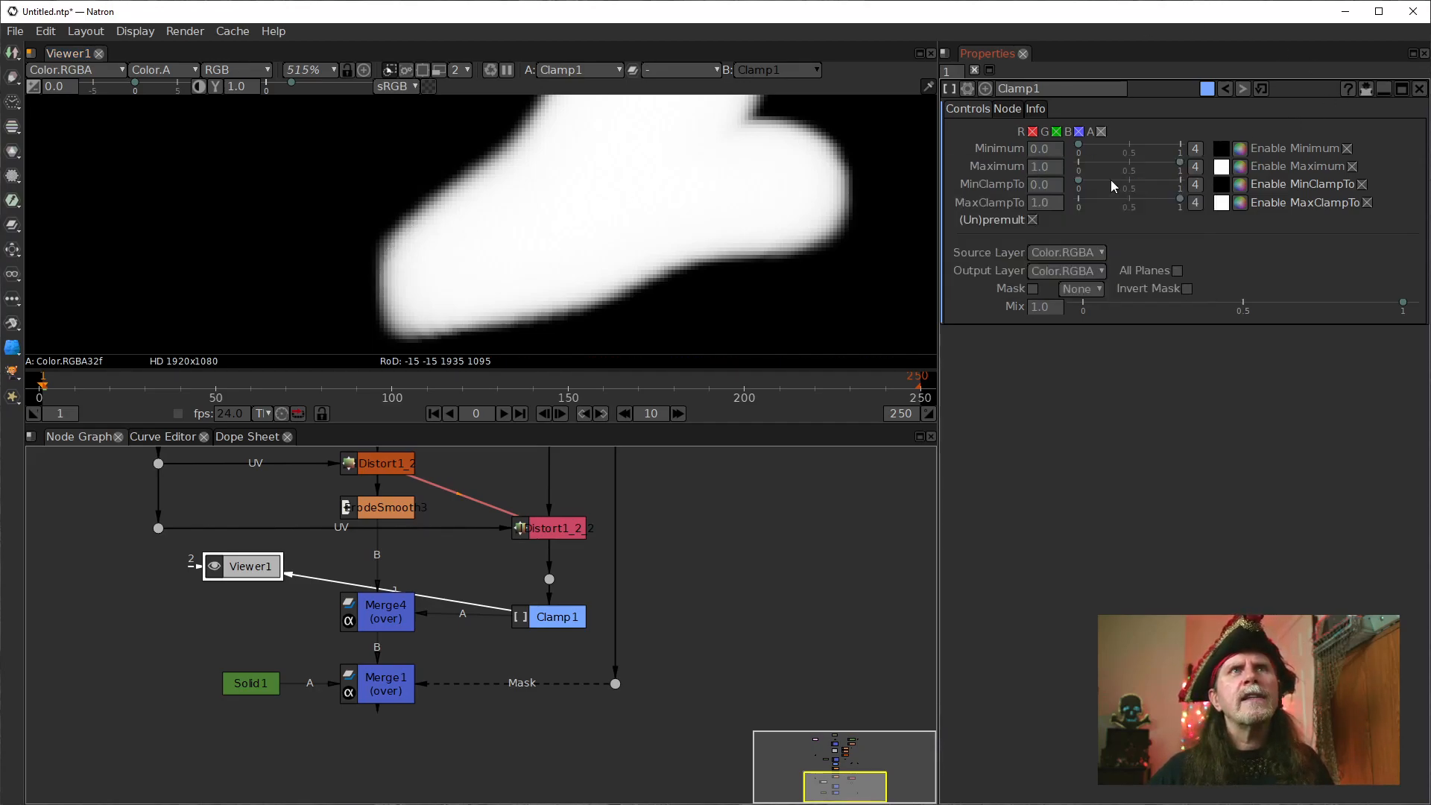
Lower Clamp1's Maximum in steps from 0.9 to 0.1 to harden the edge of the white lettering.
left_click(1043, 169)
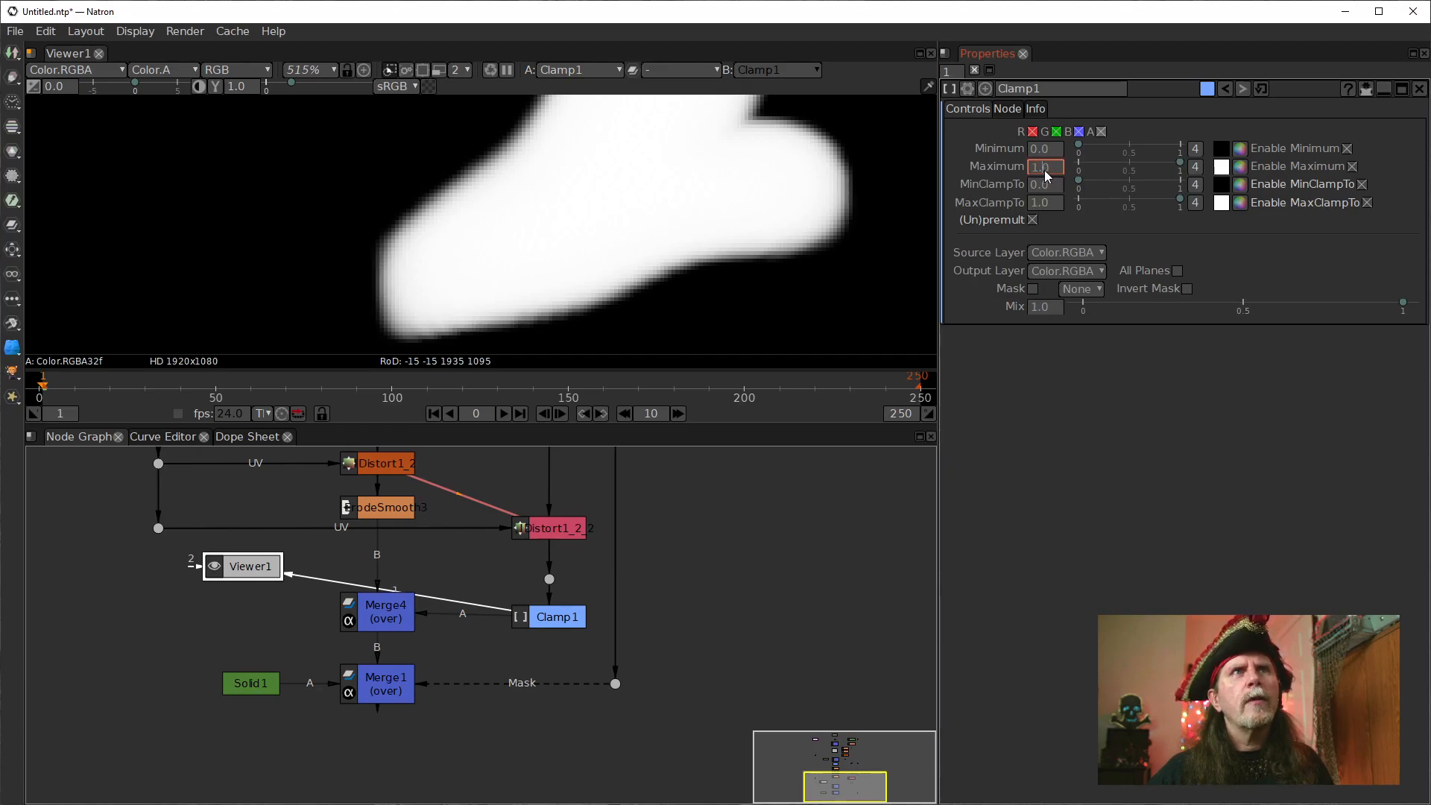
type("0.9")
key("Return")
key("Down")
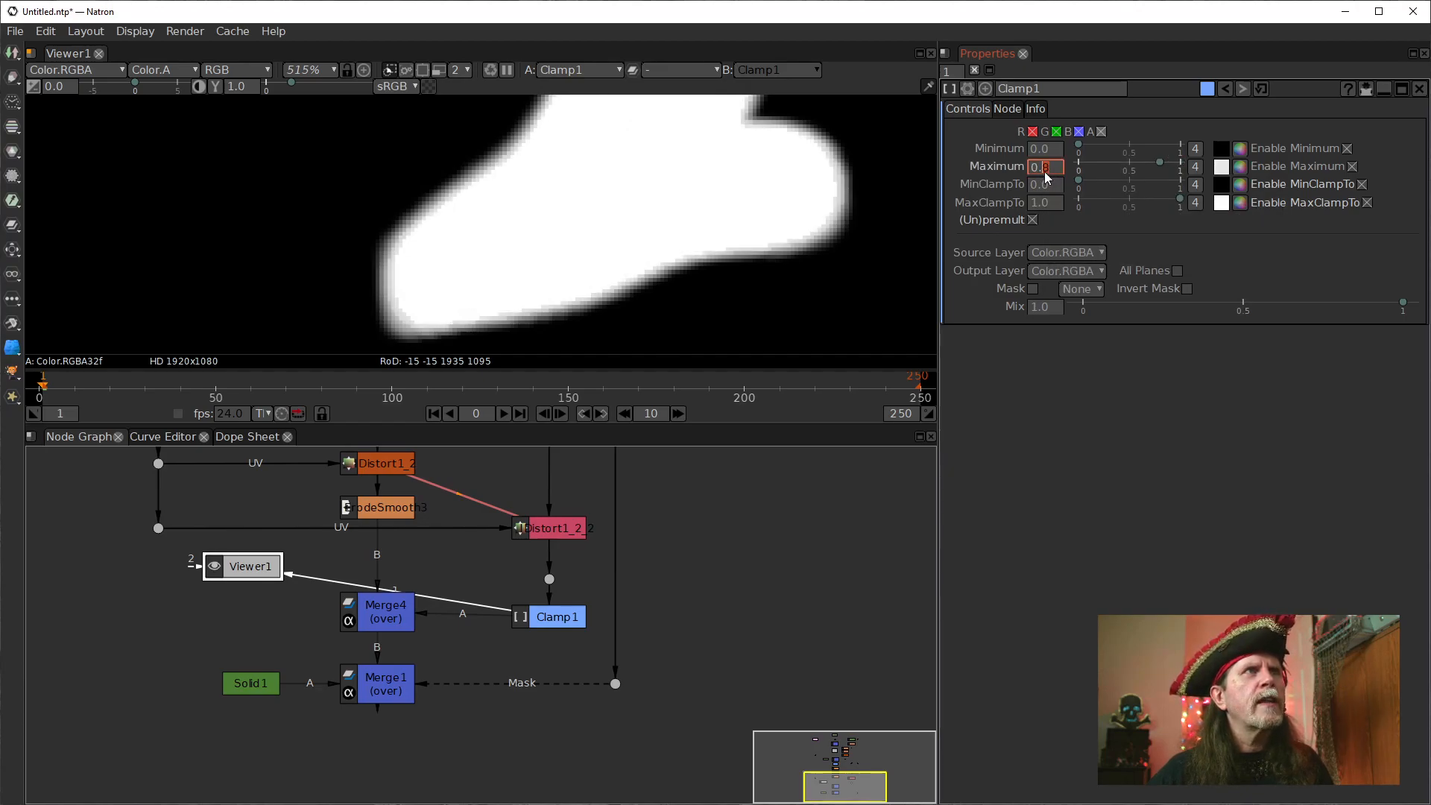
key("Down")
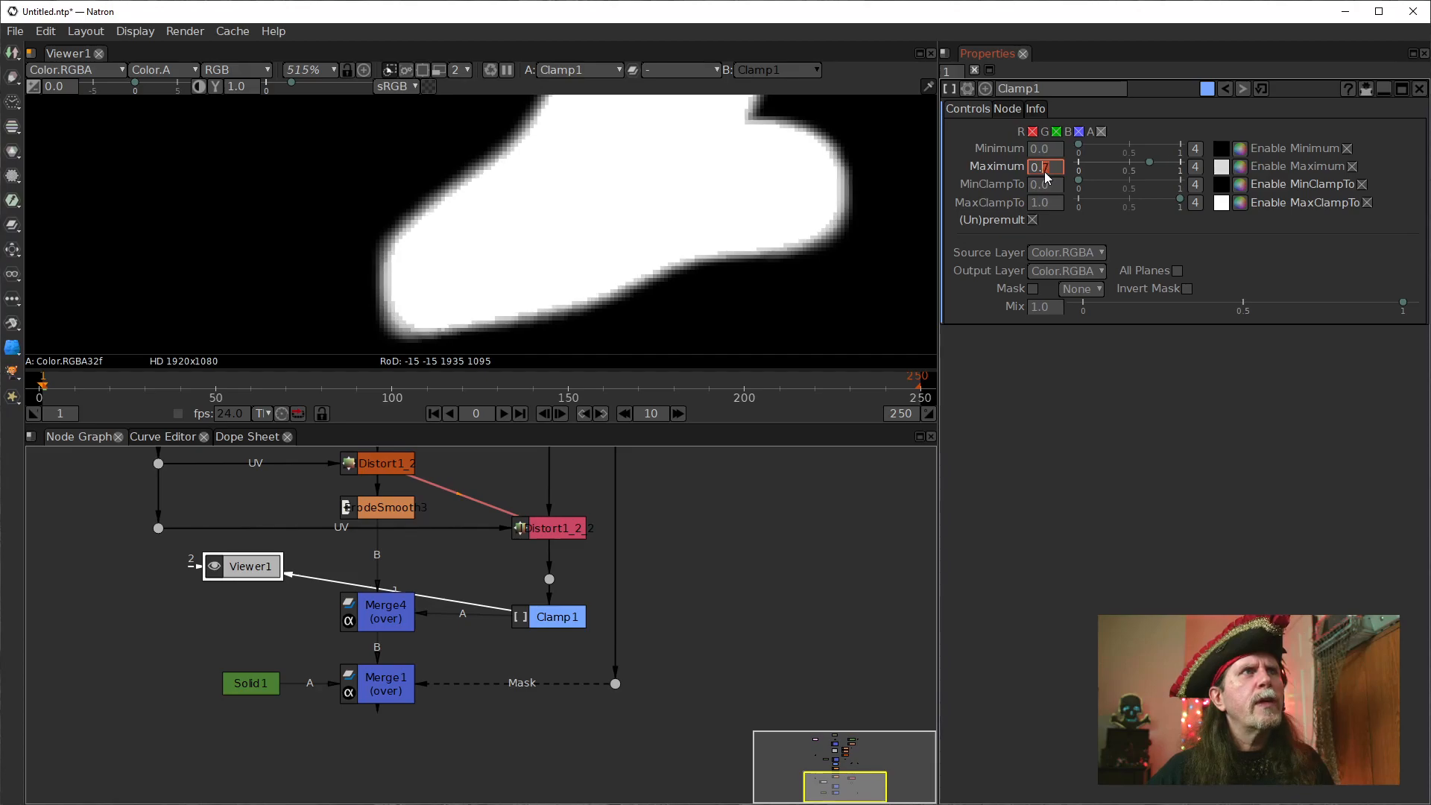
key("Down")
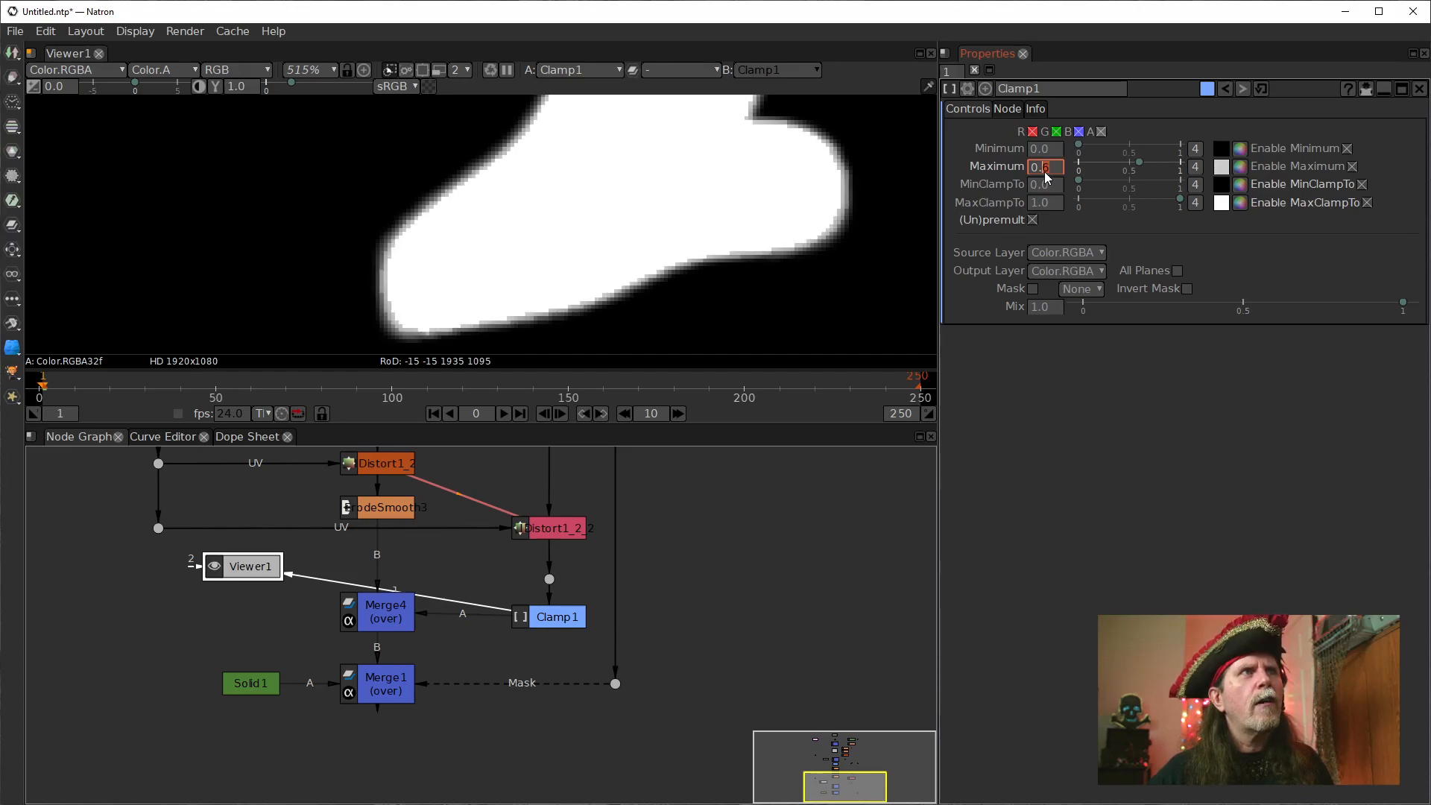
key("Up")
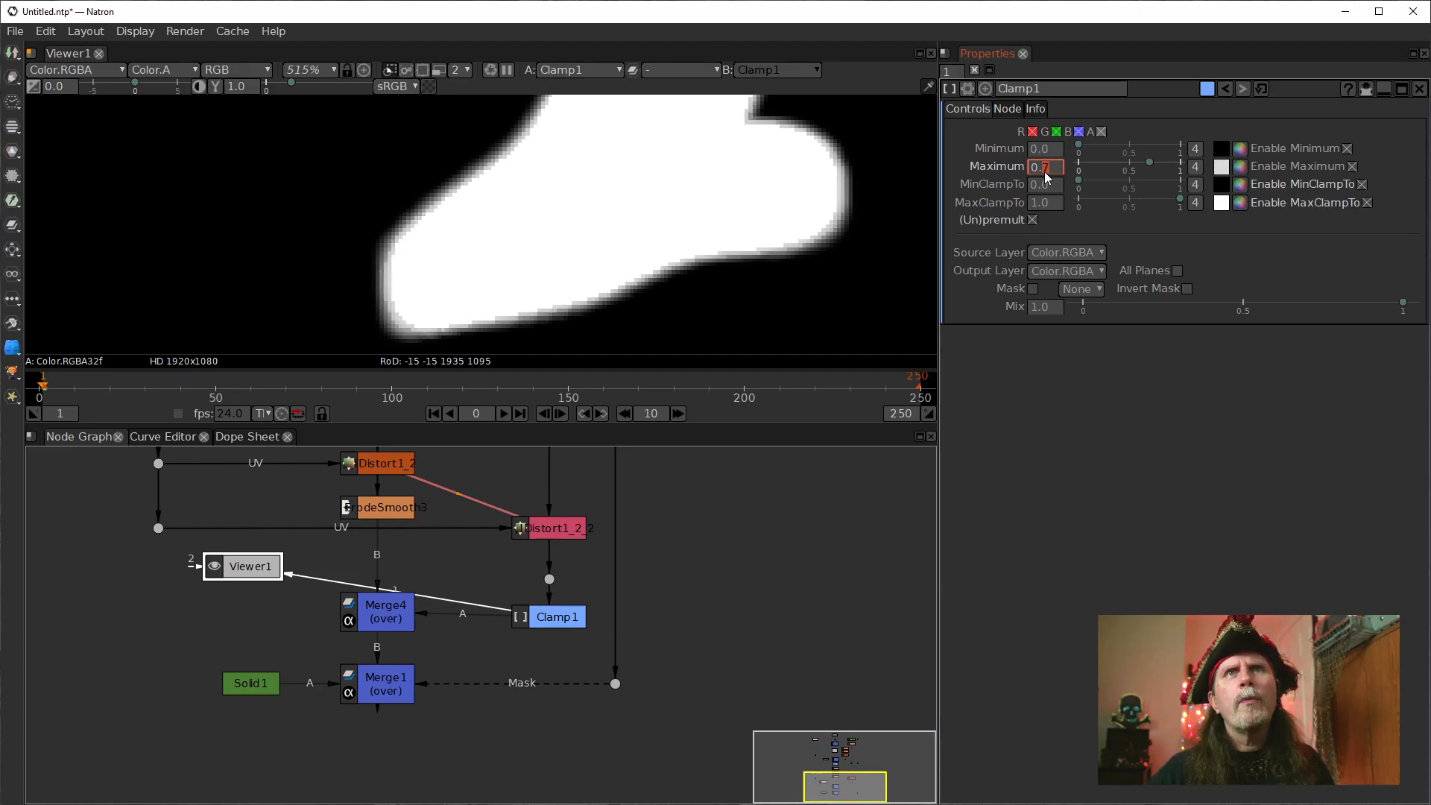
key("Down")
key("Down")
key("Down")
key("Down")
key("Down")
key("Down")
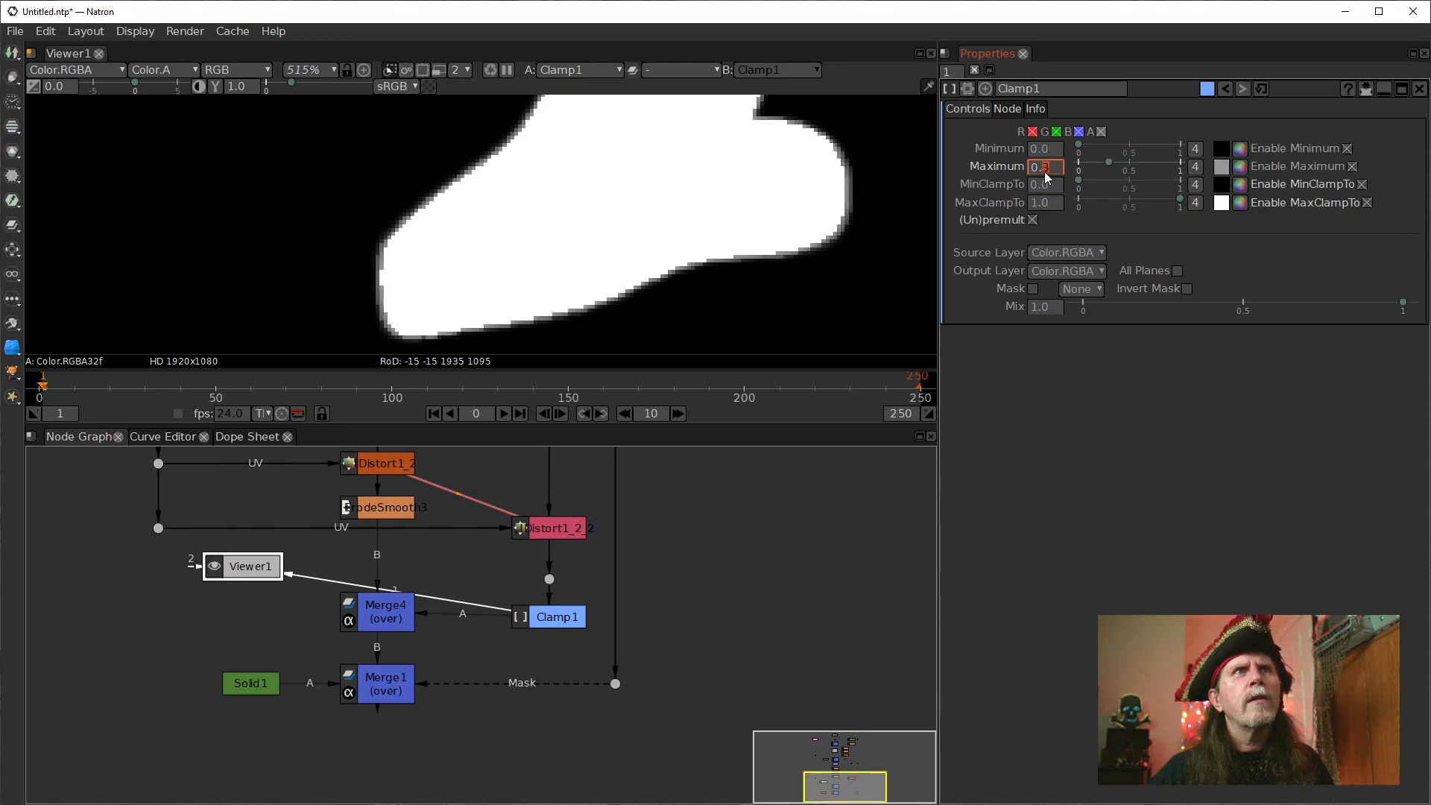
key("Down")
key("Up")
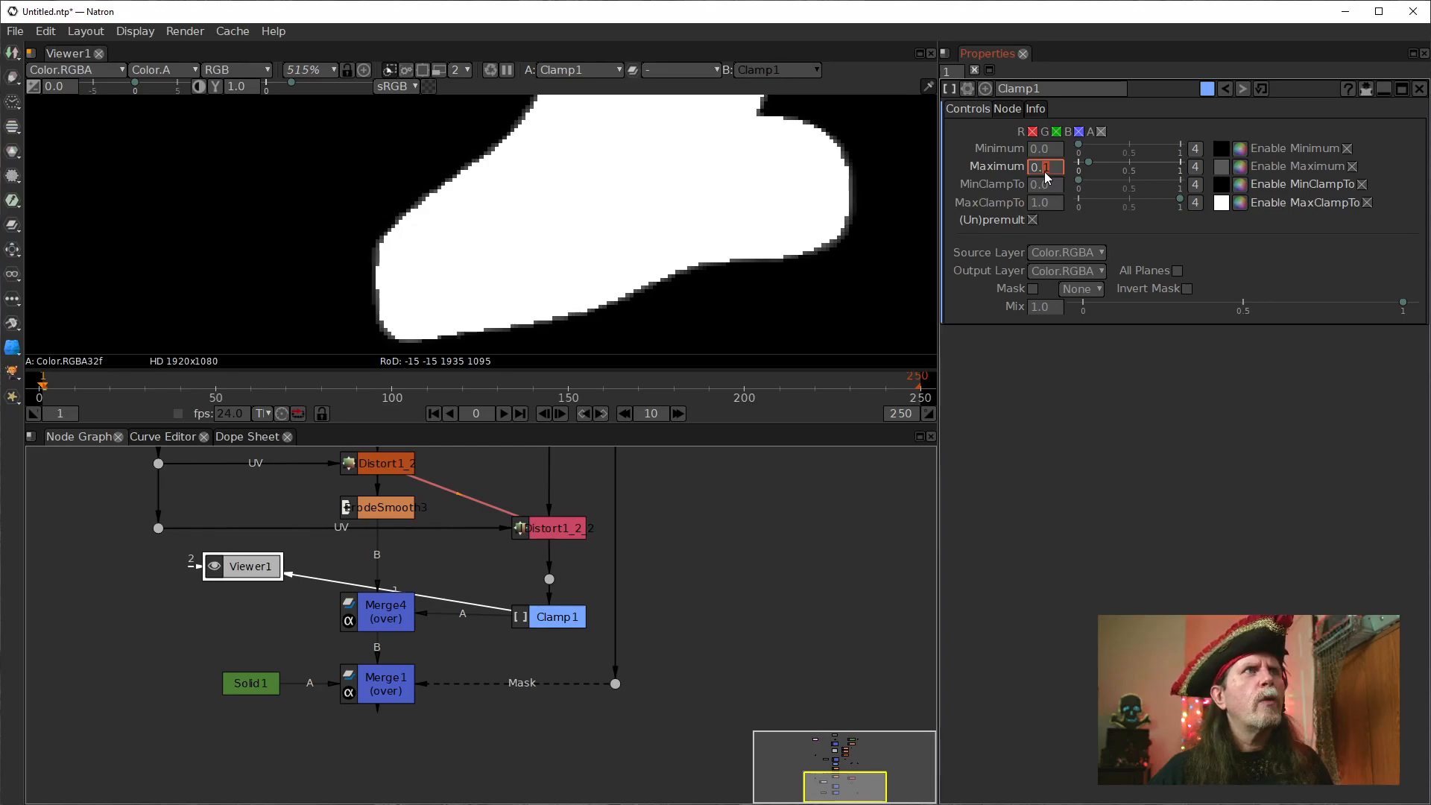
Align Clamp1 horizontally with Merge4 and check Merge4's output around the T's base.
left_click(397, 613)
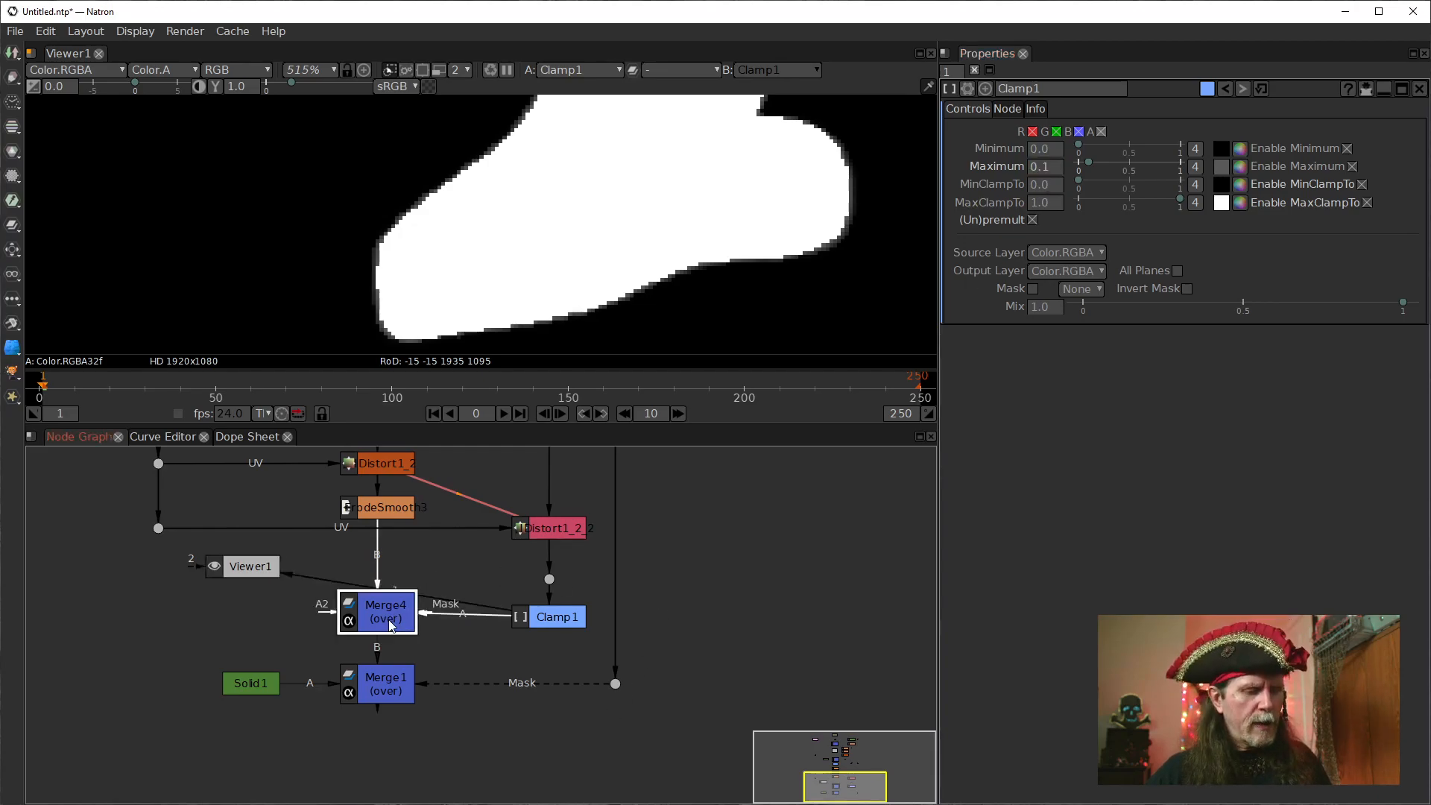
key("1")
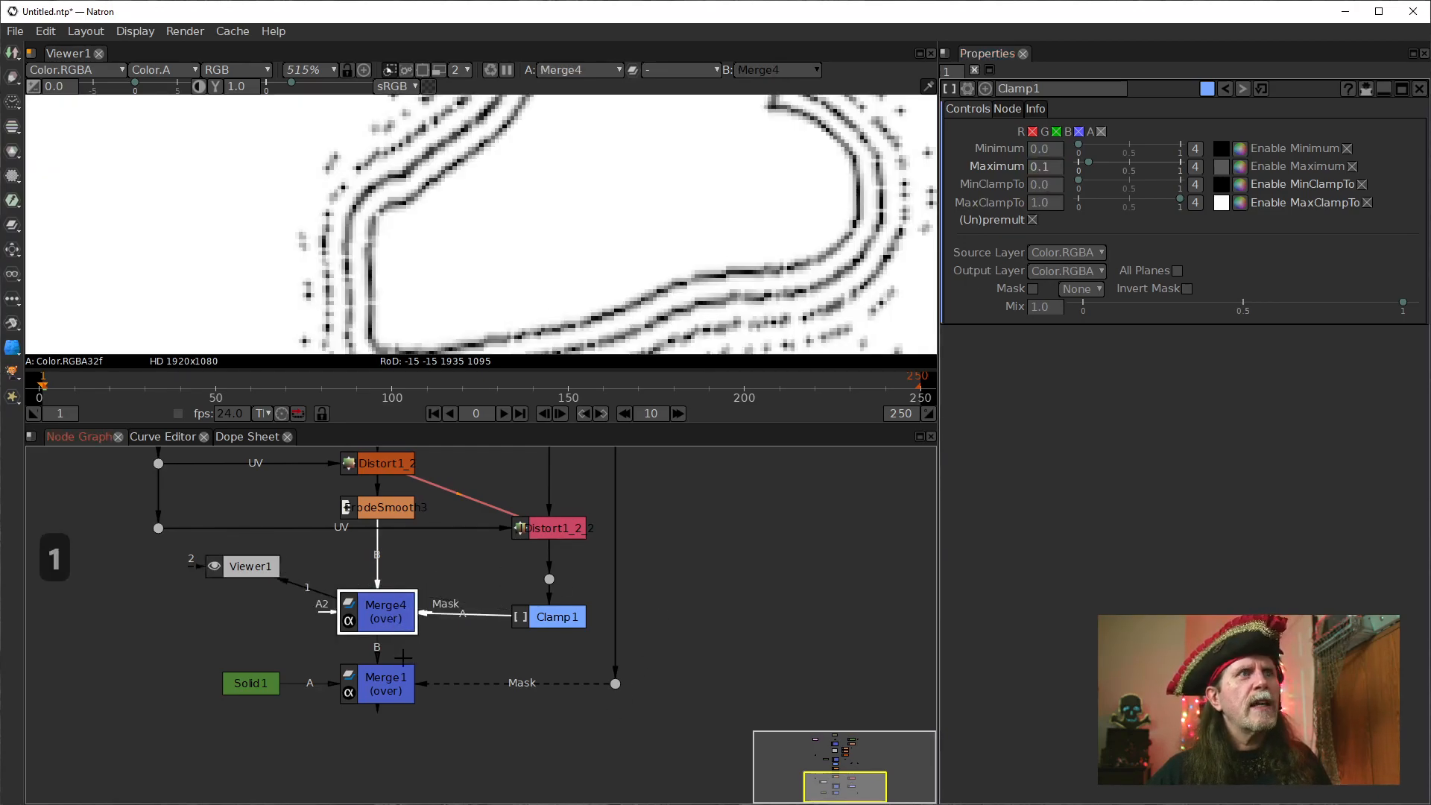
left_click_drag(550, 625, 526, 611)
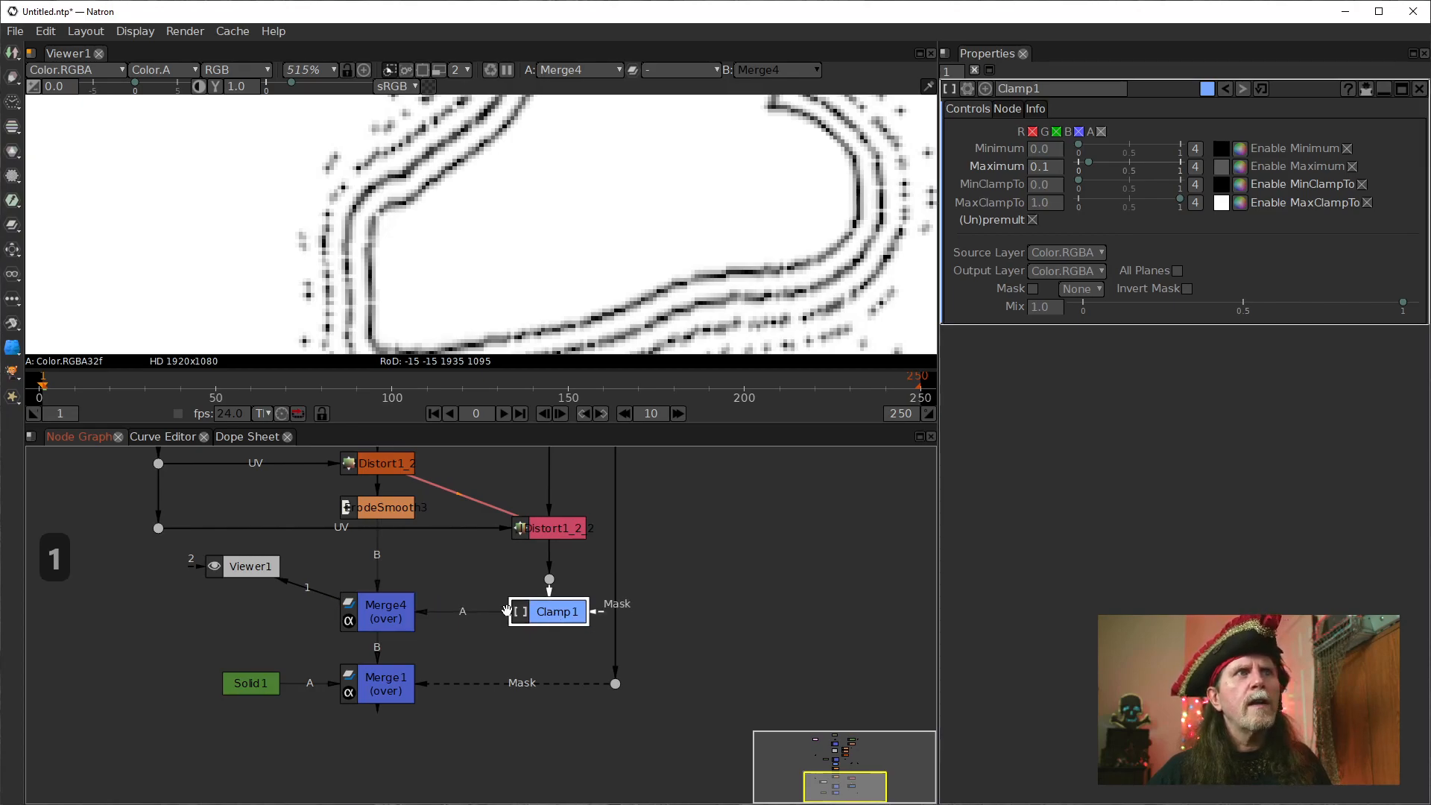
left_click(402, 610)
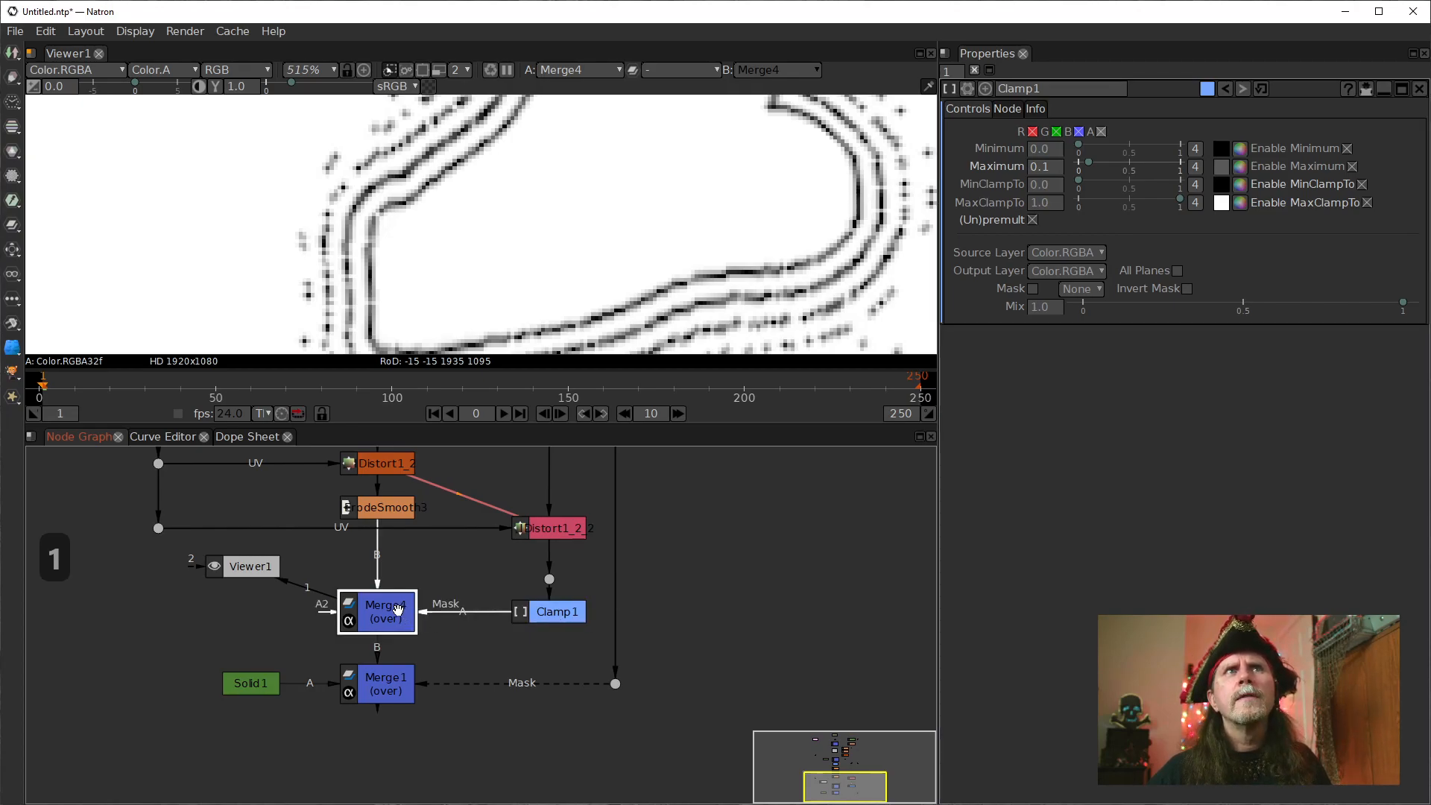
key("1")
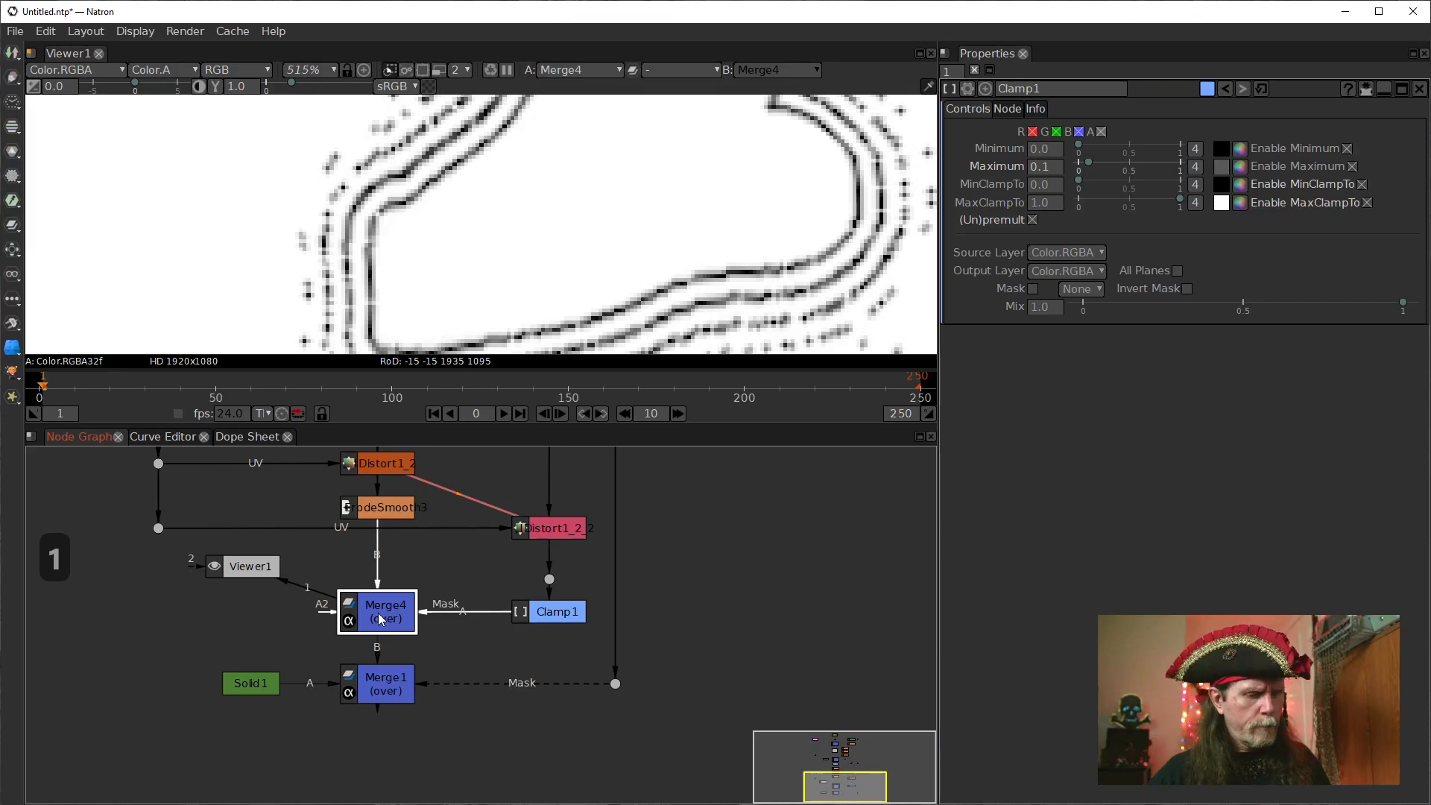
Open Merge4's settings and move Viewer1 farther away from Merge4, beside it in the node graph.
double_click(380, 618)
key("1")
left_click_drag(262, 566, 155, 621)
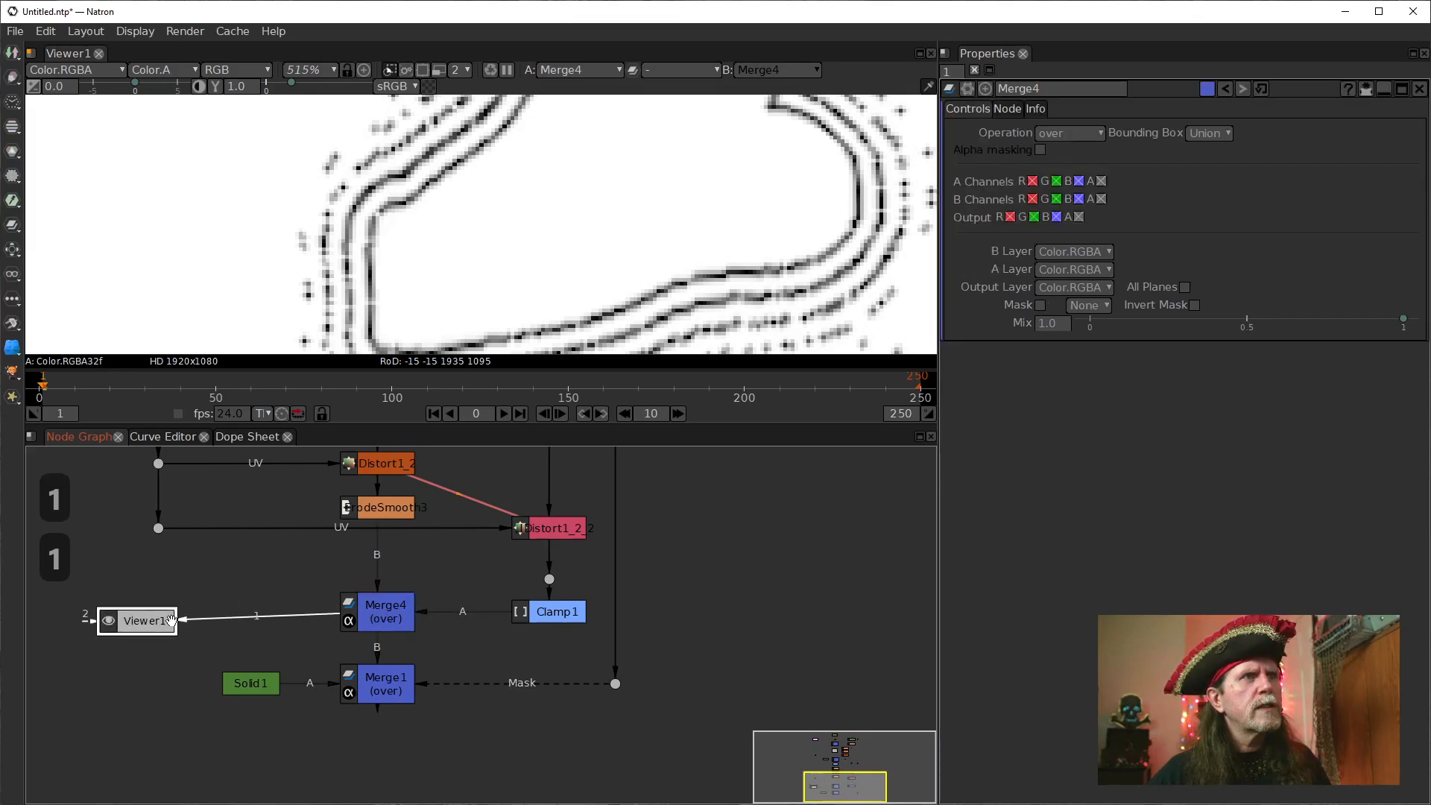
left_click_drag(279, 621, 379, 615)
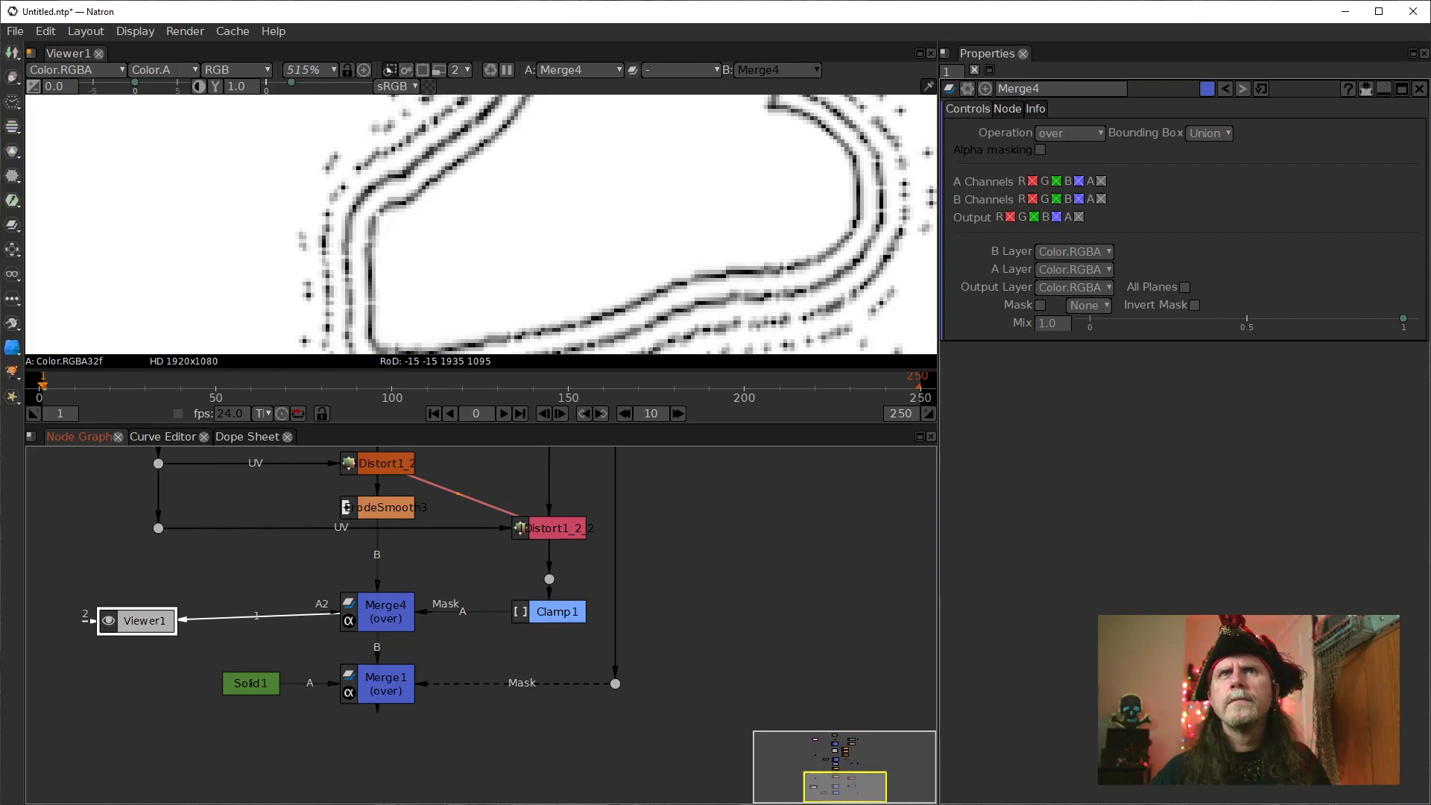
View Clamp1's output and set its Maximum to 0.4.
left_click(543, 610)
key("1")
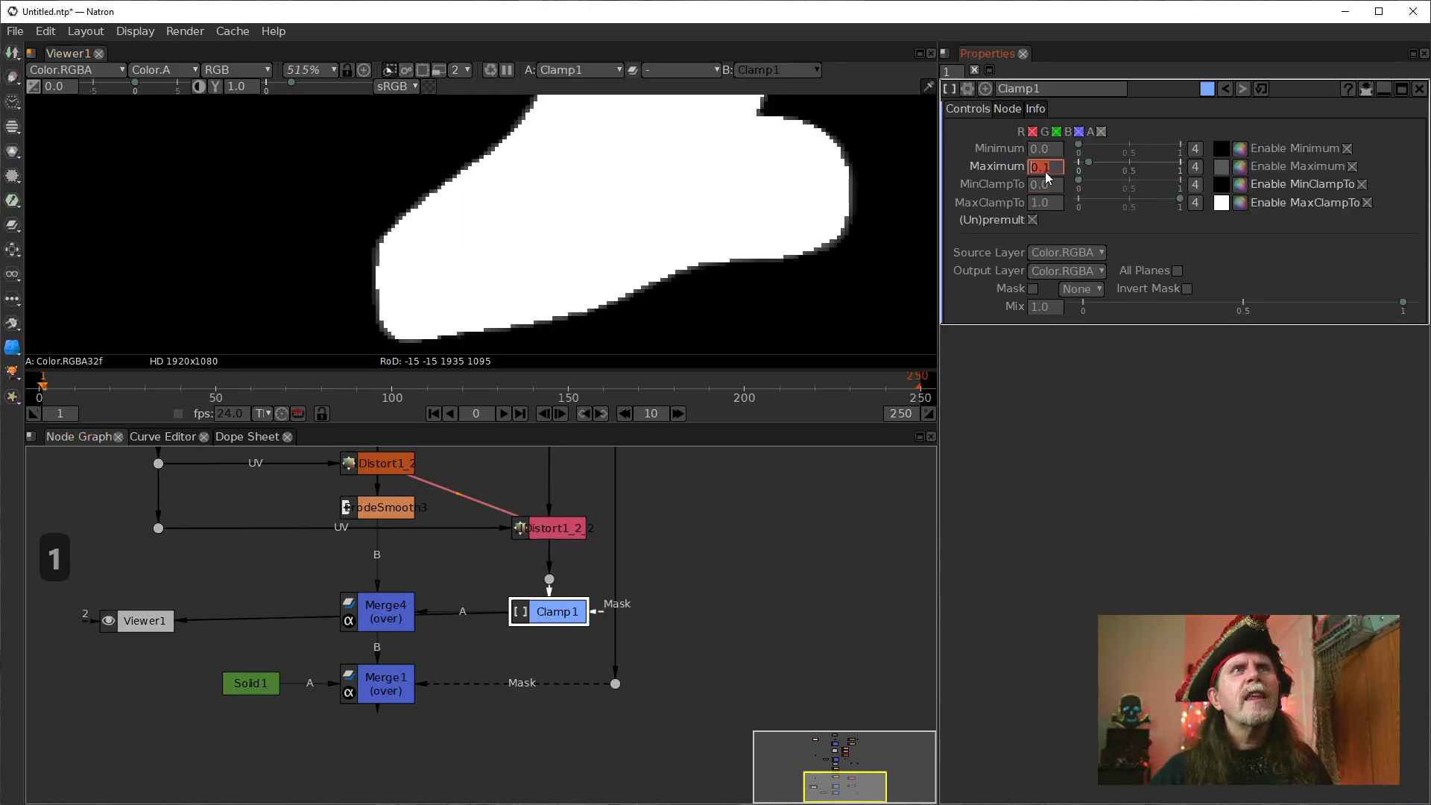
scroll(1043, 171, "up", 3)
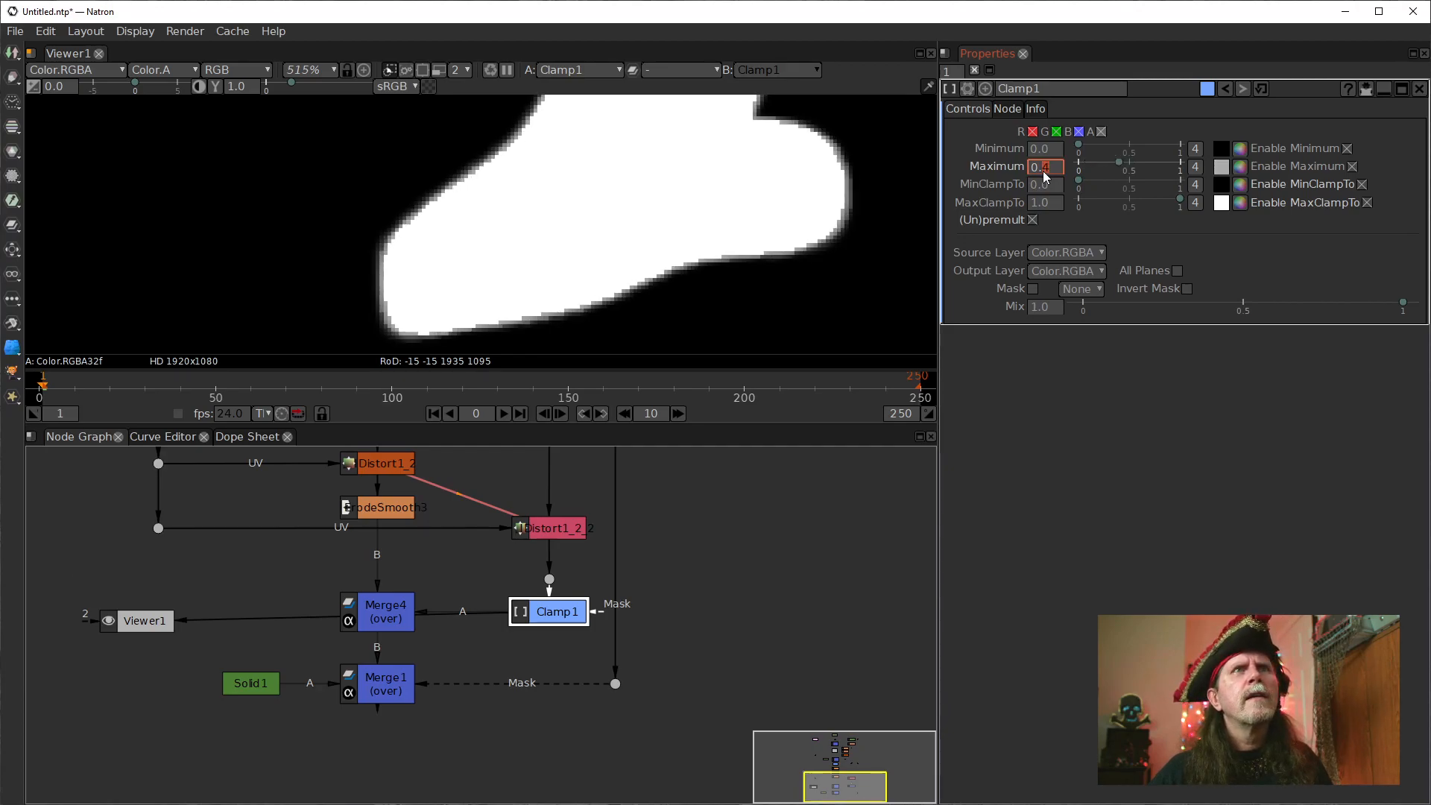
Set Clamp1's Maximum and Minimum both to 0.6 and view Merge4's output.
scroll(1044, 171, "up", 2)
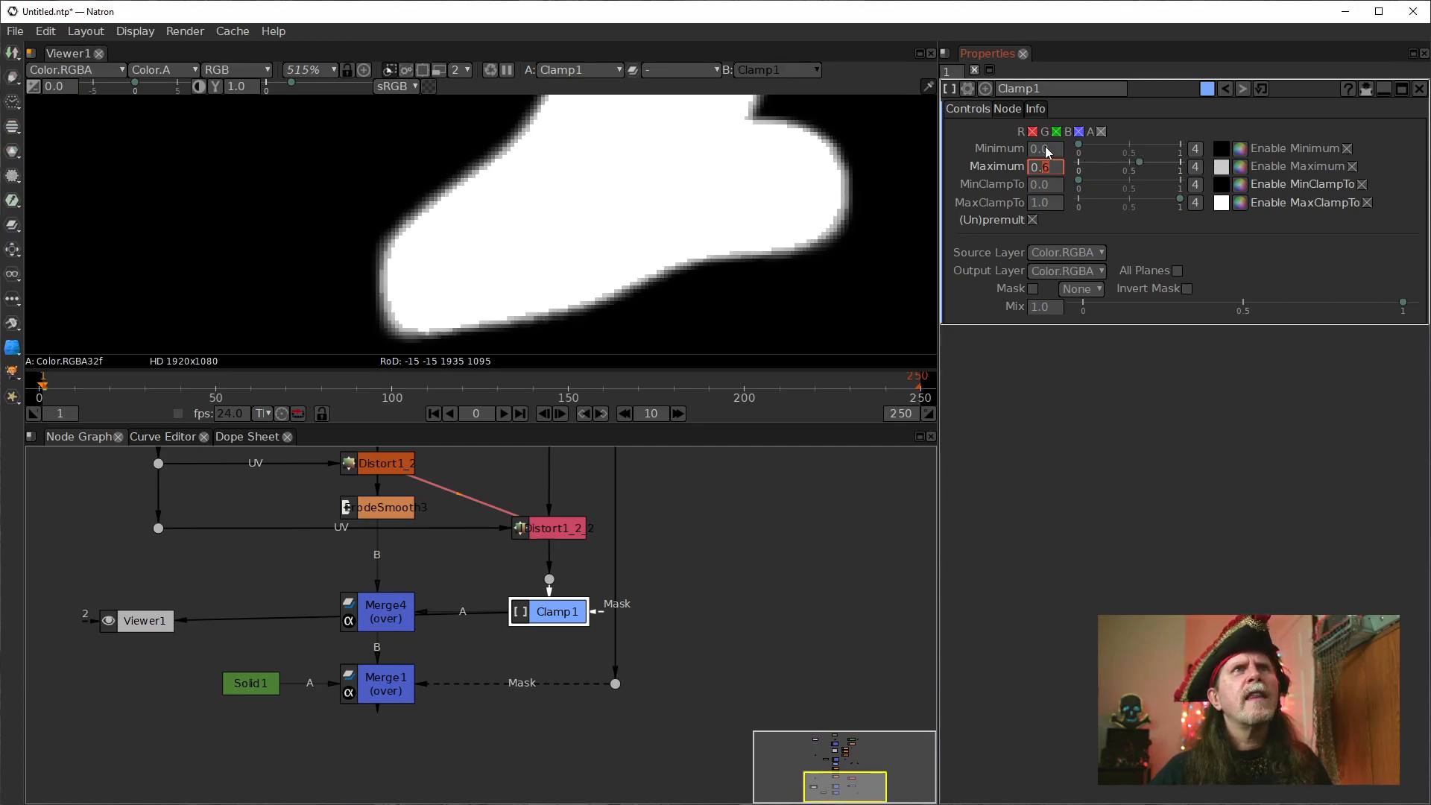
scroll(1044, 151, "up", 5)
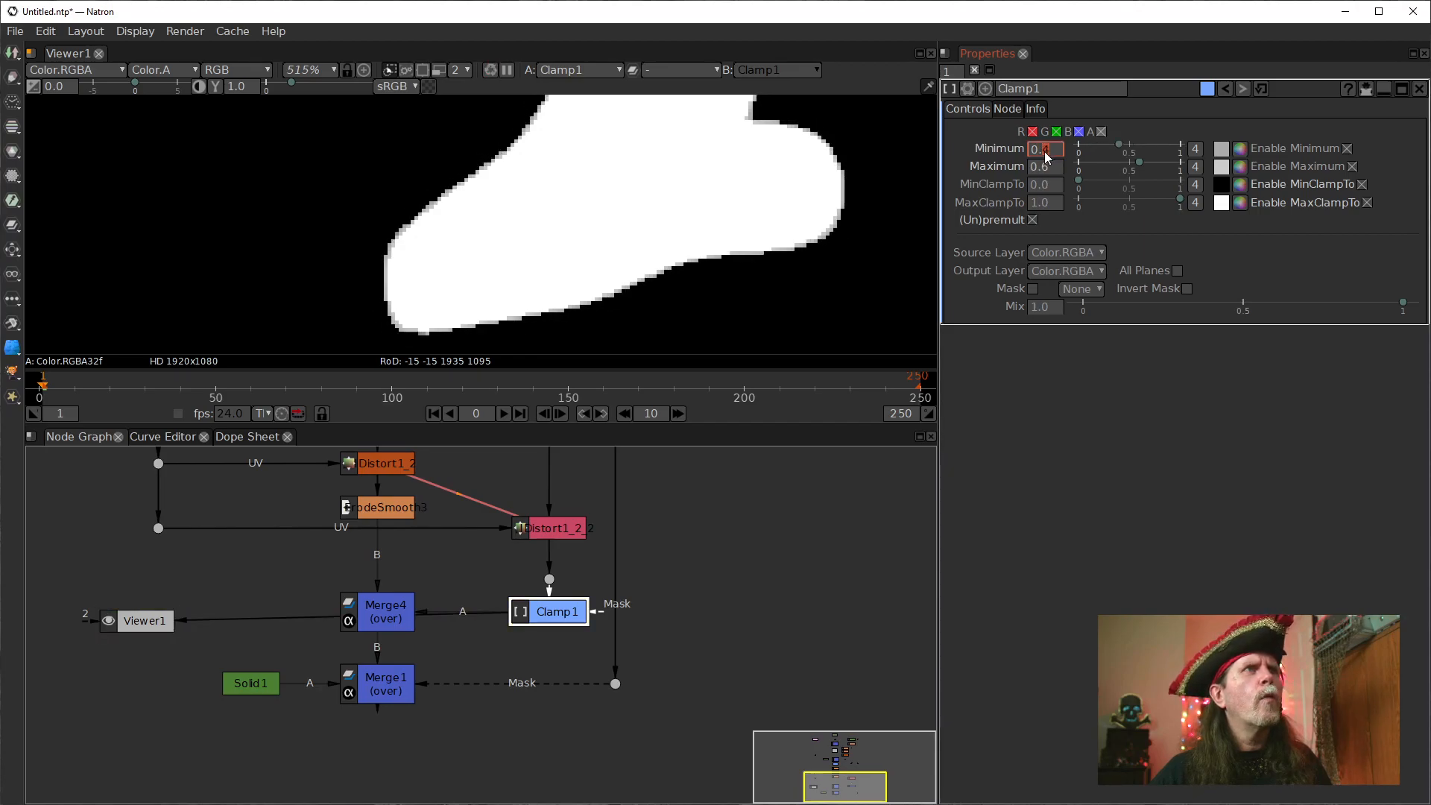
scroll(1045, 150, "up", 1)
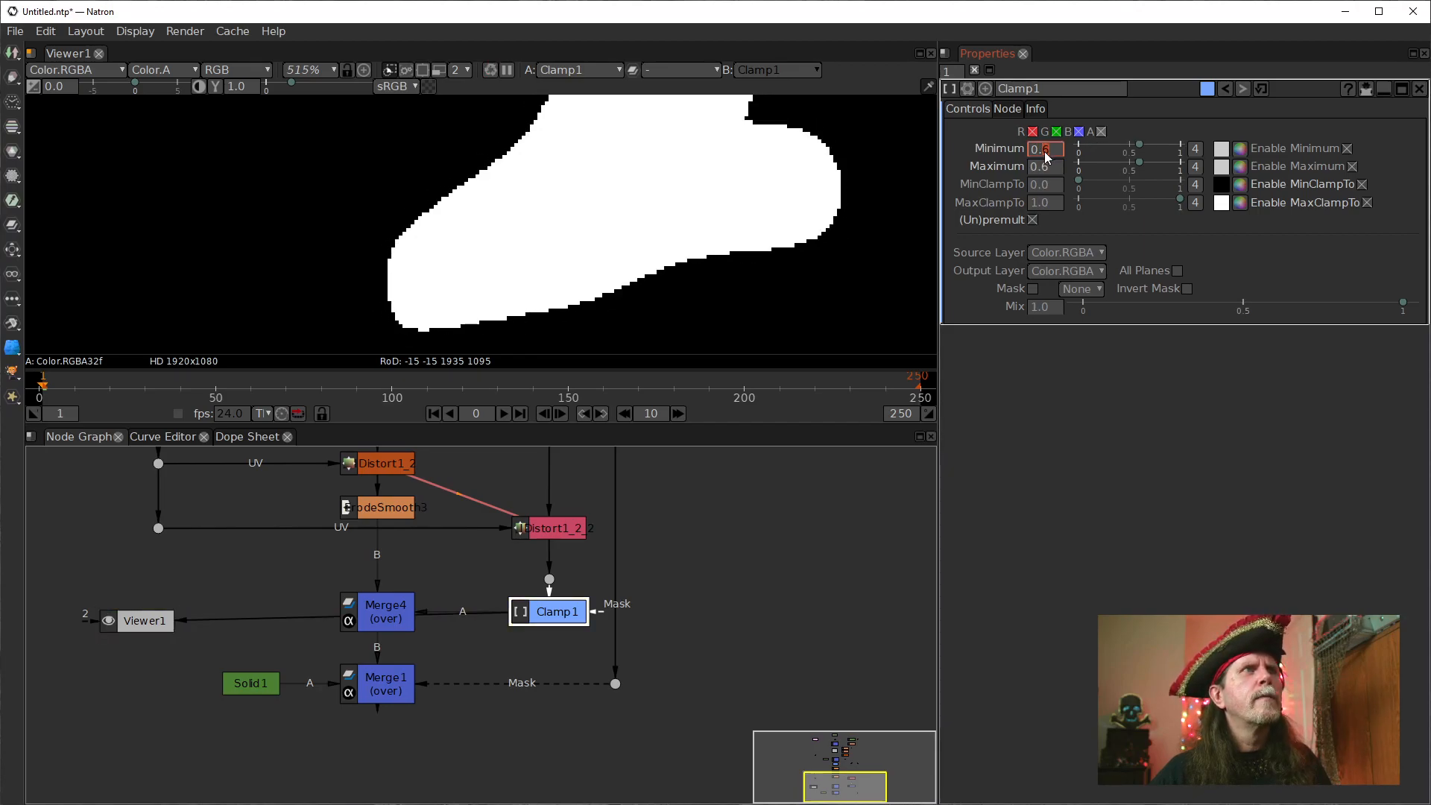
left_click(399, 626)
key("1")
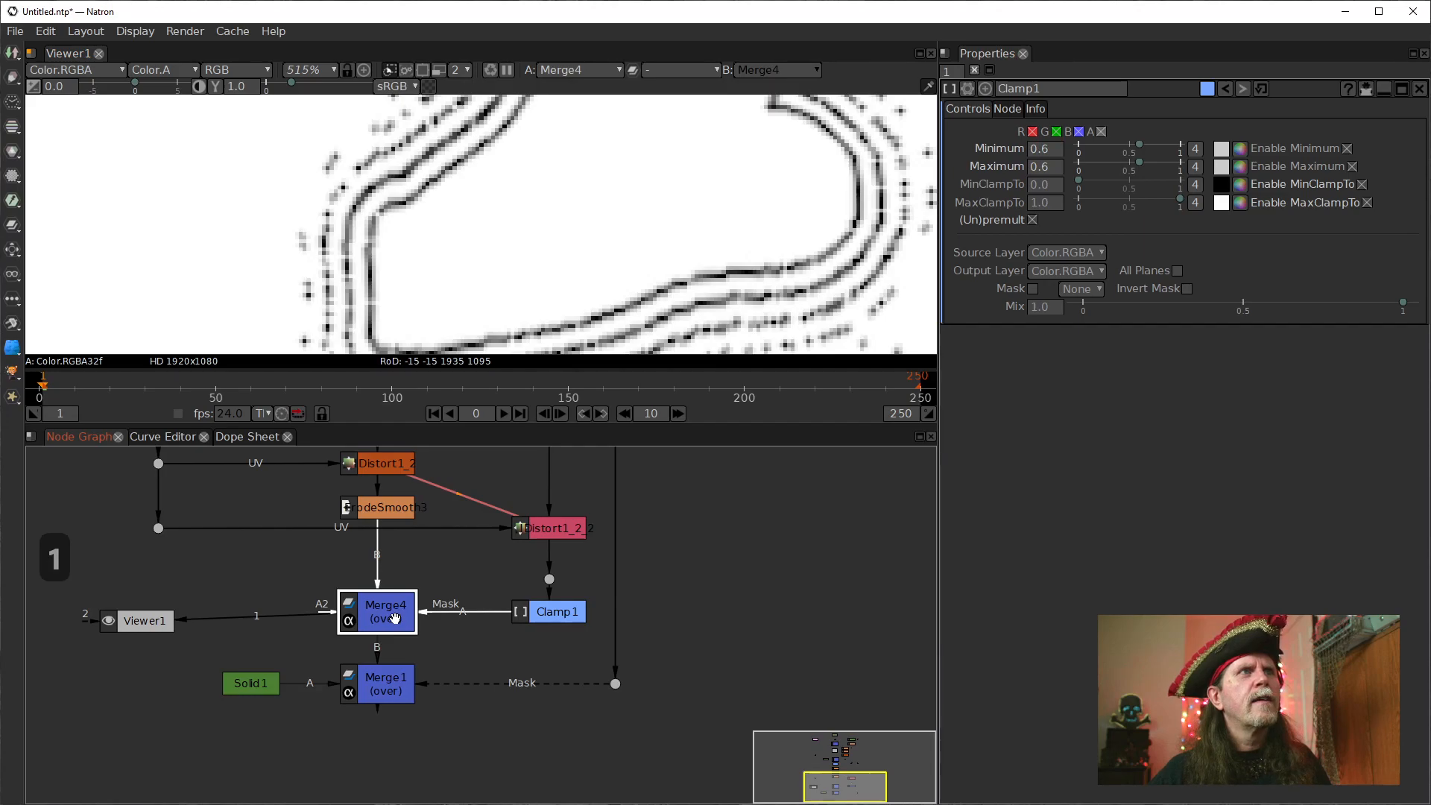
View the outputs of Dilate1 and Merge1 around the T's base.
left_click_drag(574, 573, 511, 638)
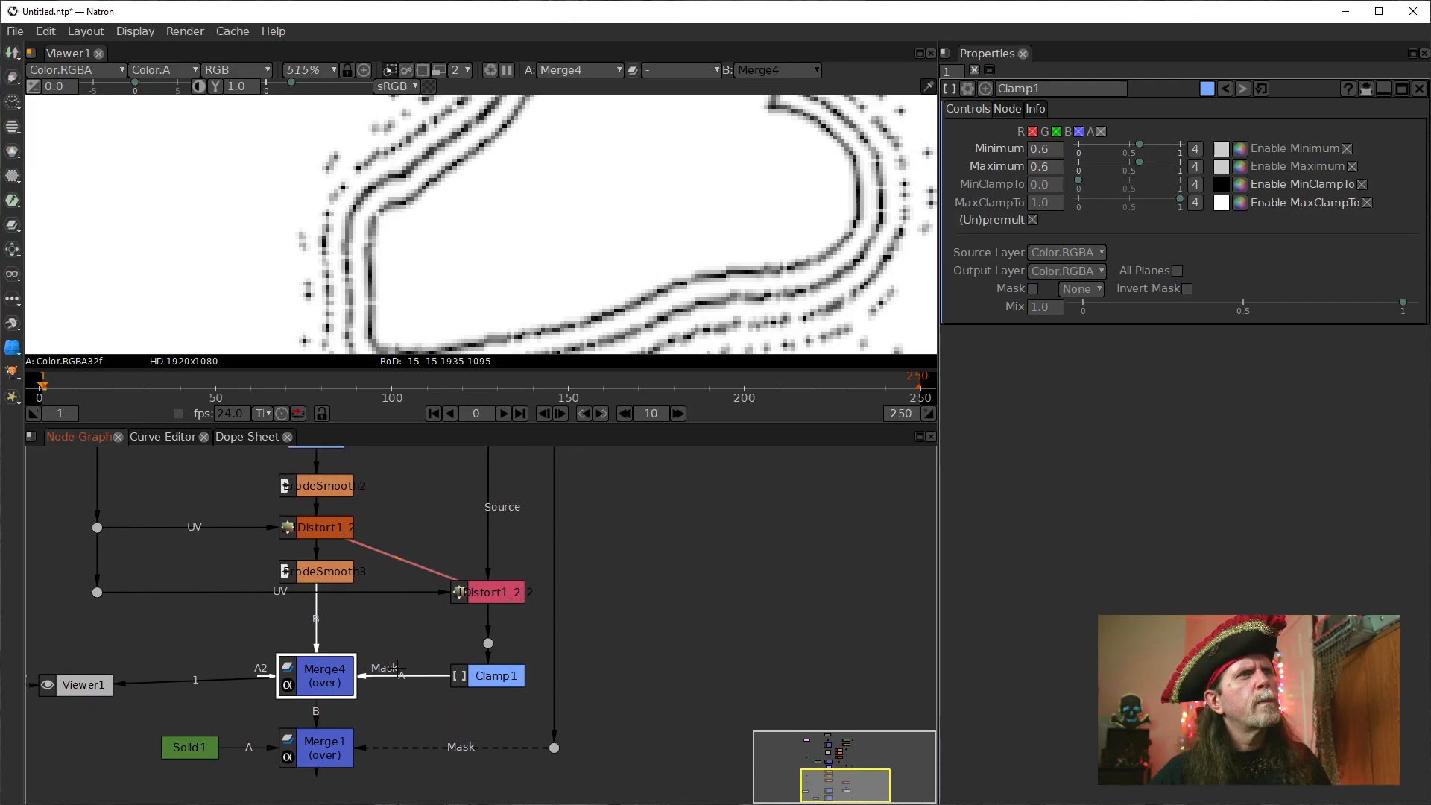
left_click_drag(449, 575, 417, 724)
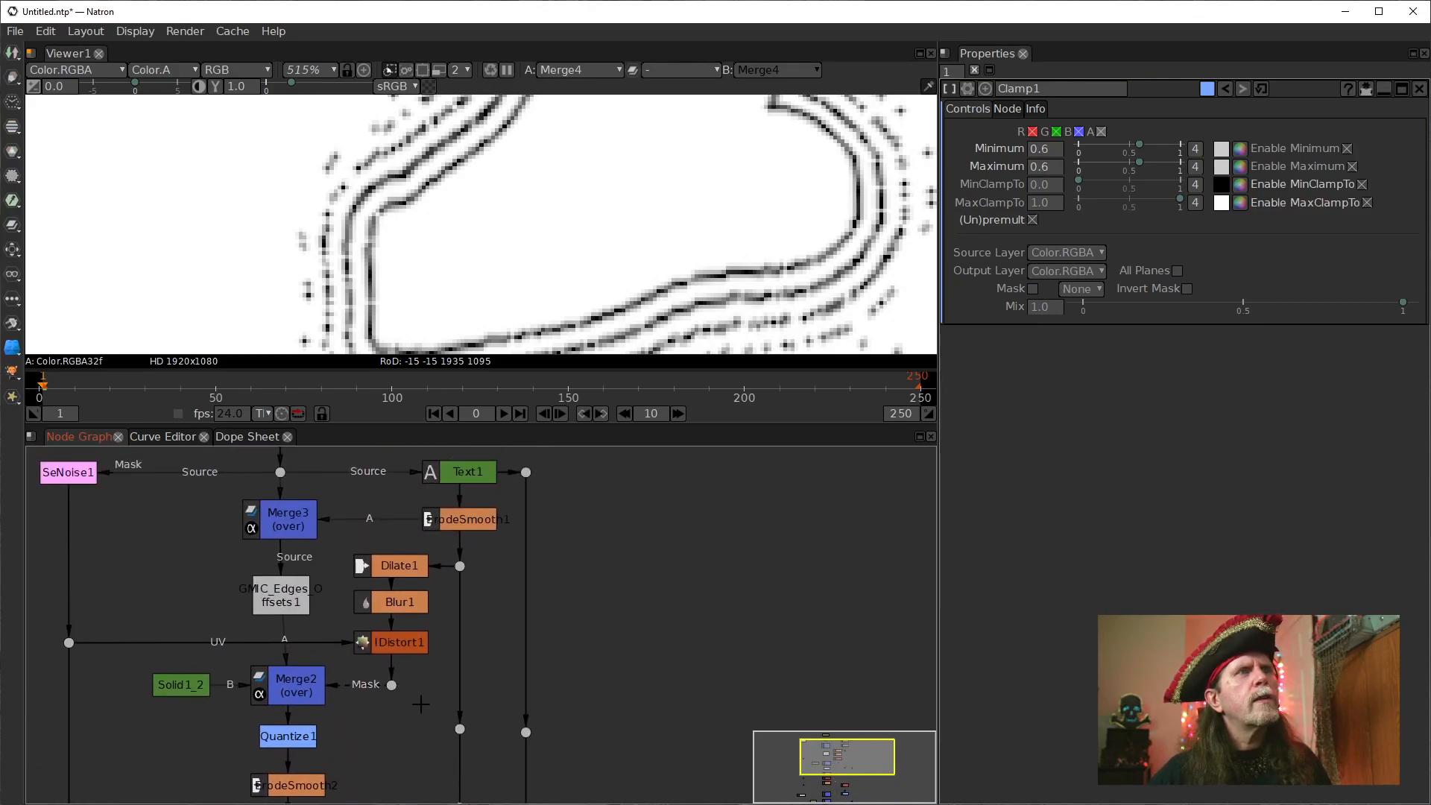
left_click(396, 571)
key("1")
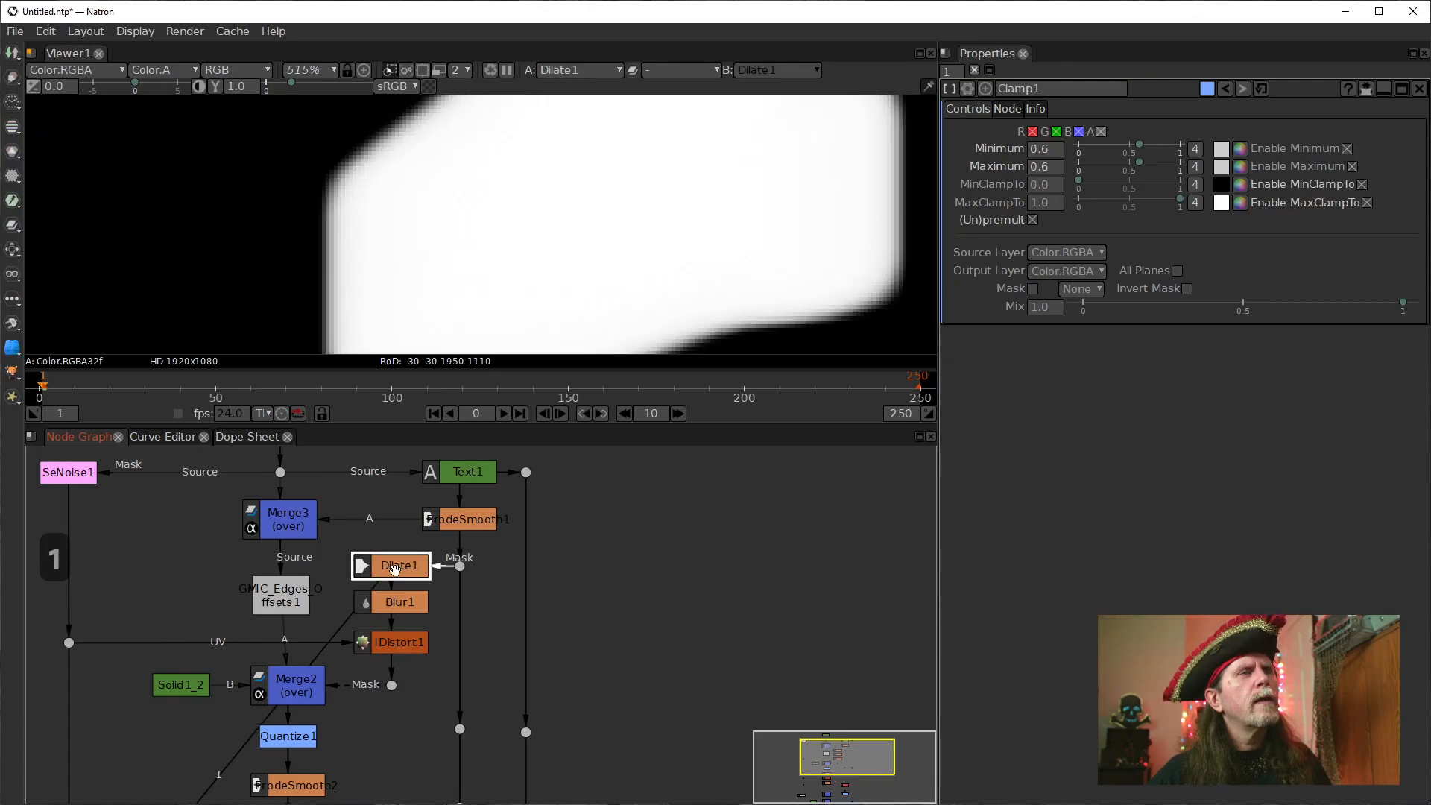
left_click_drag(474, 634, 474, 470)
left_click_drag(417, 754, 431, 566)
left_click(297, 695)
key("1")
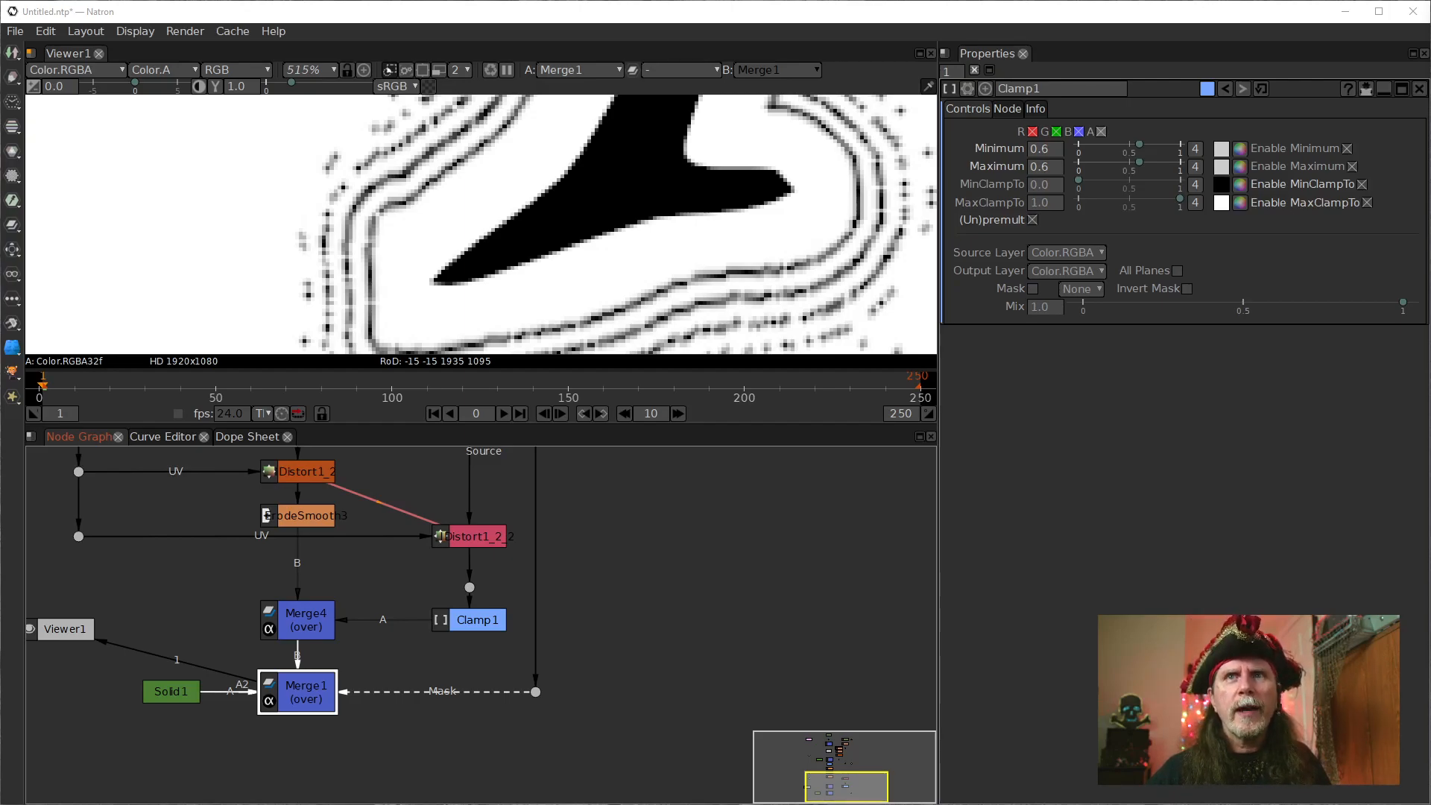
key("1")
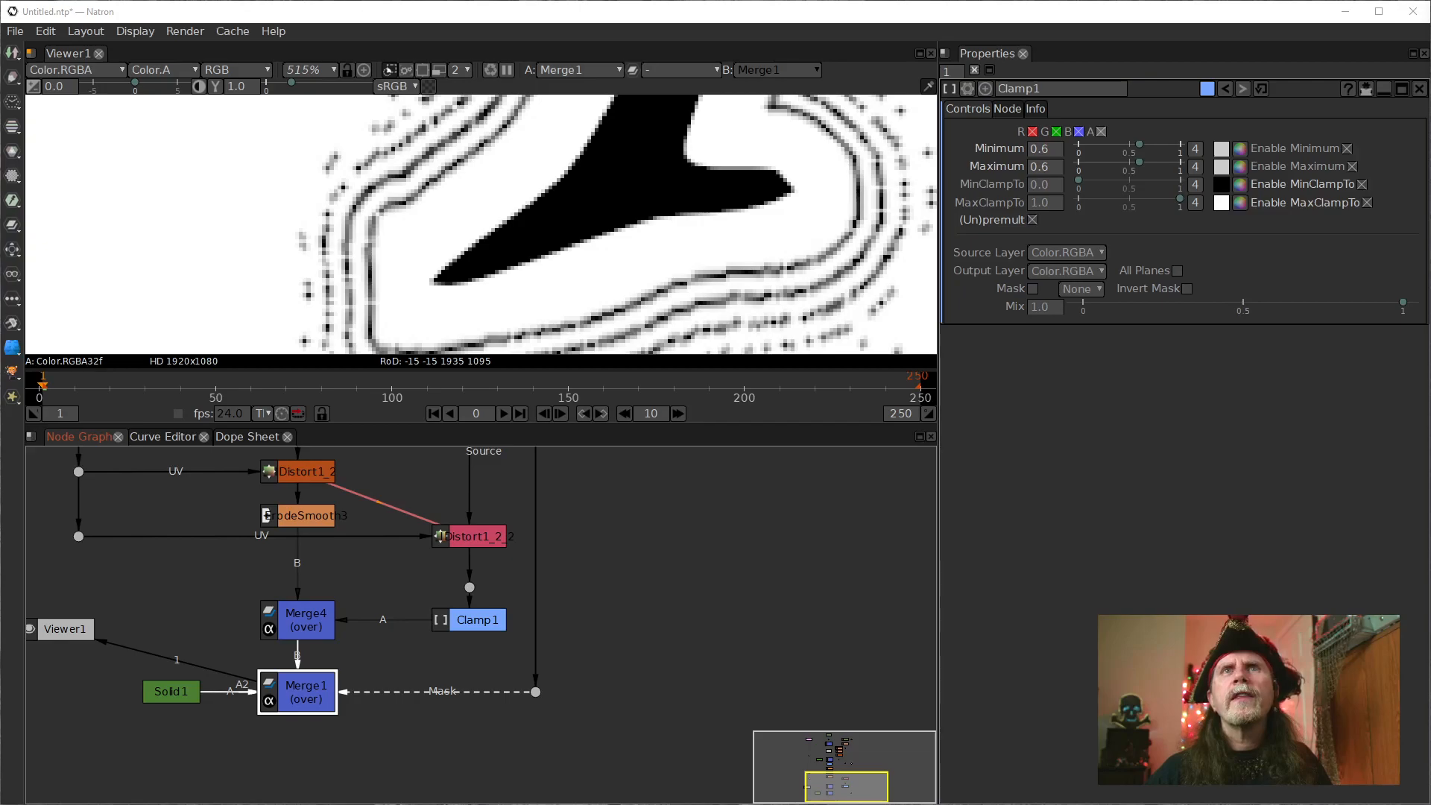
type("10")
key("Return")
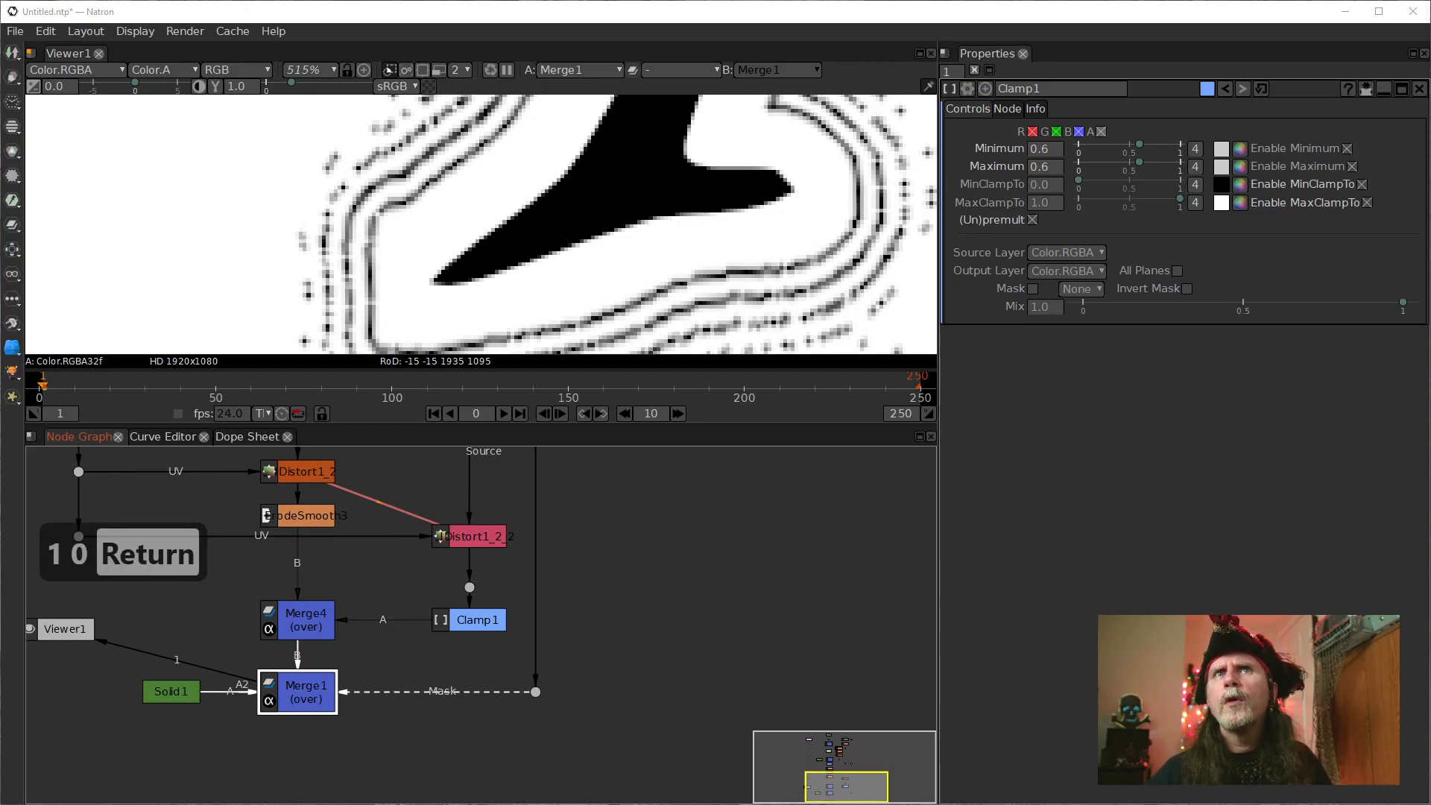
type("-10")
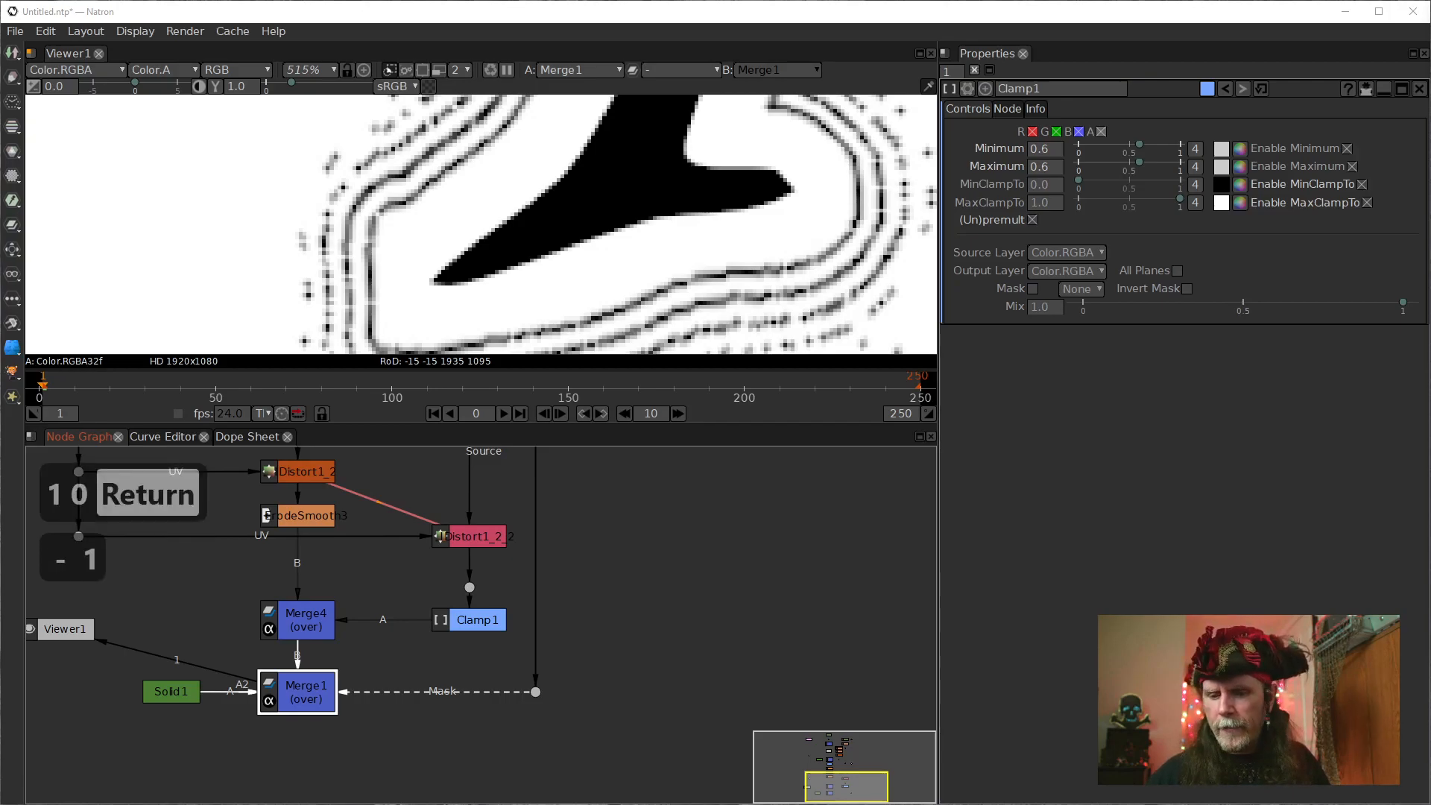
key("Return")
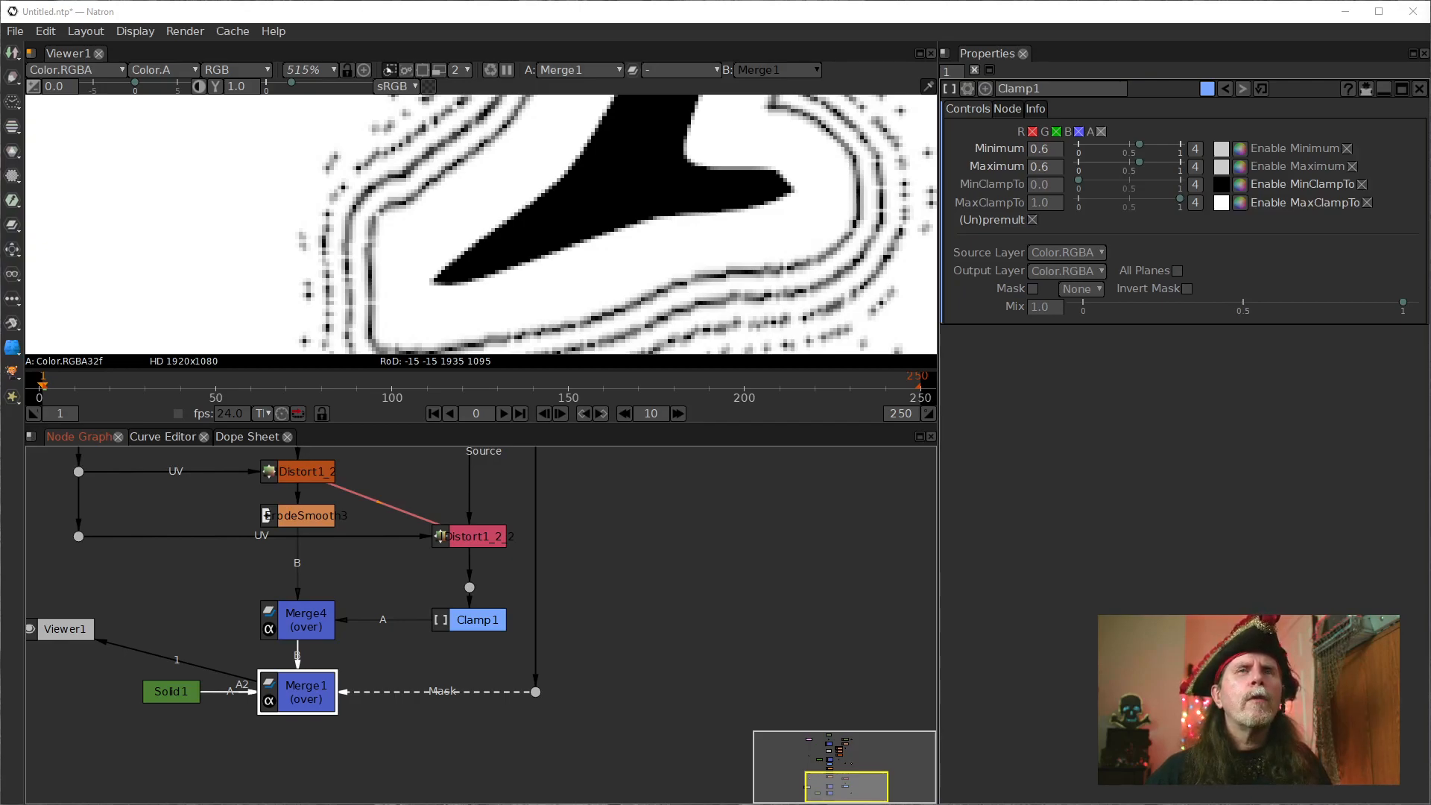
Review the settings of ErodeSmooth1, Dilate1, Blur1 and IDistort1, and check Dilate1's output.
left_click_drag(667, 467, 651, 651)
left_click_drag(607, 531, 617, 734)
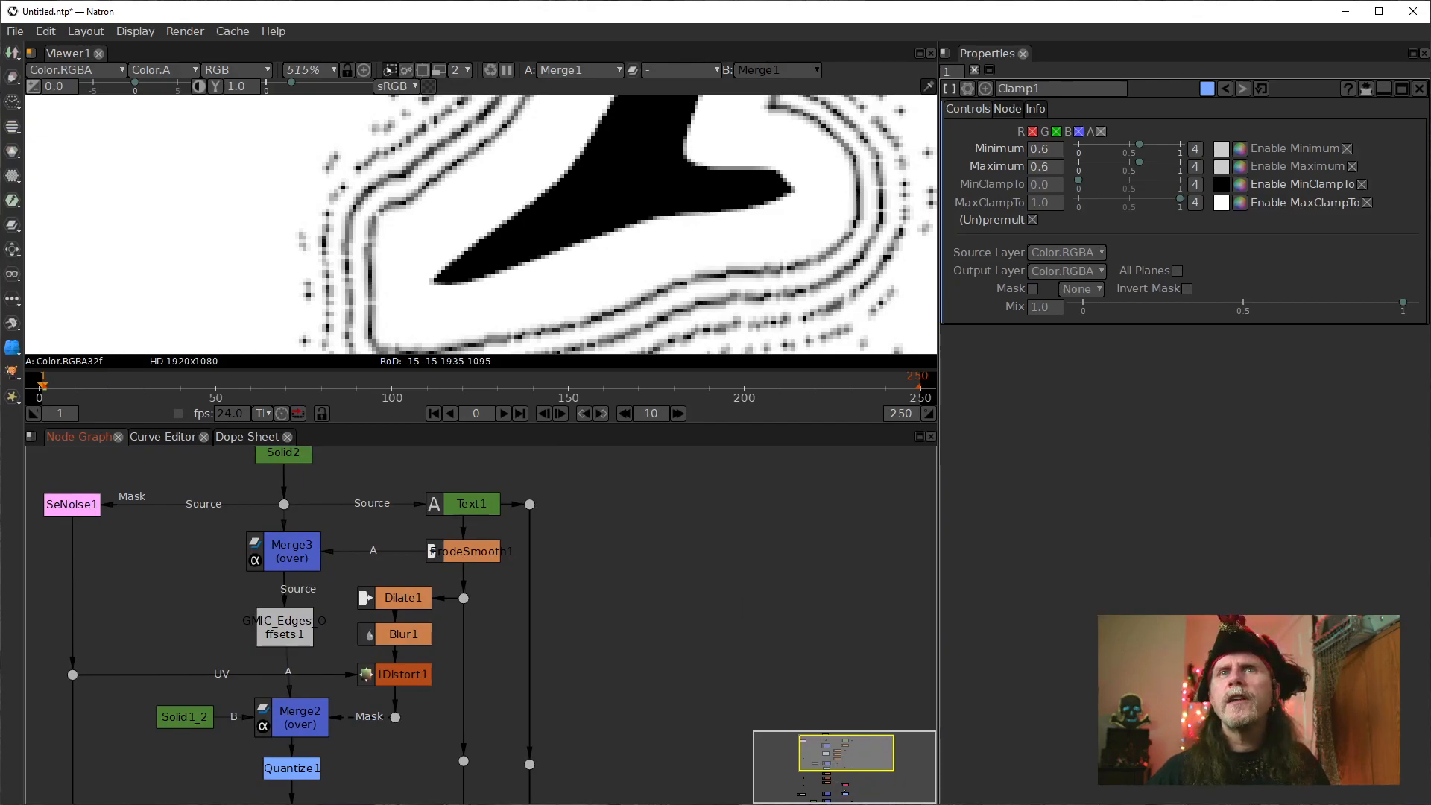
left_click(472, 552)
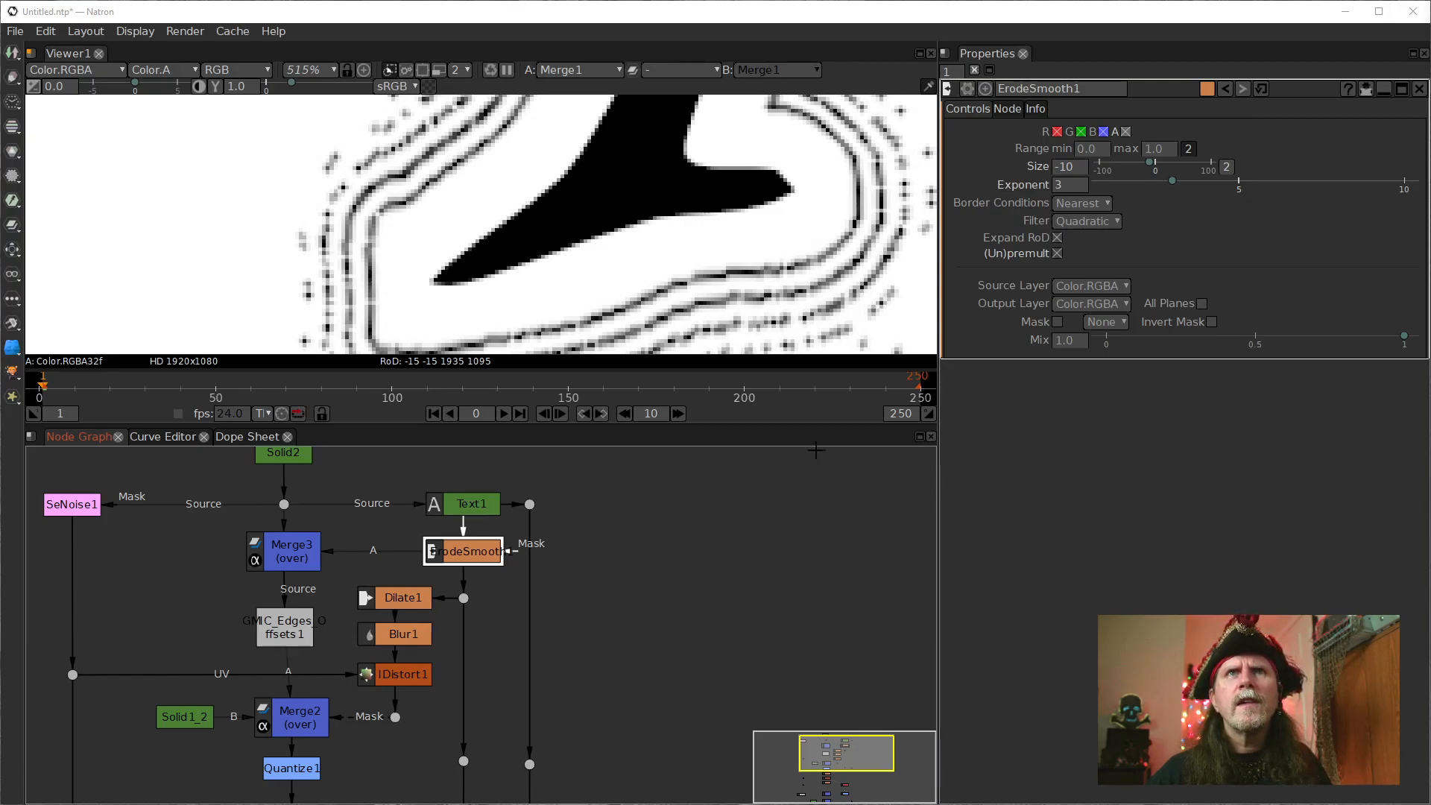
left_click(396, 603)
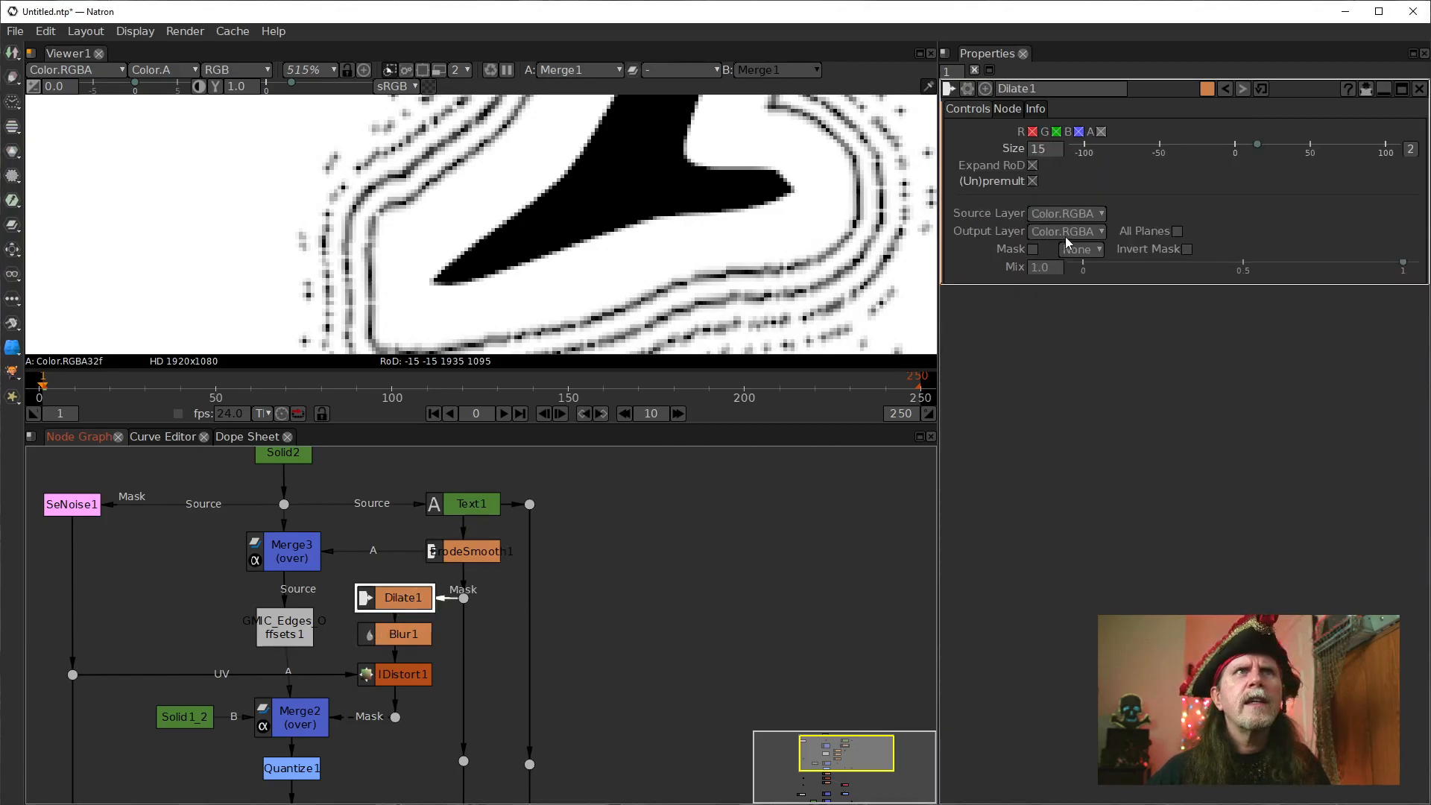
key("1")
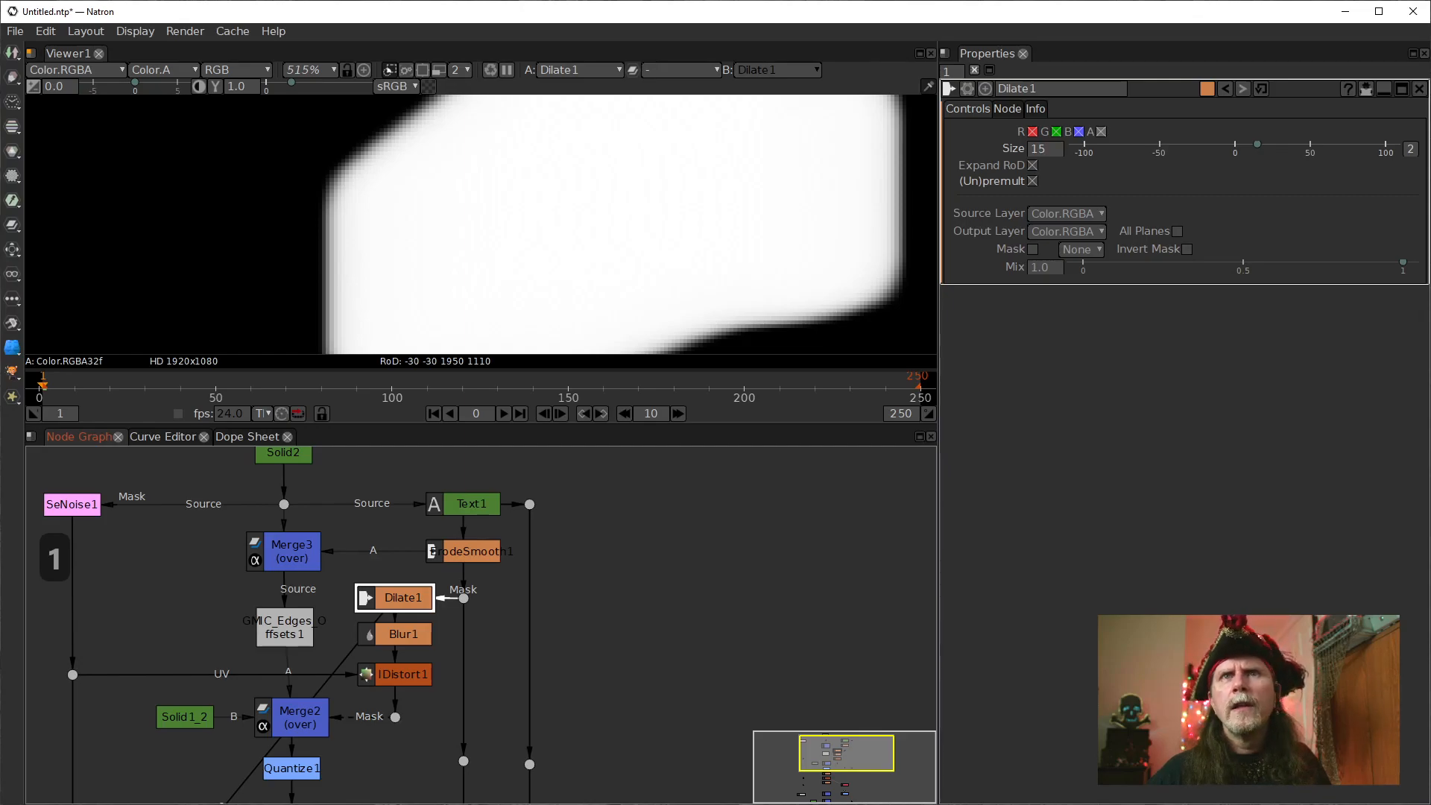
key("1")
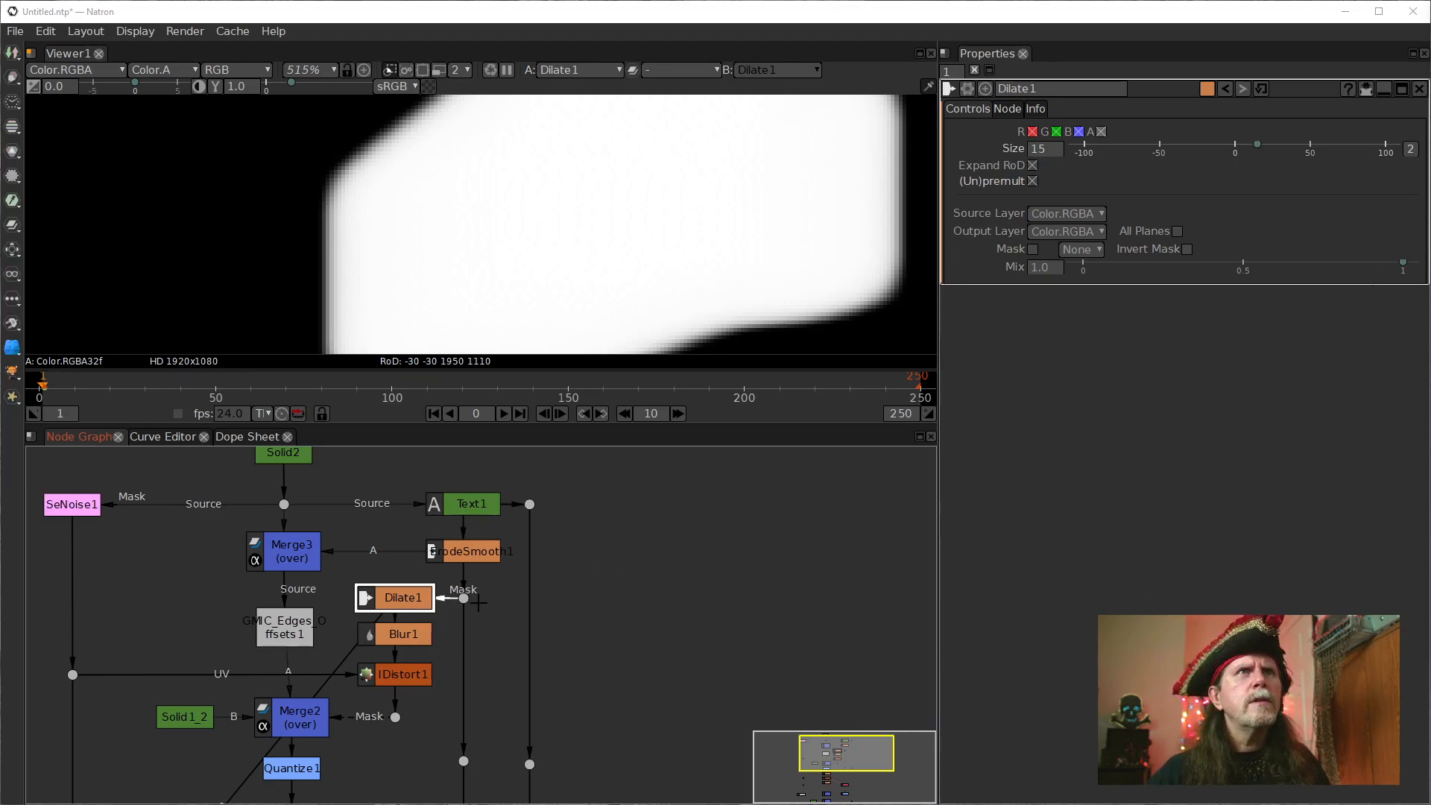
left_click(400, 632)
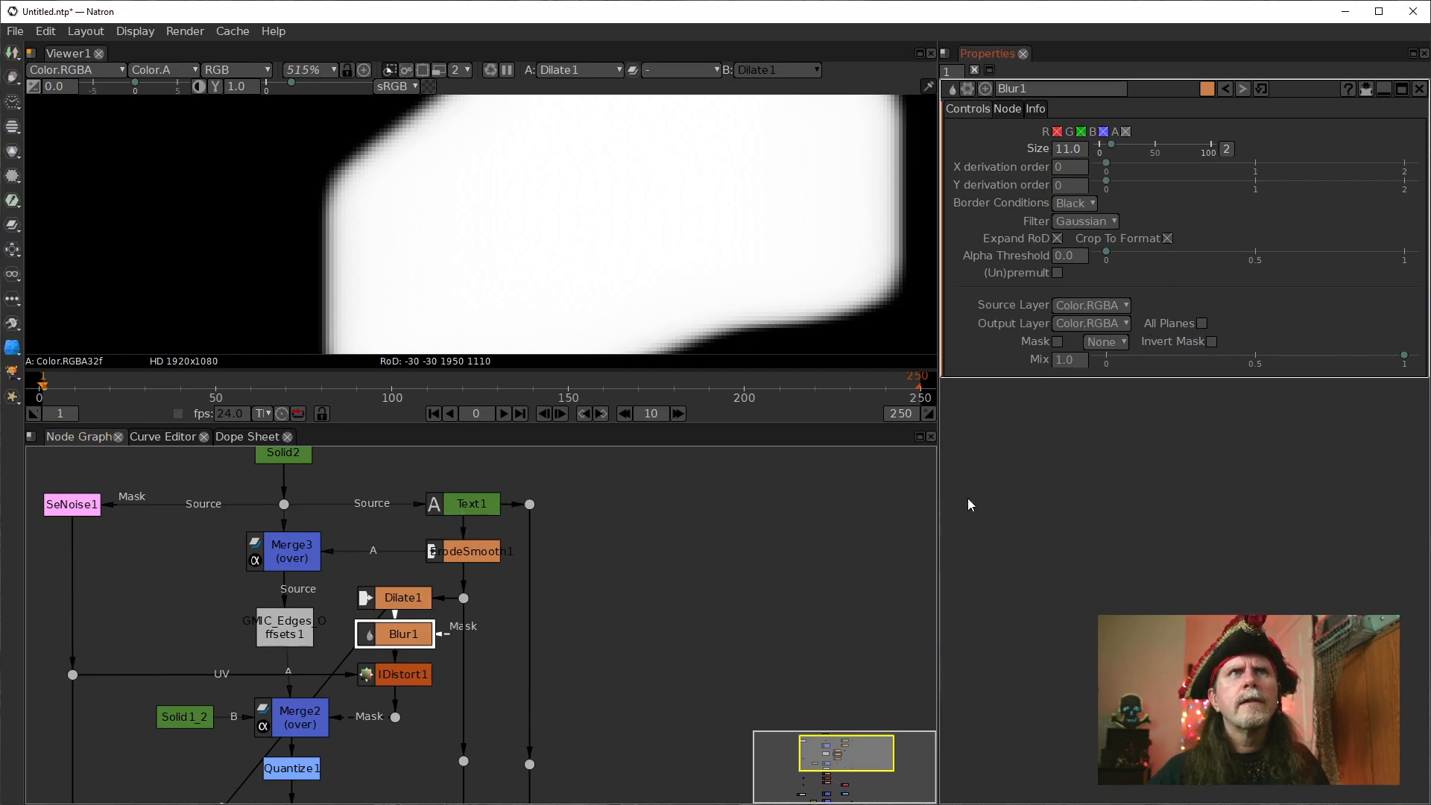
left_click(394, 600)
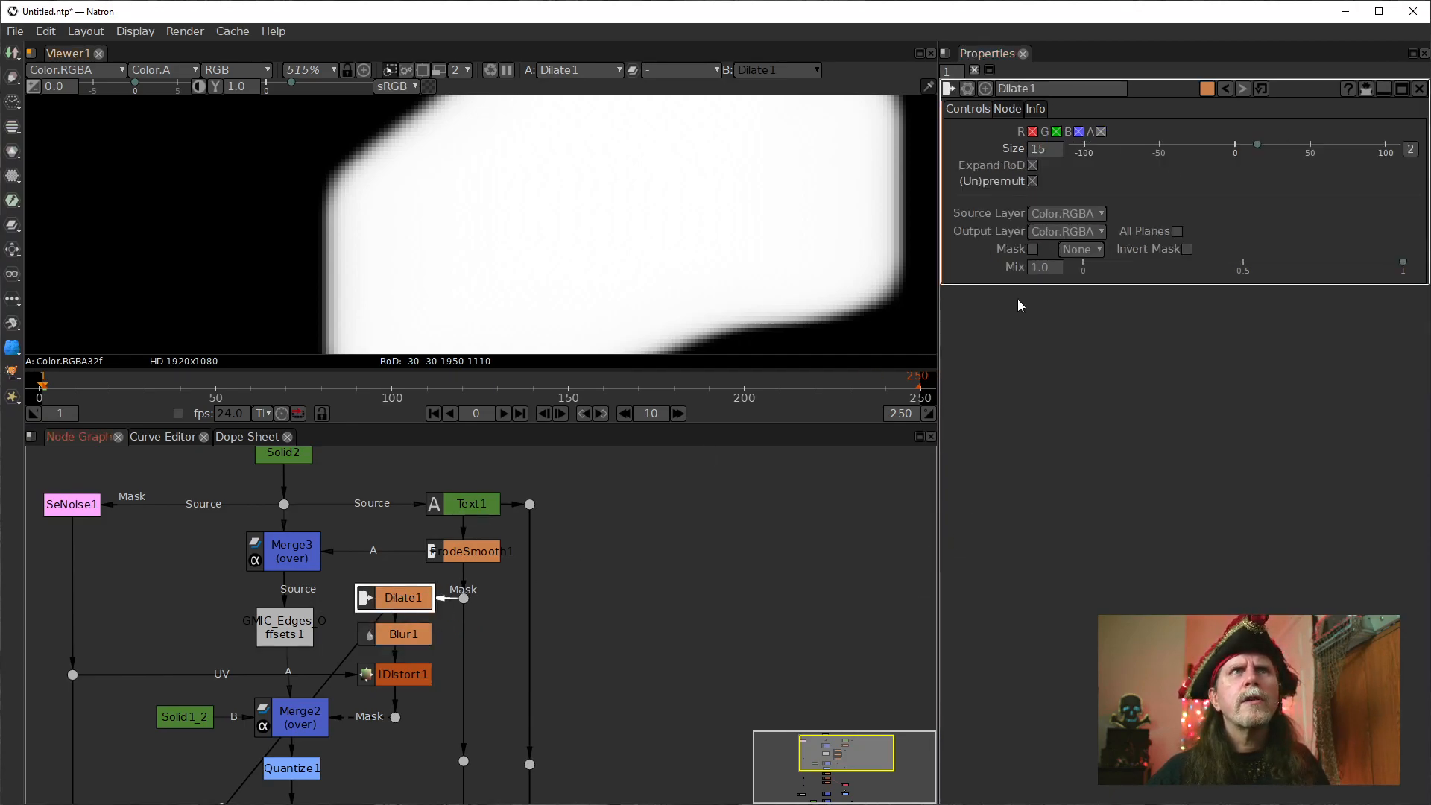
left_click(401, 680)
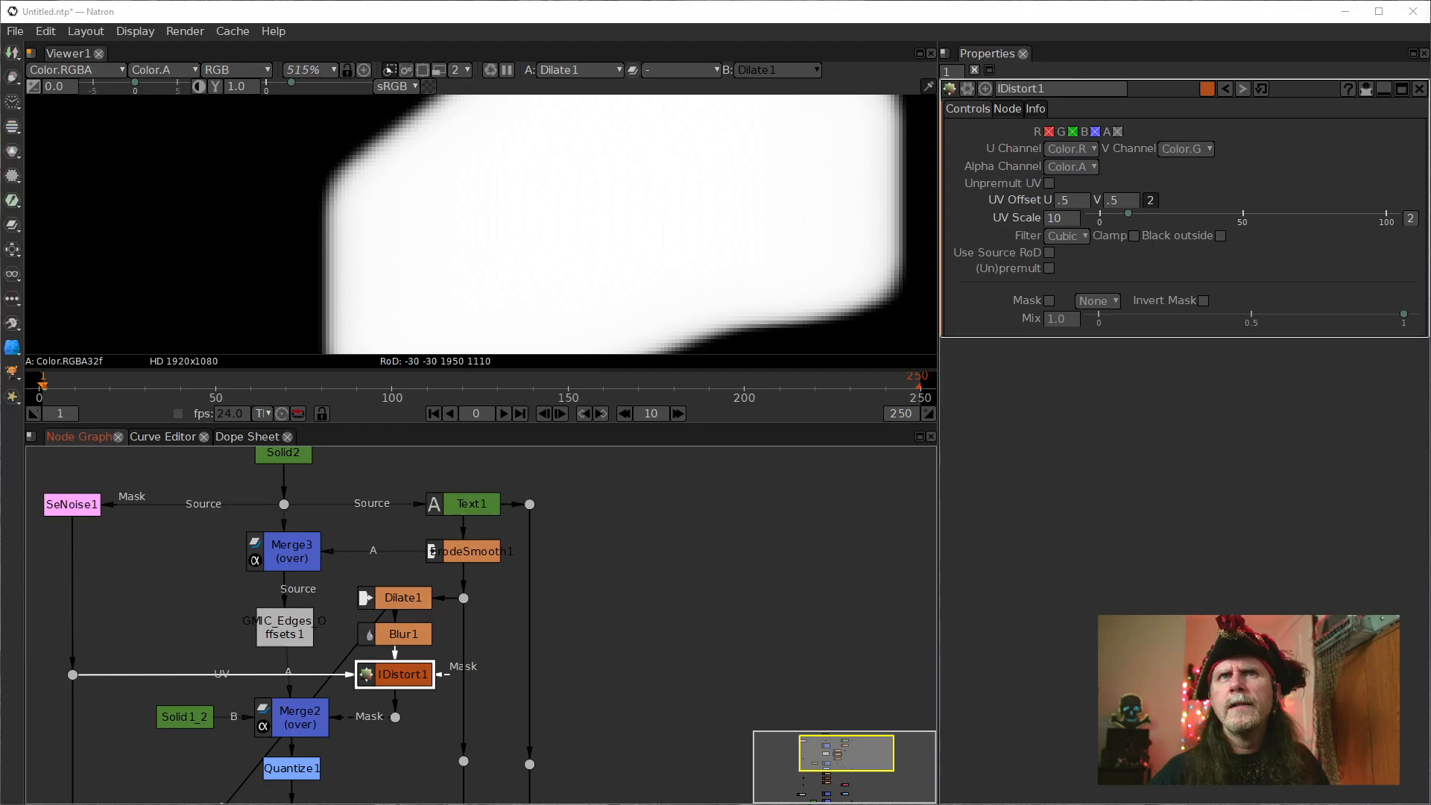
View the output of the dot below IDistort1 and the masked contour lines from Merge2.
left_click(396, 719)
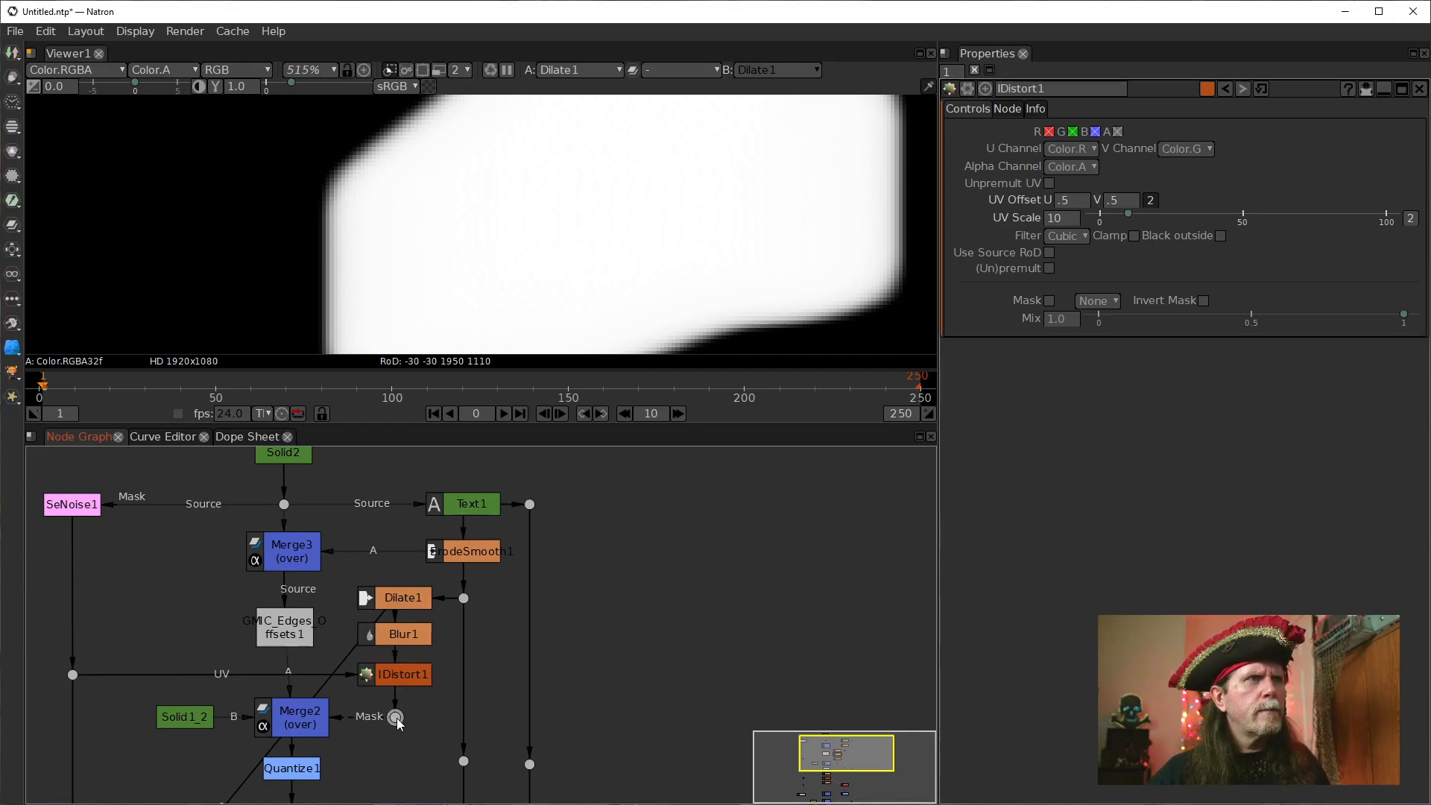
key("1")
left_click(309, 734)
key("1")
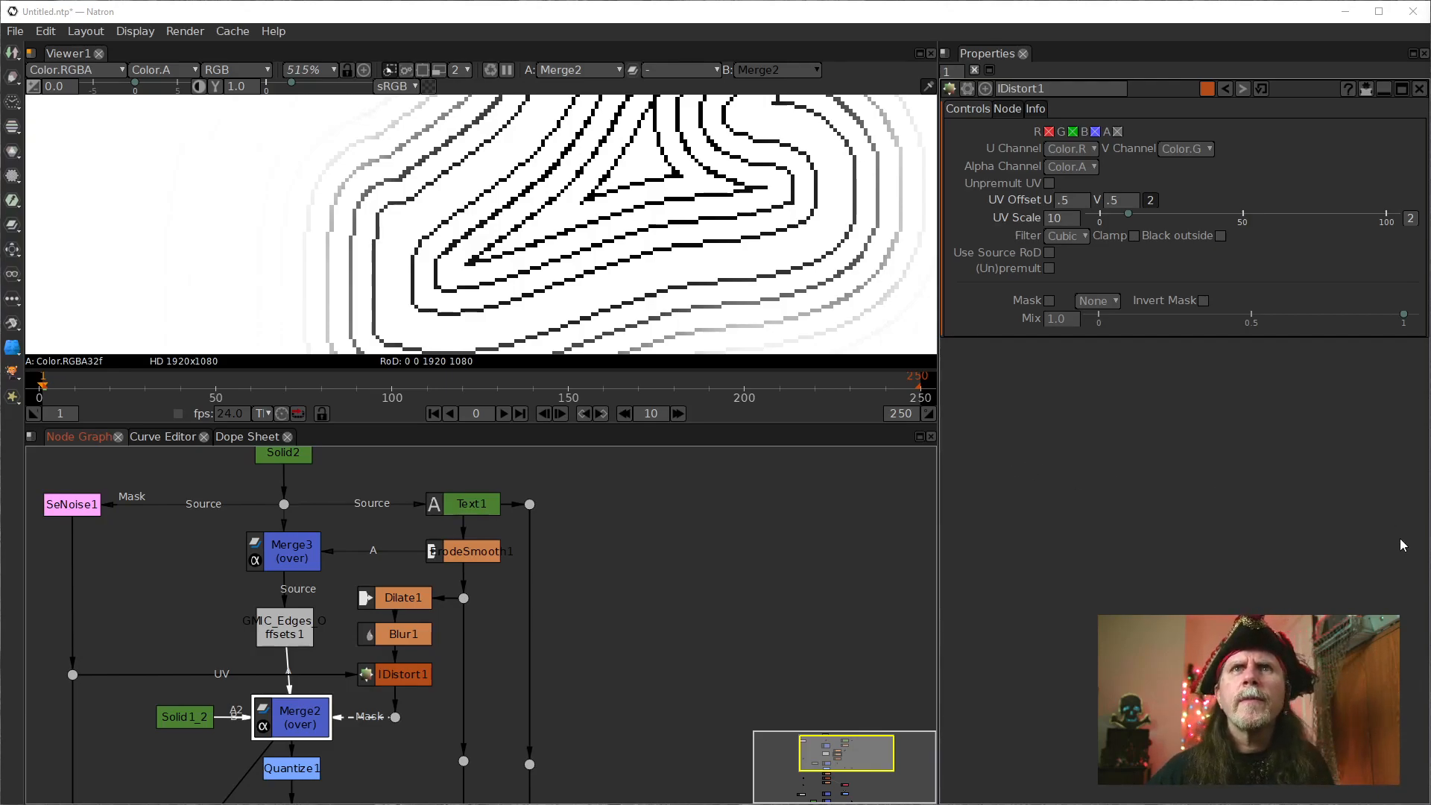
View the outputs of ErodeSmooth1, Merge3 and GMIC_Edges_Offsets1 in turn, keeping the GMIC node aligned below Merge3.
left_click_drag(595, 521, 626, 540)
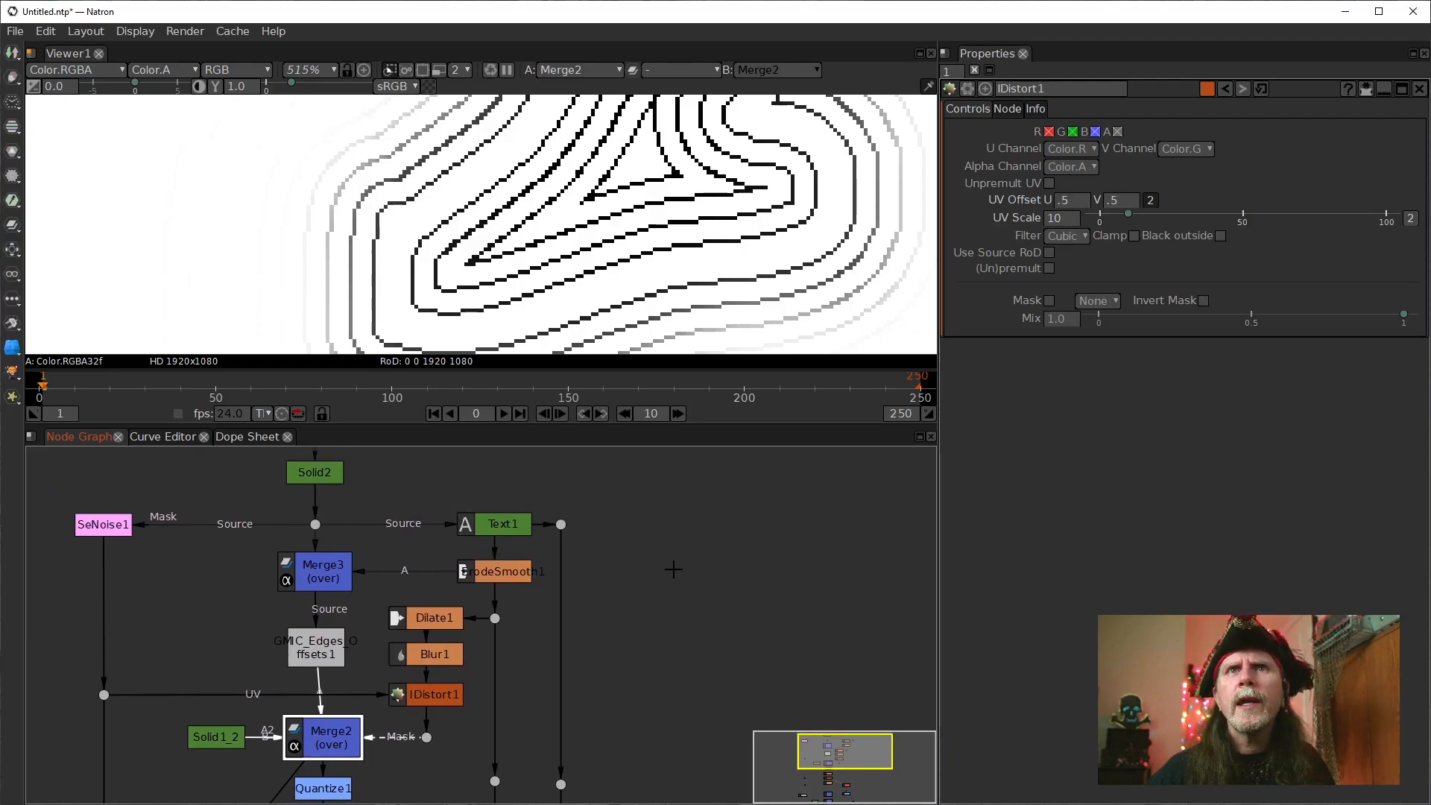
left_click(477, 572)
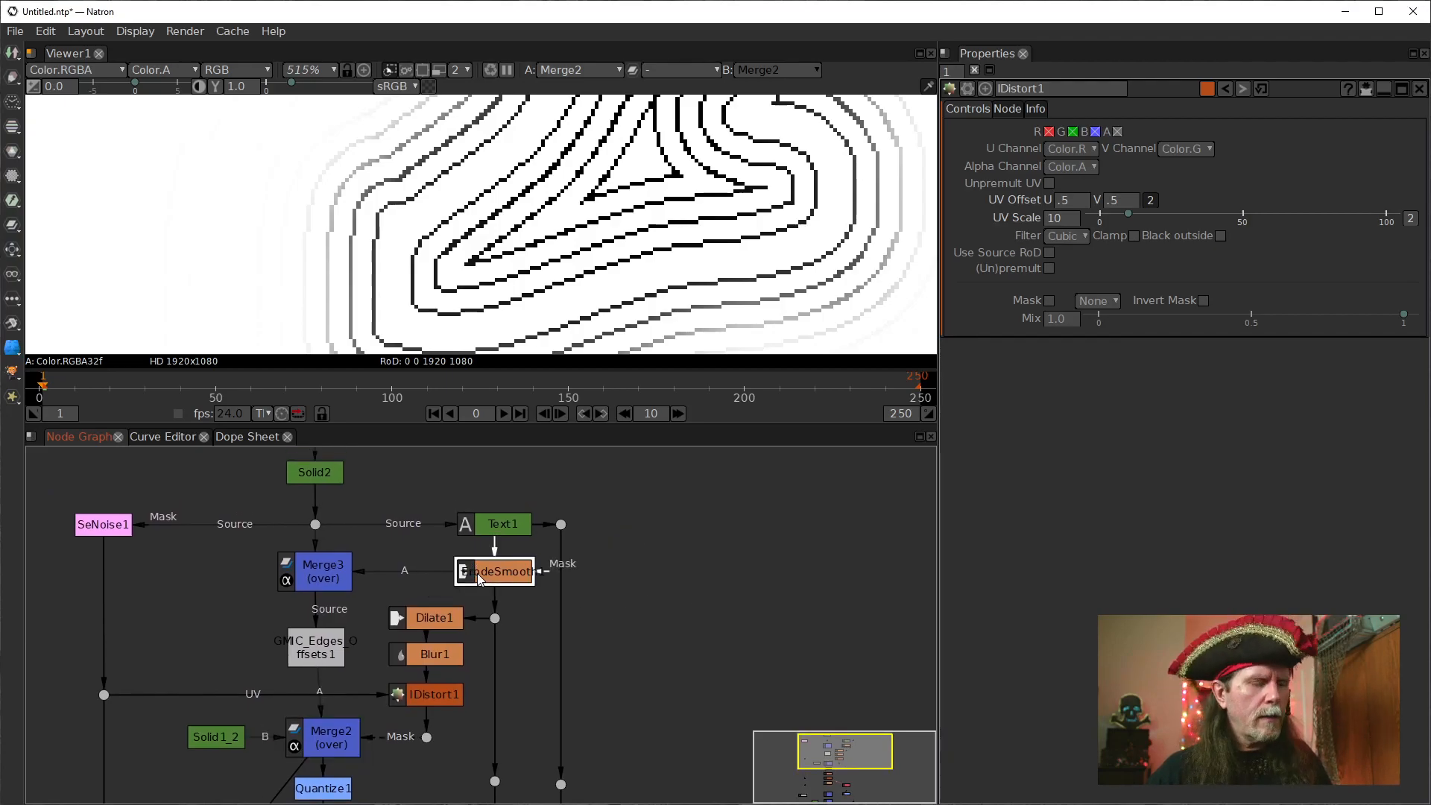
key("1")
left_click(332, 581)
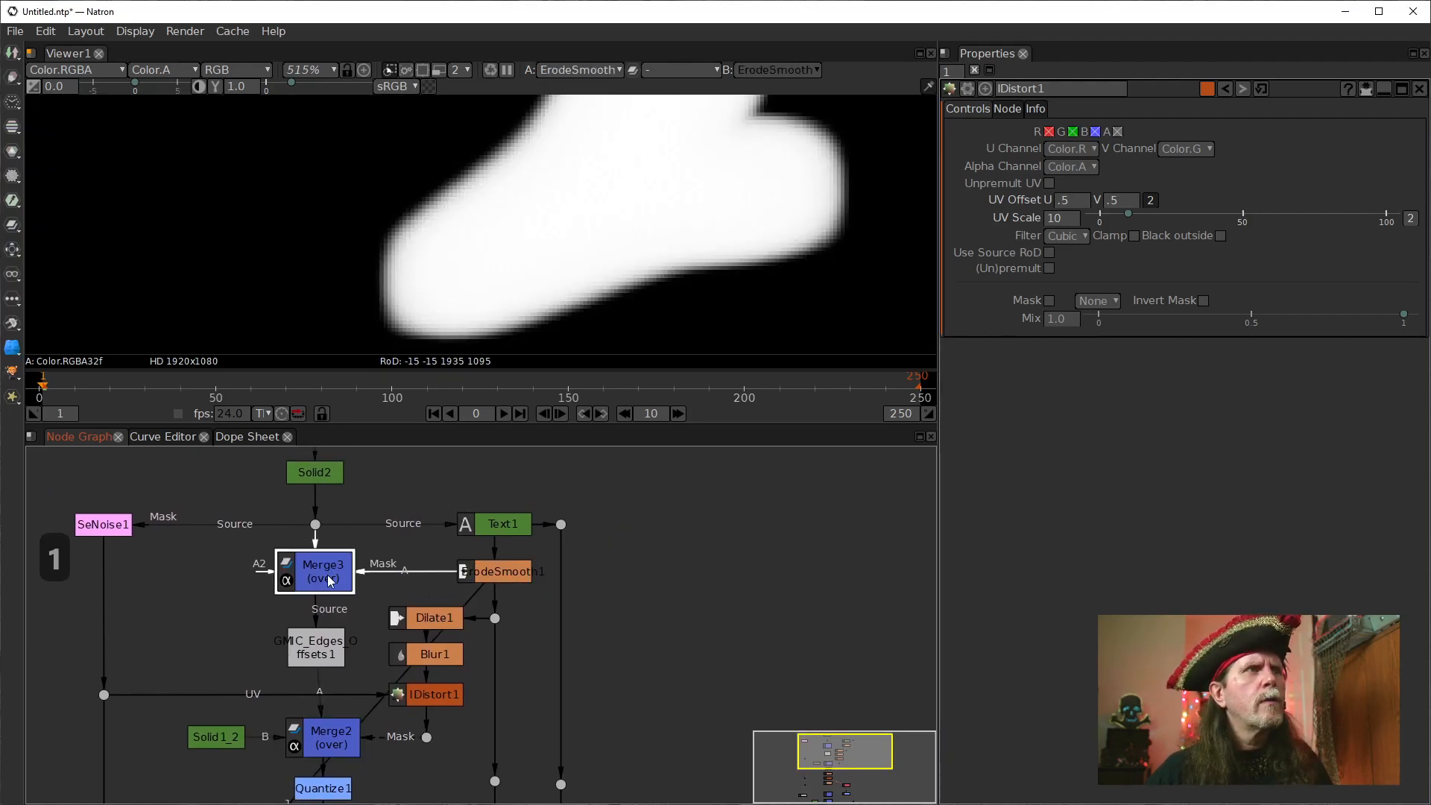
key("1")
left_click(320, 646)
key("1")
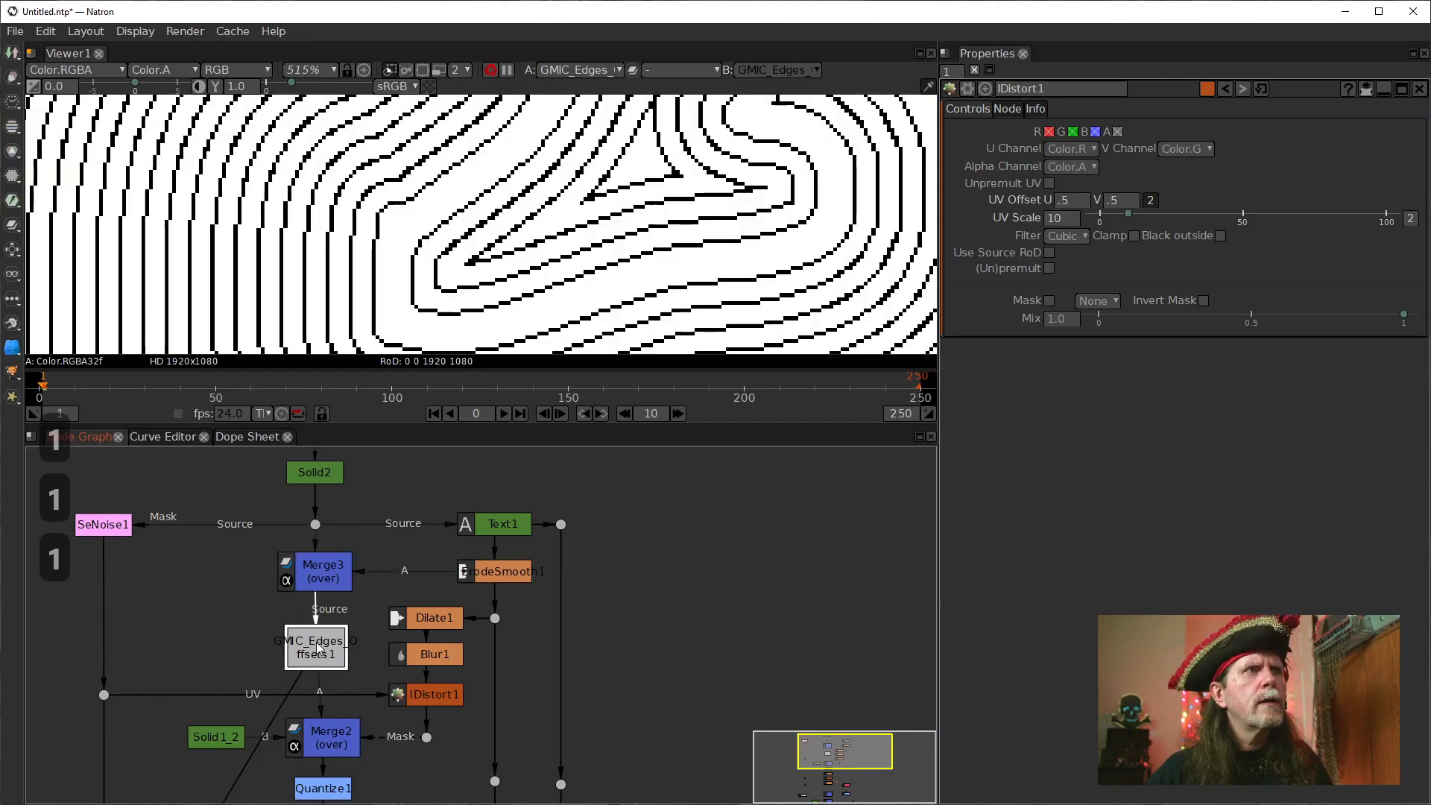
left_click_drag(339, 647, 322, 582)
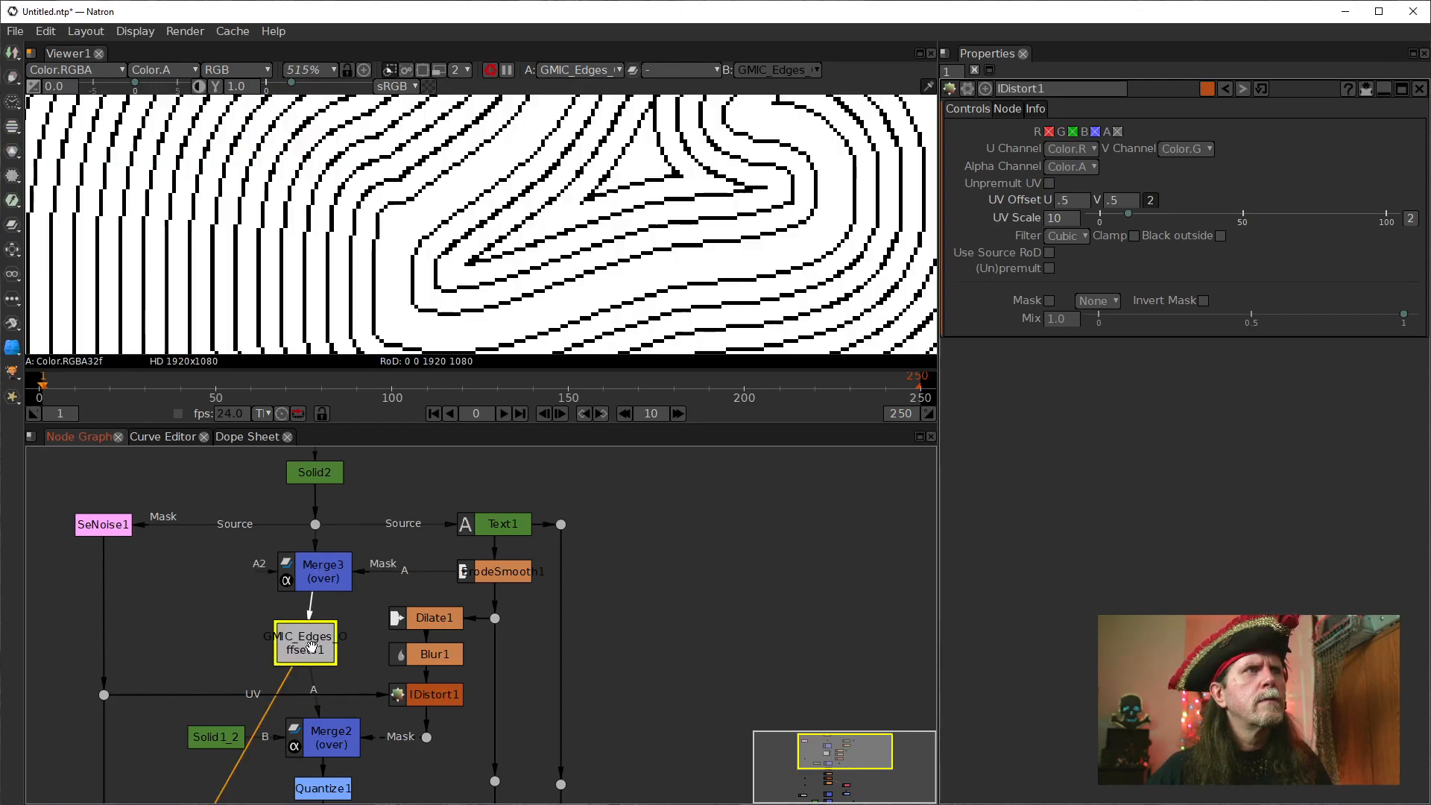
left_click_drag(307, 645, 339, 647)
View ErodeSmooth1's output and compare its alpha channel with its RGB image.
left_click(482, 572)
key("1")
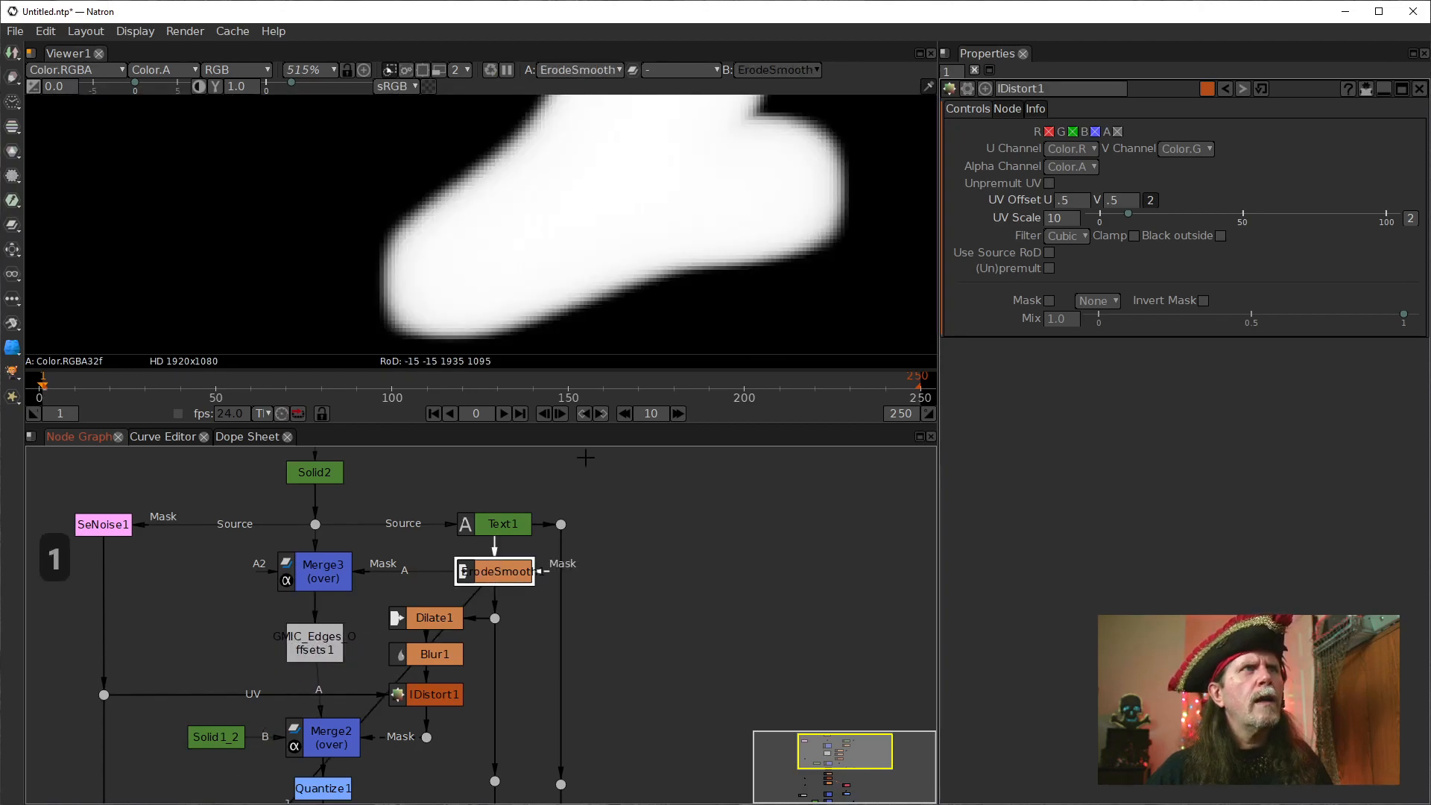
key("a")
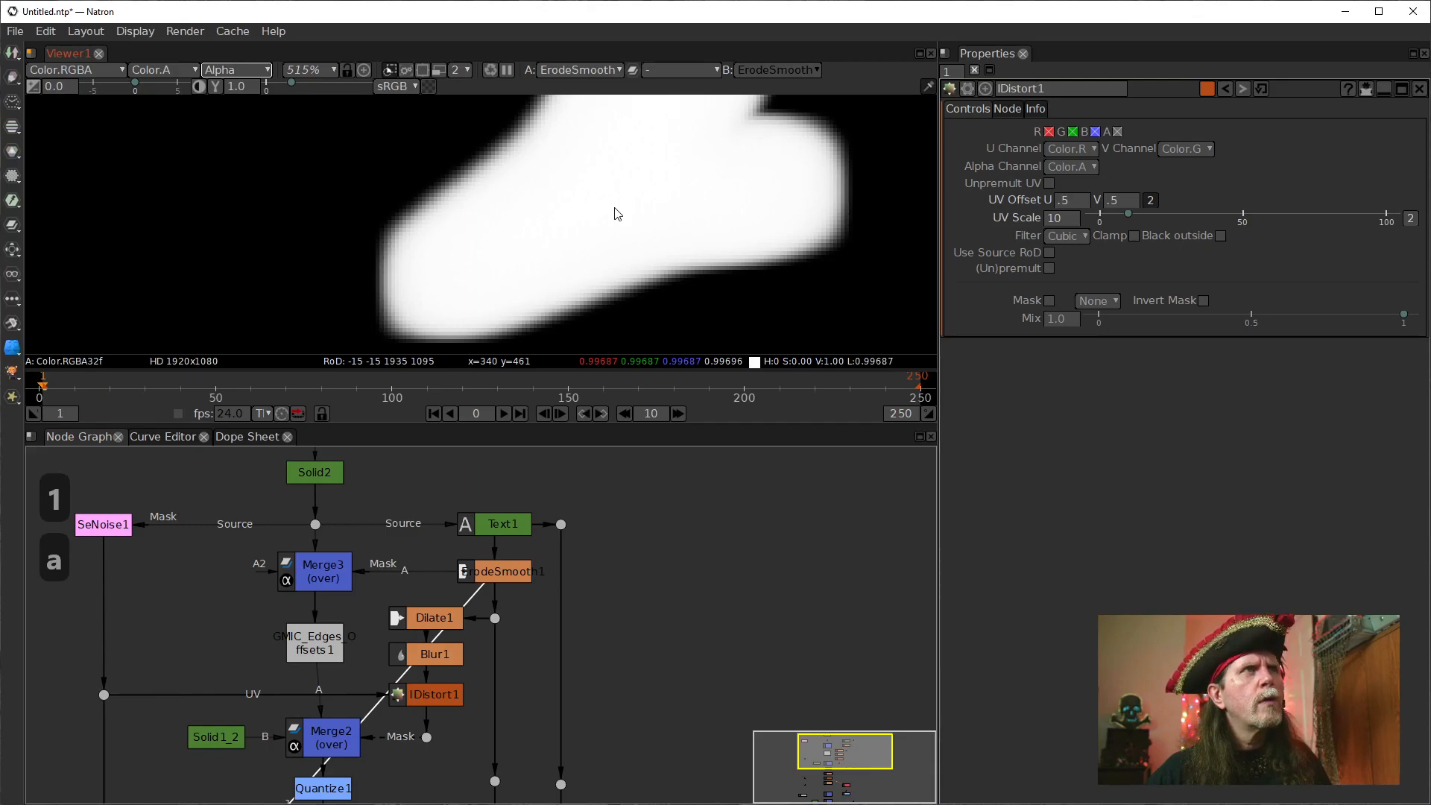
key("a")
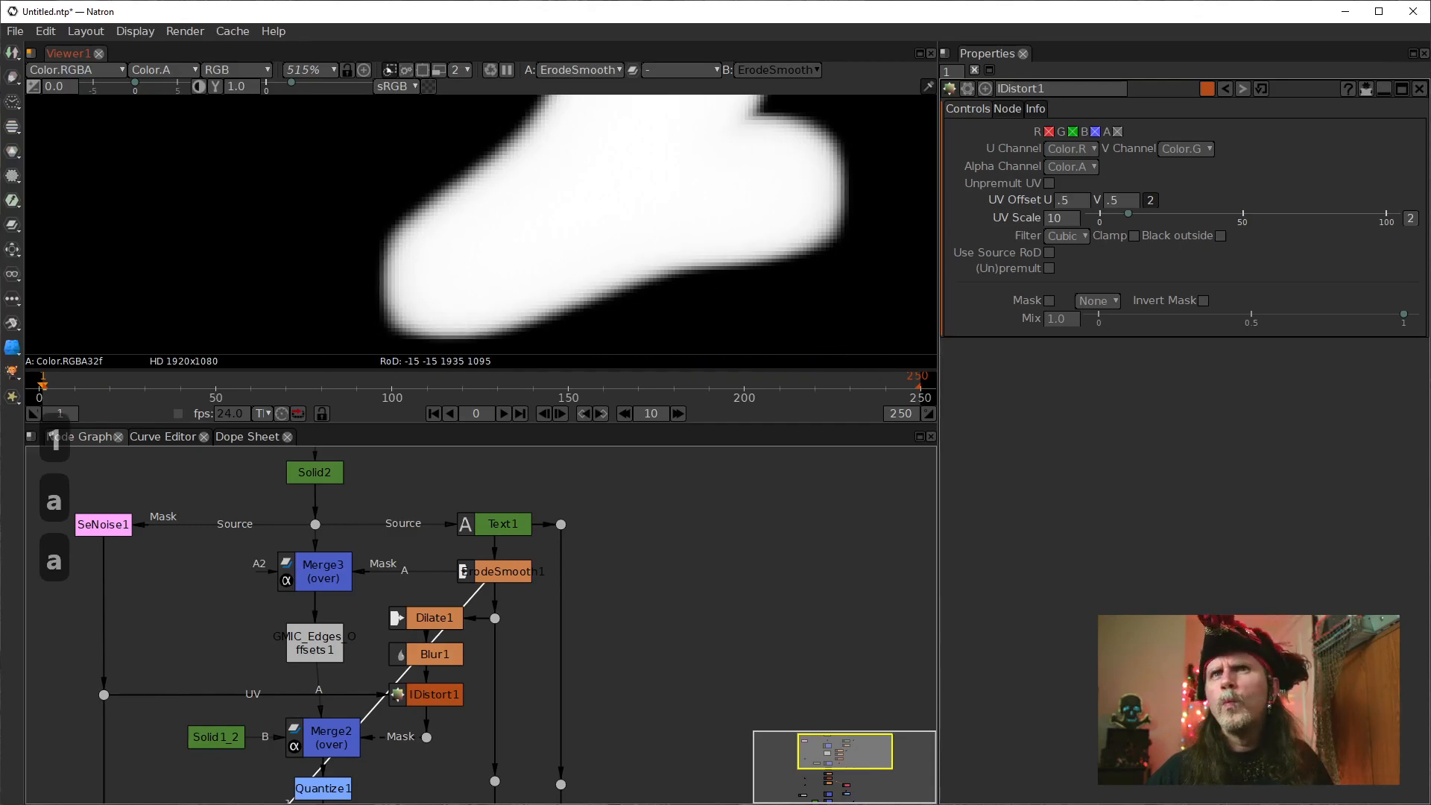
key("a")
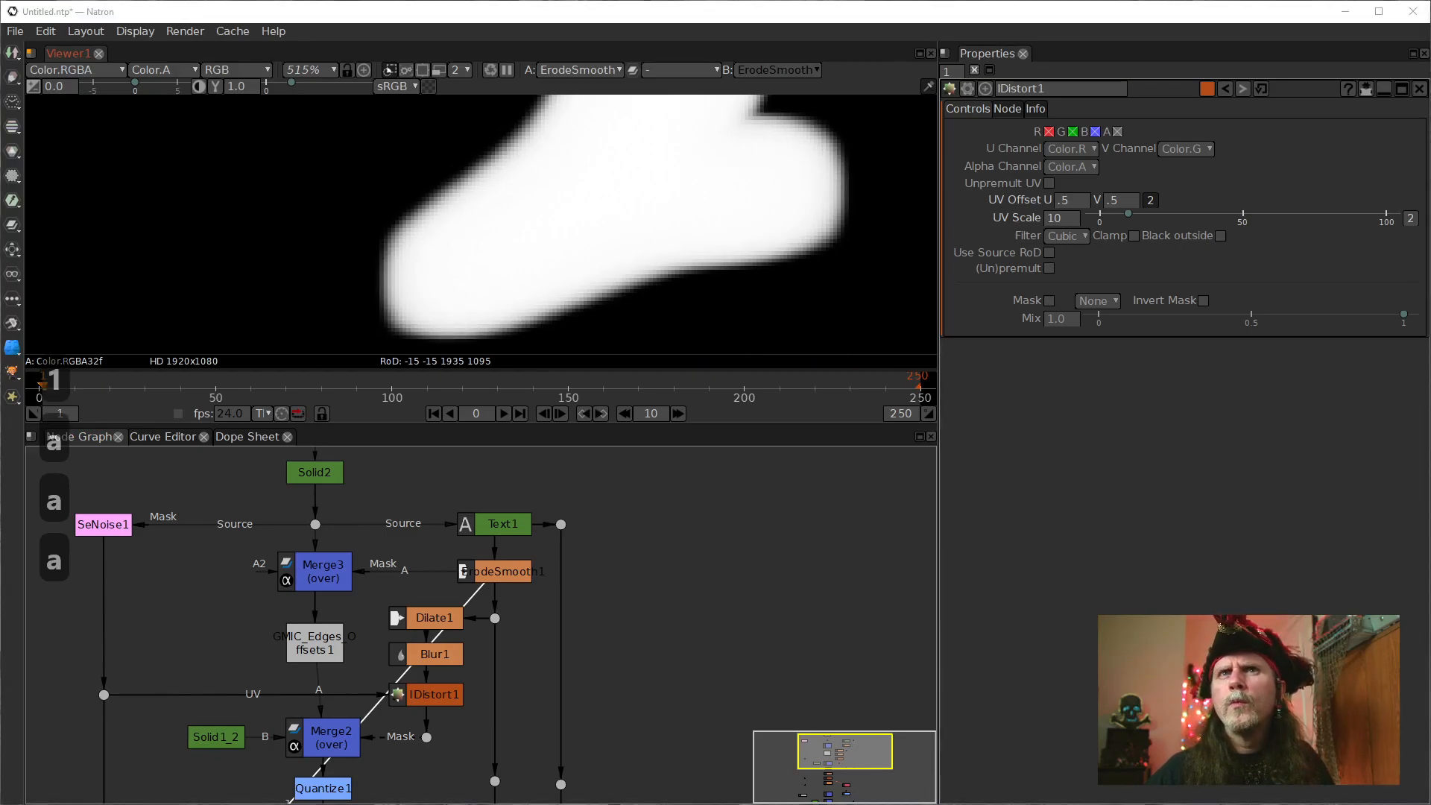
key("1")
key("a")
key("a")
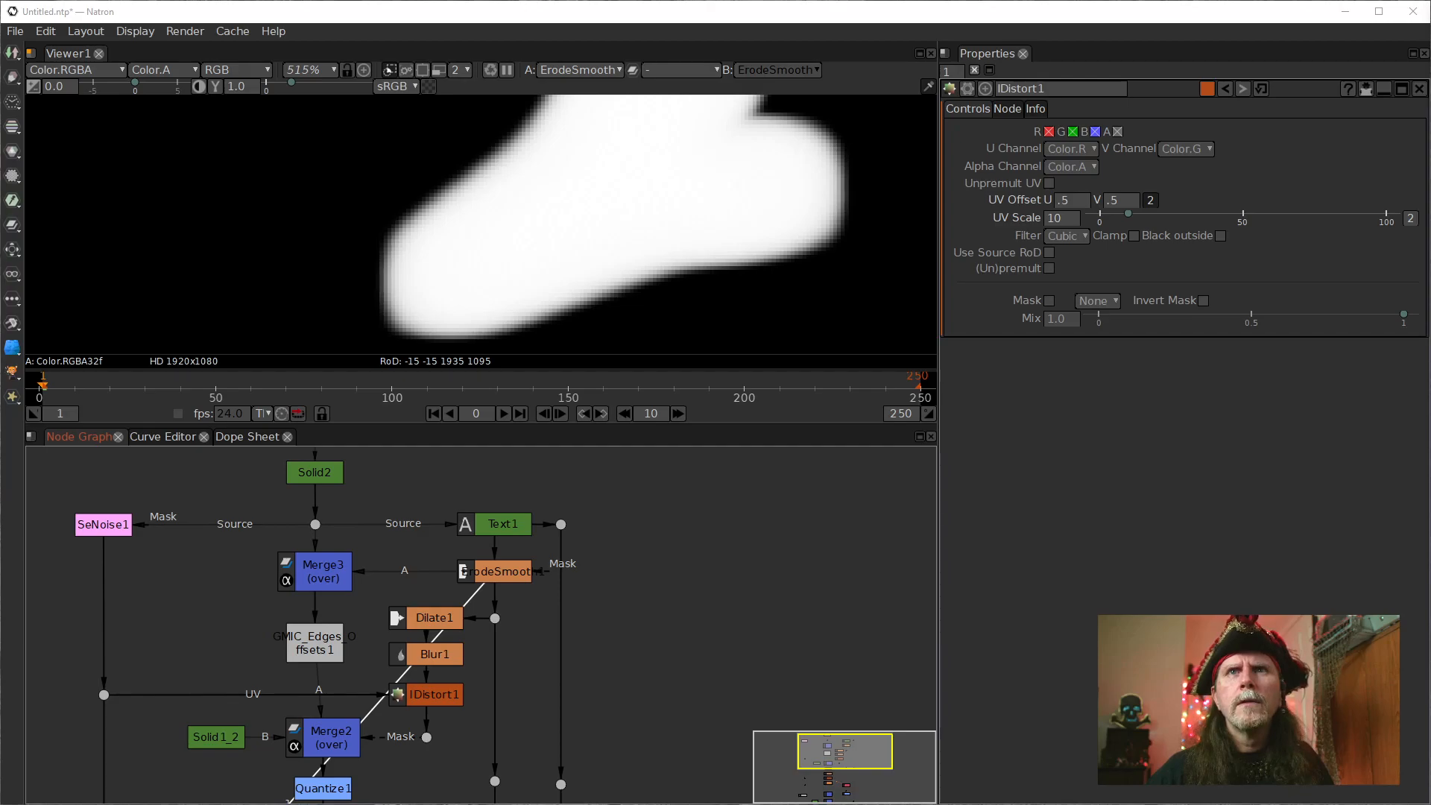
Check ErodeSmooth1's settings and trace its result through Merge3 to the GMIC_Edges_Offsets1 output.
left_click(509, 572)
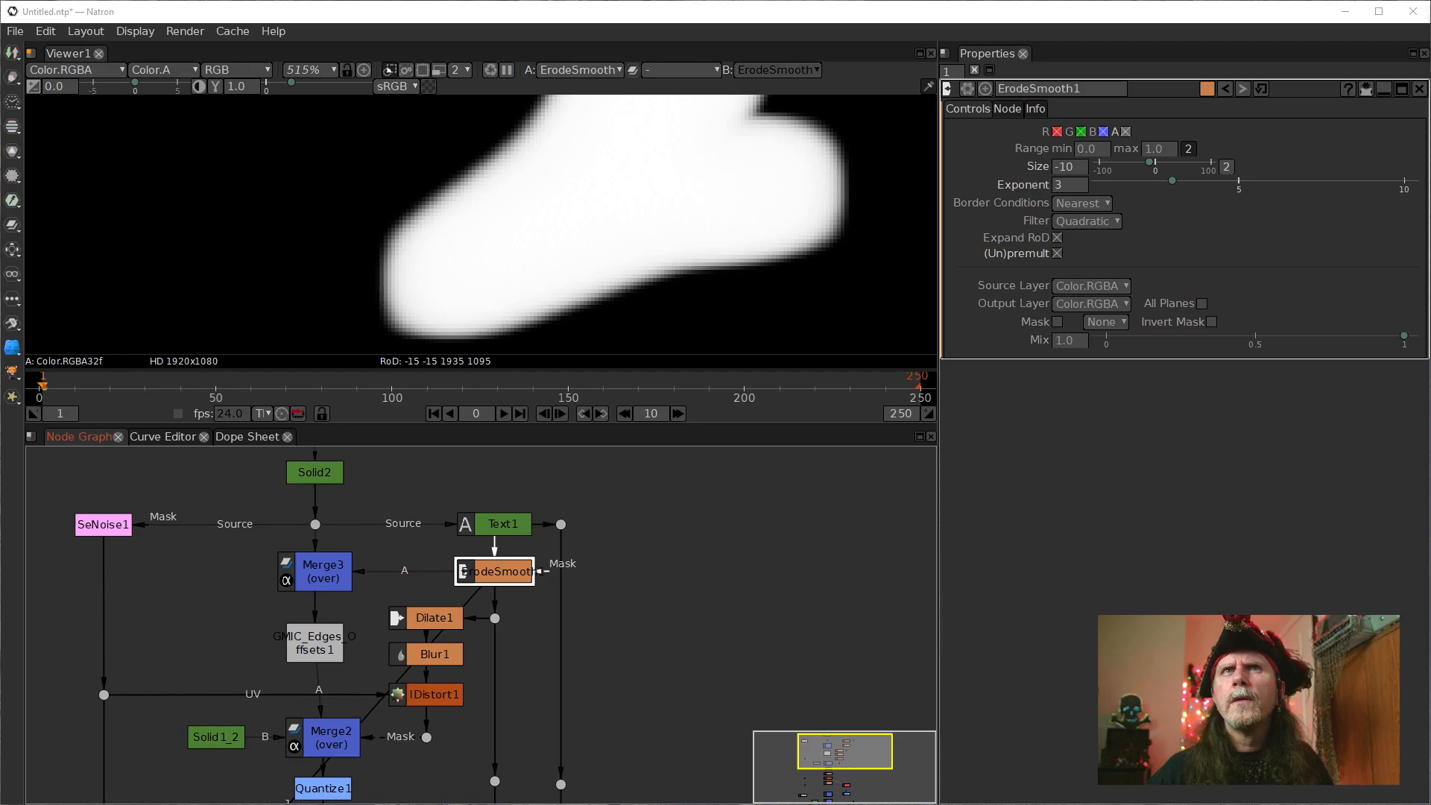
left_click(312, 576)
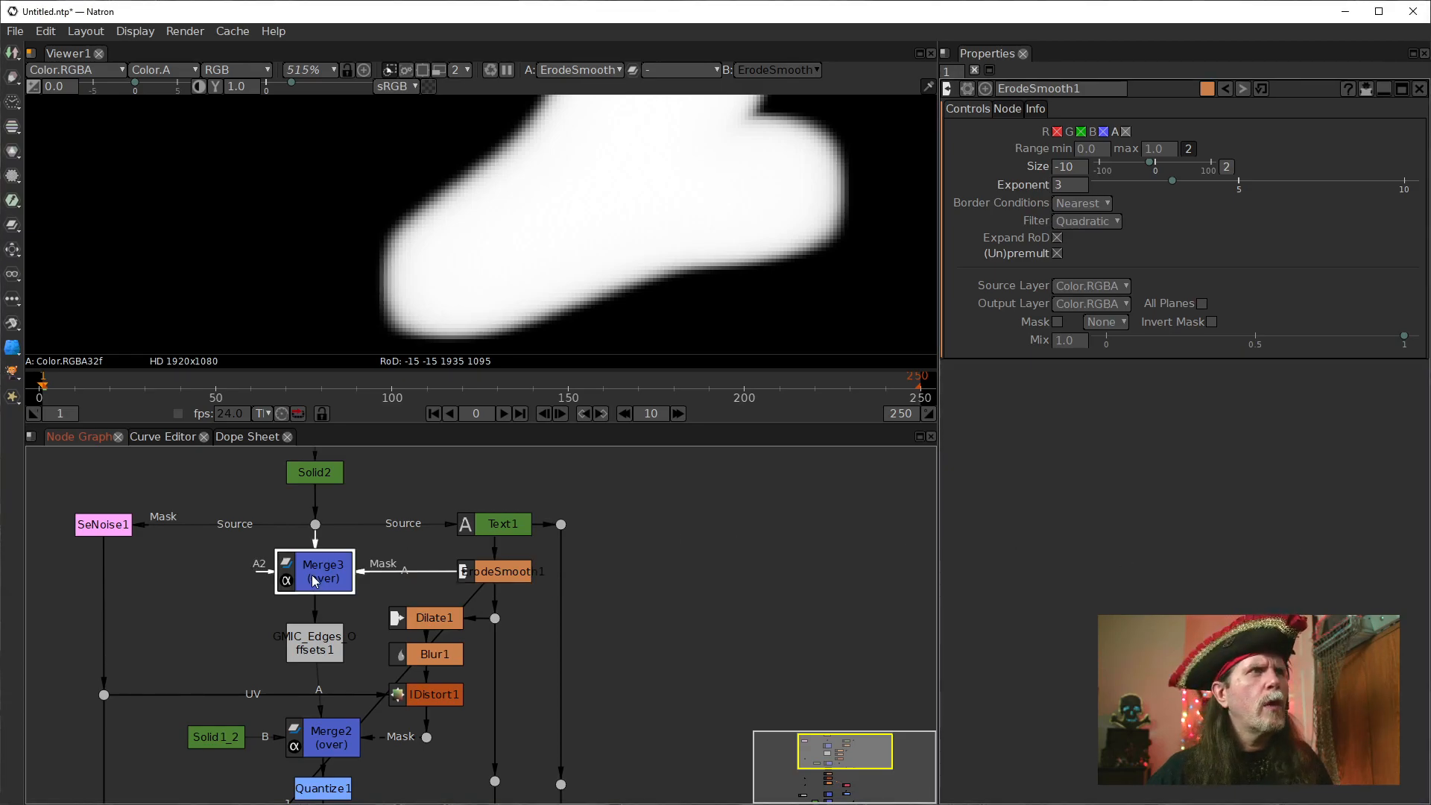
key("1")
left_click(314, 653)
key("1")
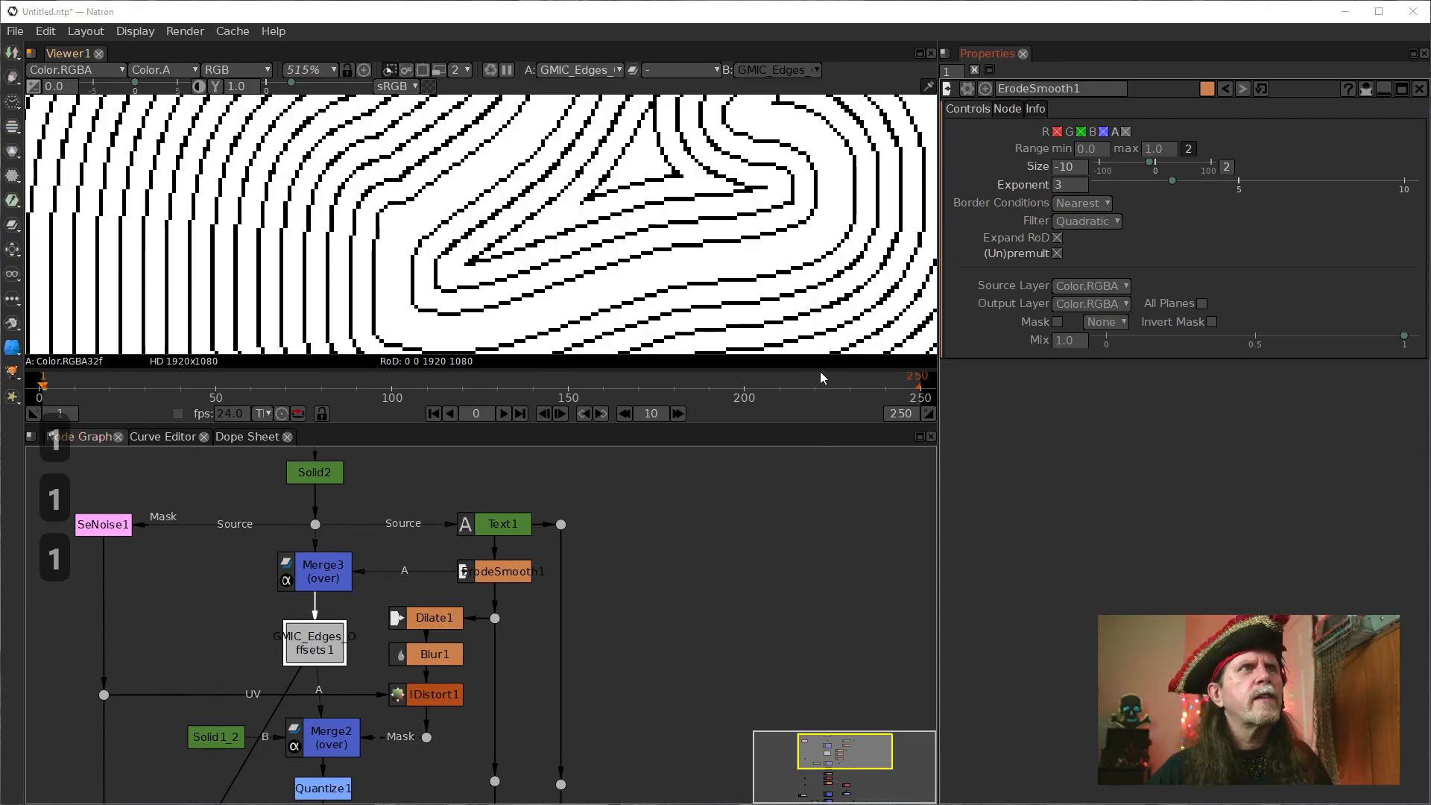
Check the GMIC_Edges_Offsets1 settings and view a wider area of its contour-line output.
left_click(331, 647)
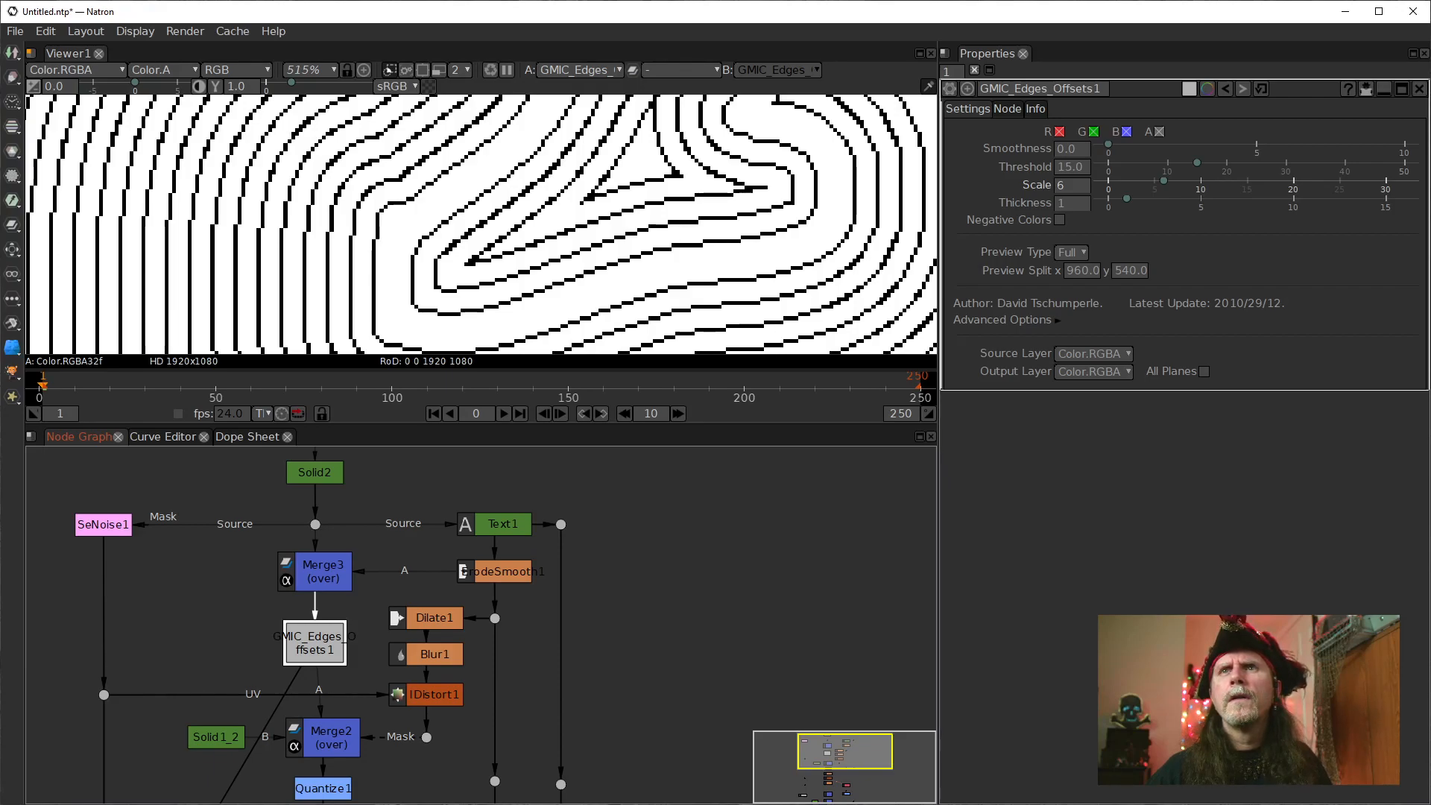
key("1")
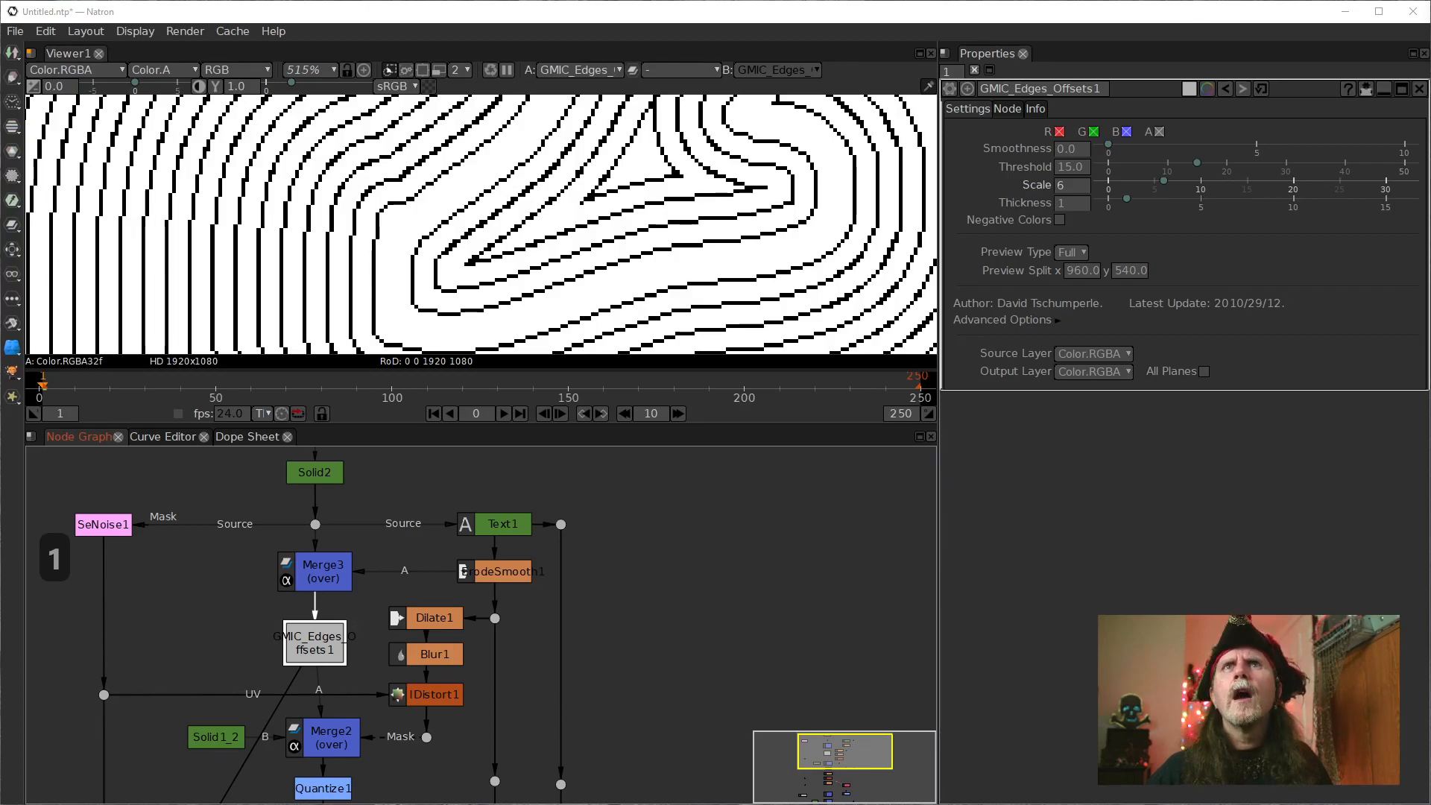
key("a")
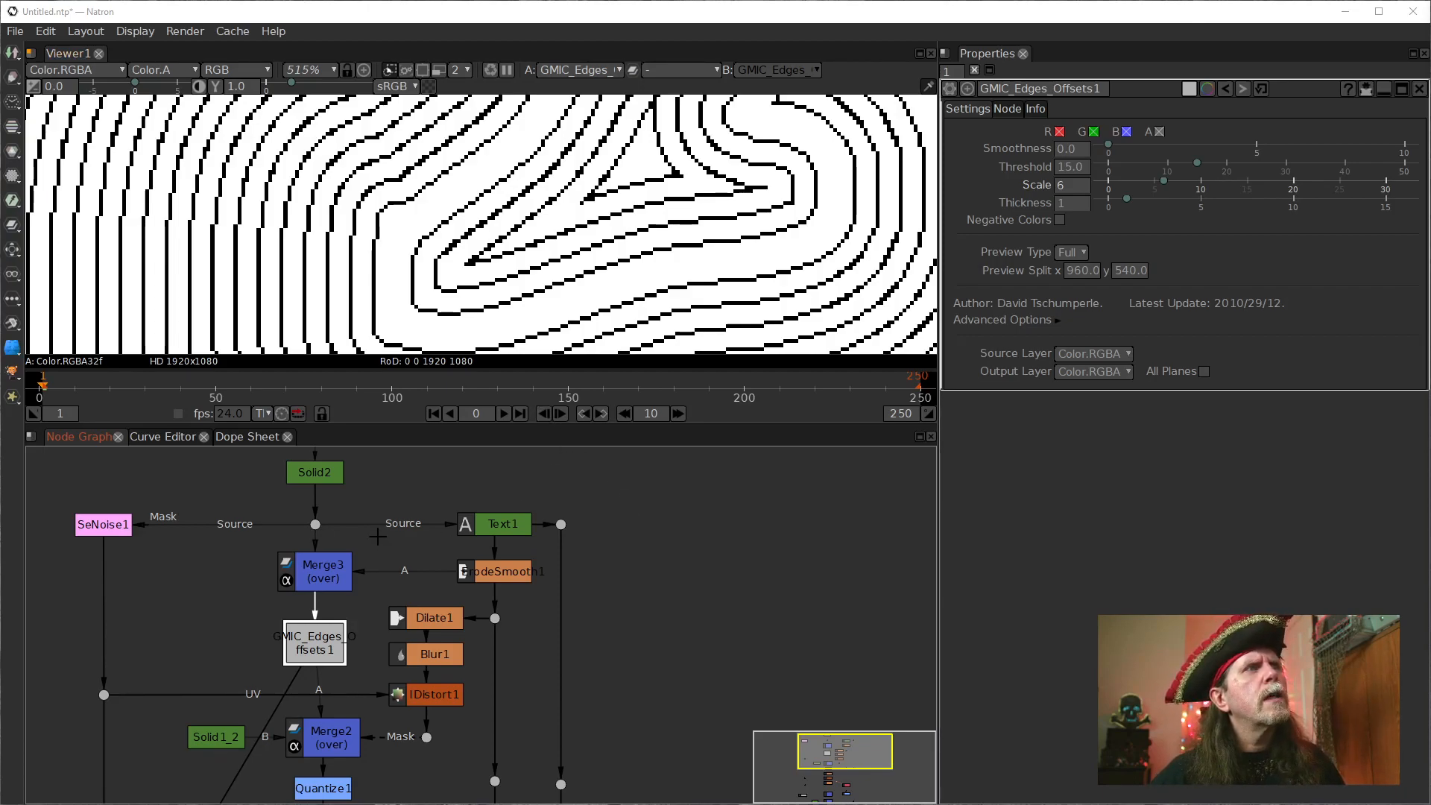
left_click_drag(373, 532, 372, 563)
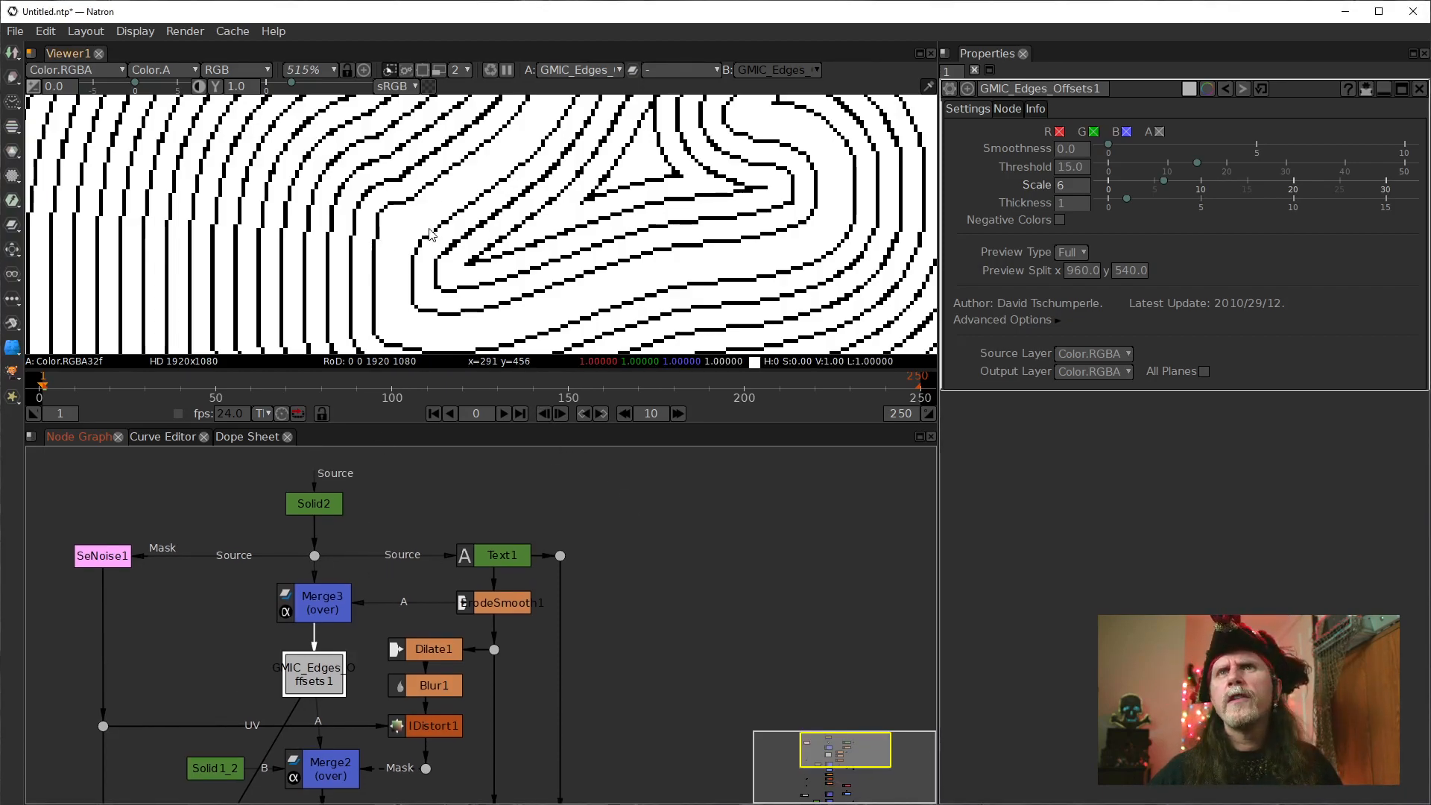
scroll(428, 231, "down", 4)
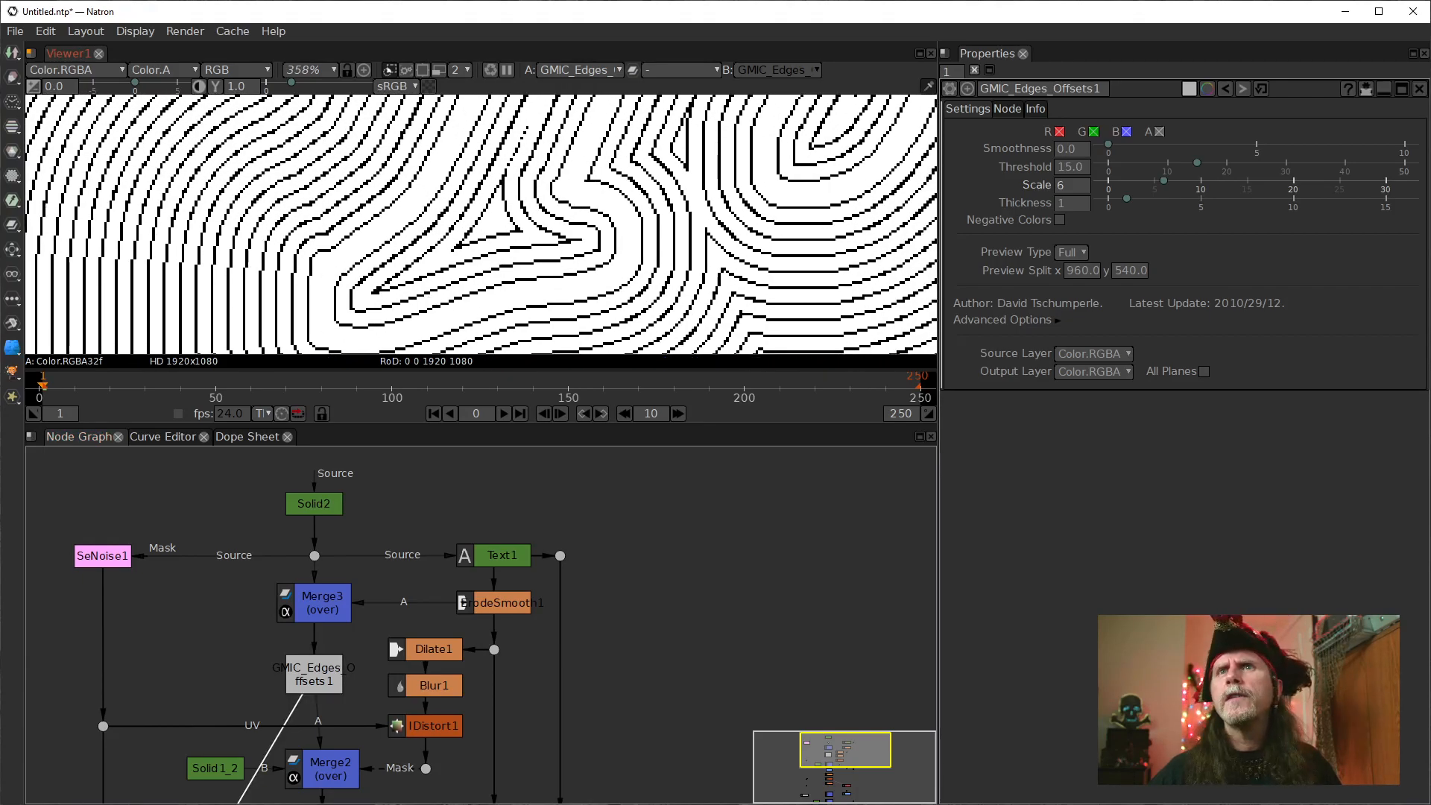
scroll(471, 242, "down", 2)
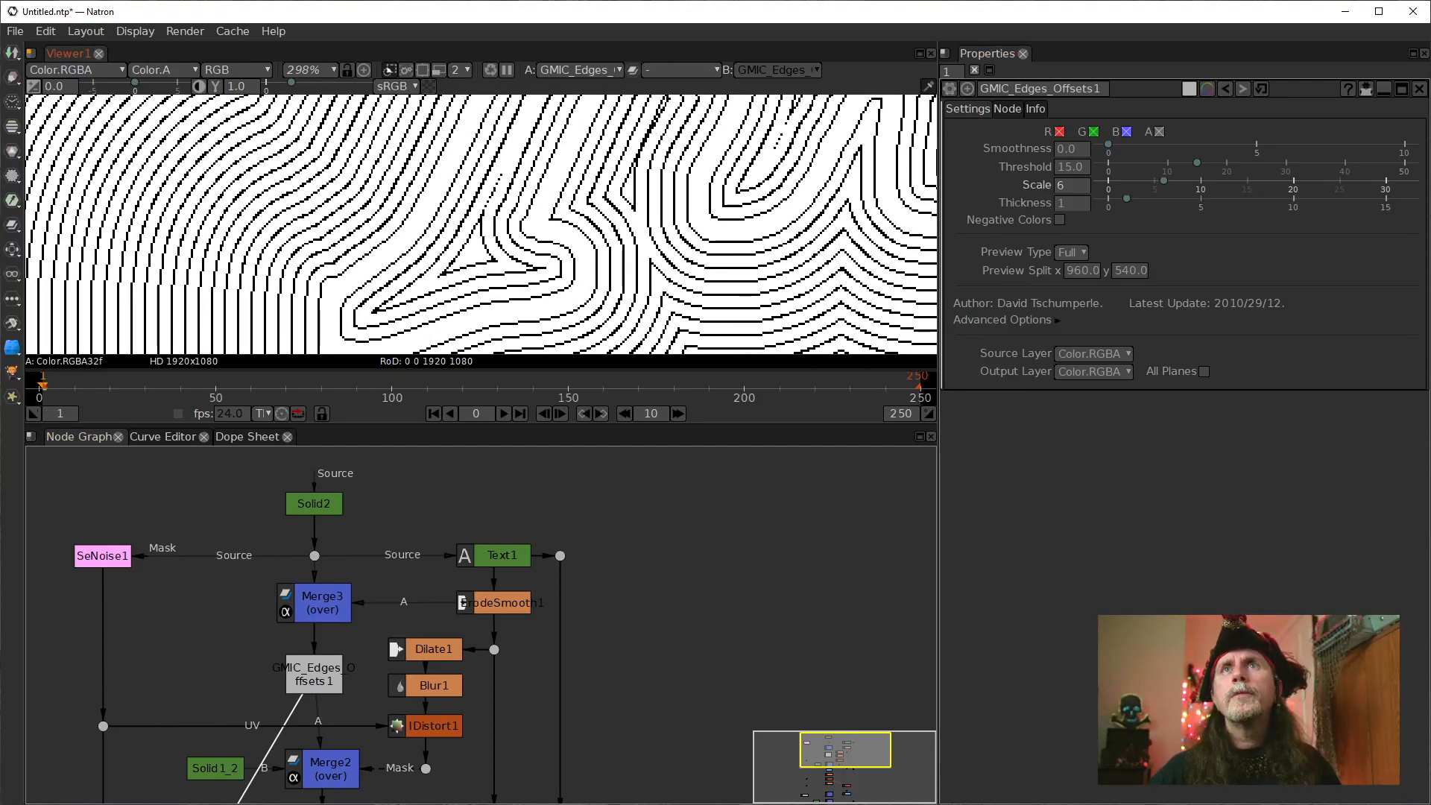
Bring up the Gmic engrave_take 2_010.ntp project window and compare its GMIC_Edges_Offsets1_2 settings and contour lines with the current project.
left_click_drag(1430, 24, 674, 78)
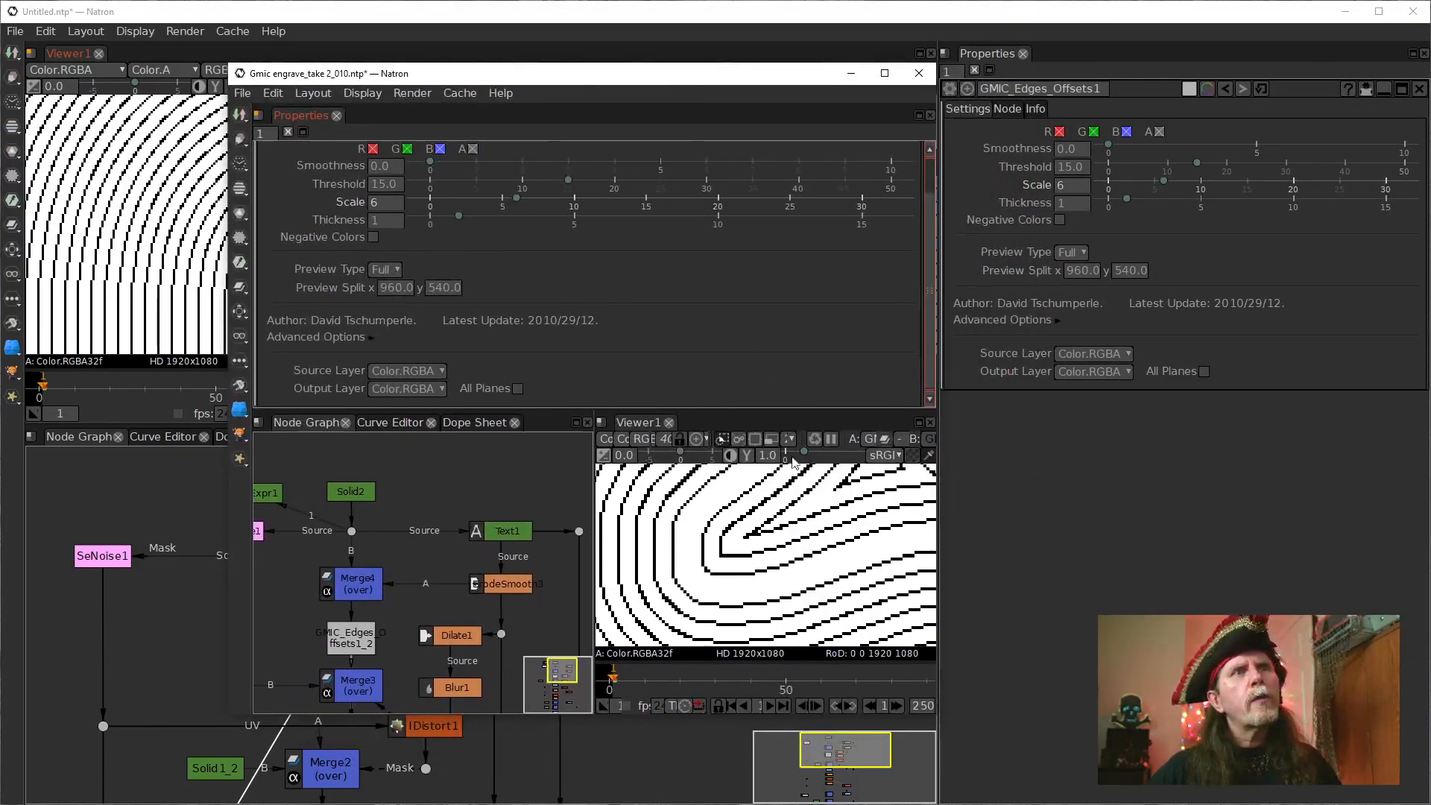
mouse_move(751, 523)
left_mouse_down()
mouse_move(753, 551)
mouse_move(741, 537)
left_mouse_up()
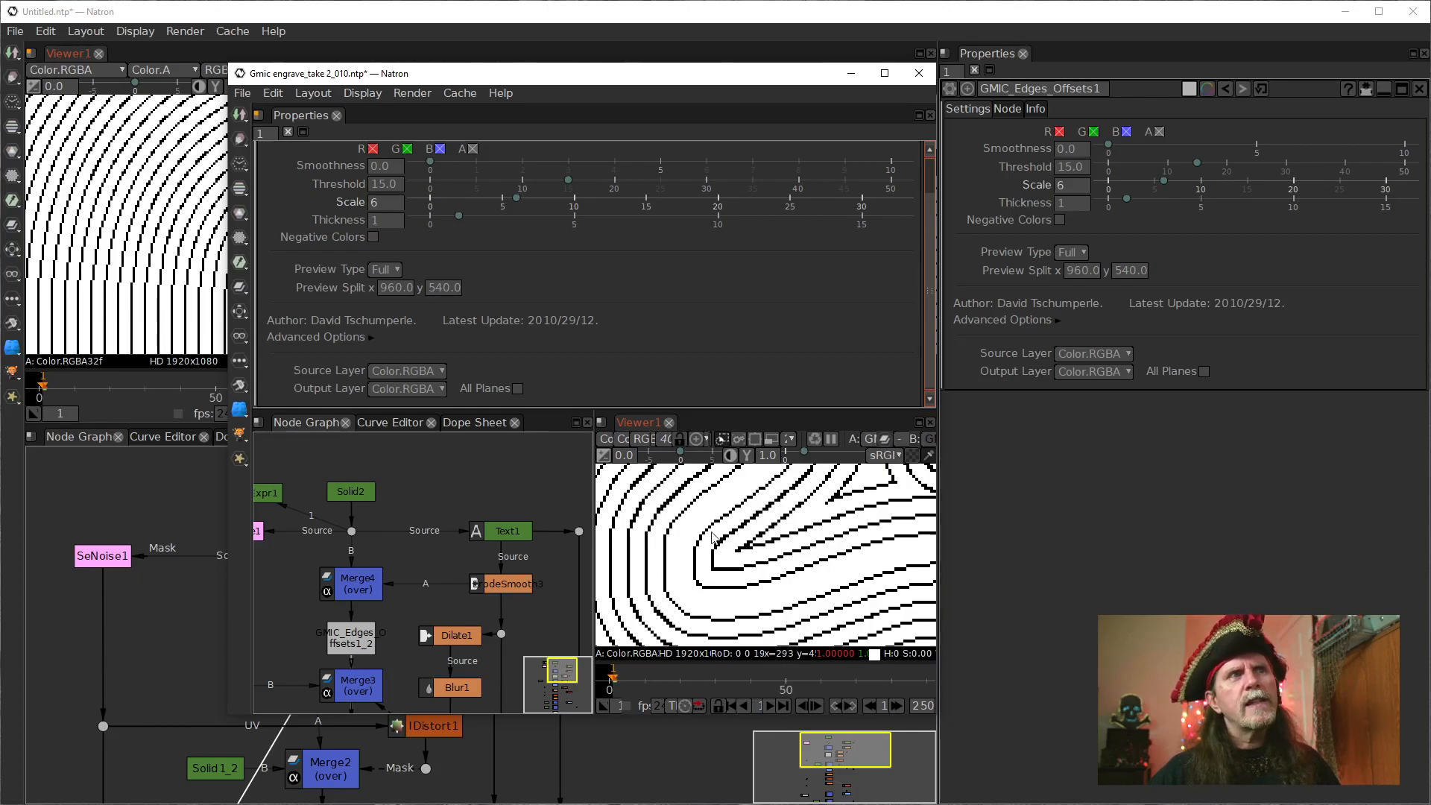
left_click_drag(590, 78, 1044, 44)
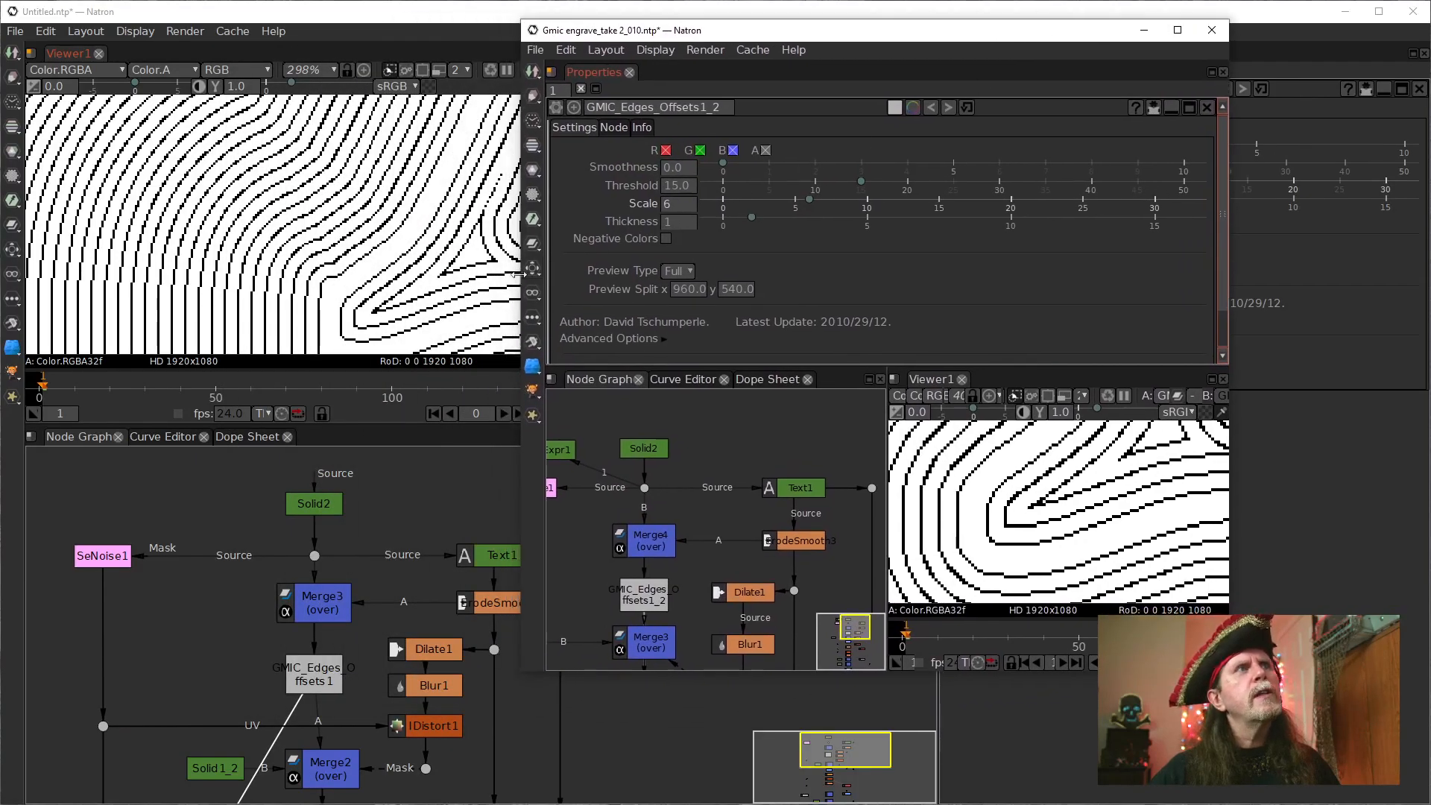
left_click(345, 268)
left_click_drag(351, 257, 337, 225)
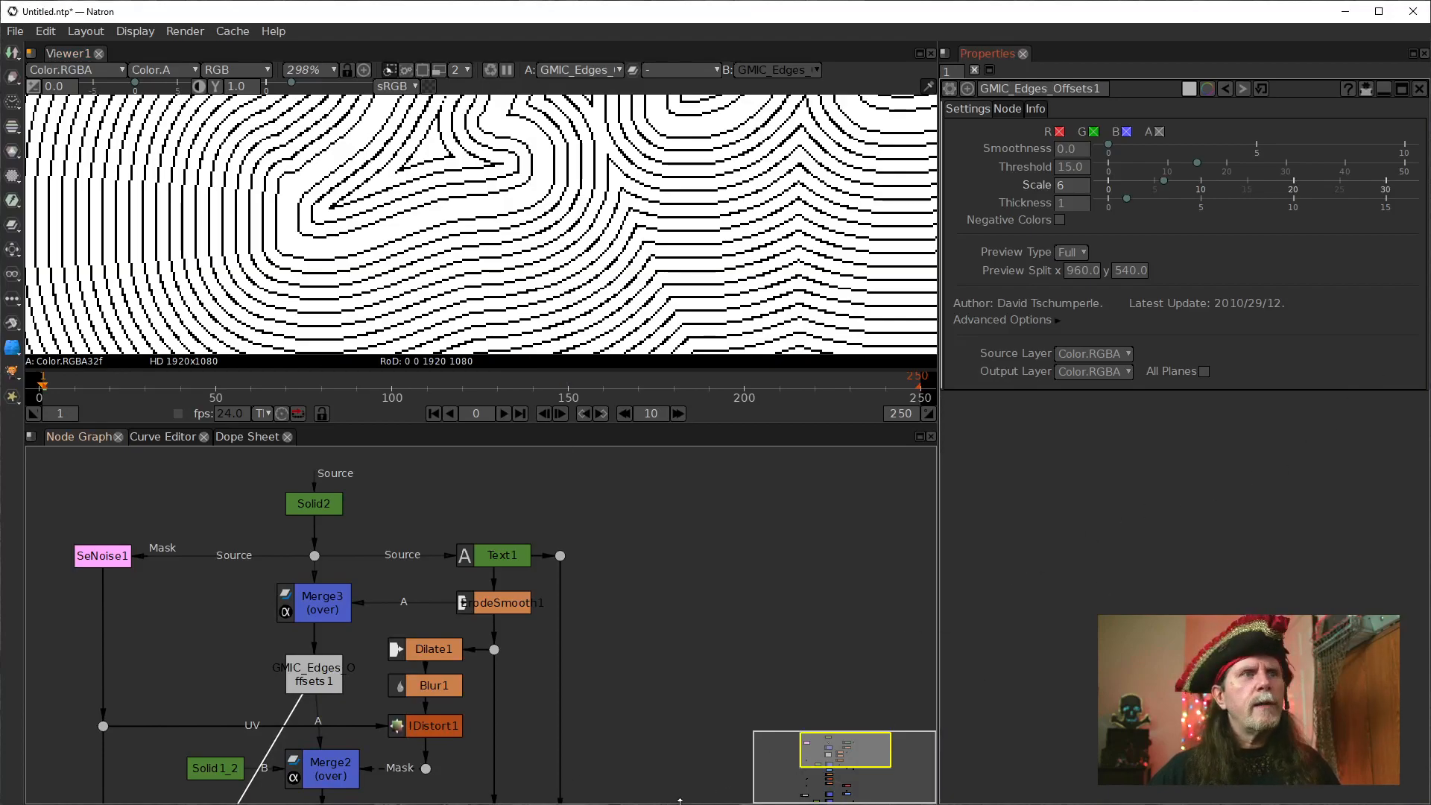
left_click(537, 804)
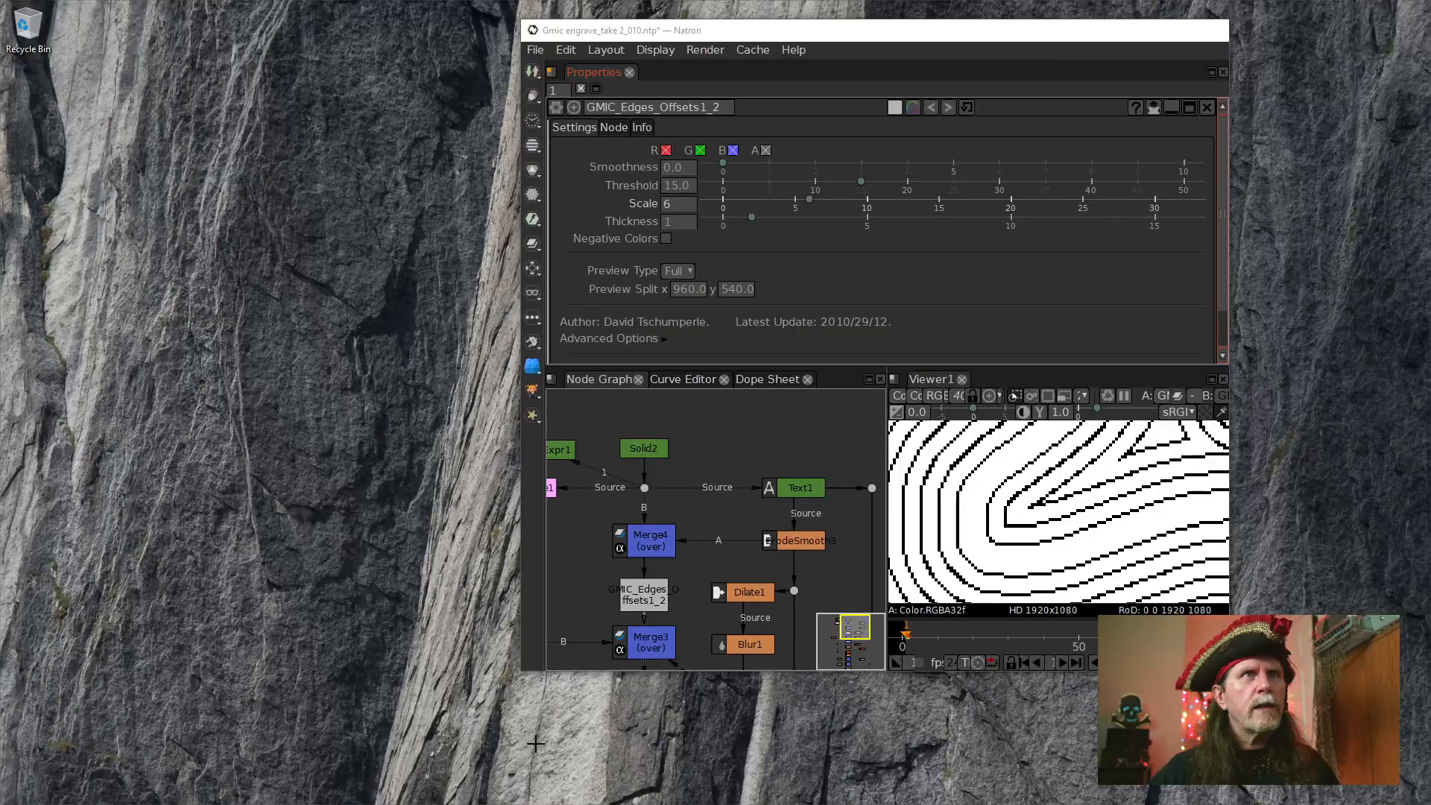
left_click(455, 775)
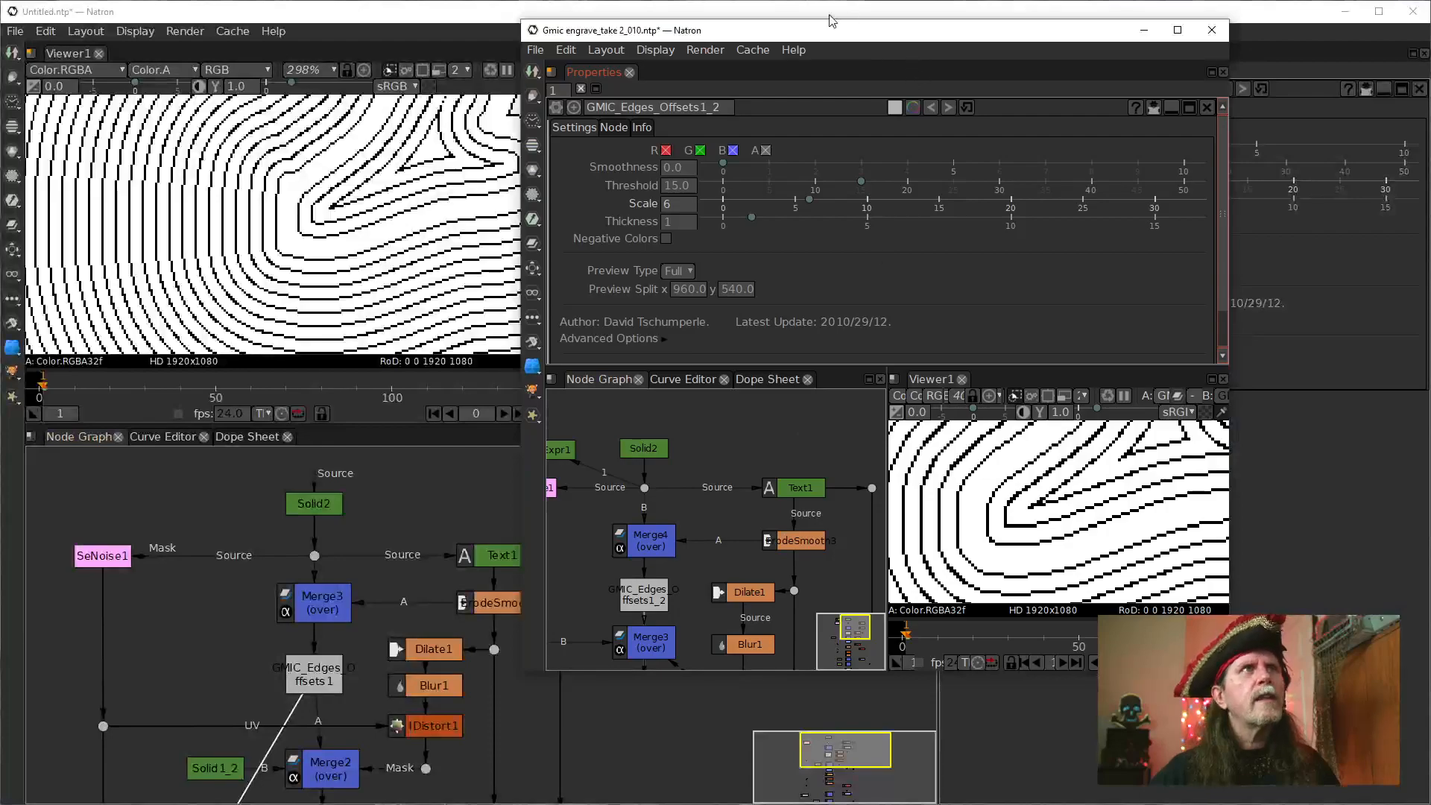
left_click_drag(817, 37, 898, 50)
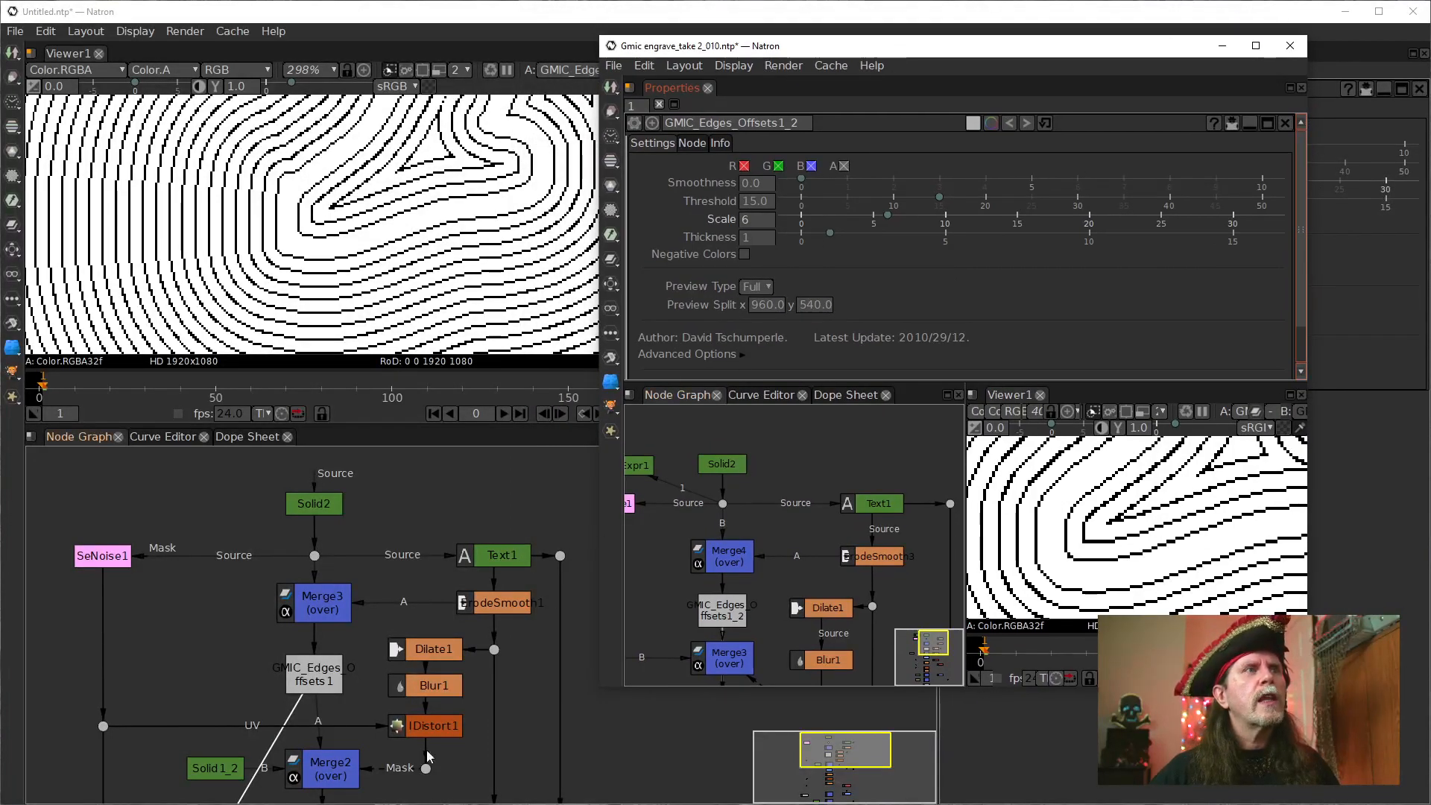
Align GMIC_Edges_Offsets1 and Merge2 vertically below Merge3 in the node graph.
left_click(323, 681)
left_click_drag(321, 677, 316, 680)
left_click_drag(332, 762, 344, 774)
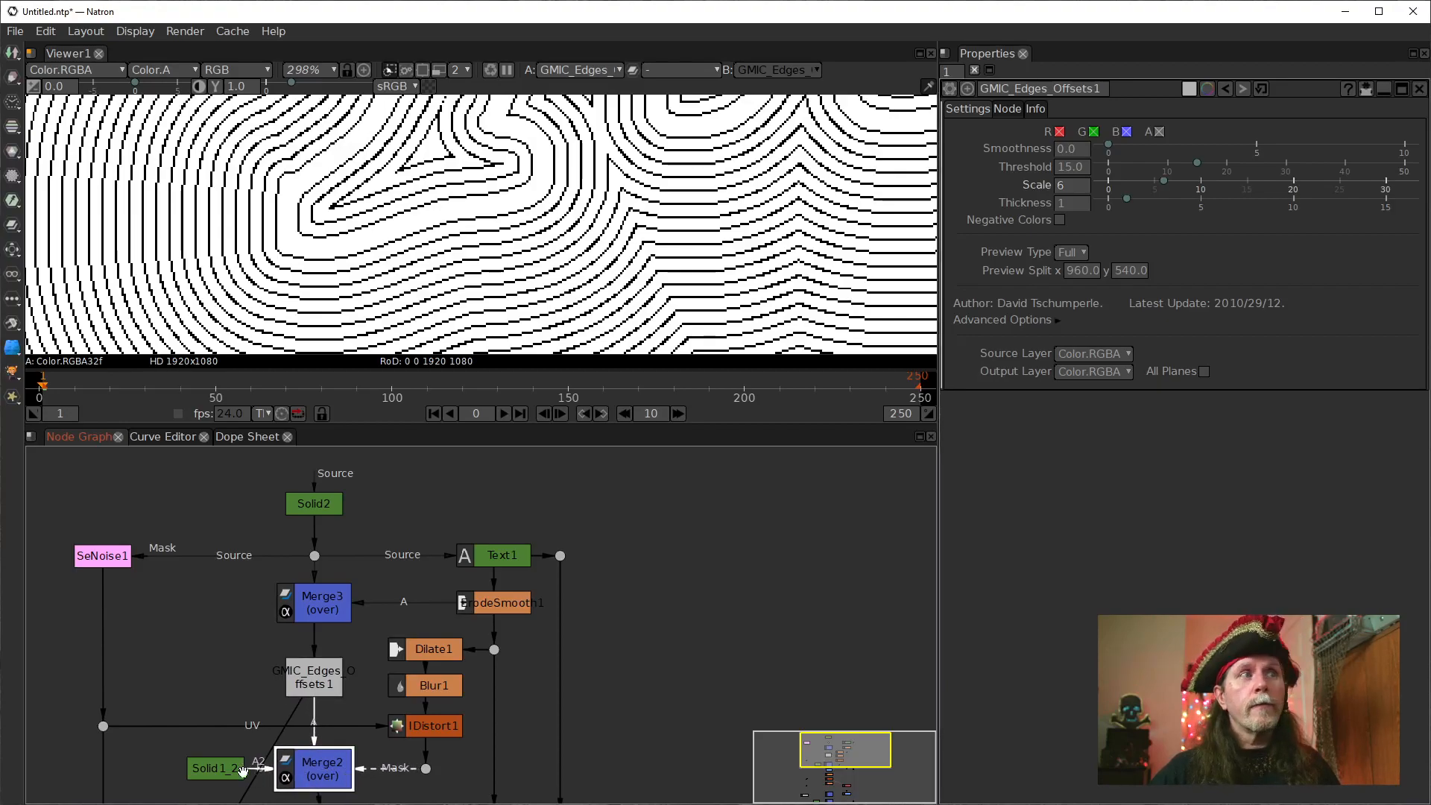
left_click_drag(537, 565, 570, 502)
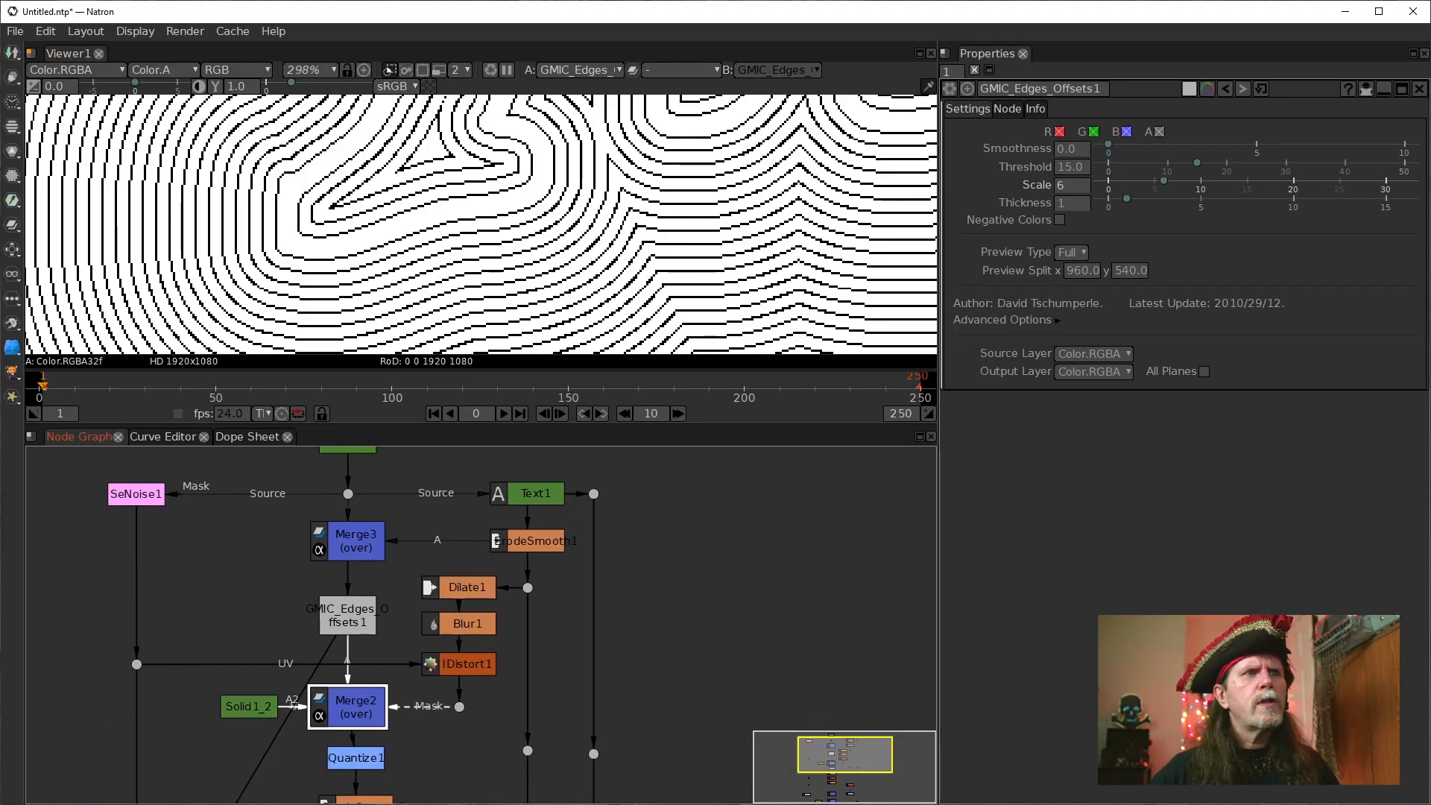
Move the Gmic engrave_take 2_010.ntp project window off the working screen.
mouse_move(540, 797)
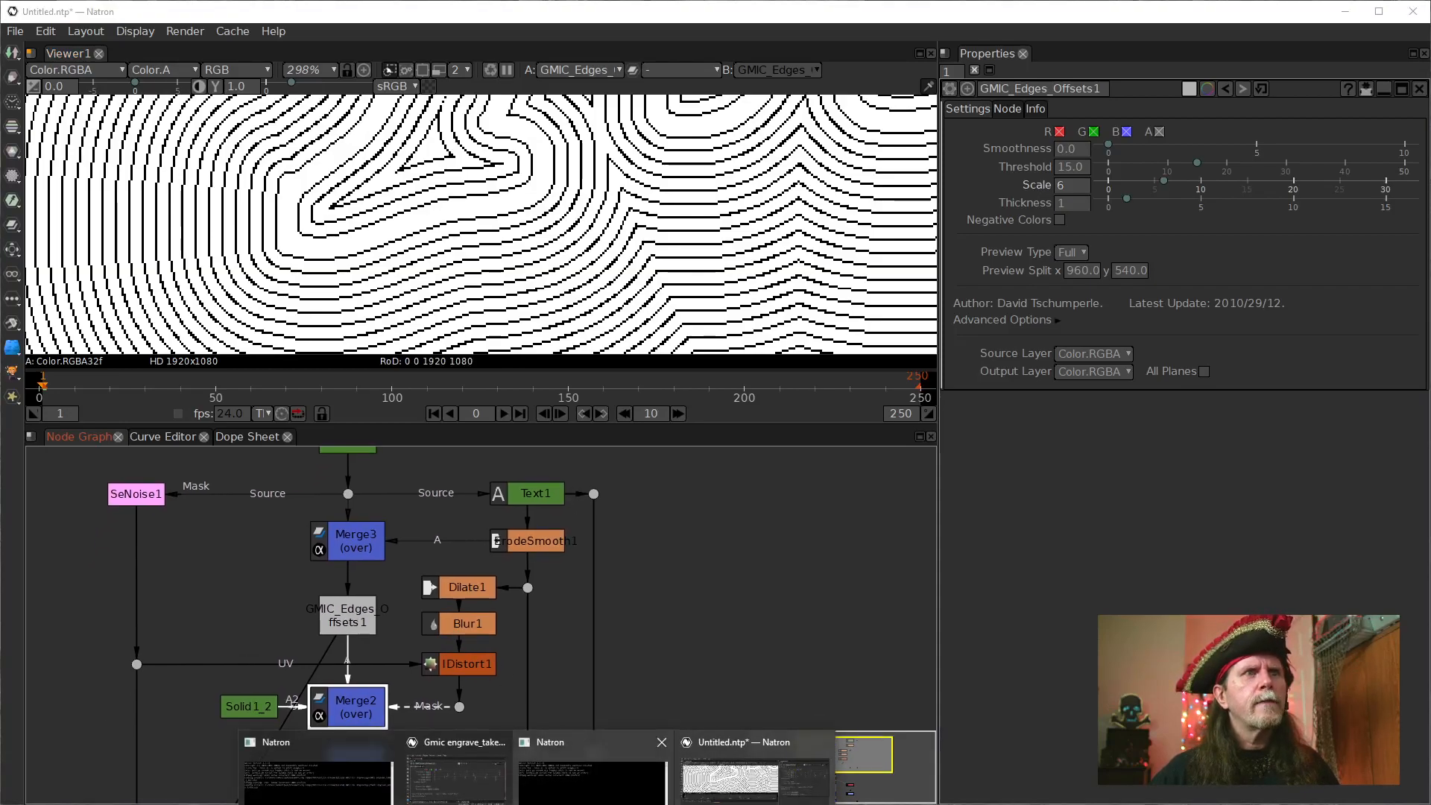
left_click(456, 790)
left_click_drag(993, 54, 1430, 93)
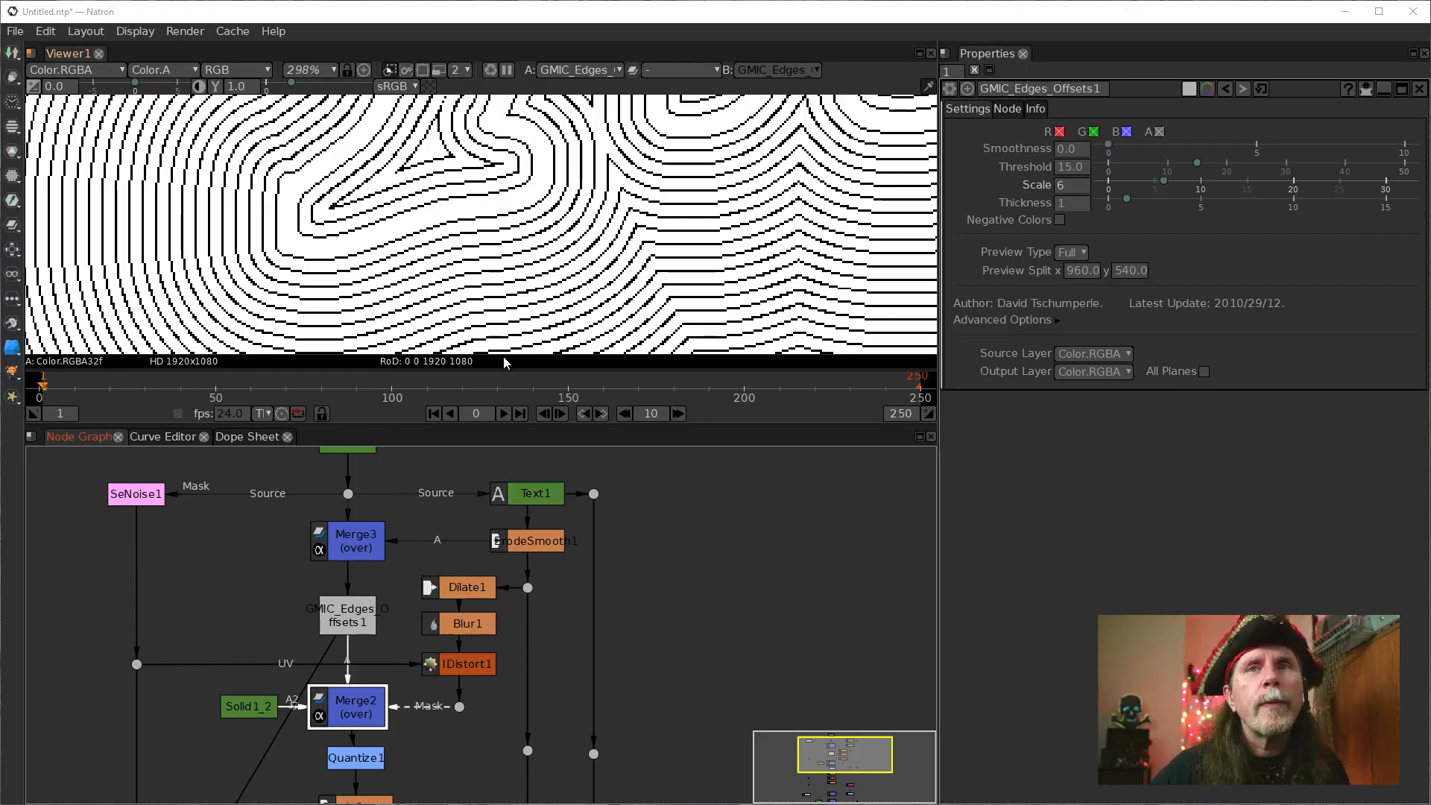
View Merge1's output and examine the finished lettering with its surrounding contour lines.
left_click_drag(603, 578, 607, 656)
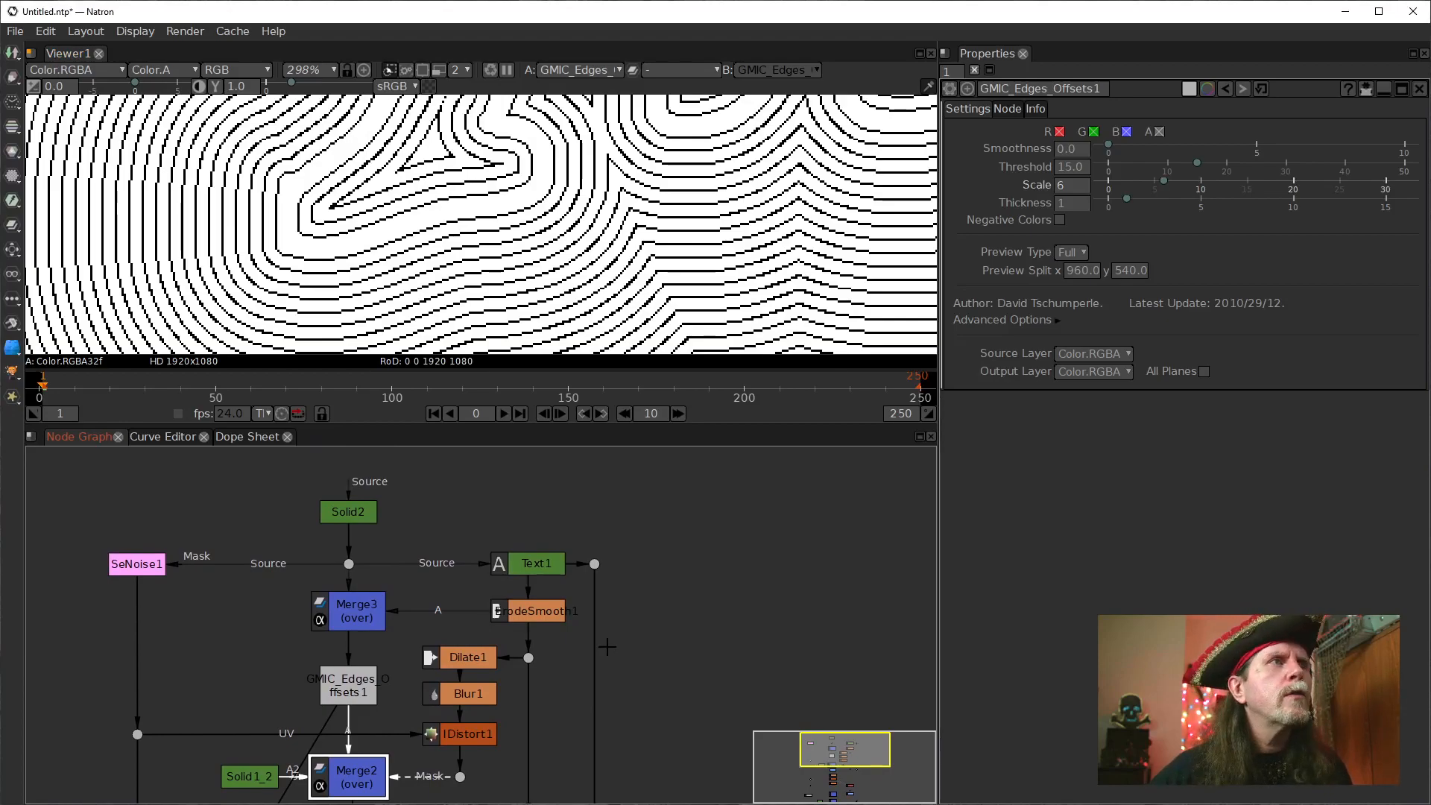
scroll(607, 647, "down", 5)
left_click_drag(555, 649, 585, 617)
scroll(548, 185, "down", 4)
left_click_drag(548, 186, 474, 321)
left_click_drag(589, 695, 619, 533)
scroll(619, 606, "up", 3)
left_click_drag(603, 607, 579, 479)
scroll(530, 261, "down", 2)
left_click(489, 670)
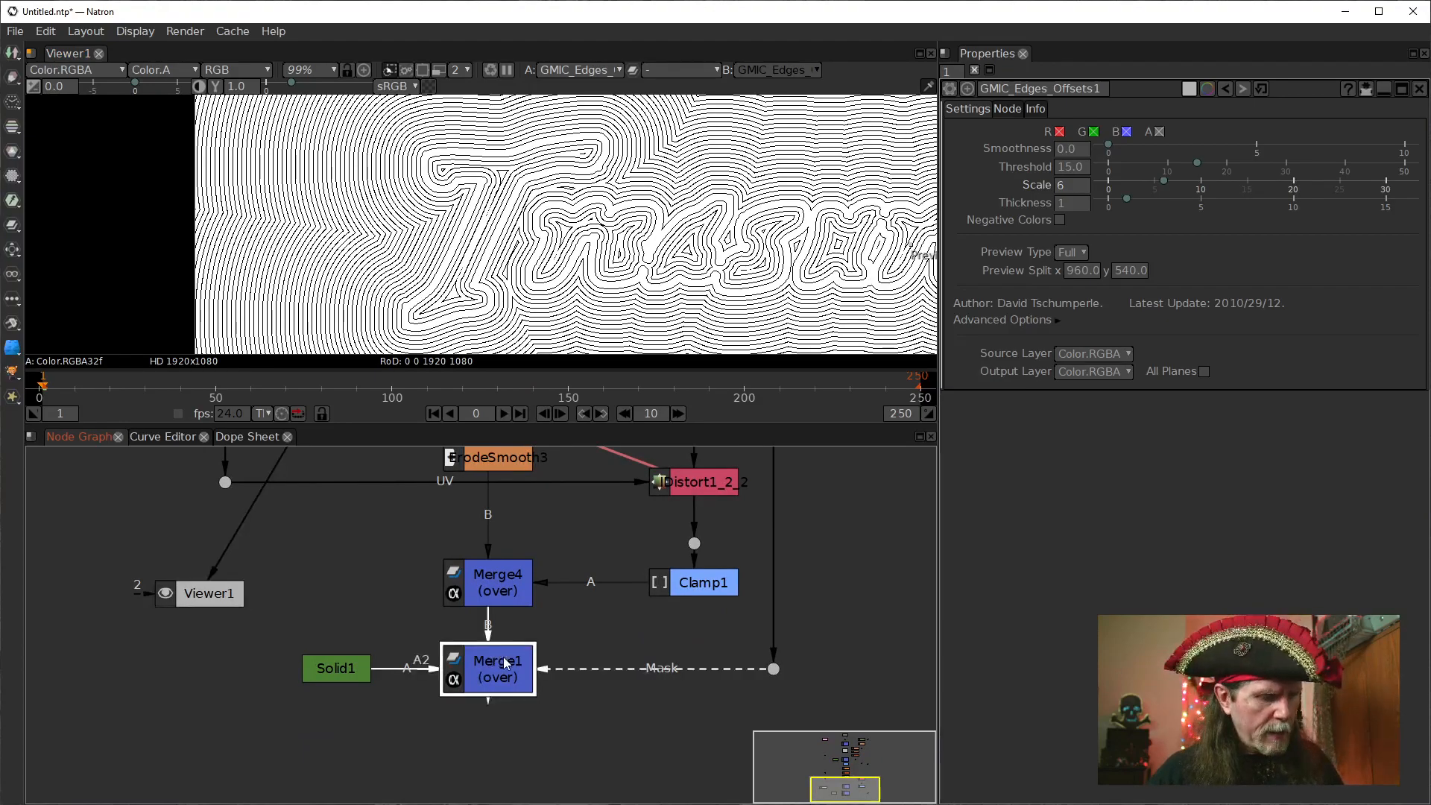
key("1")
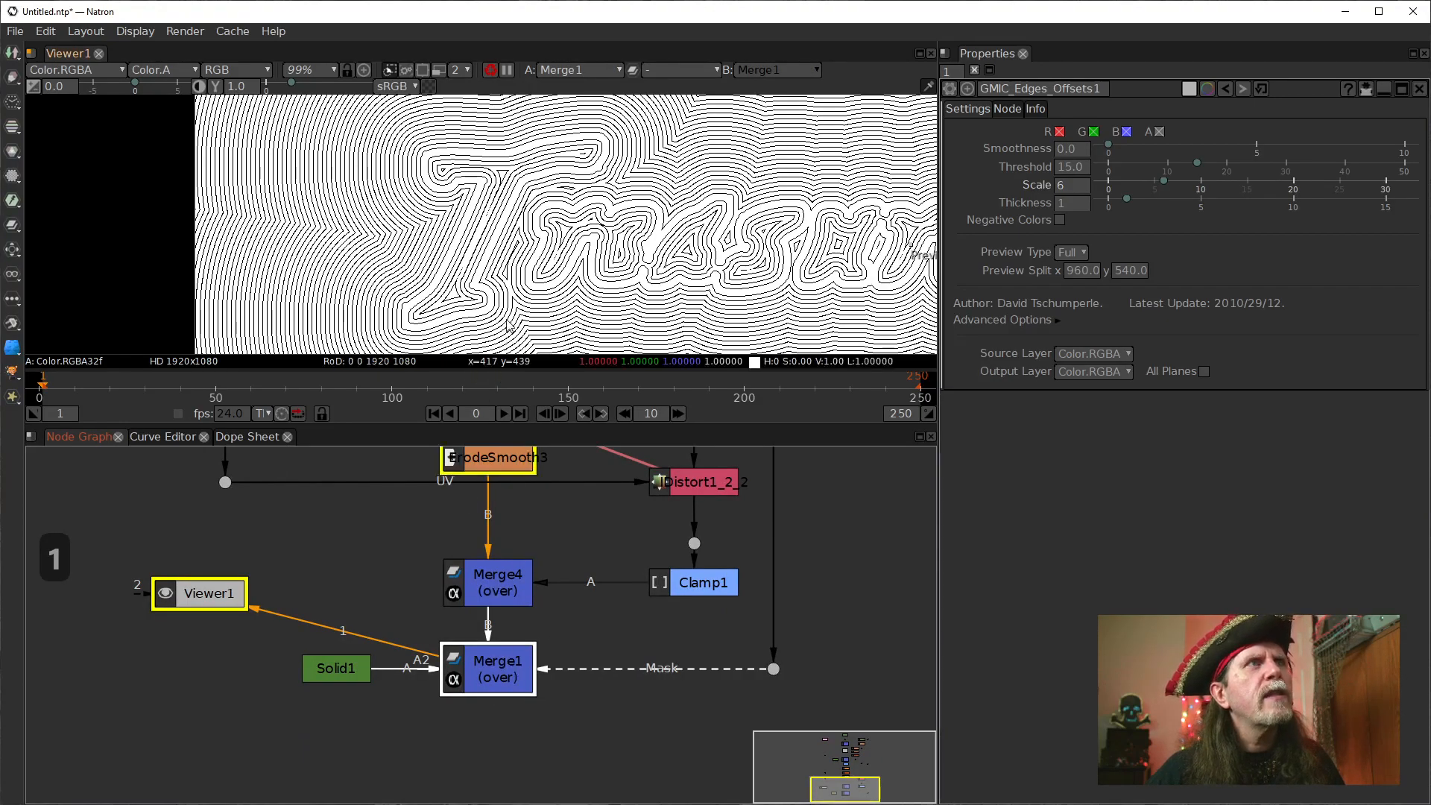
scroll(449, 284, "up", 6)
scroll(449, 284, "down", 2)
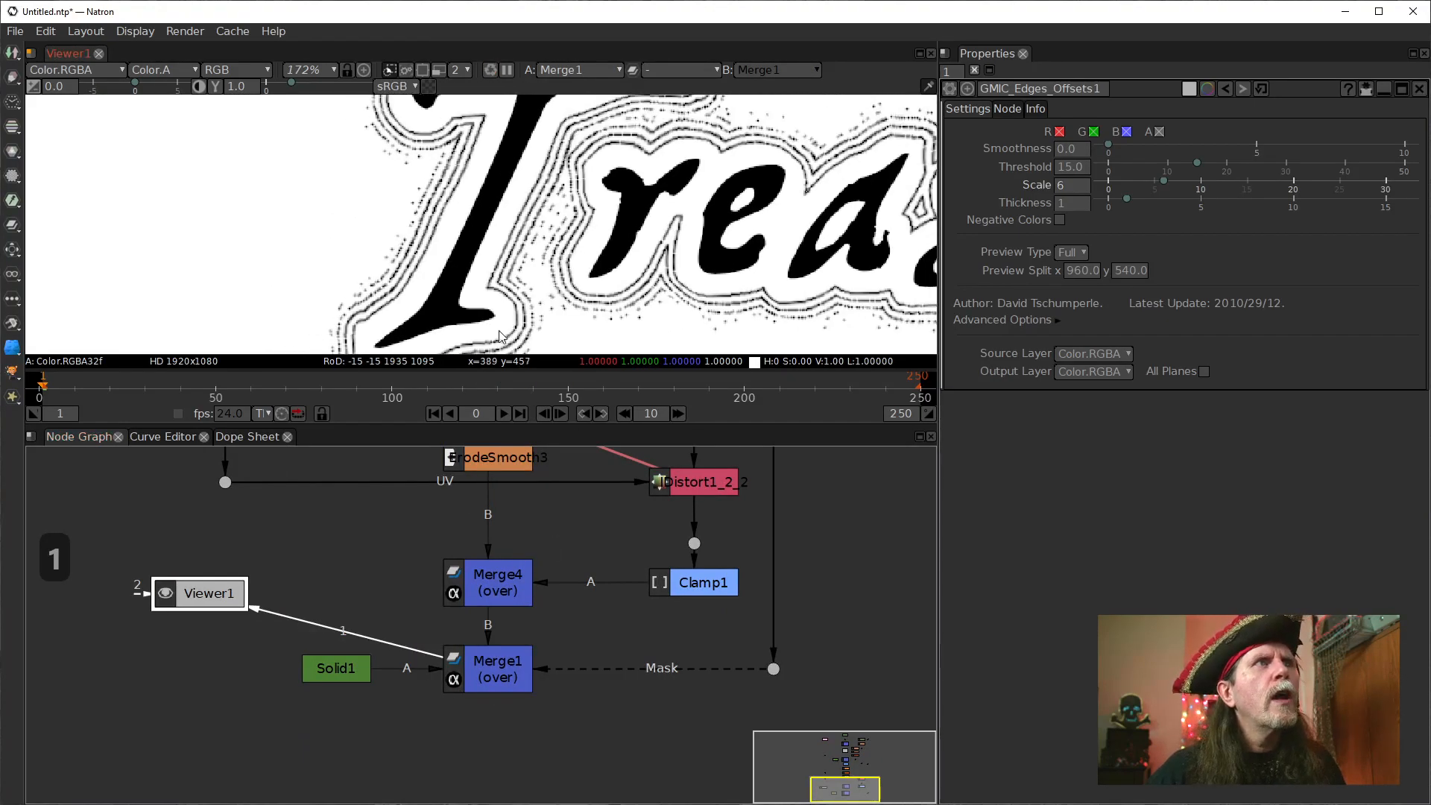
scroll(639, 629, "down", 6)
scroll(509, 302, "down", 2)
scroll(507, 298, "down", 1)
left_click_drag(508, 298, 501, 322)
Set ErodeSmooth1's size to 0.
left_click_drag(628, 547, 604, 689)
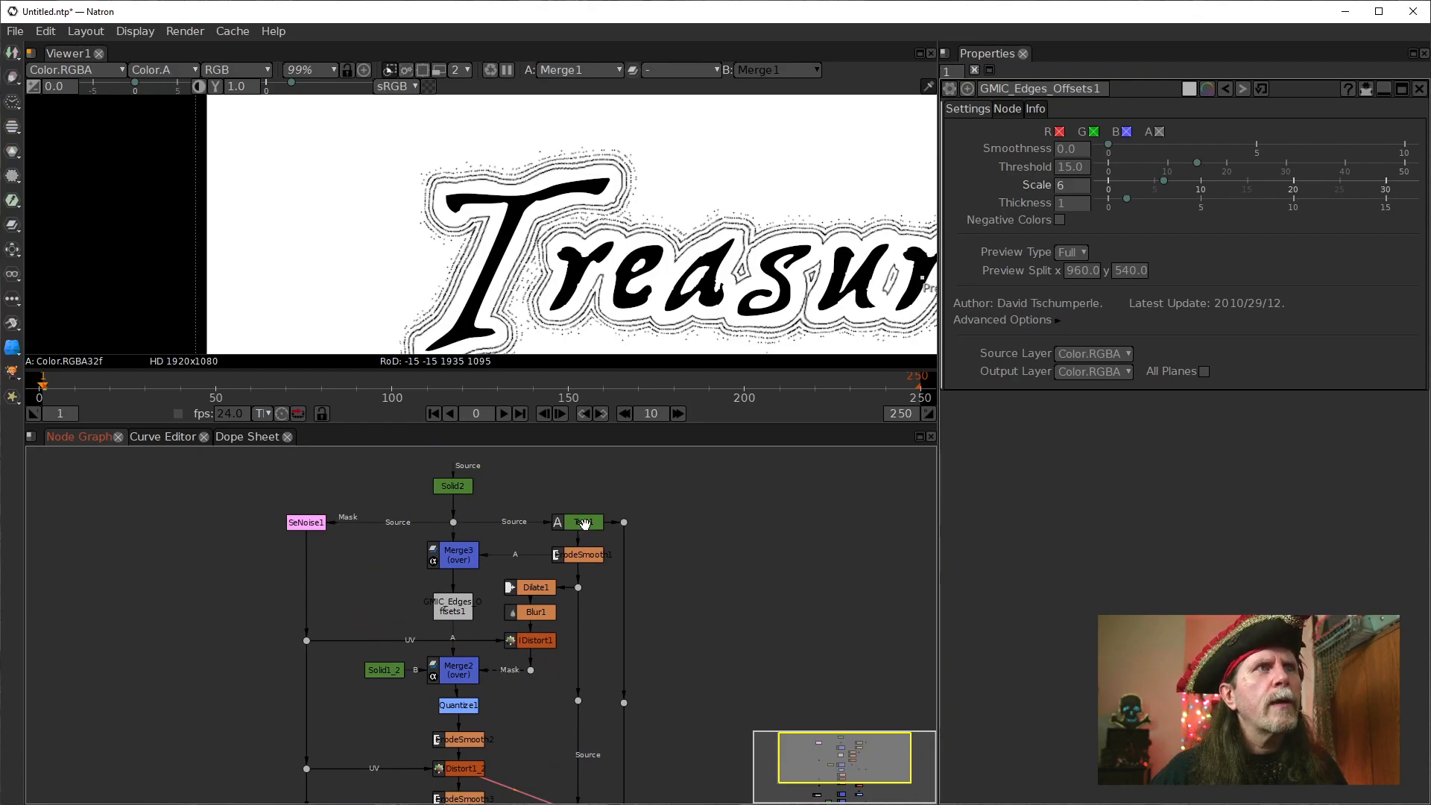
left_click(583, 552)
left_click(1082, 168)
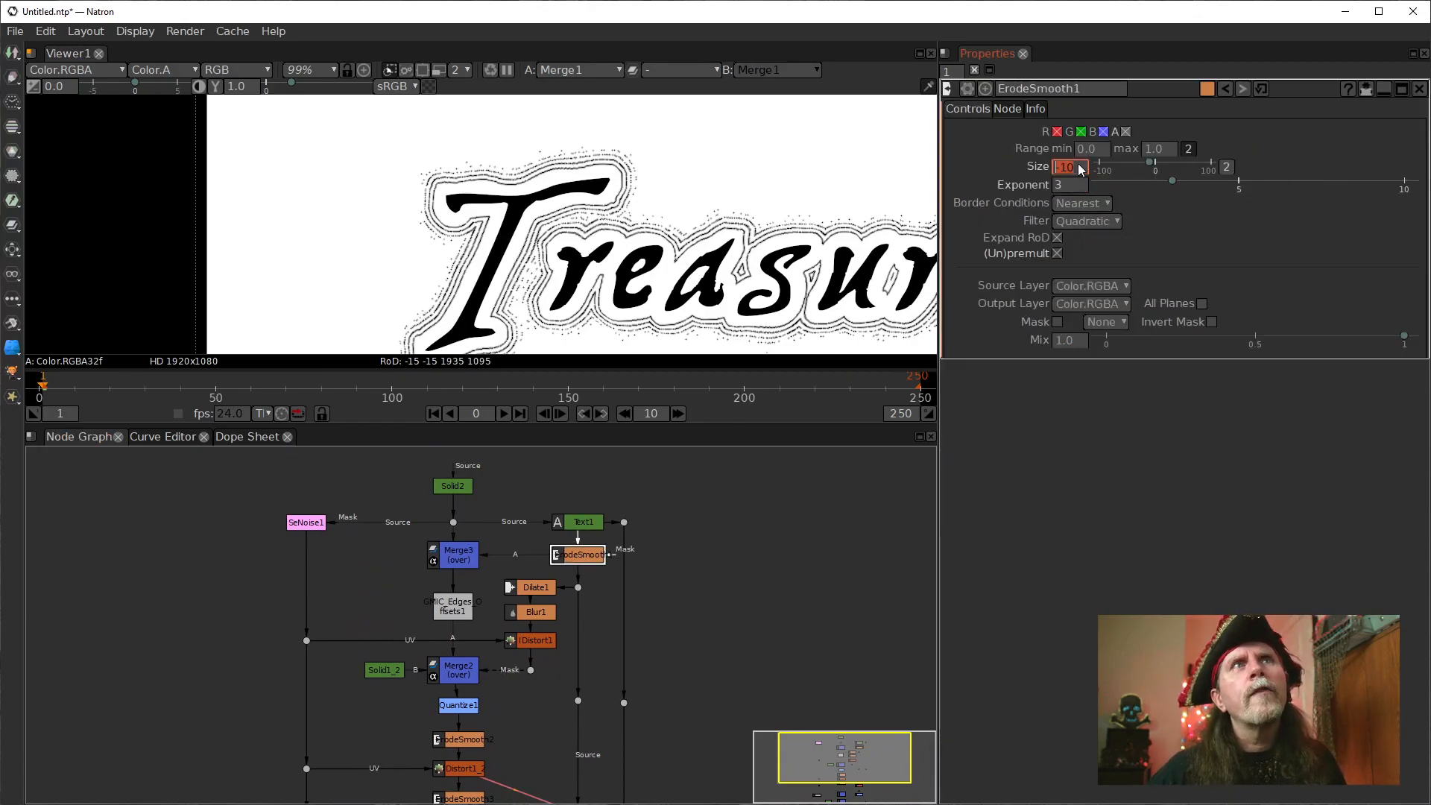
left_click_drag(1076, 172, 1064, 176)
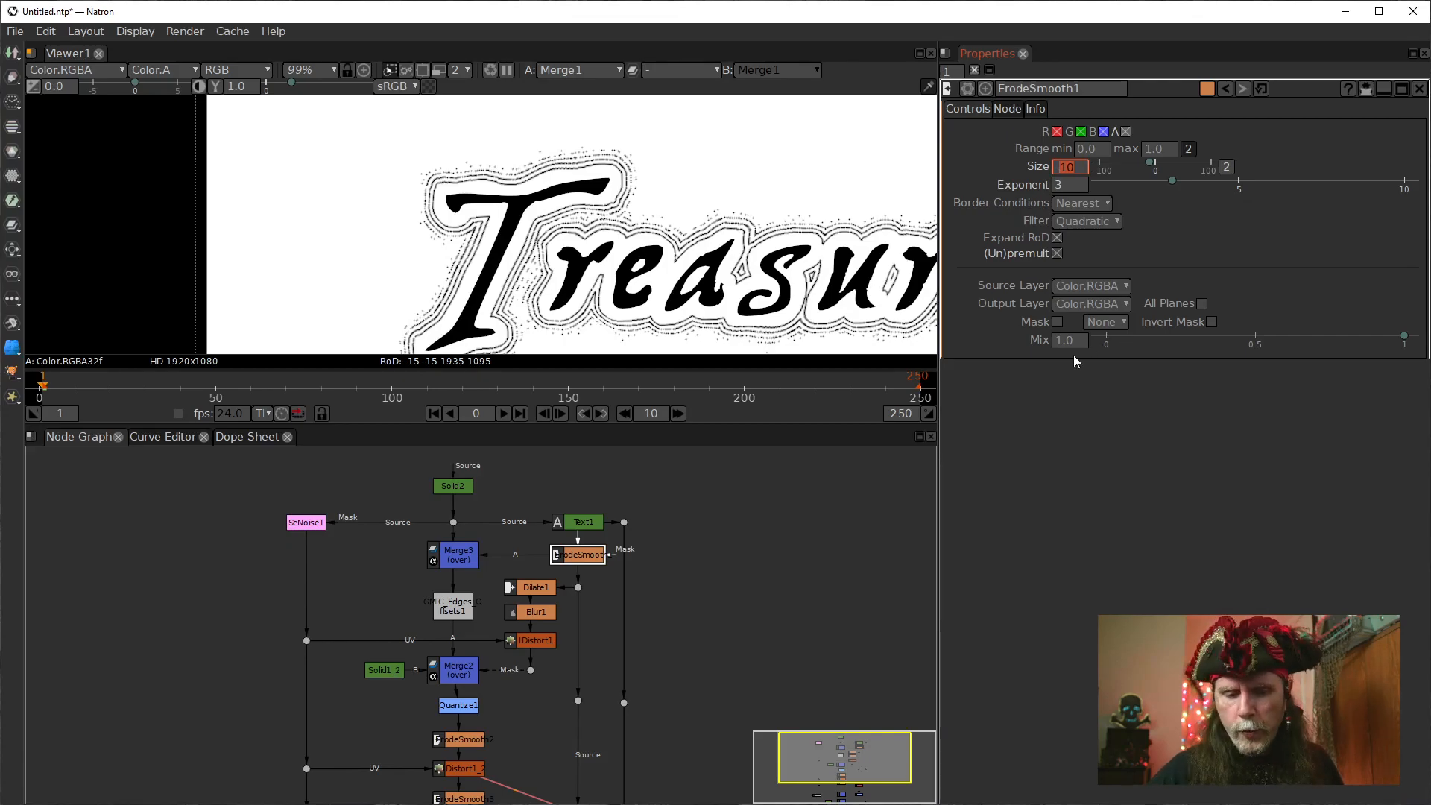
key("BackSpace")
key("BackSpace")
type("0")
key("Return")
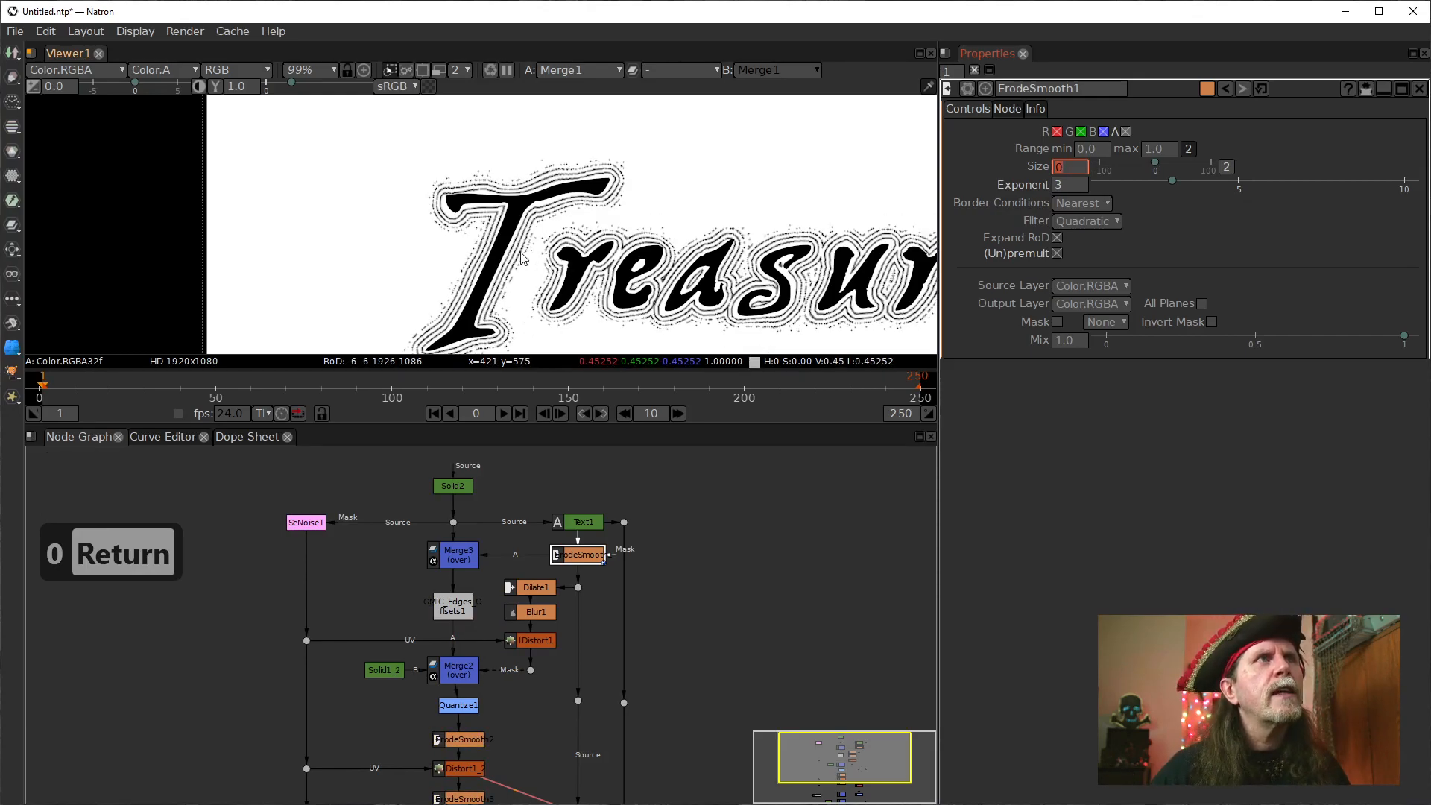
Examine the contour lines closely around the top and foot of the letter T.
scroll(524, 257, "up", 1)
scroll(580, 136, "up", 1)
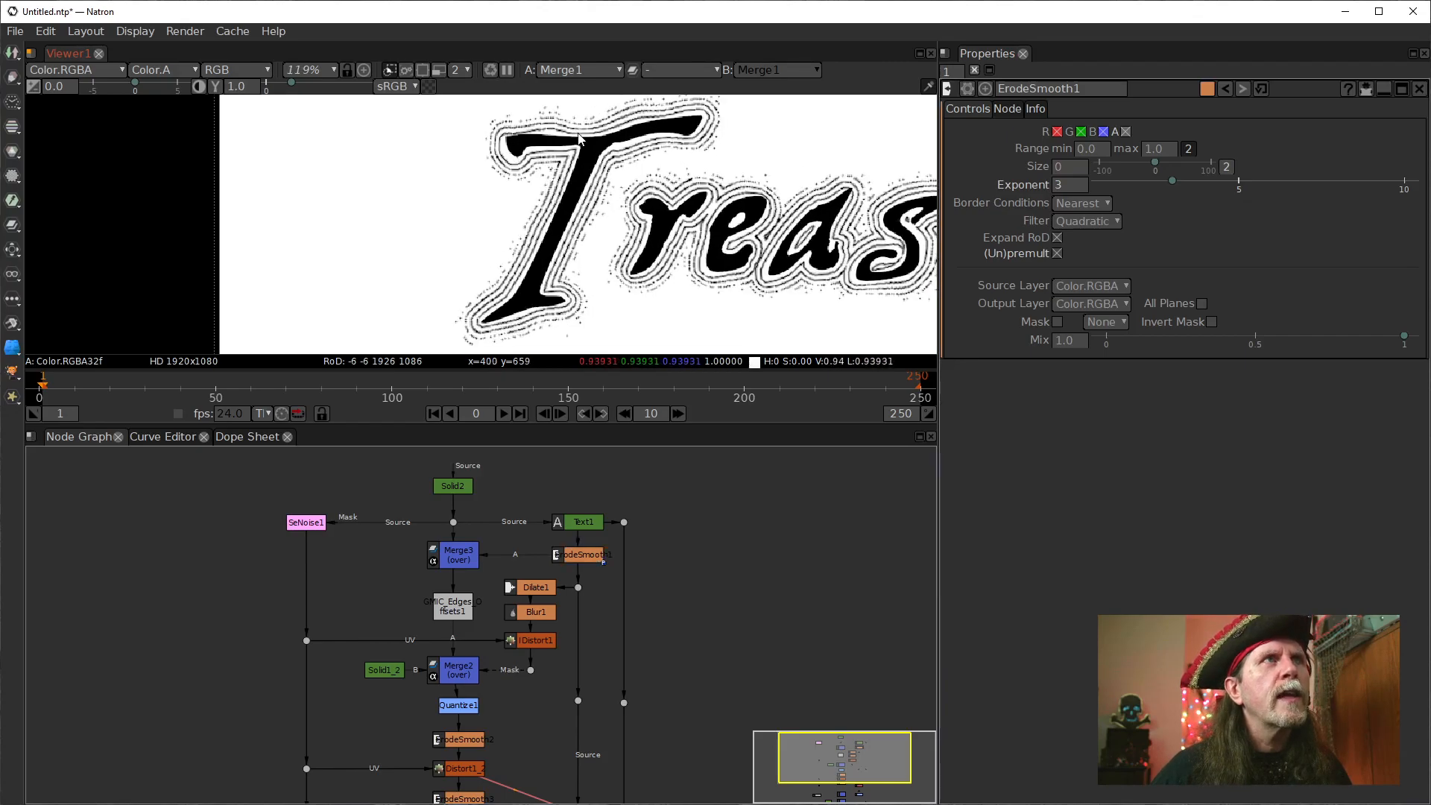
scroll(581, 136, "up", 6)
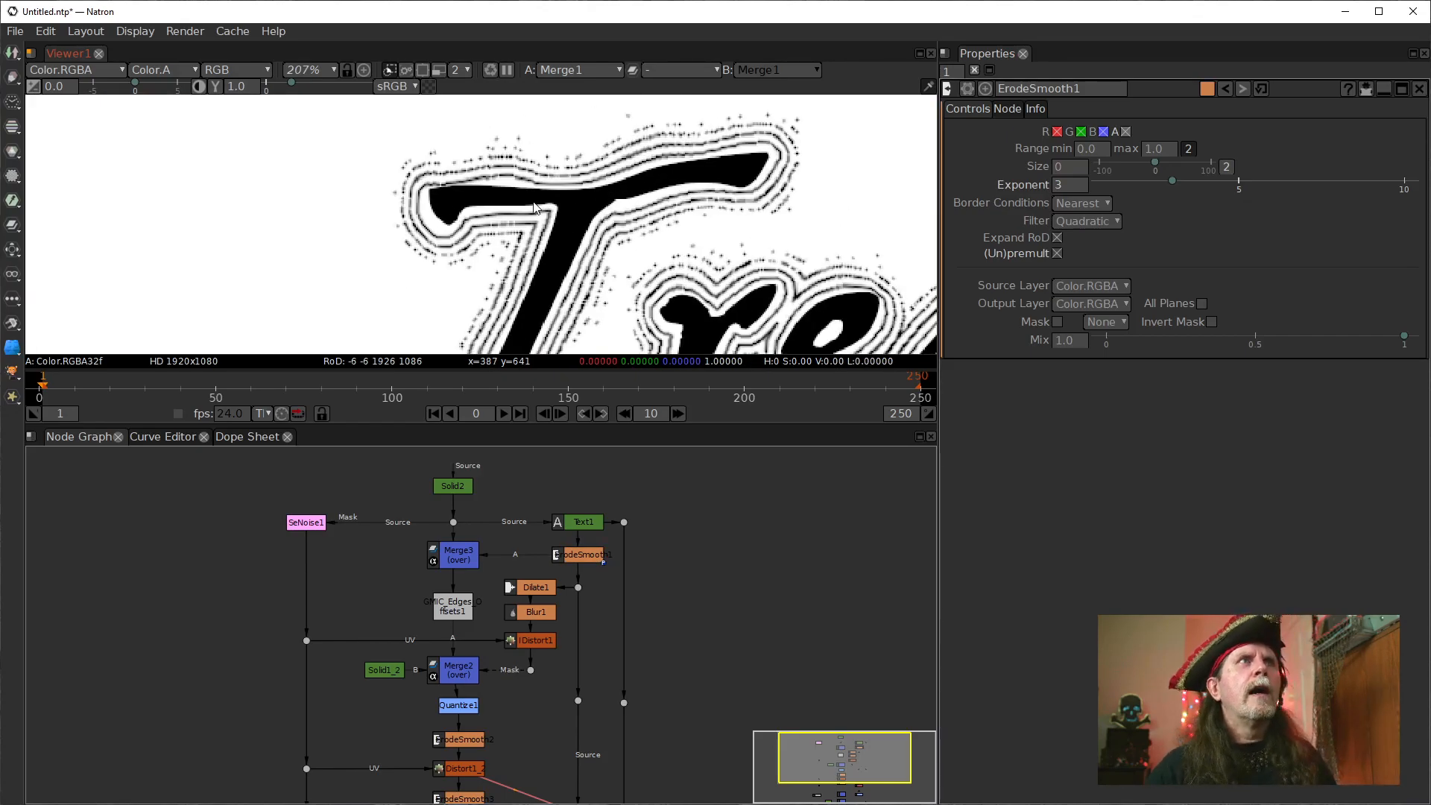
left_click_drag(502, 273, 508, 149)
left_click_drag(545, 259, 583, 152)
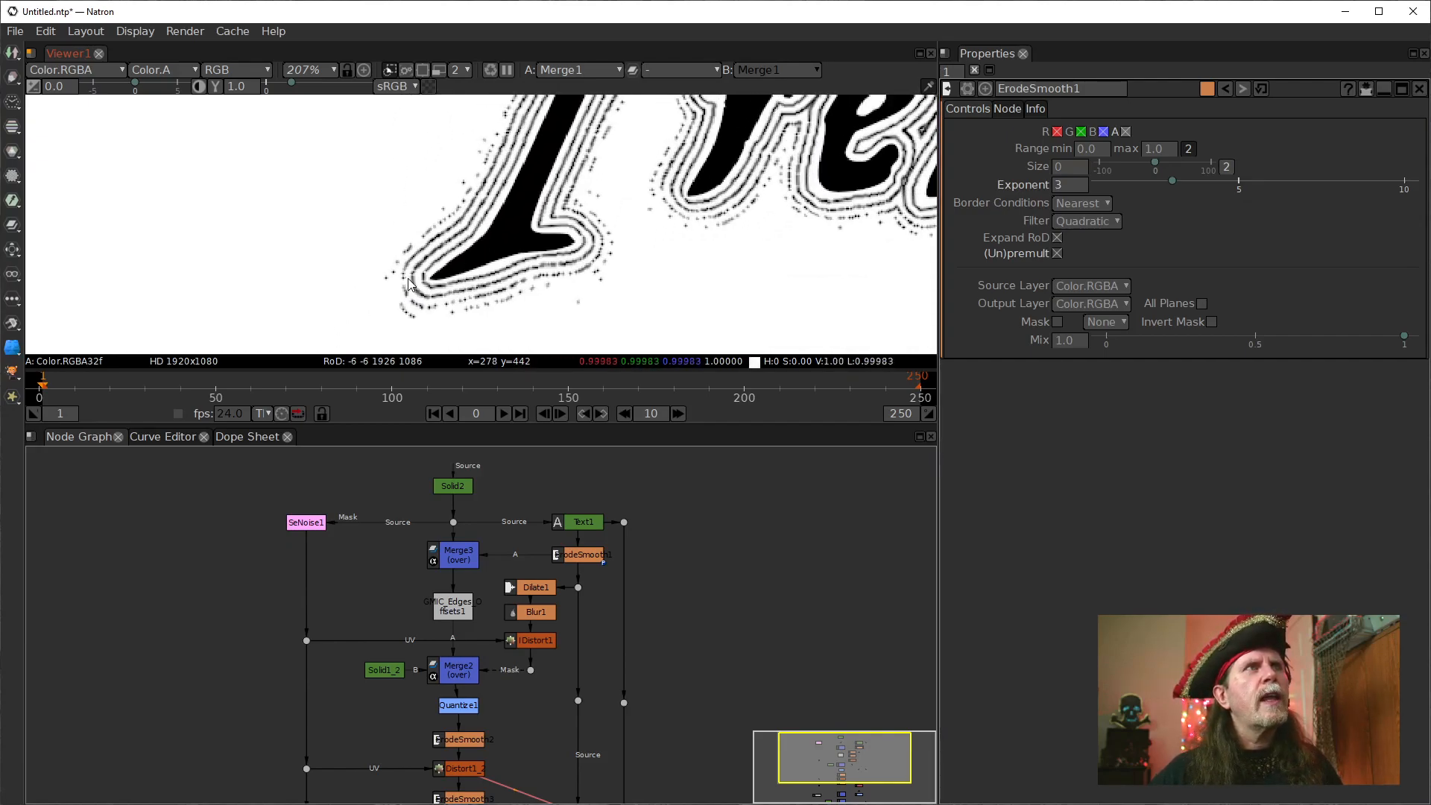
Align Quantize1, ErodeSmooth2, IDistort1_2, ErodeSmooth3, Merge4 and Merge1 in a straight column below Merge2.
left_click_drag(564, 565, 561, 531)
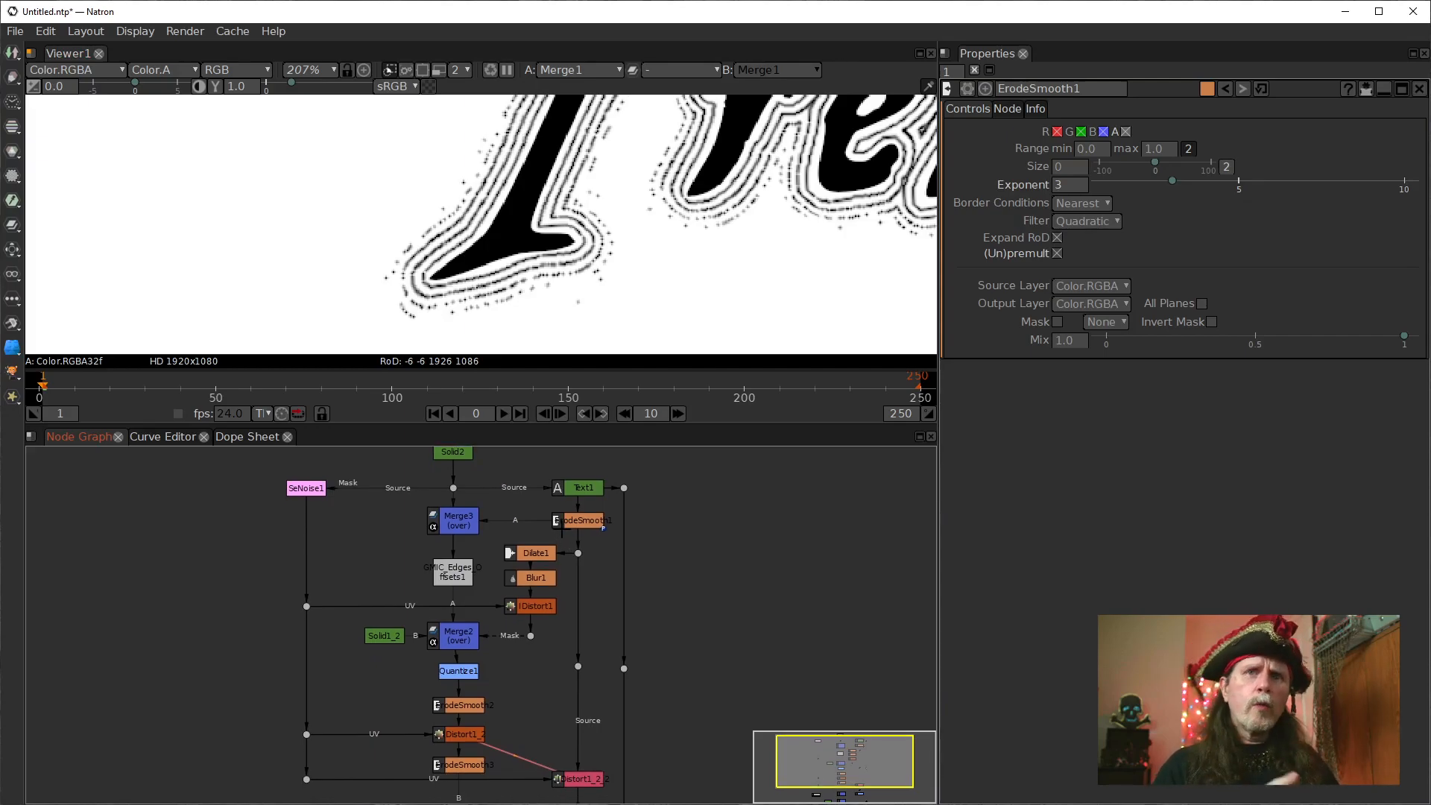
left_click(454, 565)
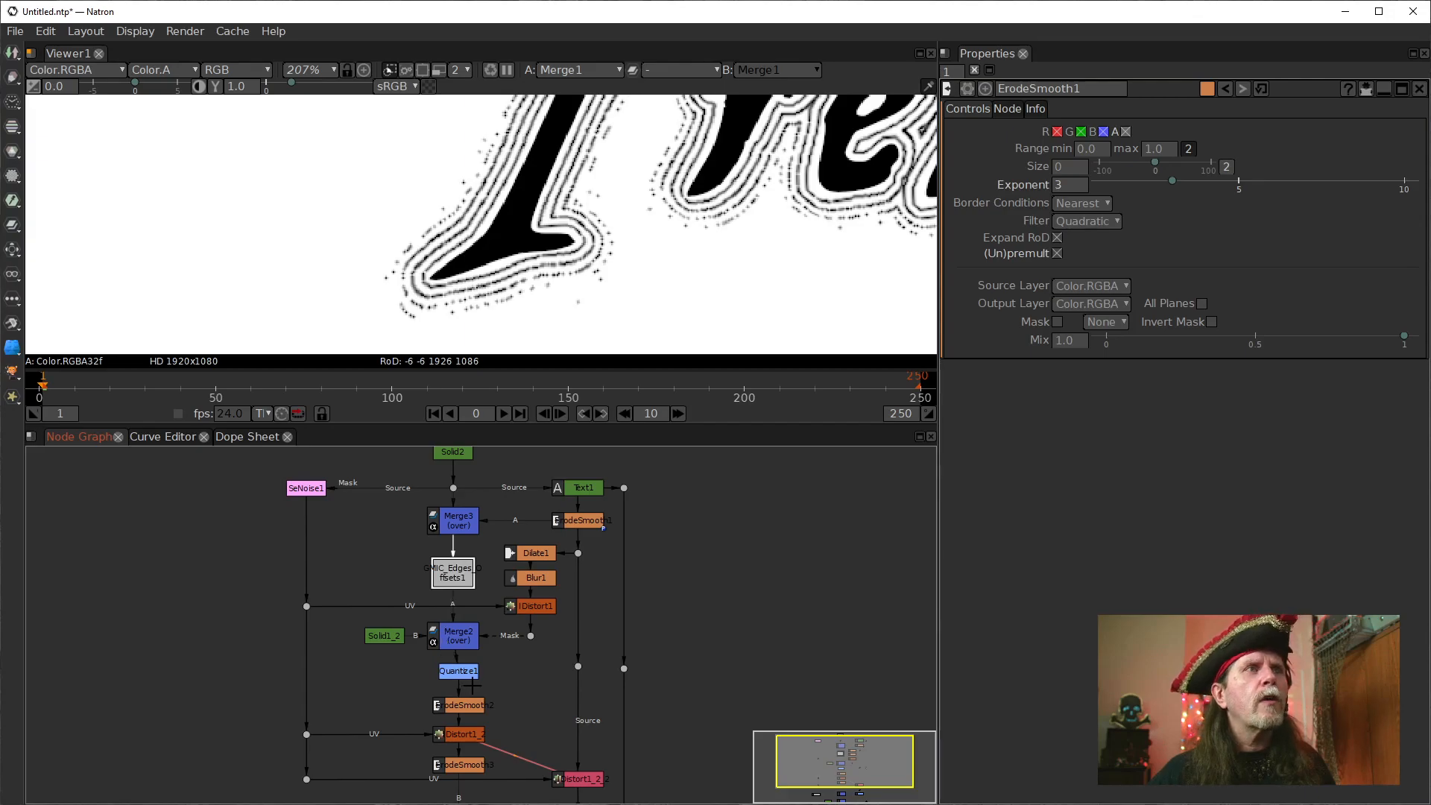
left_click_drag(546, 704, 621, 597)
left_click_drag(534, 564, 513, 653)
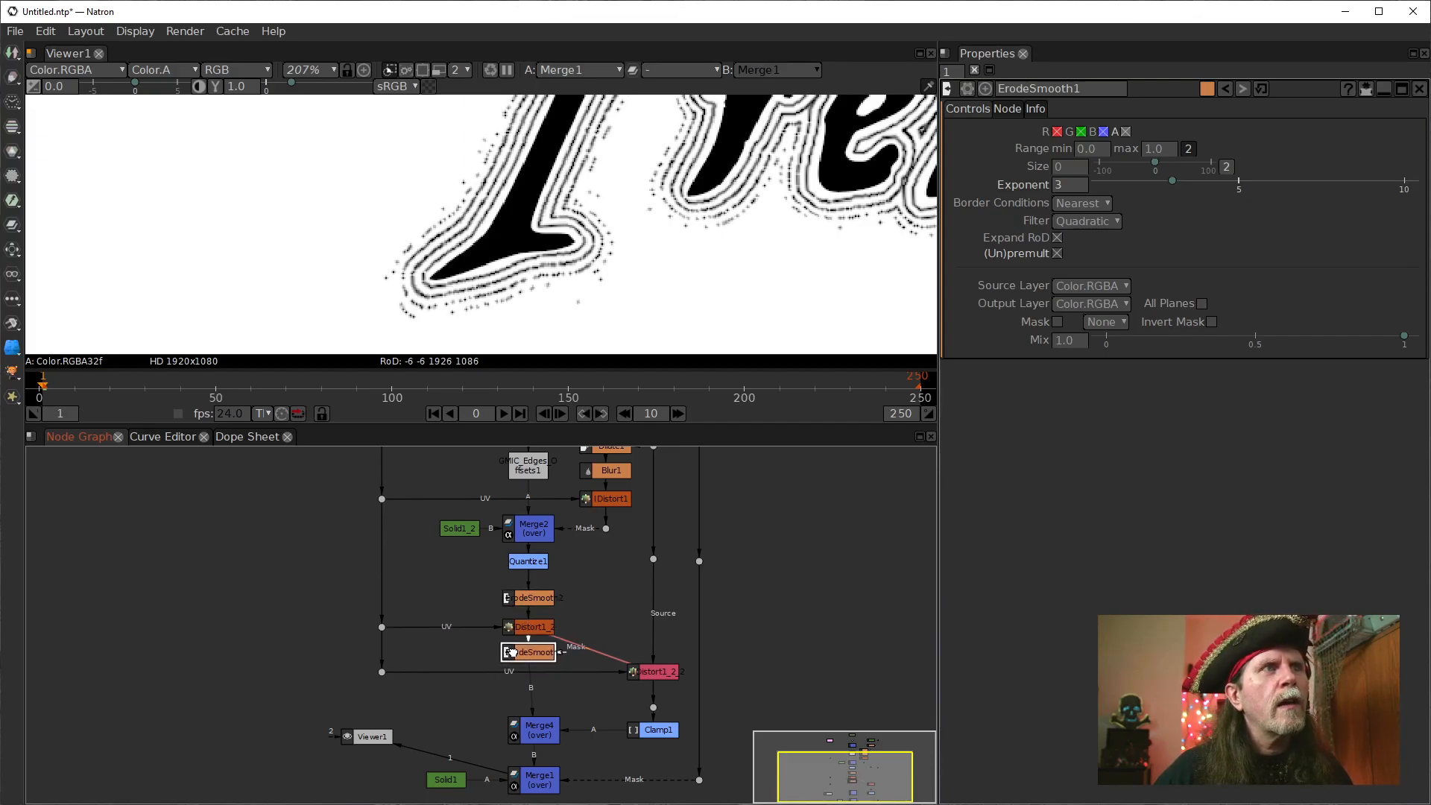
left_click_drag(616, 723, 517, 589)
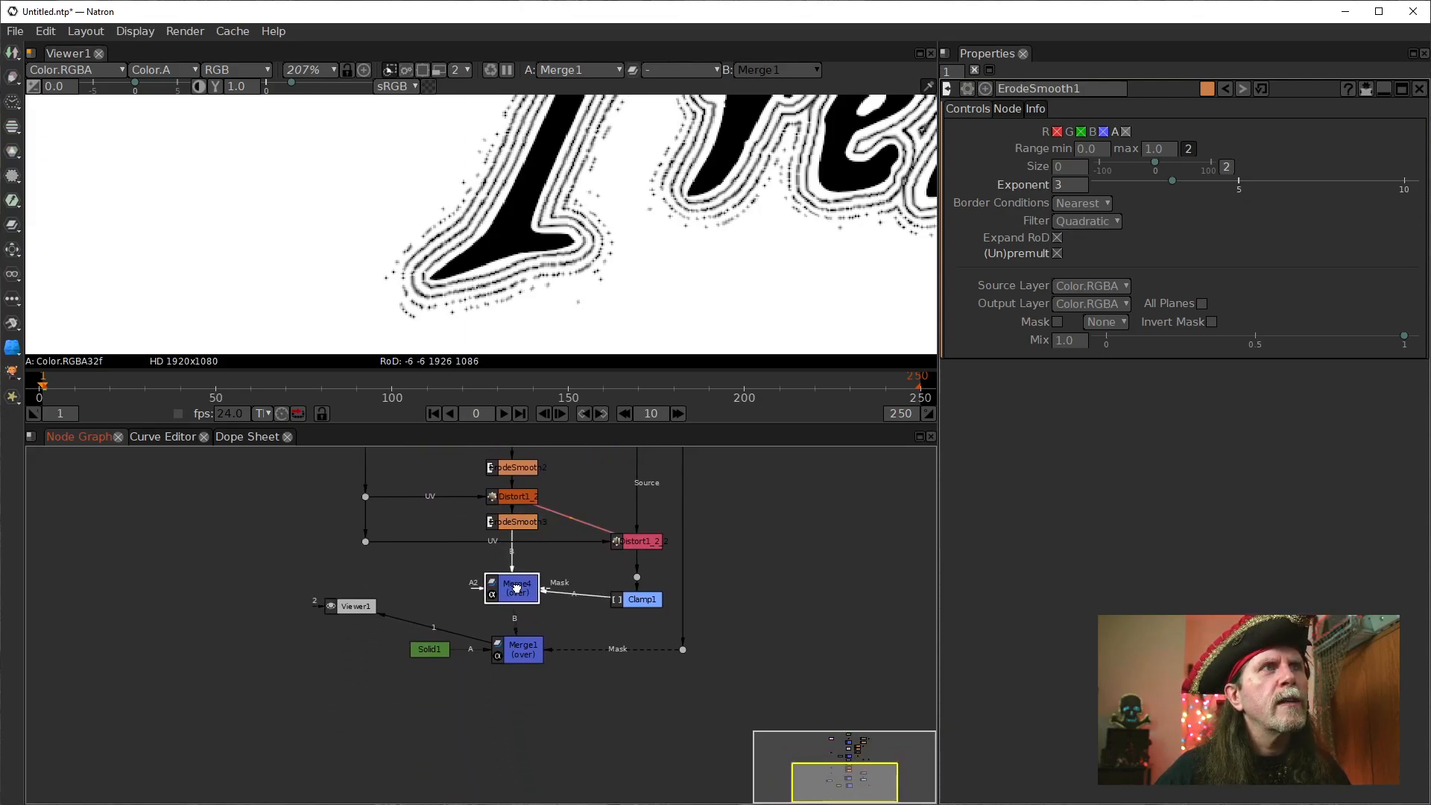
left_click_drag(532, 644, 519, 649)
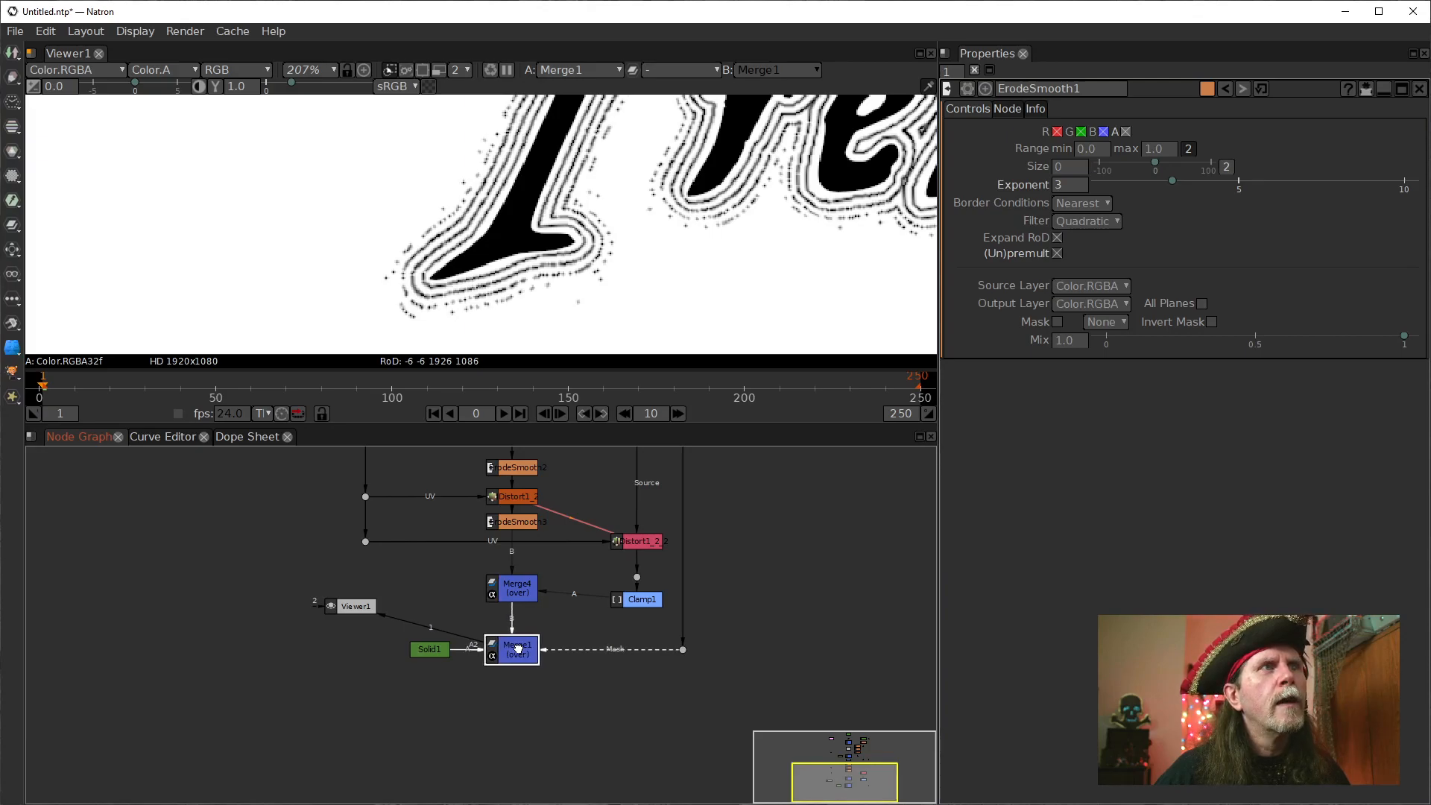
Delete the dot between IDistort1_2_2 and Clamp1, and move Clamp1 up directly beneath the distort node.
left_click_drag(780, 506, 748, 615)
left_click(615, 663)
key("Delete")
left_click(632, 681)
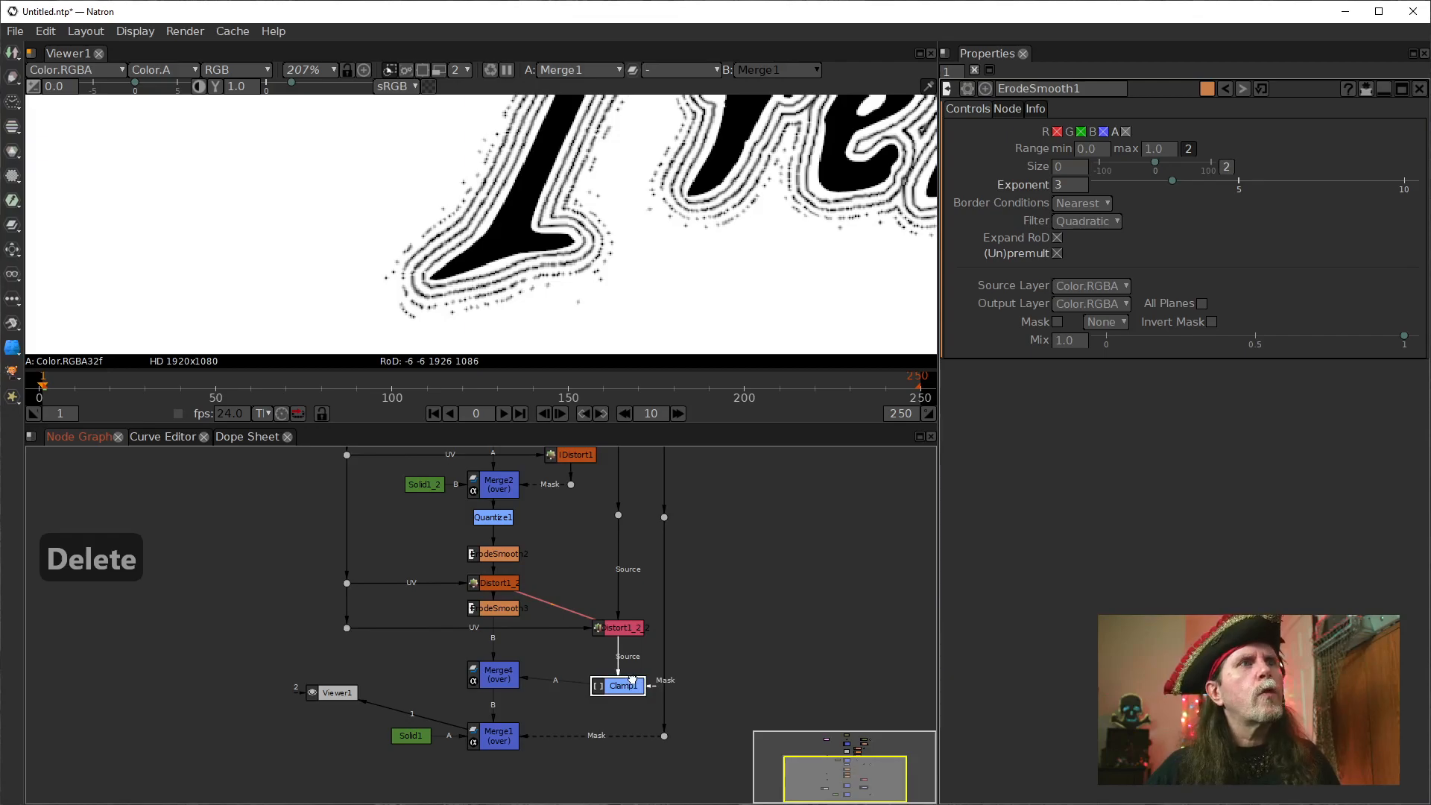
left_click_drag(615, 685, 615, 666)
left_click_drag(713, 560, 703, 682)
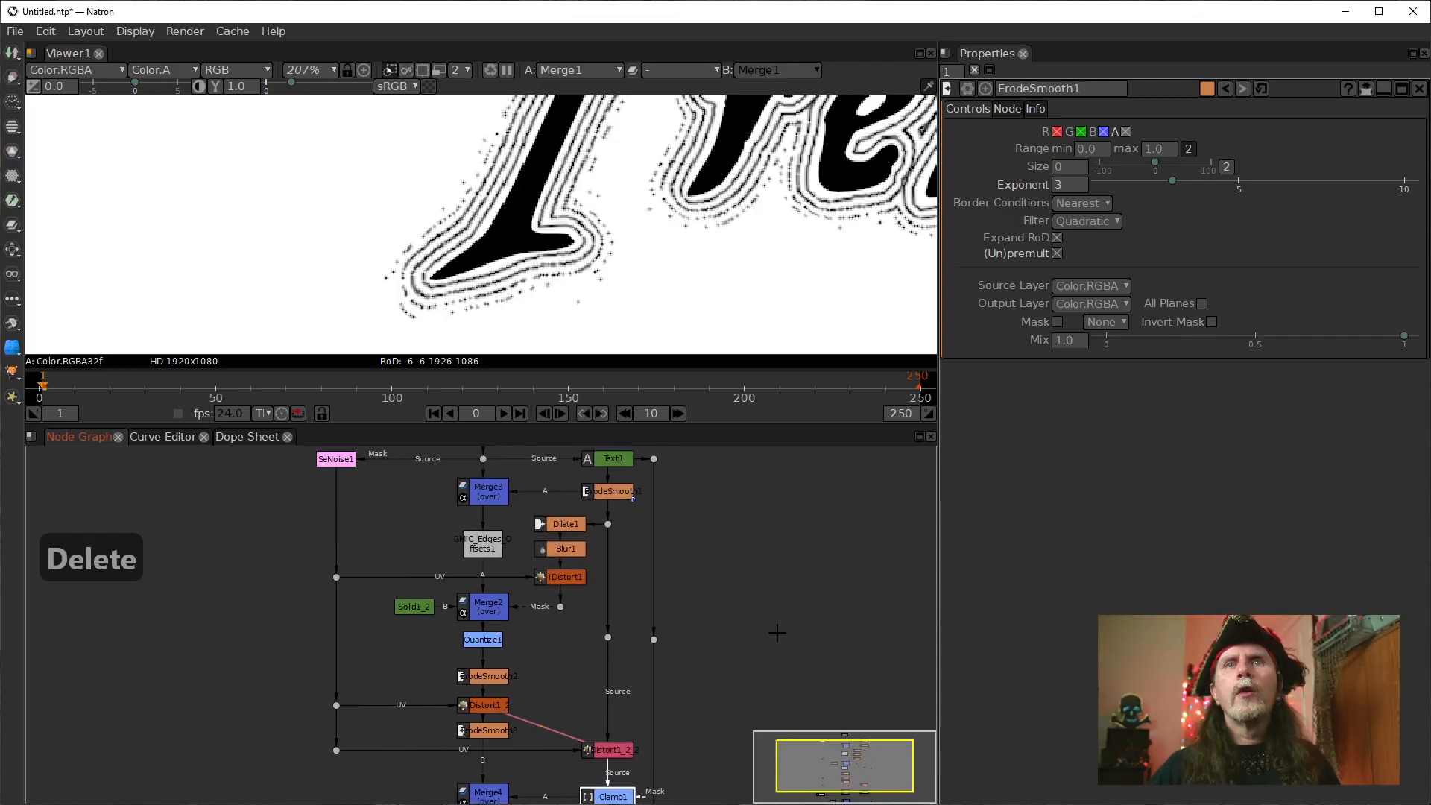
Examine the finished node graph from end to end and the "Treasure Map" lettering with its contour lines, fitted and at 100%.
left_click_drag(776, 632, 757, 697)
left_click_drag(715, 609, 746, 531)
scroll(745, 531, "up", 1)
scroll(750, 625, "down", 1)
left_click_drag(748, 627, 767, 530)
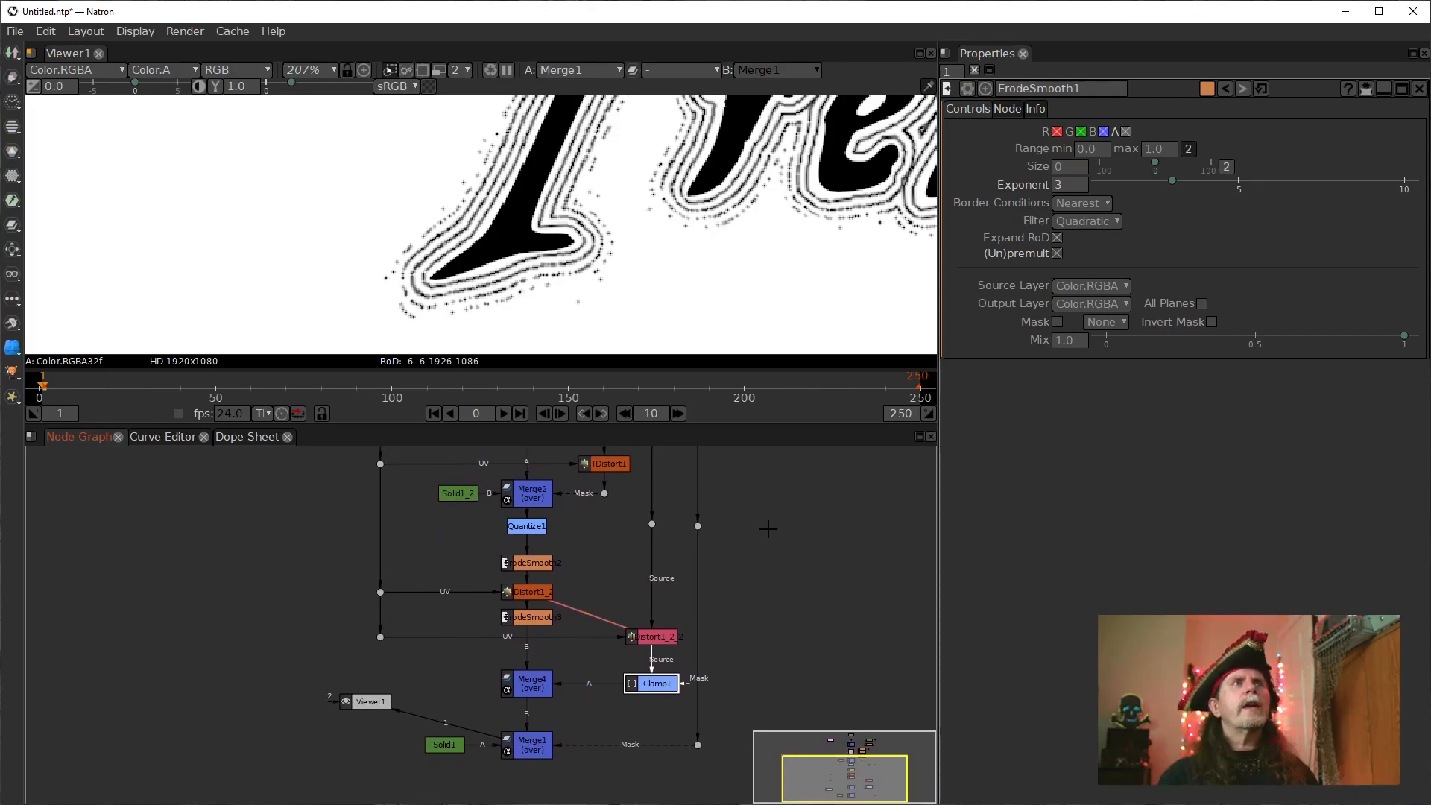
left_click_drag(708, 238, 558, 224)
key("f")
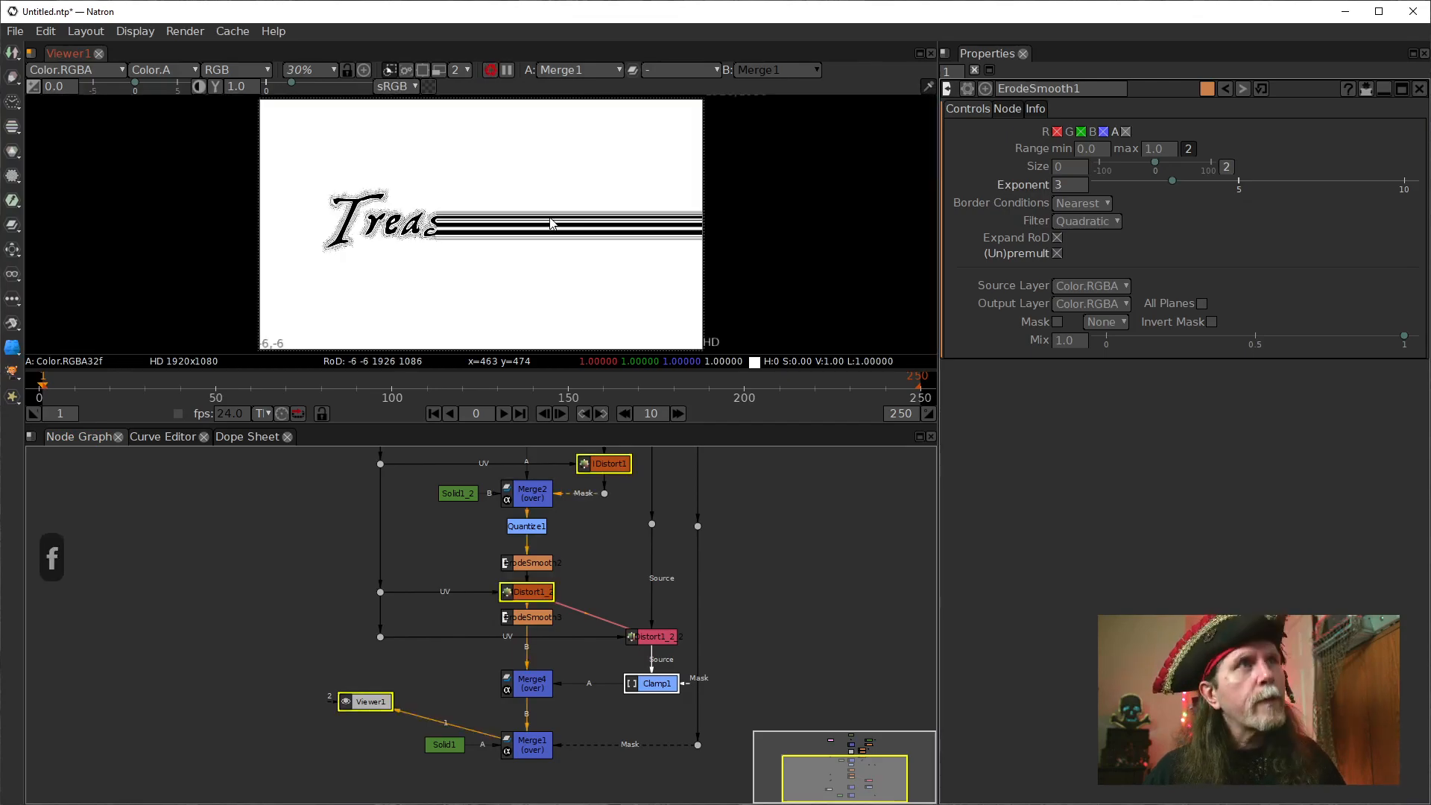
key("ctrl+1")
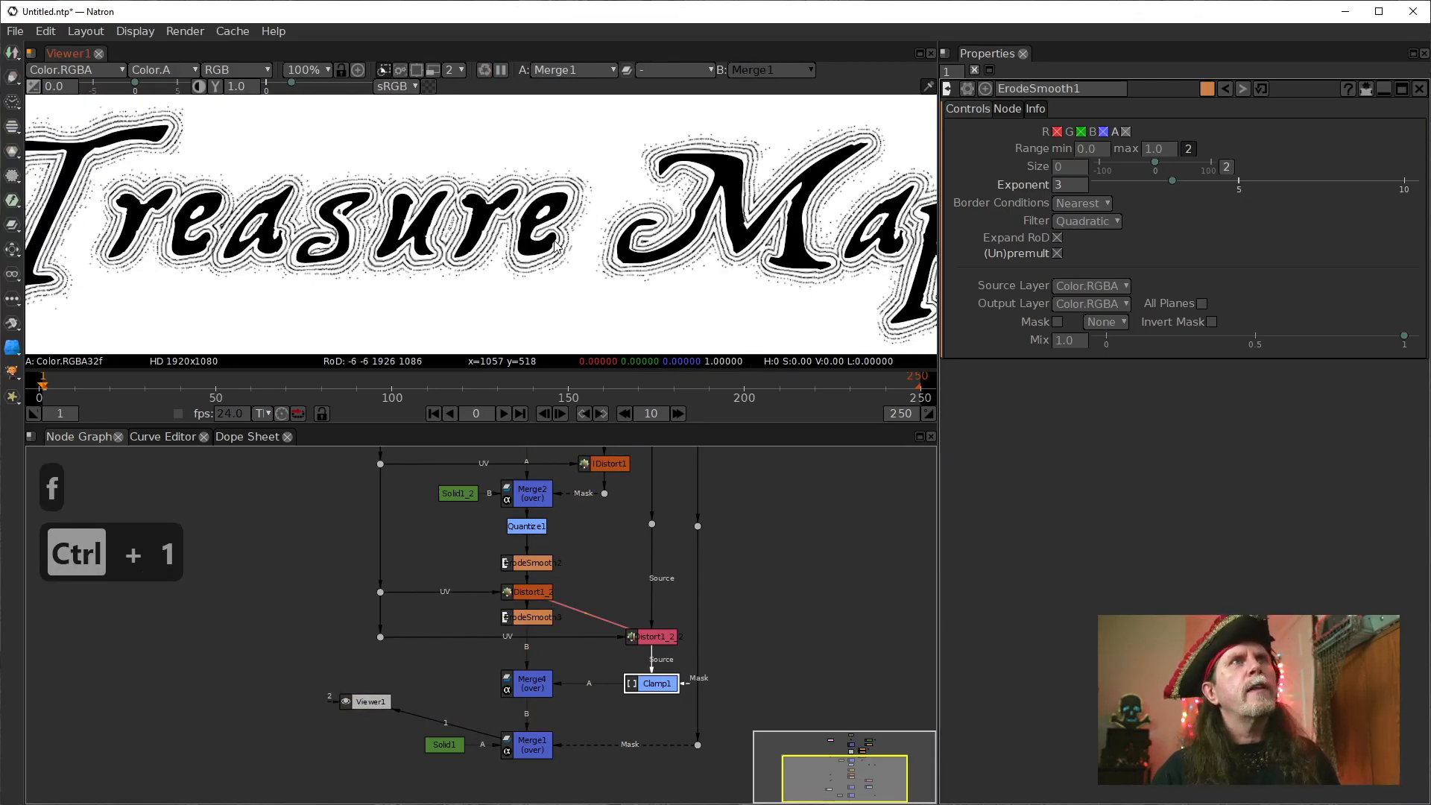
left_click_drag(425, 243, 526, 250)
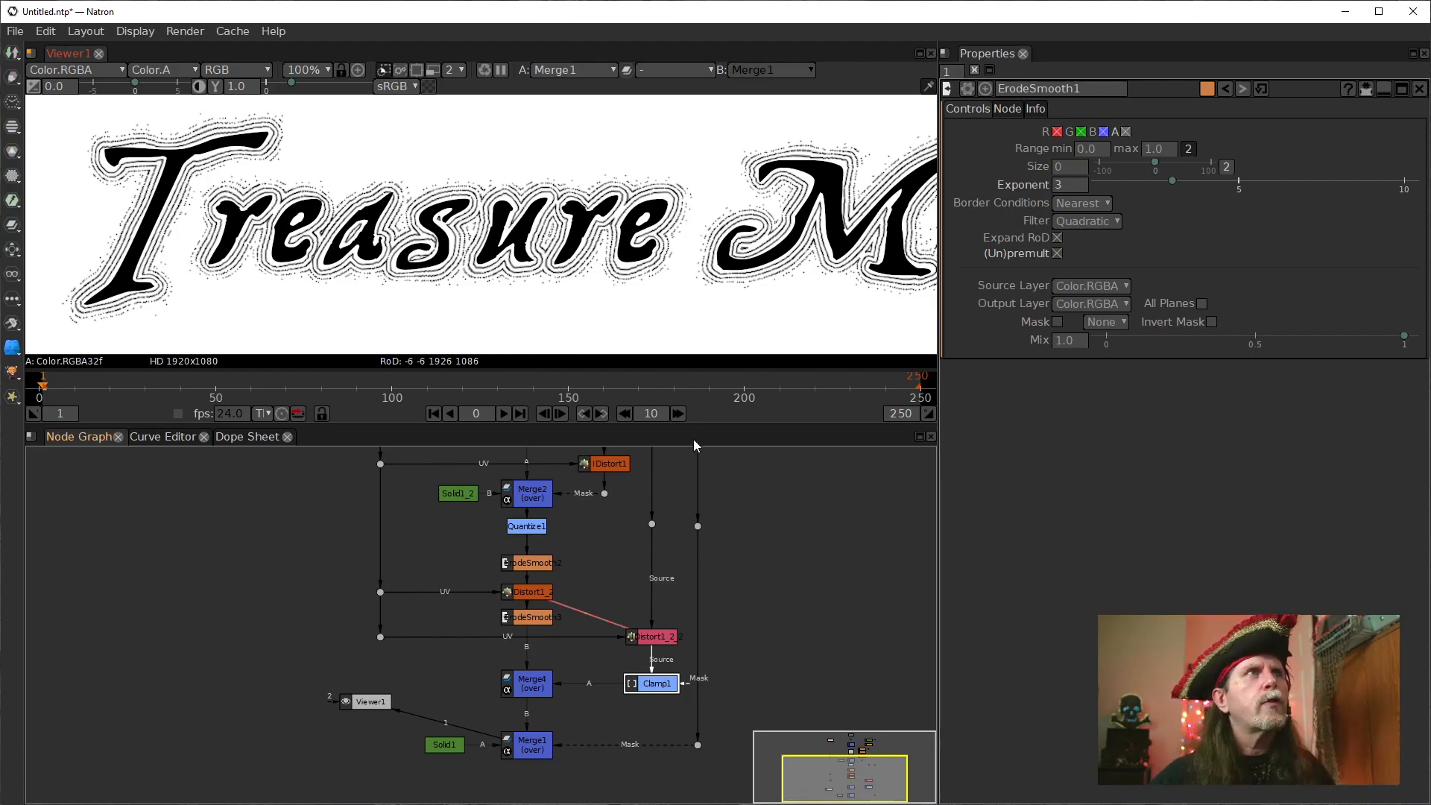
left_click_drag(267, 481, 201, 633)
left_click_drag(743, 573, 703, 645)
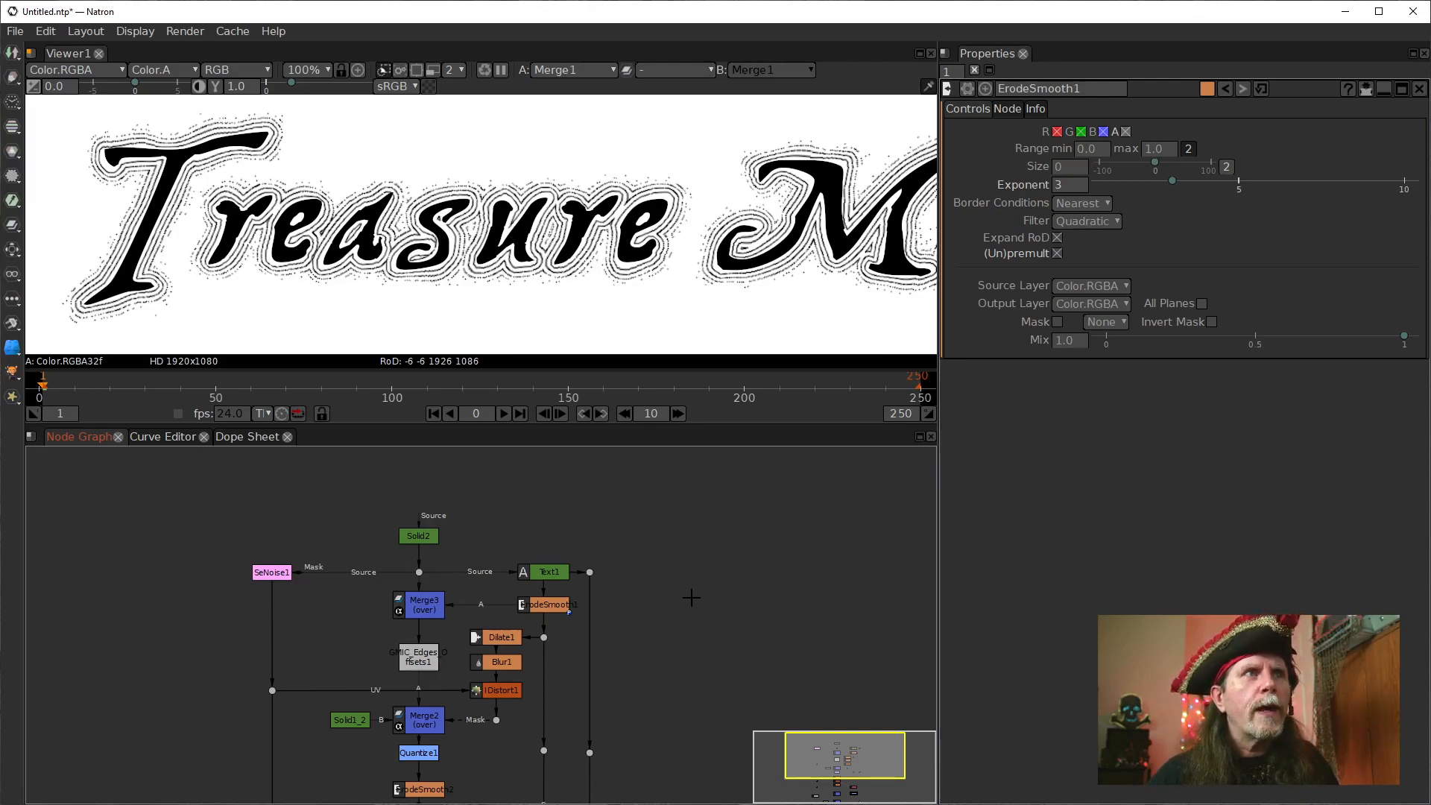
Duplicate the GMIC_Edges_Offsets1 node and place the unconnected copy in the empty area beside the main node graph.
left_click(419, 653)
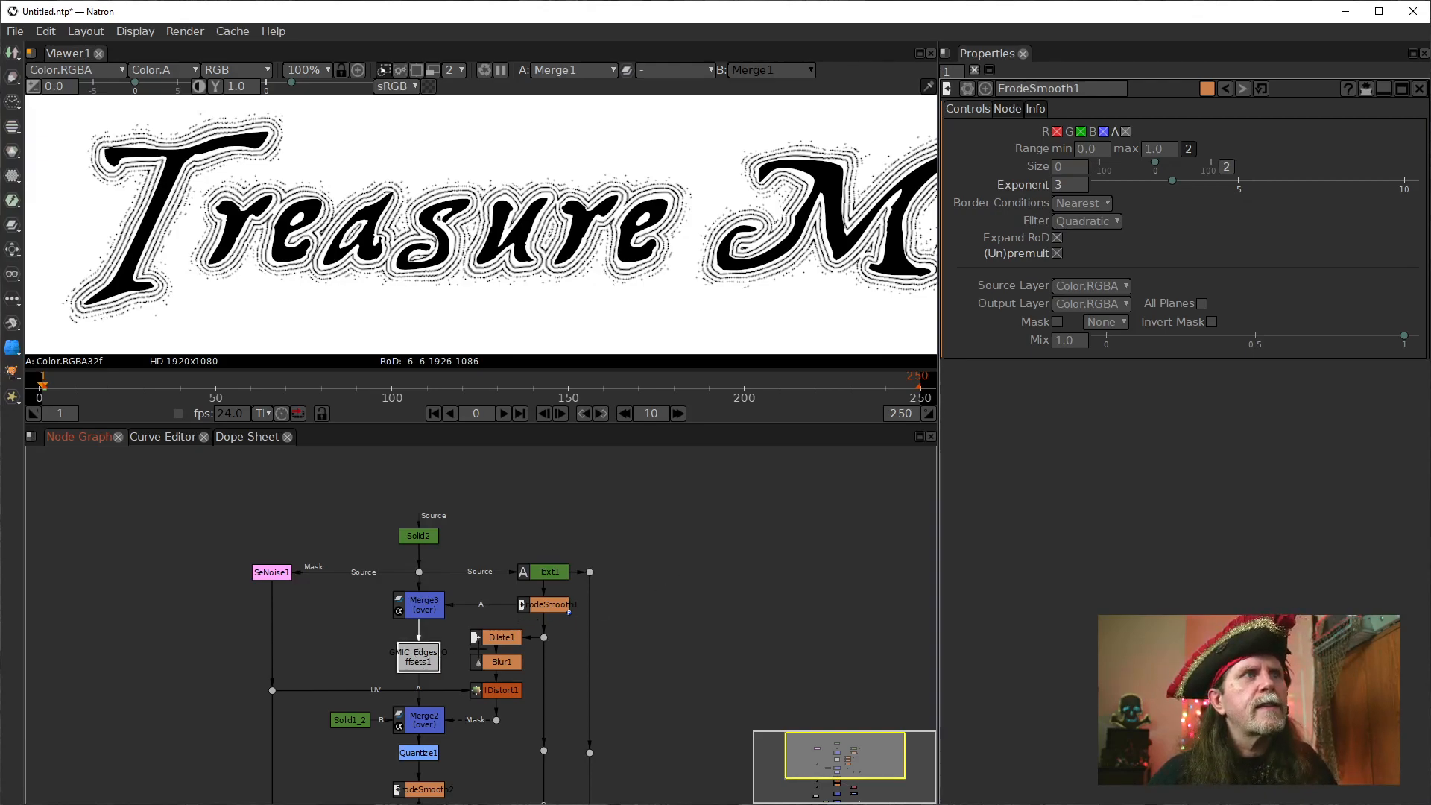
left_click(833, 755)
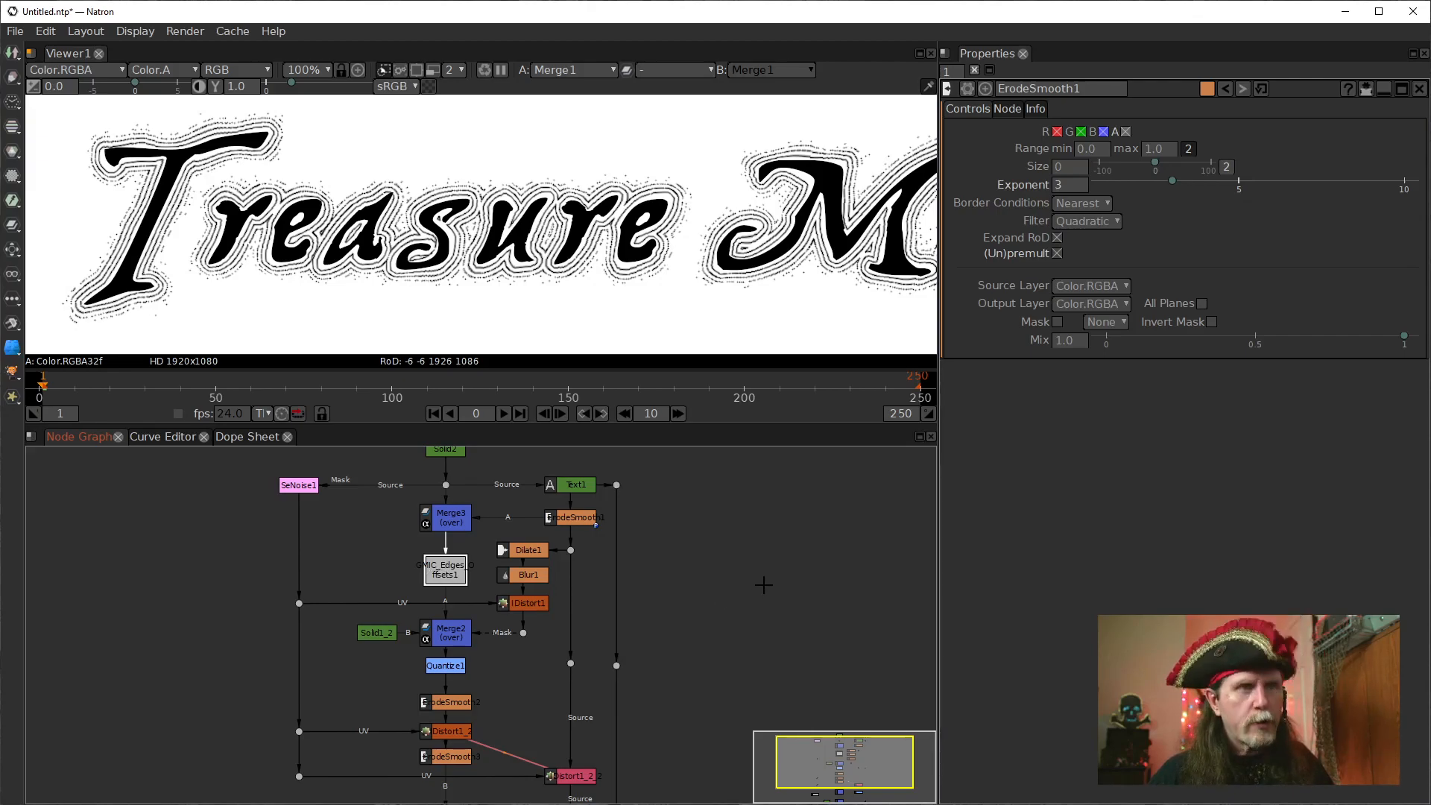
key("alt+c")
mouse_move(830, 580)
left_mouse_down()
mouse_move(450, 489)
mouse_move(522, 647)
left_mouse_up()
scroll(481, 573, "up", 1)
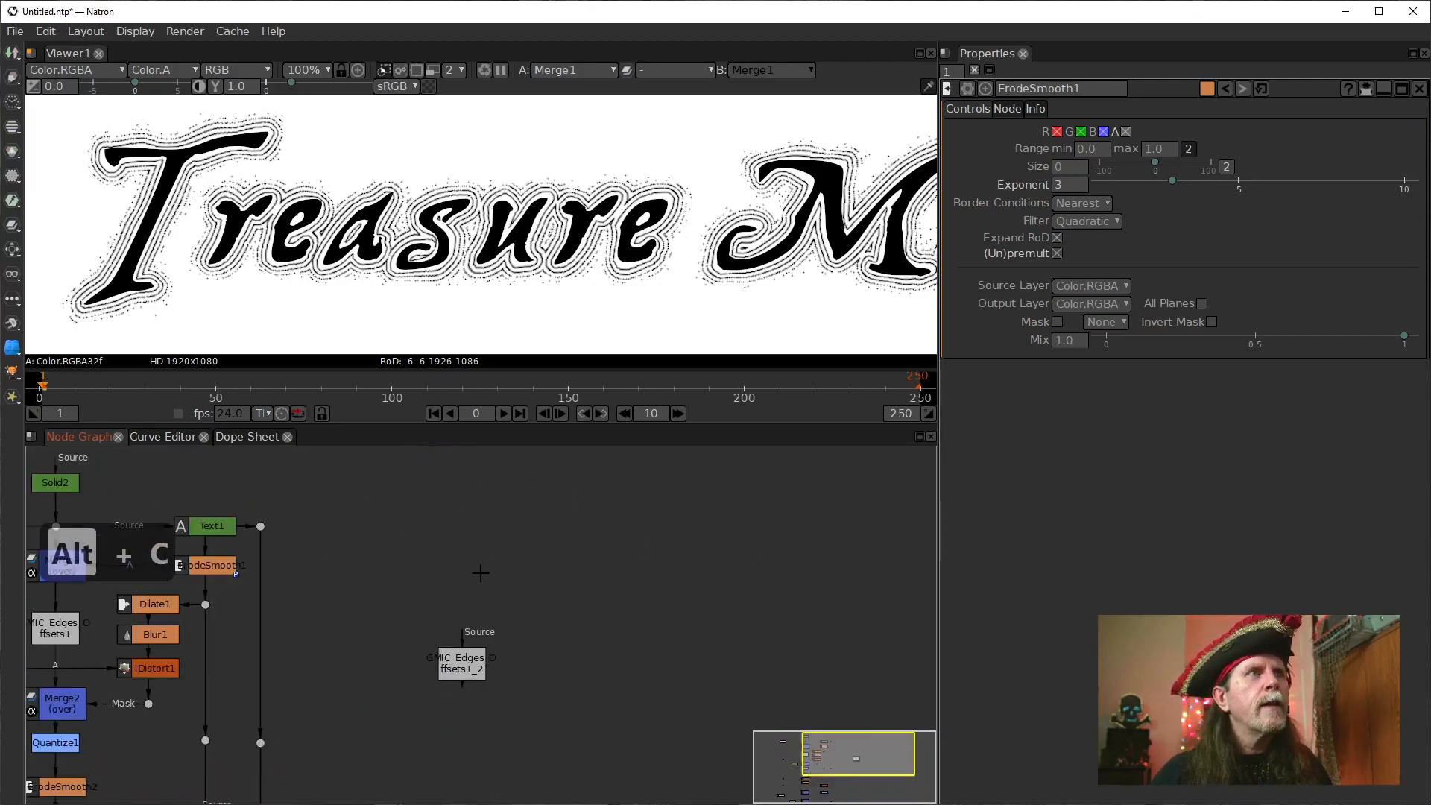
Add a Ramp node above the duplicated edge offsets node and connect it as that node's source.
key("Tab")
type("reamp")
key("Down")
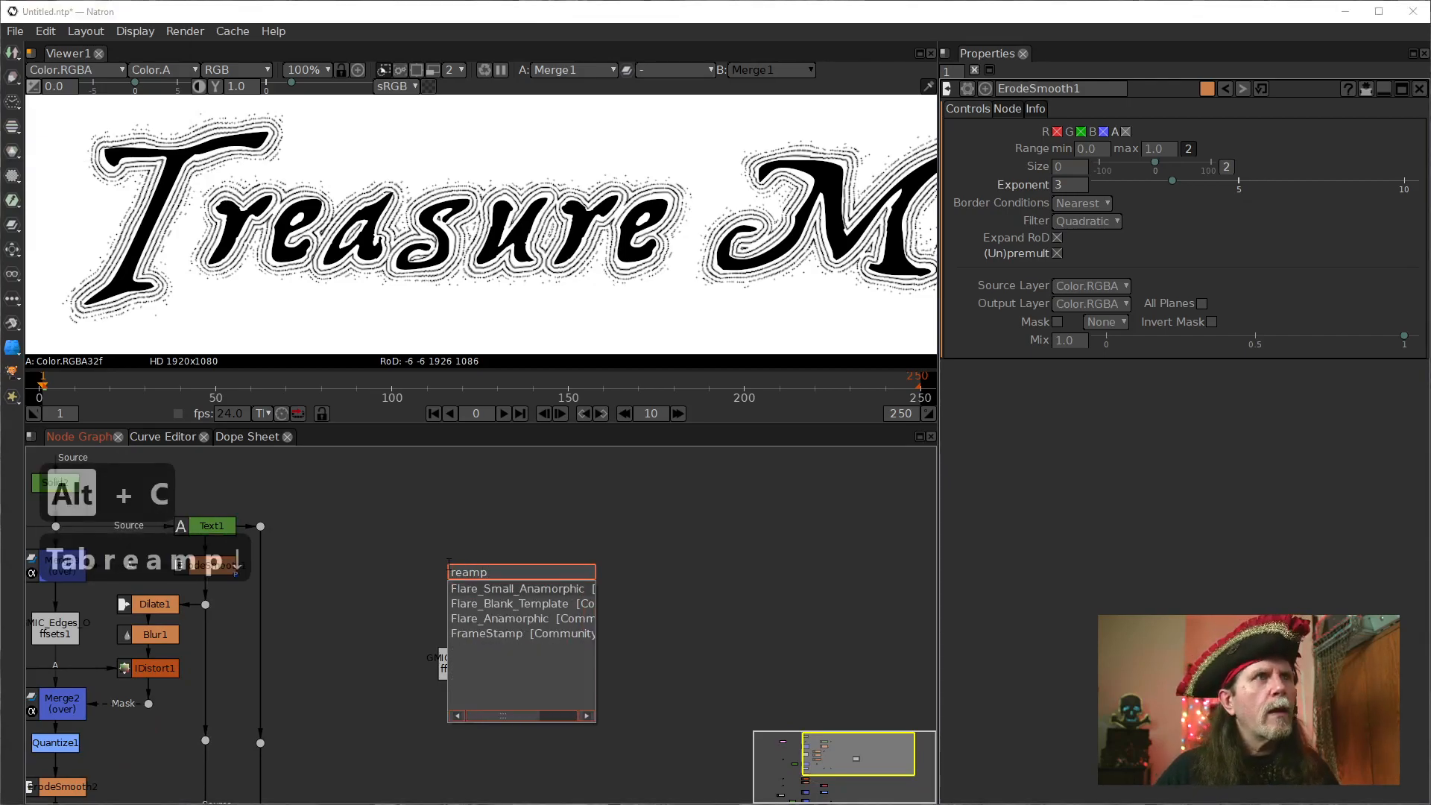
key("BackSpace")
key("BackSpace")
key("BackSpace")
key("BackSpace")
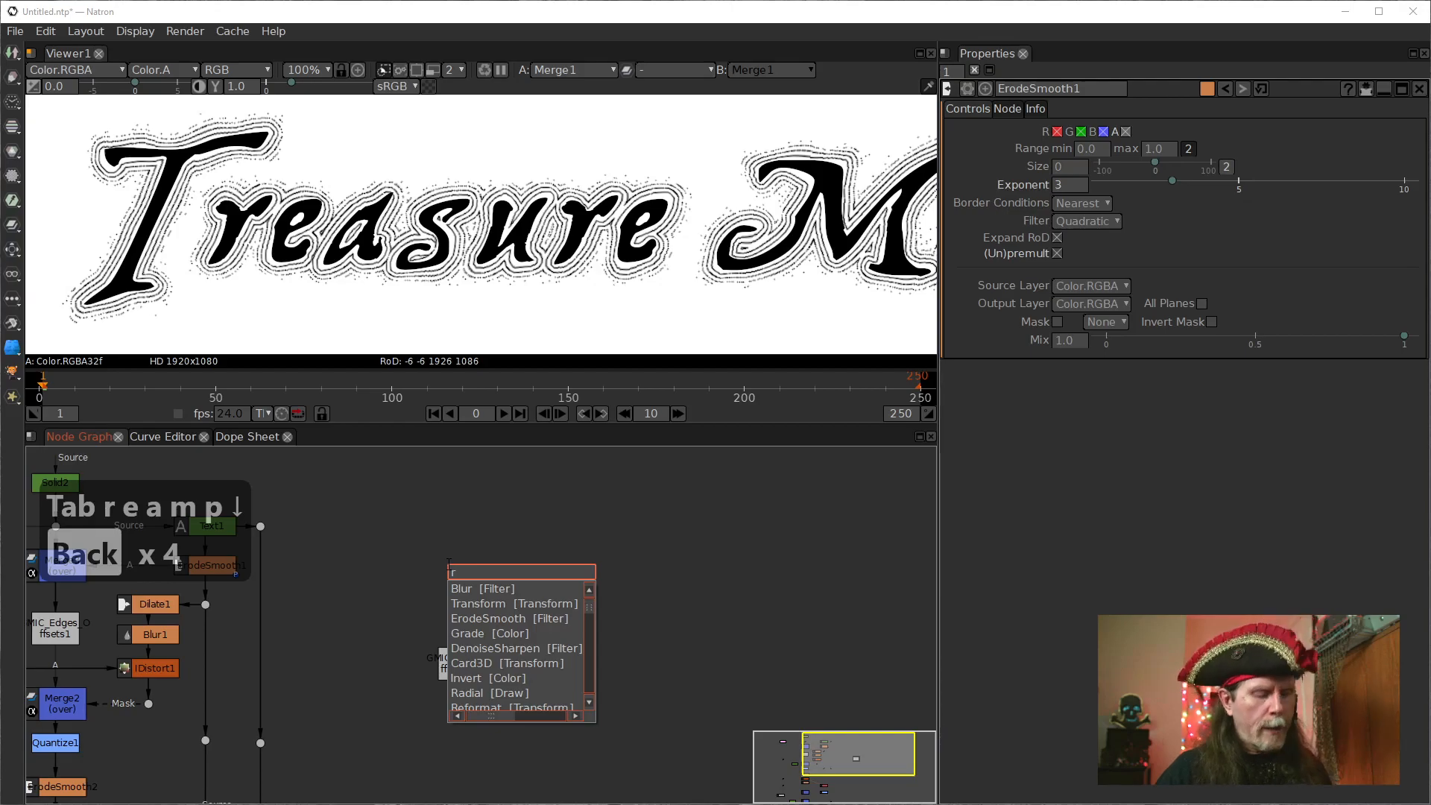
type("amp")
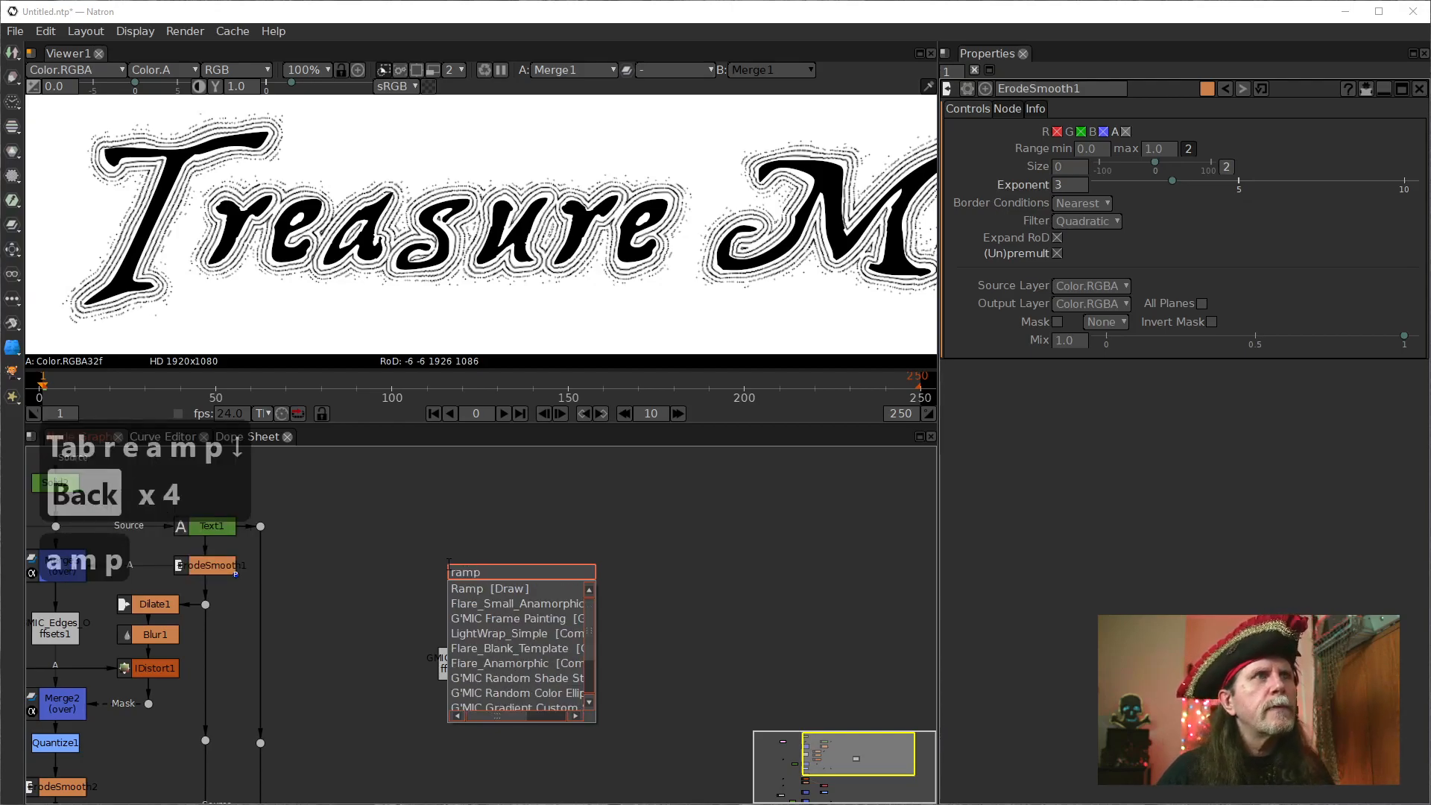
key("Return")
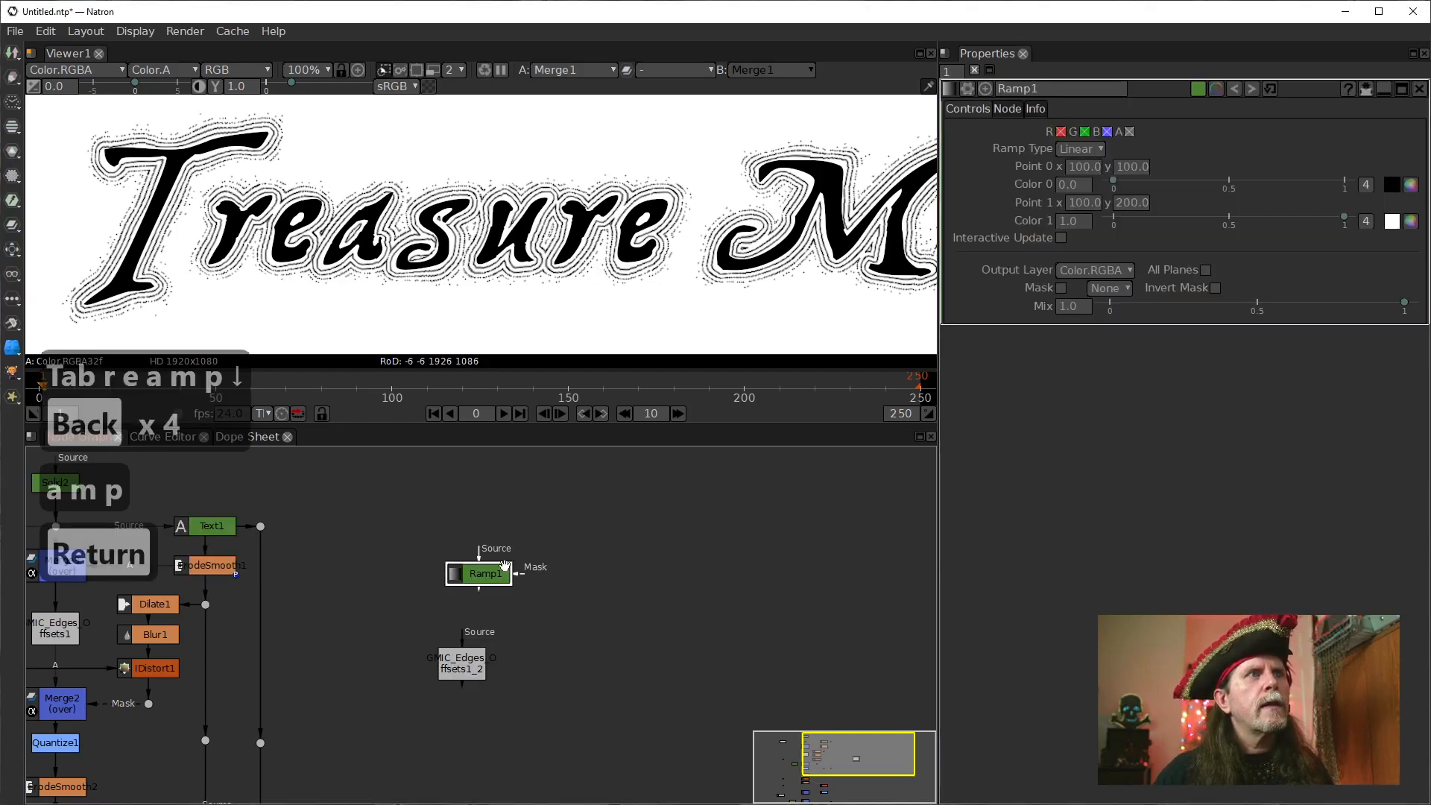
left_click(461, 663)
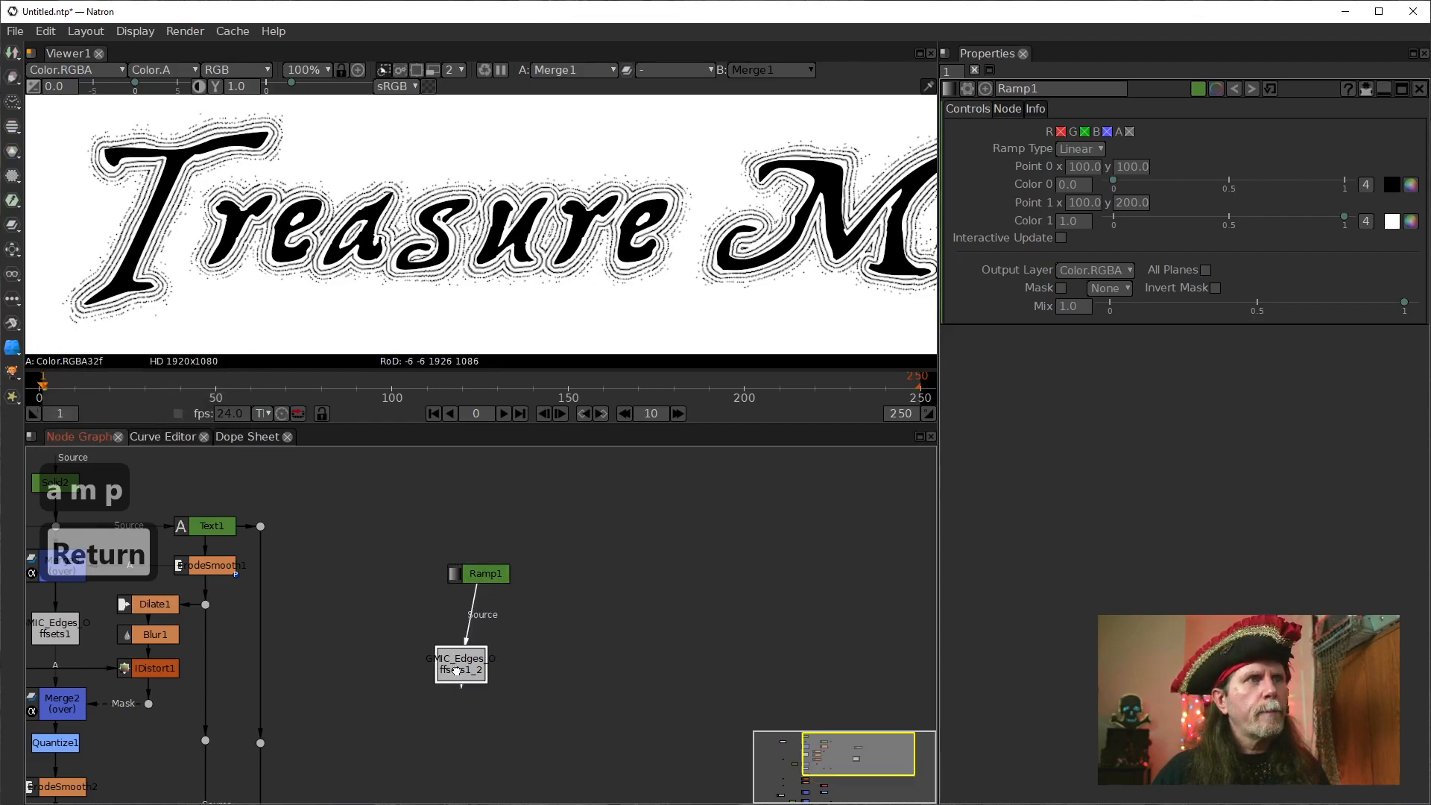
Show Ramp1 in the viewer, set its Point 1 y to 101, and inspect the black-to-white edge up close.
key("1")
left_click(481, 574)
key("1")
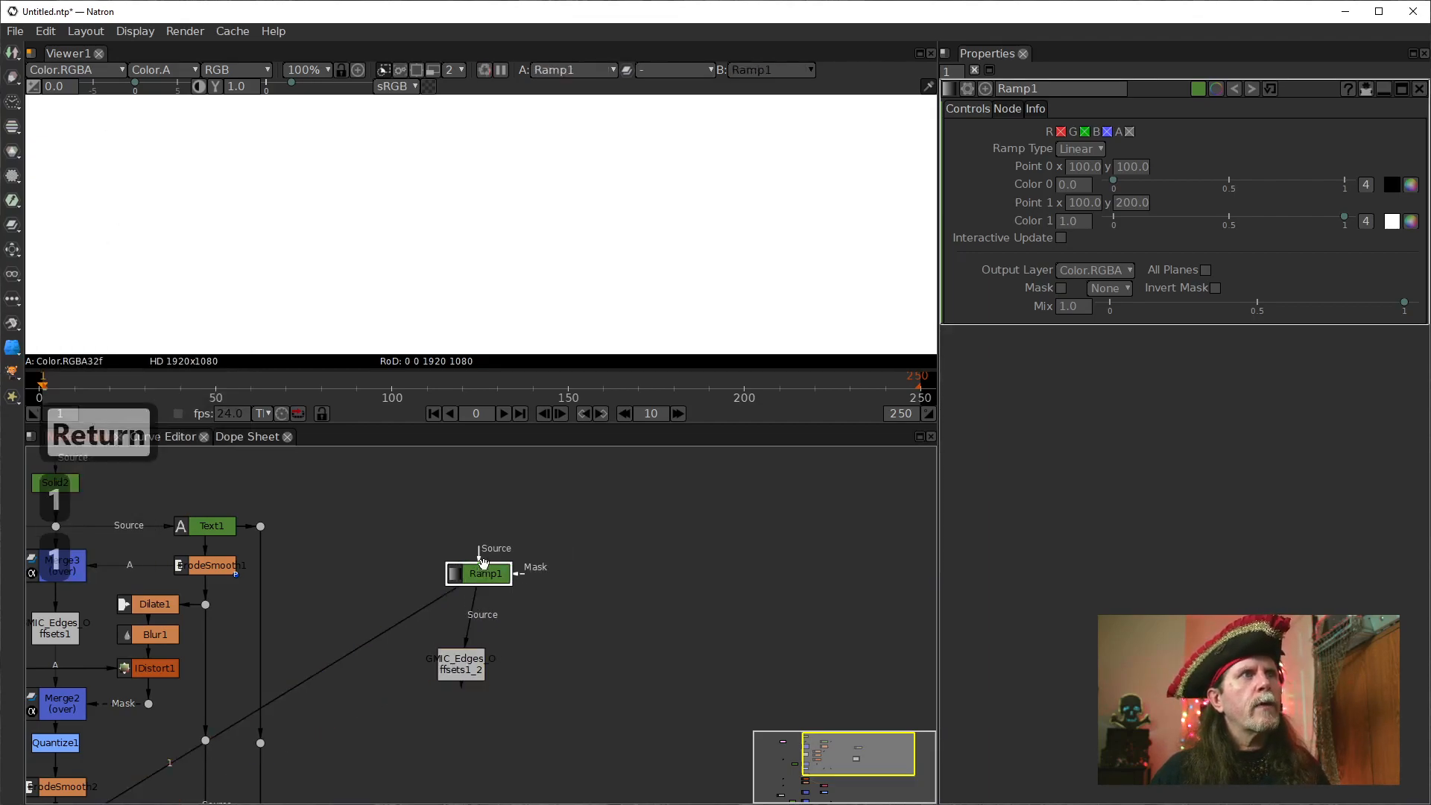
scroll(522, 267, "down", 5)
scroll(524, 270, "down", 2)
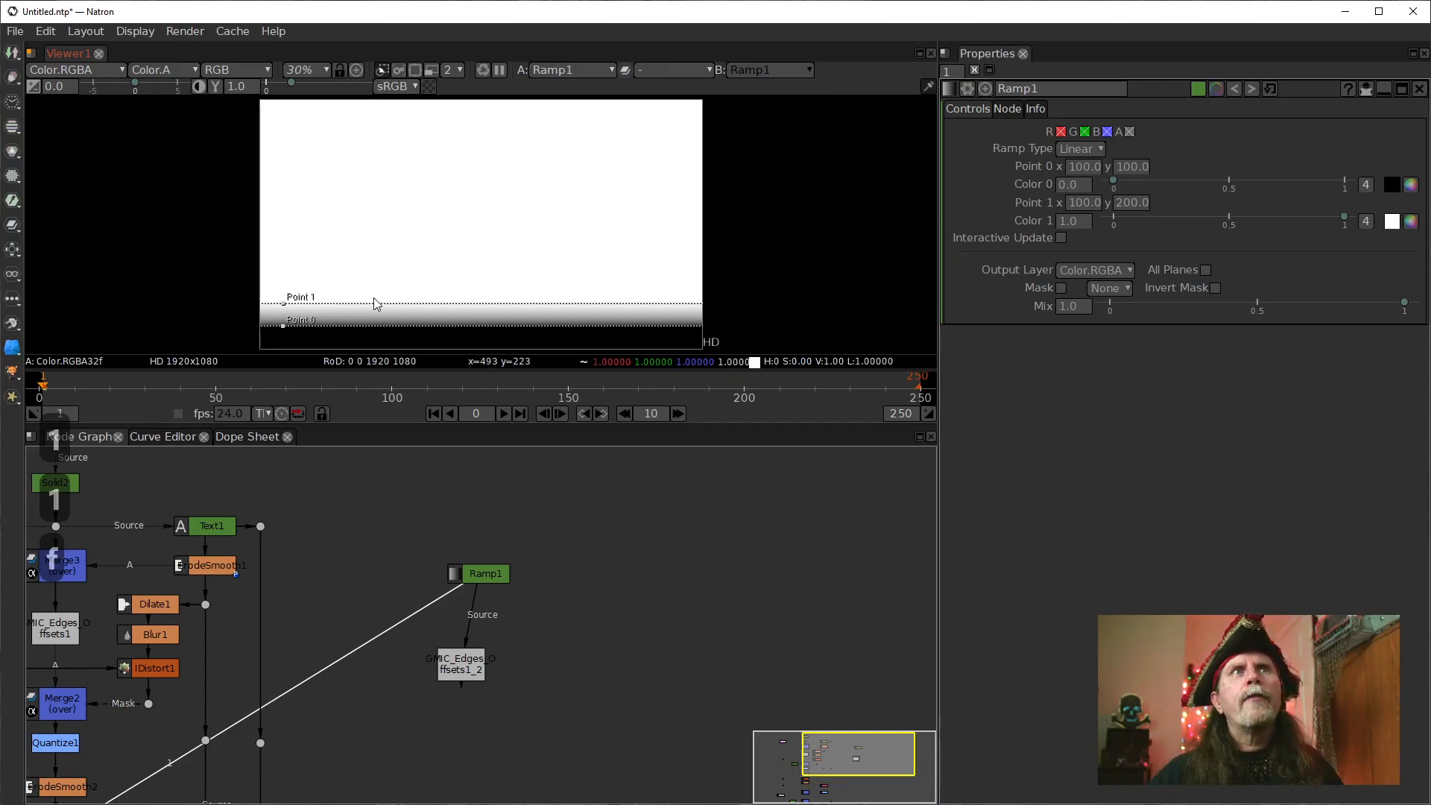
left_click(1133, 167)
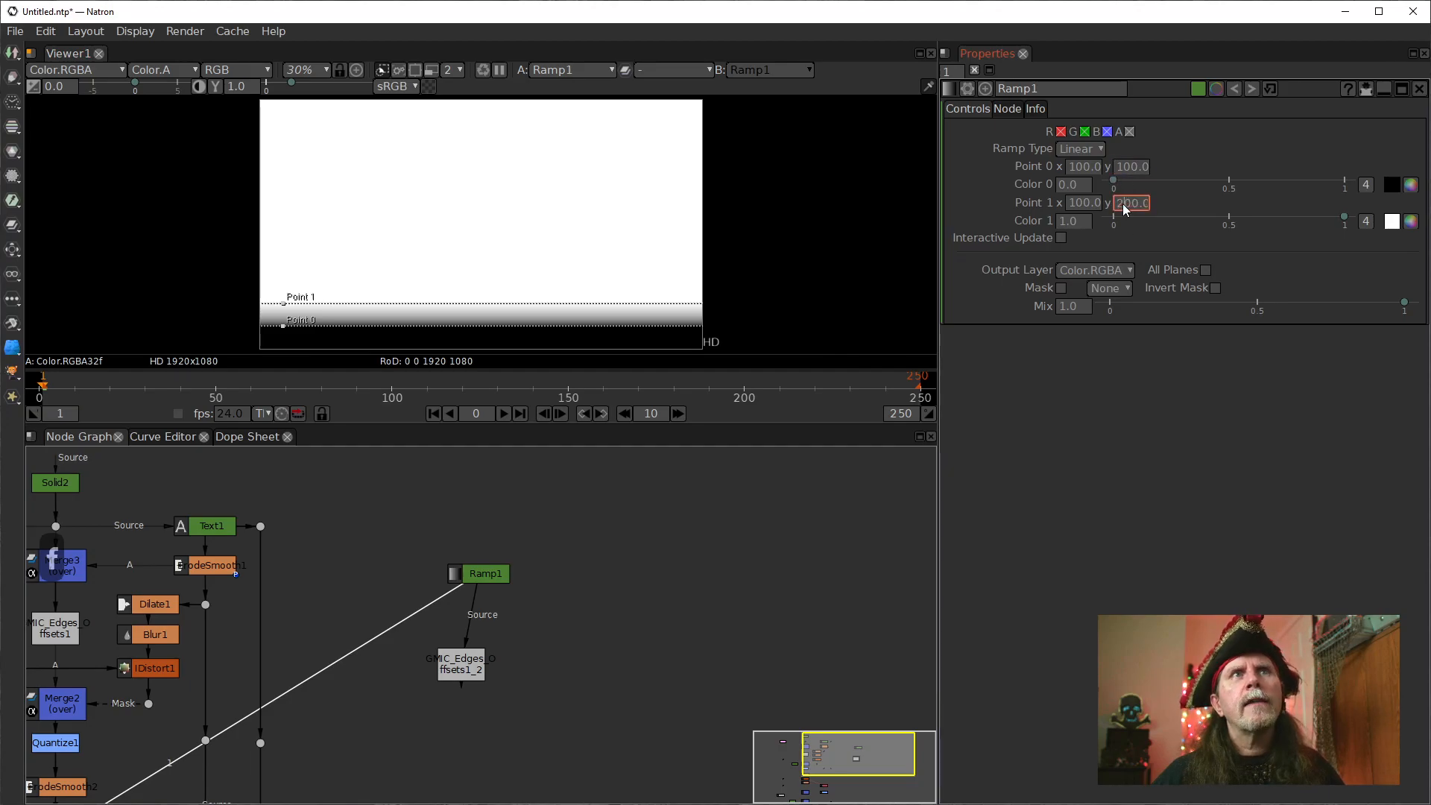
left_click_drag(1140, 208, 1117, 209)
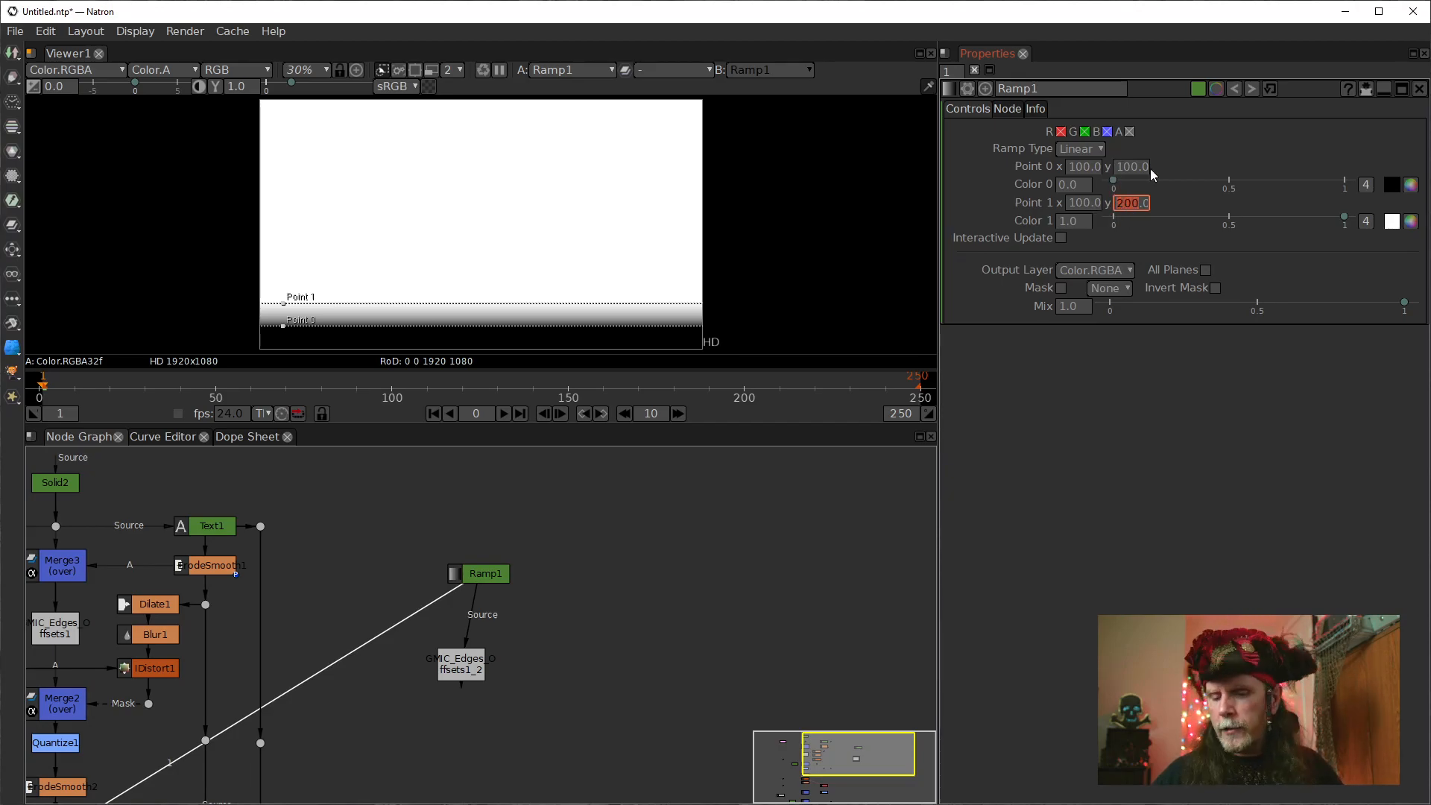
type("101")
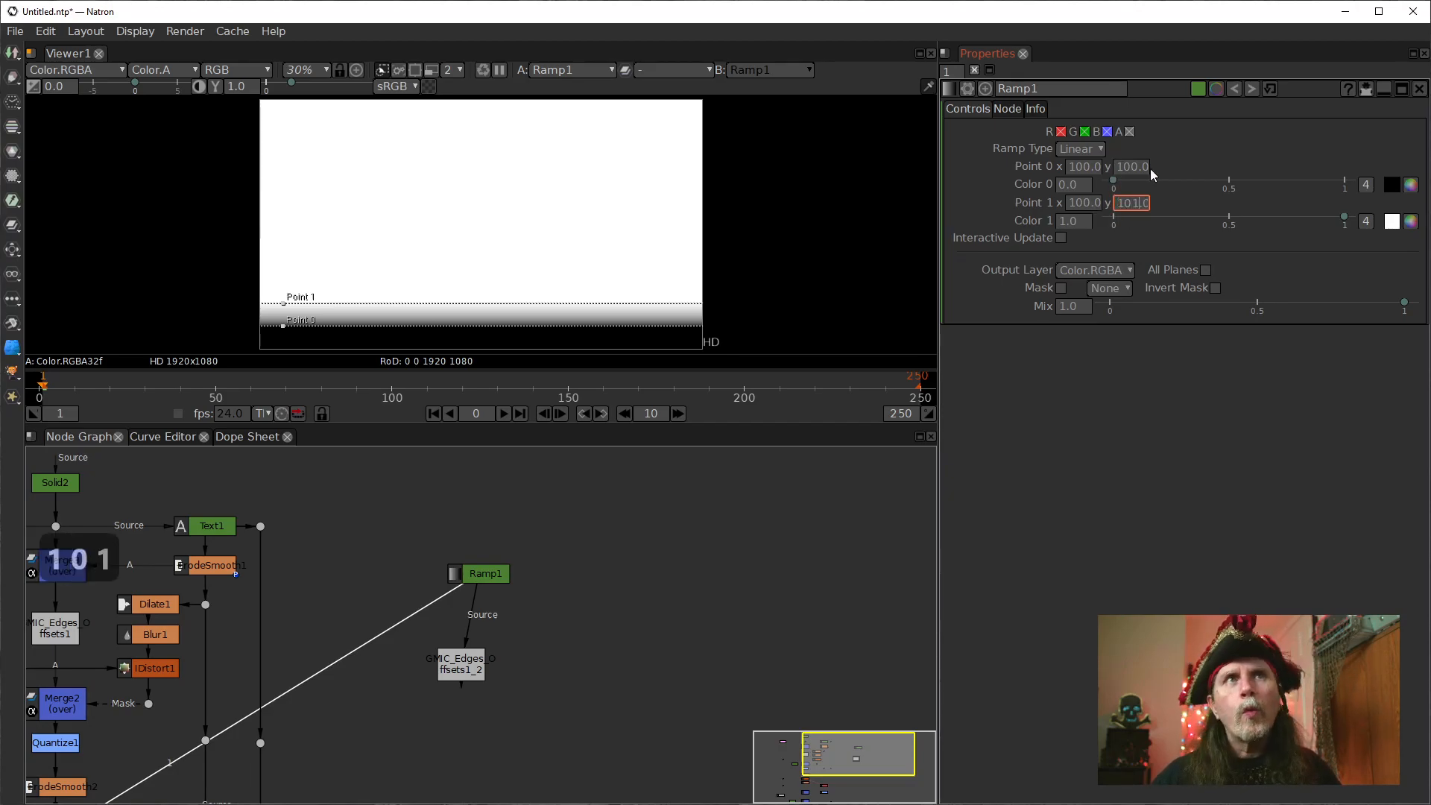
key("Return")
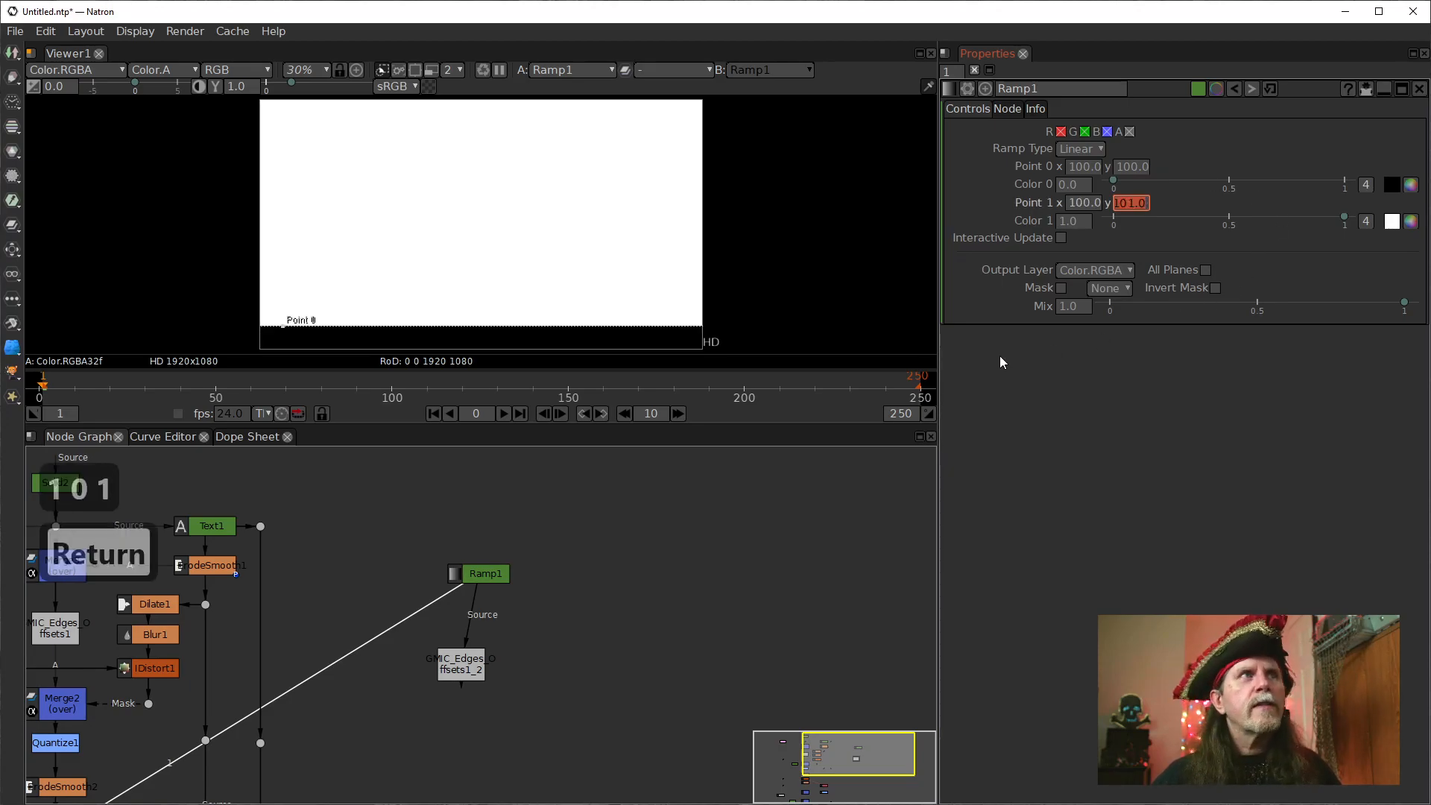
scroll(360, 328, "up", 15)
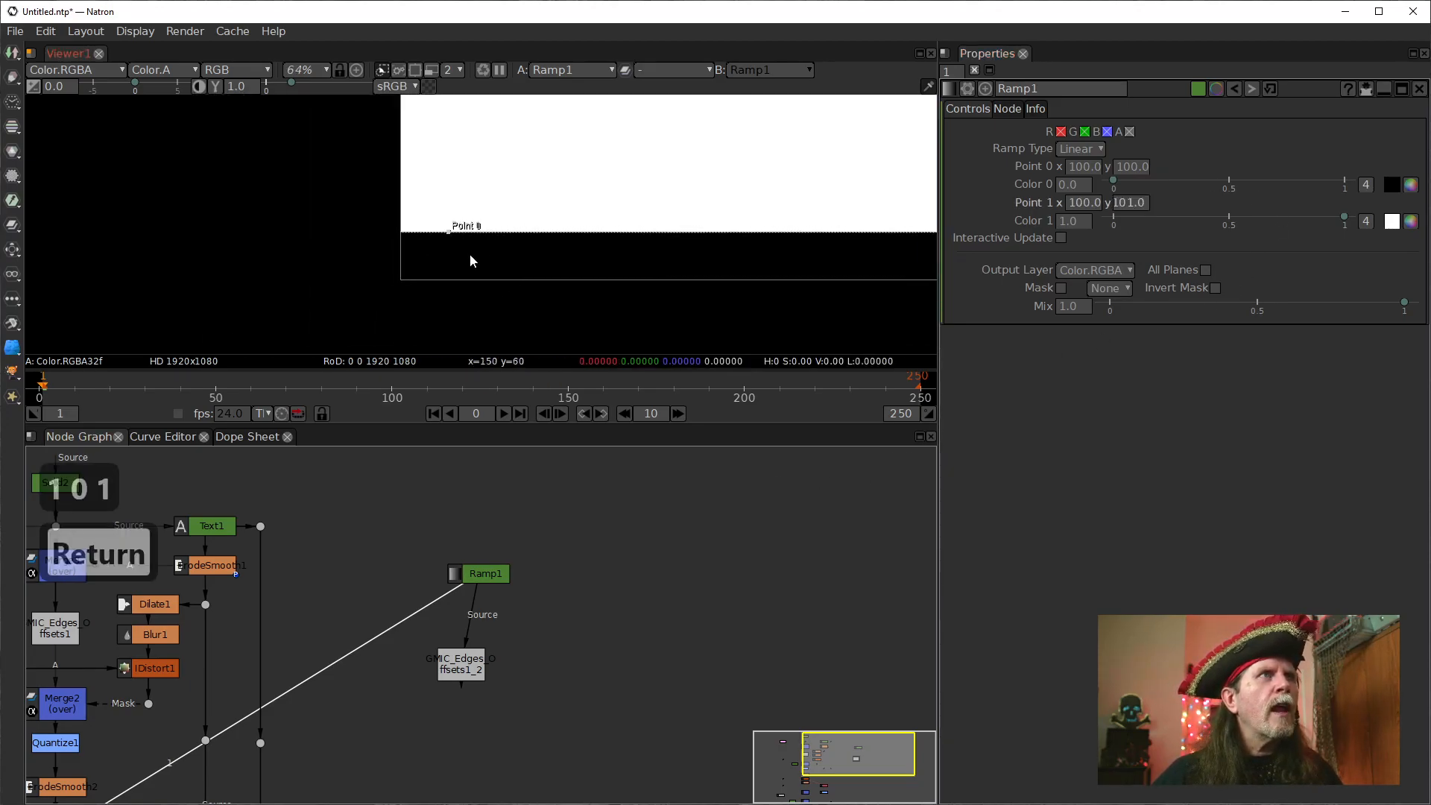
scroll(427, 235, "up", 7)
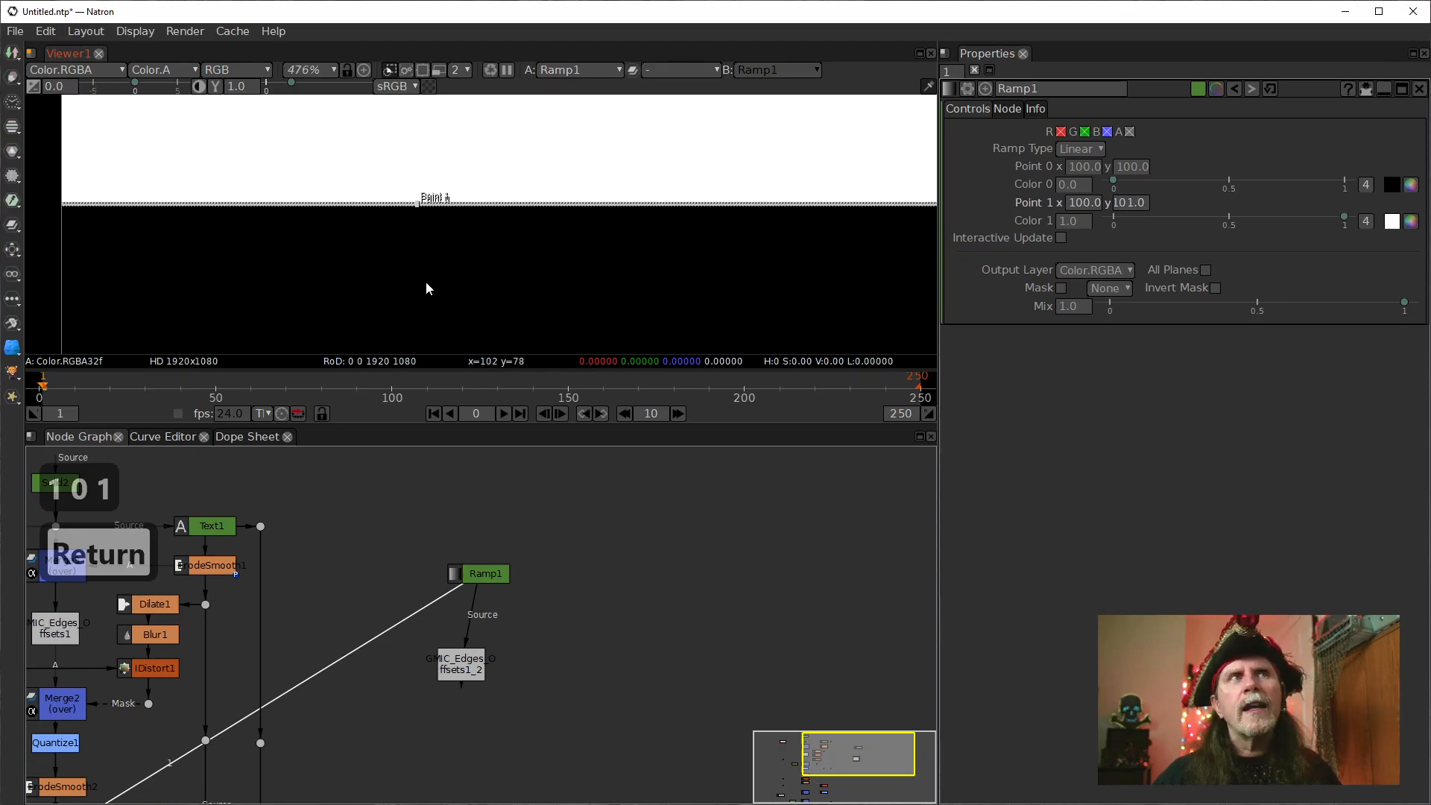
left_click_drag(396, 252, 390, 270)
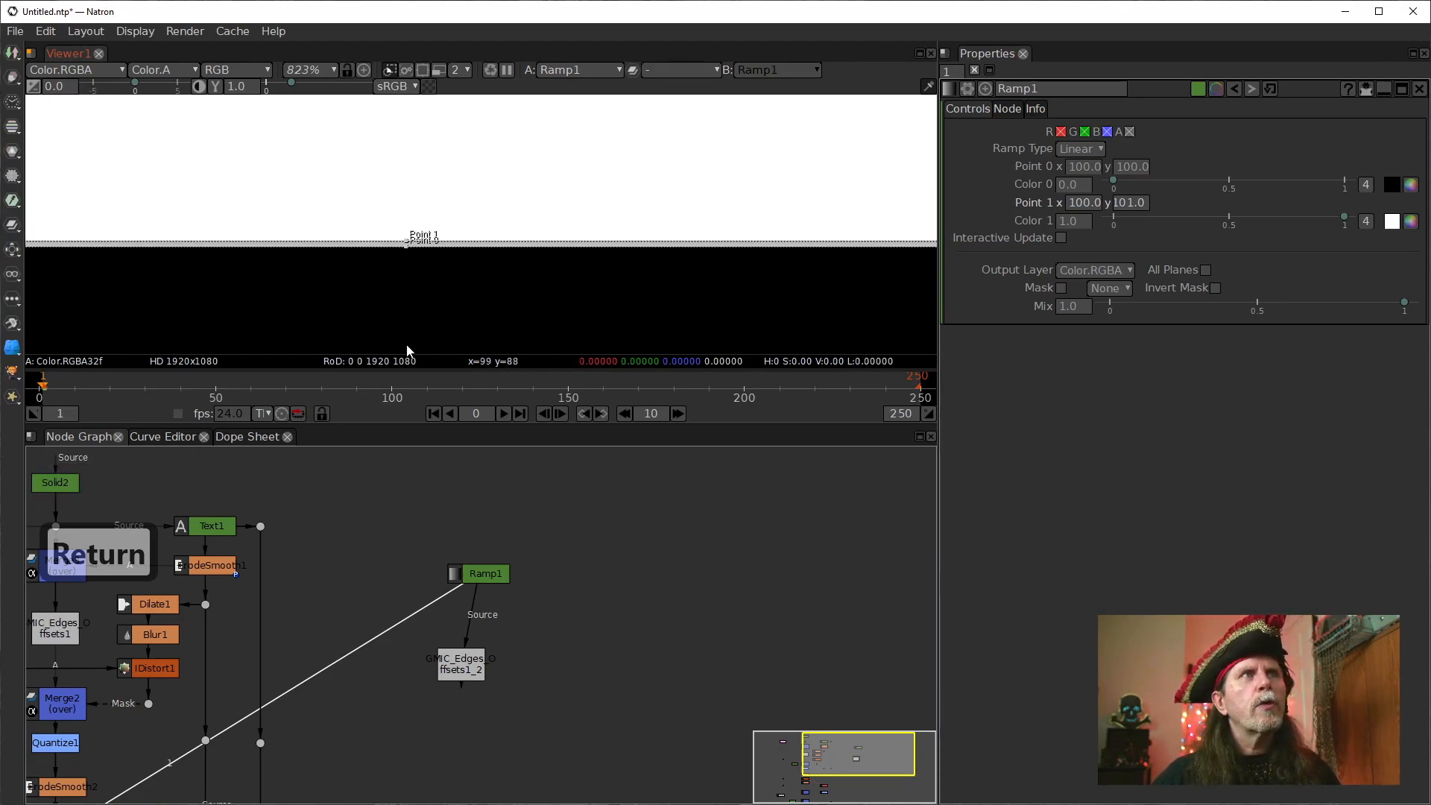
Align Ramp1 directly above the duplicated edge offsets node and view that node's output fitted and at 100%.
left_click_drag(475, 576, 459, 572)
left_click(461, 663)
key("1")
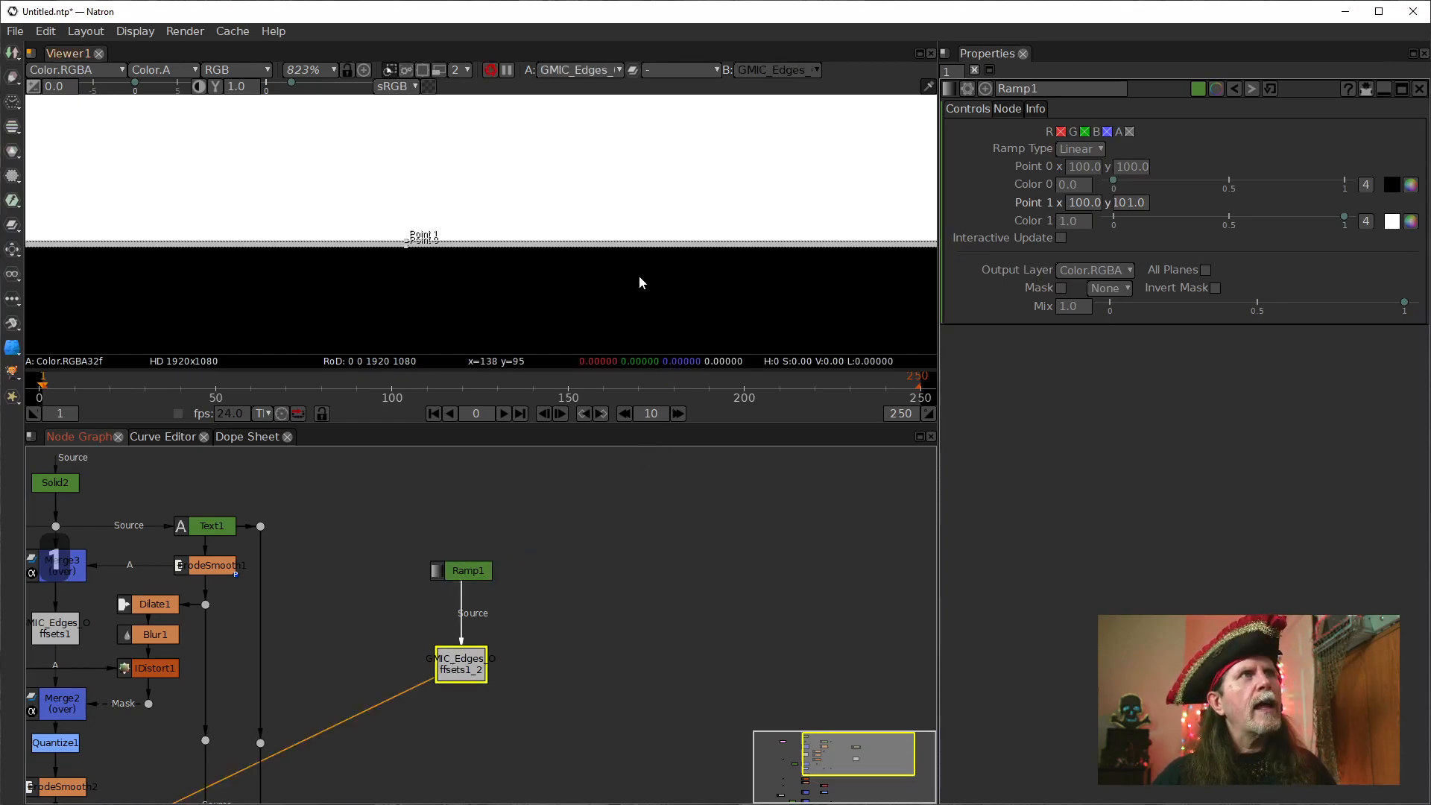
left_click(552, 264)
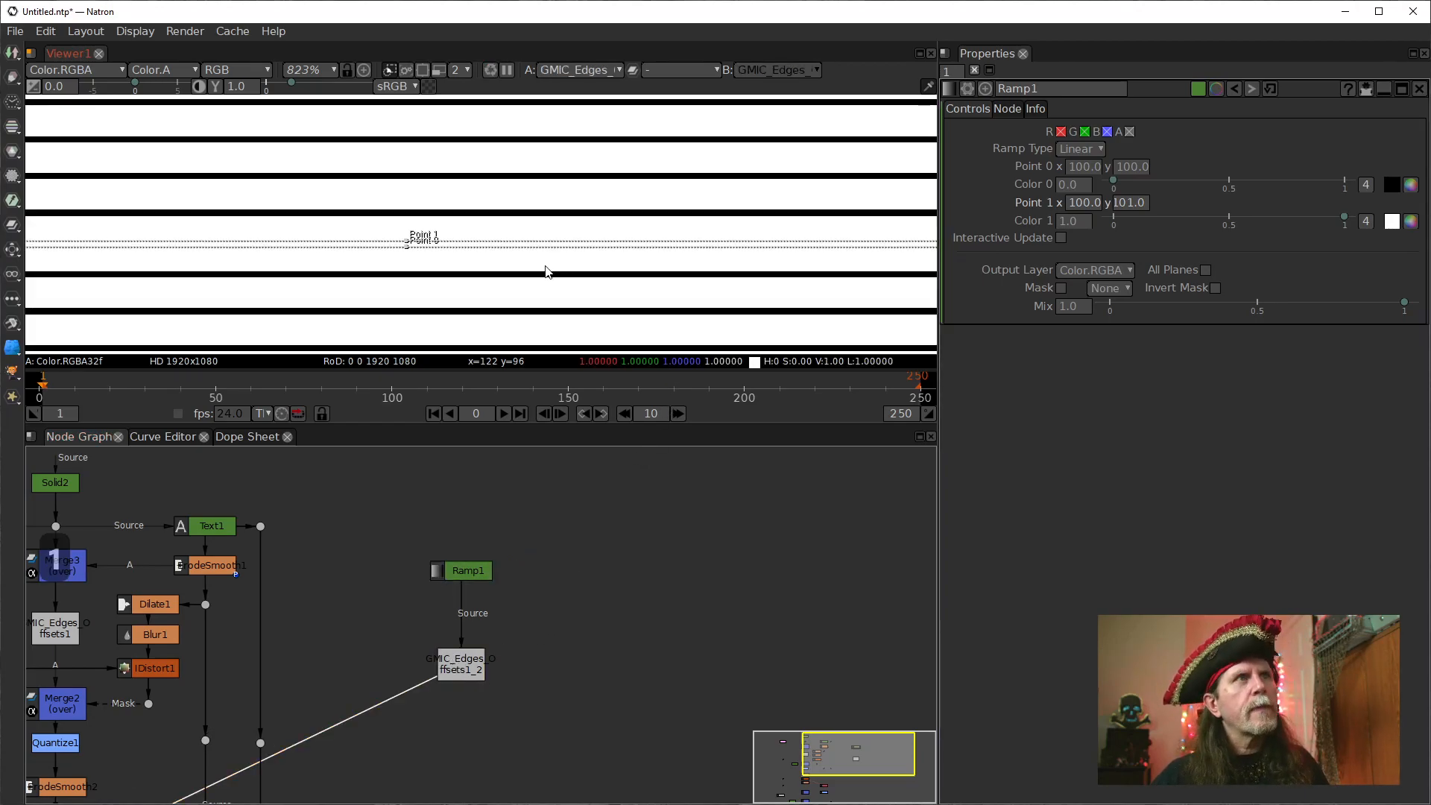
key("f")
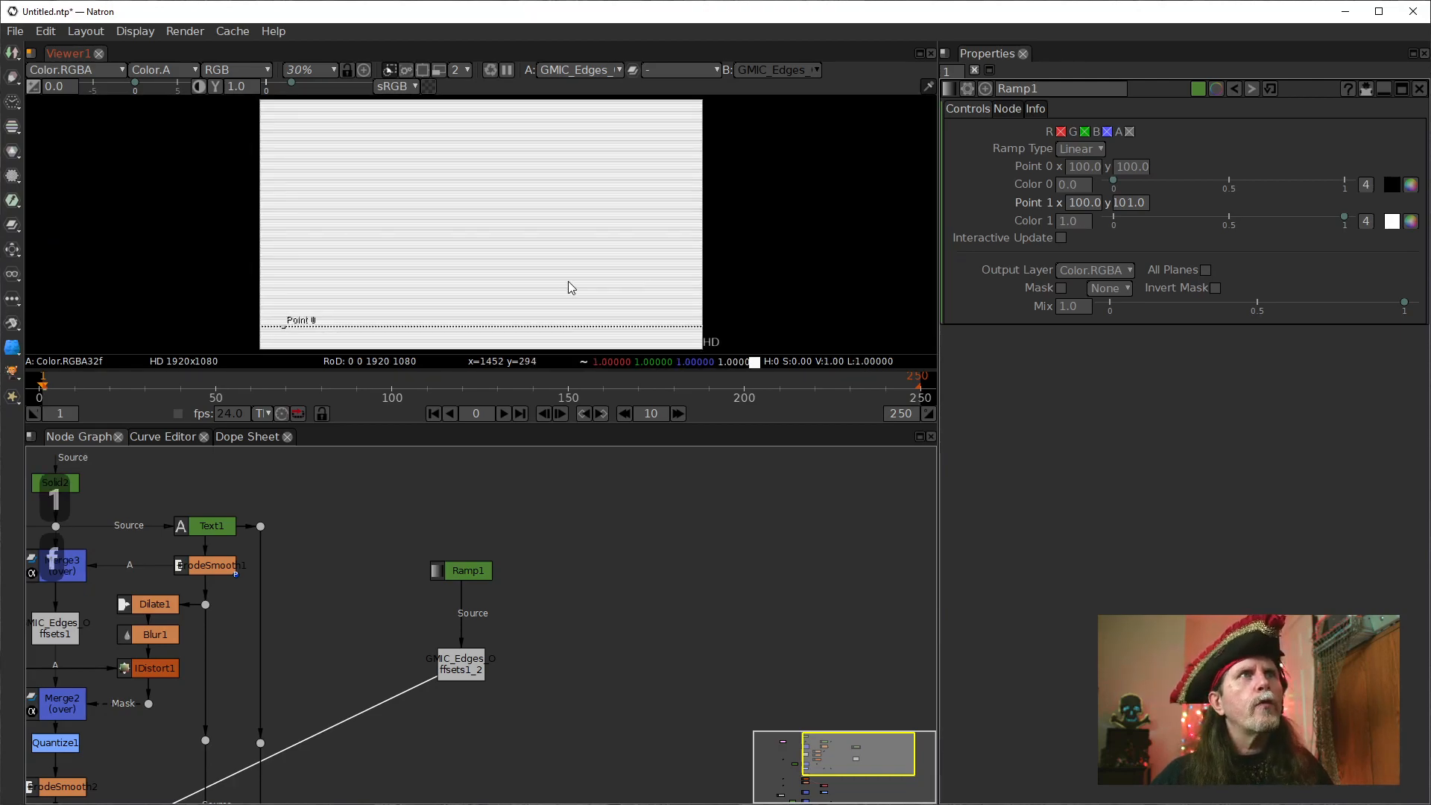
key("ctrl+1")
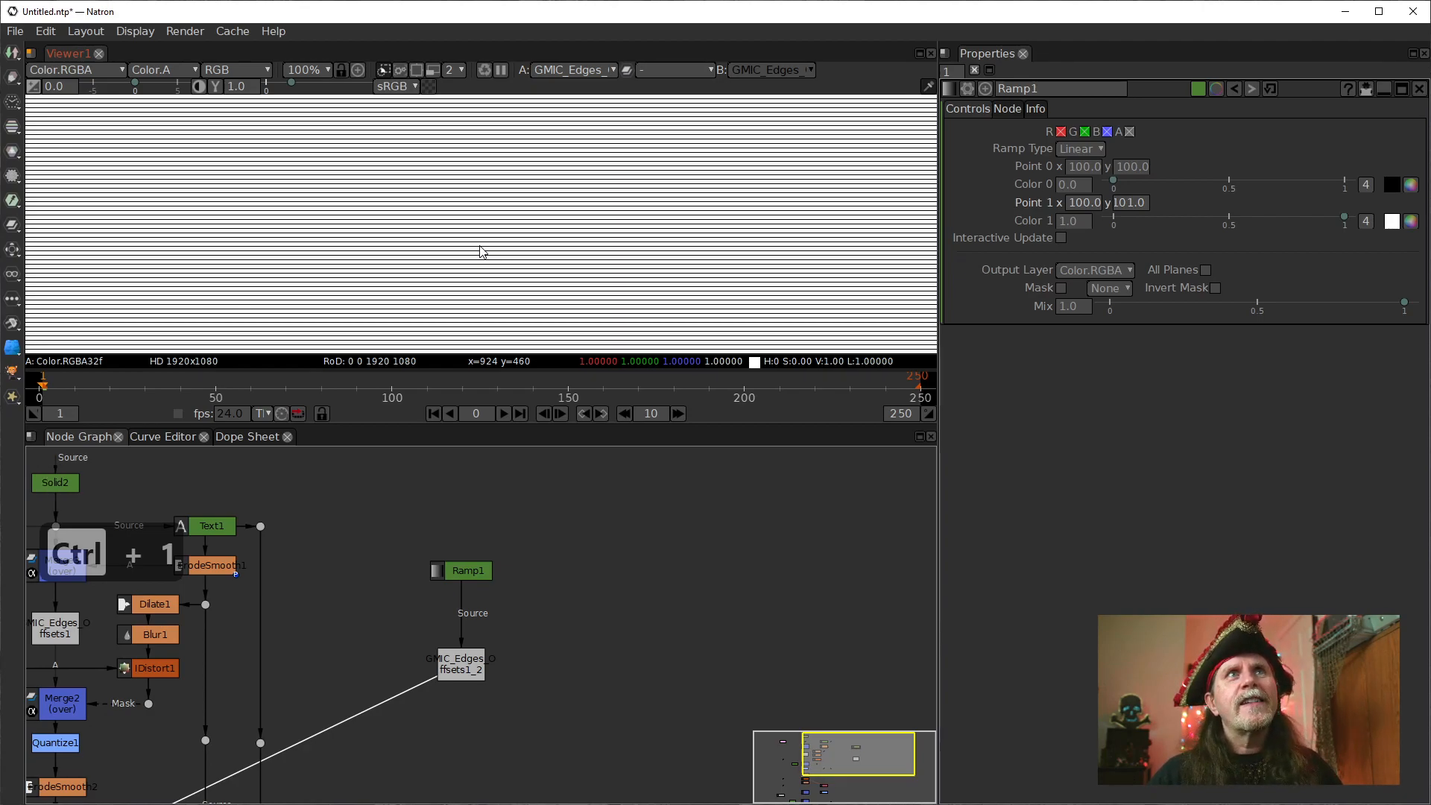
Move the duplicated edge offsets node closer to Ramp1 and set its Scale to 4.
left_click_drag(464, 675, 464, 651)
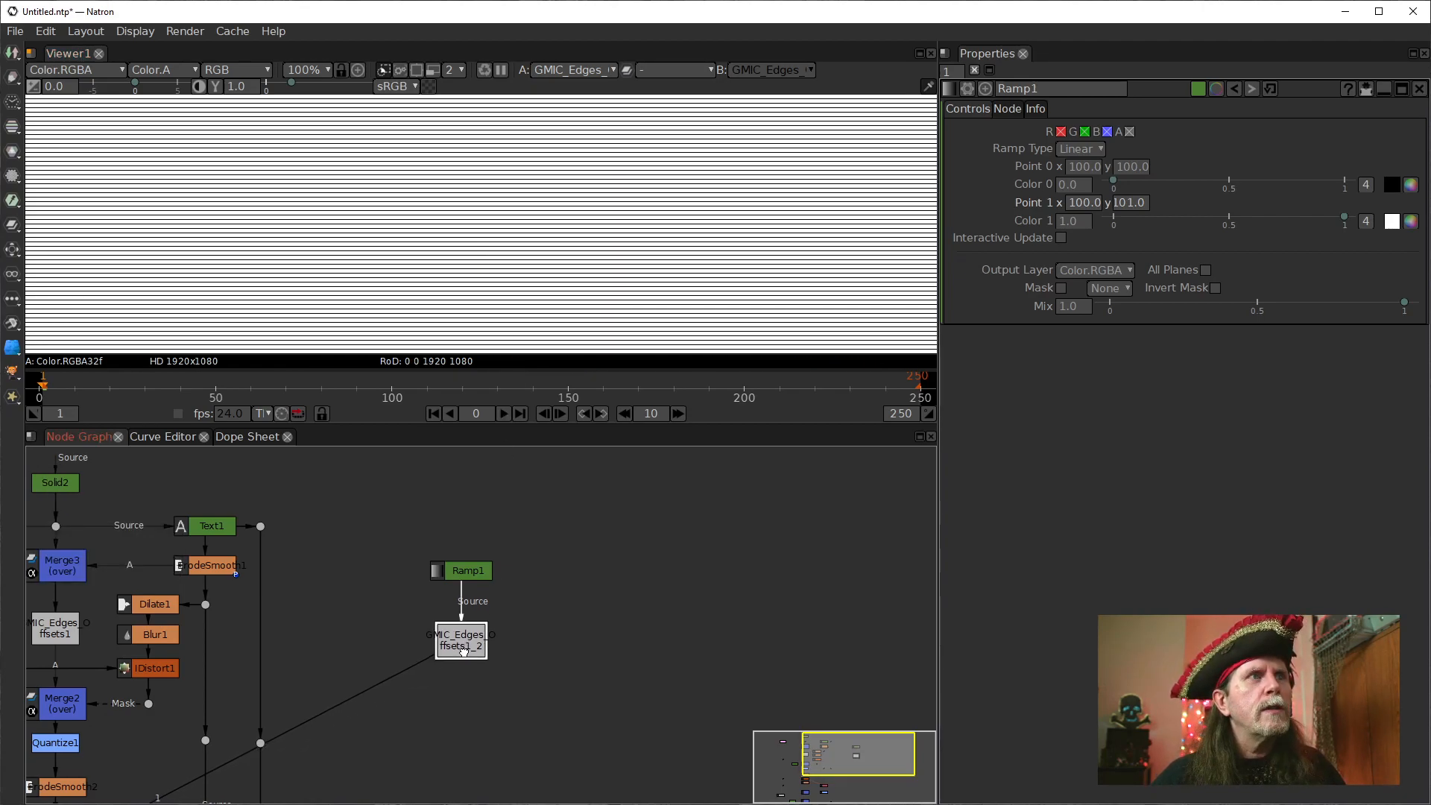
double_click(463, 650)
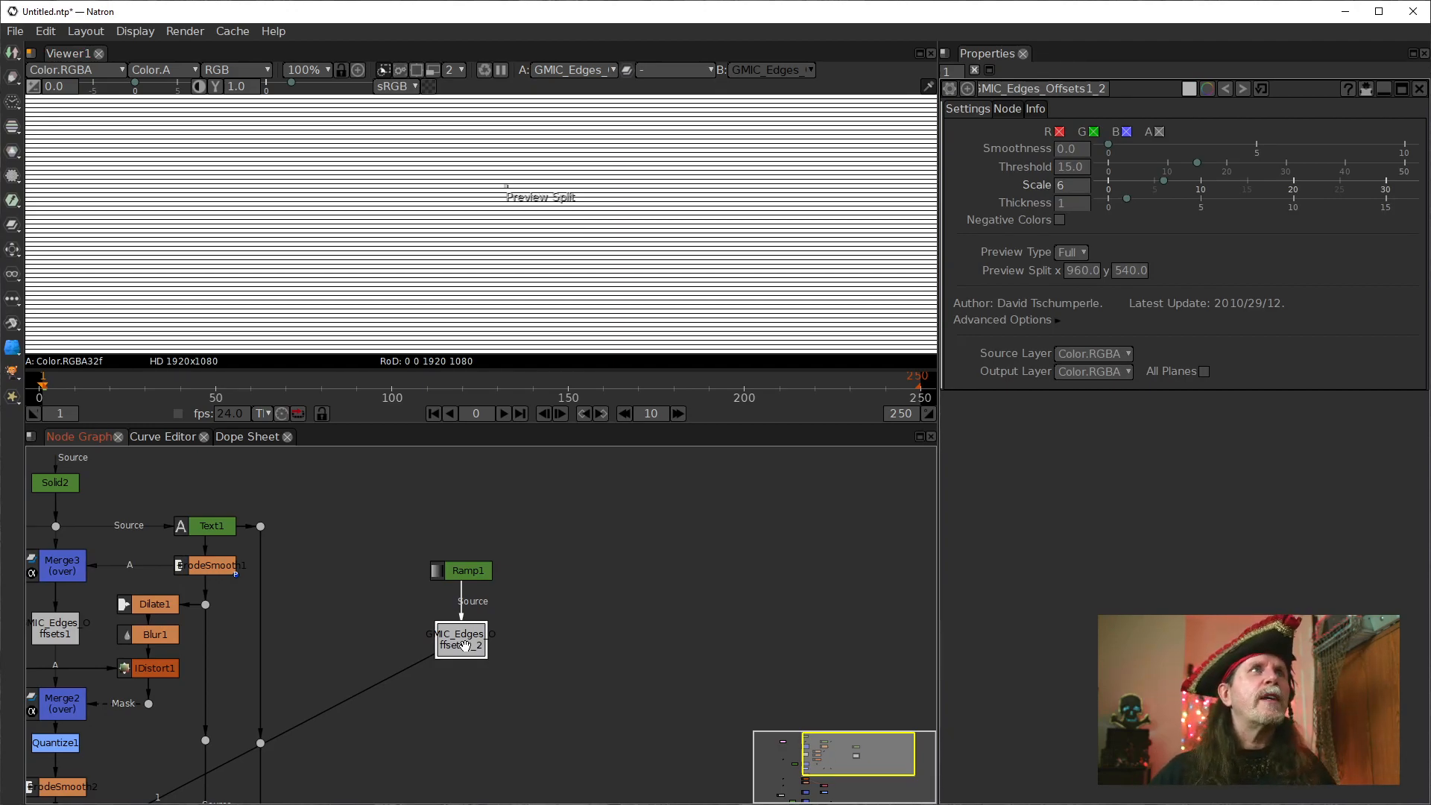
left_click(1060, 186)
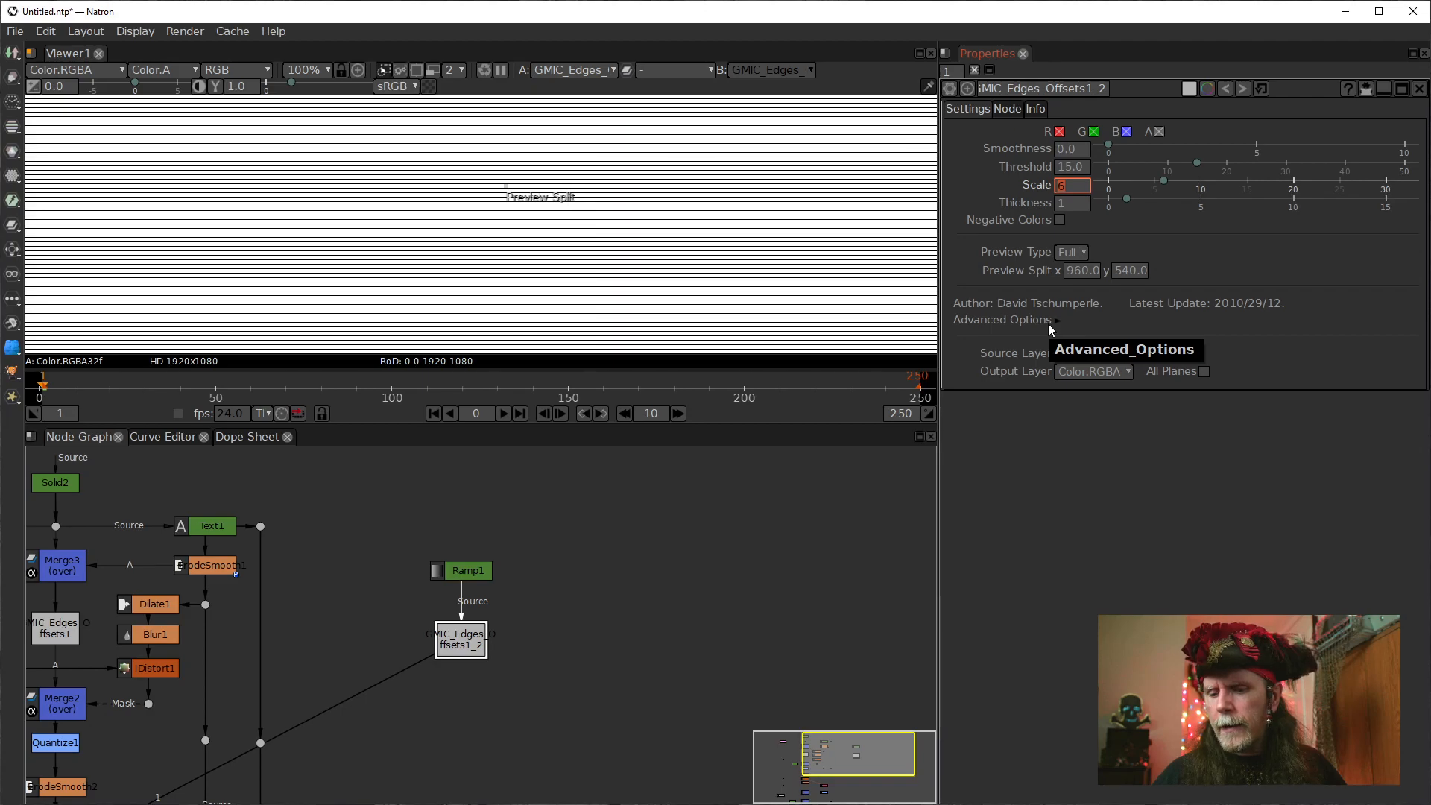
type("4")
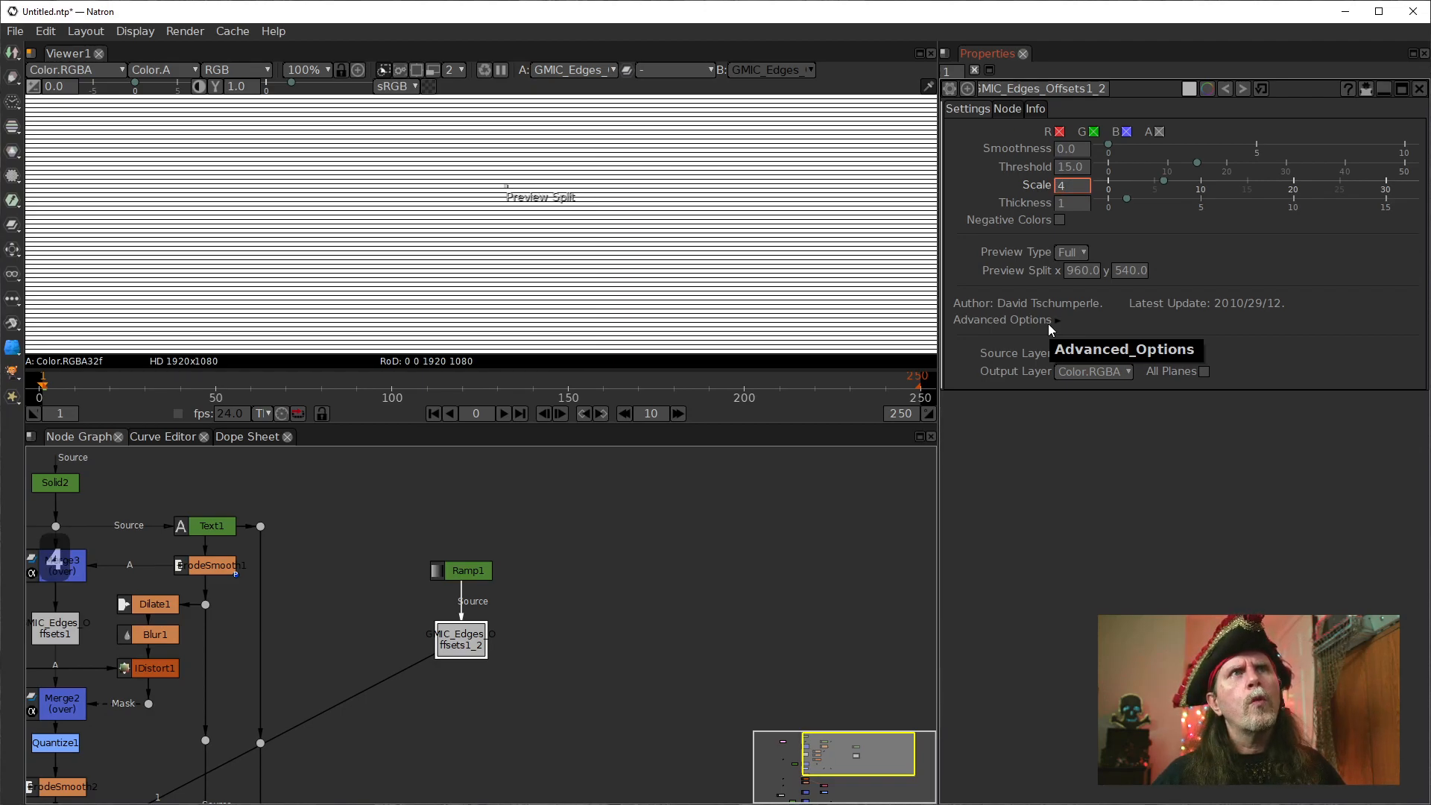
key("Return")
scroll(504, 319, "up", 3)
scroll(504, 319, "up", 4)
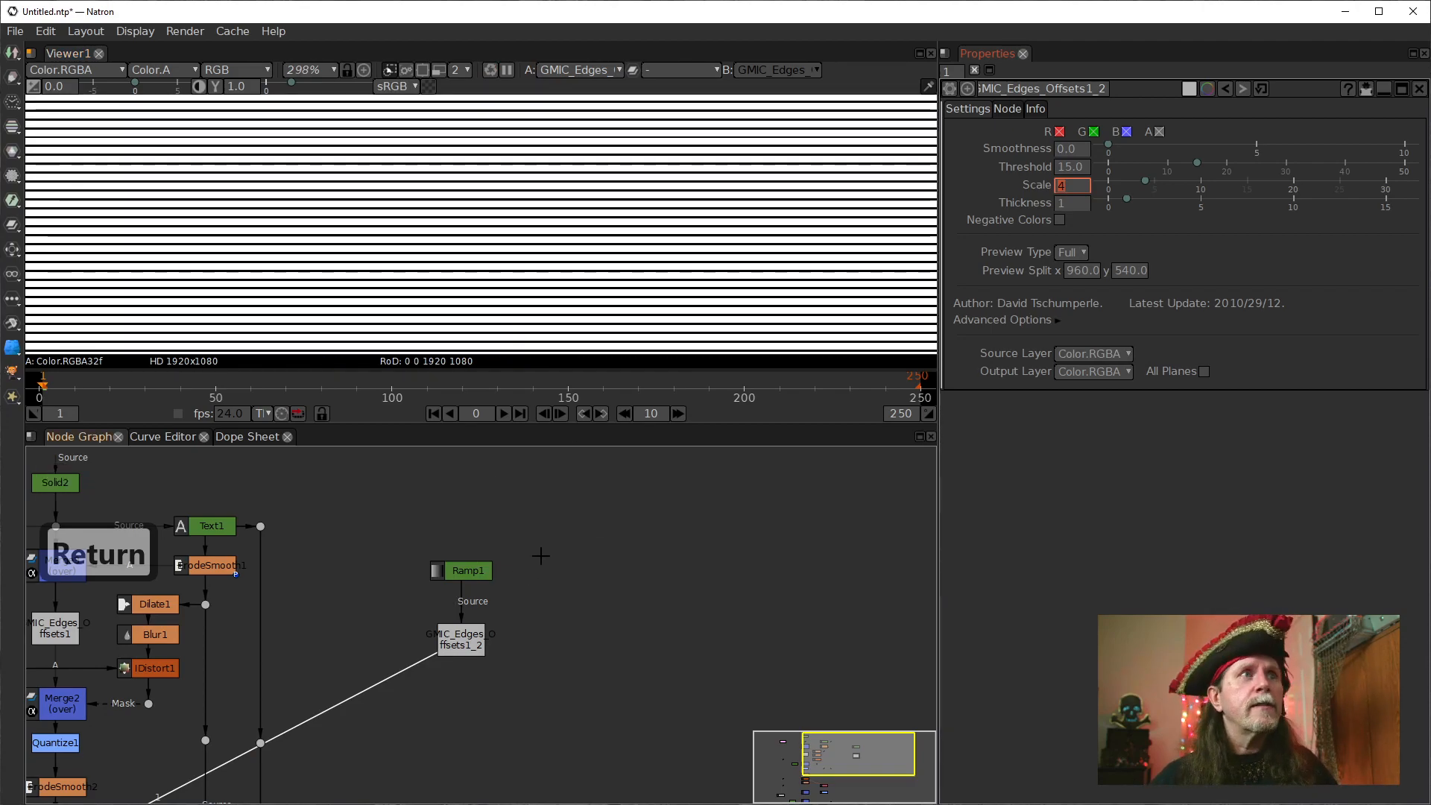
Duplicate Ramp1 together with its edge offsets node, place the copied pair beside the originals, and open the copies' properties.
left_click(465, 642)
left_click_drag(565, 699, 377, 520)
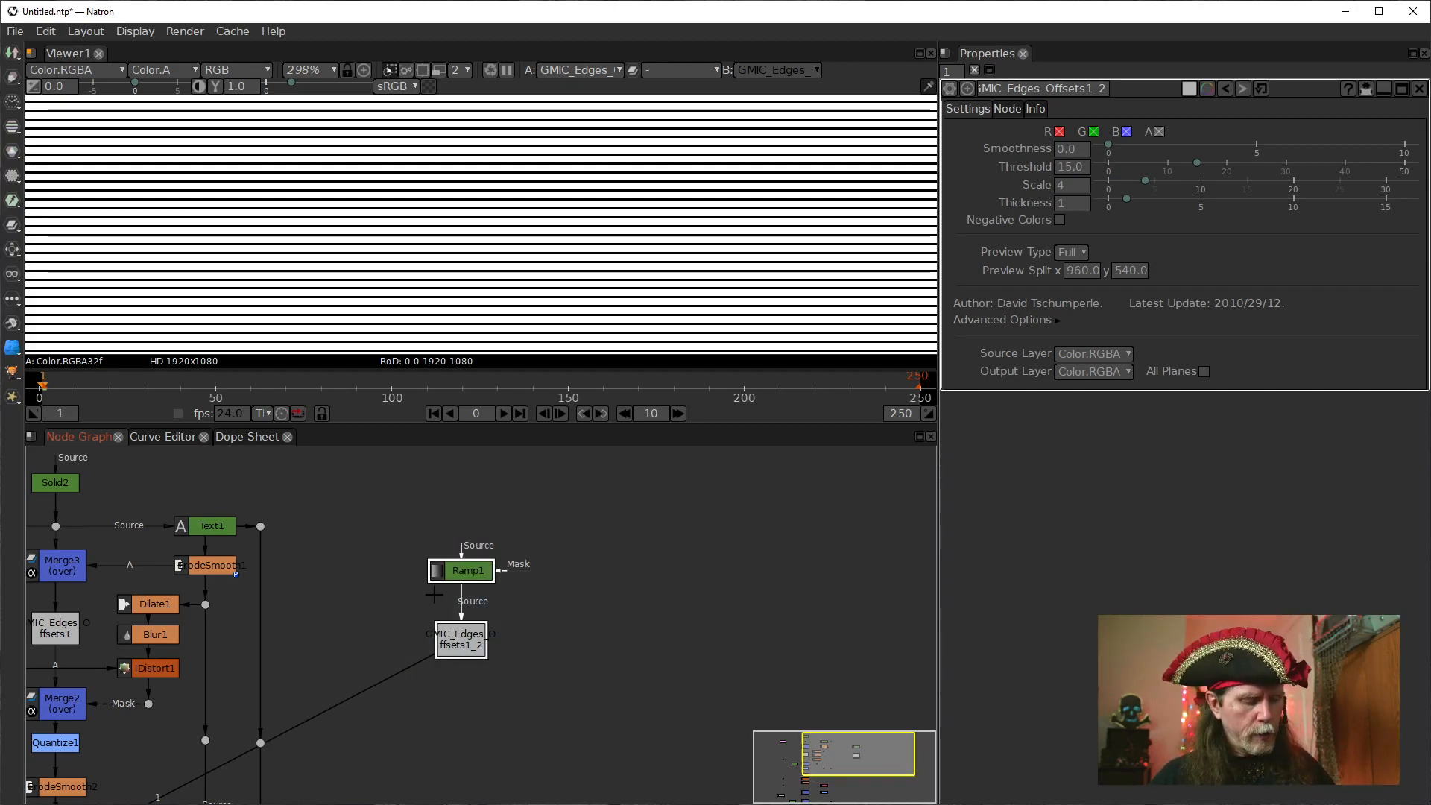
key("alt+c")
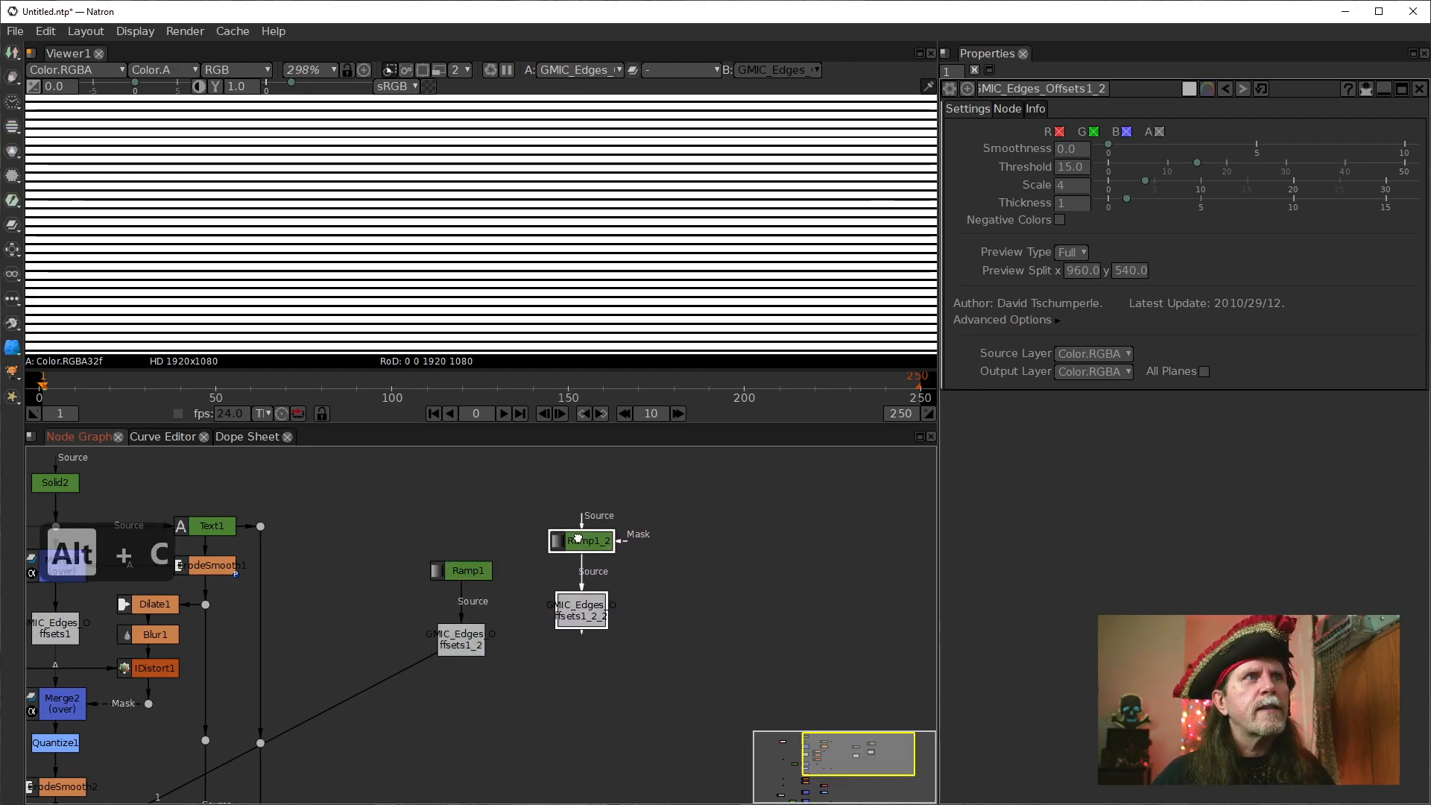
left_click(578, 564)
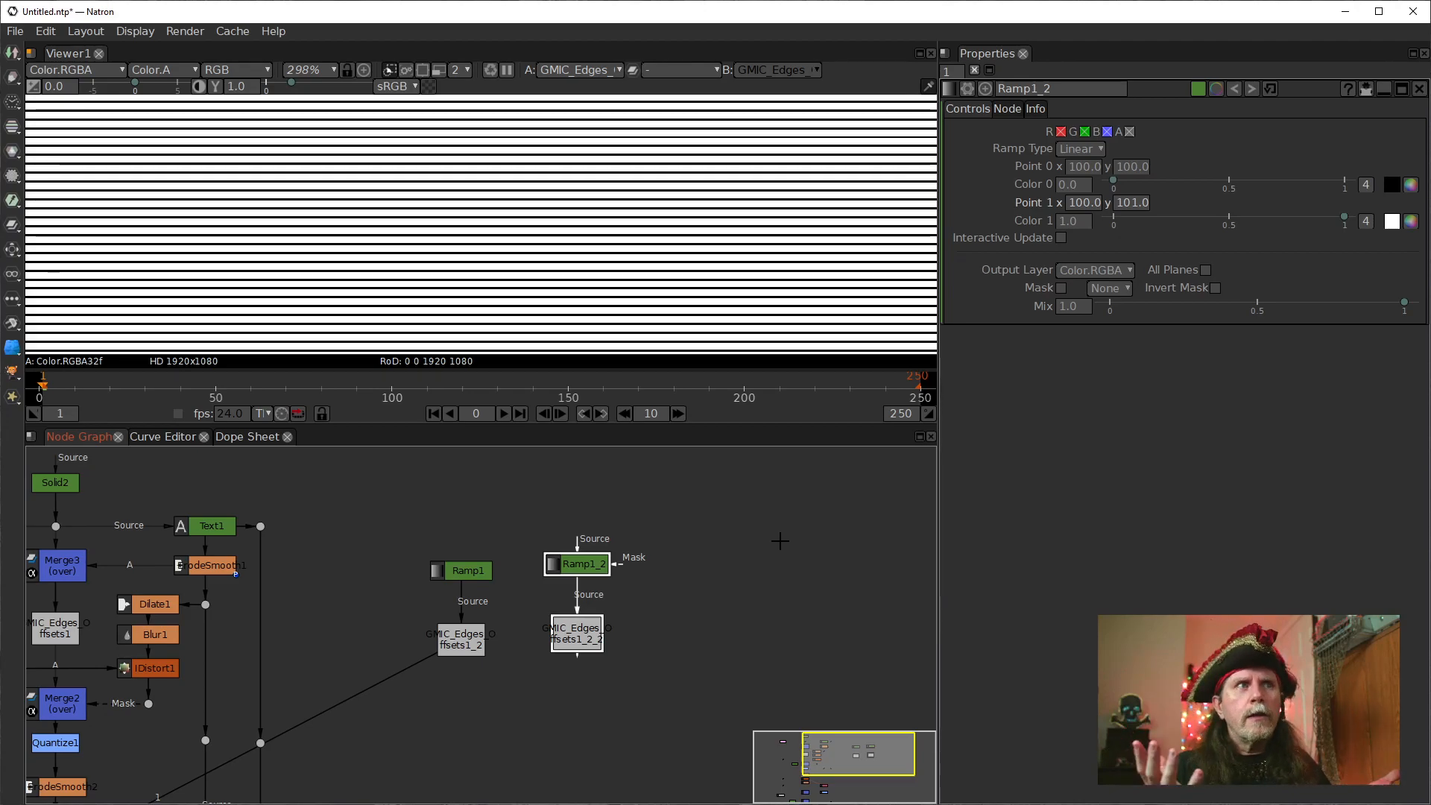
left_click(559, 632)
key("1")
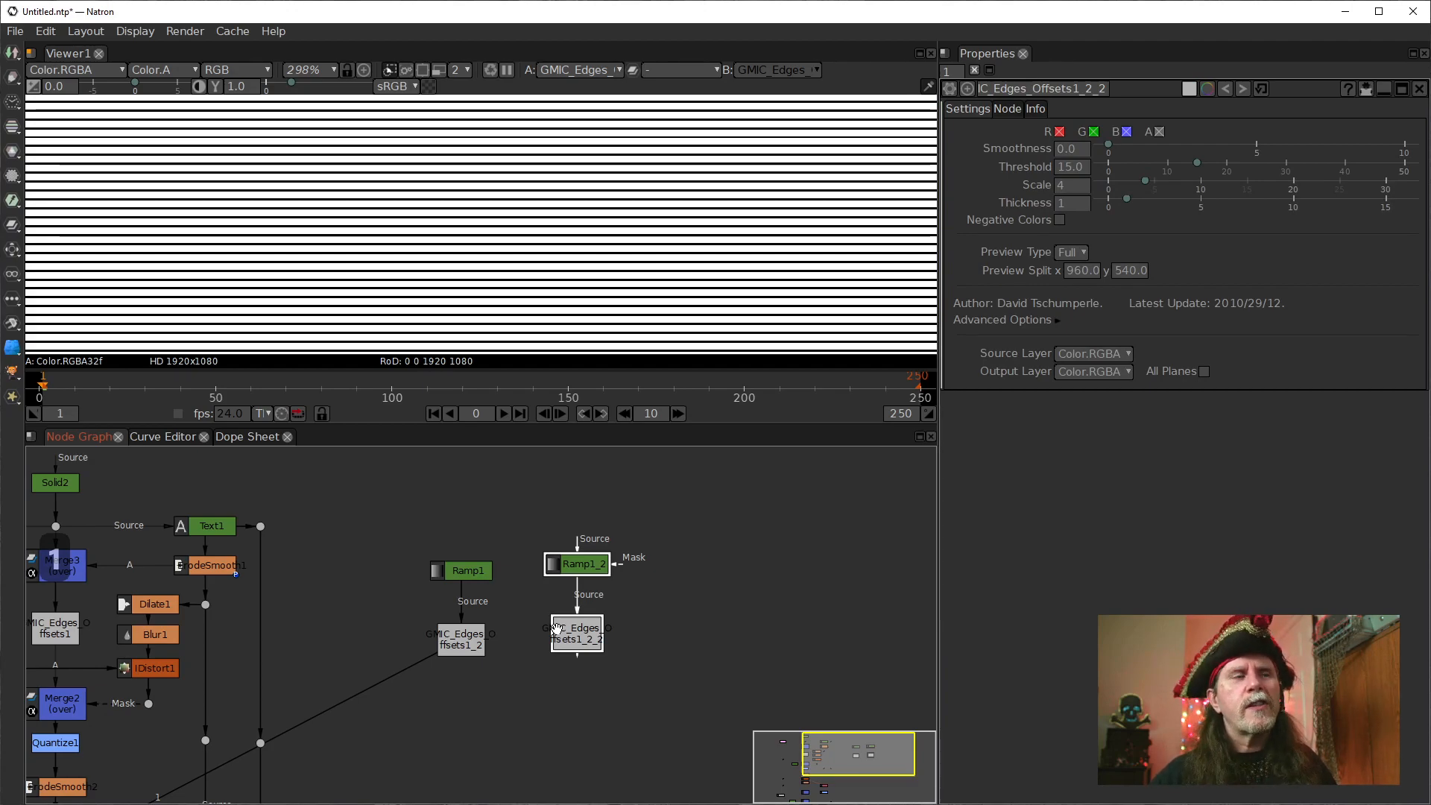
Show the copied edge offsets node's output in the viewer and inspect its lines.
left_click(634, 646)
left_click(576, 630)
key("1")
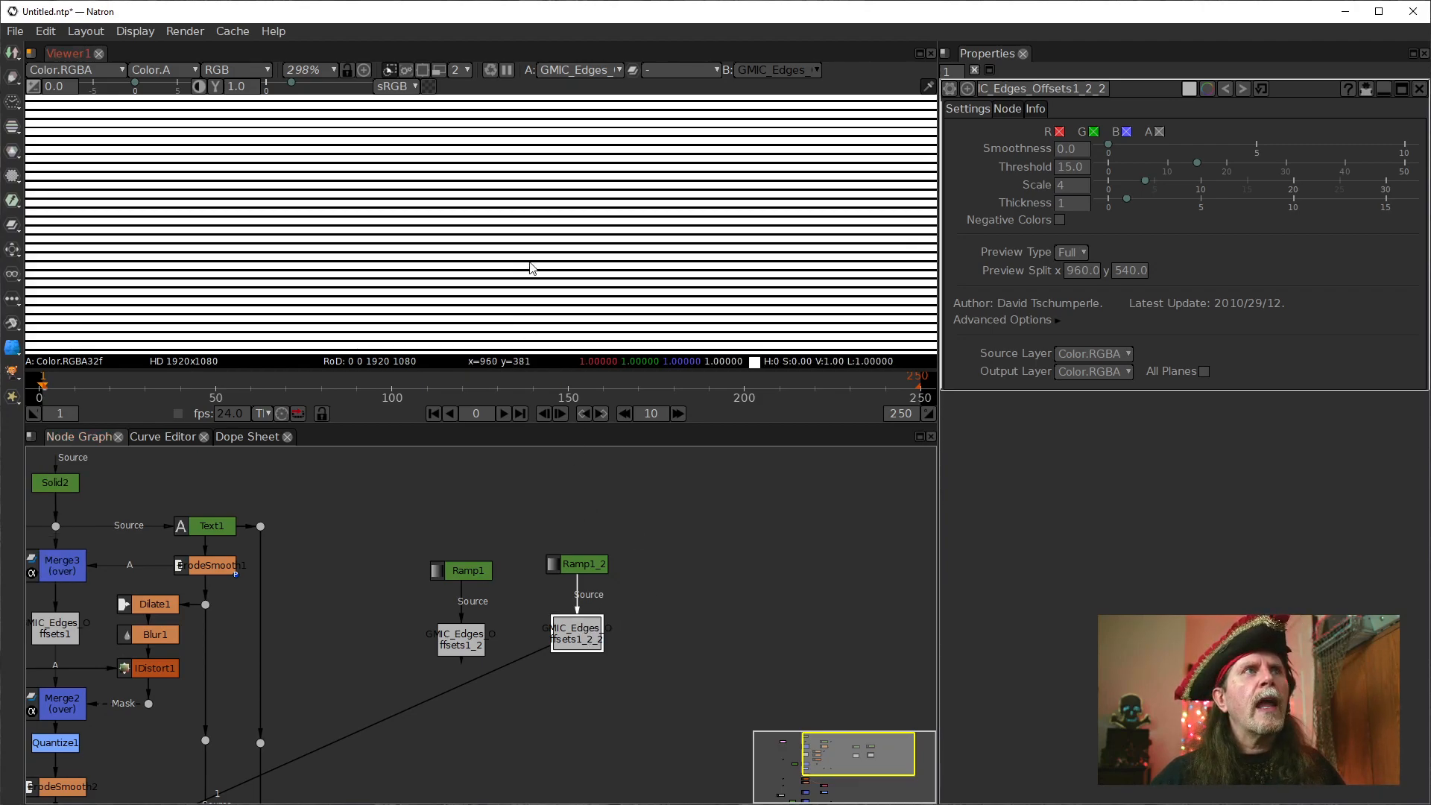
scroll(578, 246, "down", 6)
scroll(574, 180, "up", 7)
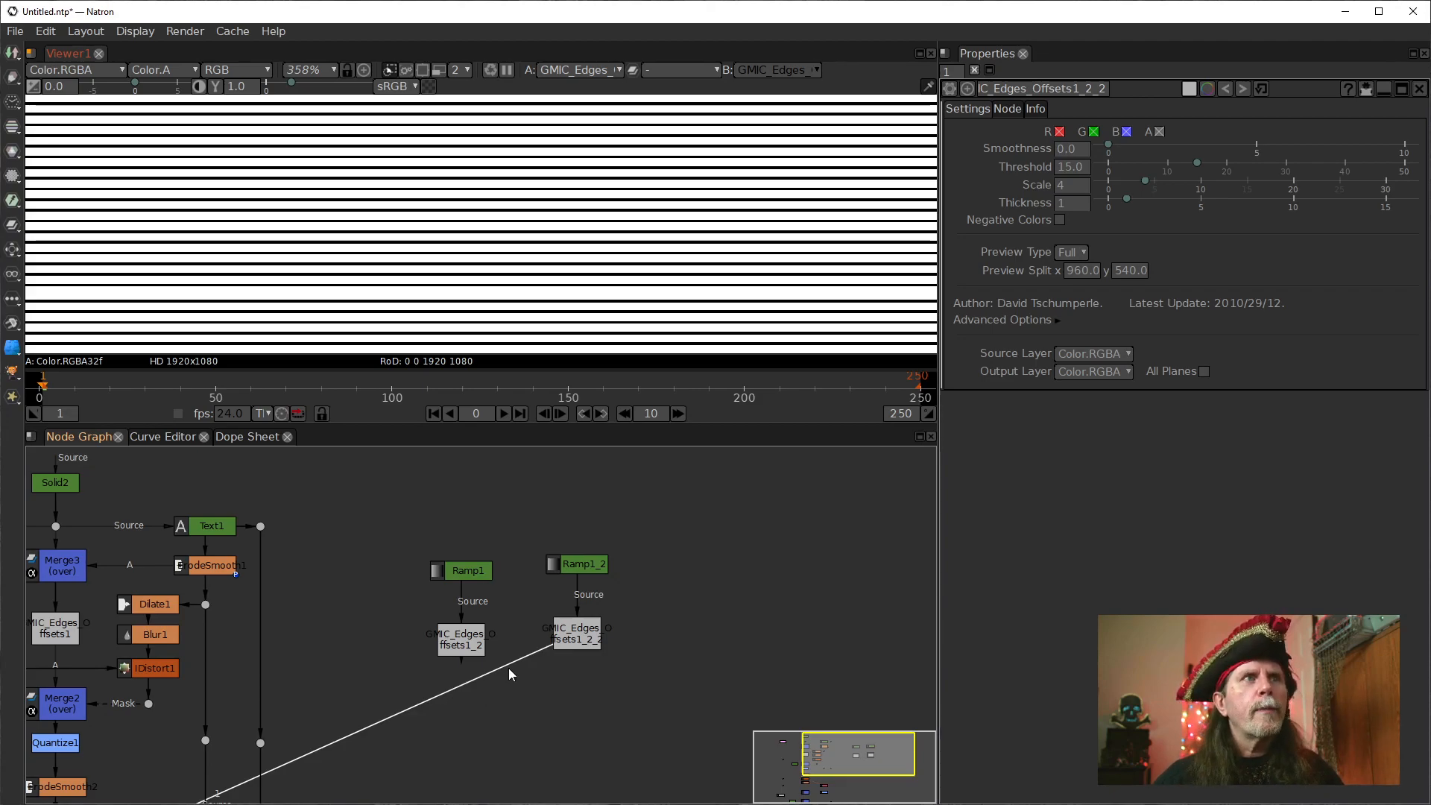
Add a Merge node below the two edge offsets nodes, with the original as input A and the copy as input B.
key("m")
left_click_drag(588, 679, 456, 643)
left_click_drag(493, 722, 492, 722)
left_click(1048, 166)
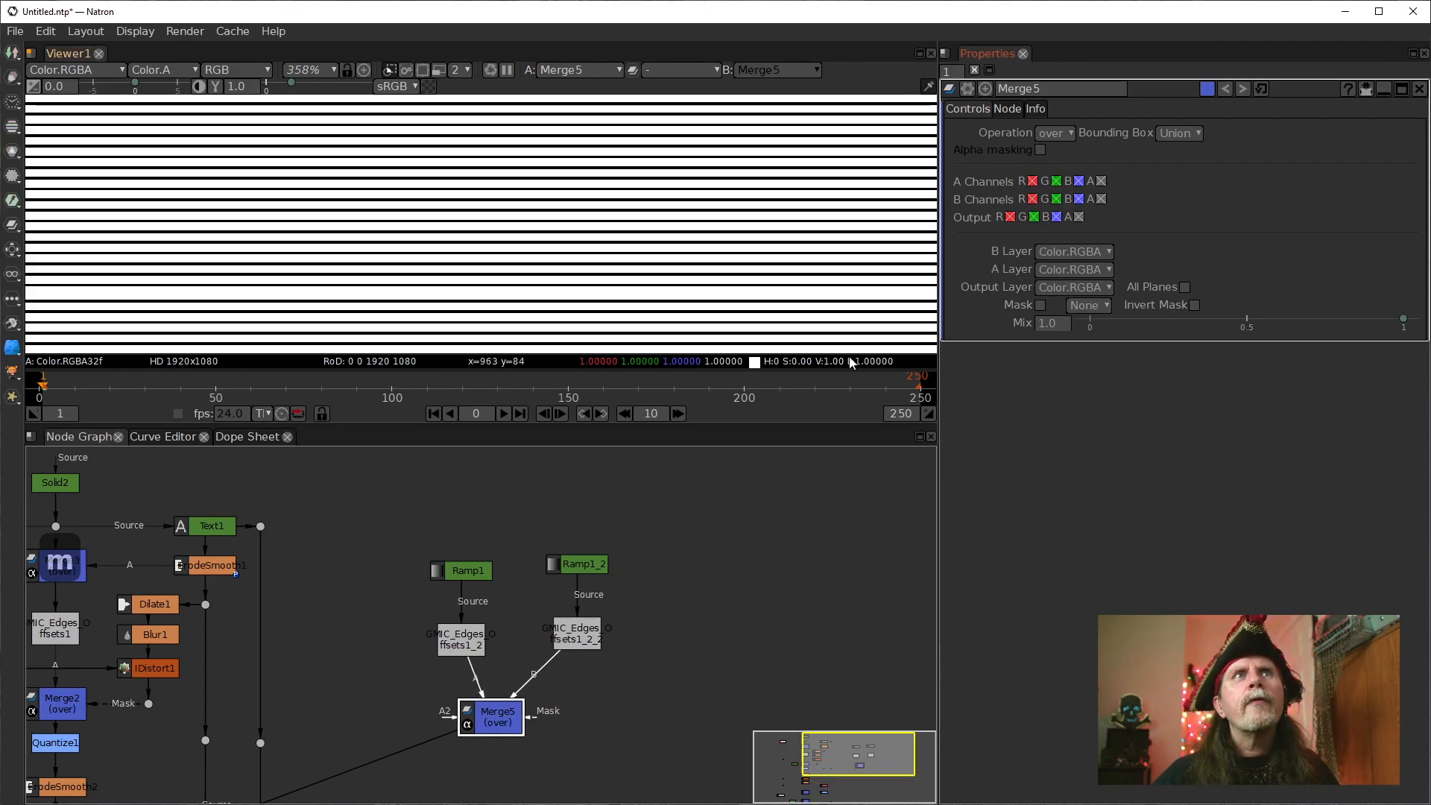
Keep the Merge5 operation at over and lower its Mix to 0.499.
left_click(1066, 135)
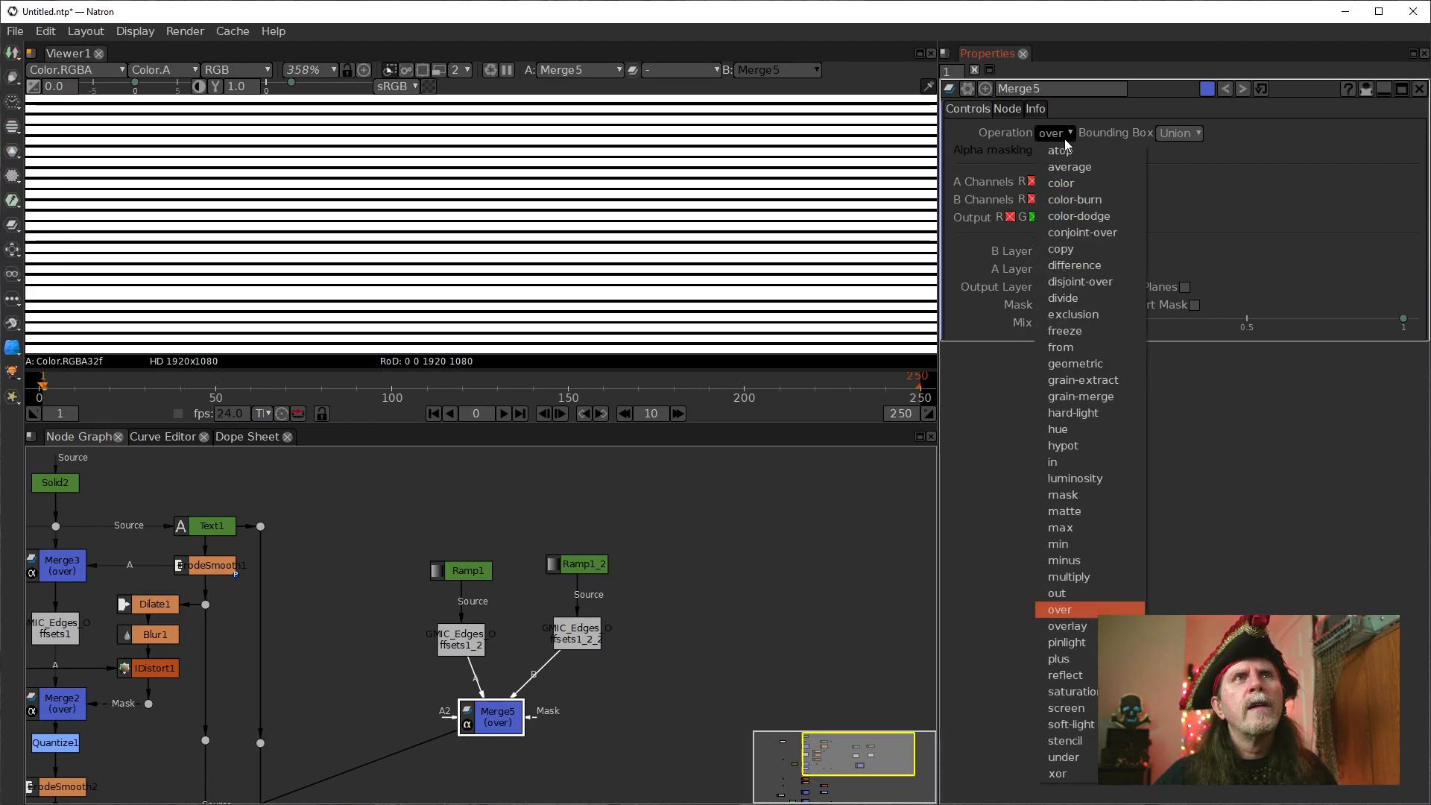
left_click(1077, 114)
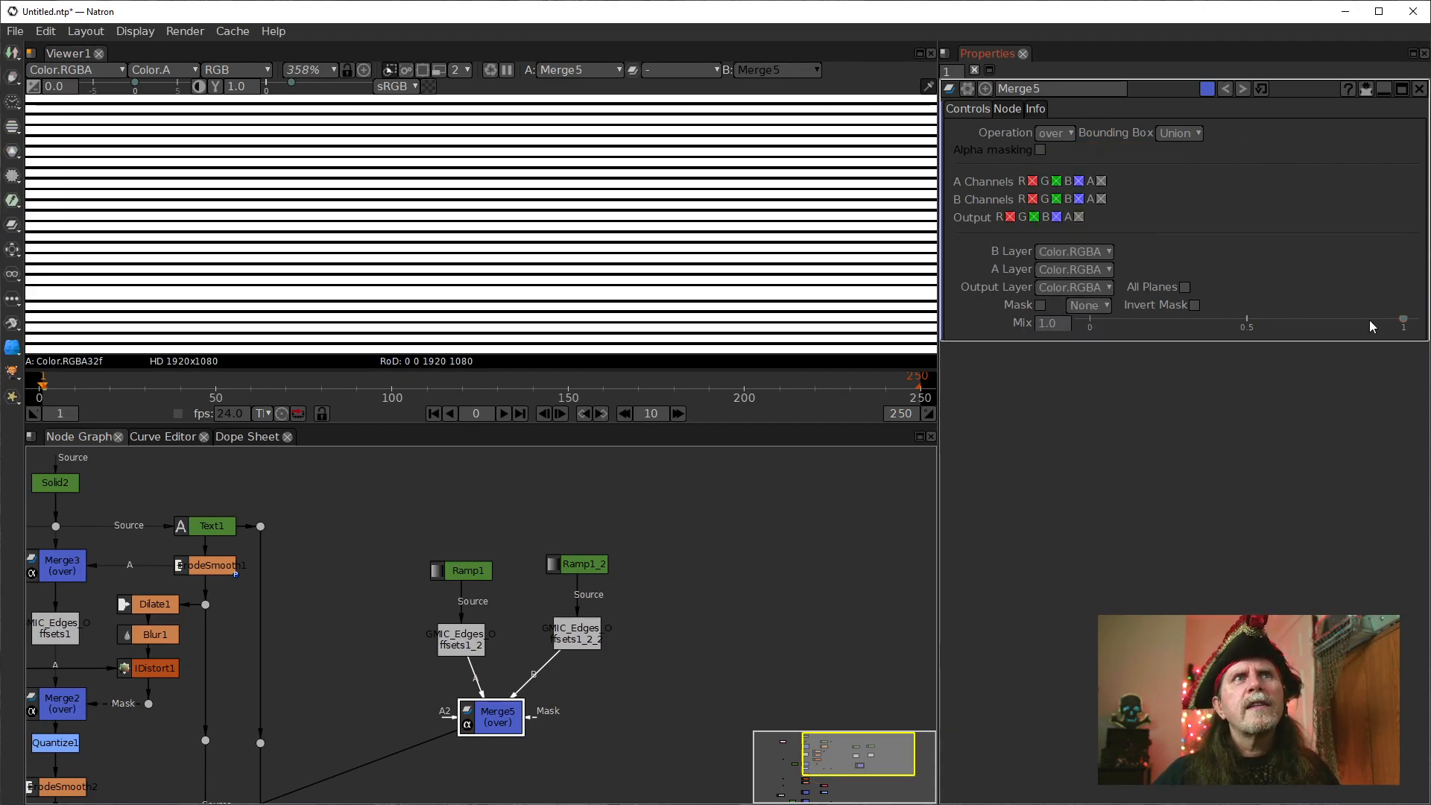
left_click_drag(1409, 326, 1248, 327)
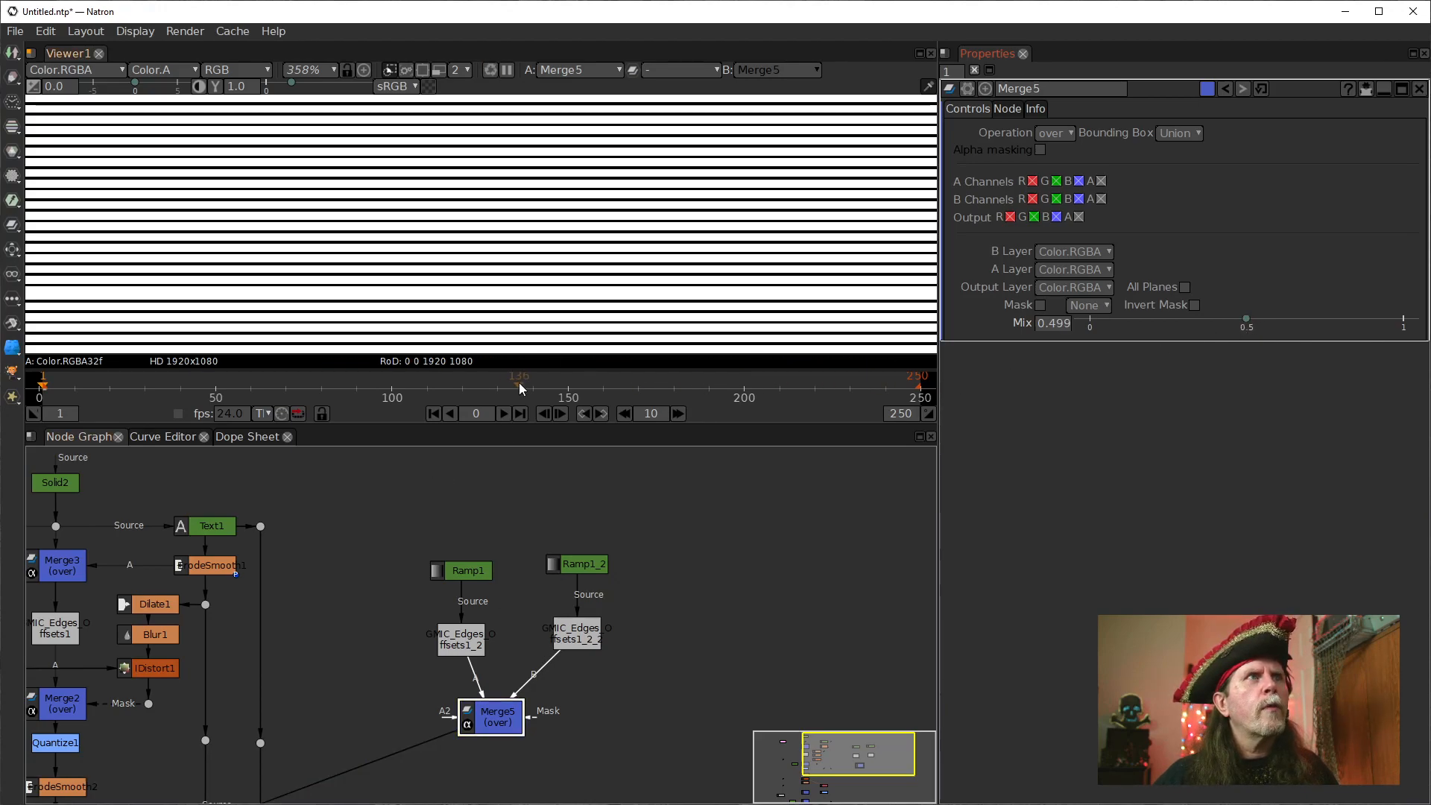
Set the Scale of the copied edge offsets node on input B to 2.
left_click(572, 640)
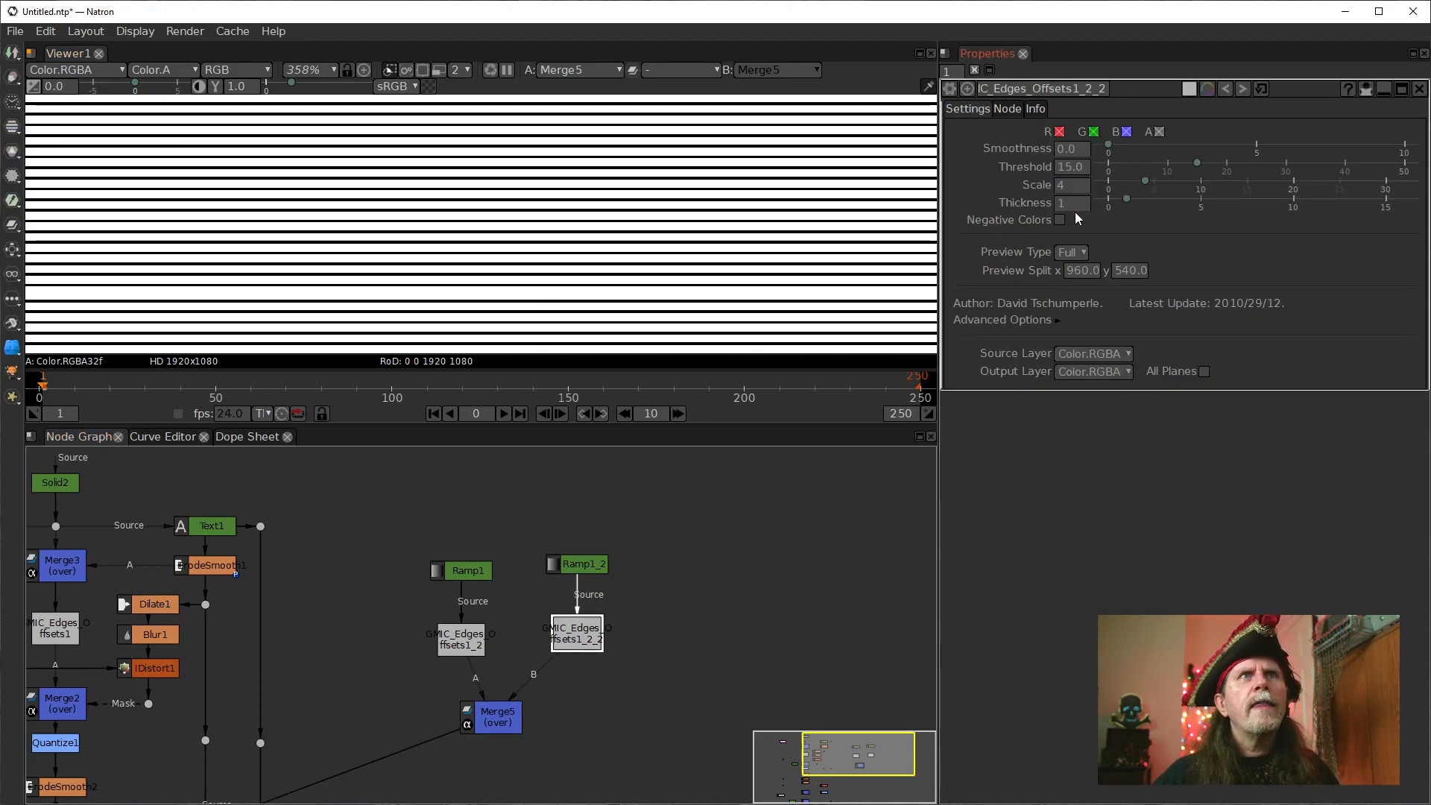
left_click(1062, 190)
left_click(1060, 187)
key("BackSpace")
type("2")
key("Return")
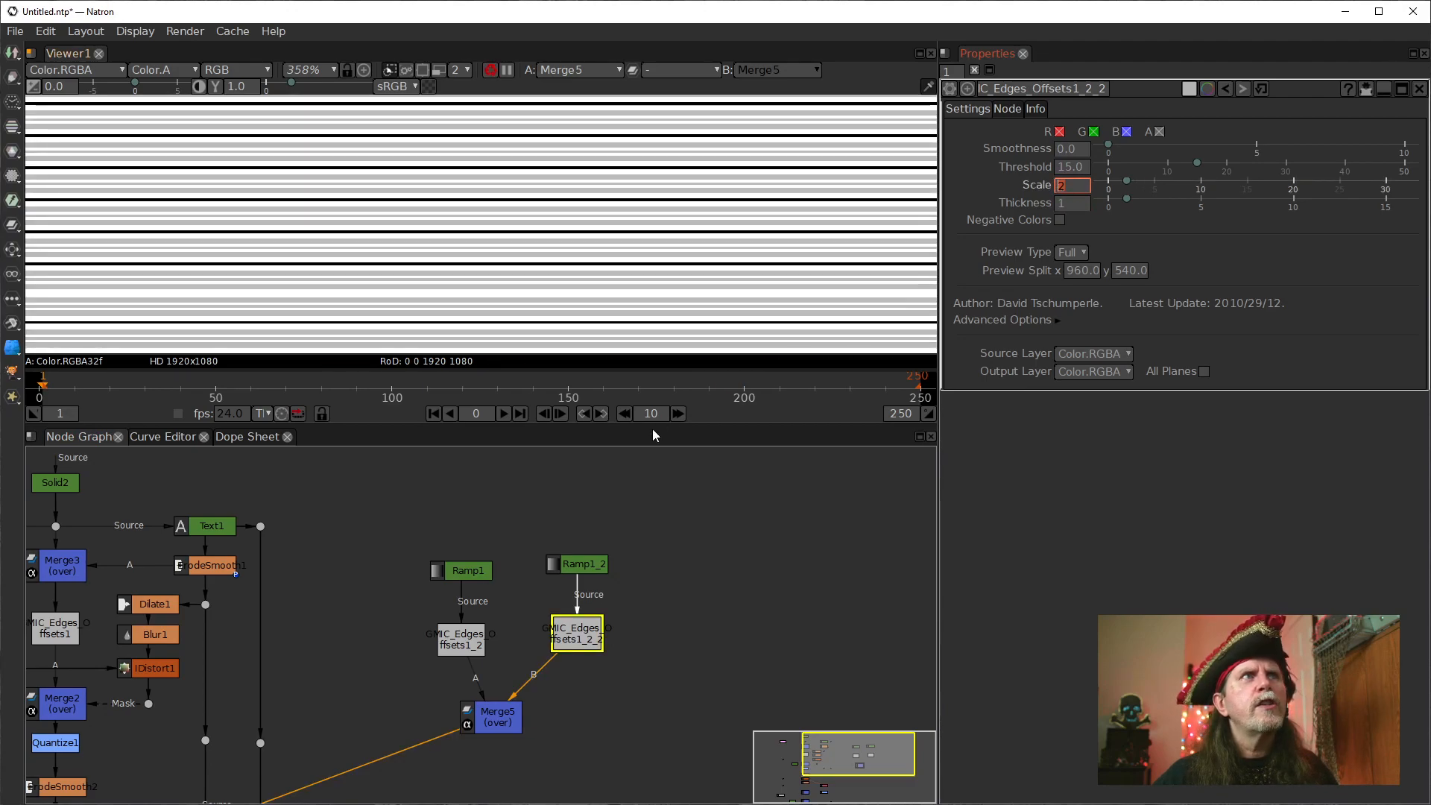
Examine the blended lines of Merge5 up close and compare them with the individual edge offsets outputs.
scroll(382, 277, "up", 5)
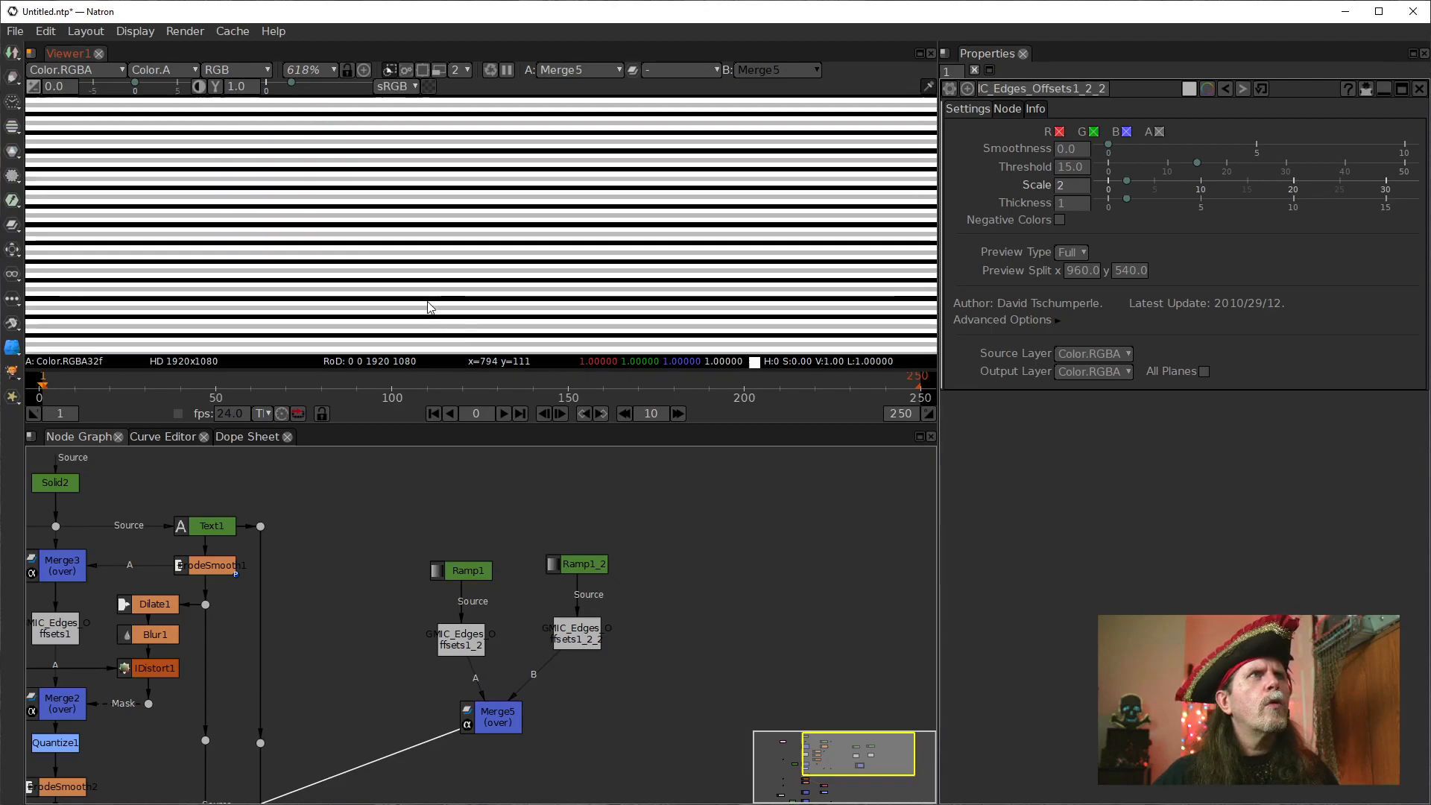
scroll(507, 313, "down", 2)
scroll(433, 281, "up", 8)
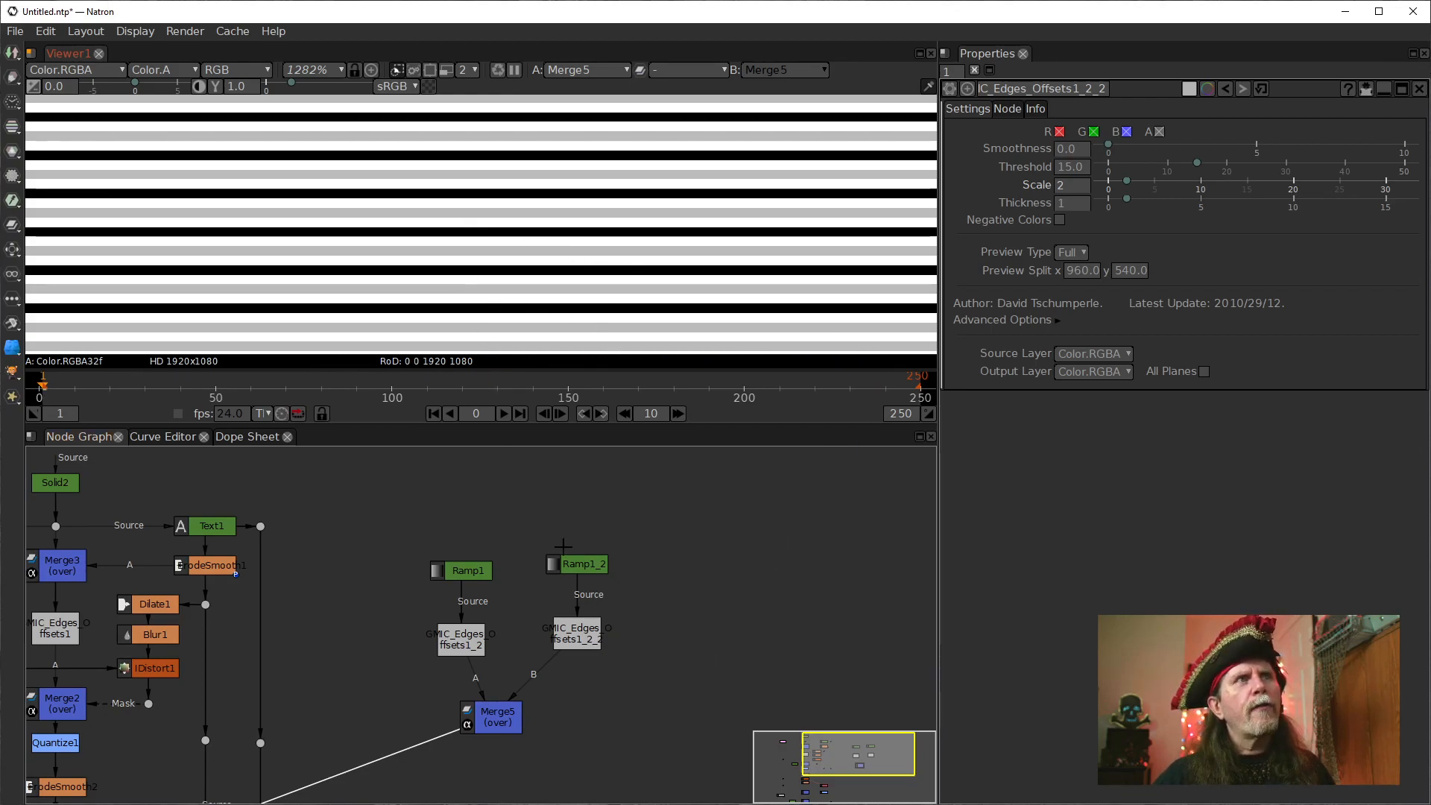
left_click(584, 638)
key("1")
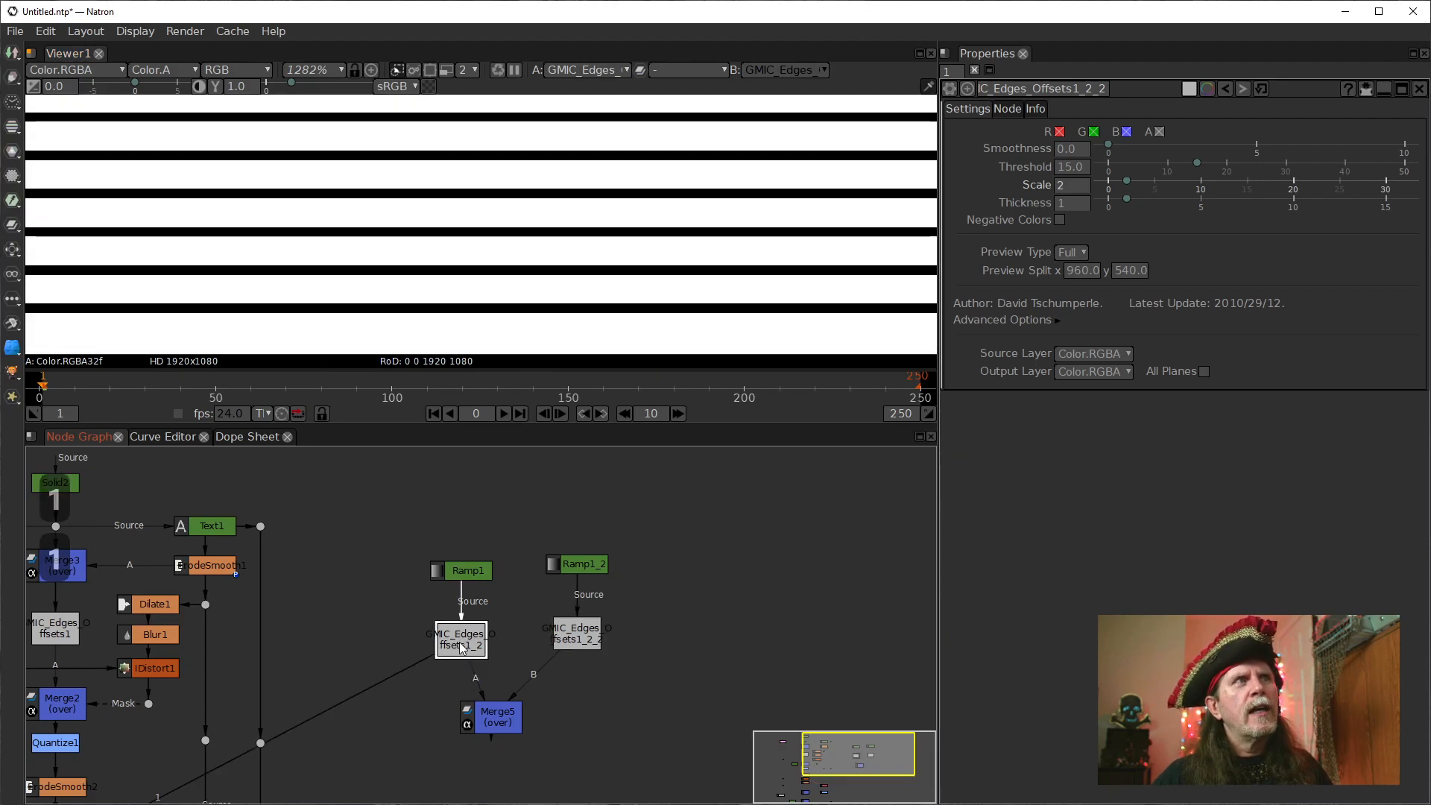
left_click(494, 715)
key("1")
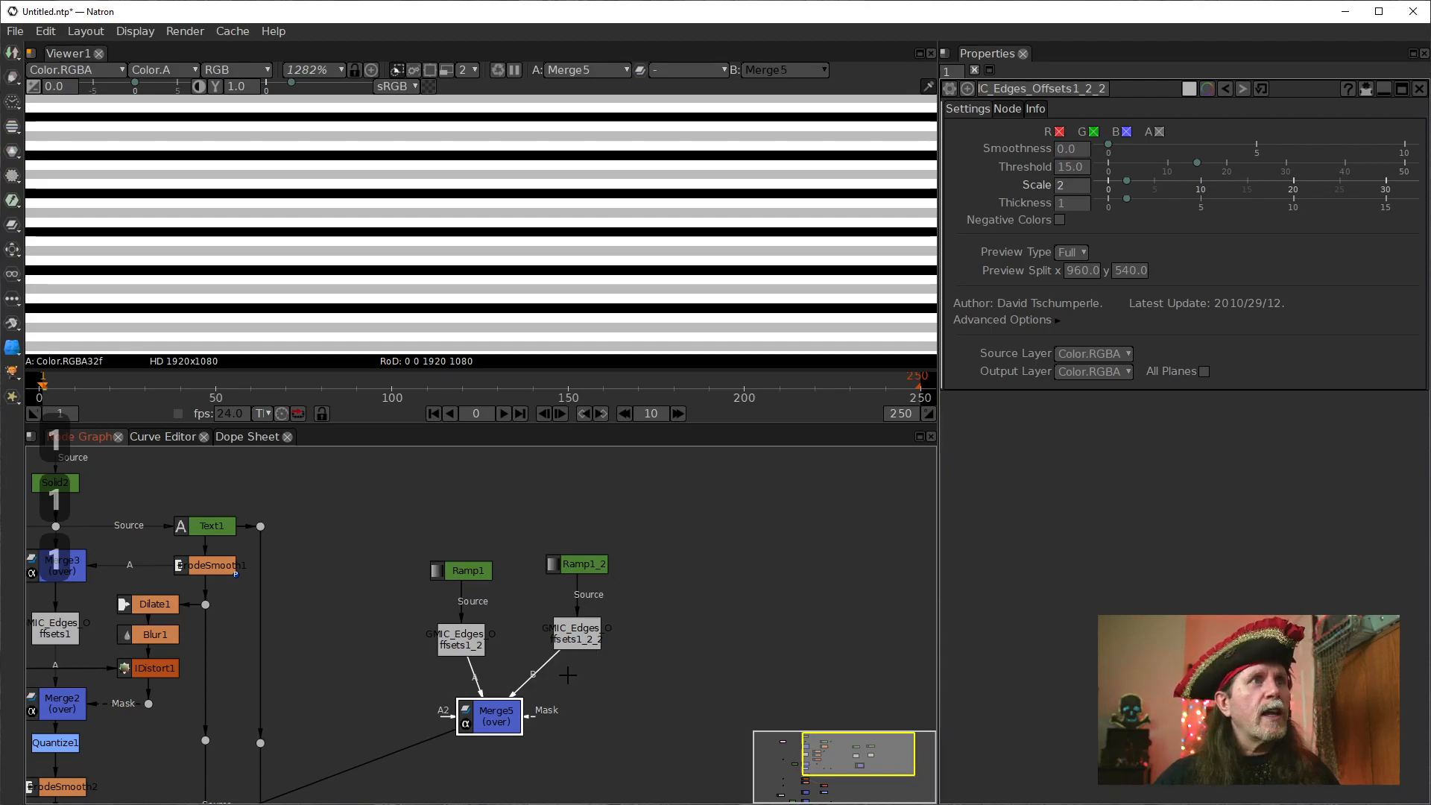
Feed both edge offsets nodes from Ramp1, delete the duplicate ramp, and arrange the nodes symmetrically above a lowered Merge5.
left_click_drag(518, 729, 507, 757)
left_click_drag(474, 574, 474, 570)
left_click_drag(470, 647, 470, 645)
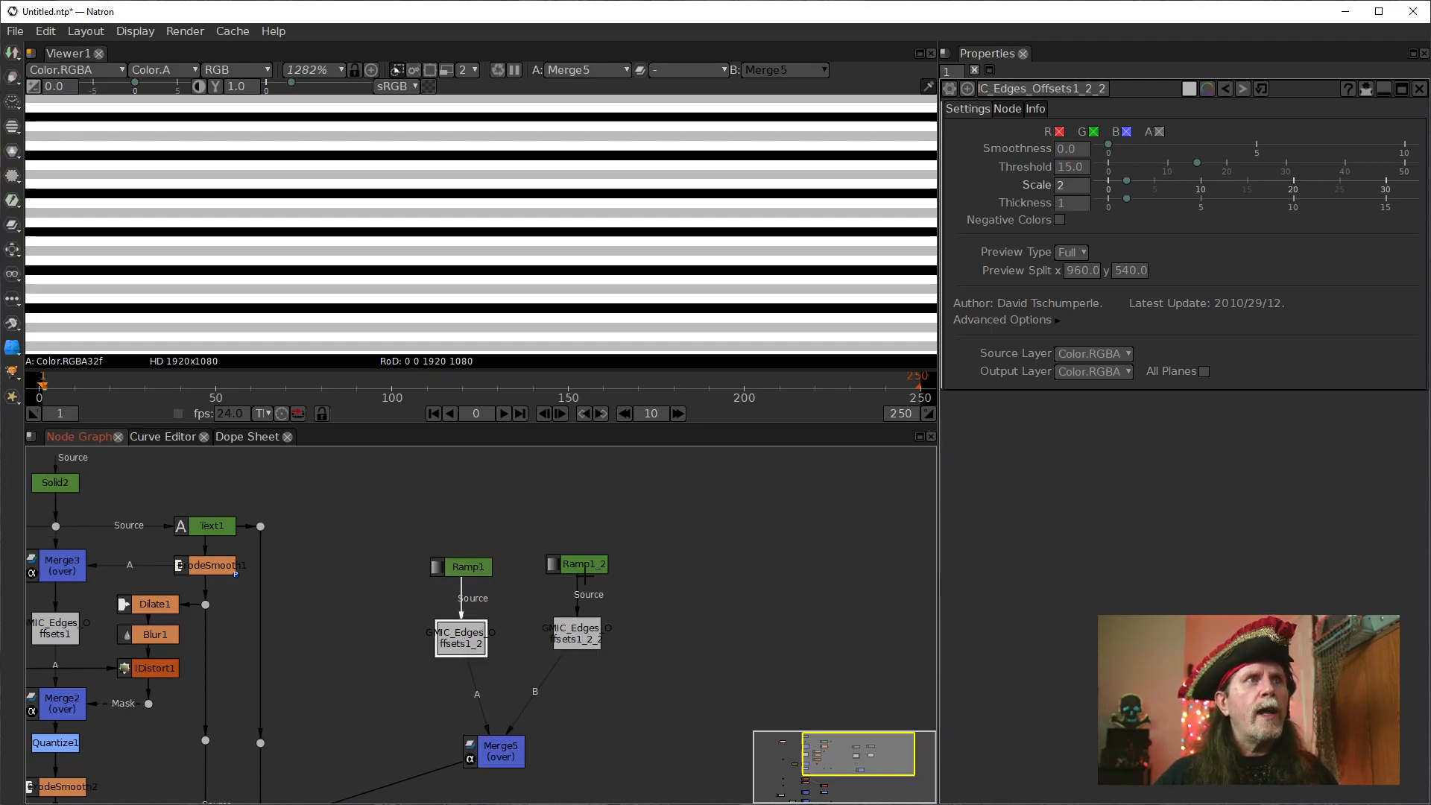
left_click_drag(581, 592, 520, 524)
key("Delete")
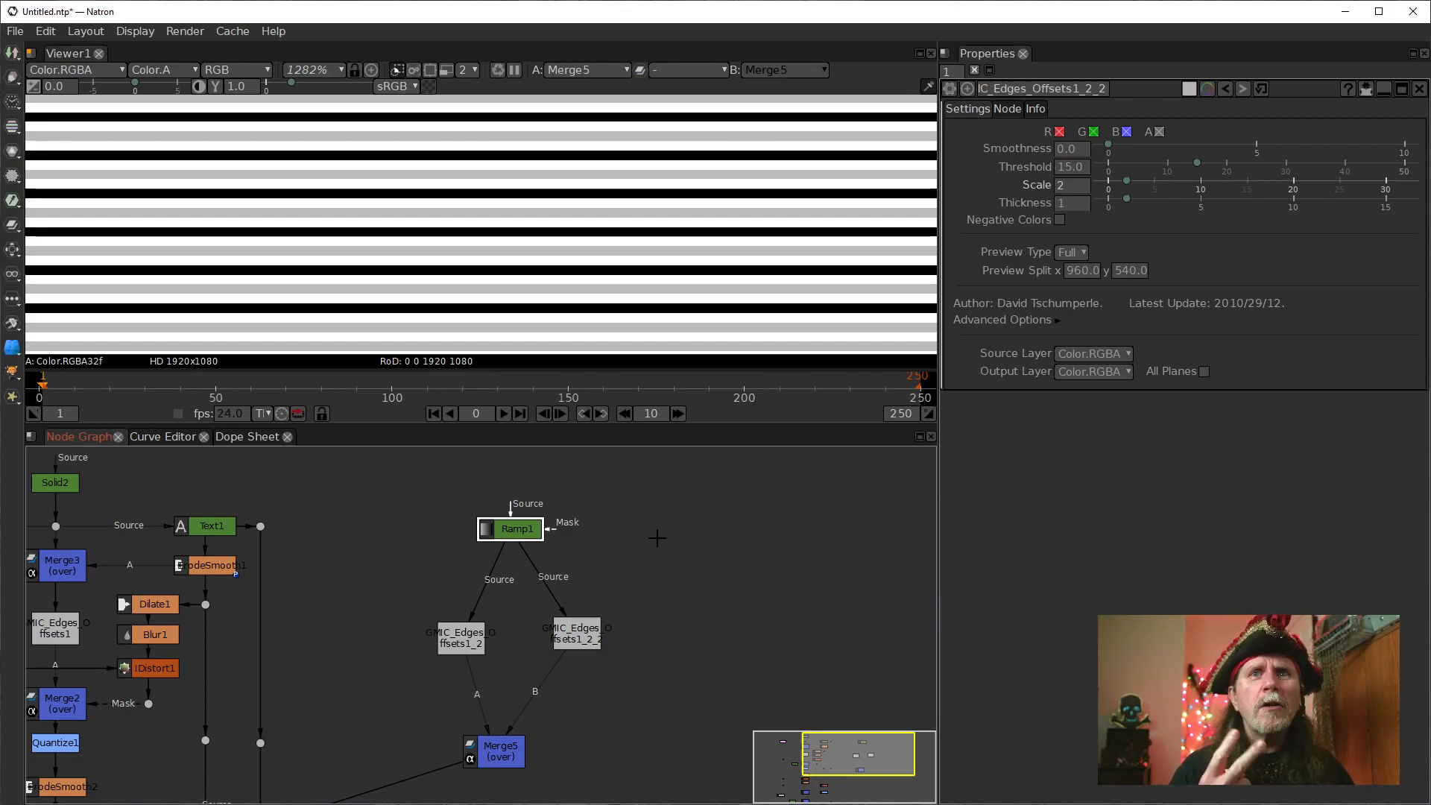
left_click_drag(512, 527, 521, 542)
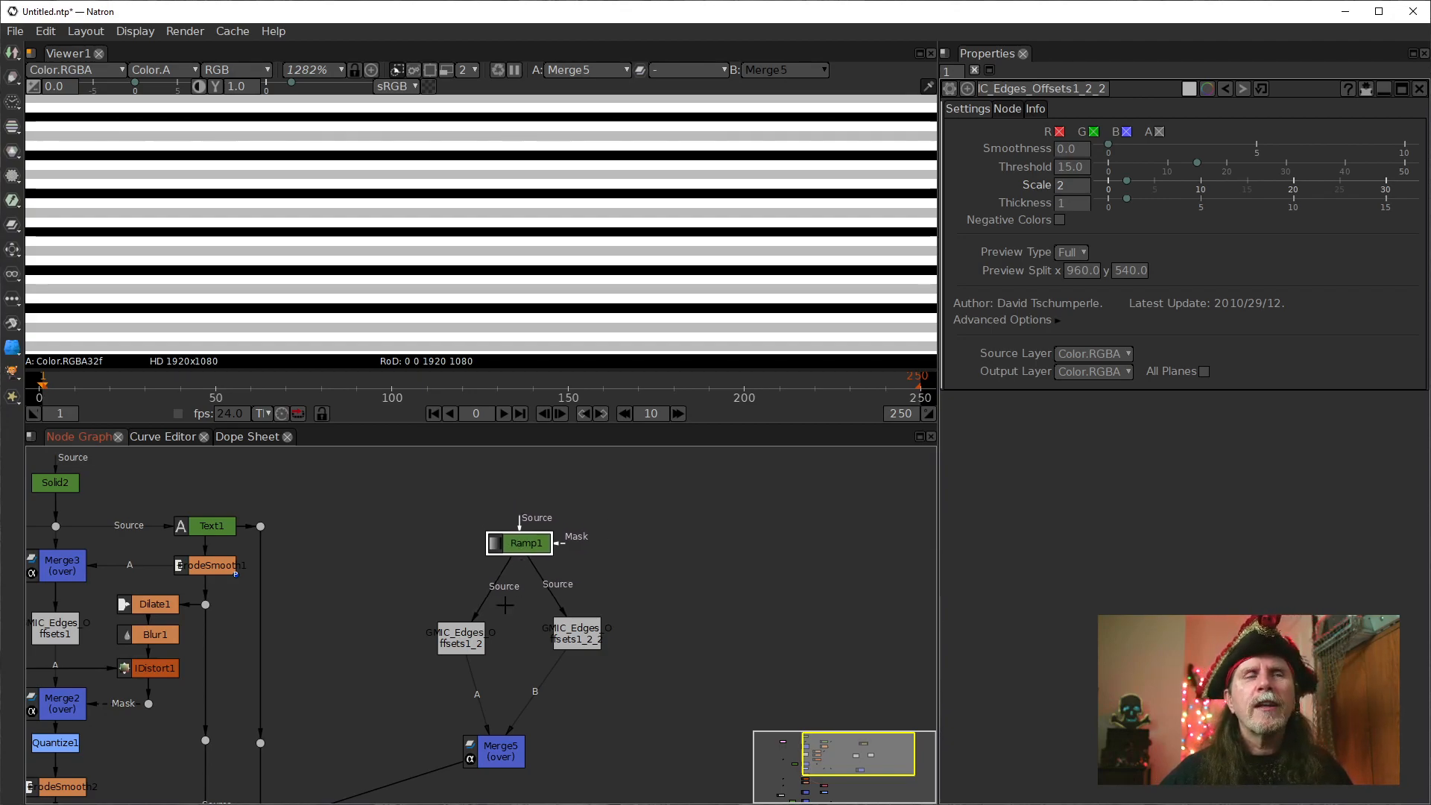
left_click_drag(452, 654, 452, 647)
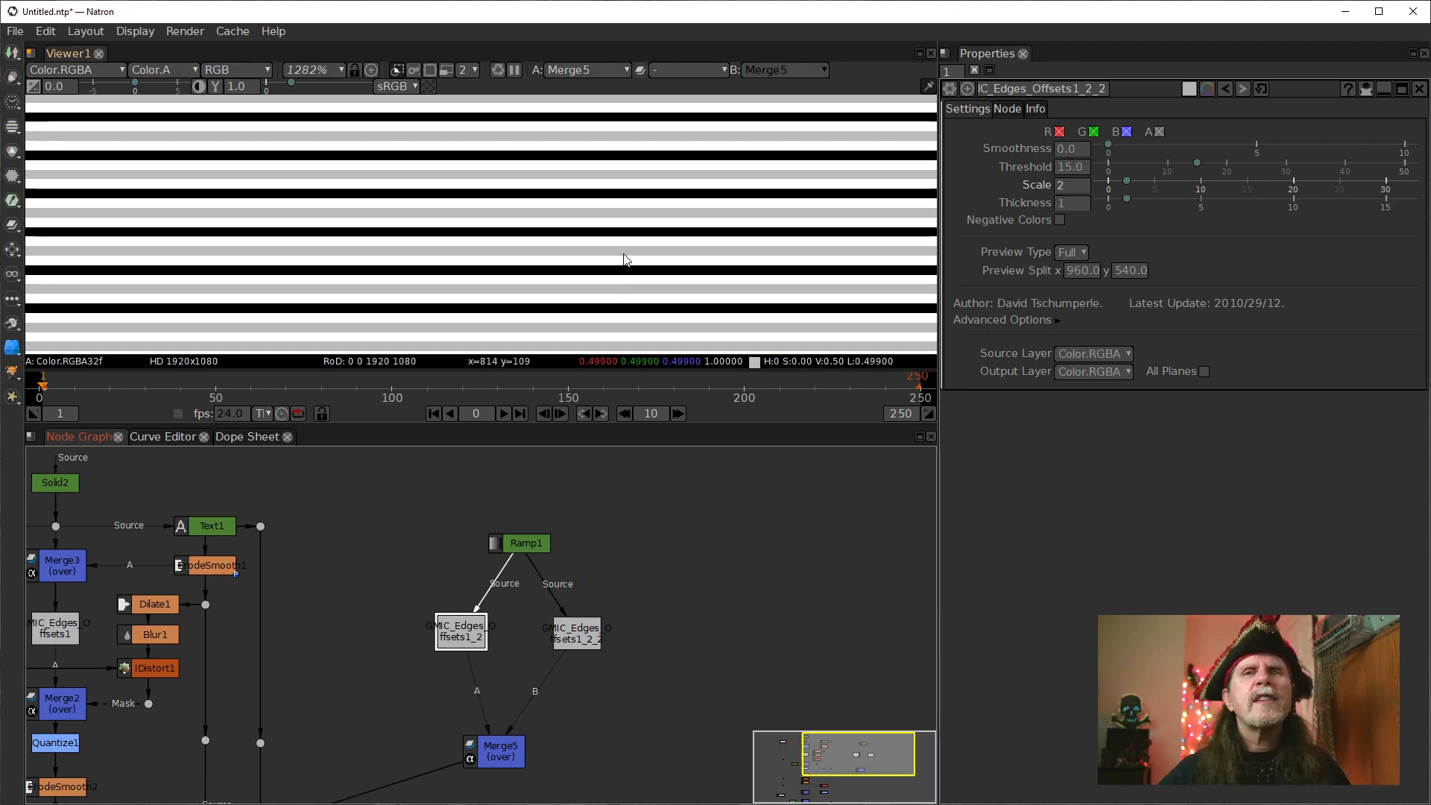
Inspect the Merge5 line pattern both from farther out and at high magnification.
scroll(585, 254, "down", 6)
scroll(580, 246, "down", 5)
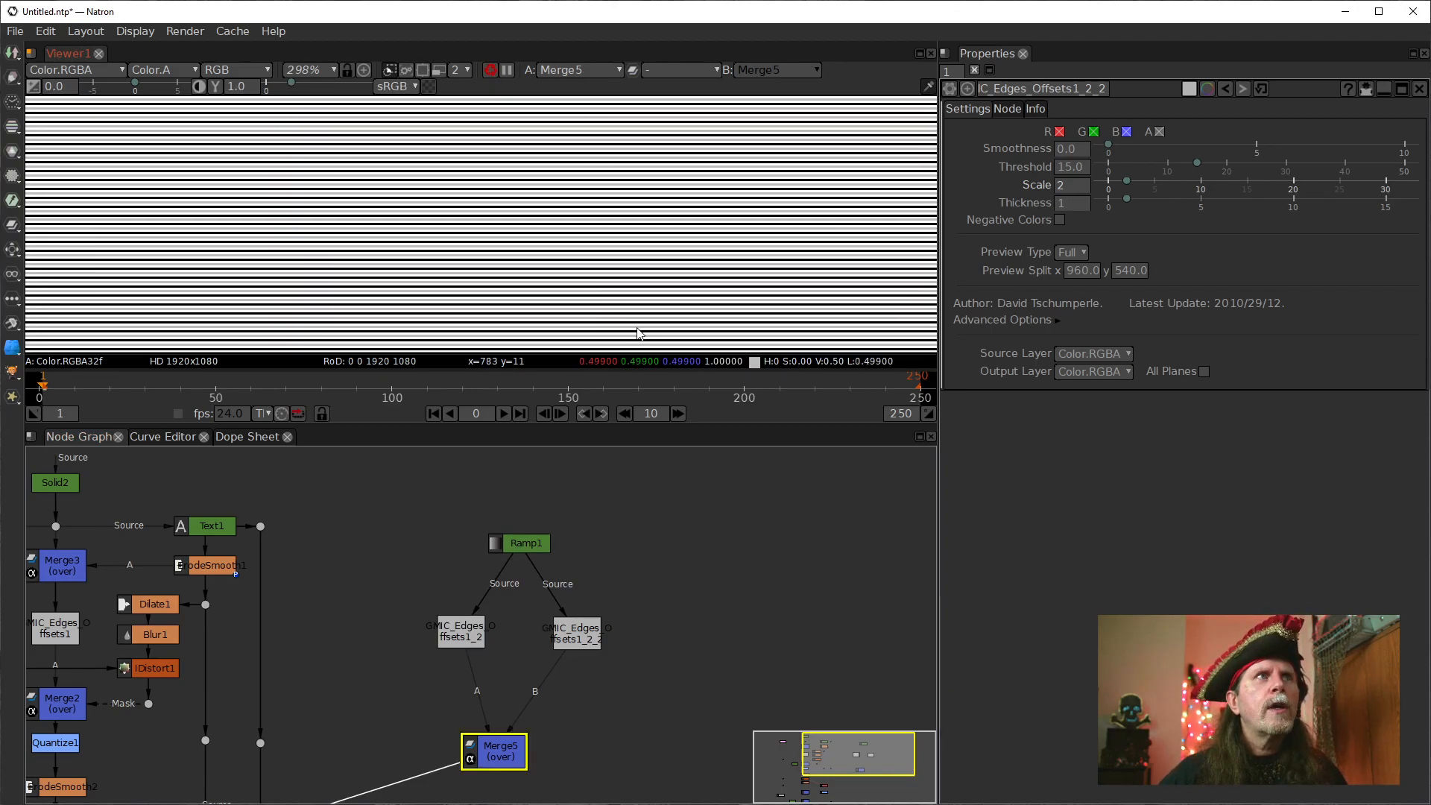
scroll(520, 239, "down", 7)
scroll(497, 265, "up", 13)
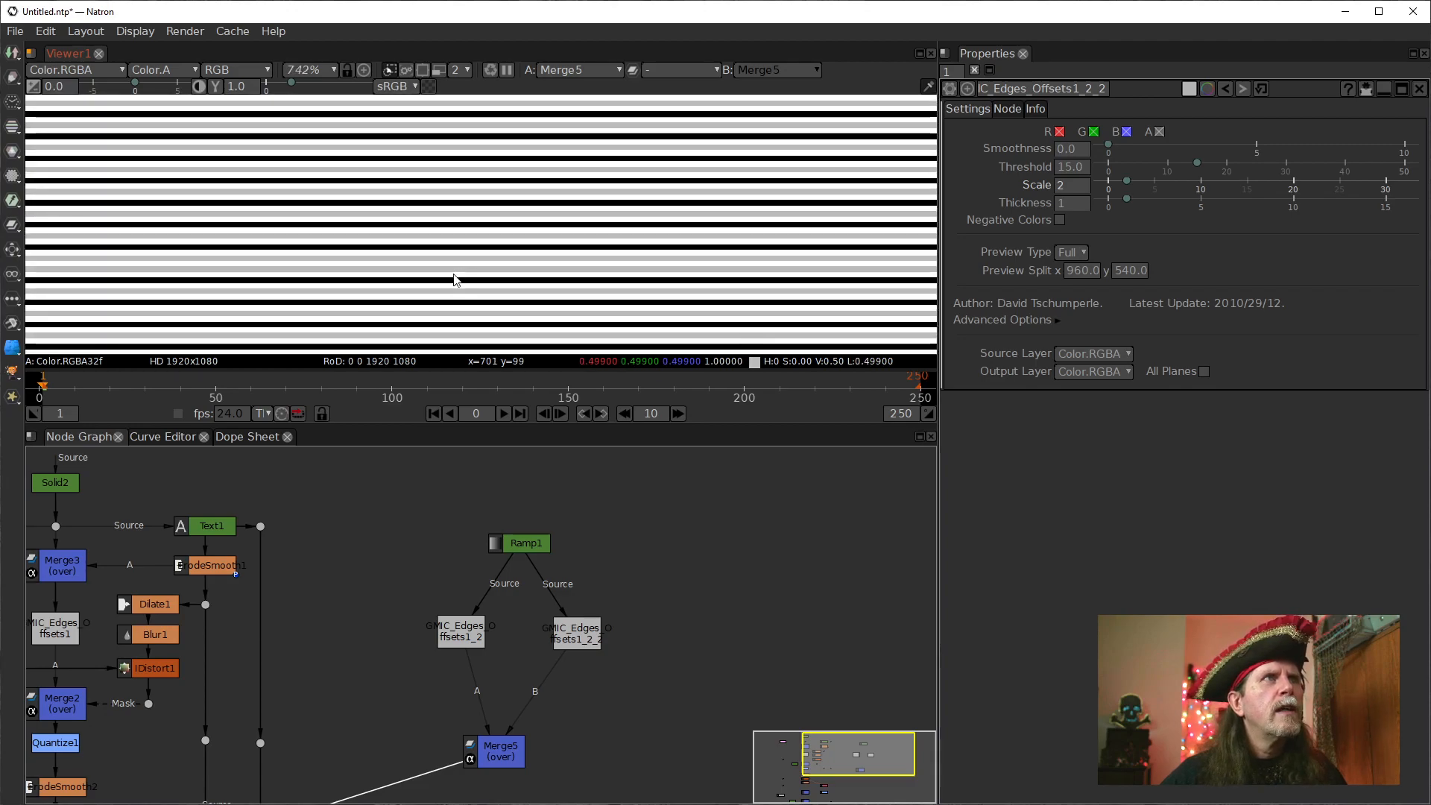
scroll(455, 278, "up", 5)
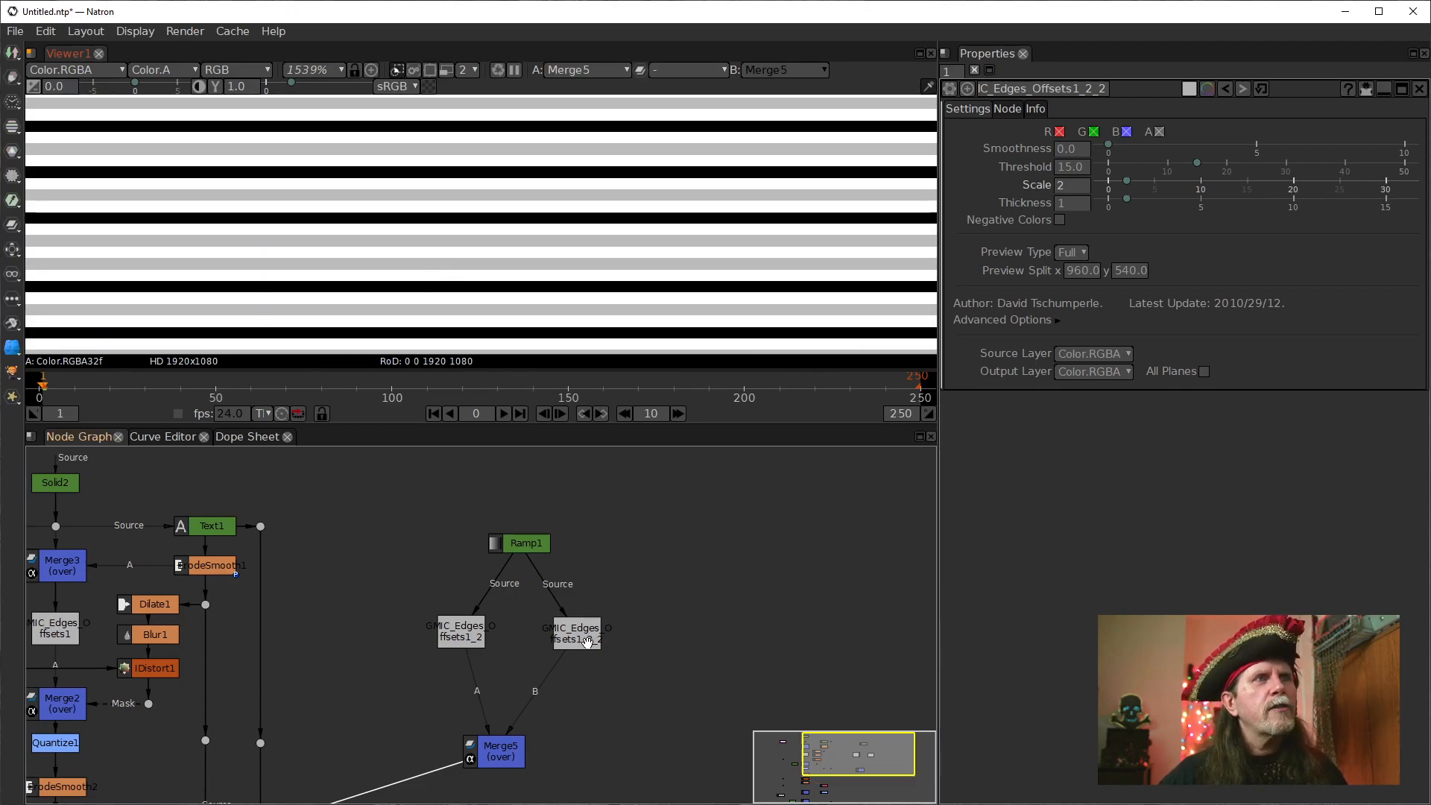
View the Scale 2 edge offsets output, the other edge offsets output, and the Merge5 blend in turn to compare line spacing.
left_click(588, 641)
key("1")
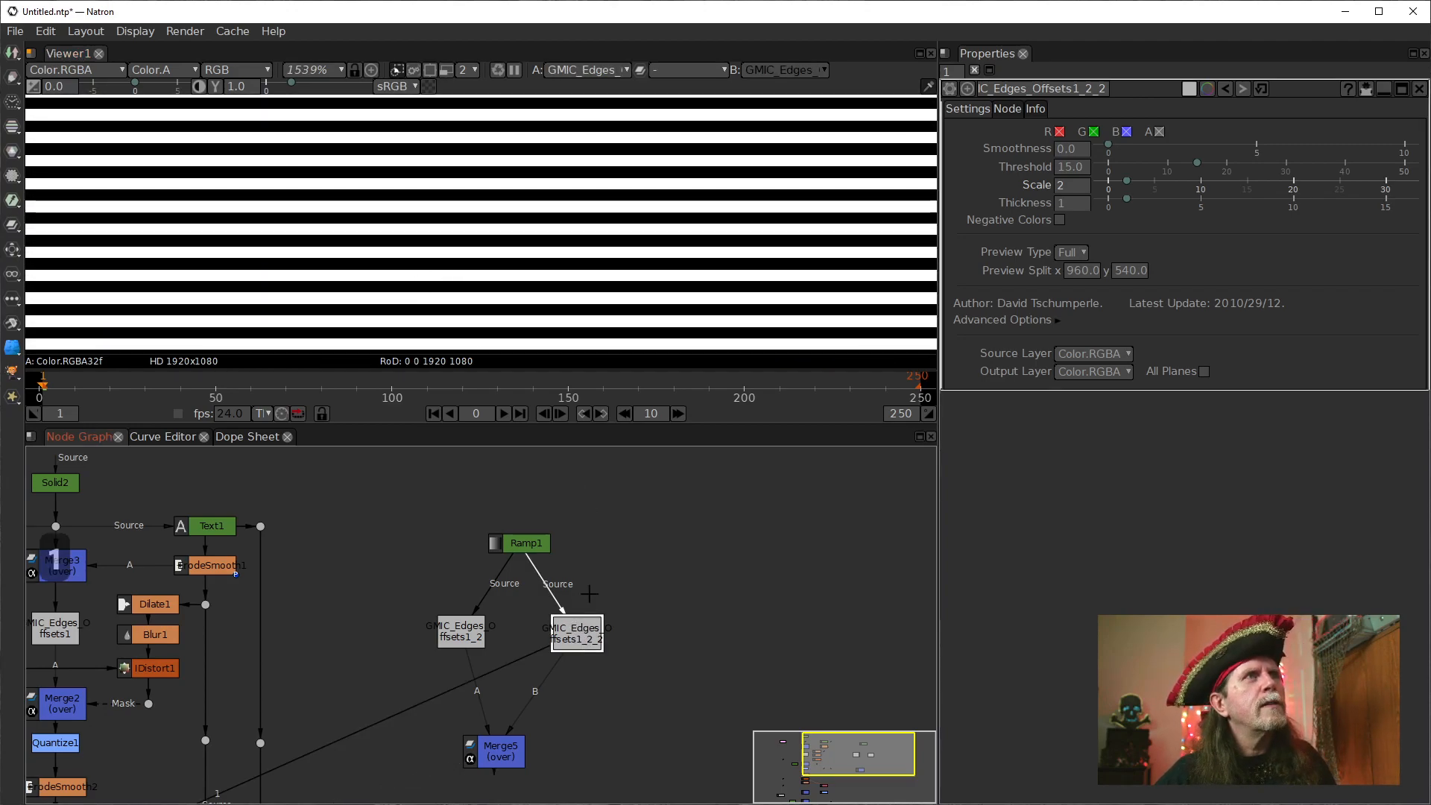
scroll(618, 246, "down", 7)
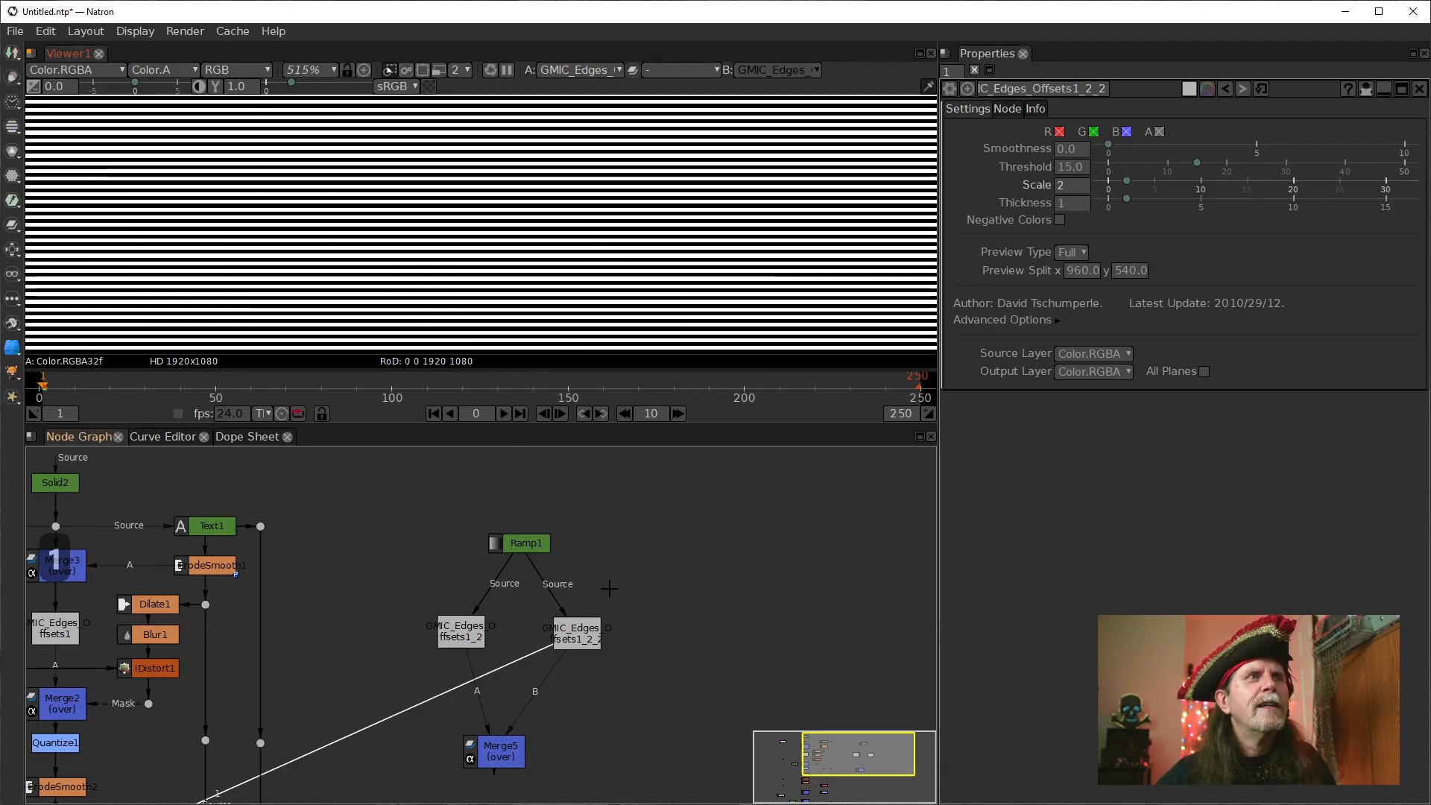
left_click(579, 638)
left_click_drag(543, 214, 546, 199)
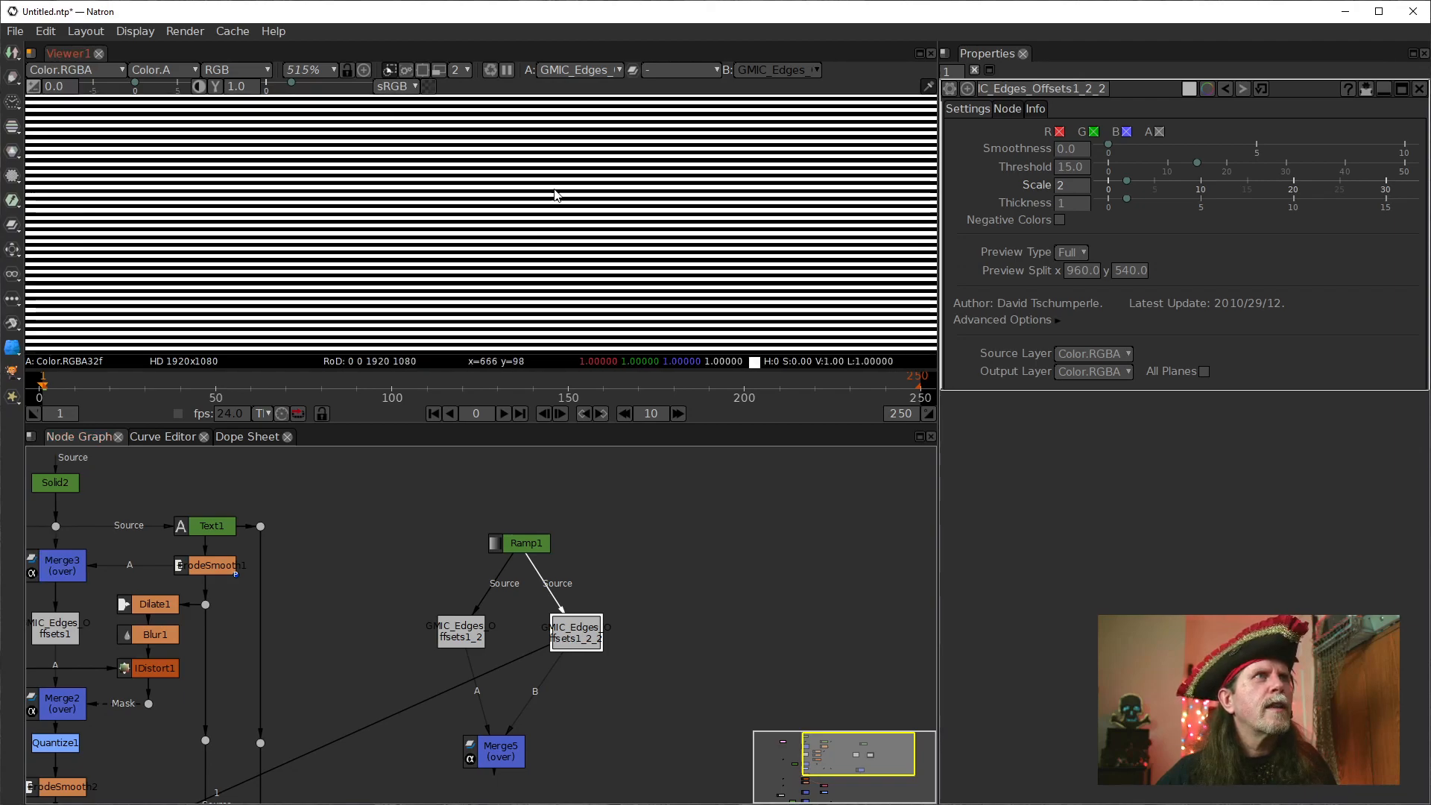
left_click(459, 636)
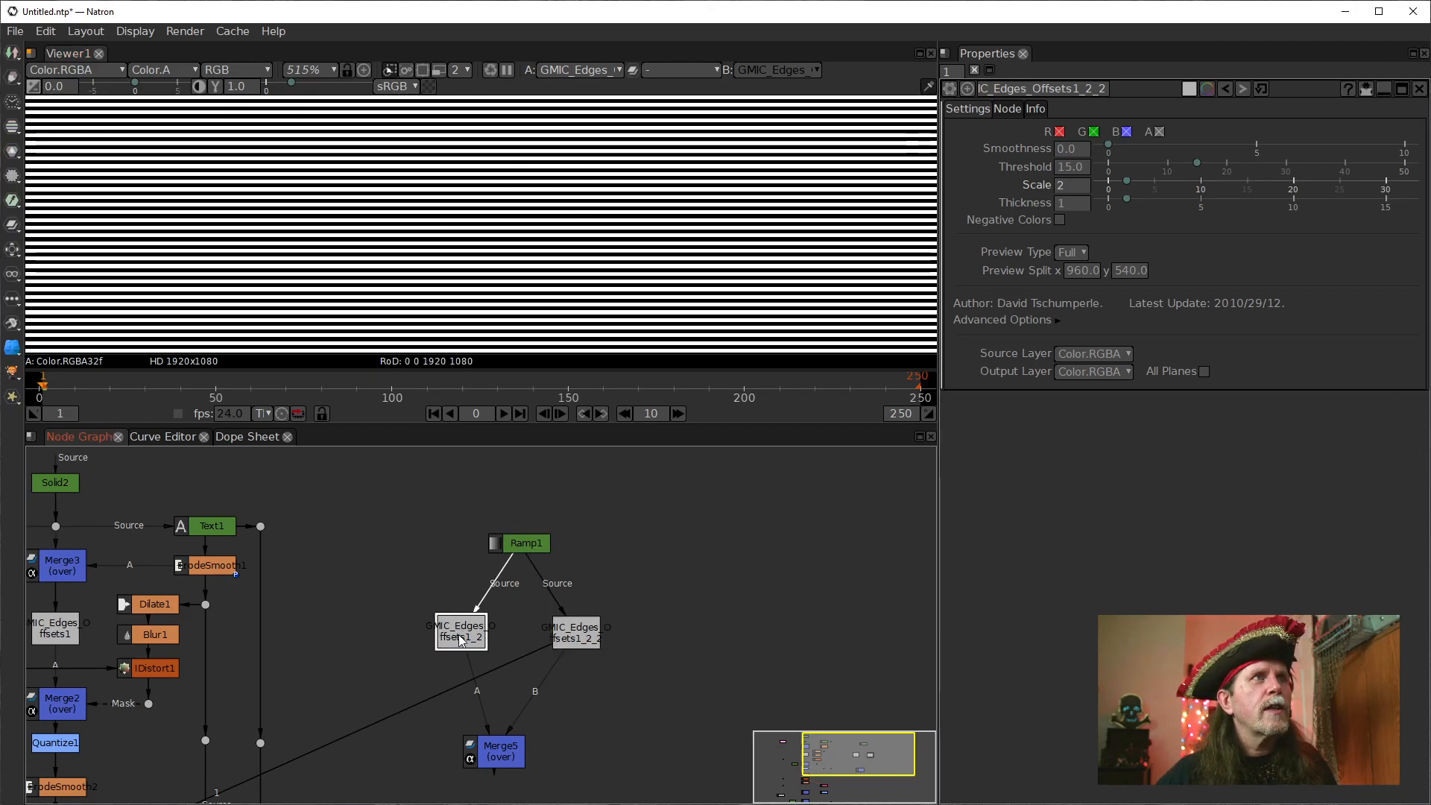
key("1")
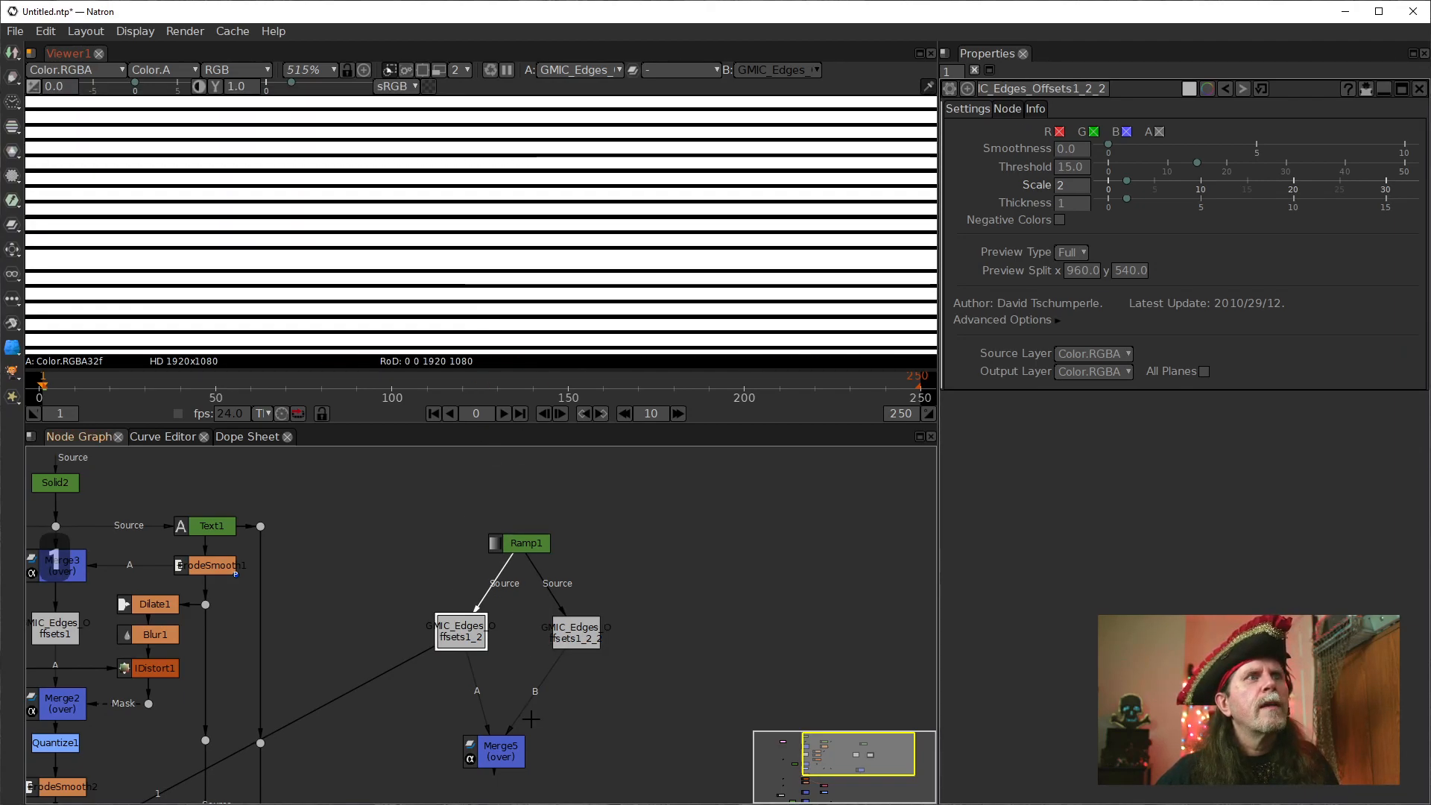
left_click(503, 748)
key("1")
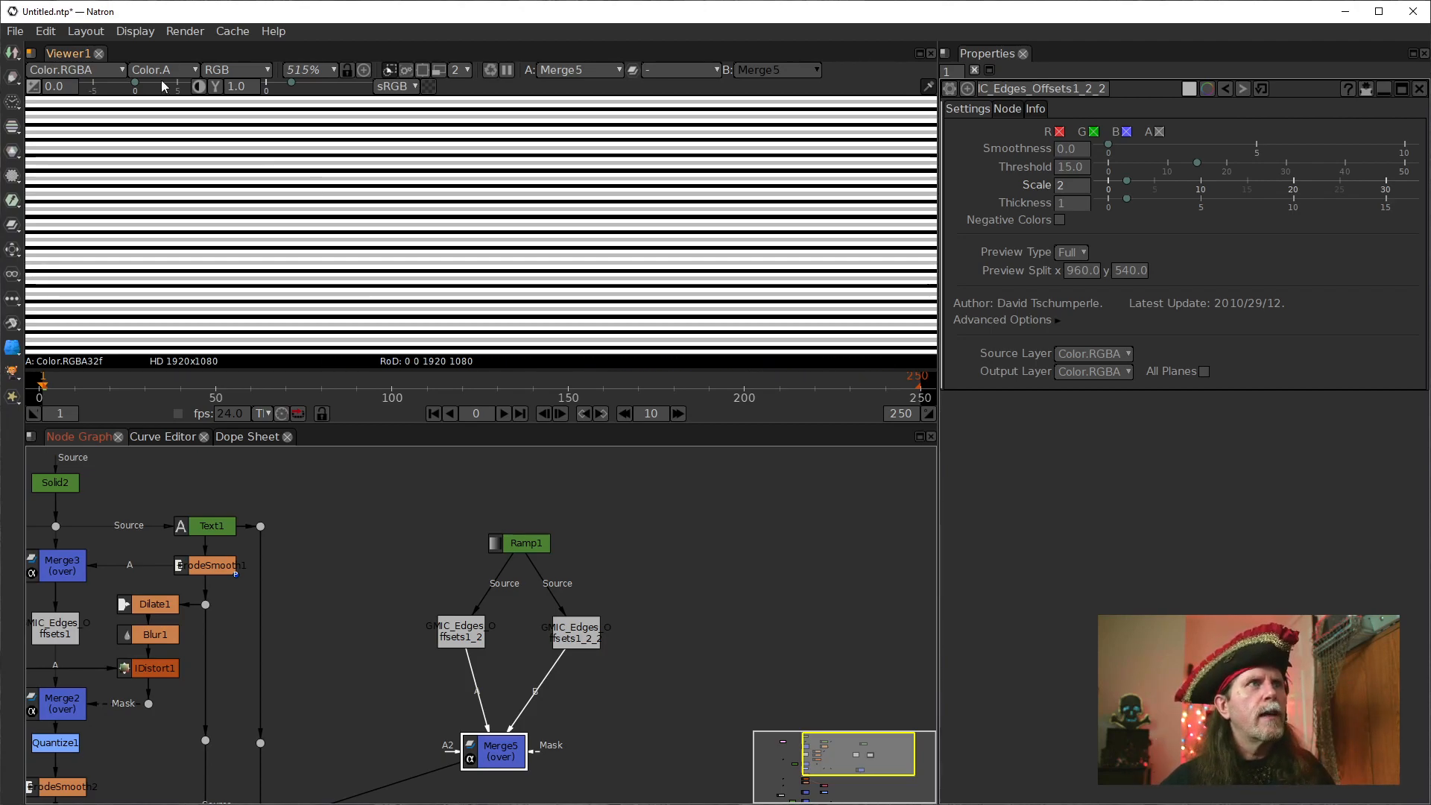
Show the main tree's GMIC_Edges_Offsets1 output in the viewer and examine its wavy contour lines at several magnifications.
left_click_drag(345, 608, 692, 575)
left_click(406, 600)
key("1")
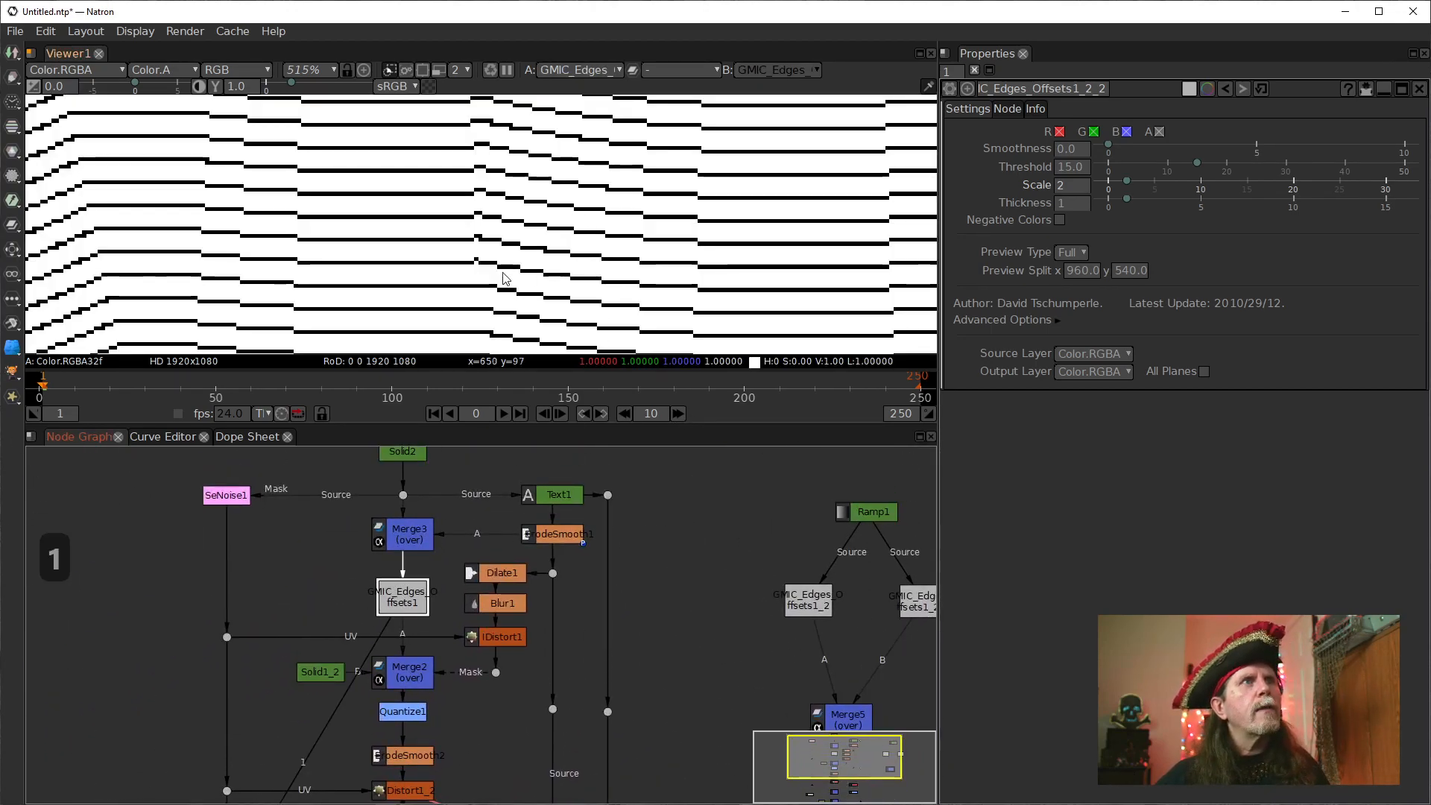
scroll(350, 287, "down", 5)
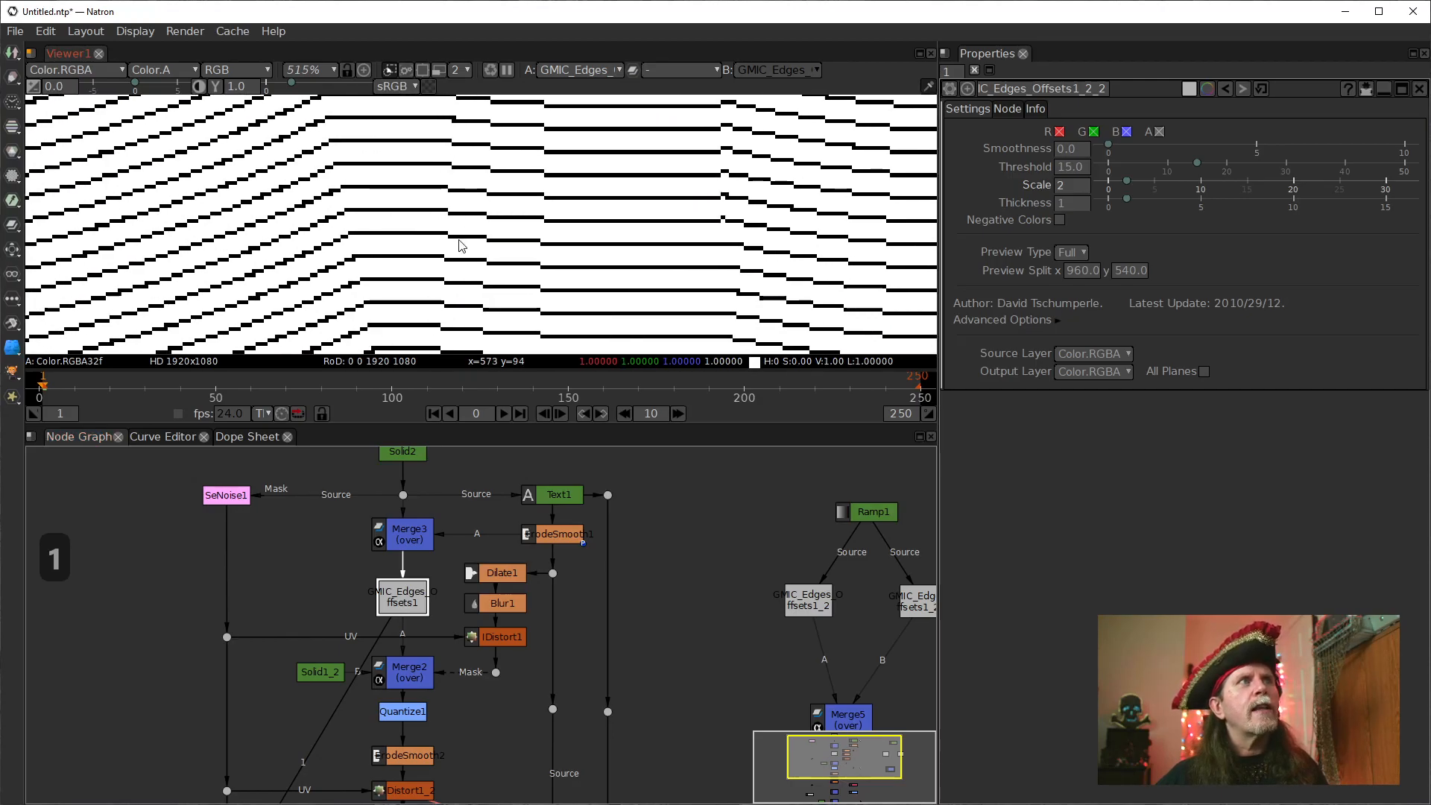
scroll(287, 298, "down", 6)
left_click_drag(308, 290, 366, 298)
scroll(356, 282, "up", 4)
scroll(354, 284, "up", 8)
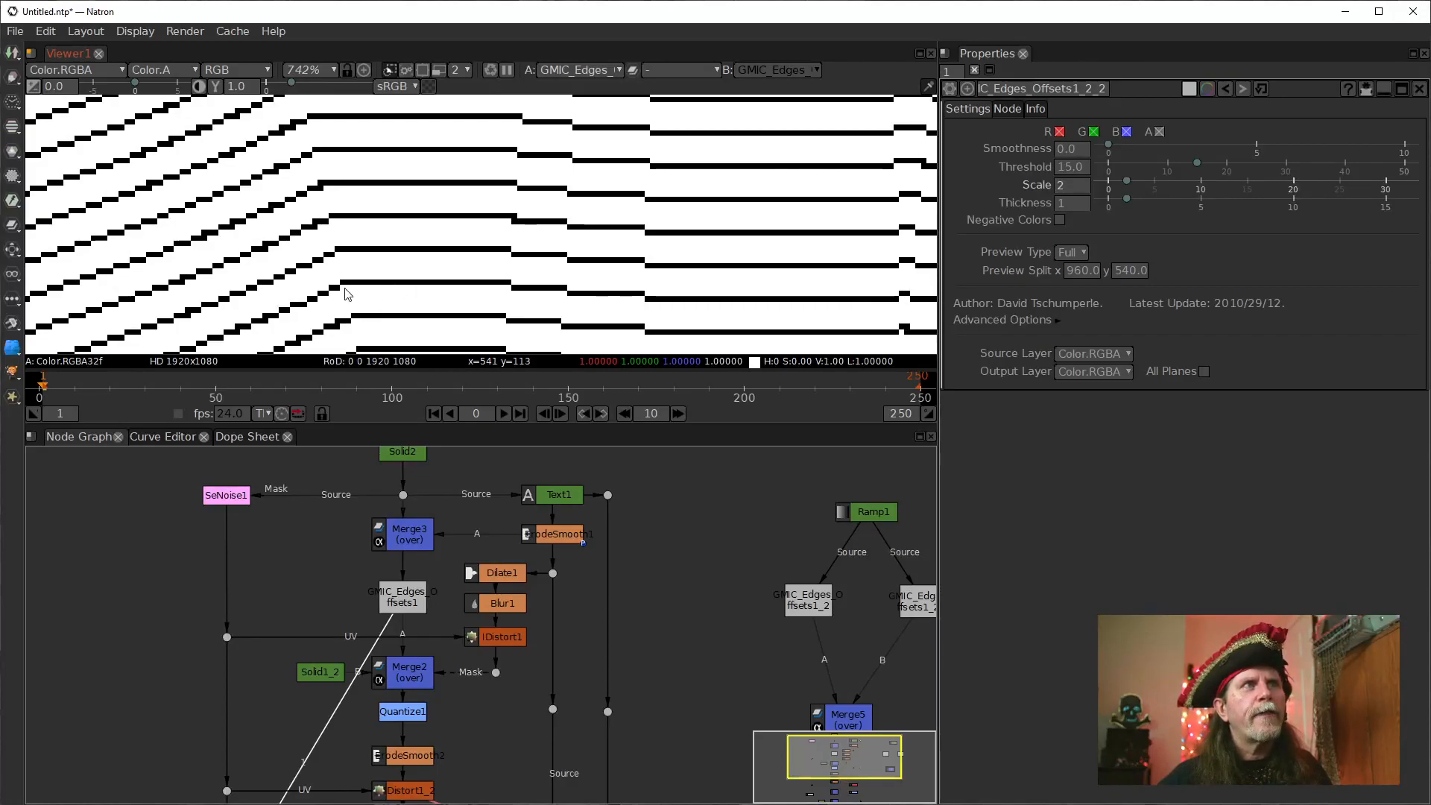
scroll(440, 260, "down", 5)
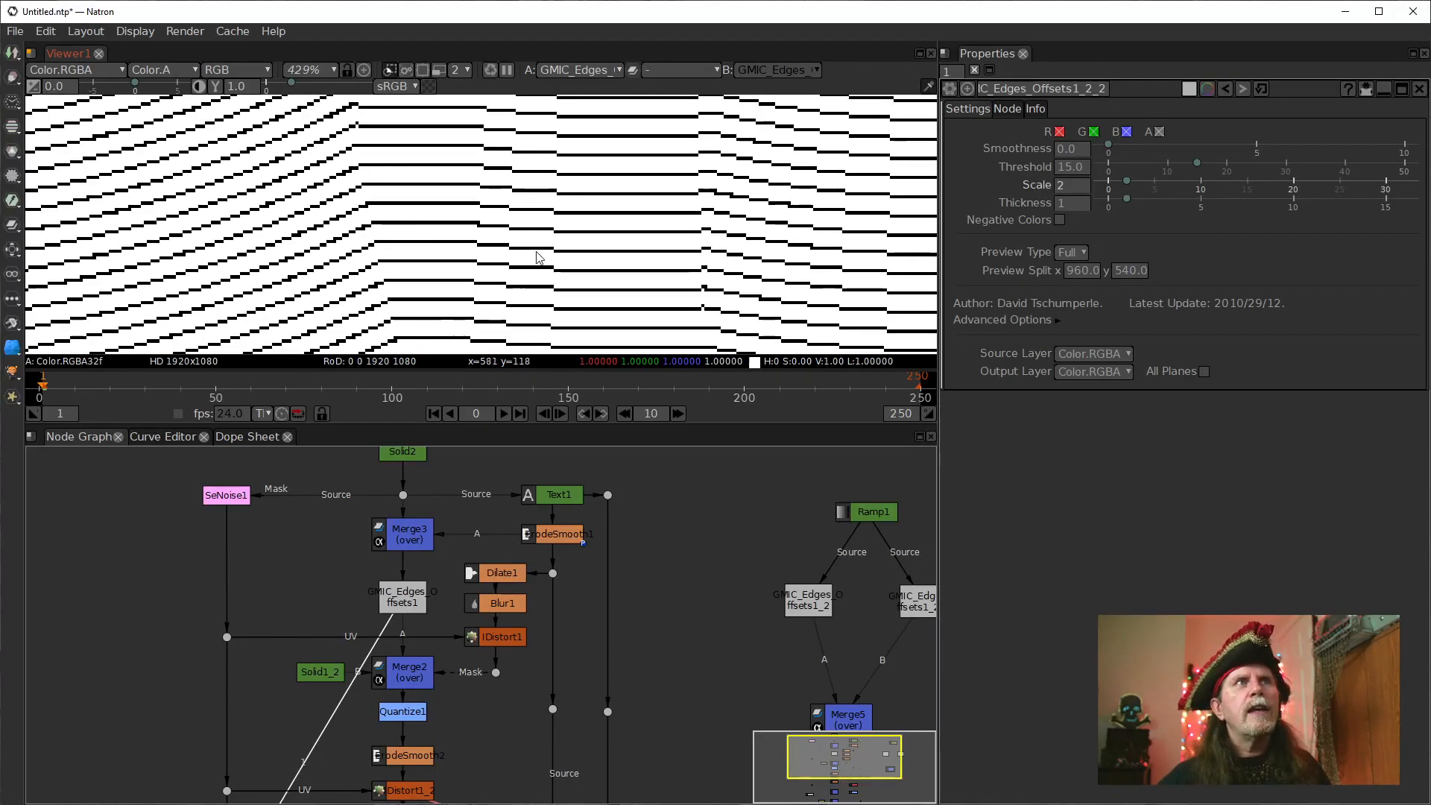
scroll(442, 258, "down", 5)
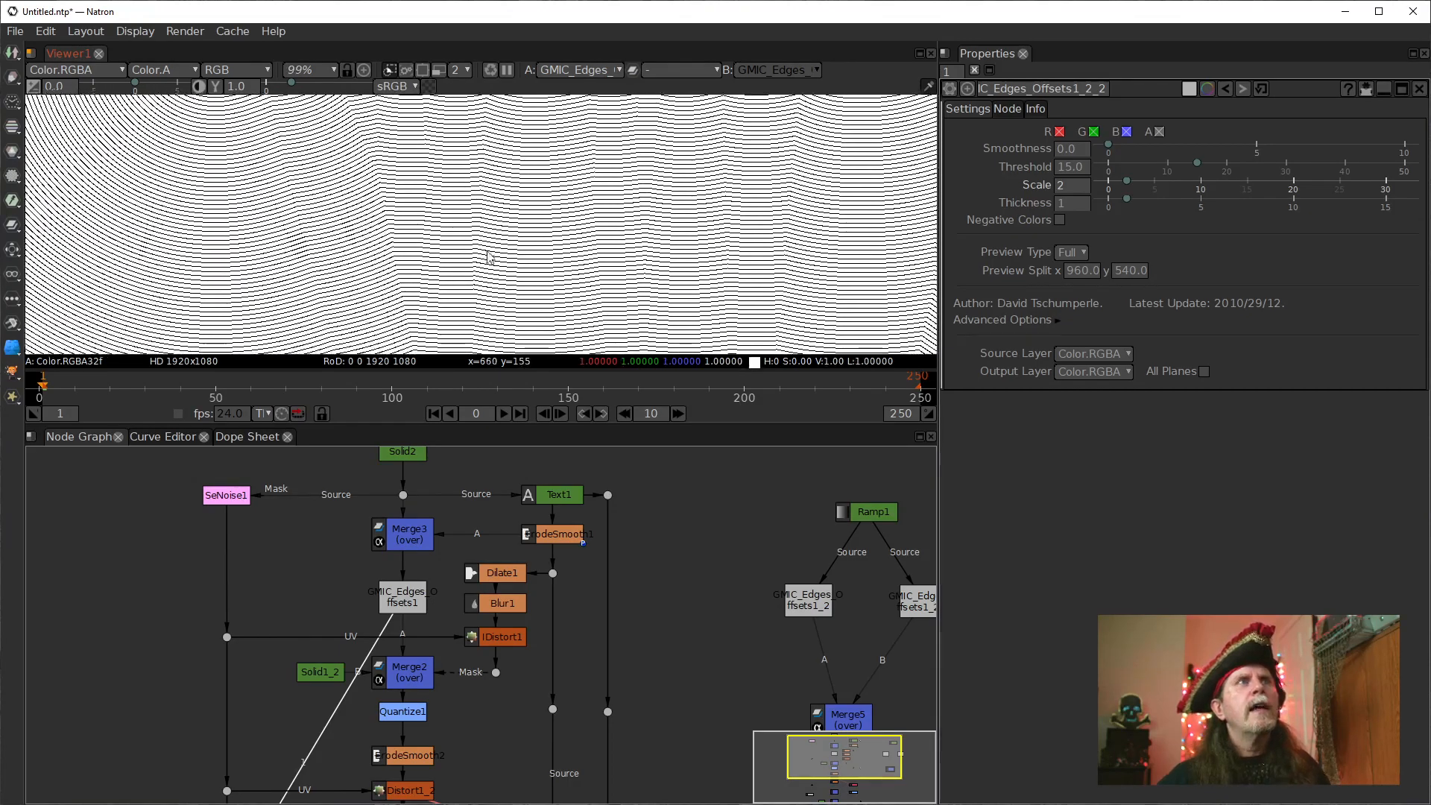
Inspect the contour lines around the "T" of the Treasure lettering up close.
scroll(552, 283, "up", 4)
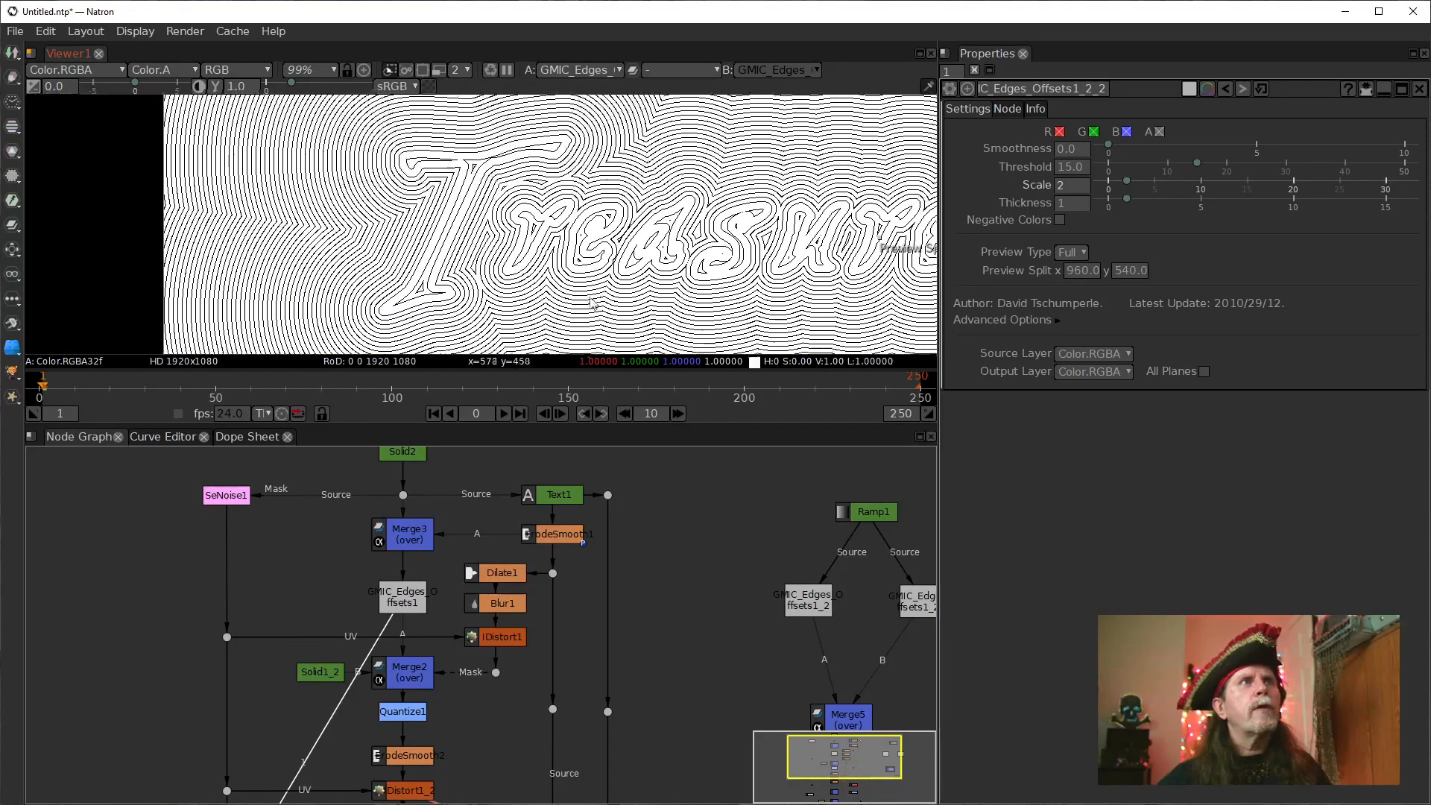
scroll(440, 276, "up", 2)
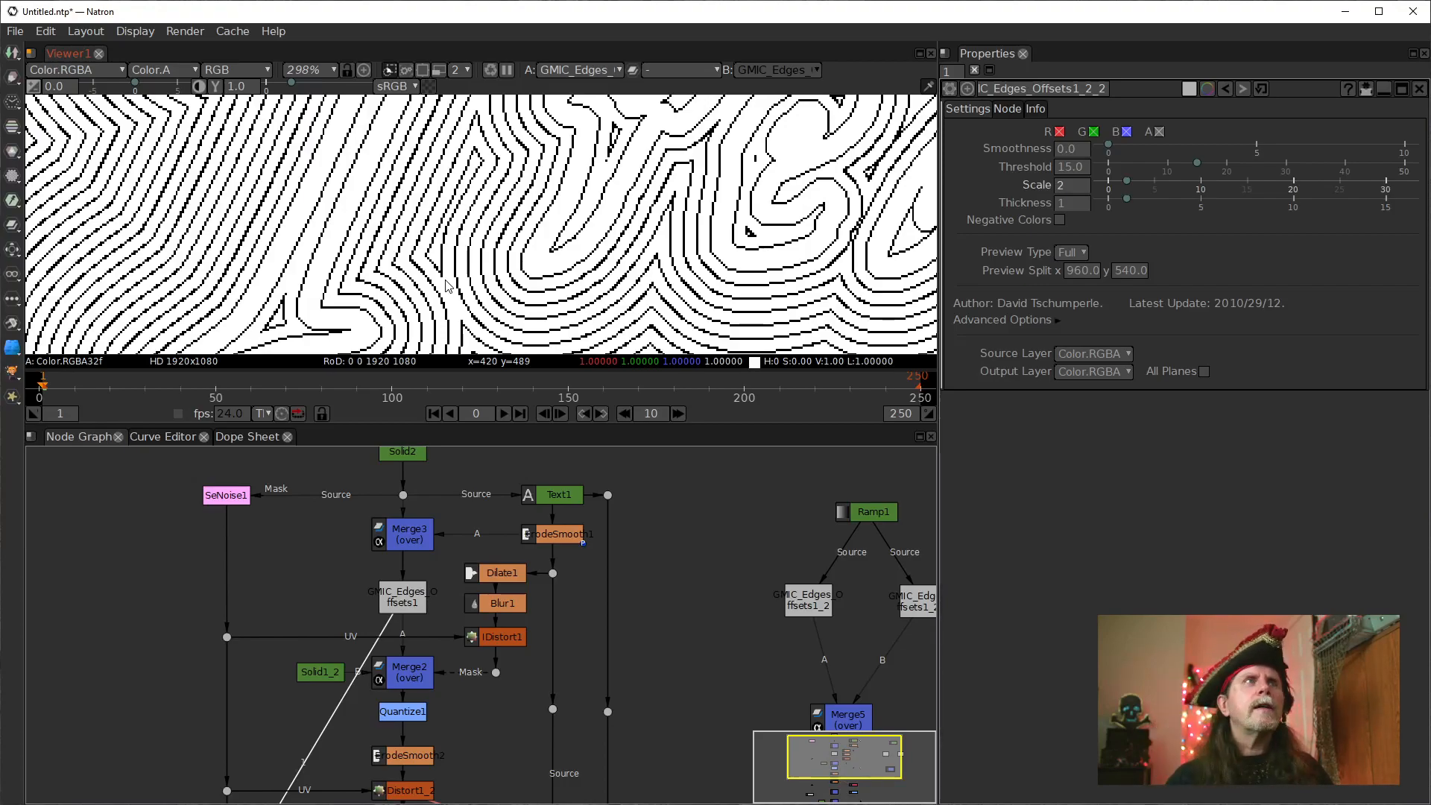
left_click_drag(314, 205, 481, 135)
left_click_drag(463, 278, 468, 216)
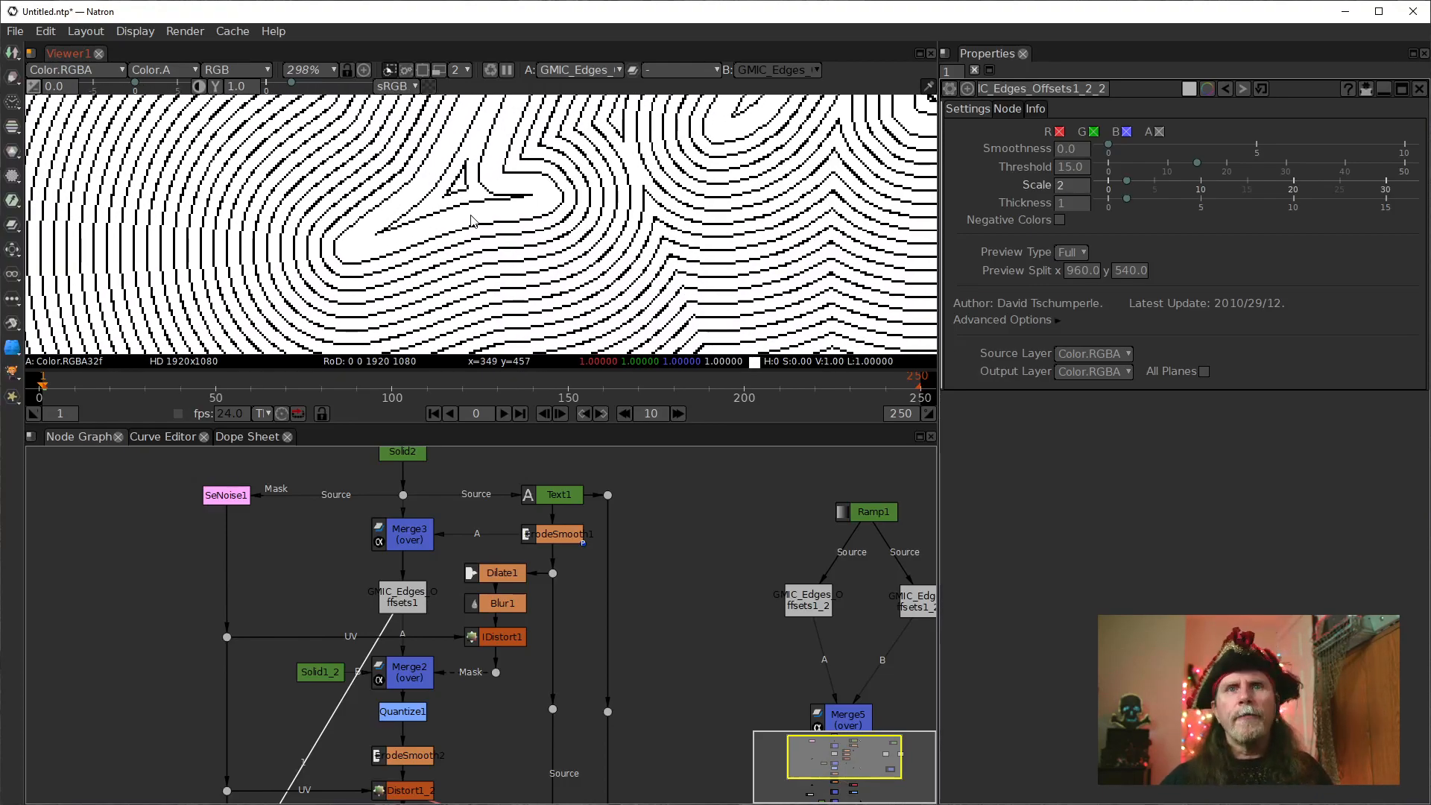